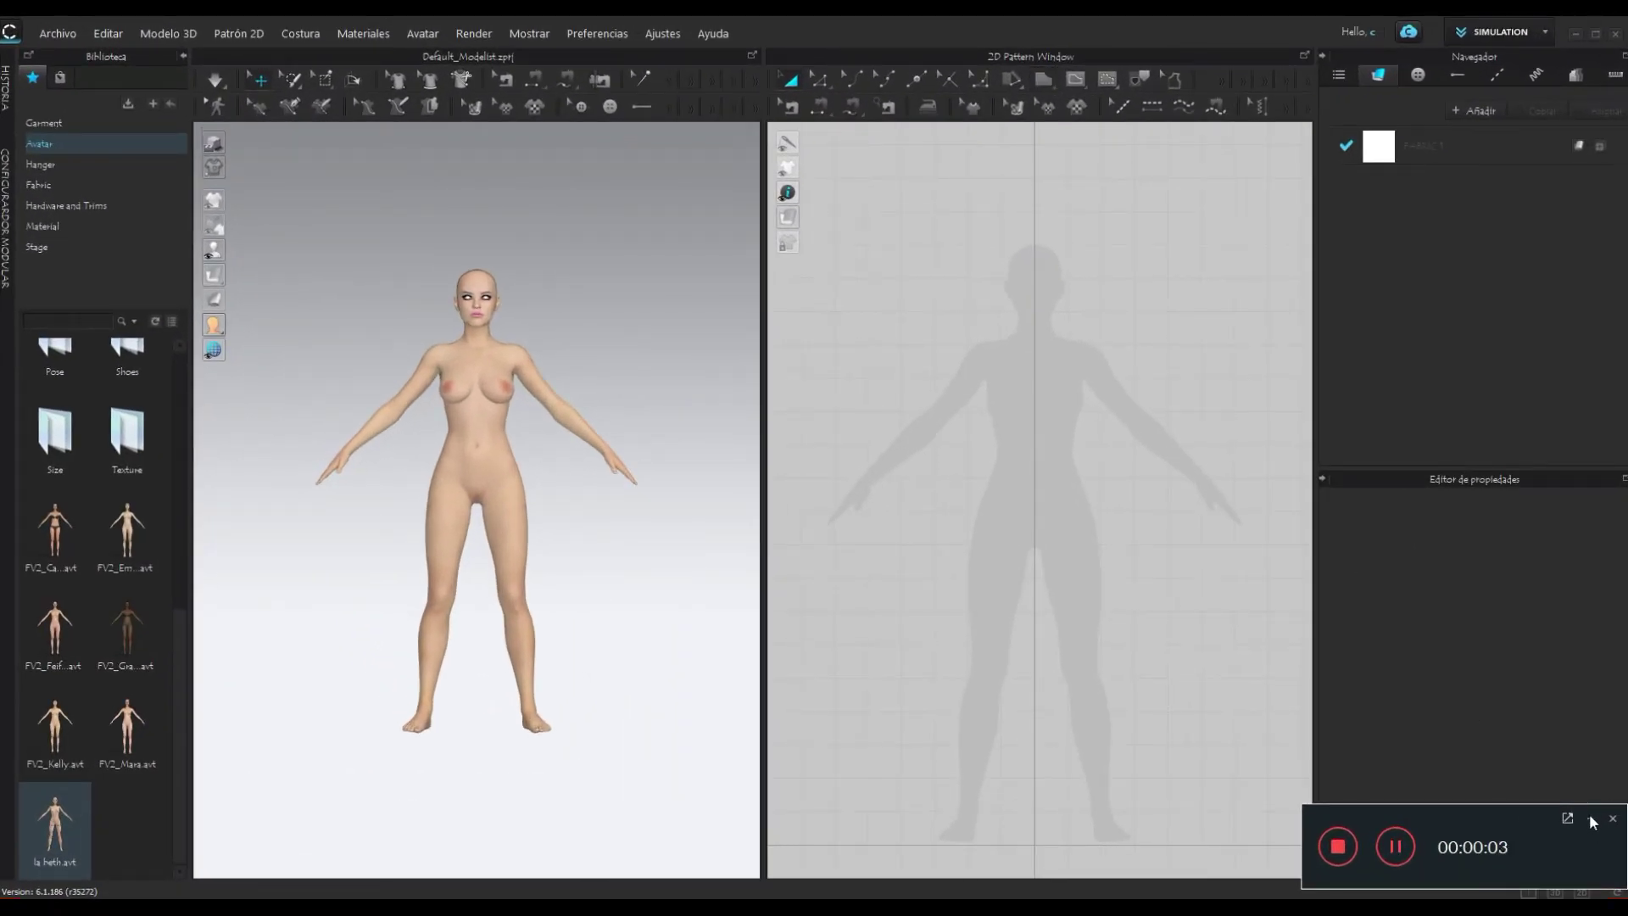
Step: Start a polygon pattern outline at the silhouette's neck, with the first edge heading toward the shoulder
{"action": "left_click", "coordinate": [1593, 818]}
{"action": "left_click", "coordinate": [1043, 79]}
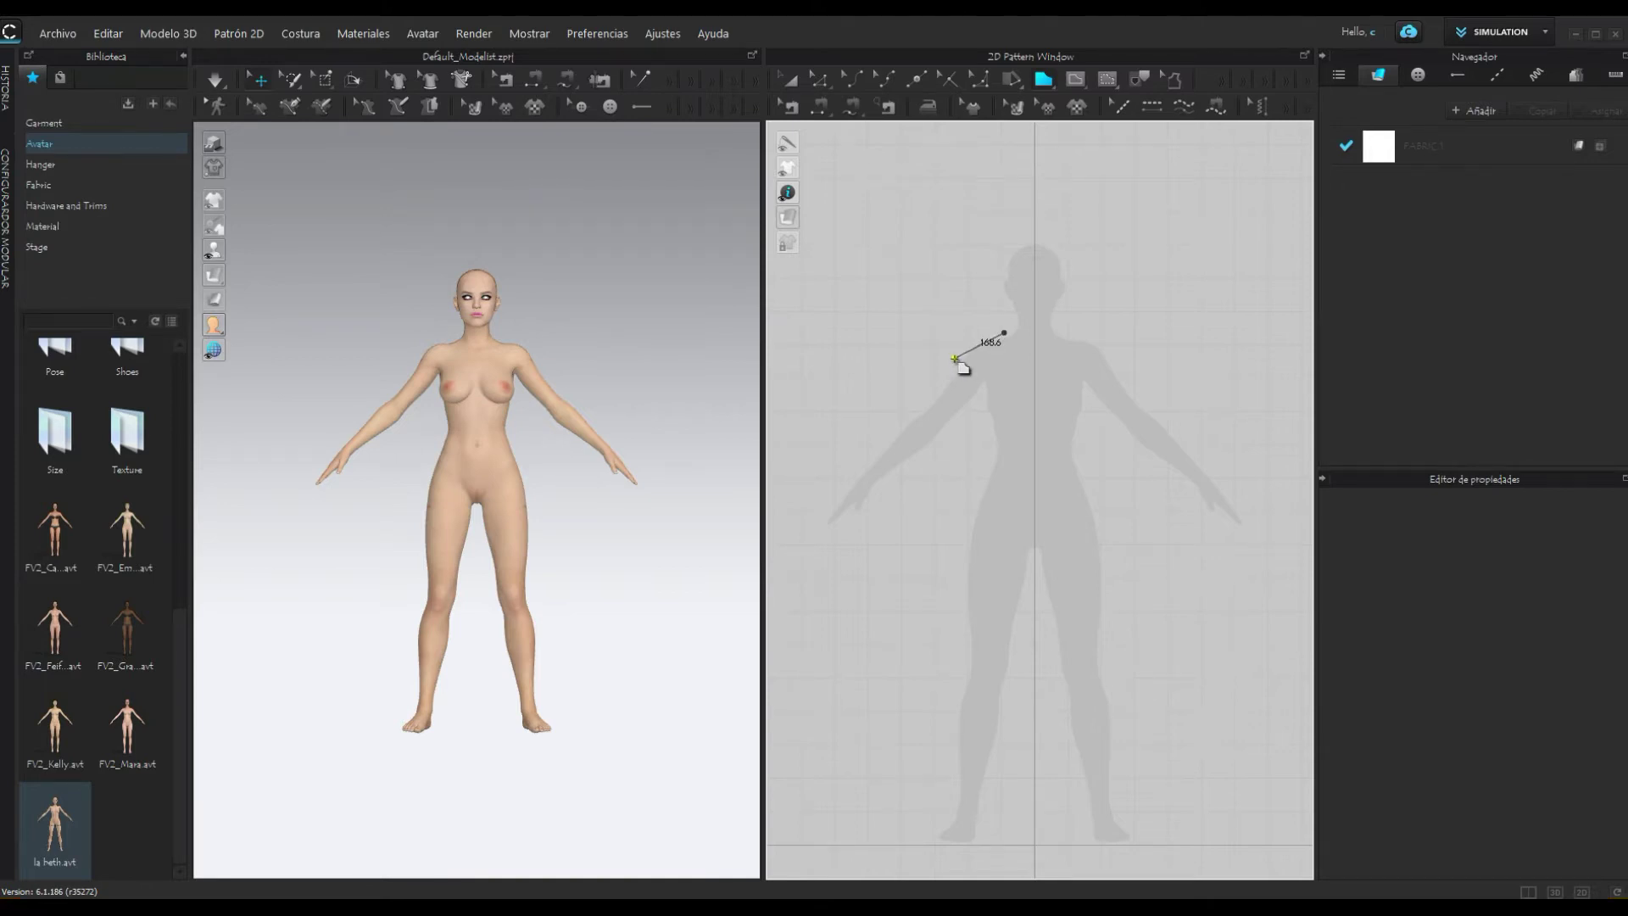
Step: Outline the half bodice through shoulder, underarm, waist, hip, hem-centre and neck-centre points, closing the shape
{"action": "left_click", "coordinate": [954, 359]}
{"action": "left_click", "coordinate": [980, 389]}
{"action": "left_click", "coordinate": [986, 454]}
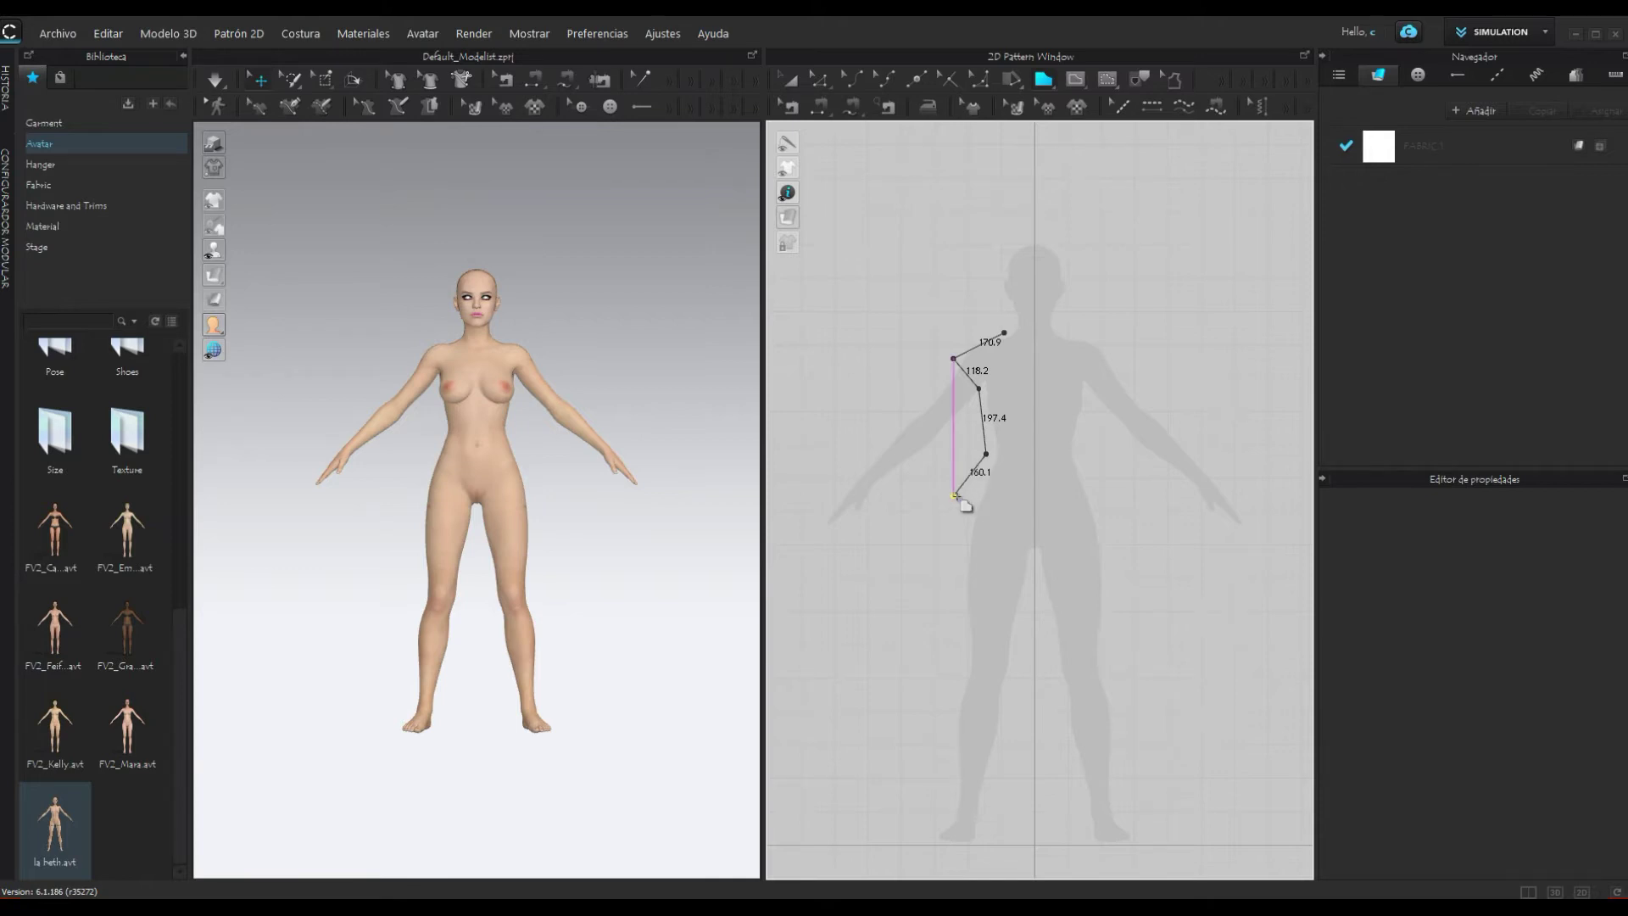
{"action": "left_click", "coordinate": [954, 498]}
{"action": "left_click", "coordinate": [1035, 498]}
{"action": "left_click", "coordinate": [1034, 331]}
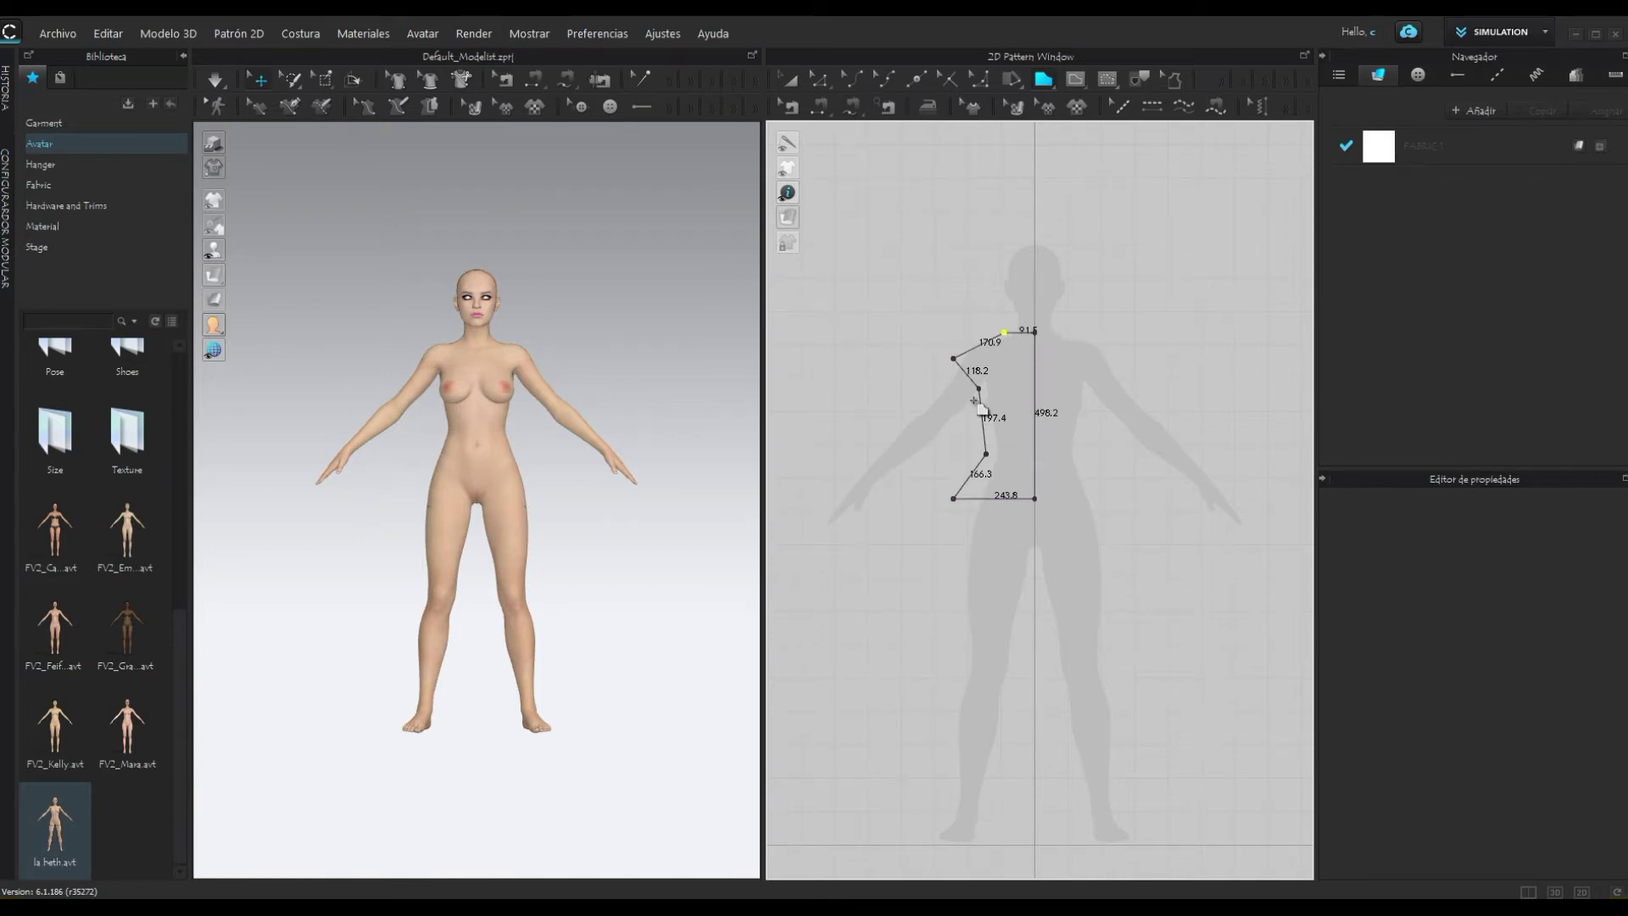
{"action": "left_click", "coordinate": [1004, 332]}
{"action": "left_click", "coordinate": [819, 79]}
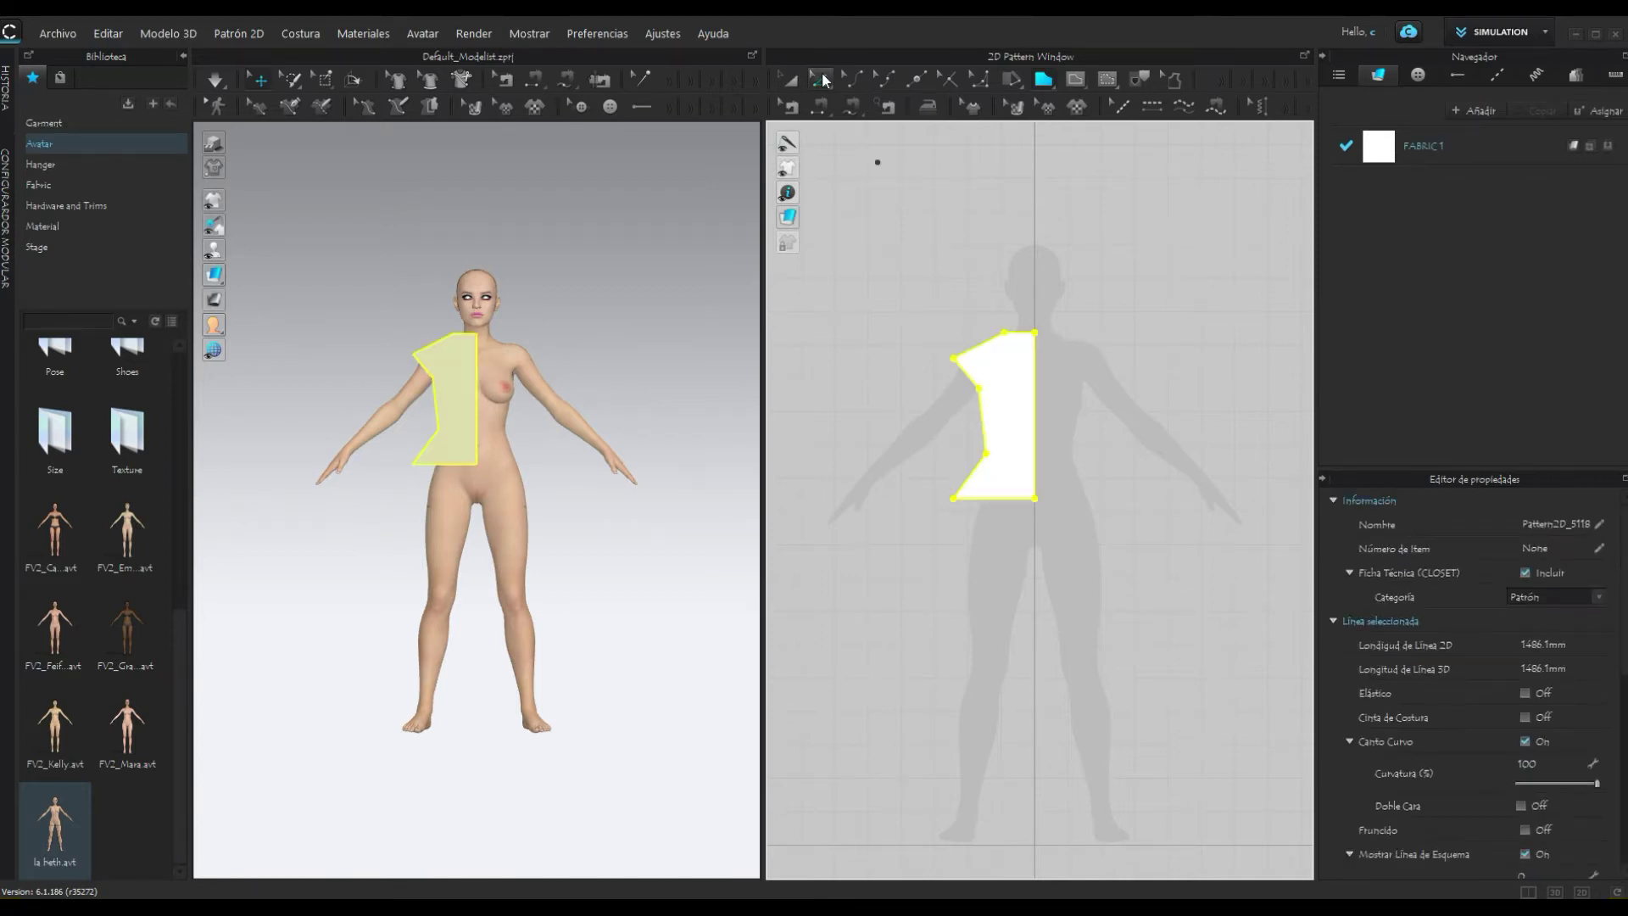
Step: Unfold the half bodice along its centre edge with Desdoblar into a full symmetric front
{"action": "right_click", "coordinate": [1034, 395]}
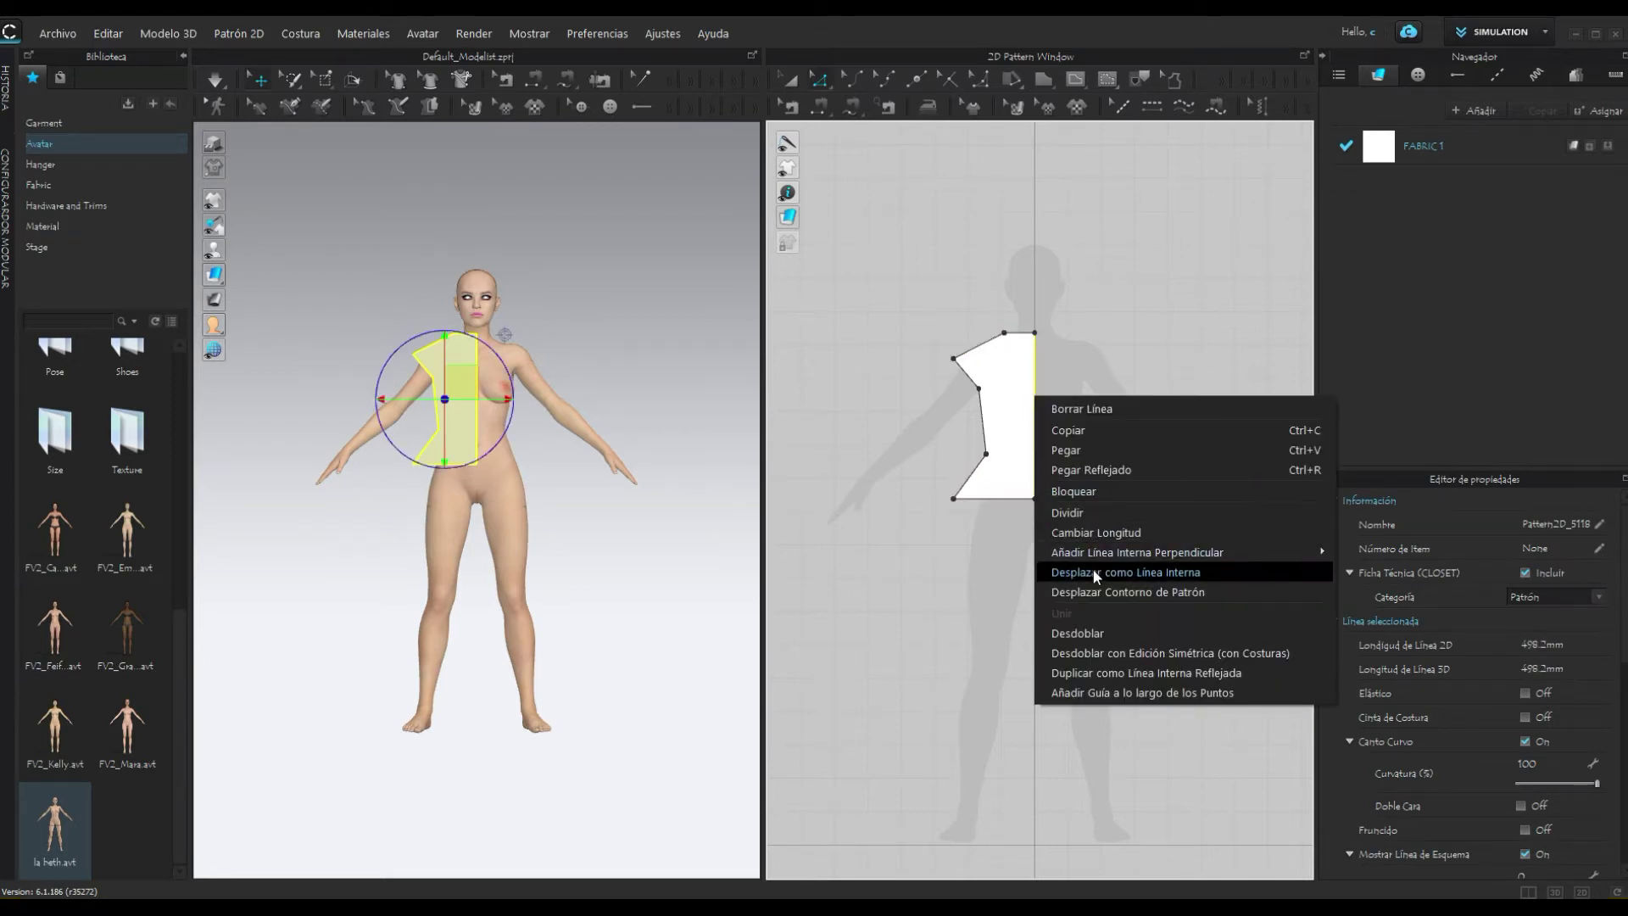
{"action": "left_click", "coordinate": [1101, 633]}
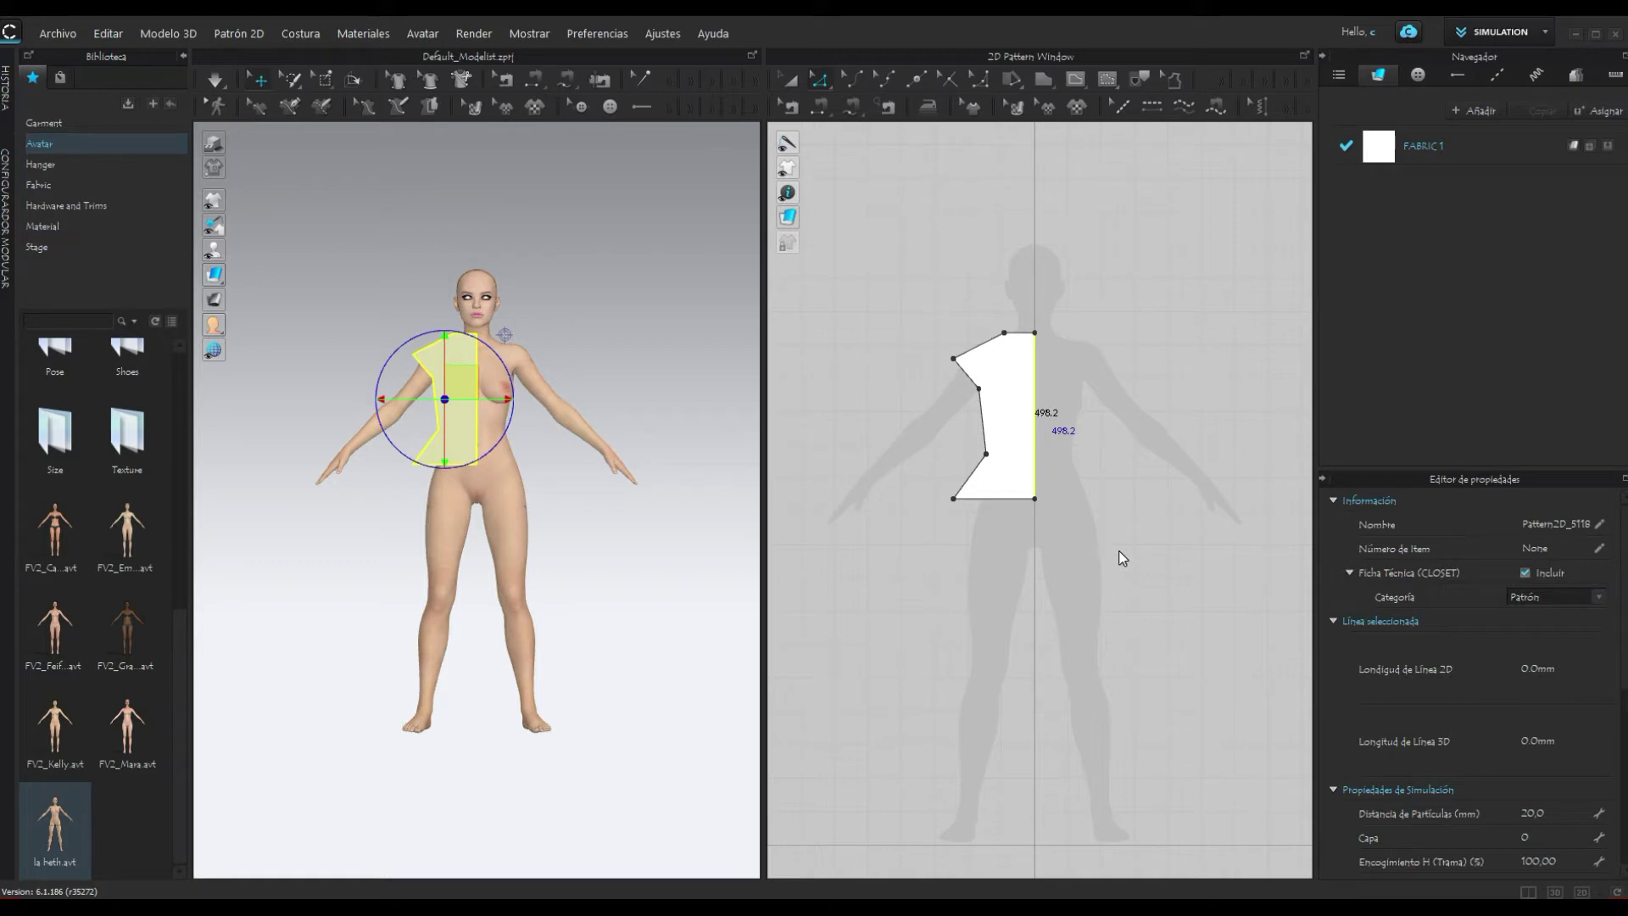
Step: Delete the top-centre point and curve the neckline into a scoop and both shoulder edges
{"action": "right_click", "coordinate": [1036, 335]}
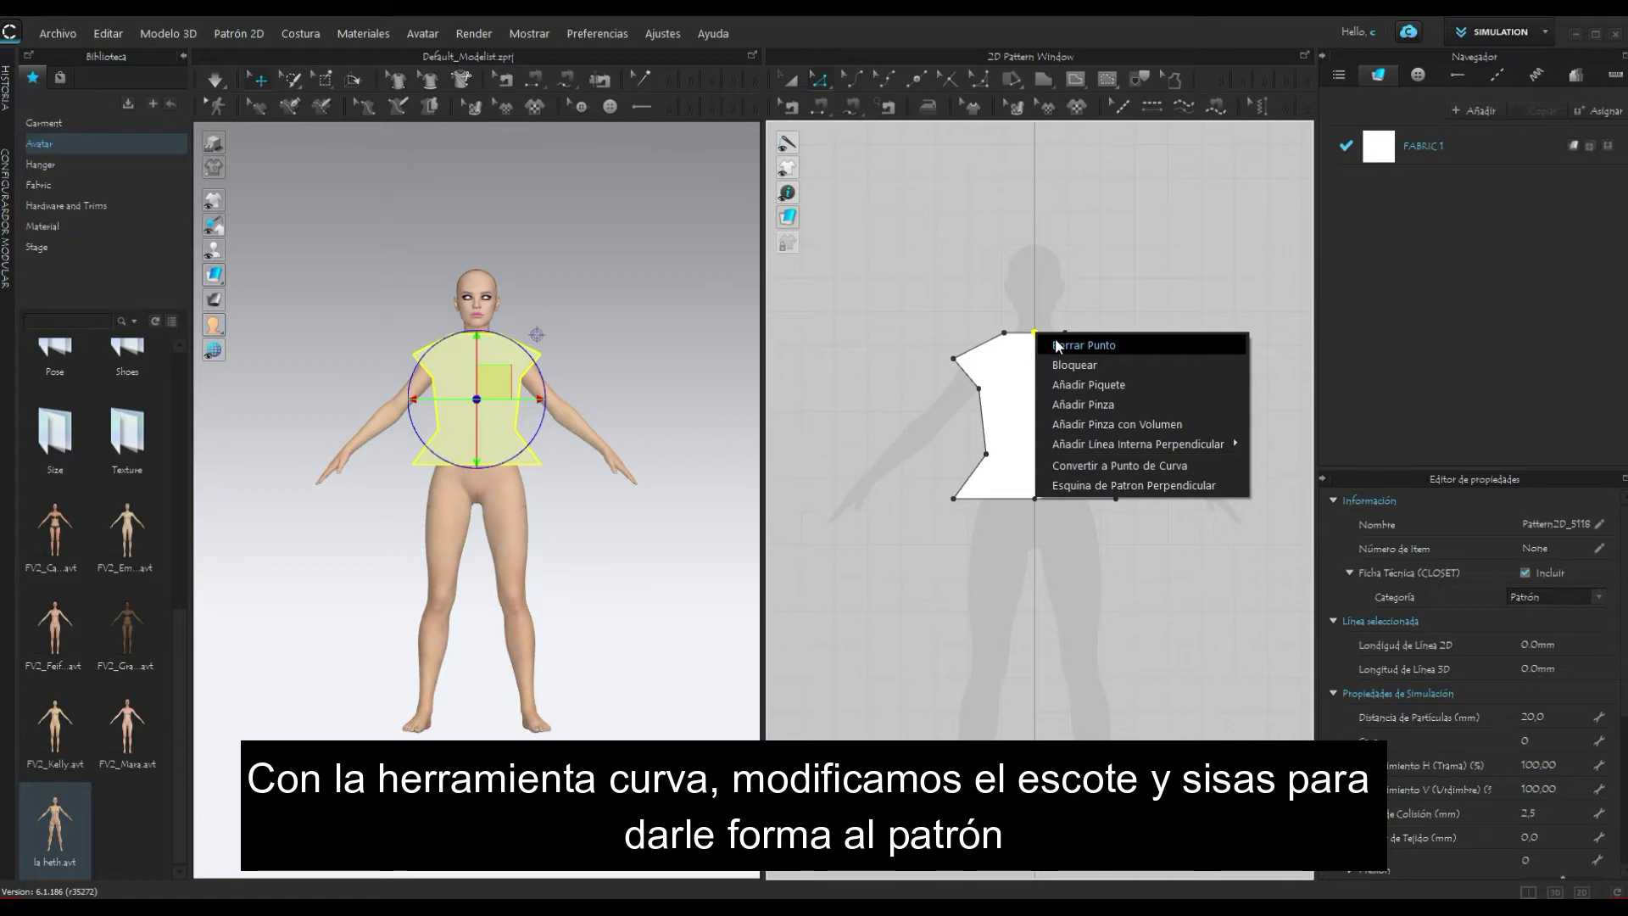
{"action": "left_click", "coordinate": [1059, 343]}
{"action": "key", "text": "c"}
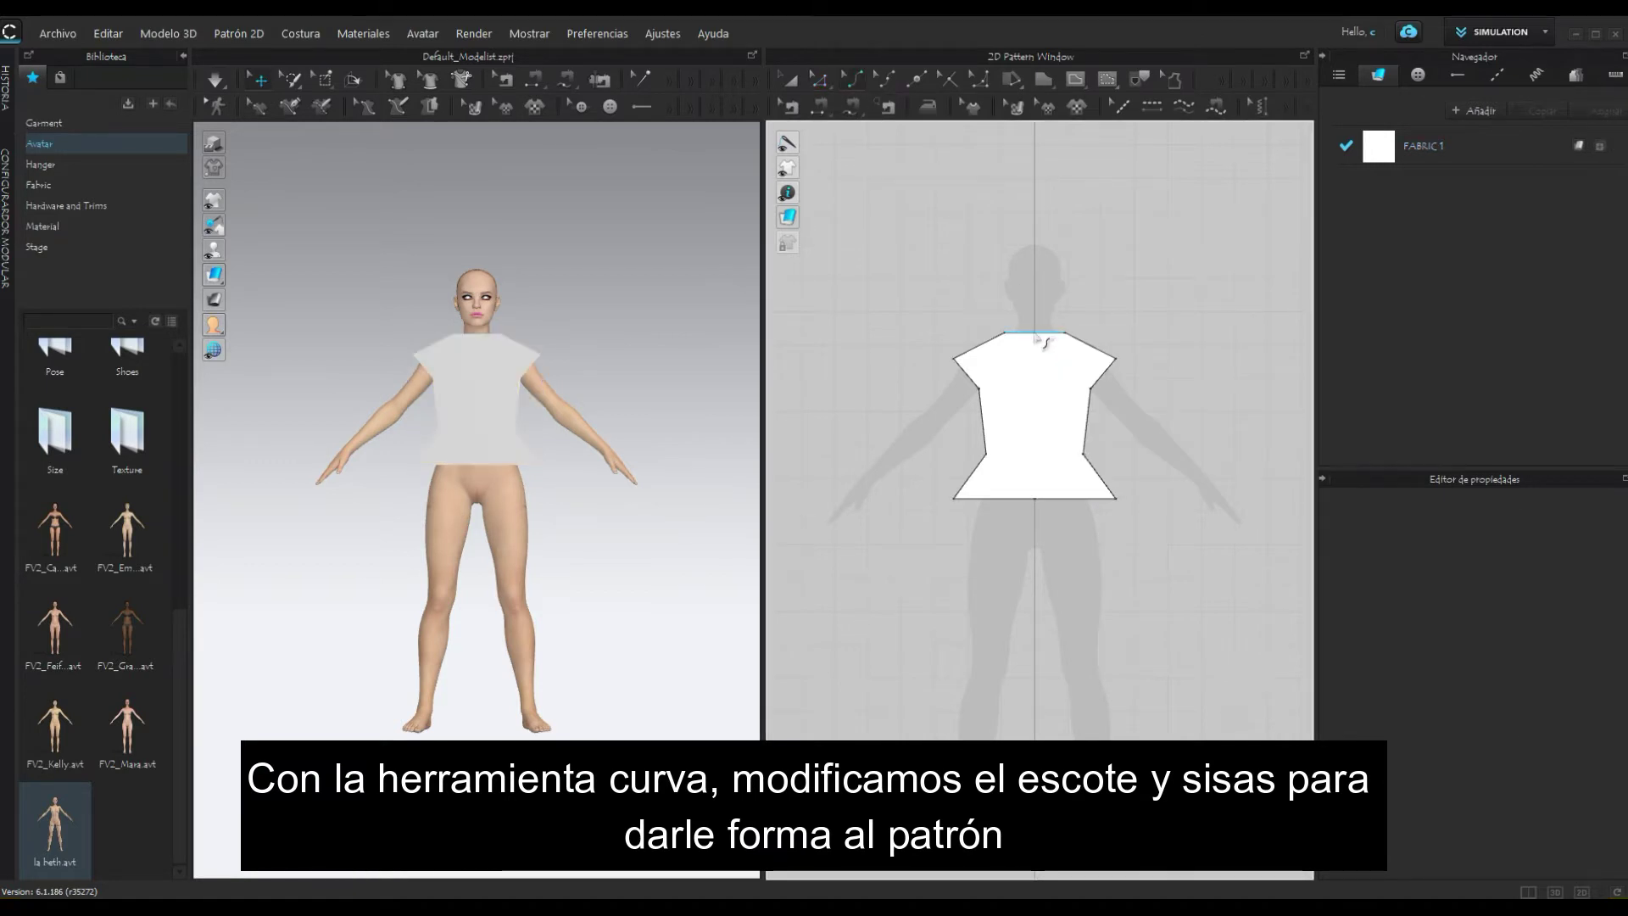
{"action": "left_click", "coordinate": [1035, 333]}
{"action": "left_click_drag", "start_coordinate": [1035, 335], "coordinate": [1036, 352]}
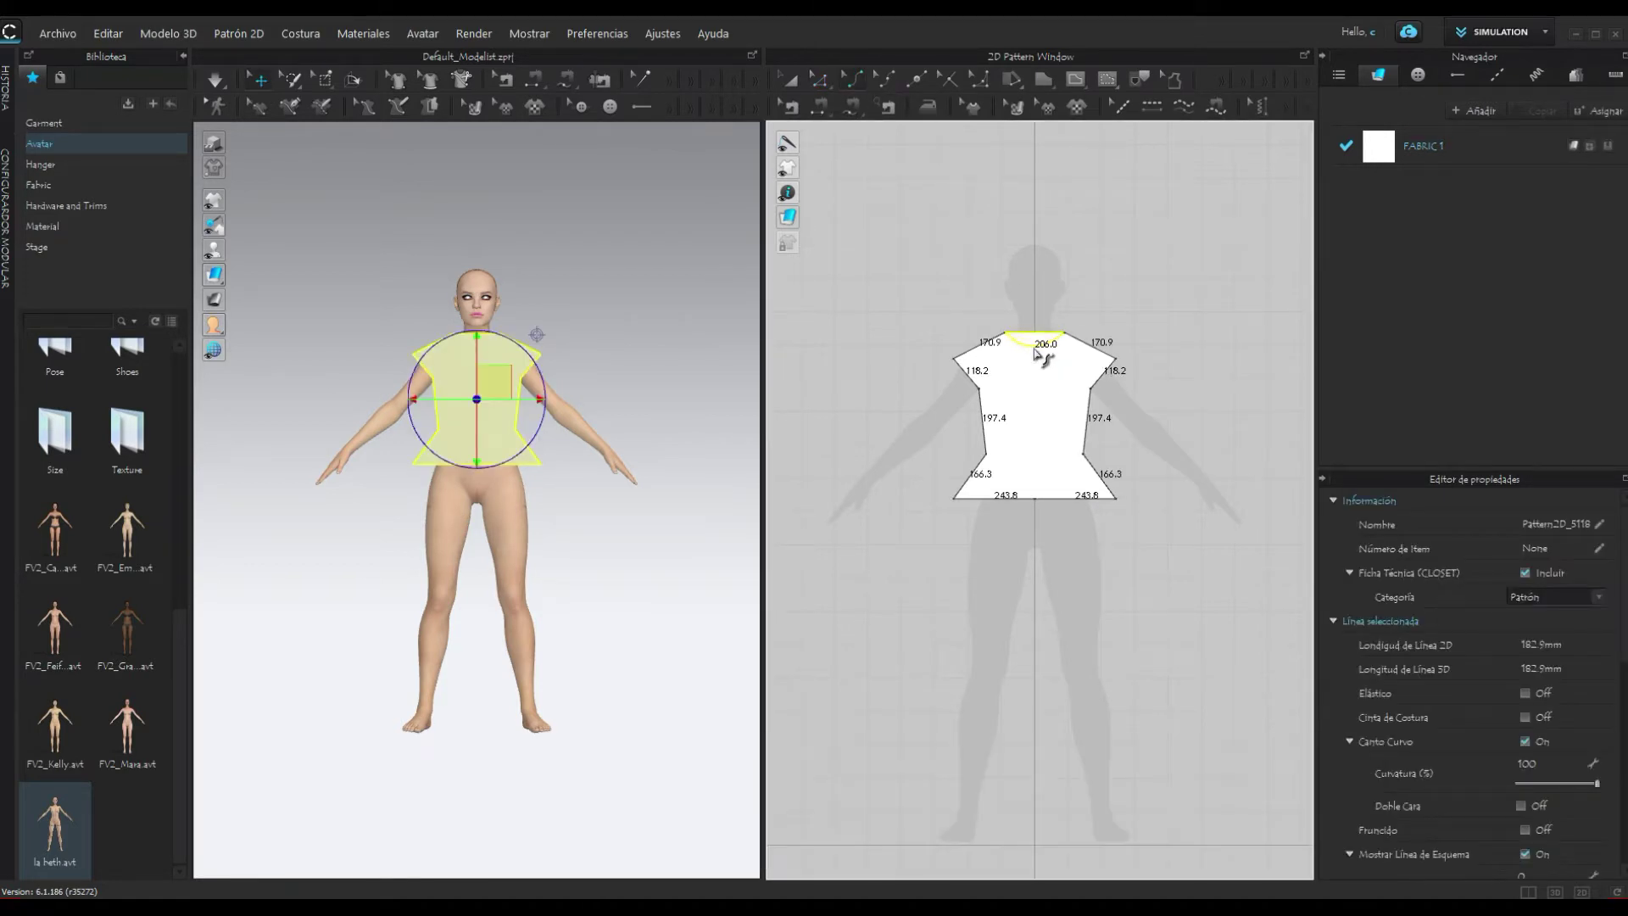
{"action": "left_click_drag", "start_coordinate": [982, 346], "coordinate": [979, 341]}
{"action": "left_click_drag", "start_coordinate": [1093, 349], "coordinate": [1098, 343]}
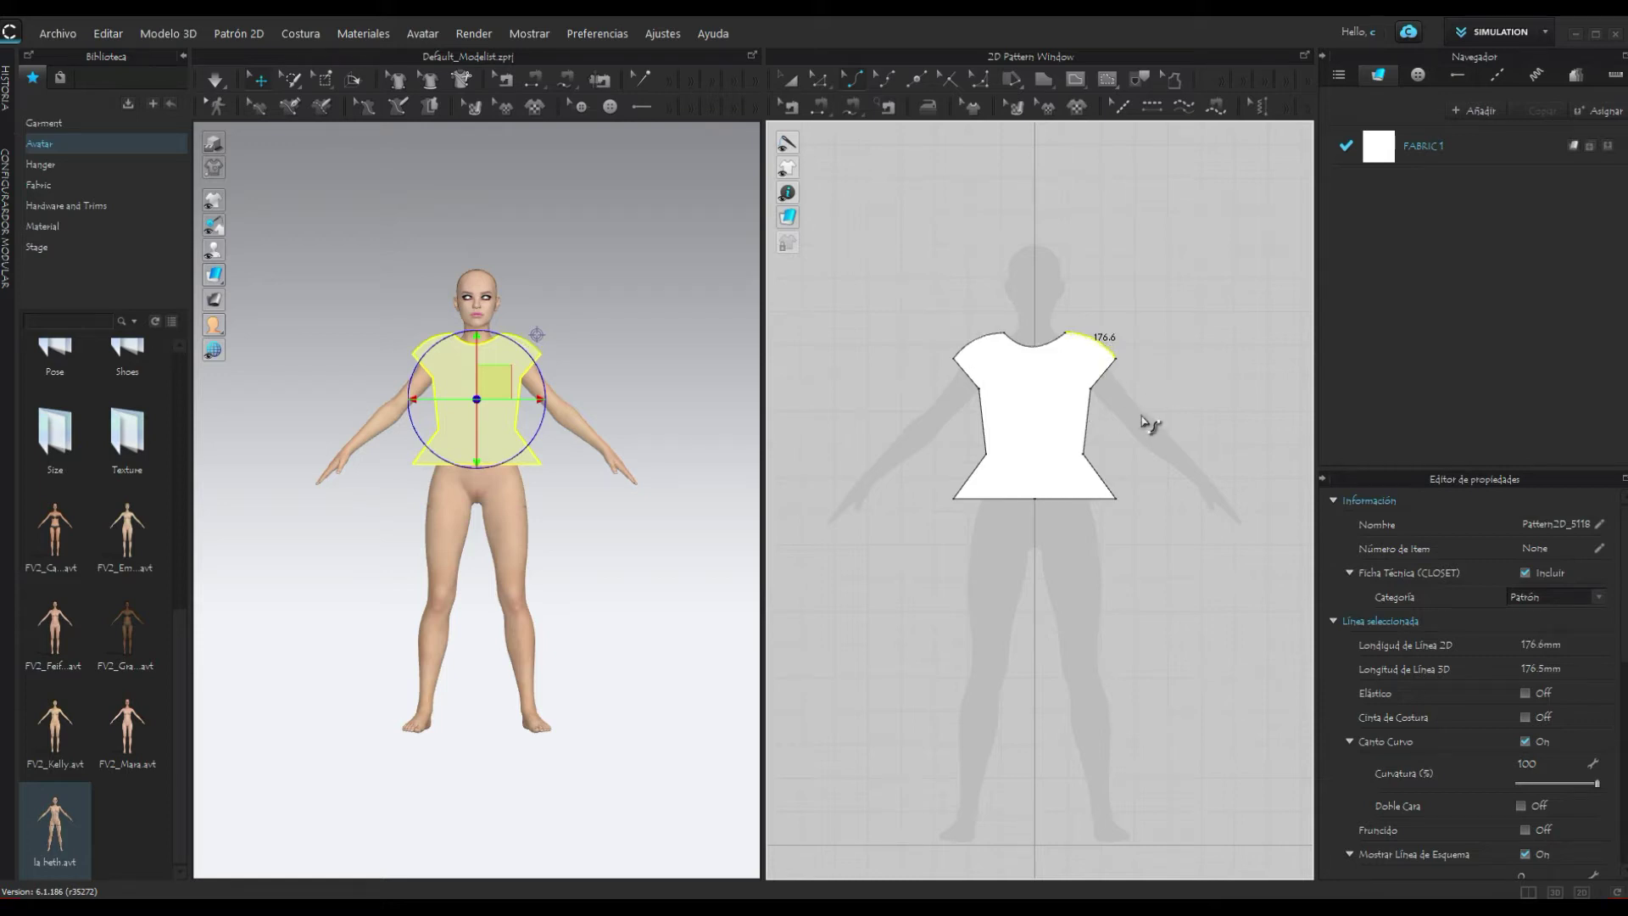
Step: Curve the bodice hem slightly downward to a 490.1 mm curved edge
{"action": "left_click", "coordinate": [834, 87]}
{"action": "left_click", "coordinate": [1033, 499]}
{"action": "right_click", "coordinate": [1034, 498]}
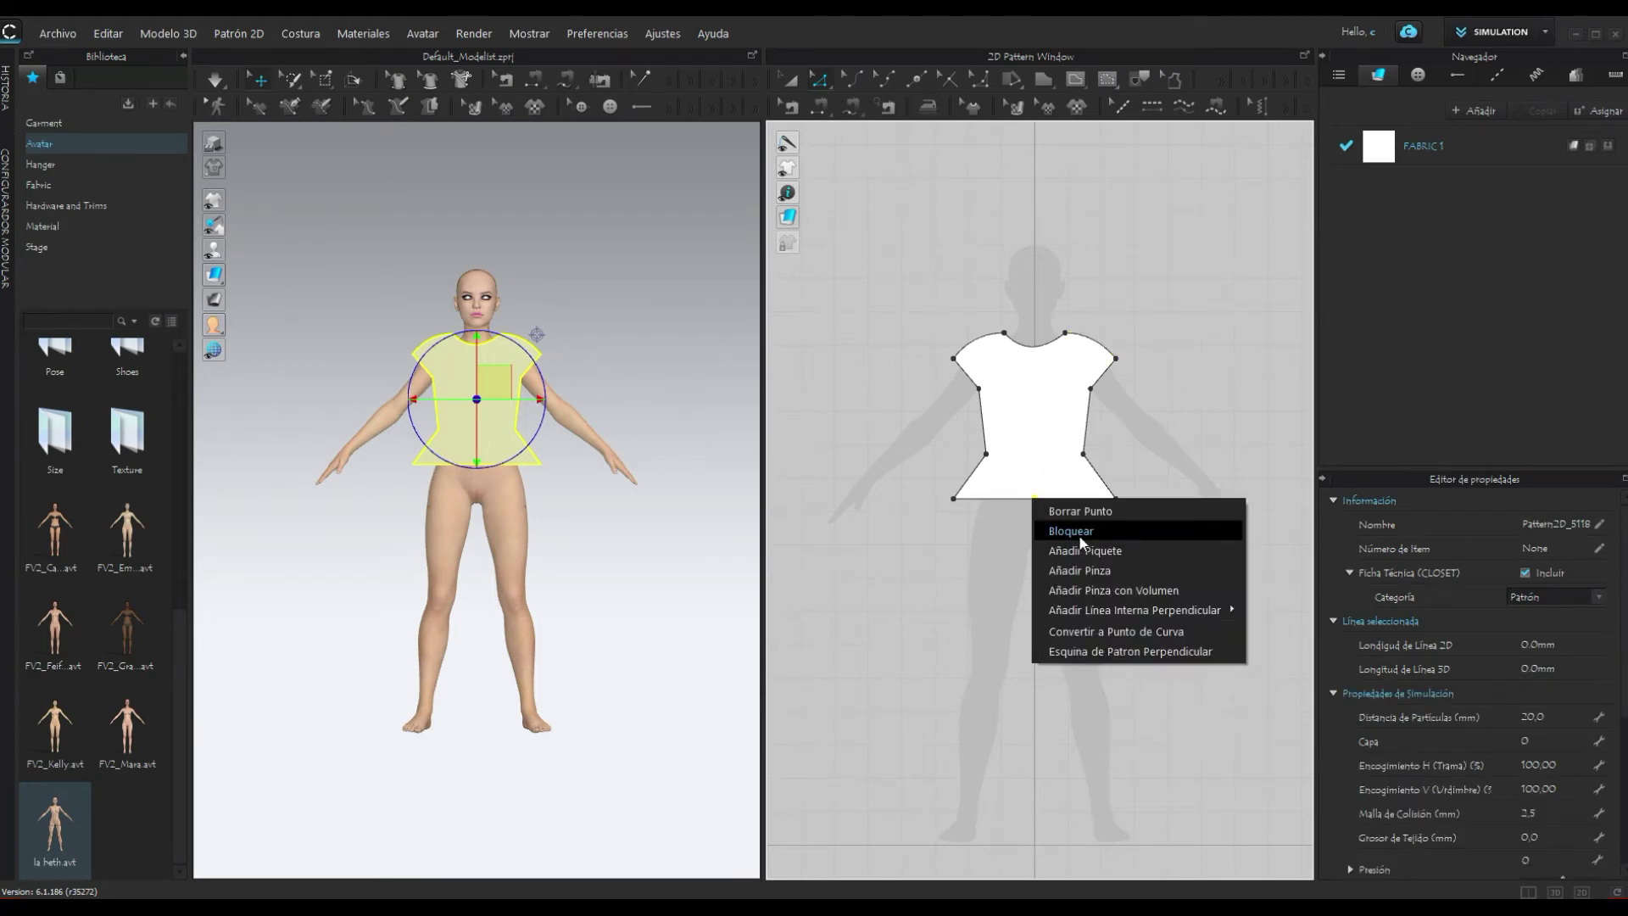
{"action": "left_click", "coordinate": [1082, 511]}
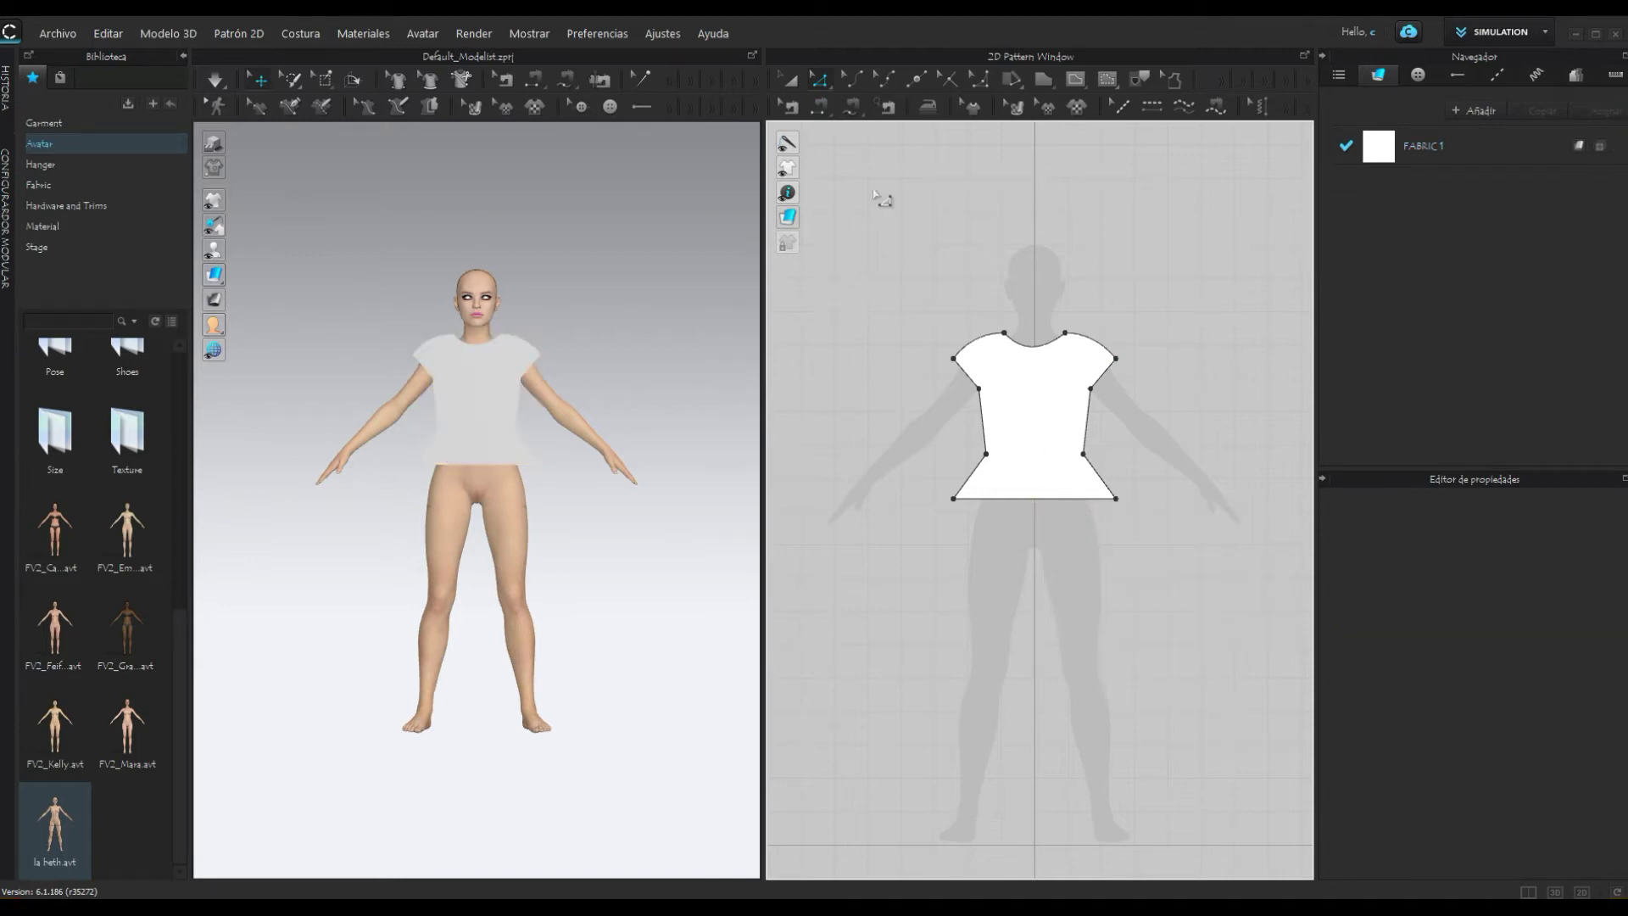
{"action": "left_click", "coordinate": [858, 80]}
{"action": "left_click", "coordinate": [1042, 499]}
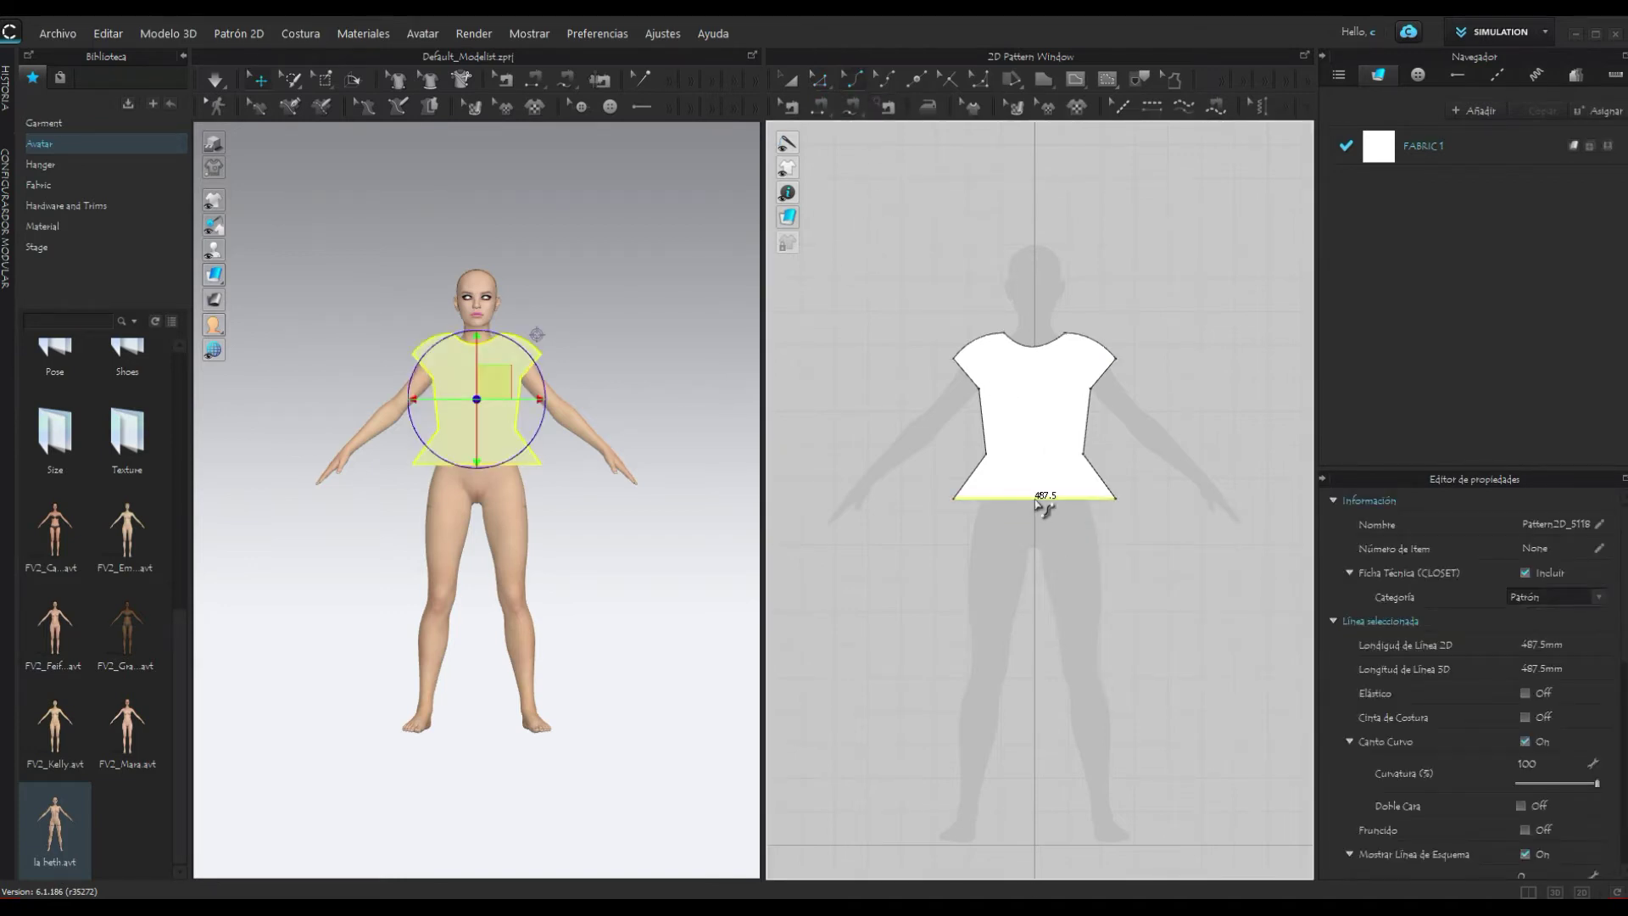
{"action": "left_click_drag", "start_coordinate": [1038, 498], "coordinate": [1040, 503]}
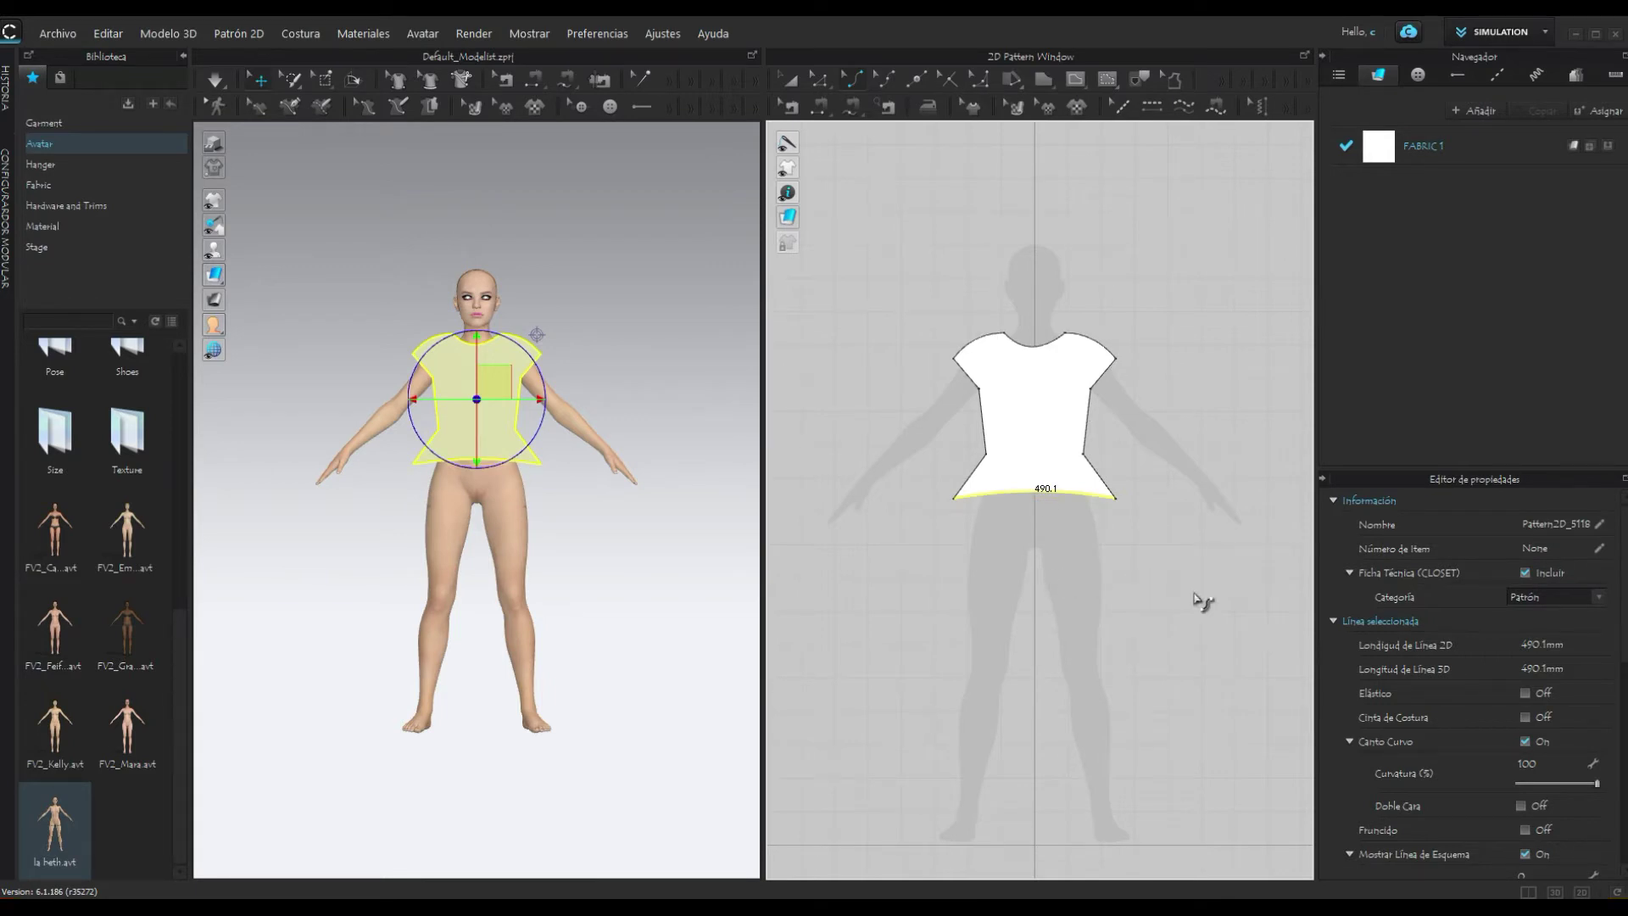
Step: Copy the bodice pattern and paste a mirrored duplicate beside the original
{"action": "key", "text": "a"}
{"action": "scroll", "coordinate": [1075, 627], "scroll_direction": "down", "scroll_amount": 2}
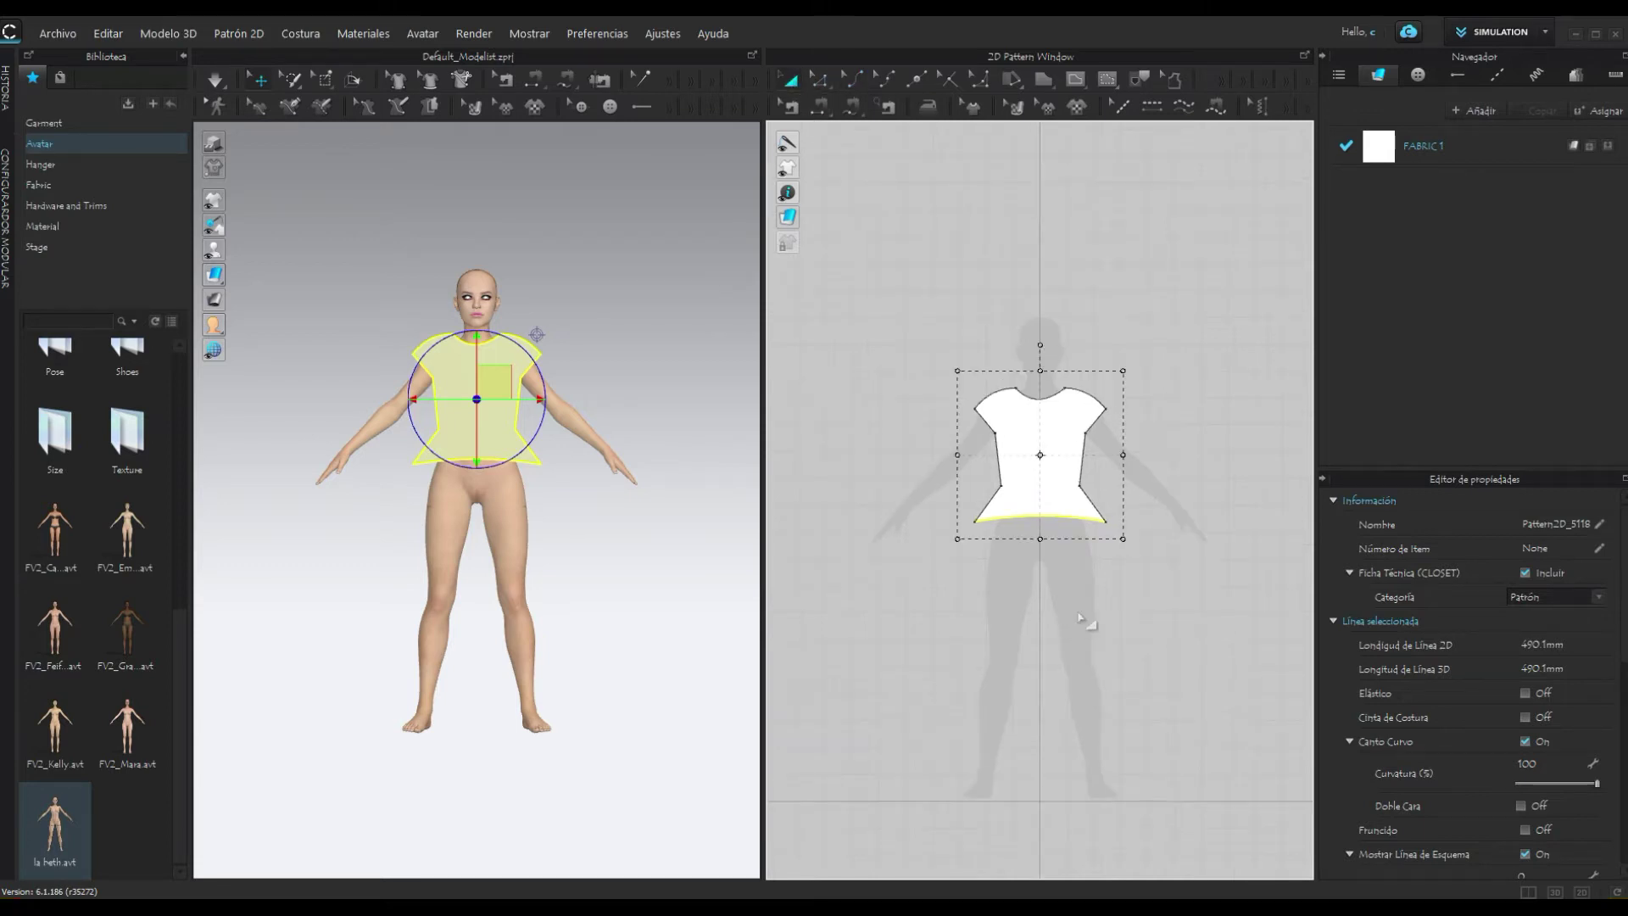
{"action": "scroll", "coordinate": [1090, 619], "scroll_direction": "down", "scroll_amount": 1}
{"action": "middle_click_drag", "start_coordinate": [1091, 618], "coordinate": [1011, 613]}
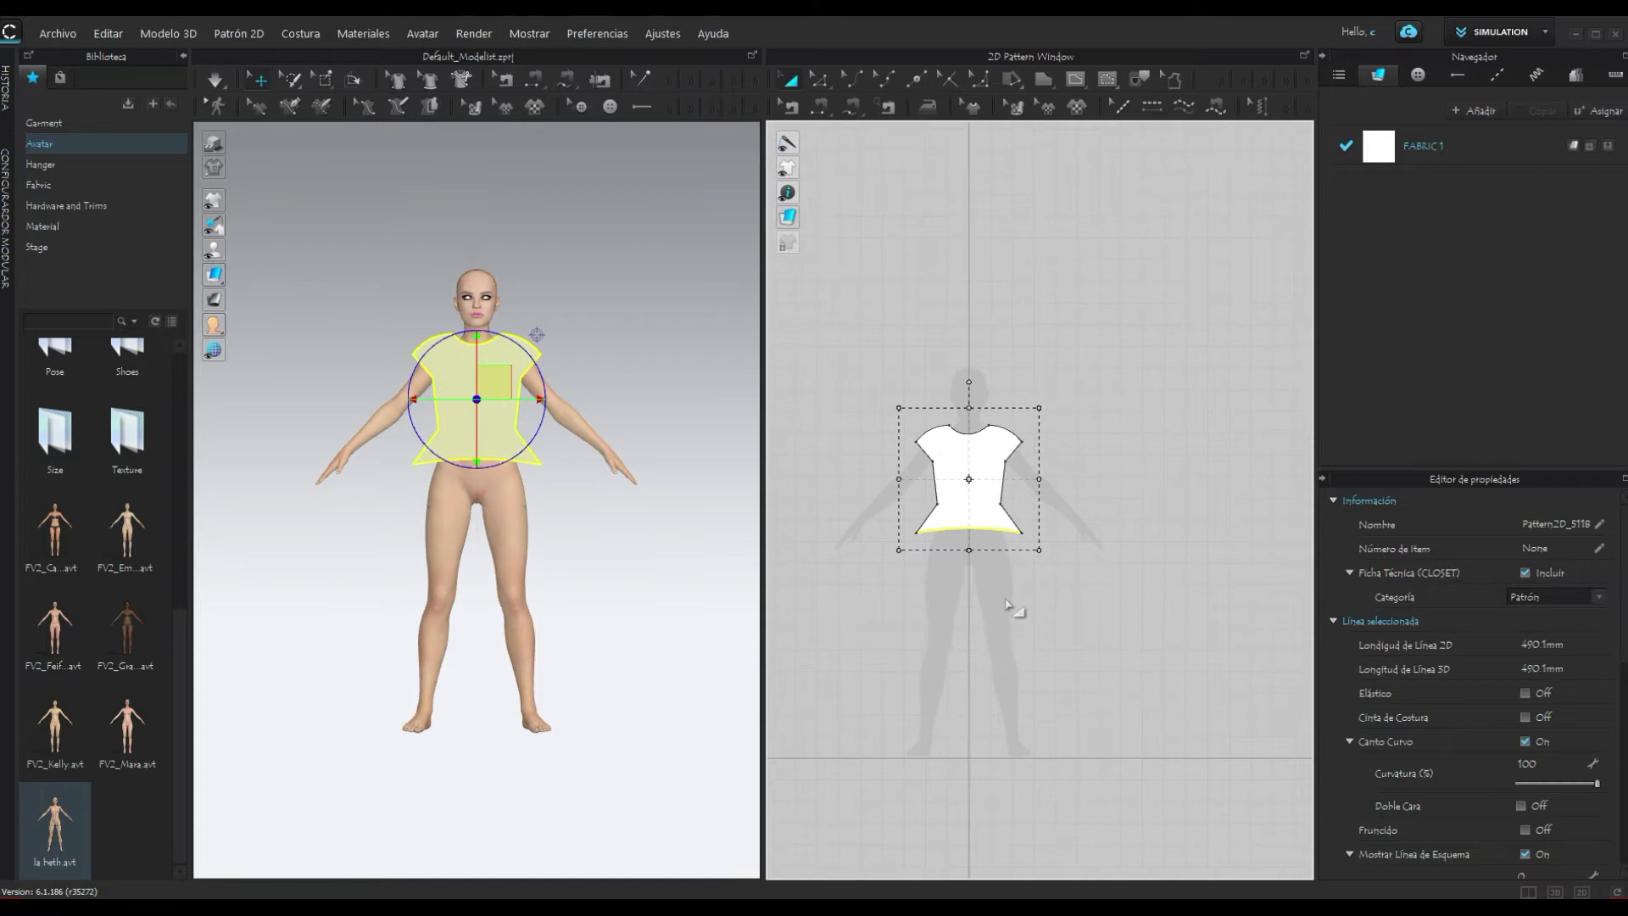
{"action": "left_click", "coordinate": [986, 454]}
{"action": "right_click", "coordinate": [986, 455]}
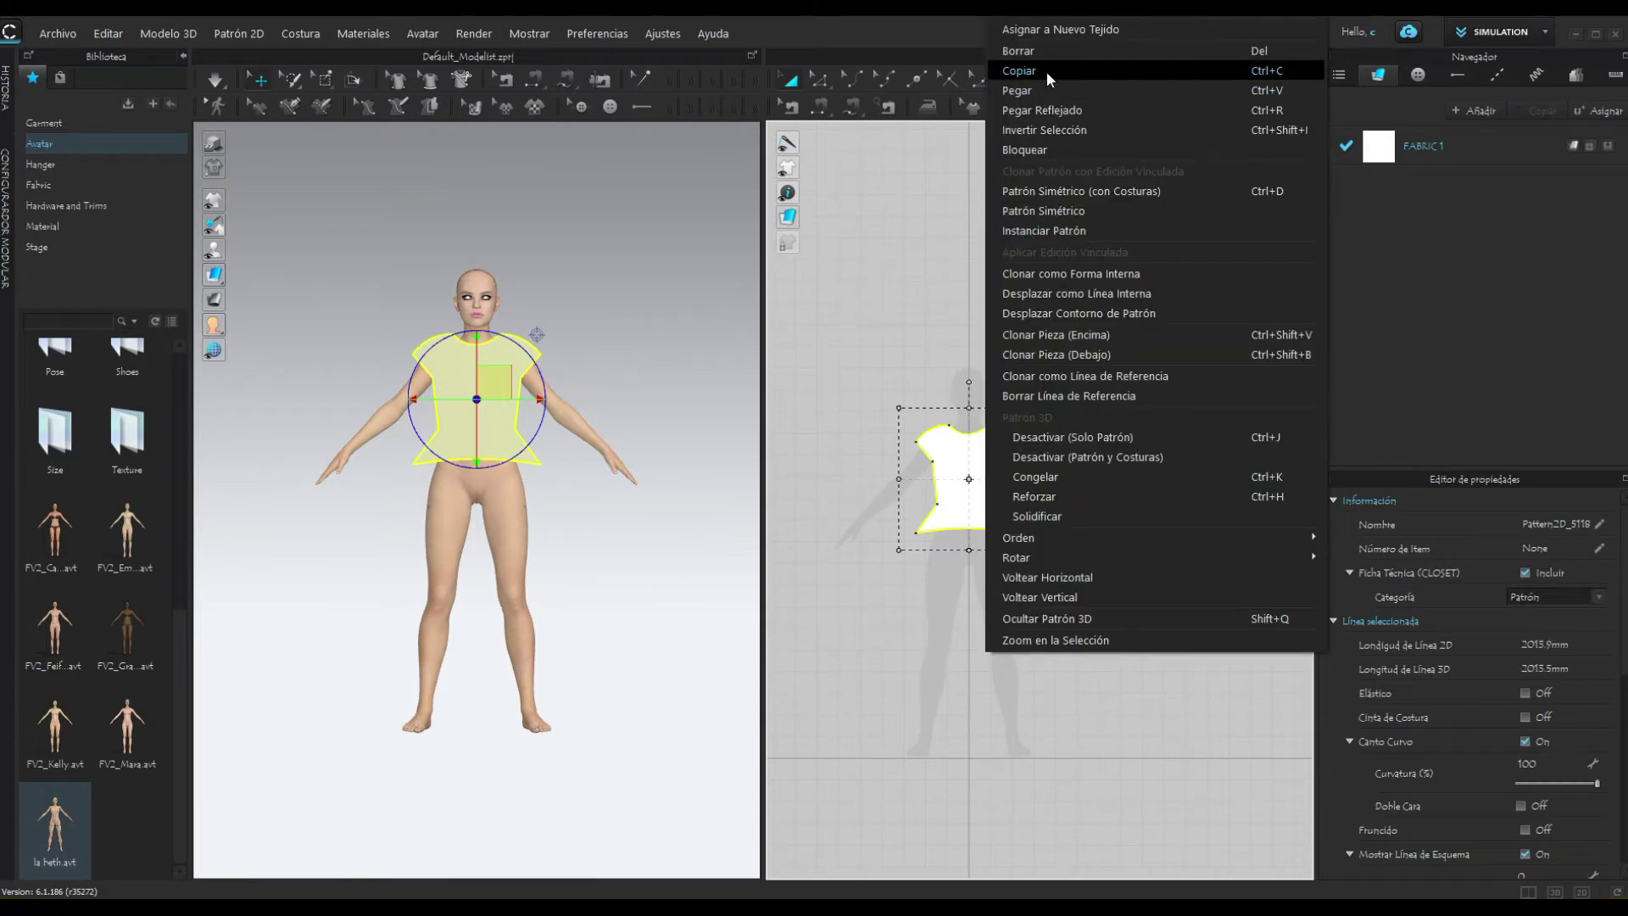
{"action": "left_click", "coordinate": [1048, 73]}
{"action": "right_click", "coordinate": [1136, 434]}
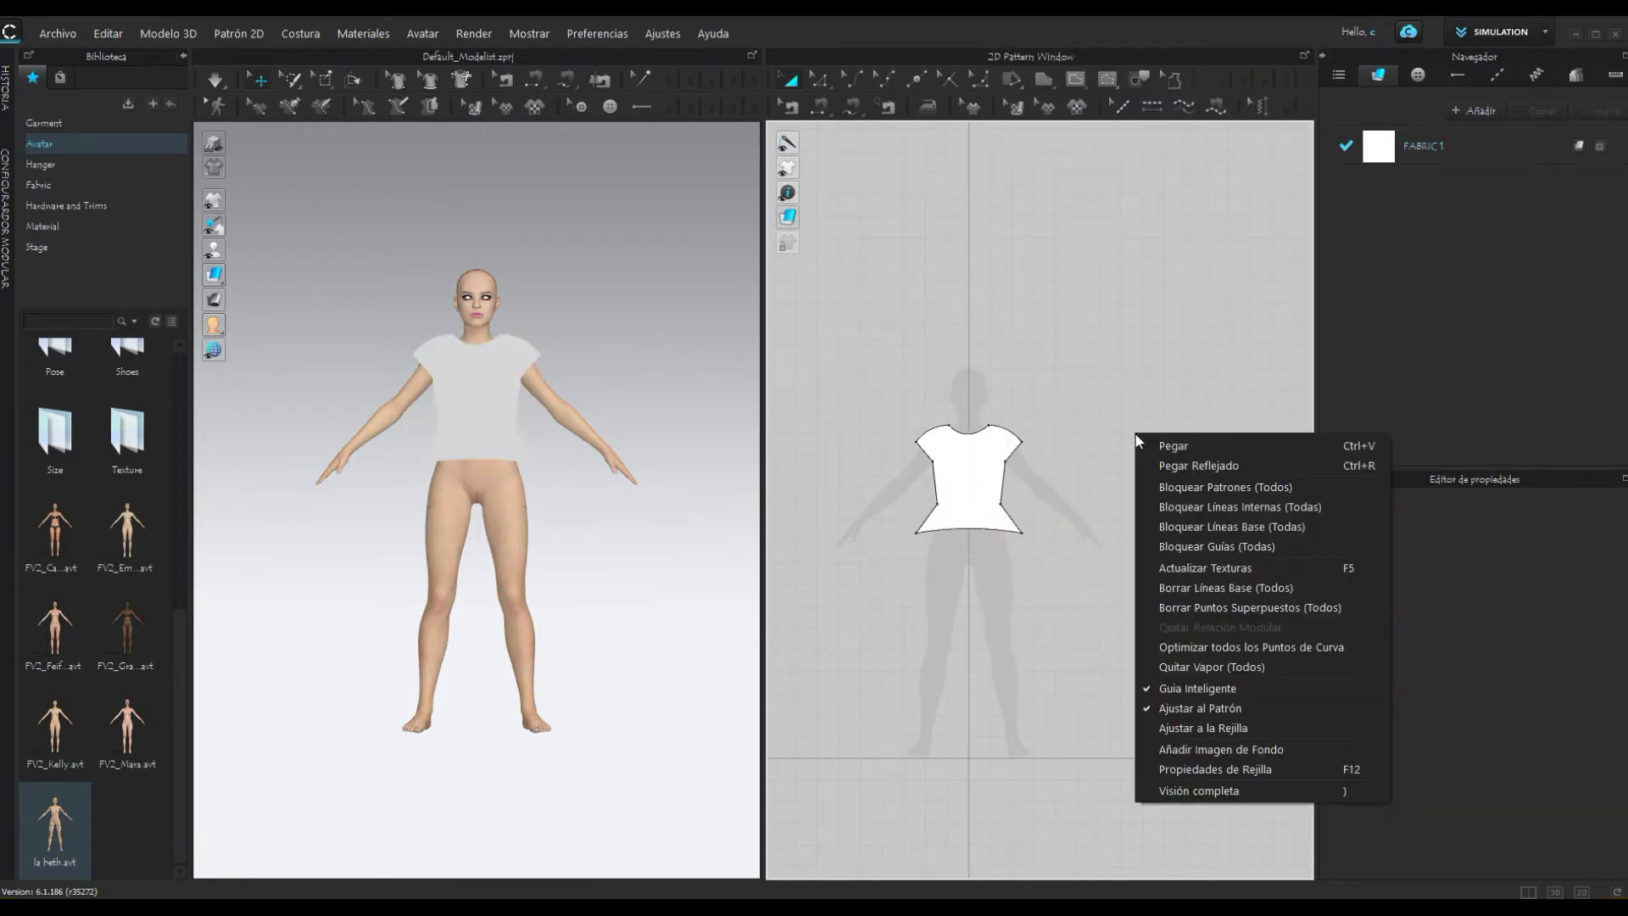
{"action": "left_click", "coordinate": [1203, 465]}
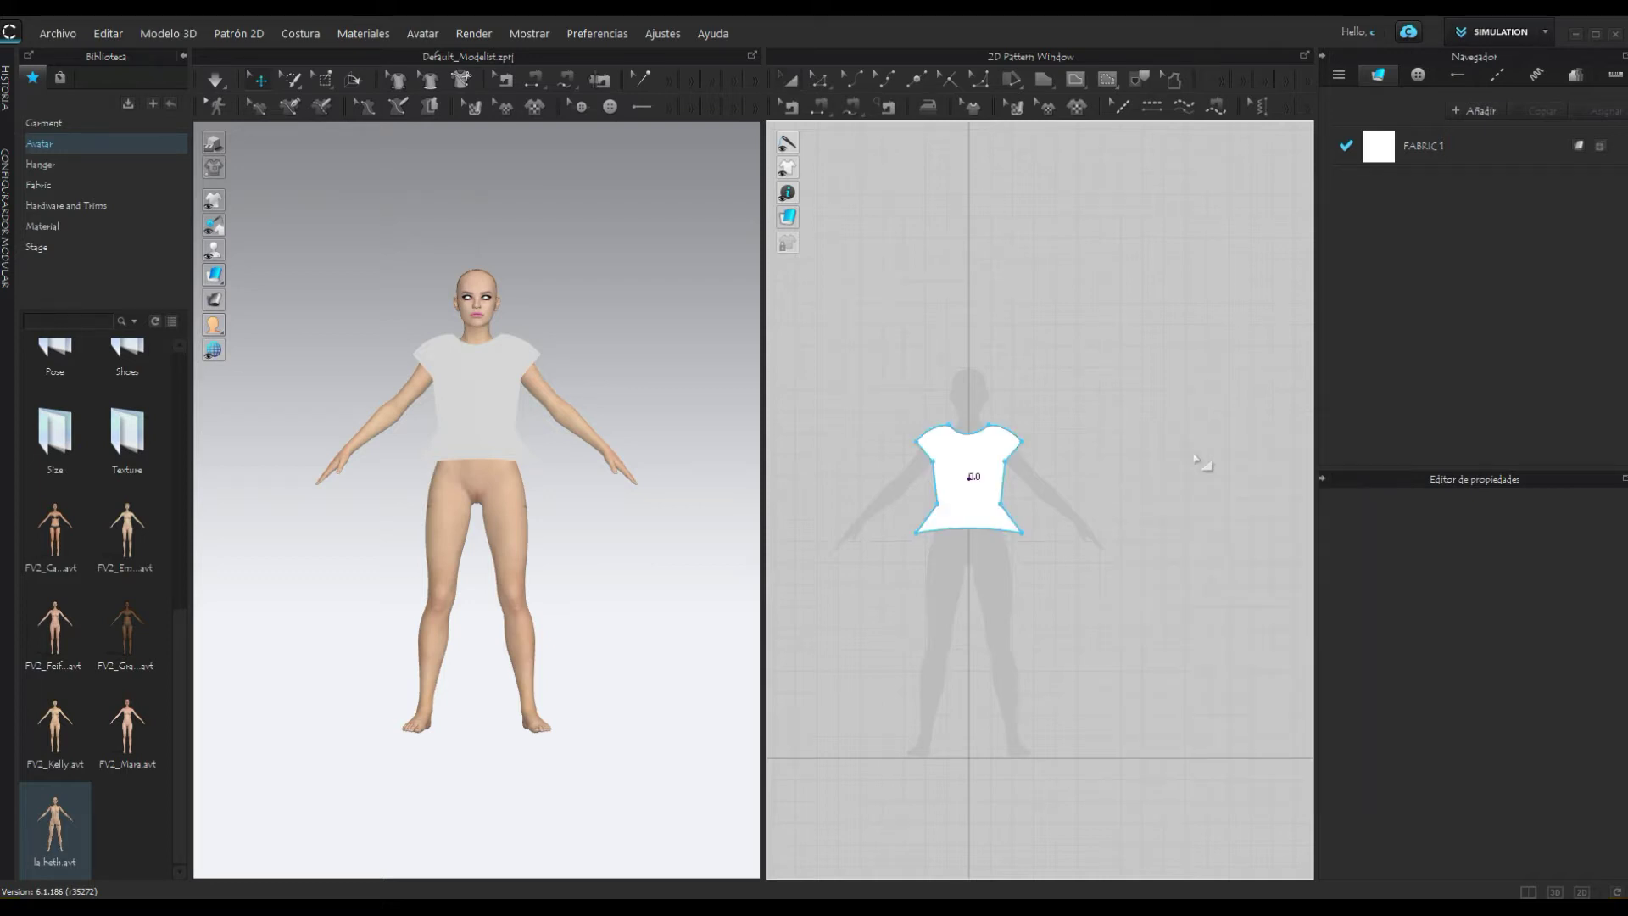
{"action": "left_click", "coordinate": [1104, 485]}
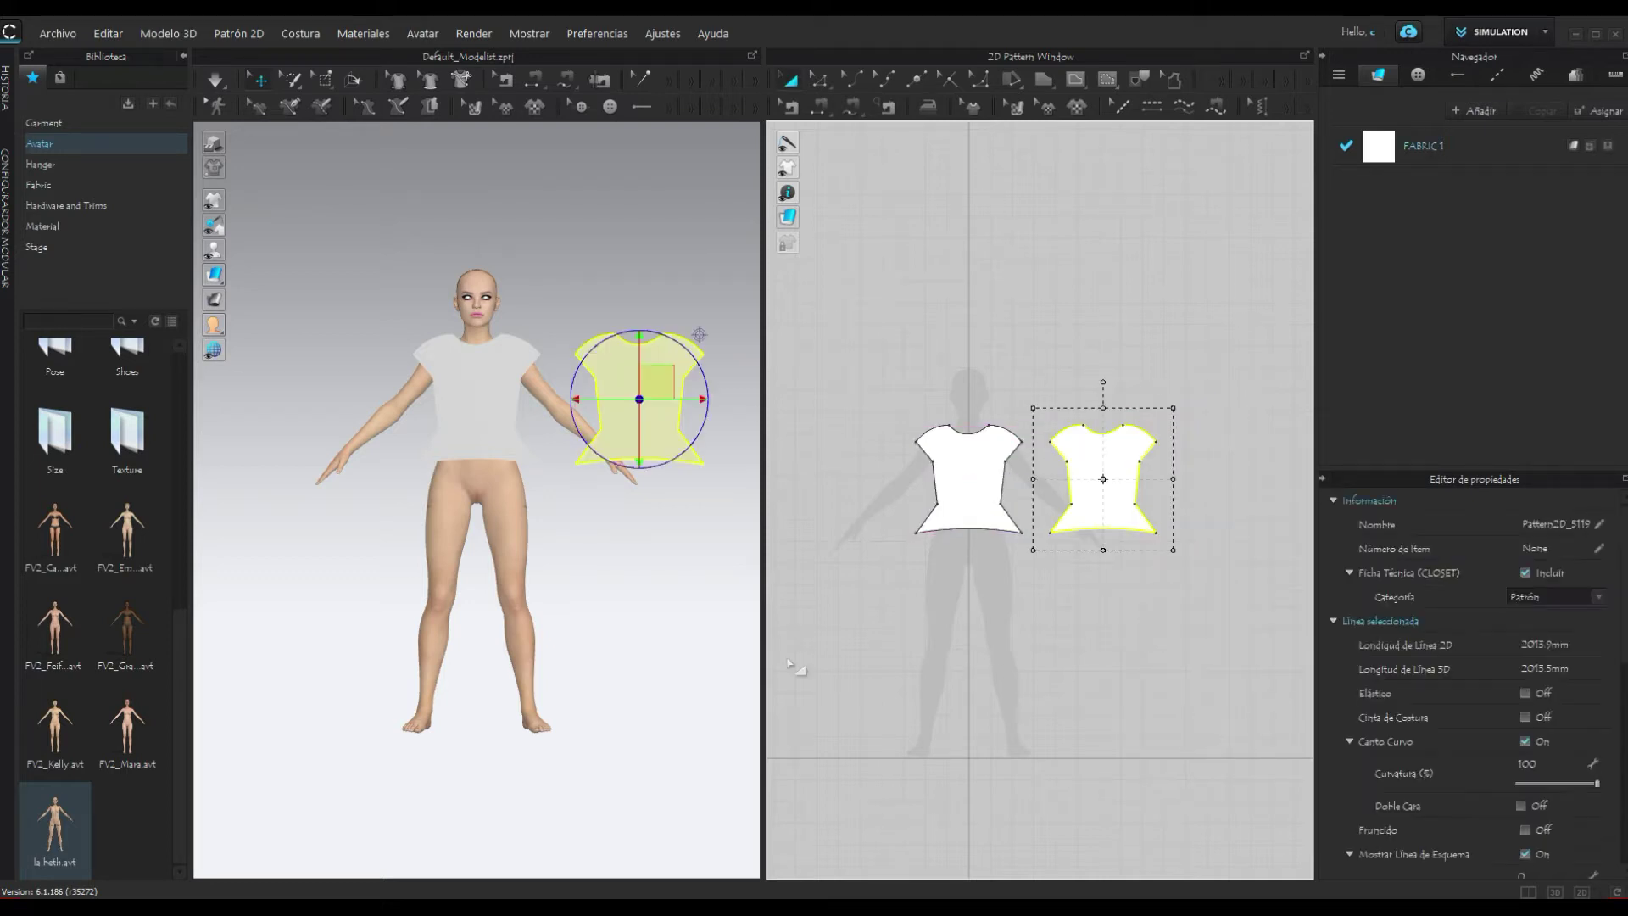
Step: Place the copied bodice over the avatar's back and flip it horizontally
{"action": "right_click_drag", "start_coordinate": [654, 571], "coordinate": [454, 569]}
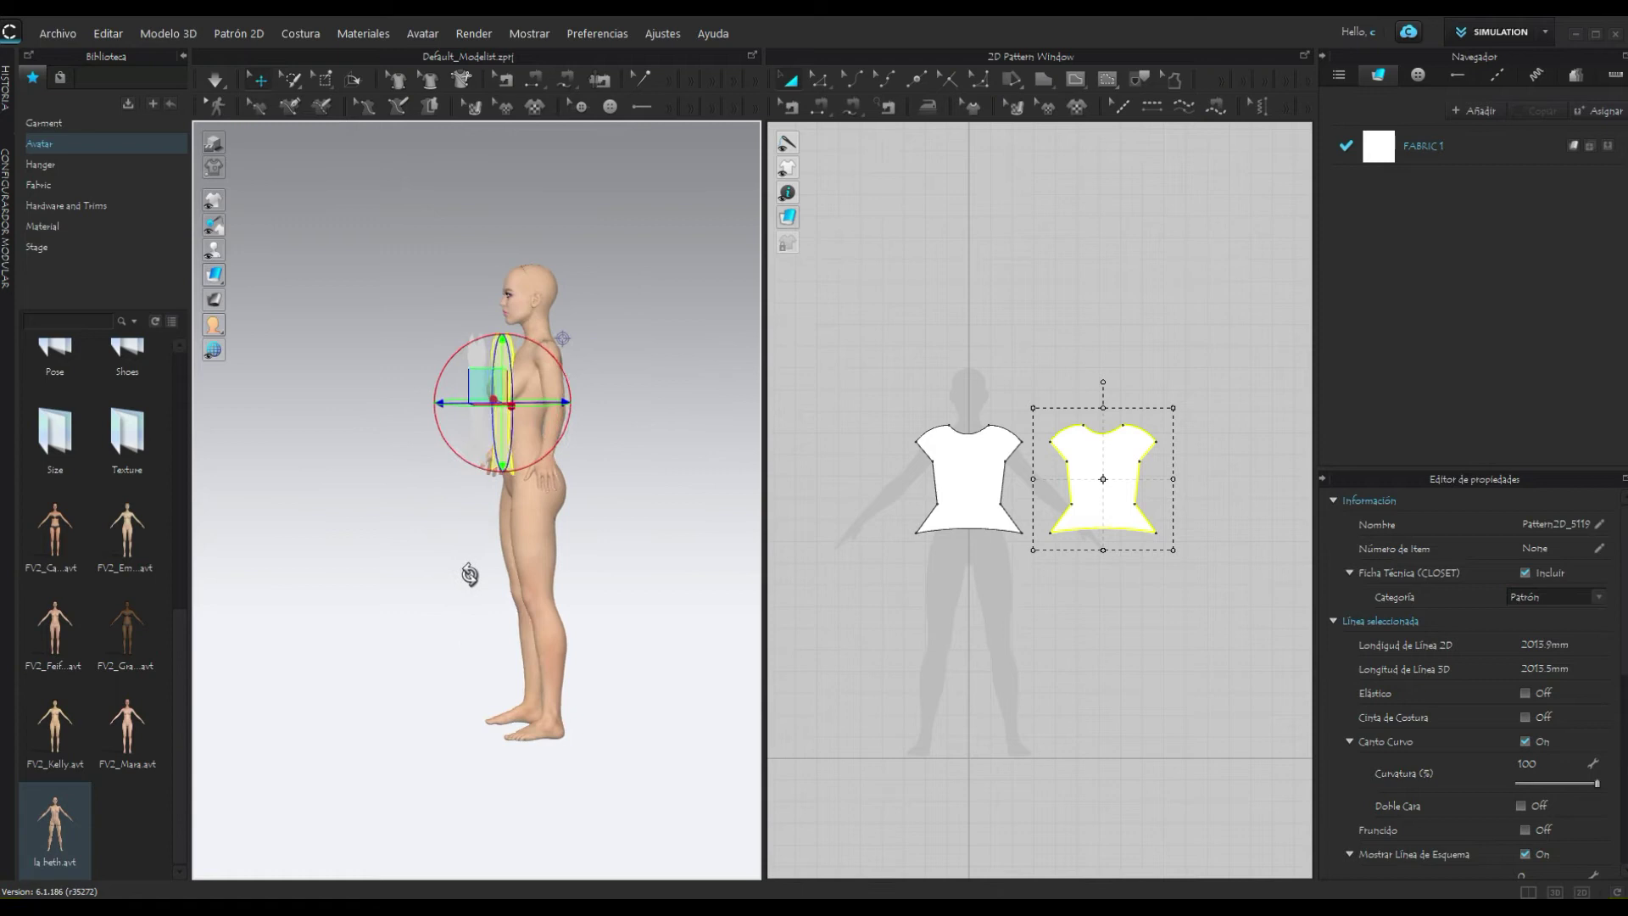
{"action": "left_click_drag", "start_coordinate": [461, 380], "coordinate": [560, 380]}
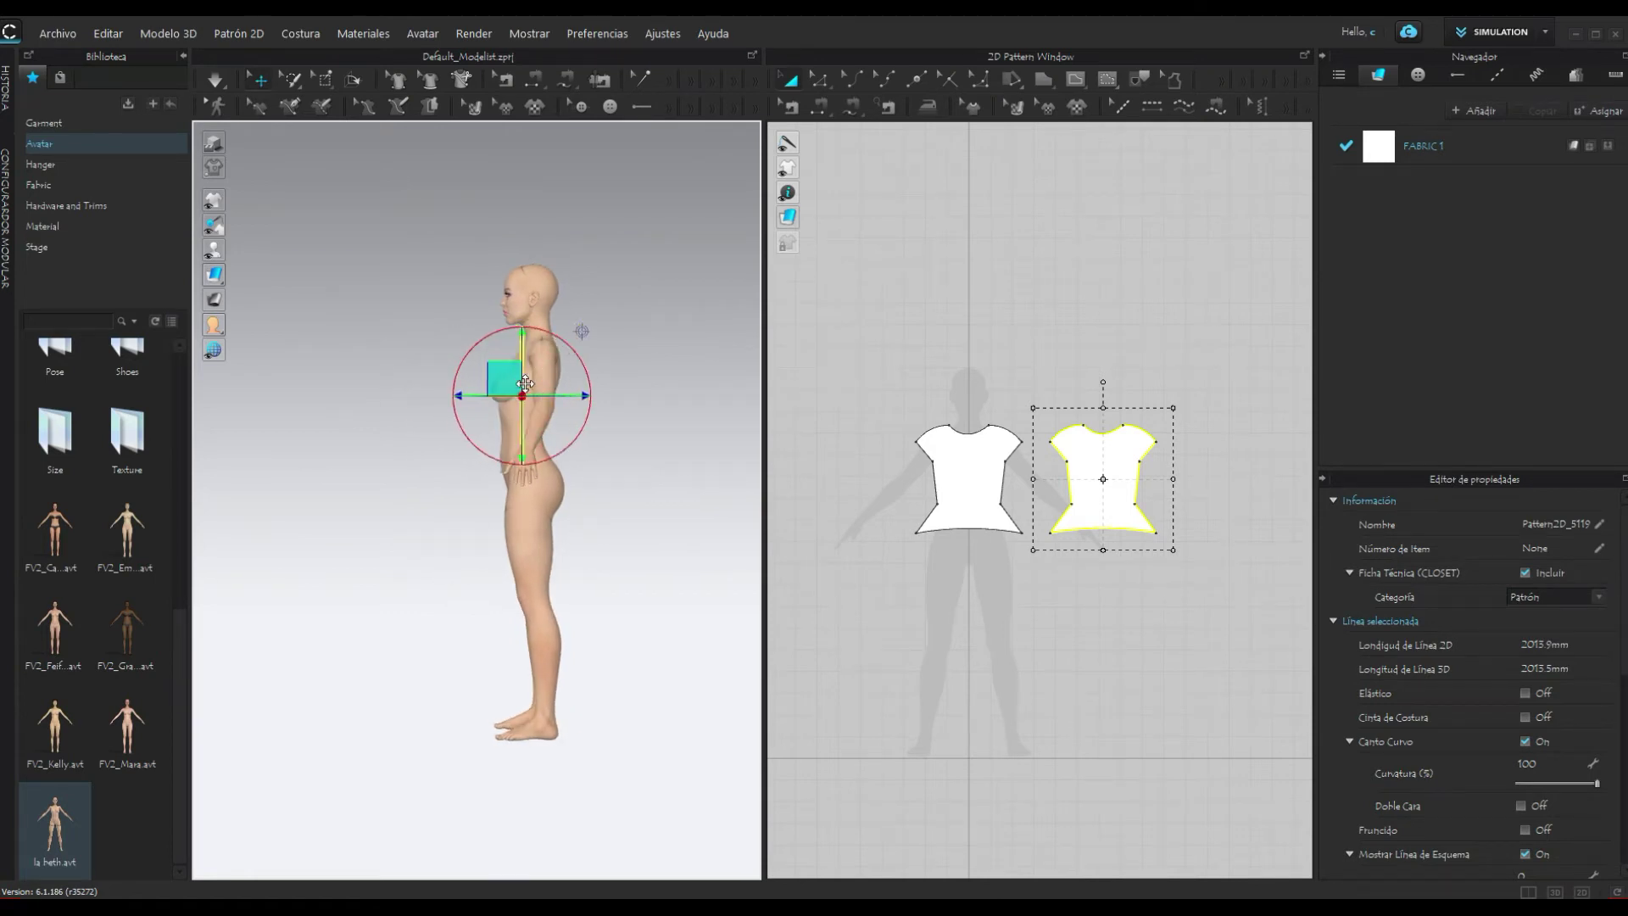
{"action": "right_click", "coordinate": [612, 529]}
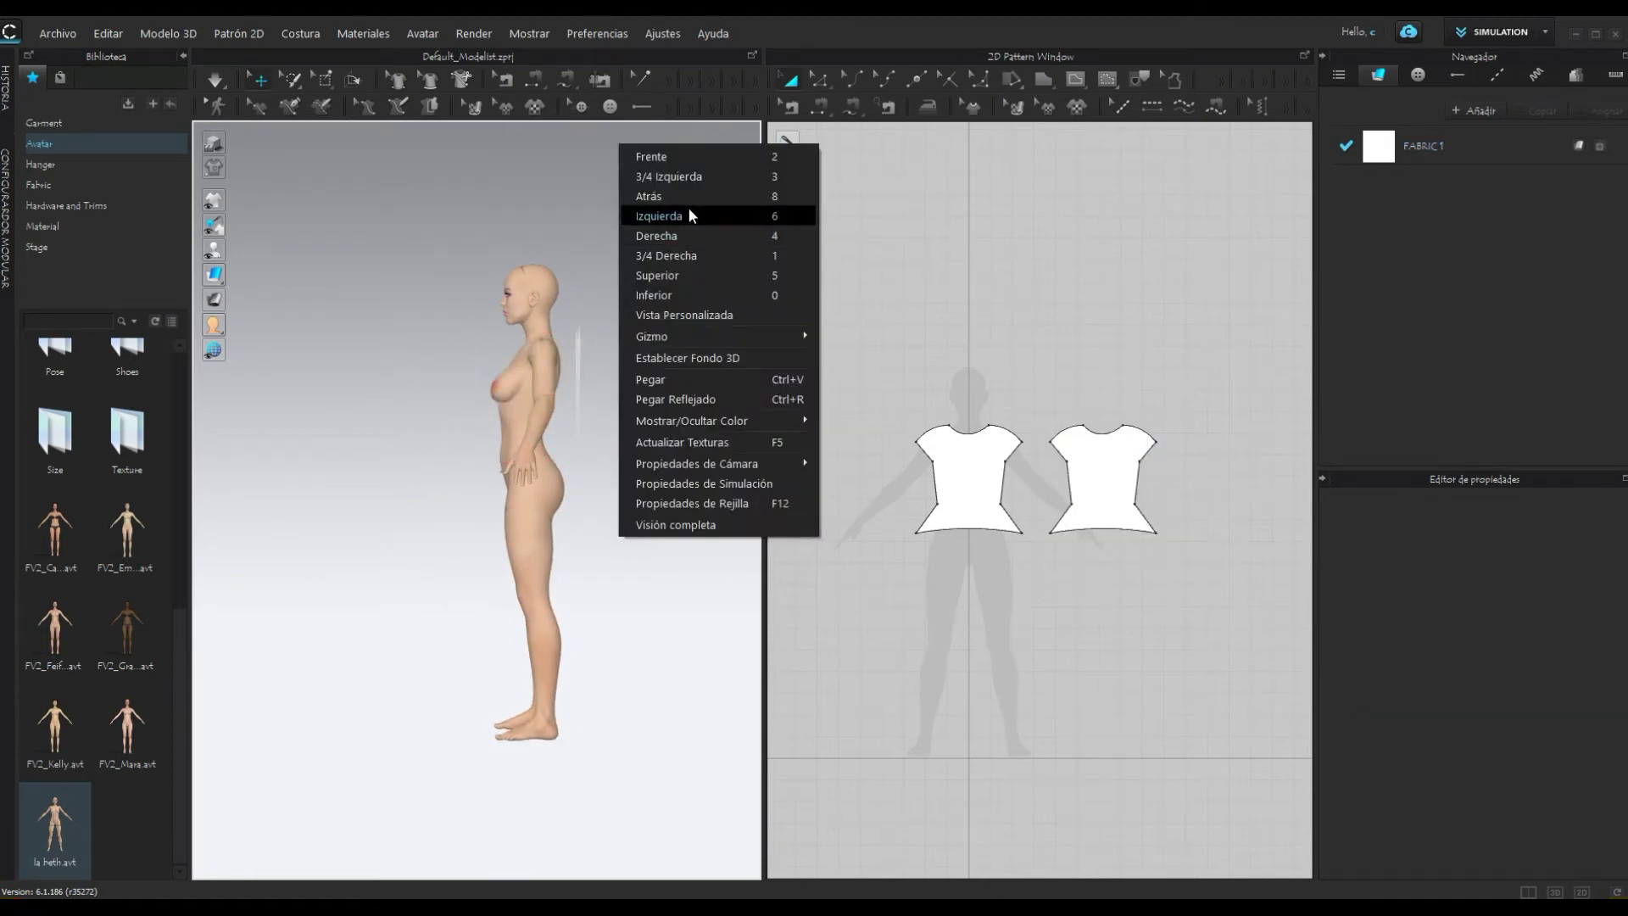
{"action": "left_click", "coordinate": [670, 192]}
{"action": "left_click", "coordinate": [294, 352]}
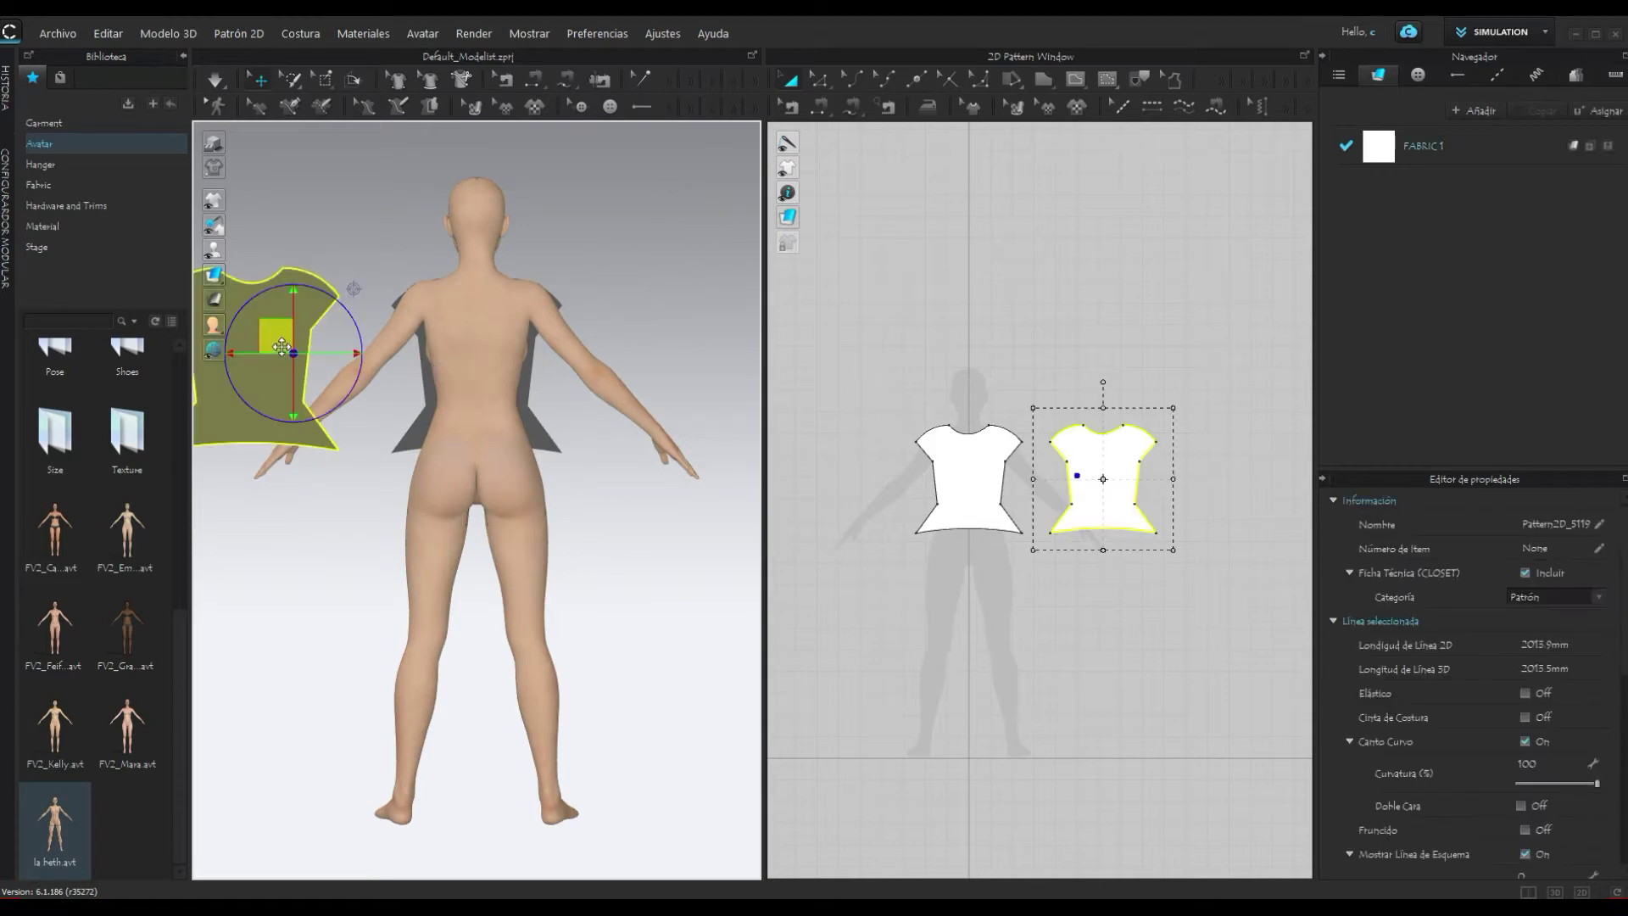
{"action": "left_click", "coordinate": [440, 329]}
{"action": "left_click", "coordinate": [290, 327]}
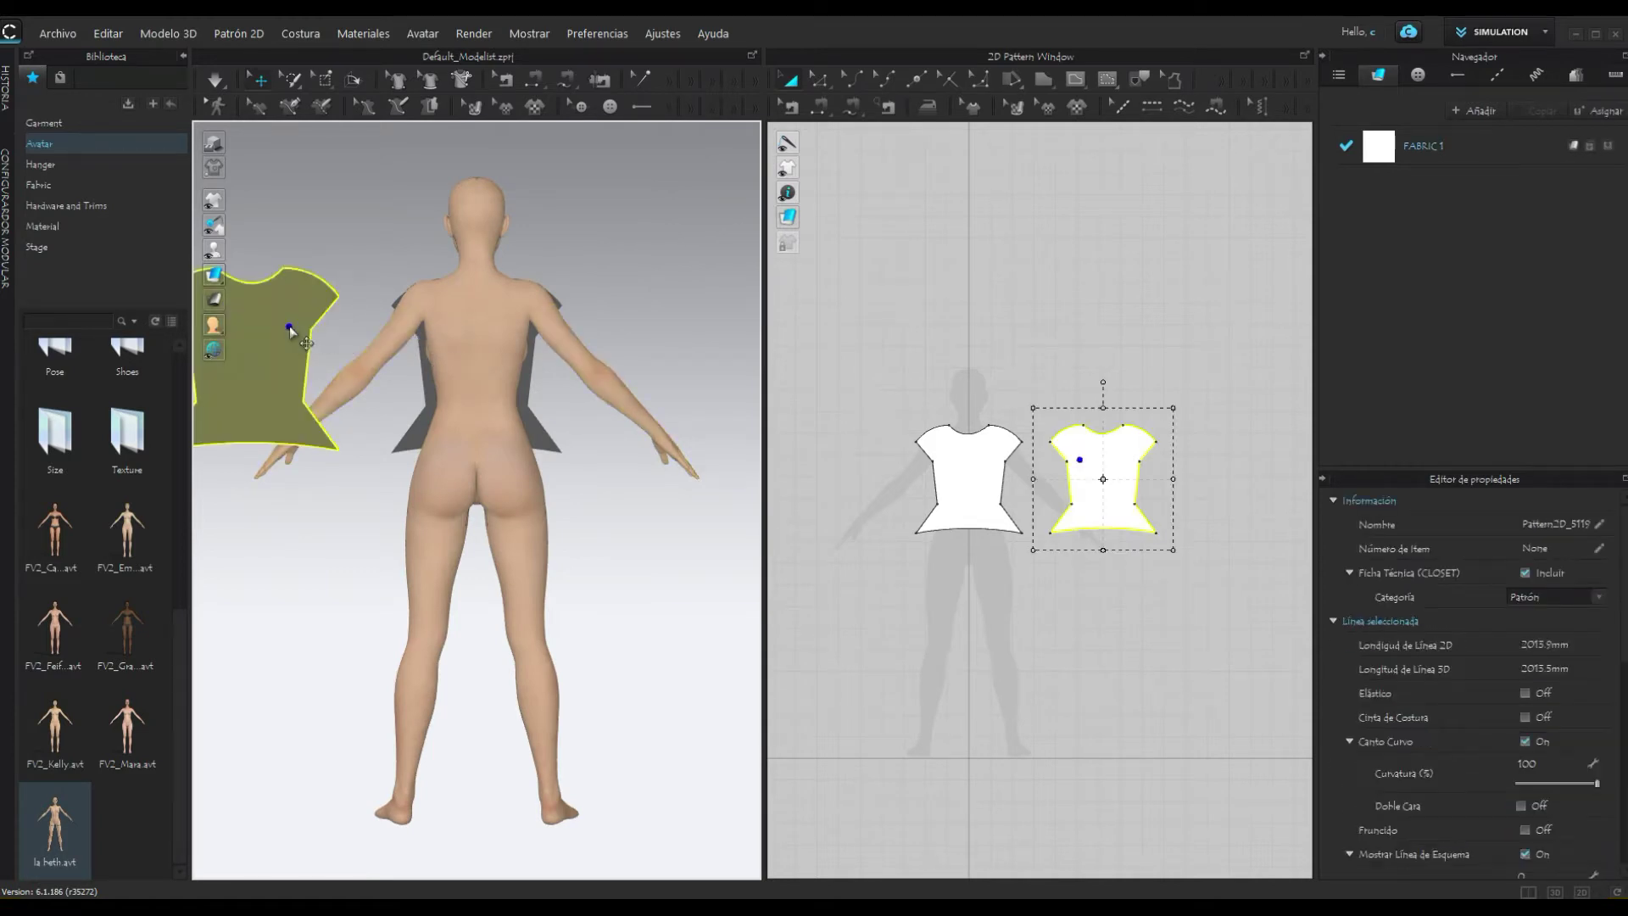
{"action": "left_click_drag", "start_coordinate": [273, 305], "coordinate": [512, 302]}
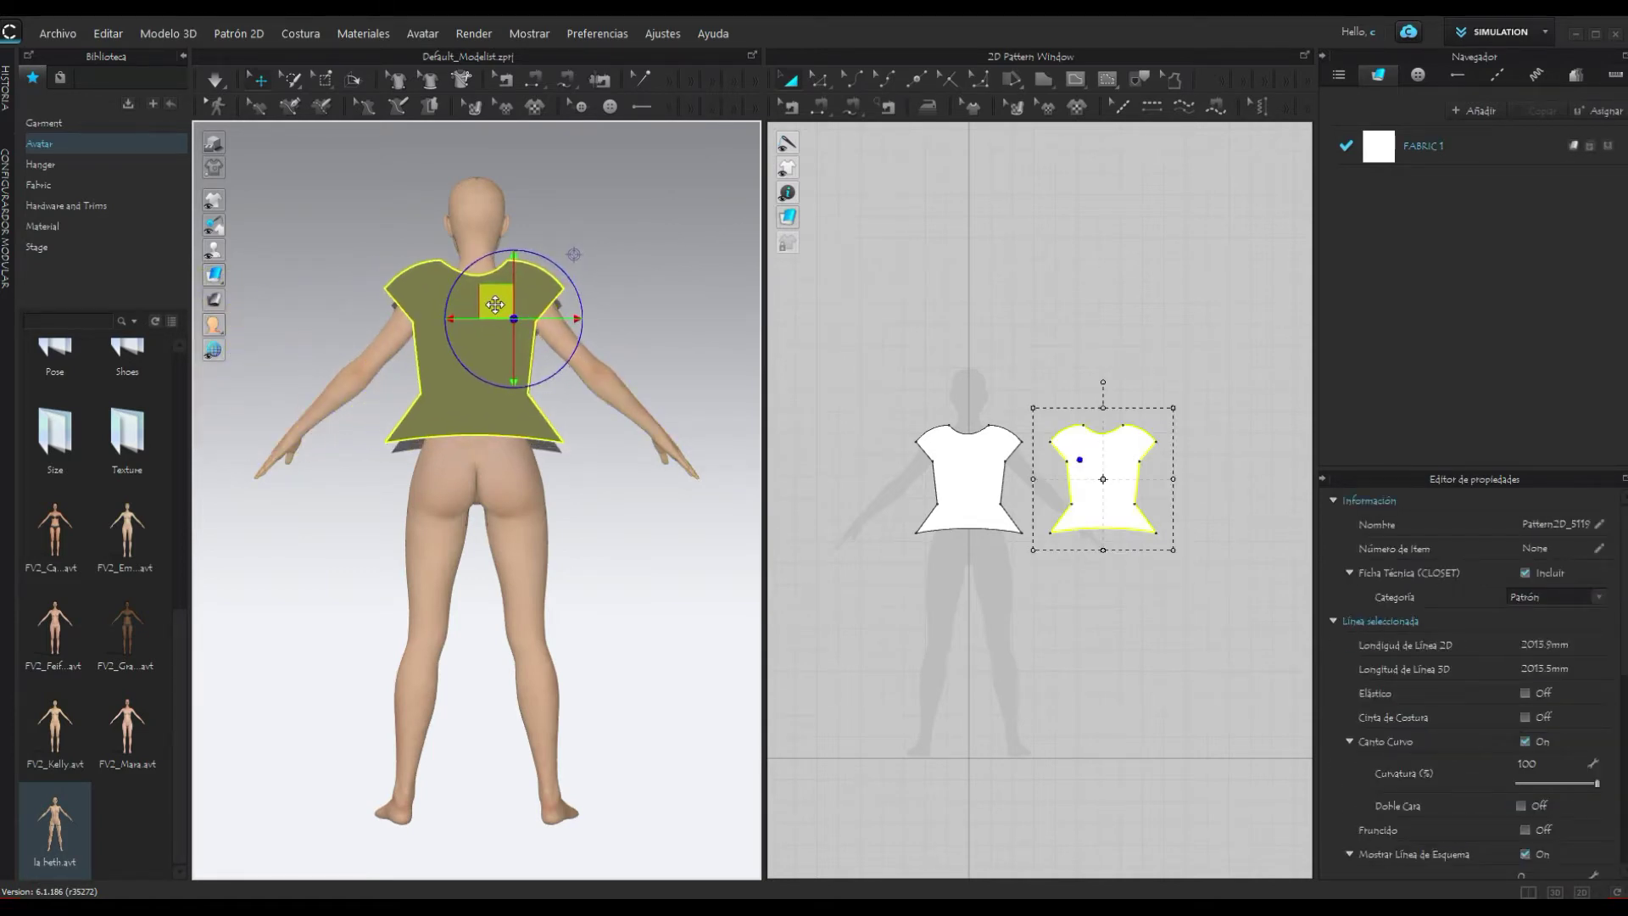
{"action": "right_click", "coordinate": [467, 412]}
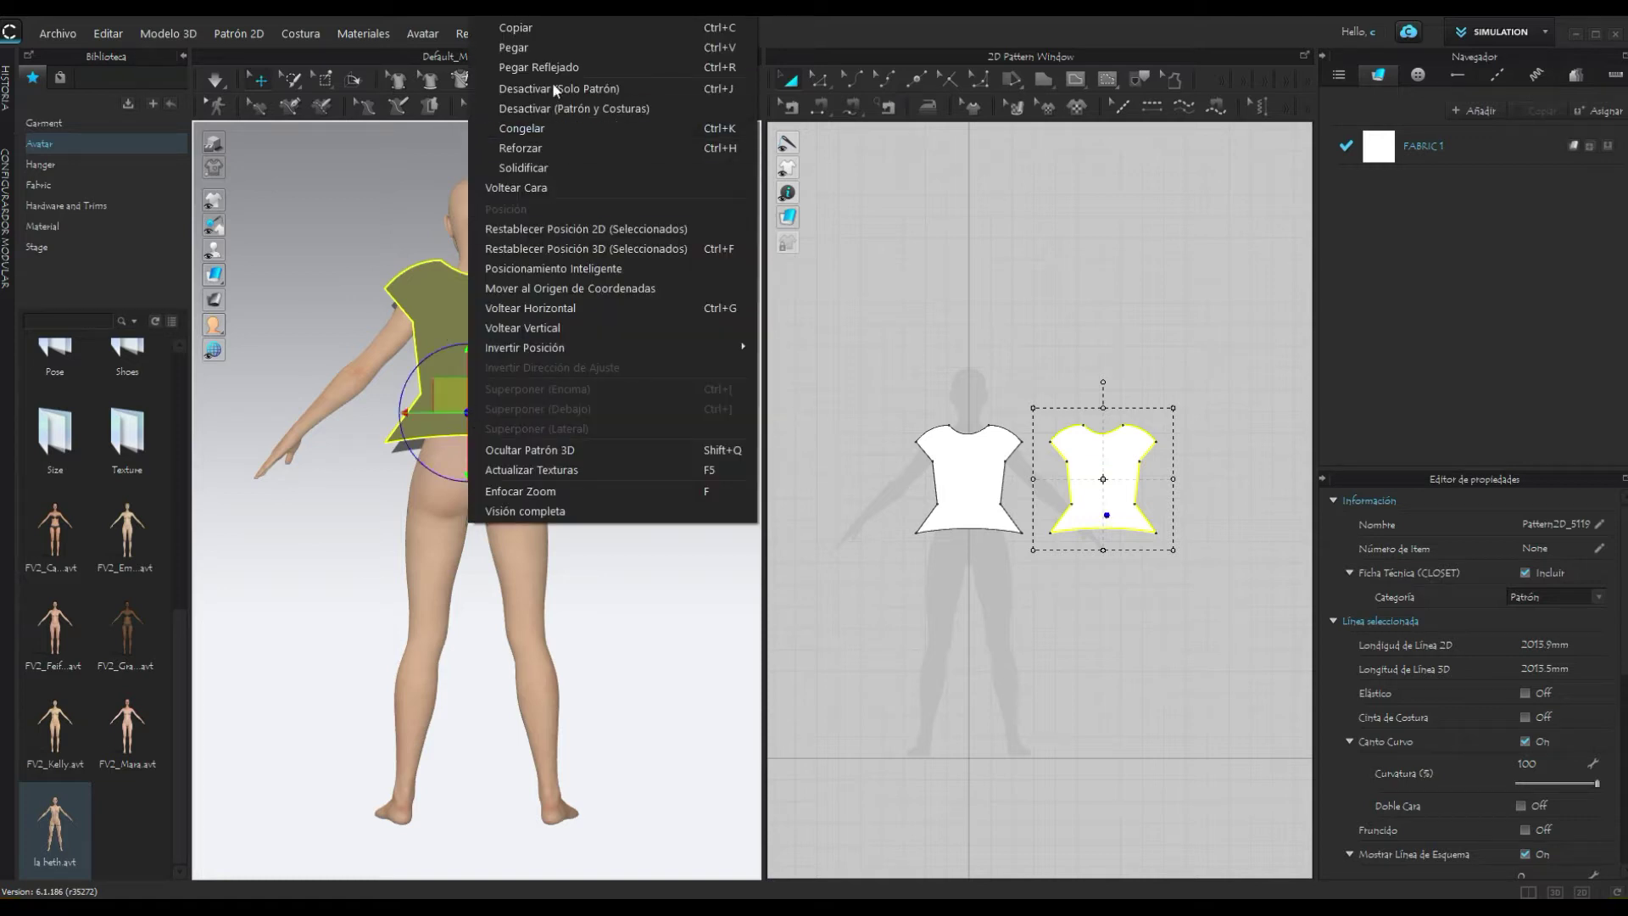
{"action": "left_click", "coordinate": [561, 311]}
{"action": "mouse_move", "coordinate": [599, 485]}
{"action": "right_mouse_down"}
{"action": "mouse_move", "coordinate": [558, 513]}
{"action": "mouse_move", "coordinate": [571, 512]}
{"action": "mouse_move", "coordinate": [221, 500]}
{"action": "mouse_move", "coordinate": [579, 521]}
{"action": "mouse_move", "coordinate": [683, 509]}
{"action": "mouse_move", "coordinate": [676, 526]}
{"action": "right_mouse_up"}
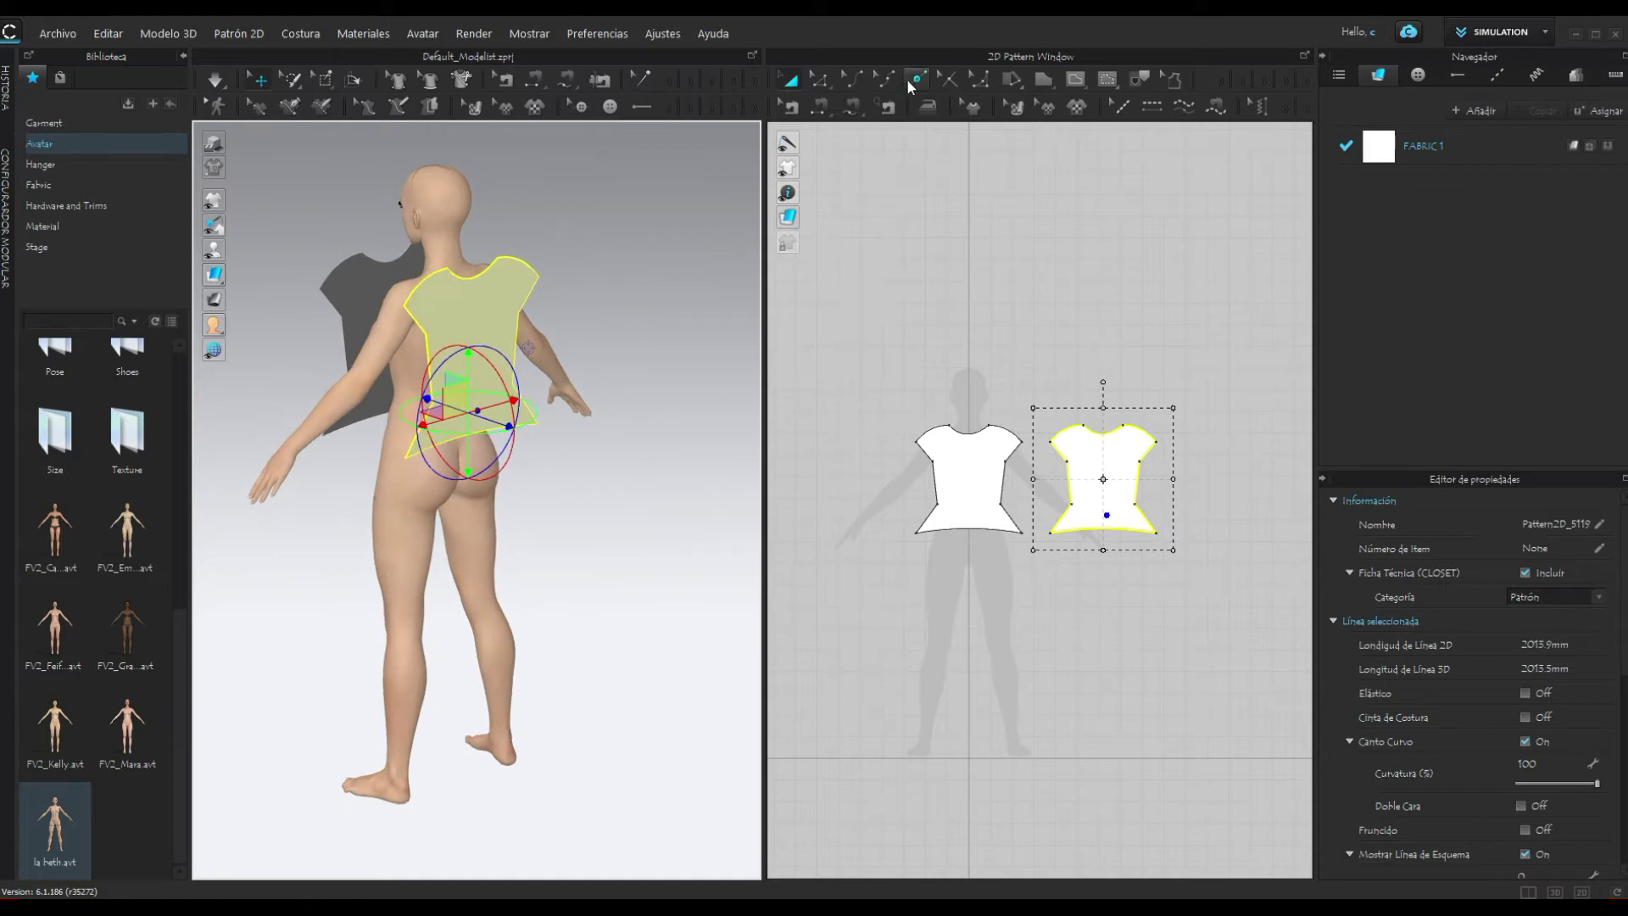
Step: Move both bodice patterns higher in the 2D window, leaving space below
{"action": "left_click", "coordinate": [1007, 309]}
{"action": "scroll", "coordinate": [966, 365], "scroll_direction": "down", "scroll_amount": 2}
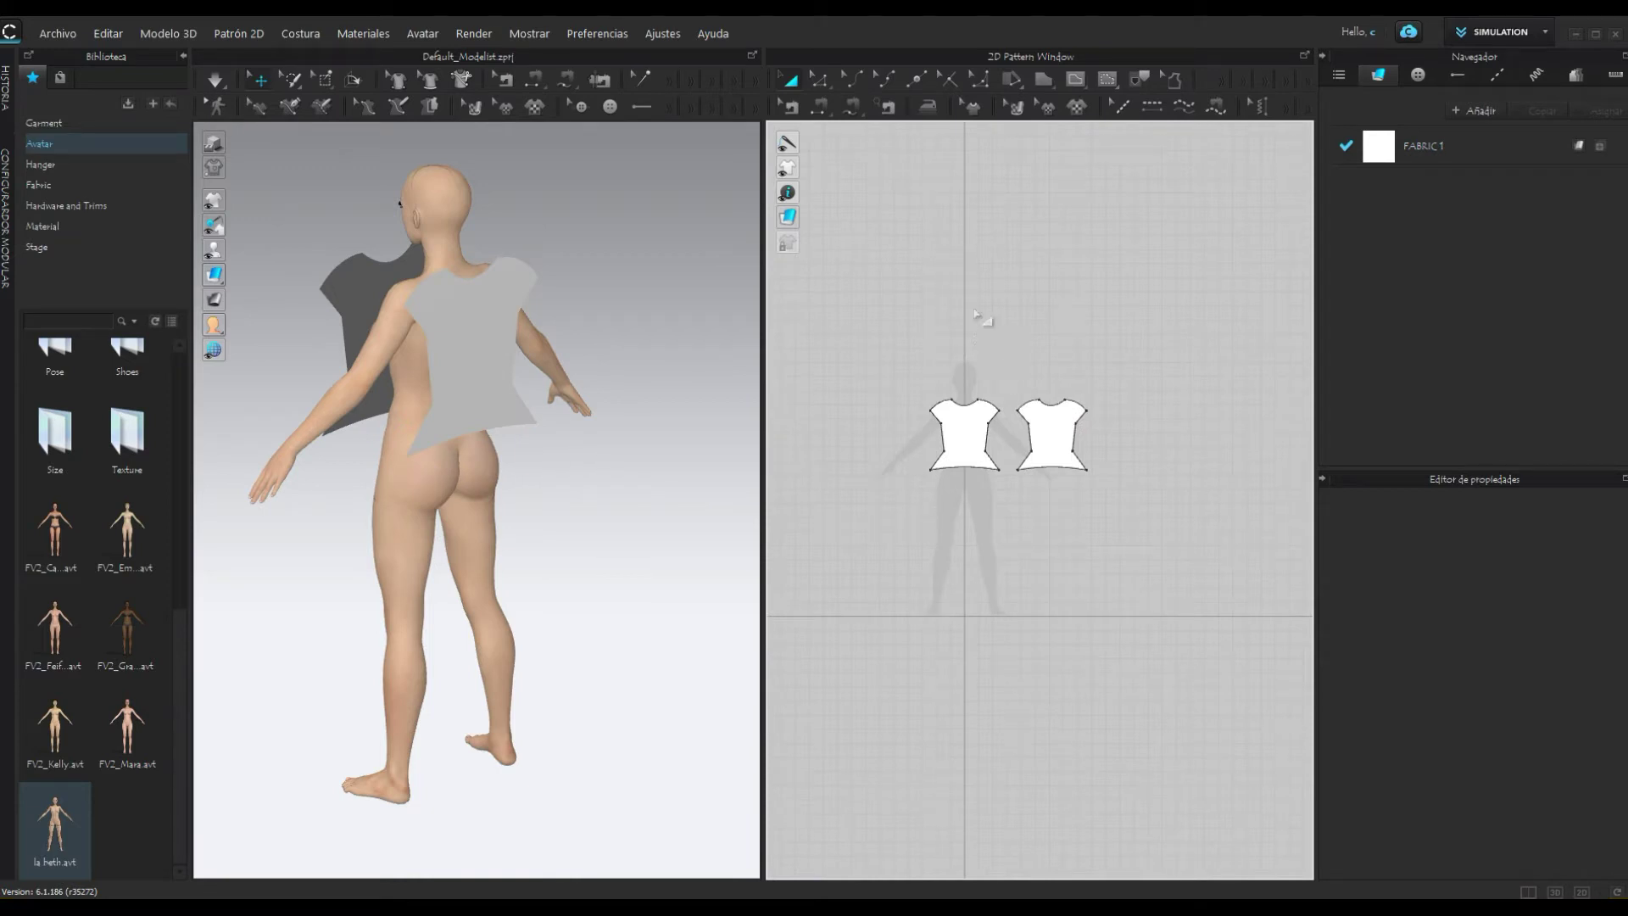
{"action": "left_click", "coordinate": [971, 436]}
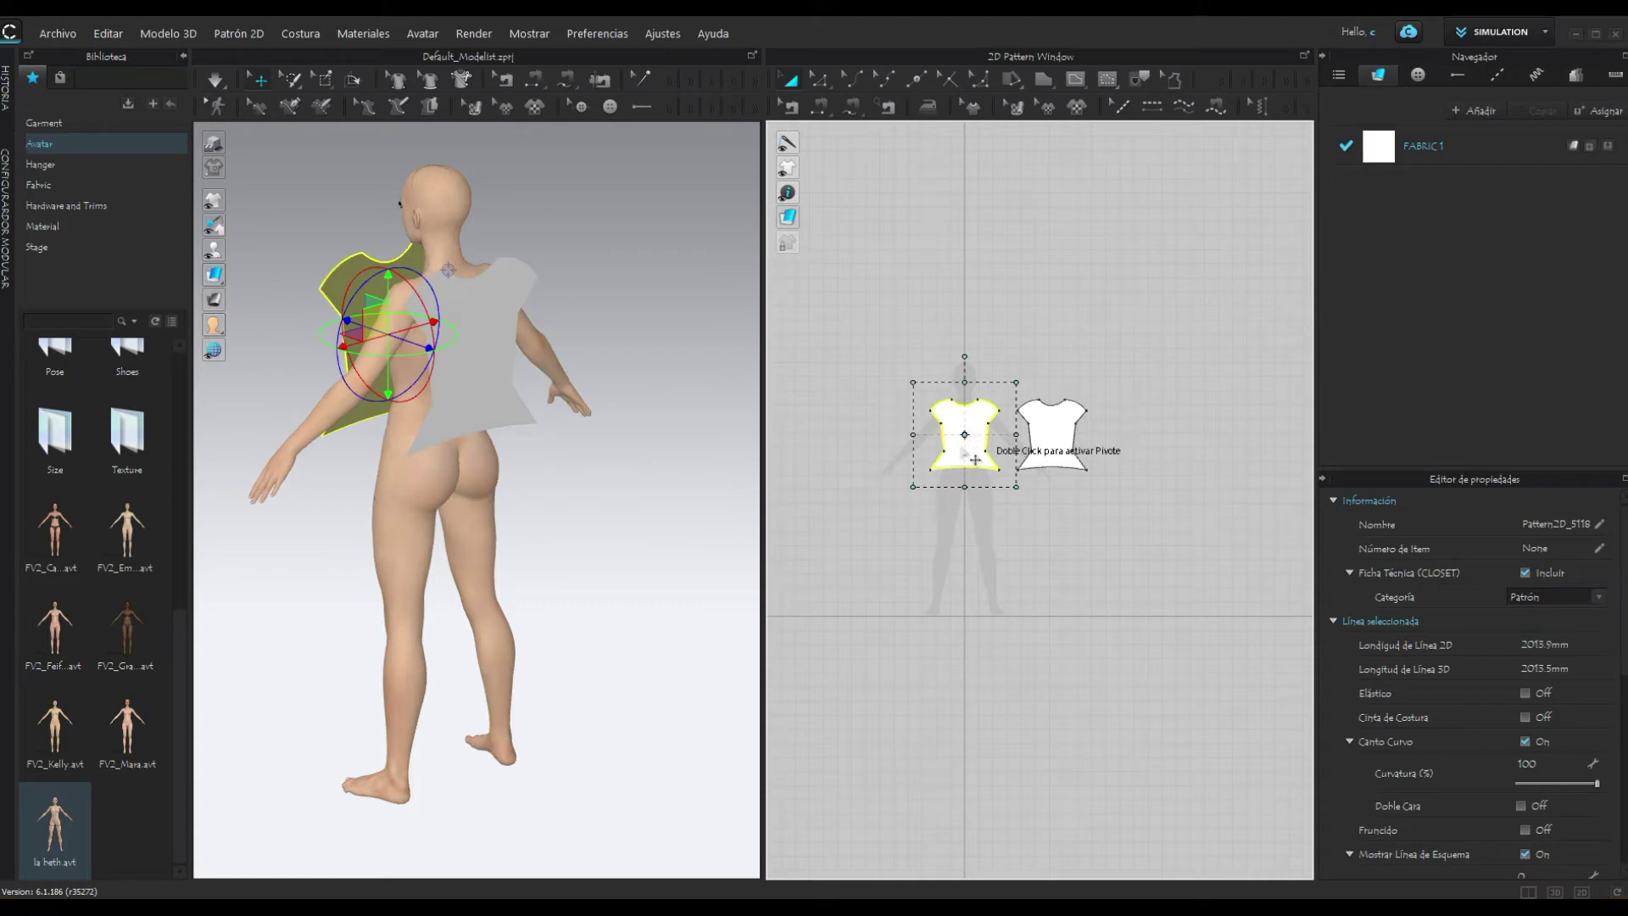
{"action": "left_click", "coordinate": [878, 461]}
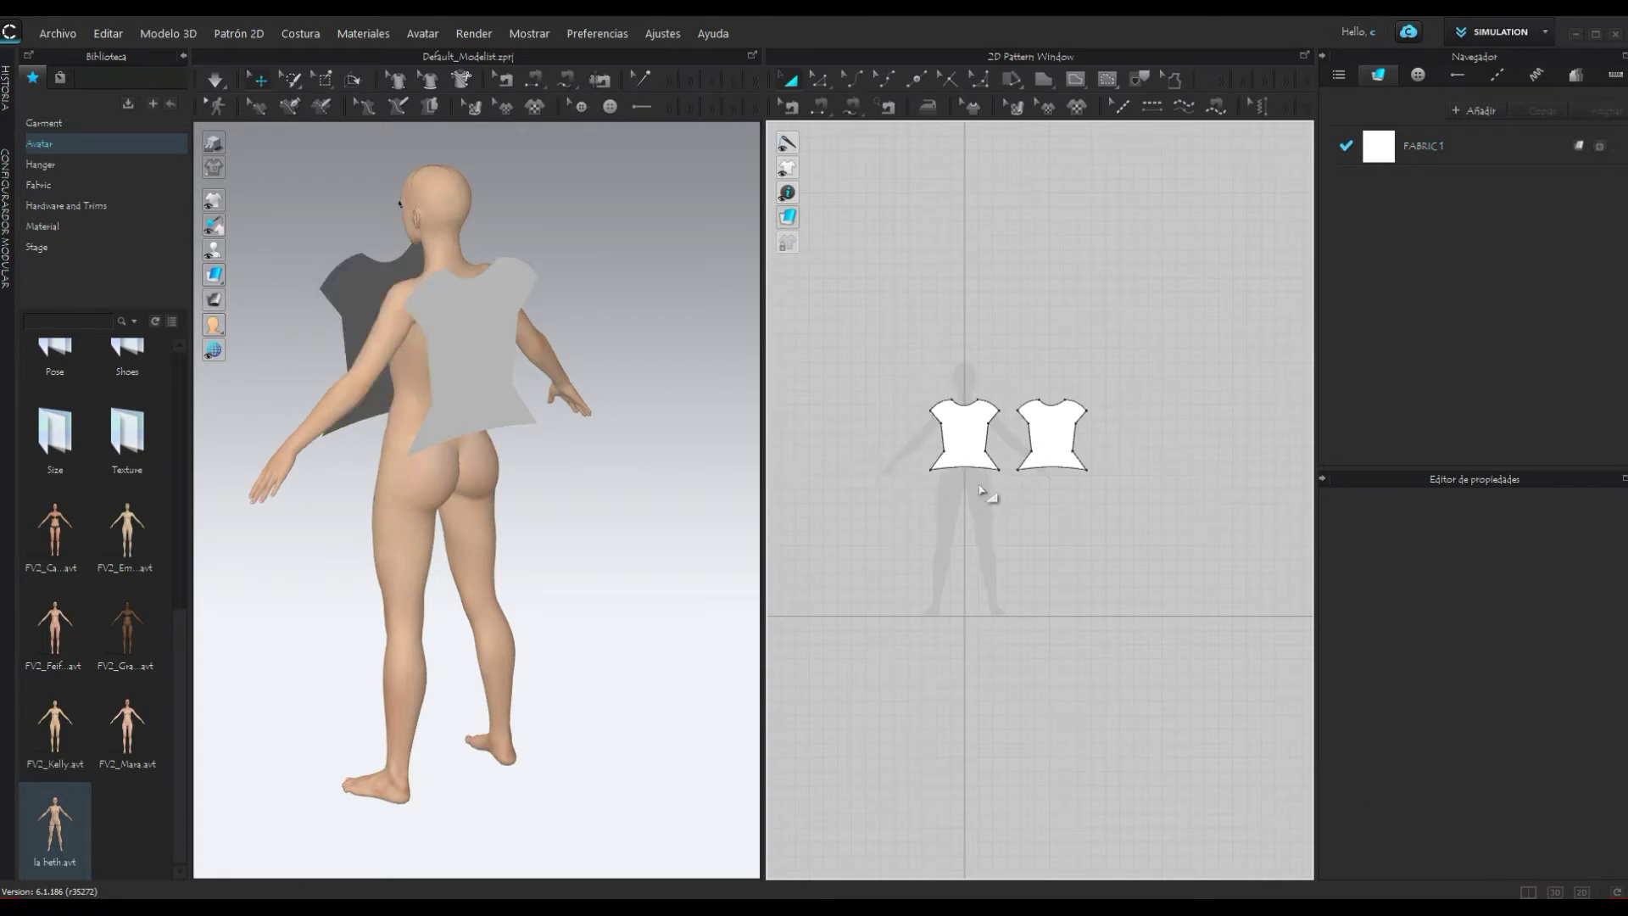
{"action": "scroll", "coordinate": [984, 494], "scroll_direction": "up", "scroll_amount": 2}
{"action": "scroll", "coordinate": [984, 495], "scroll_direction": "up", "scroll_amount": 2}
{"action": "scroll", "coordinate": [985, 494], "scroll_direction": "down", "scroll_amount": 1}
{"action": "left_click_drag", "start_coordinate": [964, 381], "coordinate": [959, 255]}
{"action": "left_click", "coordinate": [1113, 390]}
{"action": "left_click_drag", "start_coordinate": [1113, 304], "coordinate": [1113, 169]}
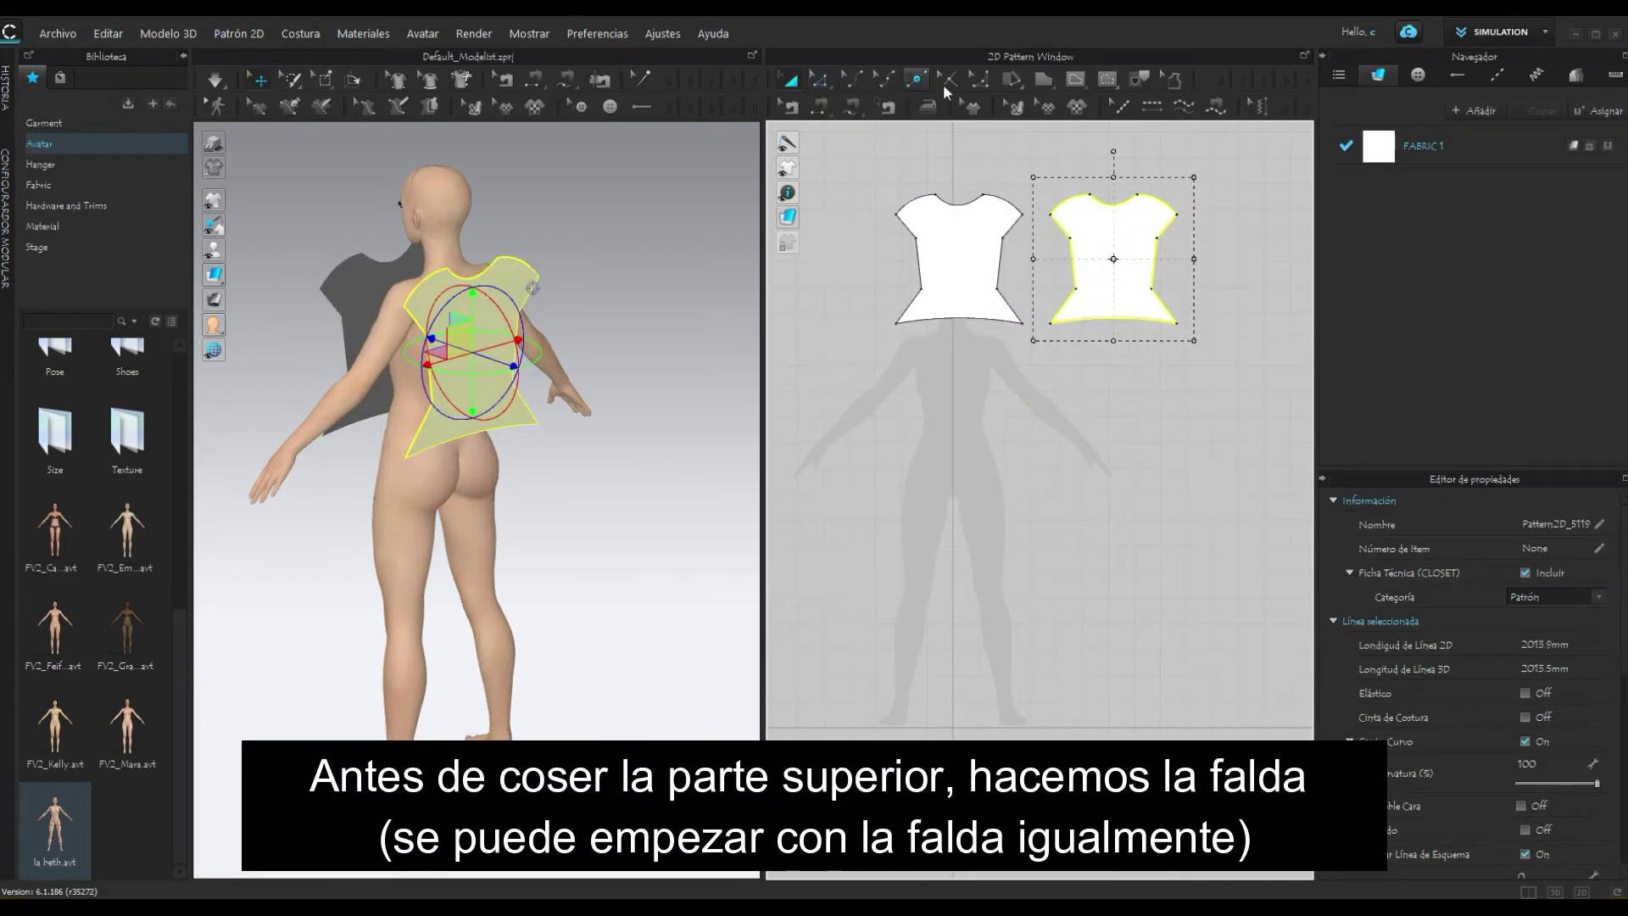
Step: Draw a trapezoid skirt pattern below the bodices with a vertical right edge
{"action": "left_click", "coordinate": [1043, 79]}
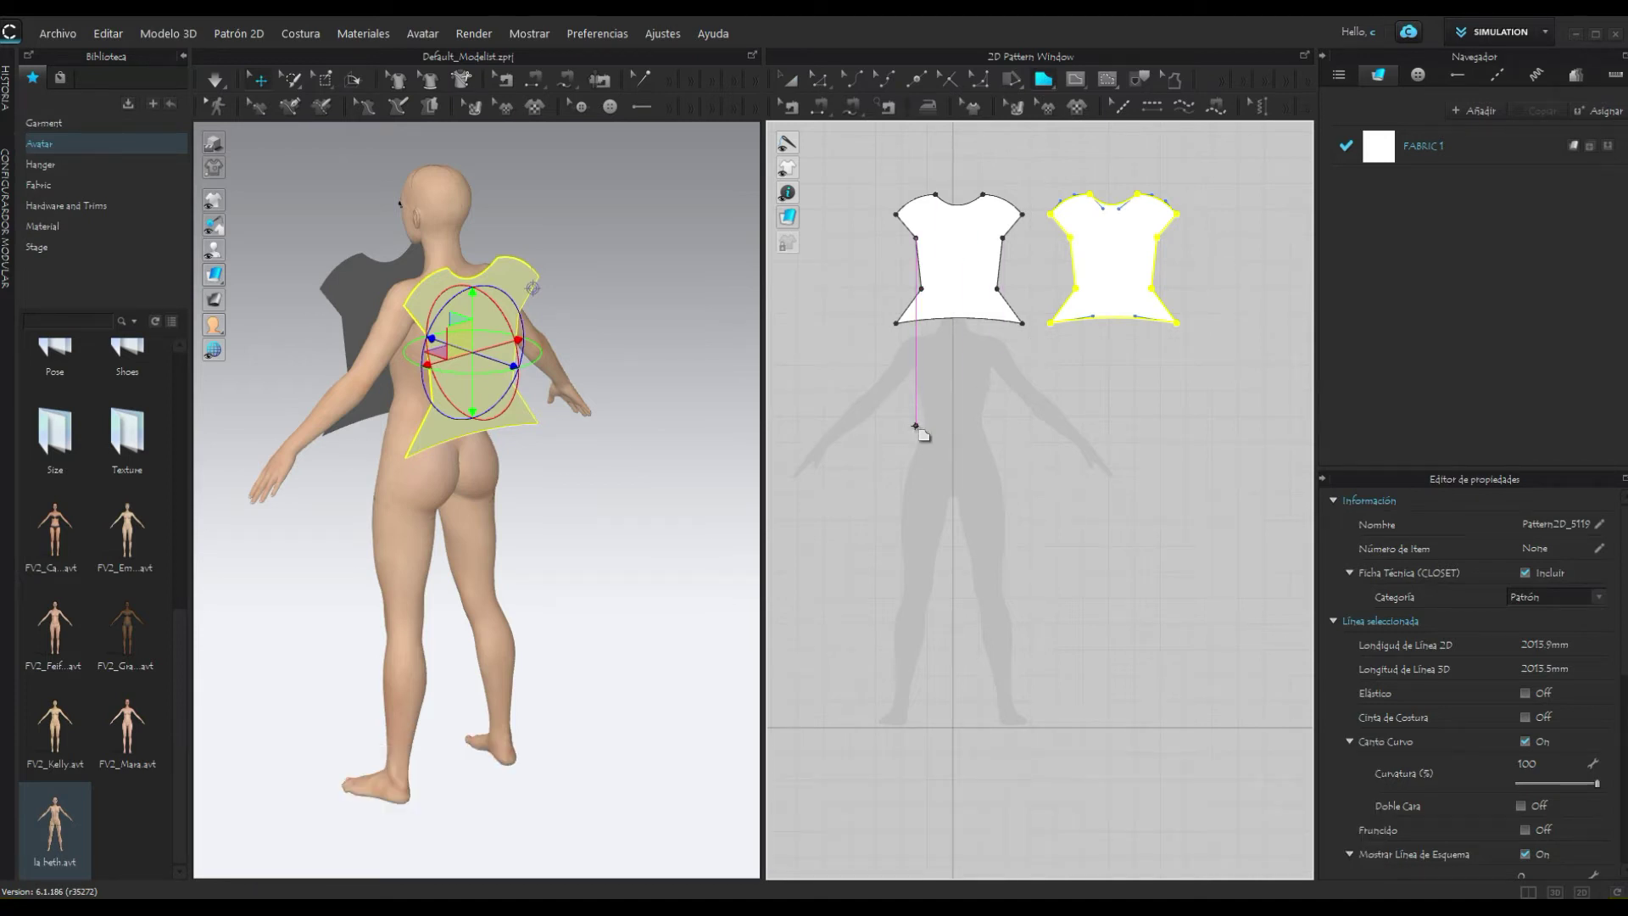
{"action": "left_click", "coordinate": [915, 426]}
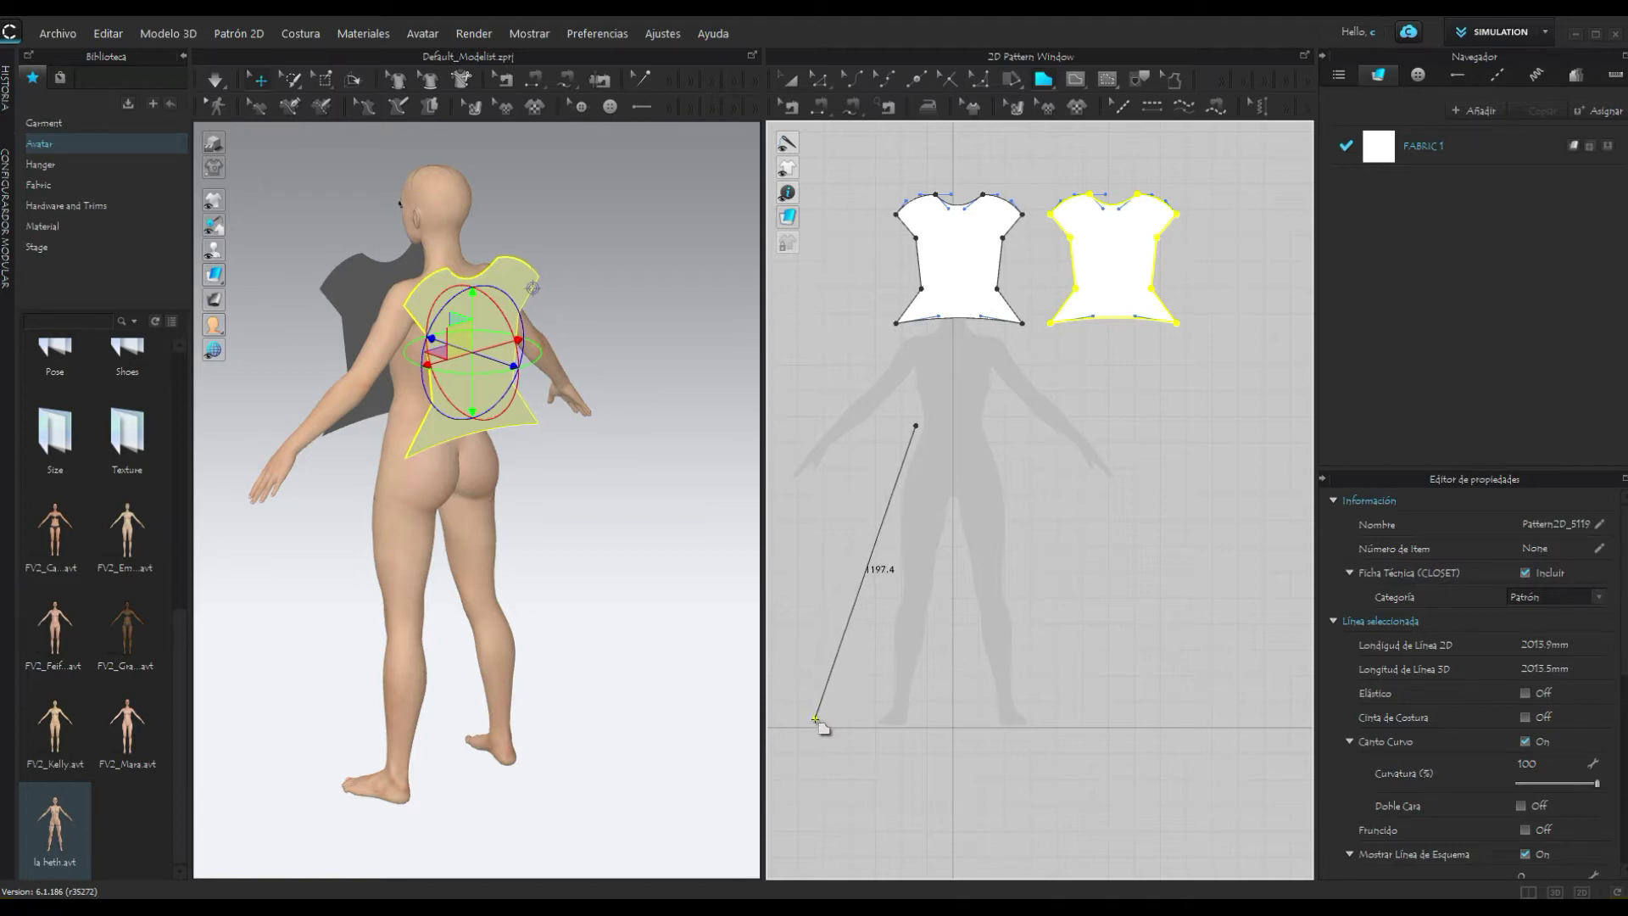
{"action": "left_click", "coordinate": [815, 717]}
{"action": "left_click", "coordinate": [952, 715]}
{"action": "left_click_drag", "start_coordinate": [959, 424], "coordinate": [954, 424]}
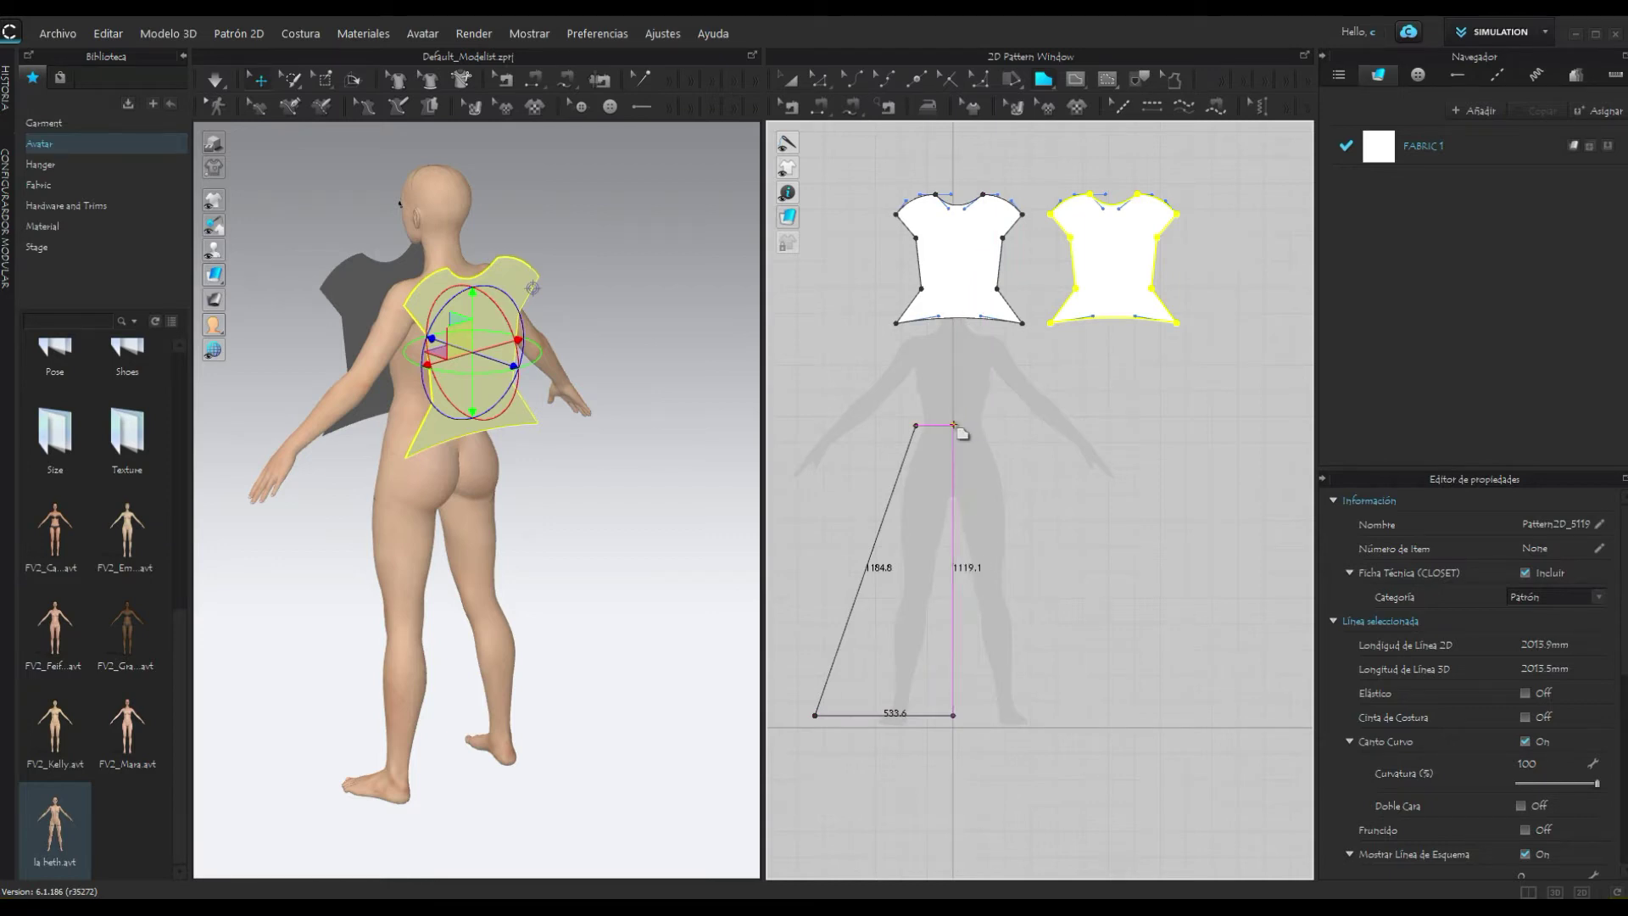
{"action": "left_click", "coordinate": [917, 424]}
Step: Bow the trapezoid's left edge outward into a curve
{"action": "left_click", "coordinate": [819, 79]}
{"action": "left_click", "coordinate": [852, 79]}
{"action": "left_click_drag", "start_coordinate": [885, 559], "coordinate": [866, 560]}
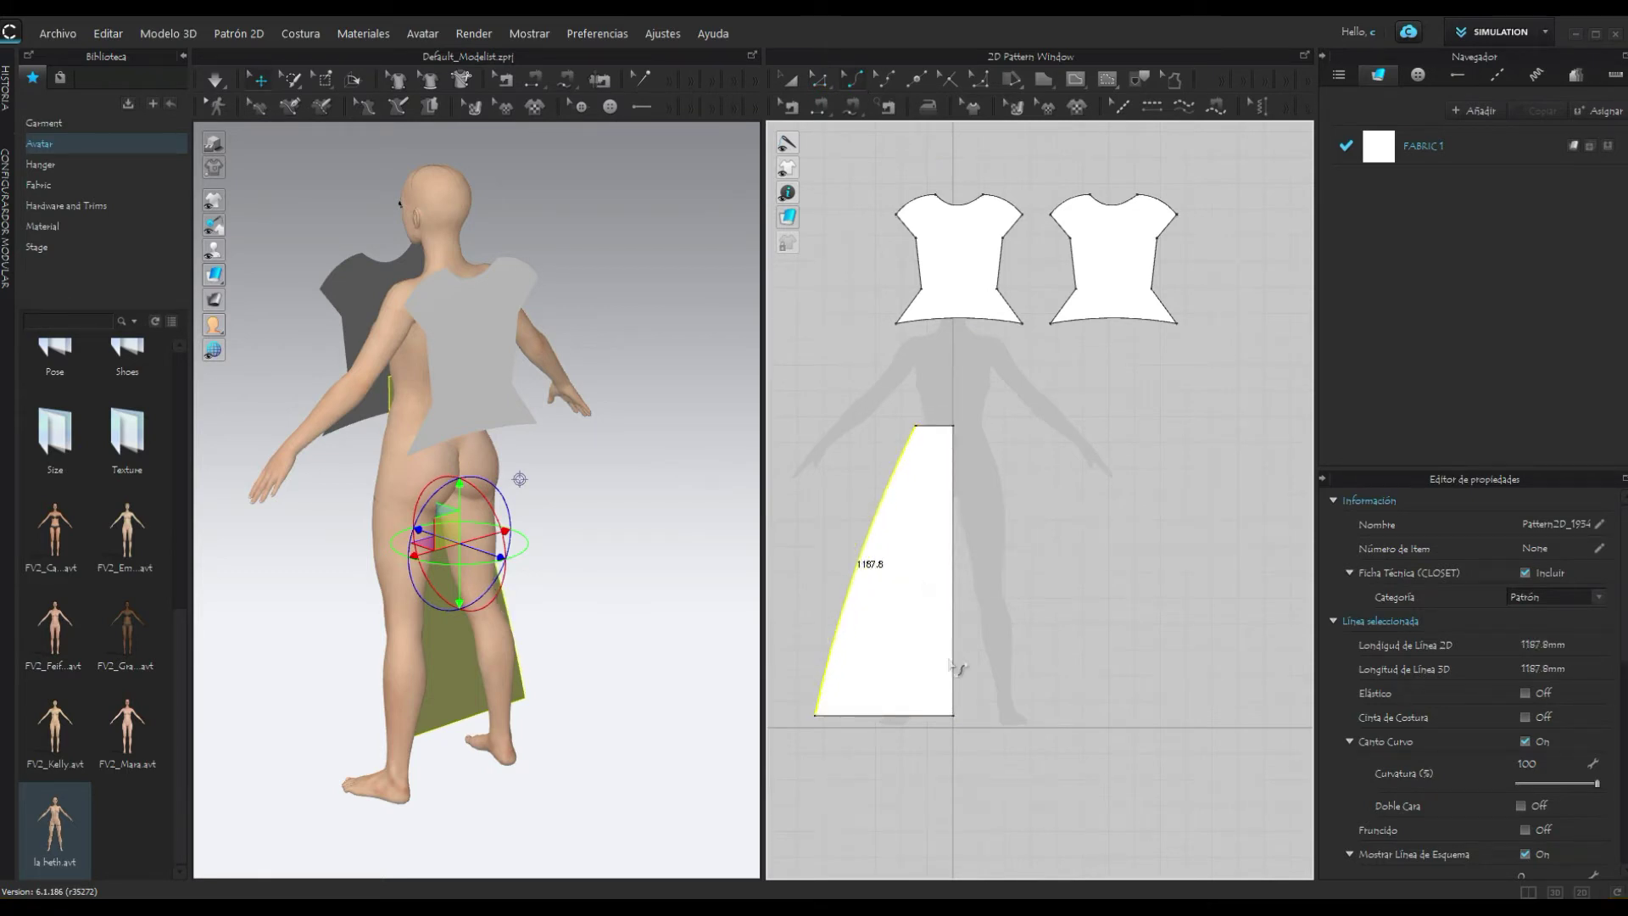
{"action": "key", "text": "z"}
Step: Unfold the panel along its straight right edge and remove the hem's centre point for a 1073.4 mm curved hem
{"action": "right_click", "coordinate": [955, 545]}
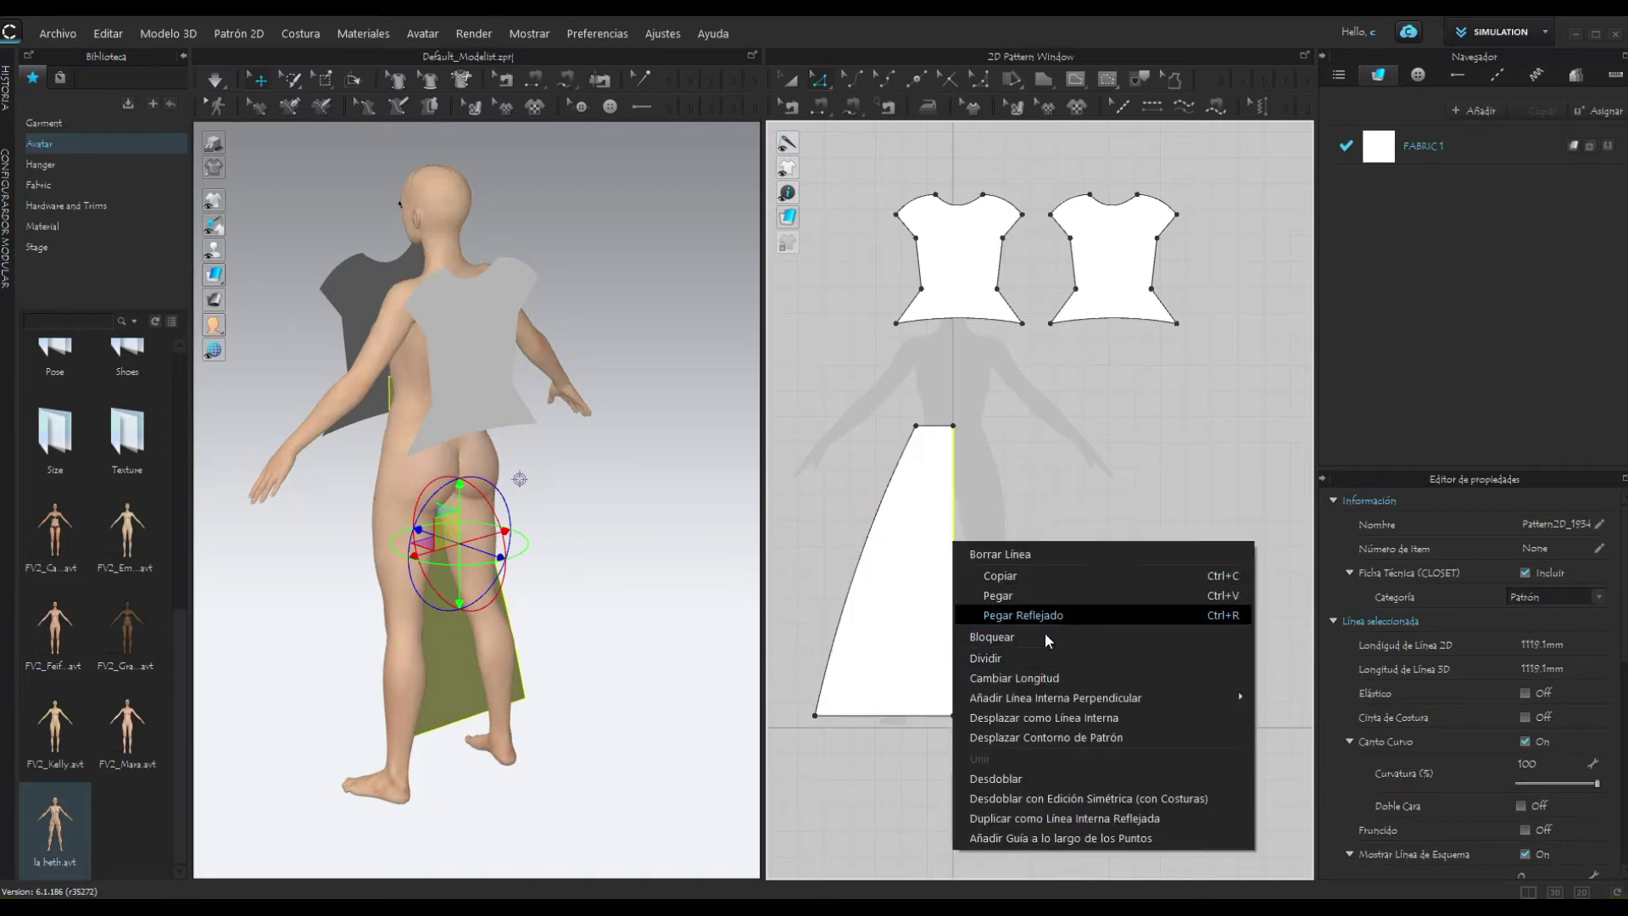
{"action": "left_click", "coordinate": [1060, 777]}
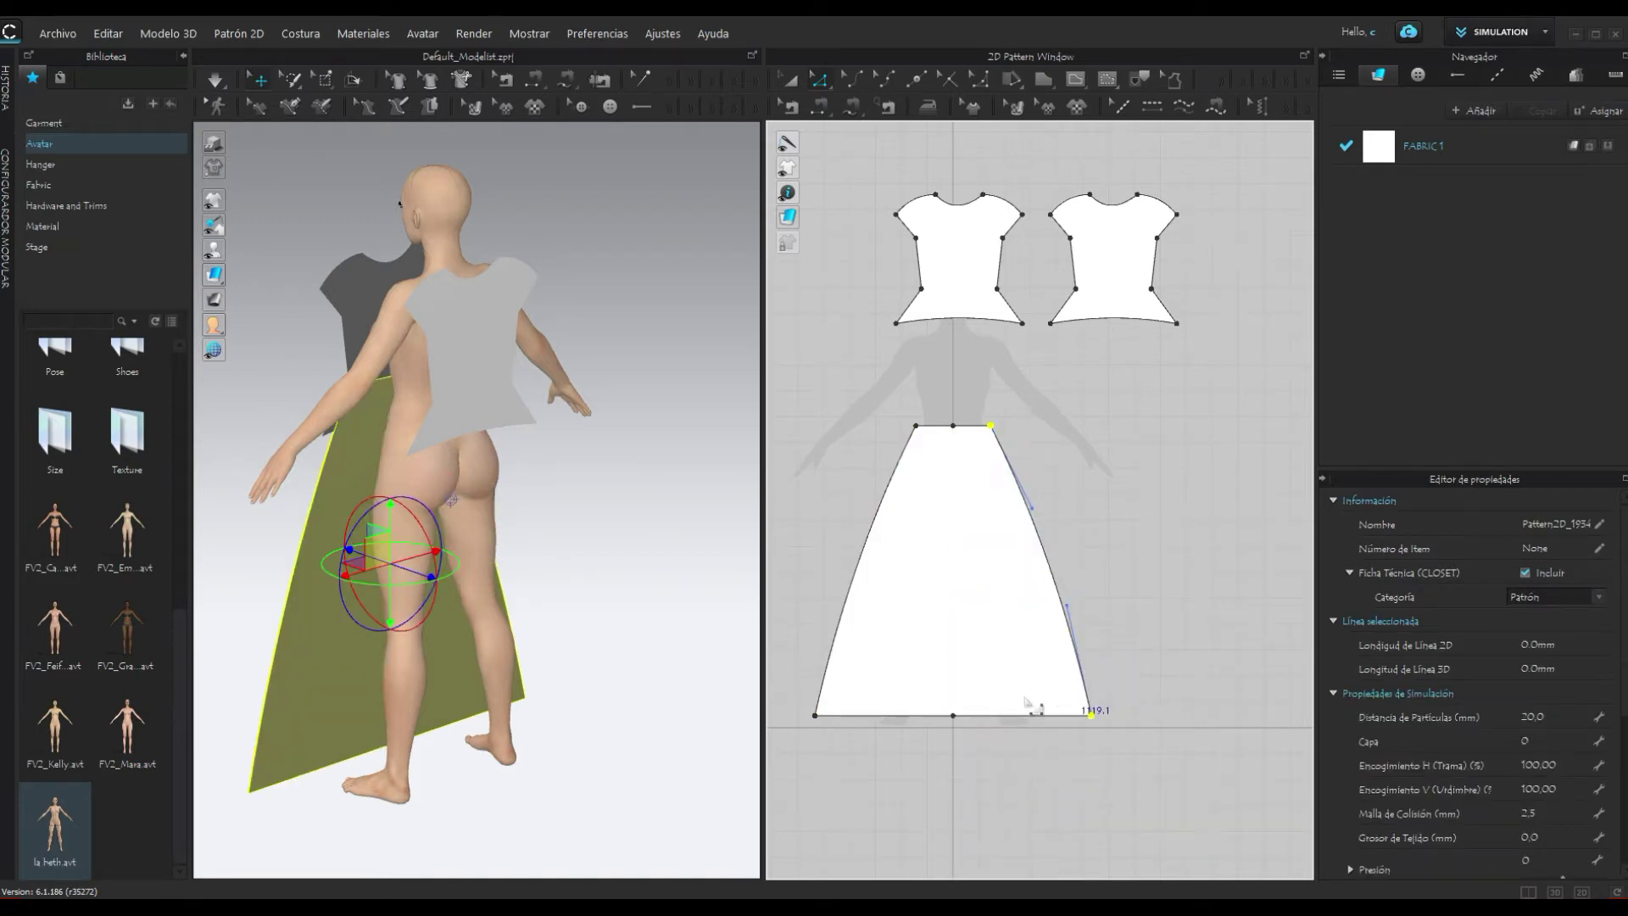
{"action": "right_click", "coordinate": [953, 716]}
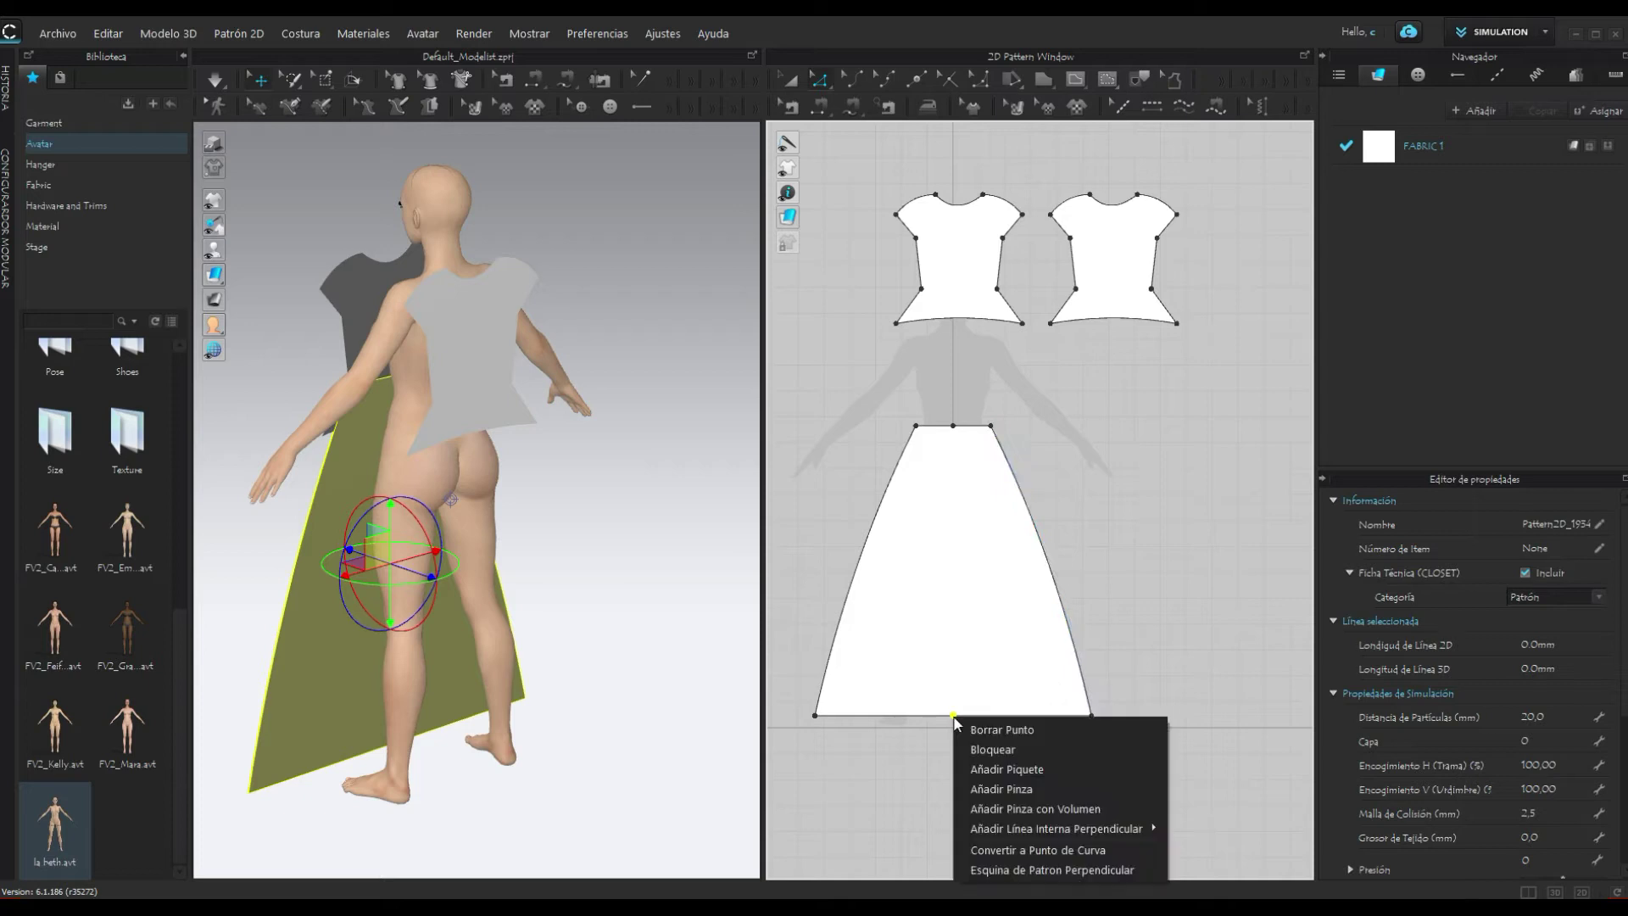
{"action": "left_click", "coordinate": [1000, 730]}
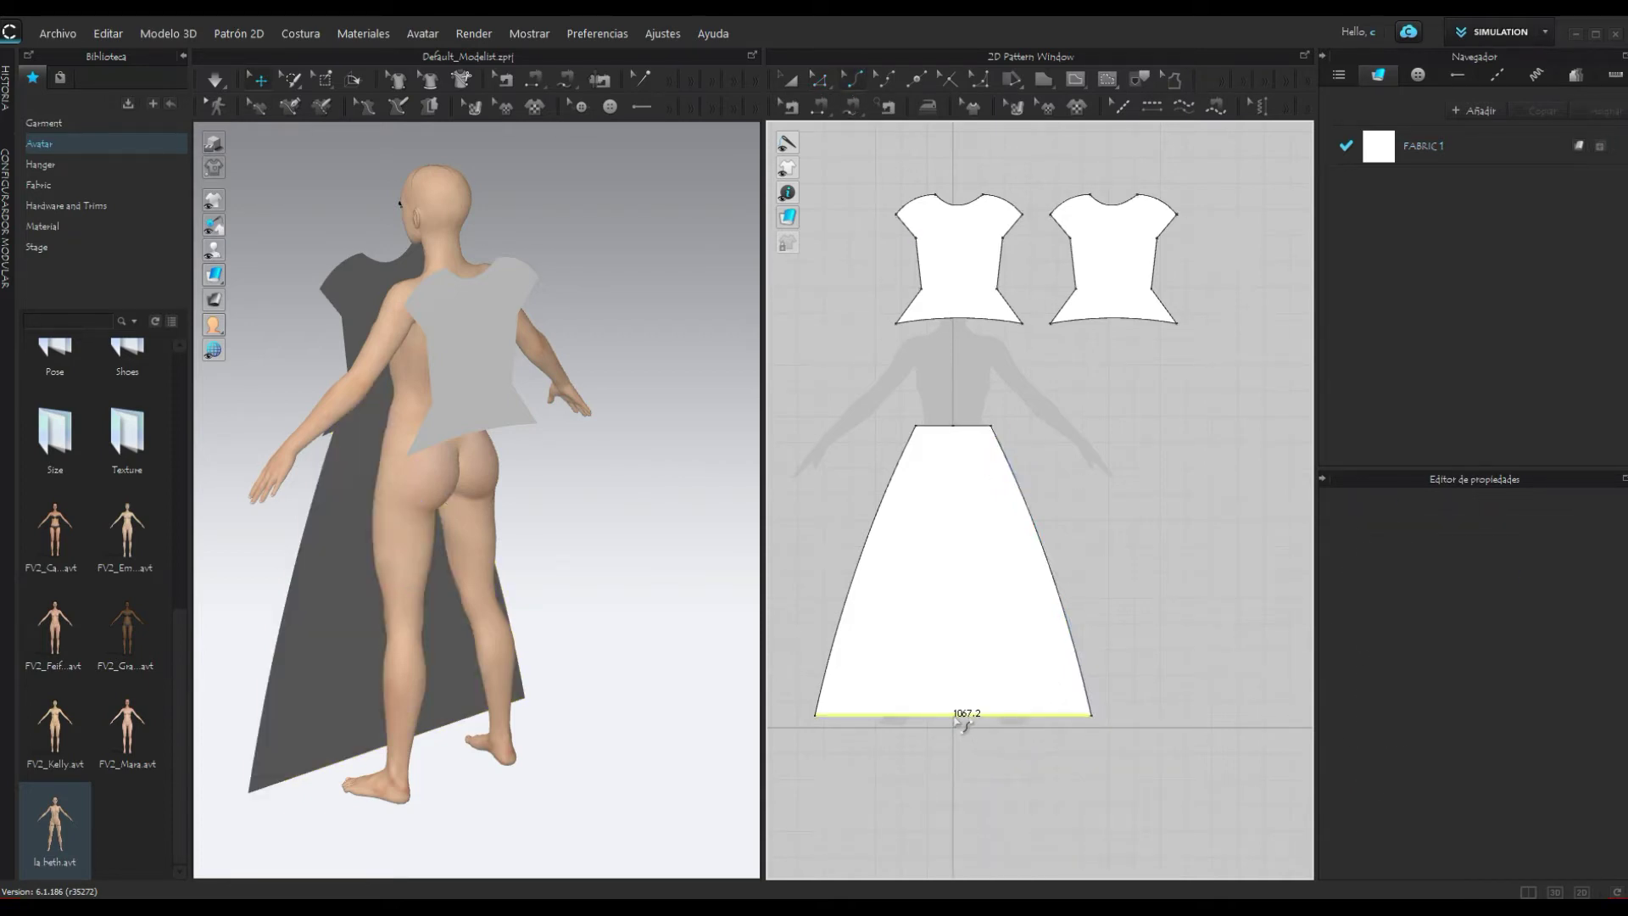
{"action": "left_click", "coordinate": [964, 725]}
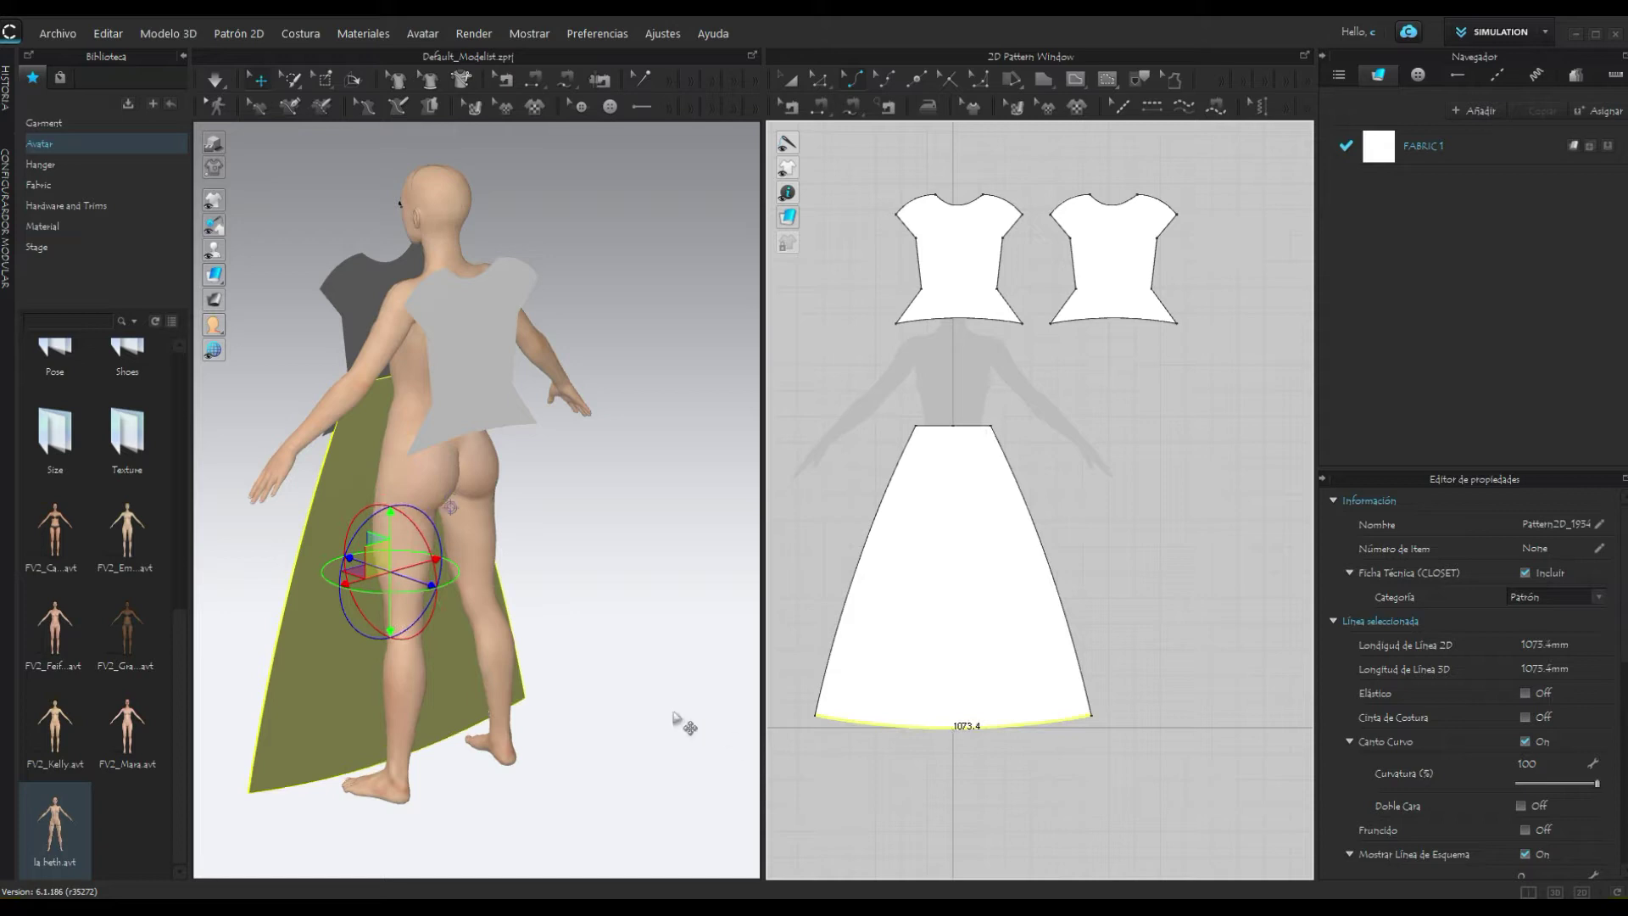
{"action": "left_click", "coordinate": [963, 498]}
{"action": "scroll", "coordinate": [963, 497], "scroll_direction": "down", "scroll_amount": 3}
{"action": "right_click", "coordinate": [959, 499]}
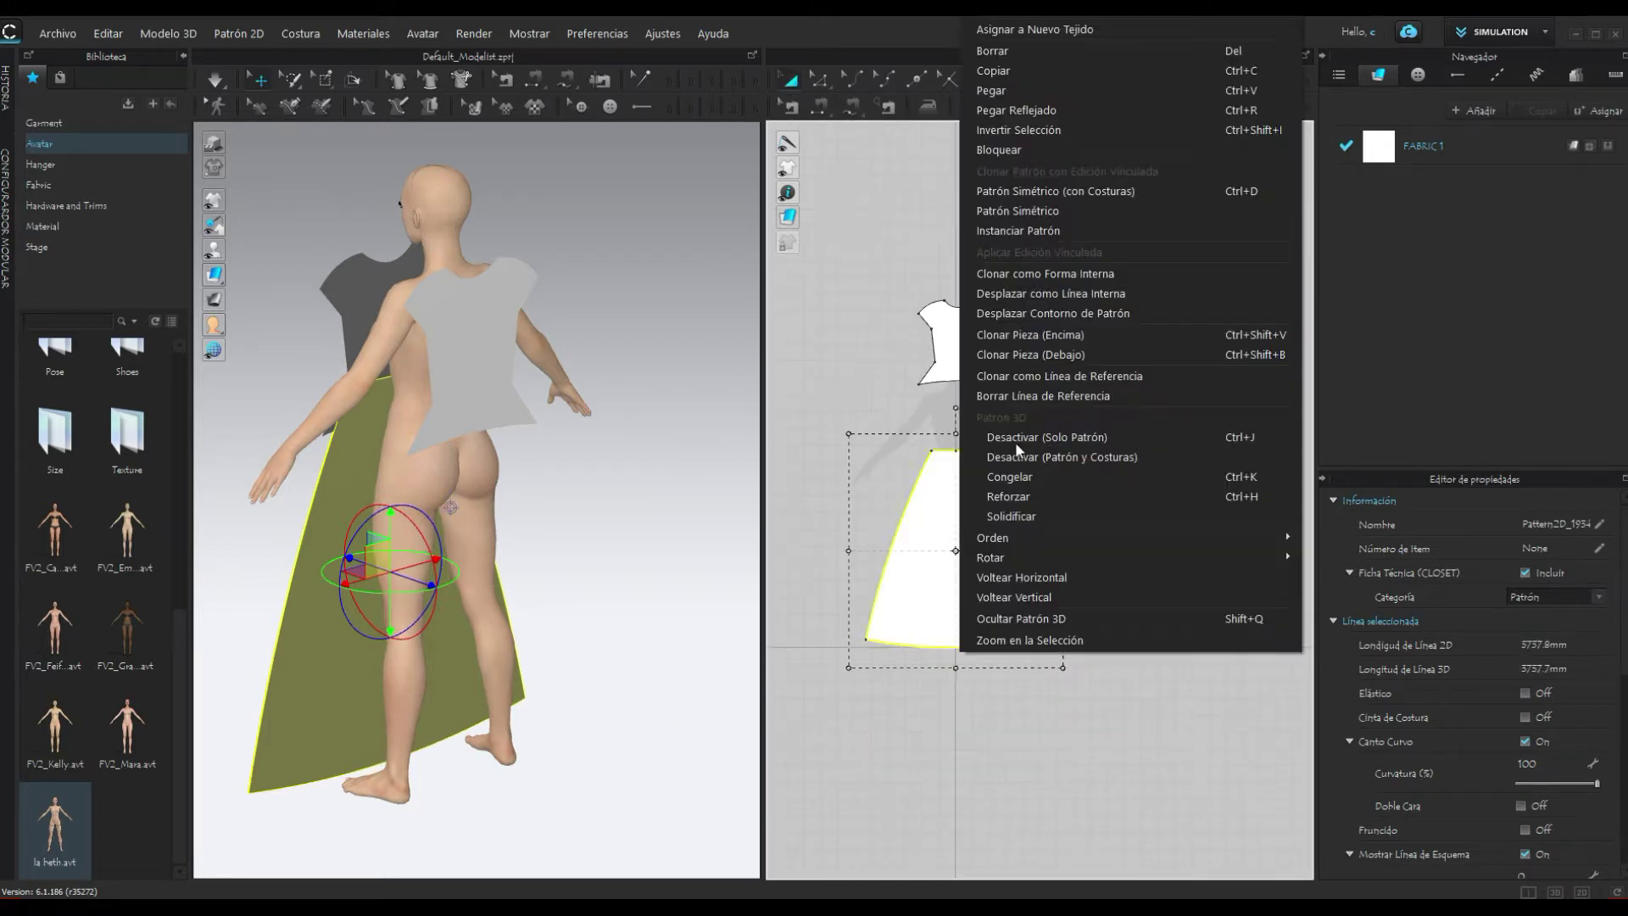
Step: After deleting and restoring the skirt panel, paste a duplicate to the right of the original
{"action": "left_click", "coordinate": [1026, 52]}
{"action": "right_click", "coordinate": [1125, 449]}
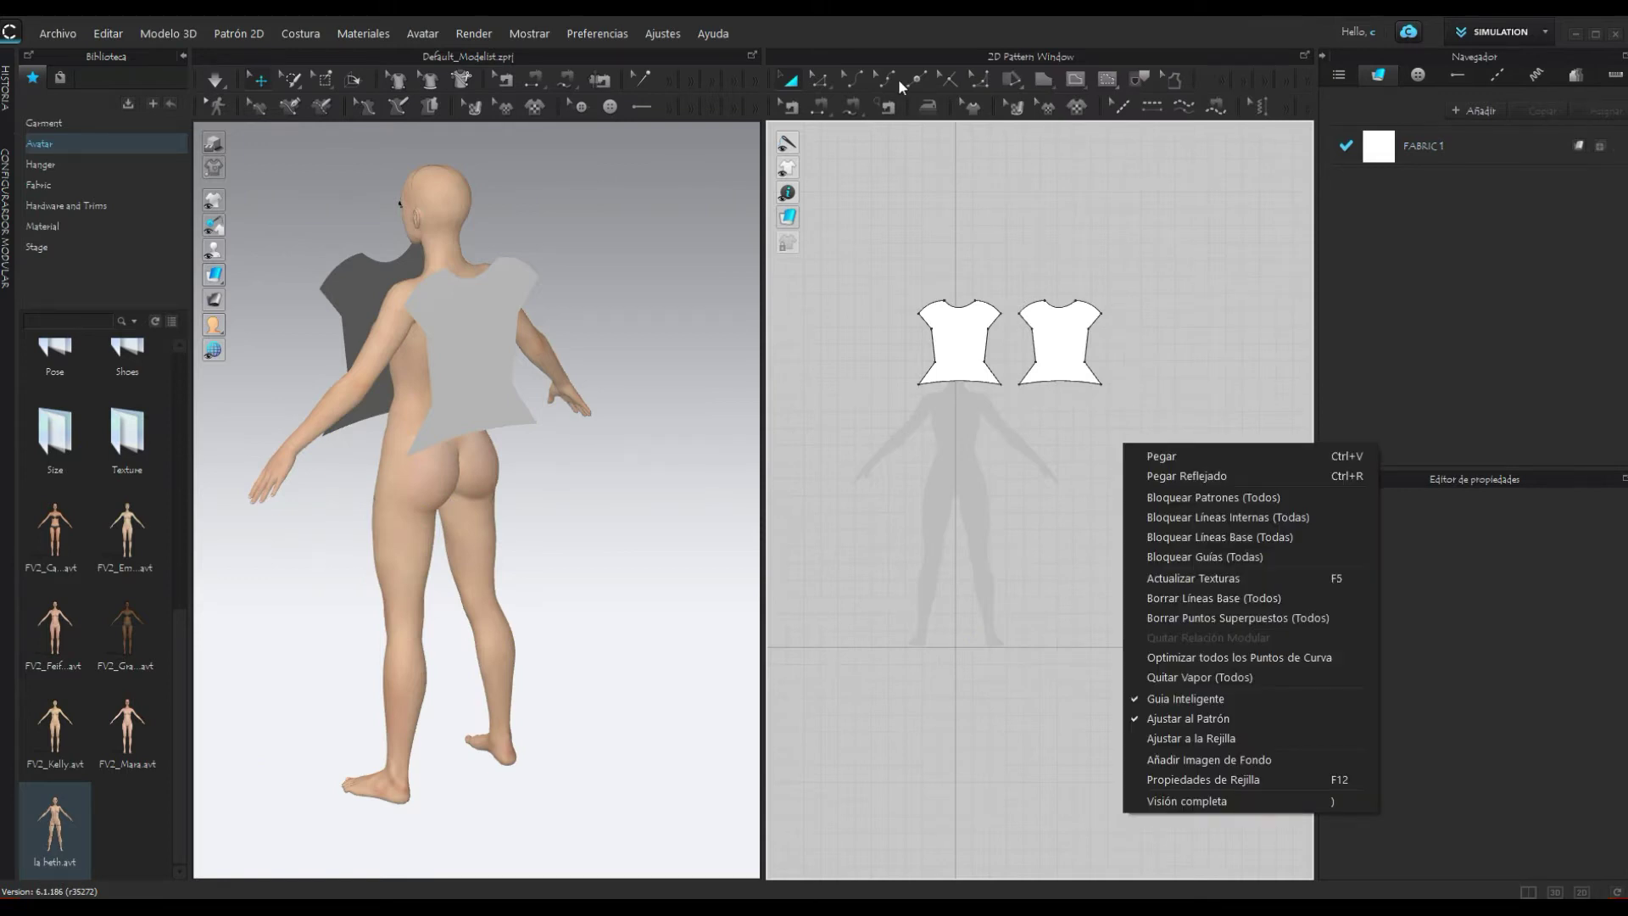
{"action": "left_click", "coordinate": [108, 33]}
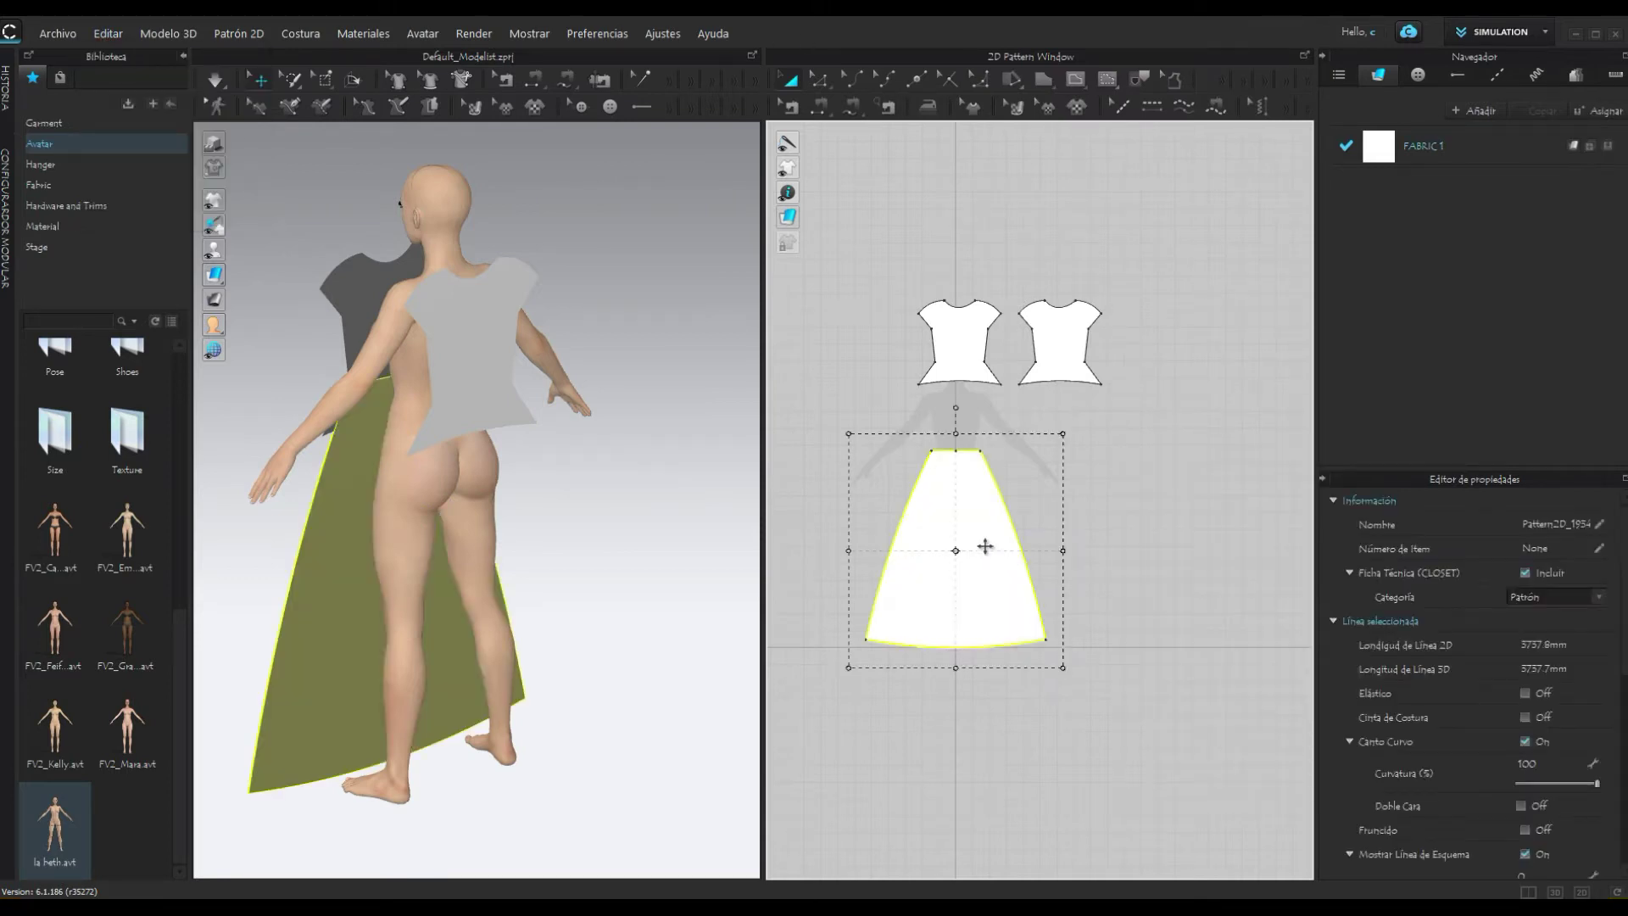
{"action": "right_click", "coordinate": [979, 533]}
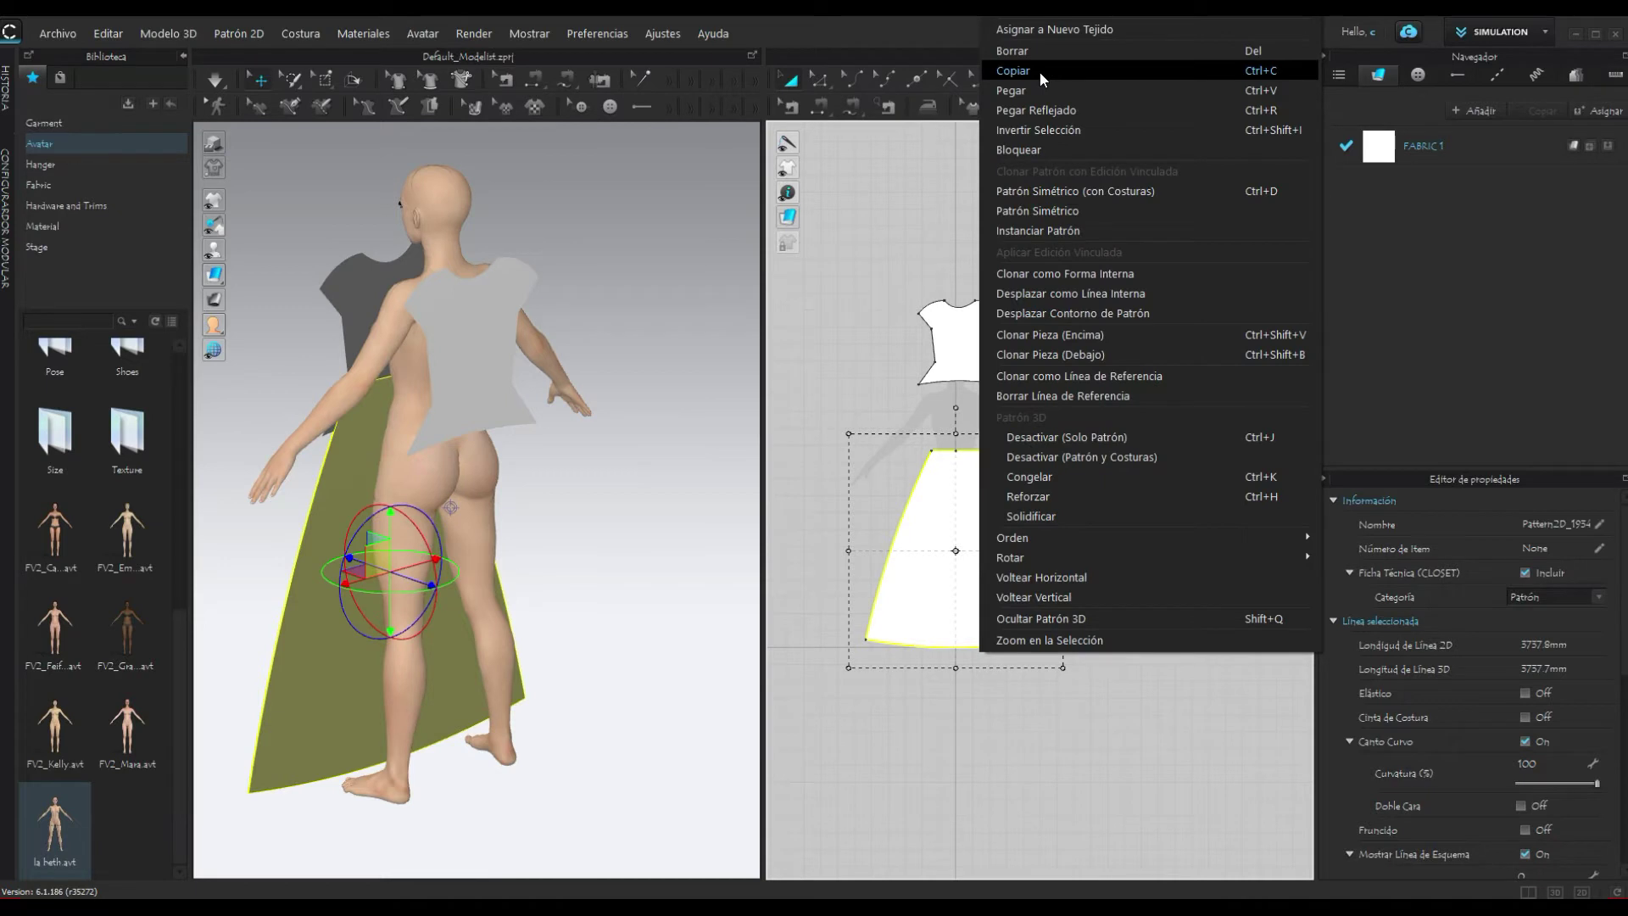
{"action": "left_click", "coordinate": [1039, 73]}
{"action": "left_click", "coordinate": [1121, 438]}
{"action": "right_click", "coordinate": [1124, 438]}
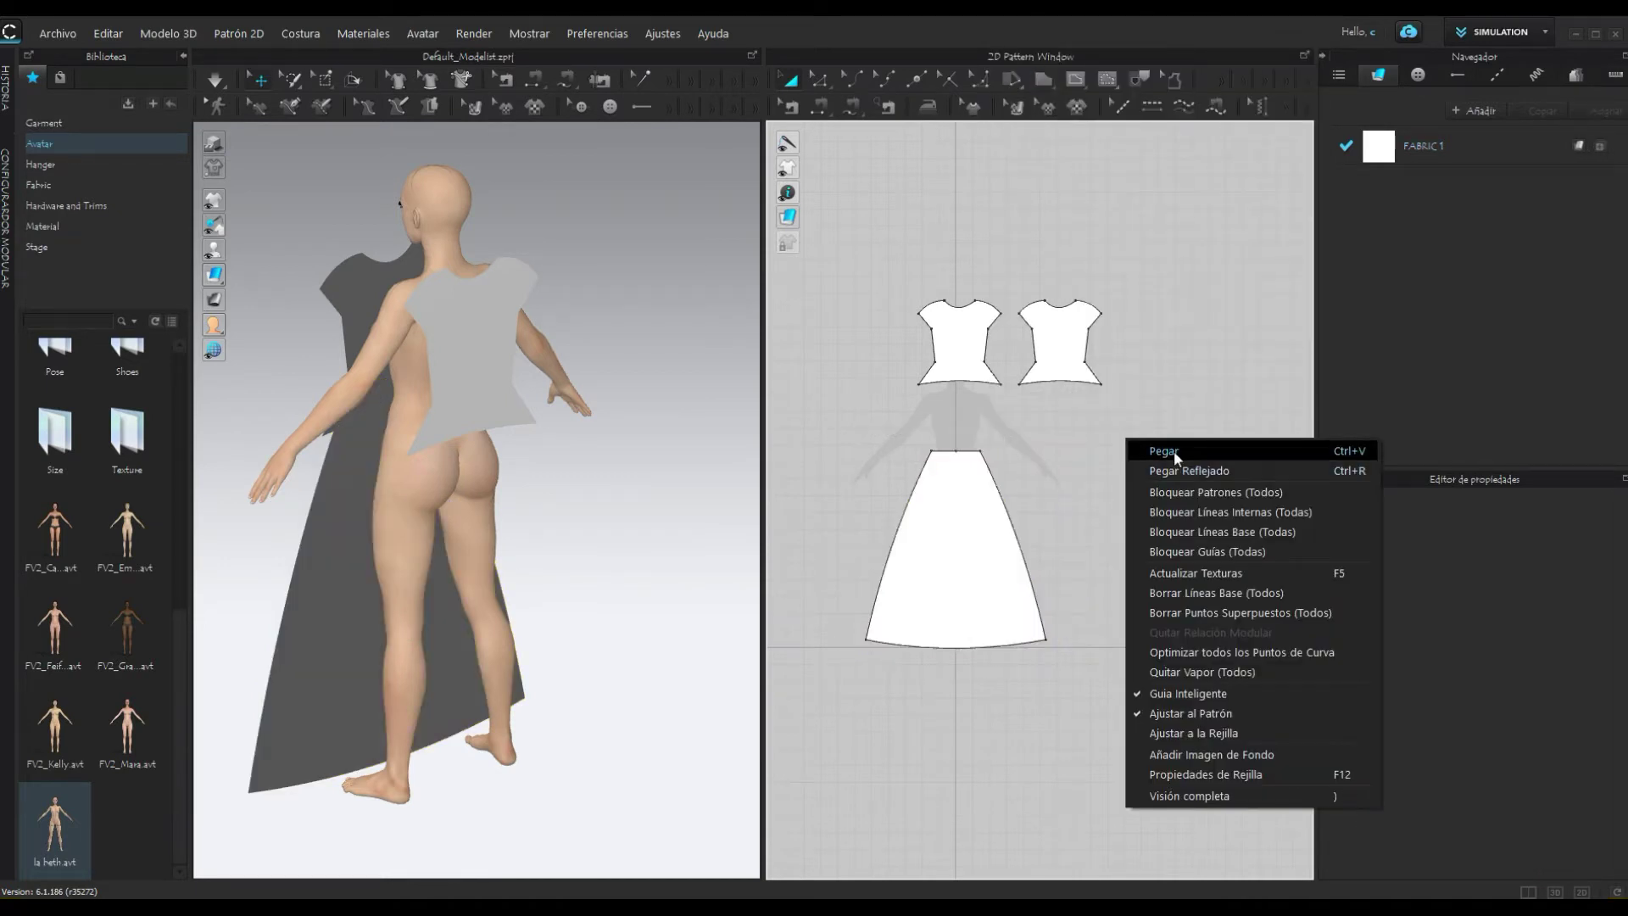
{"action": "left_click", "coordinate": [1174, 451]}
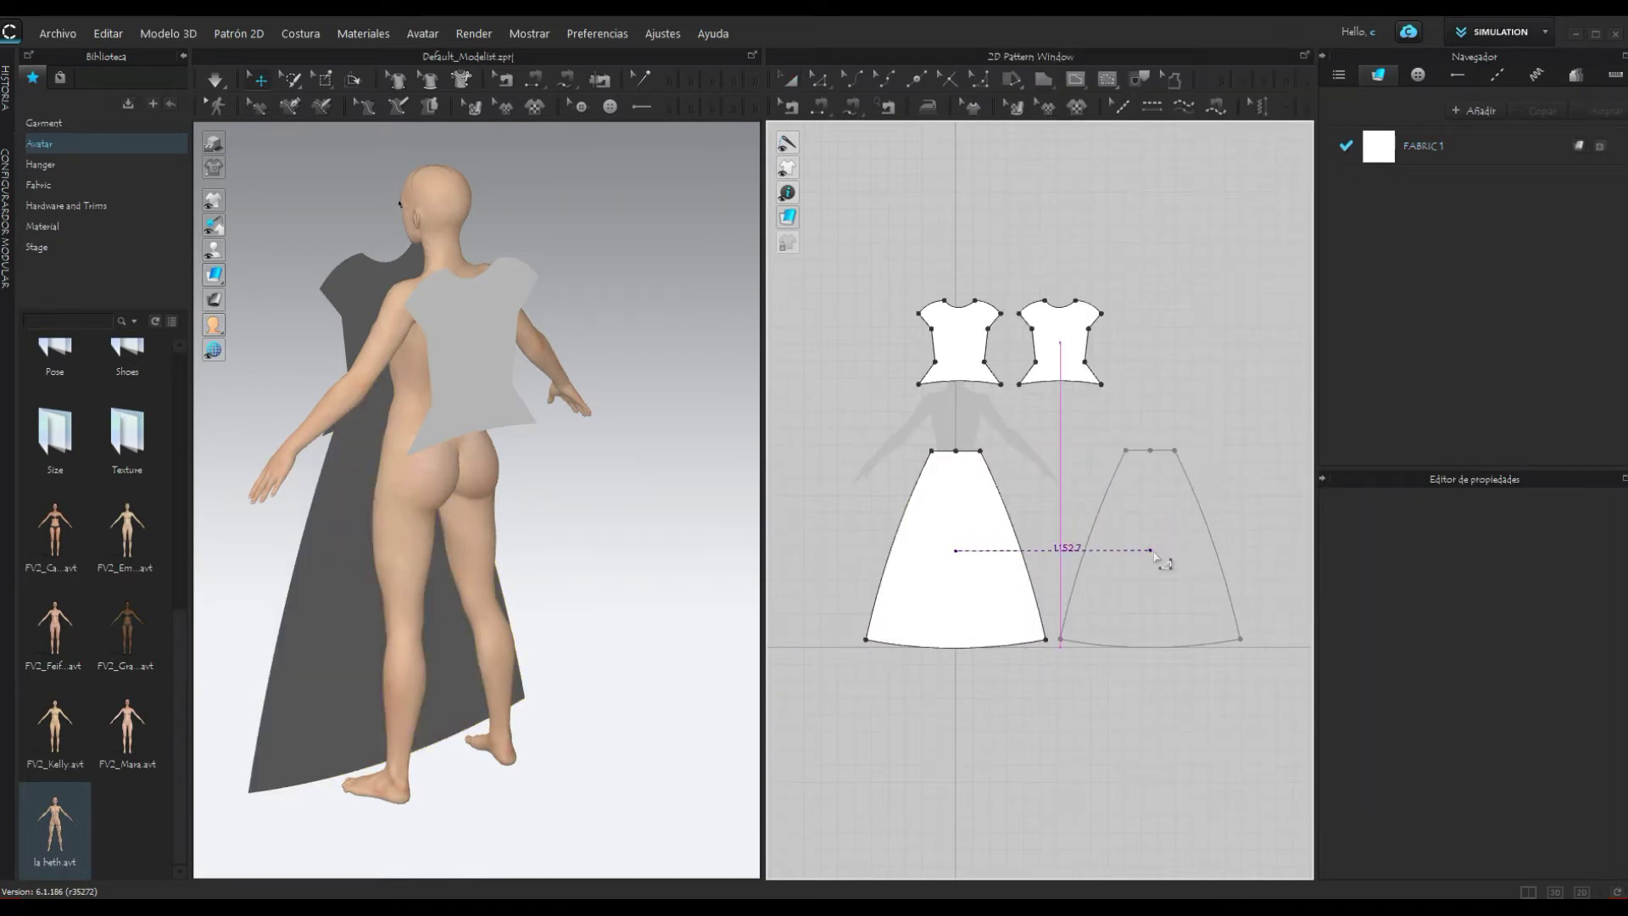
{"action": "left_click", "coordinate": [1162, 558]}
{"action": "right_click_drag", "start_coordinate": [496, 608], "coordinate": [579, 568]}
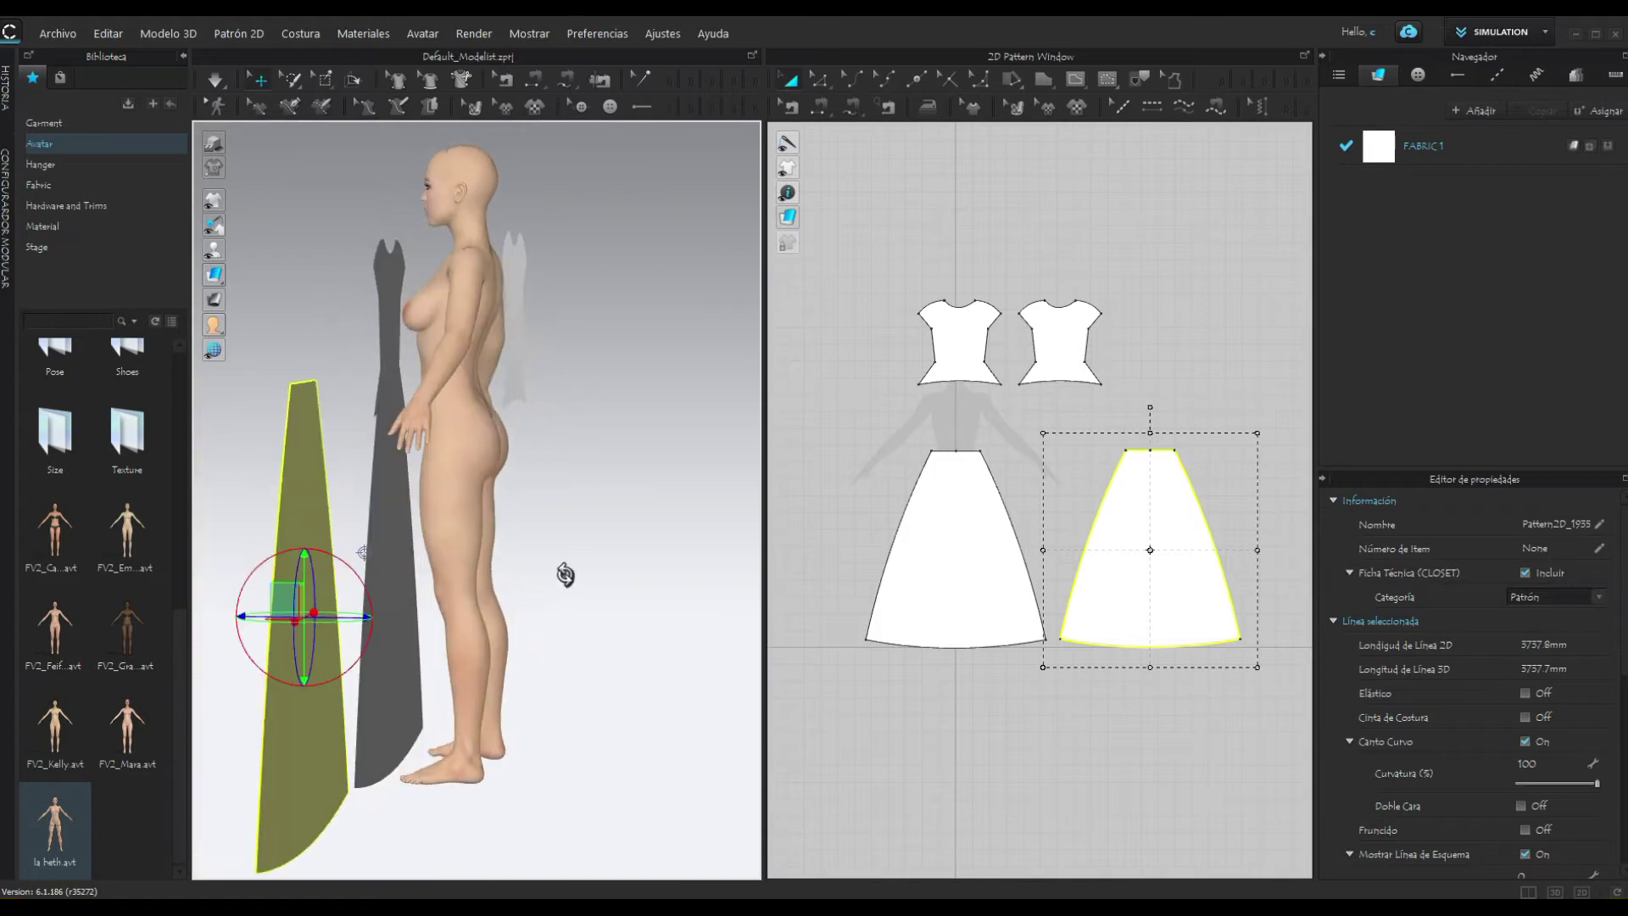
Step: Position the copied skirt panel centred and close behind the avatar's back
{"action": "left_click_drag", "start_coordinate": [337, 574], "coordinate": [507, 567]}
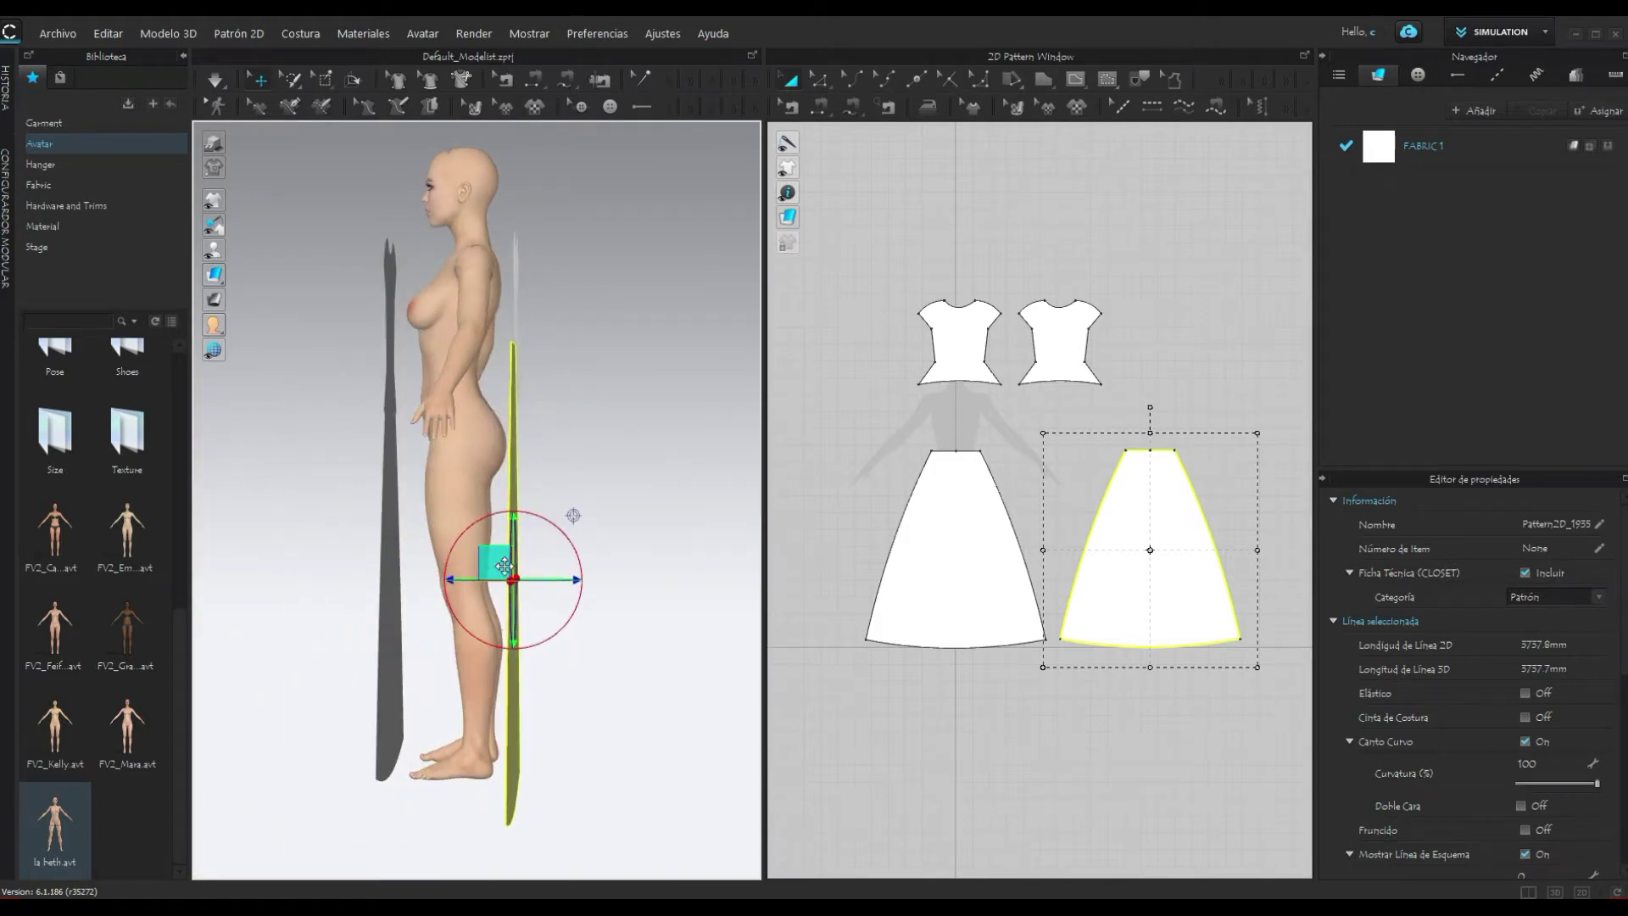
{"action": "right_click", "coordinate": [658, 563]}
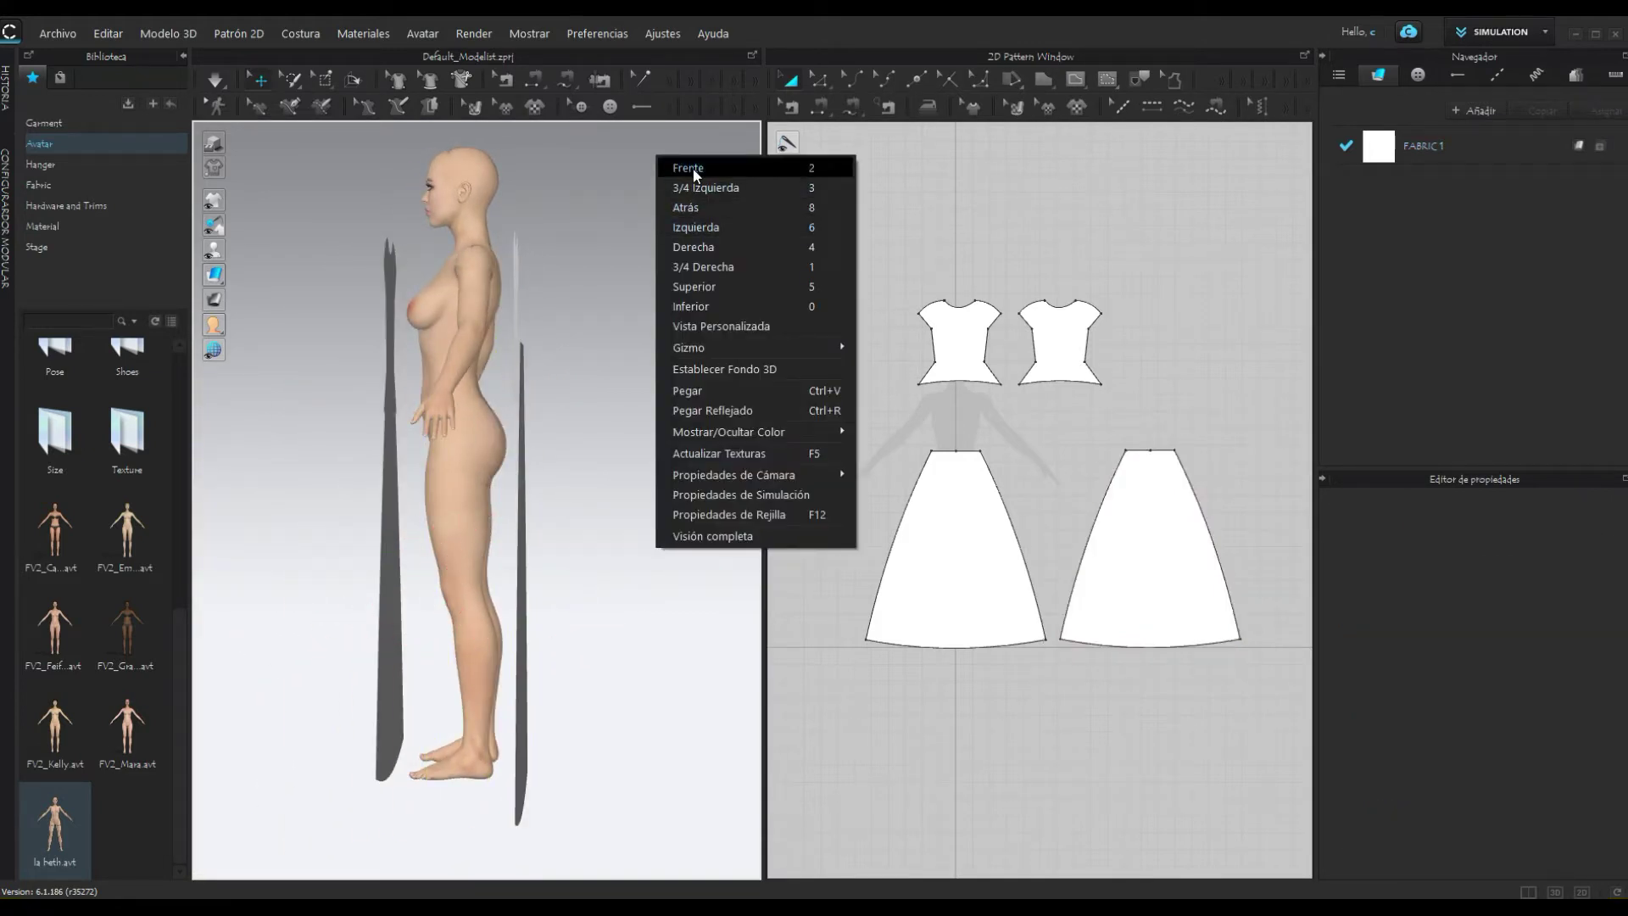
{"action": "left_click", "coordinate": [707, 227]}
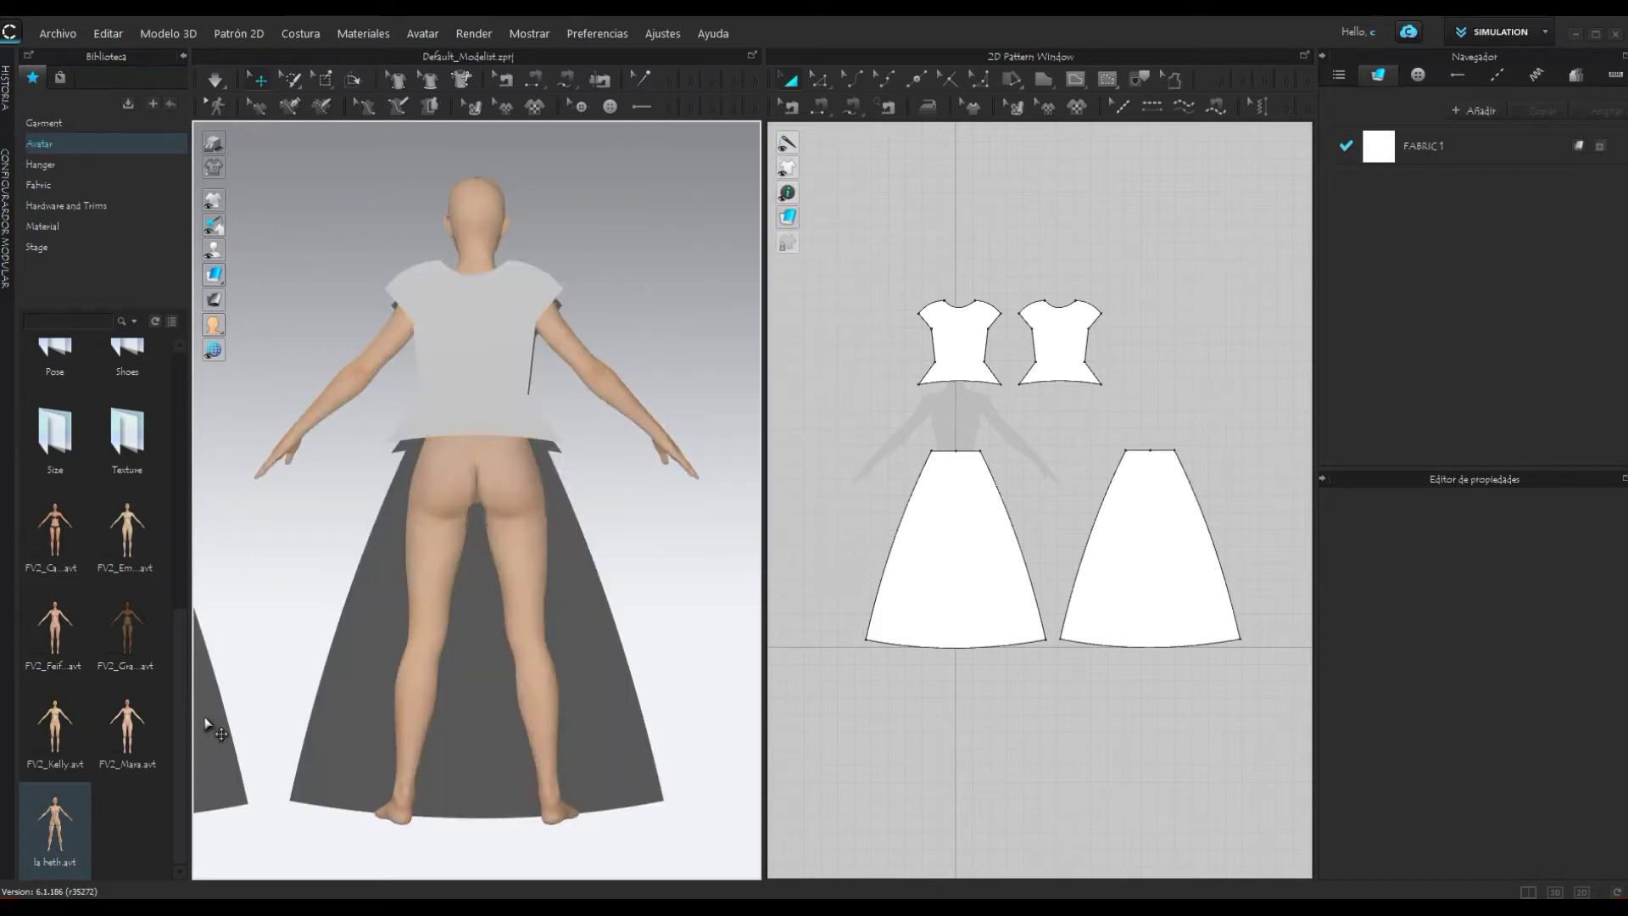
{"action": "left_click", "coordinate": [322, 721]}
{"action": "left_click_drag", "start_coordinate": [322, 721], "coordinate": [629, 749]}
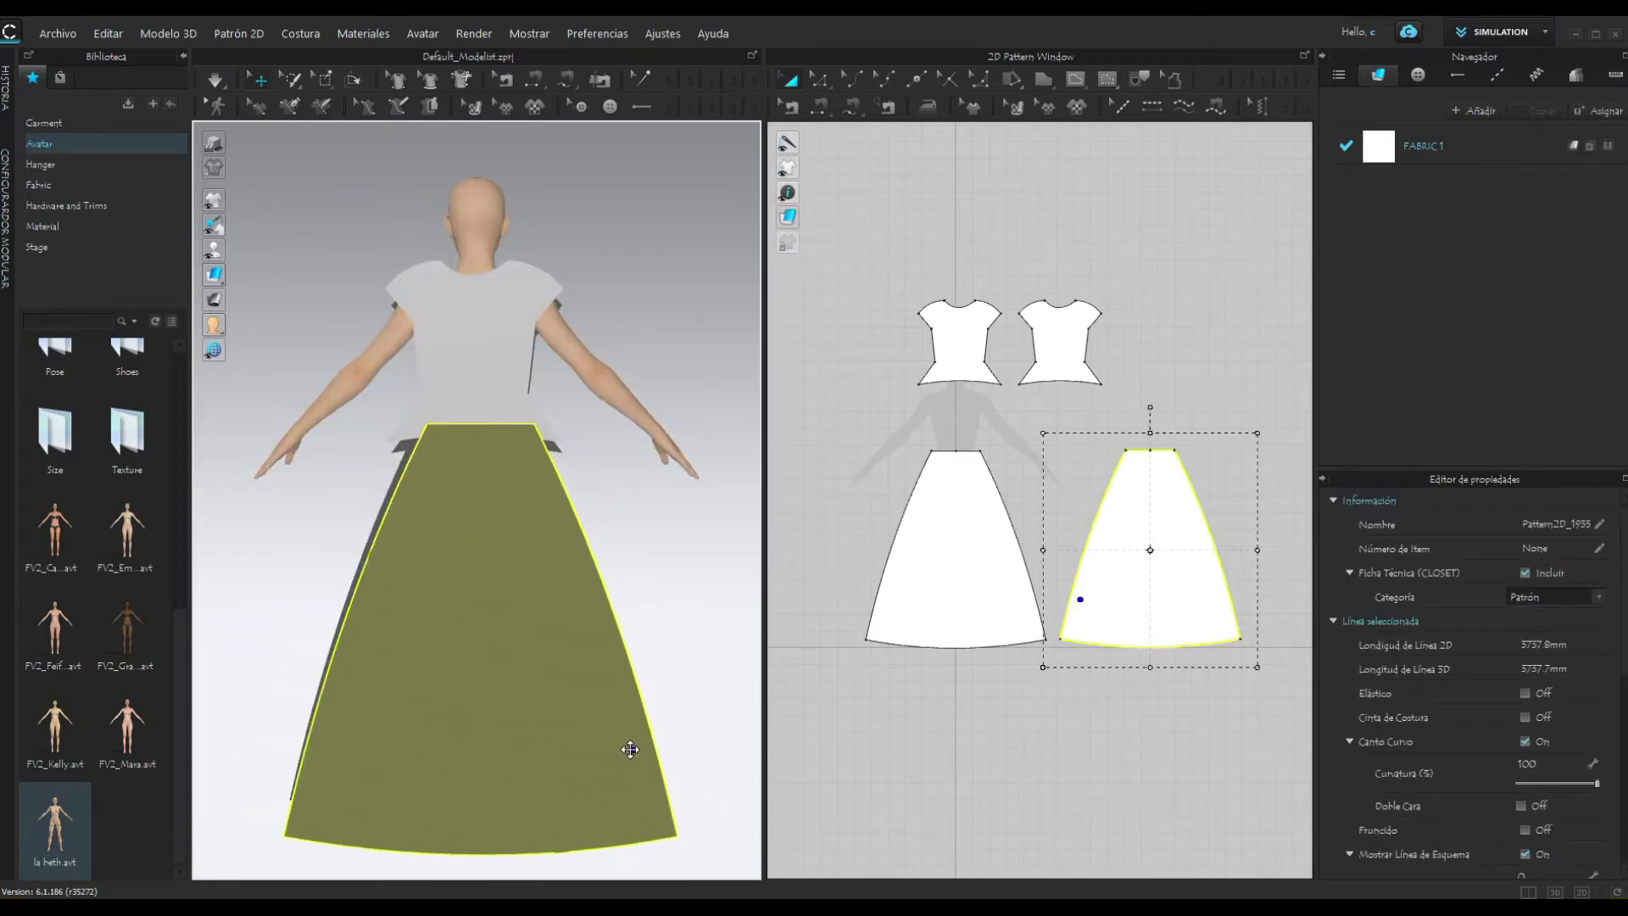
{"action": "key", "text": "4"}
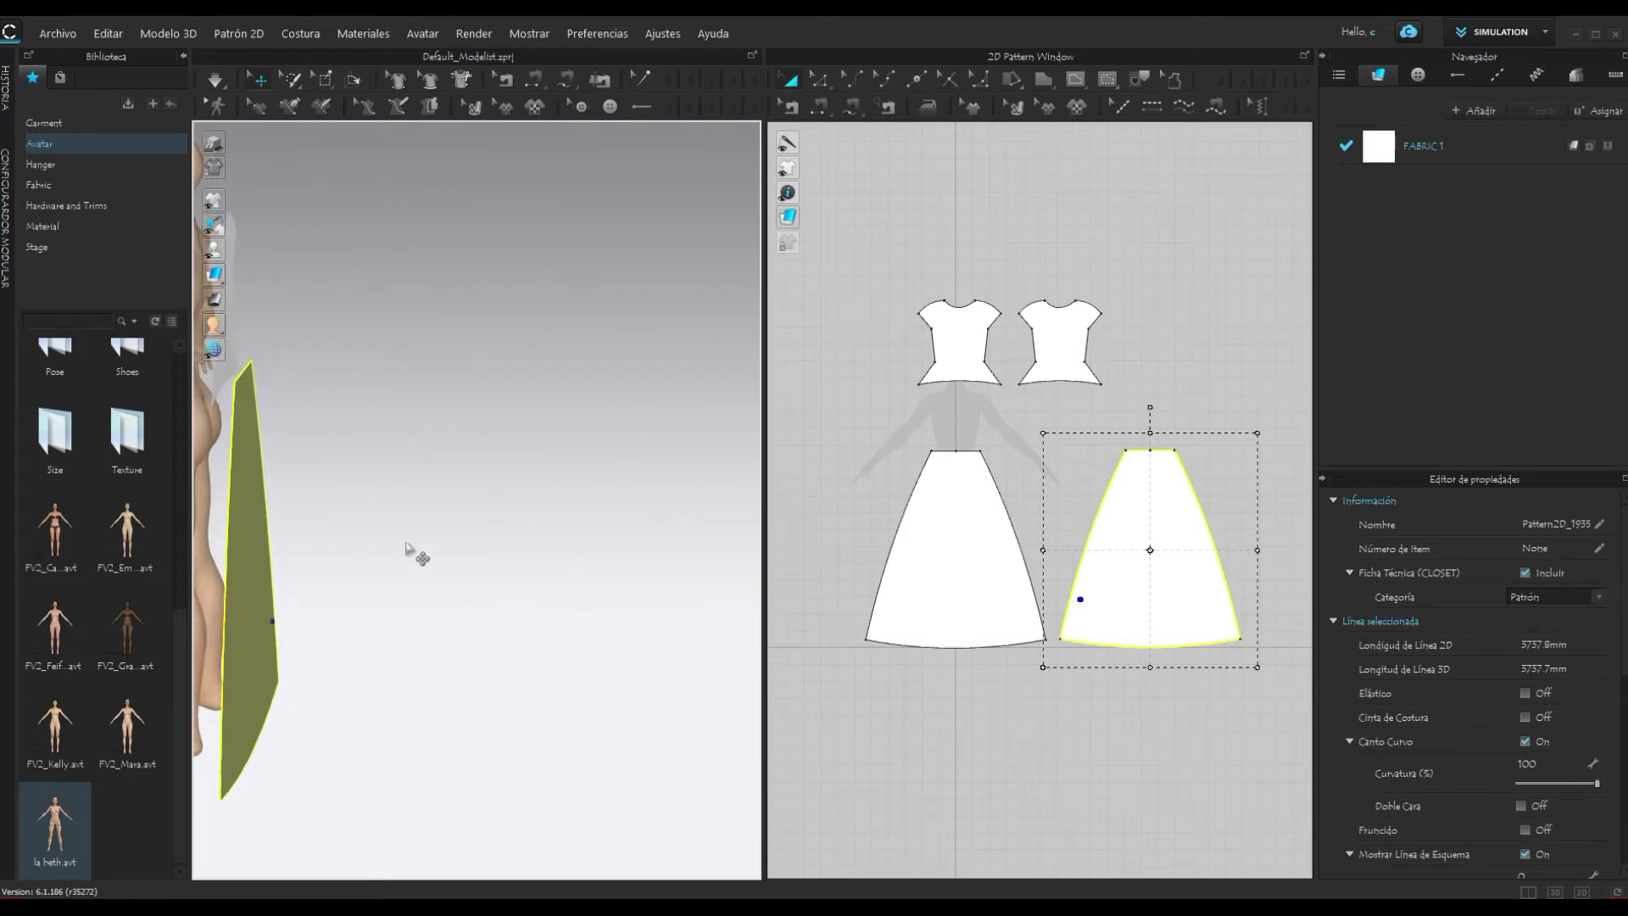
{"action": "middle_click_drag", "start_coordinate": [414, 552], "coordinate": [626, 552]}
{"action": "left_click_drag", "start_coordinate": [424, 578], "coordinate": [392, 562]}
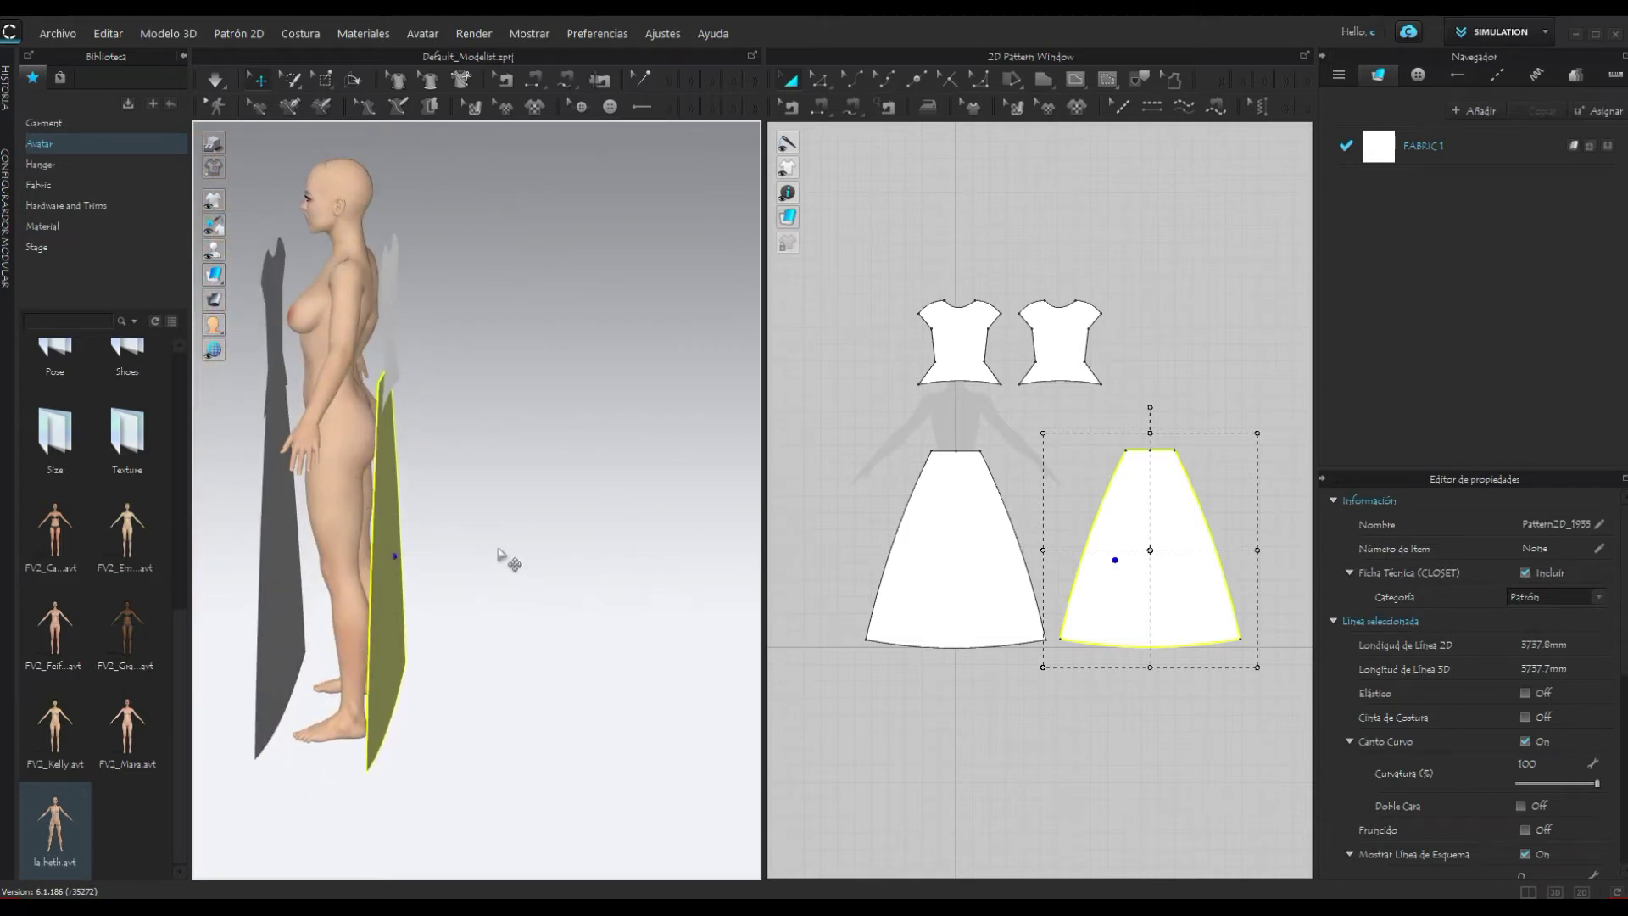
Step: Freeze the back skirt panel with Congelar, checking it from behind and the side
{"action": "key", "text": "2"}
{"action": "right_click", "coordinate": [381, 486]}
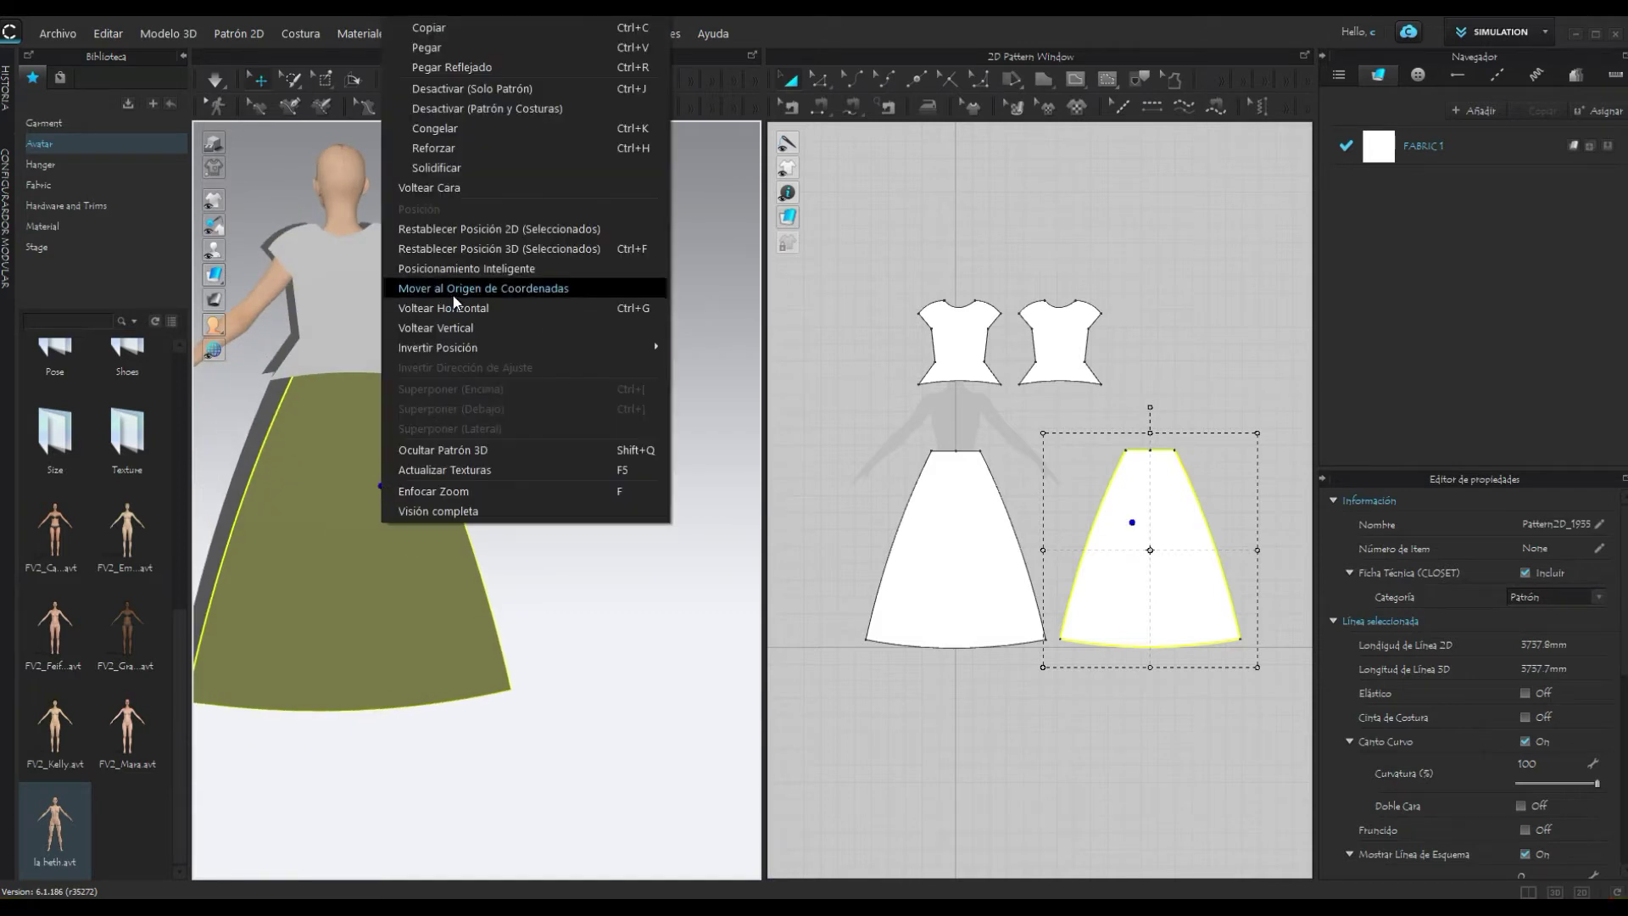
{"action": "left_click", "coordinate": [458, 305]}
{"action": "key", "text": "6"}
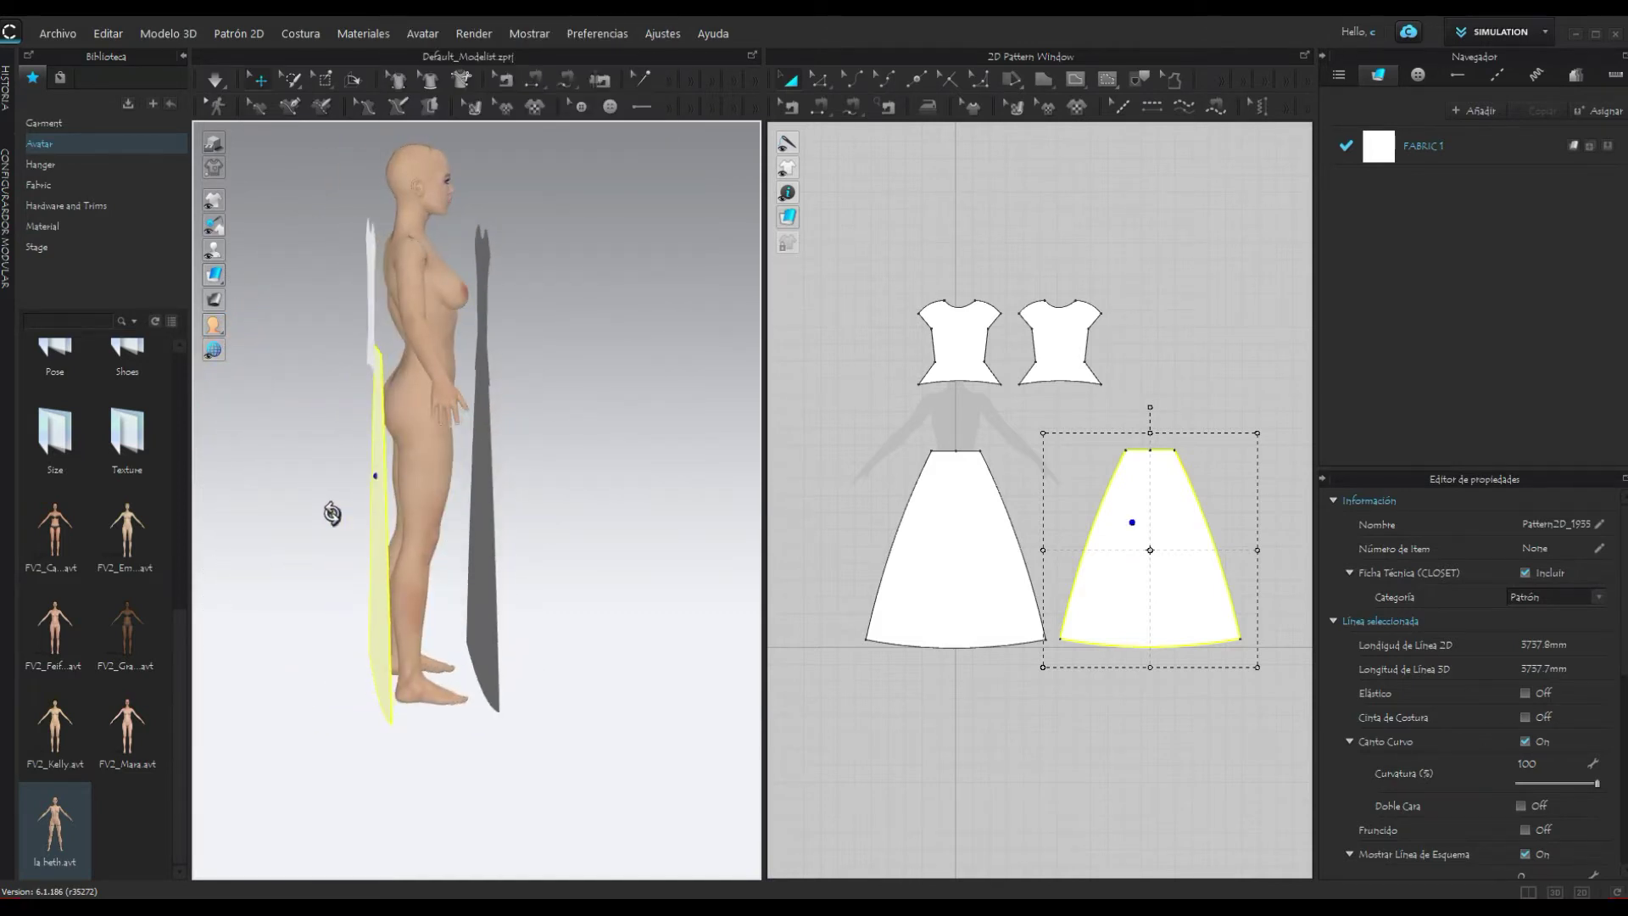
{"action": "left_click", "coordinate": [486, 551]}
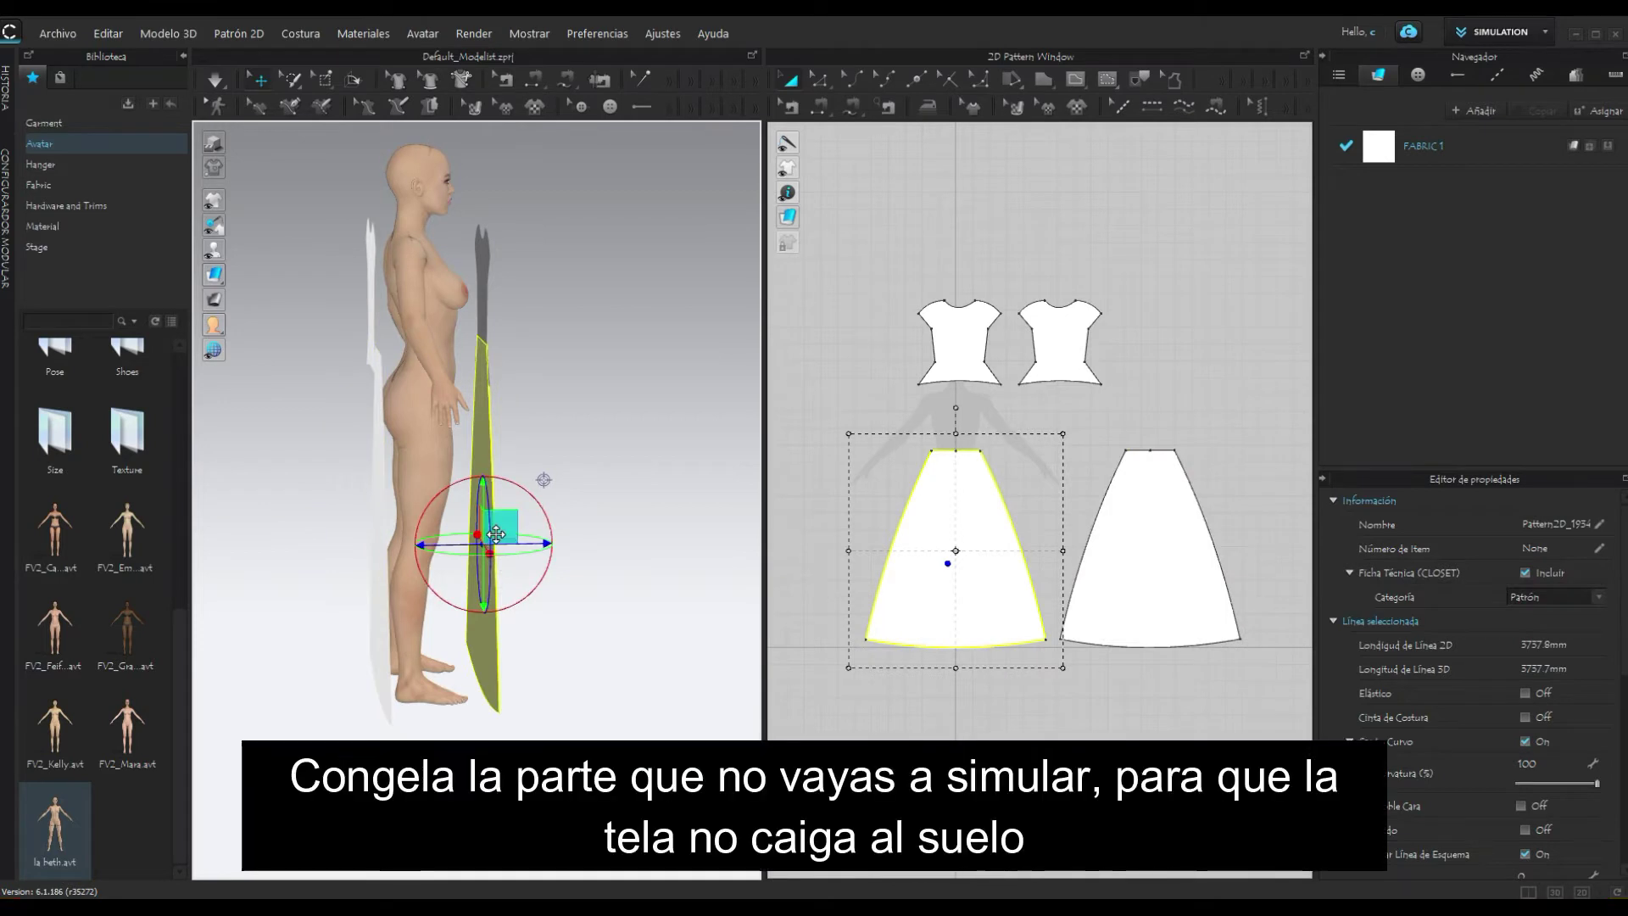
Step: Marquee-select both bodice pieces in the 2D window and unfreeze them with Descongelar
{"action": "scroll", "coordinate": [534, 593], "scroll_direction": "up", "scroll_amount": 2}
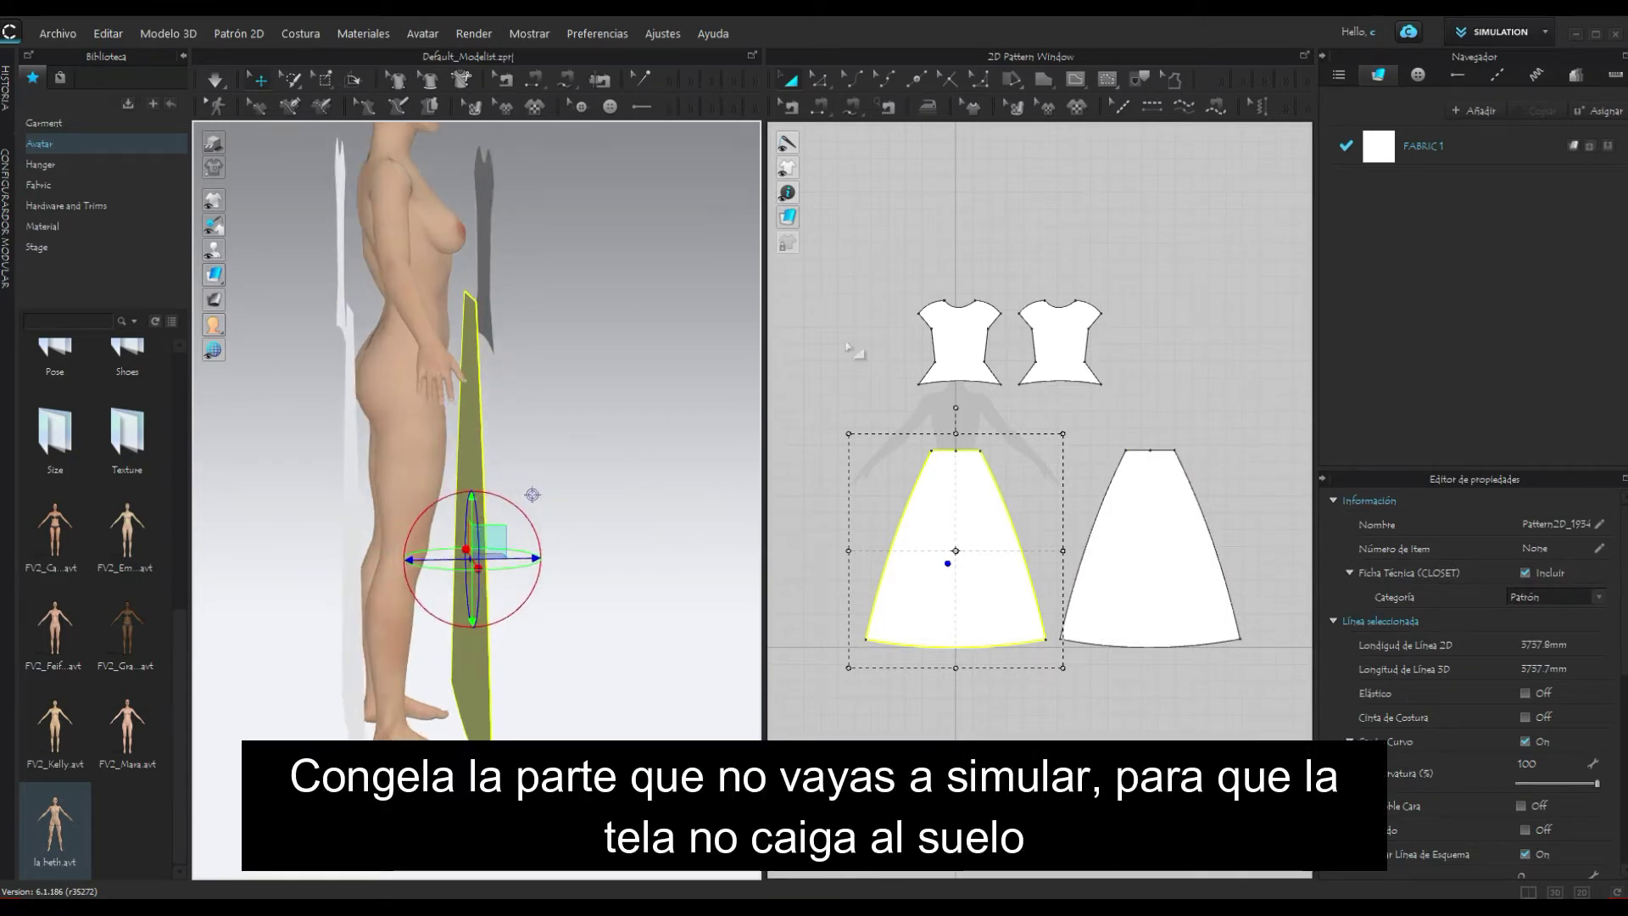
{"action": "left_click_drag", "start_coordinate": [875, 269], "coordinate": [1159, 406]}
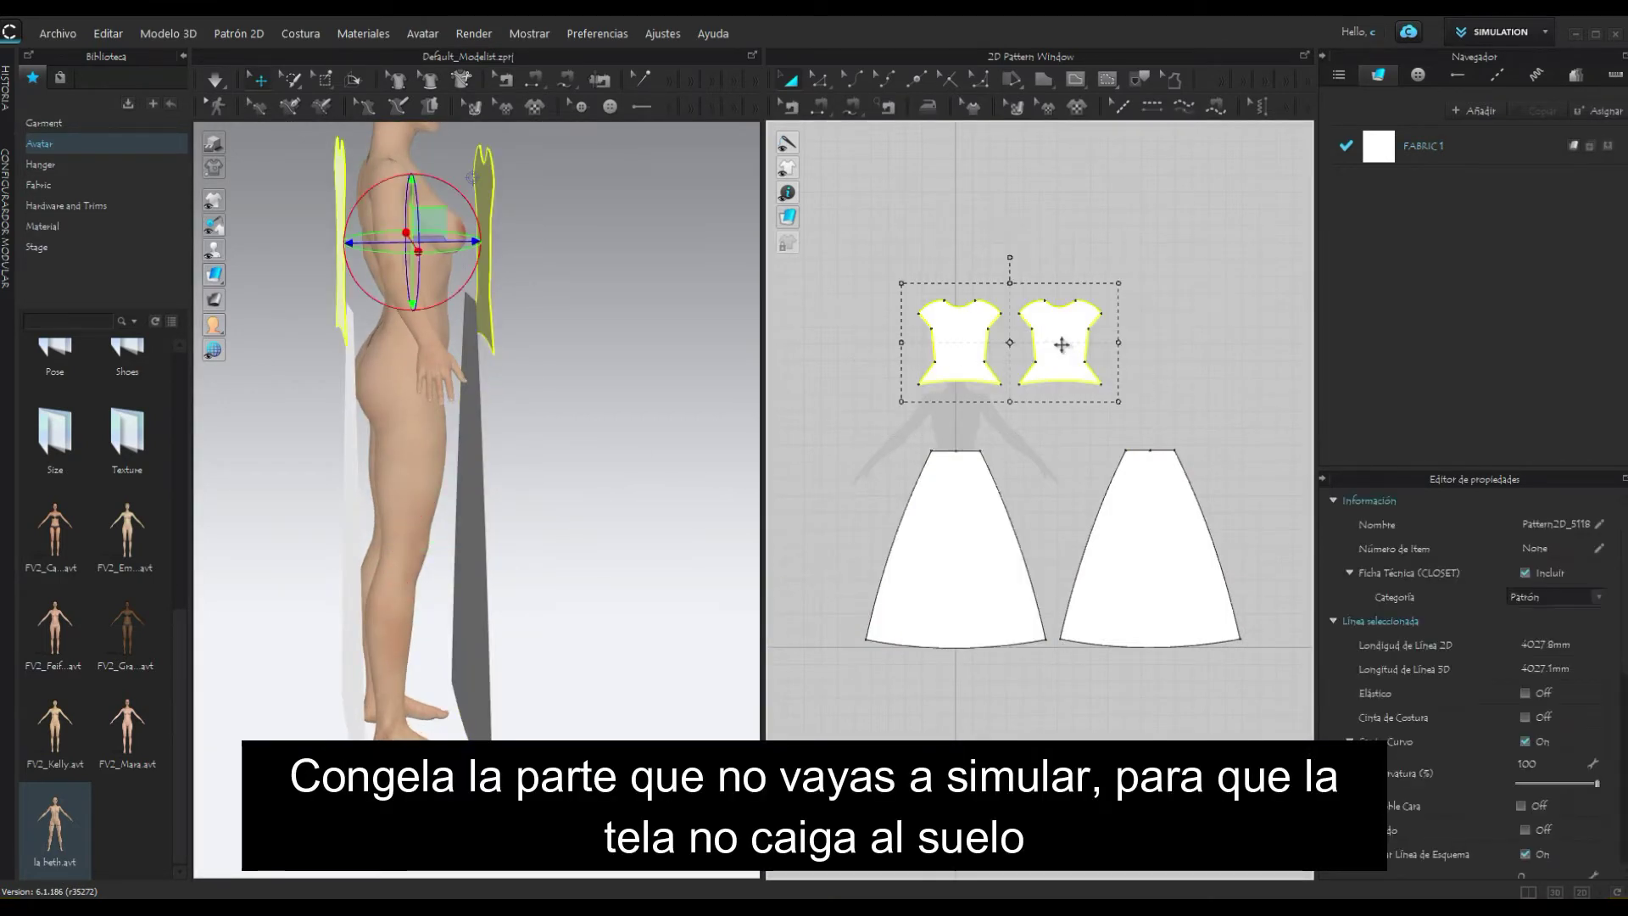
{"action": "right_click", "coordinate": [1055, 356]}
{"action": "left_click", "coordinate": [1139, 534]}
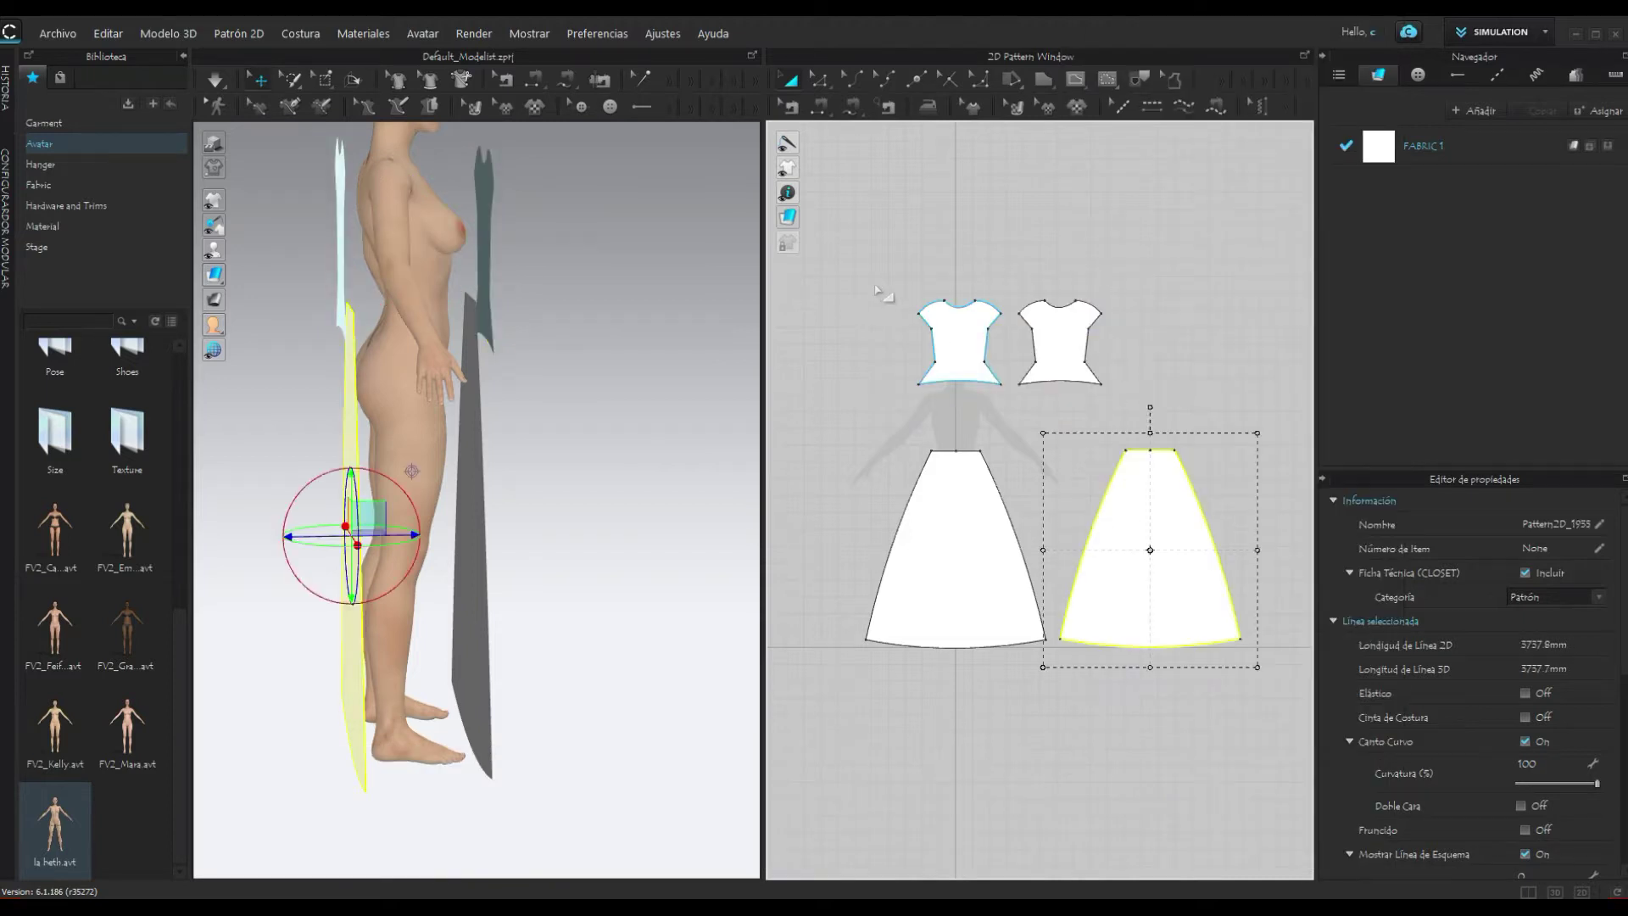
{"action": "left_click_drag", "start_coordinate": [901, 247], "coordinate": [1147, 398]}
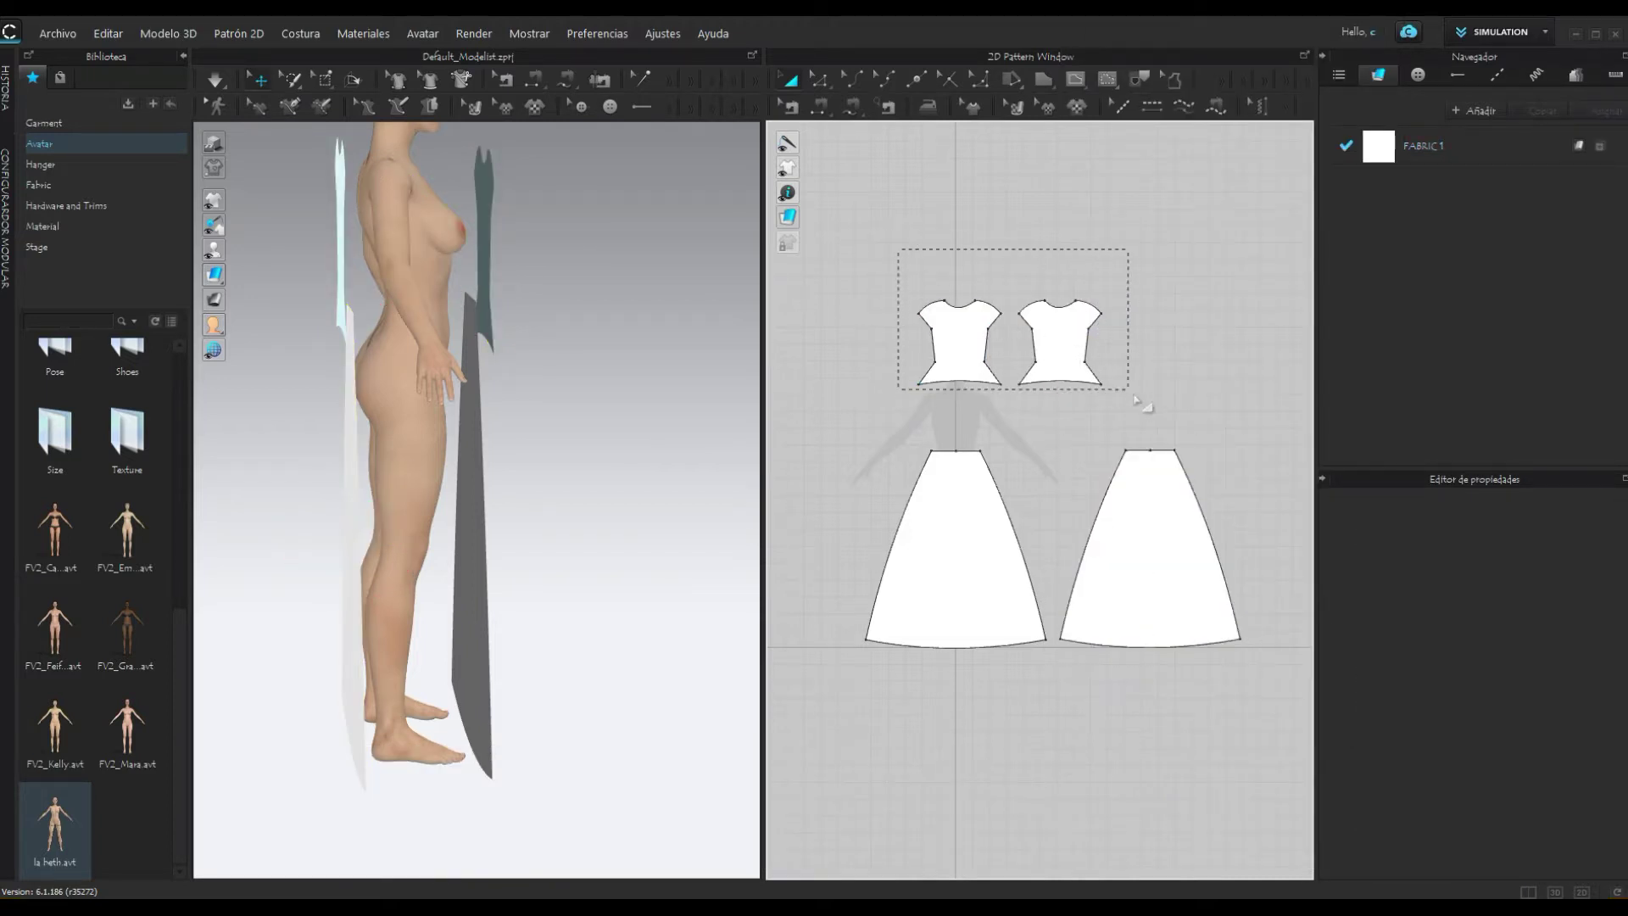
{"action": "left_click", "coordinate": [1064, 343]}
{"action": "left_click_drag", "start_coordinate": [893, 272], "coordinate": [1129, 410]}
{"action": "right_click", "coordinate": [1067, 353]}
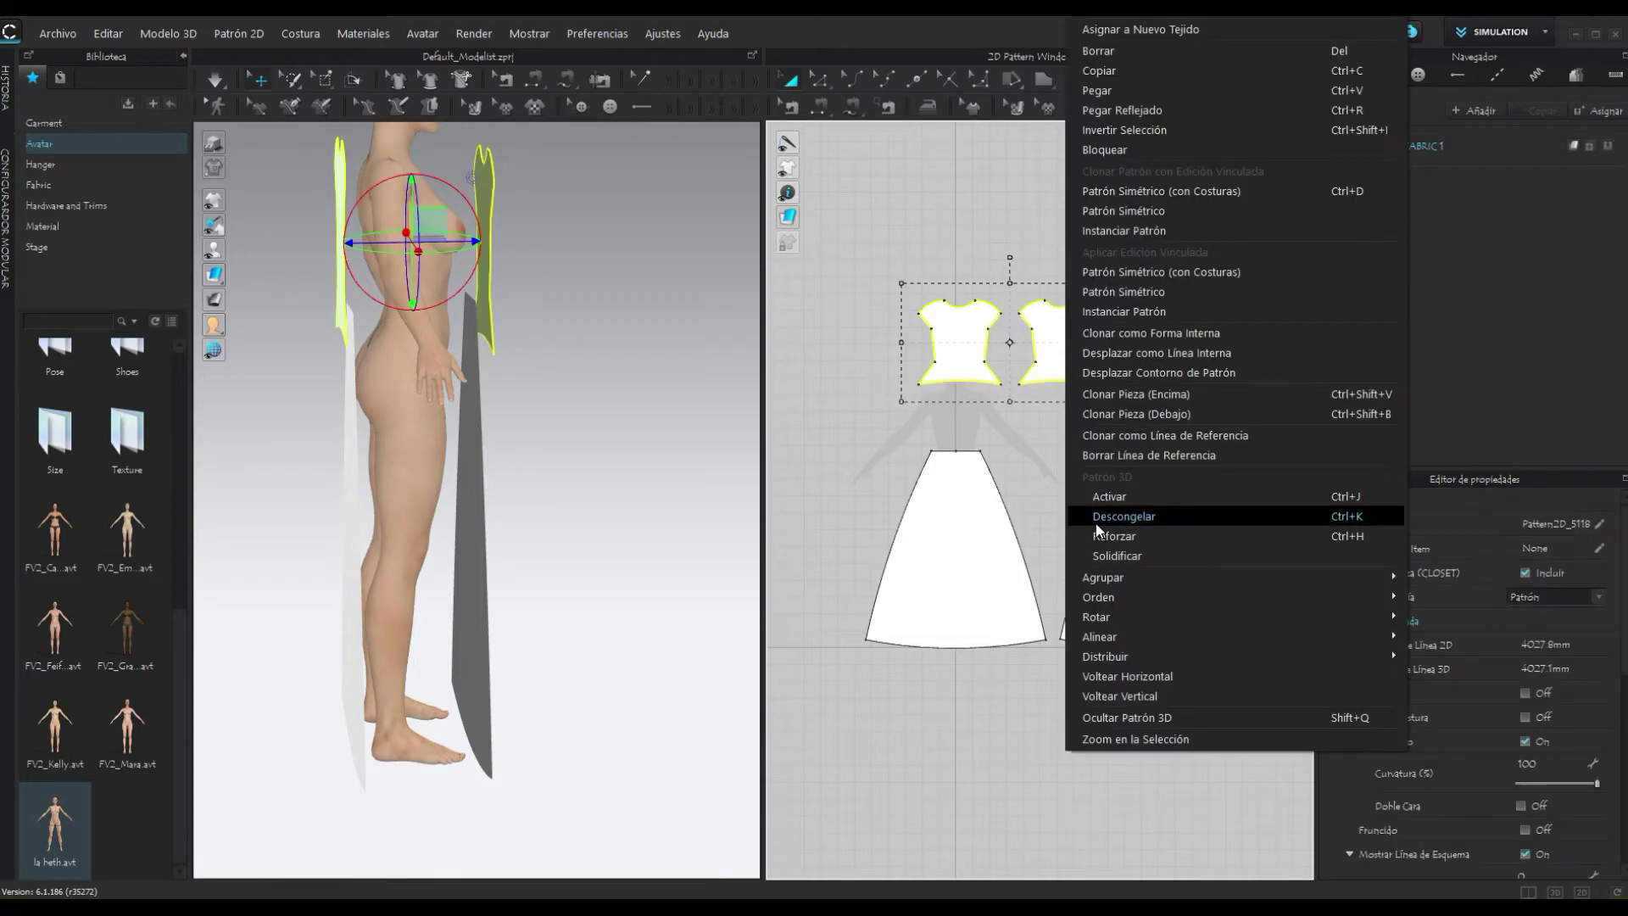
{"action": "left_click", "coordinate": [1123, 515]}
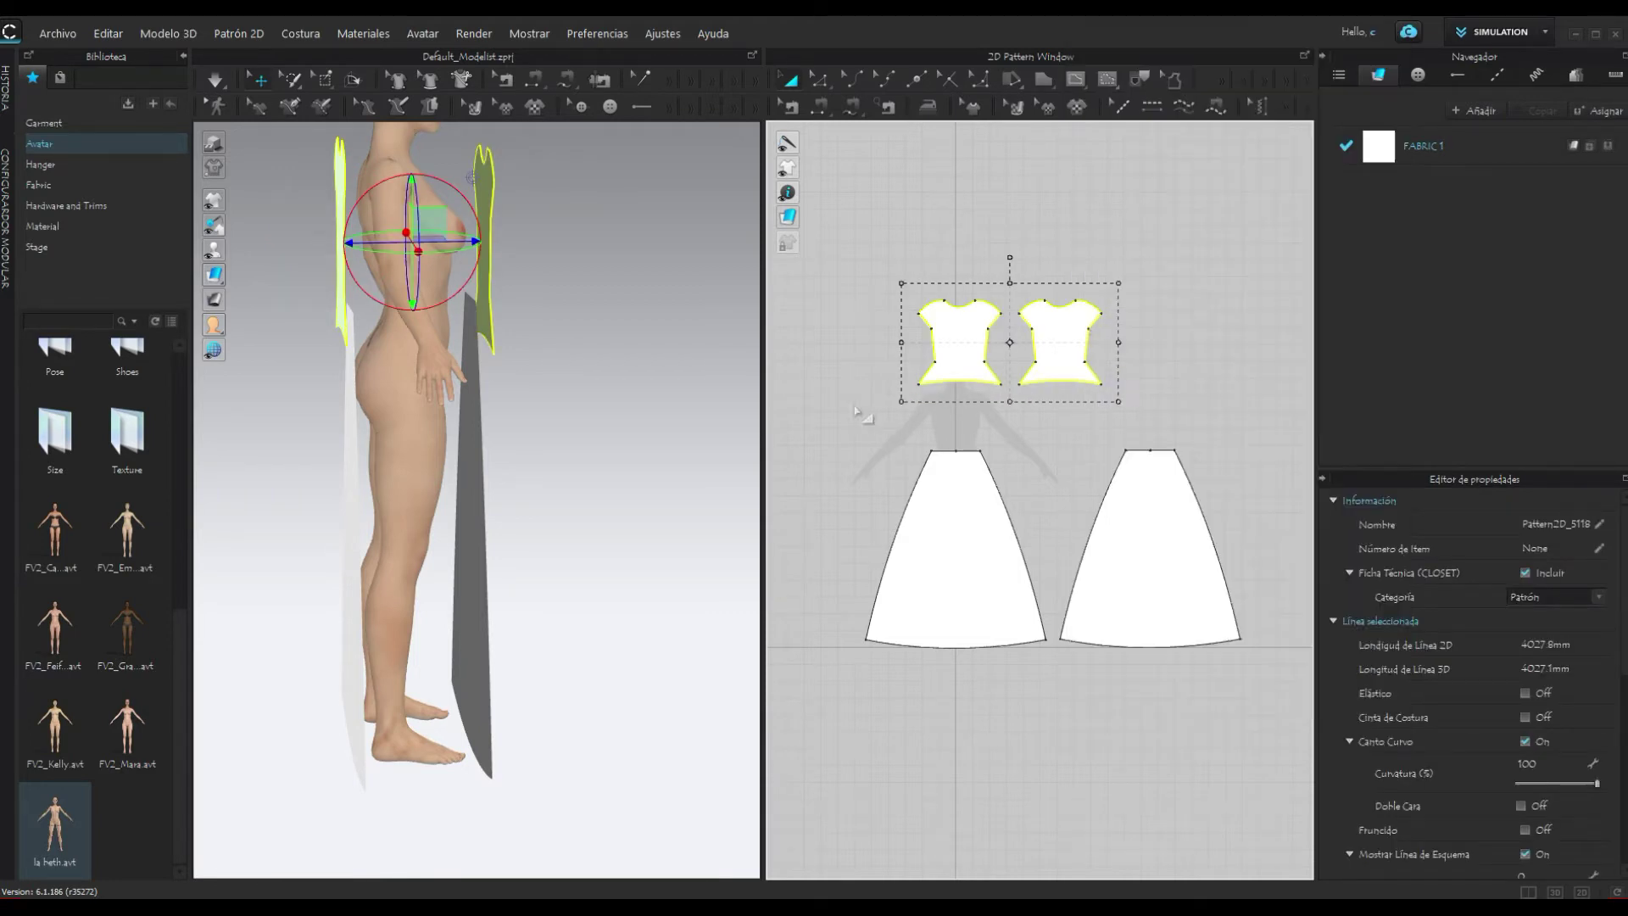
{"action": "left_click", "coordinate": [626, 481]}
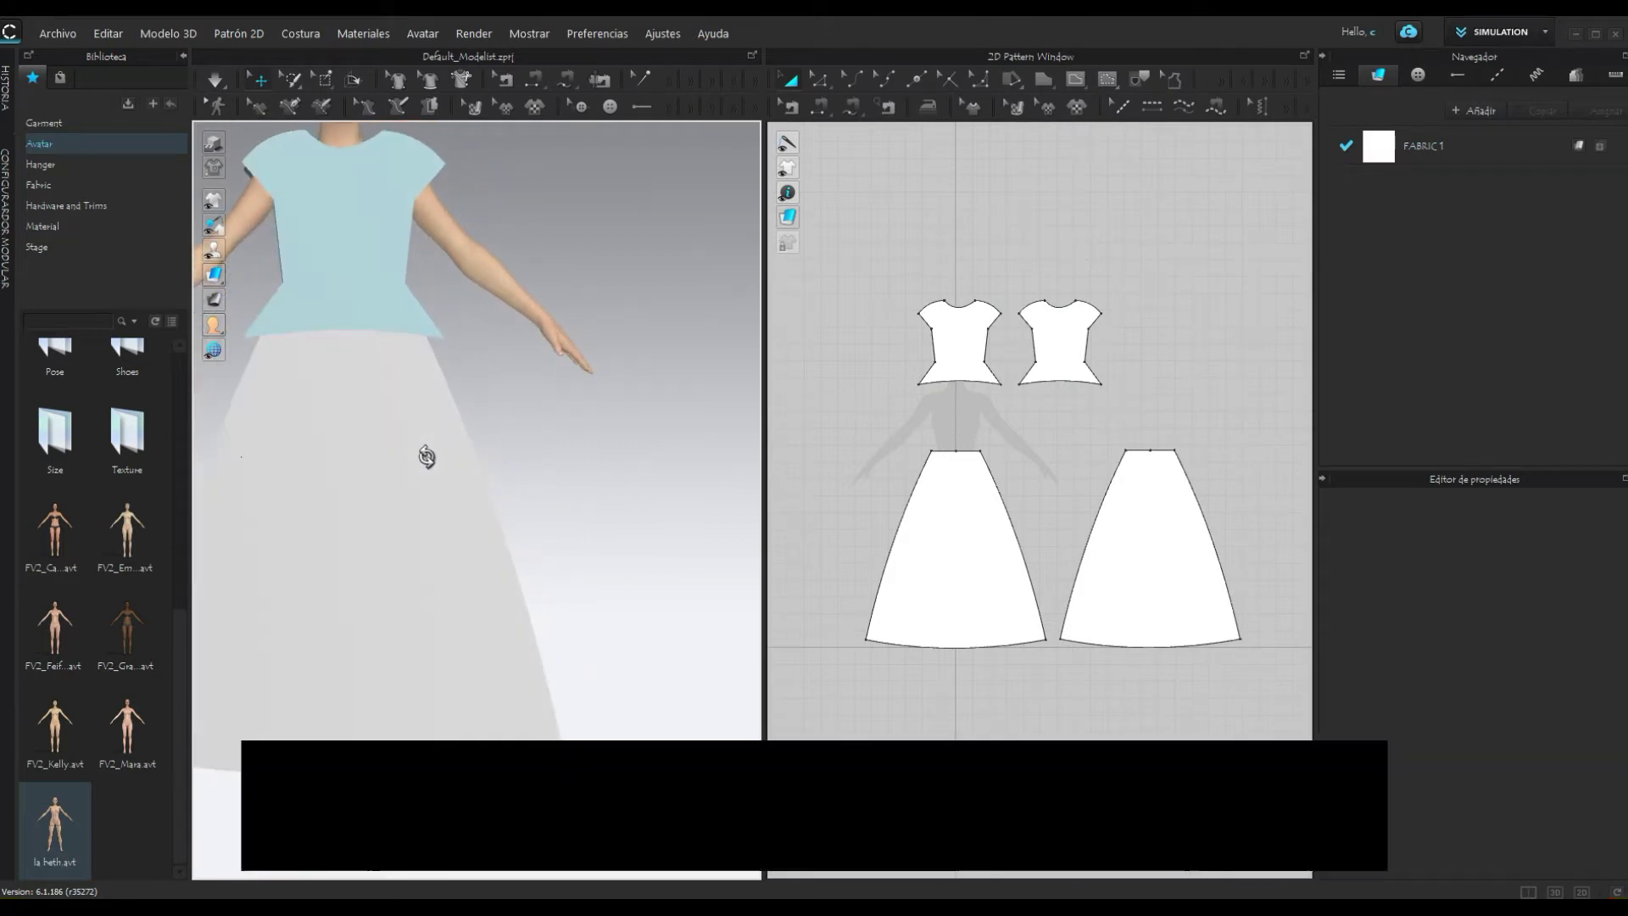
{"action": "right_click_drag", "start_coordinate": [496, 417], "coordinate": [672, 426]}
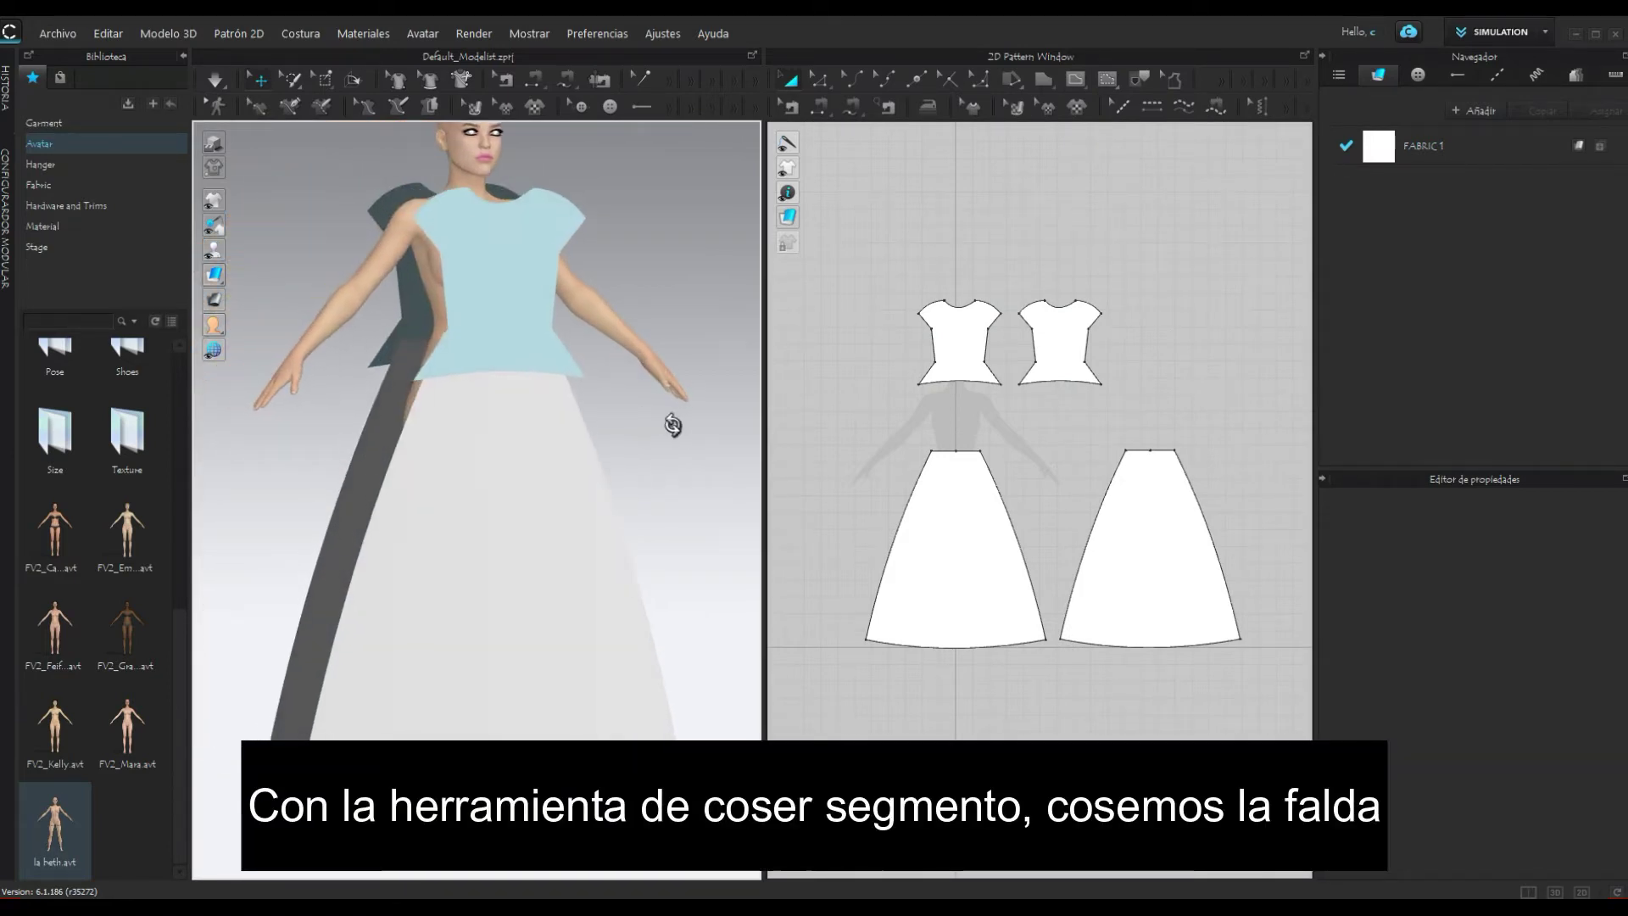
Step: Sew the front and back skirt panels along both outer and inner side edges, 1157.6 each
{"action": "left_click", "coordinate": [532, 79]}
{"action": "left_click", "coordinate": [398, 404]}
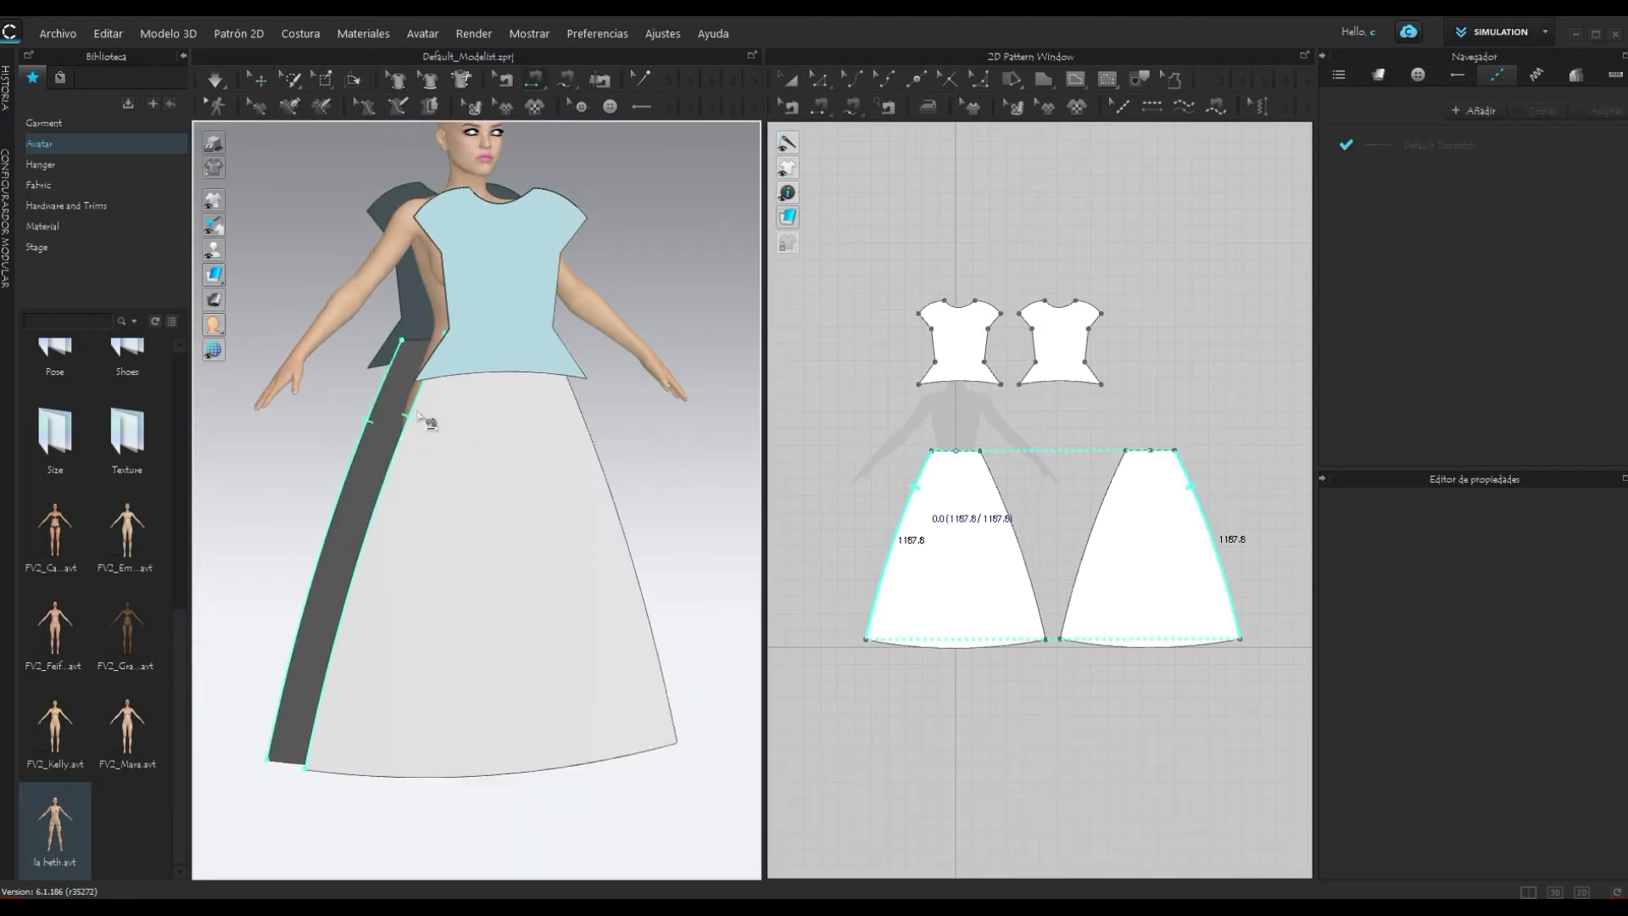
{"action": "left_click", "coordinate": [628, 494]}
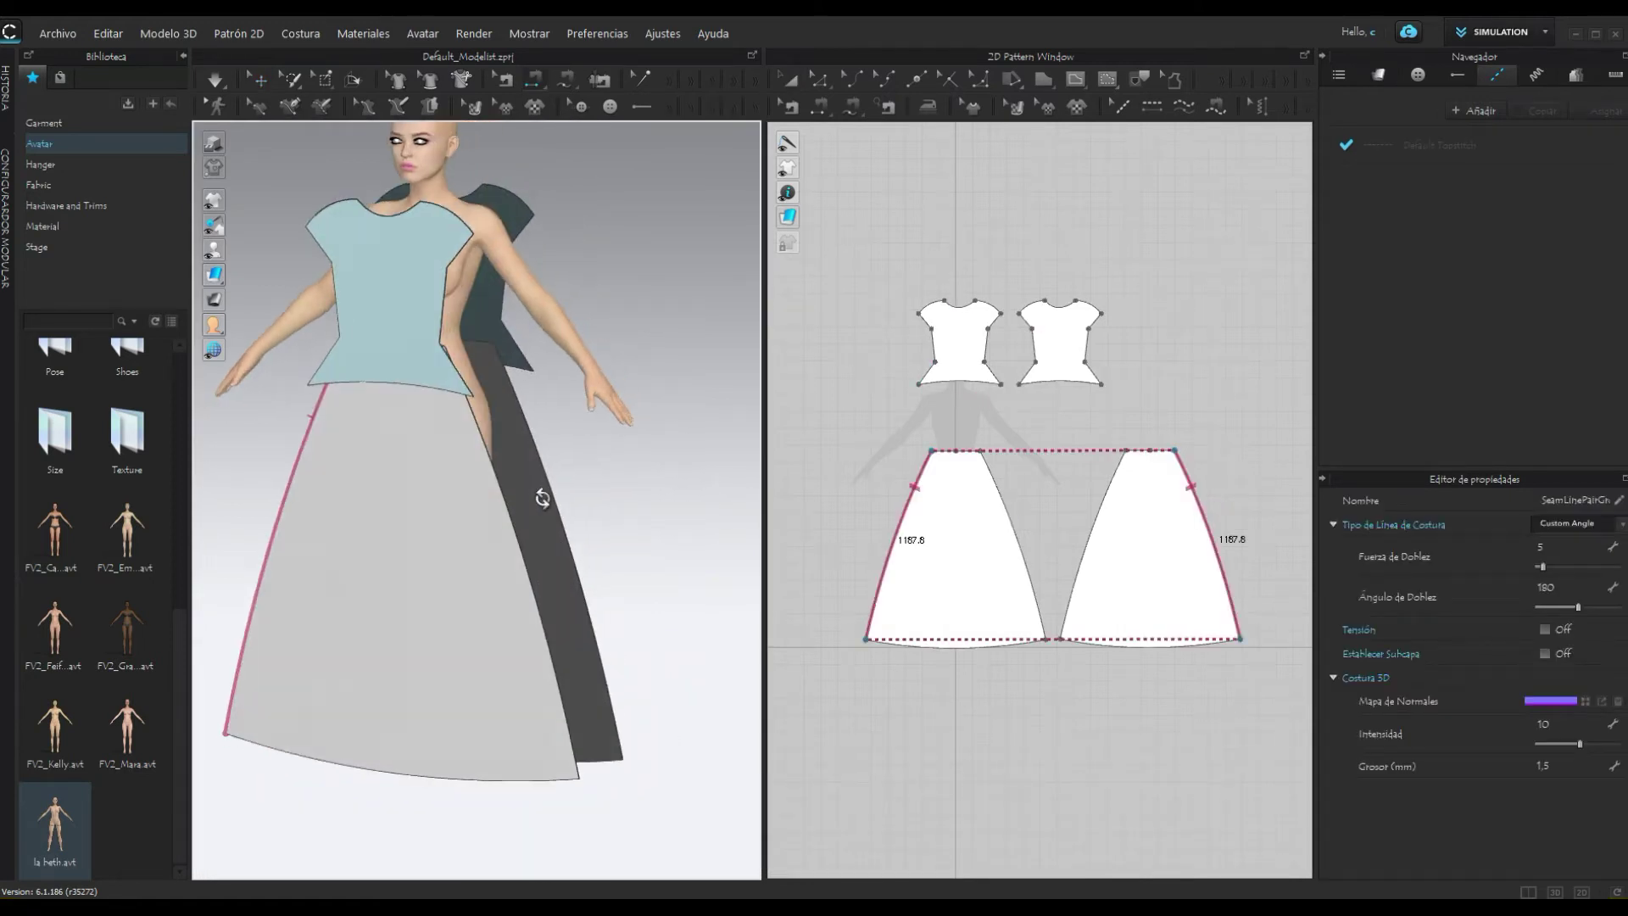
{"action": "right_click_drag", "start_coordinate": [705, 500], "coordinate": [391, 464]}
{"action": "left_click", "coordinate": [391, 460]}
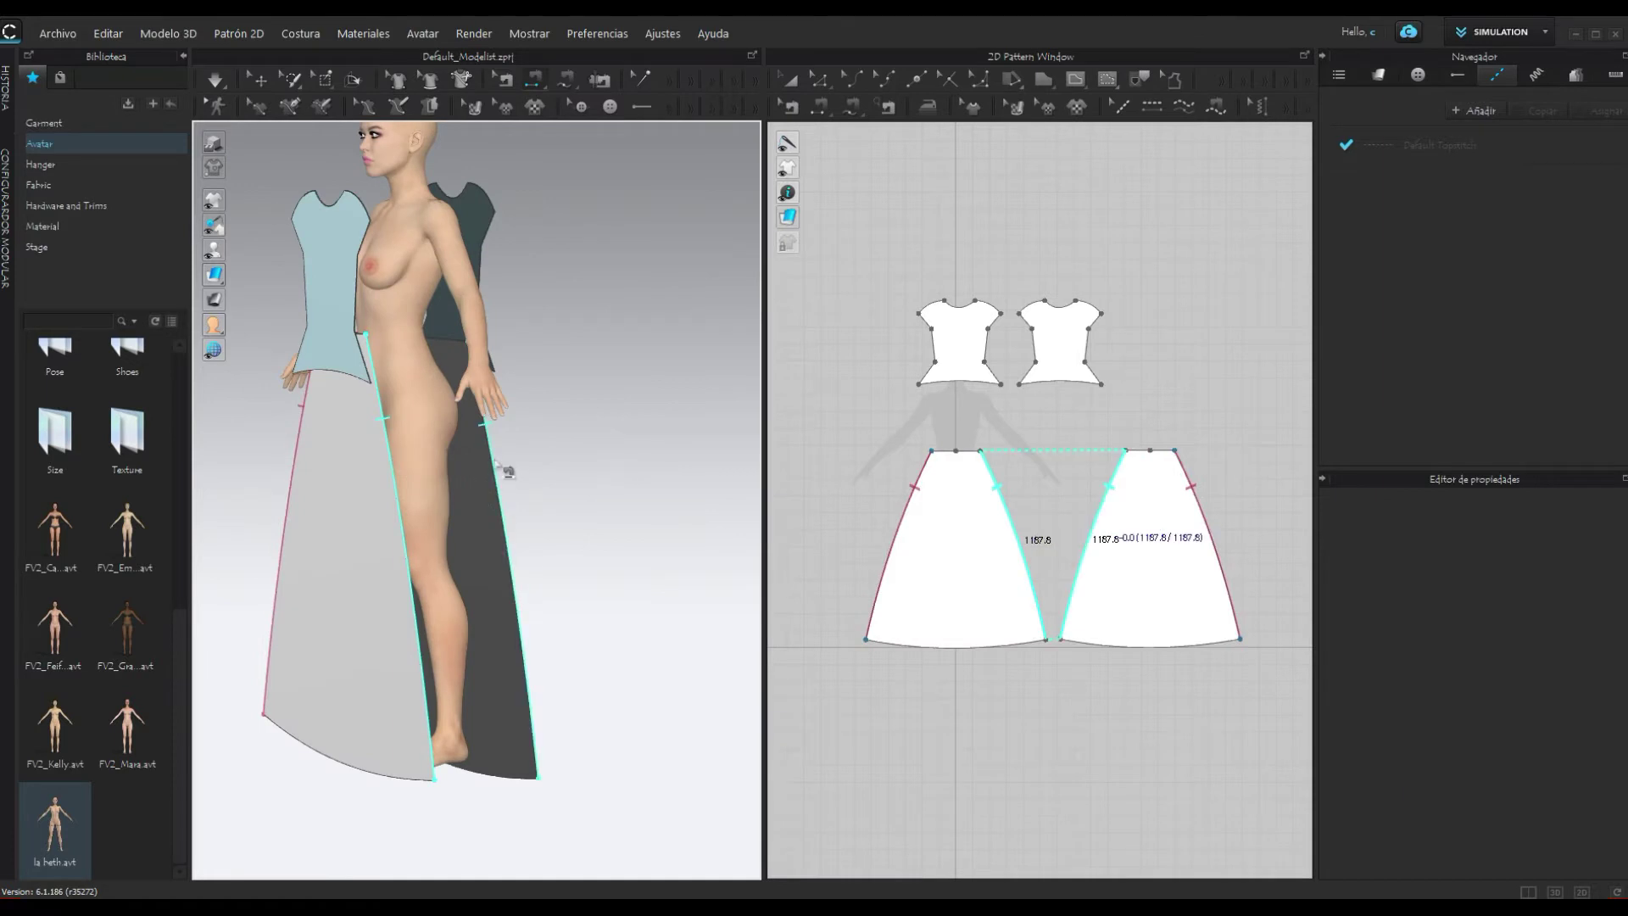
{"action": "left_click", "coordinate": [501, 464]}
{"action": "right_click_drag", "start_coordinate": [599, 480], "coordinate": [701, 462]}
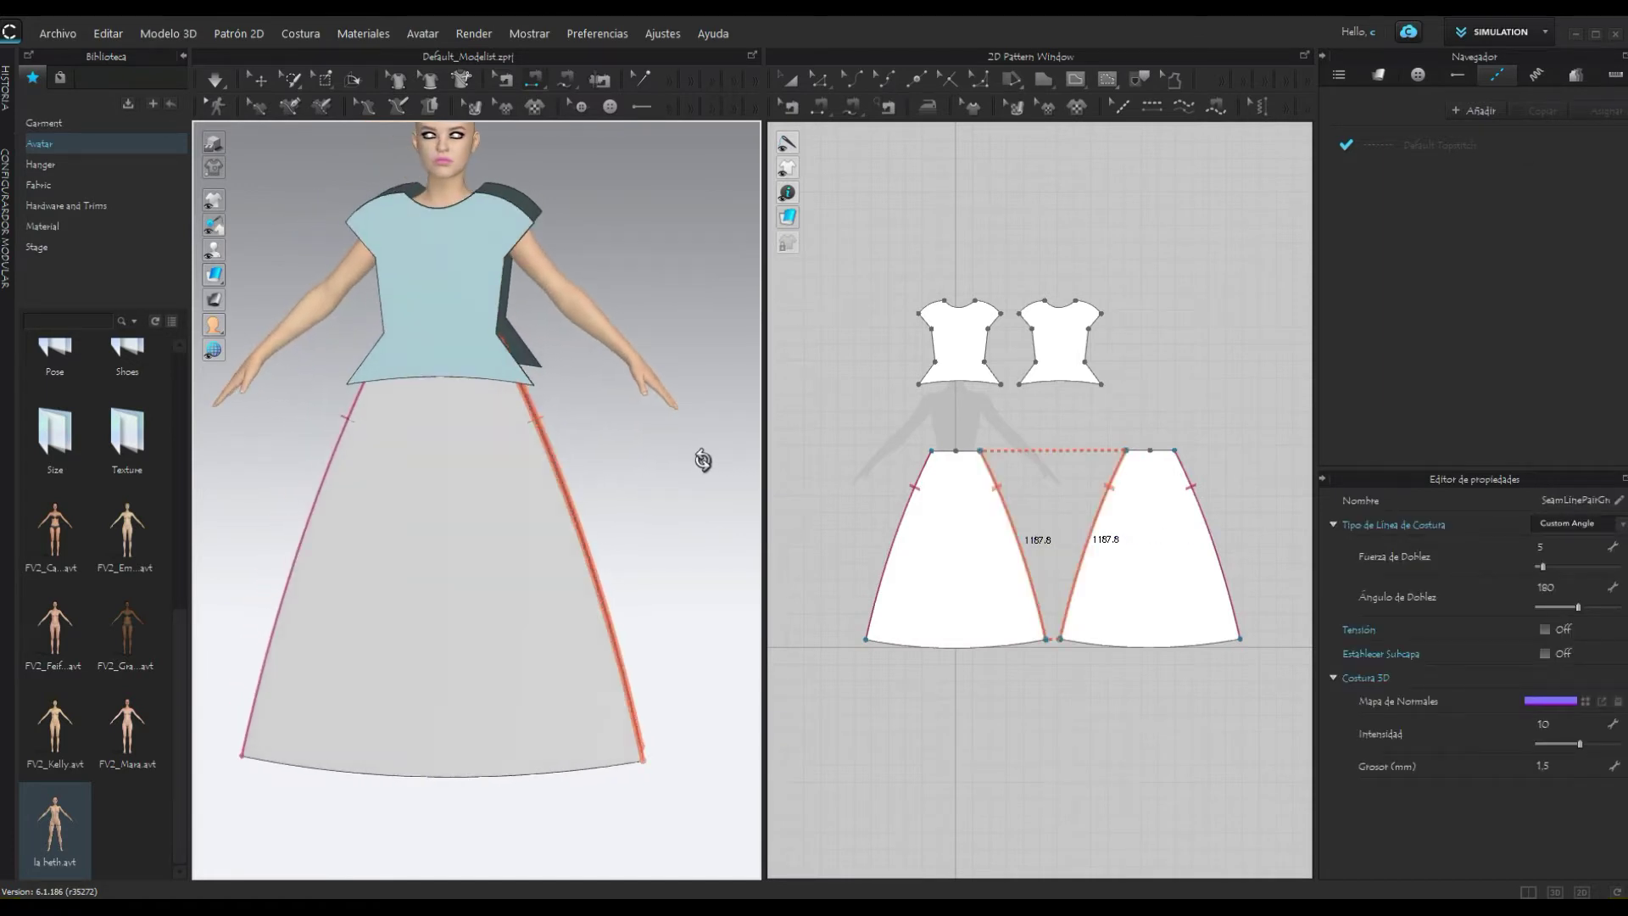
{"action": "mouse_move", "coordinate": [320, 429]}
{"action": "right_mouse_down"}
{"action": "mouse_move", "coordinate": [416, 437]}
{"action": "mouse_move", "coordinate": [327, 428]}
{"action": "right_mouse_up"}
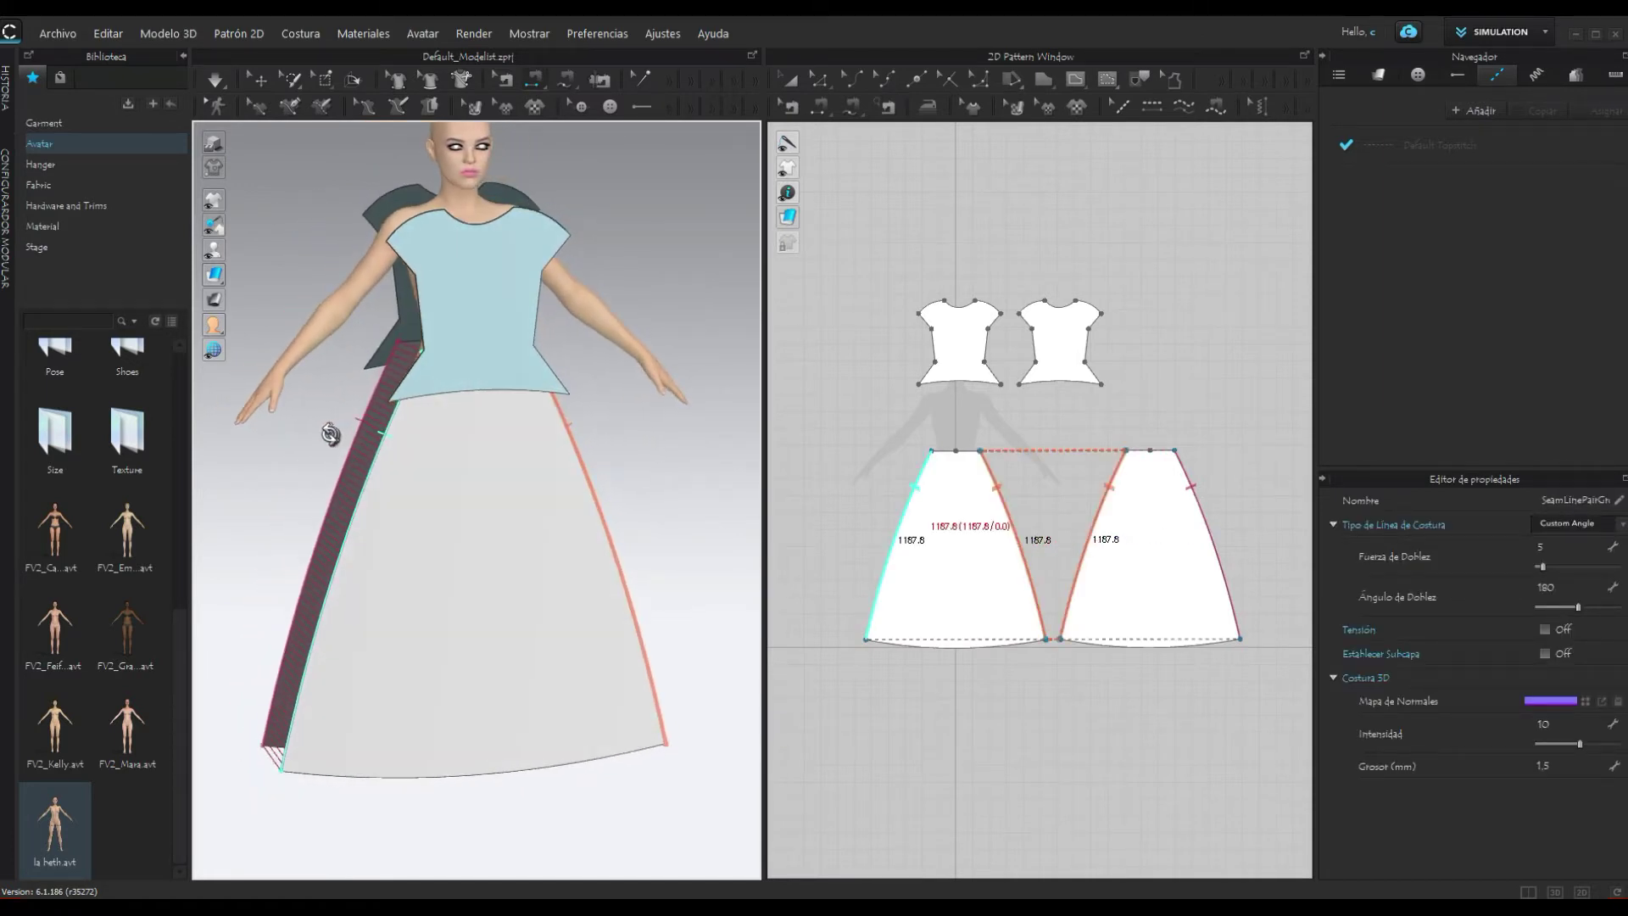
{"action": "left_click", "coordinate": [215, 80]}
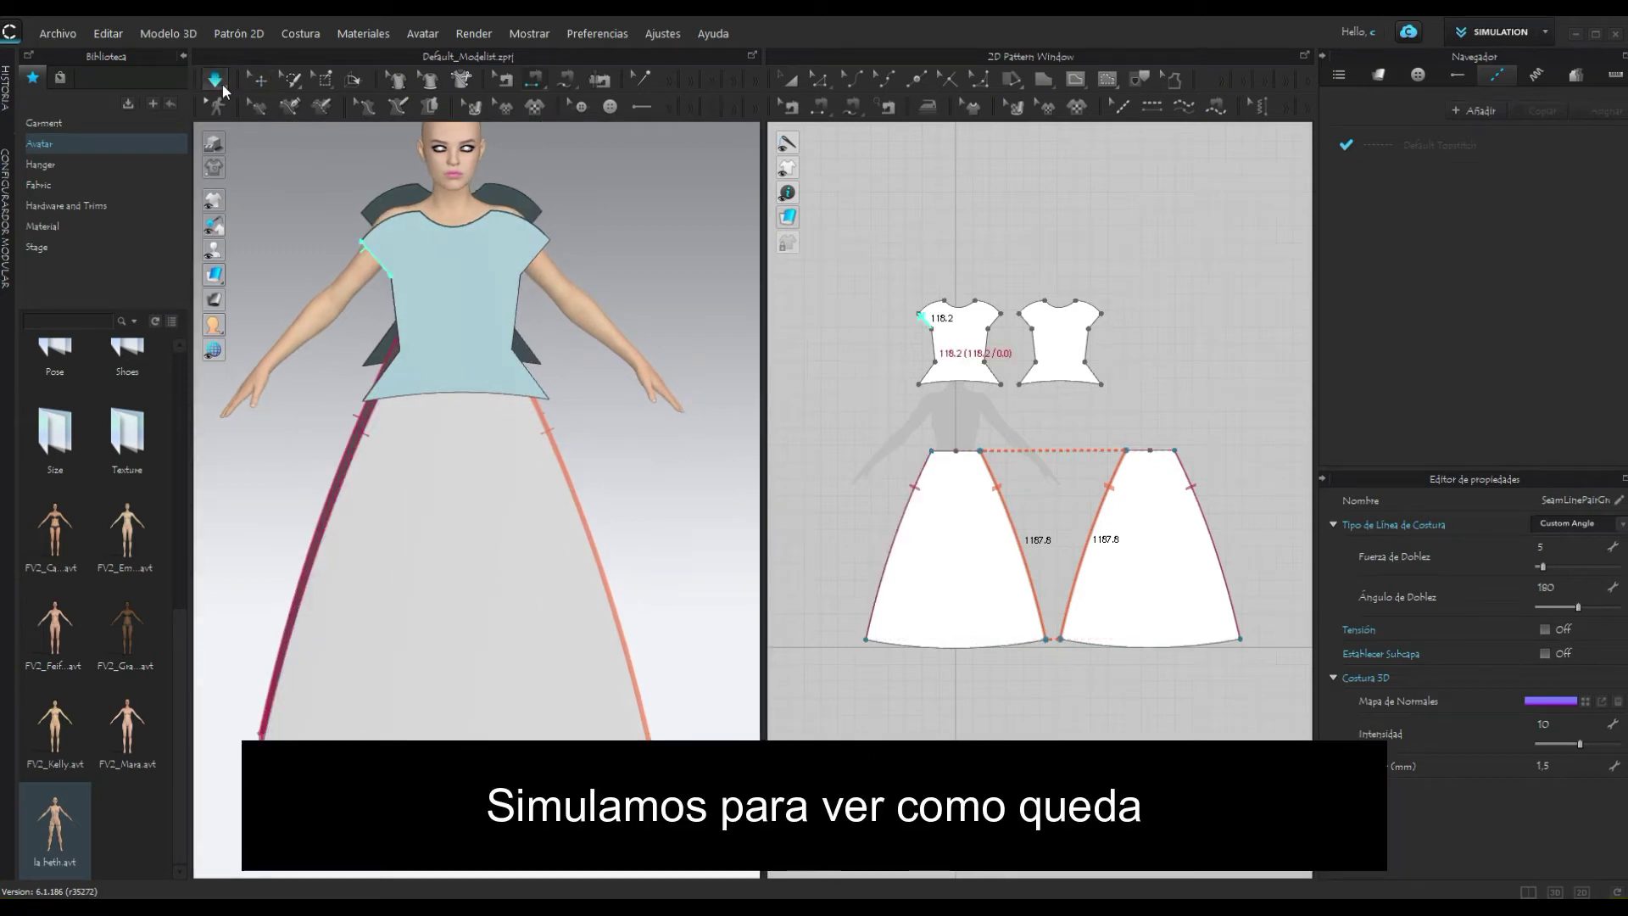
Step: Simulate the skirt so it drapes floor-length, and orbit to check it from the back
{"action": "key", "text": "space"}
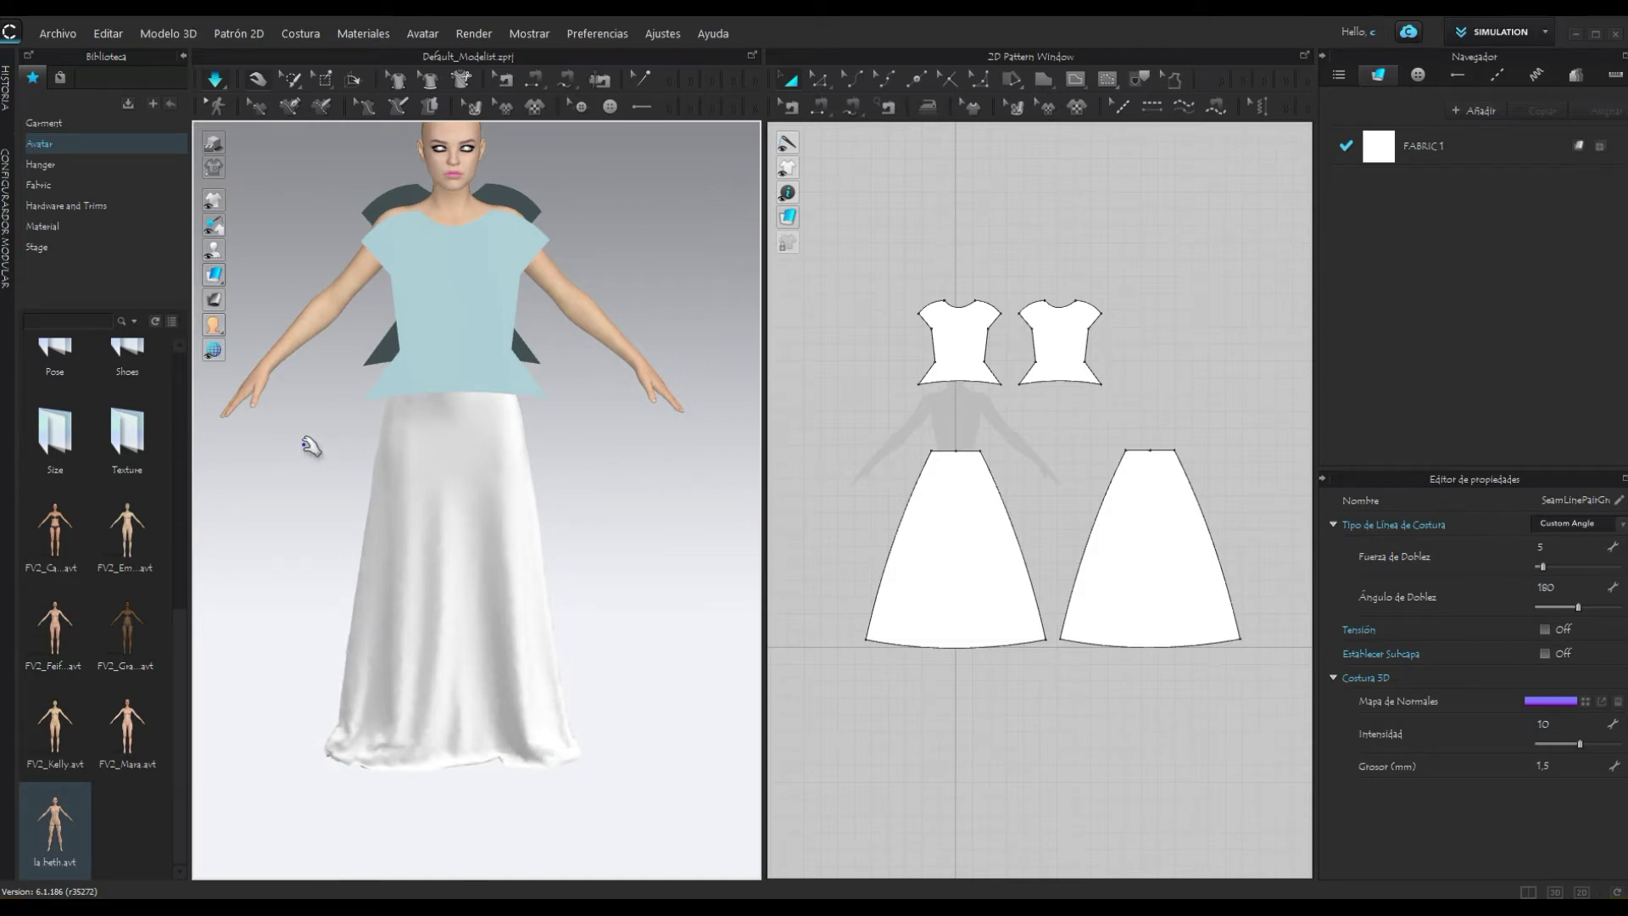
{"action": "mouse_move", "coordinate": [305, 446]}
{"action": "right_mouse_down"}
{"action": "mouse_move", "coordinate": [701, 421]}
{"action": "mouse_move", "coordinate": [4, 427]}
{"action": "mouse_move", "coordinate": [313, 447]}
{"action": "mouse_move", "coordinate": [291, 437]}
{"action": "right_mouse_up"}
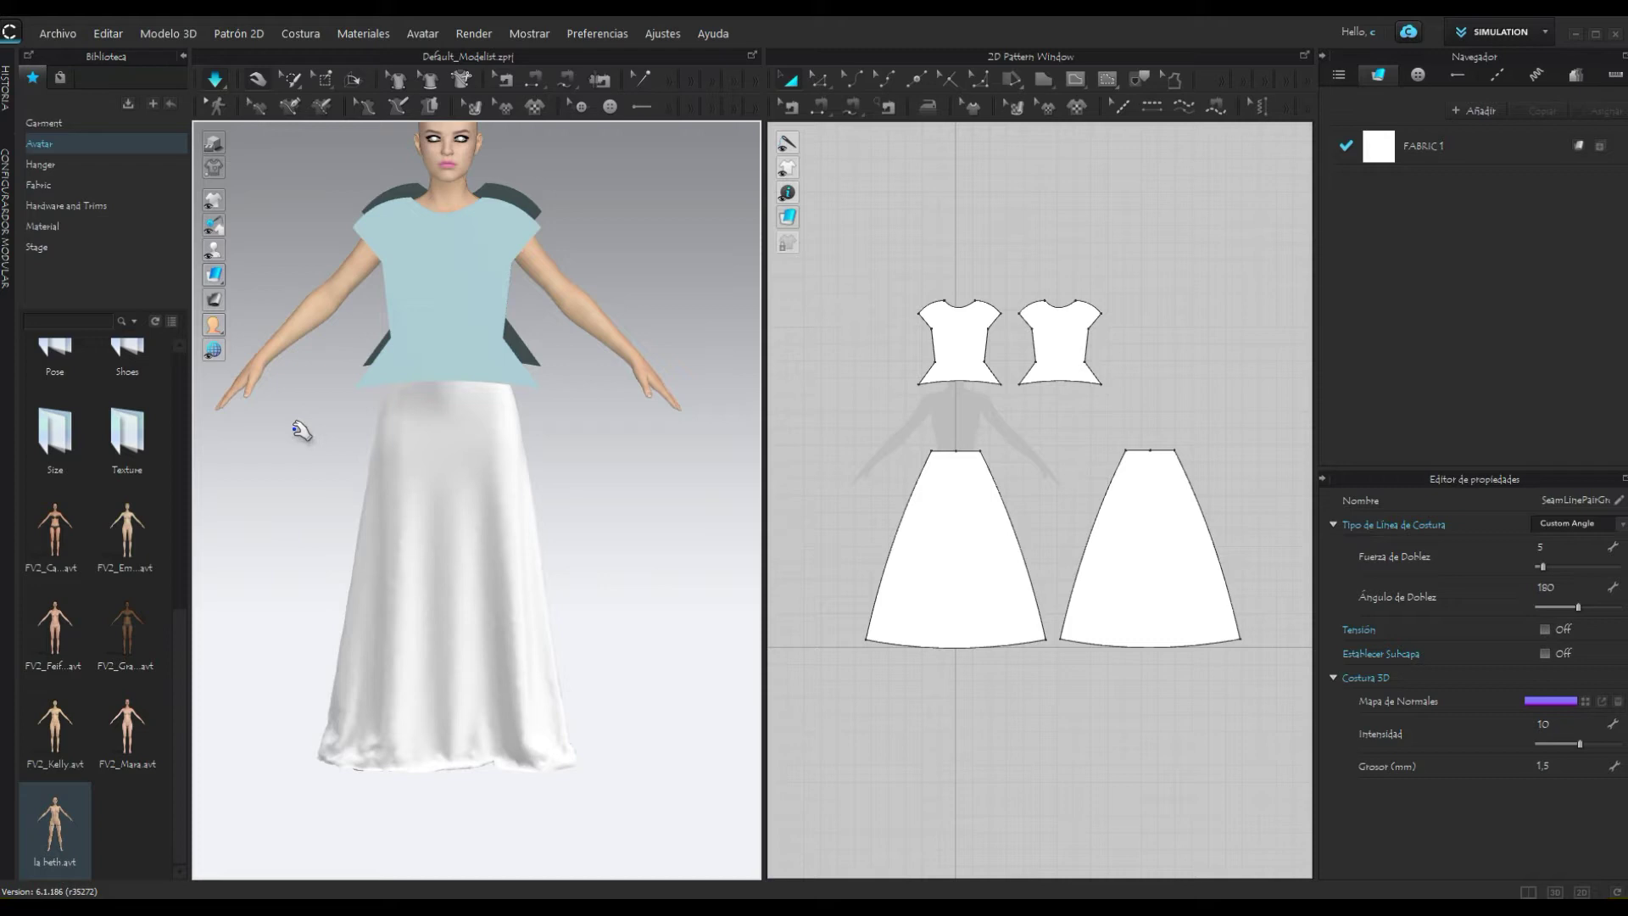
{"action": "key", "text": "n"}
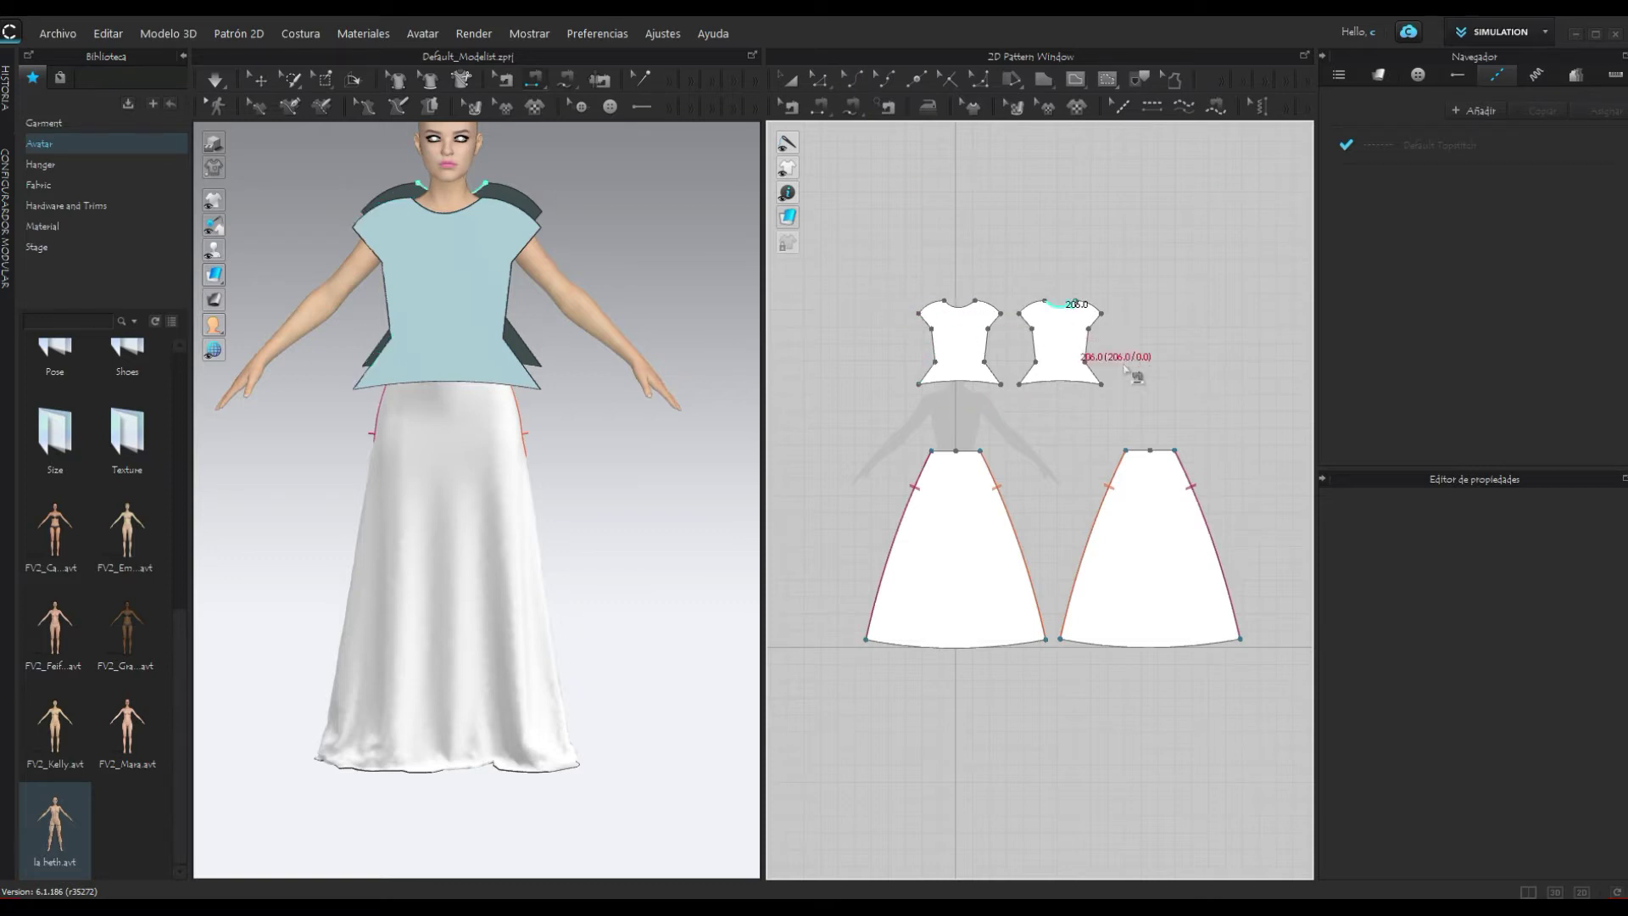
Step: Select both top pieces, add one new fabric and rename FABRIC 2 to corpiño
{"action": "left_click", "coordinate": [789, 80]}
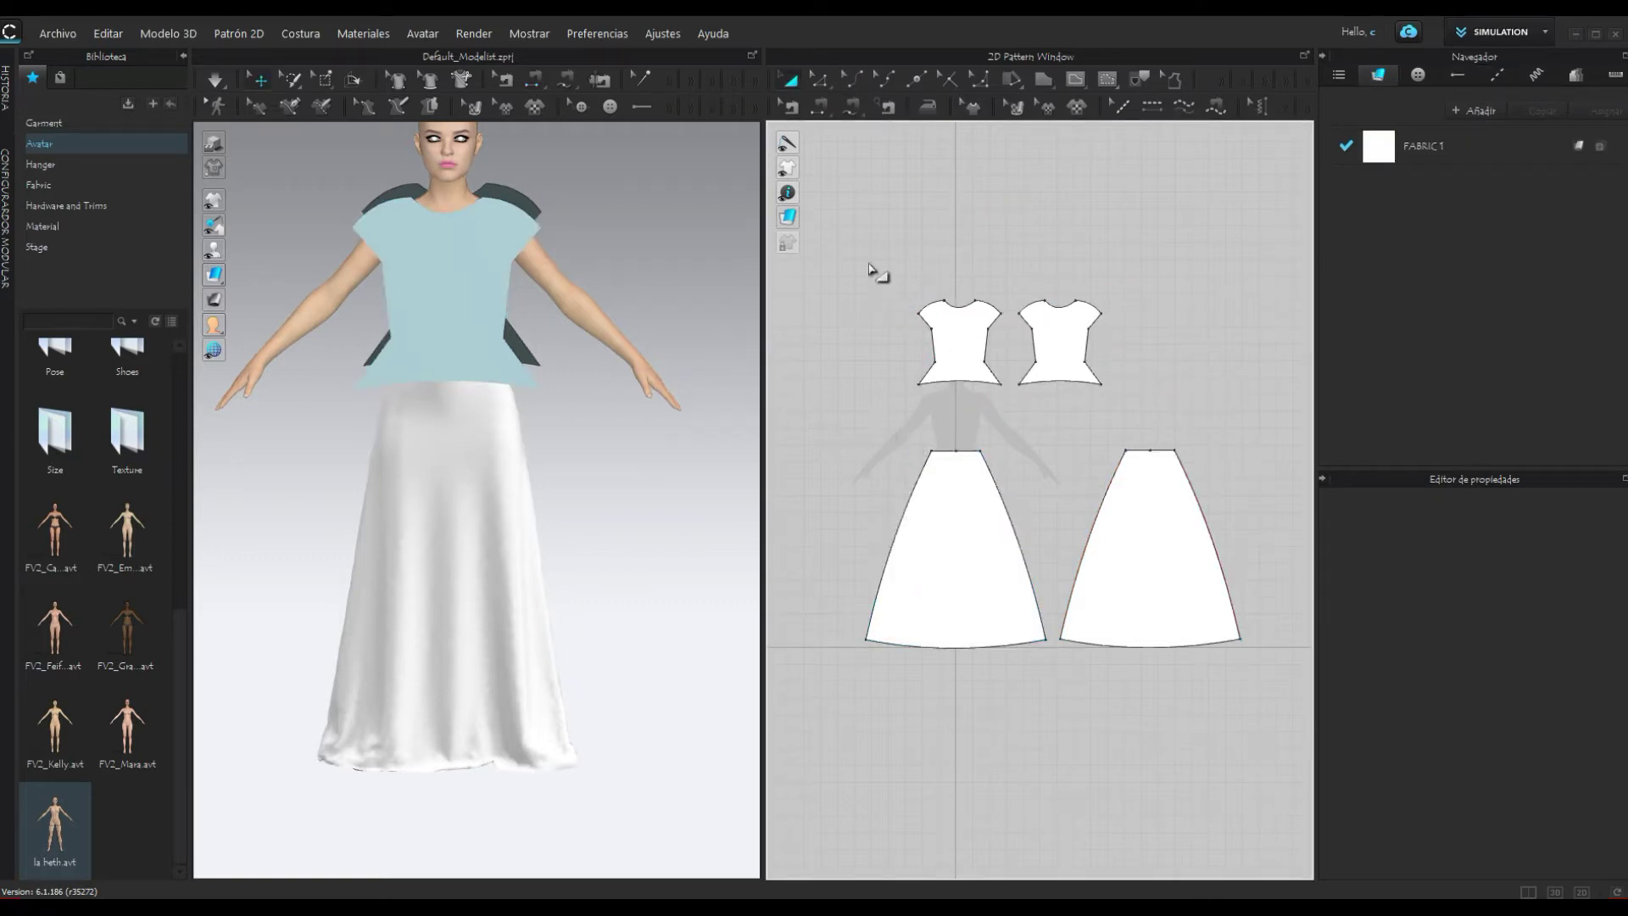
{"action": "left_click_drag", "start_coordinate": [868, 263], "coordinate": [1144, 399]}
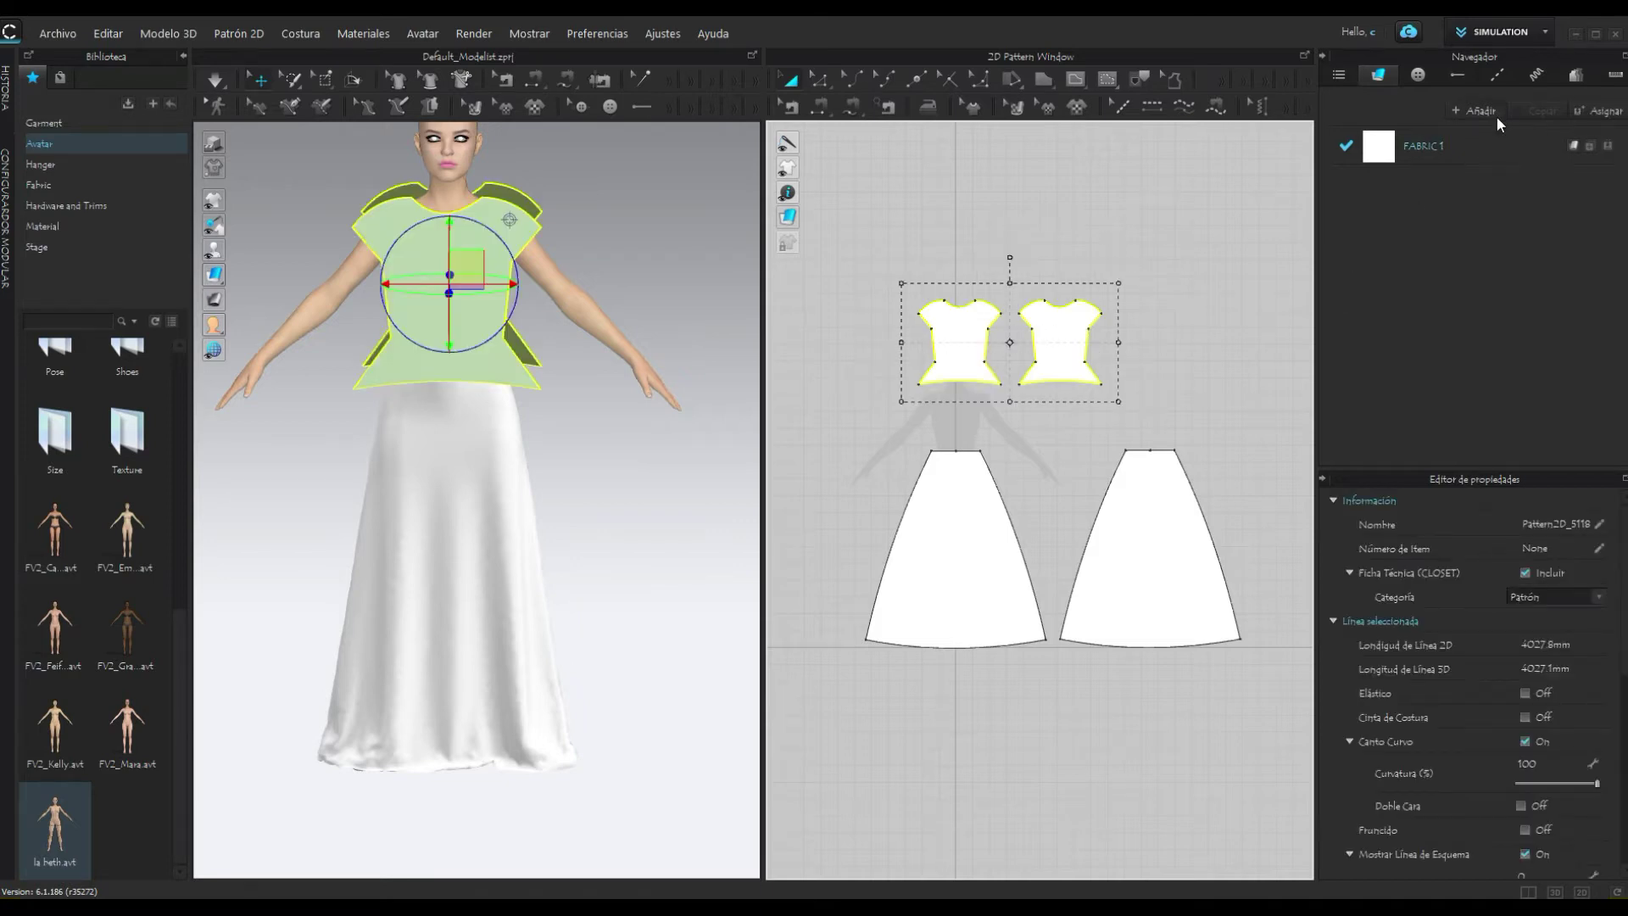
{"action": "left_click", "coordinate": [1482, 209]}
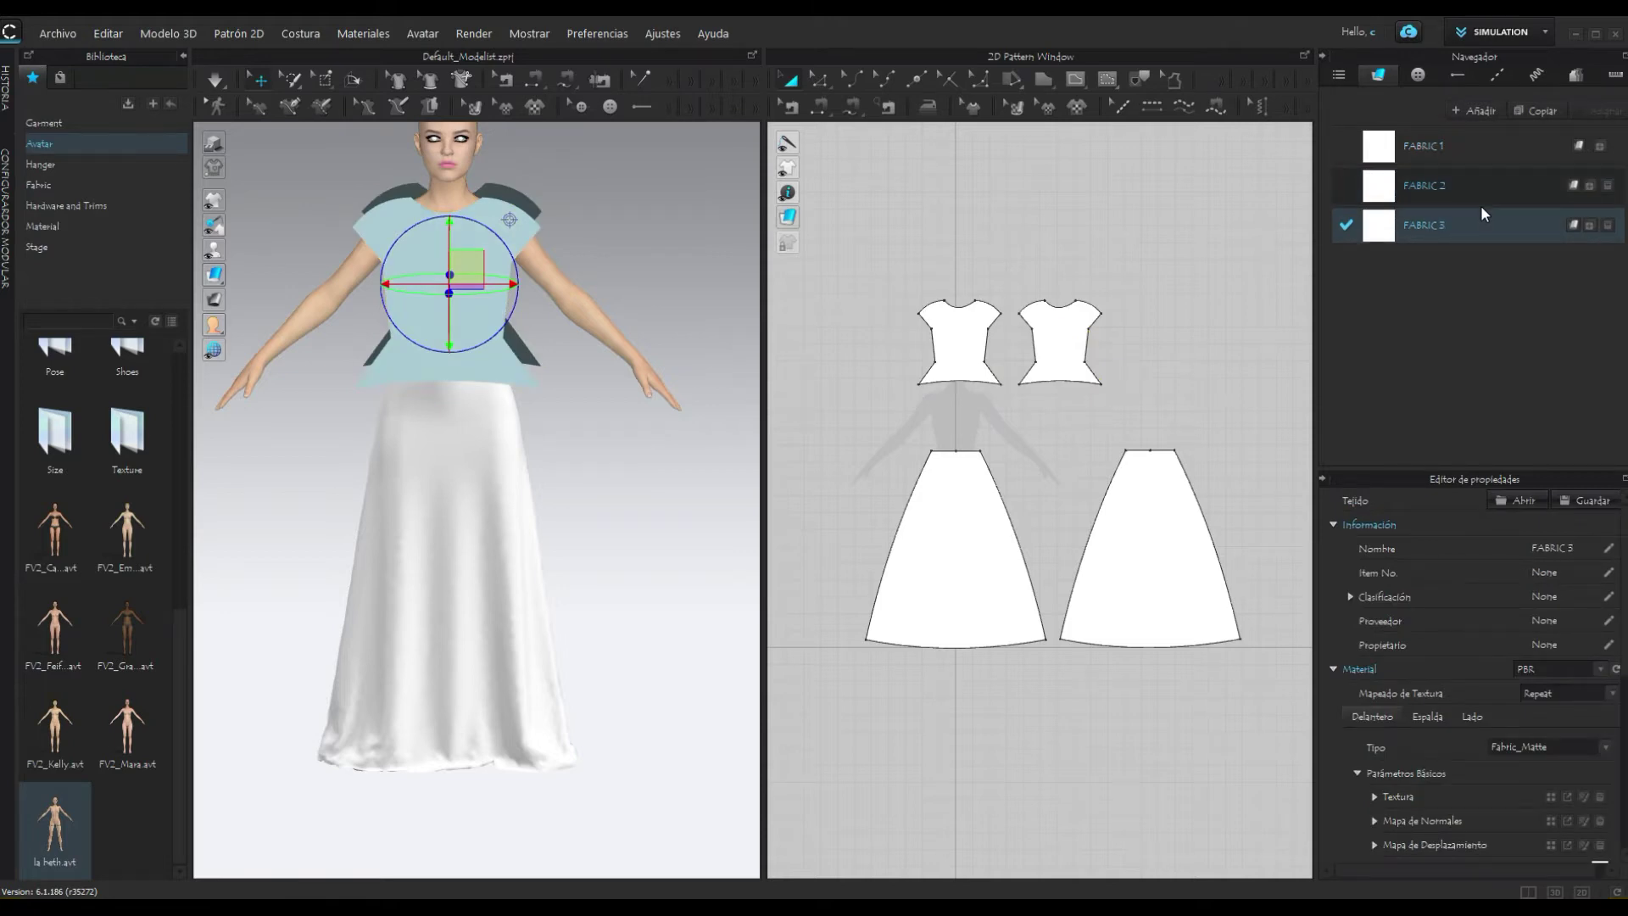
{"action": "key", "text": "Delete"}
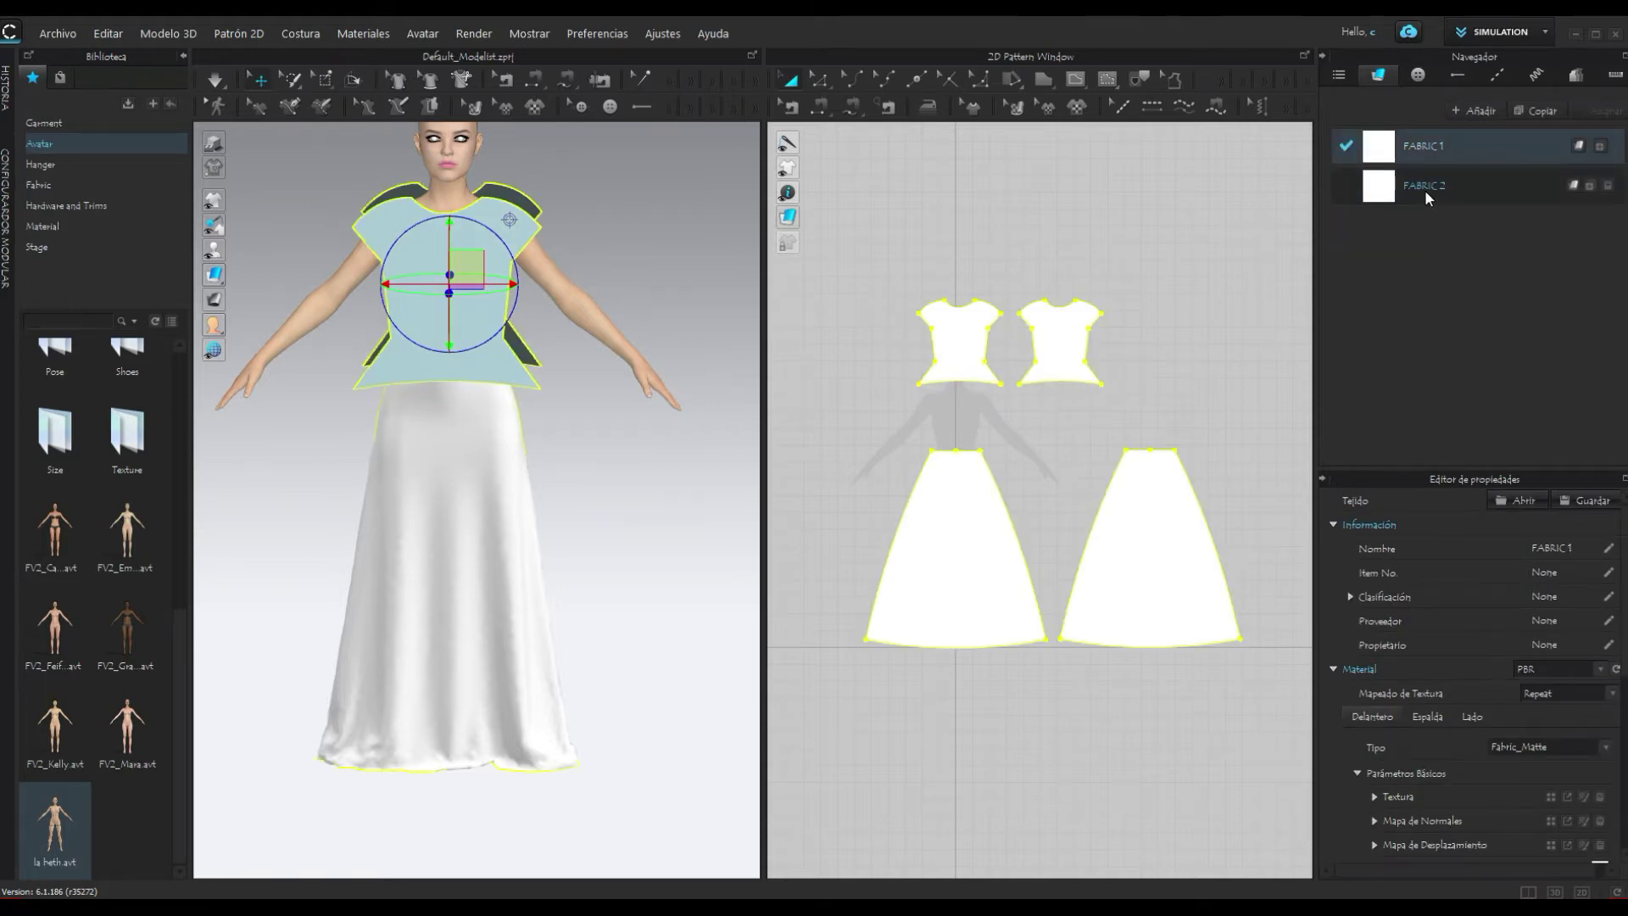
{"action": "left_click", "coordinate": [1425, 190]}
{"action": "double_click", "coordinate": [1432, 188]}
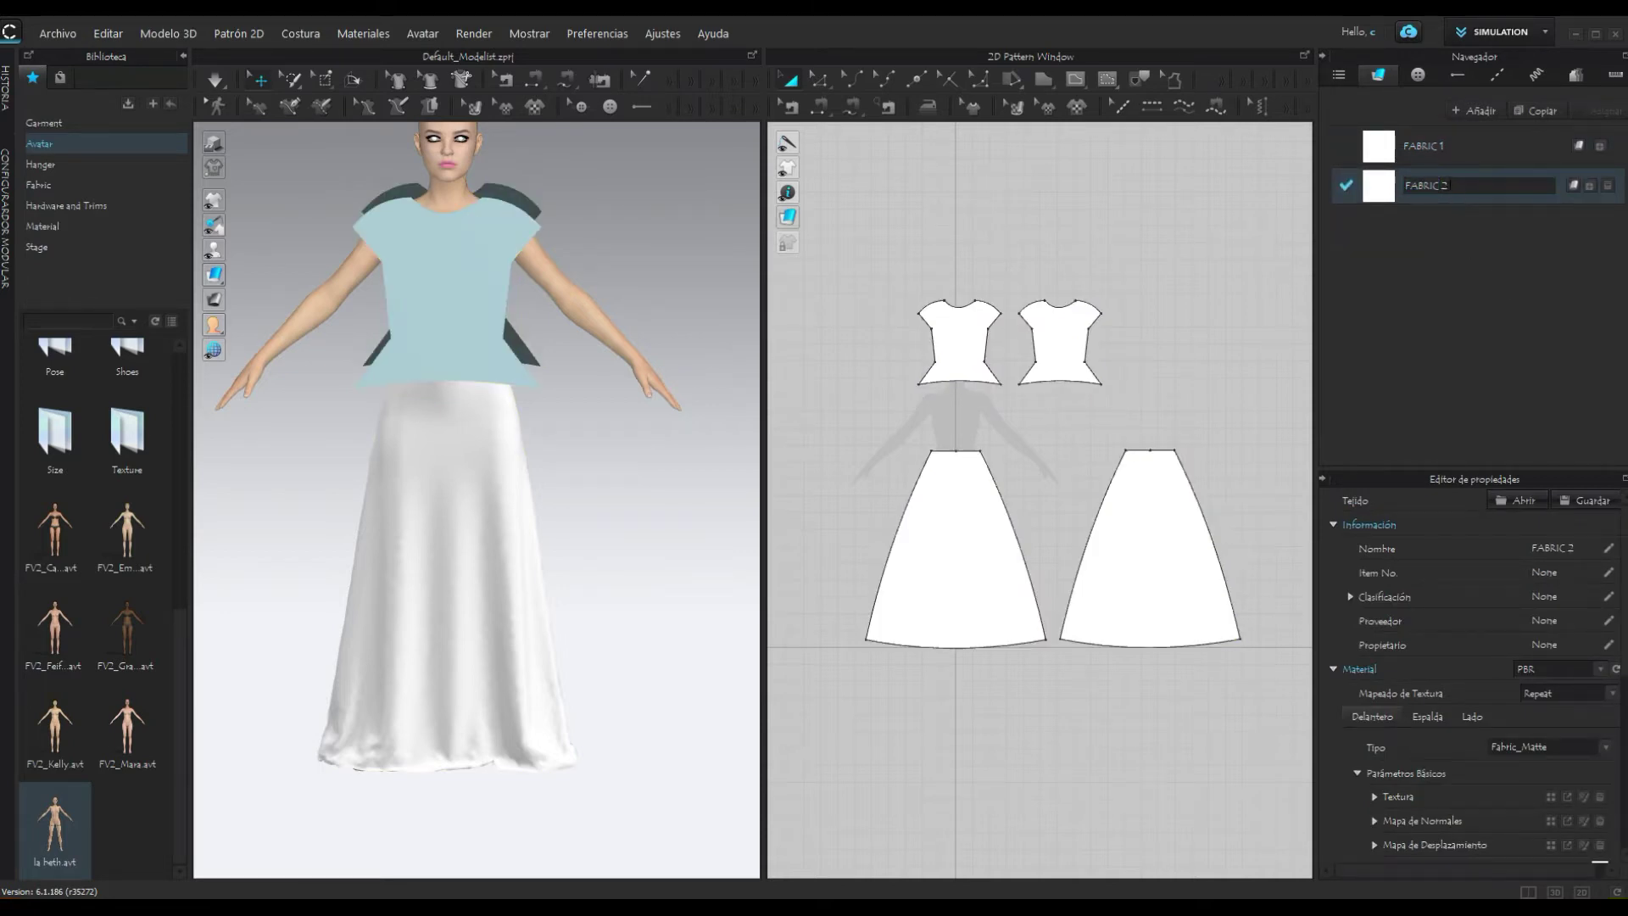
{"action": "type", "text": "cot"}
{"action": "key", "text": "Return"}
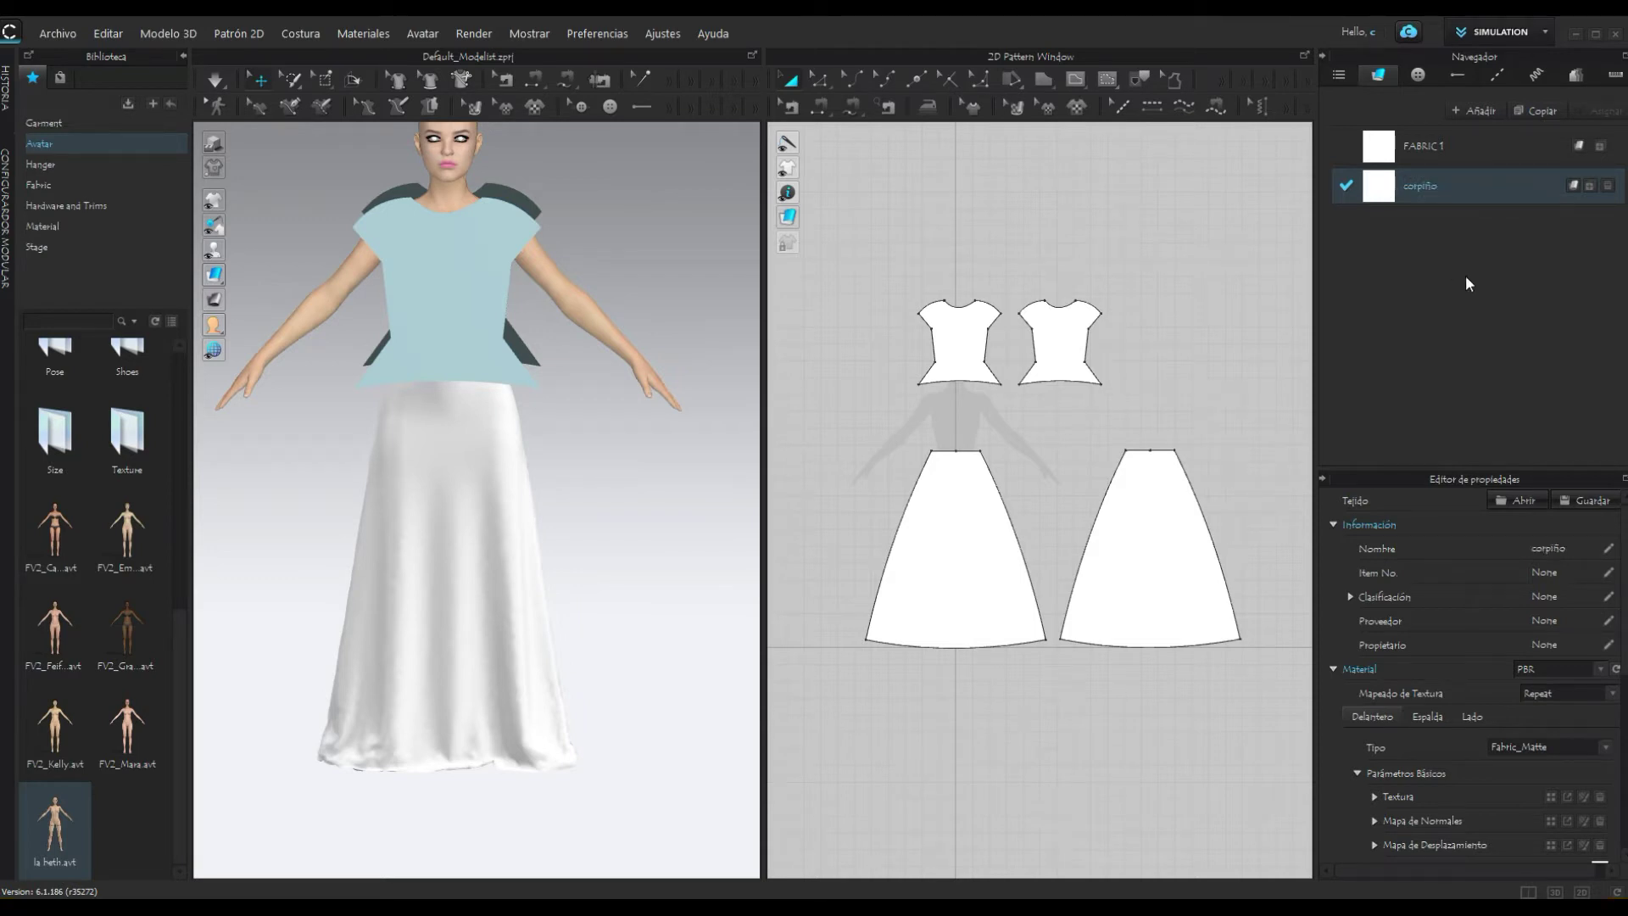
Step: Give the corpiño fabric the Trim_Fusible_Rigid physical preset
{"action": "scroll", "coordinate": [1602, 708], "scroll_direction": "down", "scroll_amount": 4}
{"action": "scroll", "coordinate": [1602, 709], "scroll_direction": "down", "scroll_amount": 4}
{"action": "scroll", "coordinate": [1603, 709], "scroll_direction": "down", "scroll_amount": 3}
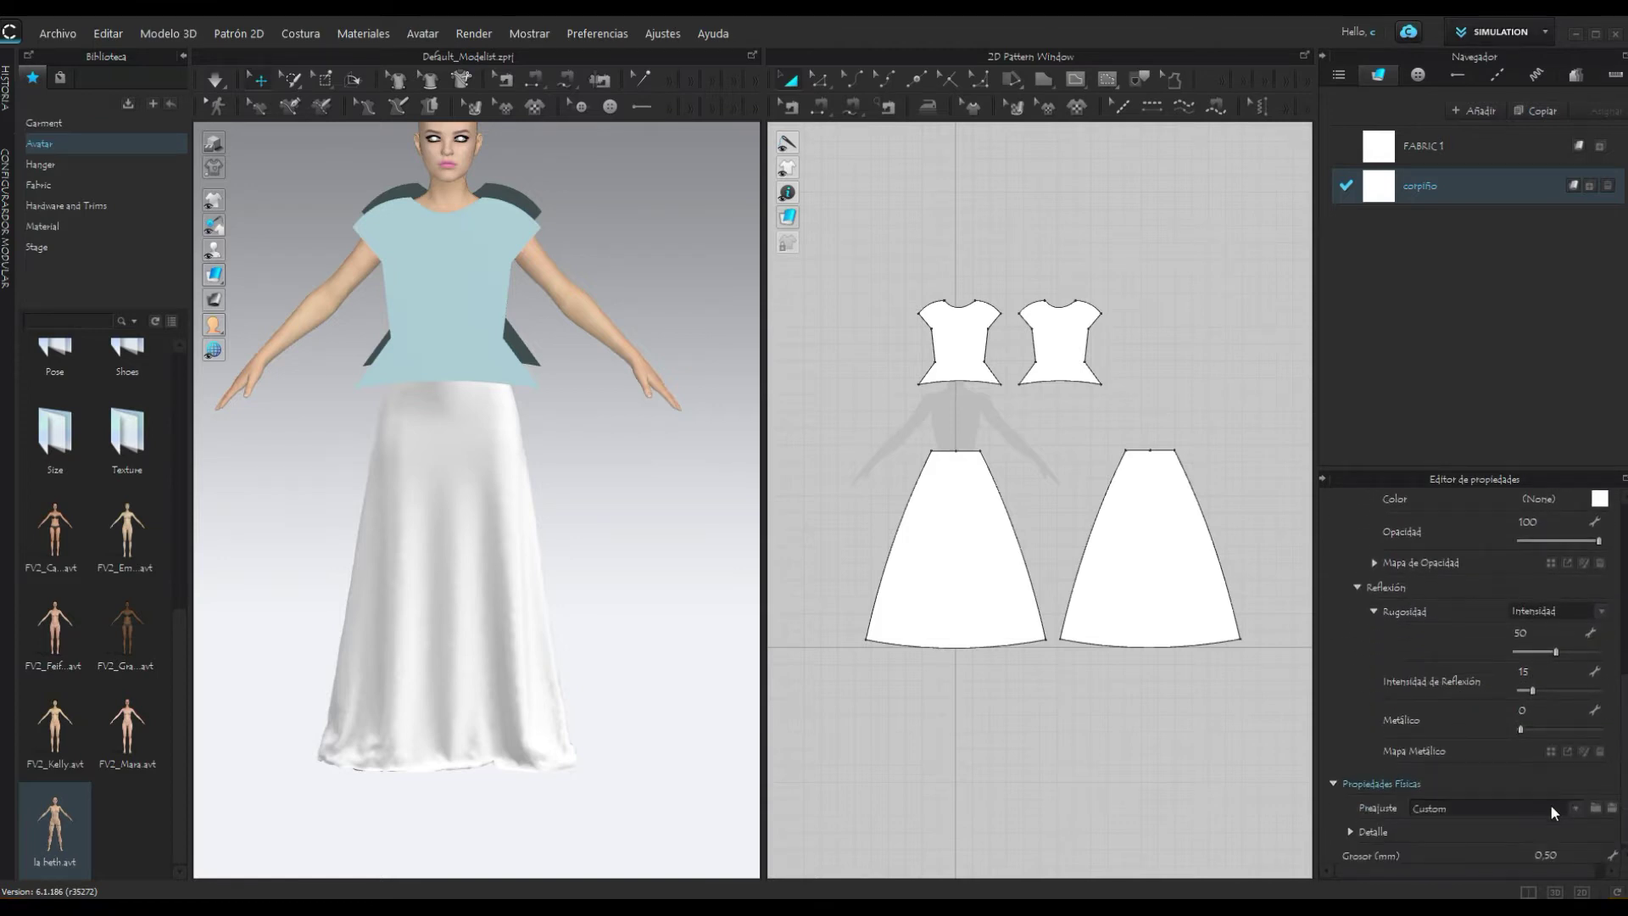
{"action": "left_click", "coordinate": [1574, 807]}
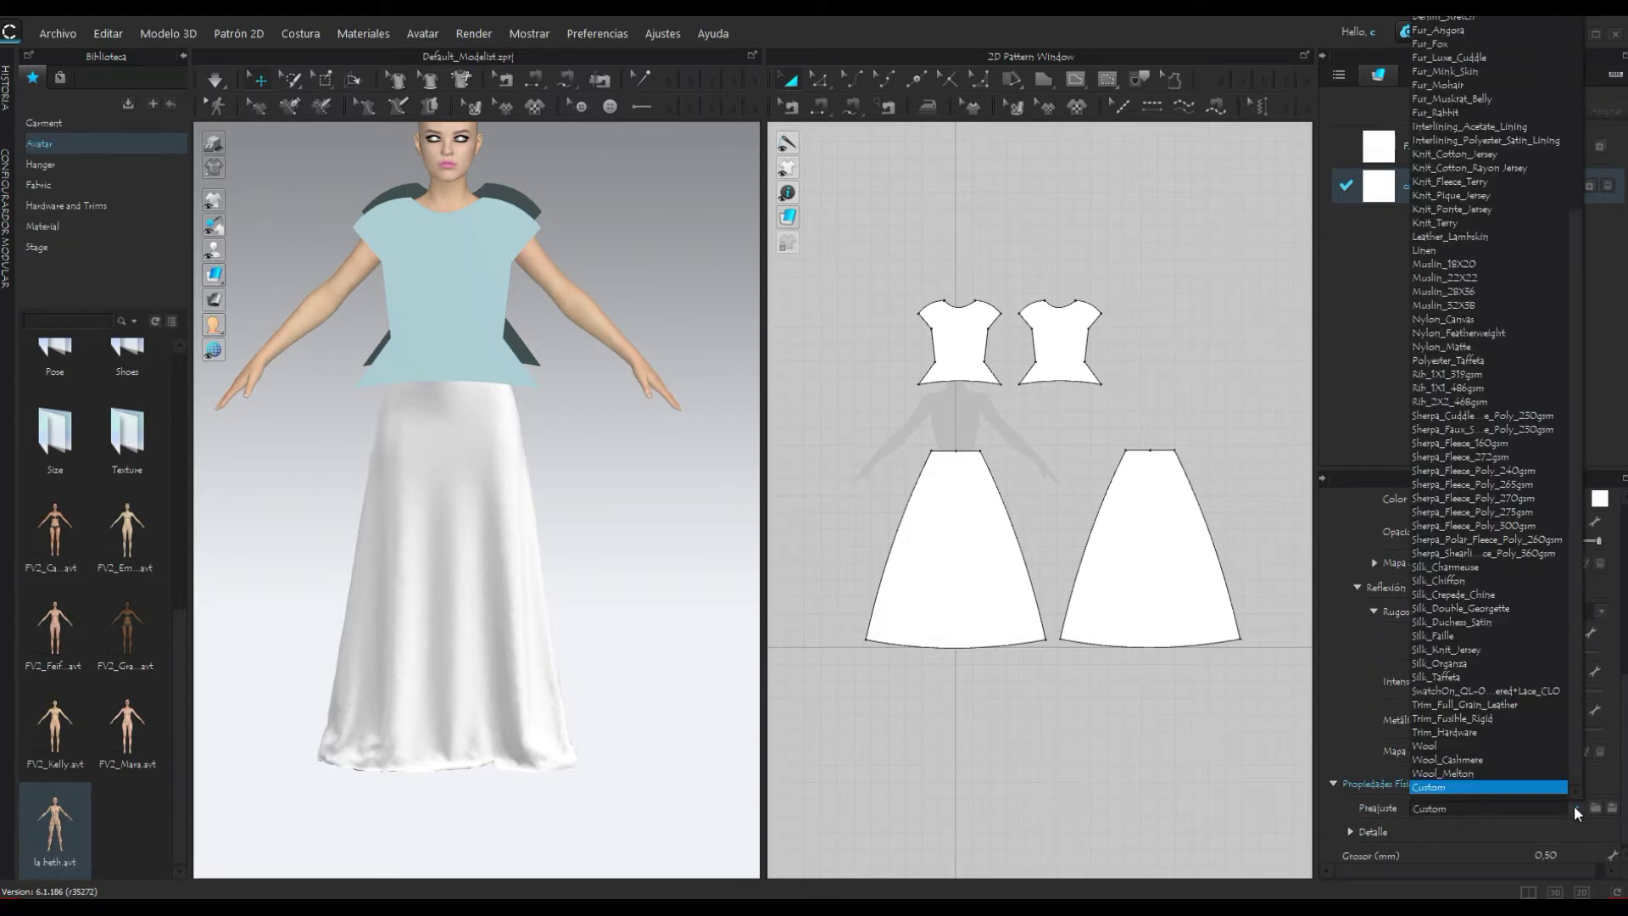
{"action": "left_click", "coordinate": [1499, 720]}
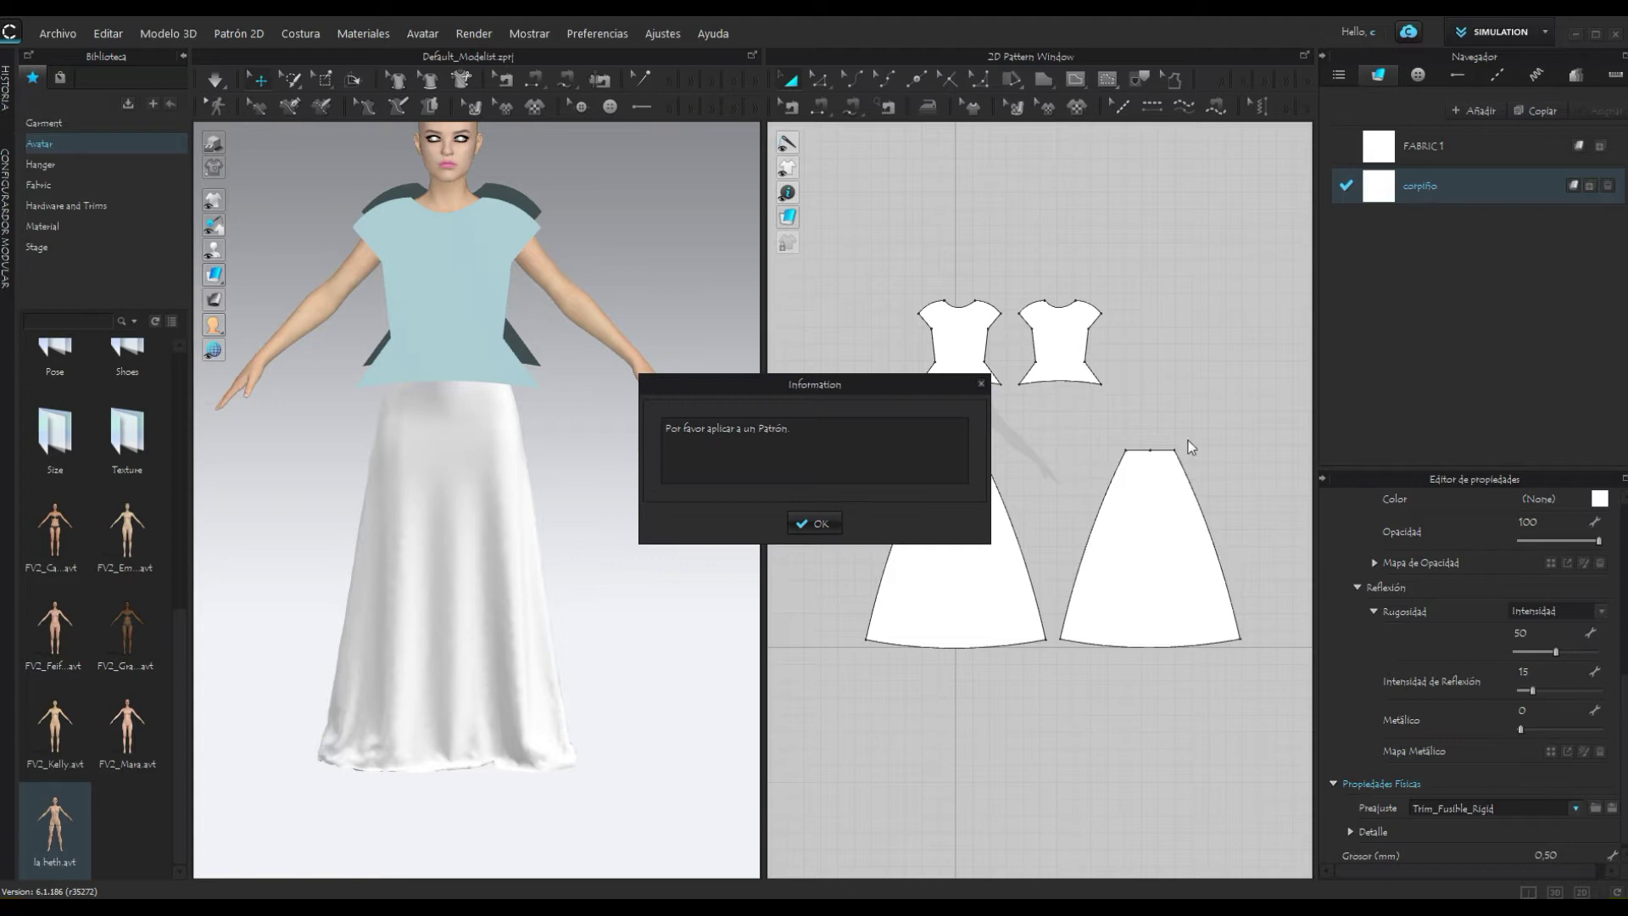
{"action": "left_click", "coordinate": [816, 523]}
{"action": "left_click", "coordinate": [818, 416]}
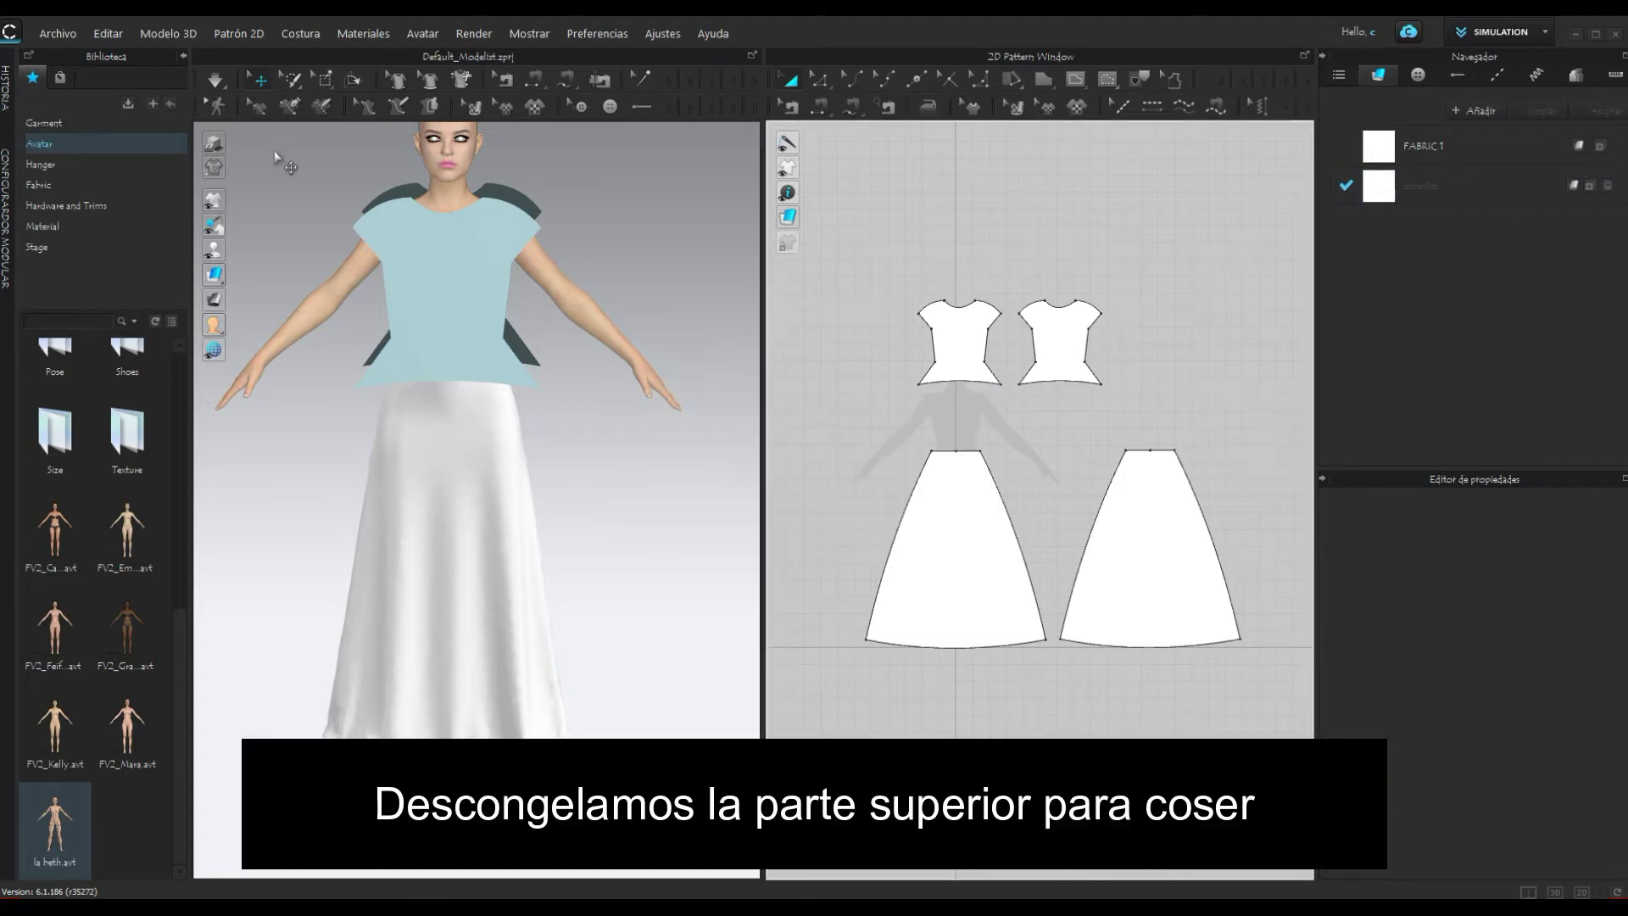
Step: Unfreeze the two top pieces and apply the corpiño fabric to them
{"action": "left_click_drag", "start_coordinate": [1160, 413], "coordinate": [1160, 413]}
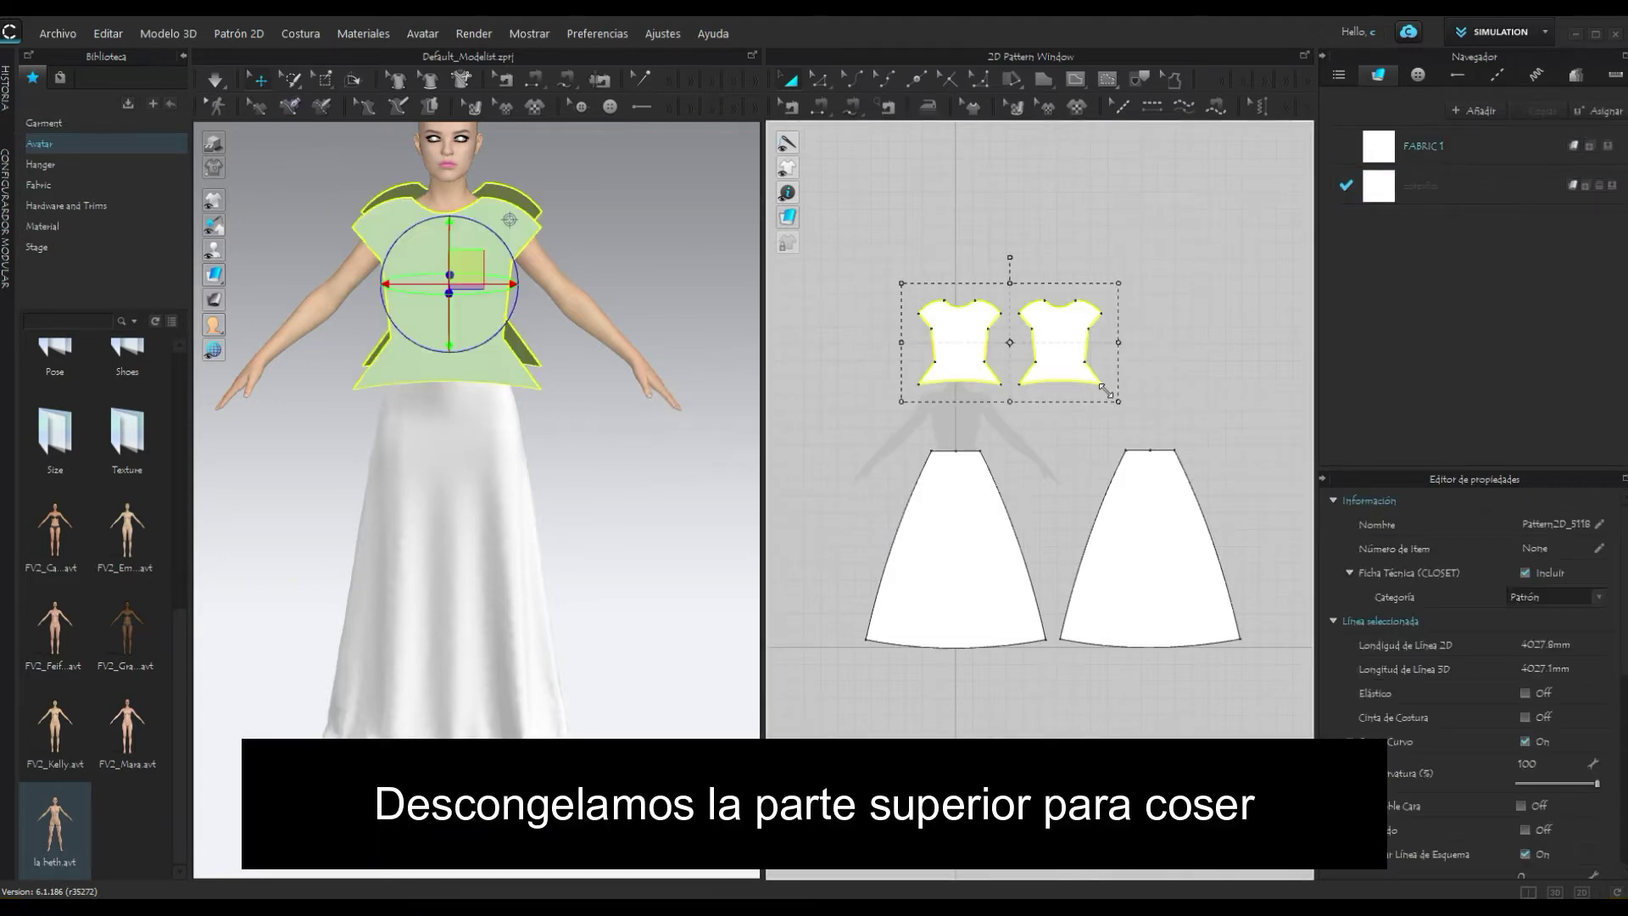
{"action": "right_click", "coordinate": [1067, 349]}
{"action": "left_click", "coordinate": [1121, 517]}
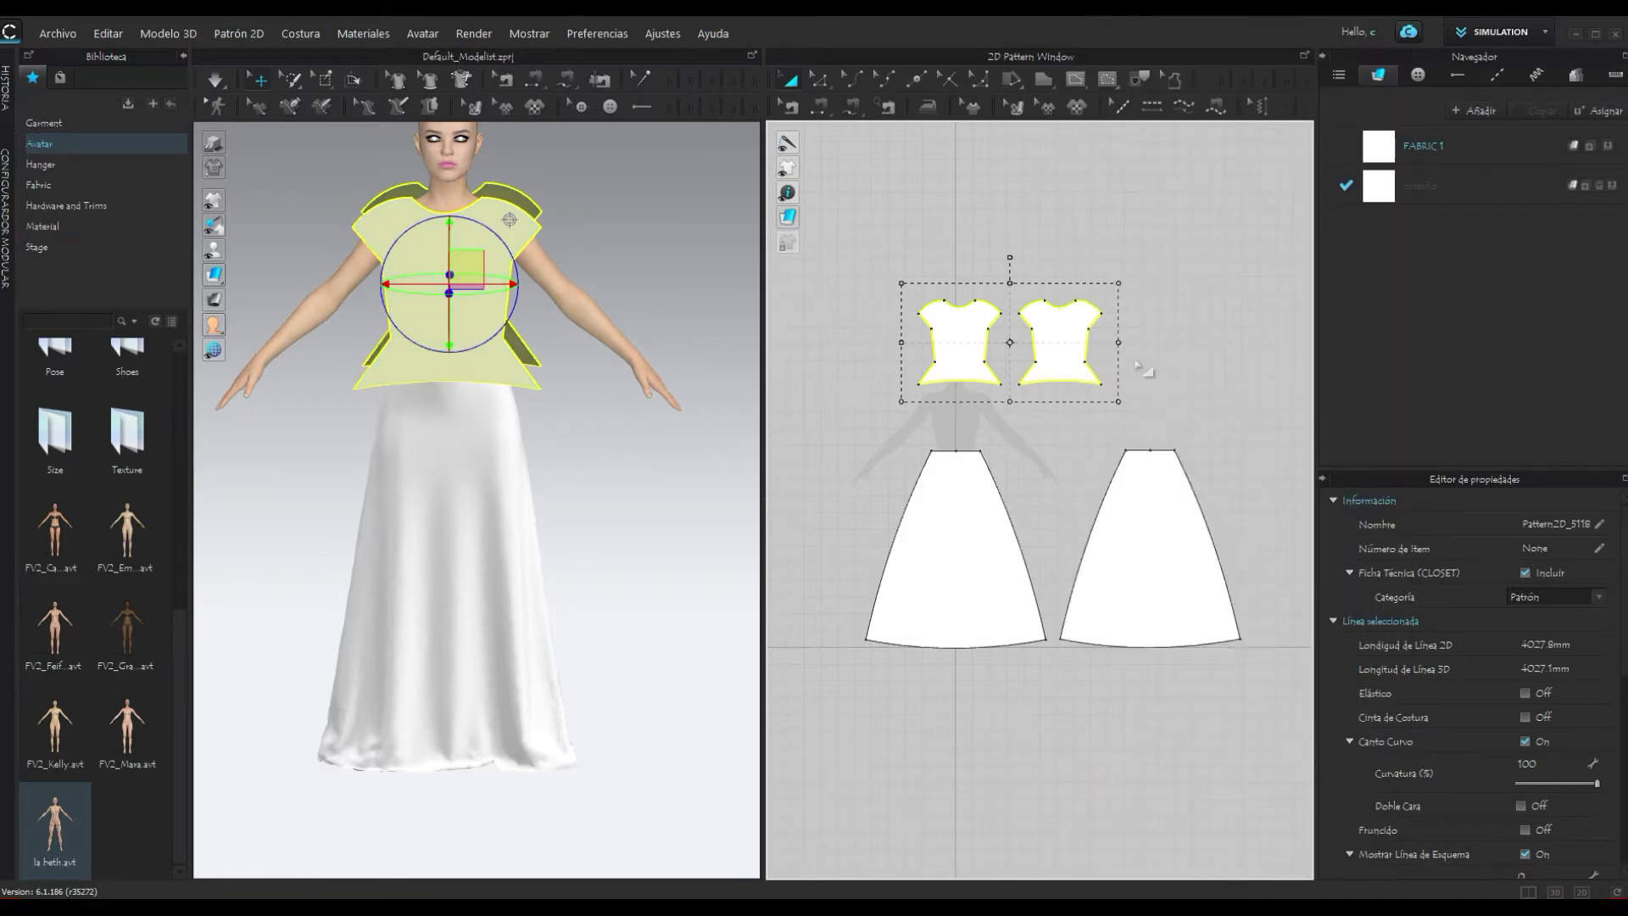
{"action": "left_click", "coordinate": [1203, 326]}
{"action": "mouse_move", "coordinate": [1421, 187]}
{"action": "left_mouse_down"}
{"action": "mouse_move", "coordinate": [1087, 357]}
{"action": "mouse_move", "coordinate": [1049, 346]}
{"action": "left_mouse_up"}
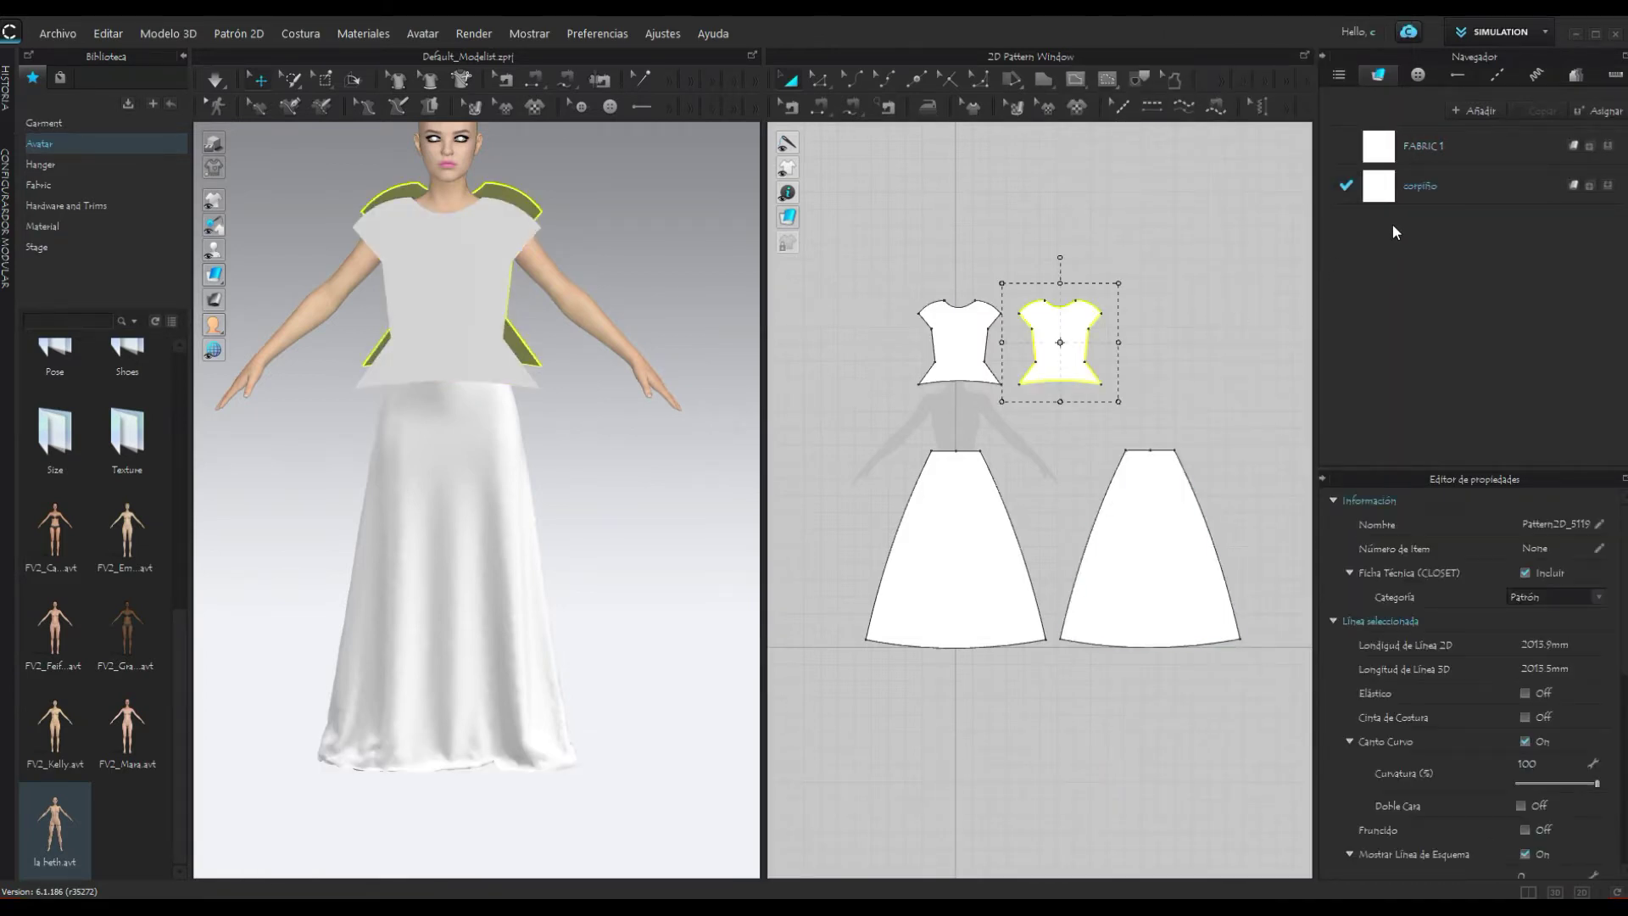
Step: Link a front shoulder edge to the matching back shoulder edge with Segment Sewing
{"action": "left_click", "coordinate": [977, 326]}
{"action": "left_click", "coordinate": [698, 360]}
{"action": "scroll", "coordinate": [585, 245], "scroll_direction": "up", "scroll_amount": 2}
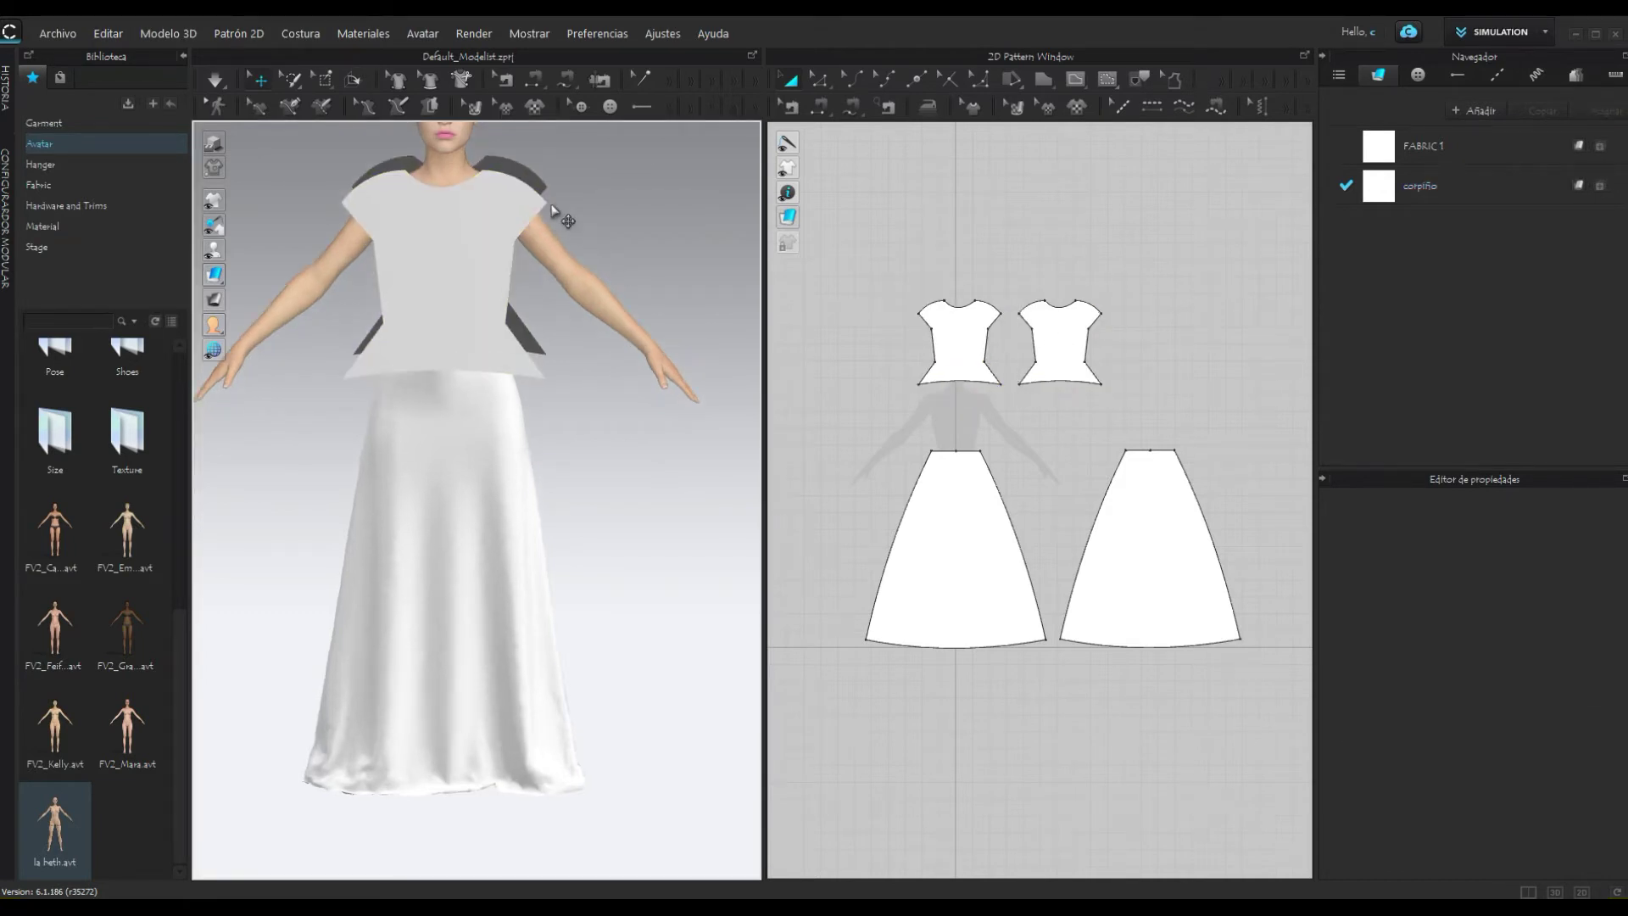
{"action": "scroll", "coordinate": [551, 211], "scroll_direction": "down", "scroll_amount": 3}
{"action": "scroll", "coordinate": [665, 356], "scroll_direction": "up", "scroll_amount": 2}
{"action": "right_click_drag", "start_coordinate": [664, 357], "coordinate": [618, 353]}
{"action": "left_click", "coordinate": [534, 79]}
{"action": "left_click", "coordinate": [534, 354]}
{"action": "left_click", "coordinate": [591, 336]}
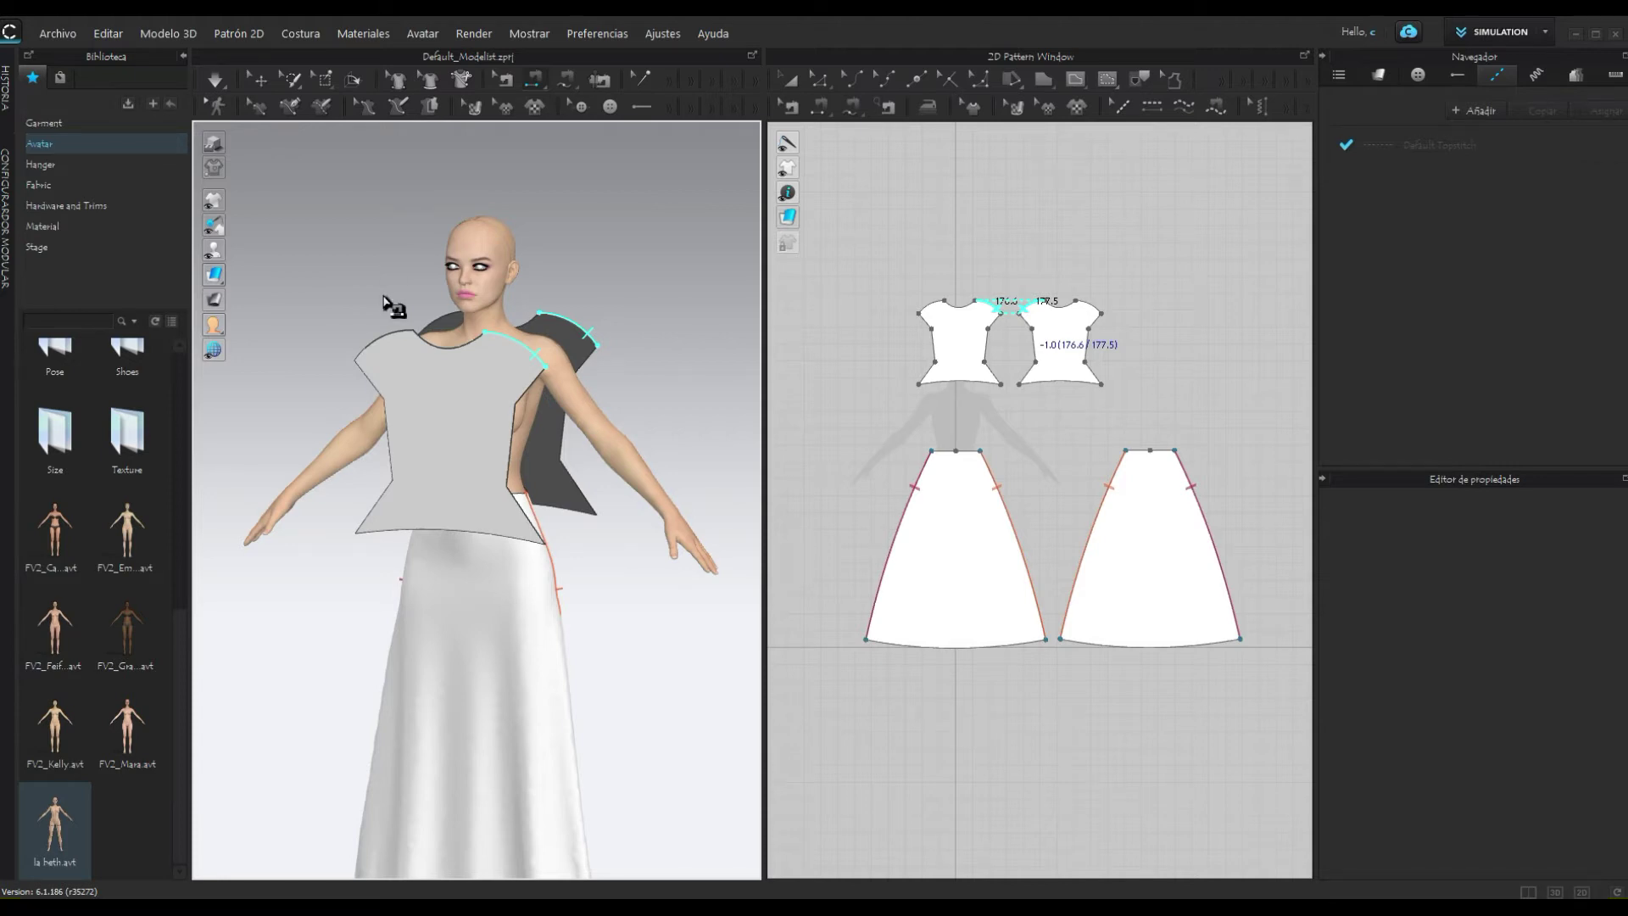
Step: Sew the other shoulder seam between the front and back bodice
{"action": "left_click", "coordinate": [386, 305]}
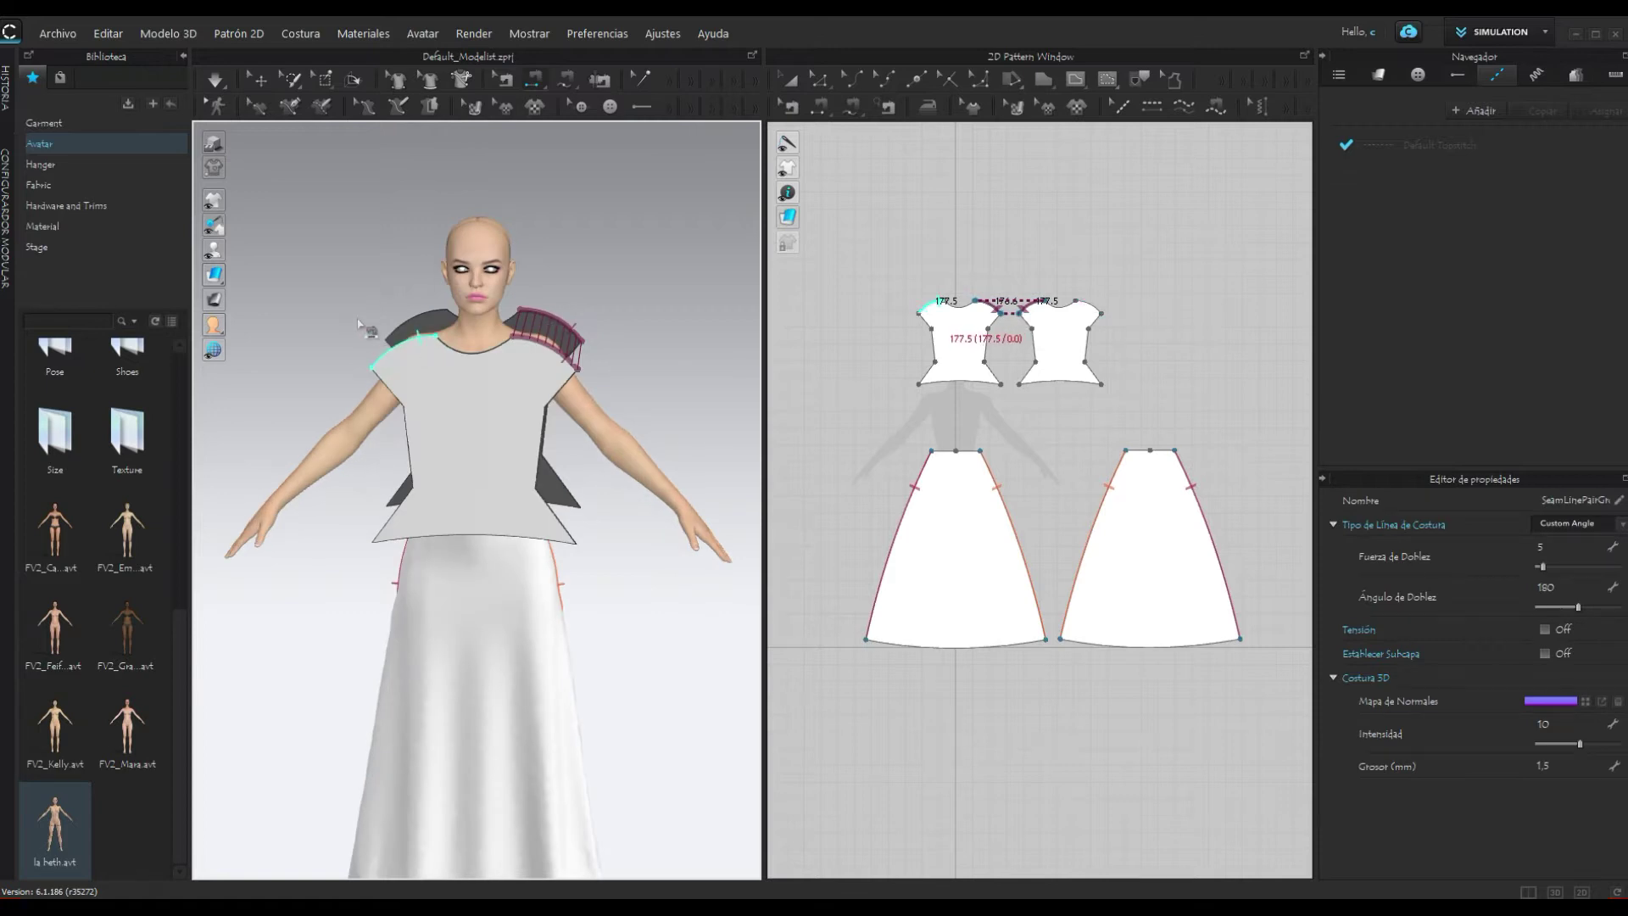
{"action": "right_click_drag", "start_coordinate": [361, 329], "coordinate": [426, 317]}
{"action": "left_click", "coordinate": [388, 327]}
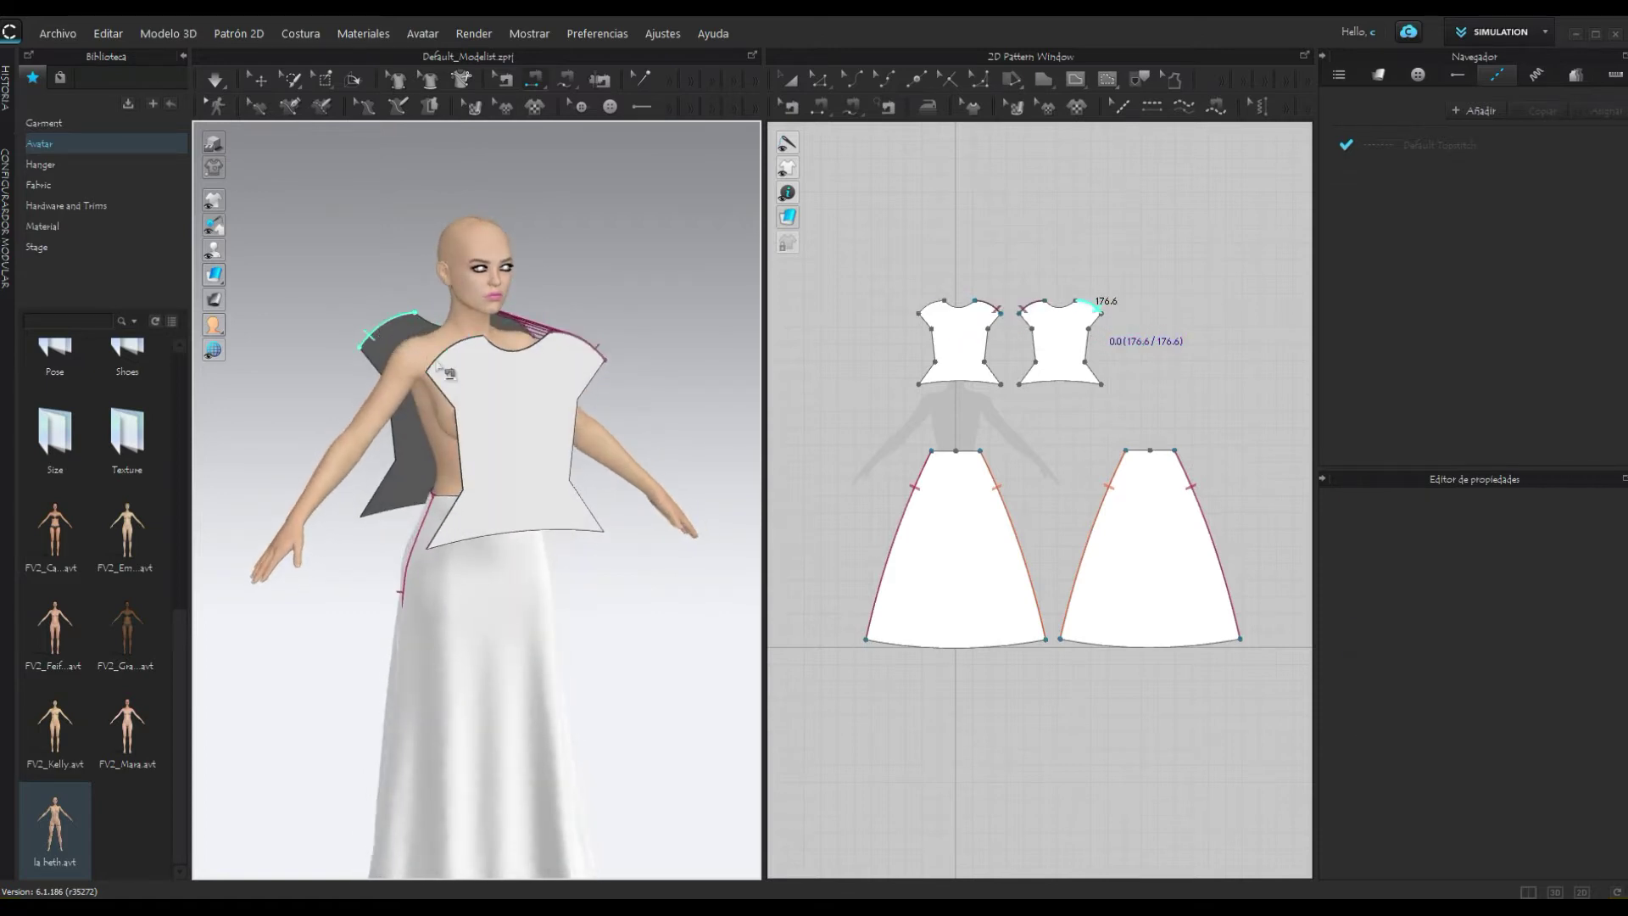
Step: Sew the bodice side edges together on both sides of the avatar
{"action": "right_click_drag", "start_coordinate": [666, 392], "coordinate": [543, 407]}
{"action": "left_click", "coordinate": [520, 379]}
{"action": "left_click", "coordinate": [513, 449]}
{"action": "left_click", "coordinate": [527, 509]}
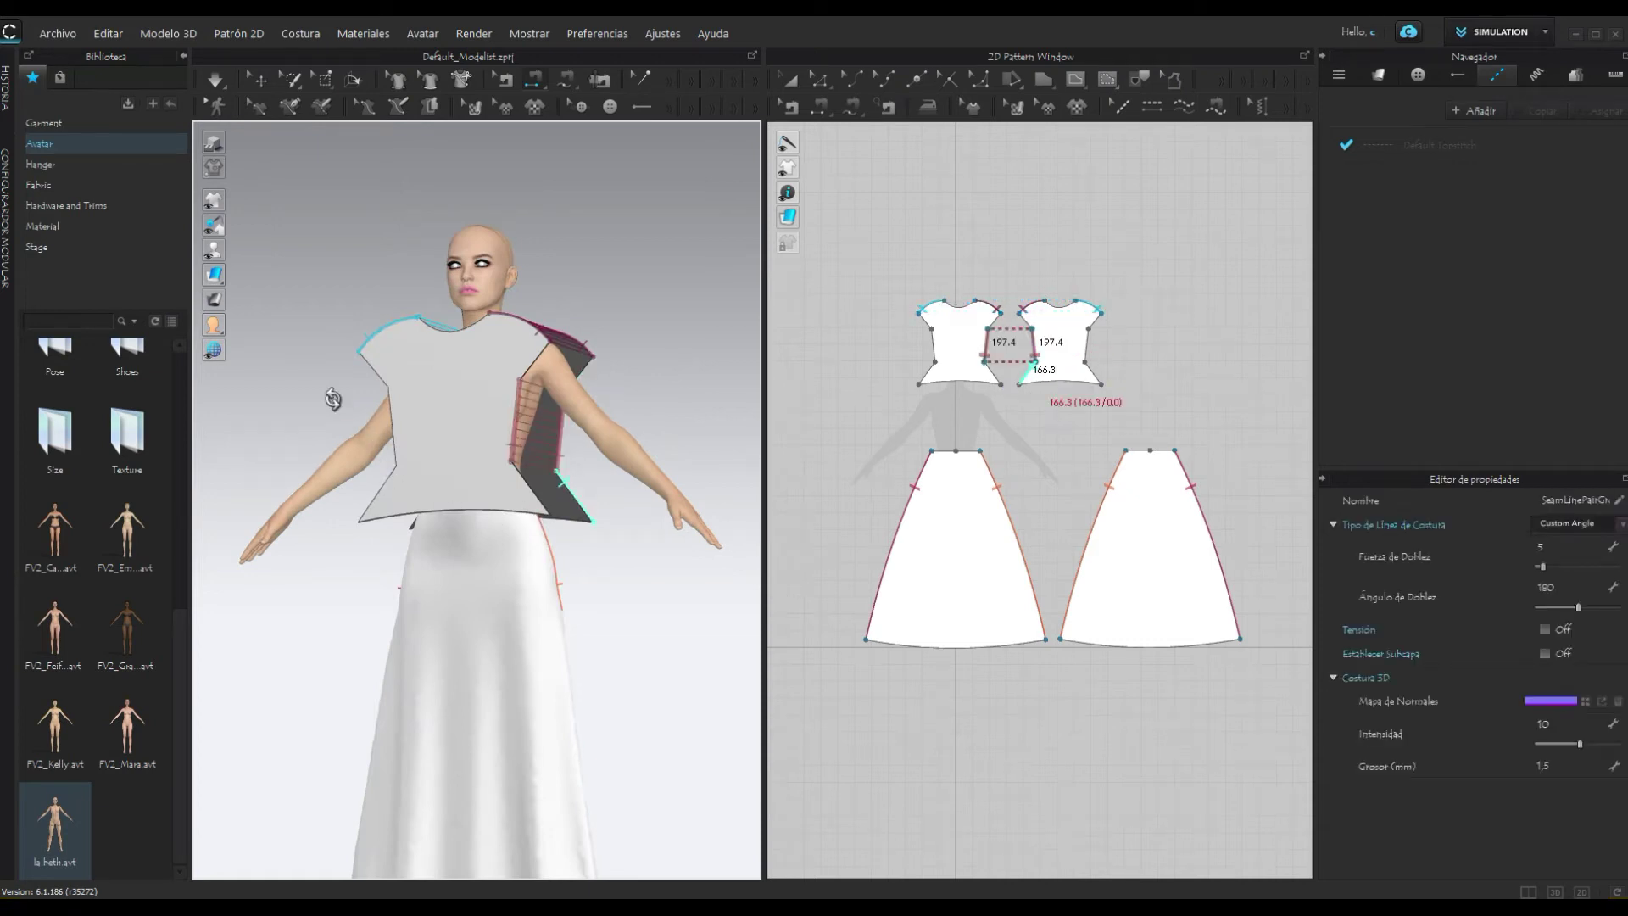
{"action": "right_click_drag", "start_coordinate": [333, 398], "coordinate": [413, 441]}
{"action": "left_click", "coordinate": [401, 449]}
{"action": "left_click", "coordinate": [451, 465]}
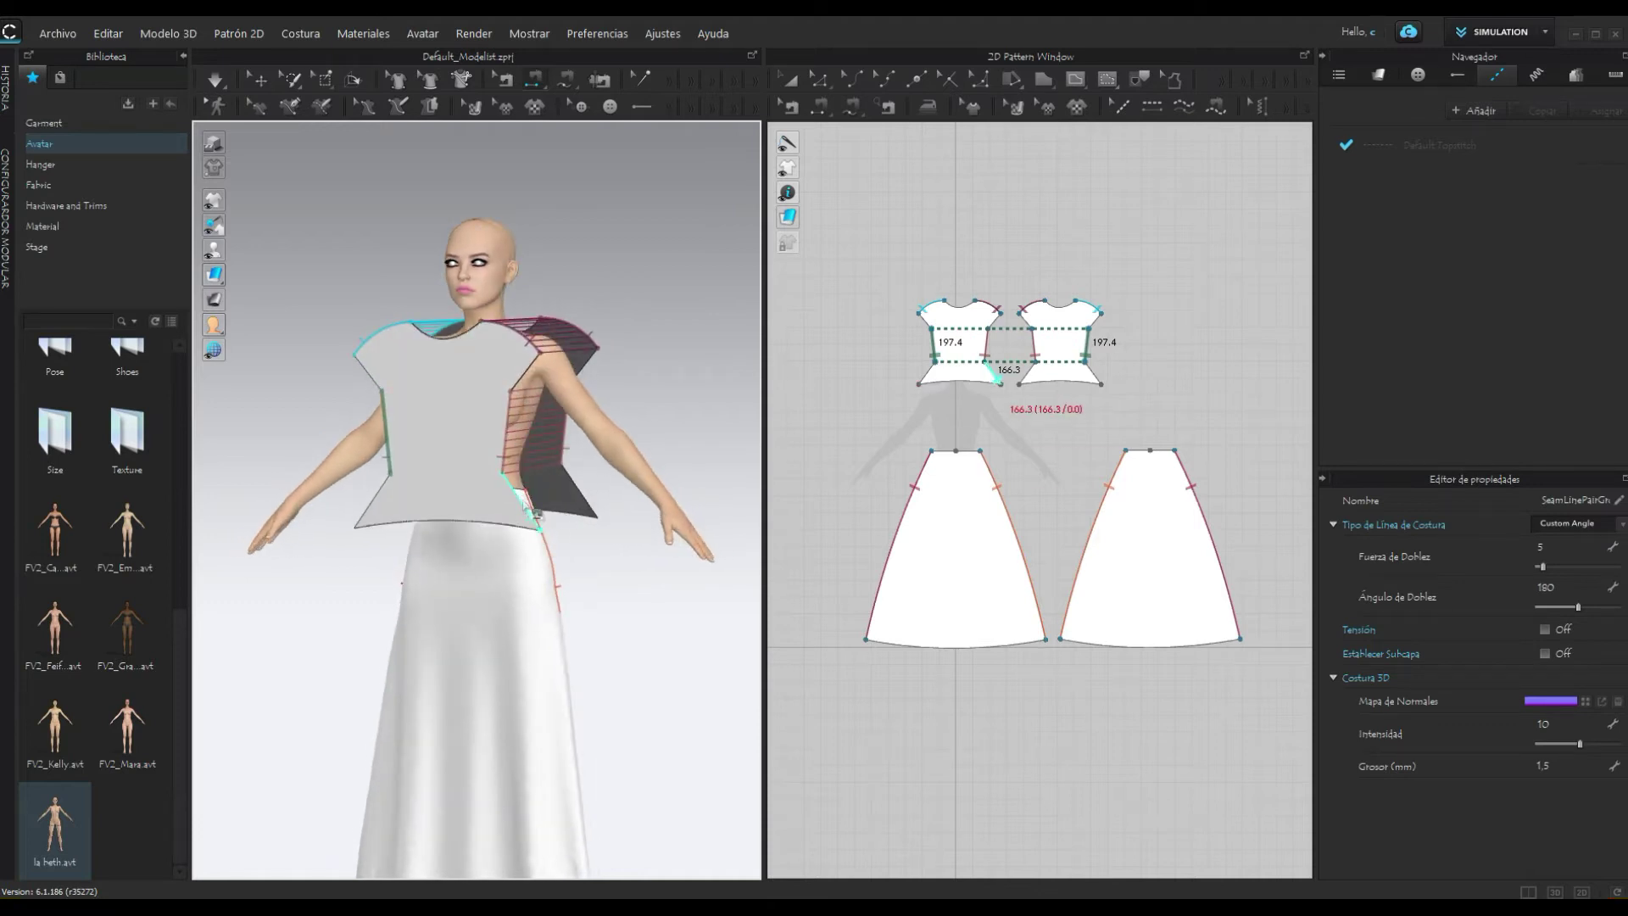
{"action": "left_click", "coordinate": [509, 532]}
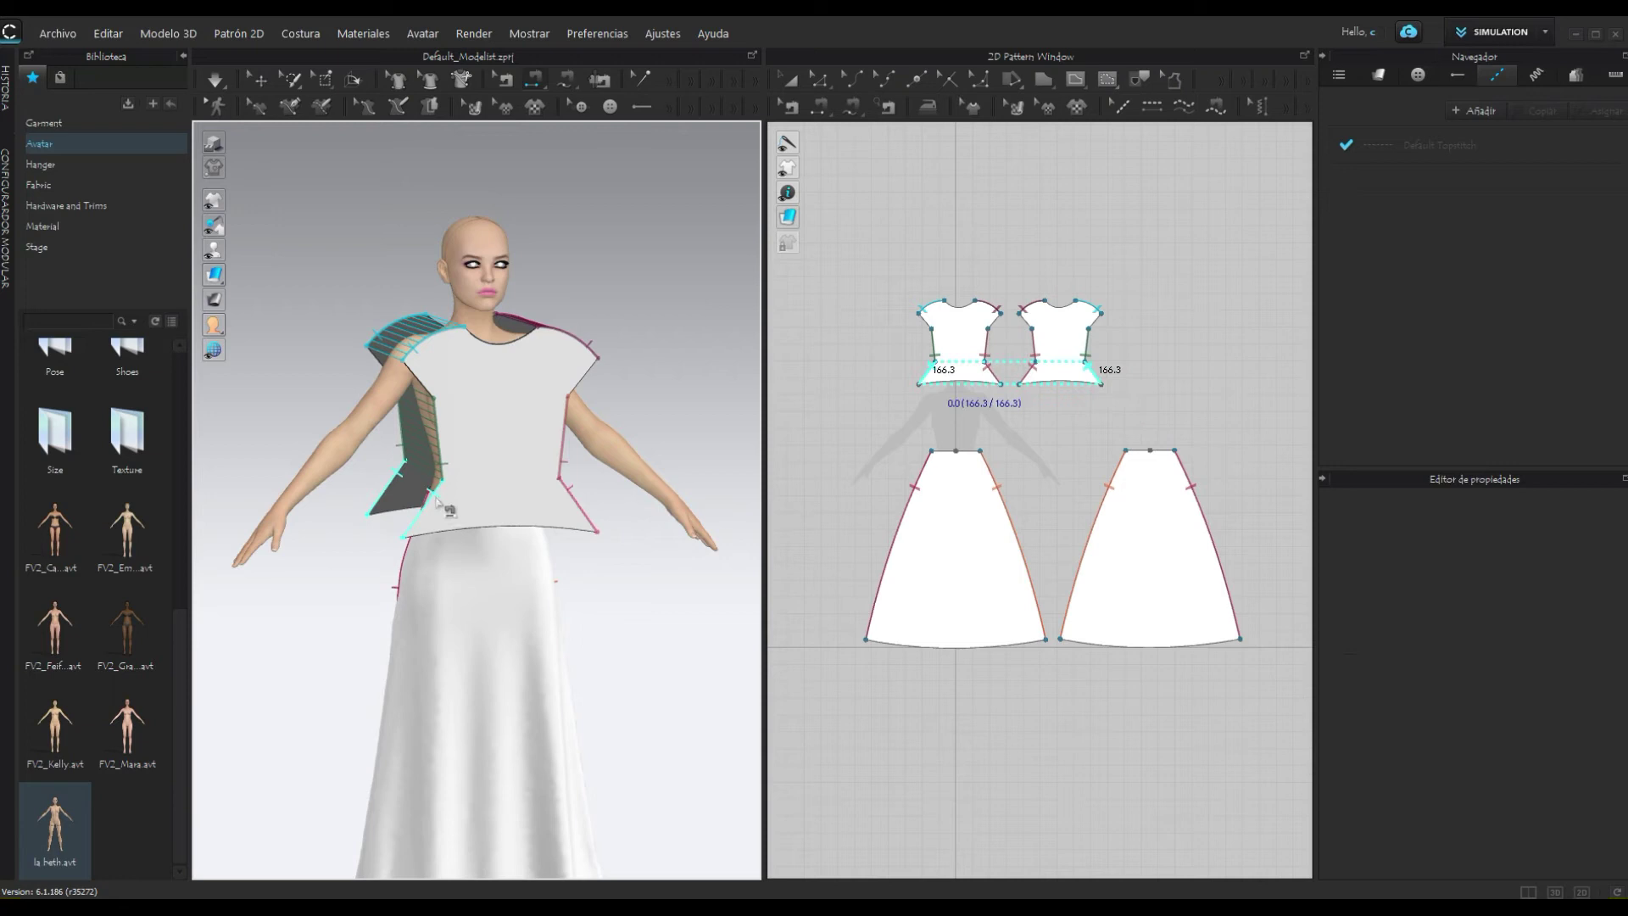
{"action": "left_click", "coordinate": [445, 509]}
Step: Add the last side seam pair and simulate the bodice onto the avatar, viewing the back
{"action": "left_click", "coordinate": [539, 432]}
{"action": "left_click", "coordinate": [216, 80]}
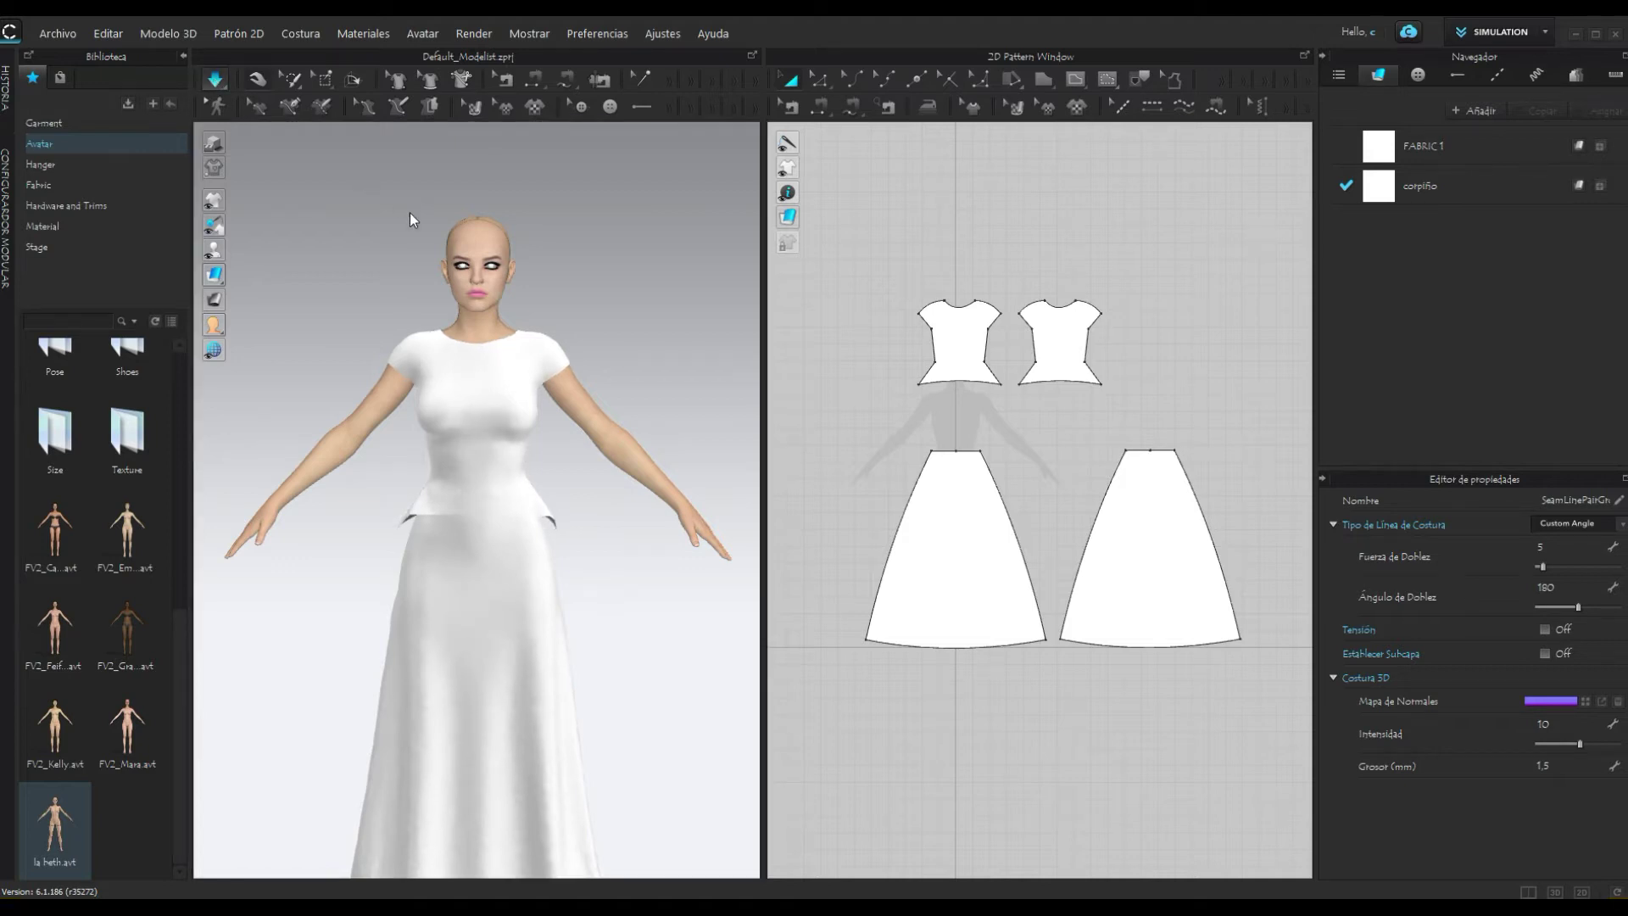
{"action": "mouse_move", "coordinate": [531, 483]}
{"action": "right_mouse_down"}
{"action": "mouse_move", "coordinate": [424, 376]}
{"action": "mouse_move", "coordinate": [276, 353]}
{"action": "right_mouse_up"}
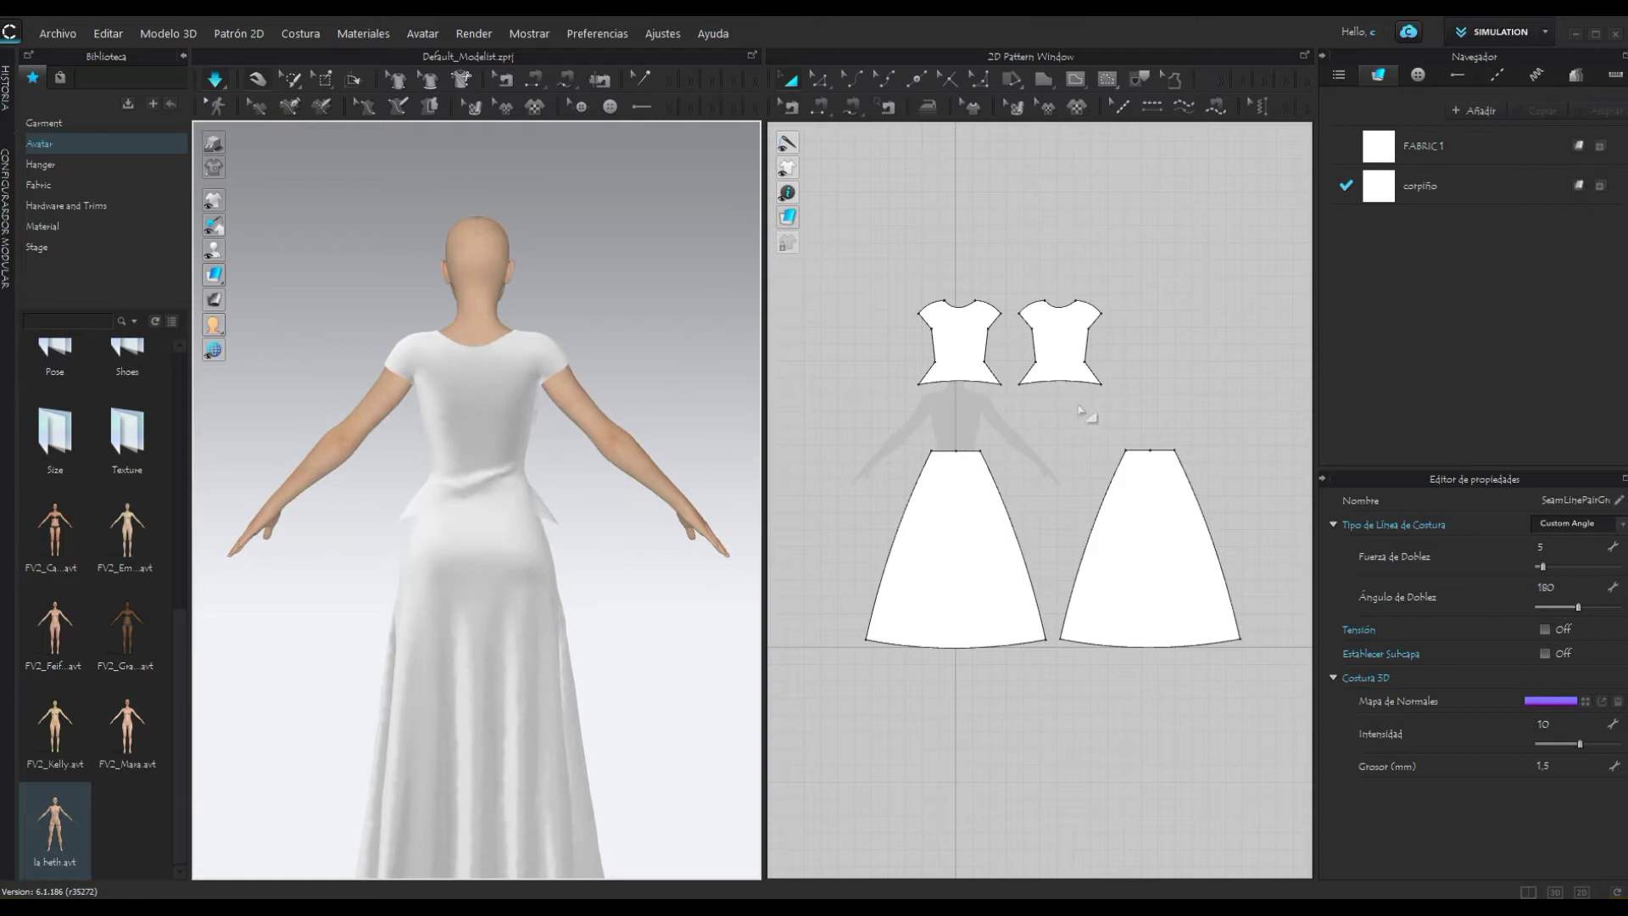
Step: Curve the back bodice's bottom edge down to 589.9 mm and re-simulate the drape
{"action": "scroll", "coordinate": [1070, 406], "scroll_direction": "up", "scroll_amount": 2}
{"action": "scroll", "coordinate": [1059, 405], "scroll_direction": "up", "scroll_amount": 2}
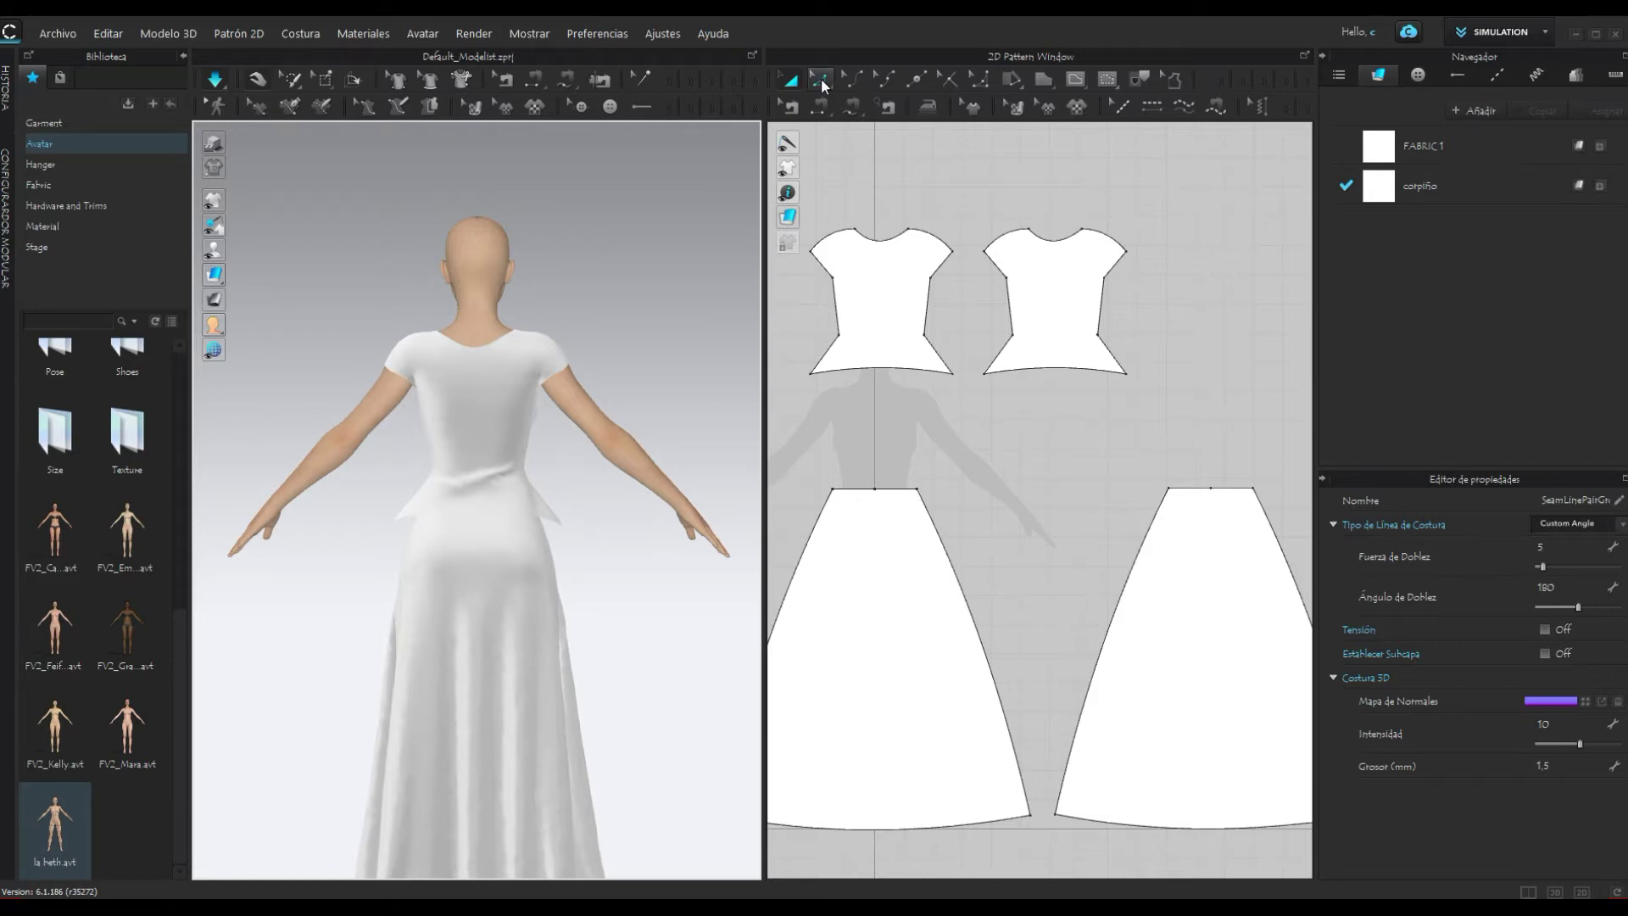
{"action": "left_click", "coordinate": [801, 83]}
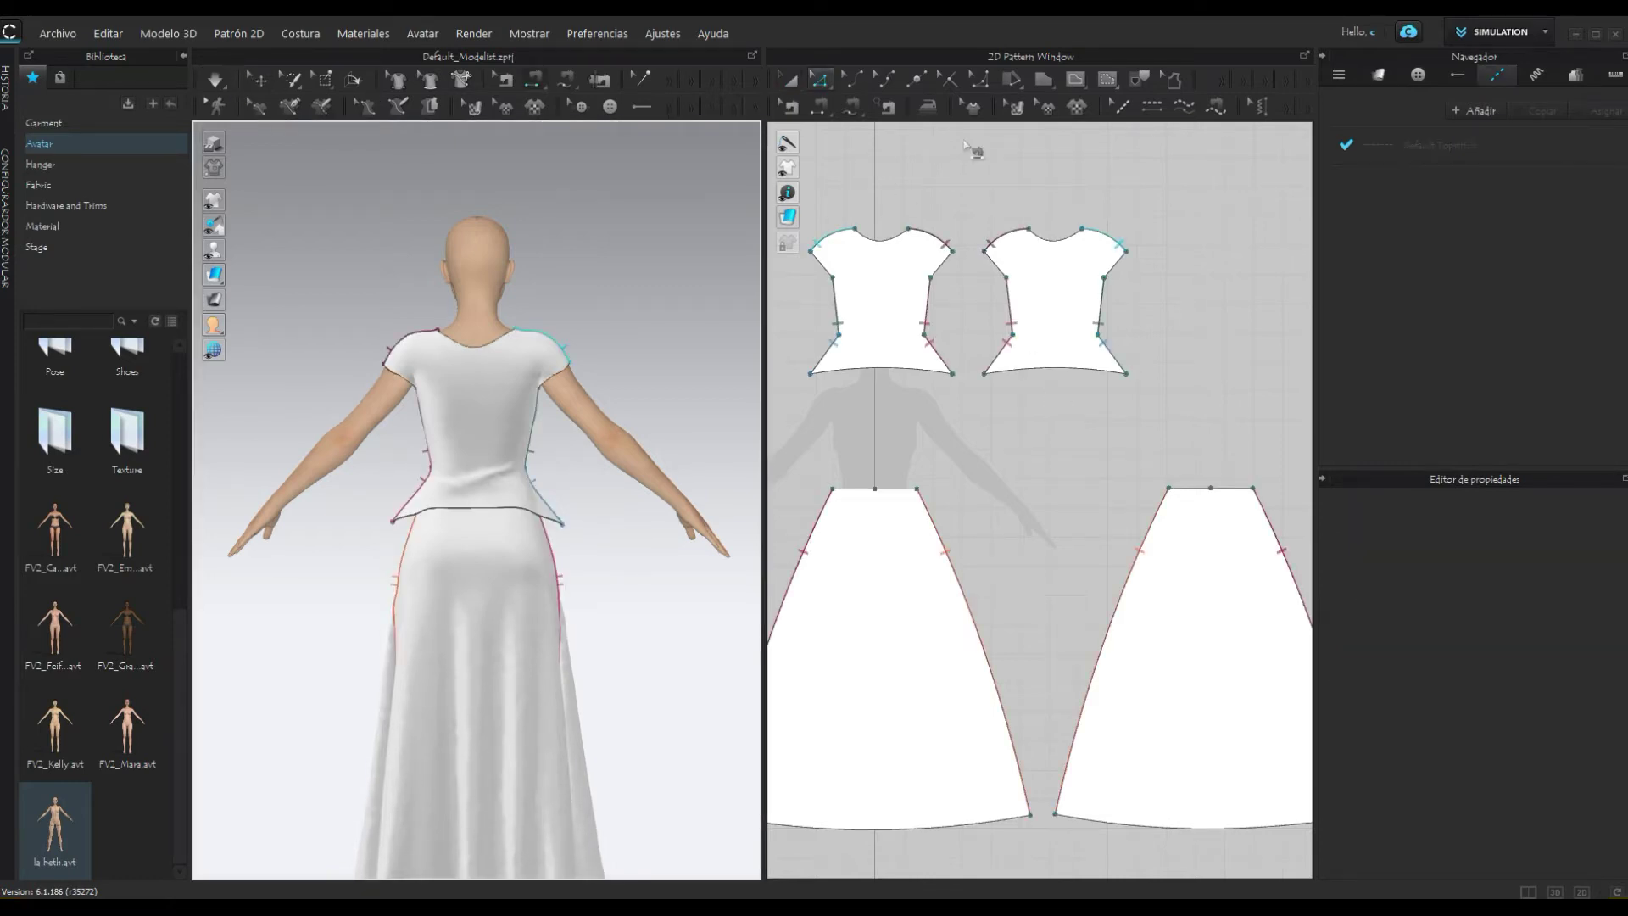
{"action": "key", "text": "a"}
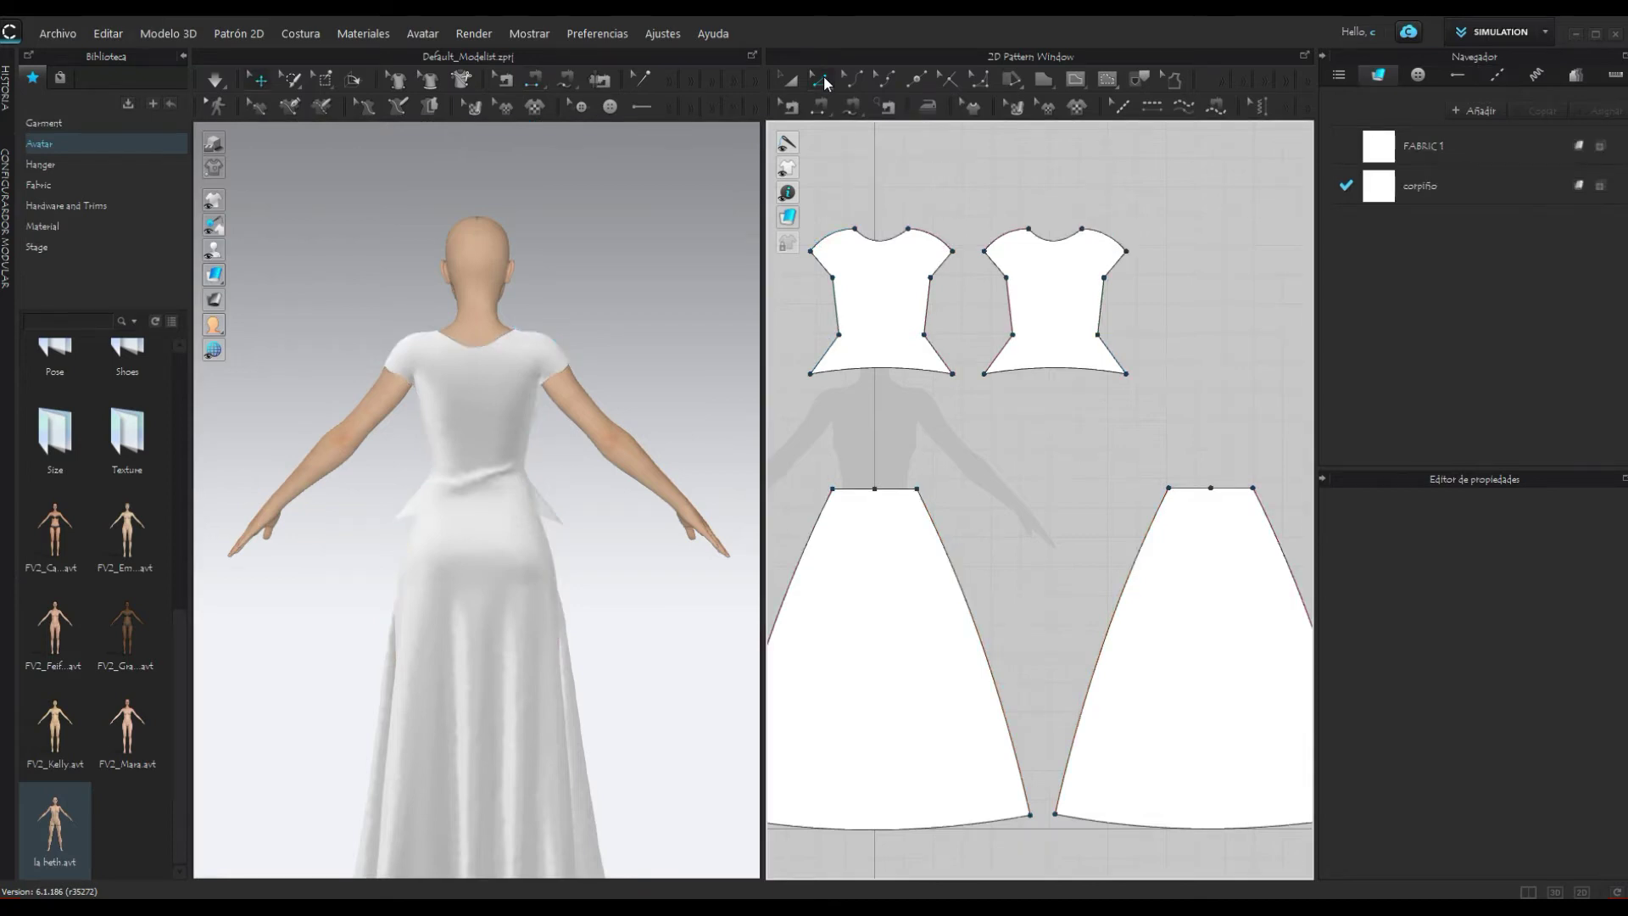
{"action": "key", "text": "n"}
{"action": "left_click_drag", "start_coordinate": [1055, 373], "coordinate": [1058, 441]}
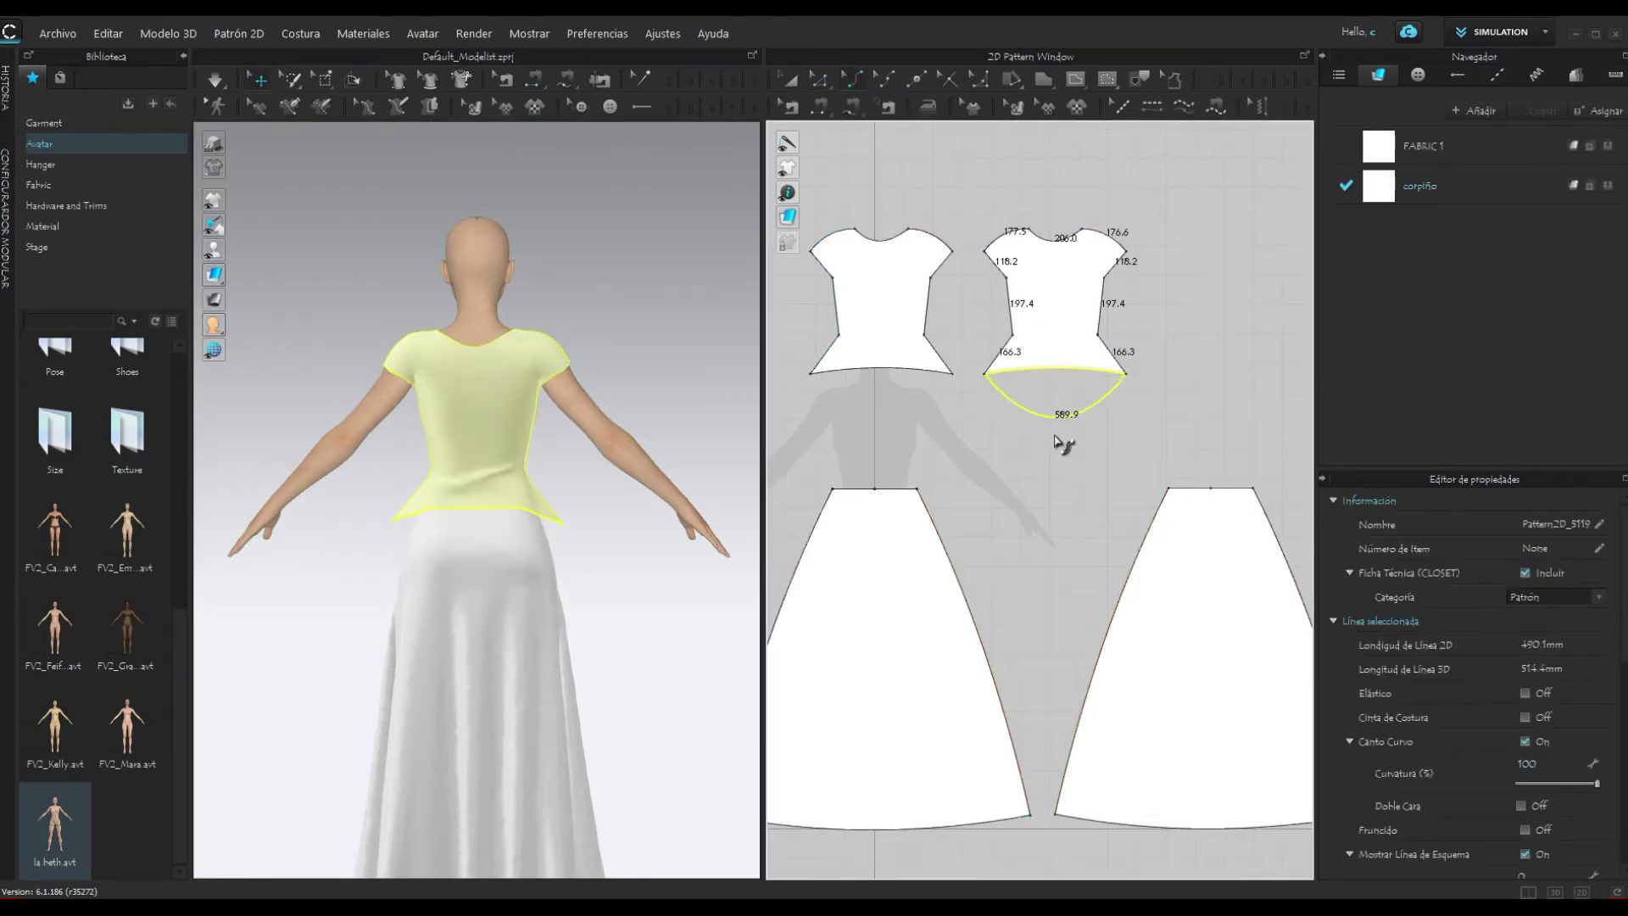
{"action": "left_click", "coordinate": [217, 77]}
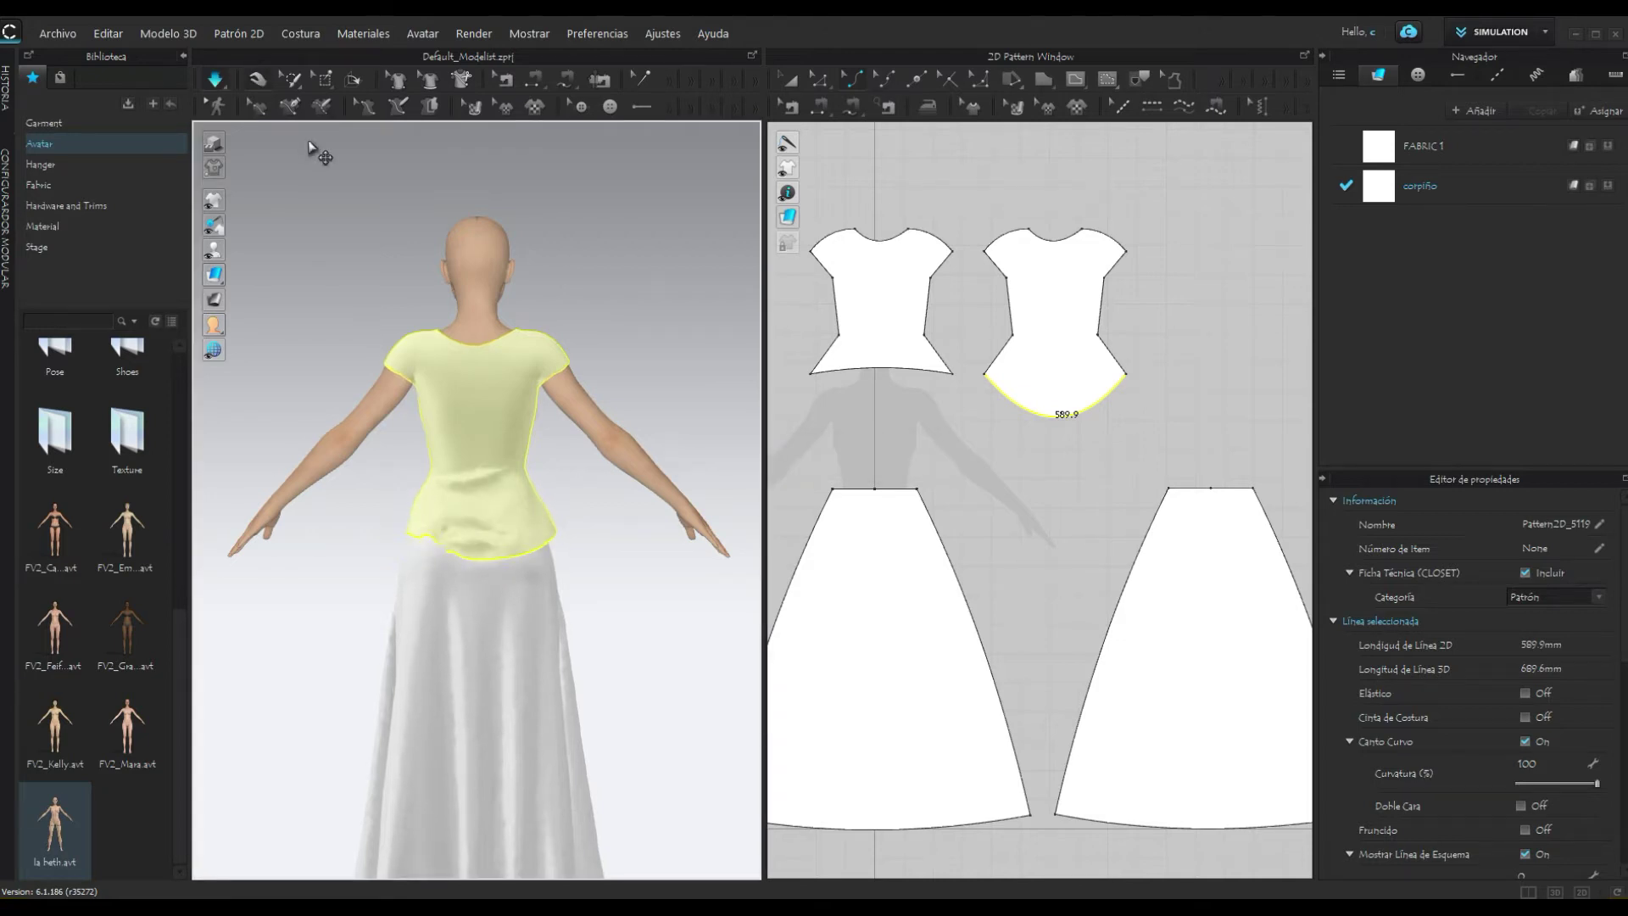
{"action": "left_click", "coordinate": [216, 81]}
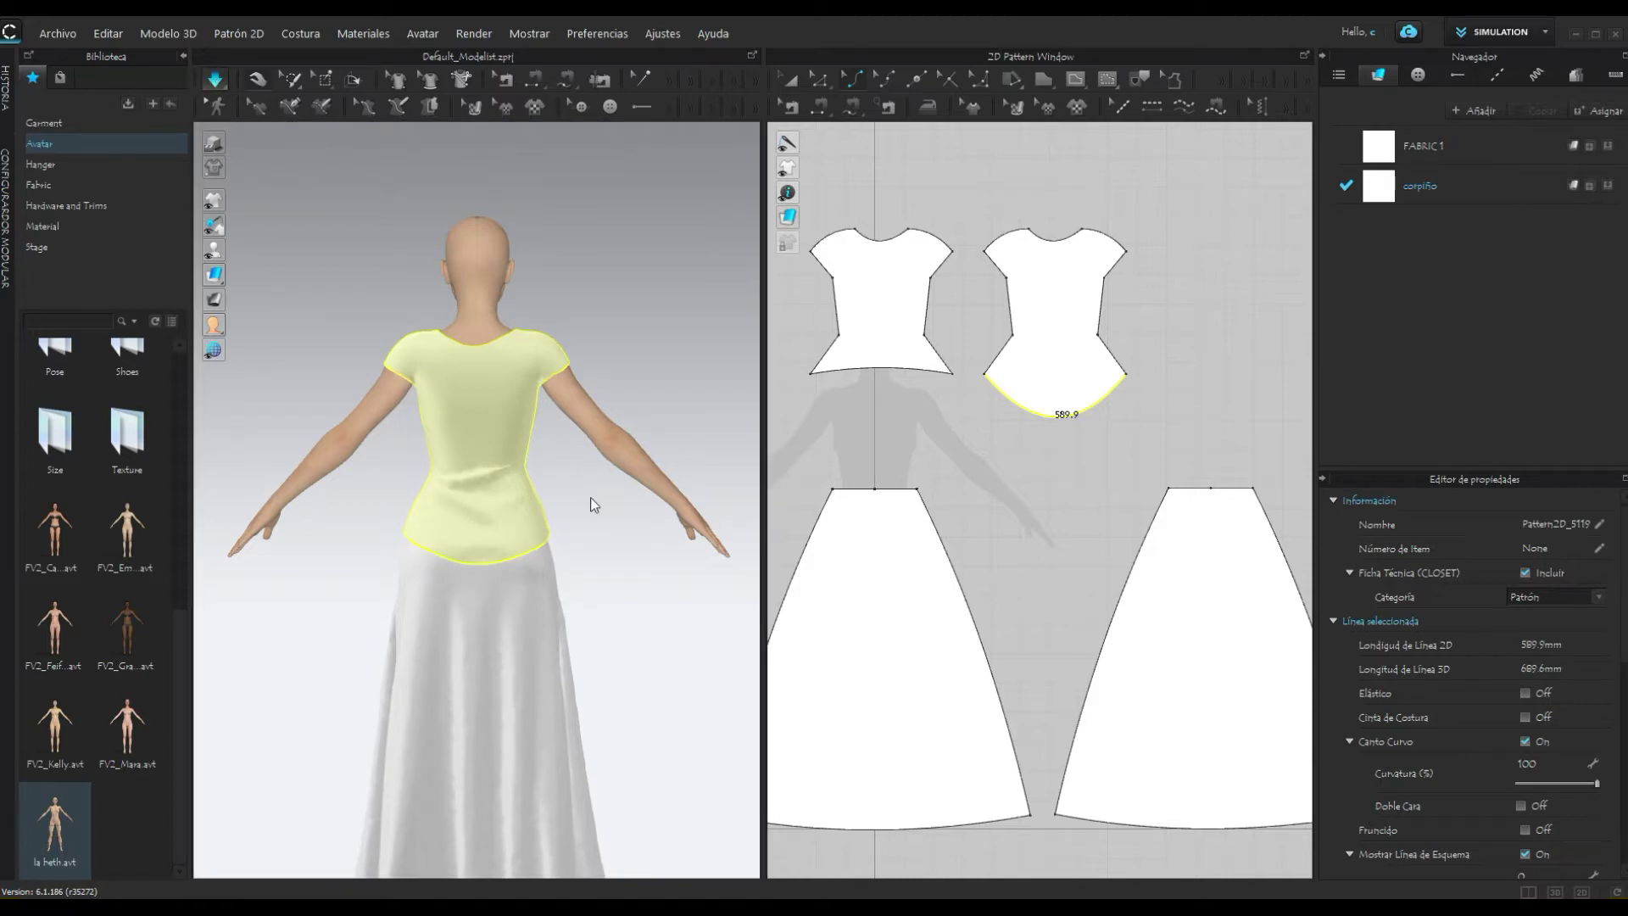
{"action": "right_click", "coordinate": [629, 526]}
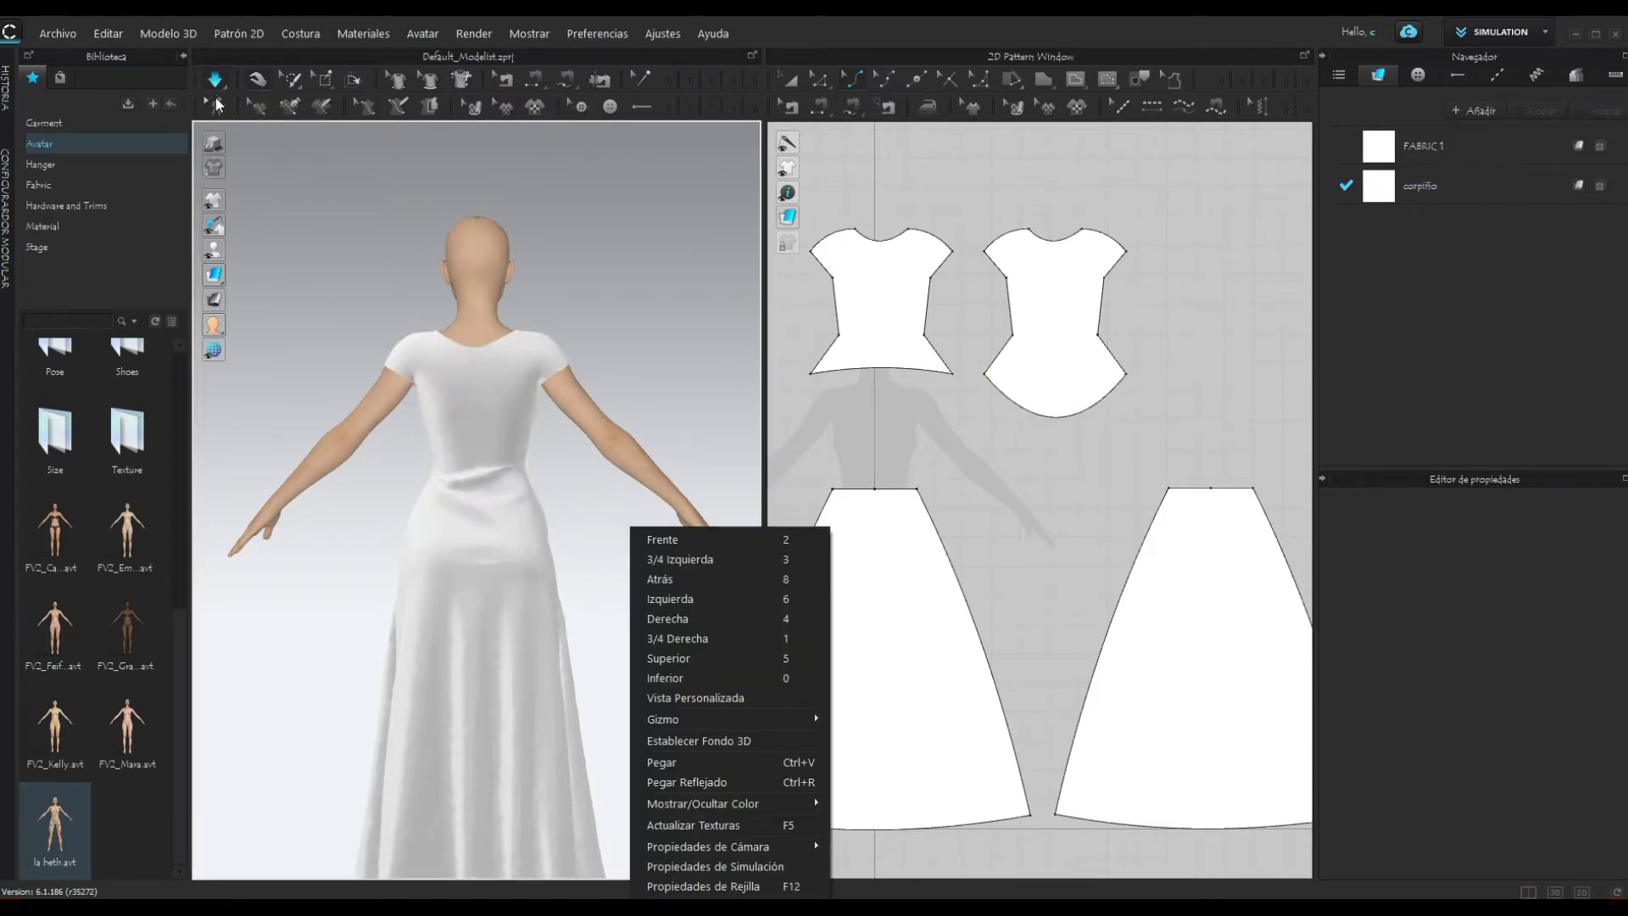
{"action": "left_click", "coordinate": [220, 83]}
{"action": "mouse_move", "coordinate": [610, 299]}
{"action": "right_mouse_down"}
{"action": "mouse_move", "coordinate": [604, 324]}
{"action": "mouse_move", "coordinate": [356, 297]}
{"action": "mouse_move", "coordinate": [272, 317]}
{"action": "right_mouse_up"}
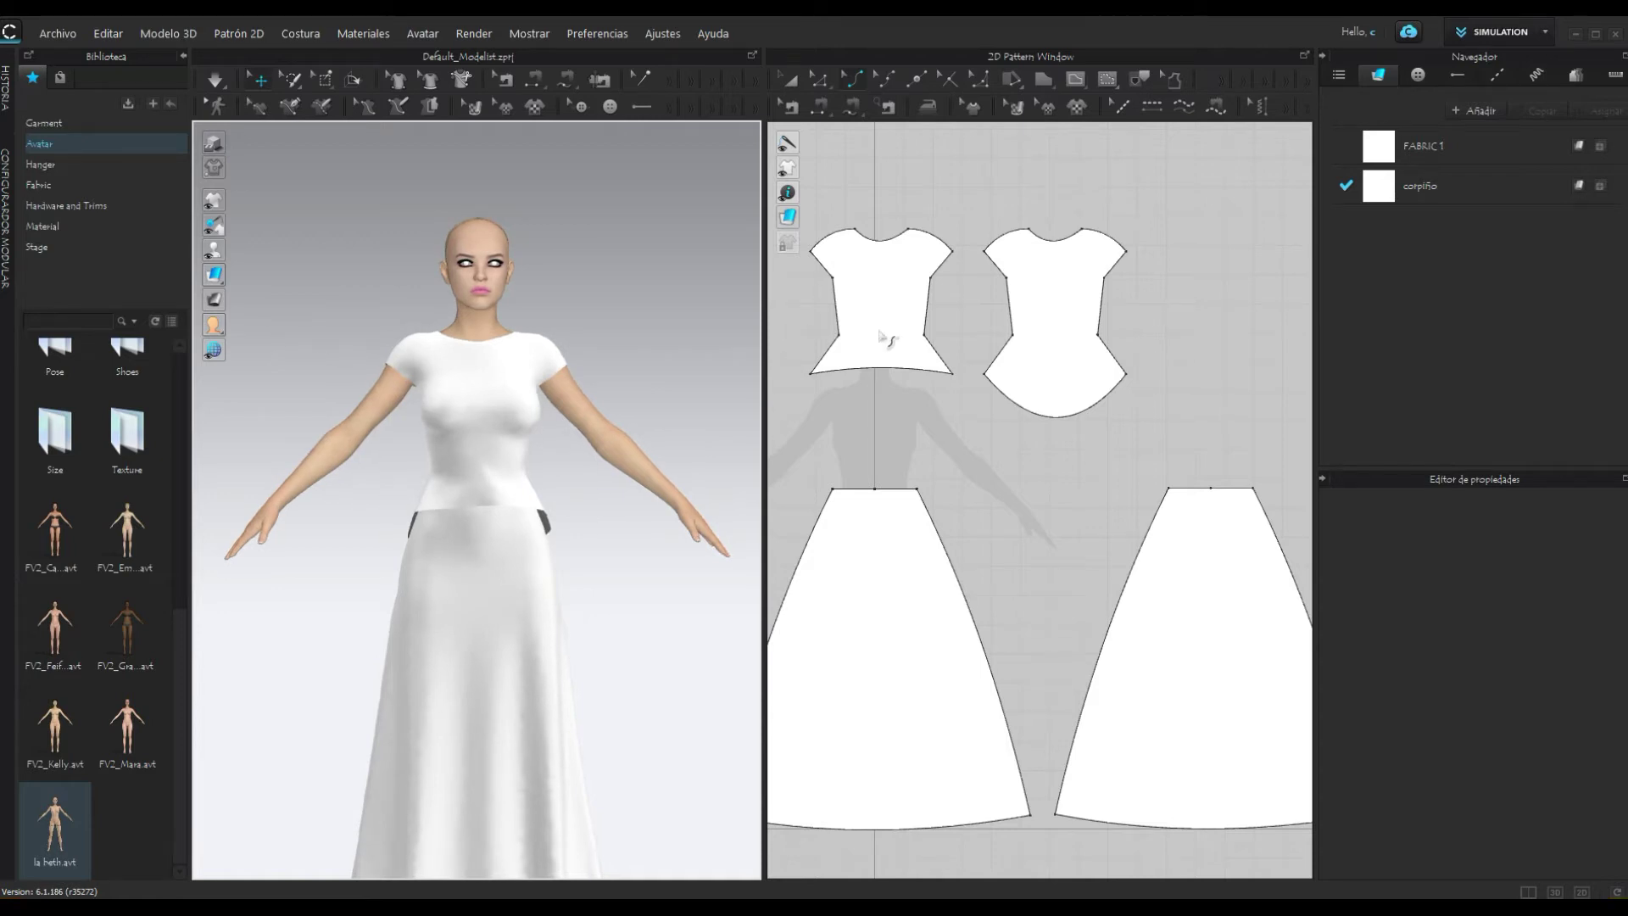
{"action": "scroll", "coordinate": [901, 440], "scroll_direction": "down", "scroll_amount": 1}
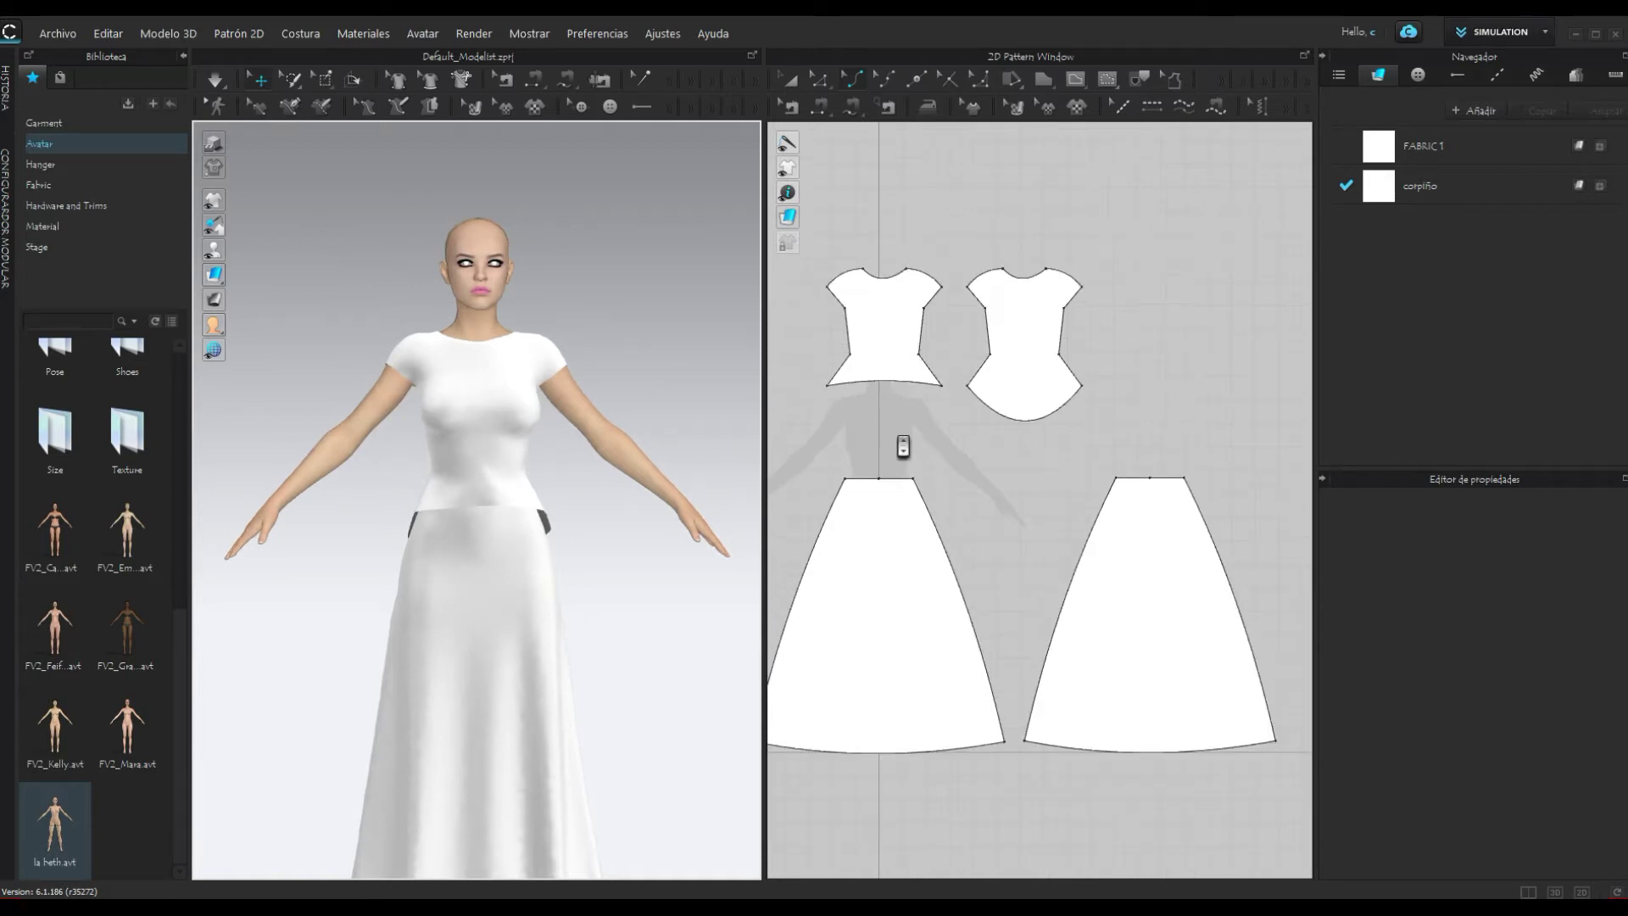
{"action": "right_click", "coordinate": [674, 455]}
{"action": "mouse_move", "coordinate": [663, 431]}
{"action": "right_mouse_down"}
{"action": "mouse_move", "coordinate": [551, 551]}
{"action": "mouse_move", "coordinate": [244, 545]}
{"action": "mouse_move", "coordinate": [610, 537]}
{"action": "right_mouse_up"}
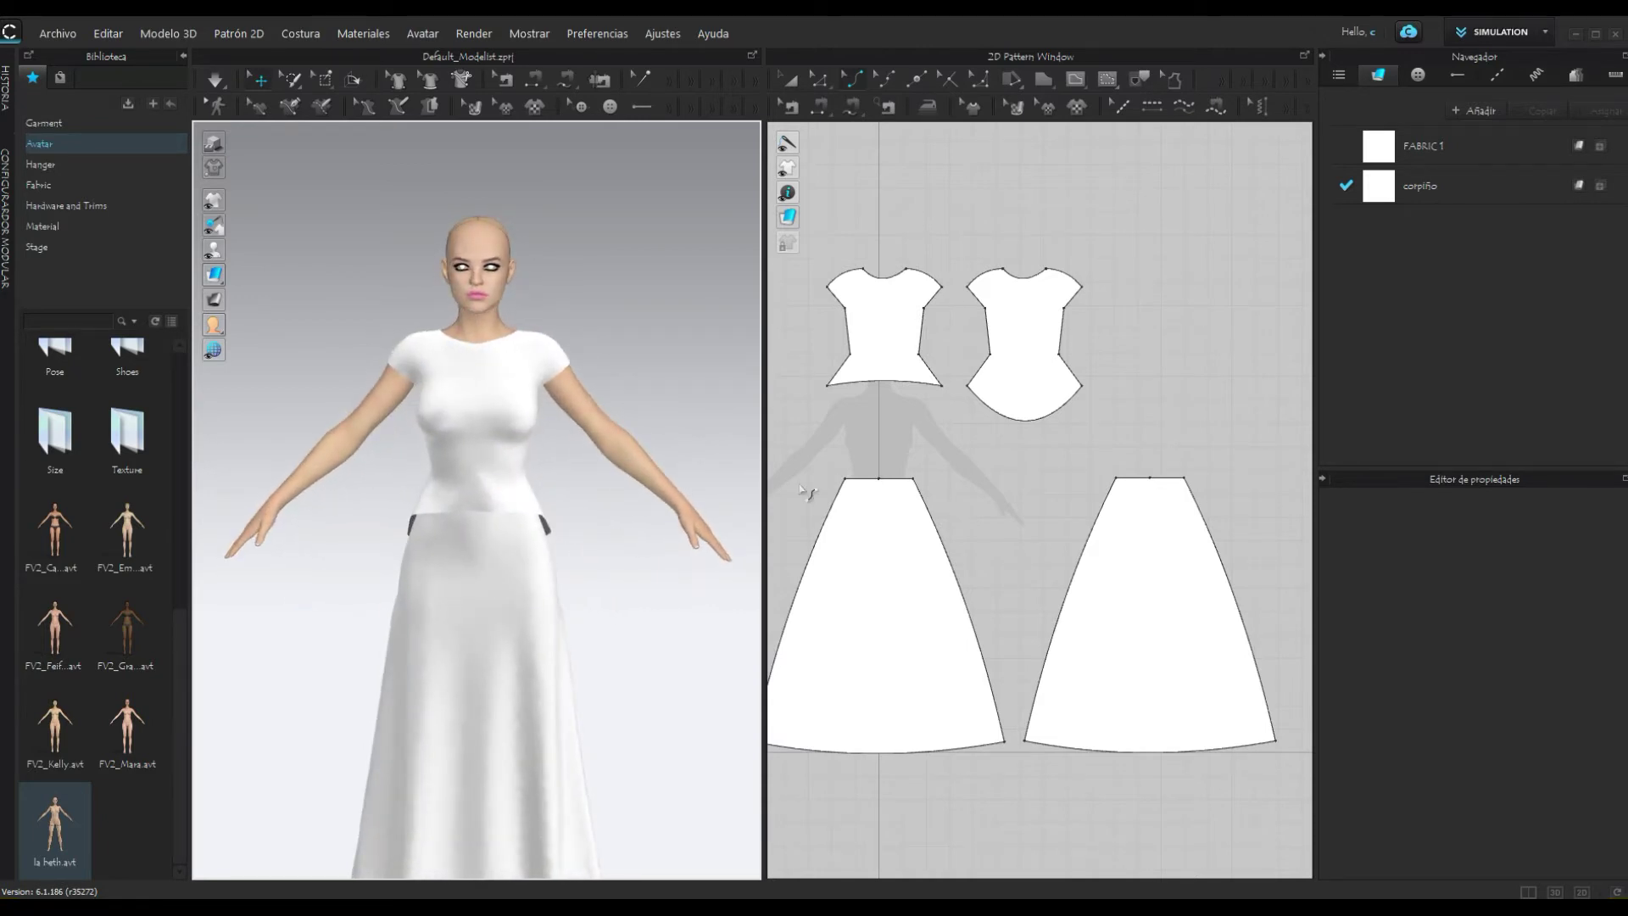
{"action": "scroll", "coordinate": [901, 244], "scroll_direction": "up", "scroll_amount": 1}
{"action": "right_click_drag", "start_coordinate": [901, 238], "coordinate": [932, 237]}
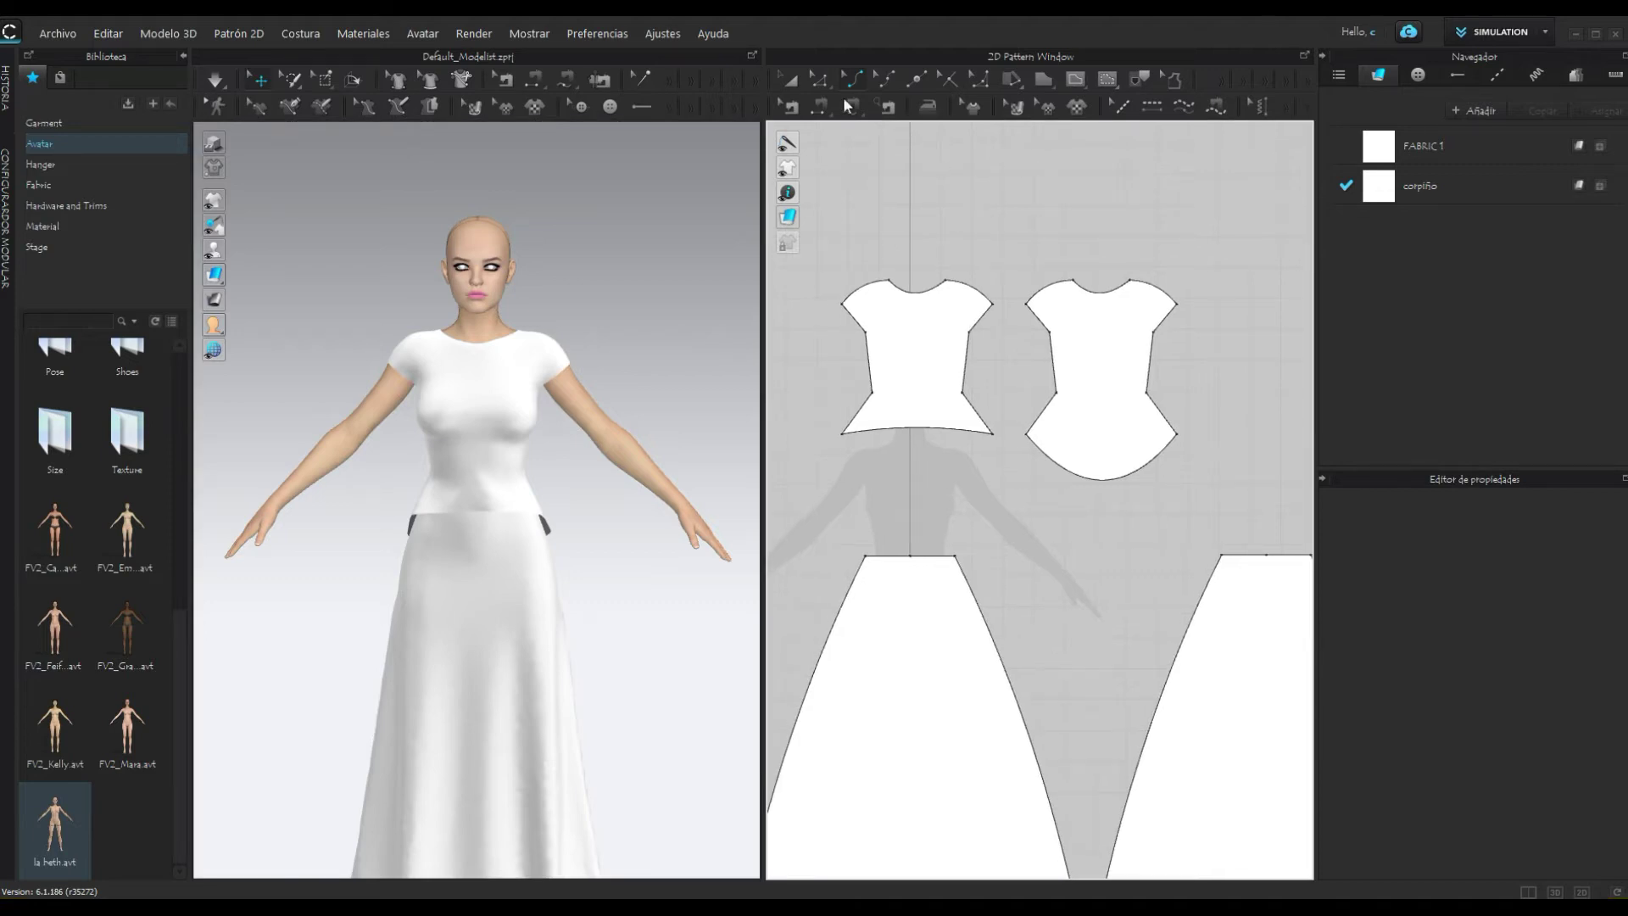
{"action": "left_click", "coordinate": [1080, 78]}
{"action": "scroll", "coordinate": [938, 297], "scroll_direction": "up", "scroll_amount": 1}
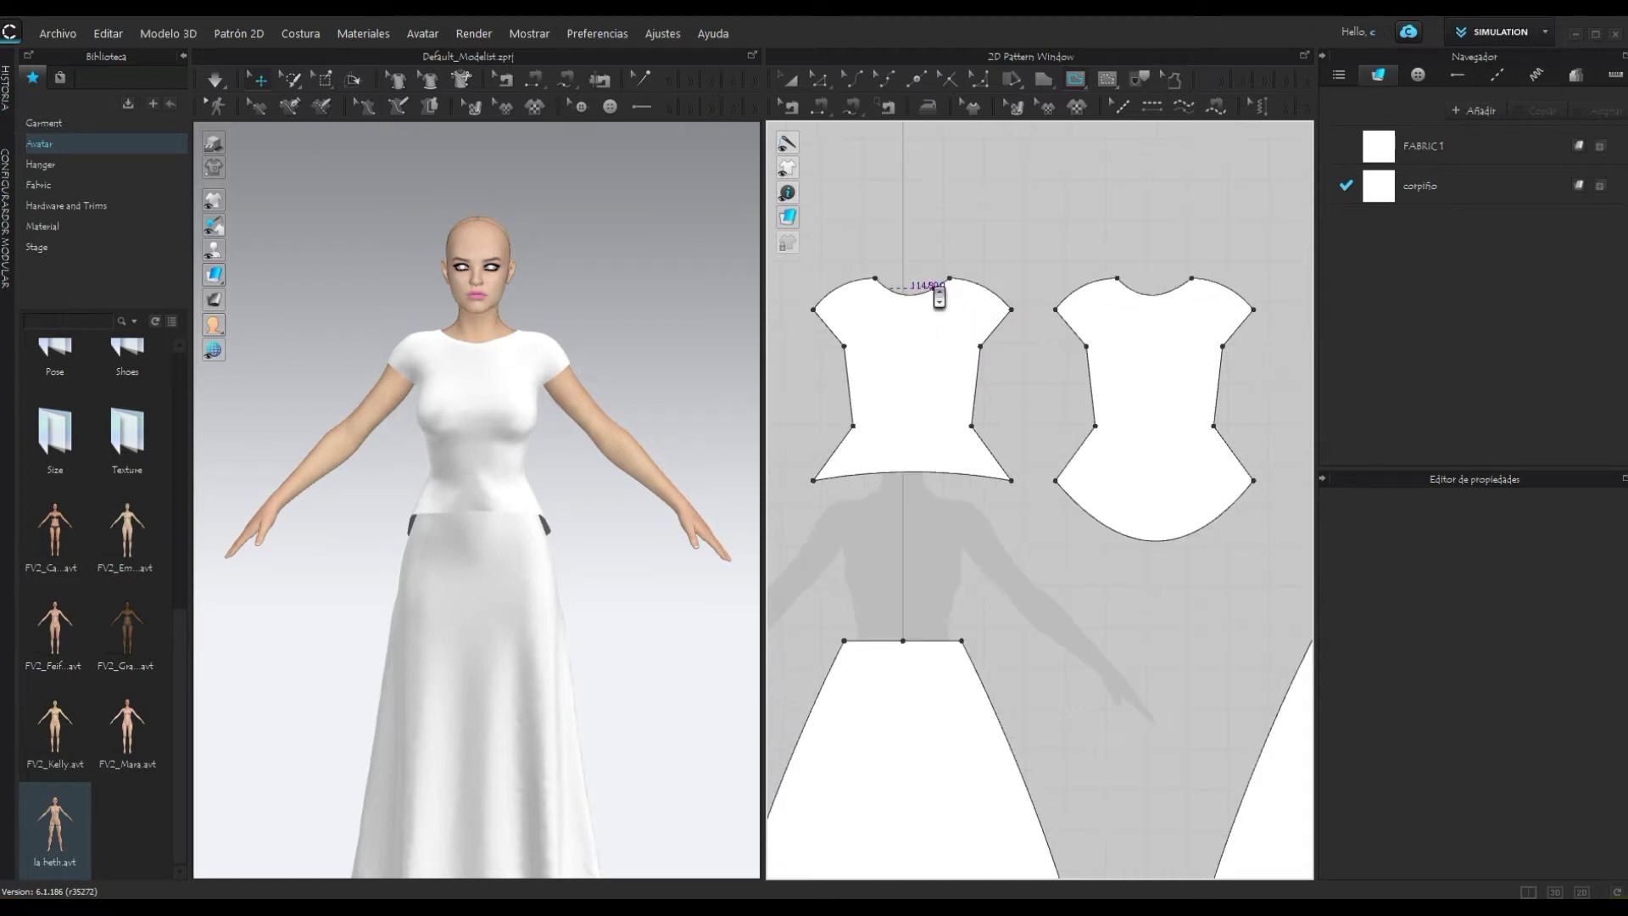
{"action": "scroll", "coordinate": [939, 297], "scroll_direction": "up", "scroll_amount": 1}
{"action": "scroll", "coordinate": [939, 297], "scroll_direction": "down", "scroll_amount": 1}
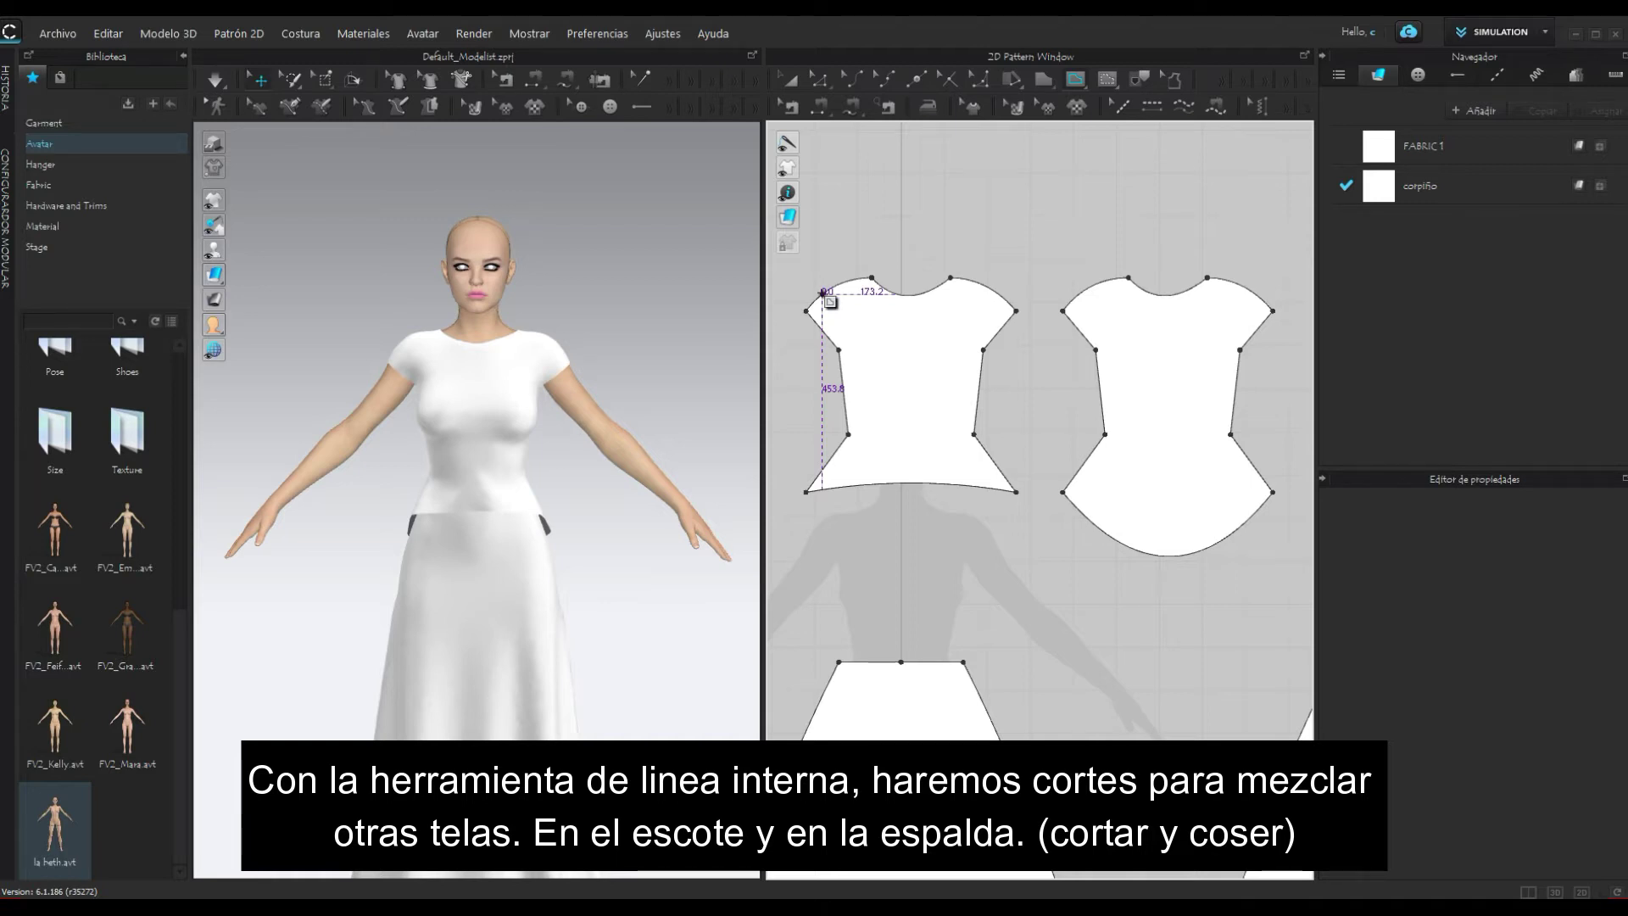
Step: Draw a 439.0 mm curved internal line below the front bodice's neckline
{"action": "left_click", "coordinate": [822, 293]}
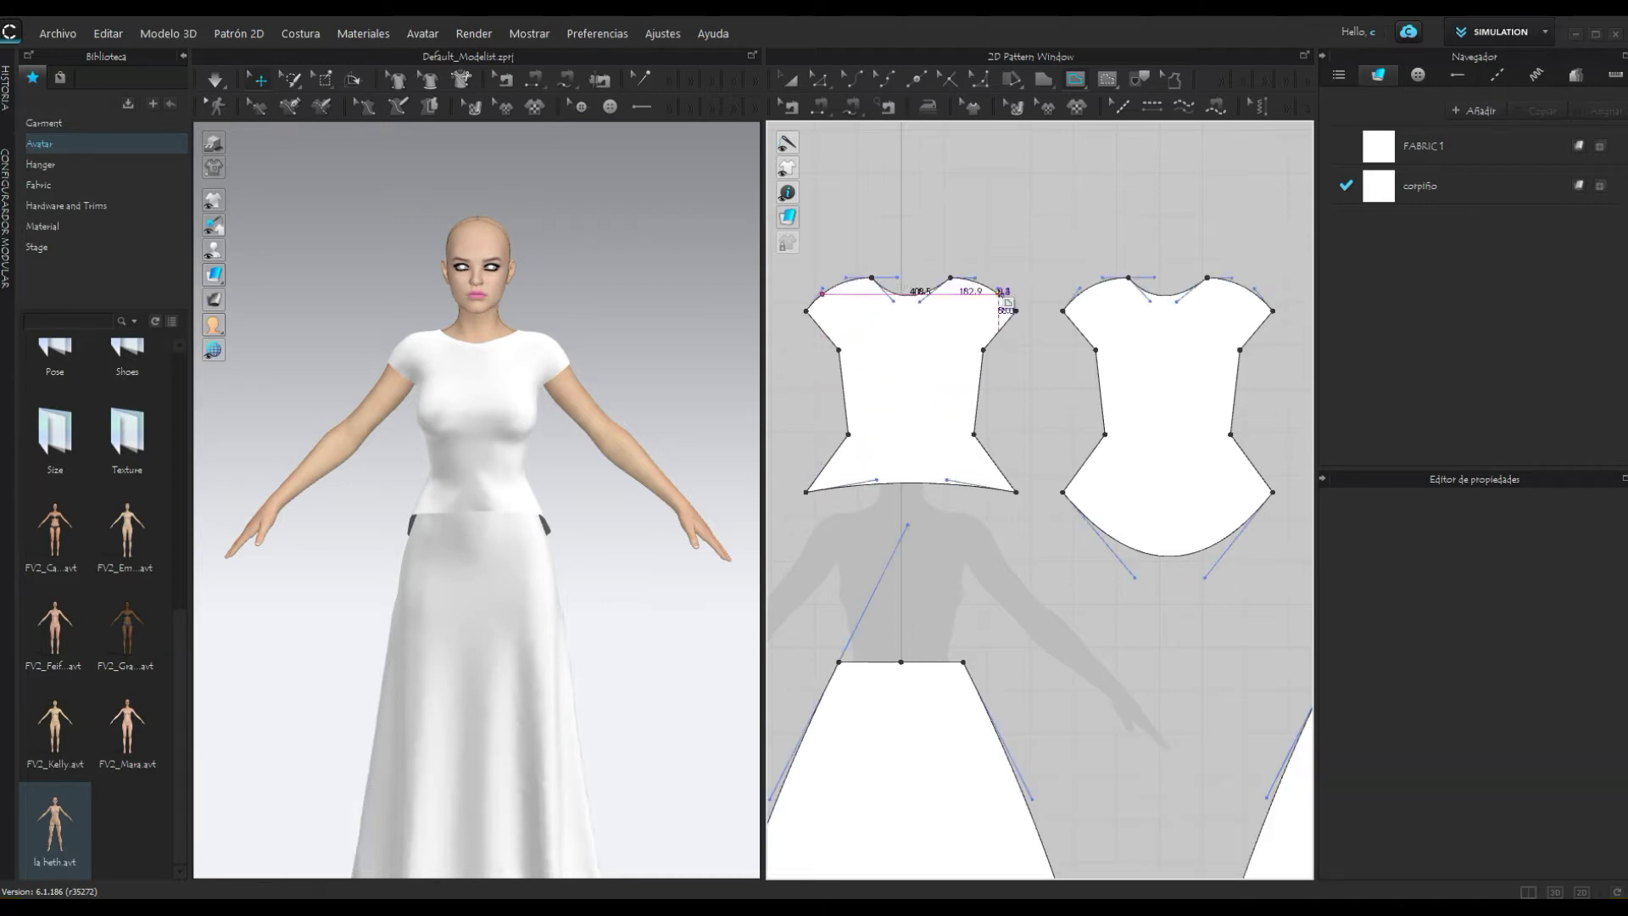
{"action": "left_click", "coordinate": [1000, 294]}
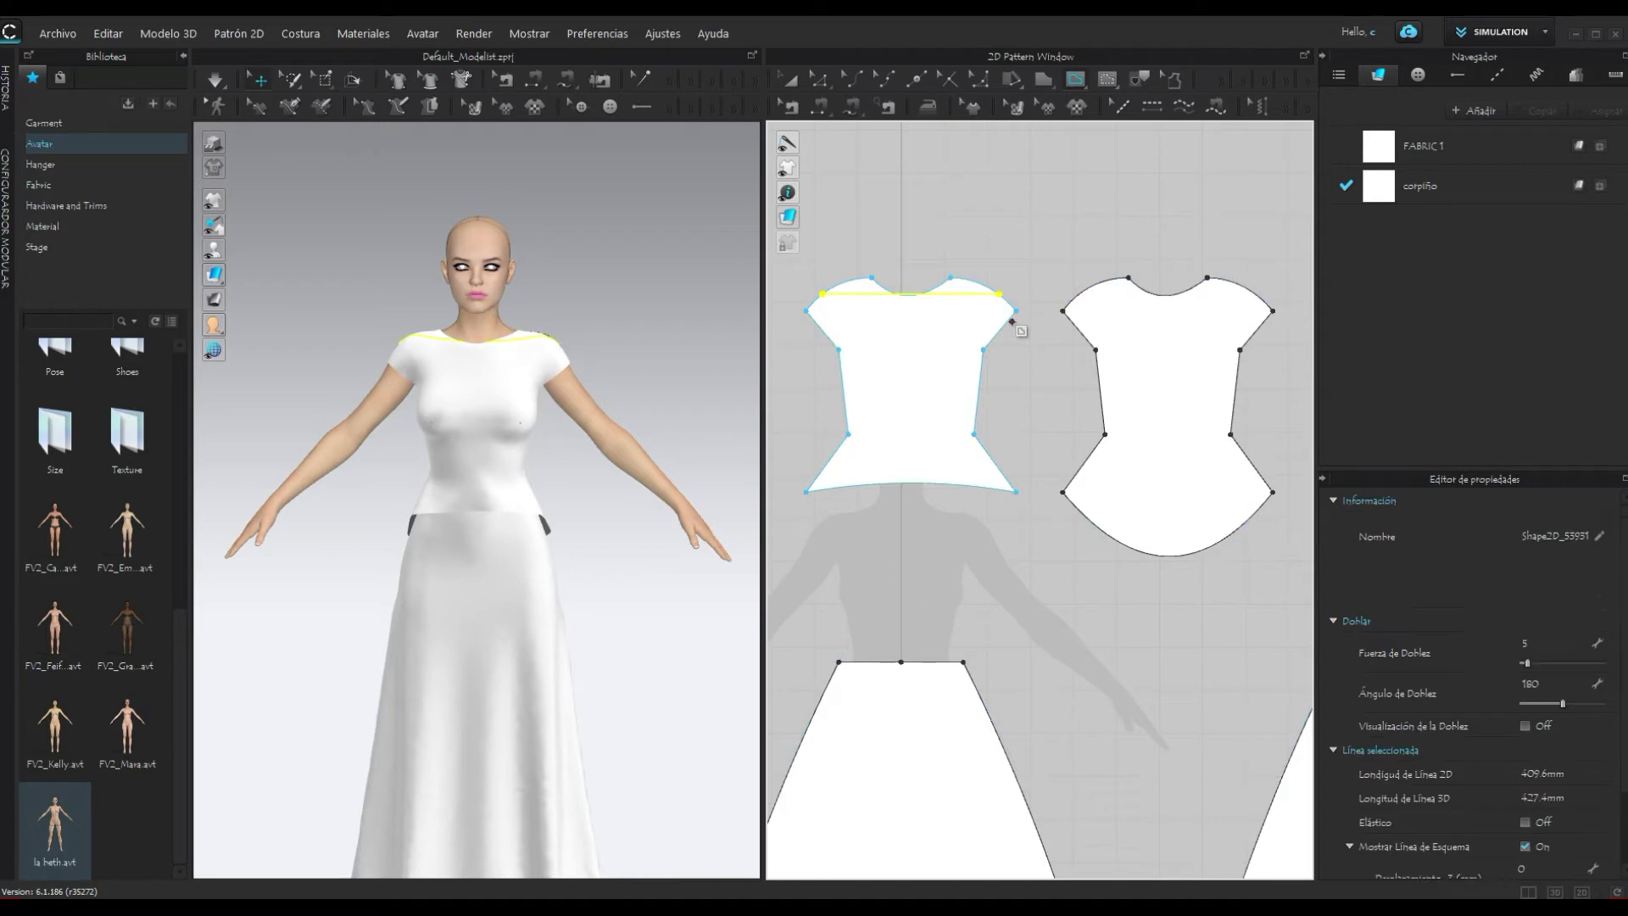
{"action": "left_click", "coordinate": [852, 78]}
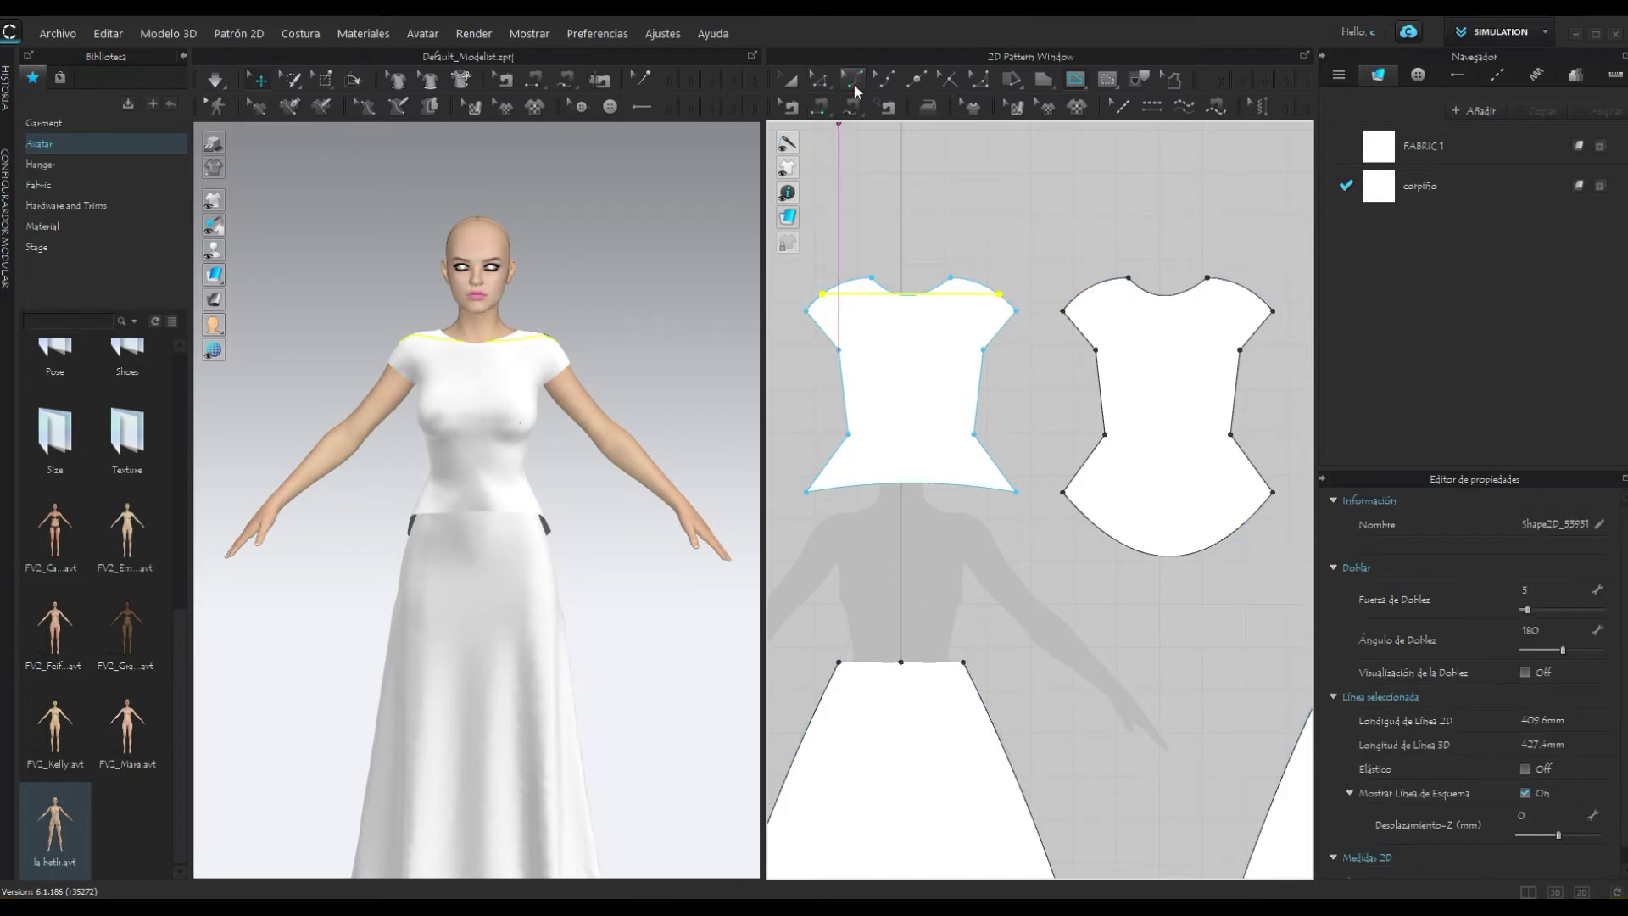
{"action": "left_click_drag", "start_coordinate": [912, 297], "coordinate": [917, 321]}
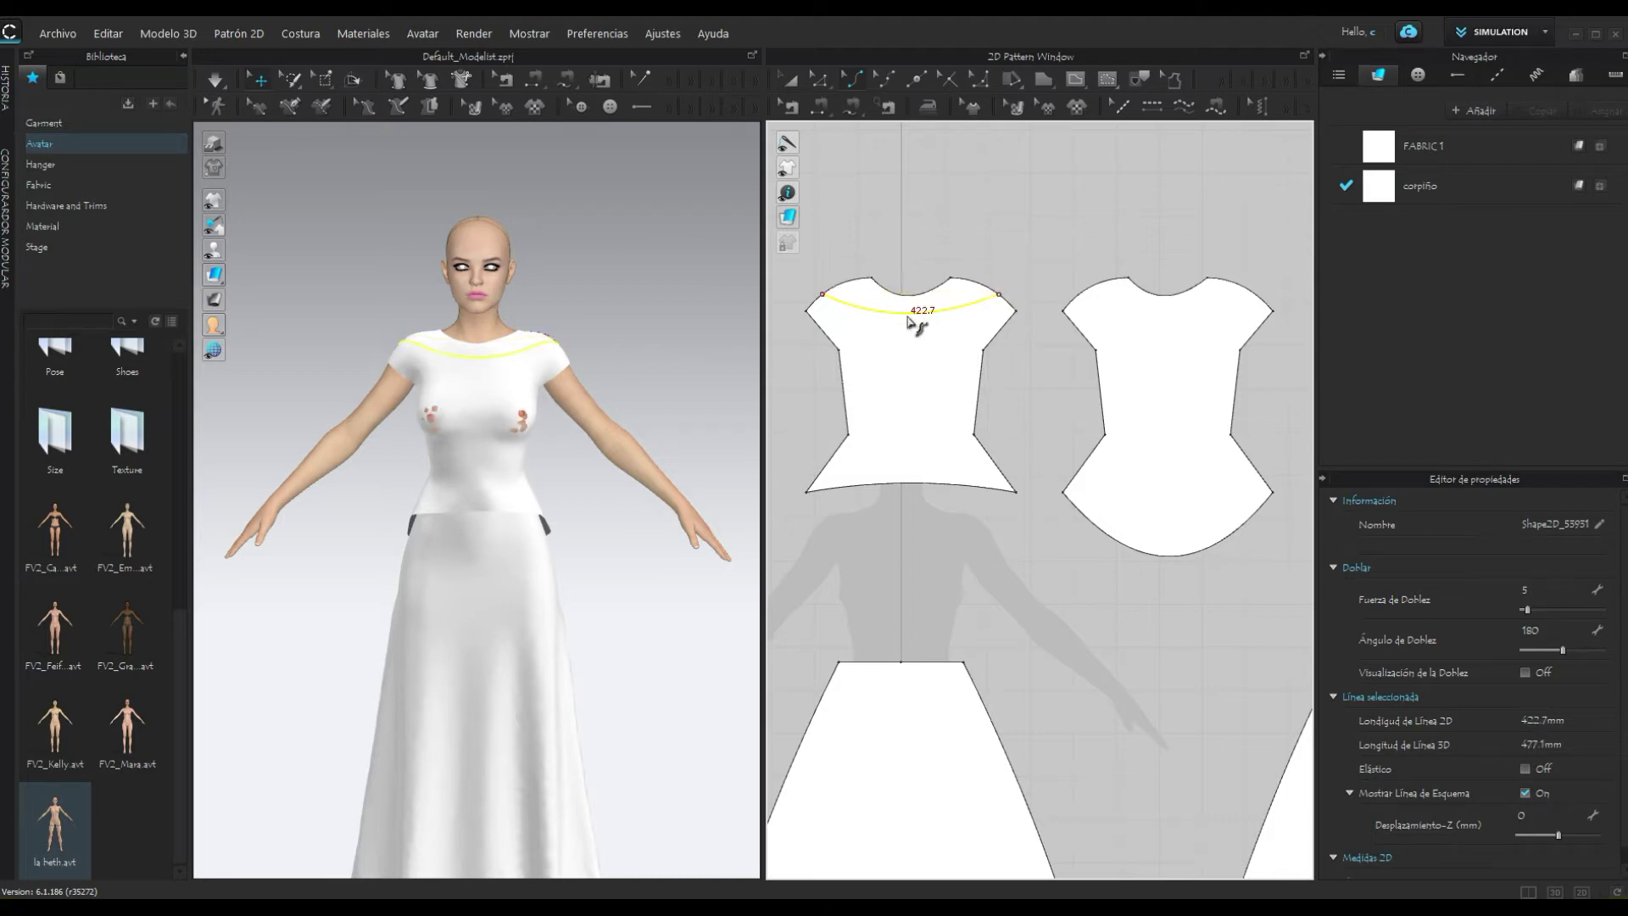
{"action": "left_click_drag", "start_coordinate": [914, 321], "coordinate": [913, 313]}
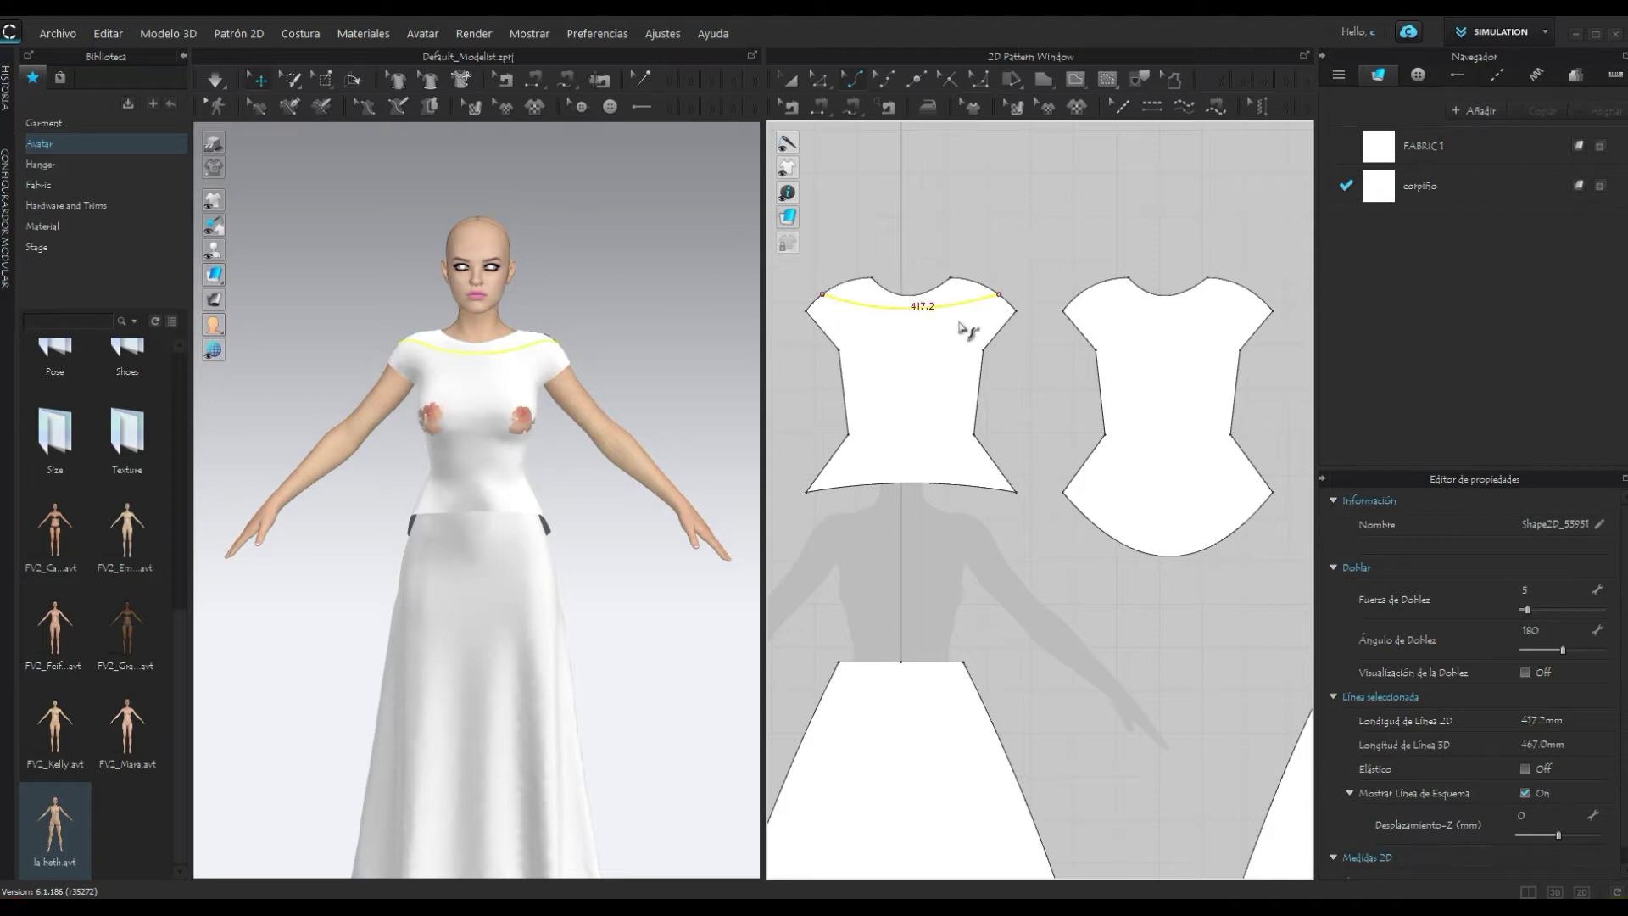
{"action": "left_click", "coordinate": [788, 78]}
{"action": "left_click_drag", "start_coordinate": [823, 296], "coordinate": [819, 298]}
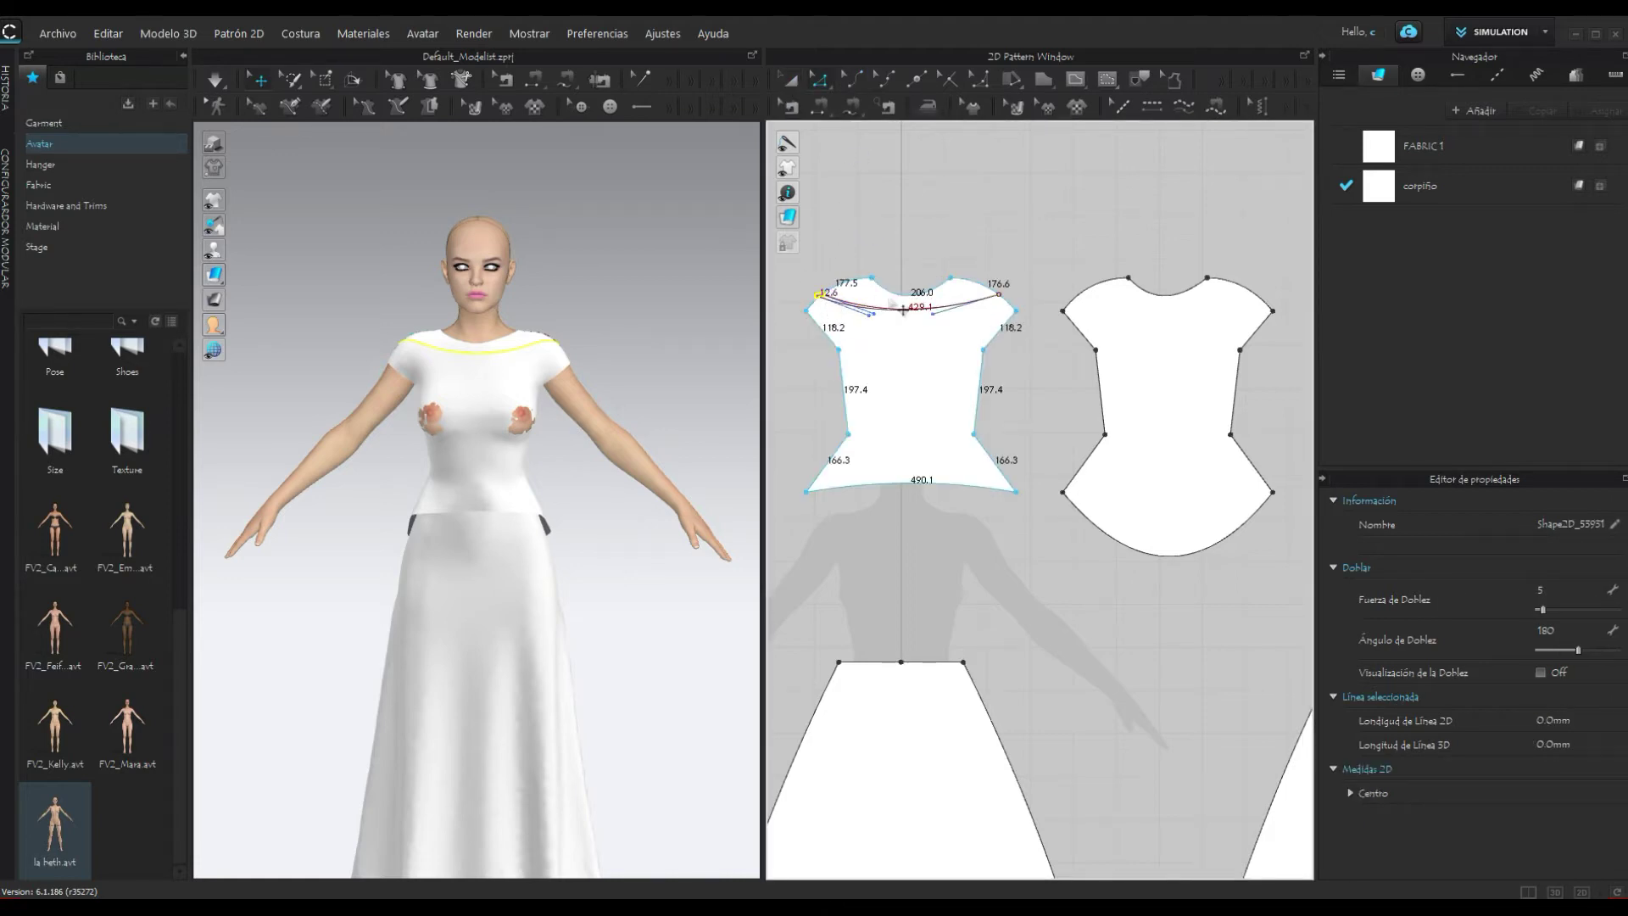
{"action": "left_click", "coordinate": [1003, 295]}
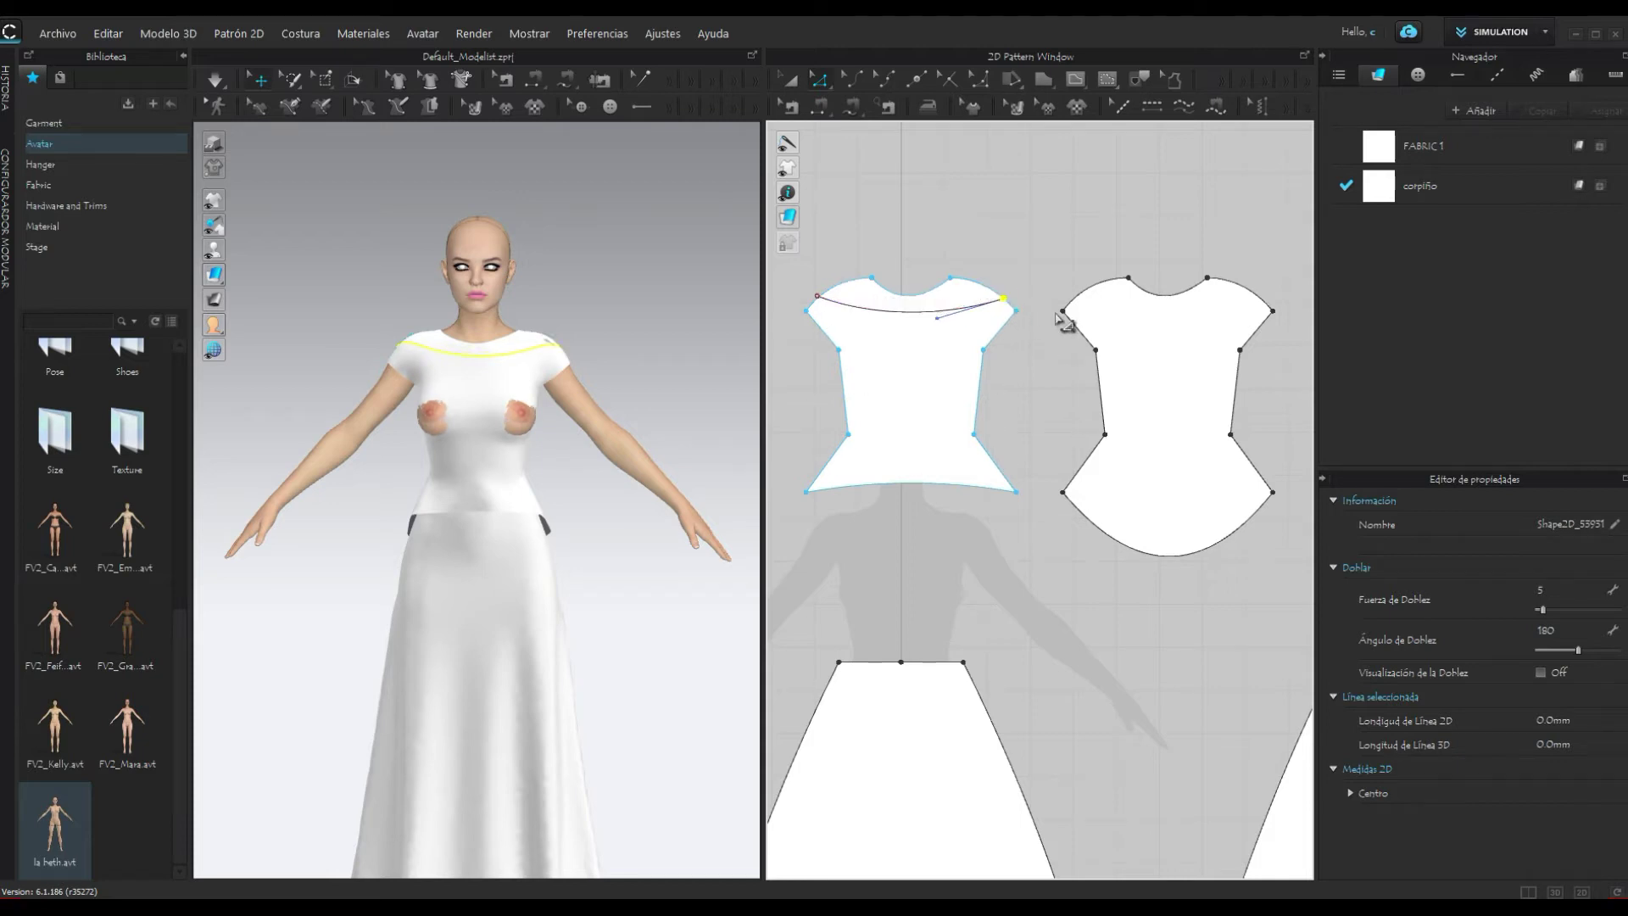
Step: Draw a 476.9 mm curved internal line across the back bodice
{"action": "left_click", "coordinate": [1076, 80]}
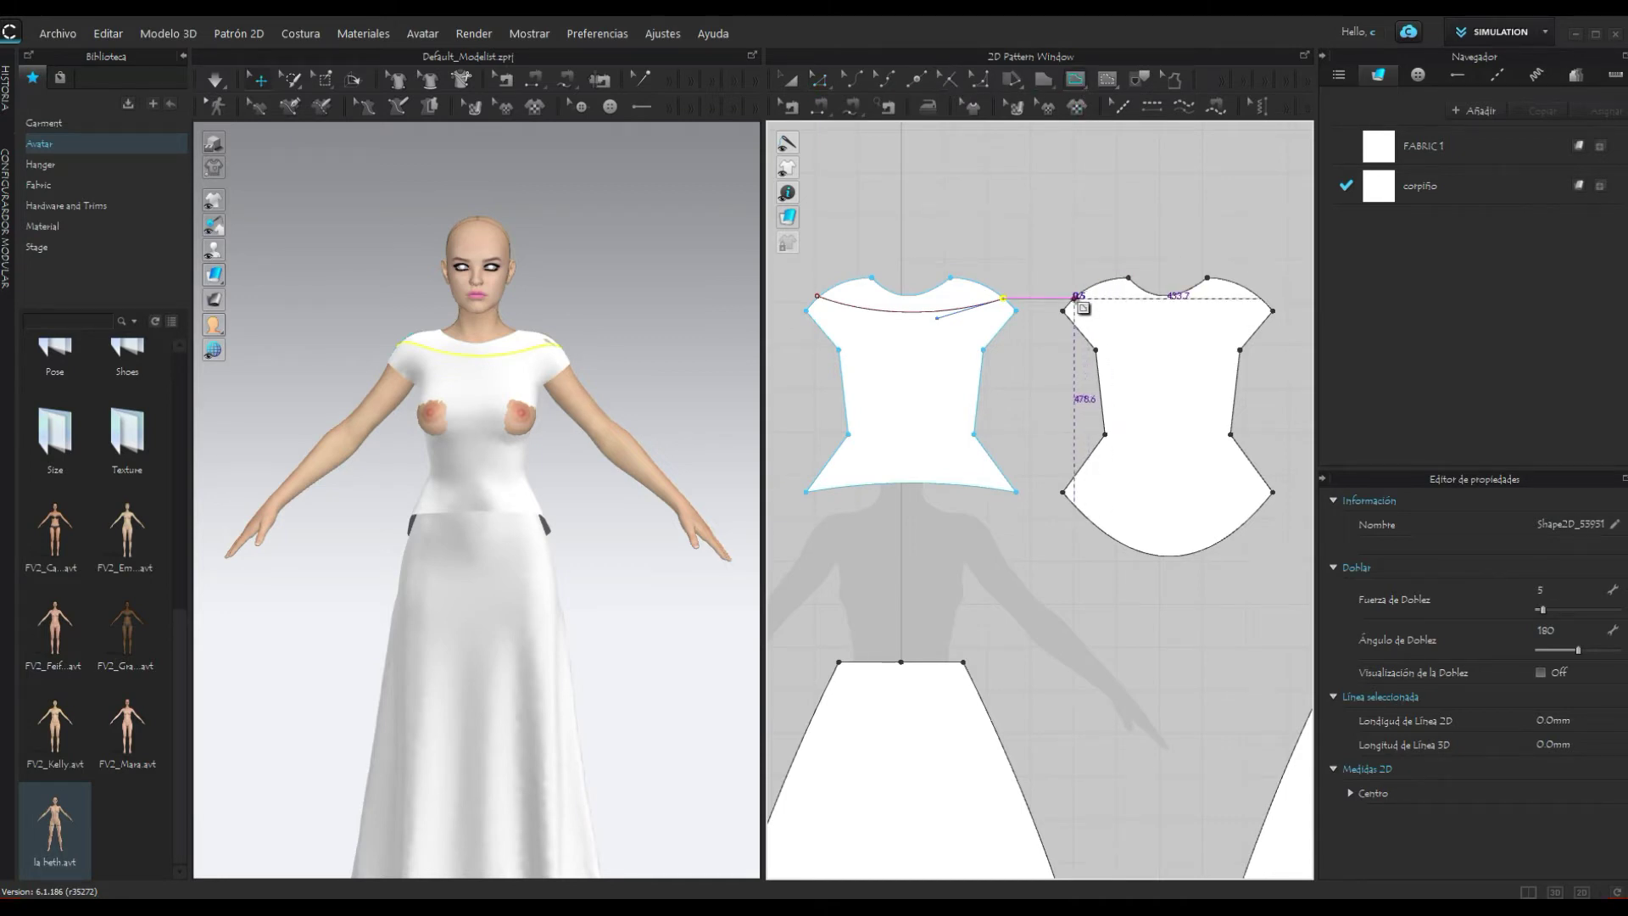
{"action": "left_click", "coordinate": [1074, 297]}
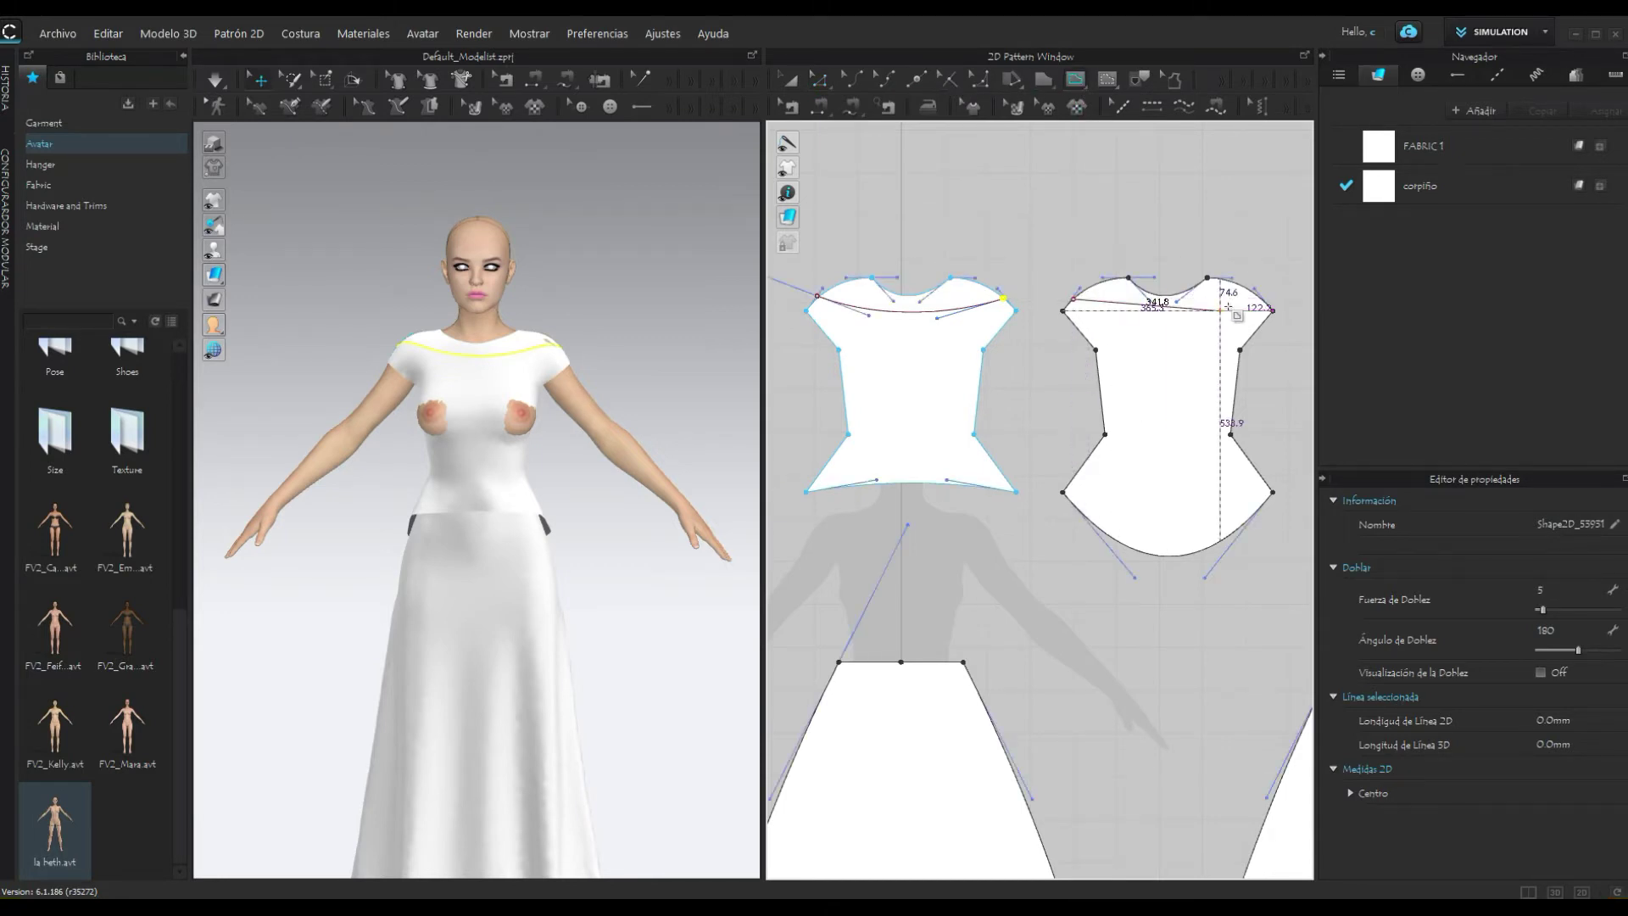
{"action": "left_click", "coordinate": [1262, 297]}
{"action": "middle_click_drag", "start_coordinate": [1051, 167], "coordinate": [1067, 207]}
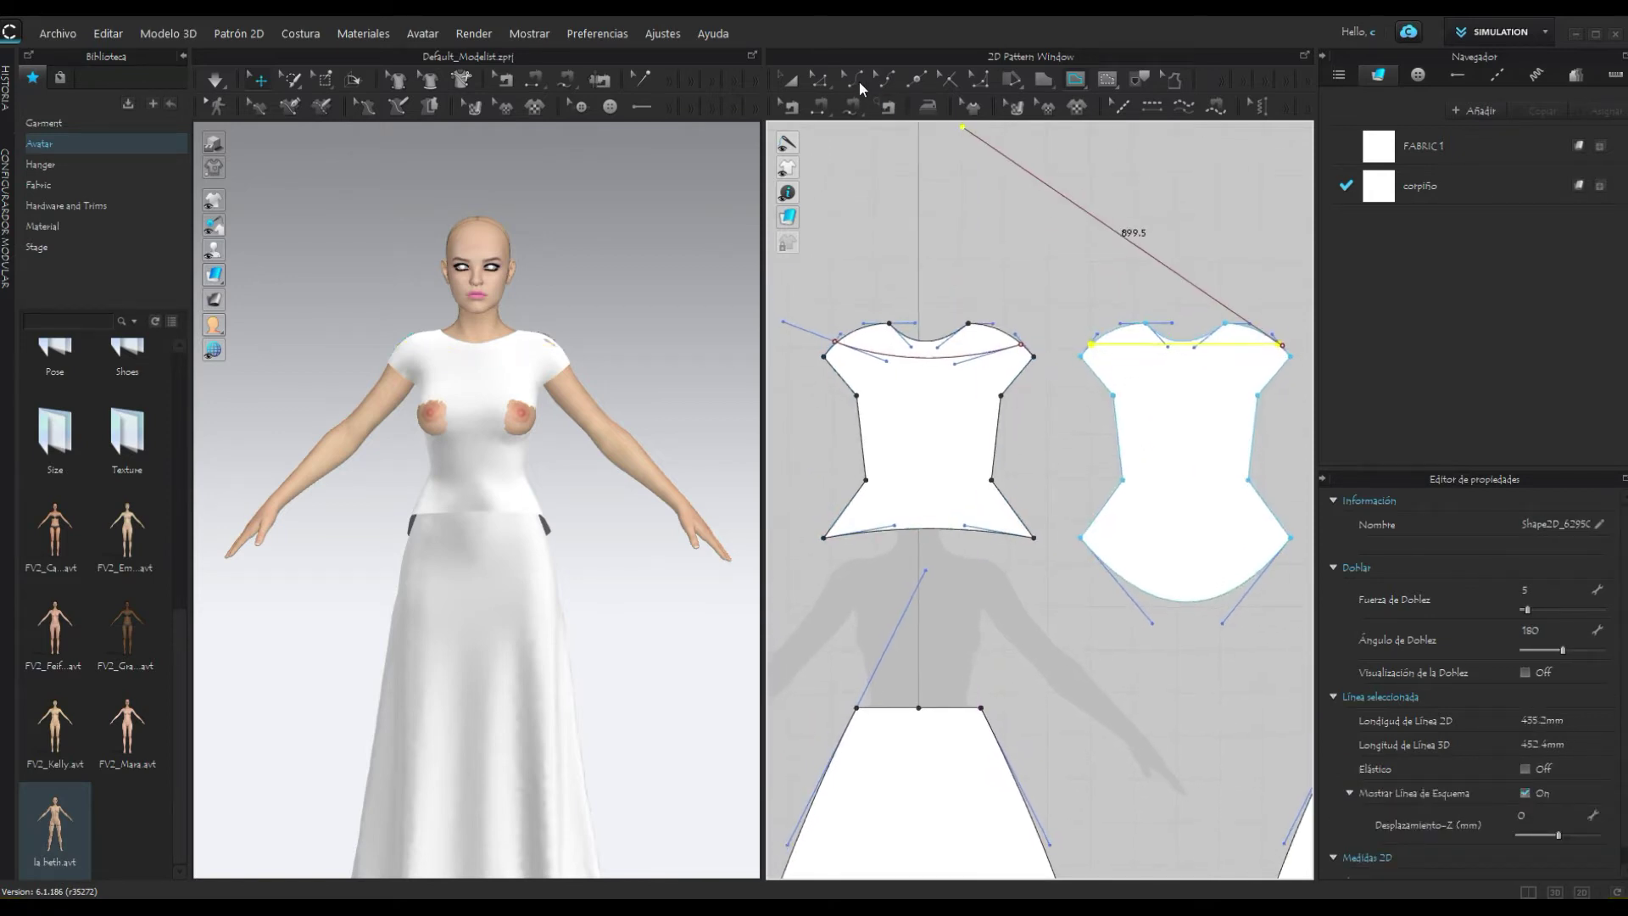
{"action": "key", "text": "Escape"}
{"action": "middle_click_drag", "start_coordinate": [1148, 277], "coordinate": [1155, 297]}
{"action": "left_click_drag", "start_coordinate": [1195, 366], "coordinate": [1195, 401]}
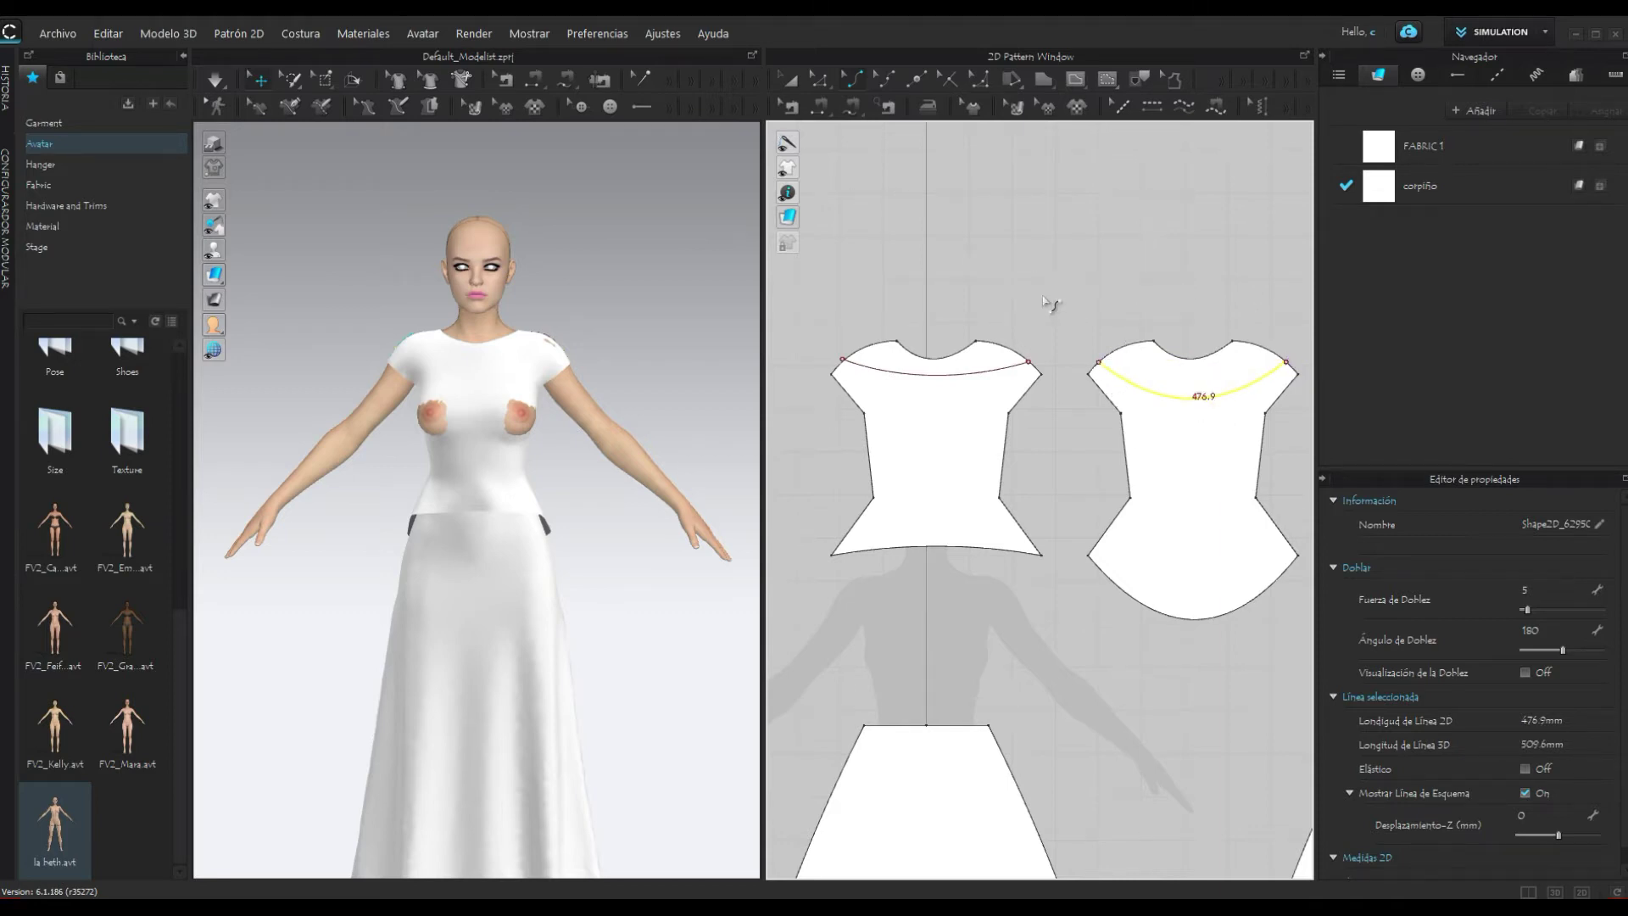
{"action": "middle_click_drag", "start_coordinate": [1051, 303], "coordinate": [994, 244]}
Step: Try Cortar y Coser along the front bodice's curved internal line
{"action": "key", "text": "z"}
{"action": "left_click", "coordinate": [904, 312]}
{"action": "right_click", "coordinate": [904, 312]}
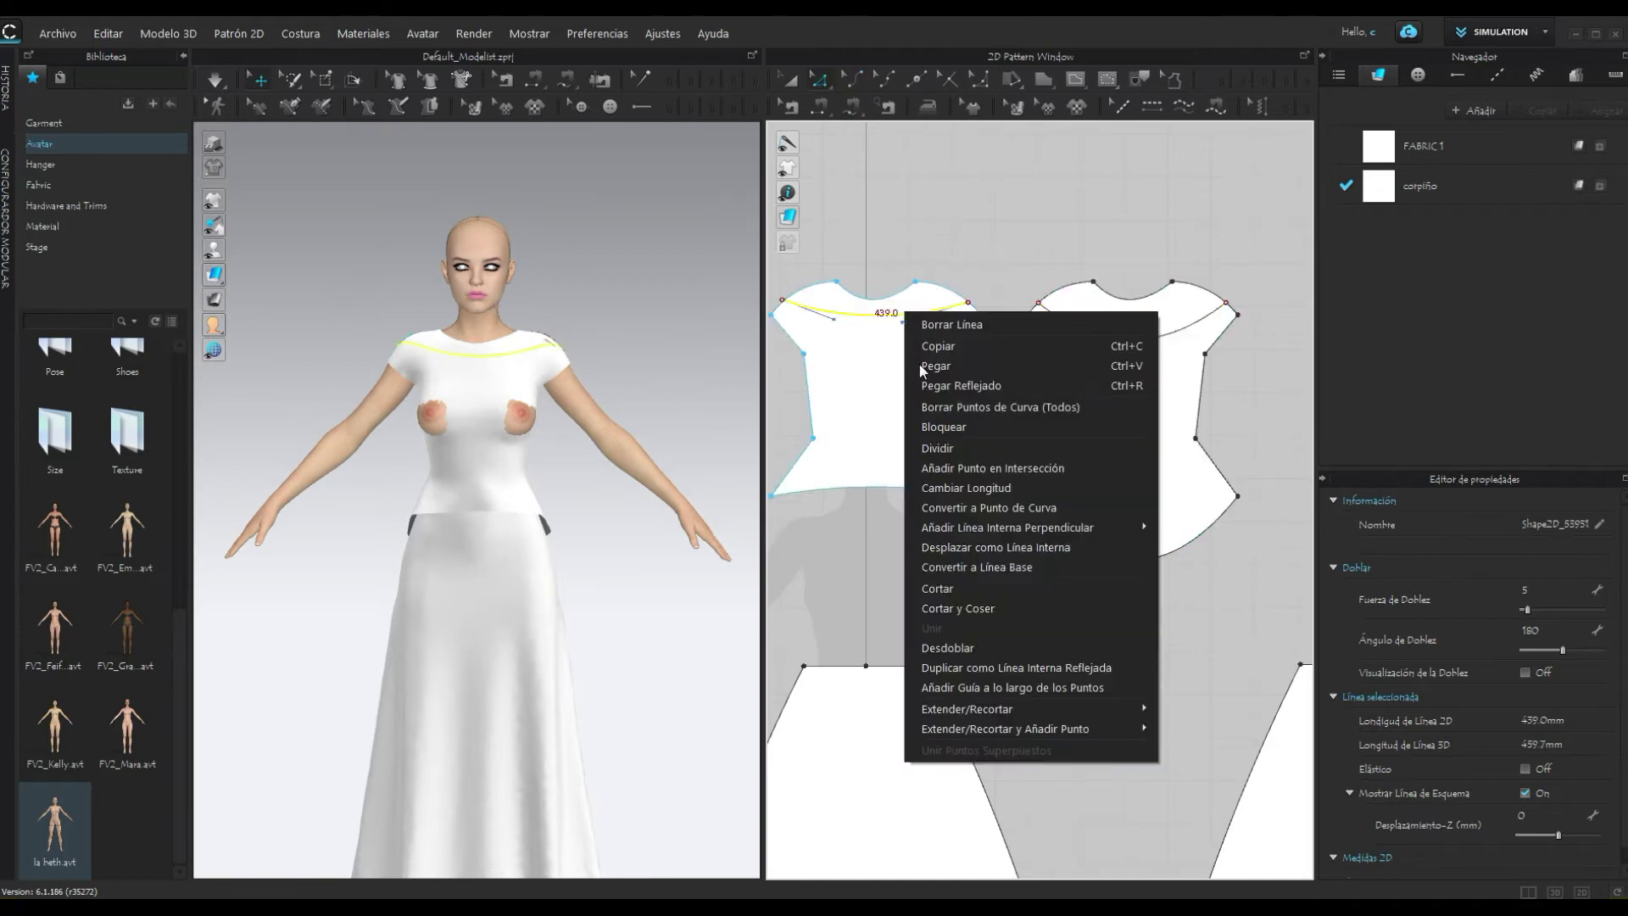
{"action": "left_click", "coordinate": [975, 608]}
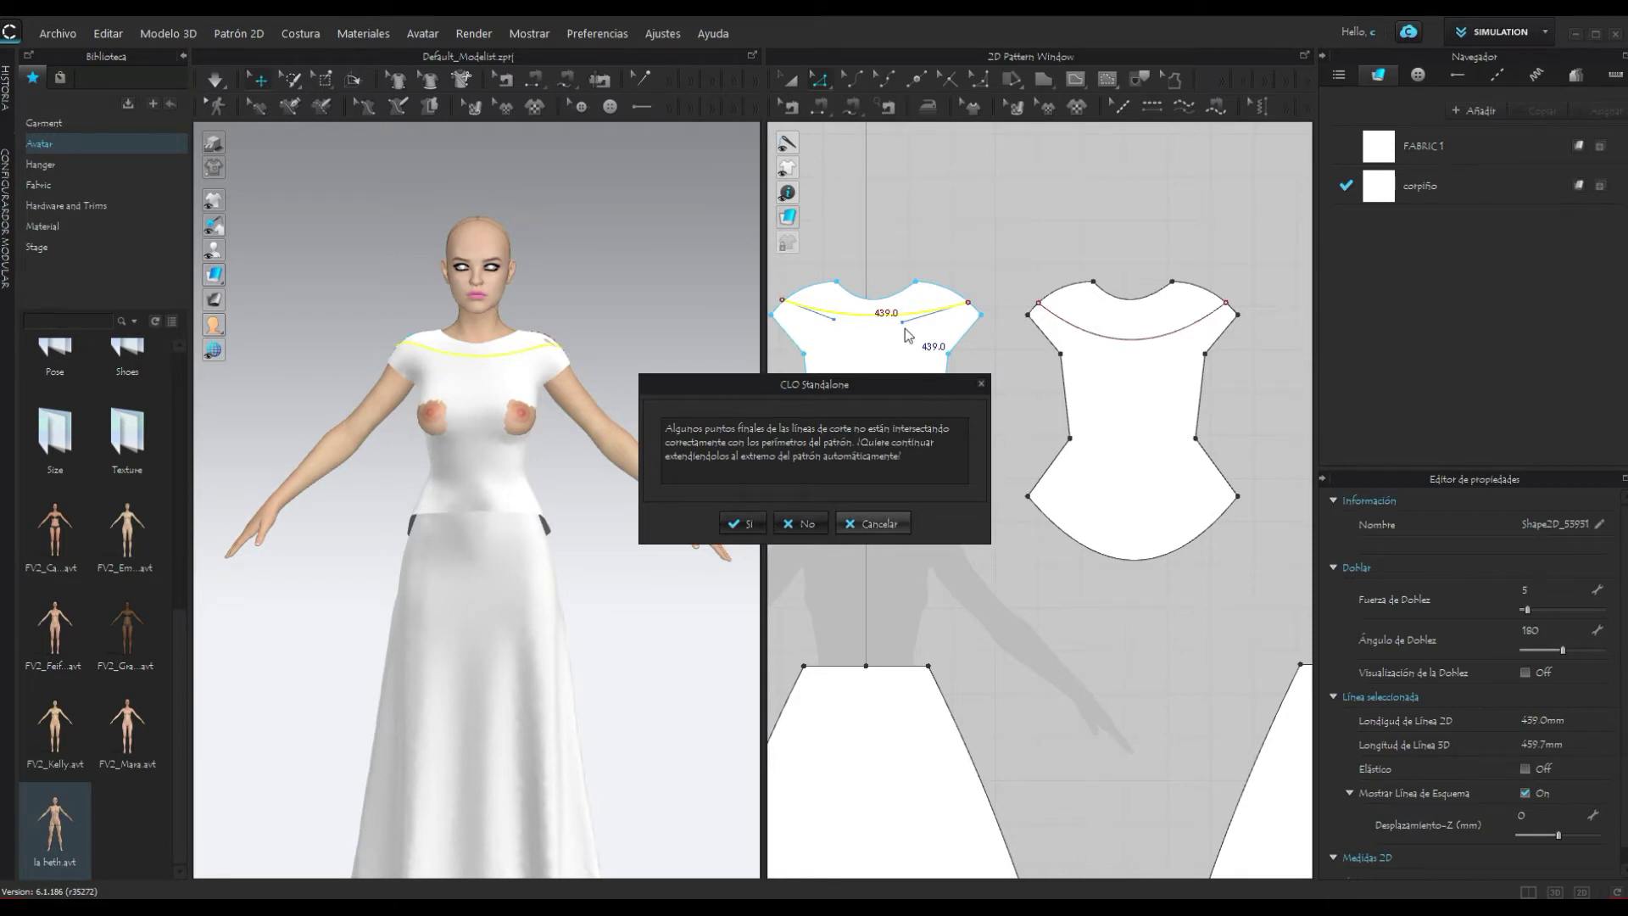
{"action": "key", "text": "Escape"}
Step: Move the curved line's endpoint onto the pattern edge, making it 441.2 mm
{"action": "scroll", "coordinate": [890, 326], "scroll_direction": "up", "scroll_amount": 2}
{"action": "scroll", "coordinate": [890, 327], "scroll_direction": "up", "scroll_amount": 2}
{"action": "scroll", "coordinate": [1153, 330], "scroll_direction": "up", "scroll_amount": 2}
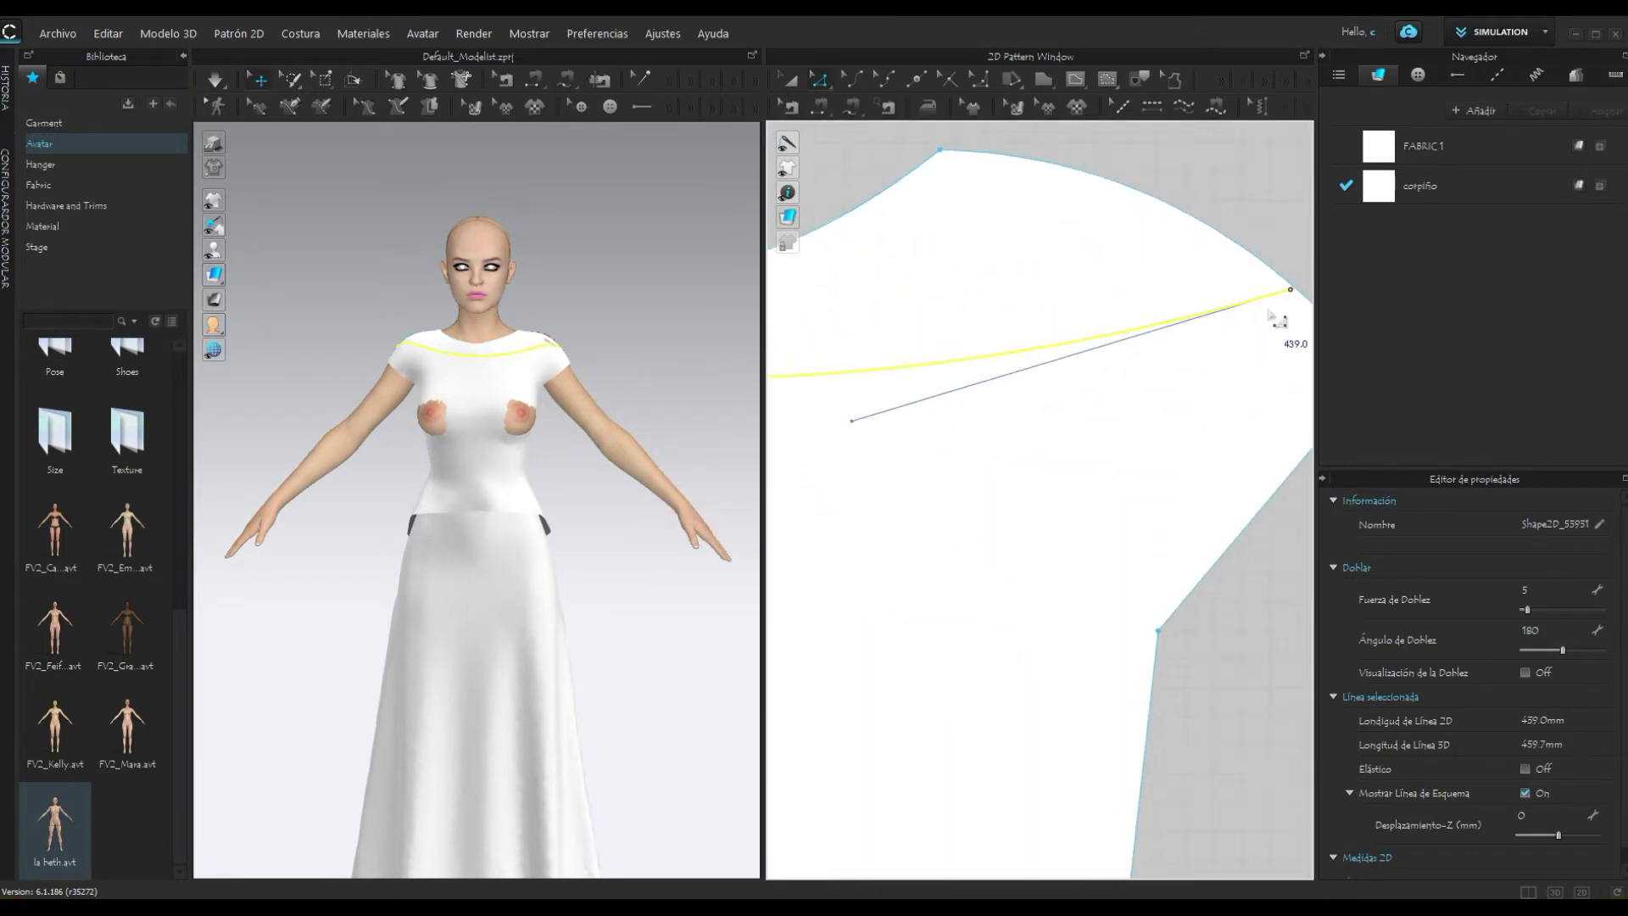
{"action": "left_click", "coordinate": [1289, 290]}
{"action": "left_click_drag", "start_coordinate": [1289, 290], "coordinate": [1263, 318]}
{"action": "scroll", "coordinate": [908, 461], "scroll_direction": "down", "scroll_amount": 3}
{"action": "scroll", "coordinate": [865, 457], "scroll_direction": "down", "scroll_amount": 2}
{"action": "right_click_drag", "start_coordinate": [865, 458], "coordinate": [1067, 451]}
Step: Cut and sew the front bodice along the corrected neckline line, then re-simulate
{"action": "left_click", "coordinate": [1043, 434]}
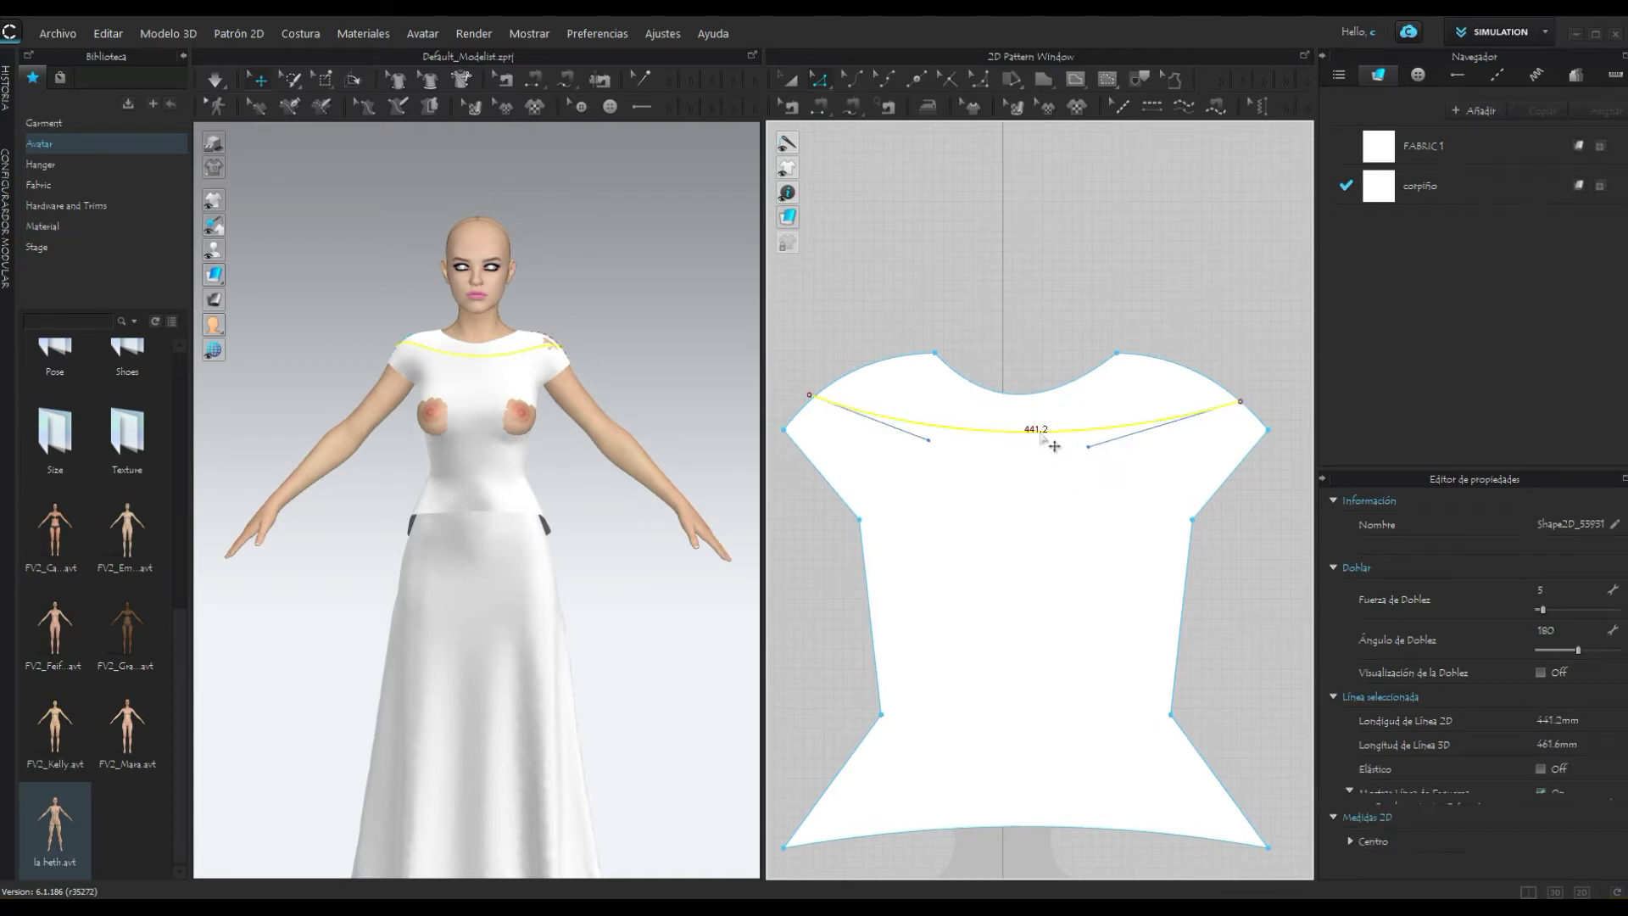
{"action": "right_click", "coordinate": [1041, 437]}
{"action": "left_click", "coordinate": [1090, 728]}
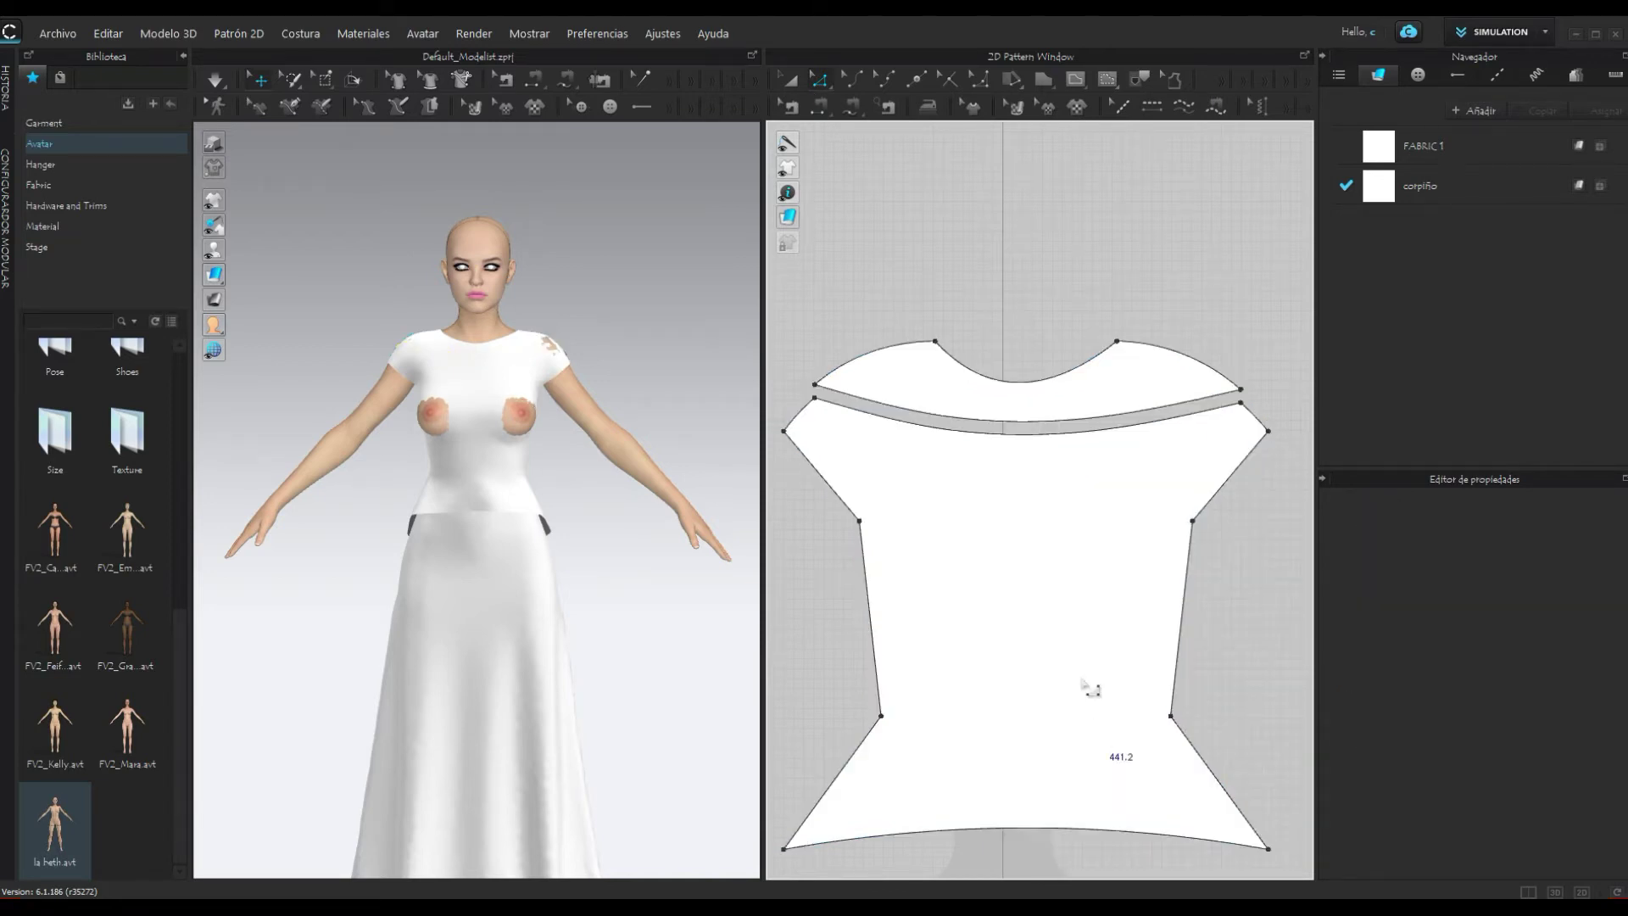
{"action": "scroll", "coordinate": [1121, 545], "scroll_direction": "up", "scroll_amount": 2}
{"action": "scroll", "coordinate": [860, 504], "scroll_direction": "up", "scroll_amount": 3}
{"action": "mouse_move", "coordinate": [951, 540]}
{"action": "right_mouse_down"}
{"action": "mouse_move", "coordinate": [1015, 516]}
{"action": "mouse_move", "coordinate": [759, 485]}
{"action": "right_mouse_up"}
{"action": "left_click", "coordinate": [218, 80]}
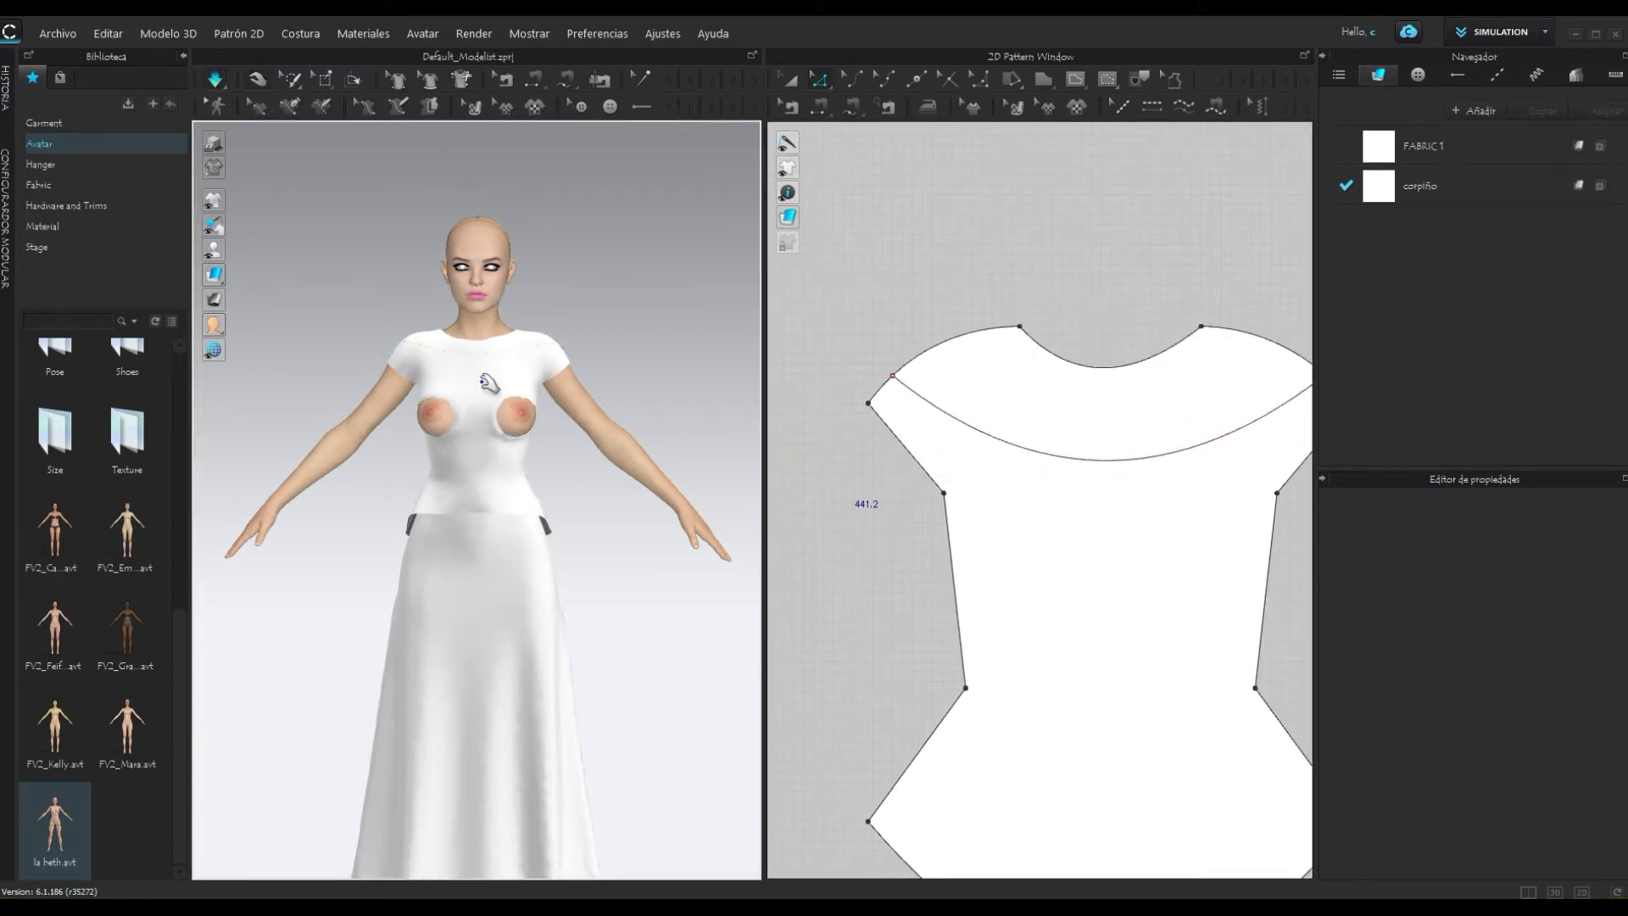
Step: Tug the bodice cloth at the chest and hem to settle it, then stop simulating
{"action": "left_click", "coordinate": [451, 398]}
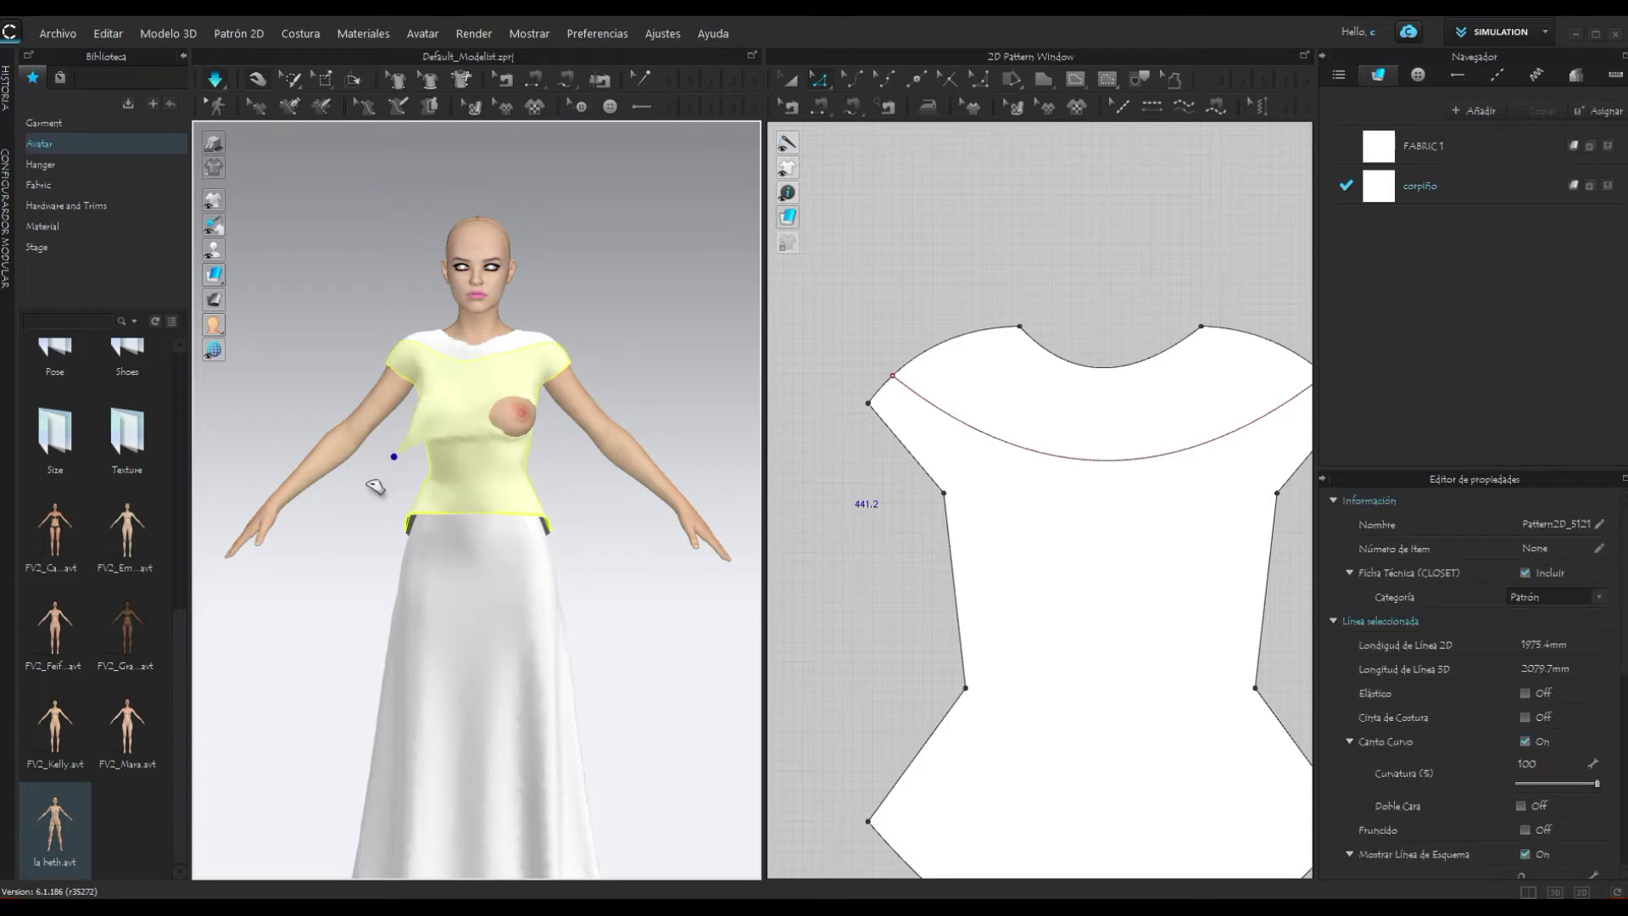
{"action": "left_click", "coordinate": [513, 398]}
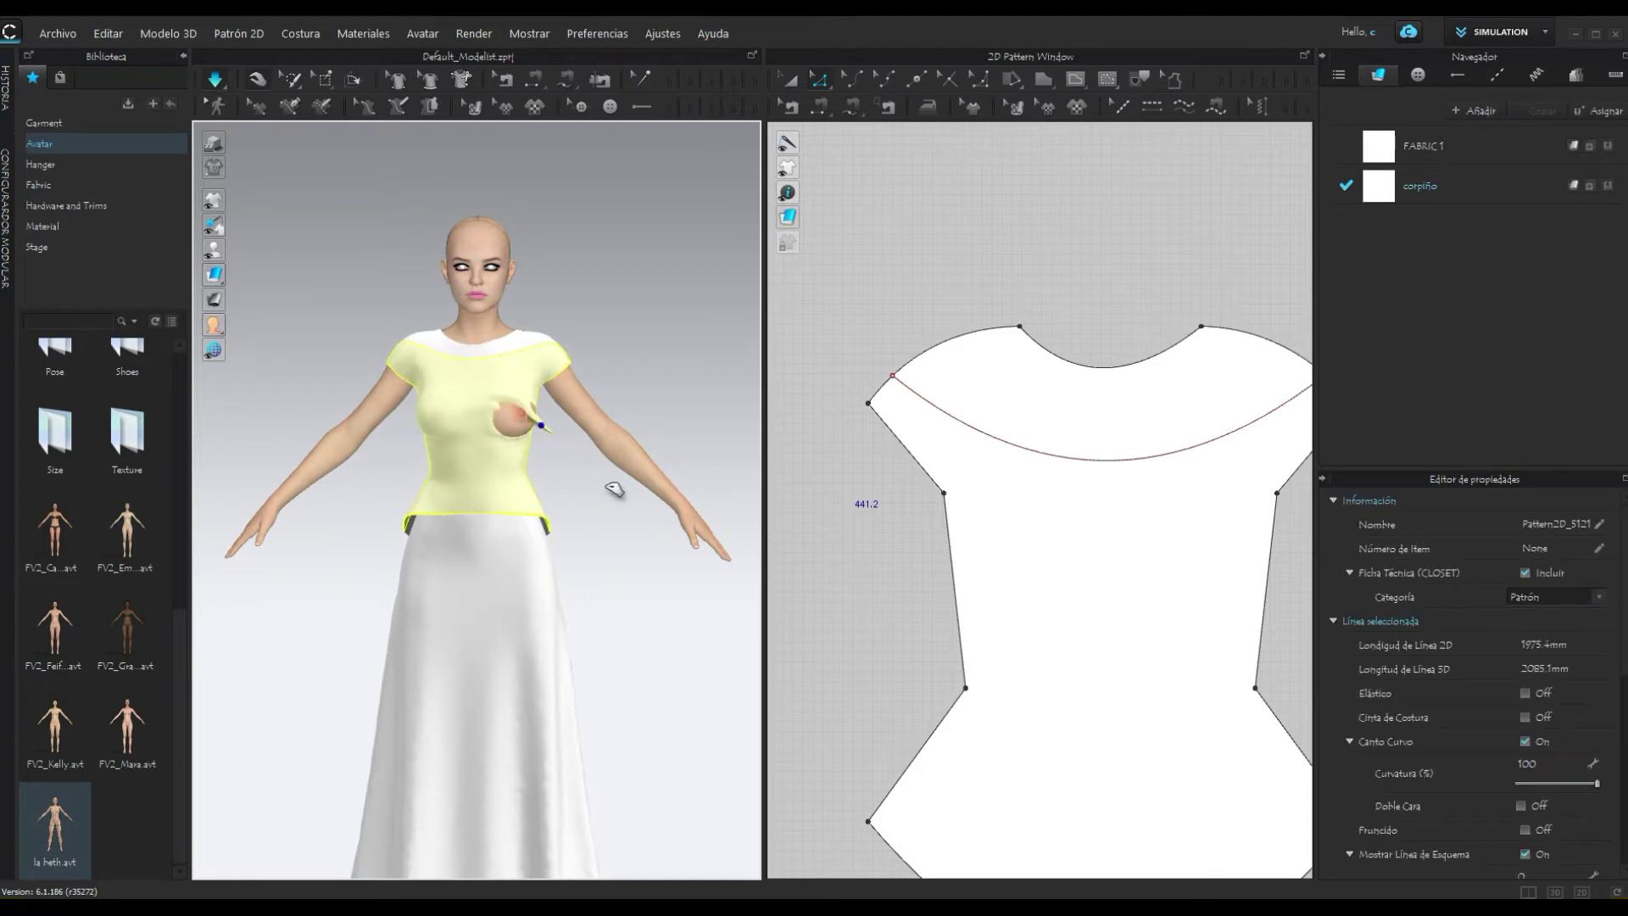
{"action": "left_click", "coordinate": [498, 437]}
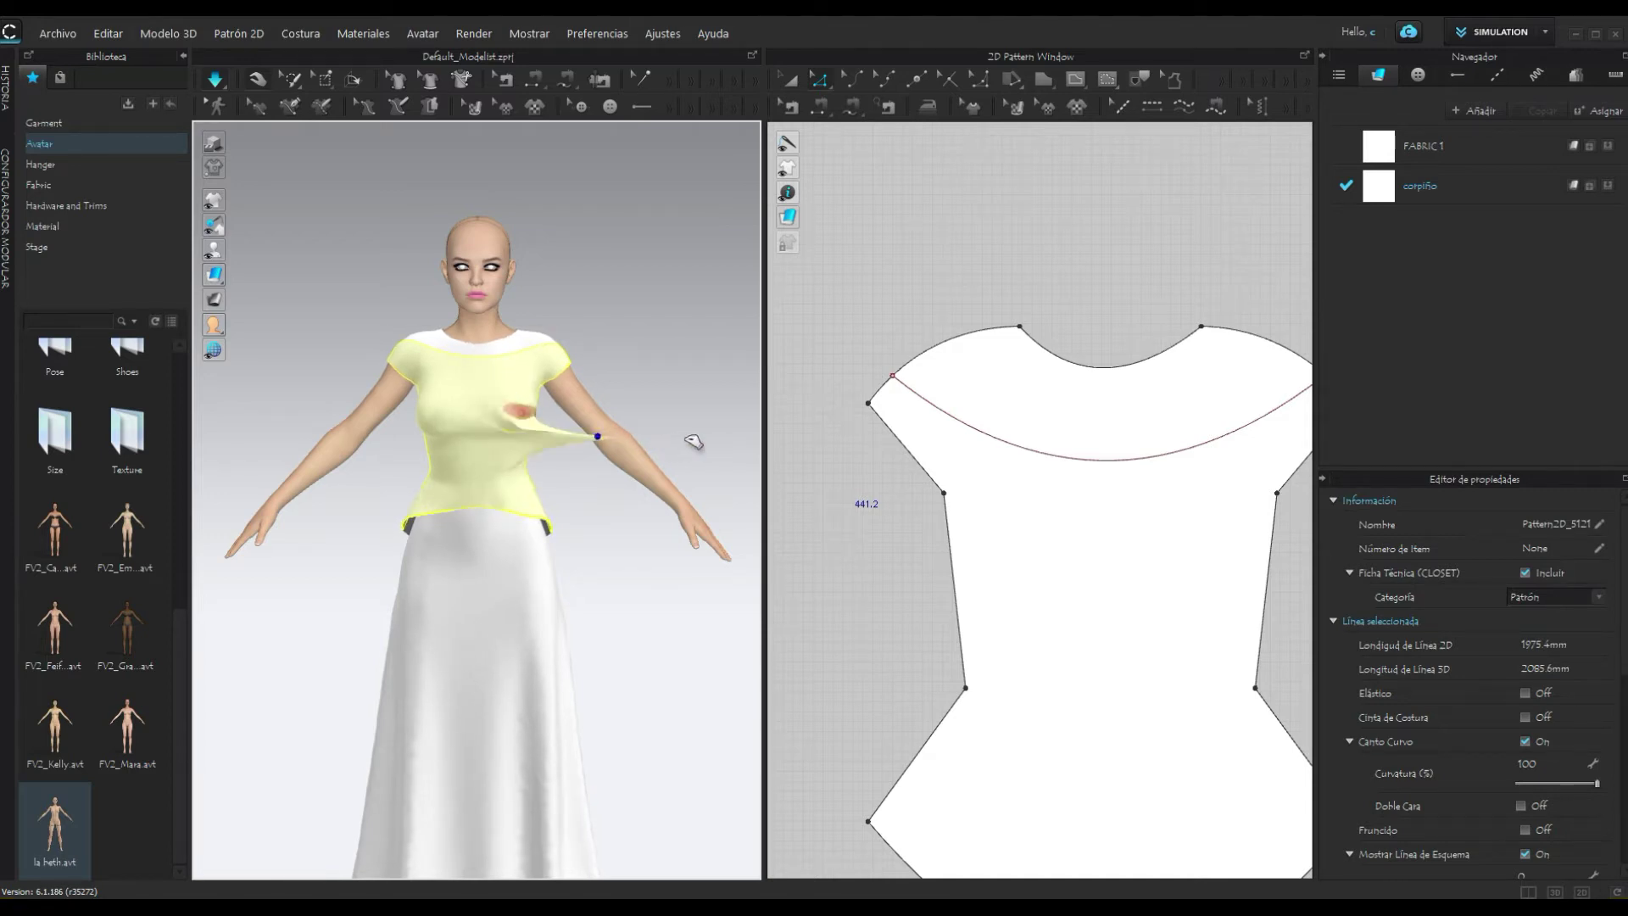
{"action": "left_click", "coordinate": [465, 505]}
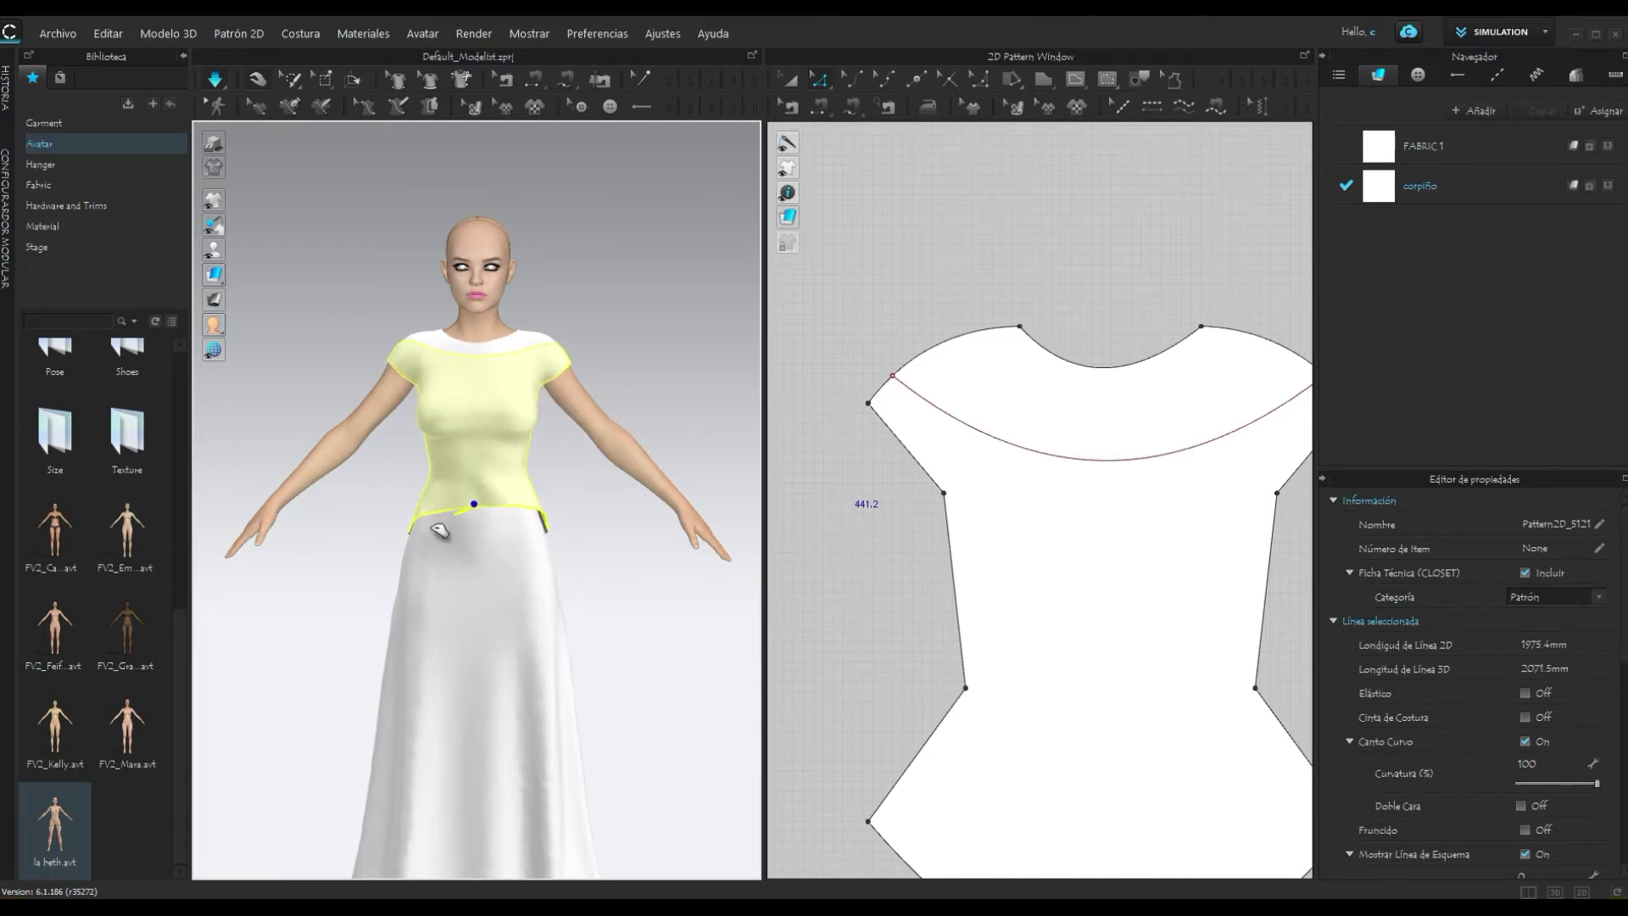
{"action": "left_click", "coordinate": [214, 80]}
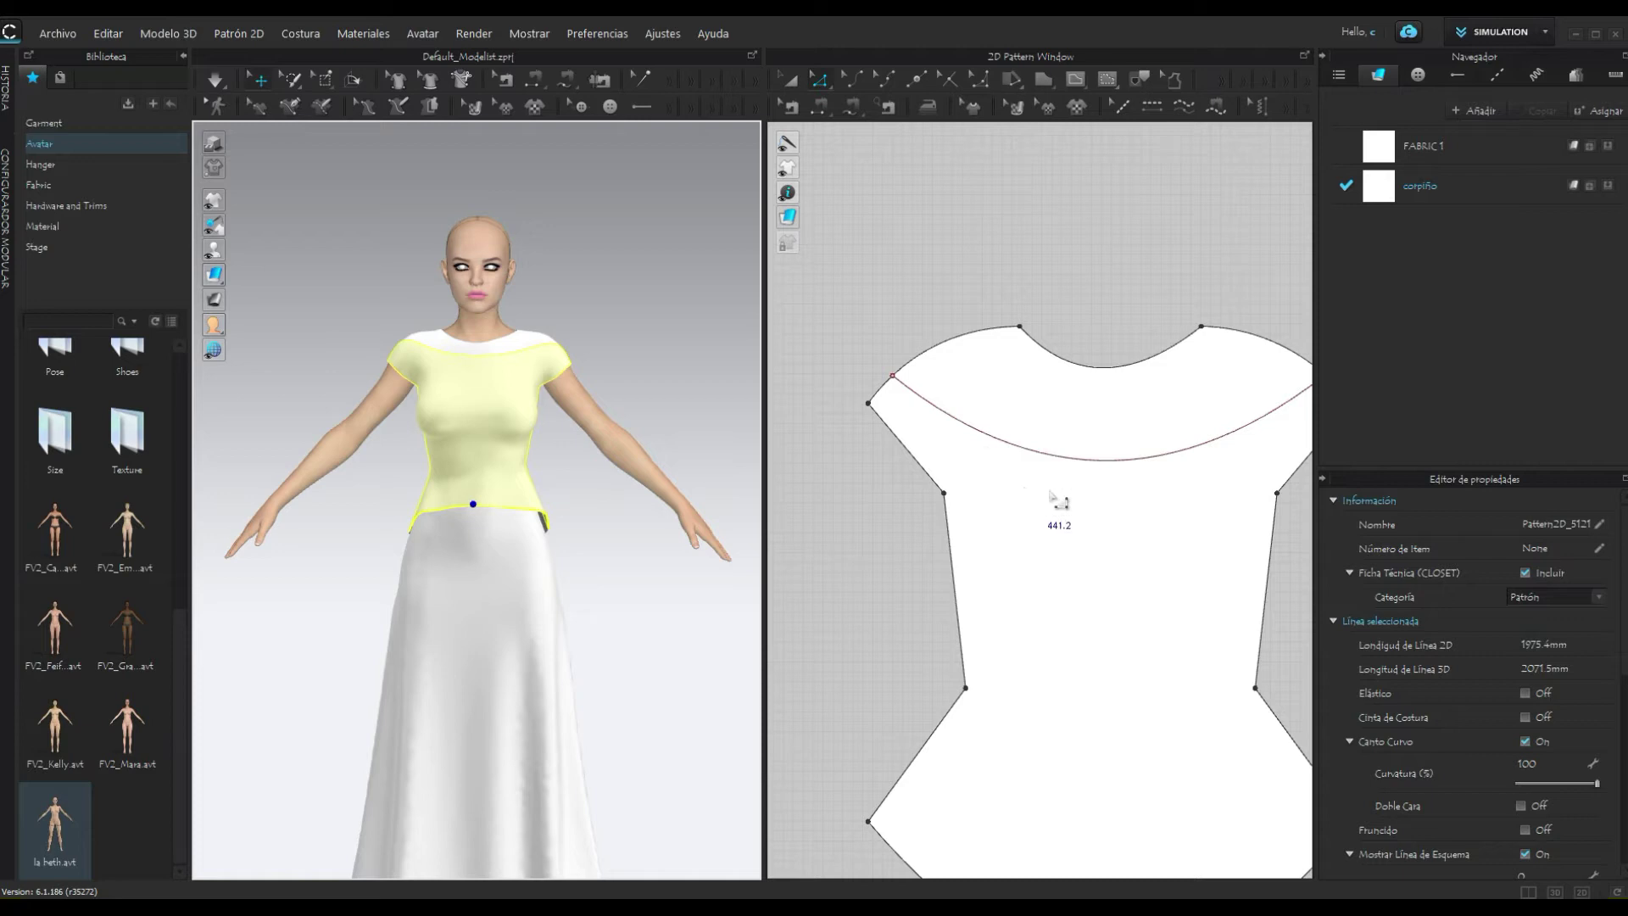
{"action": "scroll", "coordinate": [1129, 305], "scroll_direction": "down", "scroll_amount": 1}
{"action": "scroll", "coordinate": [1129, 305], "scroll_direction": "down", "scroll_amount": 1}
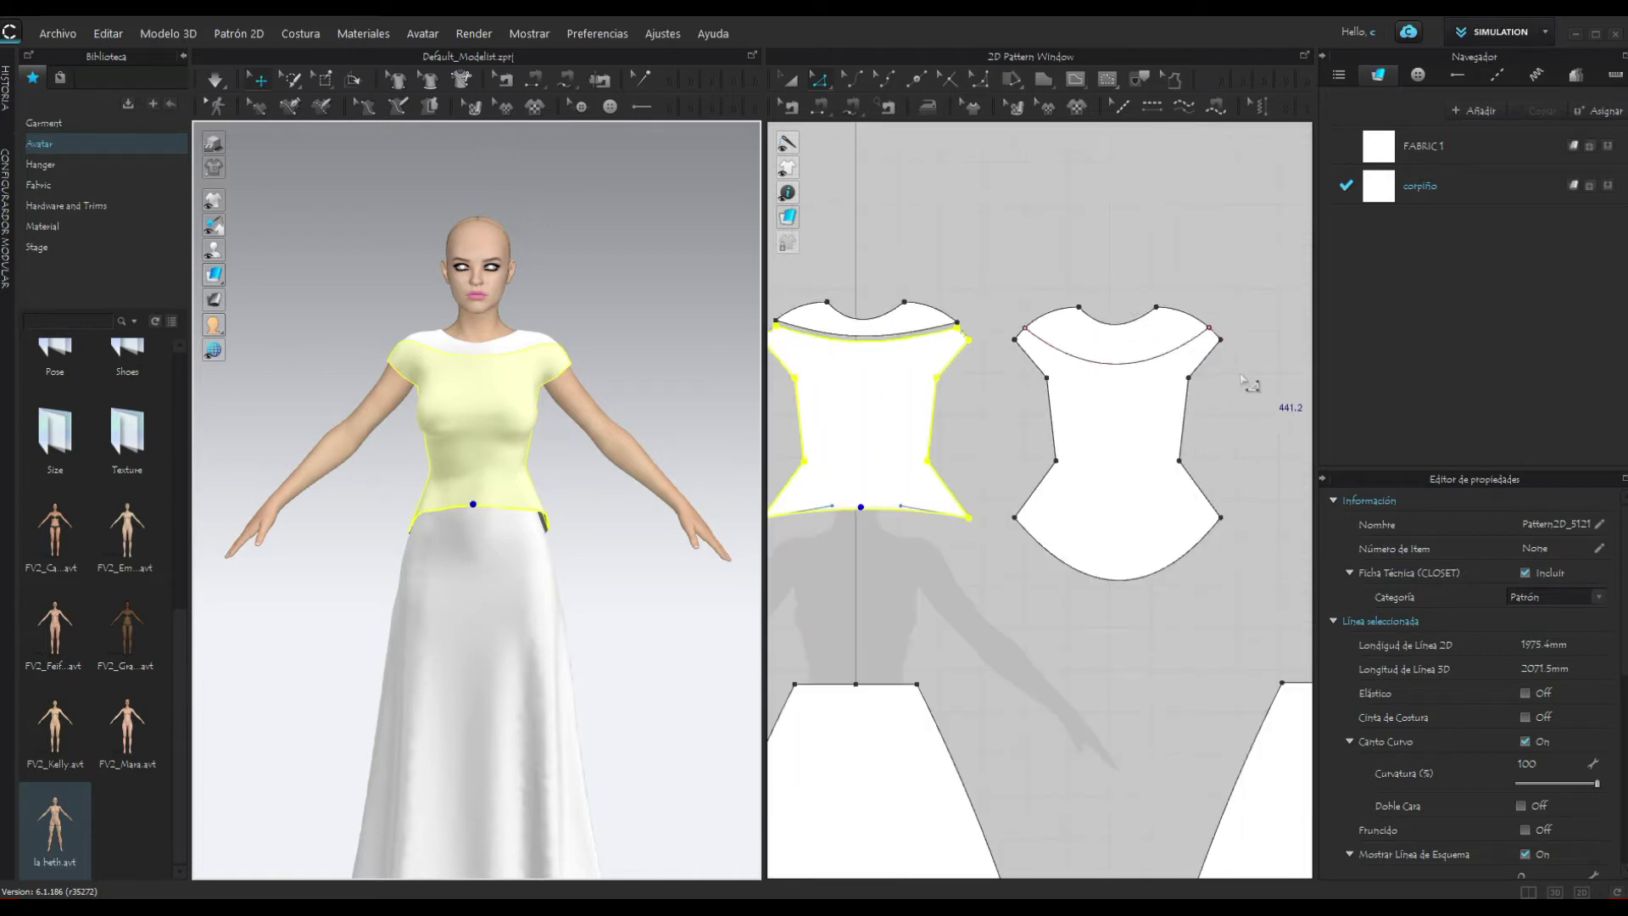
{"action": "scroll", "coordinate": [1160, 364], "scroll_direction": "down", "scroll_amount": 1}
Step: Cut and sew the back bodice along its 476.9 mm curved line with Cortar y Coser
{"action": "right_click", "coordinate": [1127, 371]}
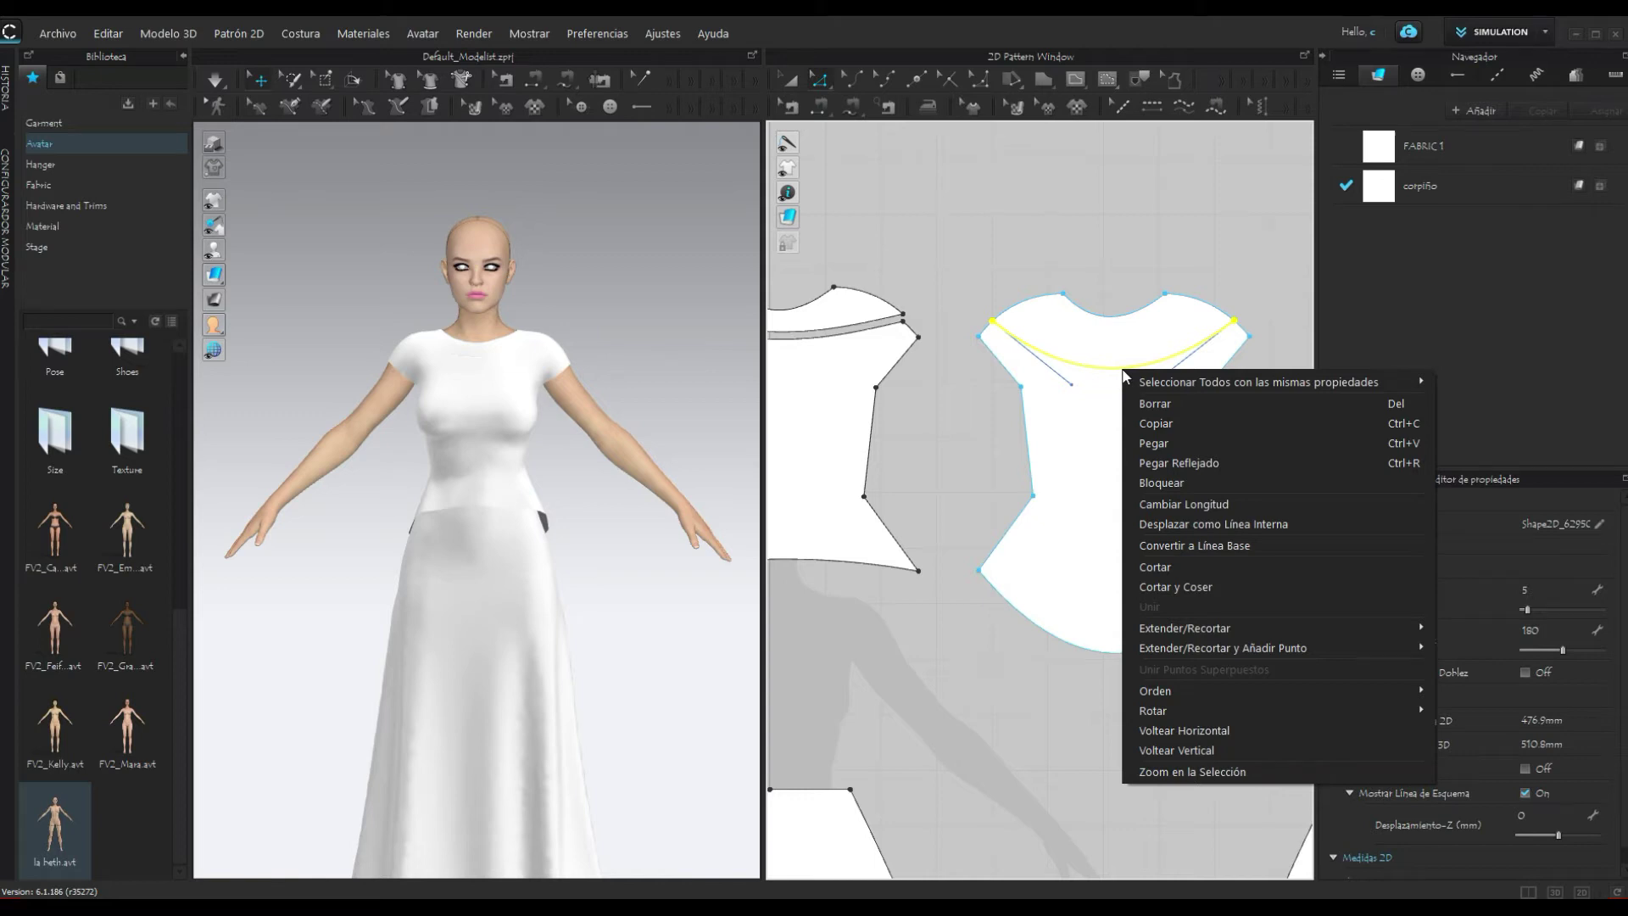
{"action": "left_click", "coordinate": [1173, 587]}
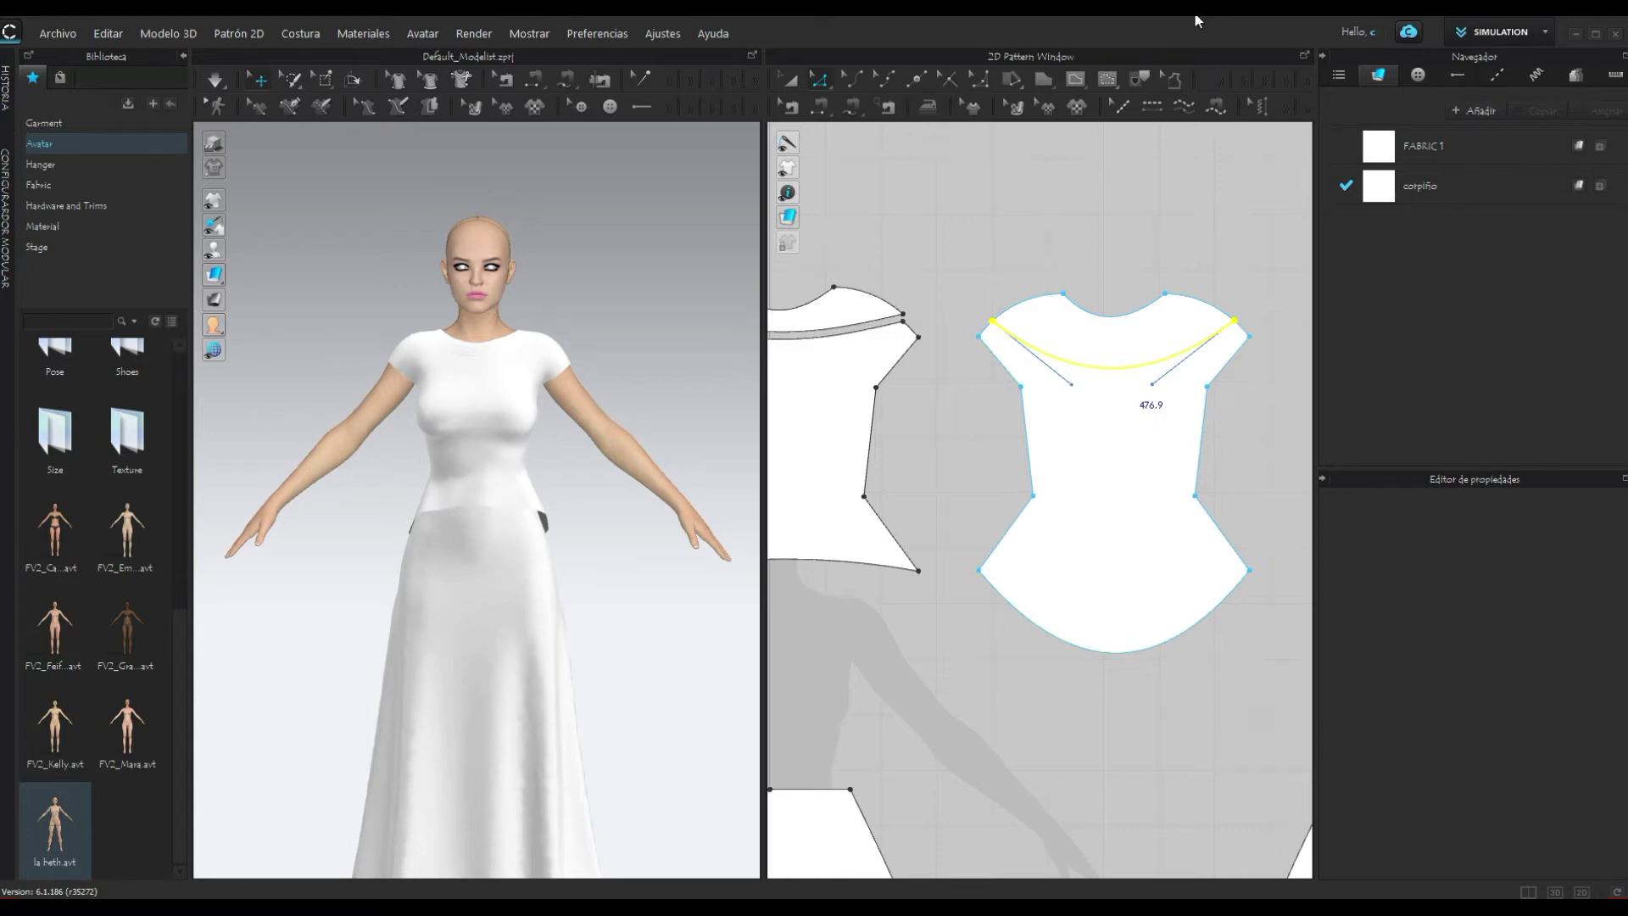
{"action": "key", "text": "Escape"}
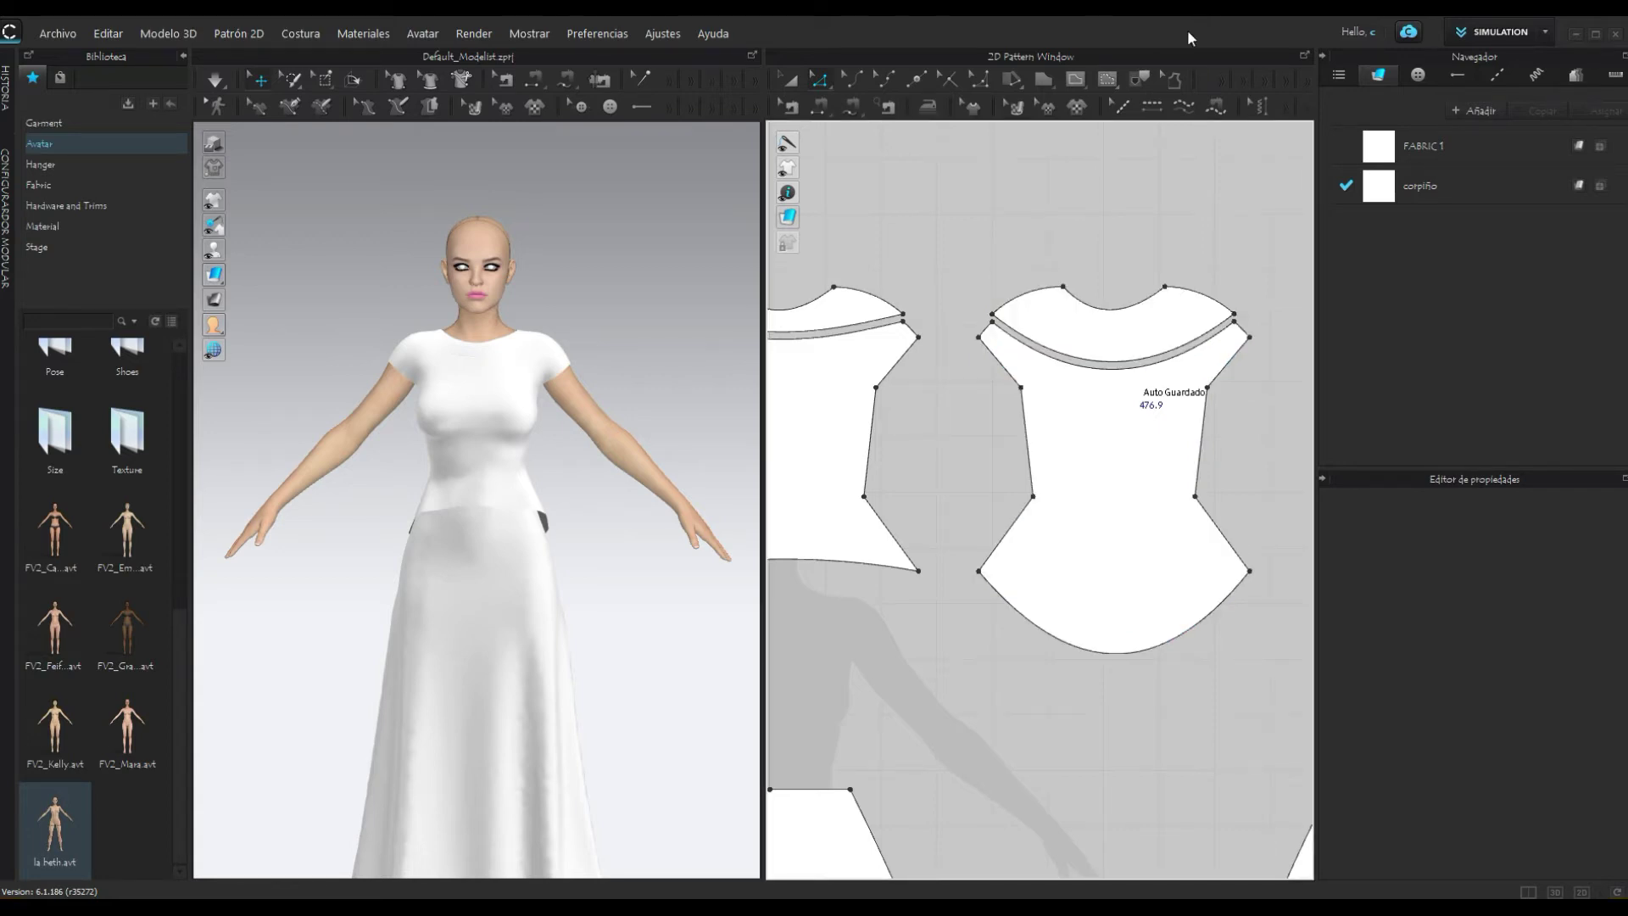
Step: Add a new fabric named 'transparencia' with opacity set to 0
{"action": "left_click", "coordinate": [1487, 107]}
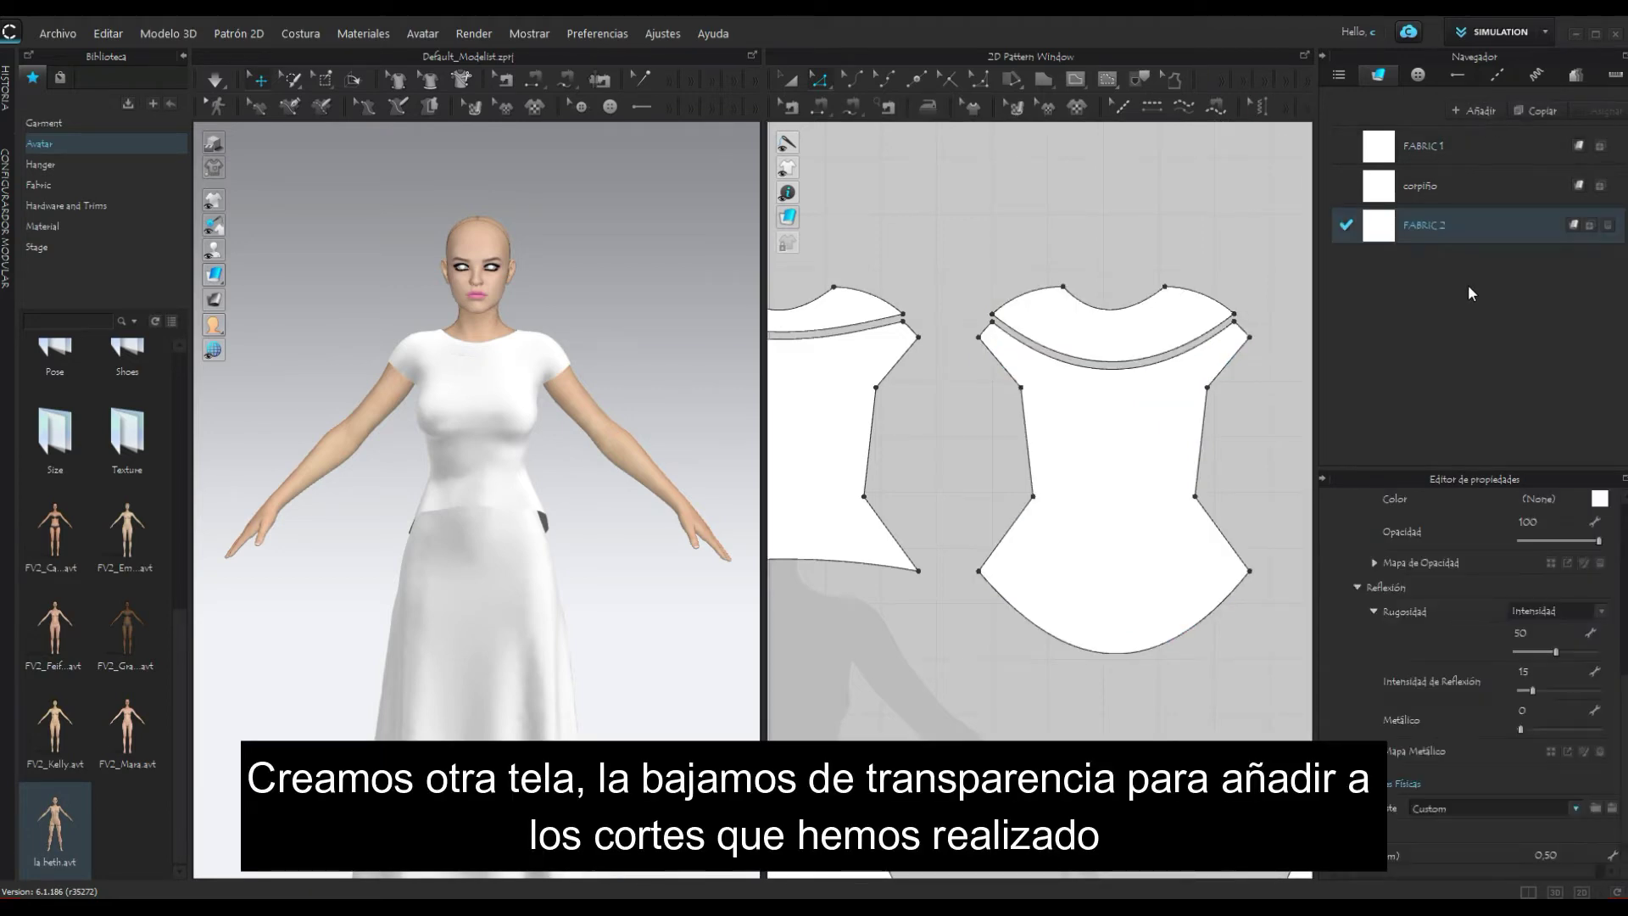
{"action": "double_click", "coordinate": [1436, 224]}
{"action": "type", "text": "transparenc"}
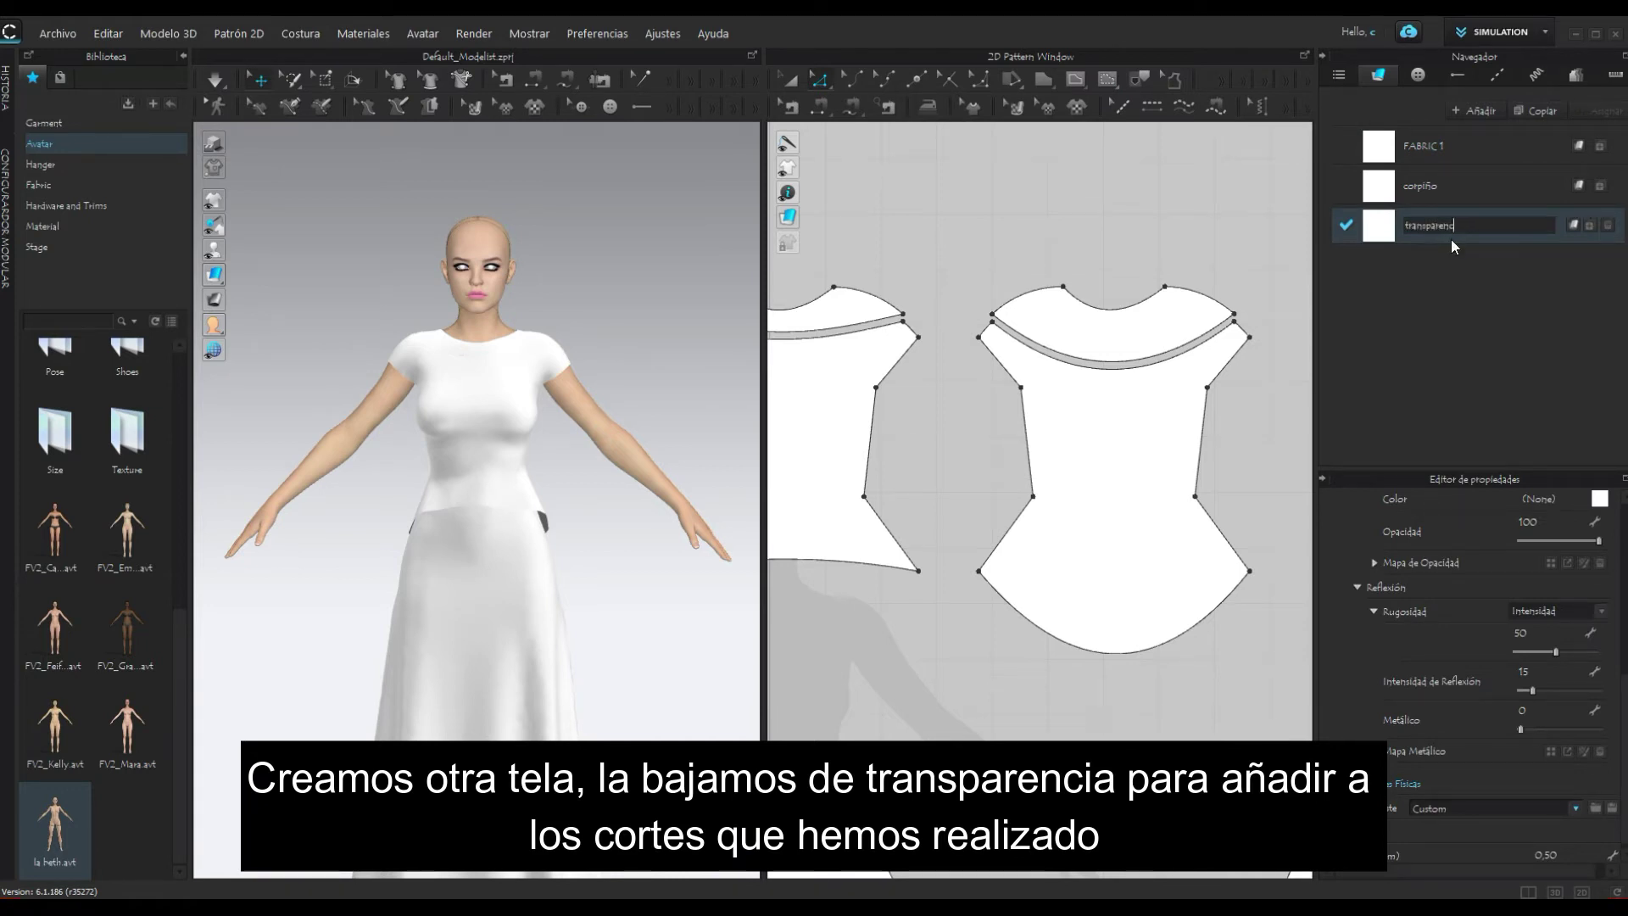
{"action": "type", "text": "ia"}
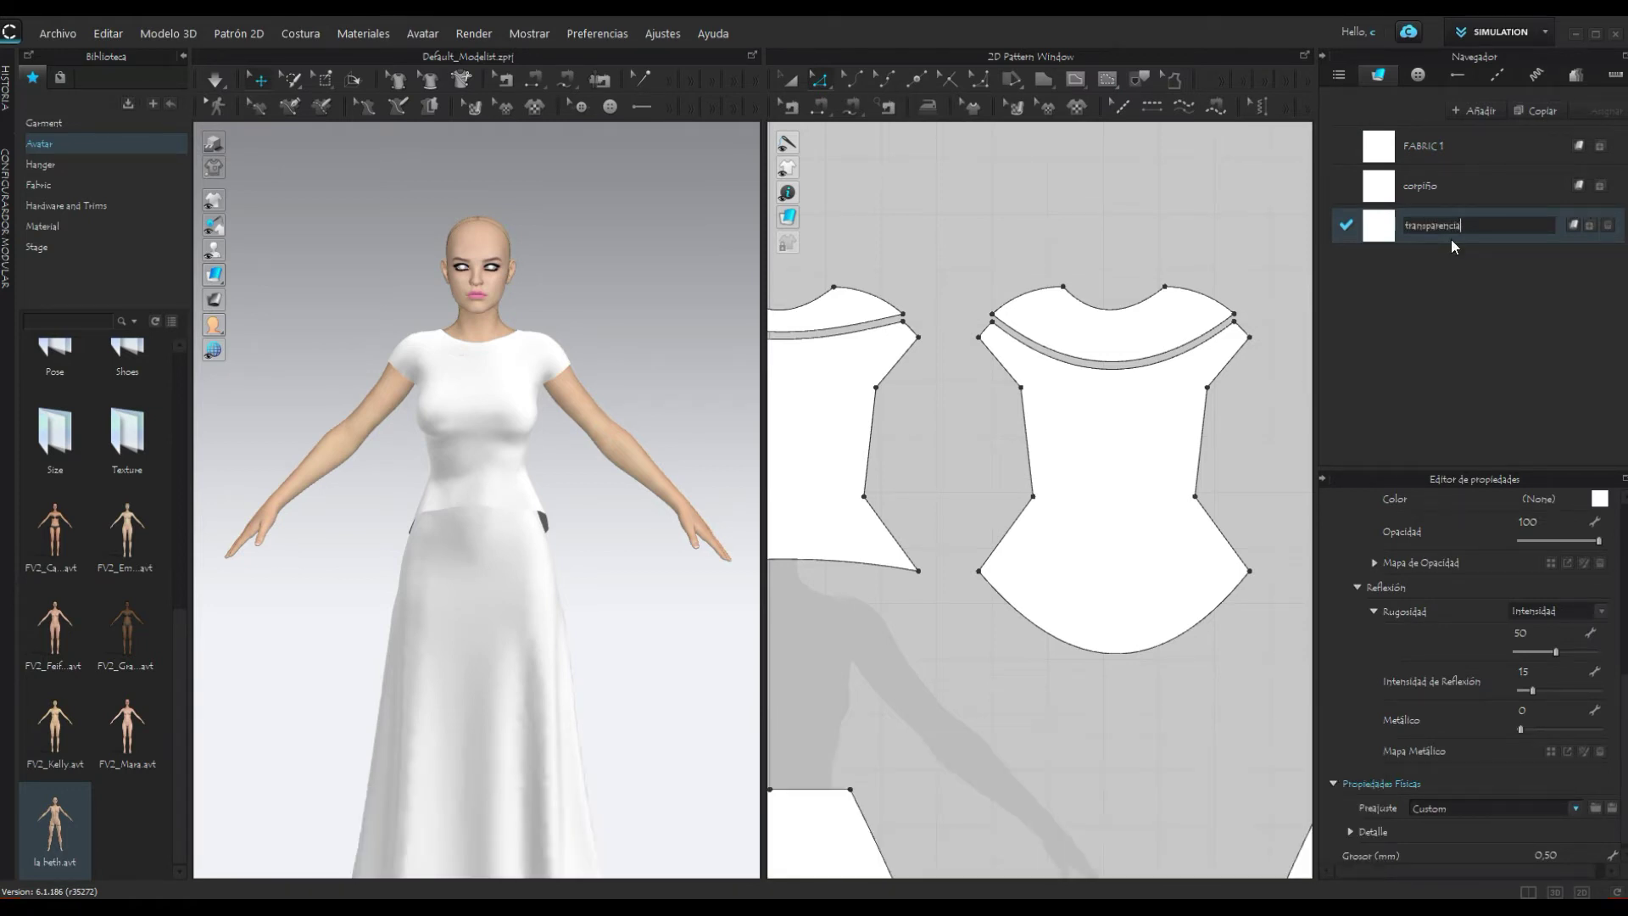
{"action": "key", "text": "Return"}
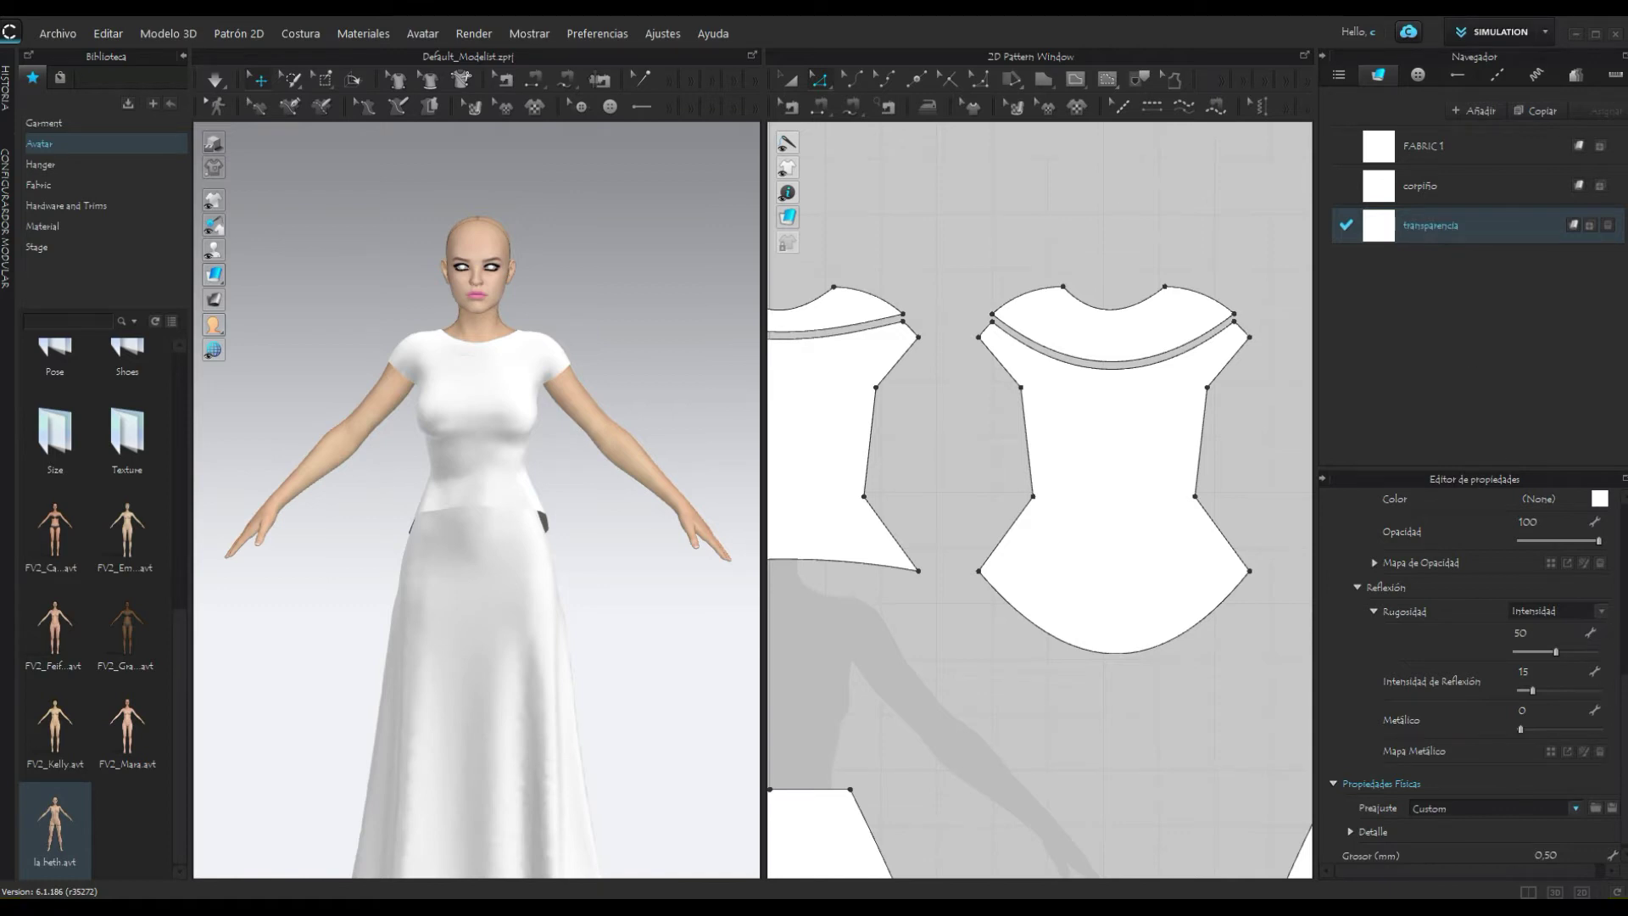
{"action": "scroll", "coordinate": [1474, 678], "scroll_direction": "up", "scroll_amount": 3}
{"action": "scroll", "coordinate": [1474, 678], "scroll_direction": "up", "scroll_amount": 3}
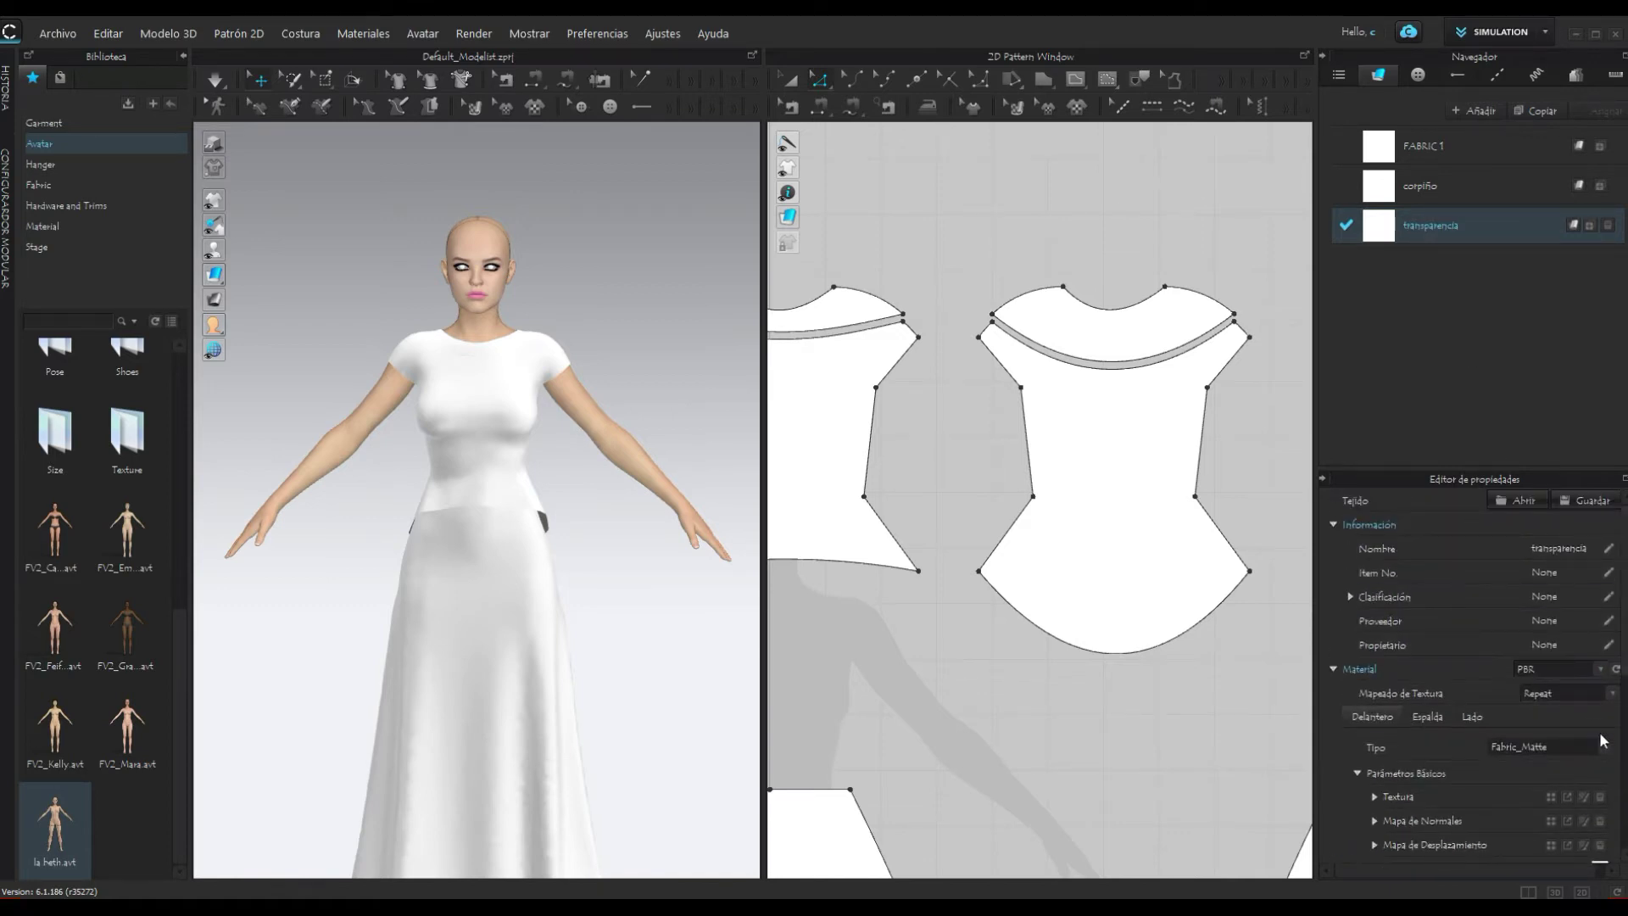
{"action": "scroll", "coordinate": [1474, 678], "scroll_direction": "down", "scroll_amount": 2}
{"action": "scroll", "coordinate": [1474, 678], "scroll_direction": "down", "scroll_amount": 2}
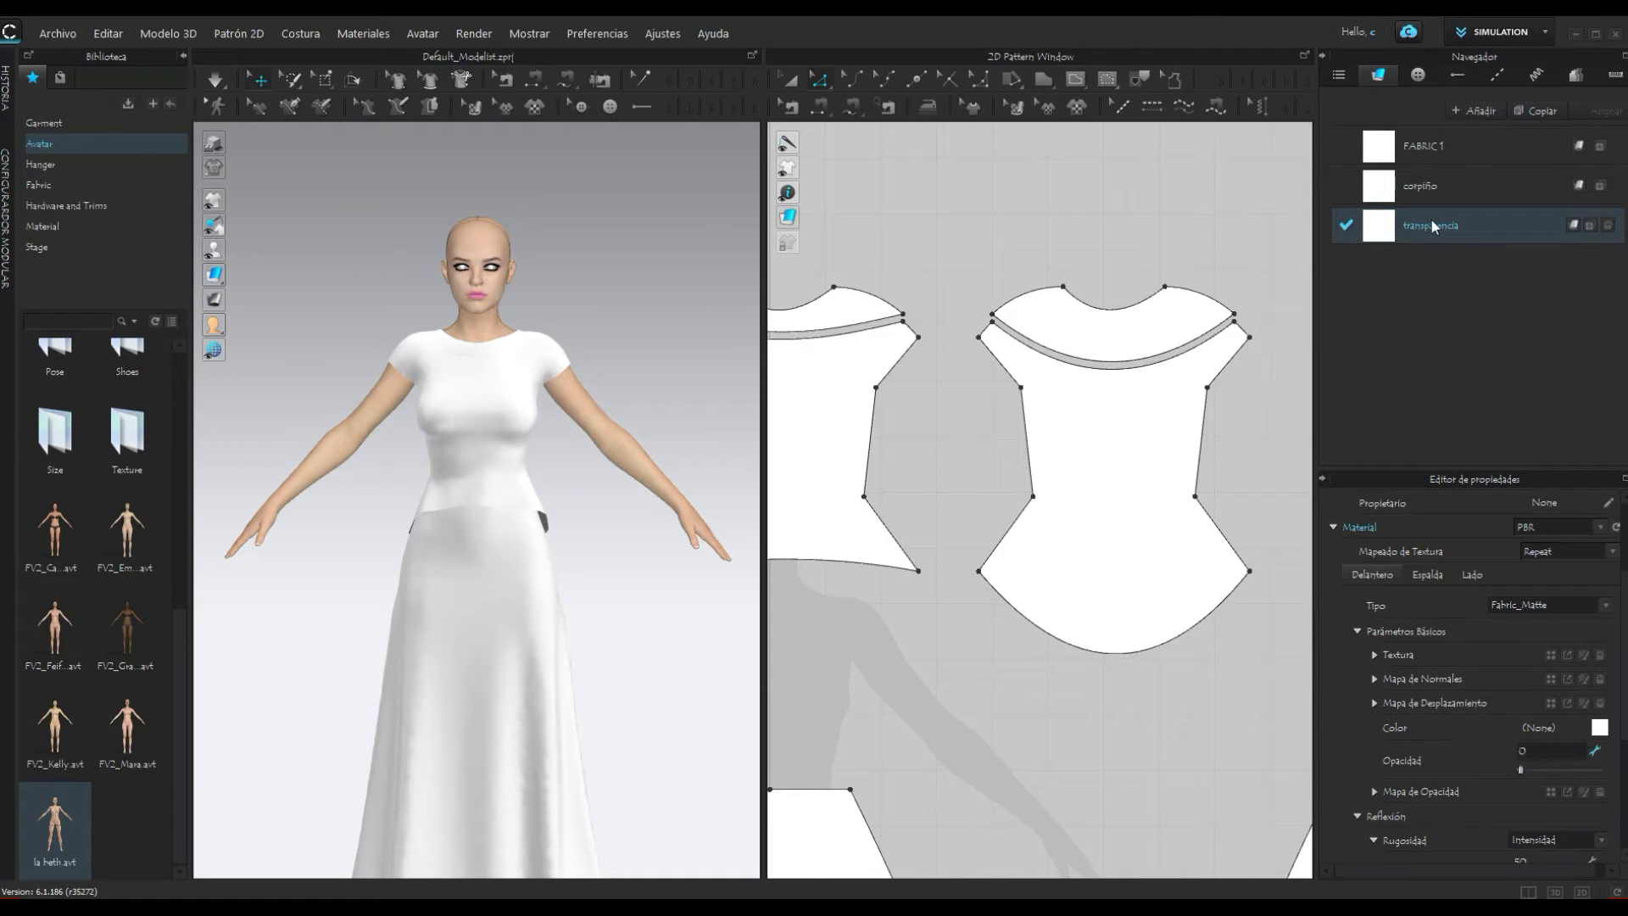
Step: Assign transparencia to both the front and back neckline bands
{"action": "left_click", "coordinate": [1172, 339]}
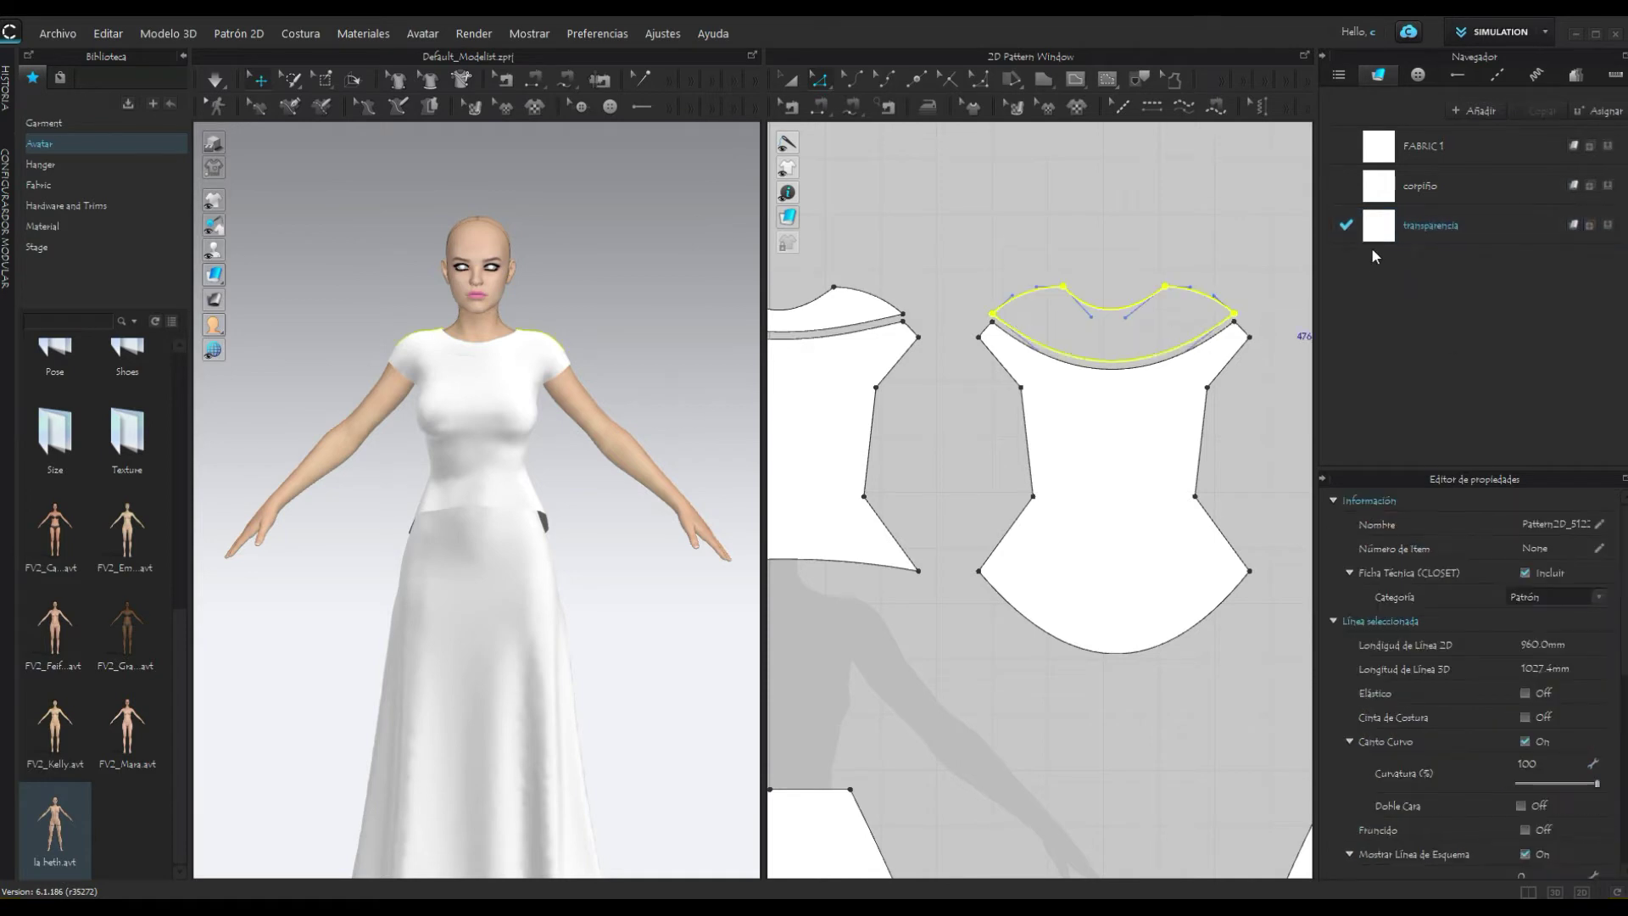
{"action": "left_click", "coordinate": [873, 303]}
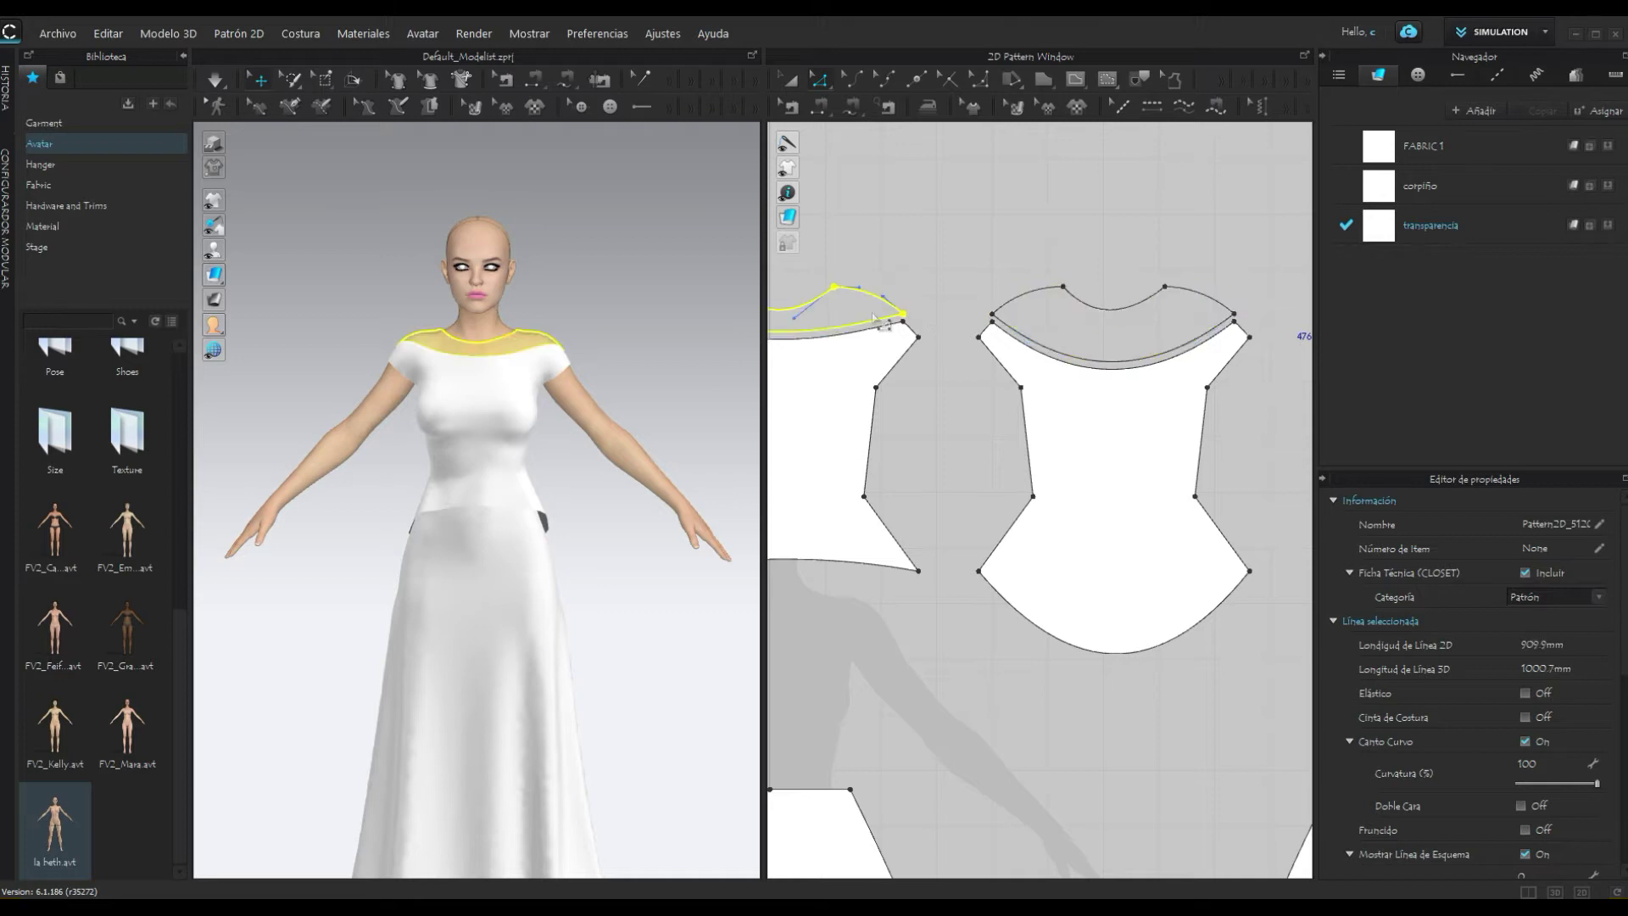
{"action": "left_click", "coordinate": [628, 374]}
{"action": "mouse_move", "coordinate": [647, 425]}
{"action": "right_mouse_down"}
{"action": "mouse_move", "coordinate": [320, 400]}
{"action": "mouse_move", "coordinate": [631, 415]}
{"action": "right_mouse_up"}
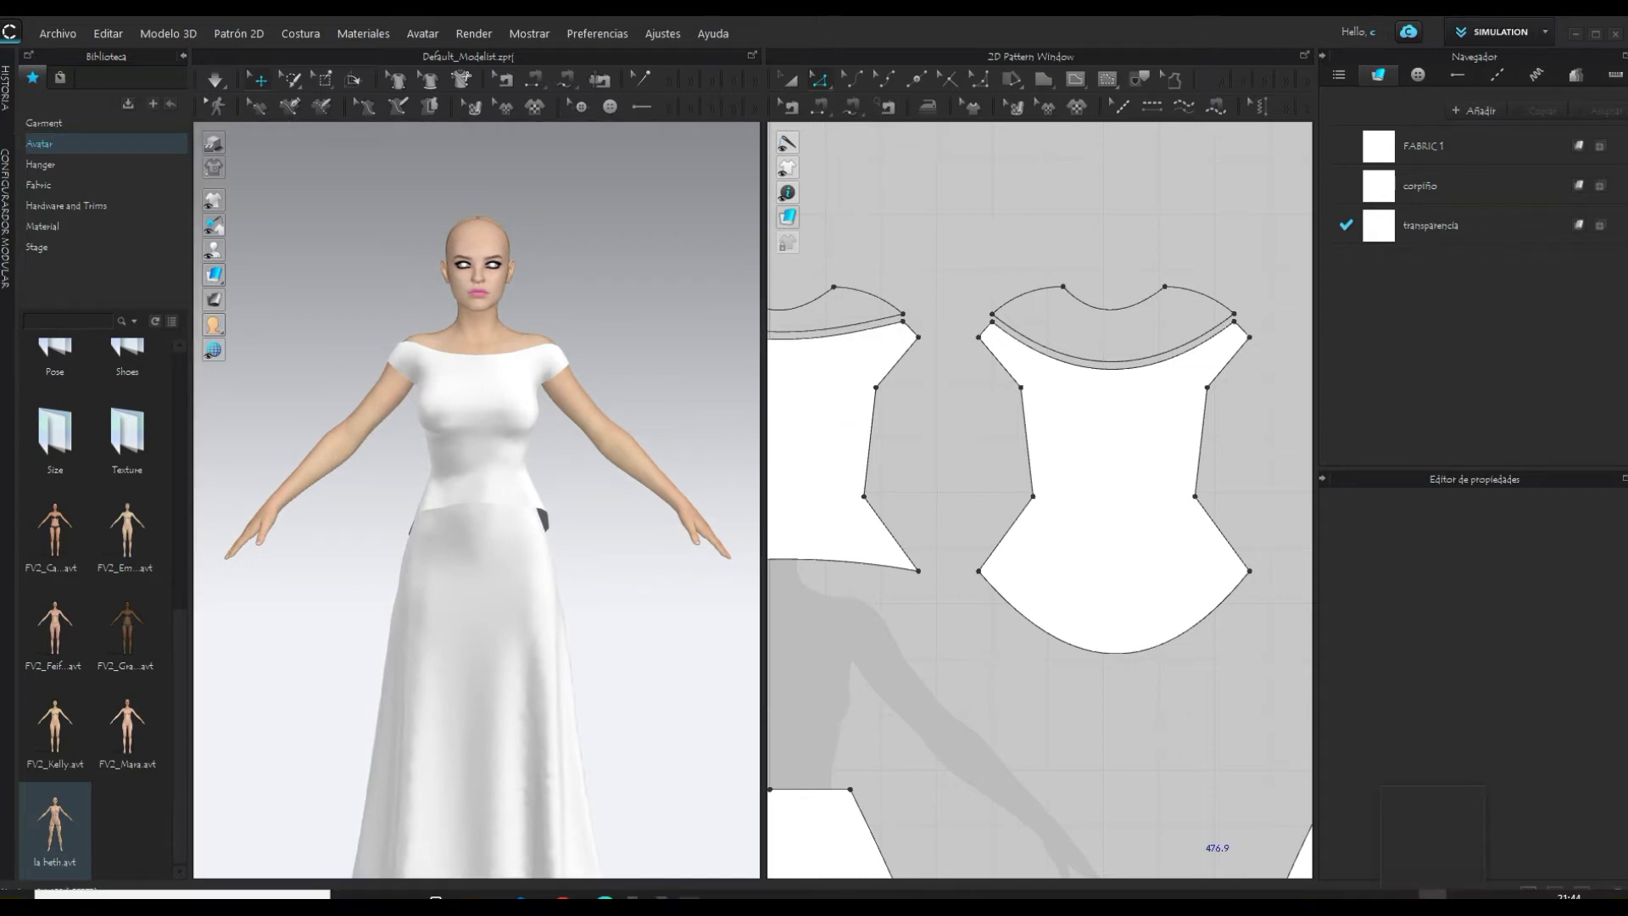
Step: Draw a horizontal internal line across the bodice waist
{"action": "left_click", "coordinate": [1462, 843]}
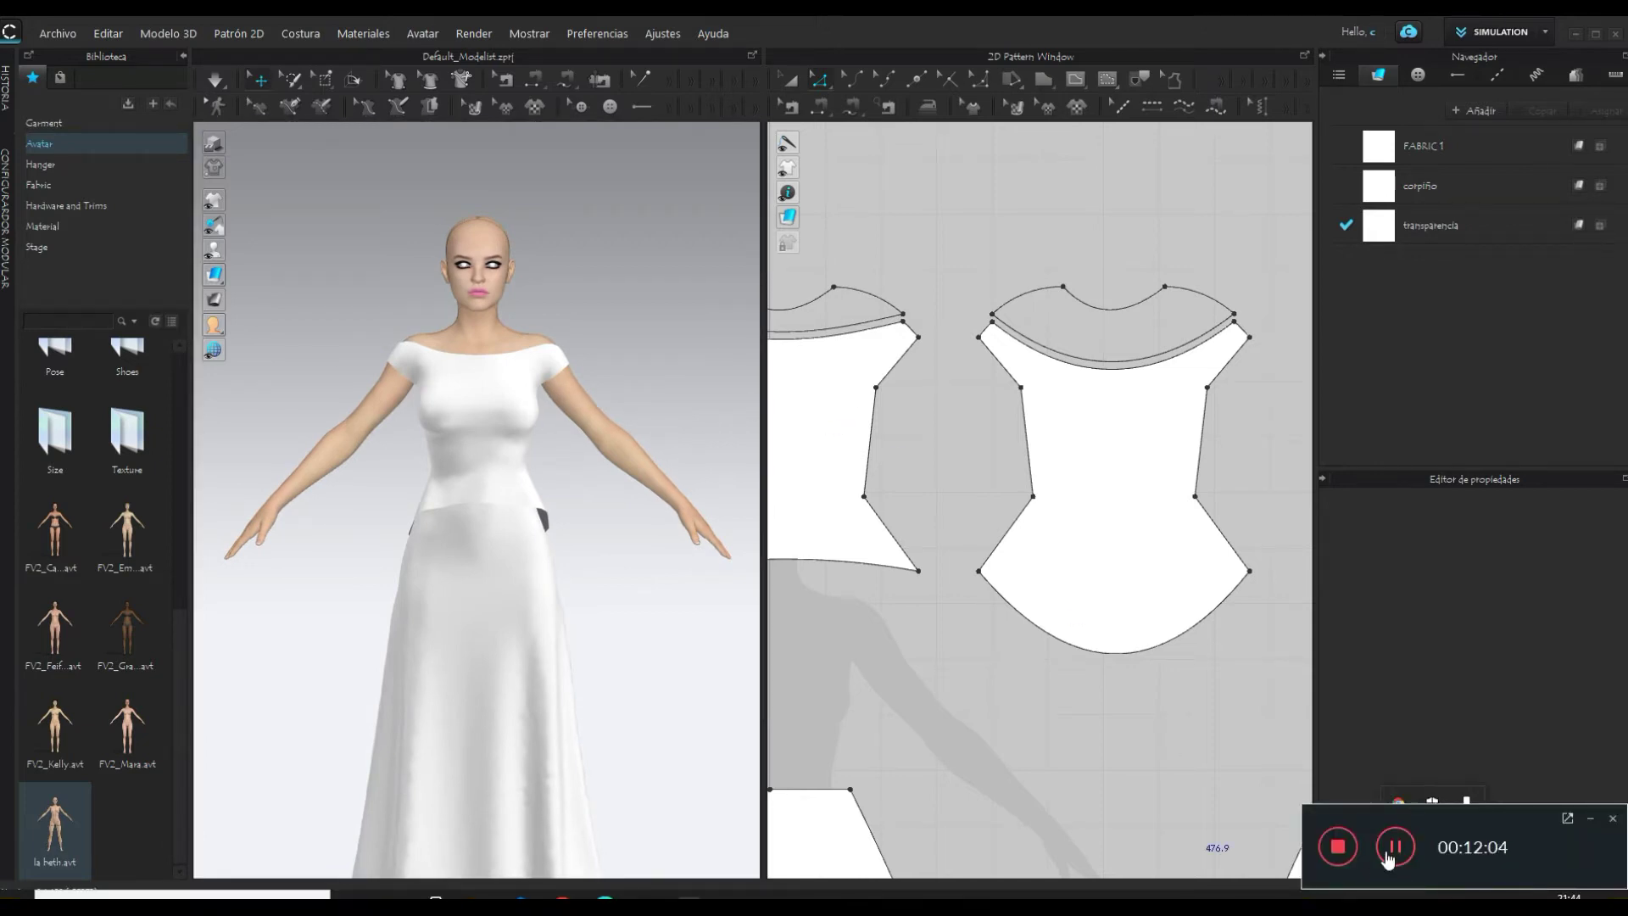
{"action": "left_click", "coordinate": [1589, 818]}
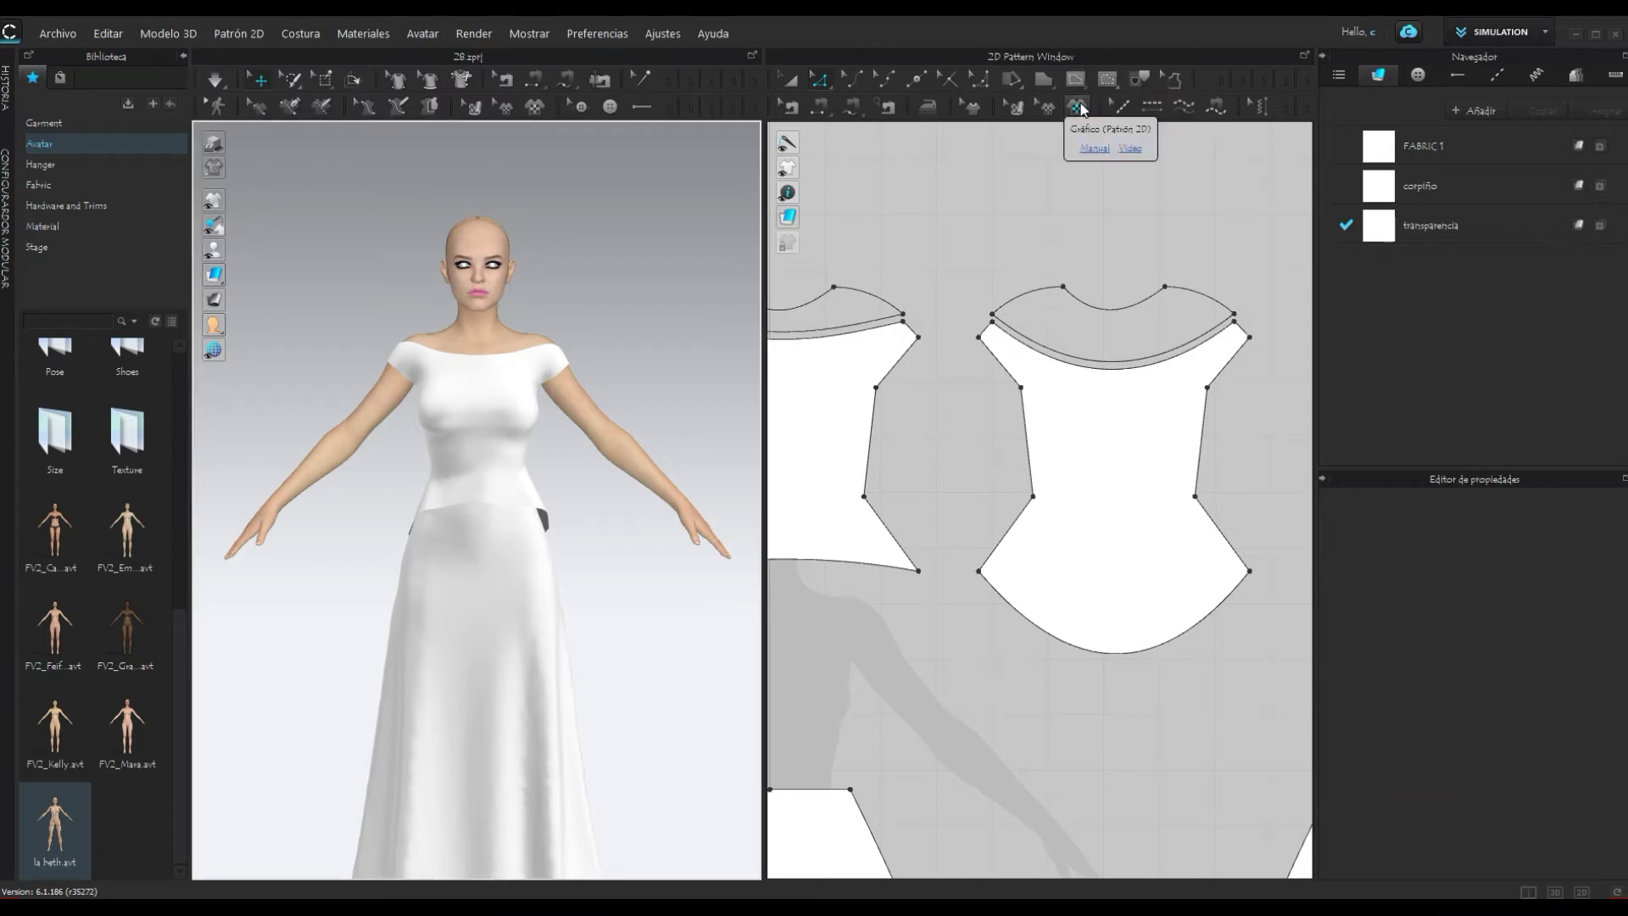
{"action": "left_click", "coordinate": [1075, 79]}
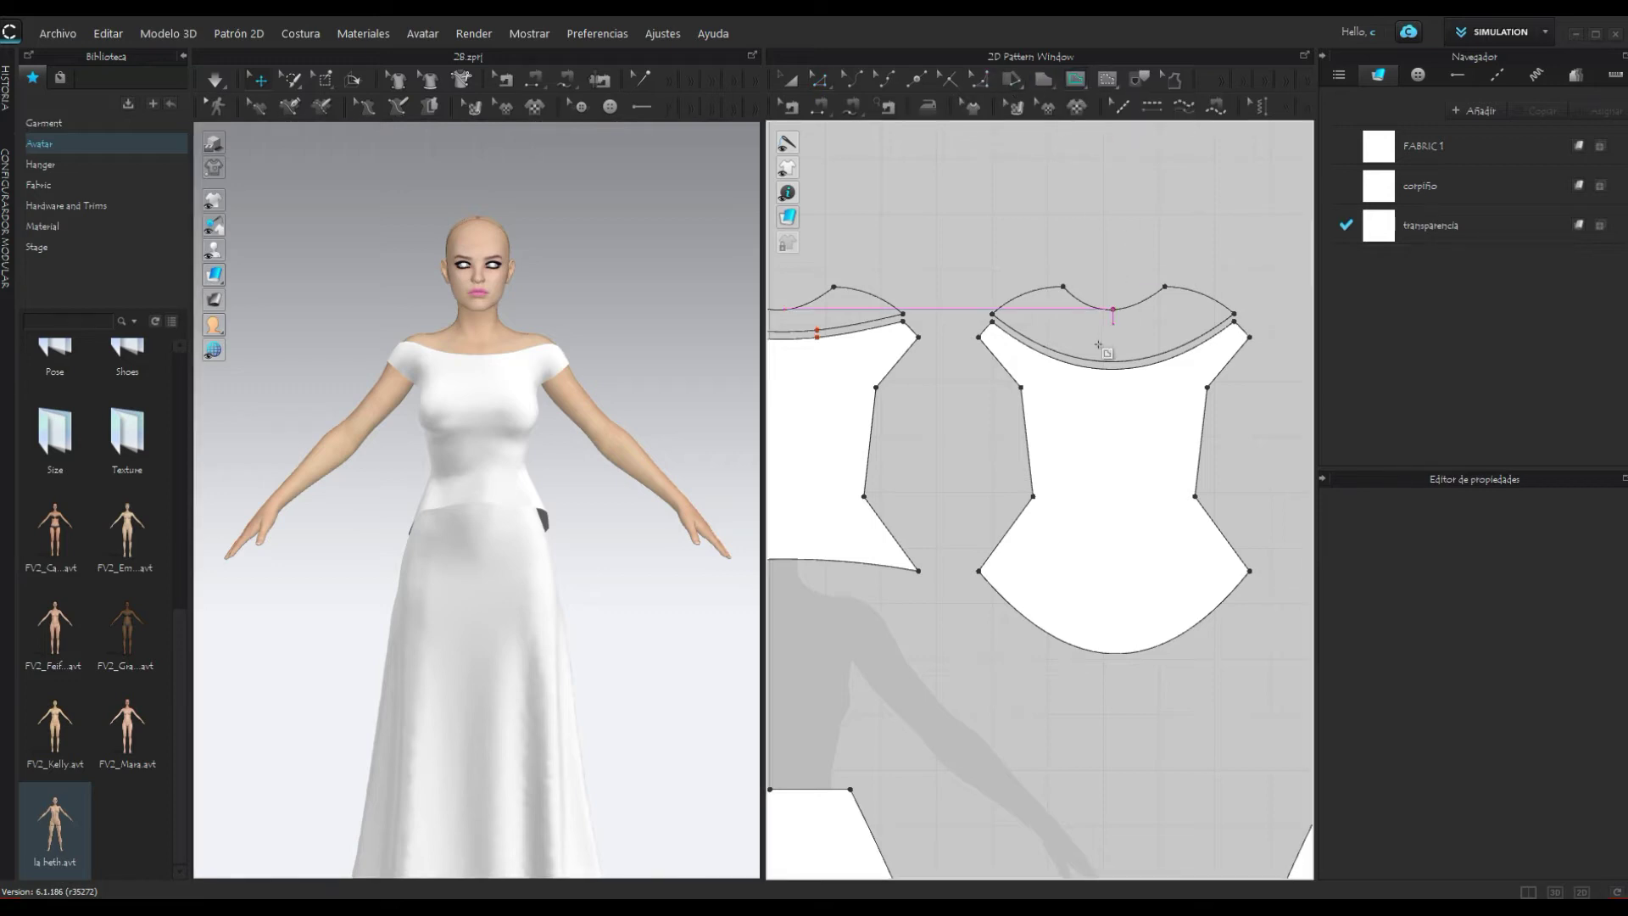
{"action": "left_click", "coordinate": [1032, 496]}
{"action": "left_click", "coordinate": [1195, 495]}
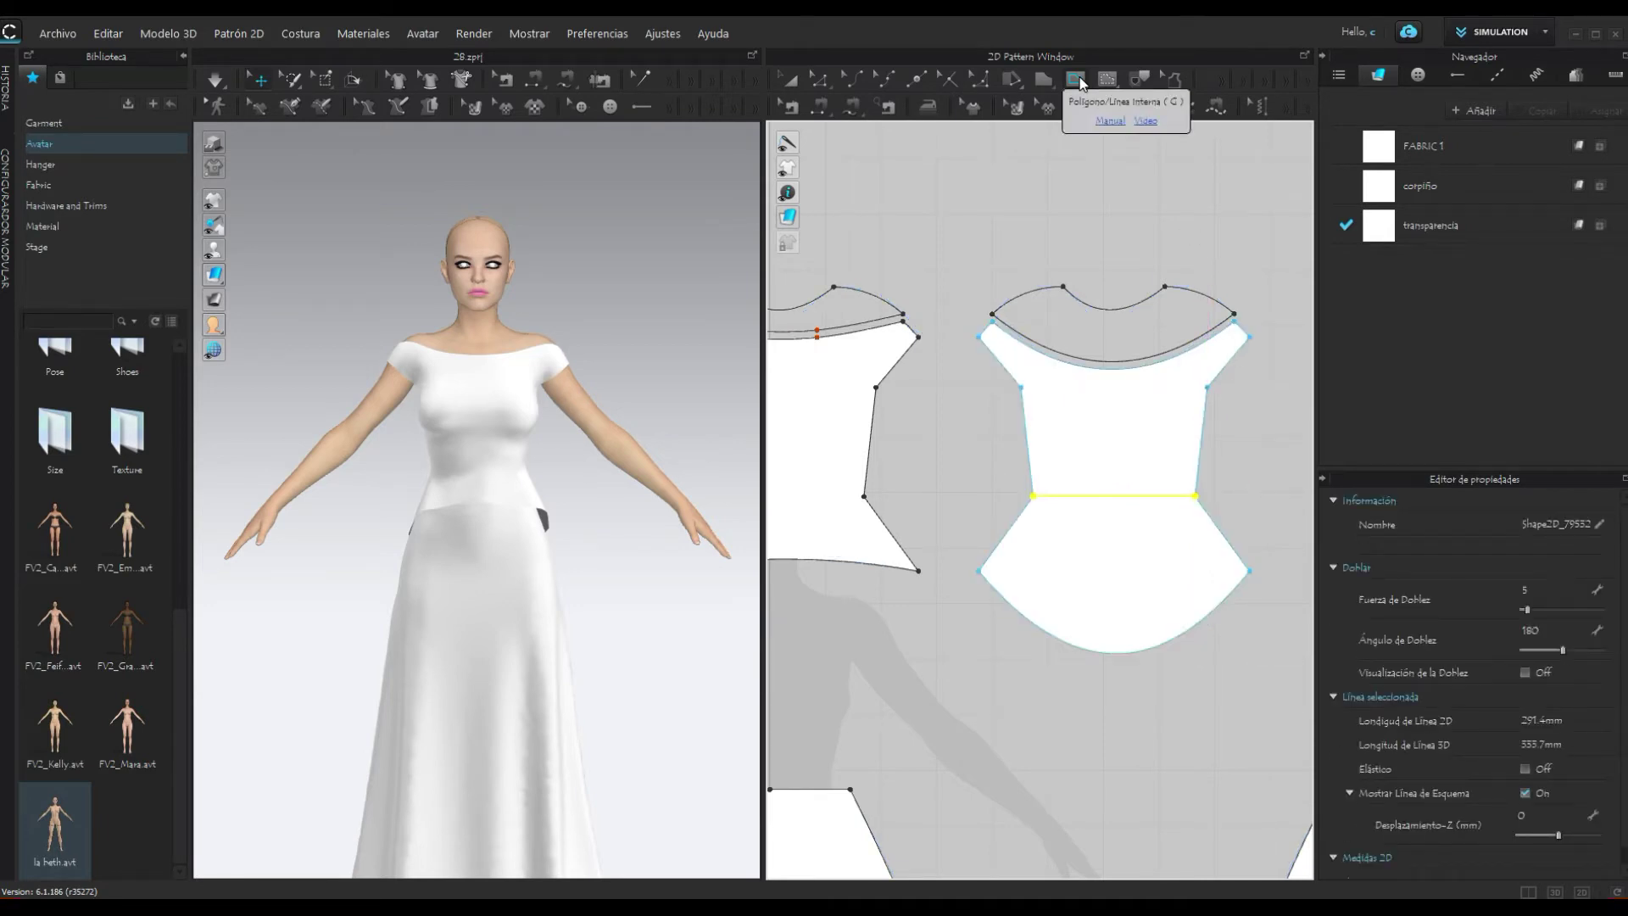
{"action": "left_click", "coordinate": [818, 79]}
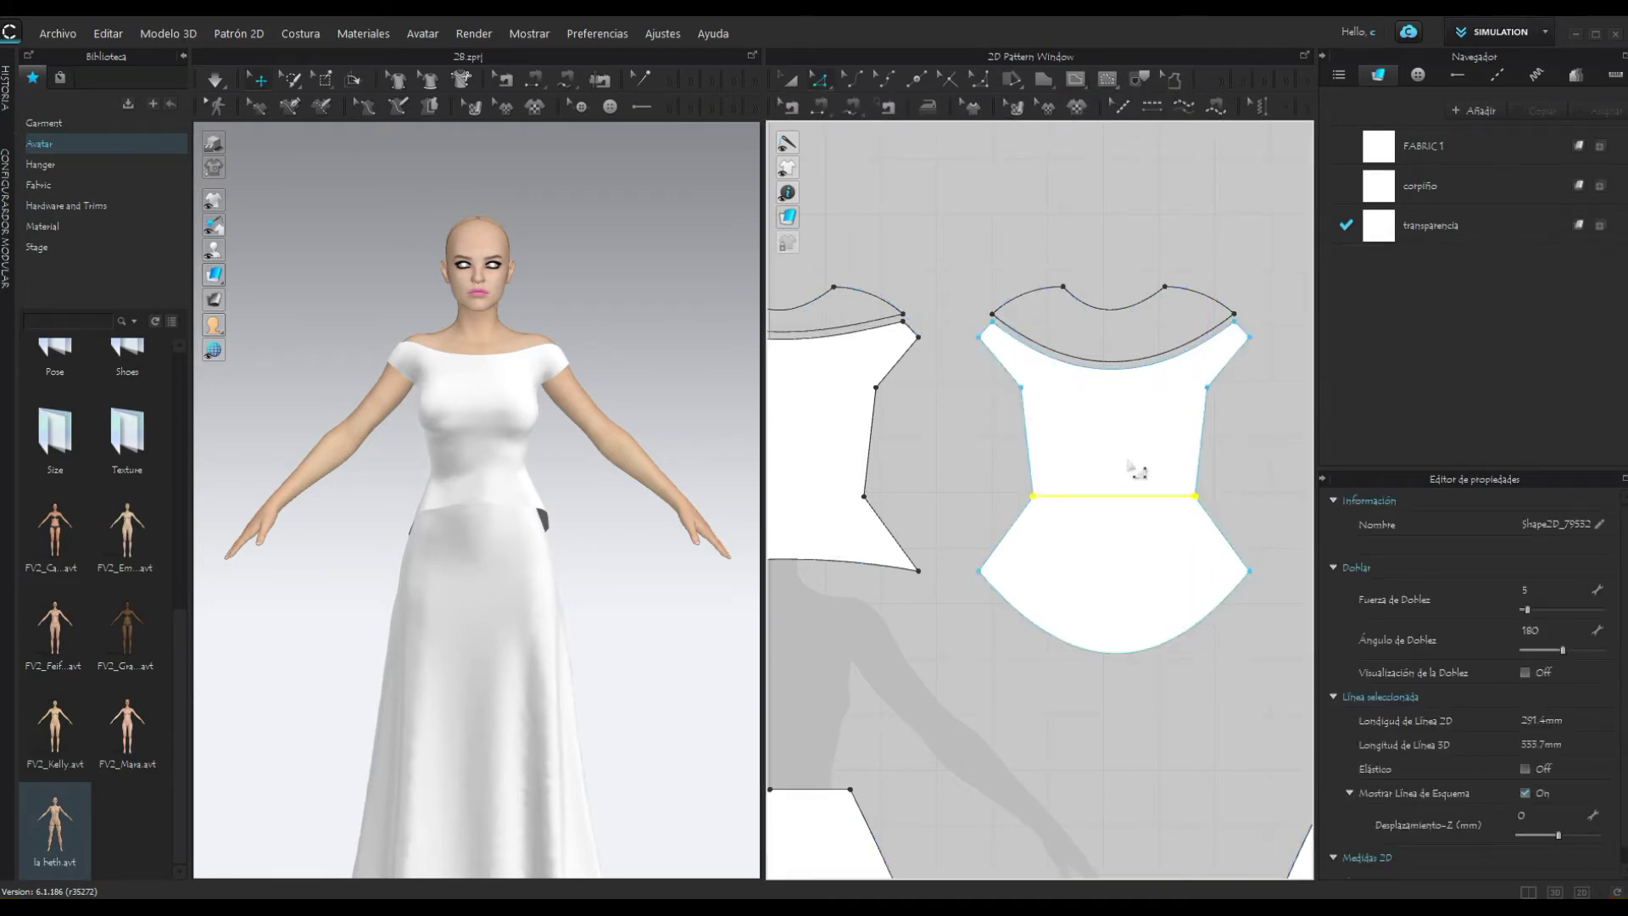
{"action": "left_click", "coordinate": [1074, 81]}
Step: Draw a V internal line from the back neckline to the centre waist, about 482.4 mm
{"action": "mouse_move", "coordinate": [709, 385]}
{"action": "right_mouse_down"}
{"action": "mouse_move", "coordinate": [313, 373]}
{"action": "mouse_move", "coordinate": [326, 386]}
{"action": "right_mouse_up"}
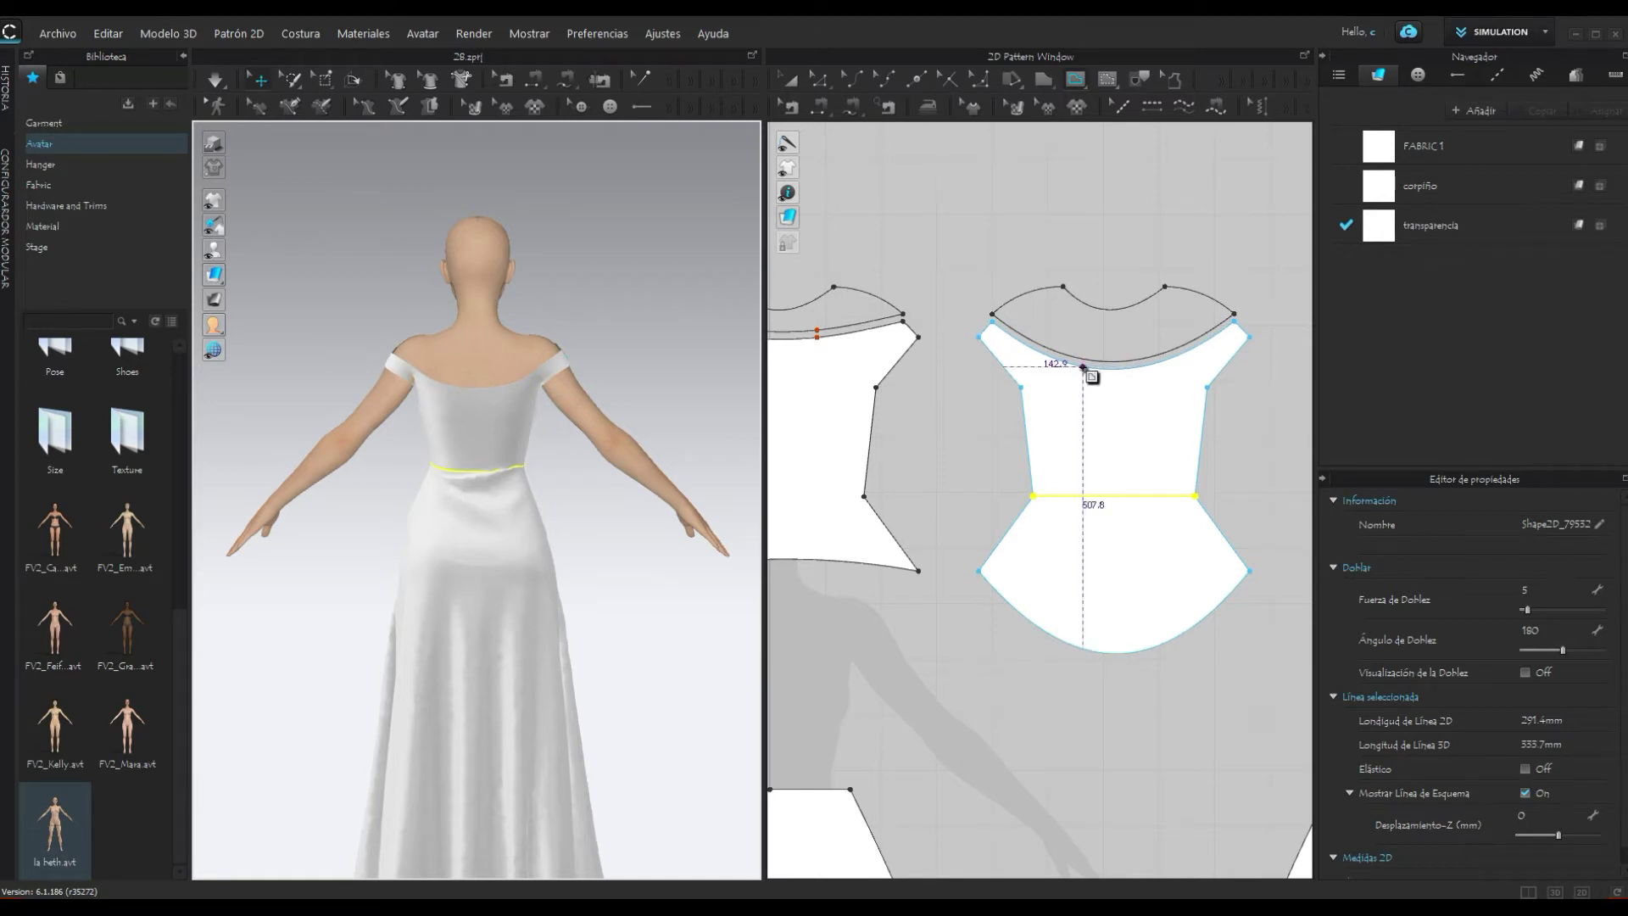
{"action": "left_click", "coordinate": [1083, 367]}
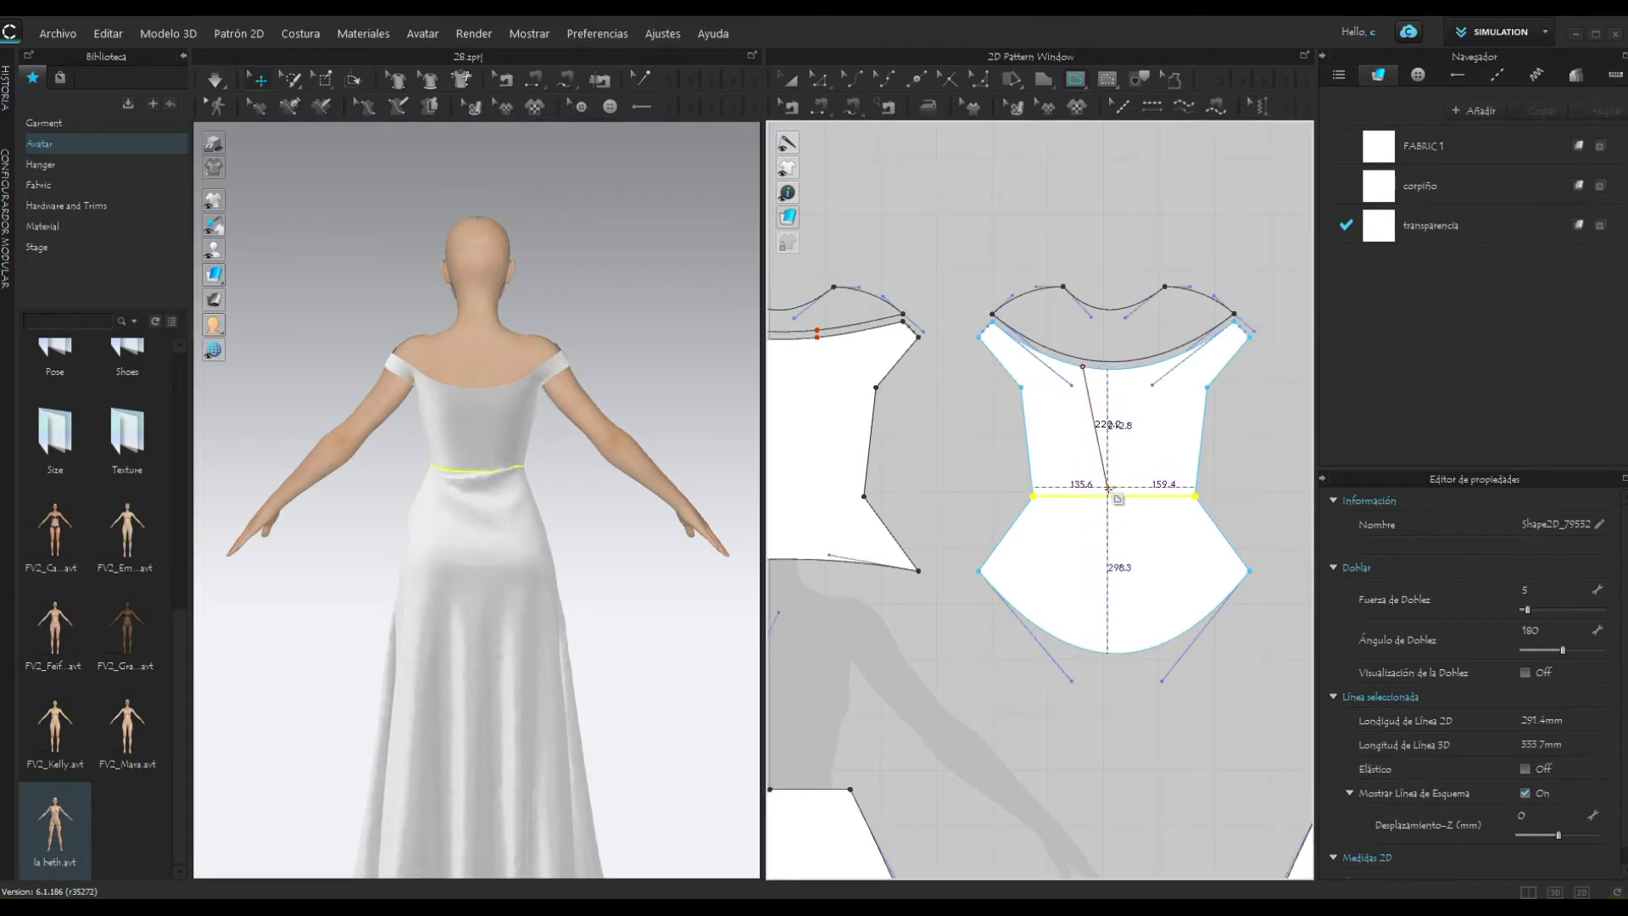
{"action": "scroll", "coordinate": [1111, 492], "scroll_direction": "up", "scroll_amount": 1}
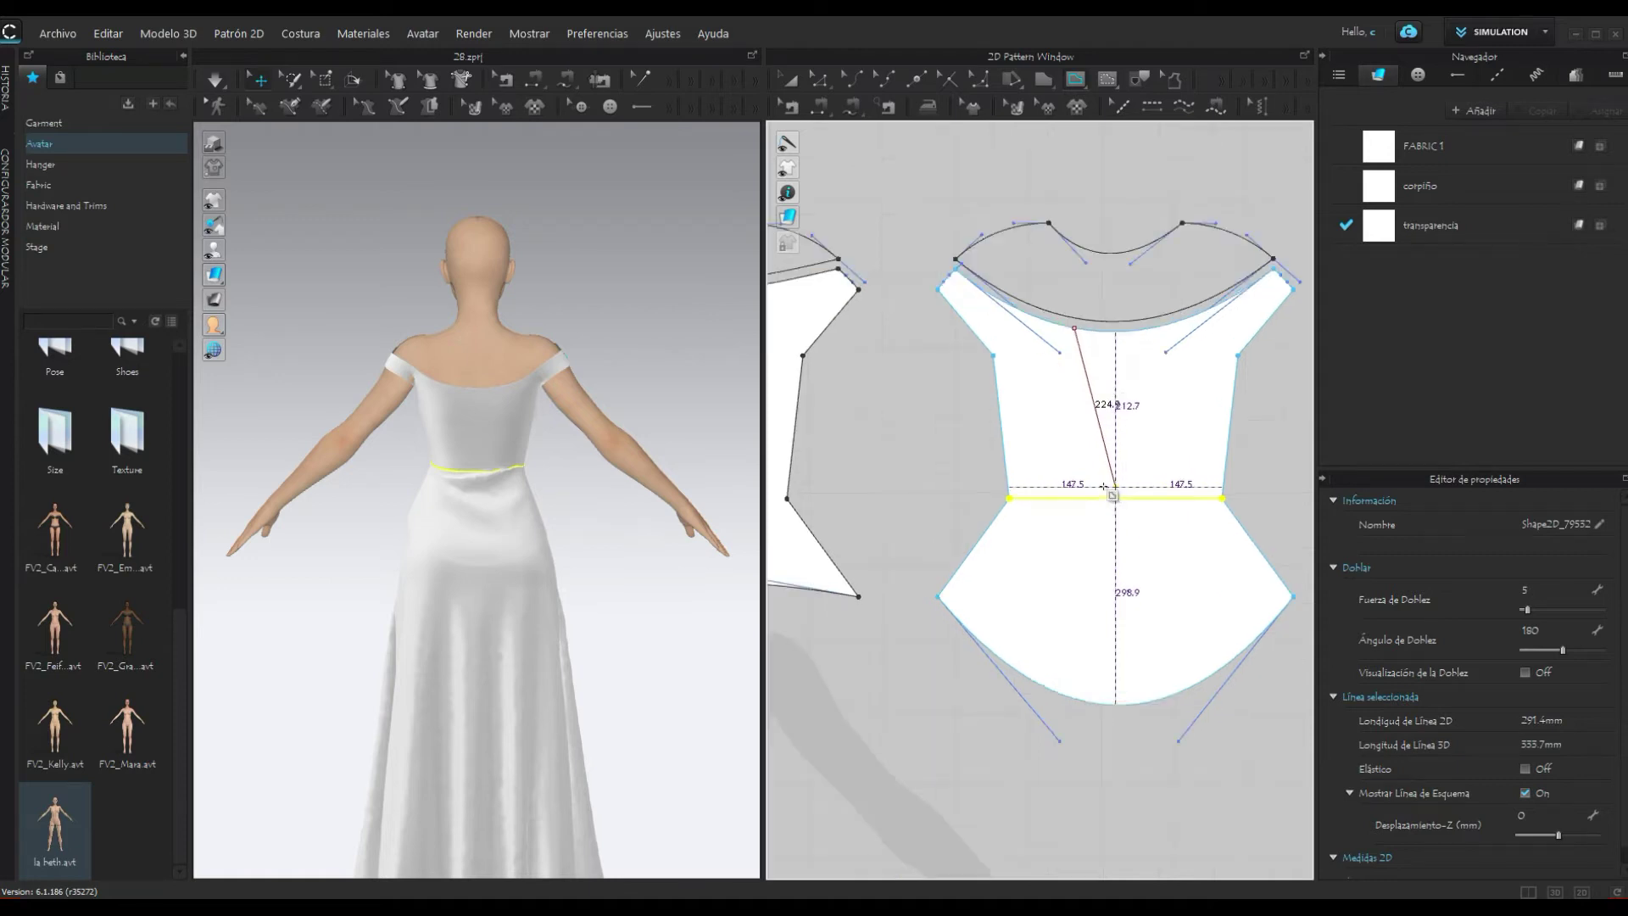
{"action": "scroll", "coordinate": [1114, 498], "scroll_direction": "up", "scroll_amount": 2}
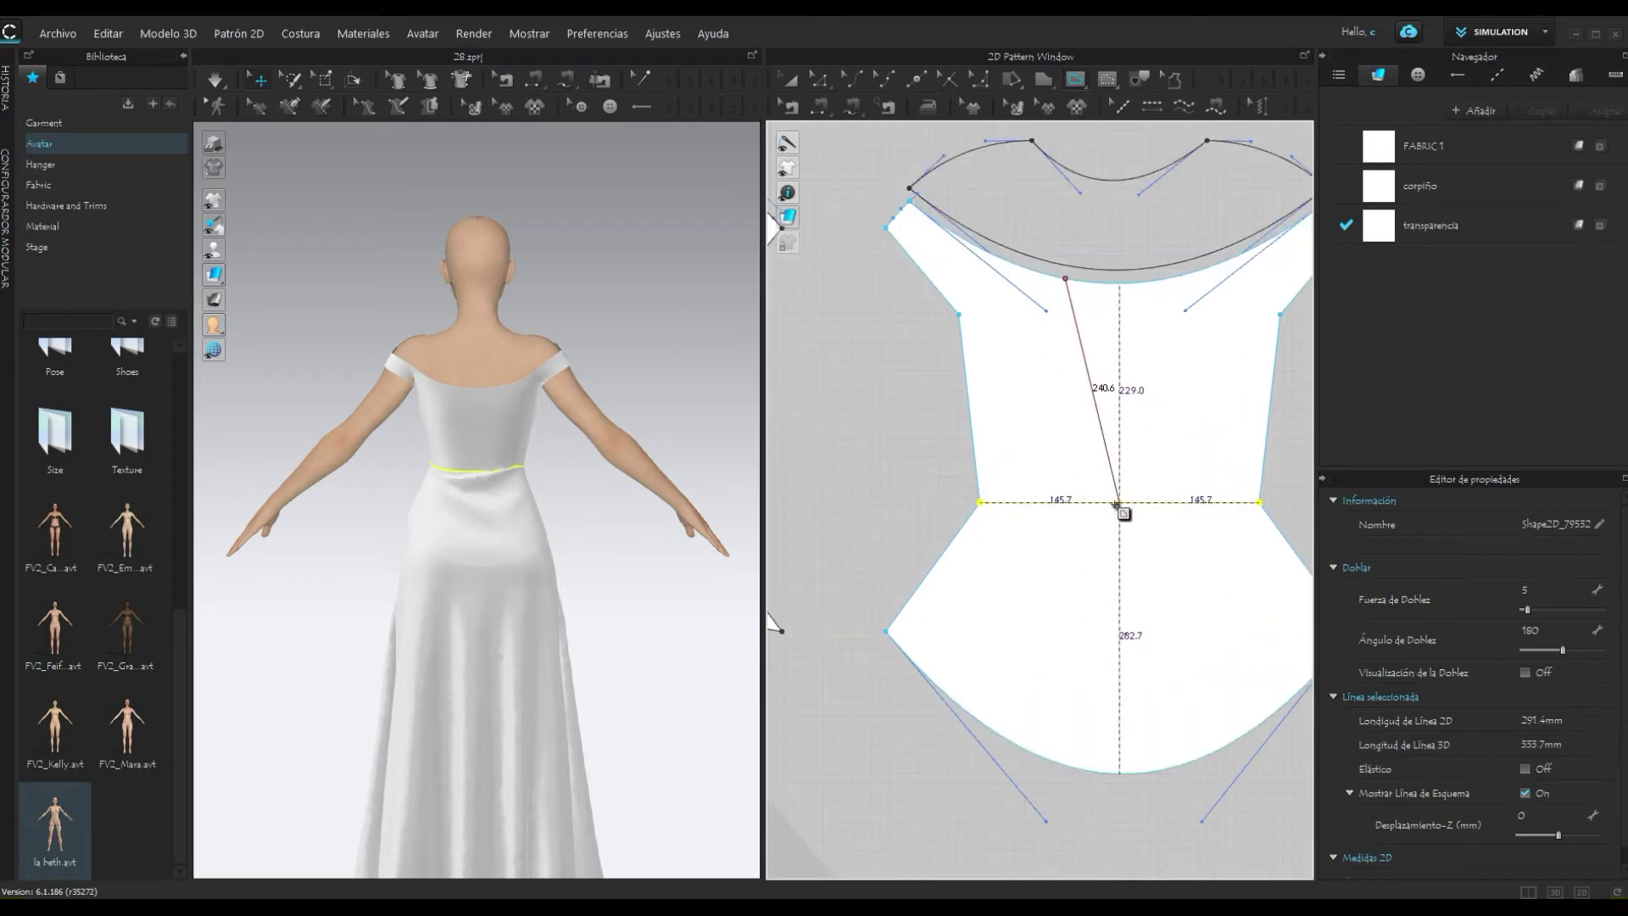
{"action": "left_click", "coordinate": [1116, 504]}
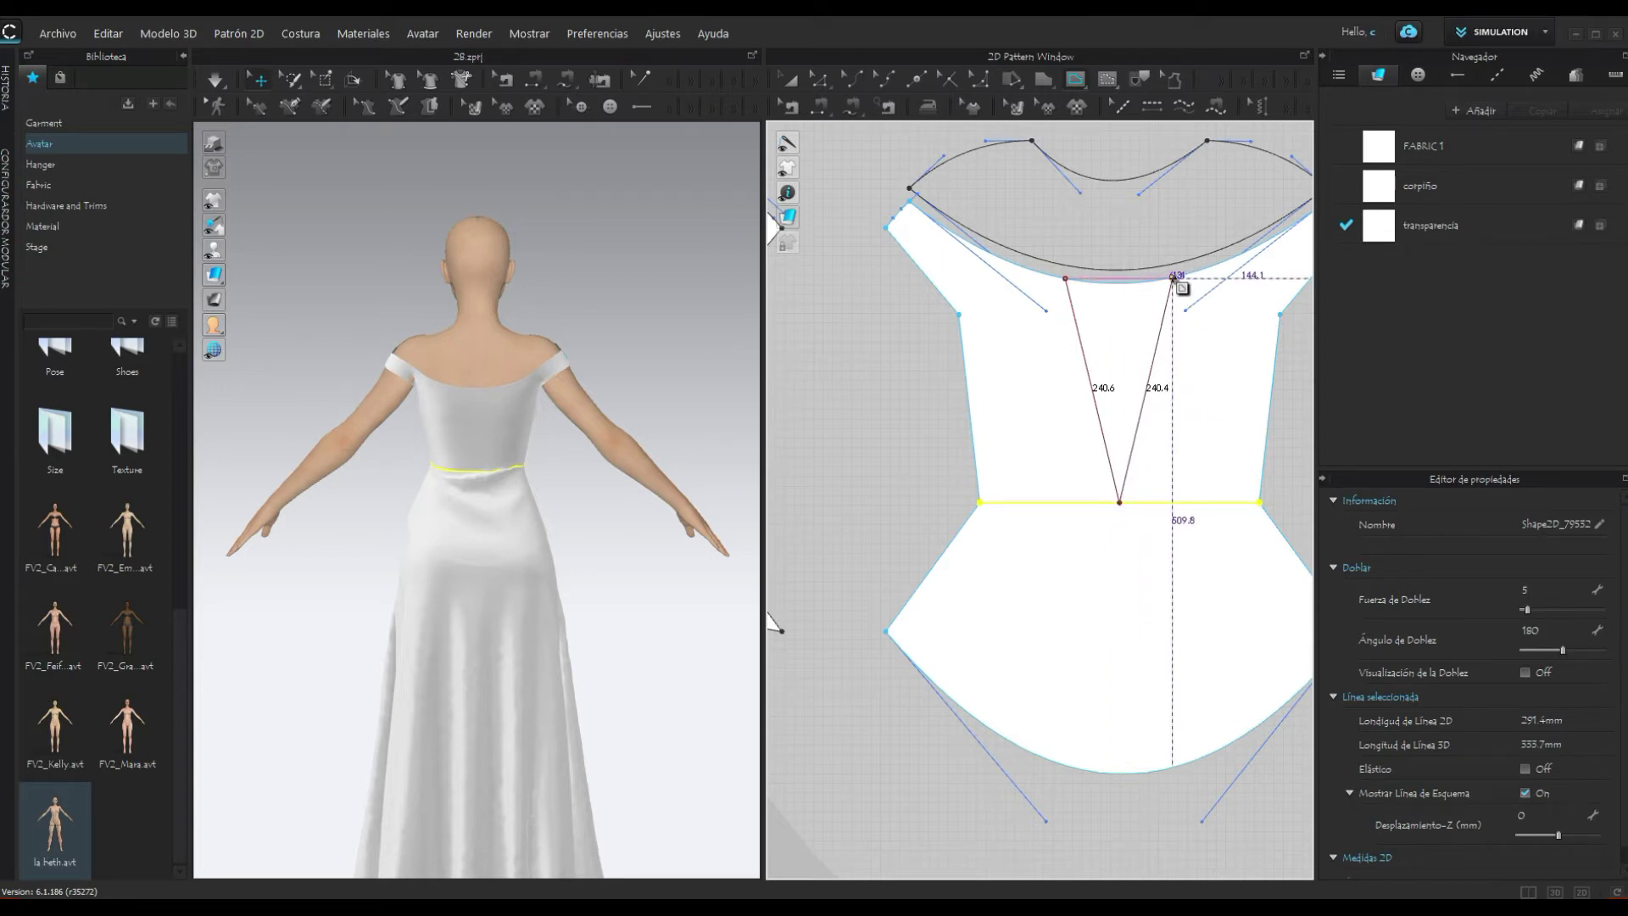
{"action": "double_click", "coordinate": [1174, 276]}
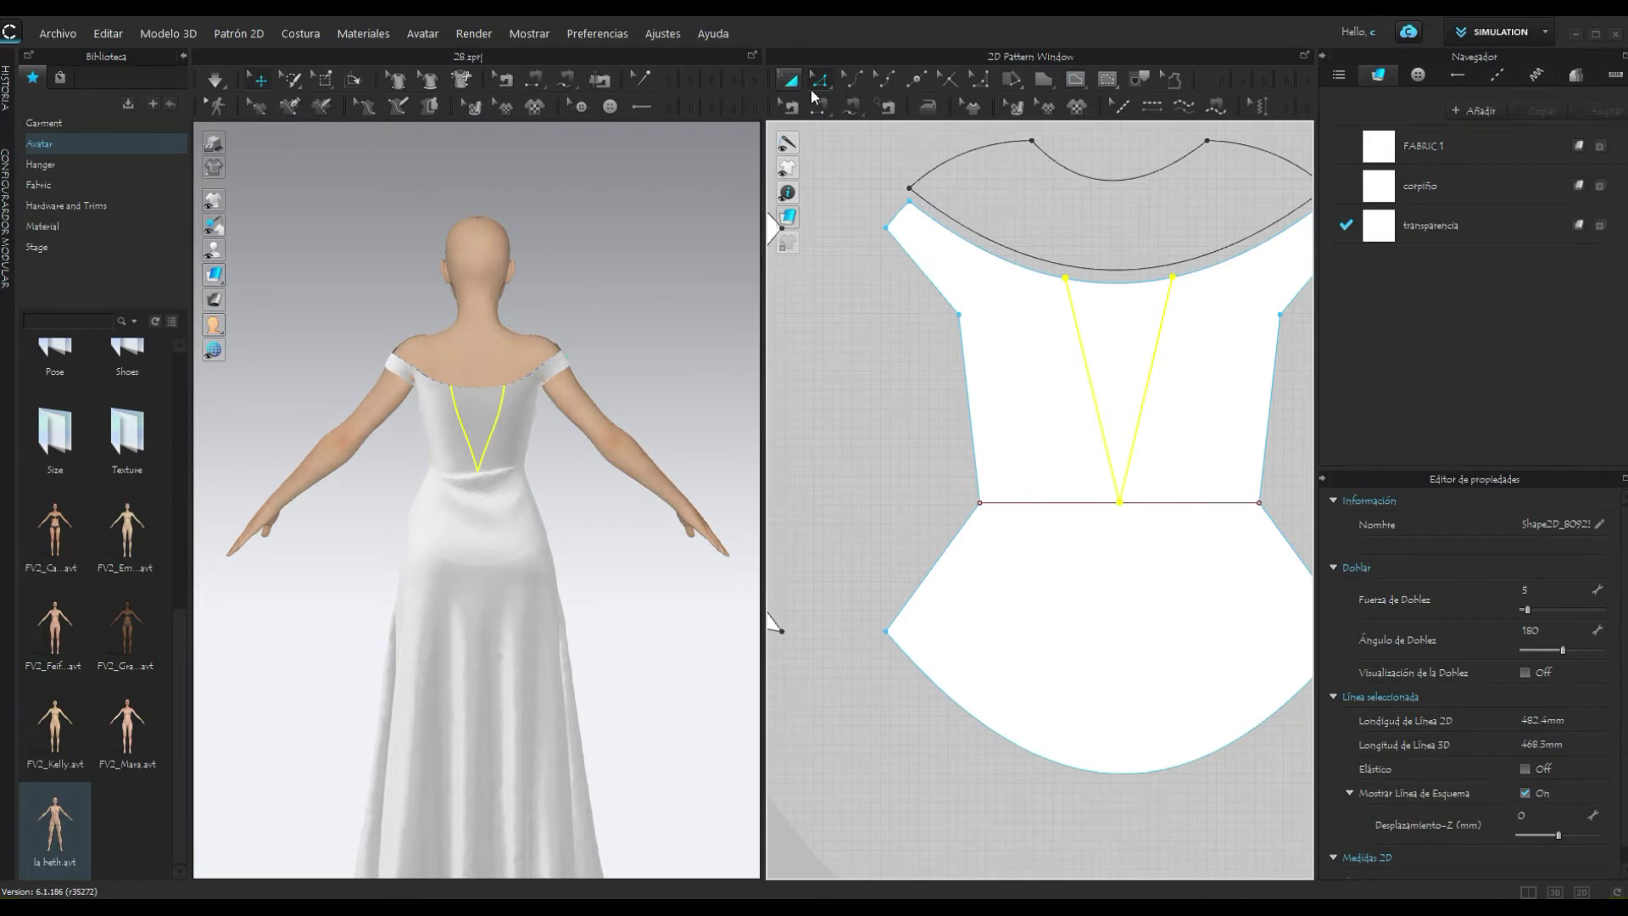
Step: Cut the back bodice along the V lines with Cortar y Coser and apply transparencia to the triangle
{"action": "left_click", "coordinate": [1149, 383]}
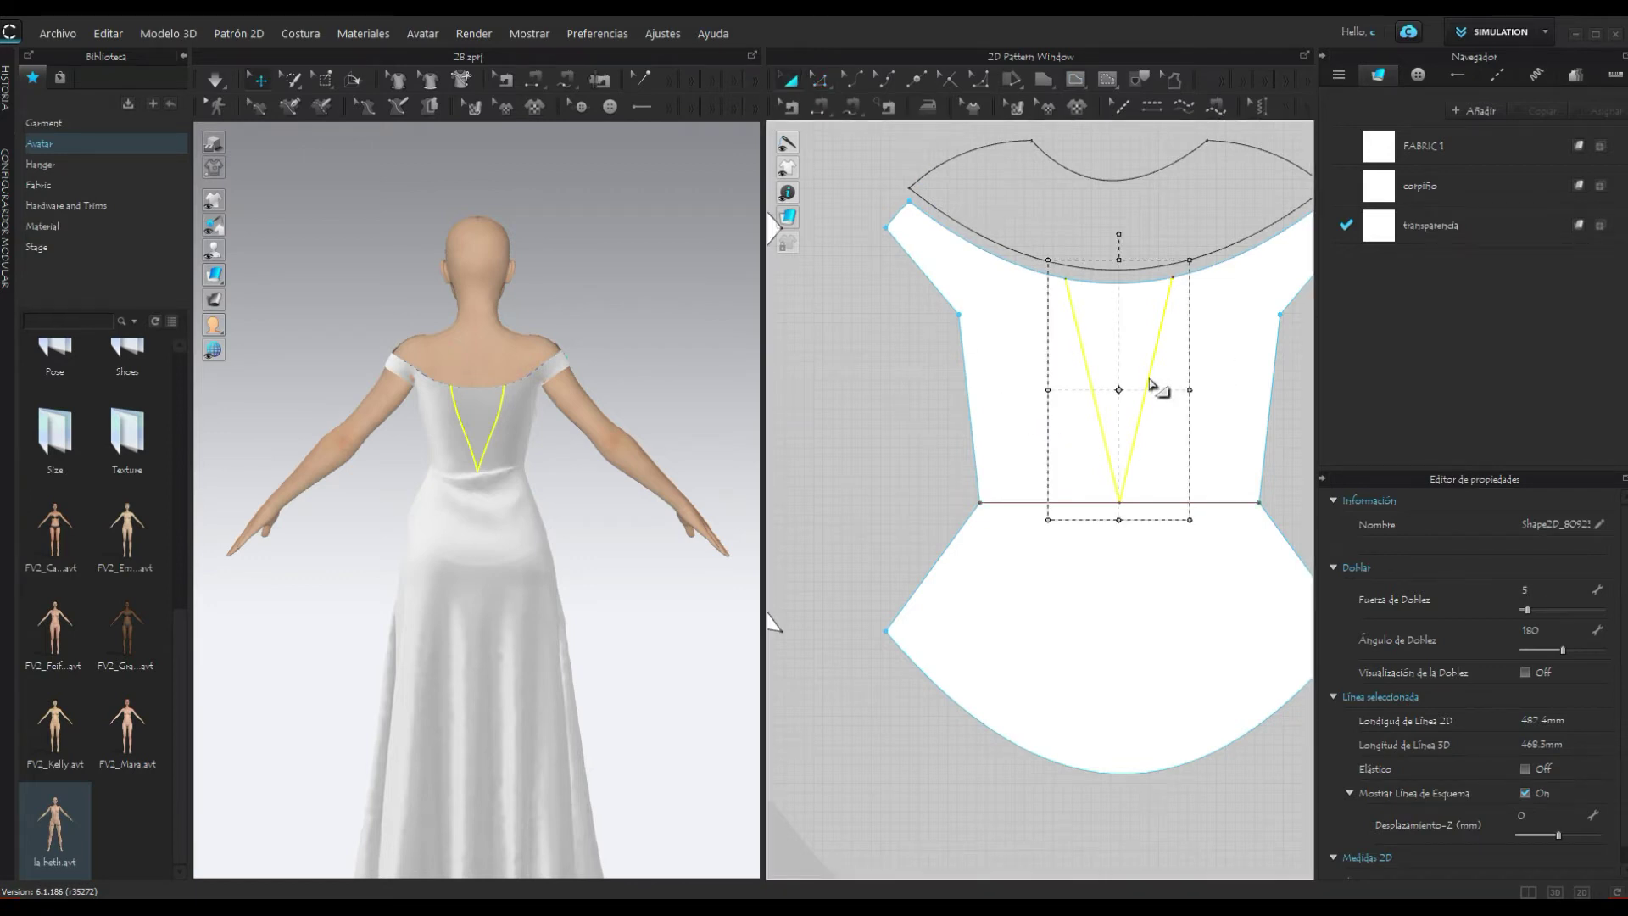
{"action": "right_click", "coordinate": [1151, 383]}
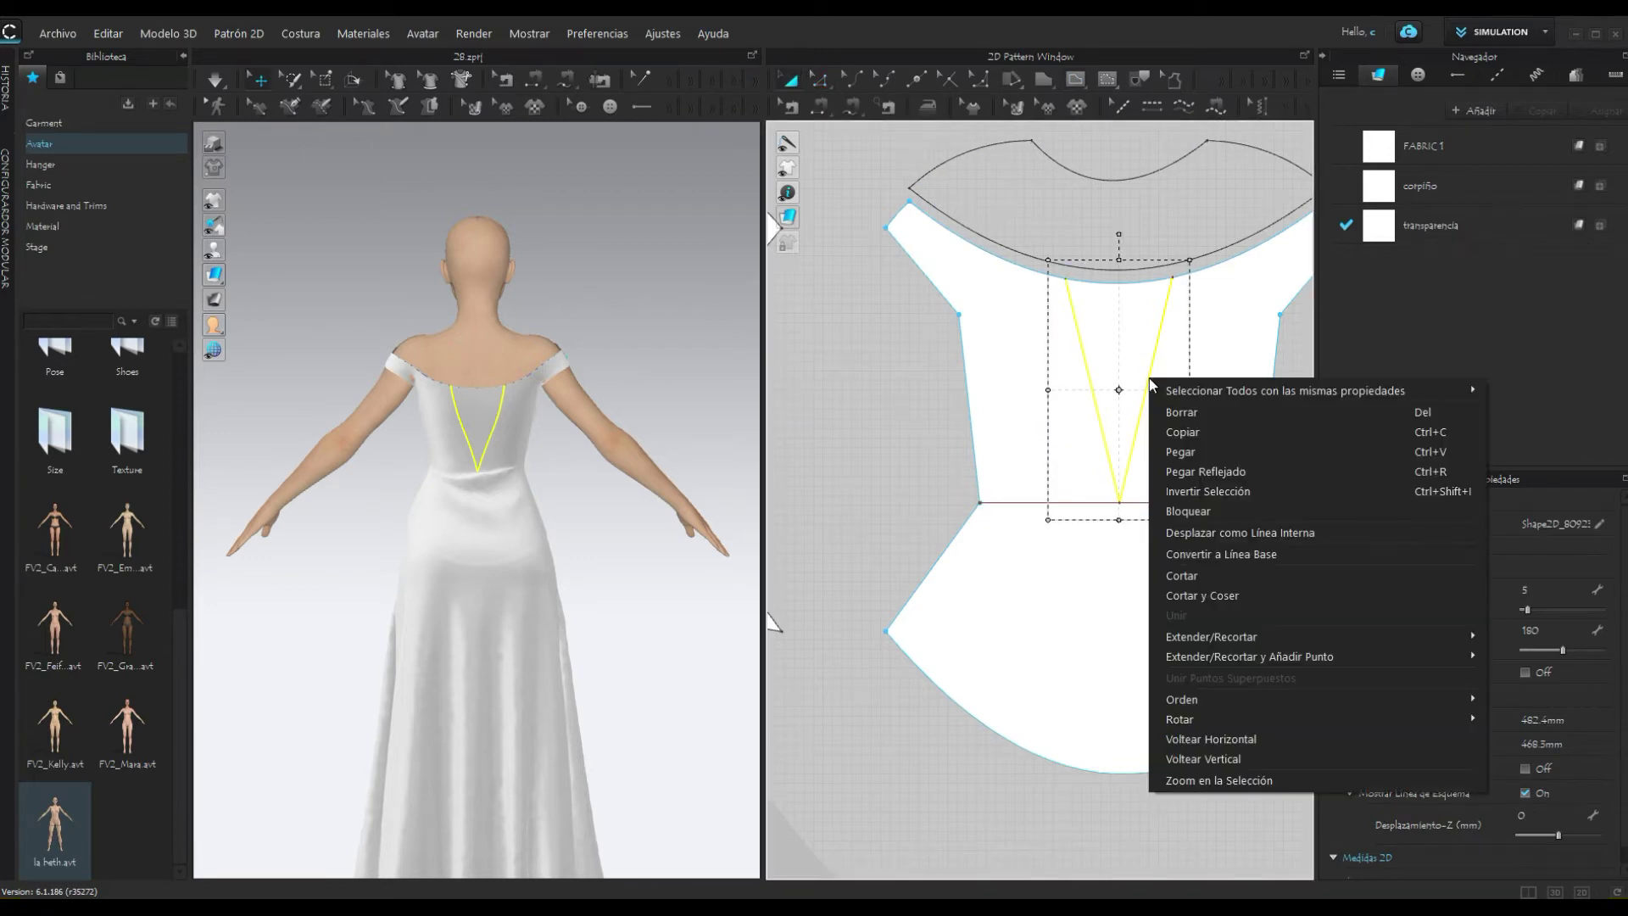
{"action": "left_click", "coordinate": [1214, 597]}
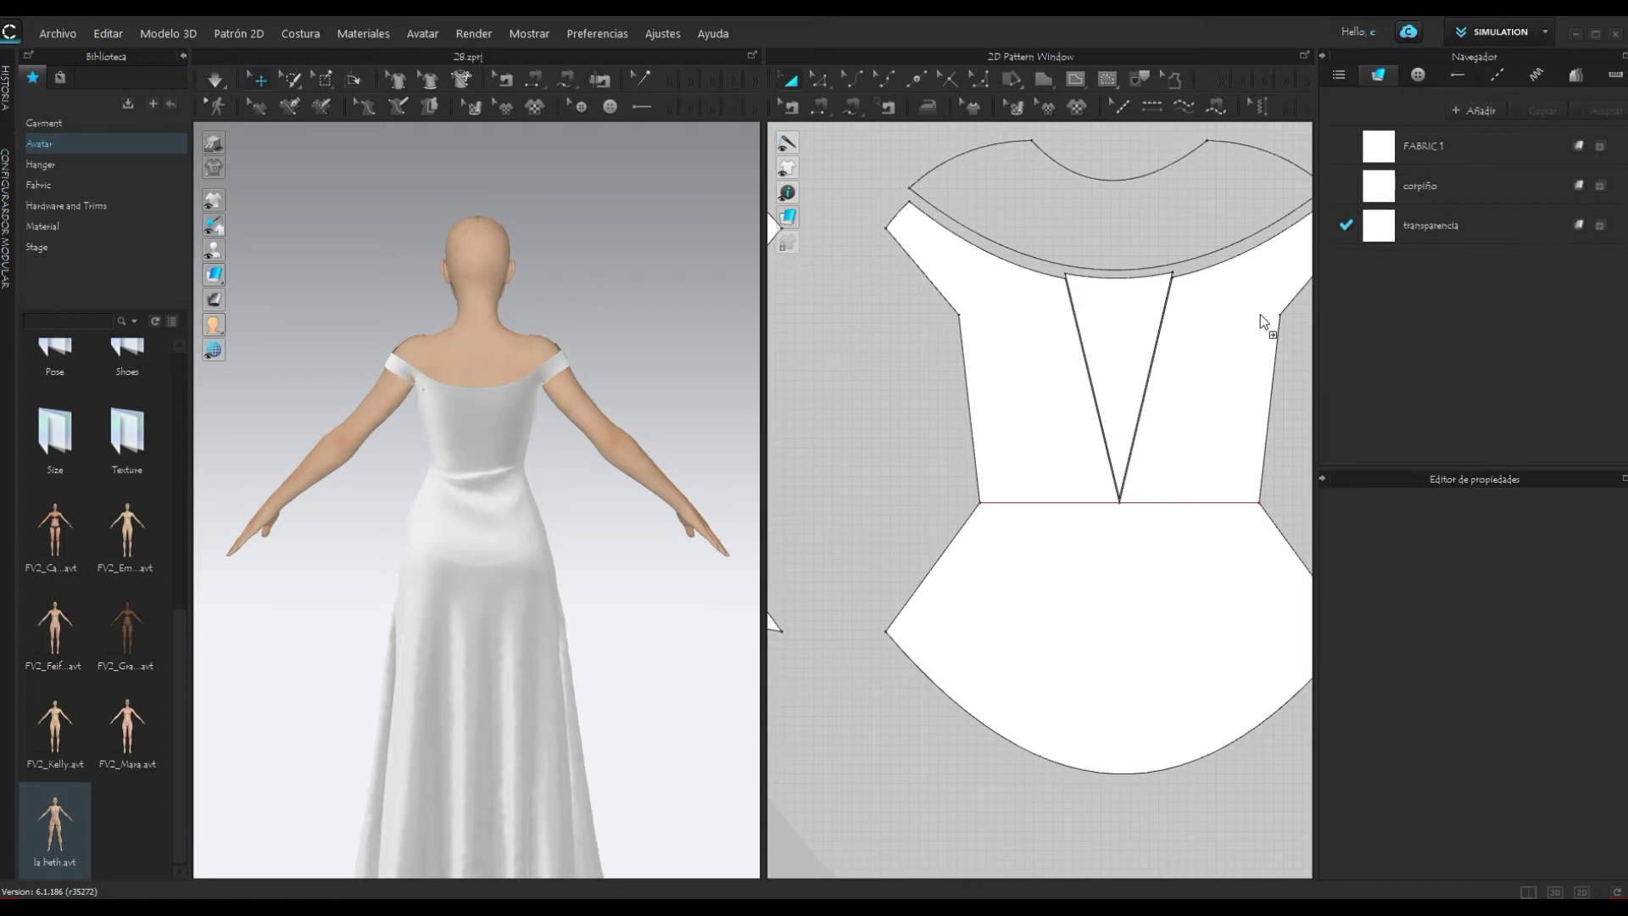
{"action": "left_click_drag", "start_coordinate": [1456, 230], "coordinate": [1147, 323]}
{"action": "left_click", "coordinate": [678, 403]}
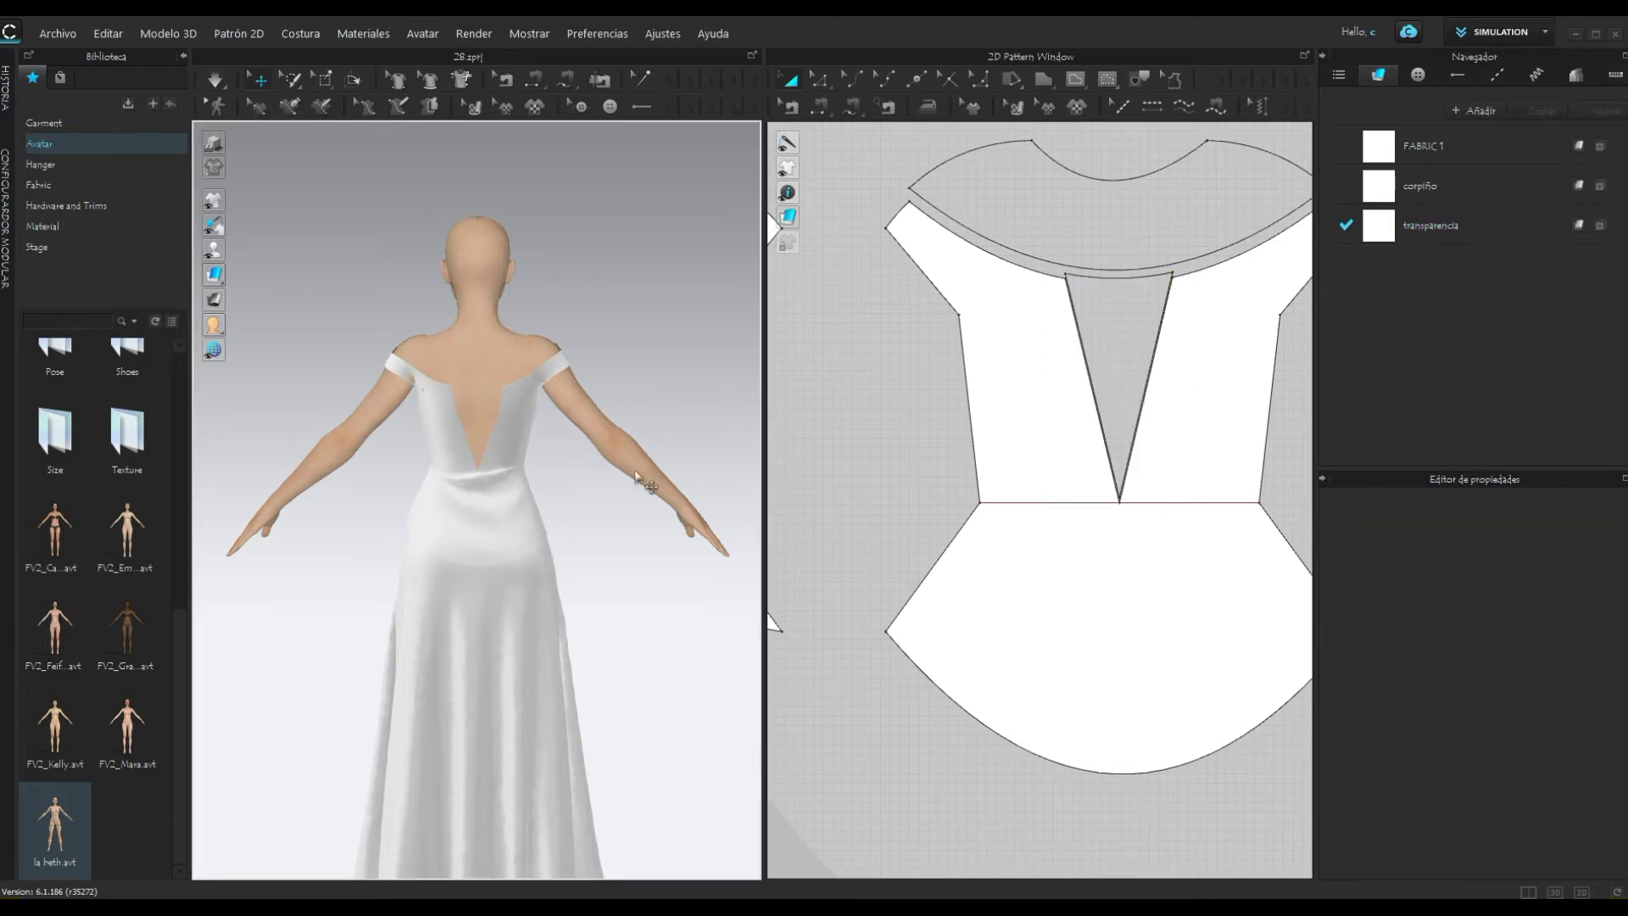
{"action": "right_click_drag", "start_coordinate": [639, 574], "coordinate": [240, 552]}
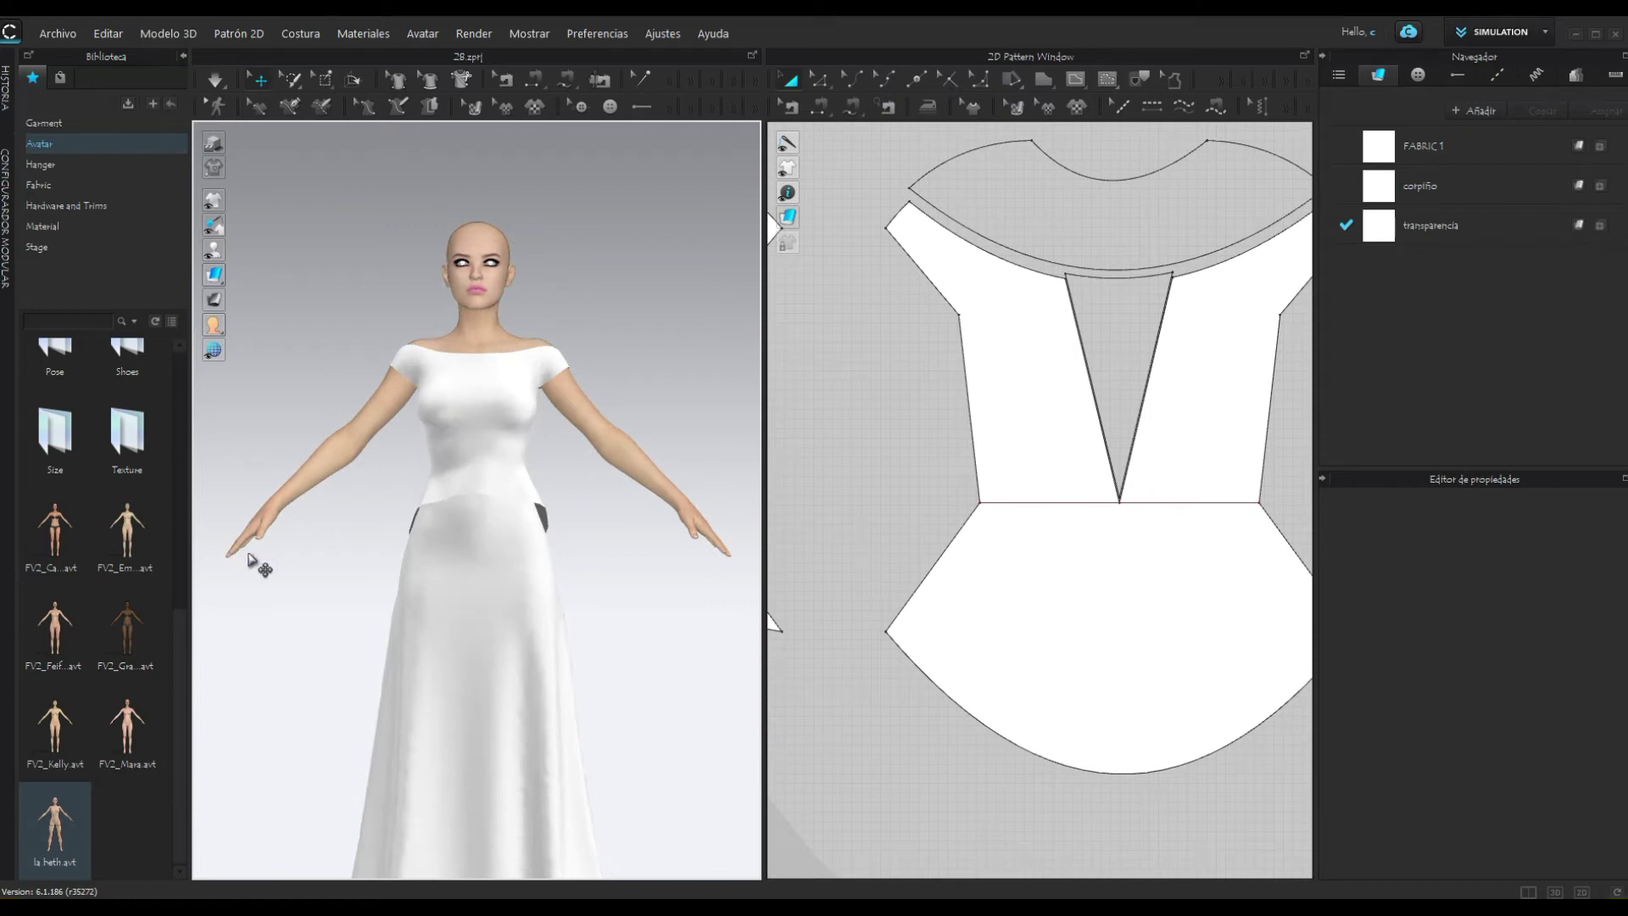
Step: Draw a closed 893.2 × 189.2 rectangle pattern piece with the Polygon tool beside the back bodice
{"action": "scroll", "coordinate": [1118, 512], "scroll_direction": "down", "scroll_amount": 2}
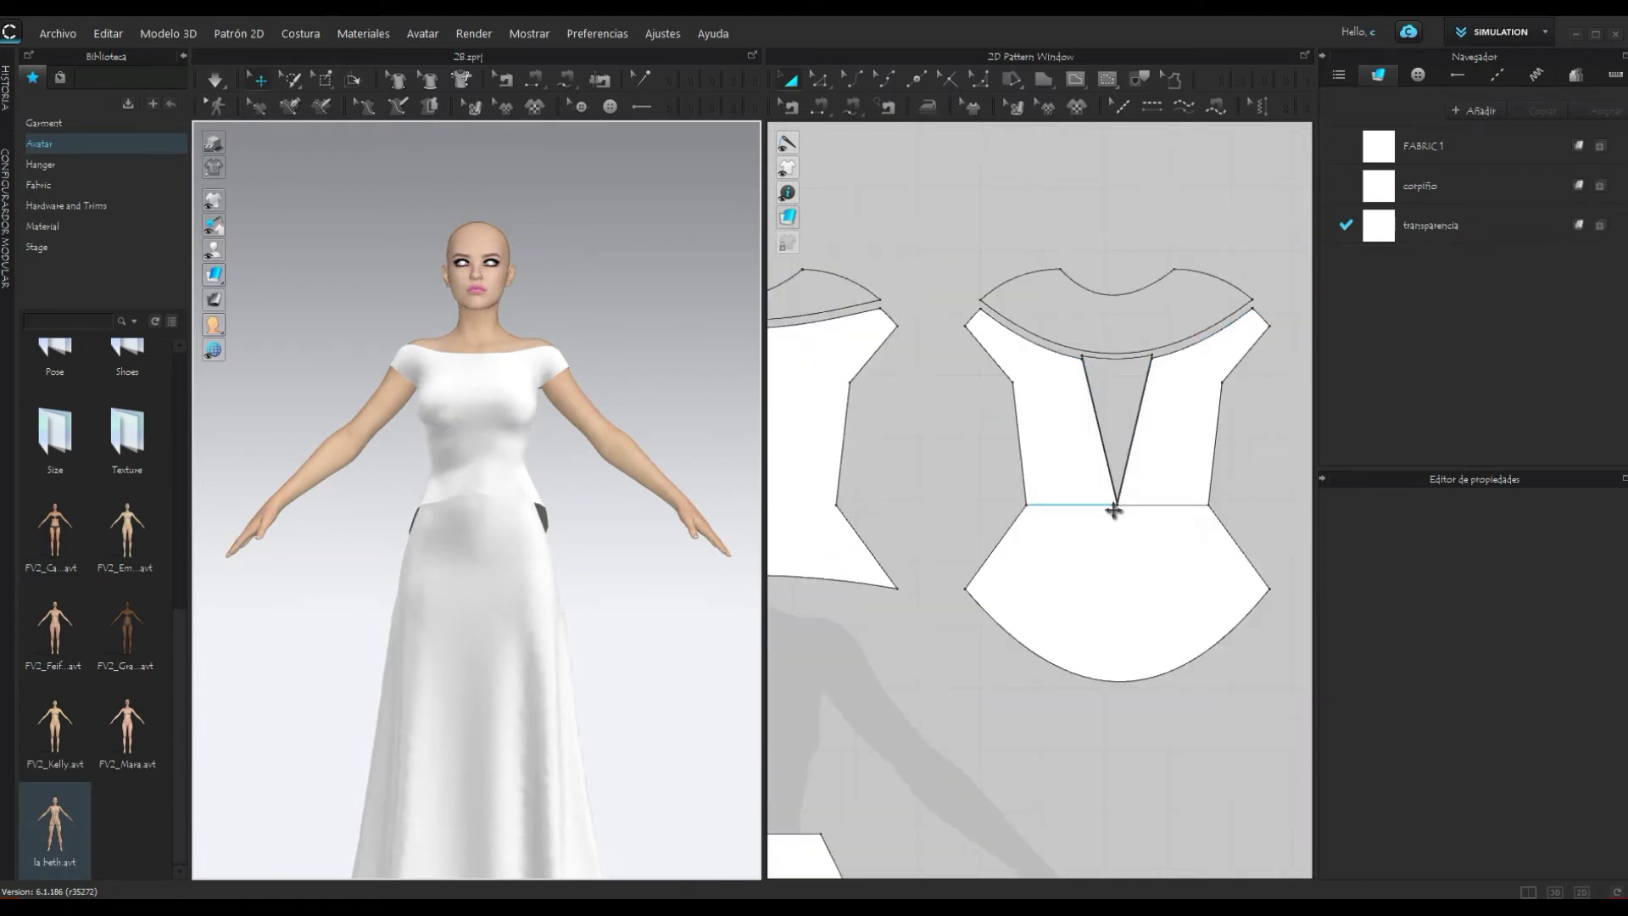
{"action": "scroll", "coordinate": [1118, 512], "scroll_direction": "down", "scroll_amount": 2}
{"action": "scroll", "coordinate": [1118, 512], "scroll_direction": "down", "scroll_amount": 1}
{"action": "right_click_drag", "start_coordinate": [1181, 499], "coordinate": [957, 457]}
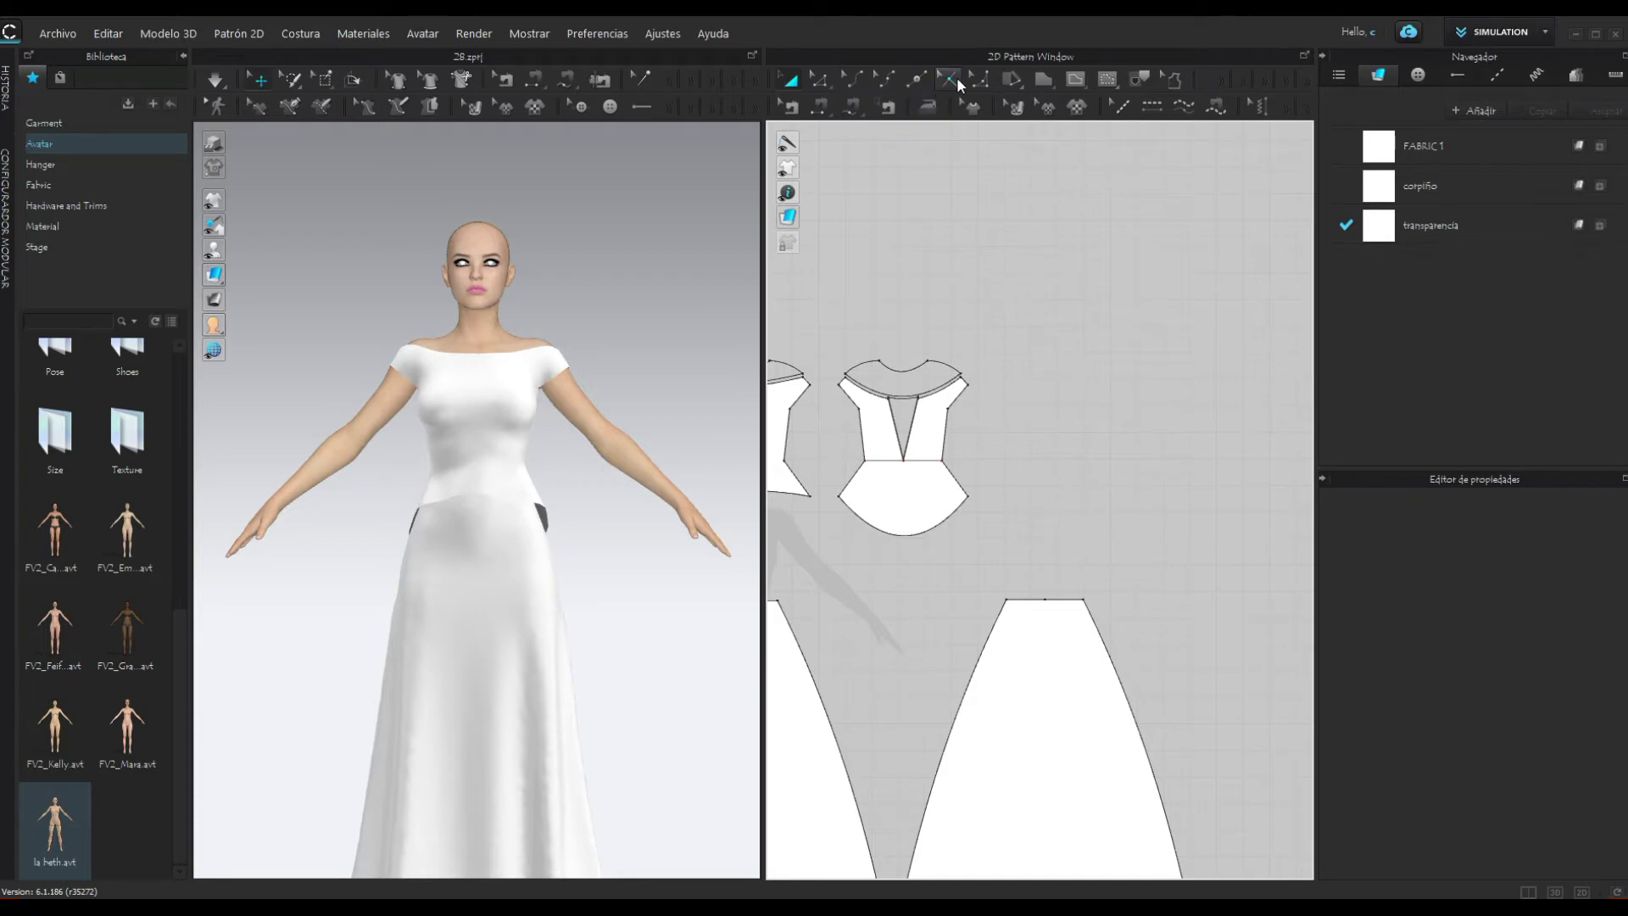
{"action": "left_click", "coordinate": [1044, 80]}
{"action": "left_click", "coordinate": [1007, 459]}
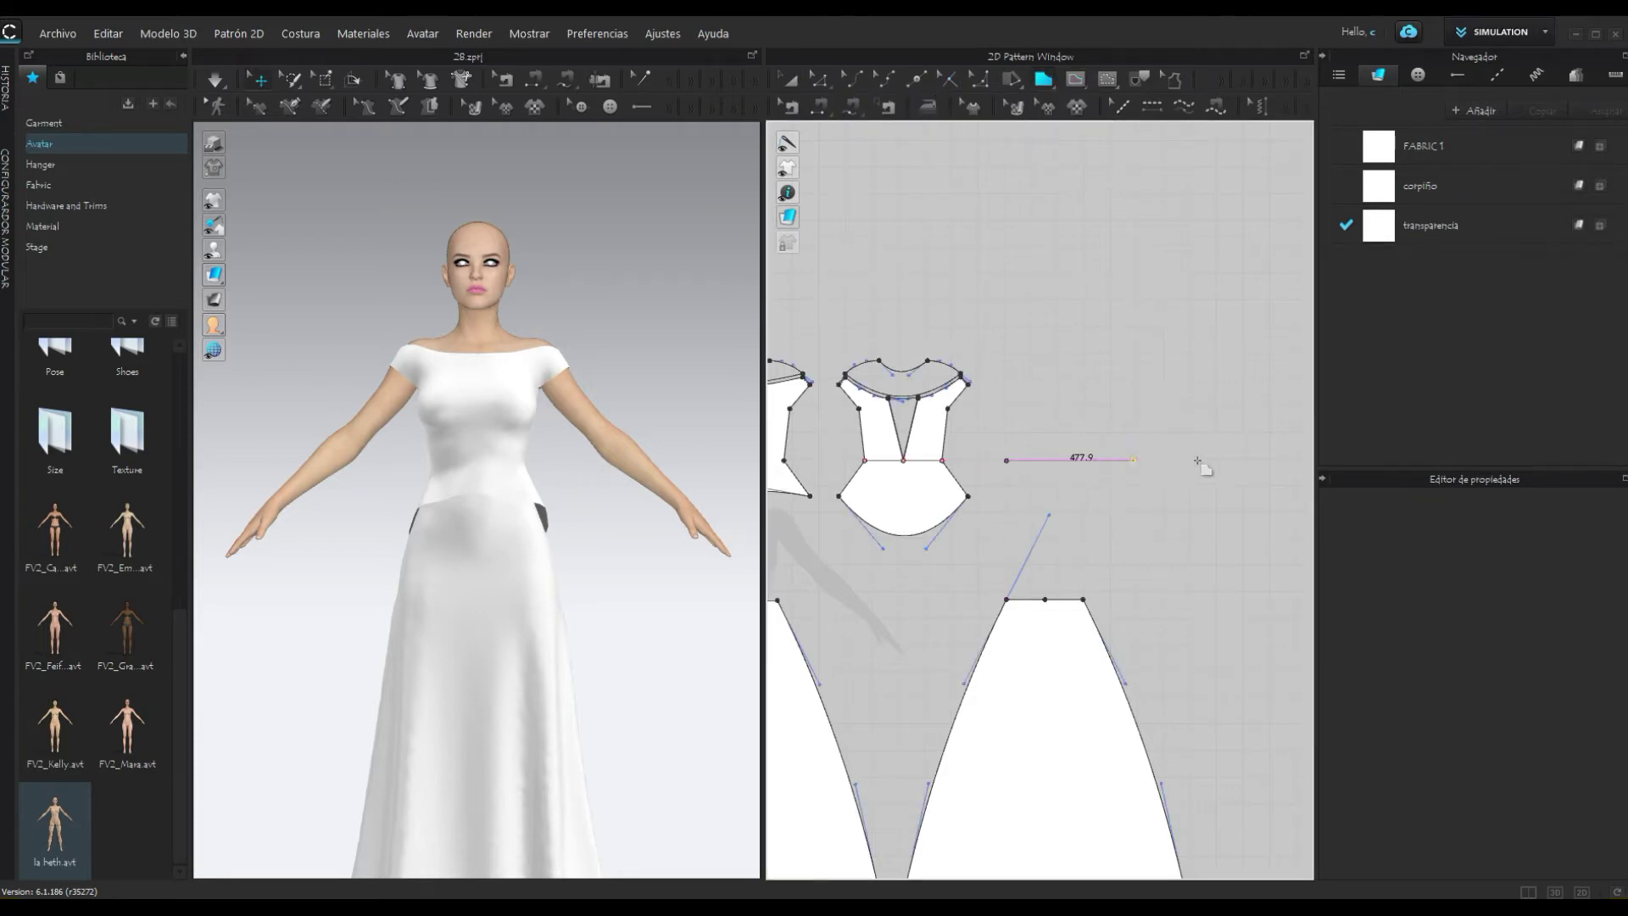
{"action": "left_click", "coordinate": [1243, 460]}
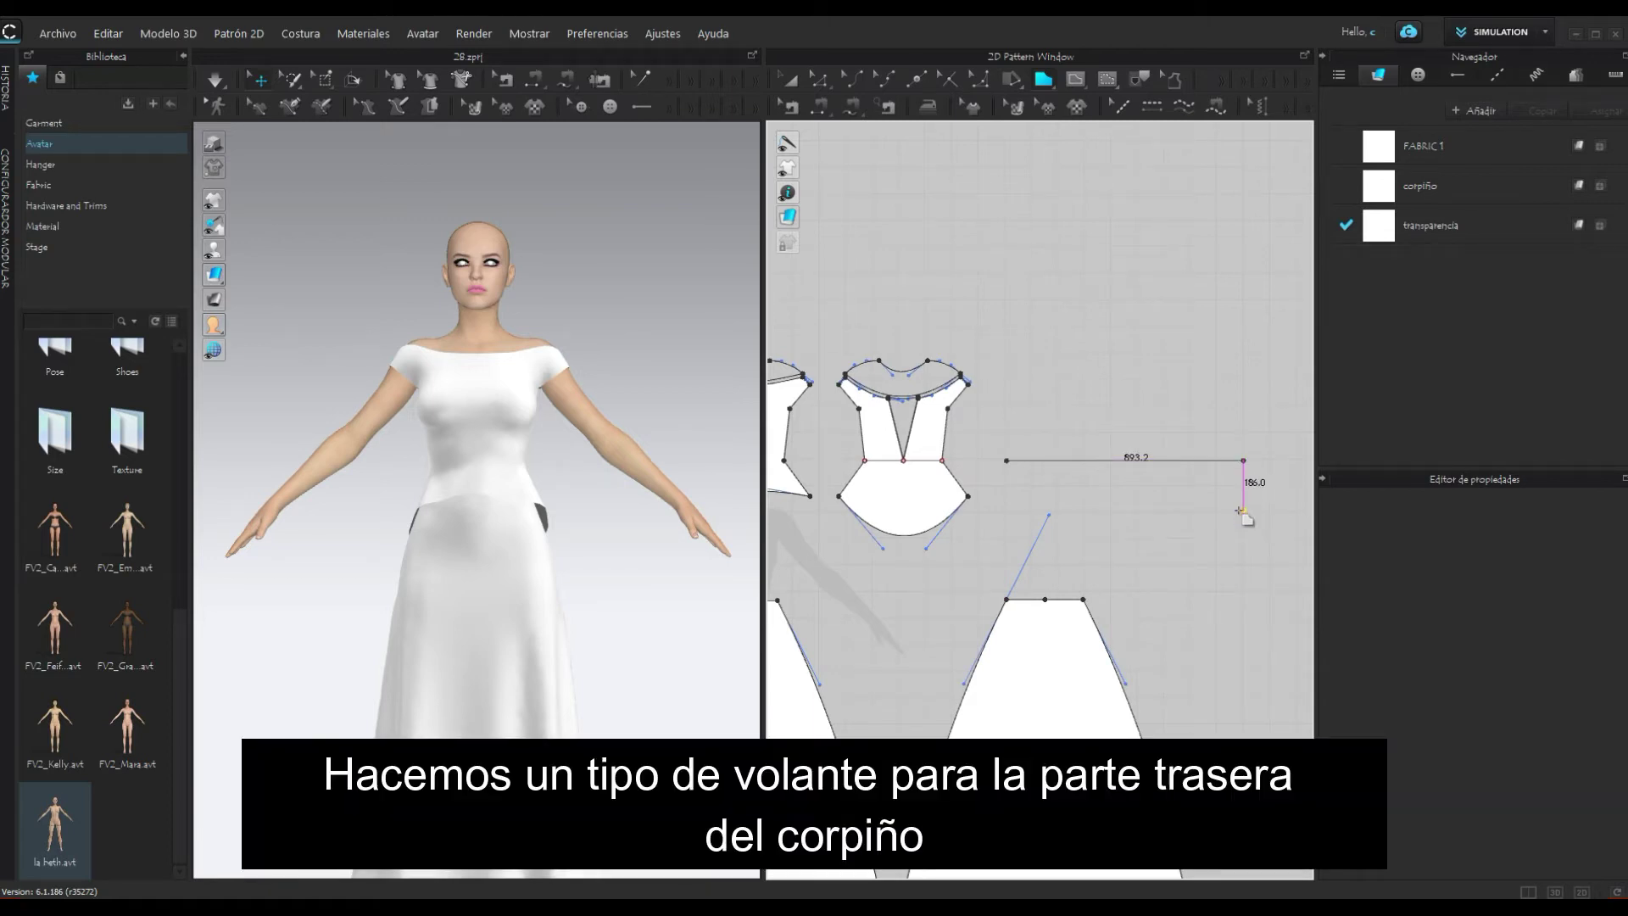
{"action": "left_click", "coordinate": [1243, 510]}
{"action": "left_click", "coordinate": [1006, 510]}
{"action": "left_click", "coordinate": [1005, 460]}
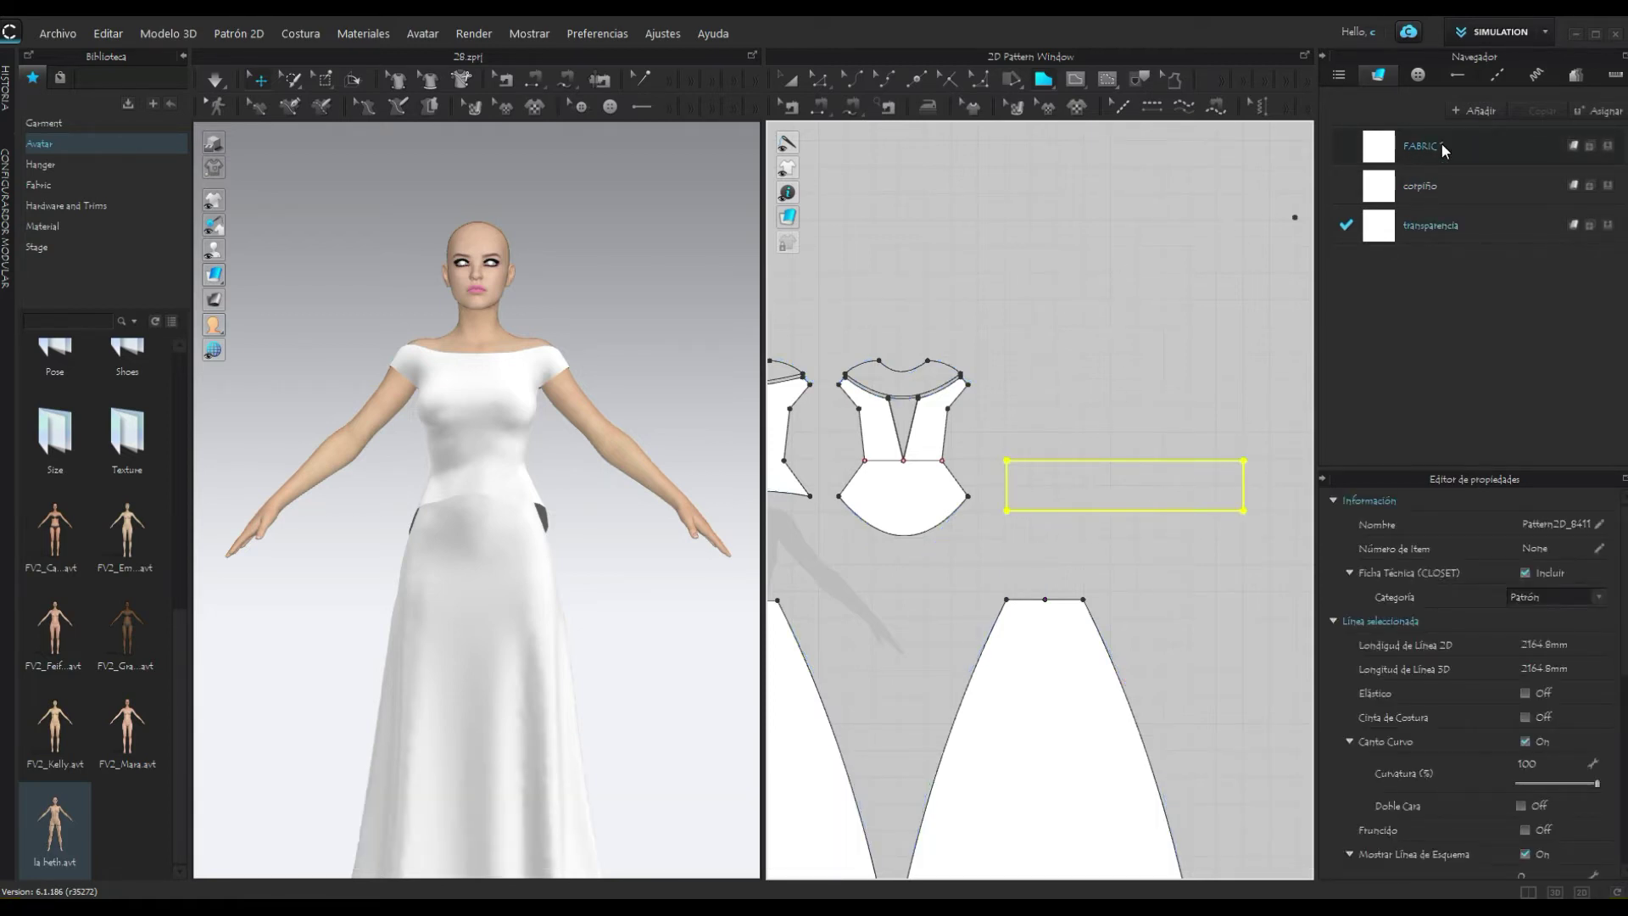
Step: Apply FABRIC 1 to the rectangle and move it to the avatar's back waist
{"action": "left_click_drag", "start_coordinate": [1441, 146], "coordinate": [1443, 168]}
{"action": "left_click_drag", "start_coordinate": [1188, 470], "coordinate": [1196, 475]}
{"action": "key", "text": "z"}
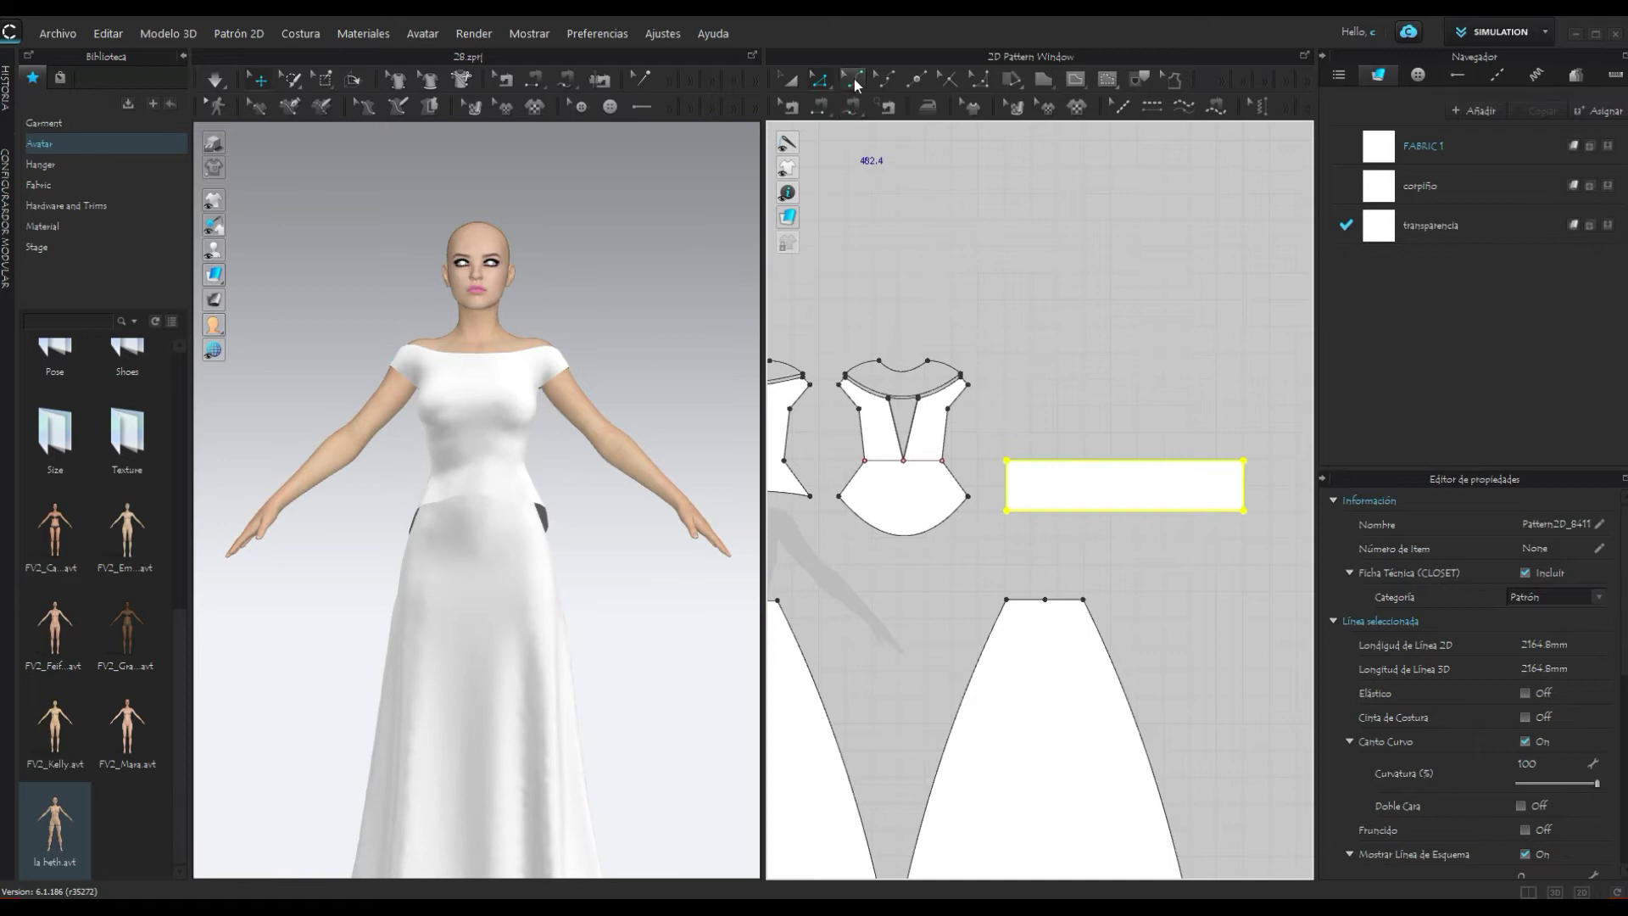
{"action": "right_click_drag", "start_coordinate": [663, 388], "coordinate": [287, 400]}
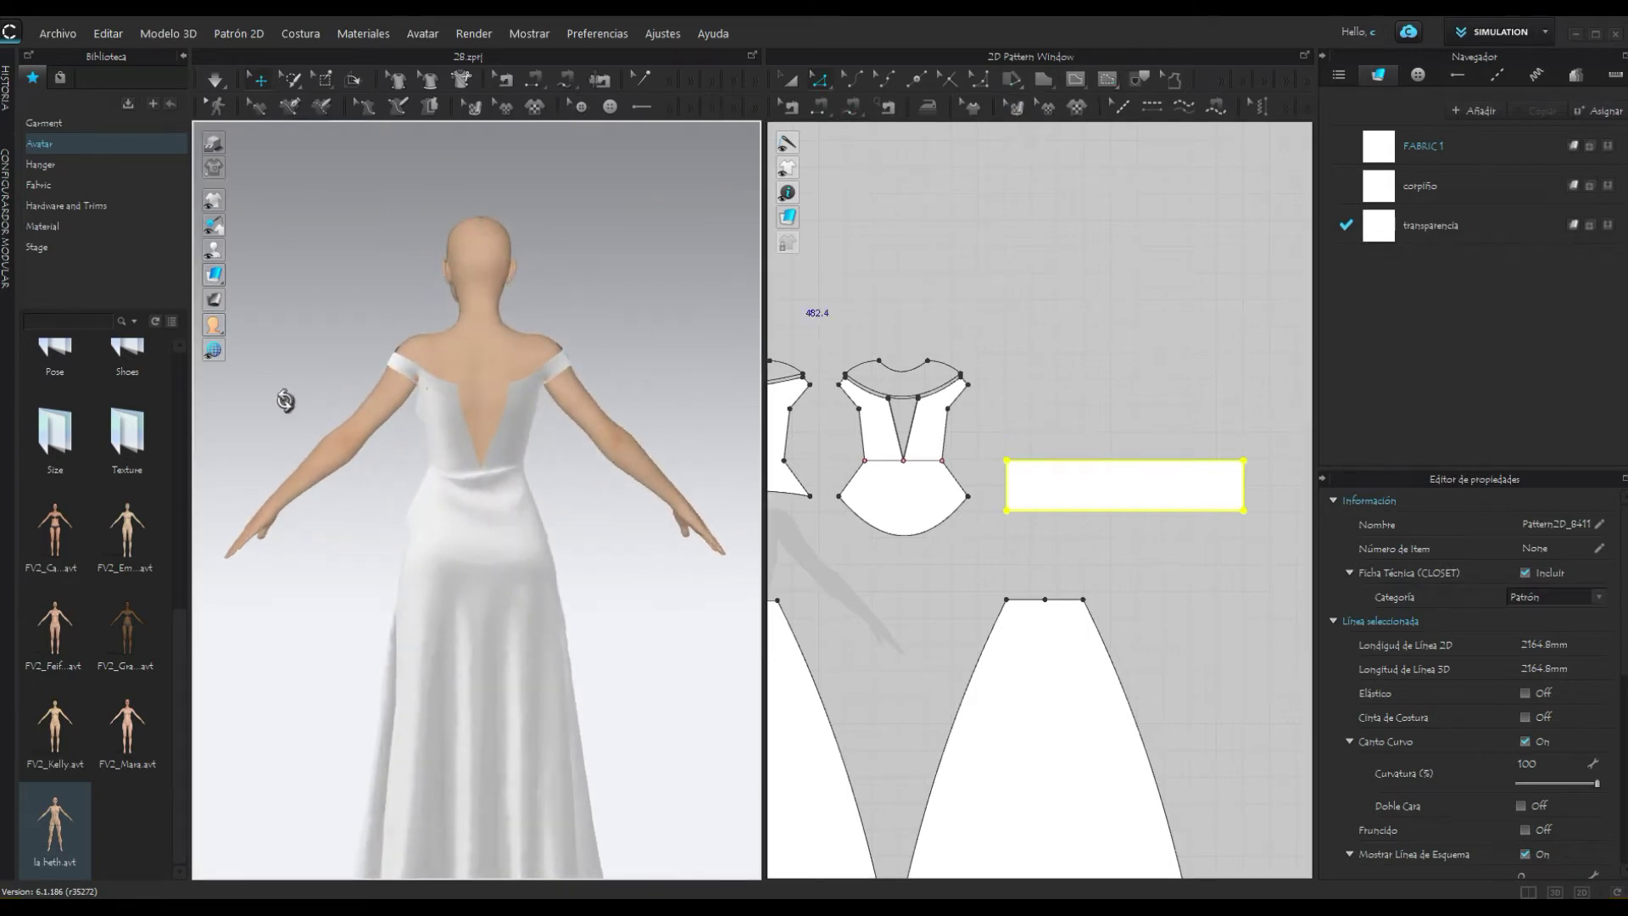
{"action": "scroll", "coordinate": [474, 427], "scroll_direction": "down", "scroll_amount": 3}
{"action": "scroll", "coordinate": [474, 426], "scroll_direction": "down", "scroll_amount": 2}
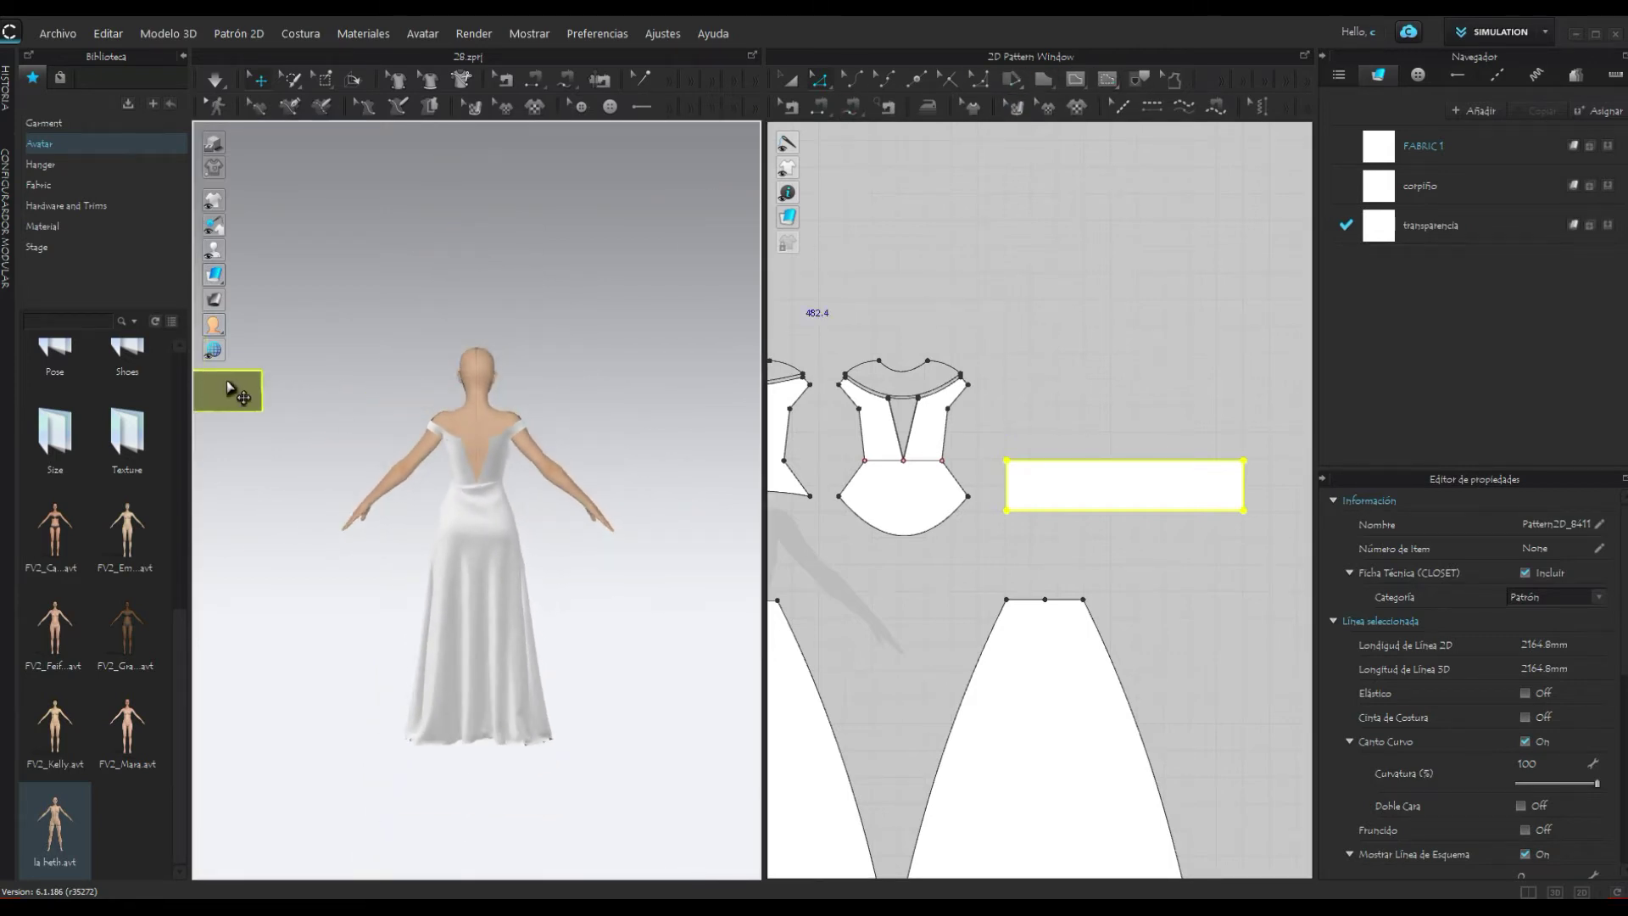
{"action": "left_click_drag", "start_coordinate": [226, 380], "coordinate": [528, 500]}
Step: Rotate the strip, flip it vertically, and set it against the back waist
{"action": "left_click", "coordinate": [546, 513]}
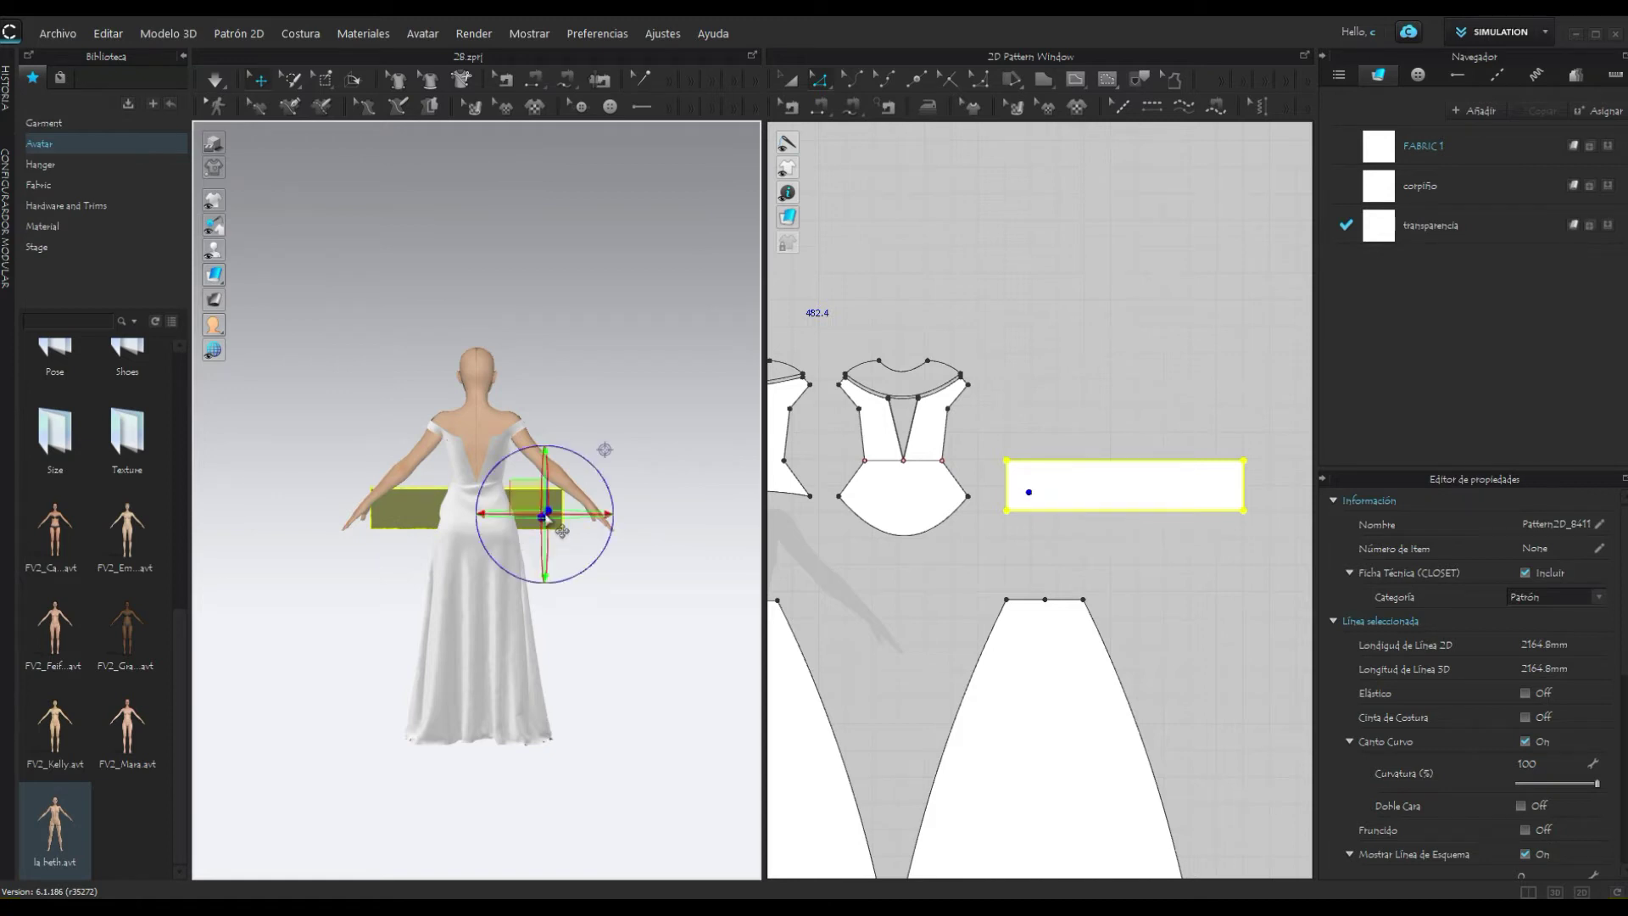
{"action": "left_click_drag", "start_coordinate": [551, 511], "coordinate": [497, 508]}
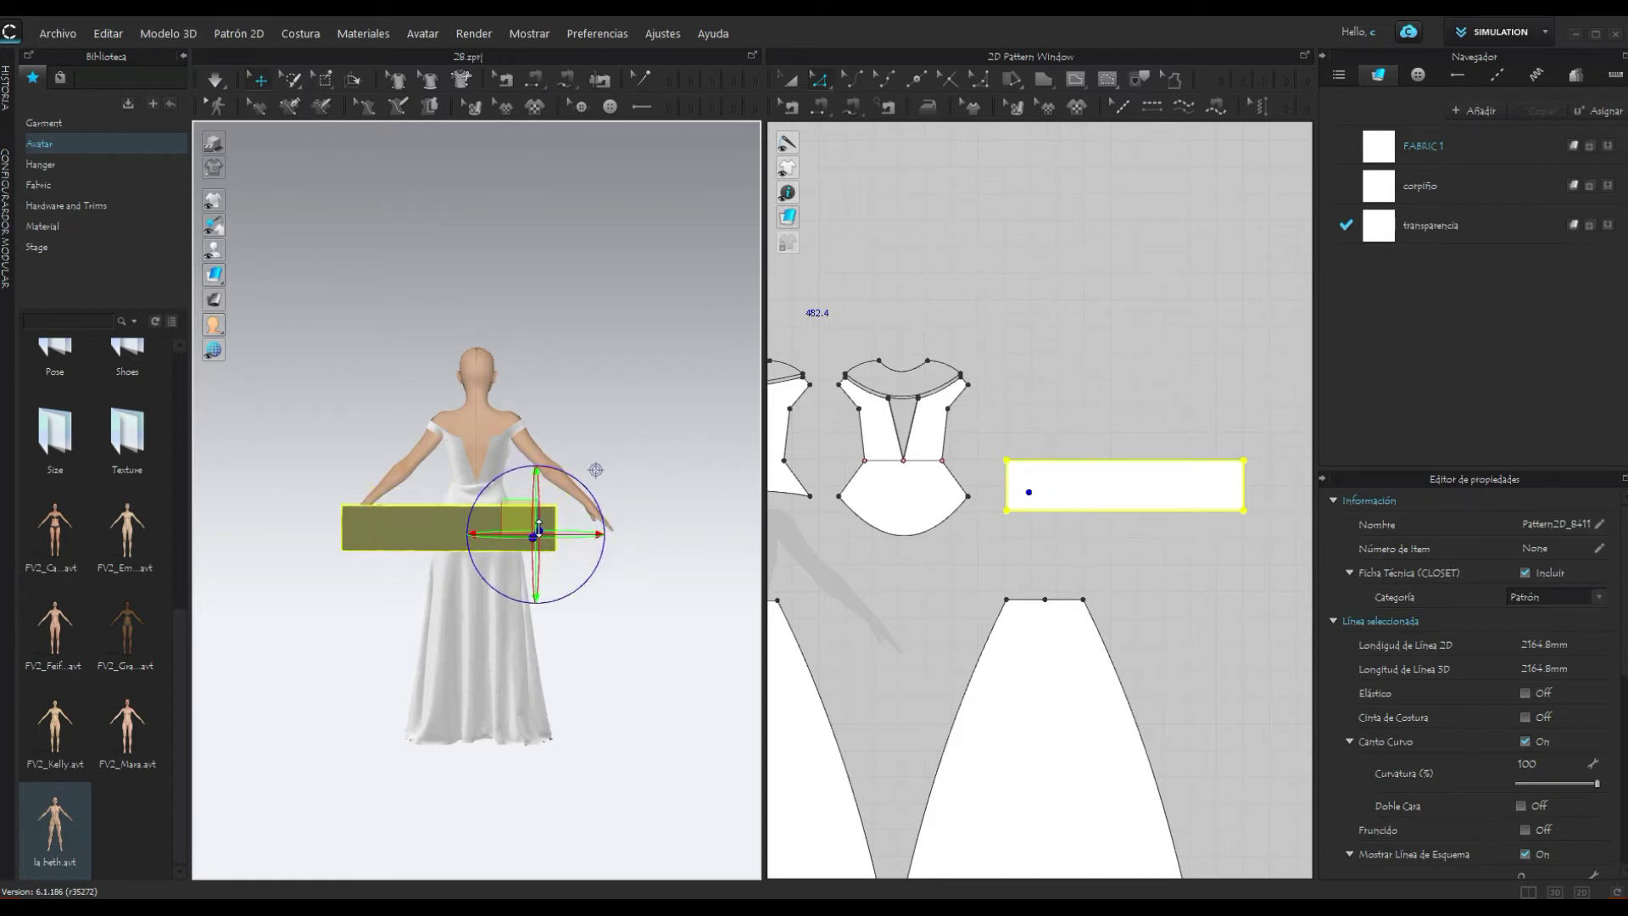
{"action": "right_click", "coordinate": [497, 508]}
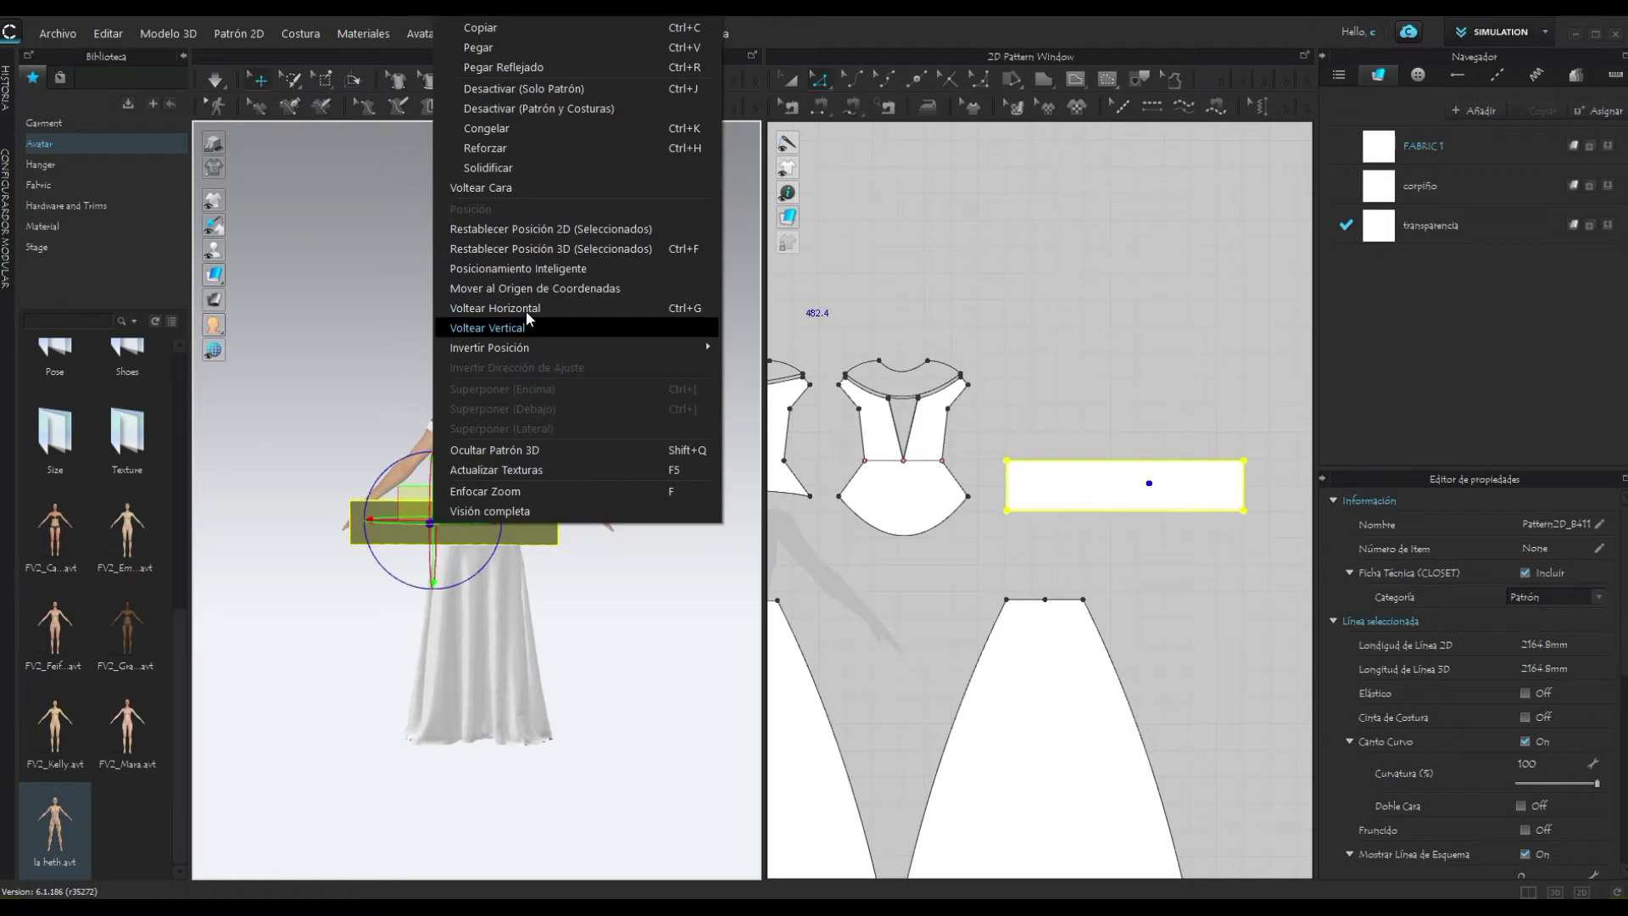
{"action": "left_click", "coordinate": [491, 307]}
{"action": "scroll", "coordinate": [477, 466], "scroll_direction": "up", "scroll_amount": 2}
{"action": "scroll", "coordinate": [478, 466], "scroll_direction": "up", "scroll_amount": 2}
{"action": "scroll", "coordinate": [475, 509], "scroll_direction": "up", "scroll_amount": 2}
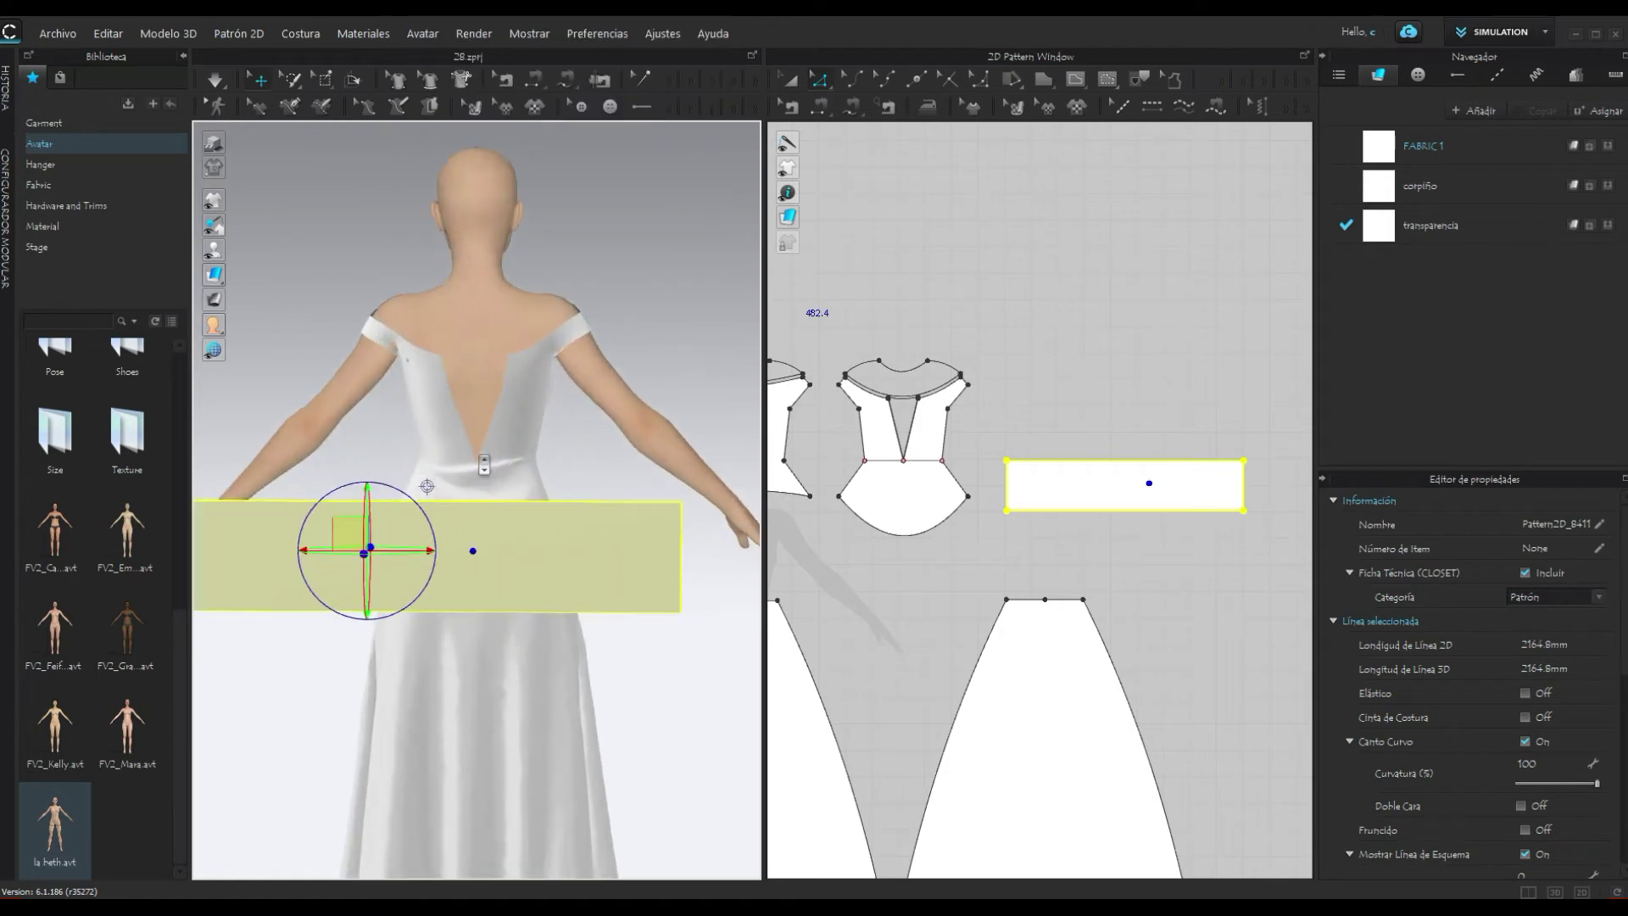
{"action": "left_click_drag", "start_coordinate": [517, 522], "coordinate": [544, 507]}
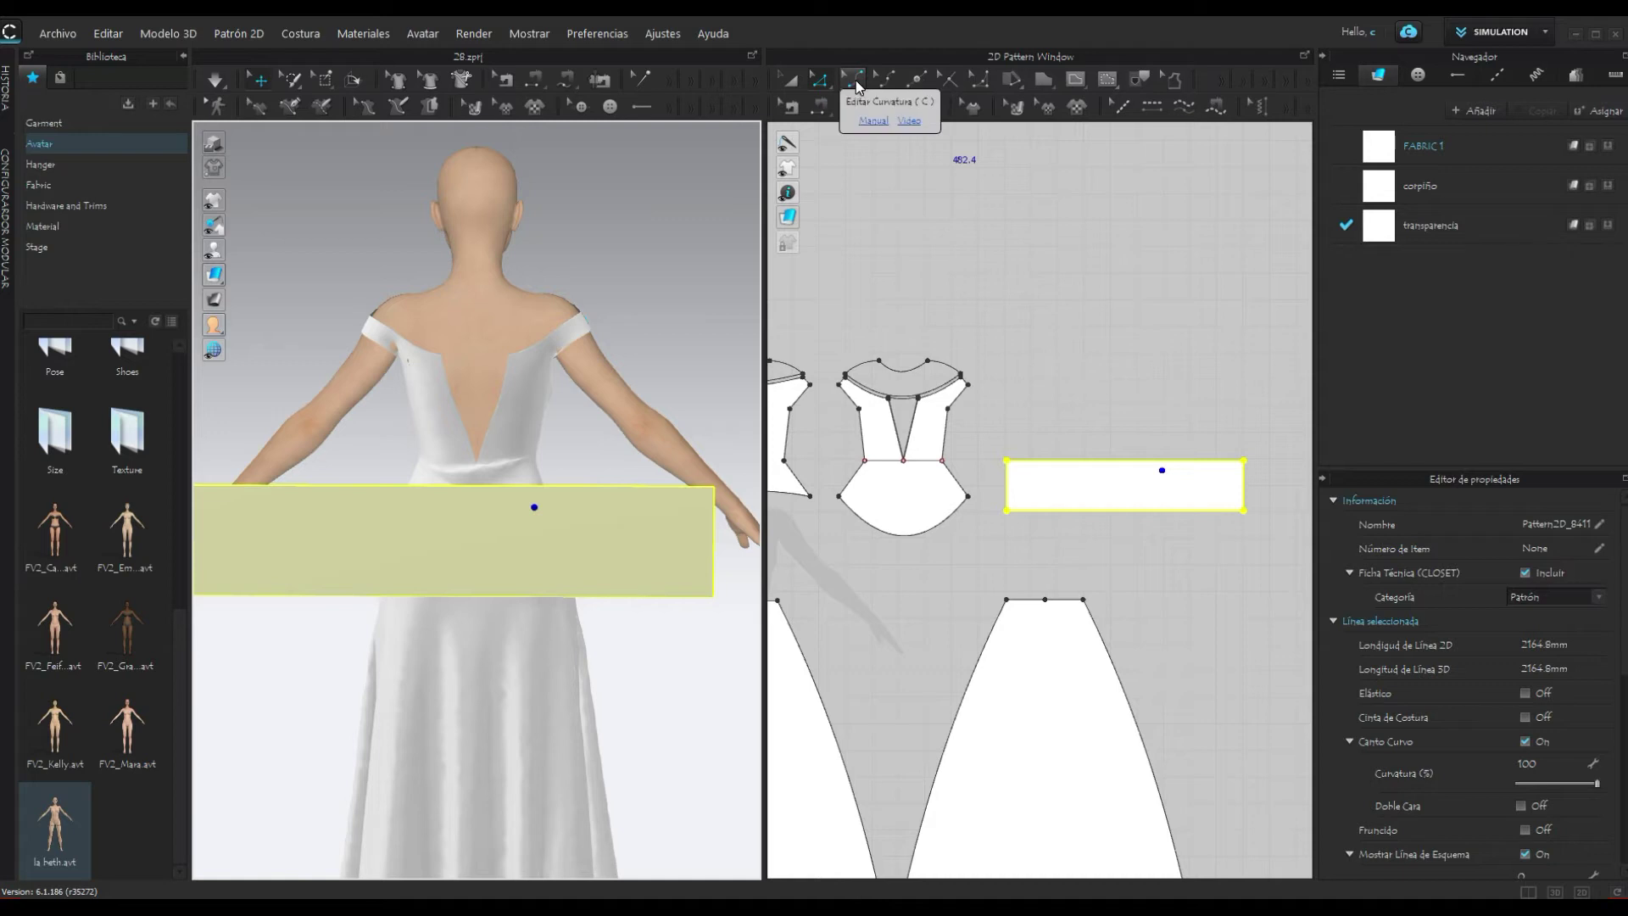
Step: Add a point at the middle of the strip's top edge
{"action": "left_click", "coordinate": [532, 85]}
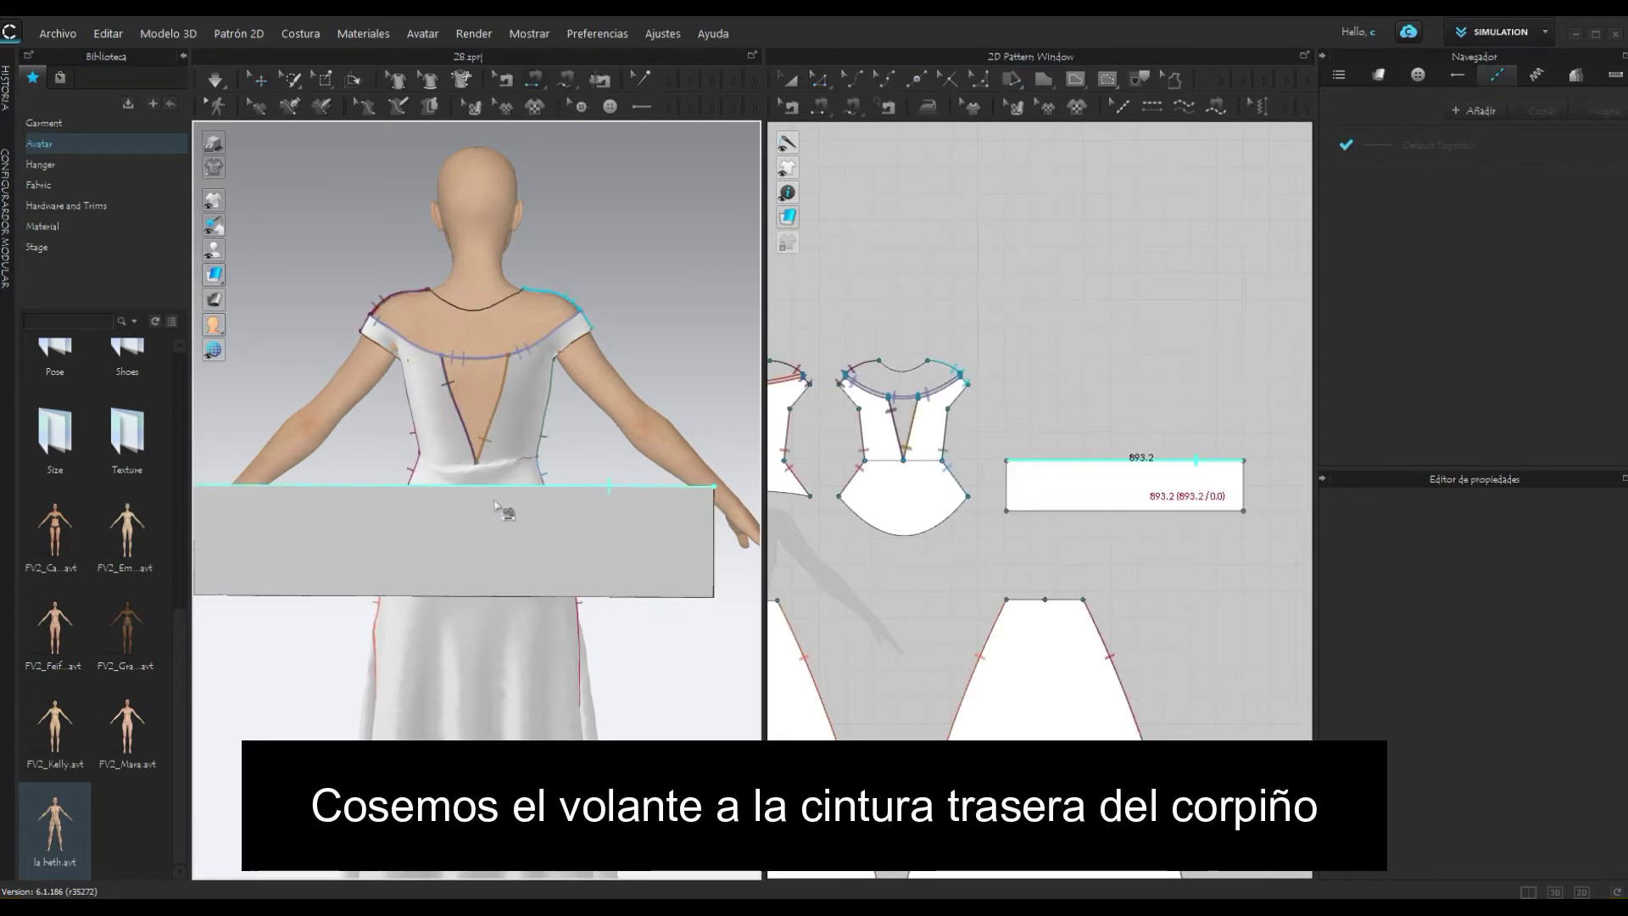
{"action": "left_click", "coordinate": [521, 489]}
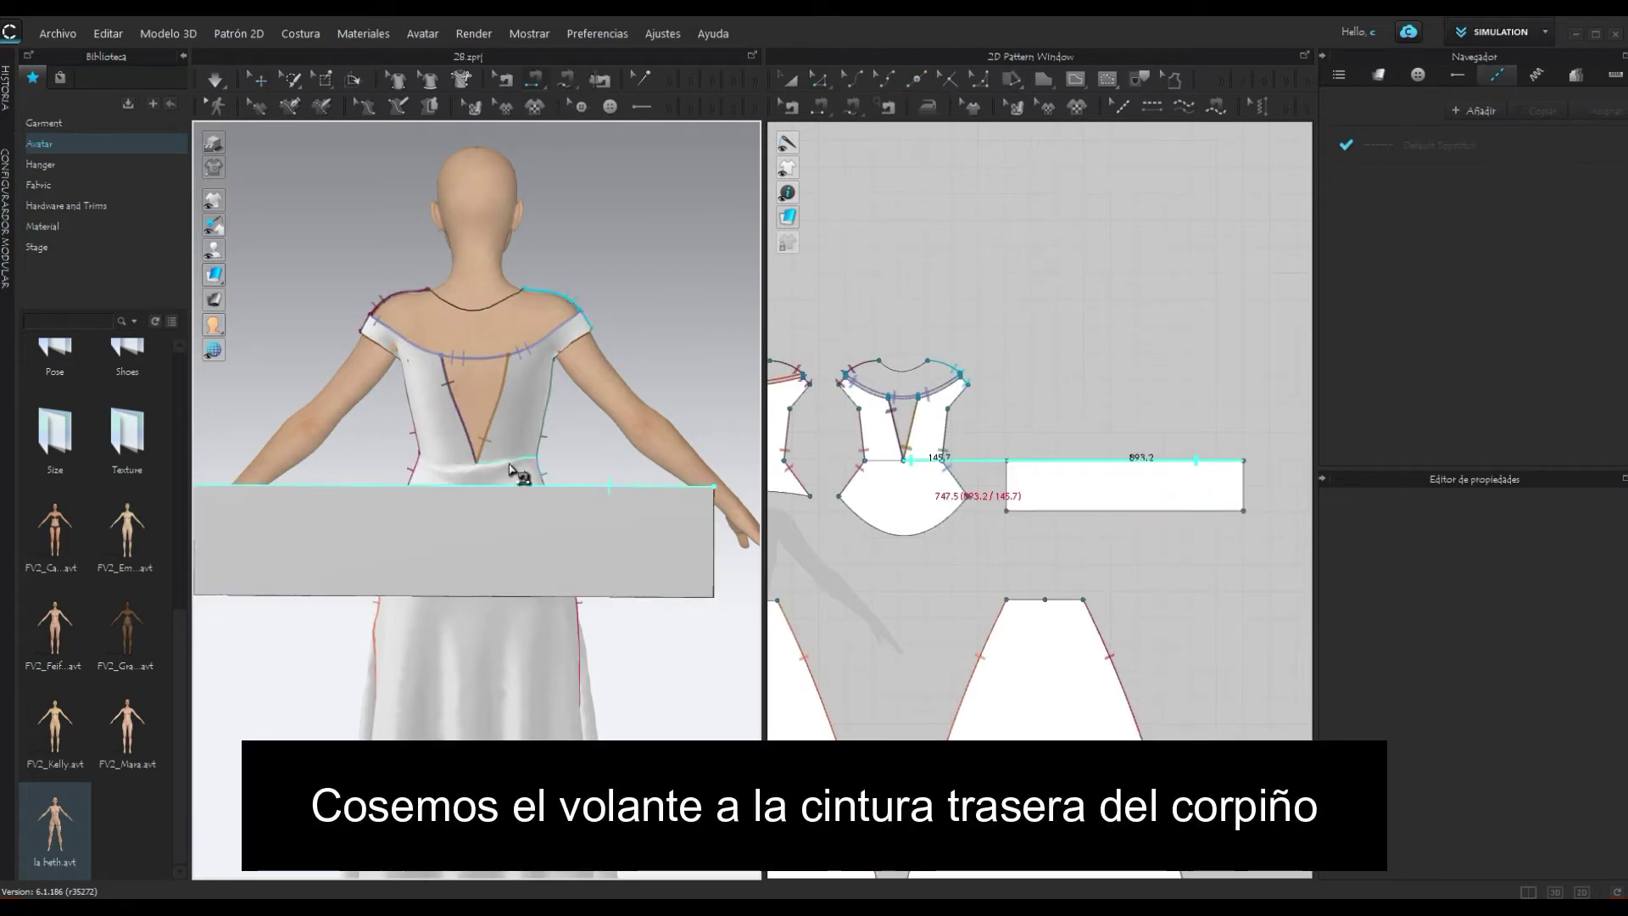
{"action": "scroll", "coordinate": [861, 475], "scroll_direction": "up", "scroll_amount": 5}
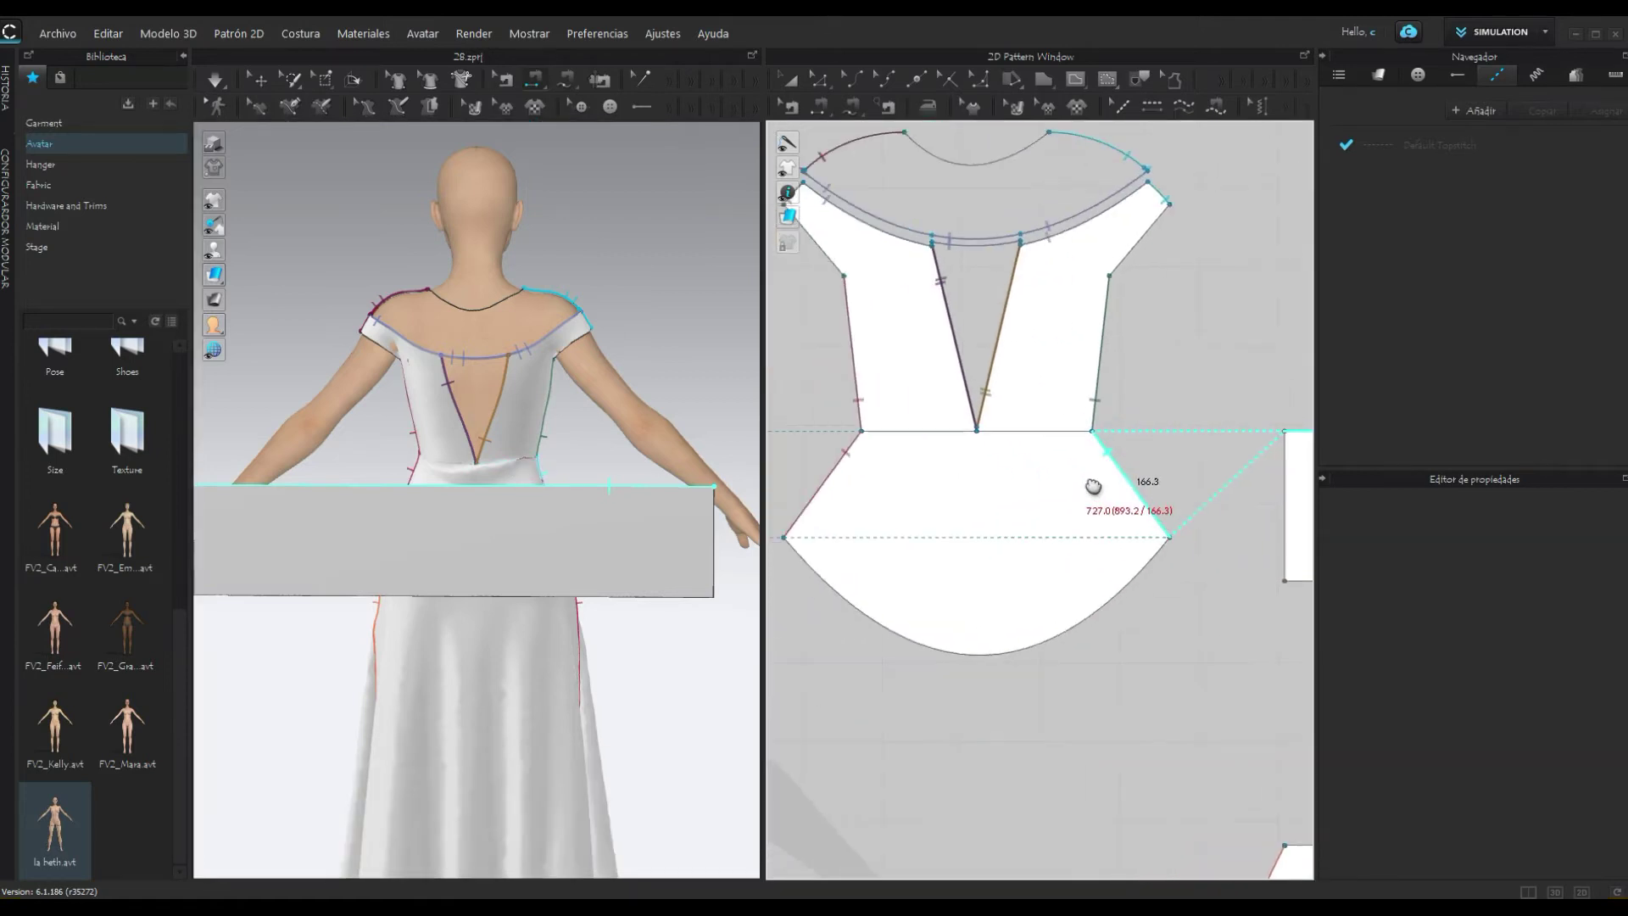
{"action": "key", "text": "x"}
{"action": "scroll", "coordinate": [1052, 390], "scroll_direction": "down", "scroll_amount": 3}
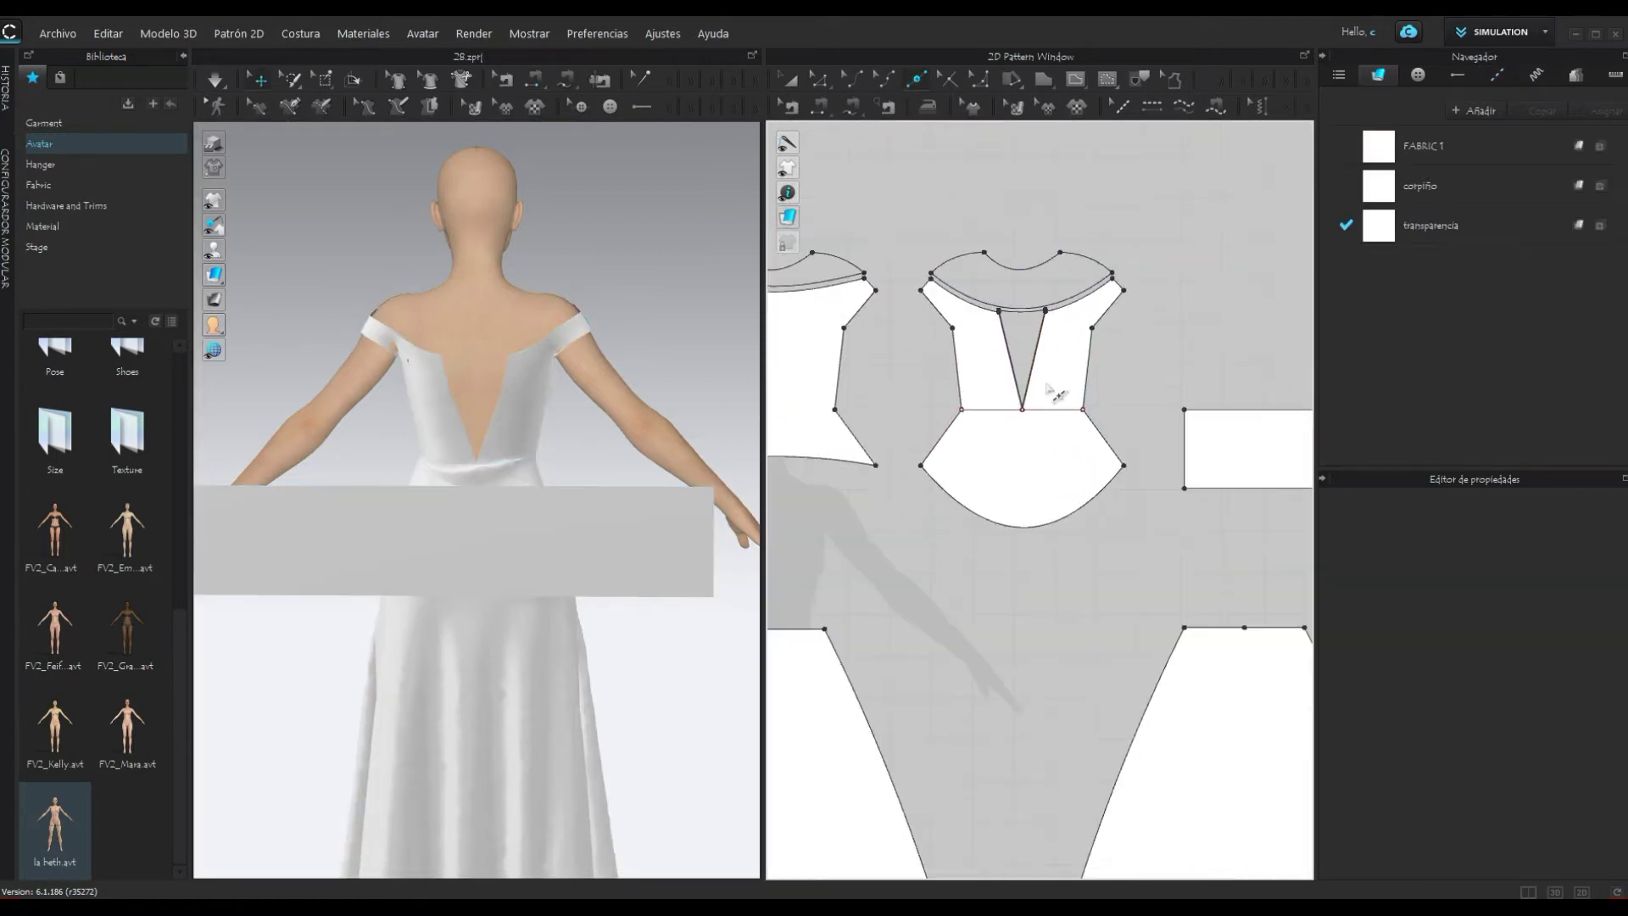
{"action": "scroll", "coordinate": [1102, 441], "scroll_direction": "down", "scroll_amount": 2}
{"action": "scroll", "coordinate": [1145, 521], "scroll_direction": "up", "scroll_amount": 3}
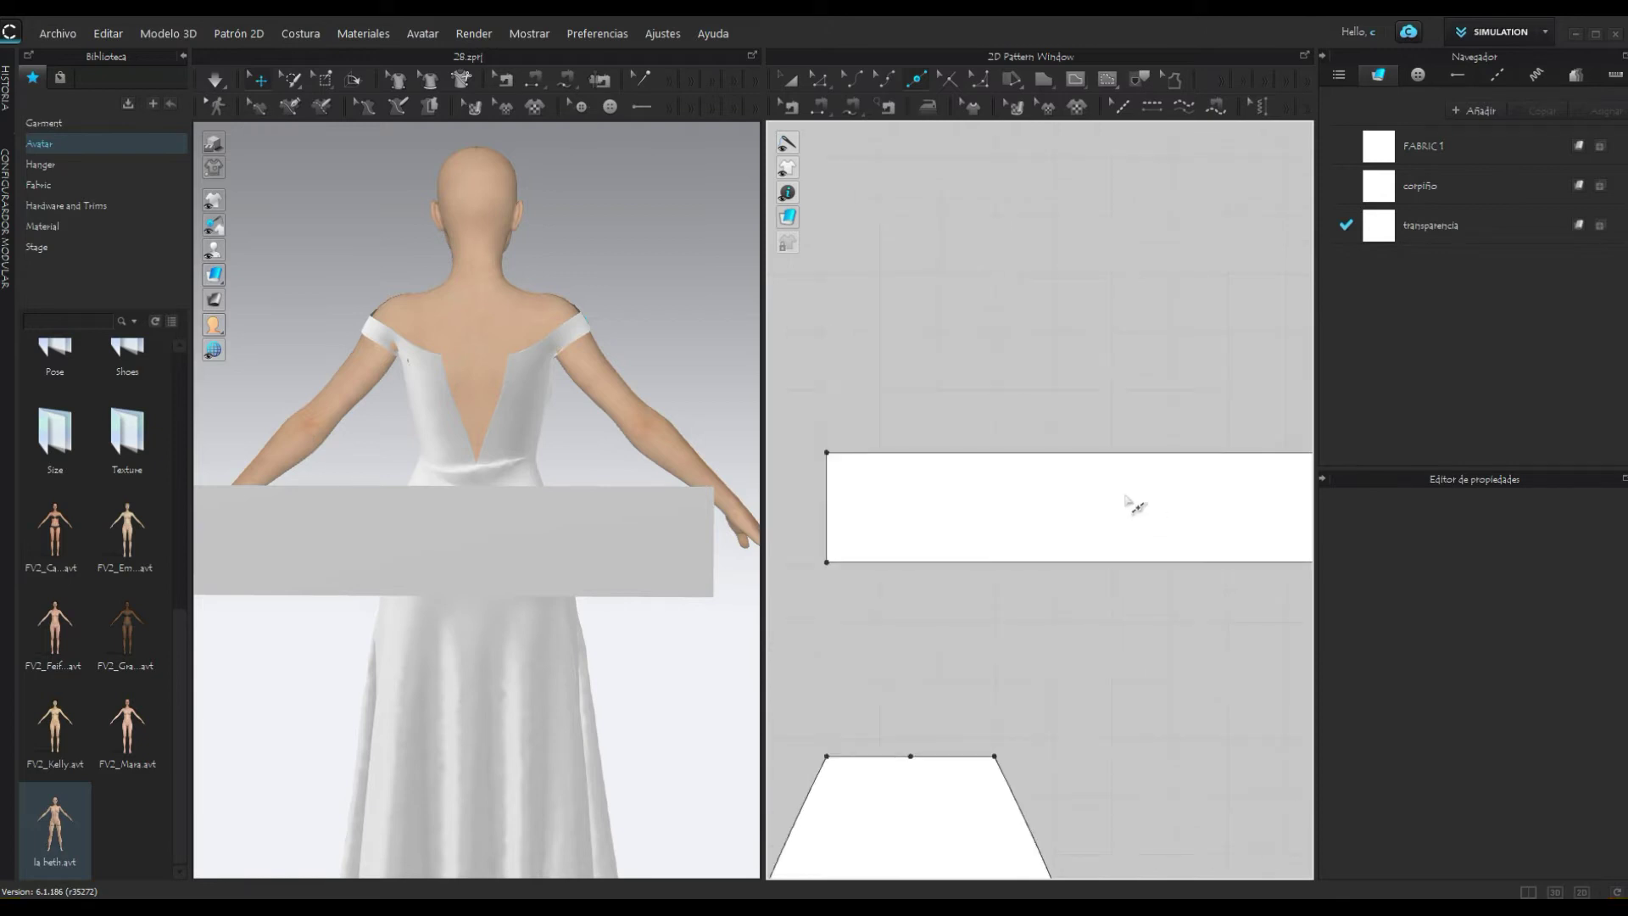
{"action": "scroll", "coordinate": [1125, 496], "scroll_direction": "down", "scroll_amount": 2}
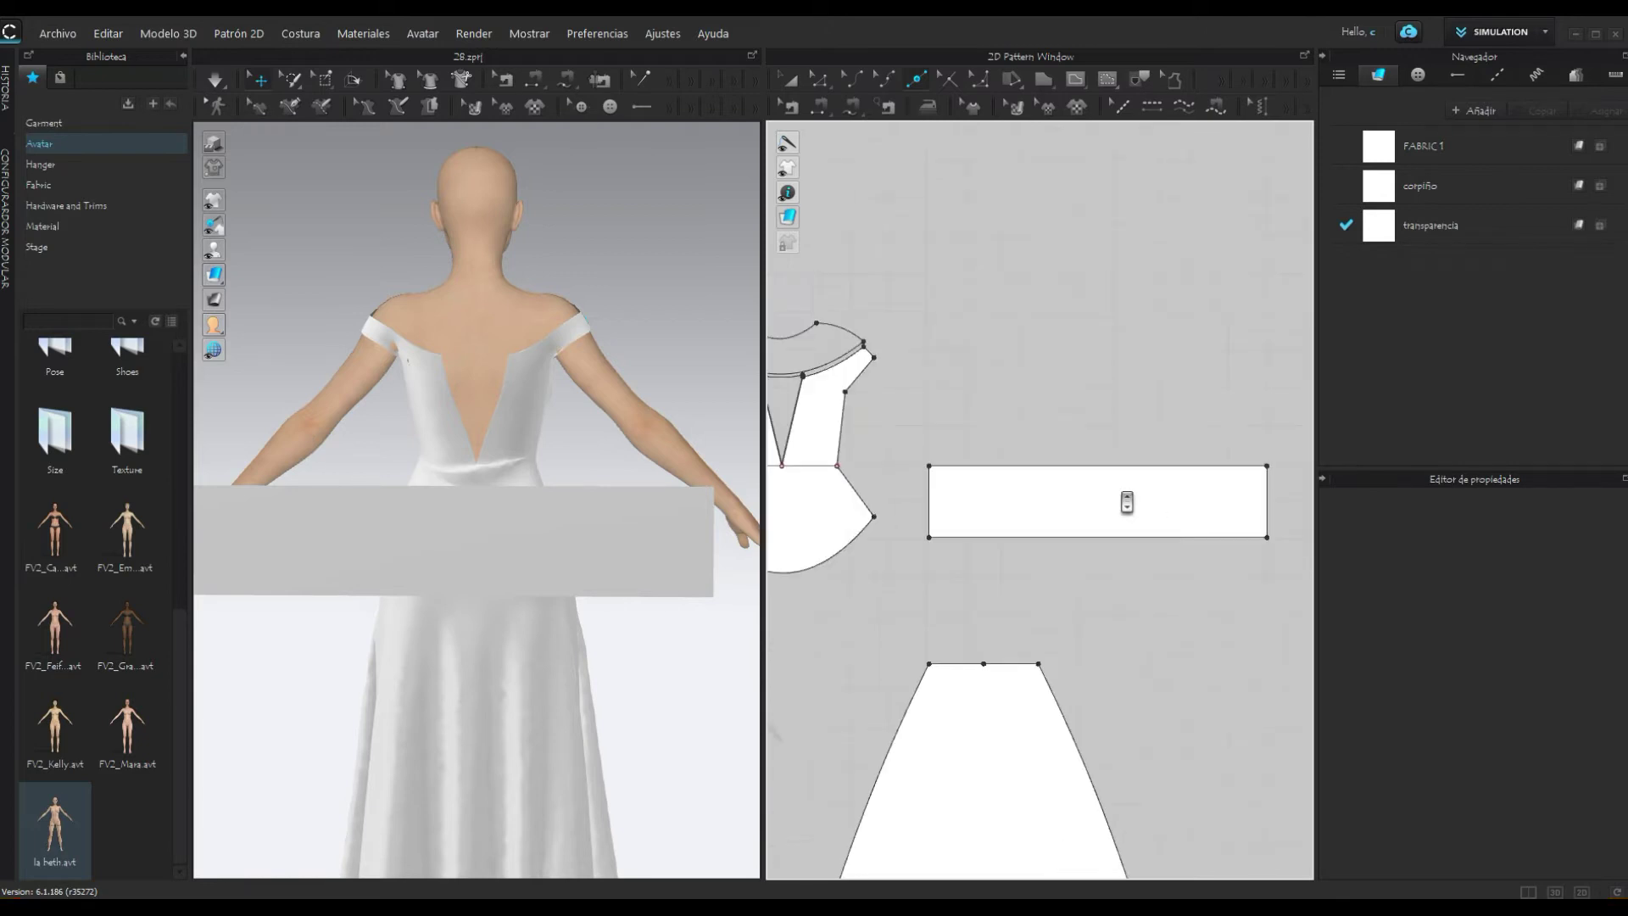
{"action": "left_click", "coordinate": [1098, 466]}
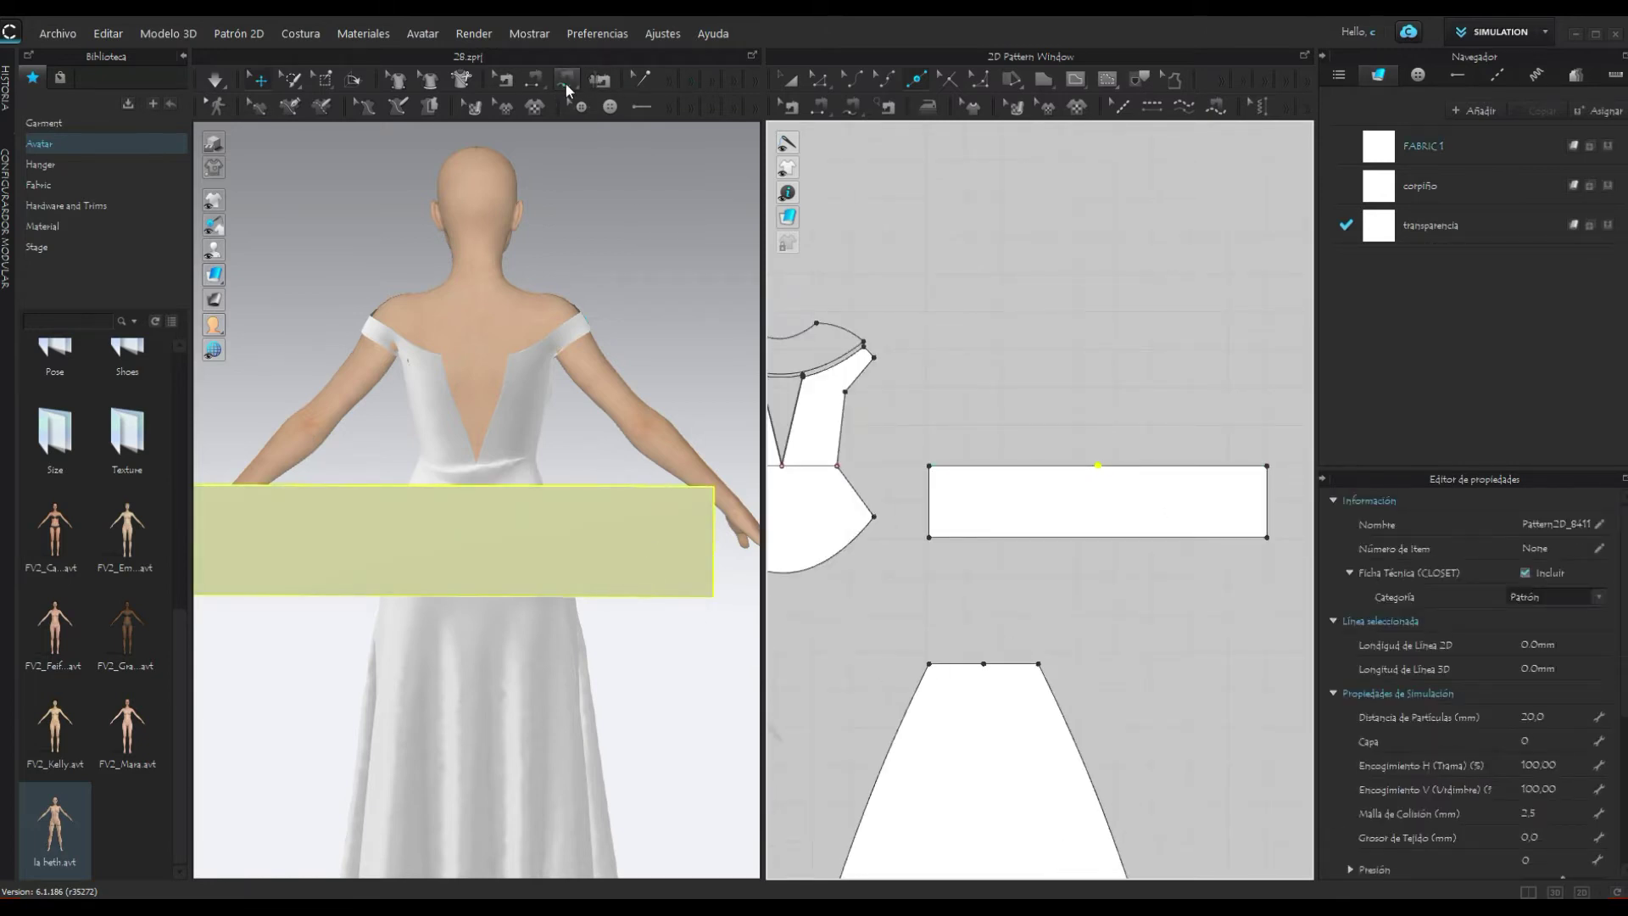
Step: Sew both back bodice hems to the strip's top edge with Segment Sewing
{"action": "left_click", "coordinate": [536, 82]}
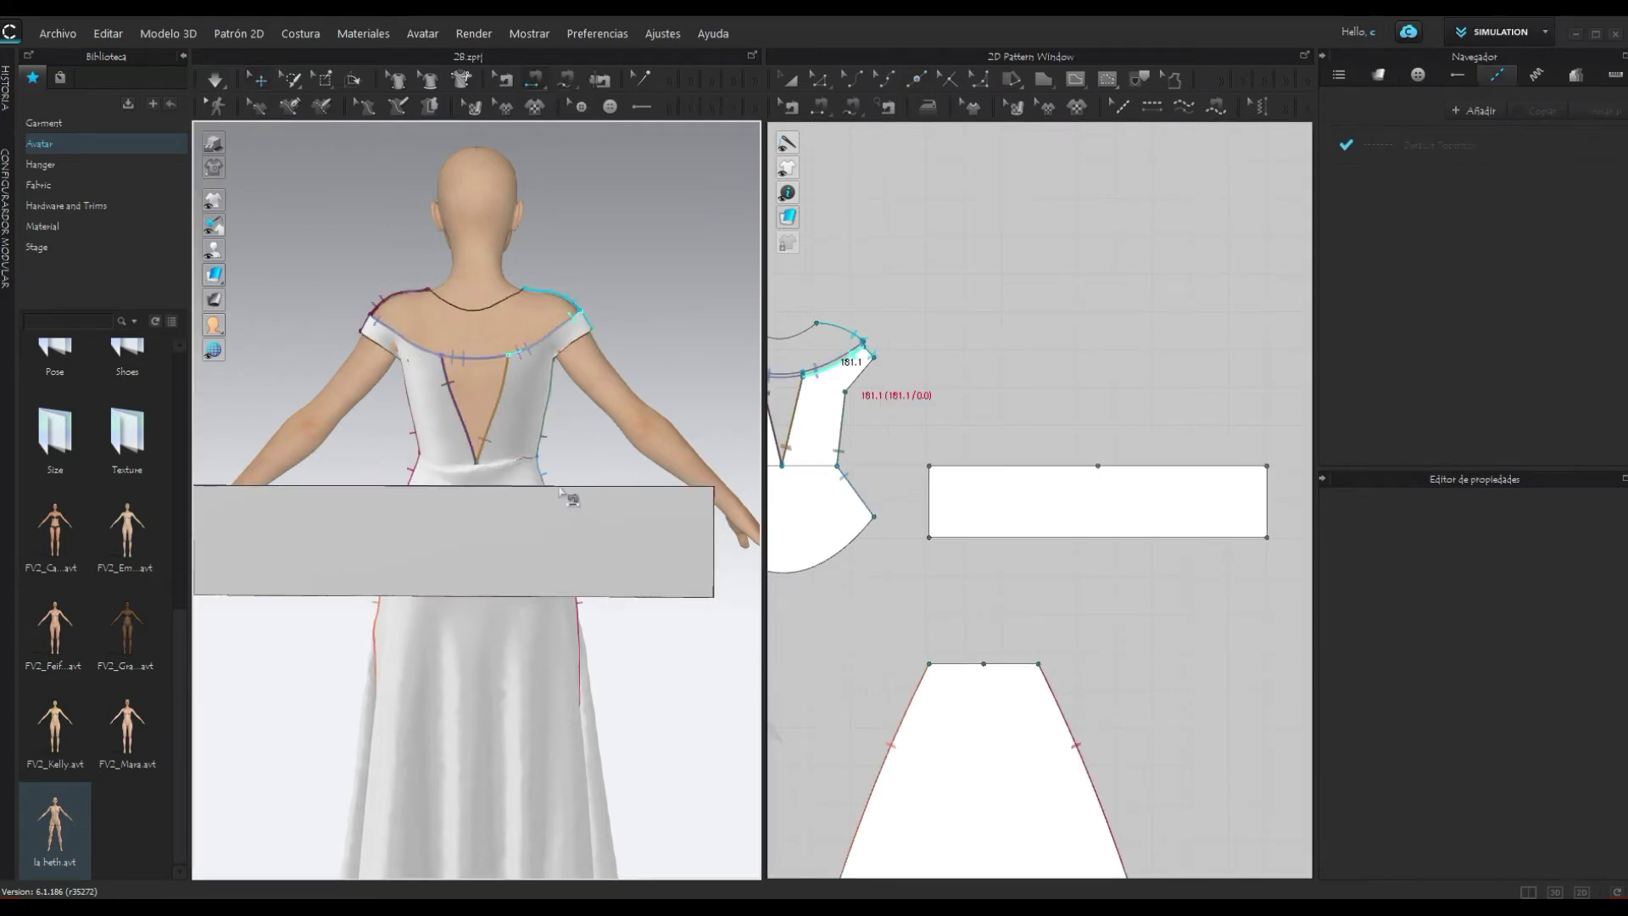
{"action": "left_click", "coordinate": [627, 490]}
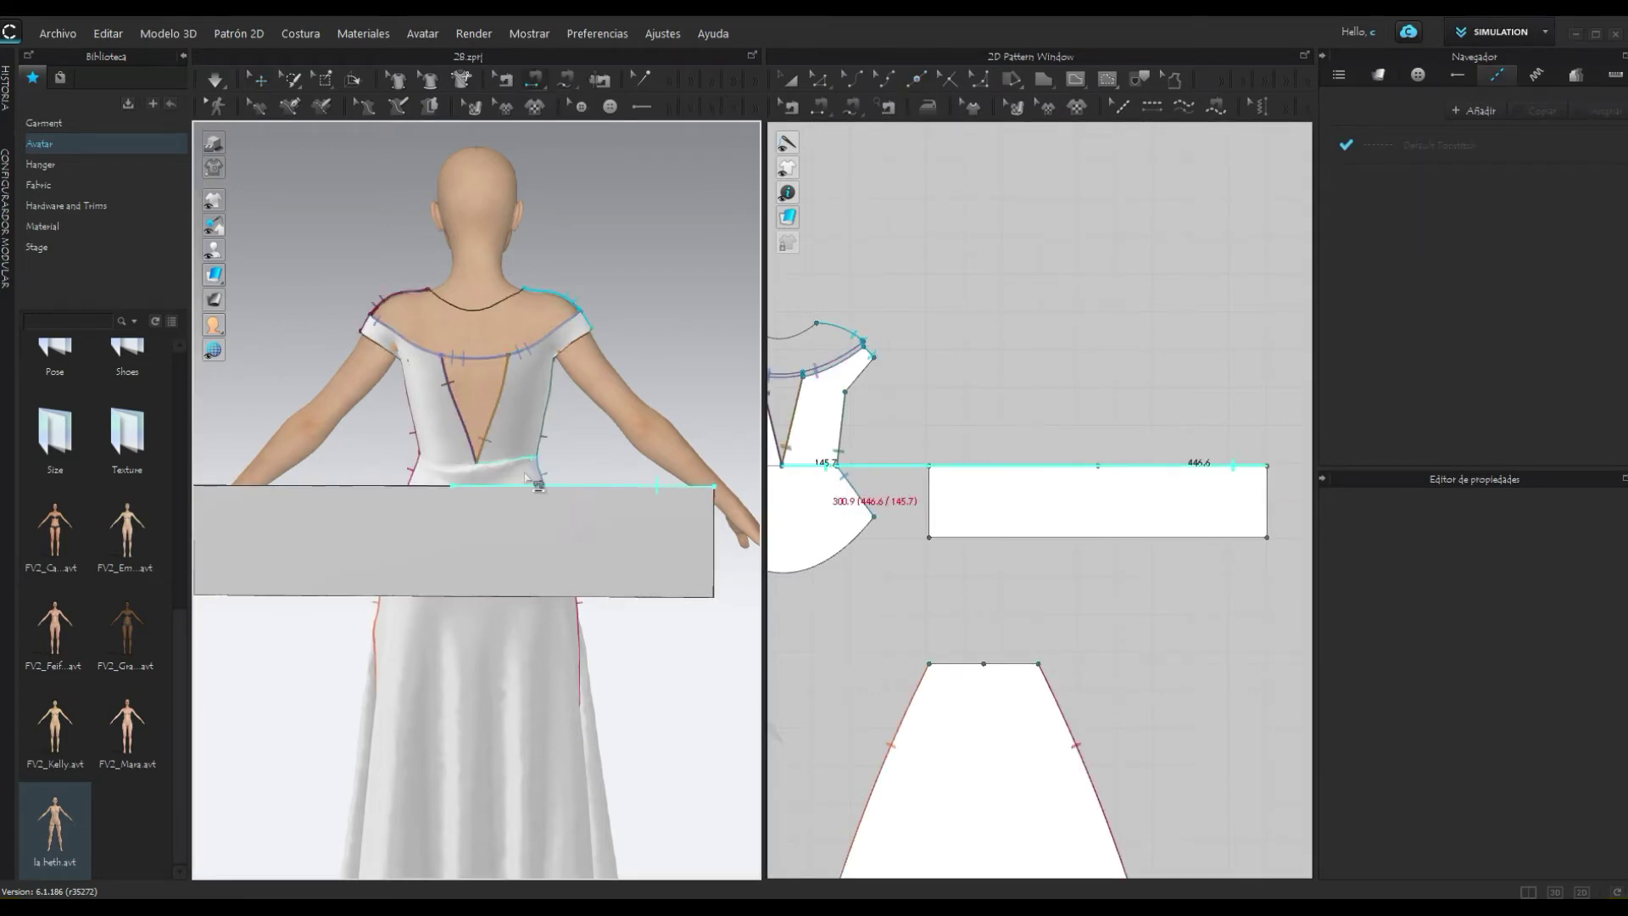
{"action": "left_click", "coordinate": [536, 475]}
{"action": "left_click", "coordinate": [458, 466]}
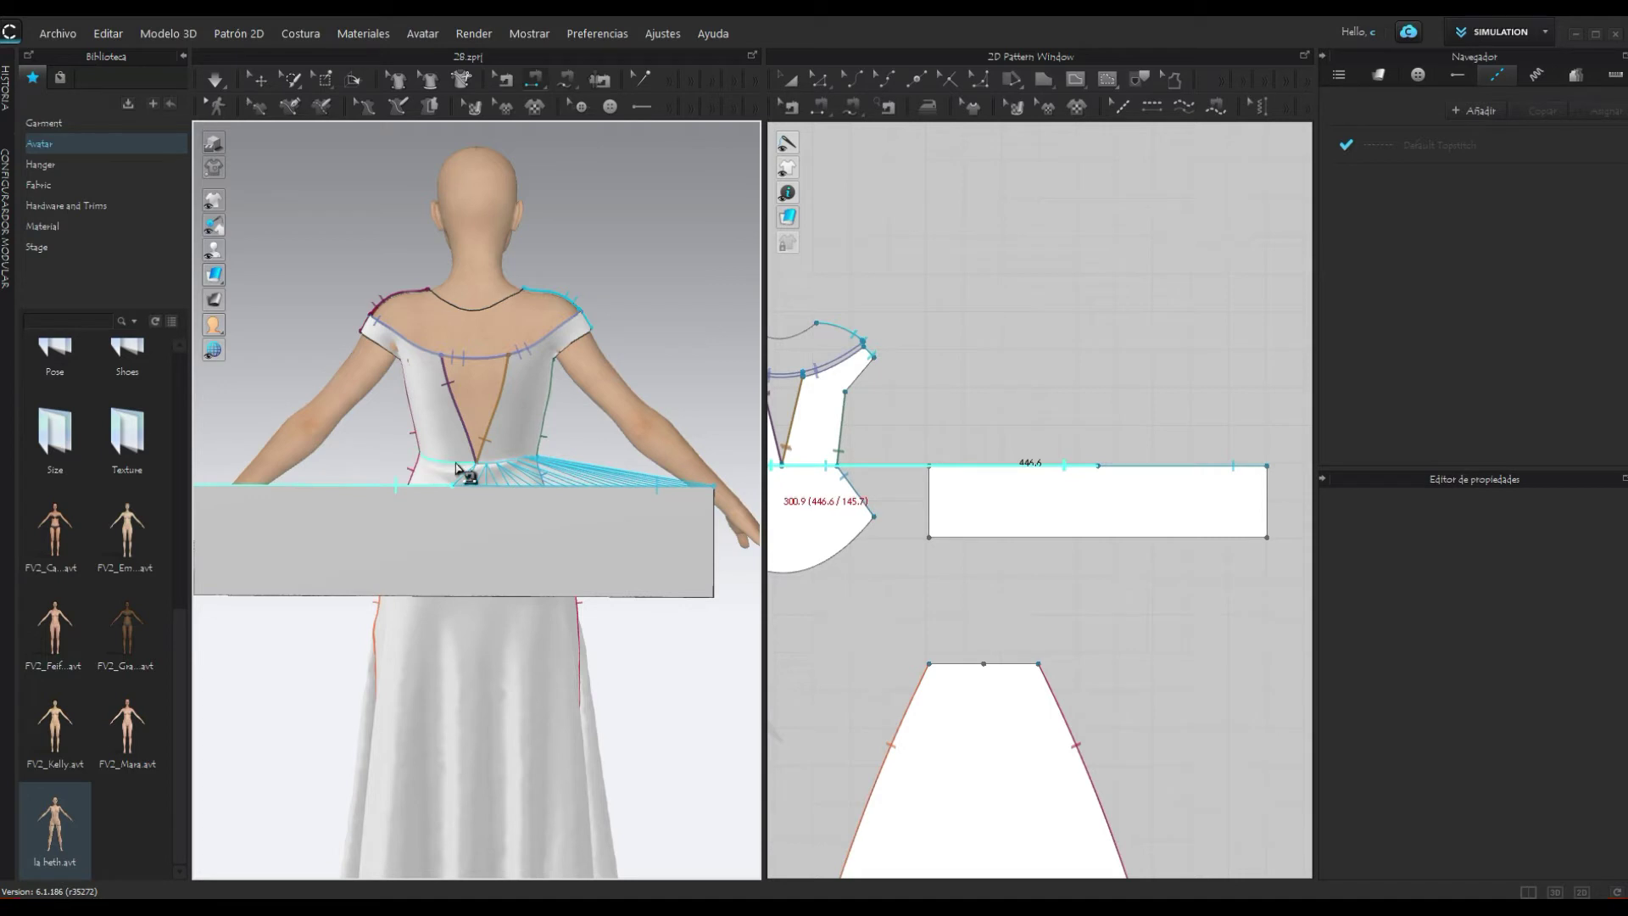
{"action": "left_click", "coordinate": [585, 500]}
{"action": "scroll", "coordinate": [623, 454], "scroll_direction": "down", "scroll_amount": 2}
{"action": "mouse_move", "coordinate": [624, 453]}
{"action": "right_mouse_down"}
{"action": "mouse_move", "coordinate": [491, 420]}
{"action": "mouse_move", "coordinate": [335, 541]}
{"action": "right_mouse_up"}
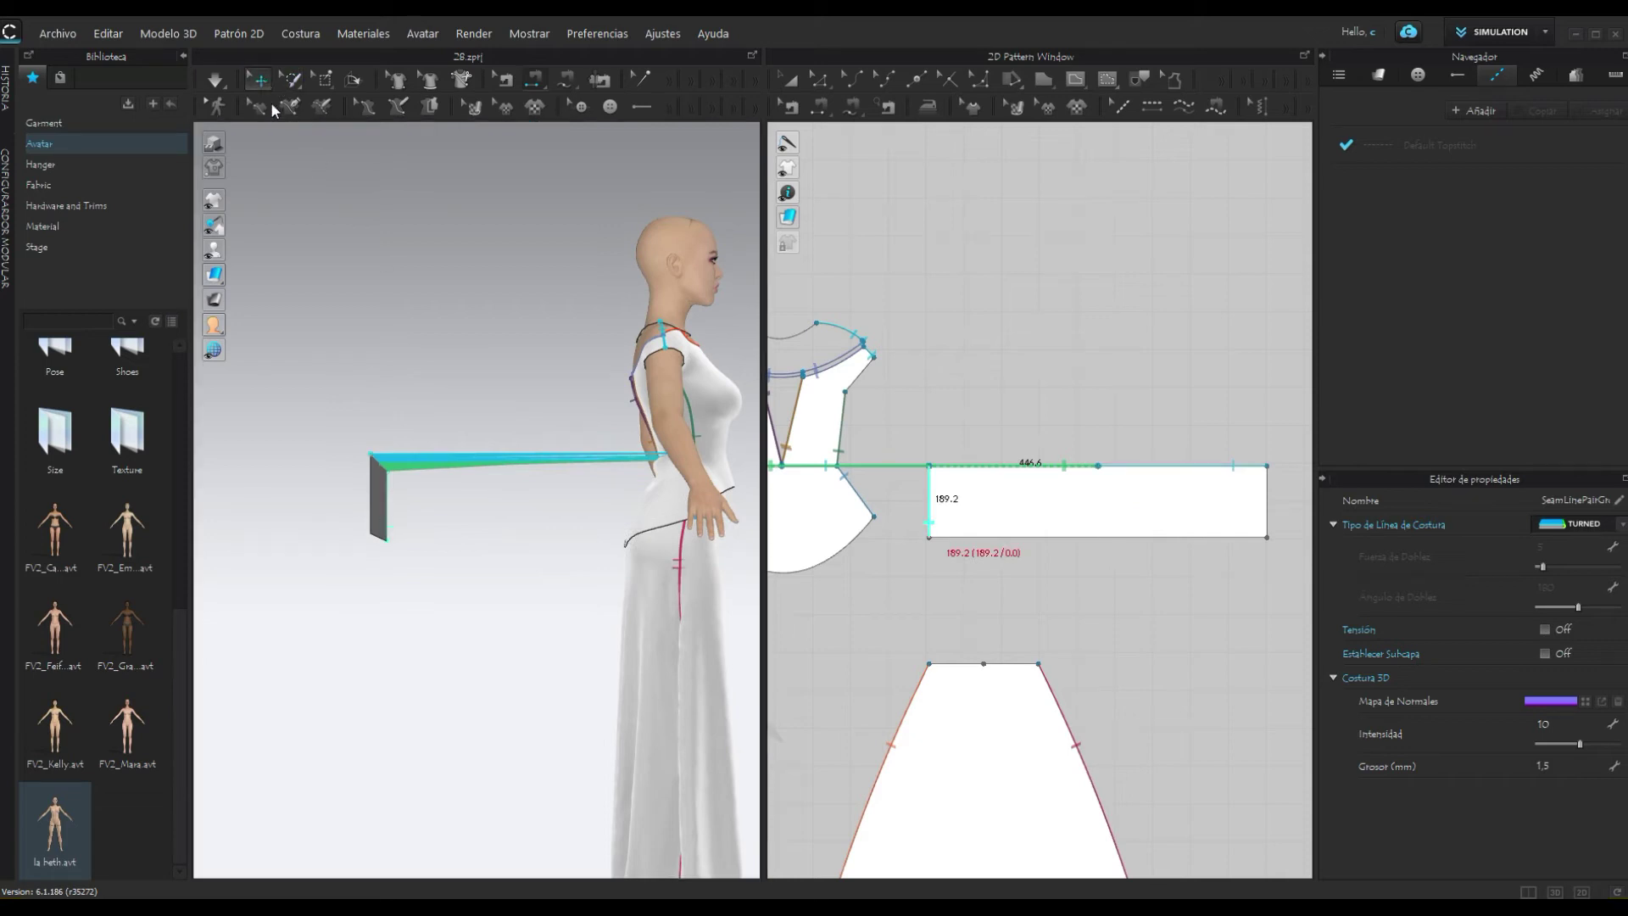
Step: Position the strip behind the avatar's waist and tilt it slightly
{"action": "key", "text": "q"}
{"action": "left_click_drag", "start_coordinate": [390, 508], "coordinate": [628, 500]}
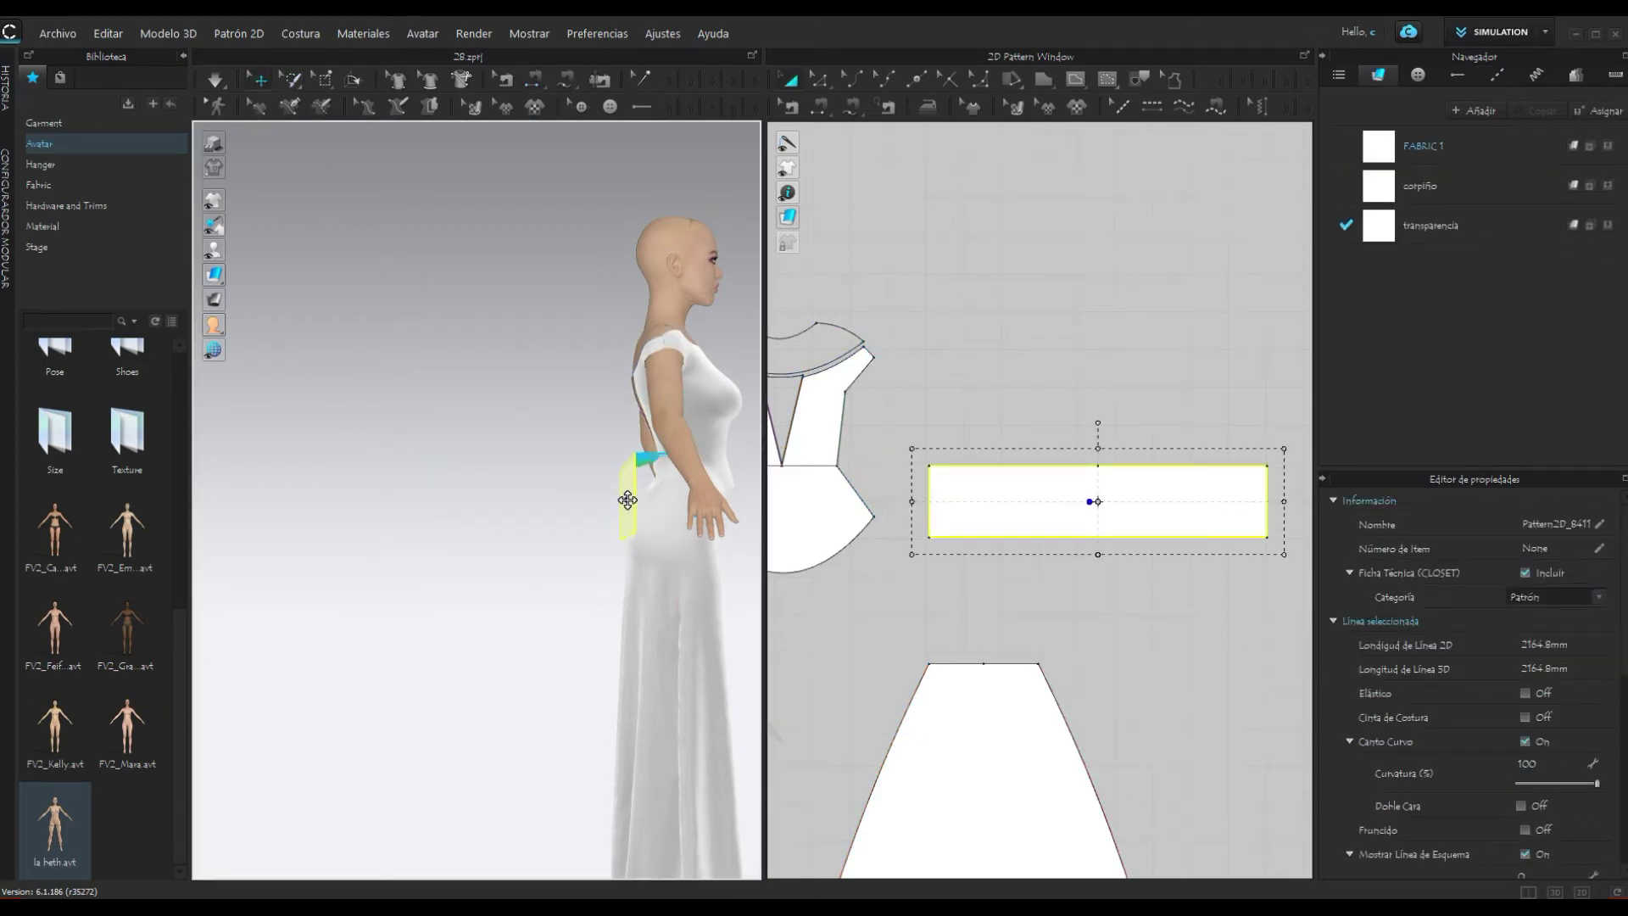
{"action": "mouse_move", "coordinate": [537, 483]}
{"action": "right_mouse_down"}
{"action": "mouse_move", "coordinate": [640, 481]}
{"action": "mouse_move", "coordinate": [634, 506]}
{"action": "right_mouse_up"}
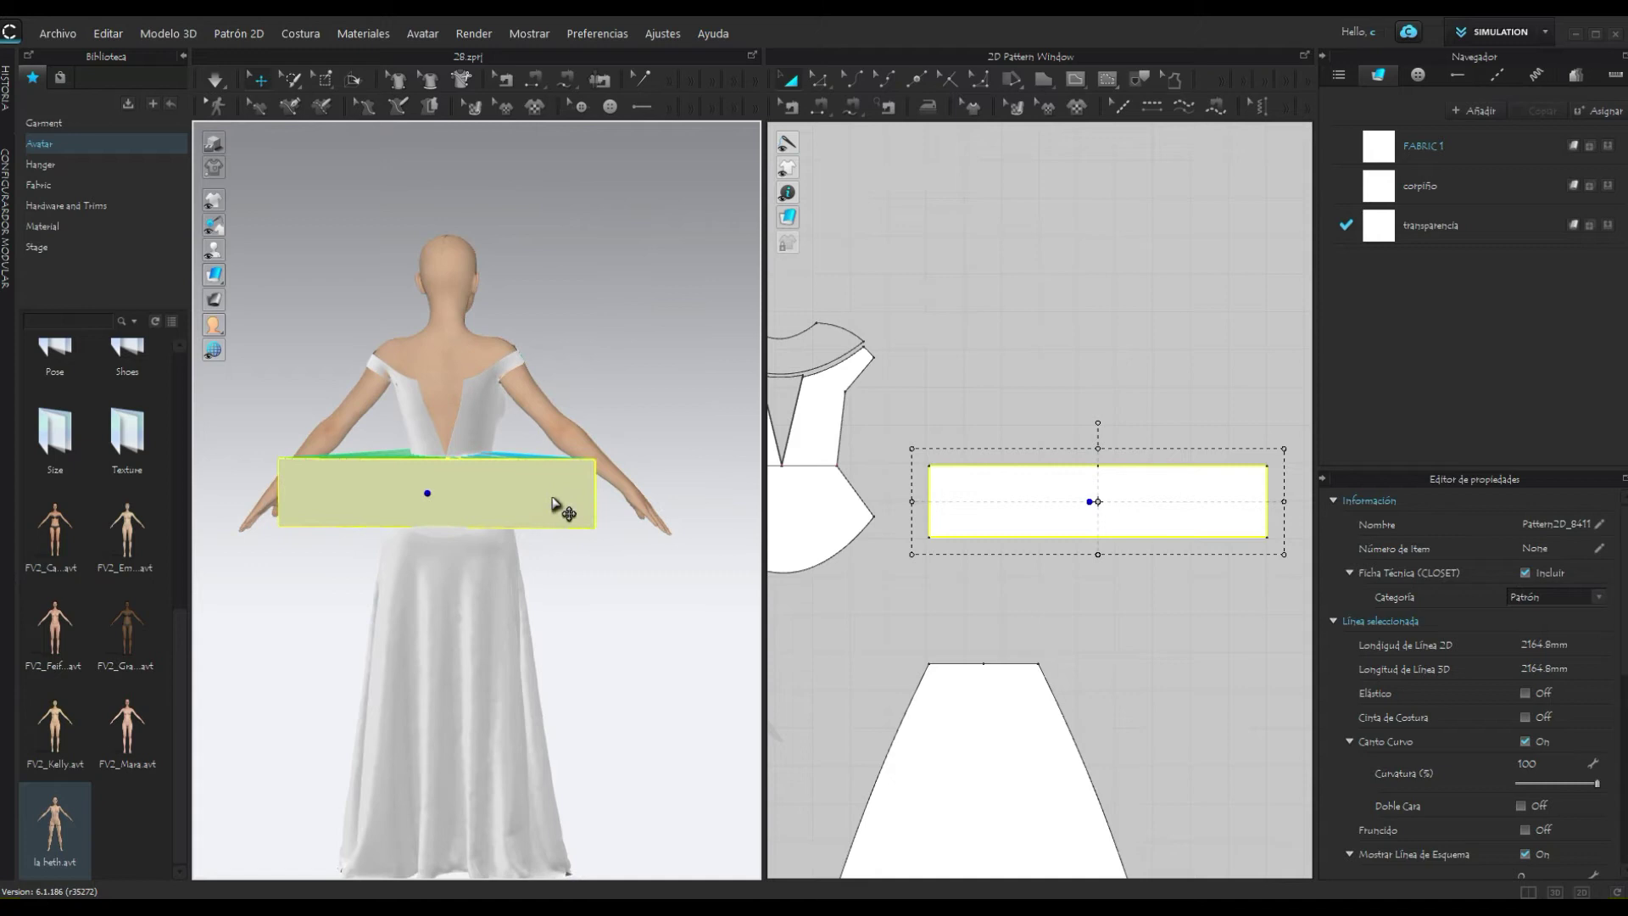
{"action": "left_click", "coordinate": [482, 502]}
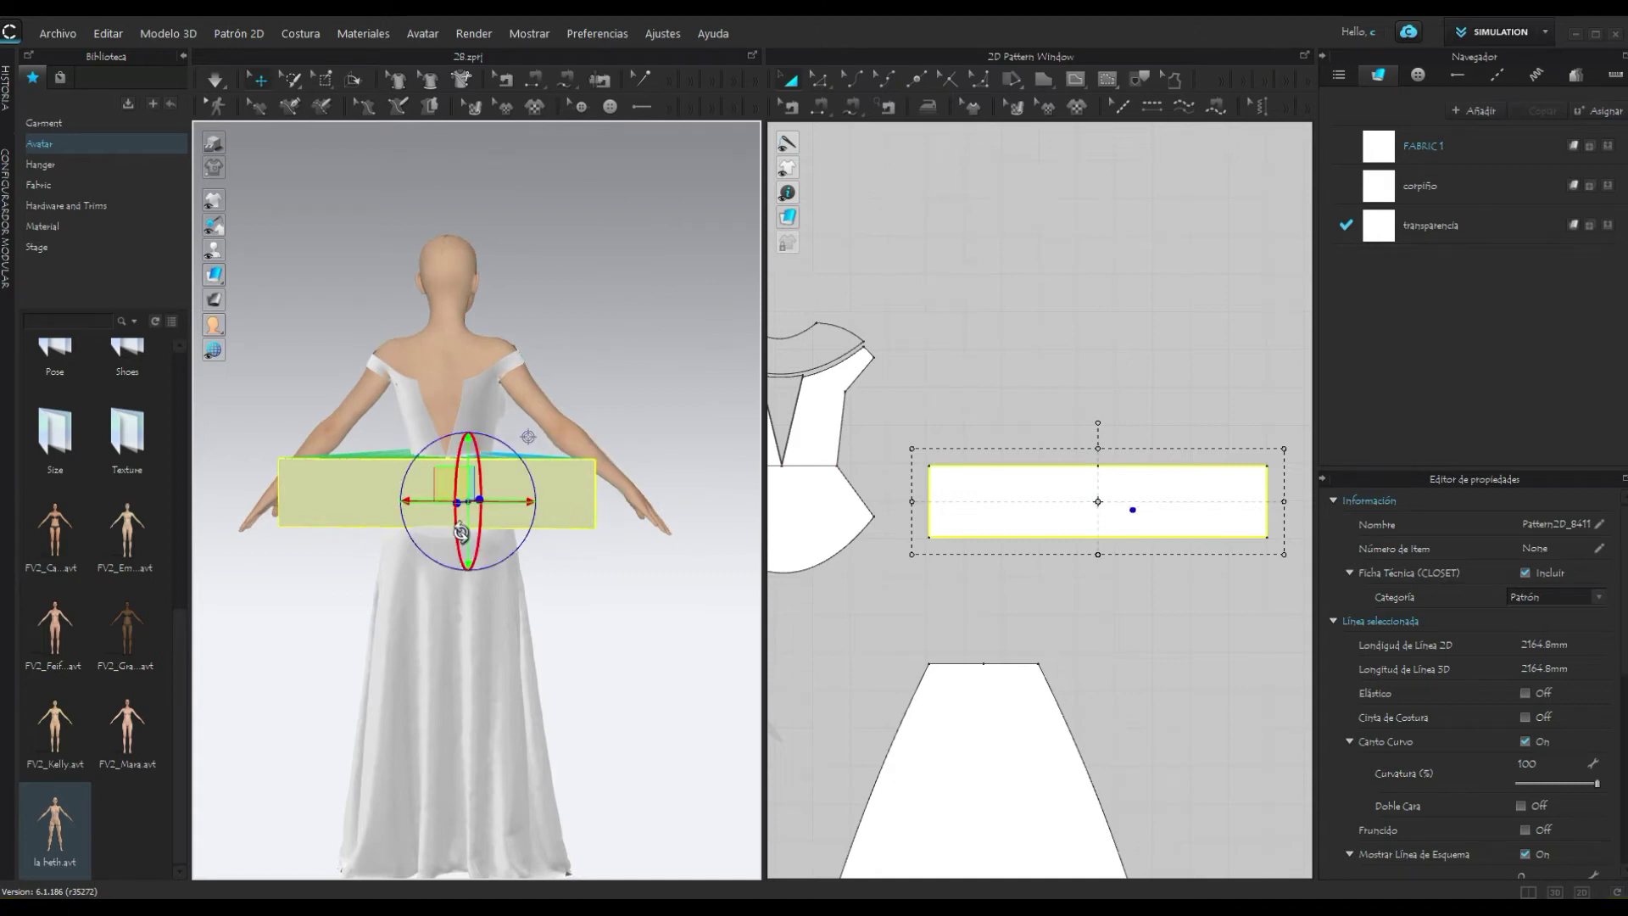
{"action": "left_click_drag", "start_coordinate": [460, 532], "coordinate": [457, 518]}
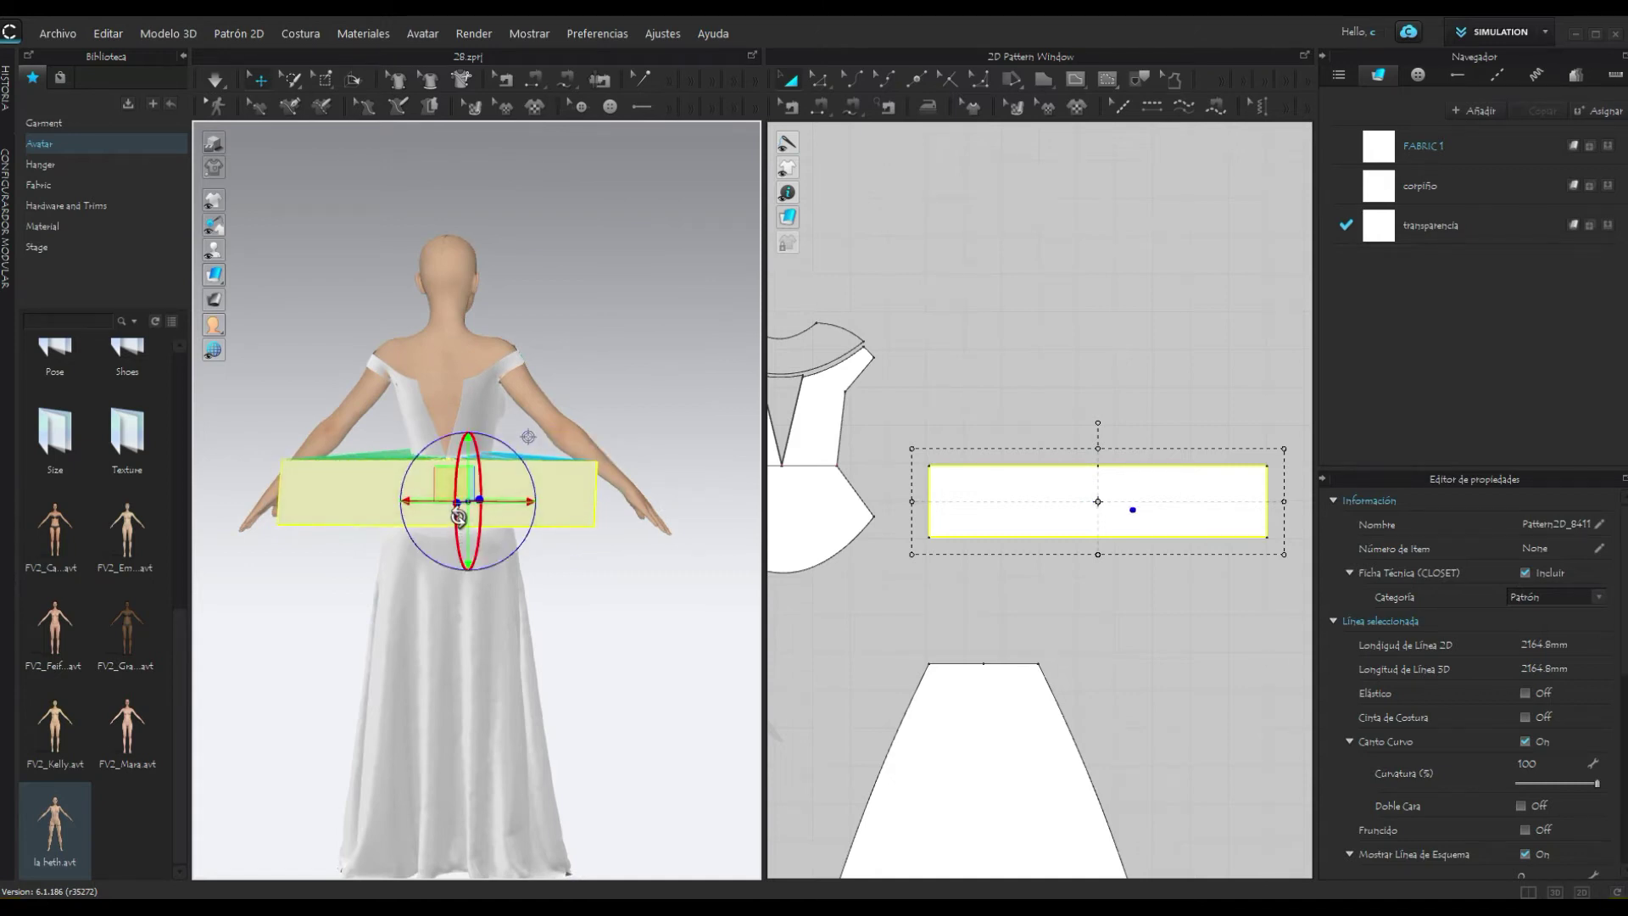
{"action": "left_click", "coordinate": [594, 399]}
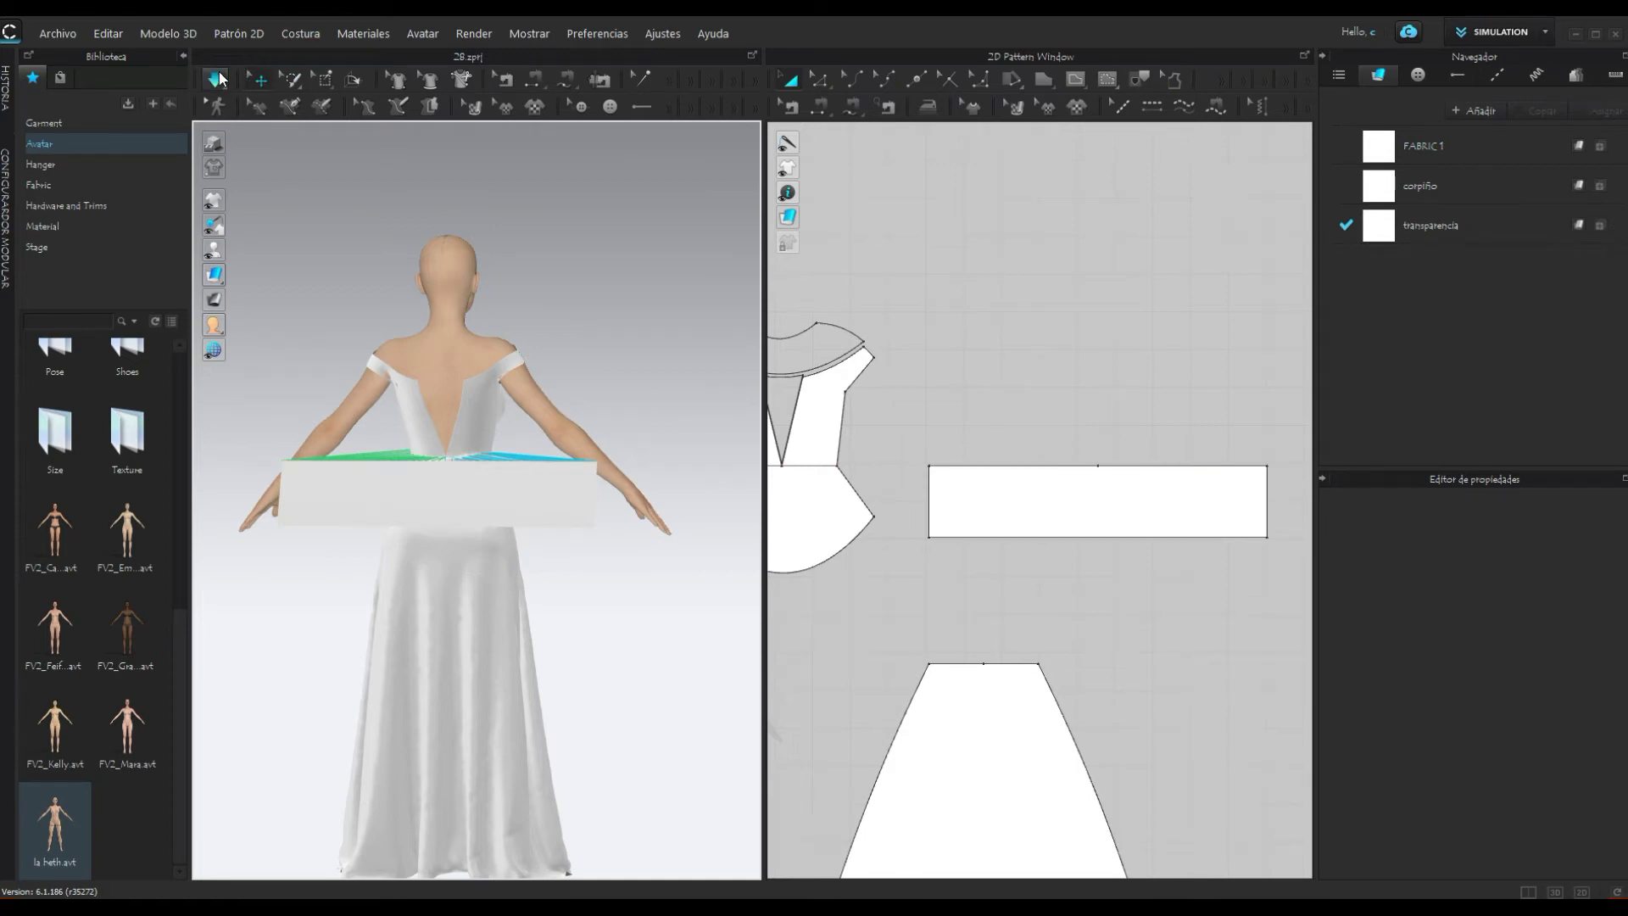
Step: Move the rectangular band above the bodice pieces in the 2D layout
{"action": "scroll", "coordinate": [1003, 309], "scroll_direction": "down", "scroll_amount": 3}
{"action": "scroll", "coordinate": [1003, 309], "scroll_direction": "down", "scroll_amount": 2}
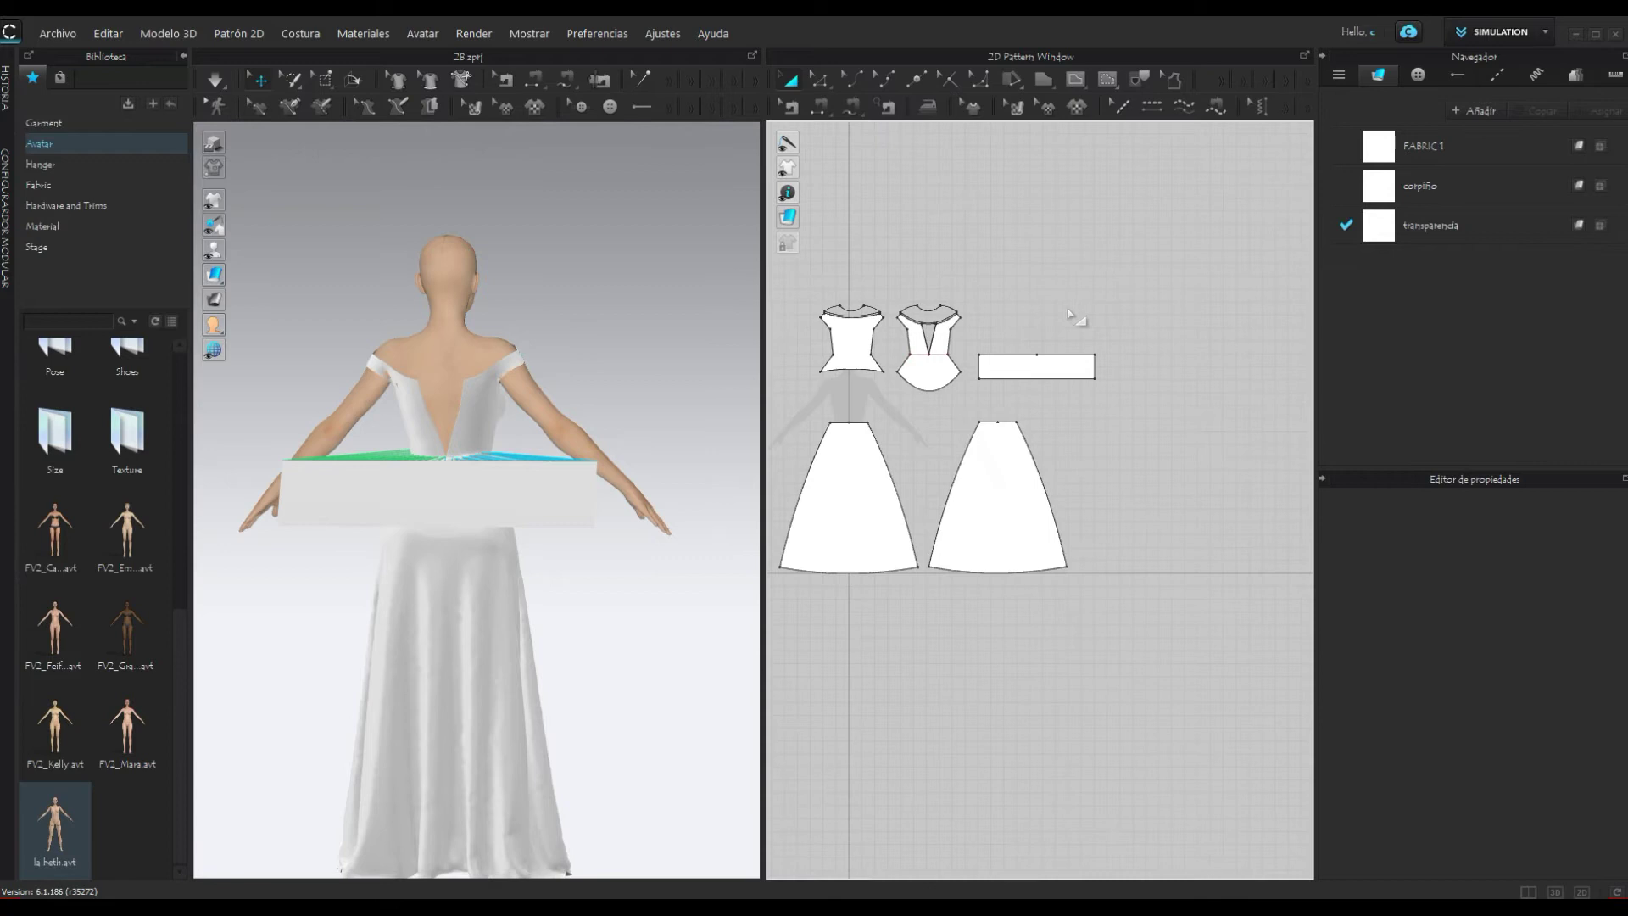
{"action": "left_click_drag", "start_coordinate": [941, 366], "coordinate": [972, 406]}
{"action": "key", "text": "z"}
{"action": "left_click", "coordinate": [790, 81]}
{"action": "left_click", "coordinate": [1103, 441]}
{"action": "mouse_move", "coordinate": [1049, 369]}
{"action": "left_mouse_down"}
{"action": "mouse_move", "coordinate": [1090, 224]}
{"action": "mouse_move", "coordinate": [1079, 213]}
{"action": "left_mouse_up"}
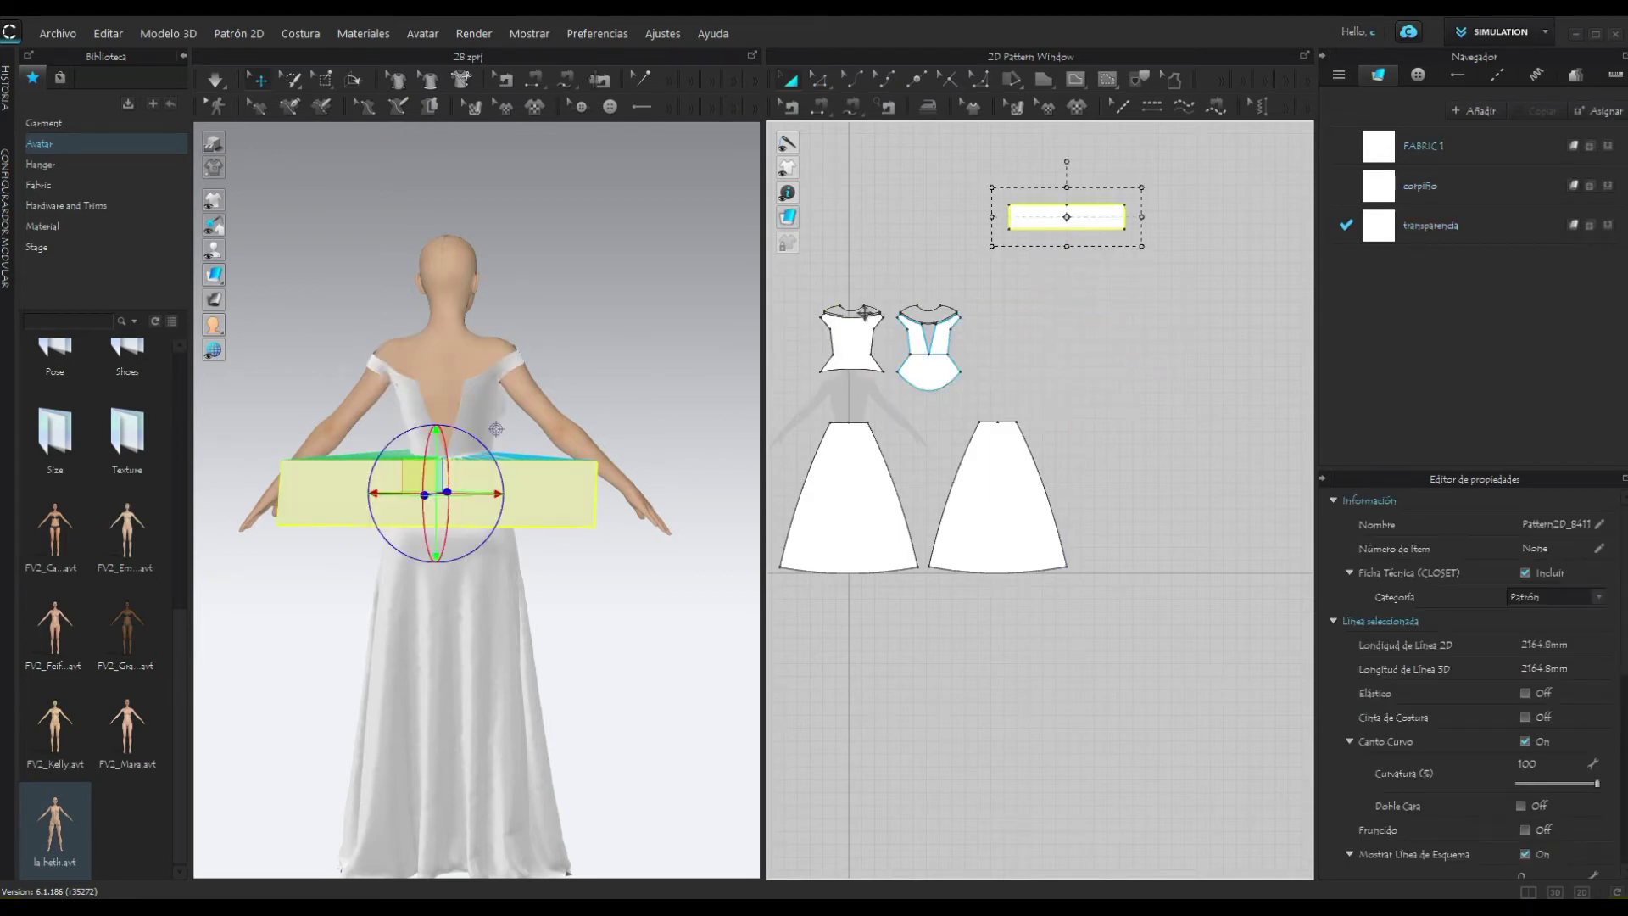
{"action": "left_click", "coordinate": [781, 283]}
Step: Simulate so the strip drapes as a white ruffled peplum around the back waist
{"action": "left_click_drag", "start_coordinate": [1048, 570], "coordinate": [1048, 570]}
{"action": "right_click", "coordinate": [1048, 571]}
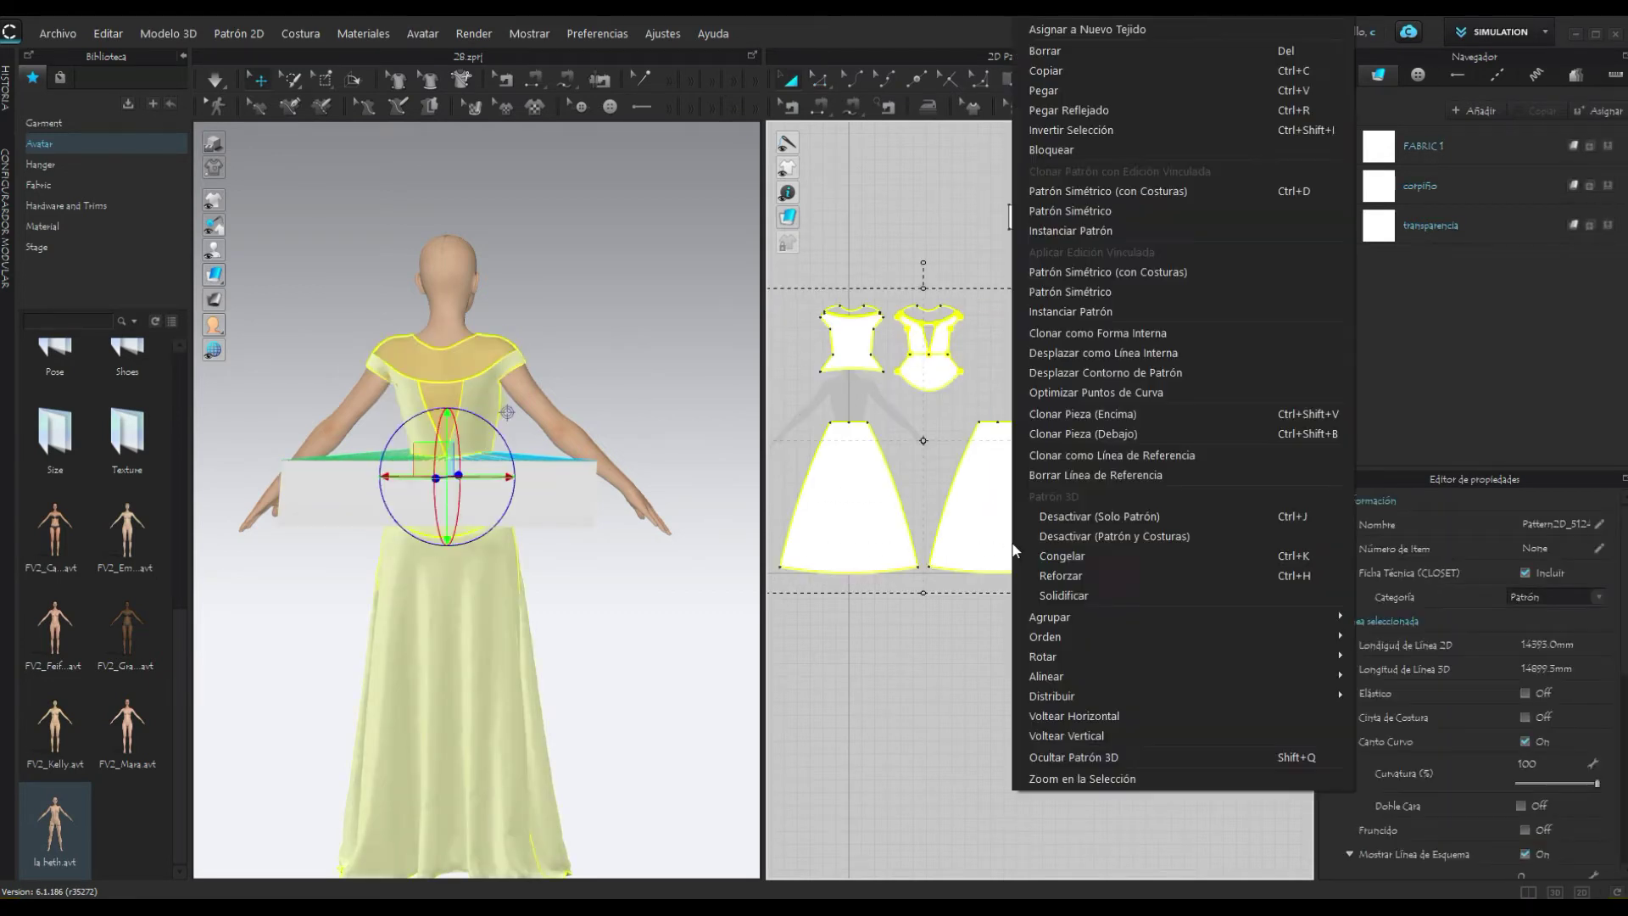
{"action": "left_click", "coordinate": [1056, 554]}
{"action": "left_click", "coordinate": [655, 579]}
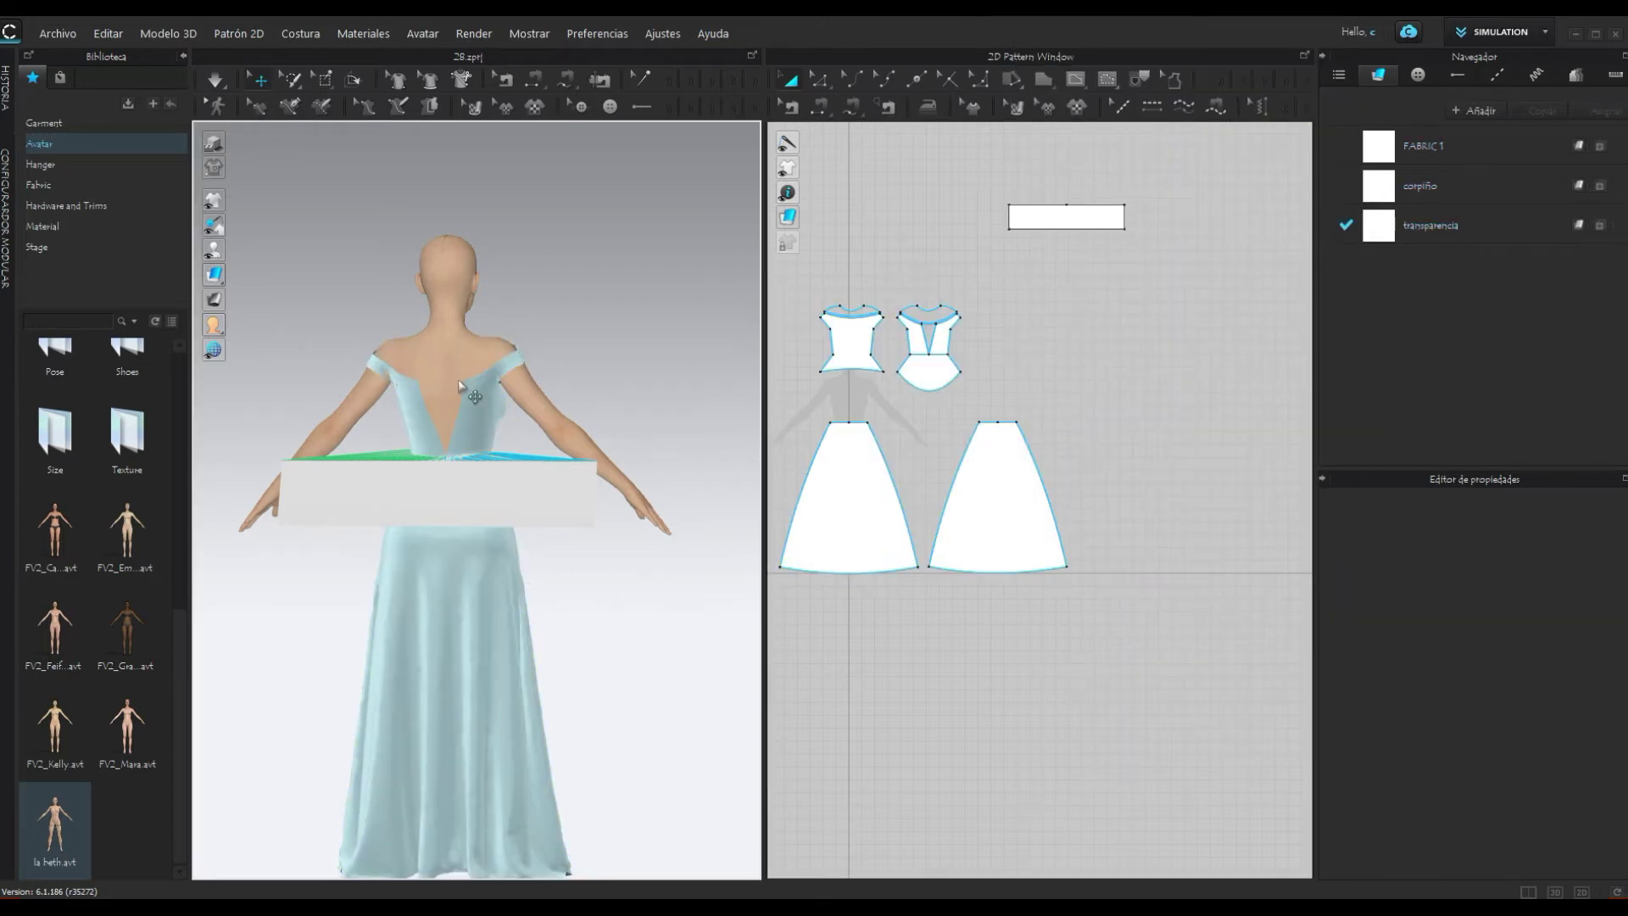
{"action": "left_click", "coordinate": [214, 80]}
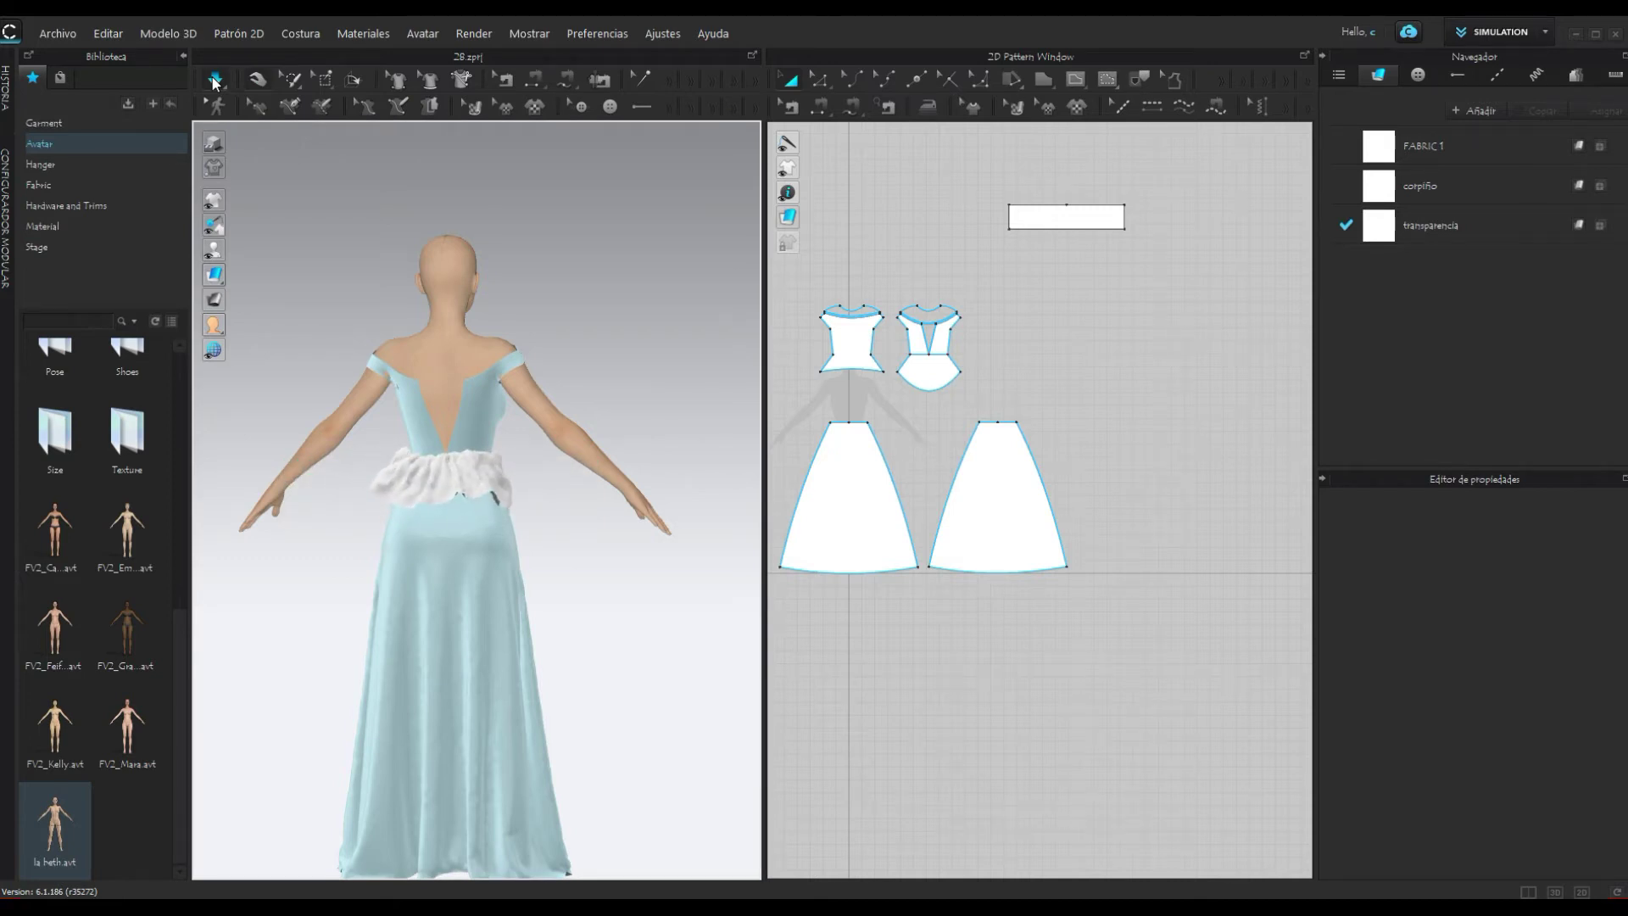
{"action": "mouse_move", "coordinate": [594, 608]}
{"action": "right_mouse_down"}
{"action": "mouse_move", "coordinate": [405, 608]}
{"action": "mouse_move", "coordinate": [625, 600]}
{"action": "right_mouse_up"}
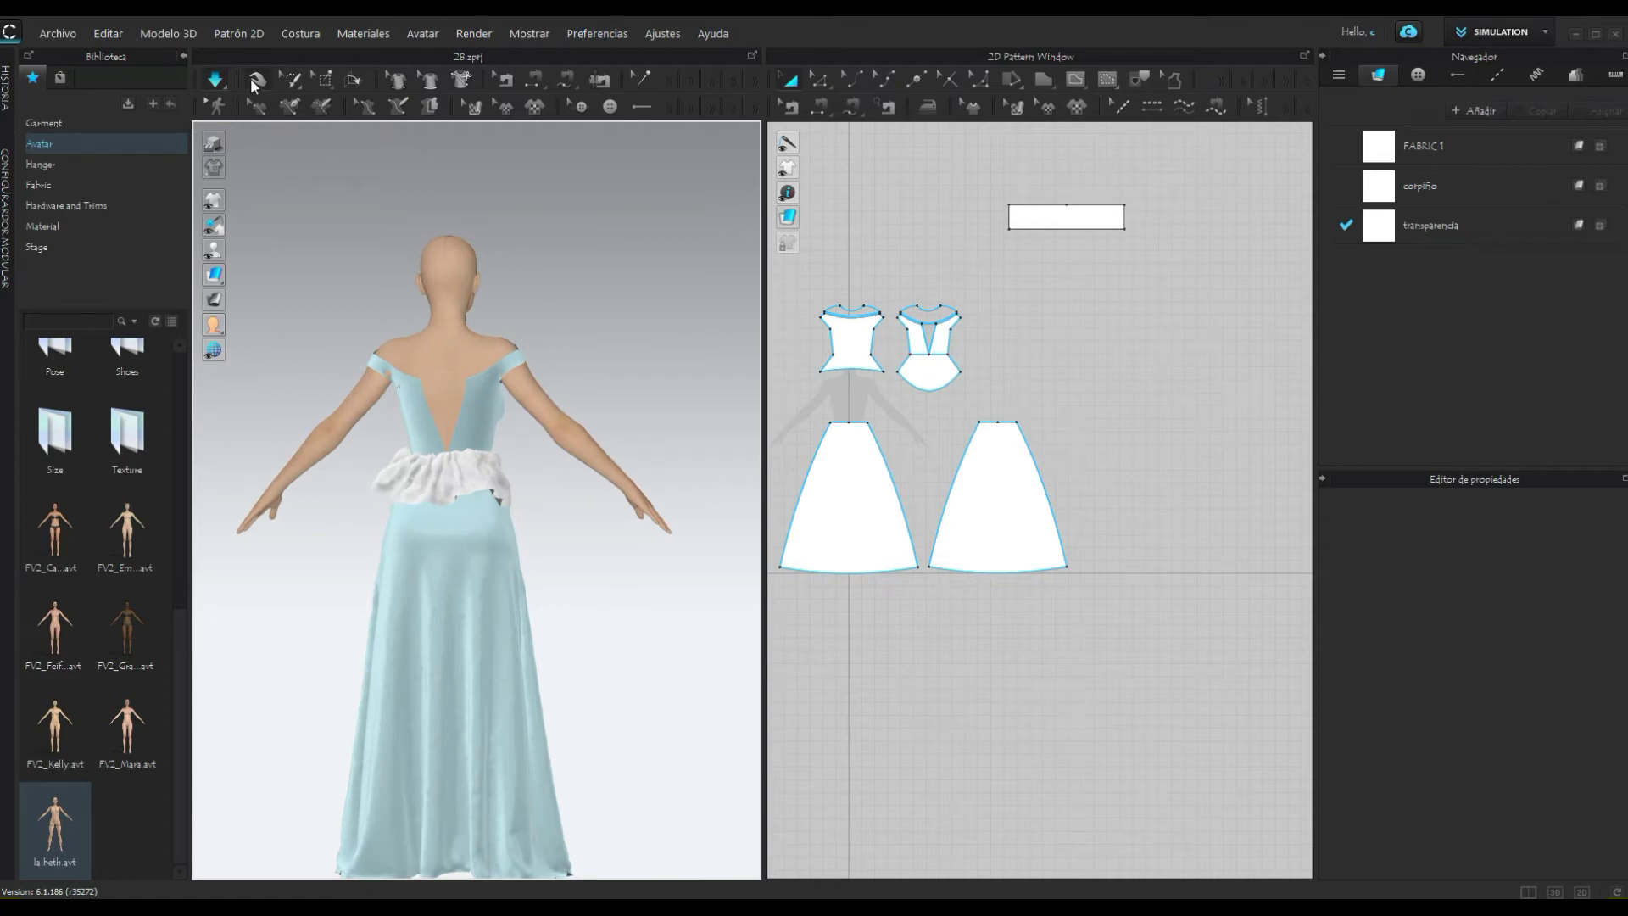
{"action": "left_click", "coordinate": [997, 253]}
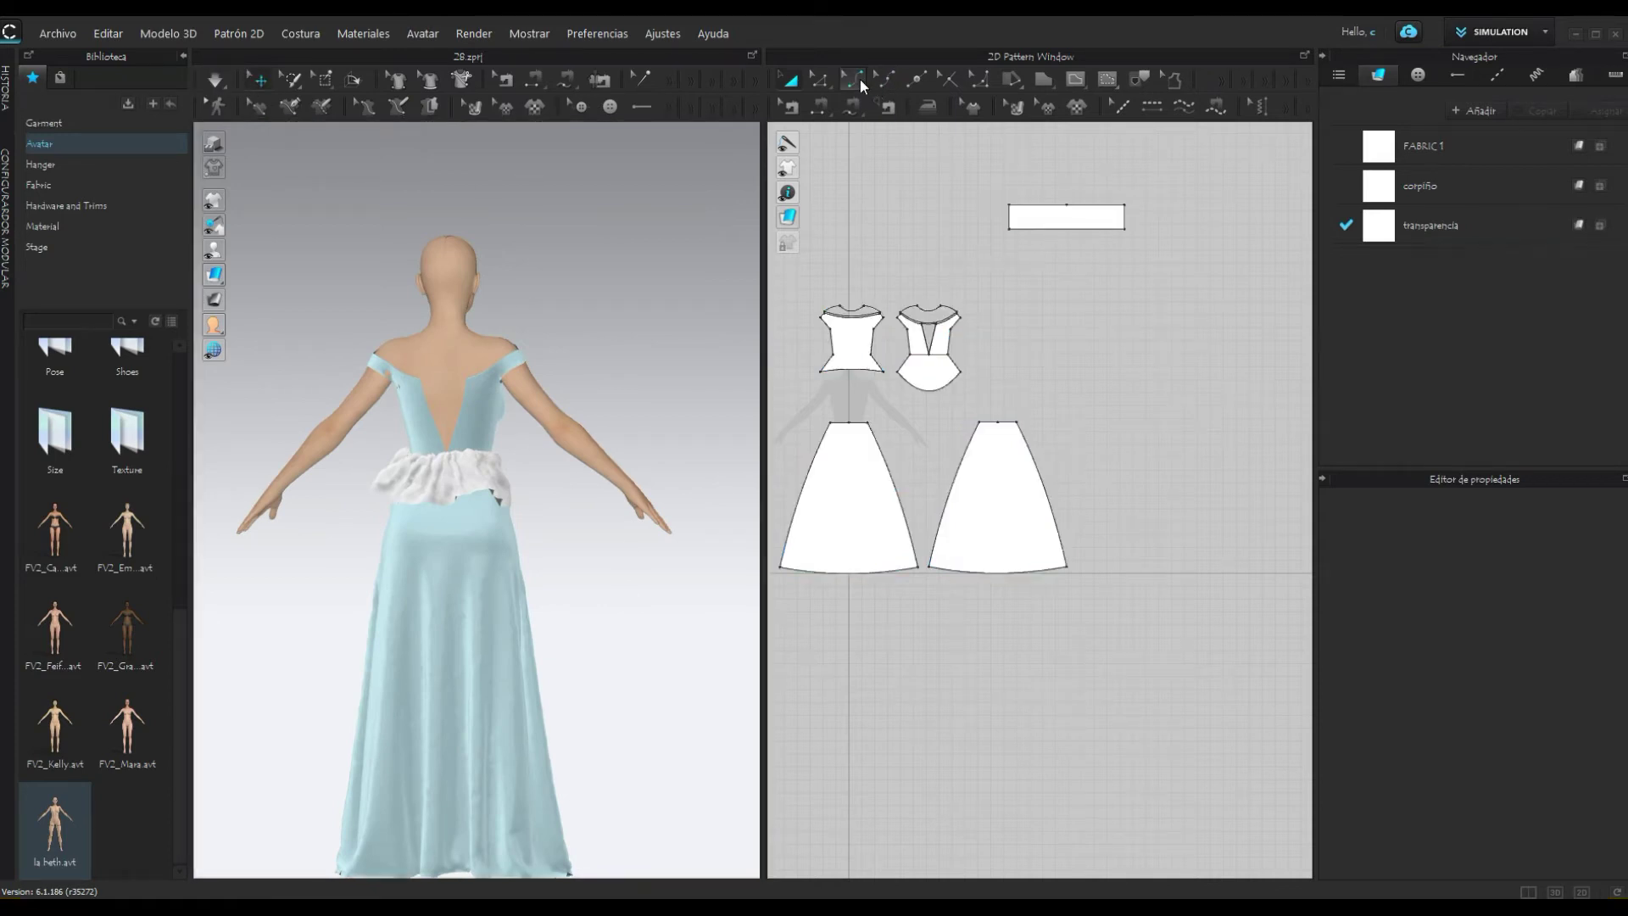
Step: Move the rectangle down beside the bodices and curve its bottom edge downward
{"action": "left_click", "coordinate": [852, 106]}
{"action": "left_click", "coordinate": [790, 79]}
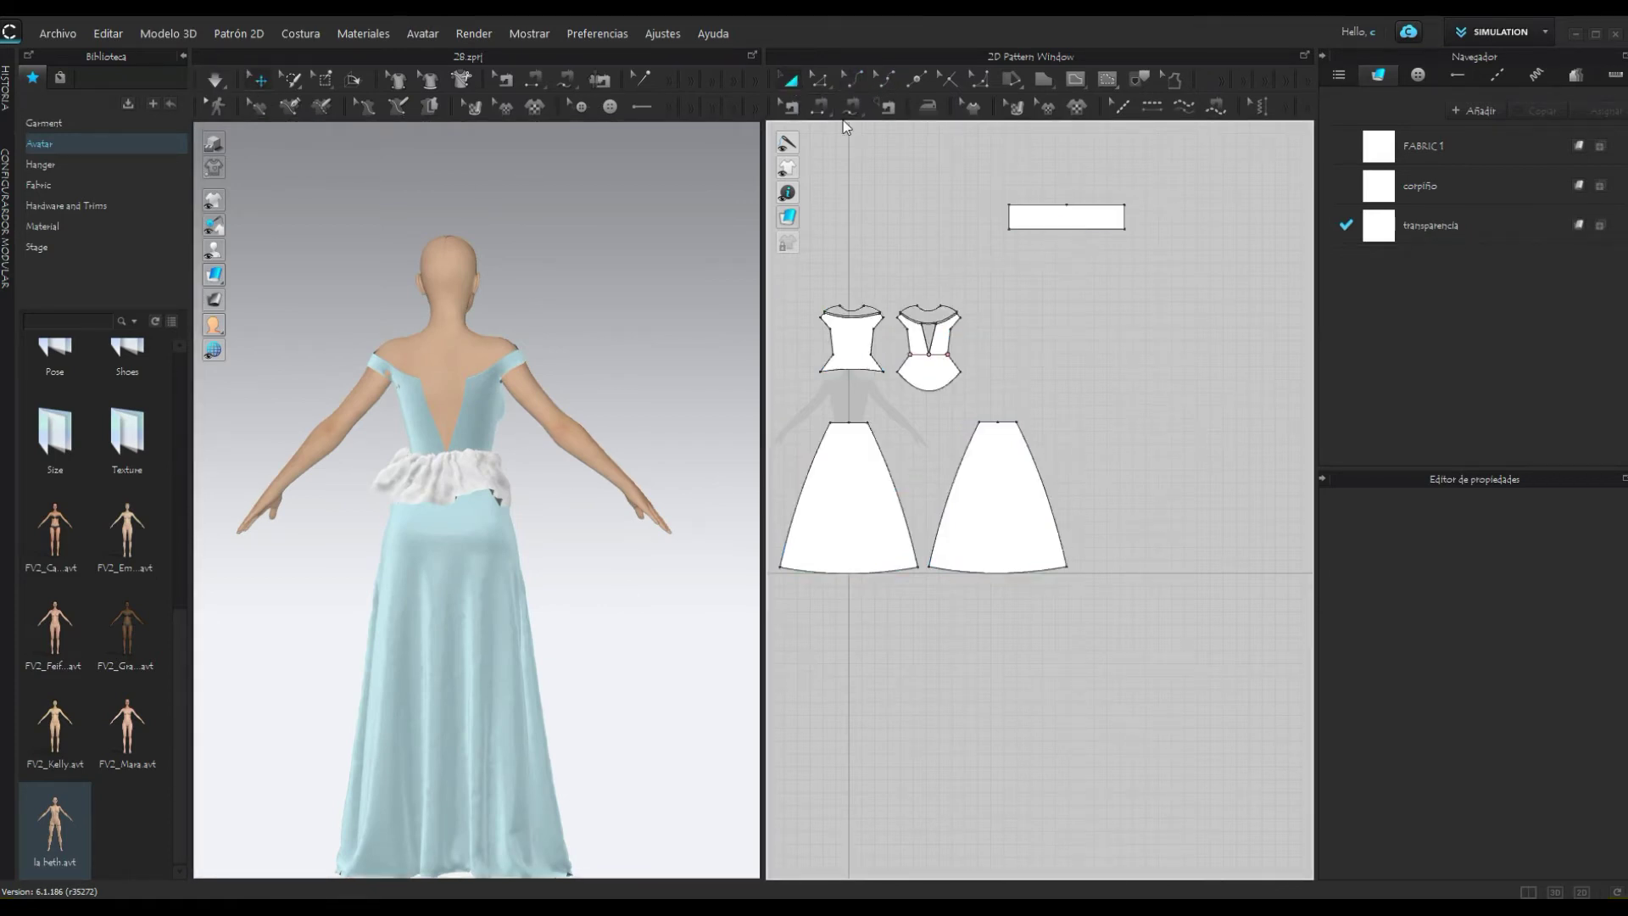
{"action": "left_click_drag", "start_coordinate": [1044, 218], "coordinate": [1022, 376]}
{"action": "scroll", "coordinate": [1049, 390], "scroll_direction": "up", "scroll_amount": 4}
{"action": "left_click", "coordinate": [850, 80]}
{"action": "left_click_drag", "start_coordinate": [1053, 383], "coordinate": [1054, 422]}
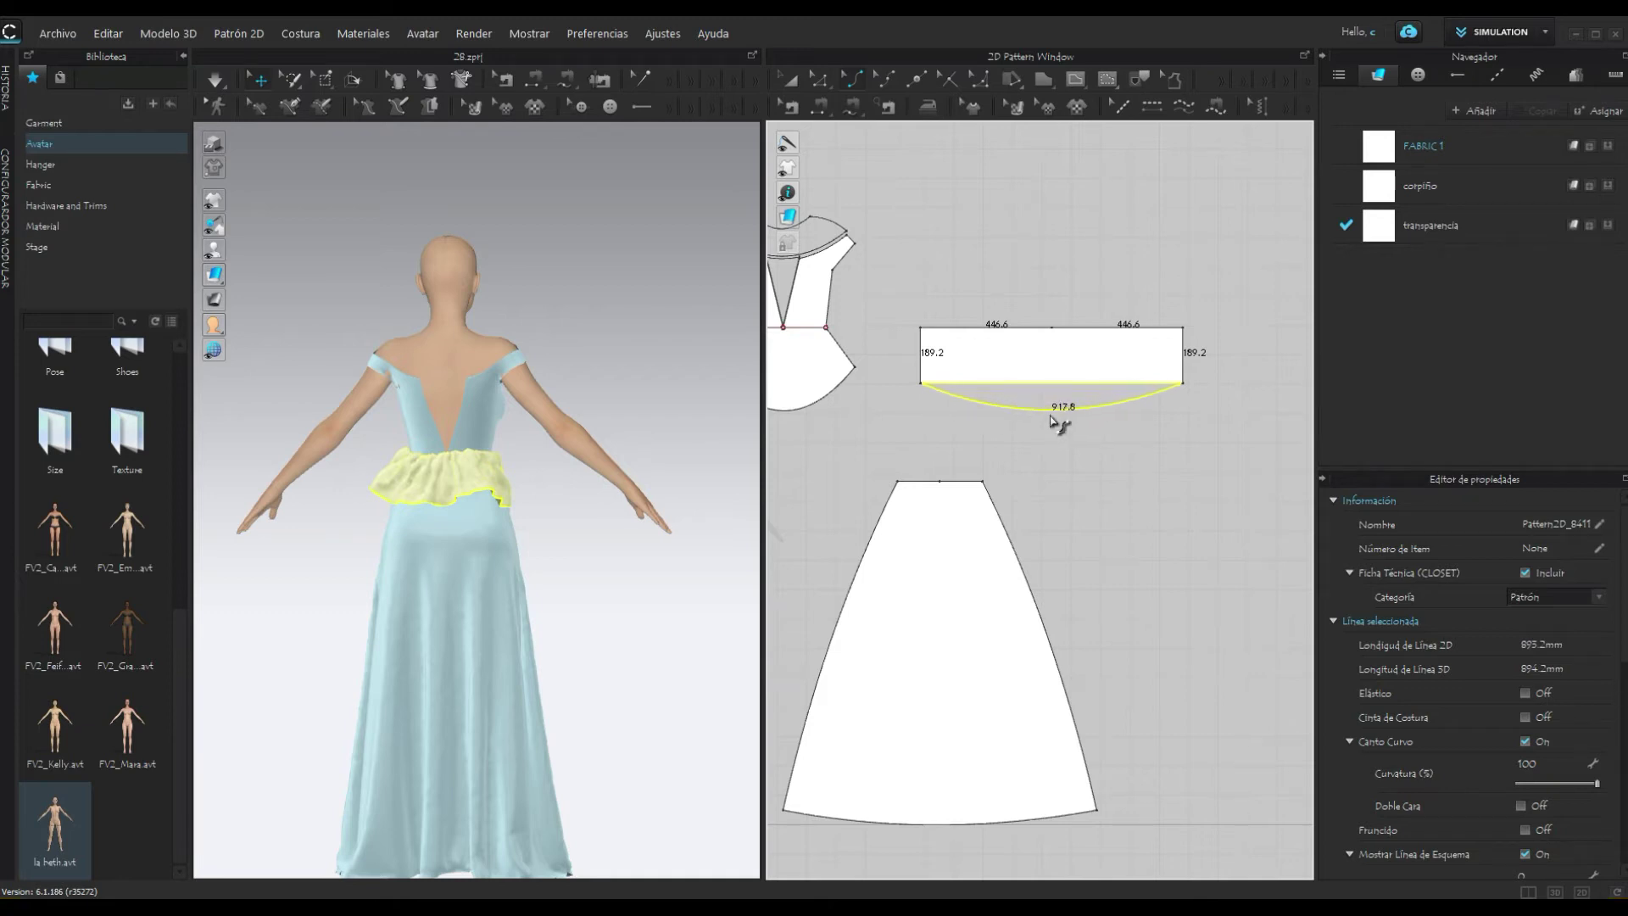
Step: Adjust the lower-left corner and bottom curve with Edit Curve Point
{"action": "left_click", "coordinate": [881, 80]}
{"action": "left_click_drag", "start_coordinate": [922, 385], "coordinate": [945, 392]}
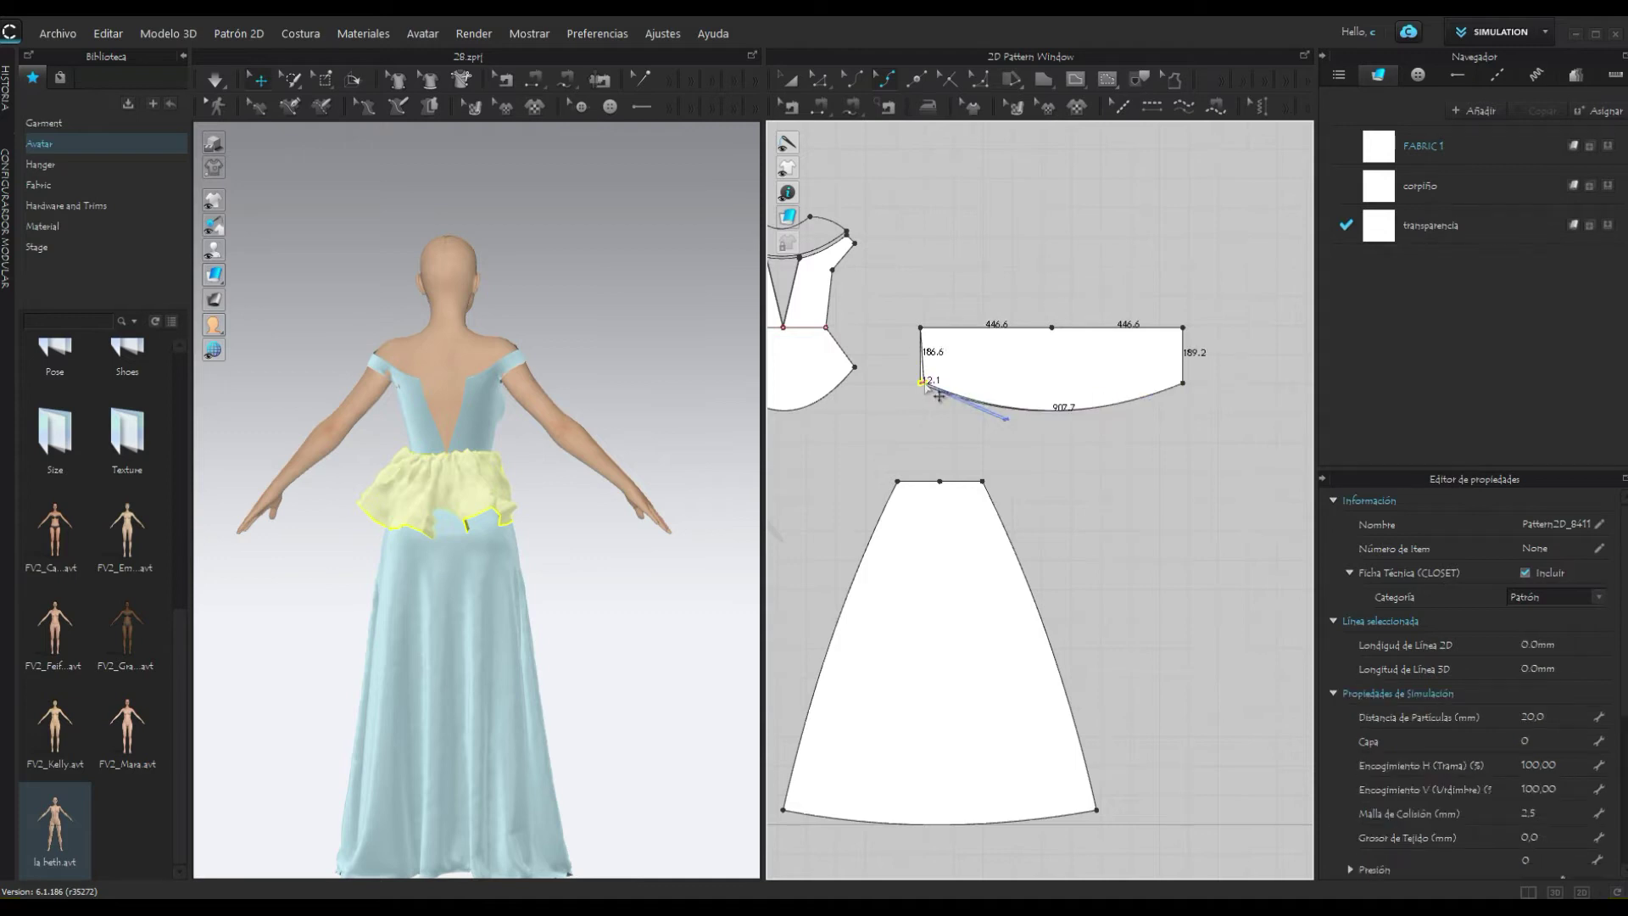
{"action": "left_click_drag", "start_coordinate": [943, 392], "coordinate": [928, 387]}
{"action": "left_click_drag", "start_coordinate": [1007, 422], "coordinate": [1011, 422]}
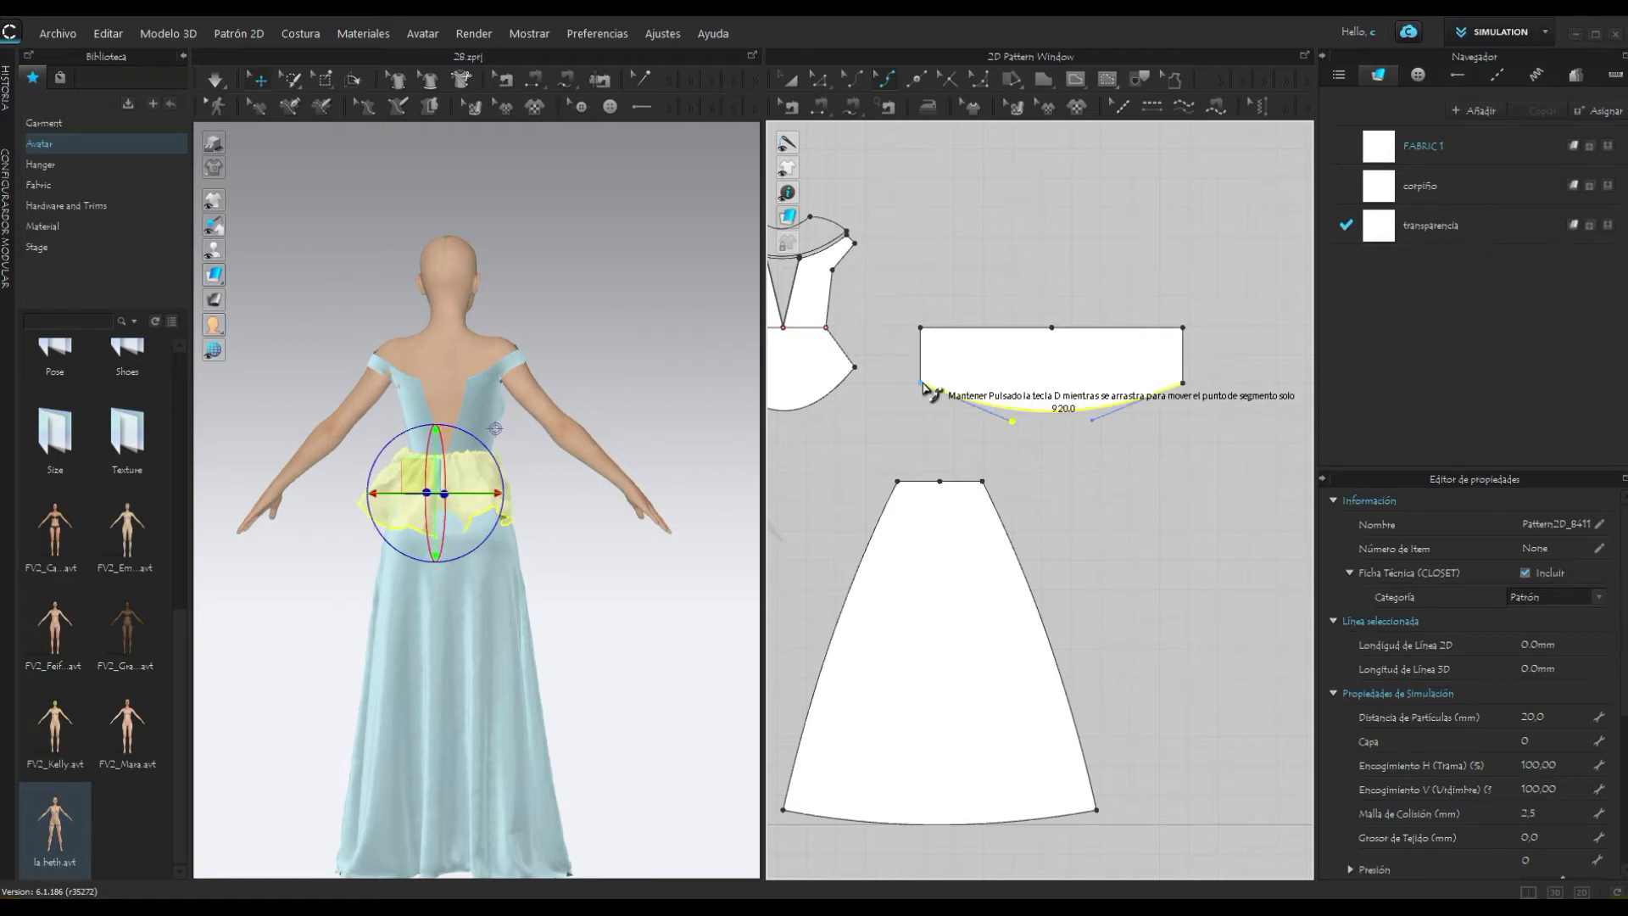
{"action": "mouse_move", "coordinate": [926, 389]}
{"action": "left_mouse_down"}
{"action": "mouse_move", "coordinate": [947, 389]}
{"action": "mouse_move", "coordinate": [930, 383]}
{"action": "left_mouse_up"}
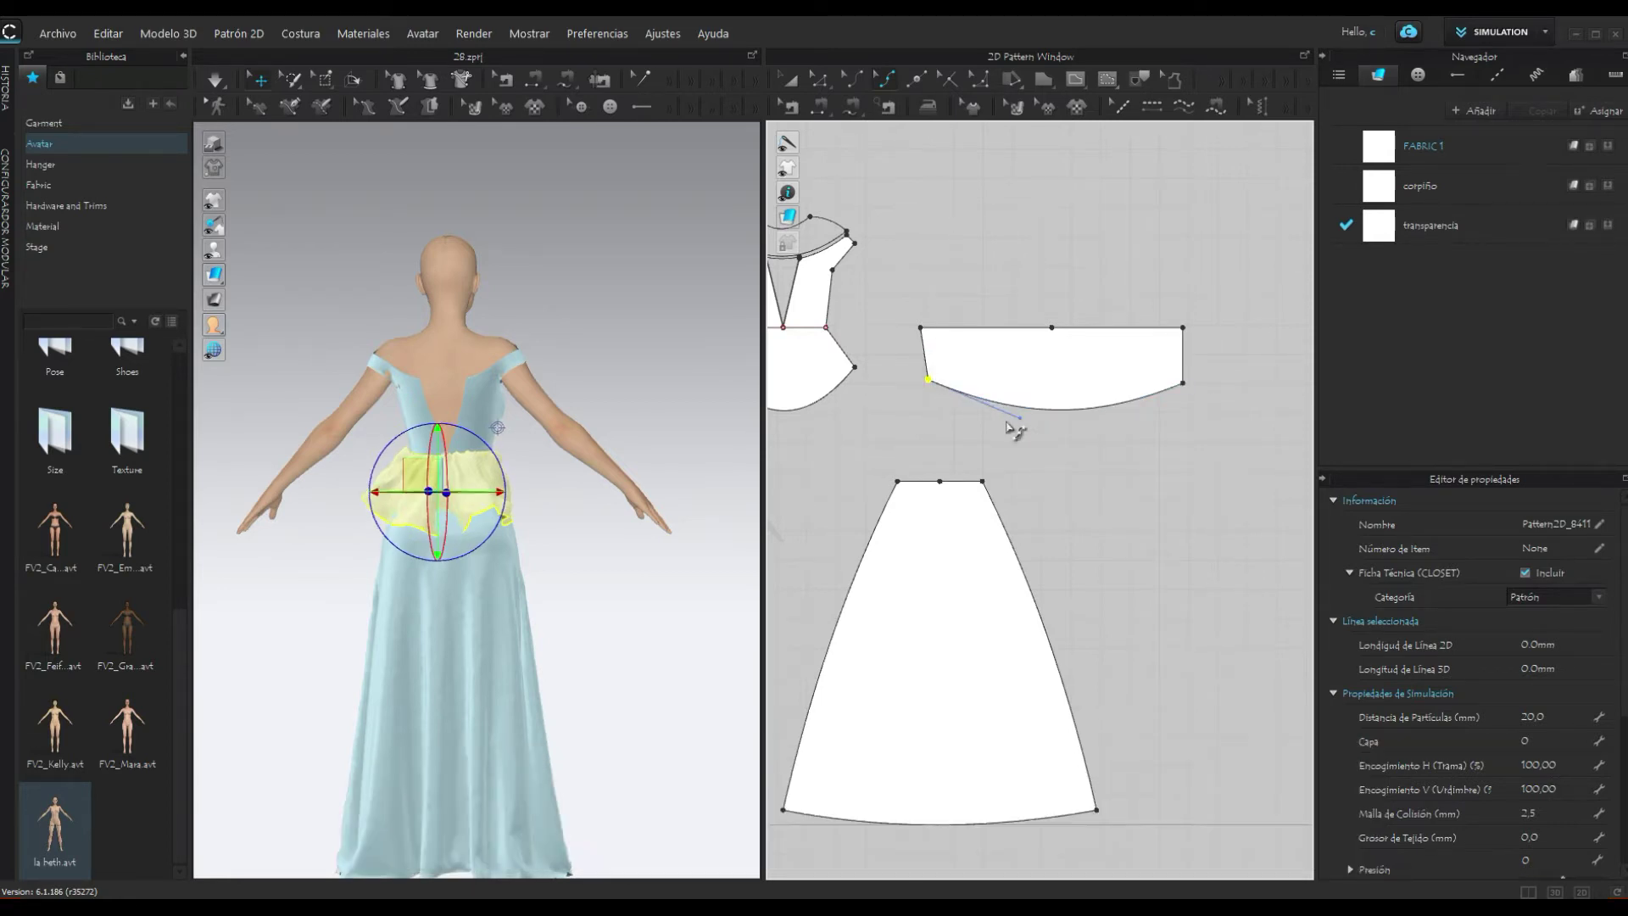
{"action": "left_click_drag", "start_coordinate": [1021, 422], "coordinate": [1024, 425]}
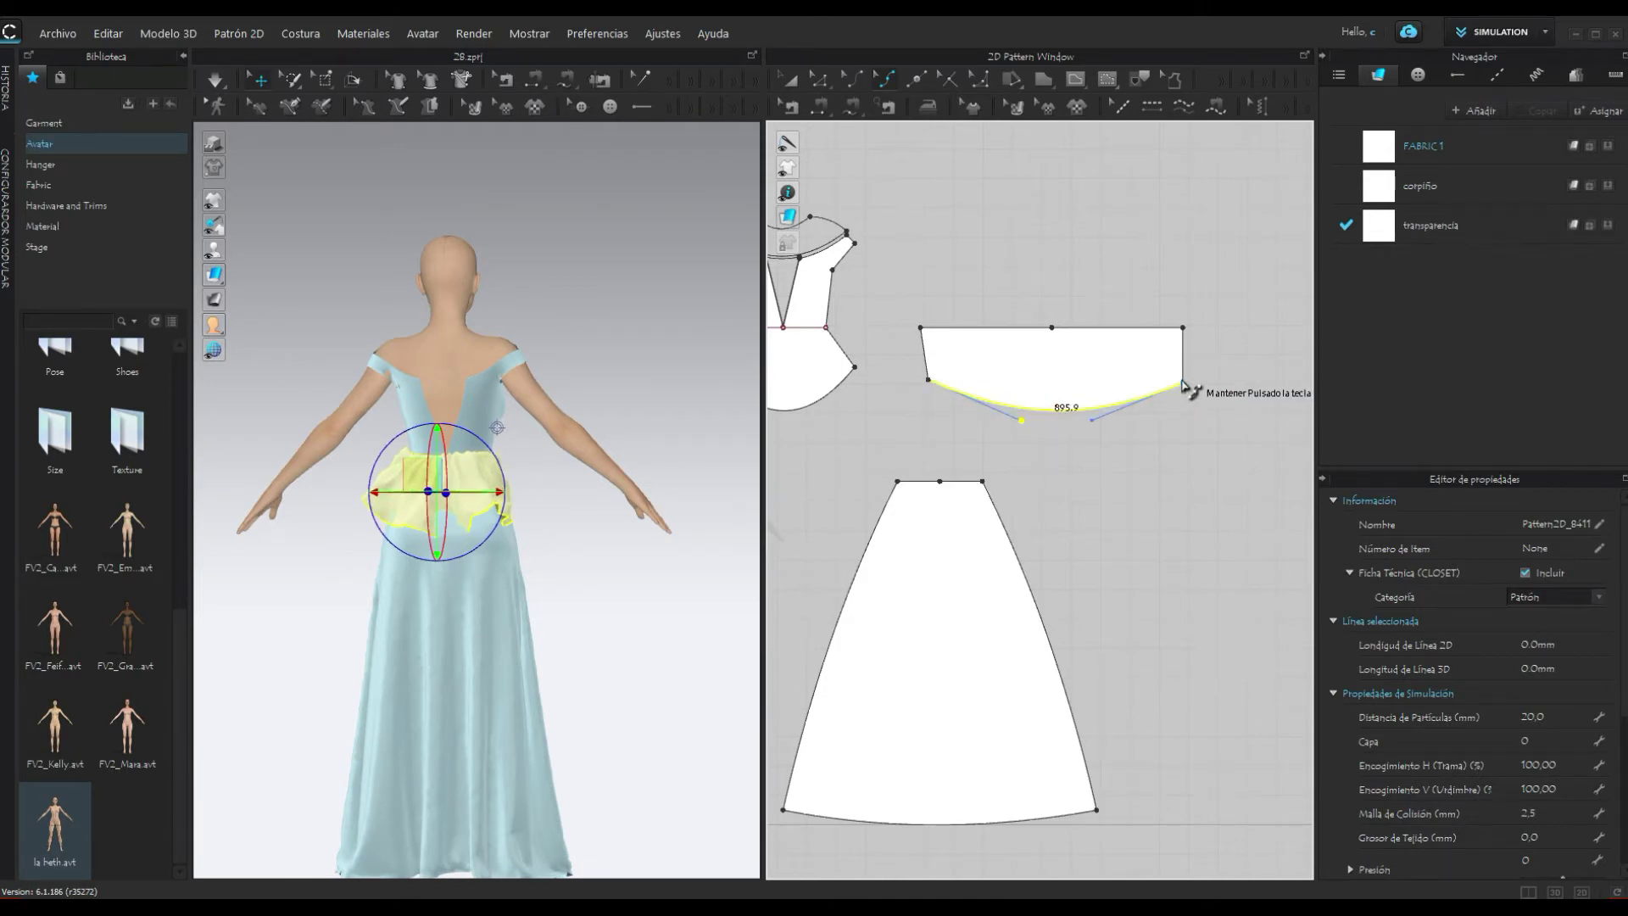
Step: Move the right corner inward, merge the leftover segment, and deepen the curve to about 873.8
{"action": "scroll", "coordinate": [1184, 386], "scroll_direction": "up", "scroll_amount": 2}
{"action": "scroll", "coordinate": [1179, 424], "scroll_direction": "down", "scroll_amount": 2}
{"action": "left_click_drag", "start_coordinate": [1180, 386], "coordinate": [1175, 382]}
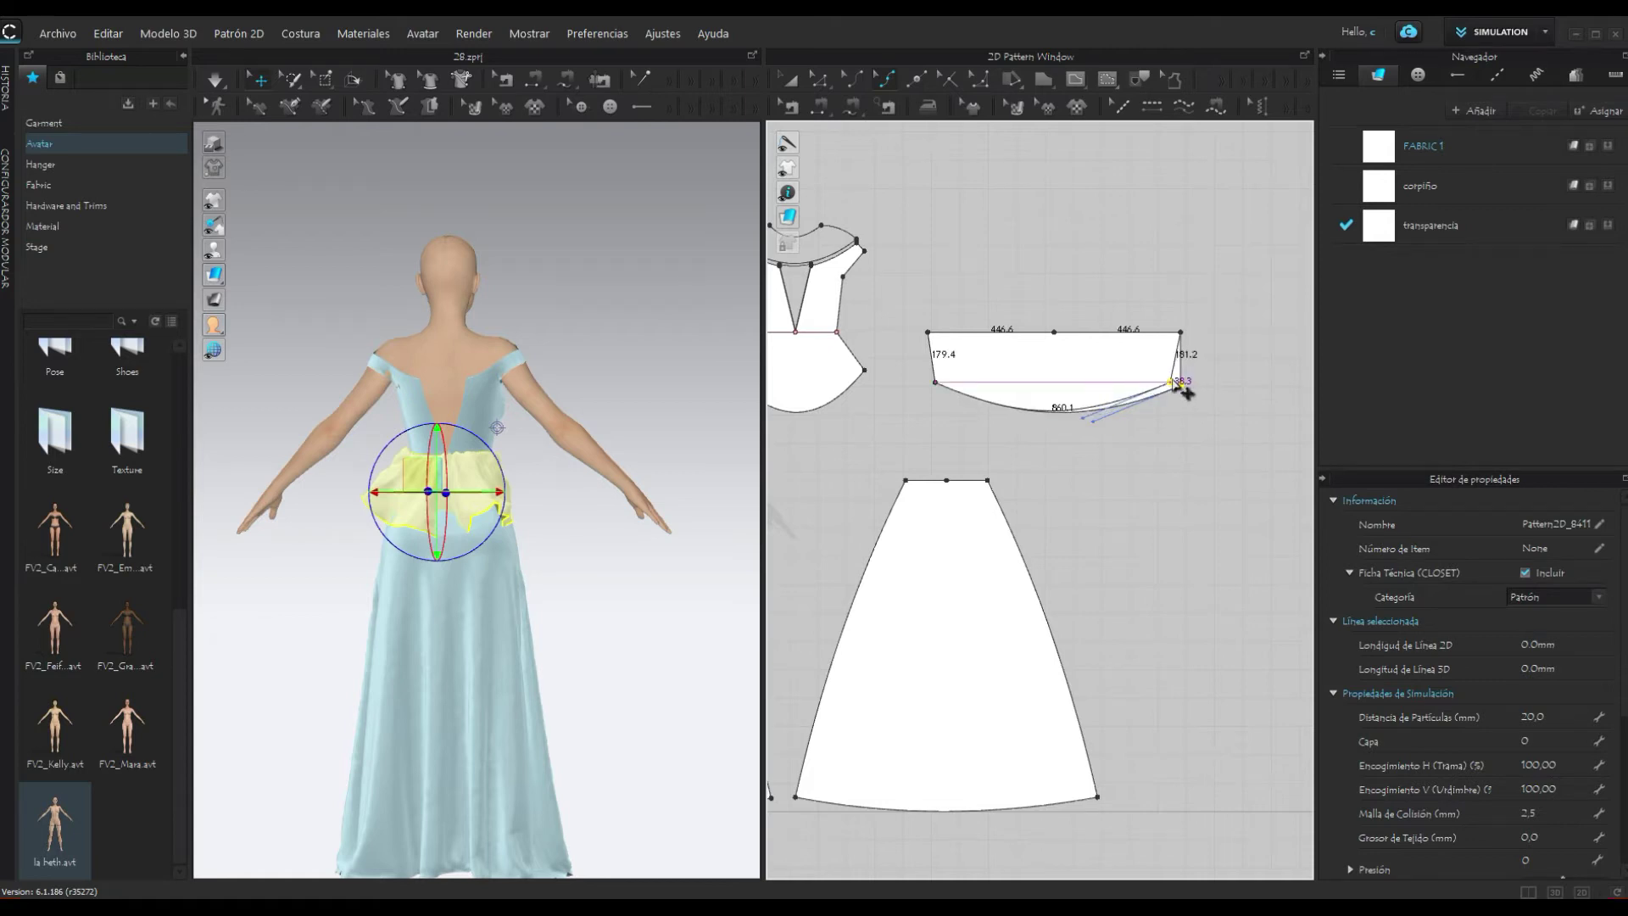
{"action": "scroll", "coordinate": [1184, 436], "scroll_direction": "up", "scroll_amount": 1}
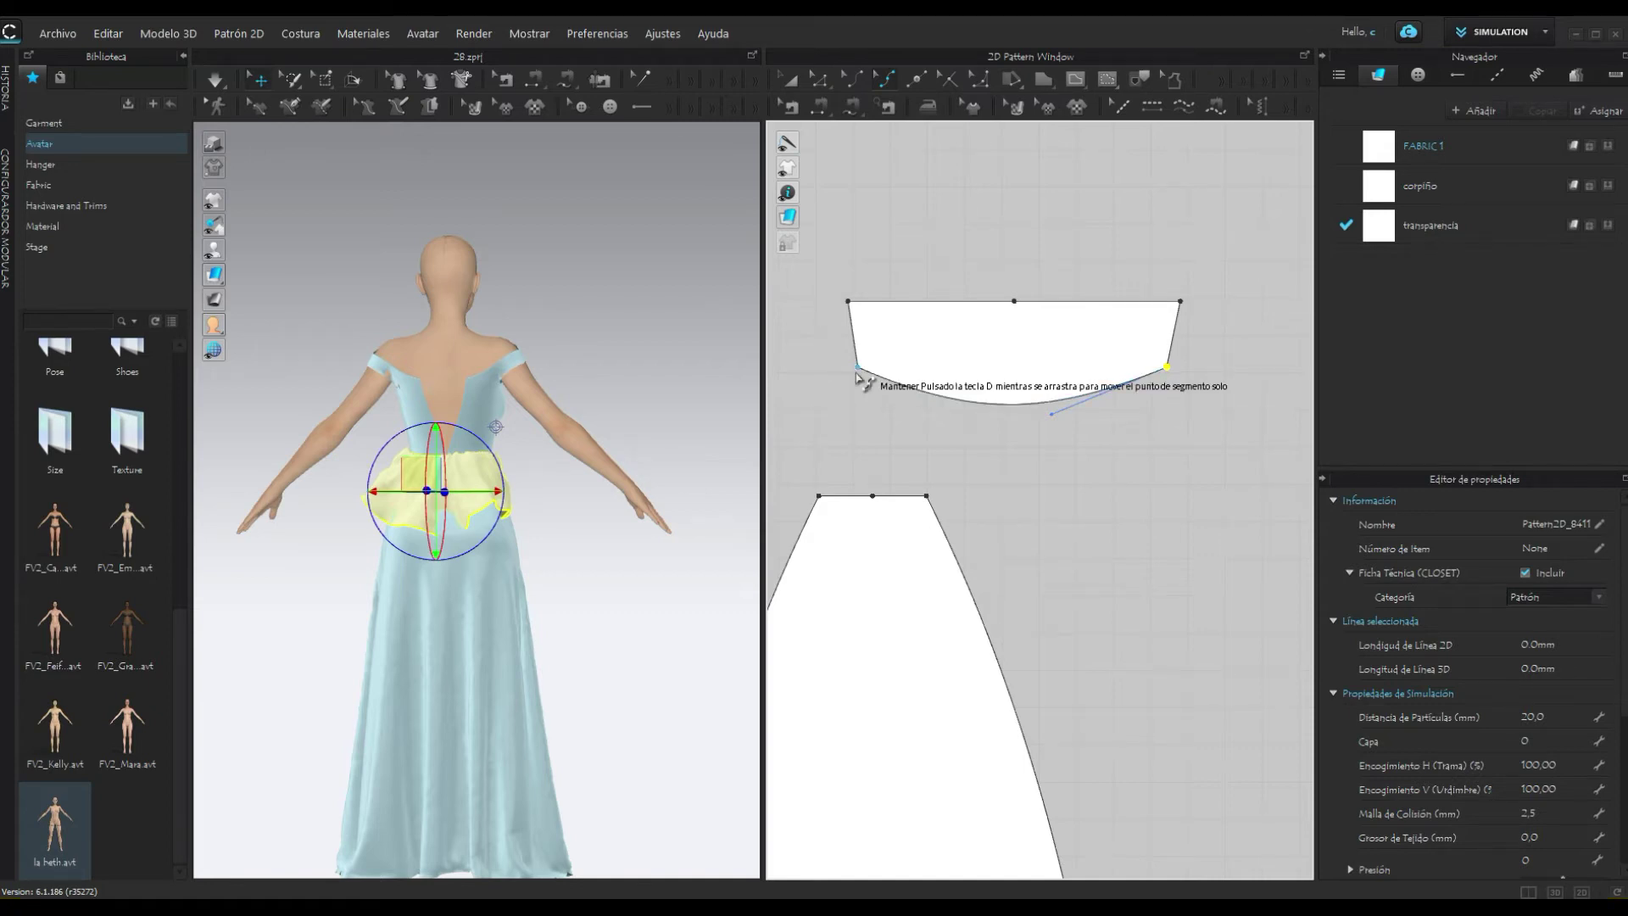
{"action": "left_click", "coordinate": [860, 368]}
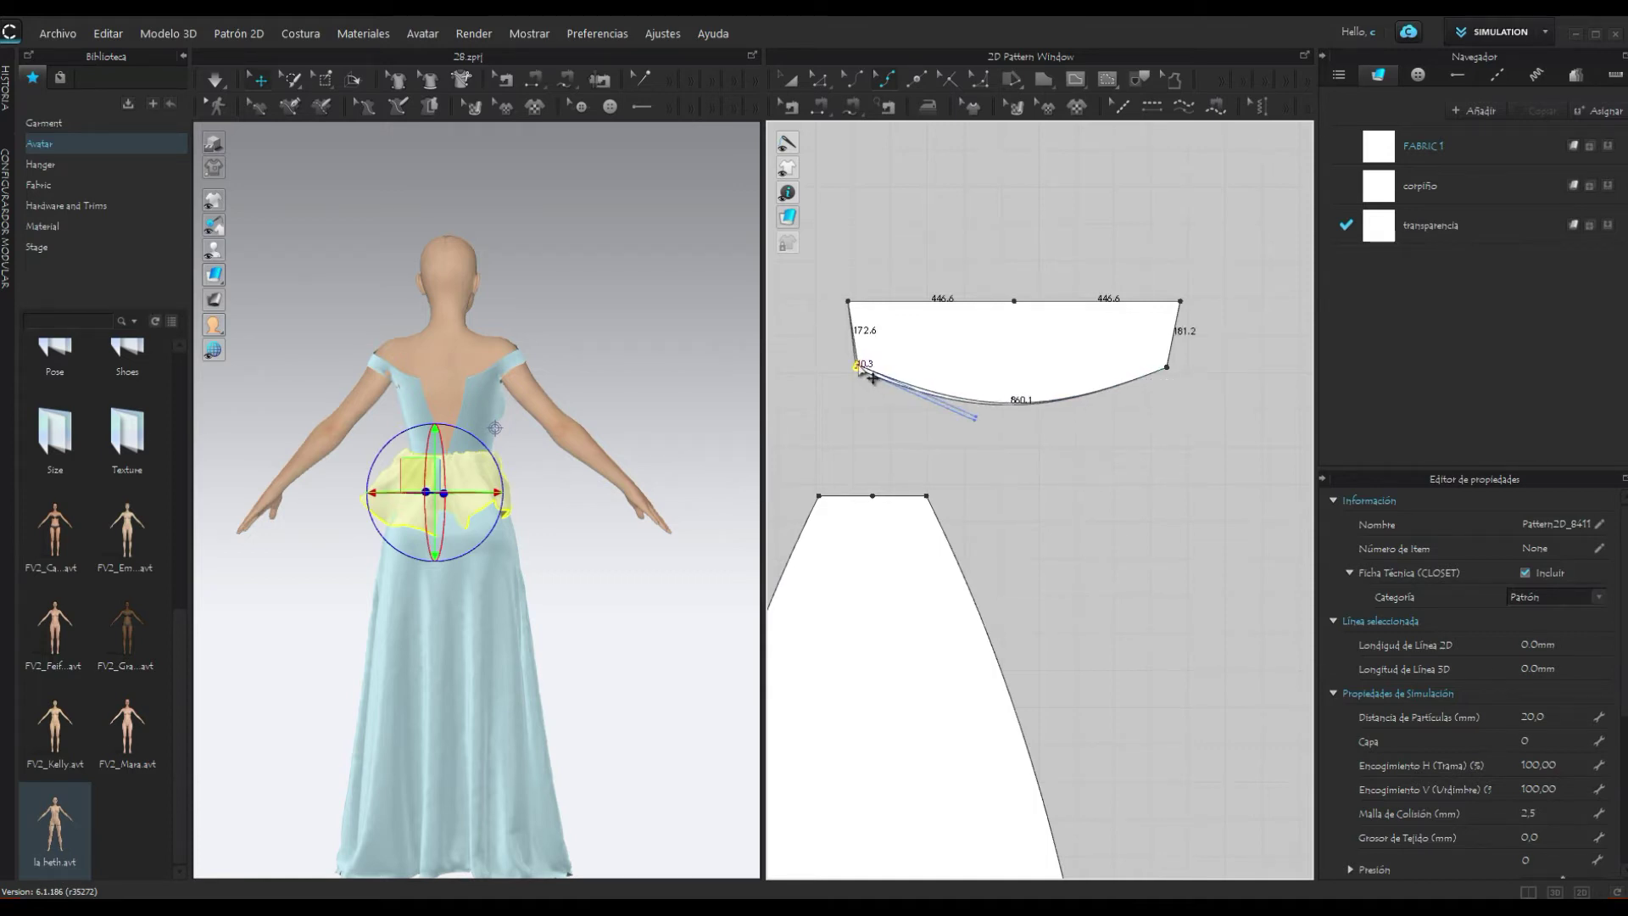
{"action": "left_click_drag", "start_coordinate": [858, 370], "coordinate": [975, 429]}
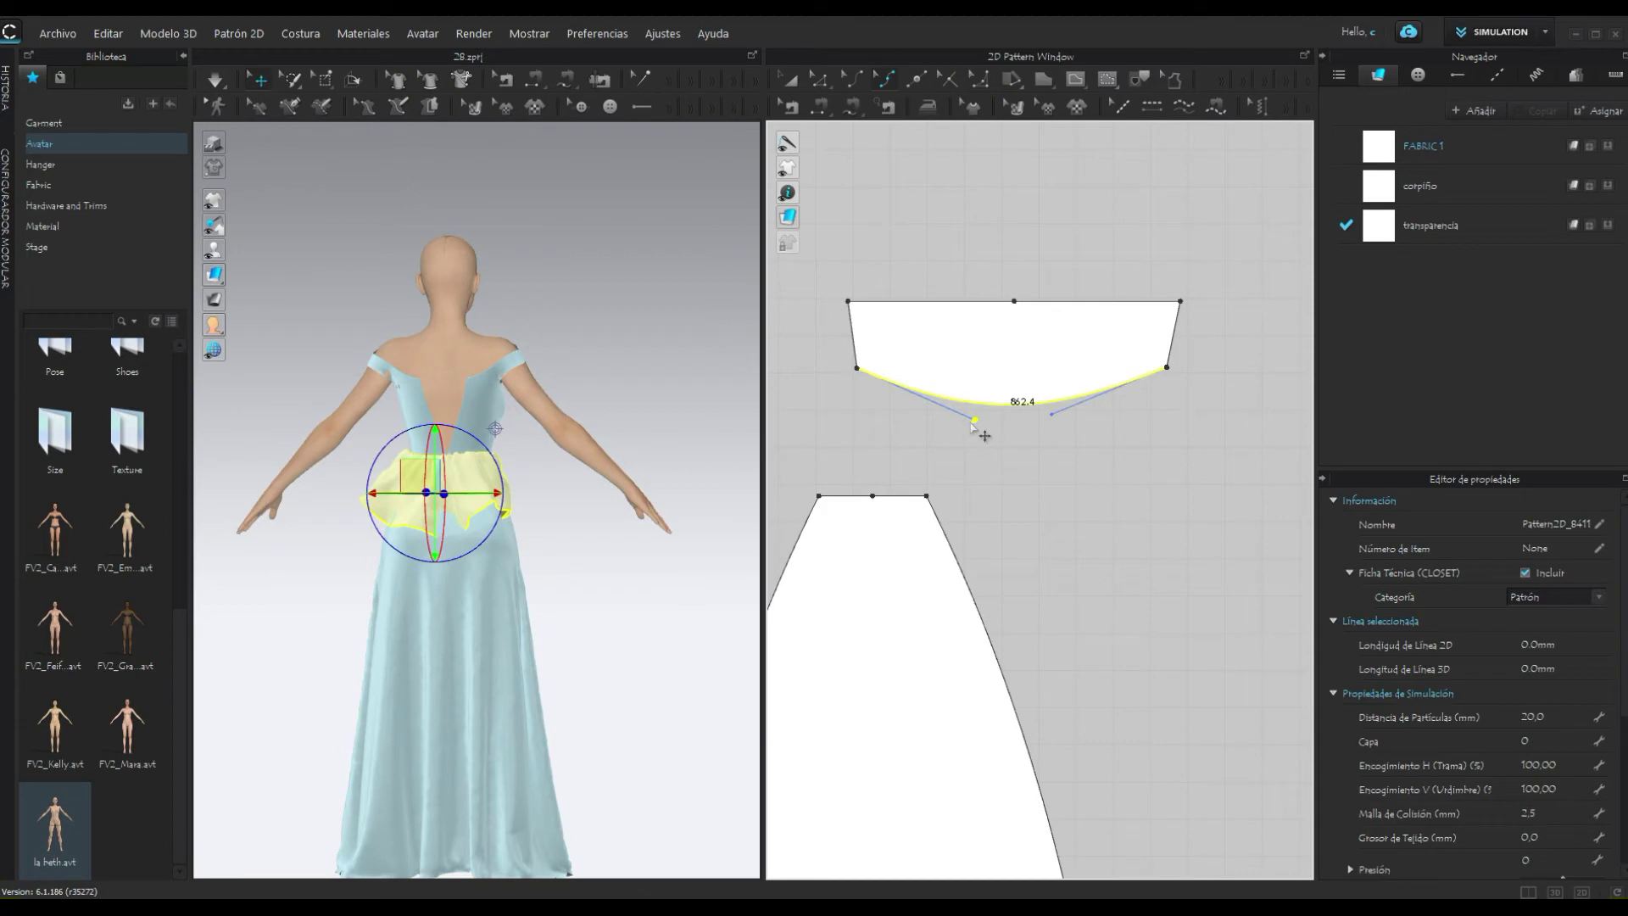
{"action": "mouse_move", "coordinate": [1051, 414]}
{"action": "left_mouse_down"}
{"action": "mouse_move", "coordinate": [1069, 442]}
{"action": "mouse_move", "coordinate": [1054, 436]}
{"action": "left_mouse_up"}
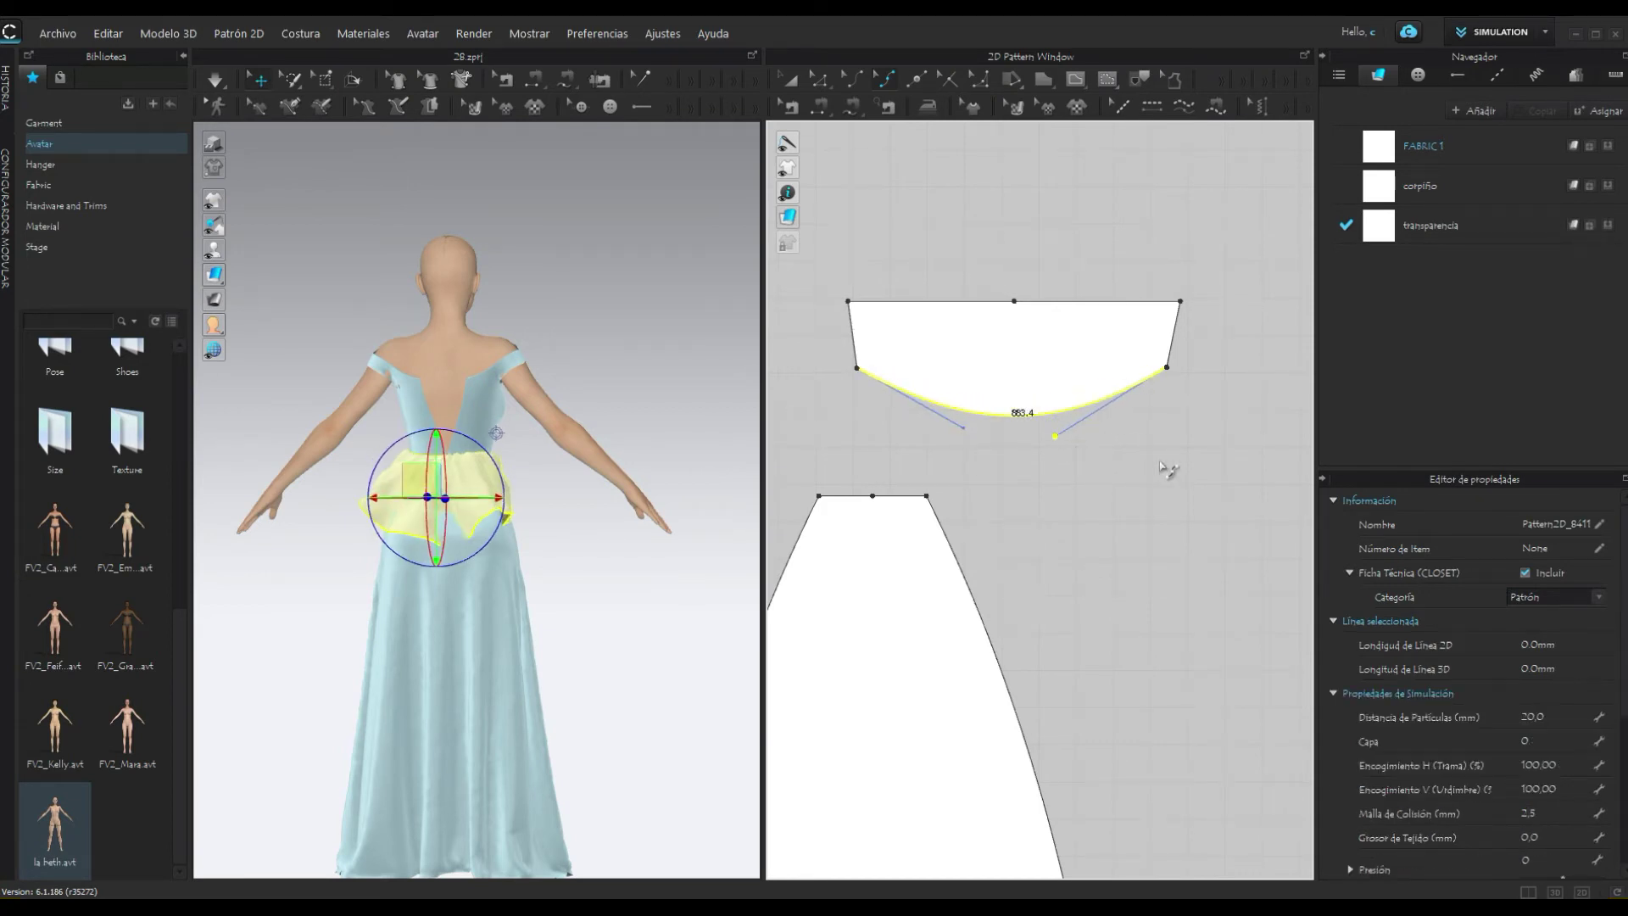
{"action": "left_click", "coordinate": [1034, 435]}
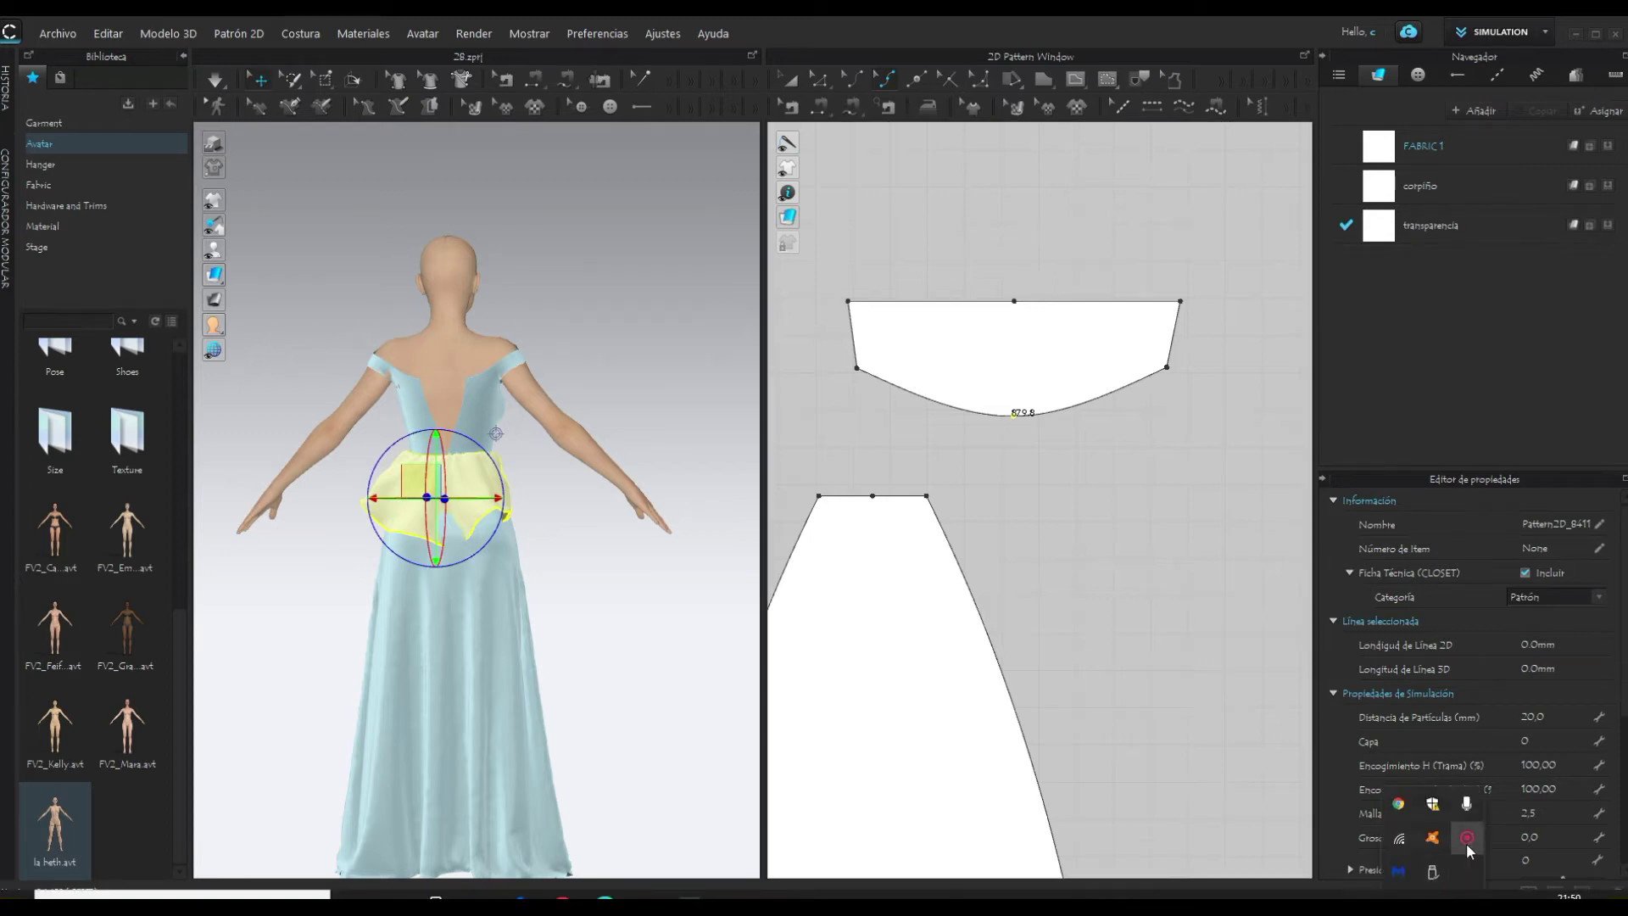
Step: Run the simulation in normal mode, then stop it
{"action": "left_click", "coordinate": [1592, 820]}
{"action": "left_click", "coordinate": [216, 80]}
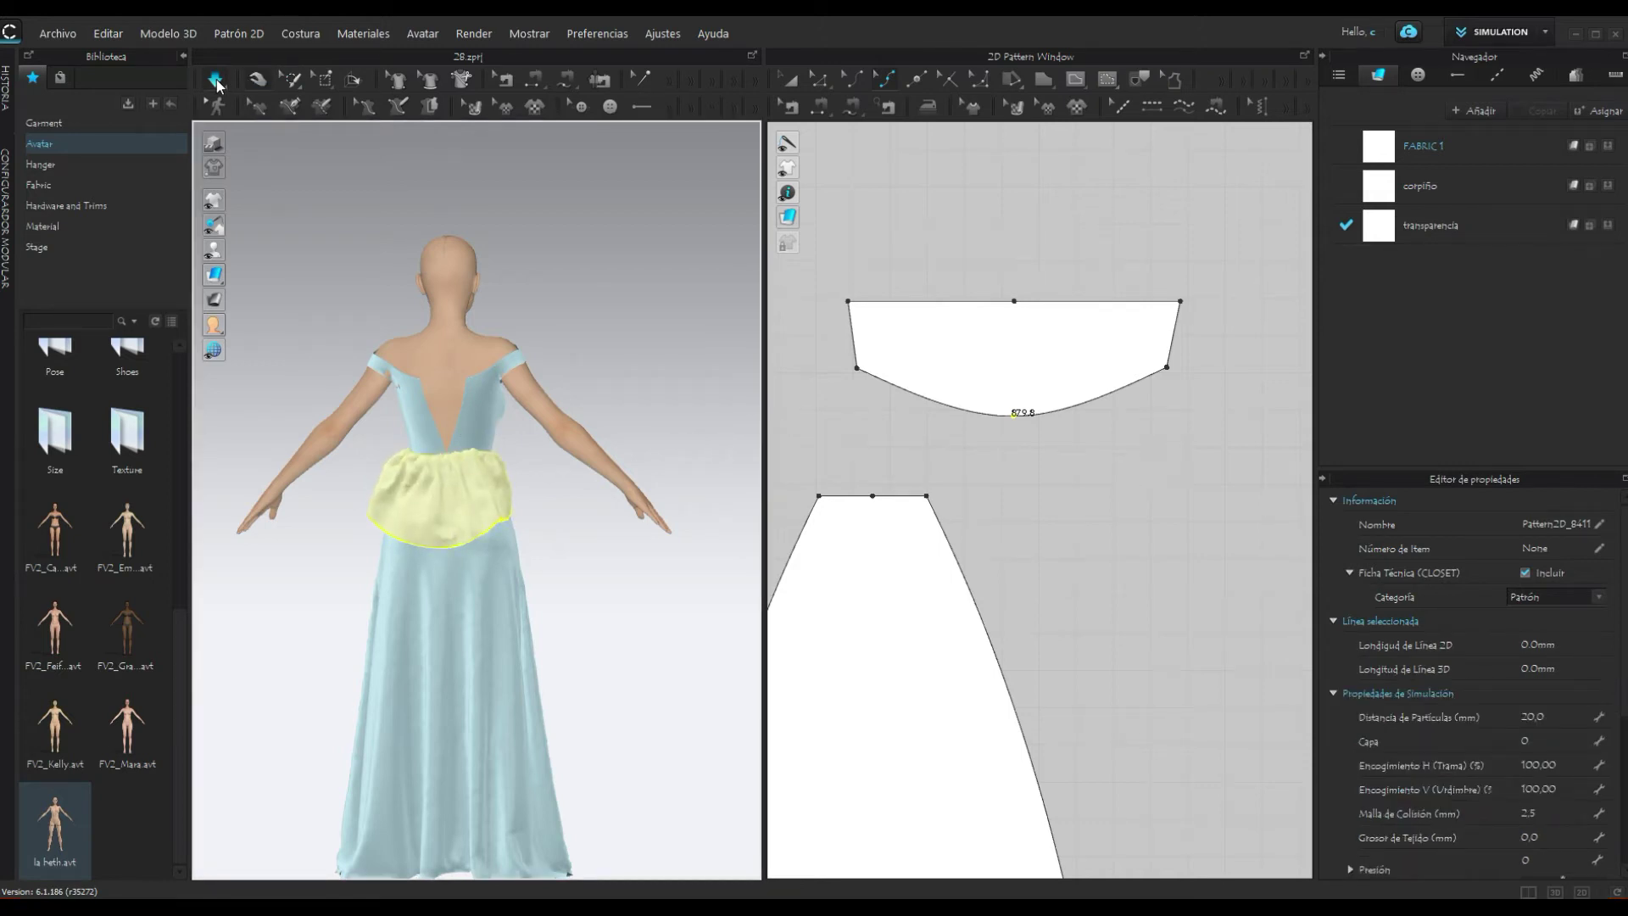
{"action": "left_click", "coordinate": [217, 82]}
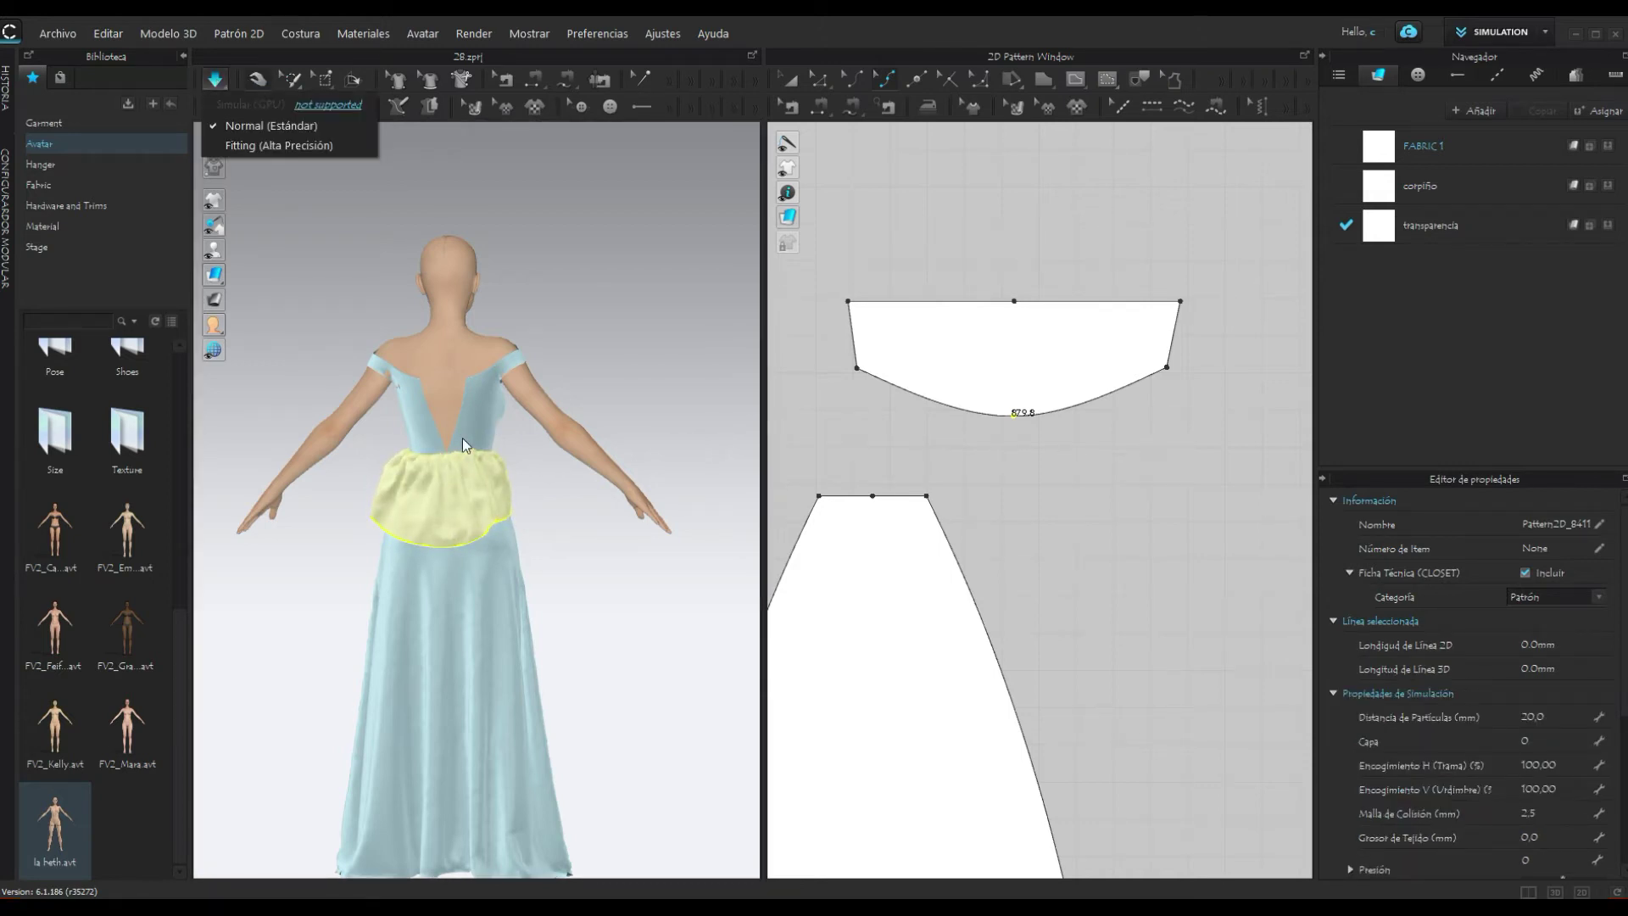
{"action": "left_click", "coordinate": [224, 83]}
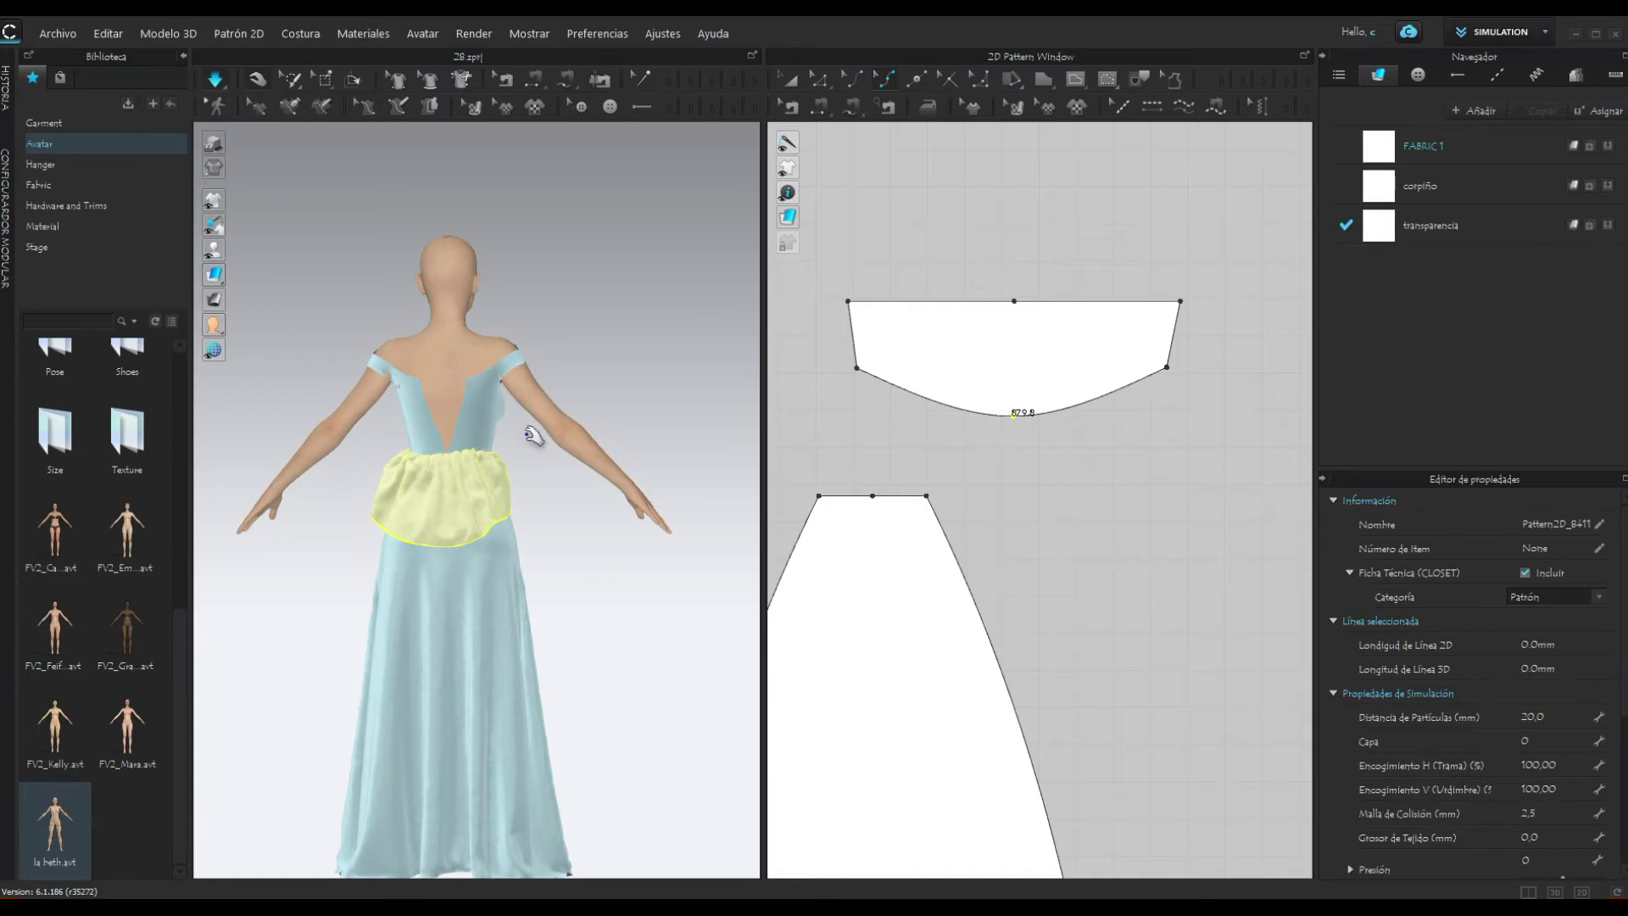
{"action": "left_click", "coordinate": [475, 483]}
{"action": "mouse_move", "coordinate": [520, 527]}
{"action": "right_mouse_down"}
{"action": "mouse_move", "coordinate": [339, 530]}
{"action": "mouse_move", "coordinate": [570, 535]}
{"action": "right_mouse_up"}
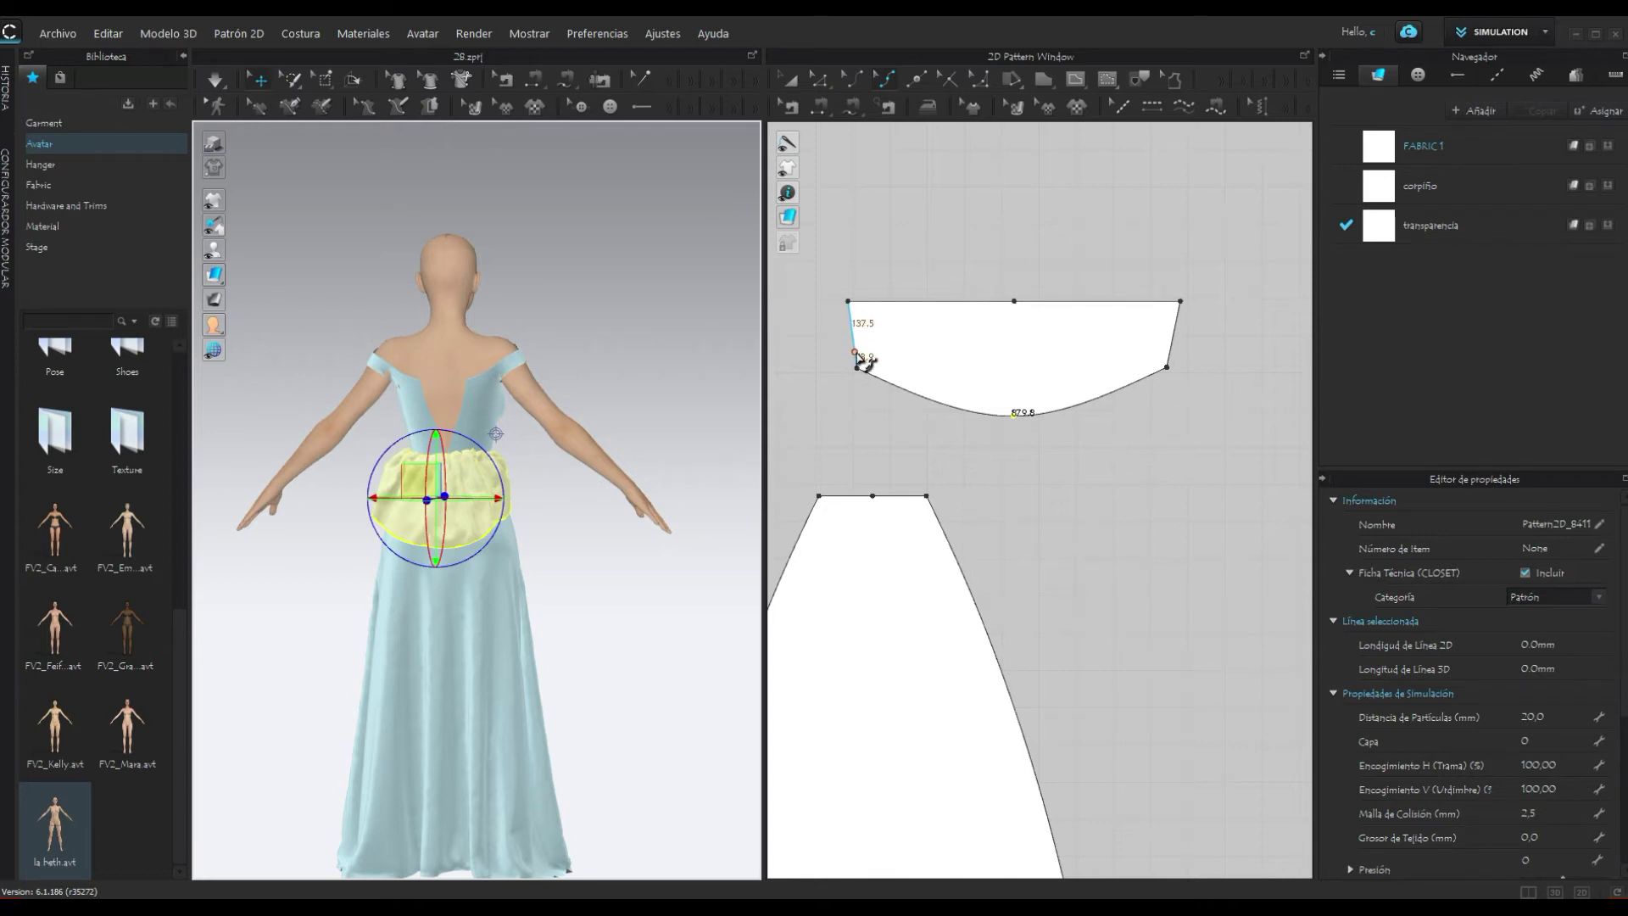
Step: Round the peplum pattern's lower-left and lower-right side edges with curvature points
{"action": "left_click", "coordinate": [856, 353]}
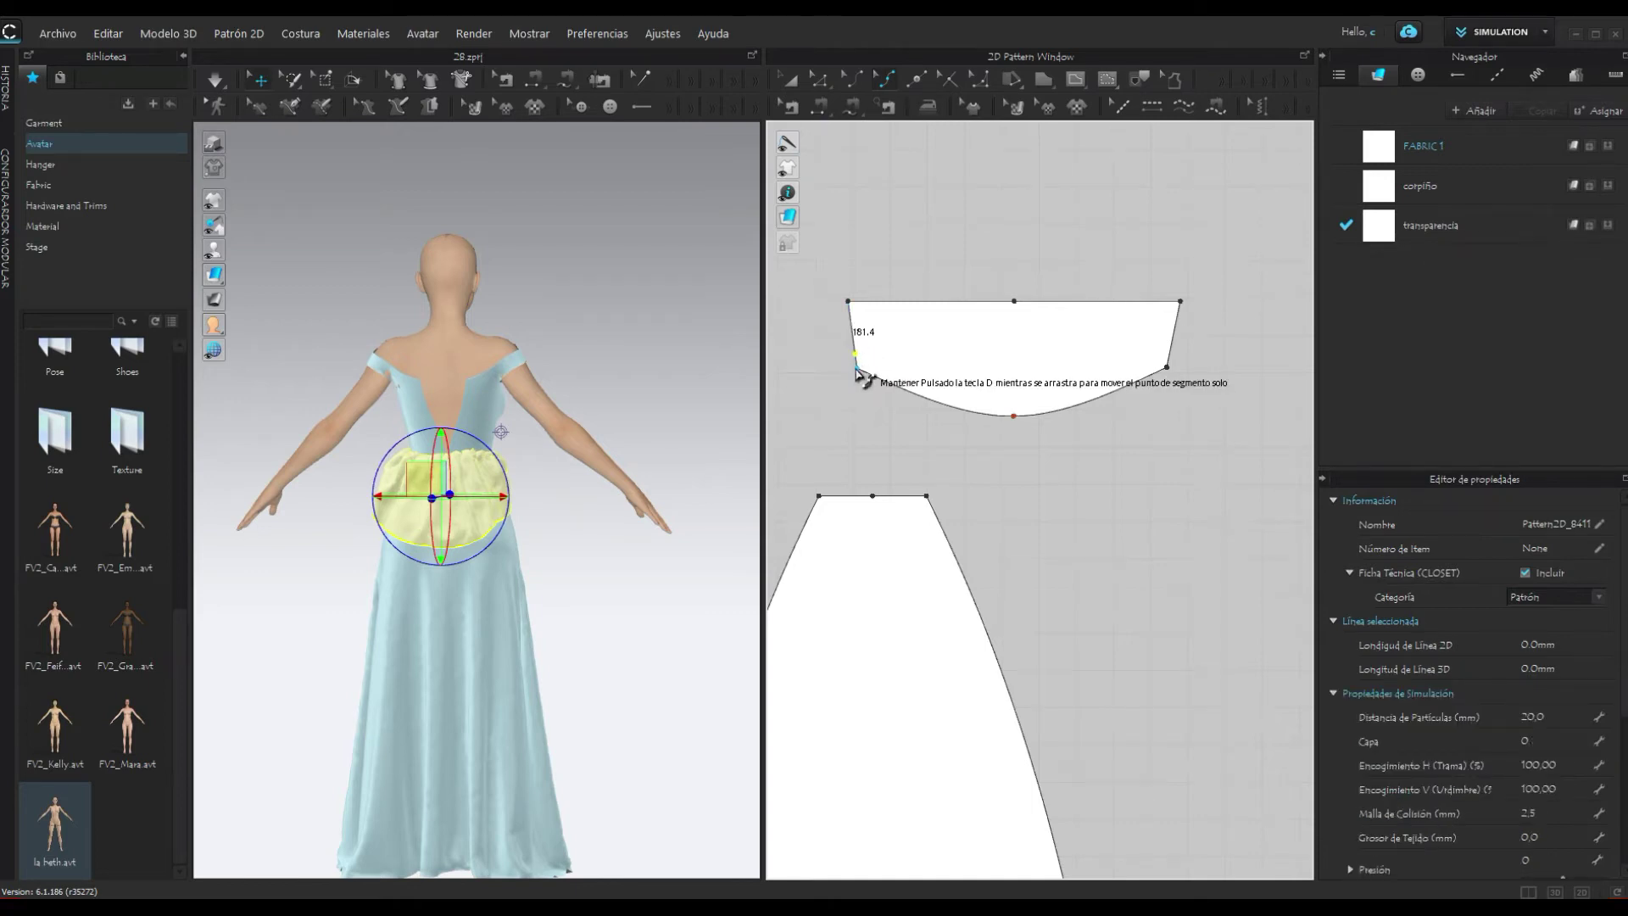
{"action": "left_click_drag", "start_coordinate": [857, 370], "coordinate": [877, 375]}
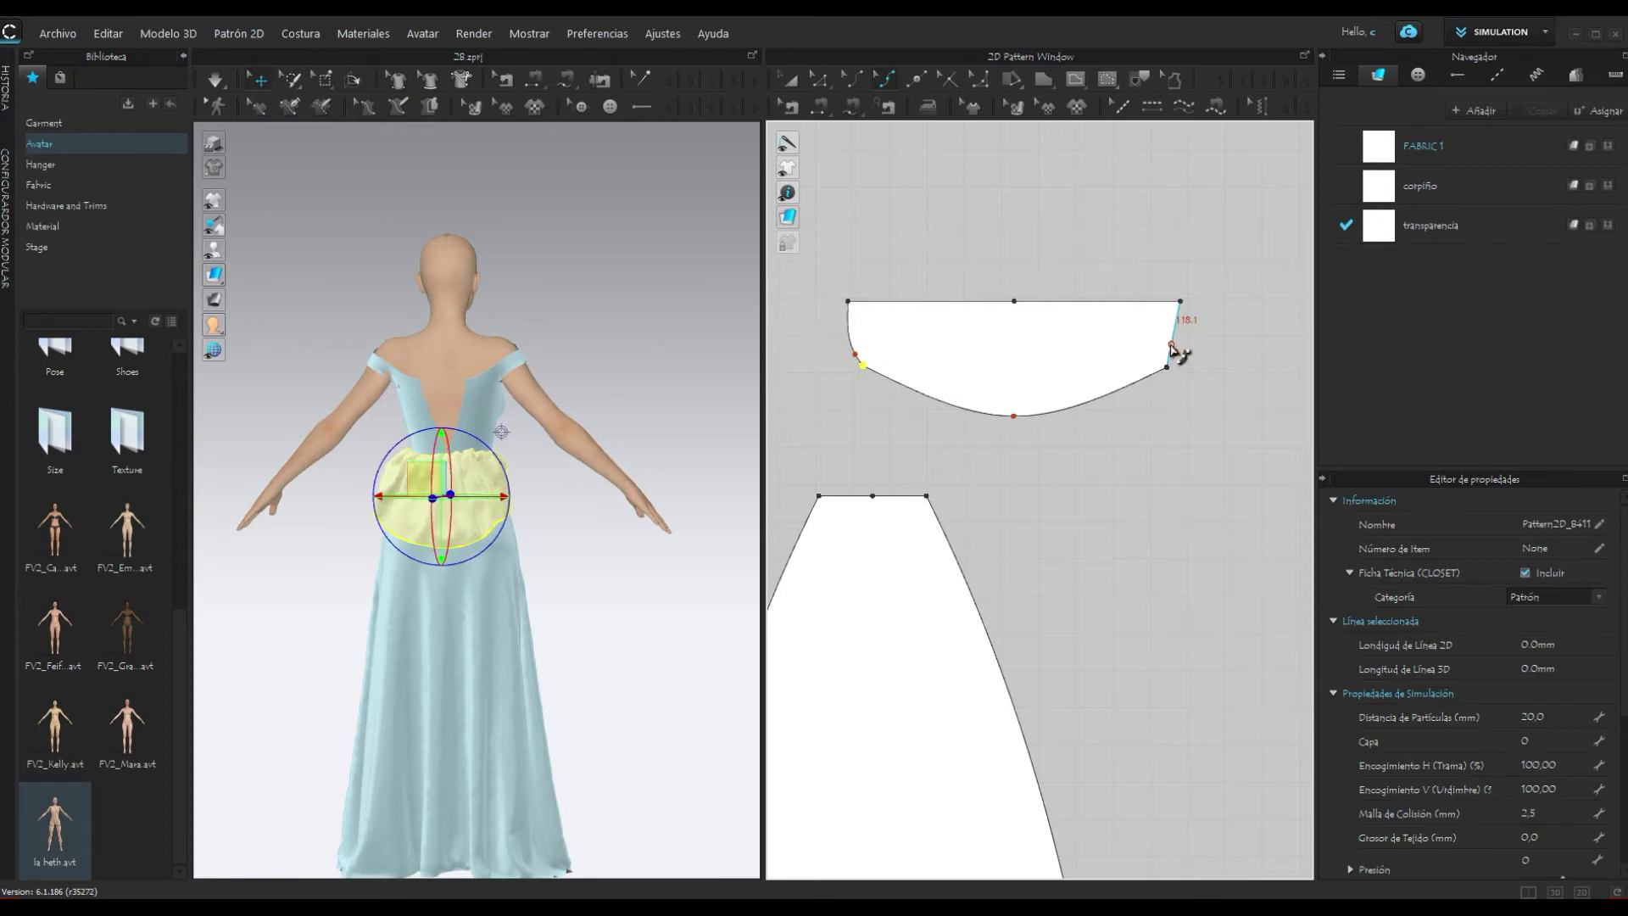
{"action": "left_click_drag", "start_coordinate": [1171, 372], "coordinate": [1167, 378]}
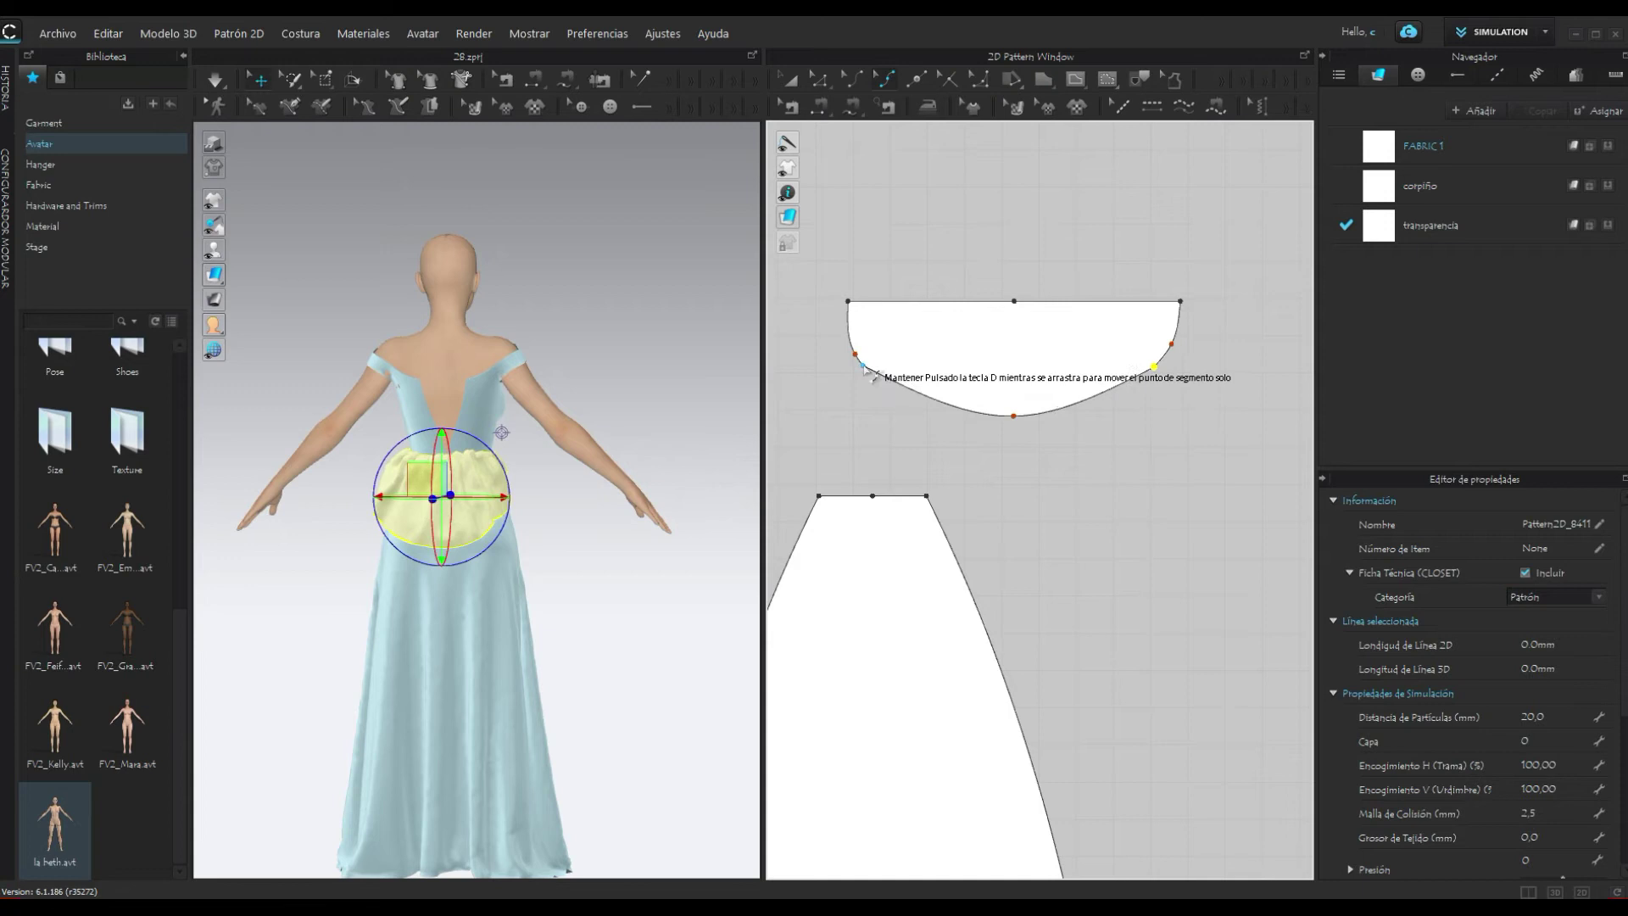
{"action": "left_click_drag", "start_coordinate": [863, 366], "coordinate": [871, 357]}
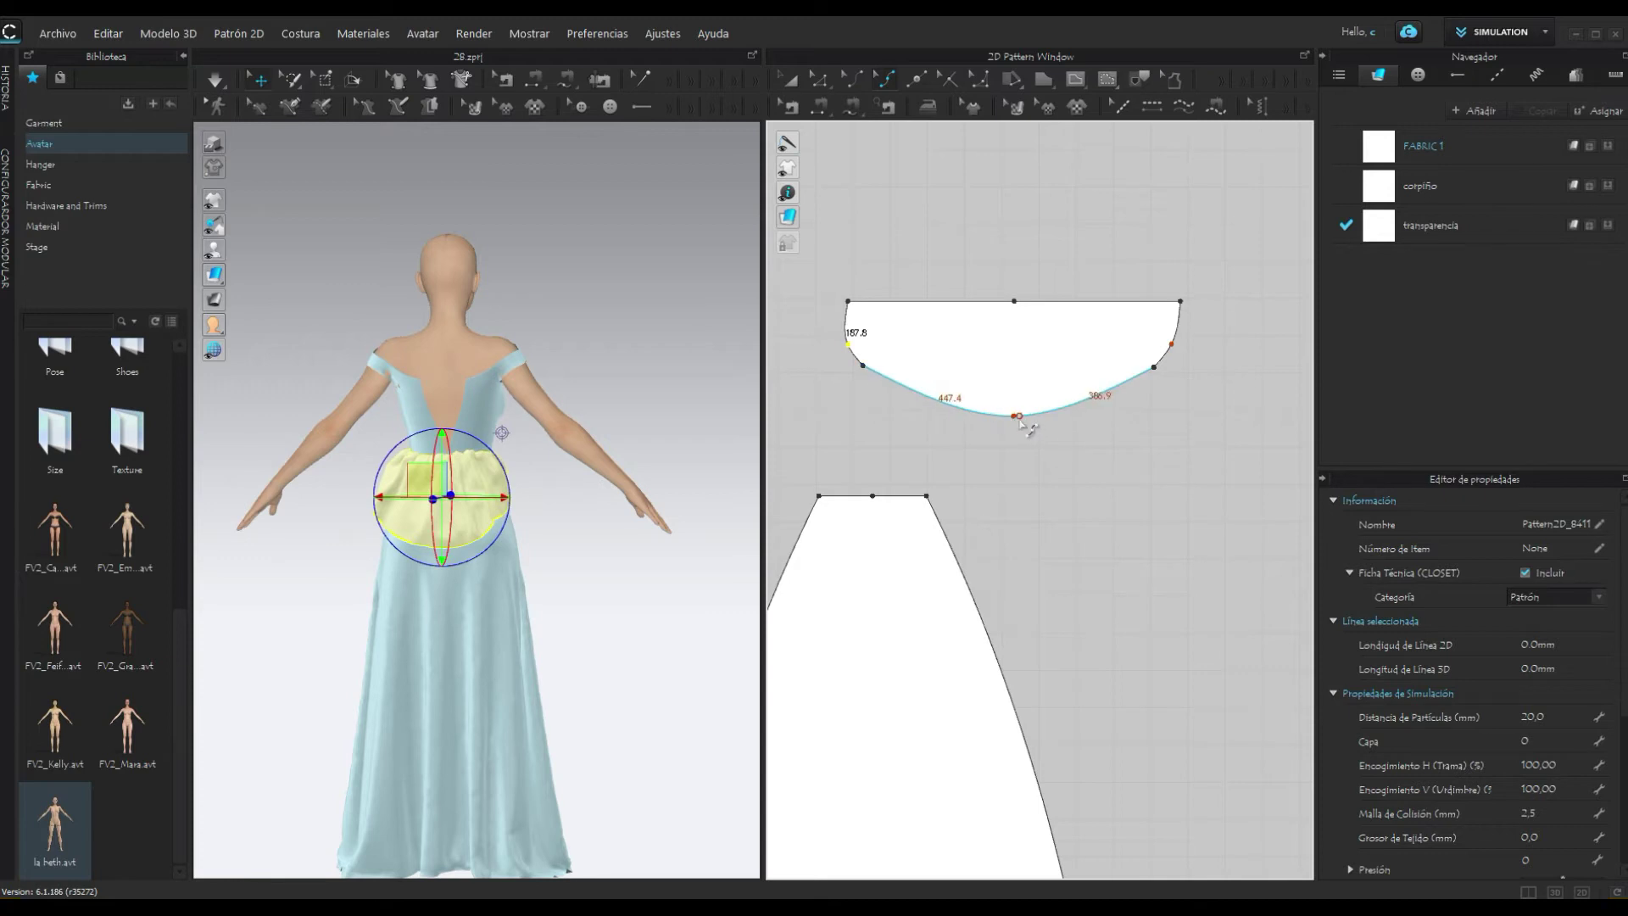
Step: Re-simulate the reshaped peplum and select the whole pattern with Transform Pattern
{"action": "left_click", "coordinate": [213, 80]}
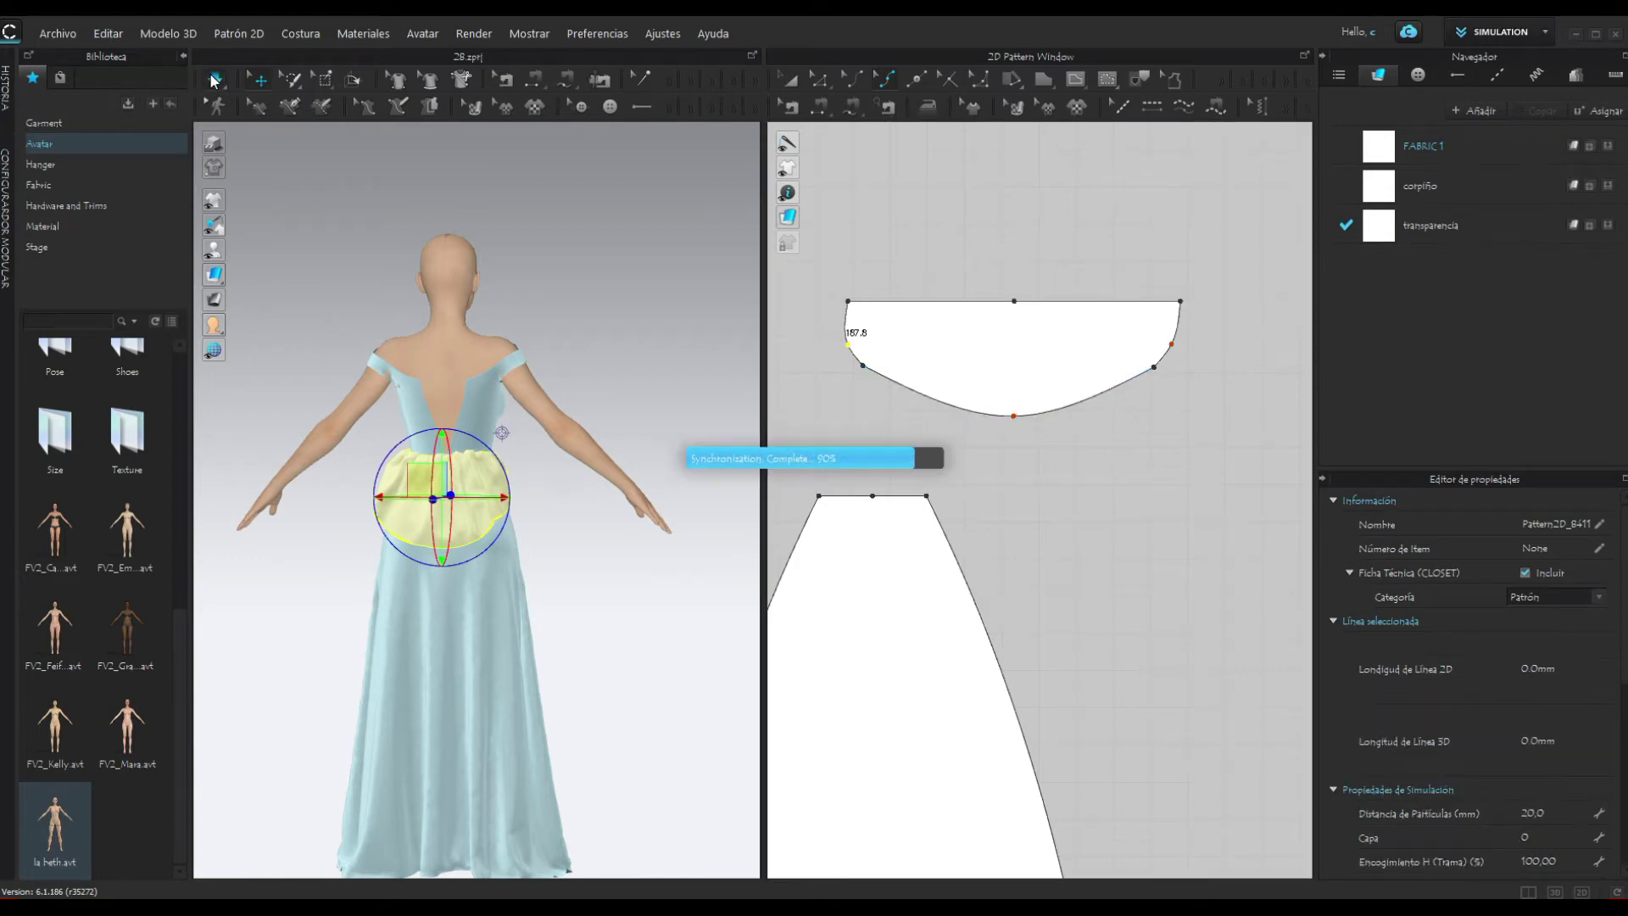
{"action": "mouse_move", "coordinate": [570, 555]}
{"action": "right_mouse_down"}
{"action": "mouse_move", "coordinate": [220, 550]}
{"action": "mouse_move", "coordinate": [571, 551]}
{"action": "right_mouse_up"}
{"action": "left_click", "coordinate": [789, 79]}
{"action": "left_click", "coordinate": [926, 353]}
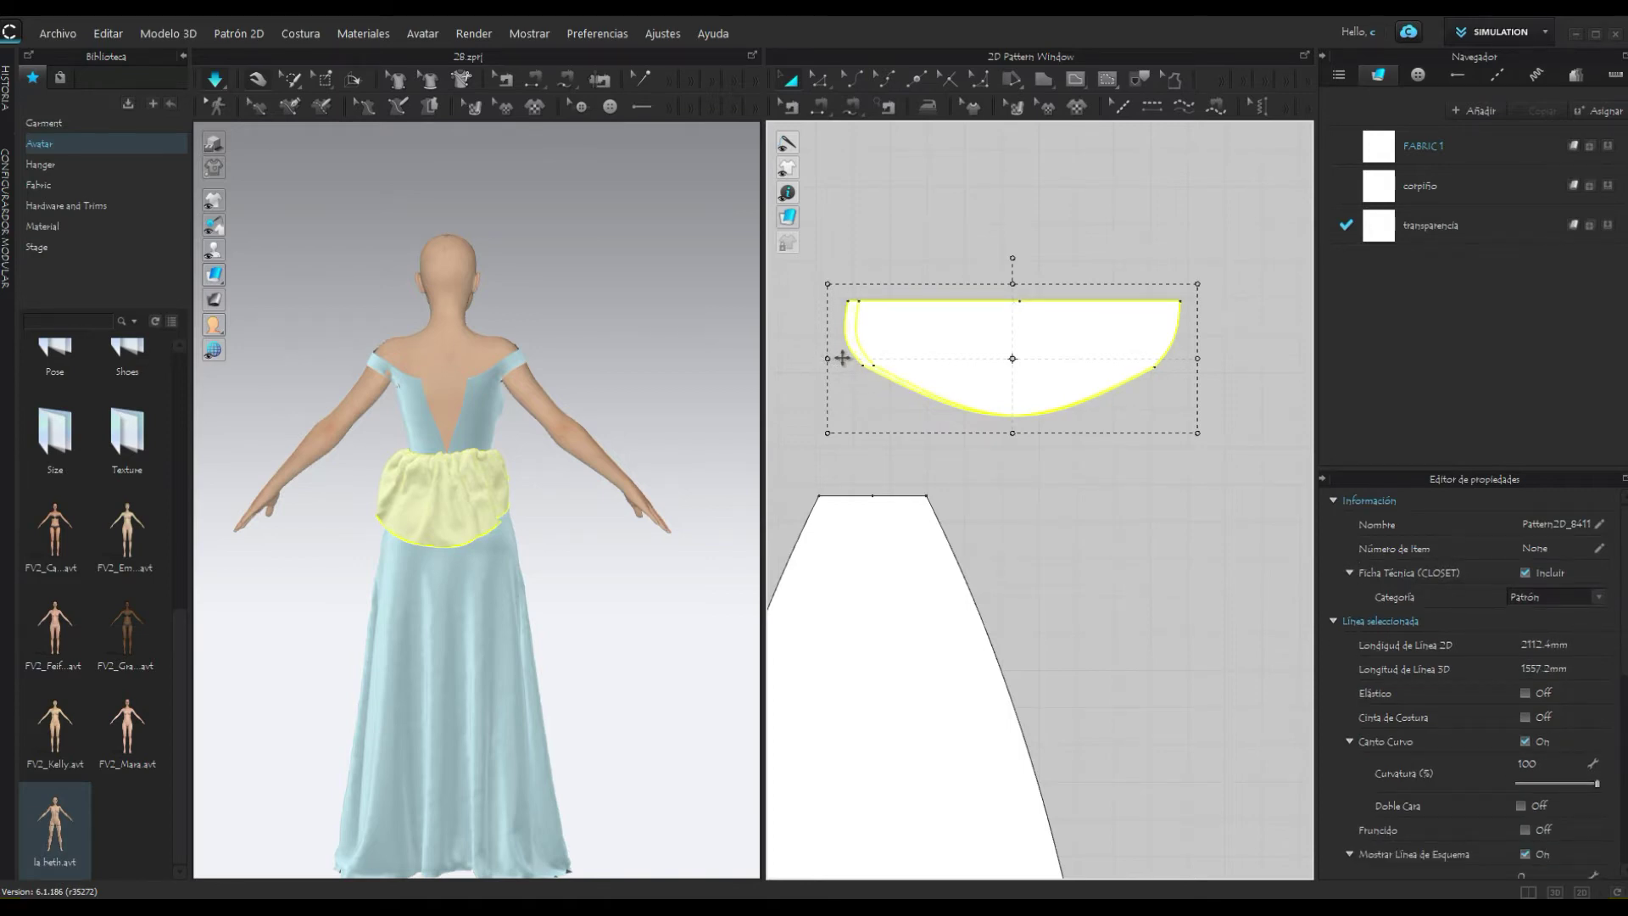
Step: Narrow the peplum pattern from its left side and simulate the narrower drape
{"action": "left_click_drag", "start_coordinate": [1212, 374], "coordinate": [1175, 357]}
{"action": "left_click", "coordinate": [216, 80]}
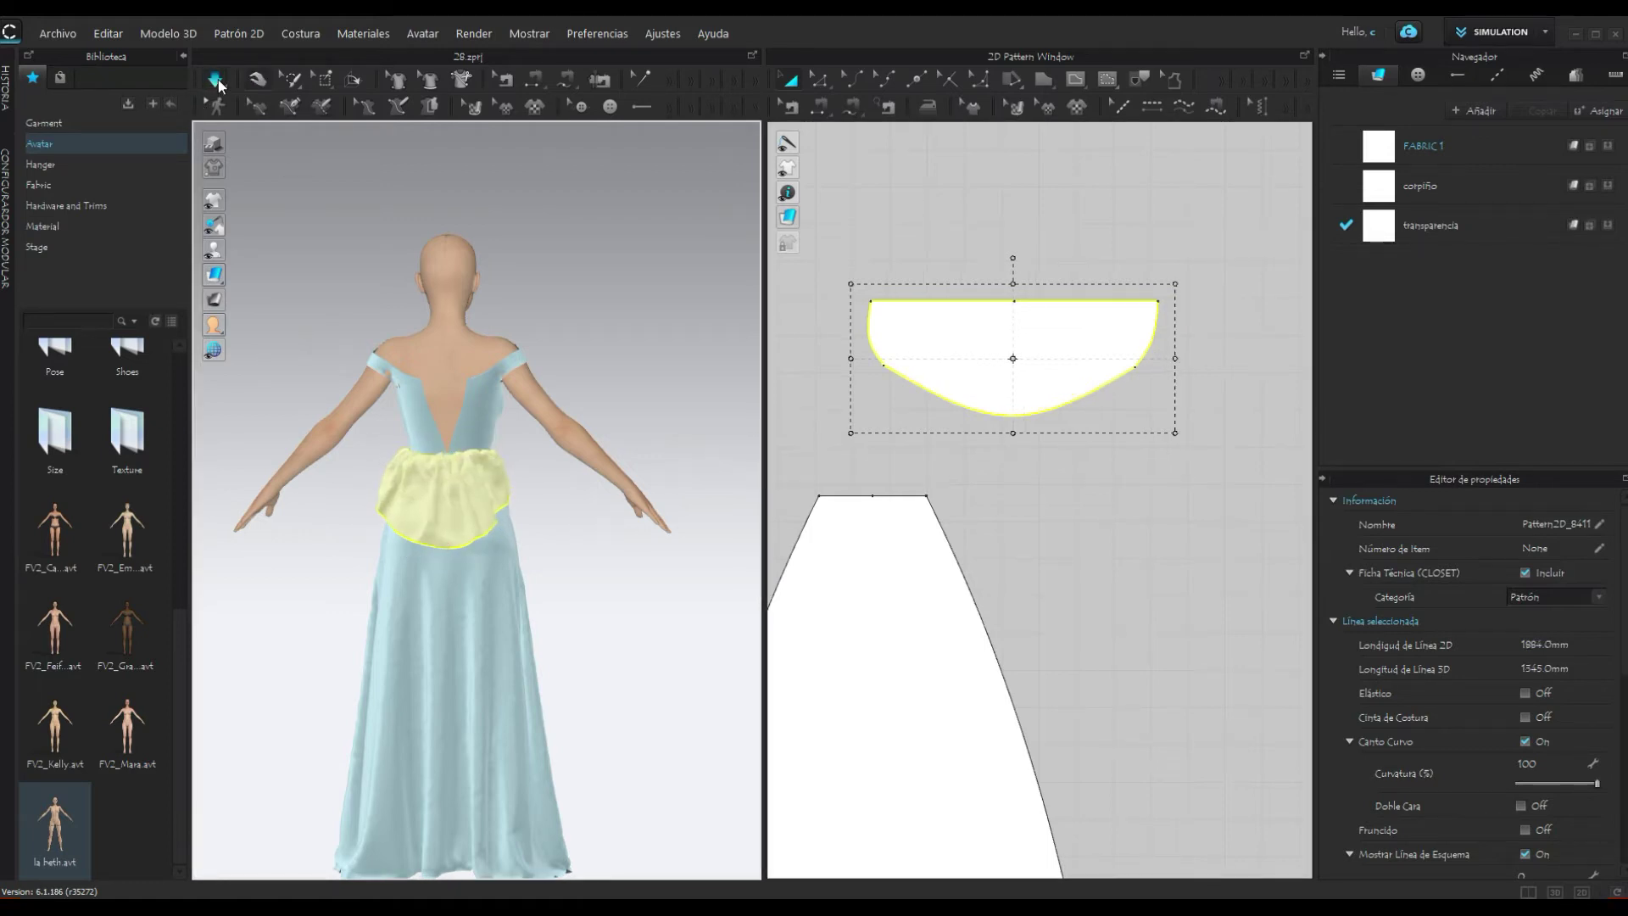
{"action": "mouse_move", "coordinate": [530, 571]}
{"action": "right_mouse_down"}
{"action": "mouse_move", "coordinate": [173, 571]}
{"action": "mouse_move", "coordinate": [585, 580]}
{"action": "right_mouse_up"}
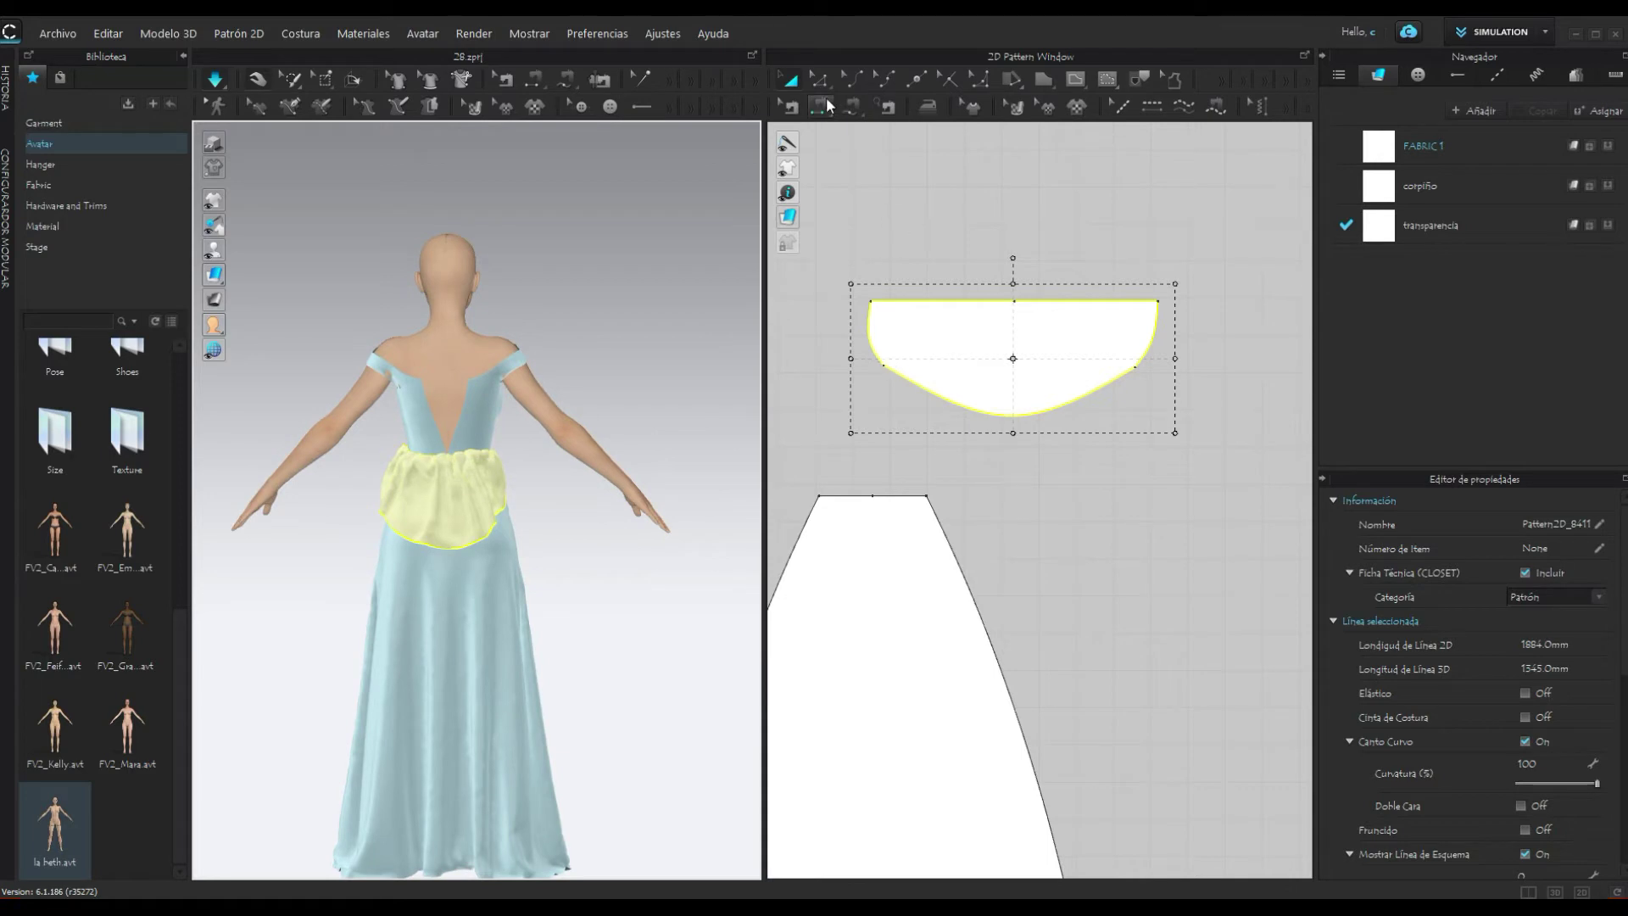
Step: Curve the peplum's lower-left and right edges into a half-moon shape, then resume simulation
{"action": "left_click", "coordinate": [847, 80]}
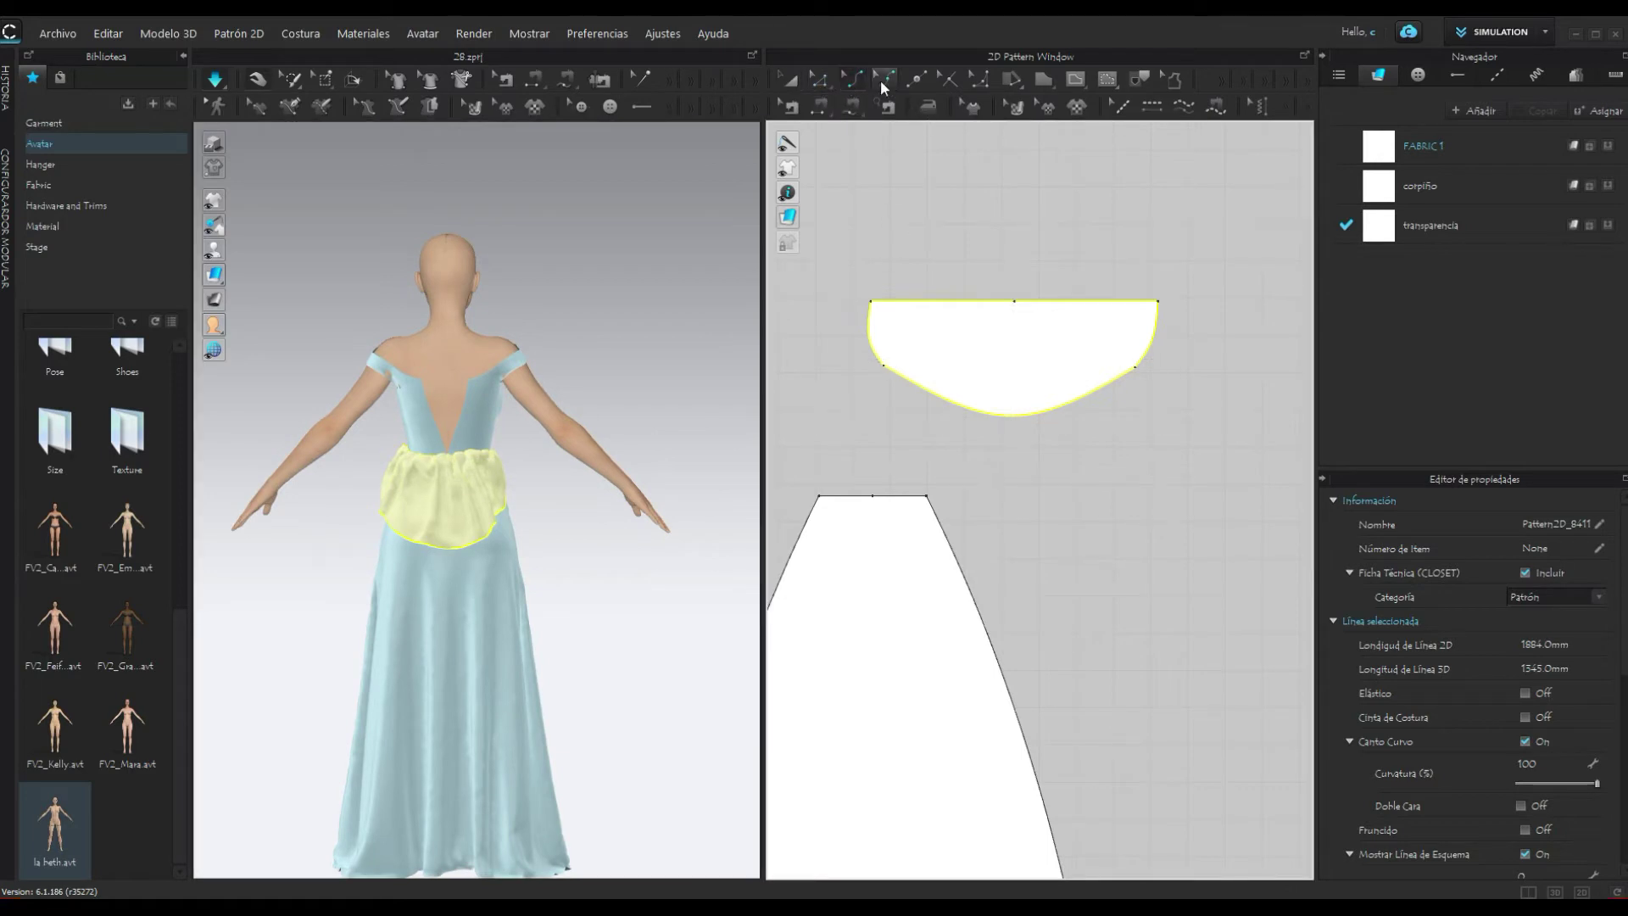
{"action": "left_click", "coordinate": [902, 373]}
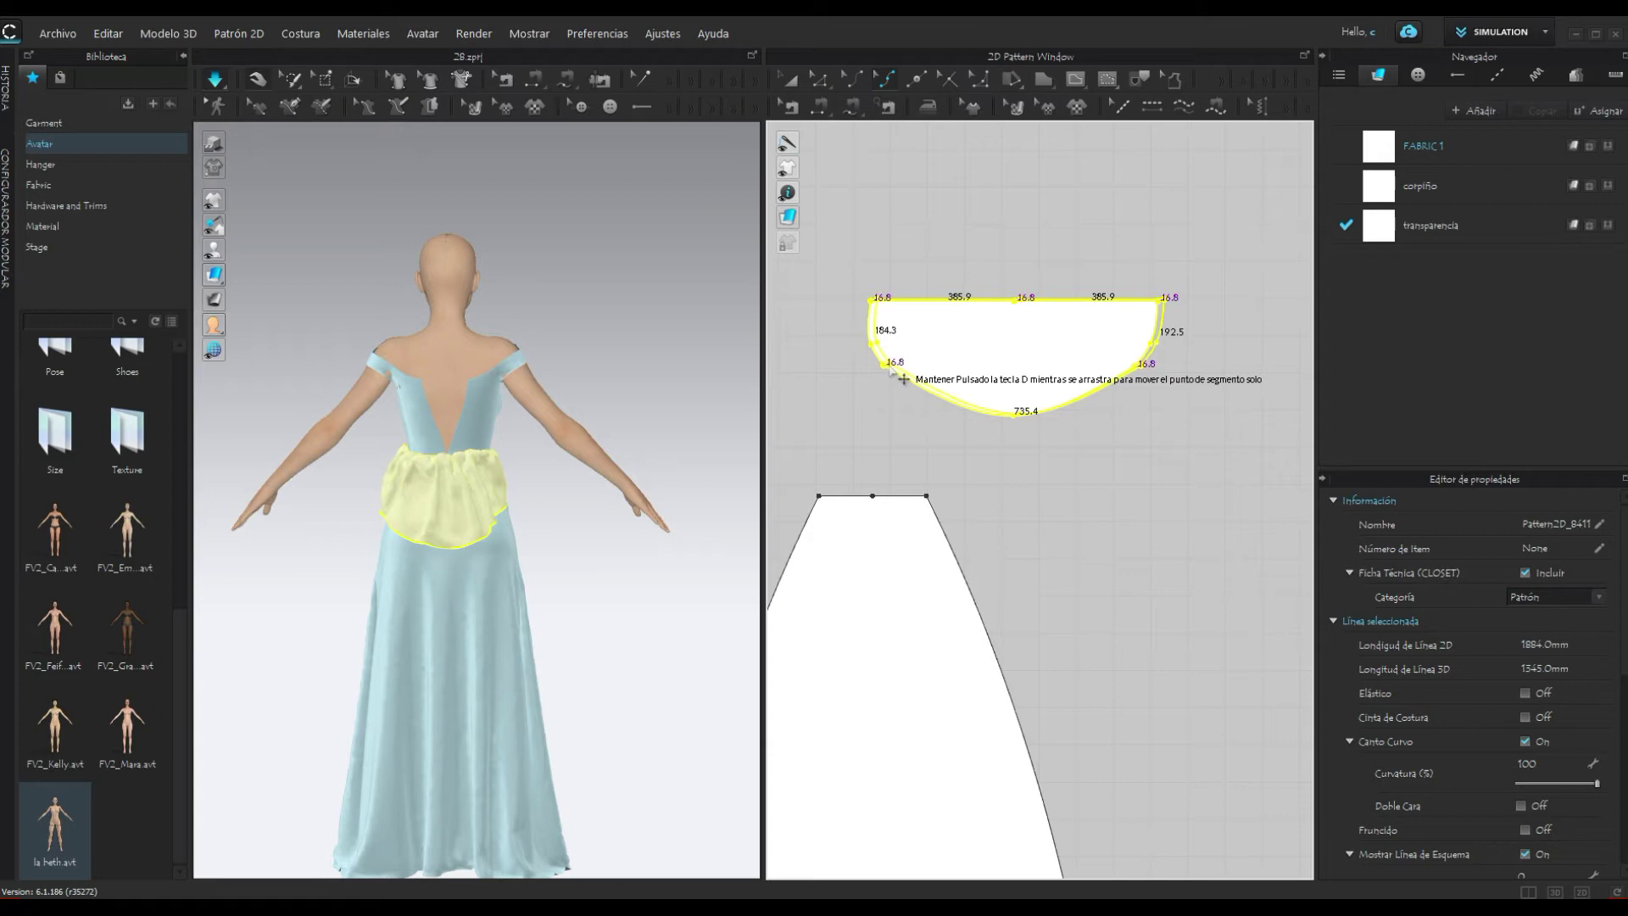
{"action": "left_click_drag", "start_coordinate": [896, 371], "coordinate": [914, 383]}
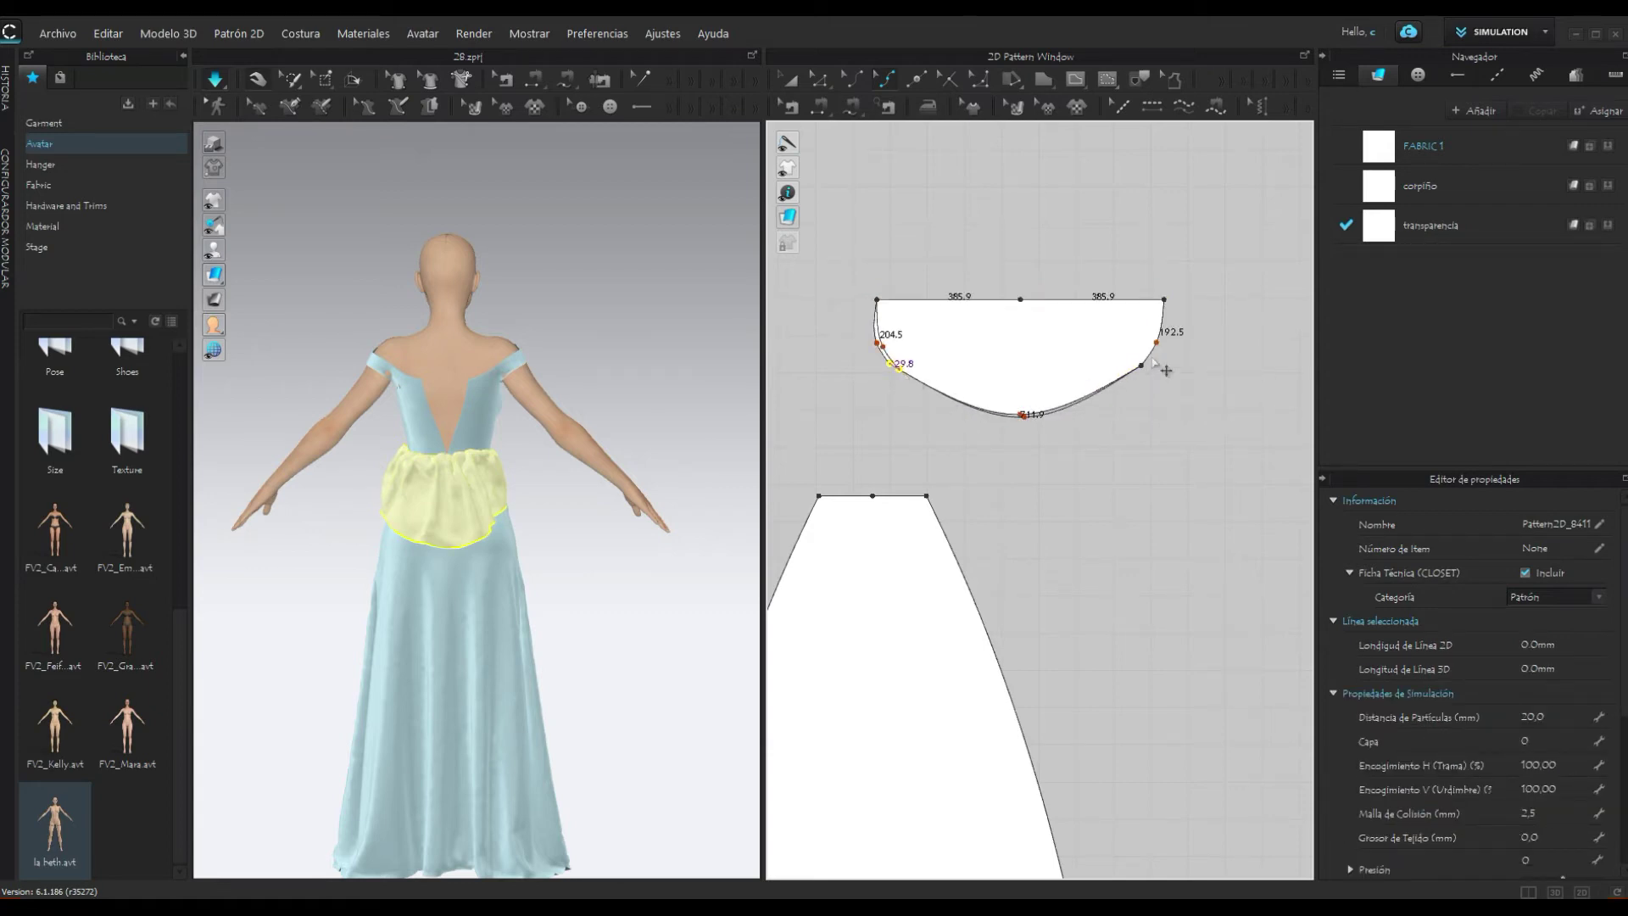
{"action": "key", "text": "space"}
{"action": "mouse_move", "coordinate": [1172, 349]}
{"action": "left_mouse_down"}
{"action": "mouse_move", "coordinate": [1160, 340]}
{"action": "mouse_move", "coordinate": [1137, 369]}
{"action": "left_mouse_up"}
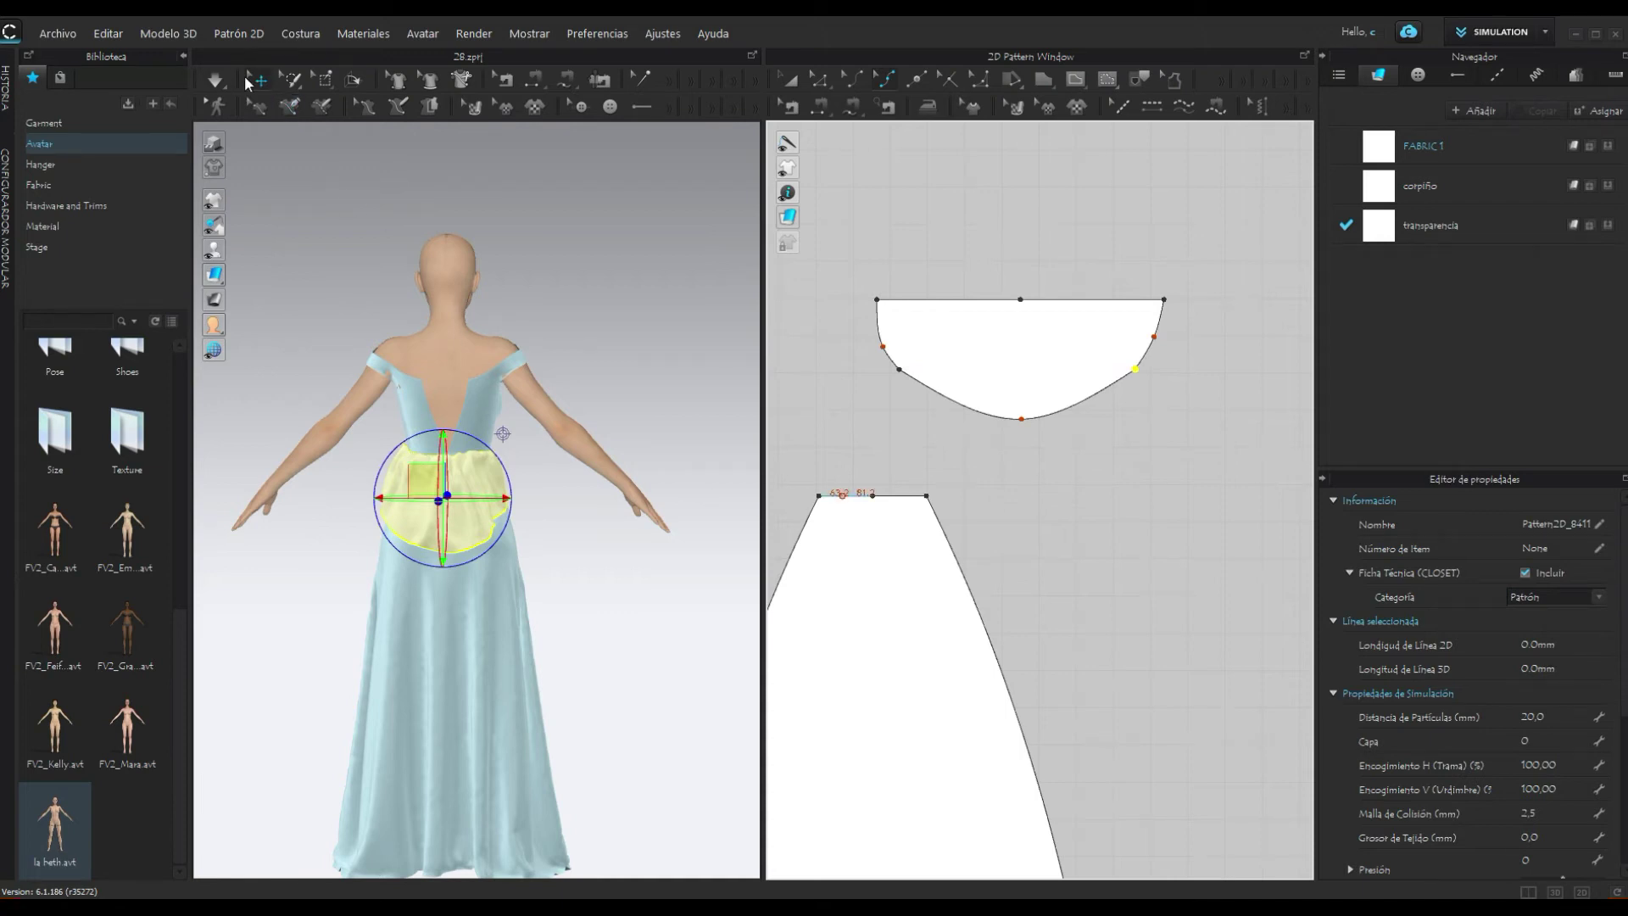
{"action": "left_click", "coordinate": [218, 82]}
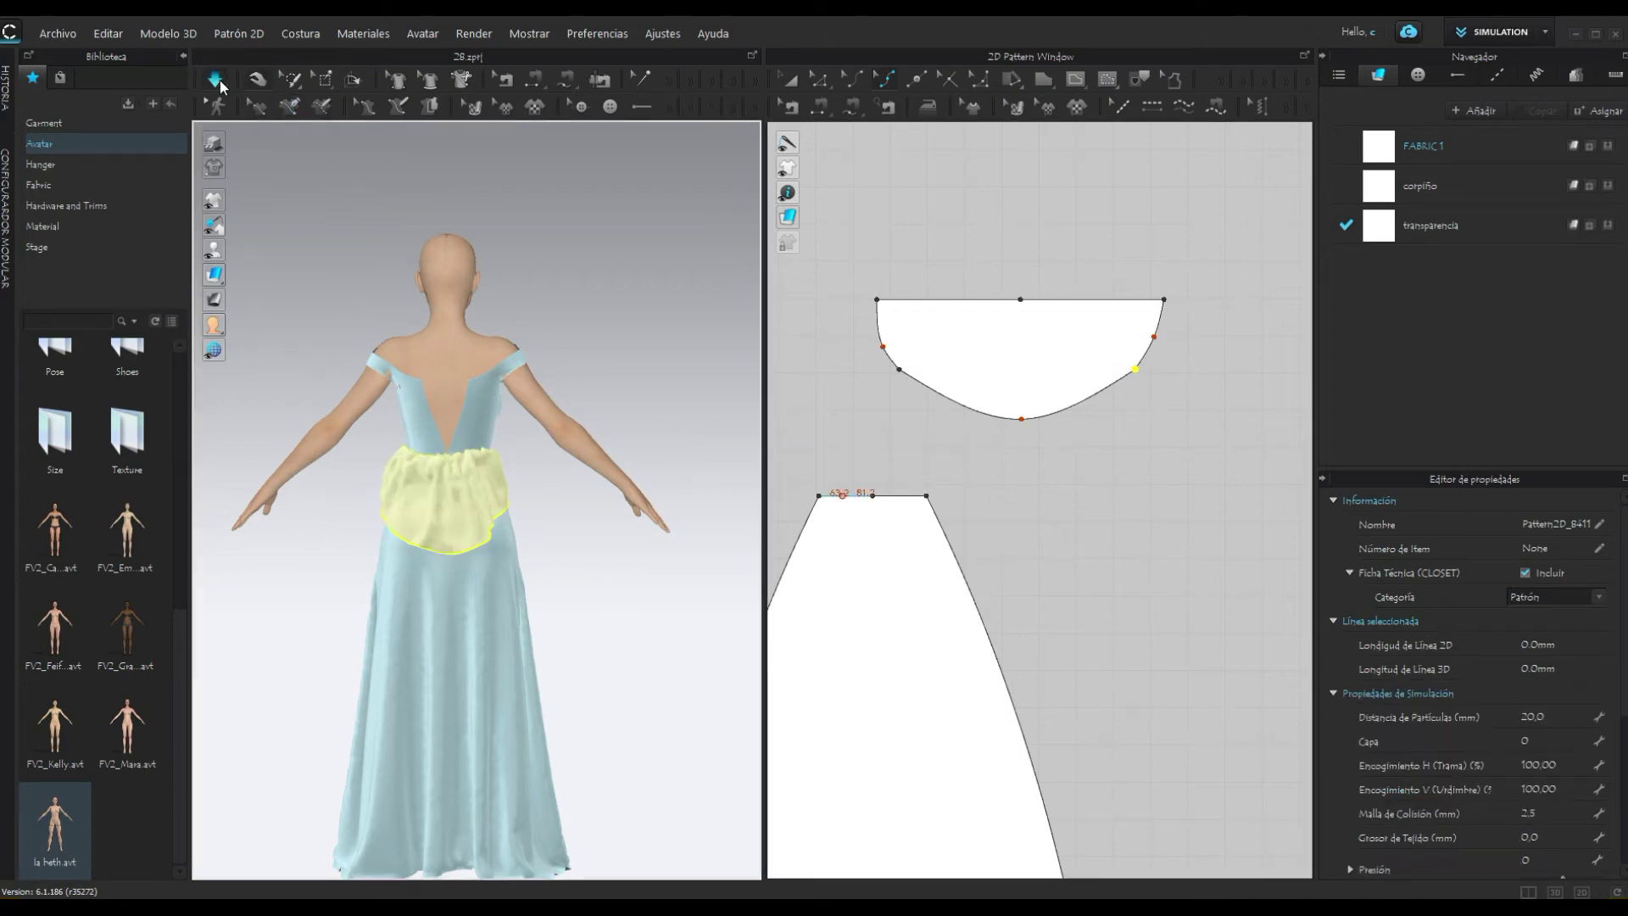
Step: Select the peplum, check its hem and edges, and set simulation to Normal mode
{"action": "left_click", "coordinate": [423, 554]}
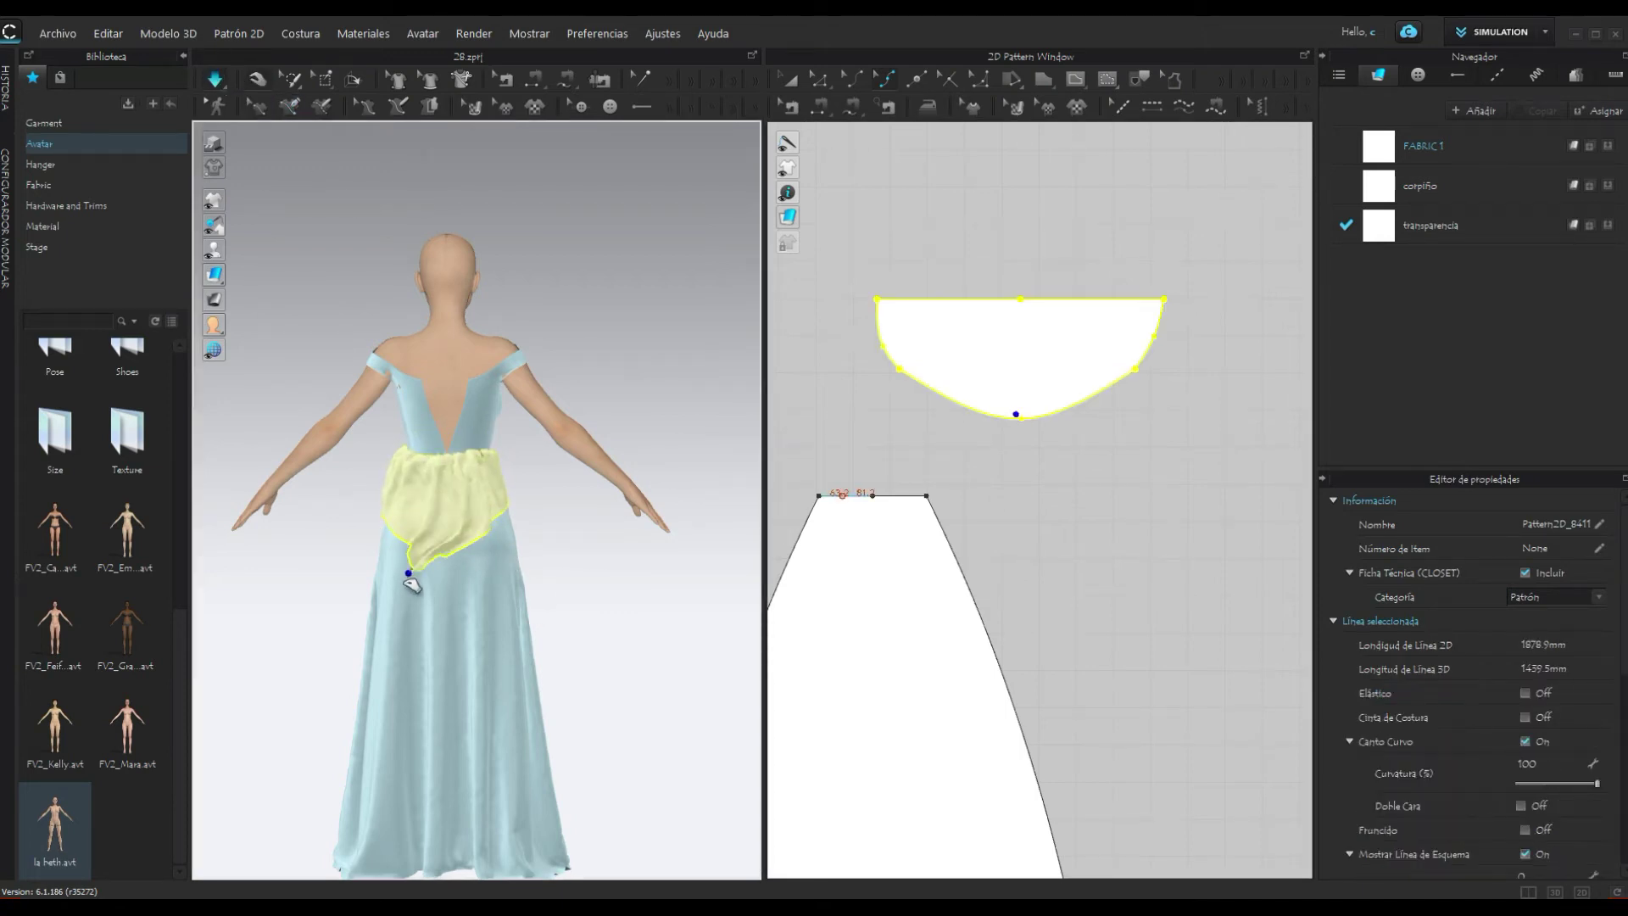
{"action": "left_click", "coordinate": [393, 532]}
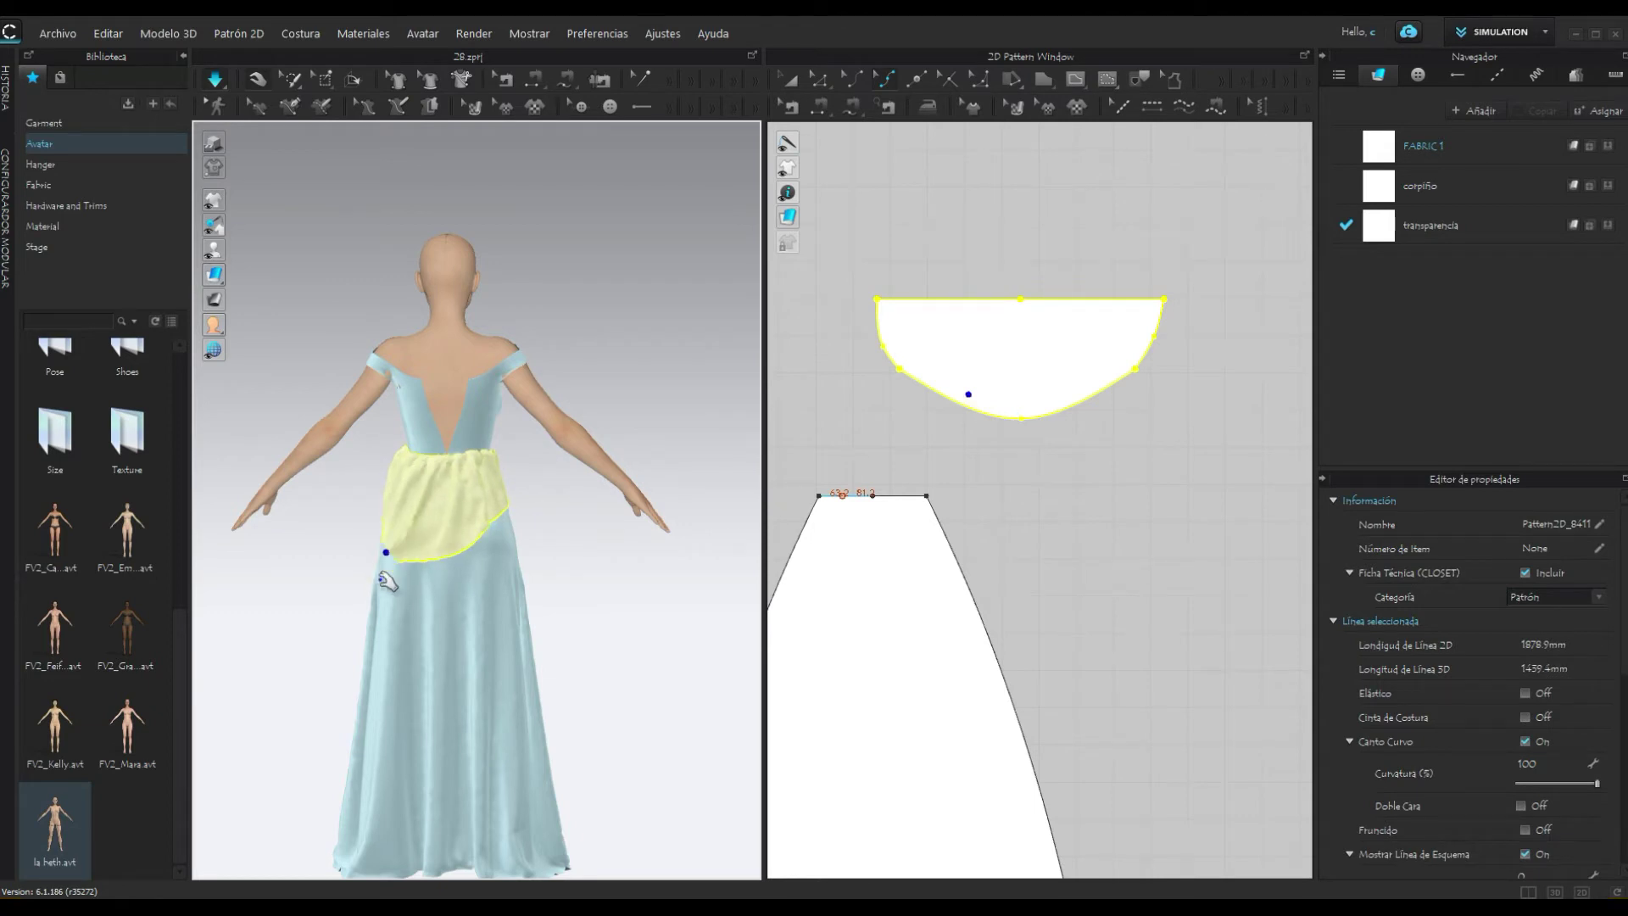
{"action": "left_click", "coordinate": [506, 511]}
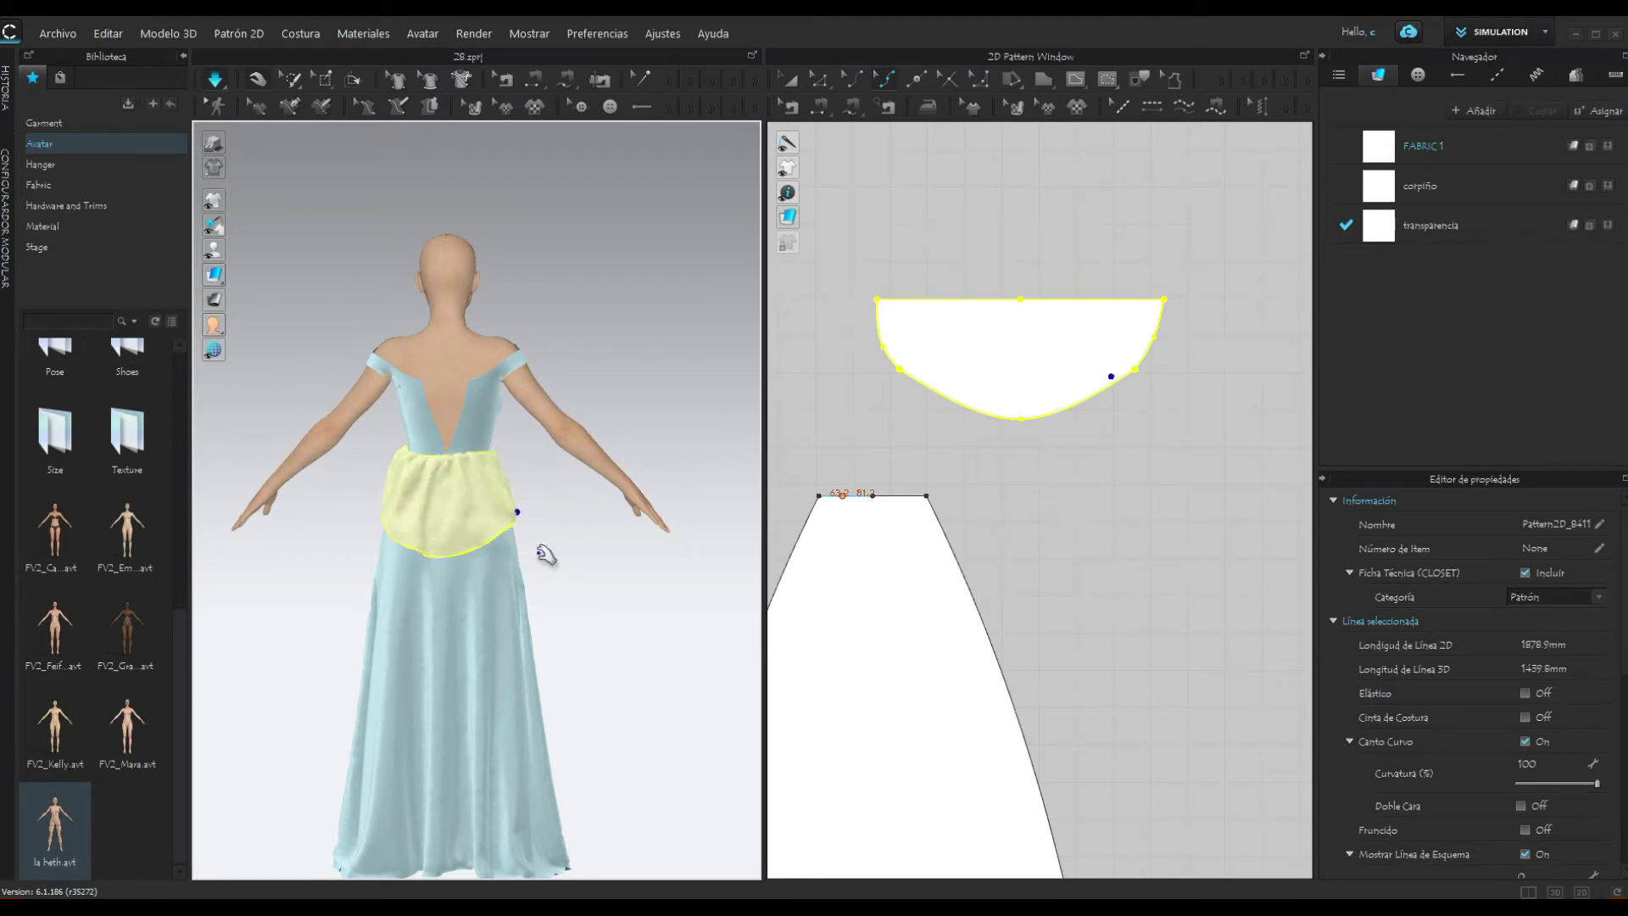
{"action": "mouse_move", "coordinate": [559, 548]}
{"action": "right_mouse_down"}
{"action": "mouse_move", "coordinate": [271, 569]}
{"action": "mouse_move", "coordinate": [519, 752]}
{"action": "mouse_move", "coordinate": [528, 553]}
{"action": "mouse_move", "coordinate": [570, 563]}
{"action": "right_mouse_up"}
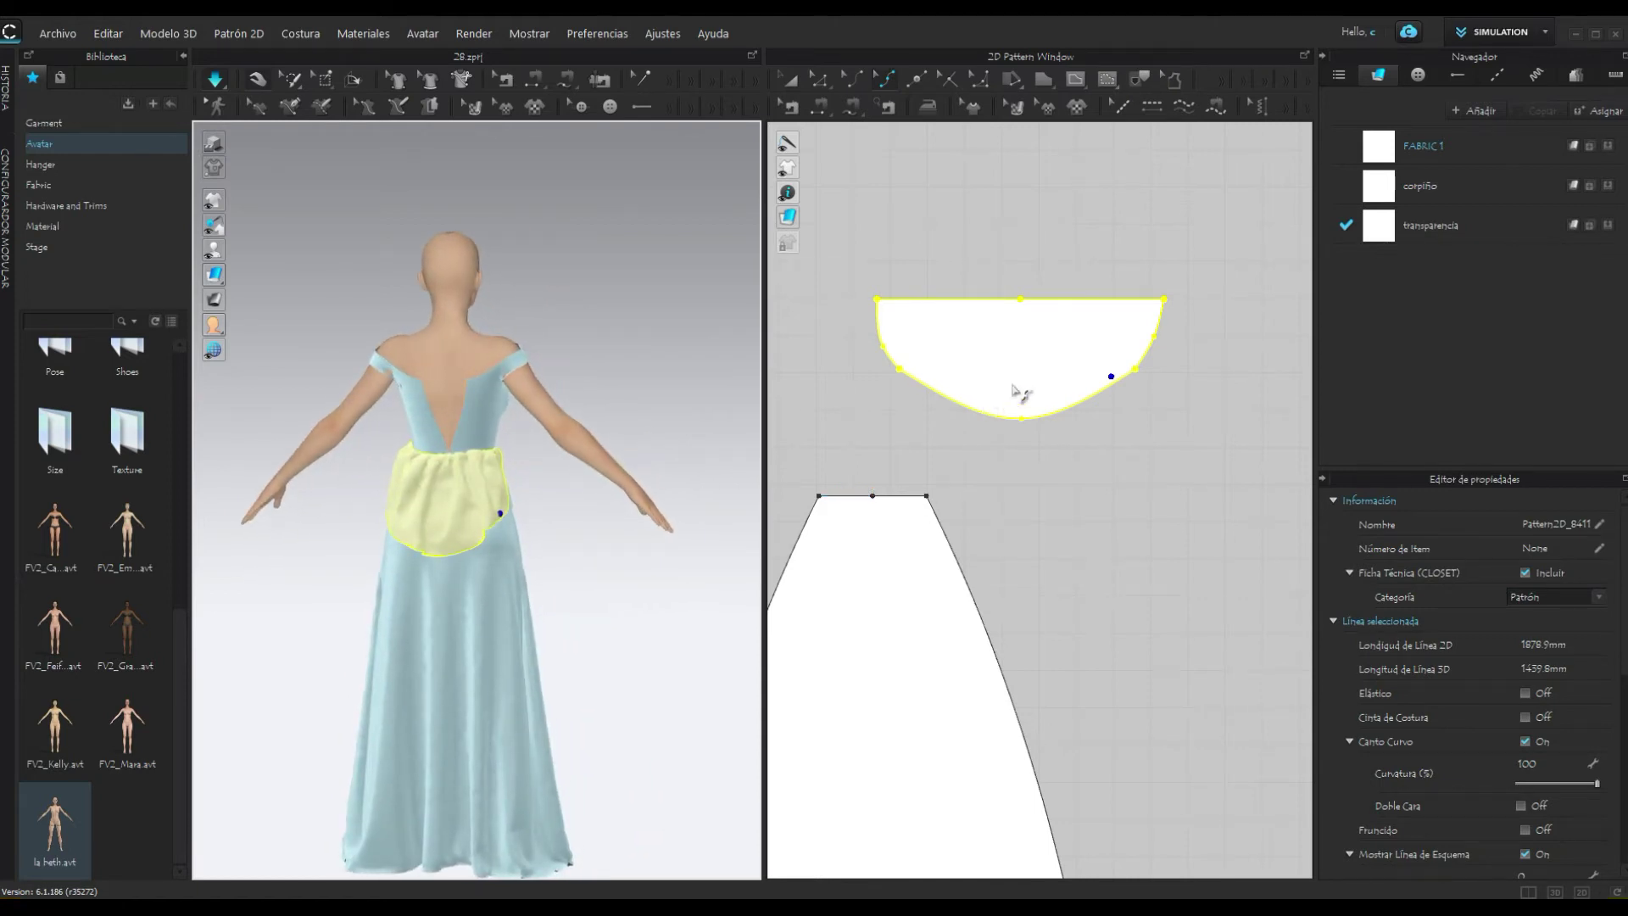
{"action": "left_click", "coordinate": [216, 79]}
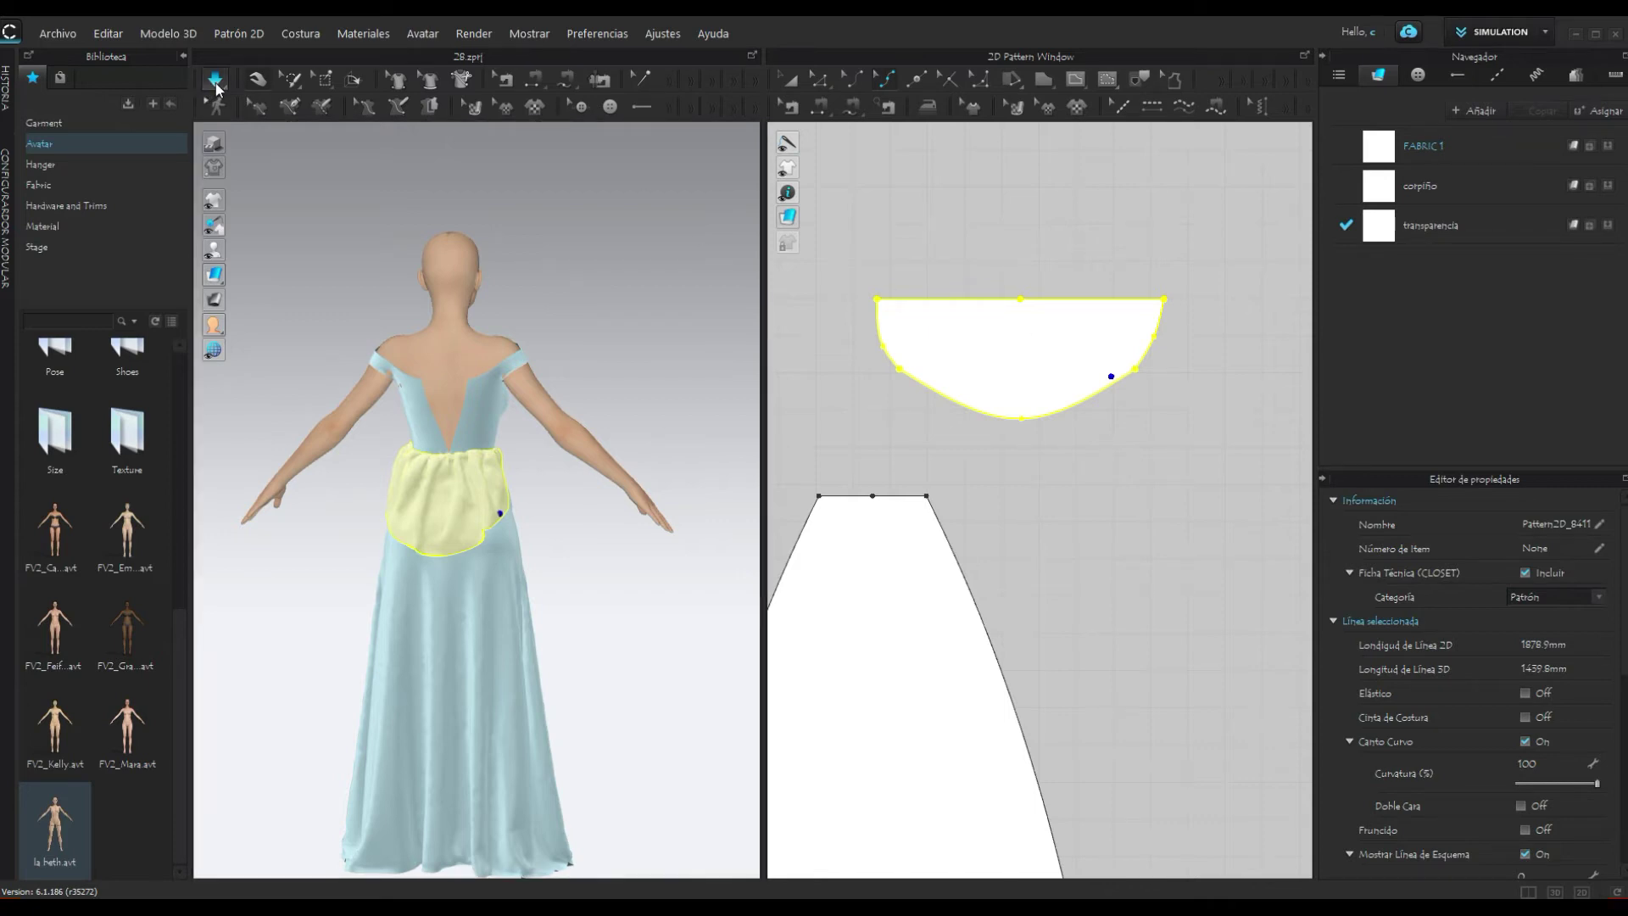
{"action": "left_click", "coordinate": [227, 125]}
{"action": "left_click", "coordinate": [215, 85]}
Step: Re-simulate the peplum and orbit around the avatar to check the back drape
{"action": "left_click", "coordinate": [824, 81]}
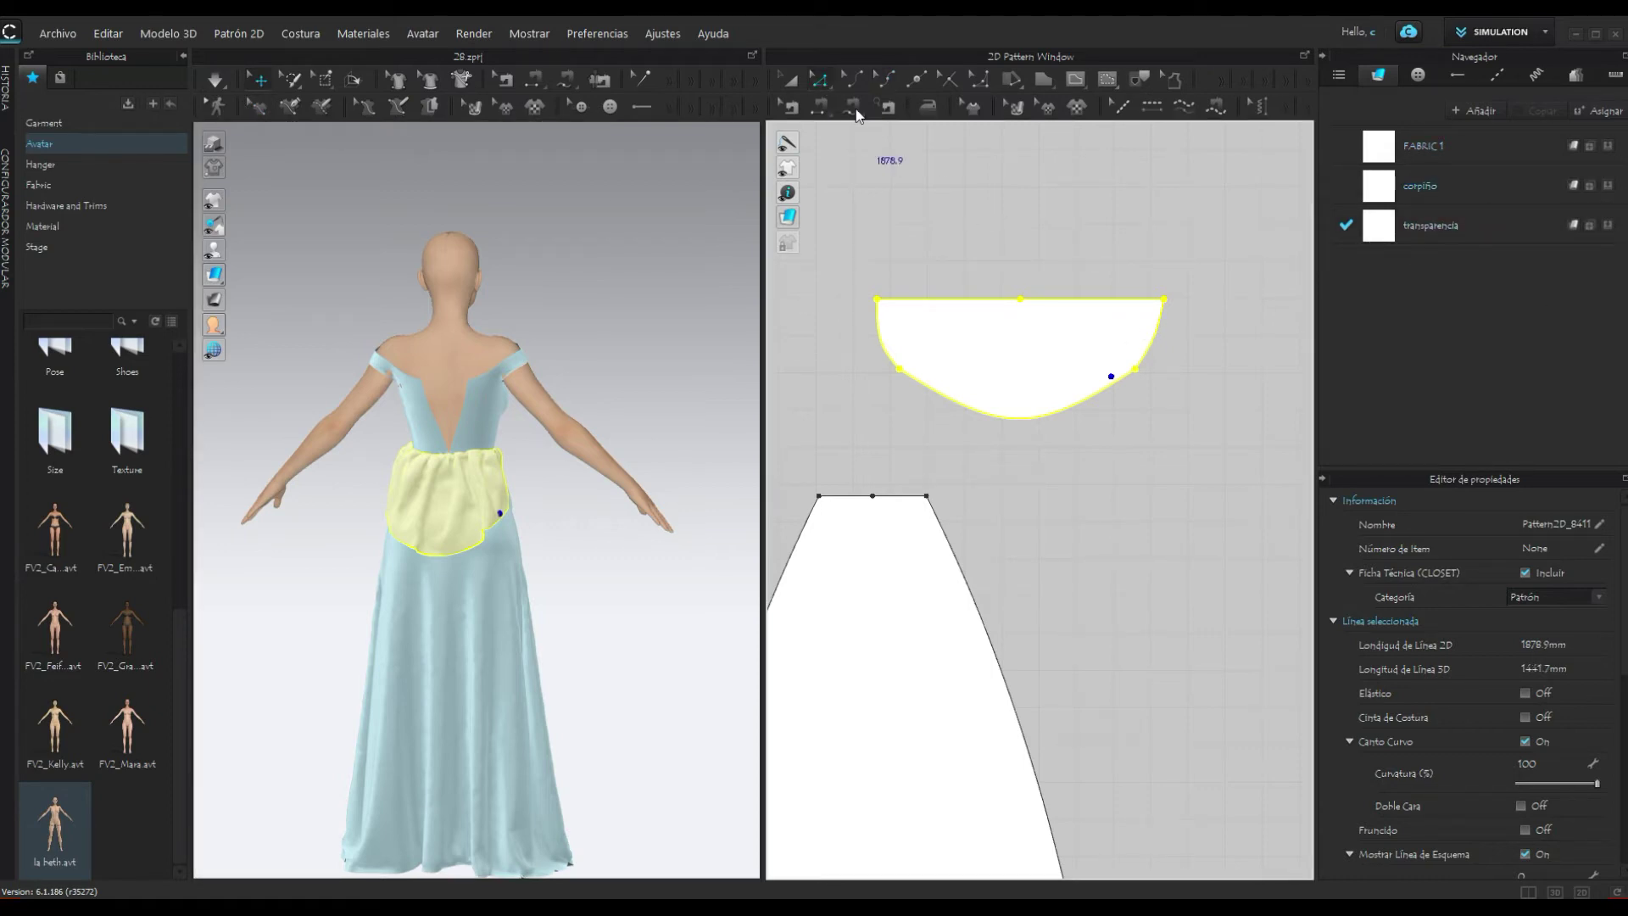
{"action": "left_click", "coordinate": [799, 83]}
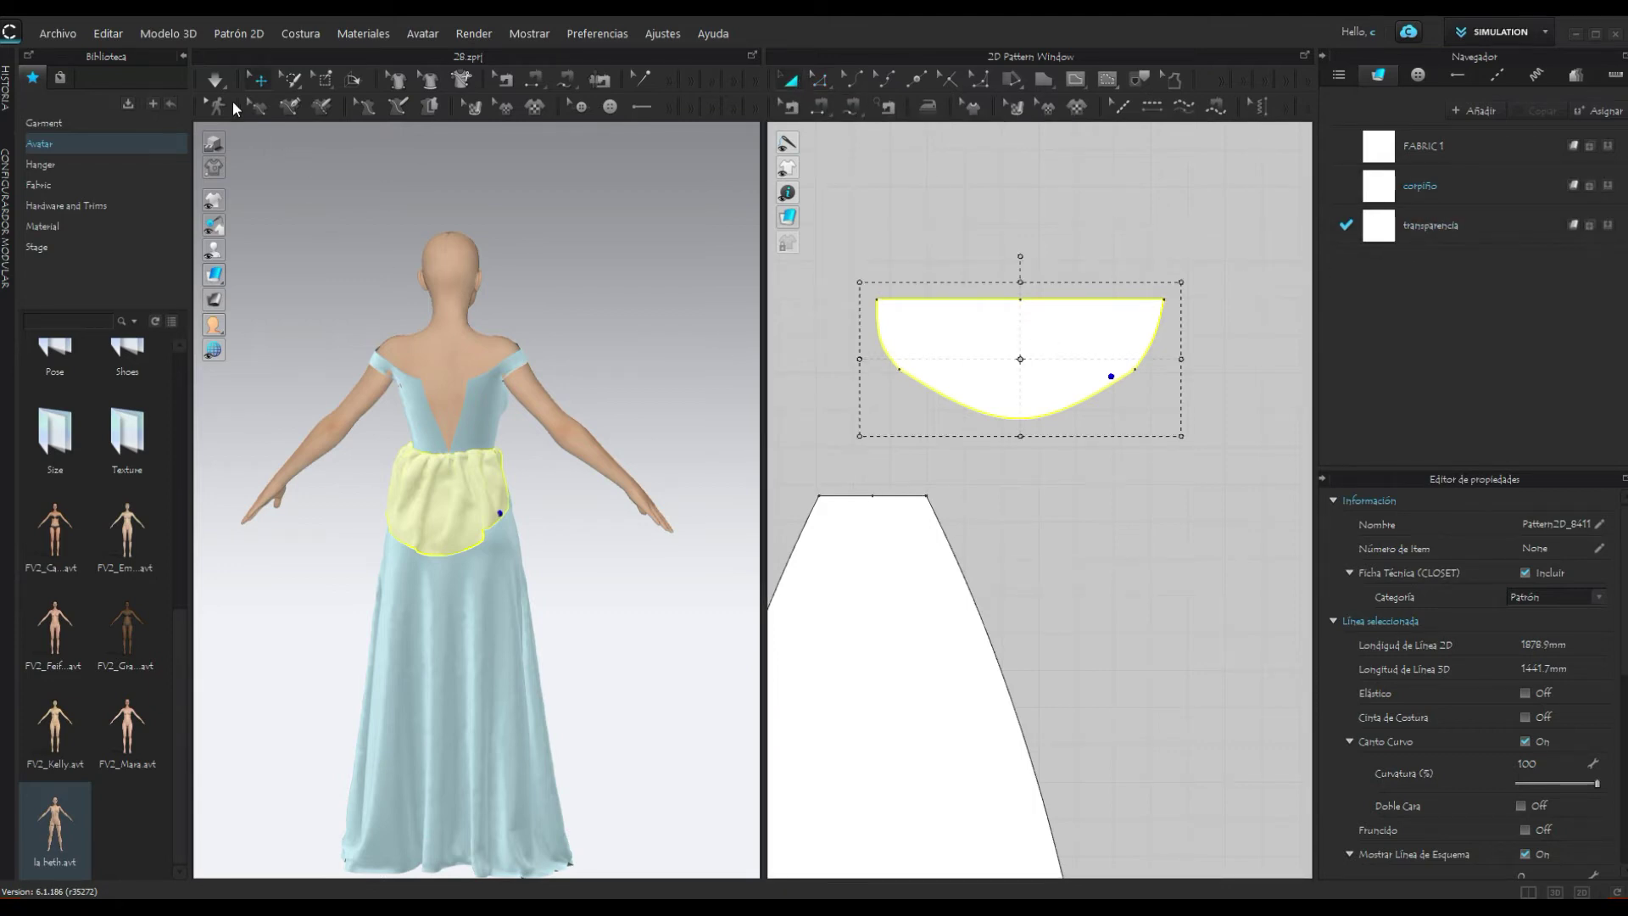
{"action": "left_click", "coordinate": [217, 82]}
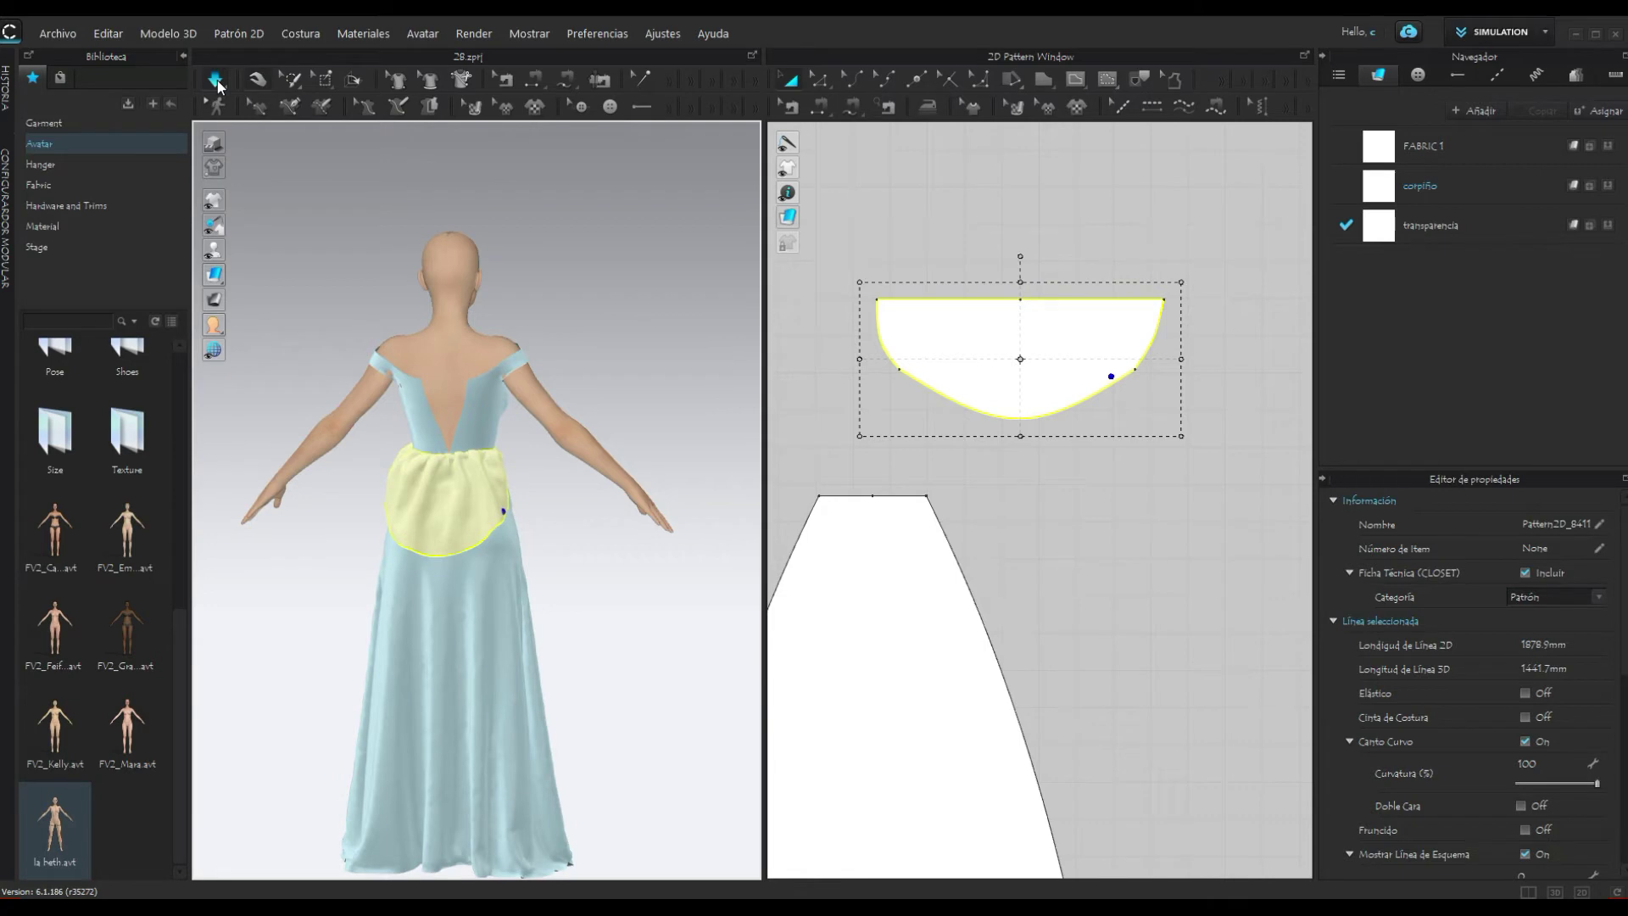
{"action": "mouse_move", "coordinate": [458, 595]}
{"action": "right_mouse_down"}
{"action": "mouse_move", "coordinate": [370, 603]}
{"action": "mouse_move", "coordinate": [180, 574]}
{"action": "mouse_move", "coordinate": [458, 526]}
{"action": "mouse_move", "coordinate": [572, 566]}
{"action": "right_mouse_up"}
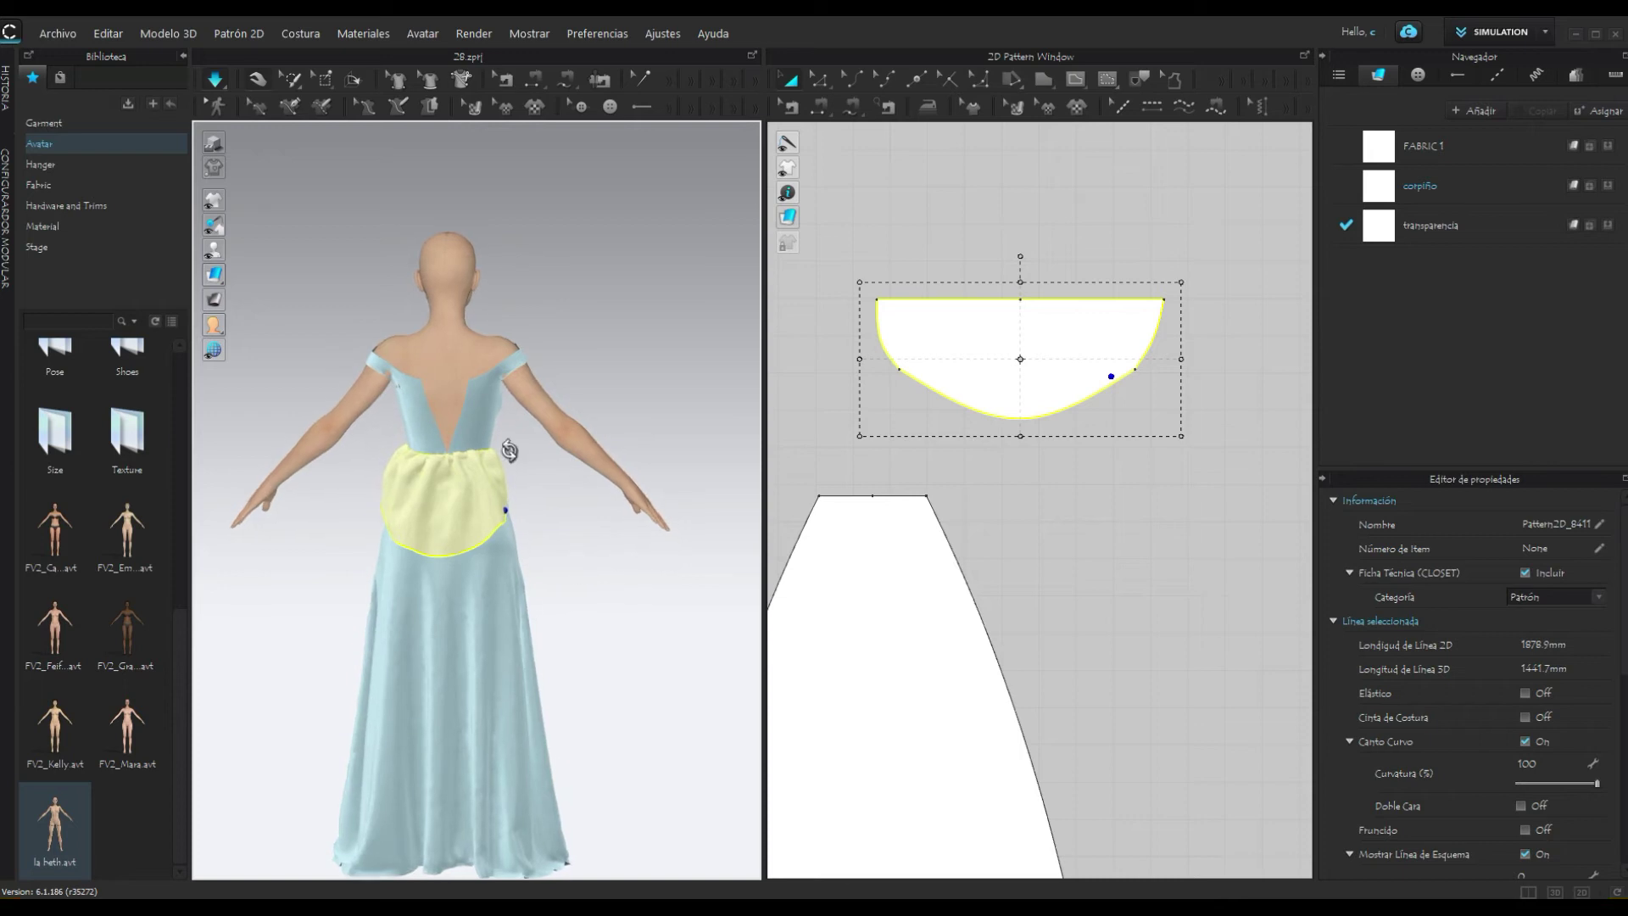
{"action": "left_click", "coordinate": [215, 81]}
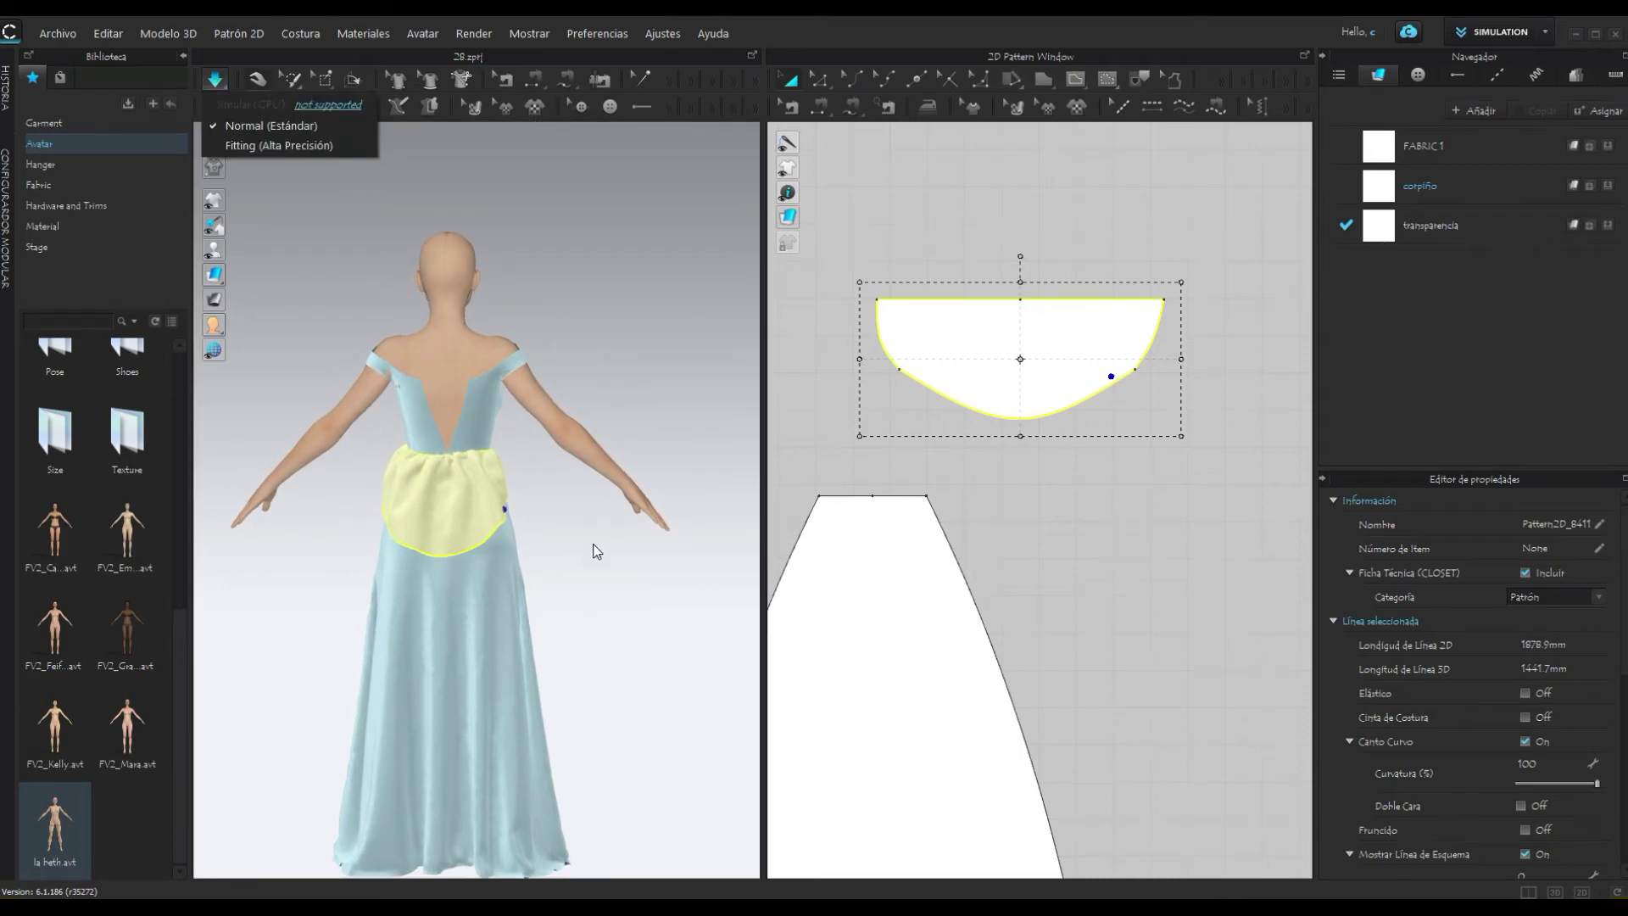
{"action": "mouse_move", "coordinate": [571, 547]}
{"action": "right_mouse_down"}
{"action": "mouse_move", "coordinate": [432, 551]}
{"action": "mouse_move", "coordinate": [531, 534]}
{"action": "right_mouse_up"}
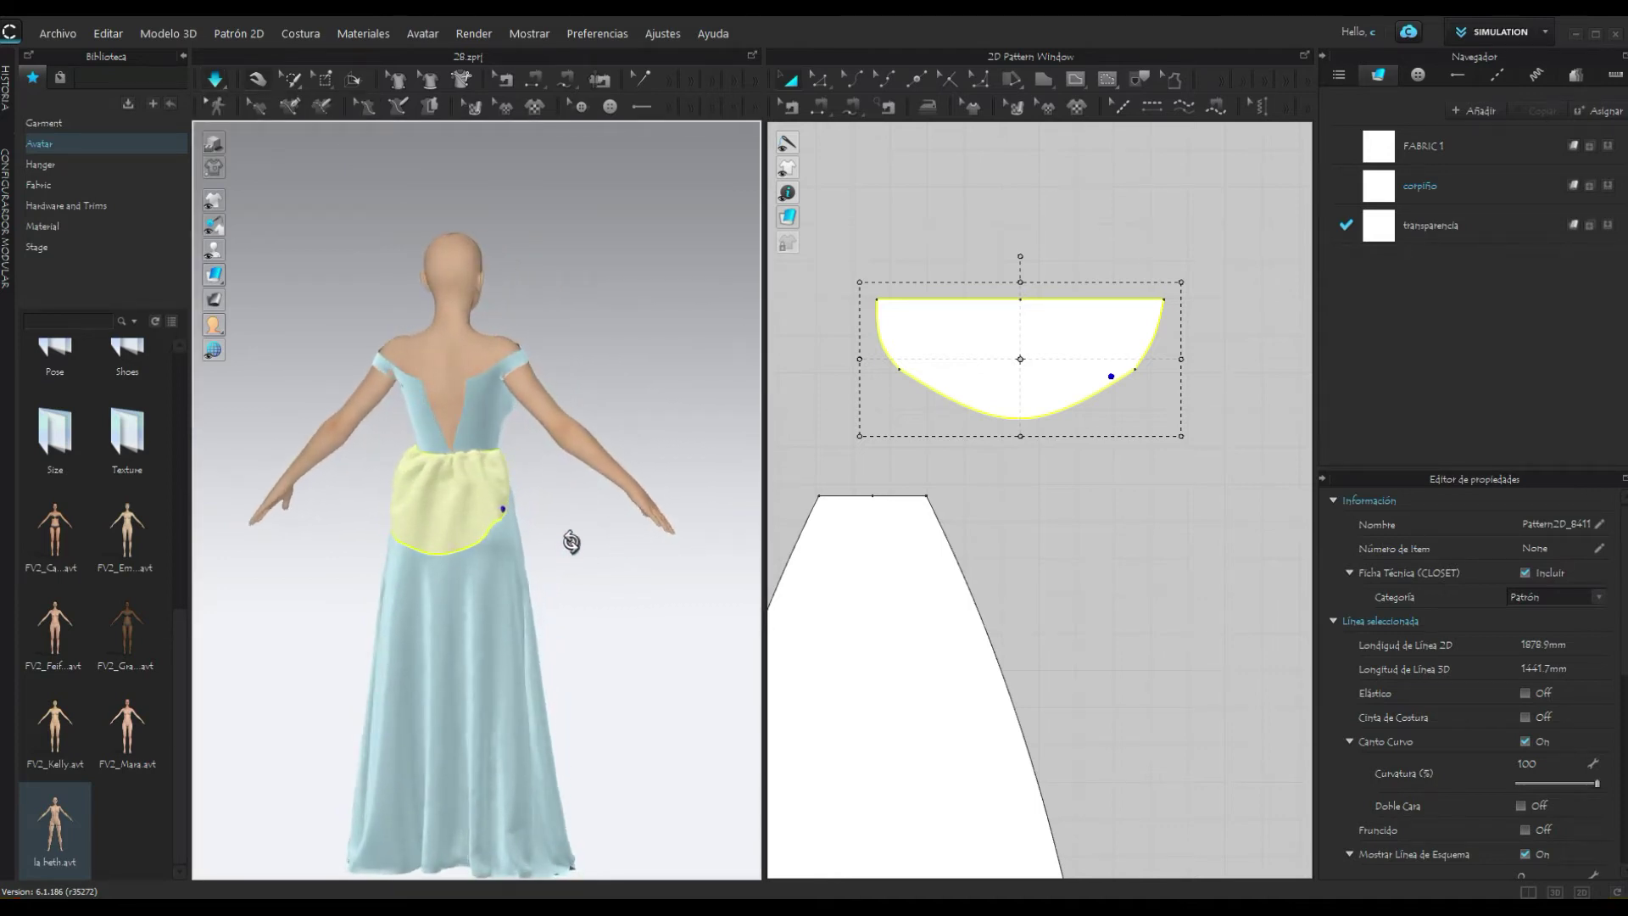
{"action": "mouse_move", "coordinate": [571, 541]}
{"action": "right_mouse_down"}
{"action": "mouse_move", "coordinate": [812, 545]}
{"action": "mouse_move", "coordinate": [572, 543]}
{"action": "right_mouse_up"}
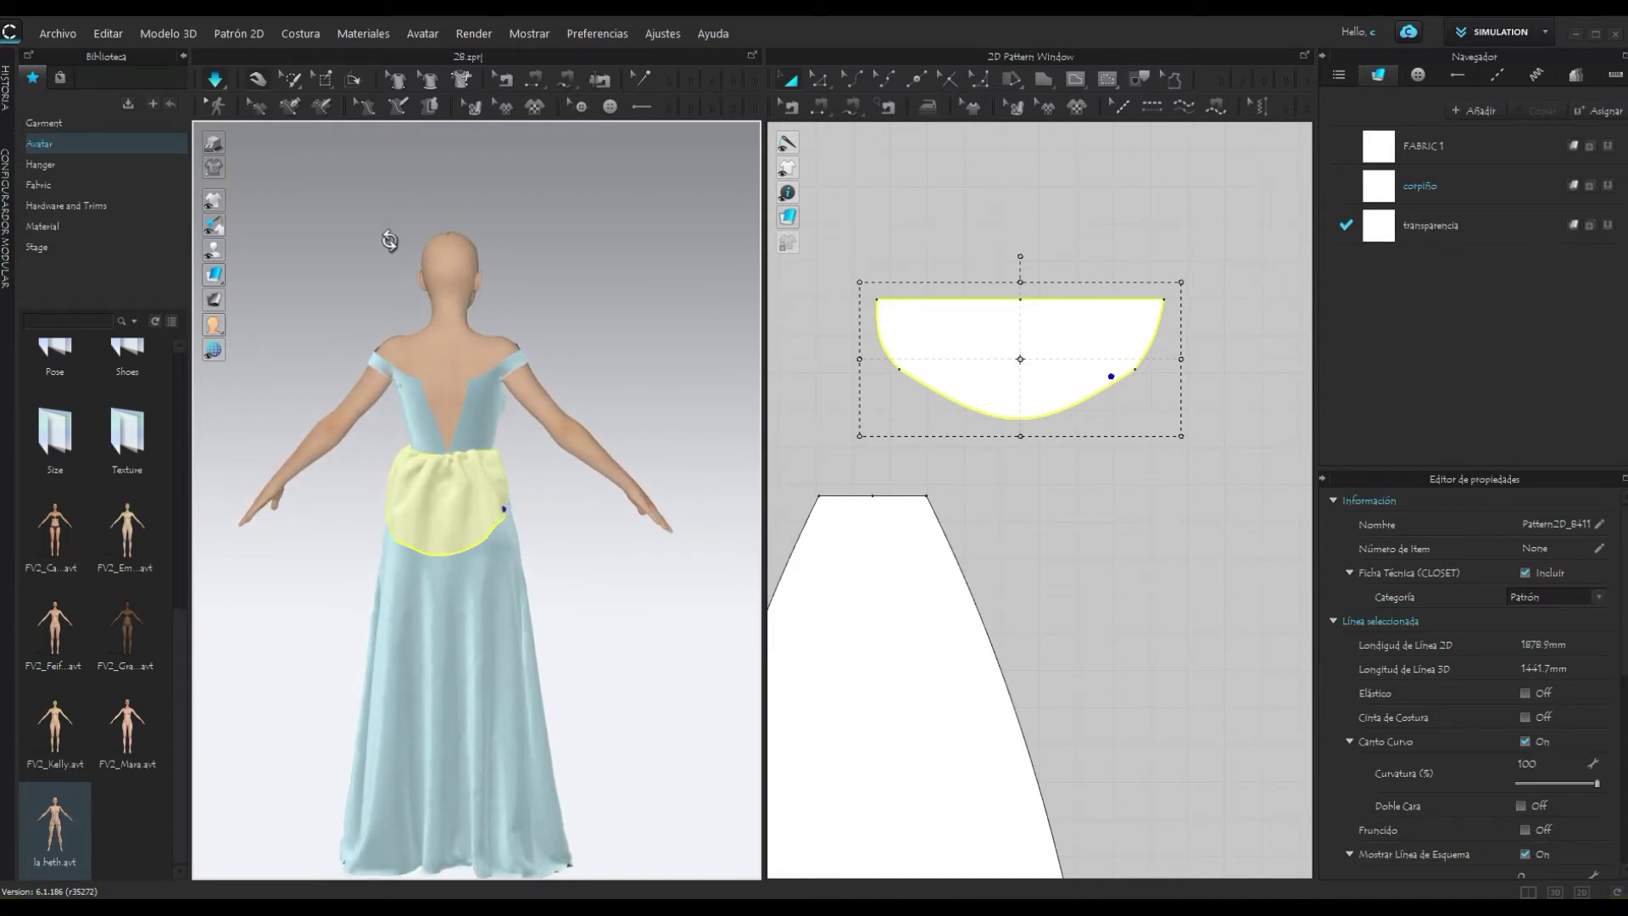
Step: Pause simulation and add a curve point on the peplum's lower-left edge
{"action": "left_click", "coordinate": [218, 82]}
{"action": "left_click", "coordinate": [860, 79]}
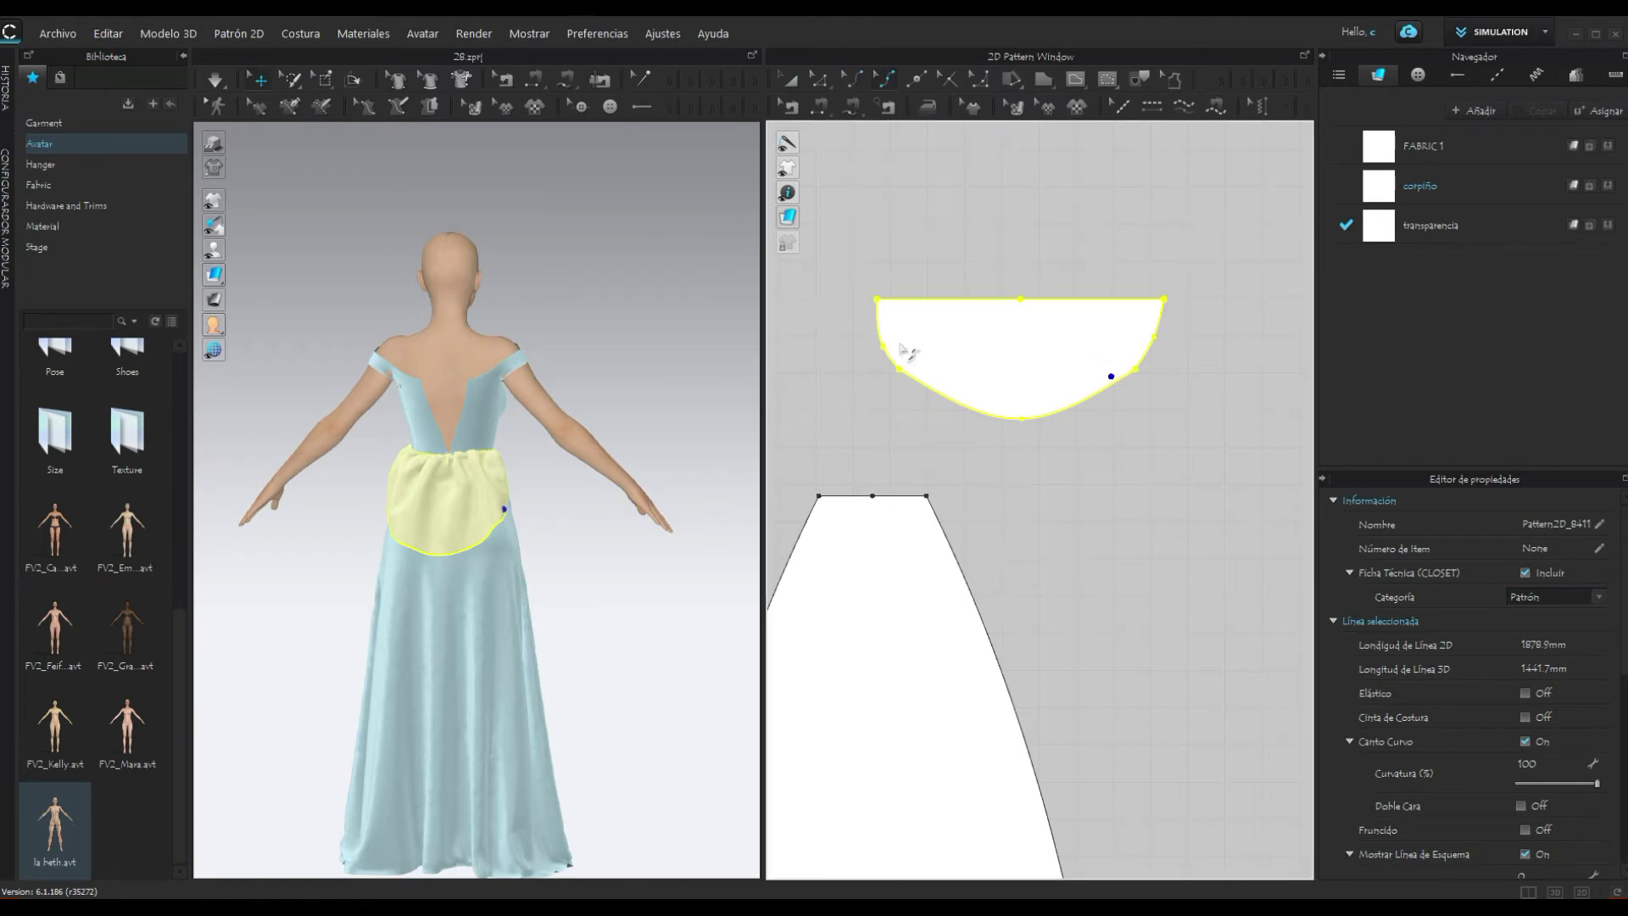
{"action": "left_click", "coordinate": [818, 78]}
{"action": "left_click", "coordinate": [904, 370]}
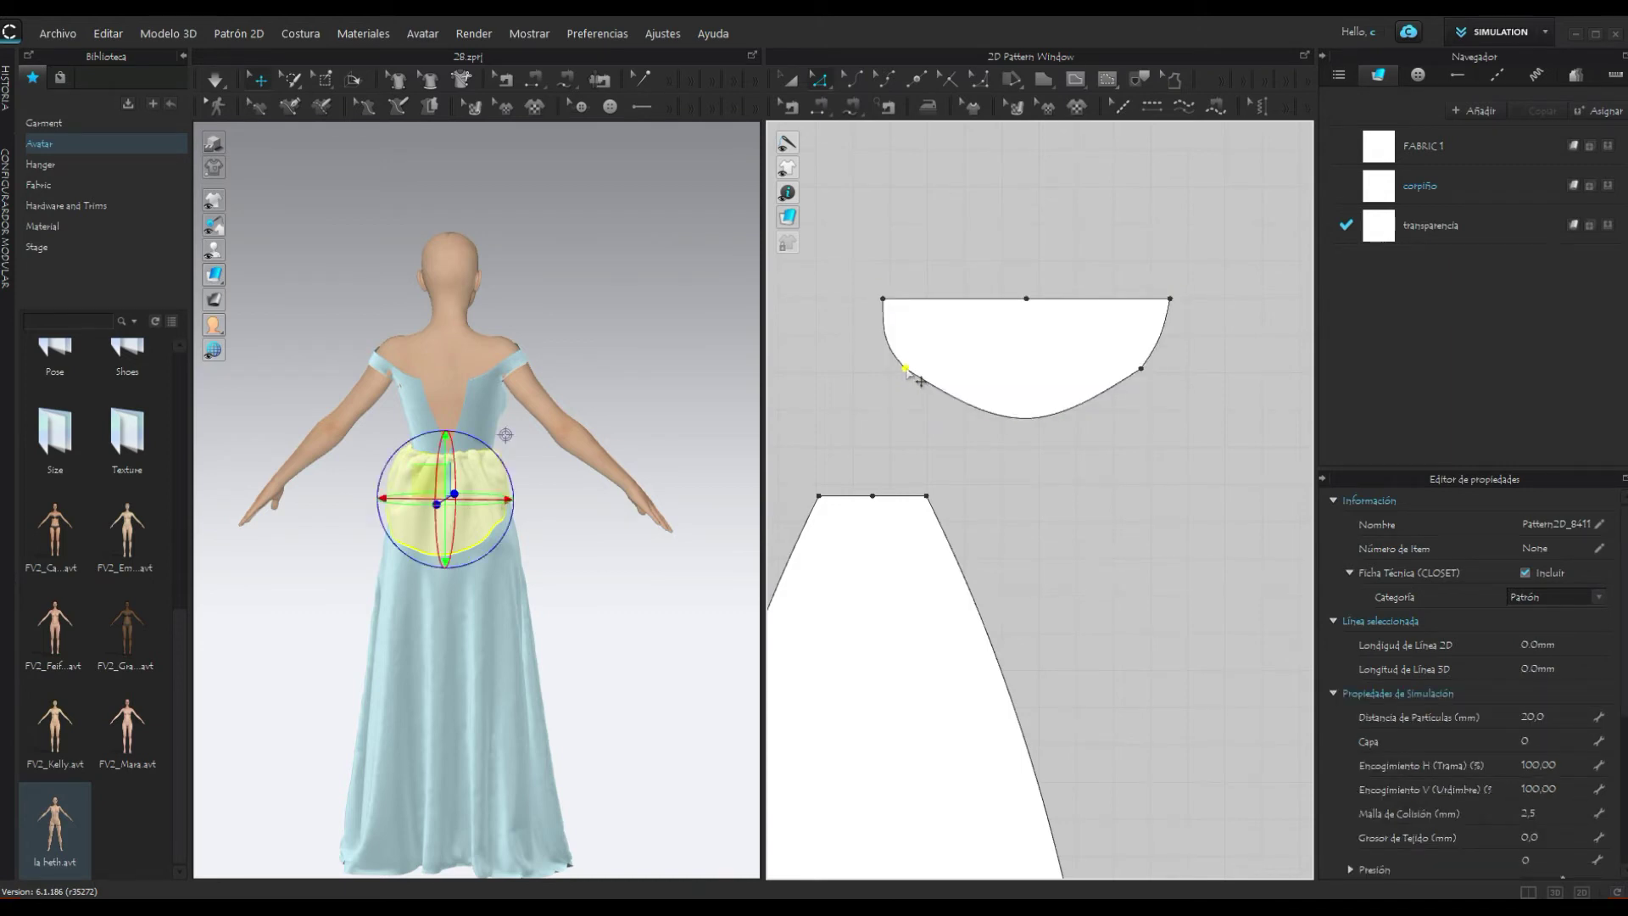
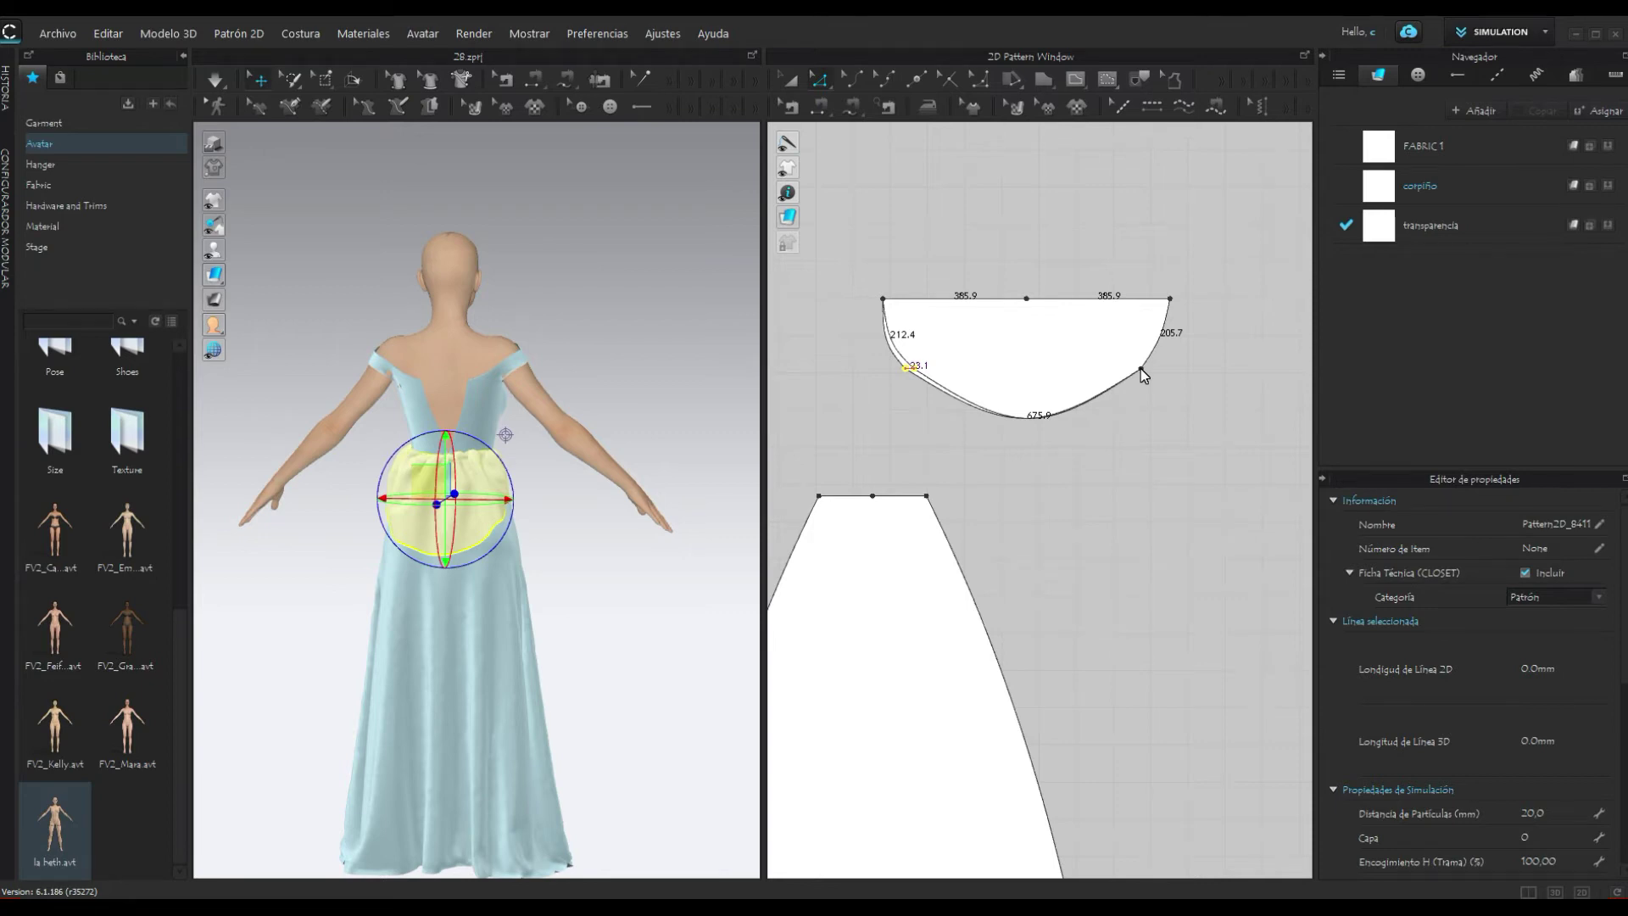
Step: Adjust the left and right points of the peplum's curved lower edge, then simulate to check the drape
{"action": "left_click", "coordinate": [1141, 368]}
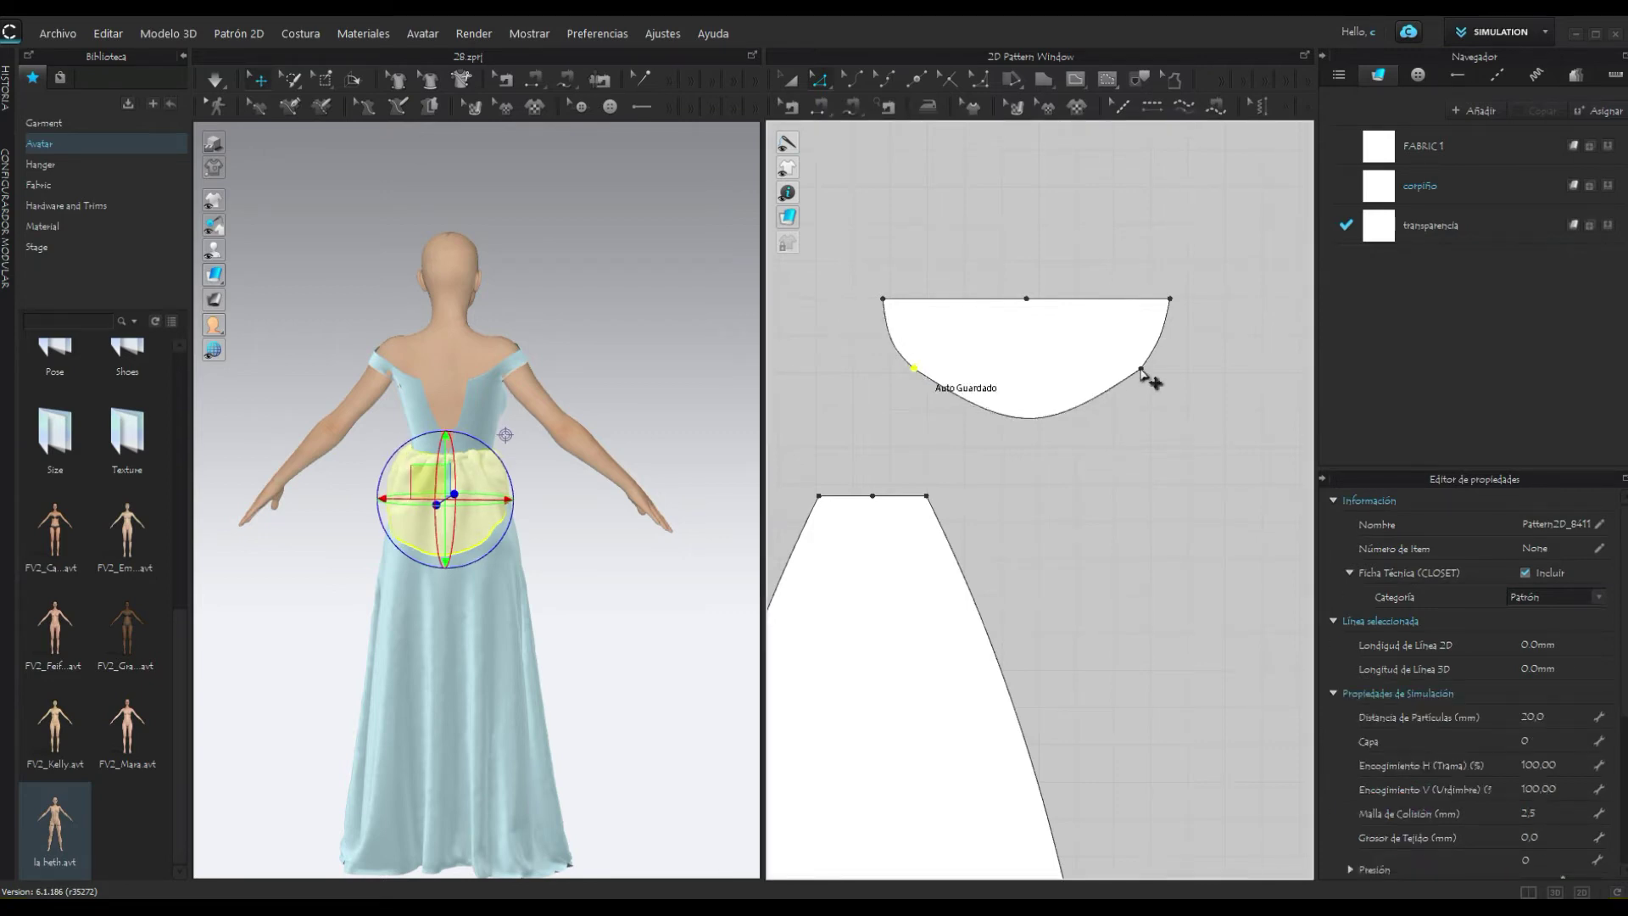
{"action": "left_click_drag", "start_coordinate": [1142, 370], "coordinate": [1137, 365]}
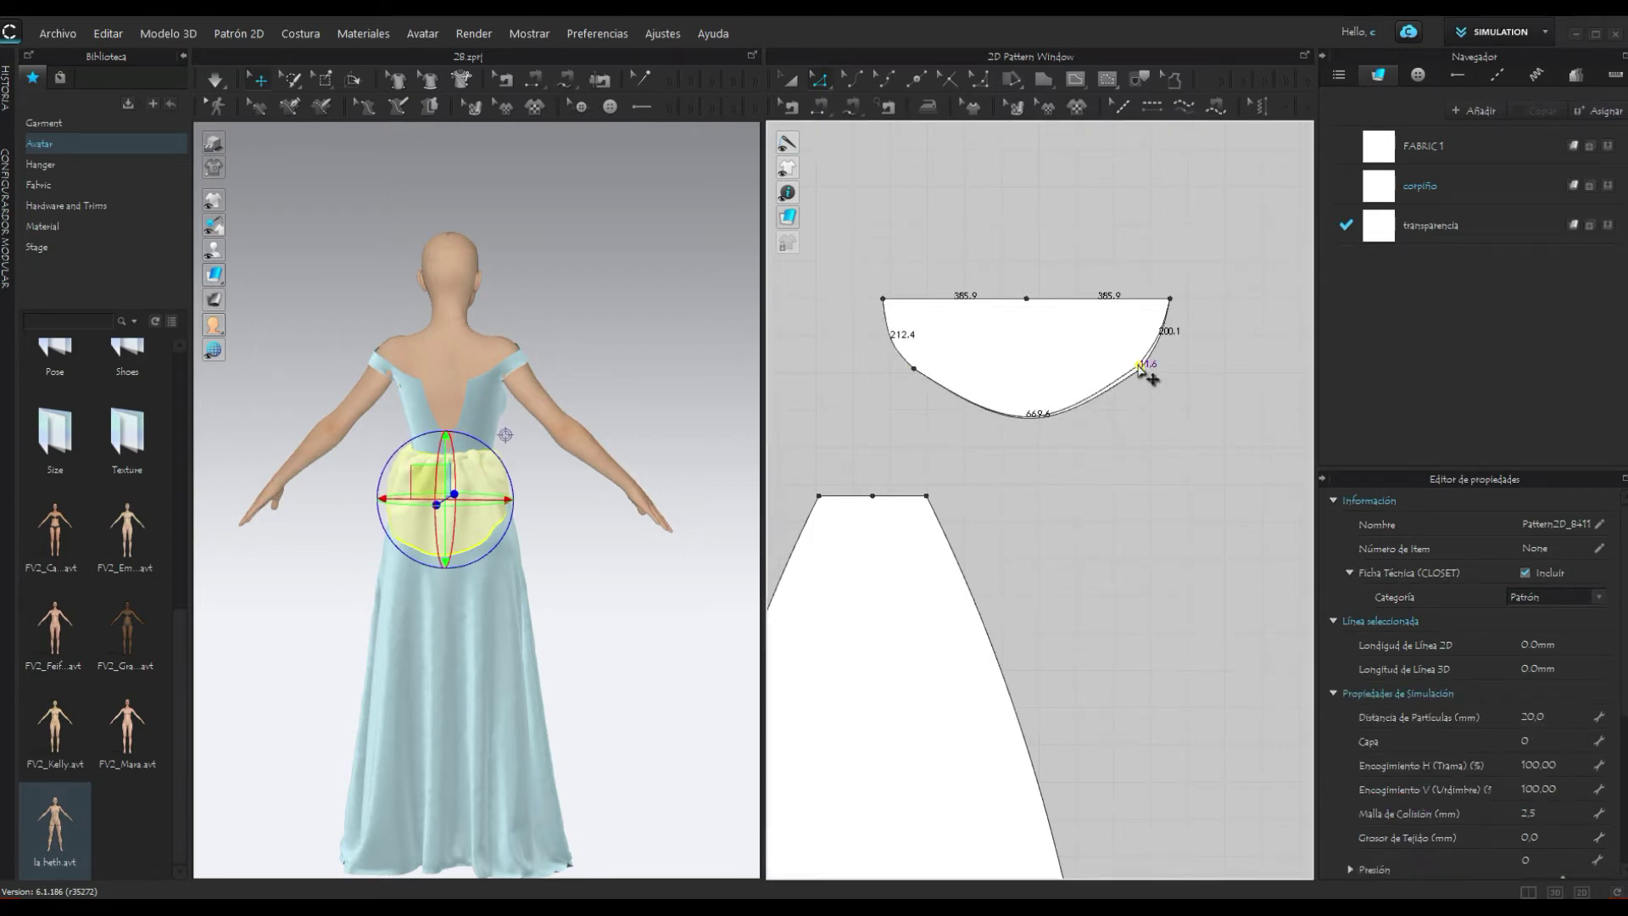
{"action": "left_click_drag", "start_coordinate": [913, 370], "coordinate": [920, 370]}
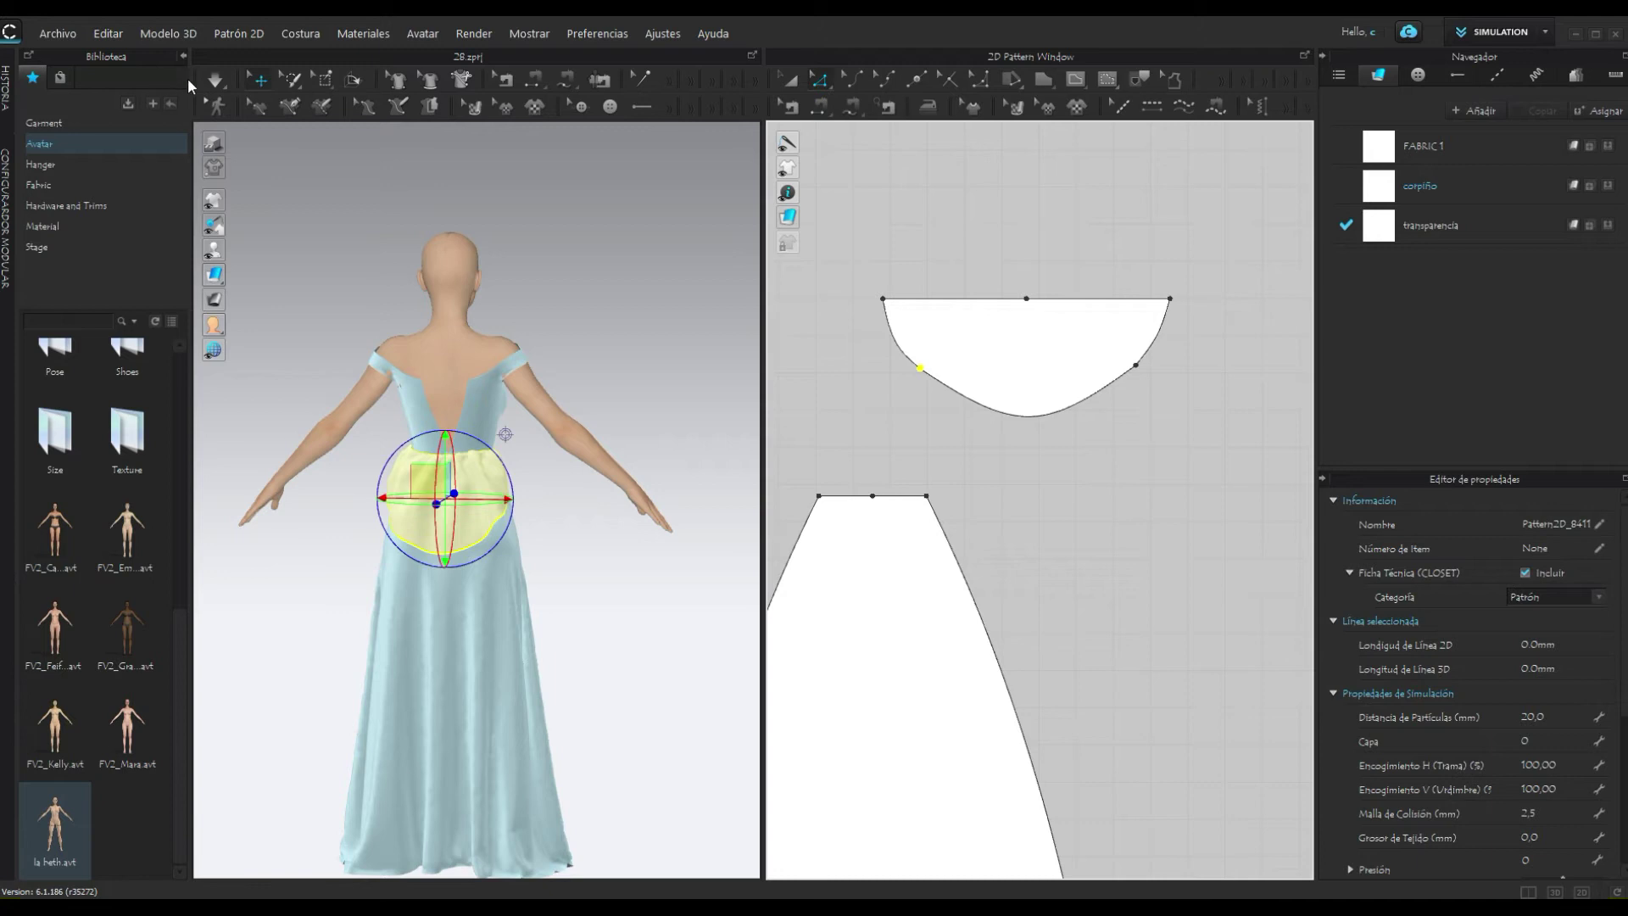
{"action": "left_click", "coordinate": [216, 79]}
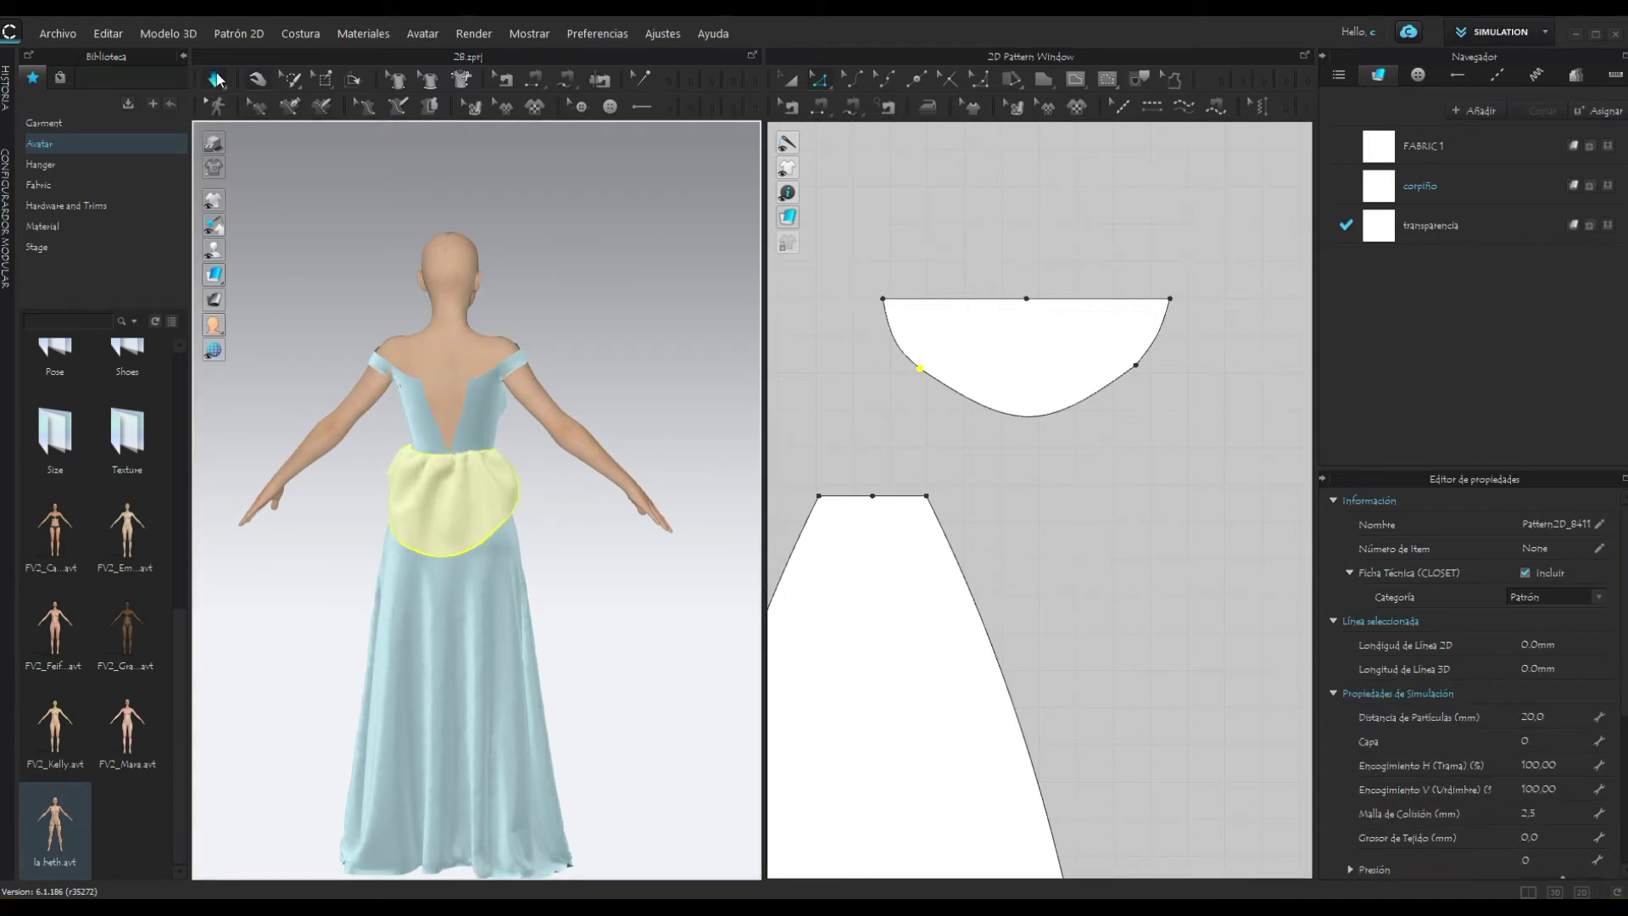
{"action": "mouse_move", "coordinate": [545, 511]}
{"action": "right_mouse_down"}
{"action": "mouse_move", "coordinate": [225, 502]}
{"action": "mouse_move", "coordinate": [548, 504]}
{"action": "right_mouse_up"}
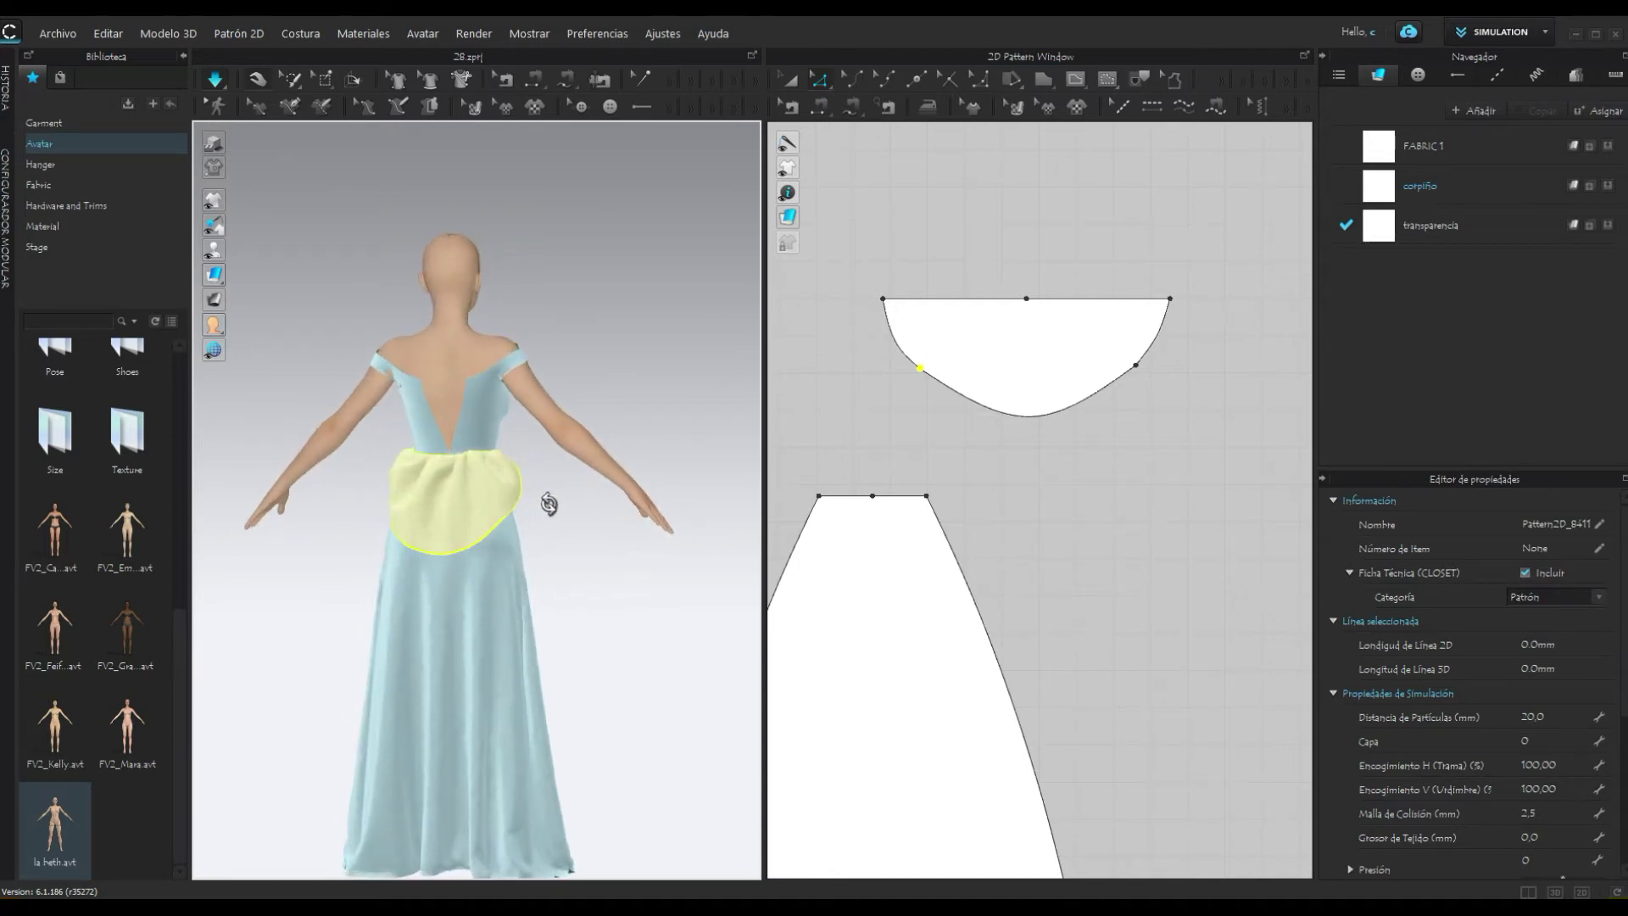
{"action": "left_click", "coordinate": [215, 79]}
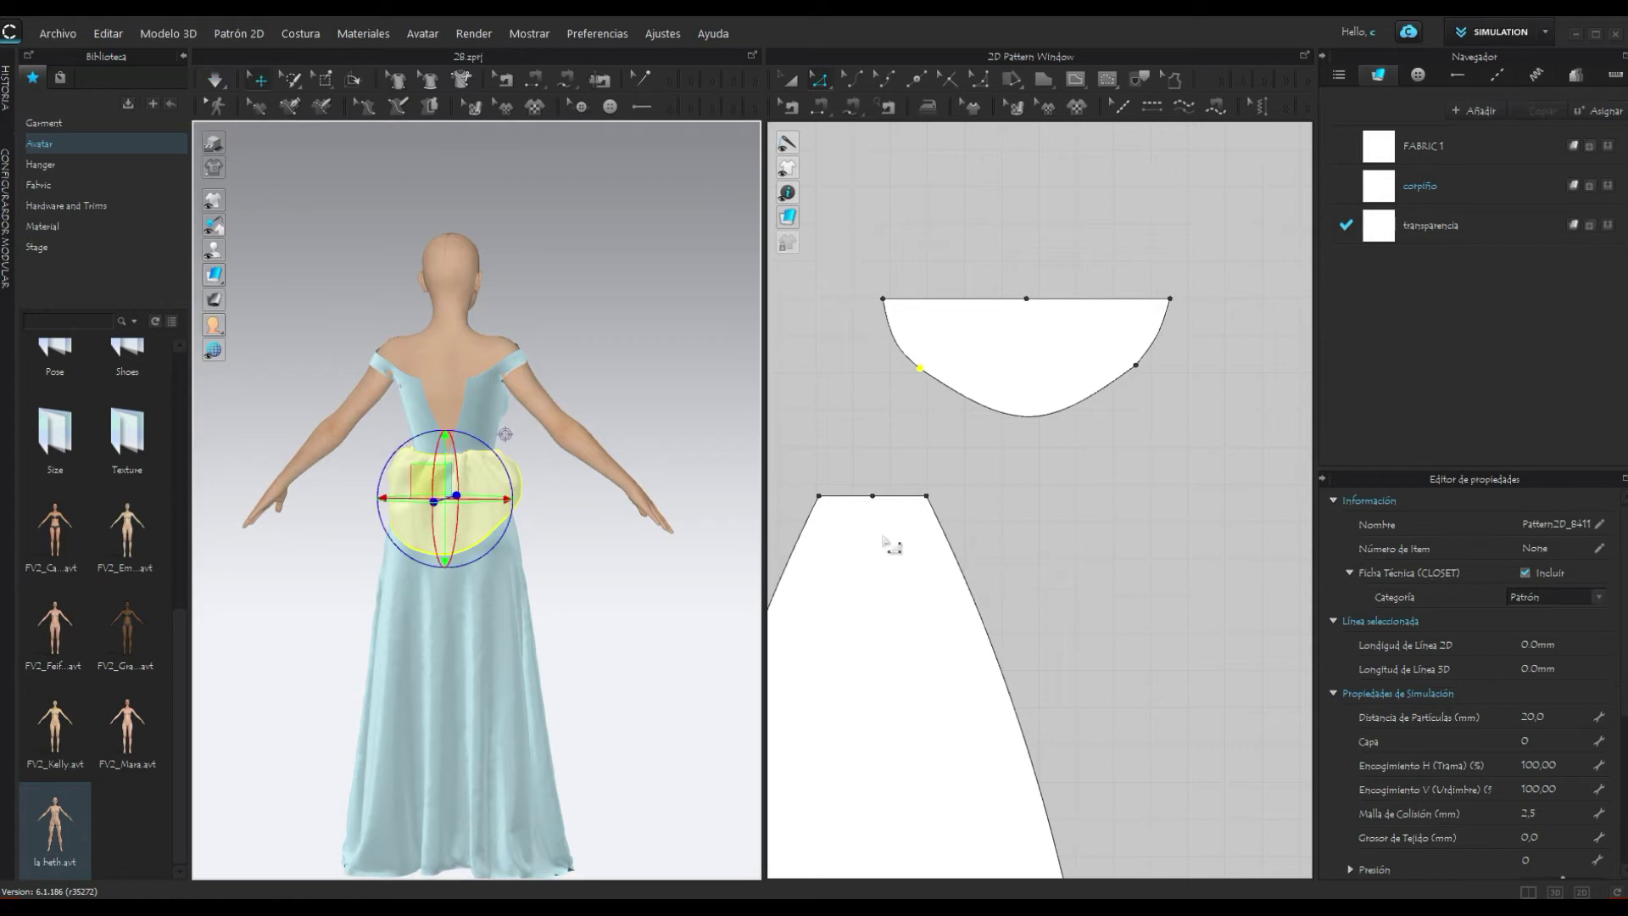
Step: Move the peplum's top corners inward, smooth its curved edge, and re-simulate the drape
{"action": "left_click", "coordinate": [883, 299]}
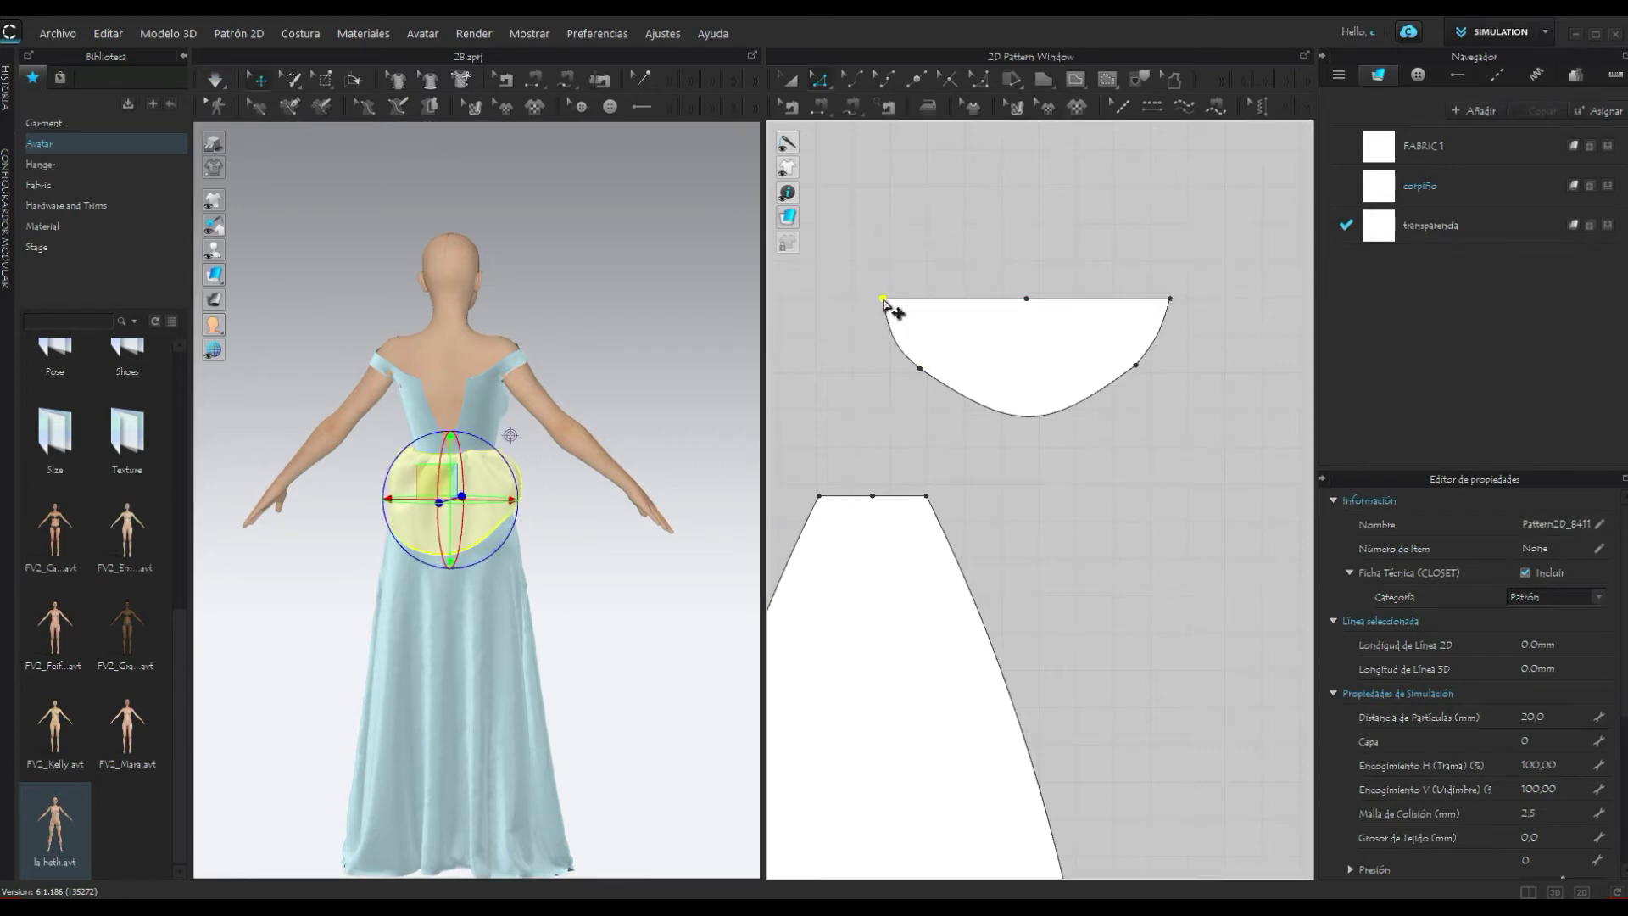
{"action": "left_click_drag", "start_coordinate": [883, 300], "coordinate": [895, 299]}
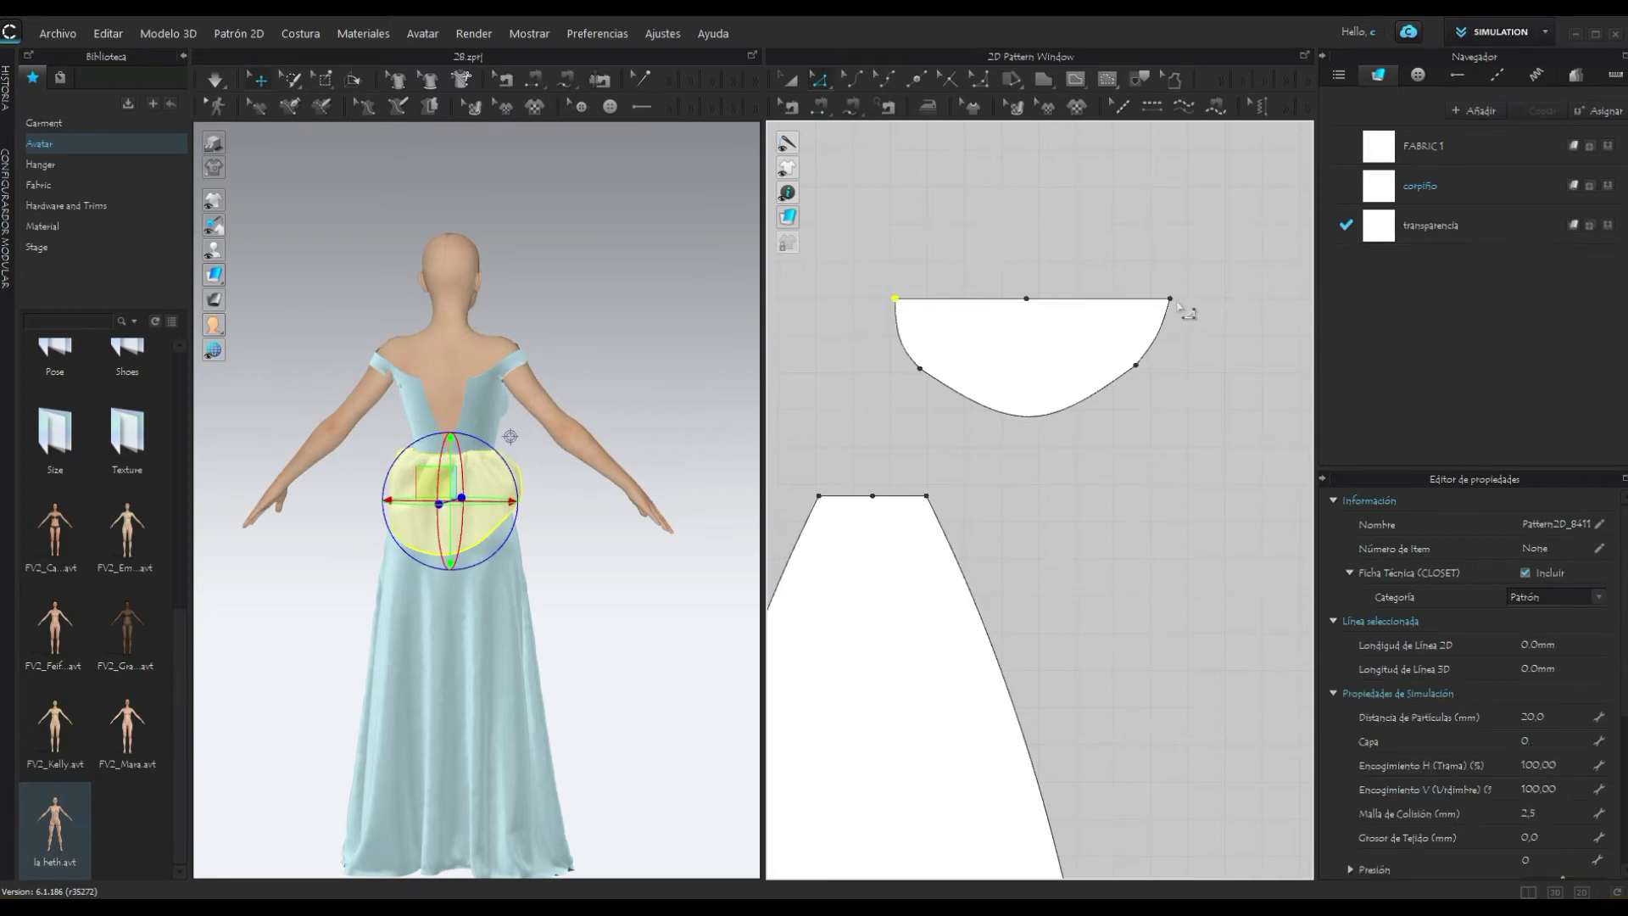
{"action": "left_click_drag", "start_coordinate": [1171, 299], "coordinate": [1155, 298]}
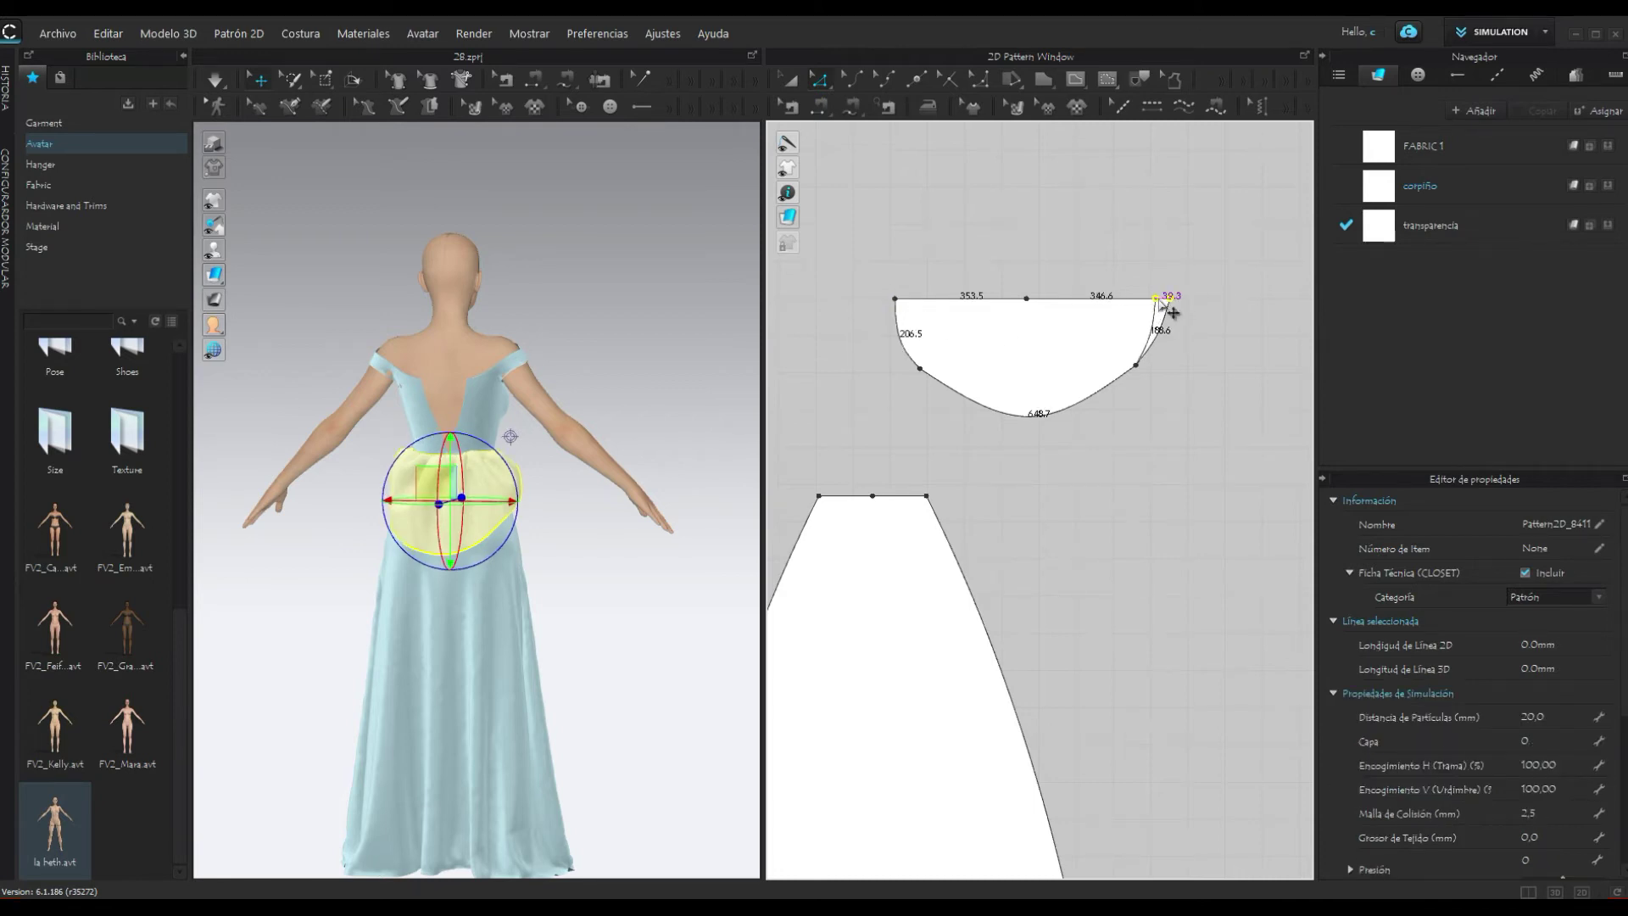
{"action": "left_click_drag", "start_coordinate": [920, 368], "coordinate": [932, 373]}
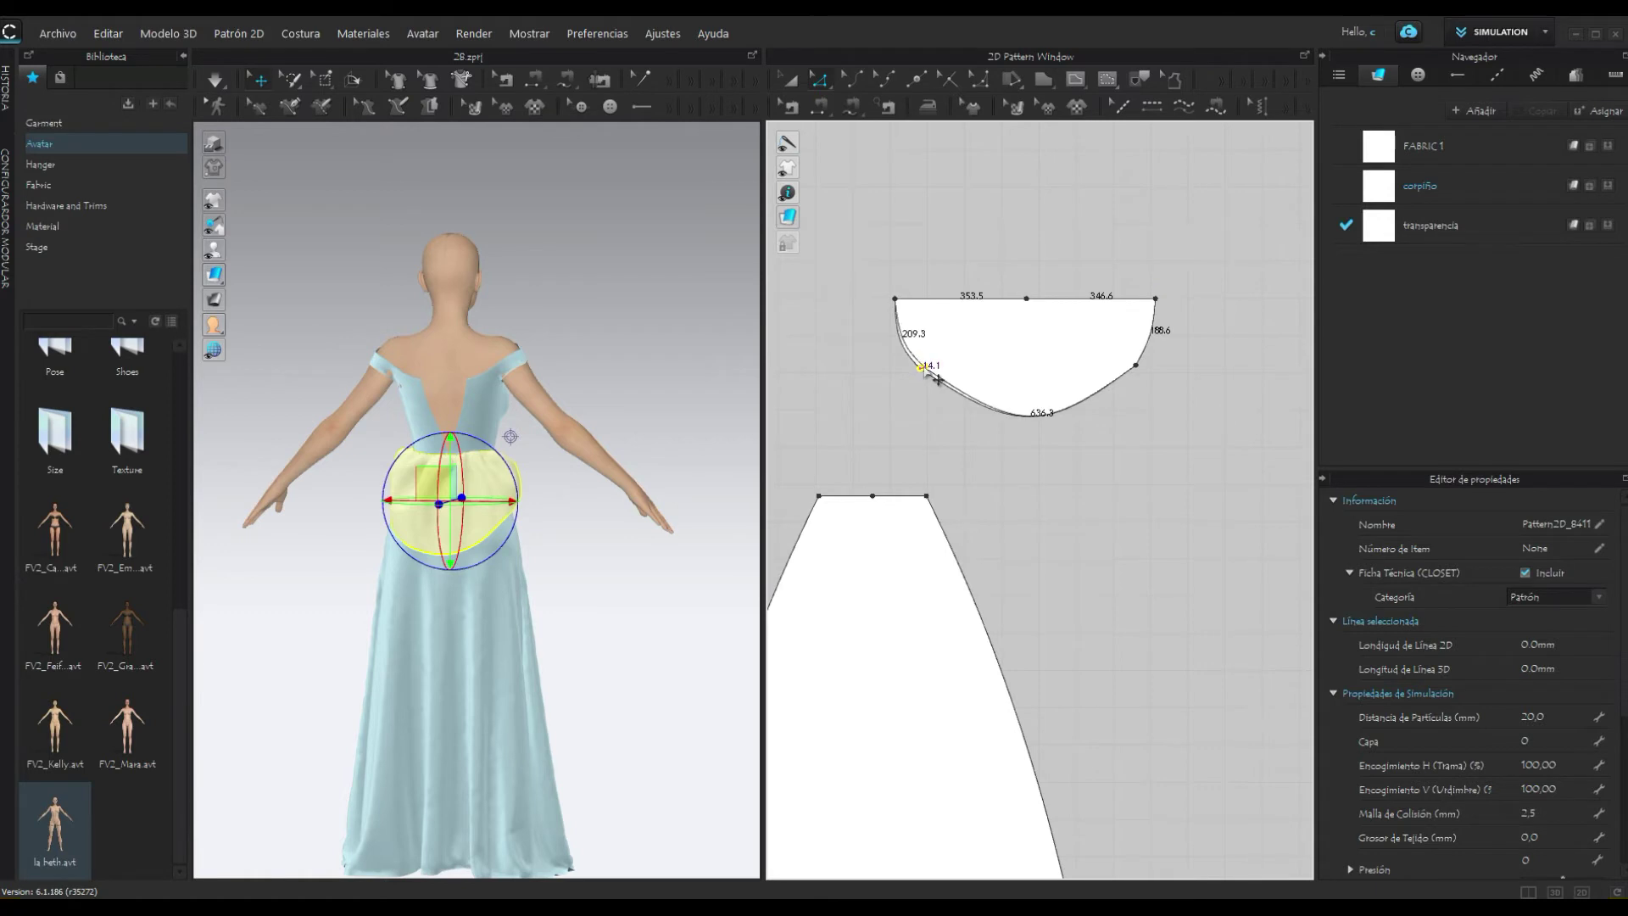
{"action": "left_click", "coordinate": [1131, 368]}
{"action": "left_click_drag", "start_coordinate": [1129, 365], "coordinate": [1124, 360]}
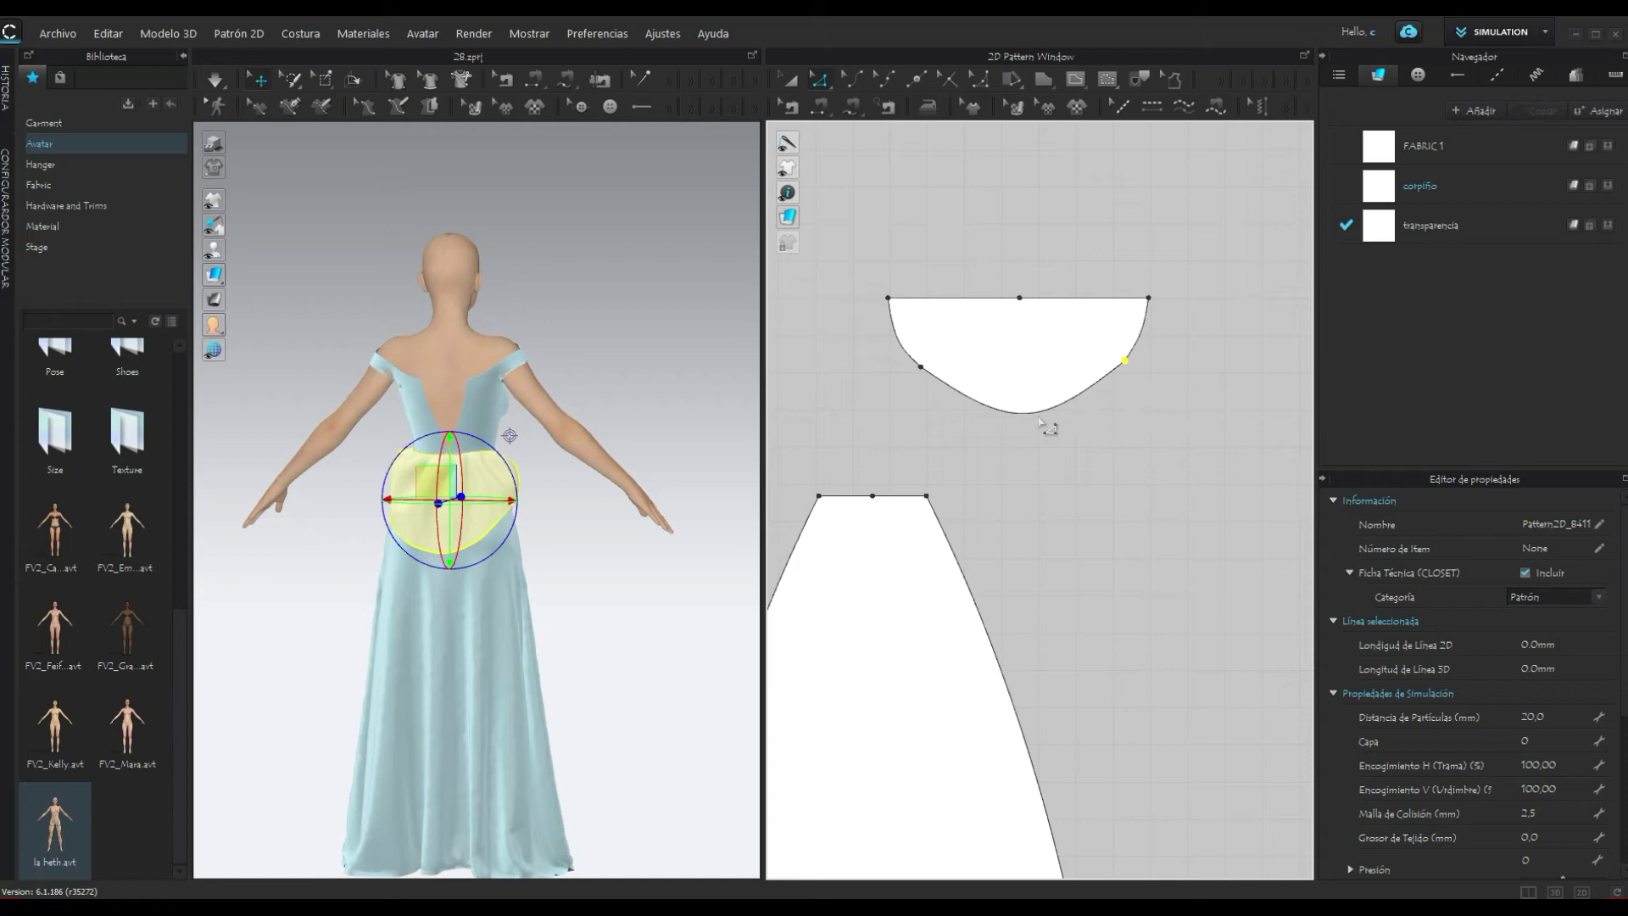
{"action": "left_click", "coordinate": [215, 79]}
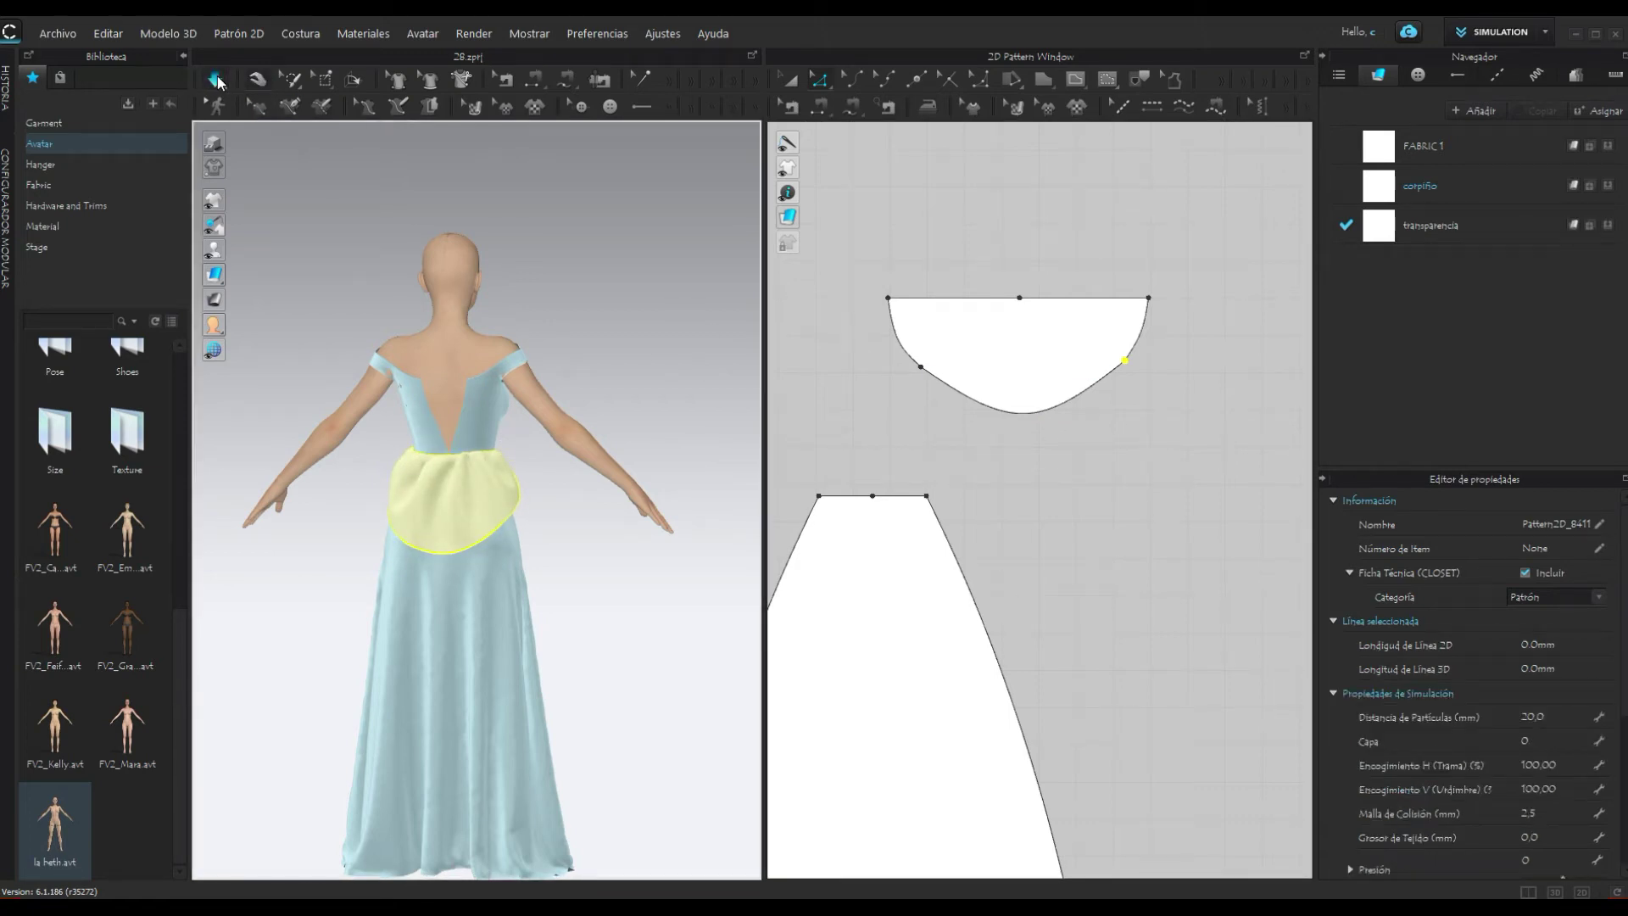
{"action": "mouse_move", "coordinate": [658, 638]}
{"action": "right_mouse_down"}
{"action": "mouse_move", "coordinate": [287, 635]}
{"action": "mouse_move", "coordinate": [483, 647]}
{"action": "mouse_move", "coordinate": [654, 618]}
{"action": "mouse_move", "coordinate": [671, 632]}
{"action": "mouse_move", "coordinate": [578, 628]}
{"action": "mouse_move", "coordinate": [454, 658]}
{"action": "mouse_move", "coordinate": [317, 607]}
{"action": "mouse_move", "coordinate": [296, 621]}
{"action": "right_mouse_up"}
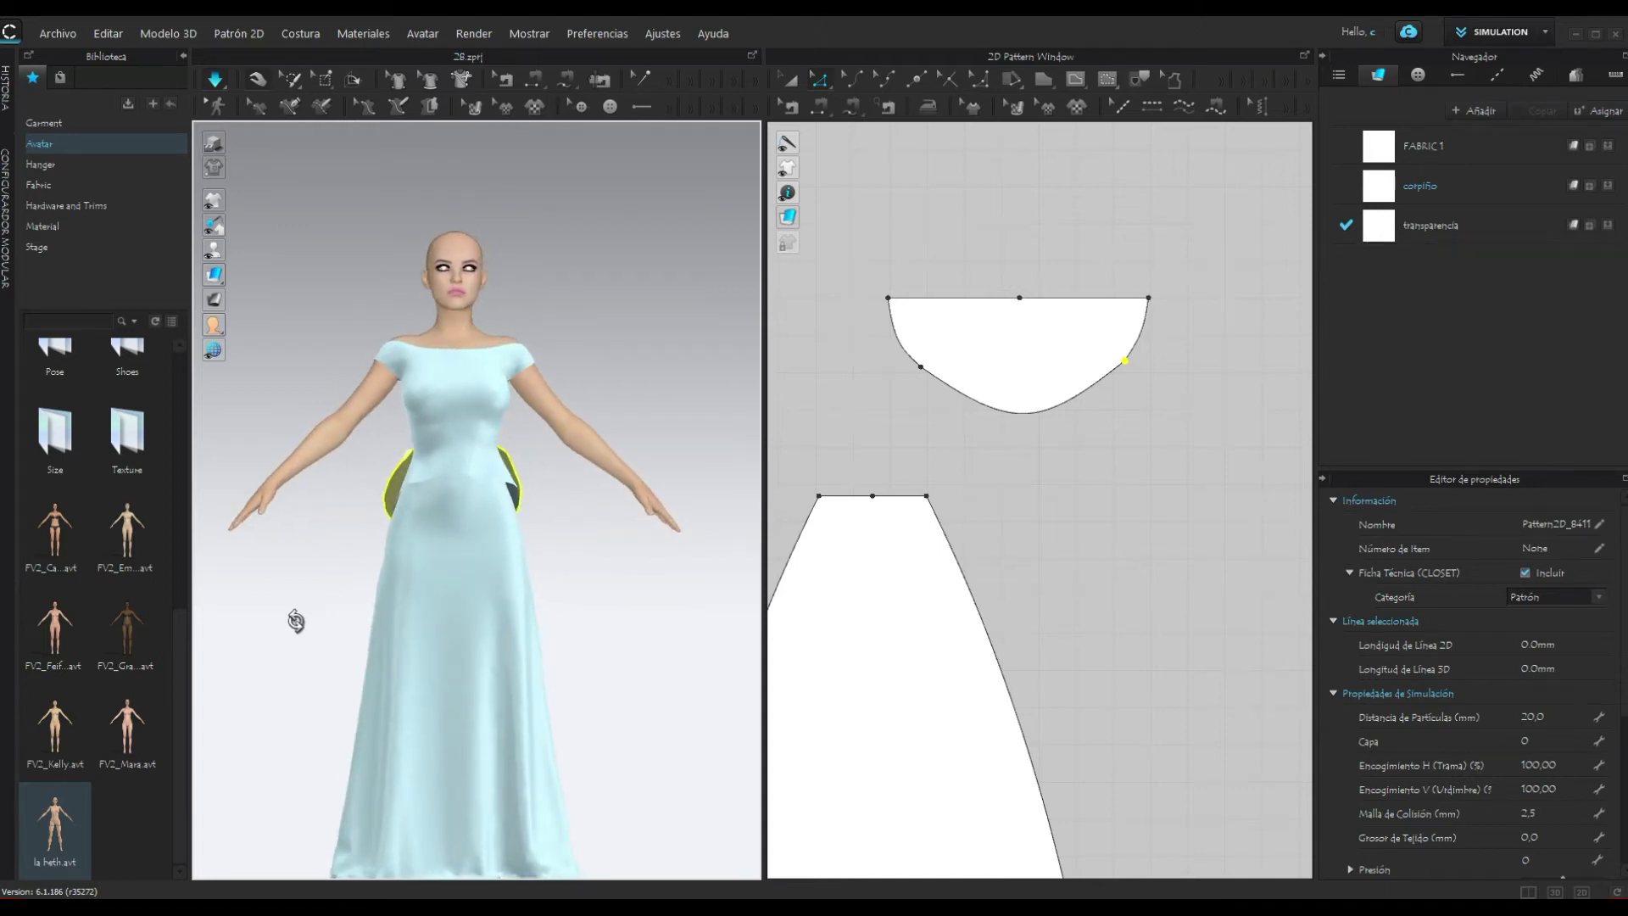
Step: With the Transform tool active, zoom out the 2D window to show bodice, peplum and skirt pieces
{"action": "left_click", "coordinate": [216, 81]}
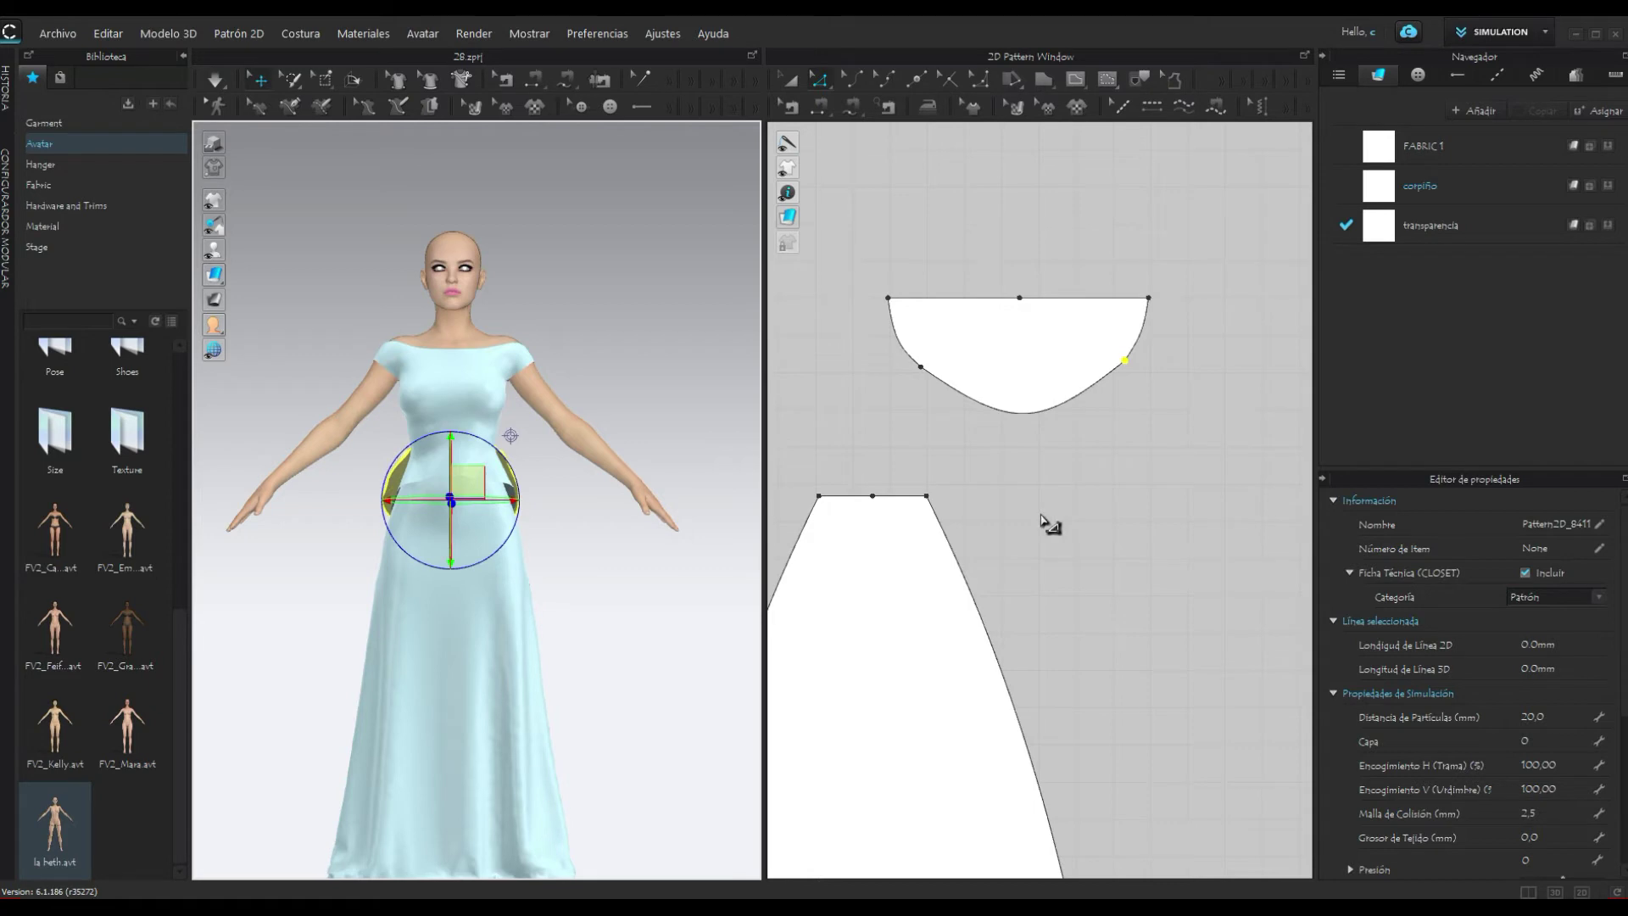
{"action": "scroll", "coordinate": [1043, 519], "scroll_direction": "down", "scroll_amount": 1}
{"action": "scroll", "coordinate": [1060, 516], "scroll_direction": "down", "scroll_amount": 1}
{"action": "scroll", "coordinate": [1076, 513], "scroll_direction": "down", "scroll_amount": 2}
{"action": "scroll", "coordinate": [1094, 510], "scroll_direction": "down", "scroll_amount": 1}
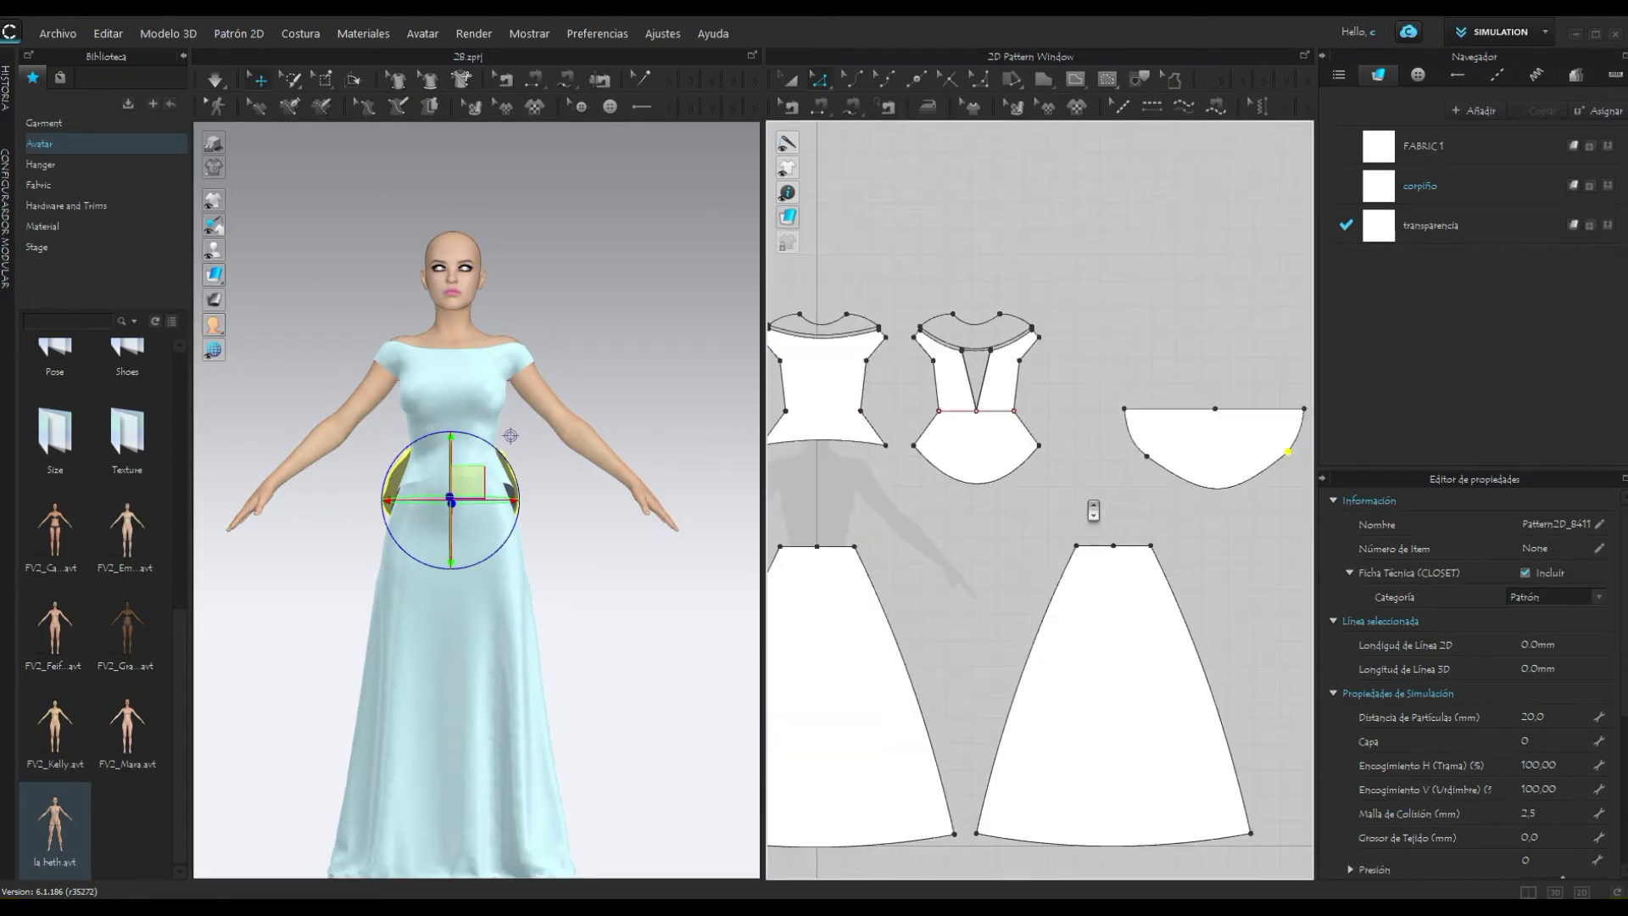
{"action": "scroll", "coordinate": [1094, 510], "scroll_direction": "up", "scroll_amount": 1}
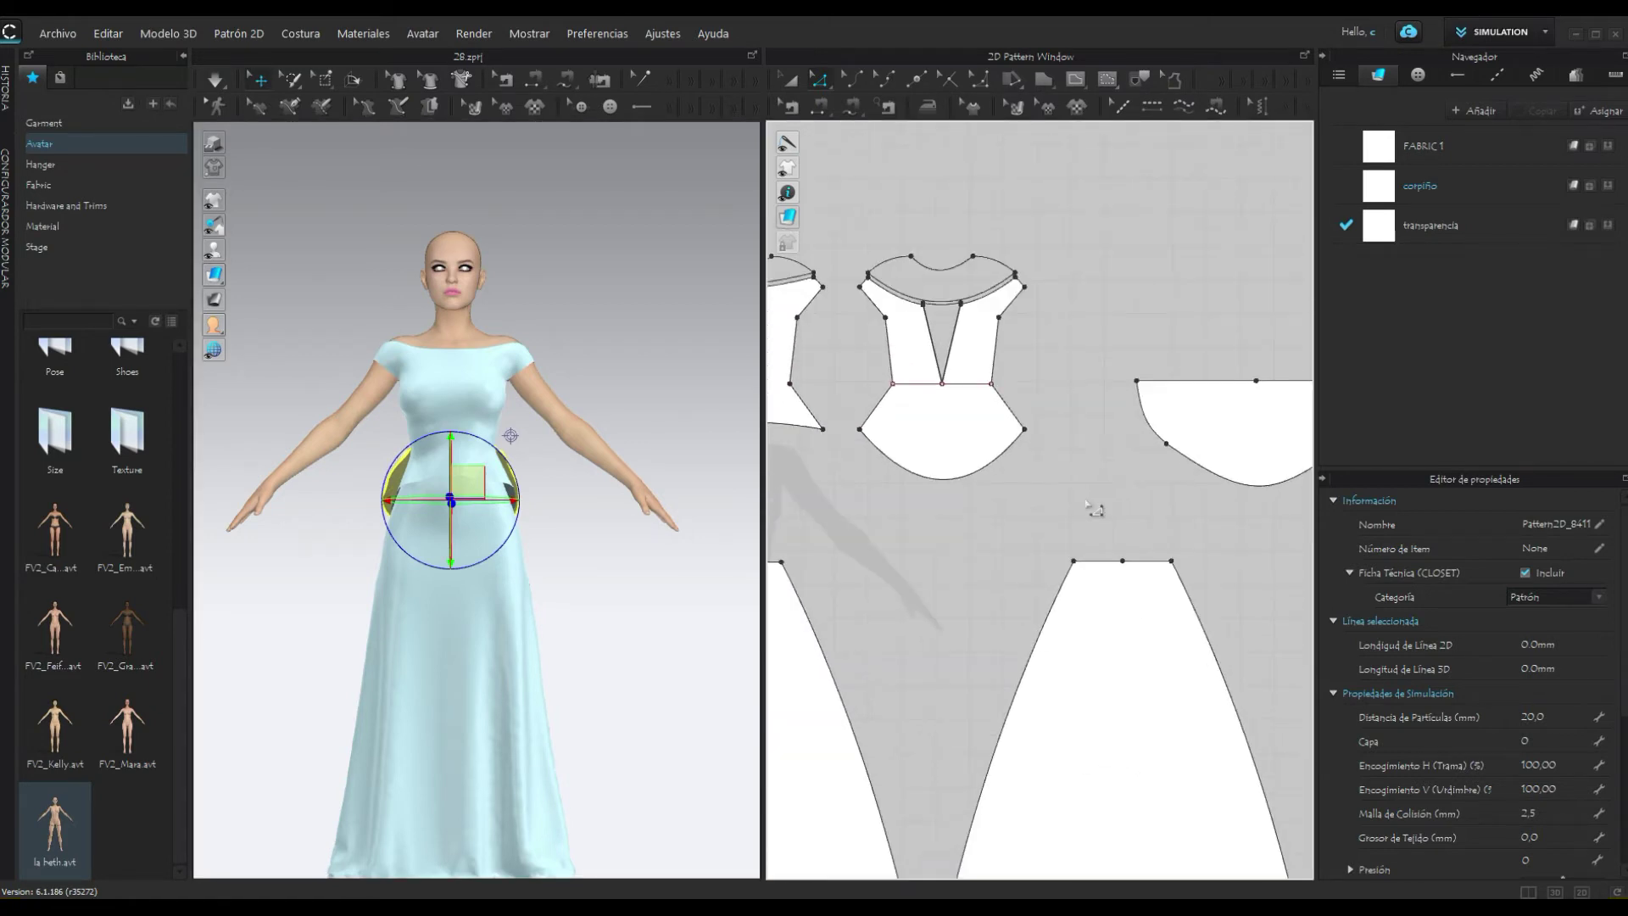
Step: Sew each peplum side edge to the matching lower side edge of the bodice with Segment Sewing
{"action": "left_click", "coordinate": [534, 79]}
{"action": "right_click_drag", "start_coordinate": [625, 556], "coordinate": [508, 564]}
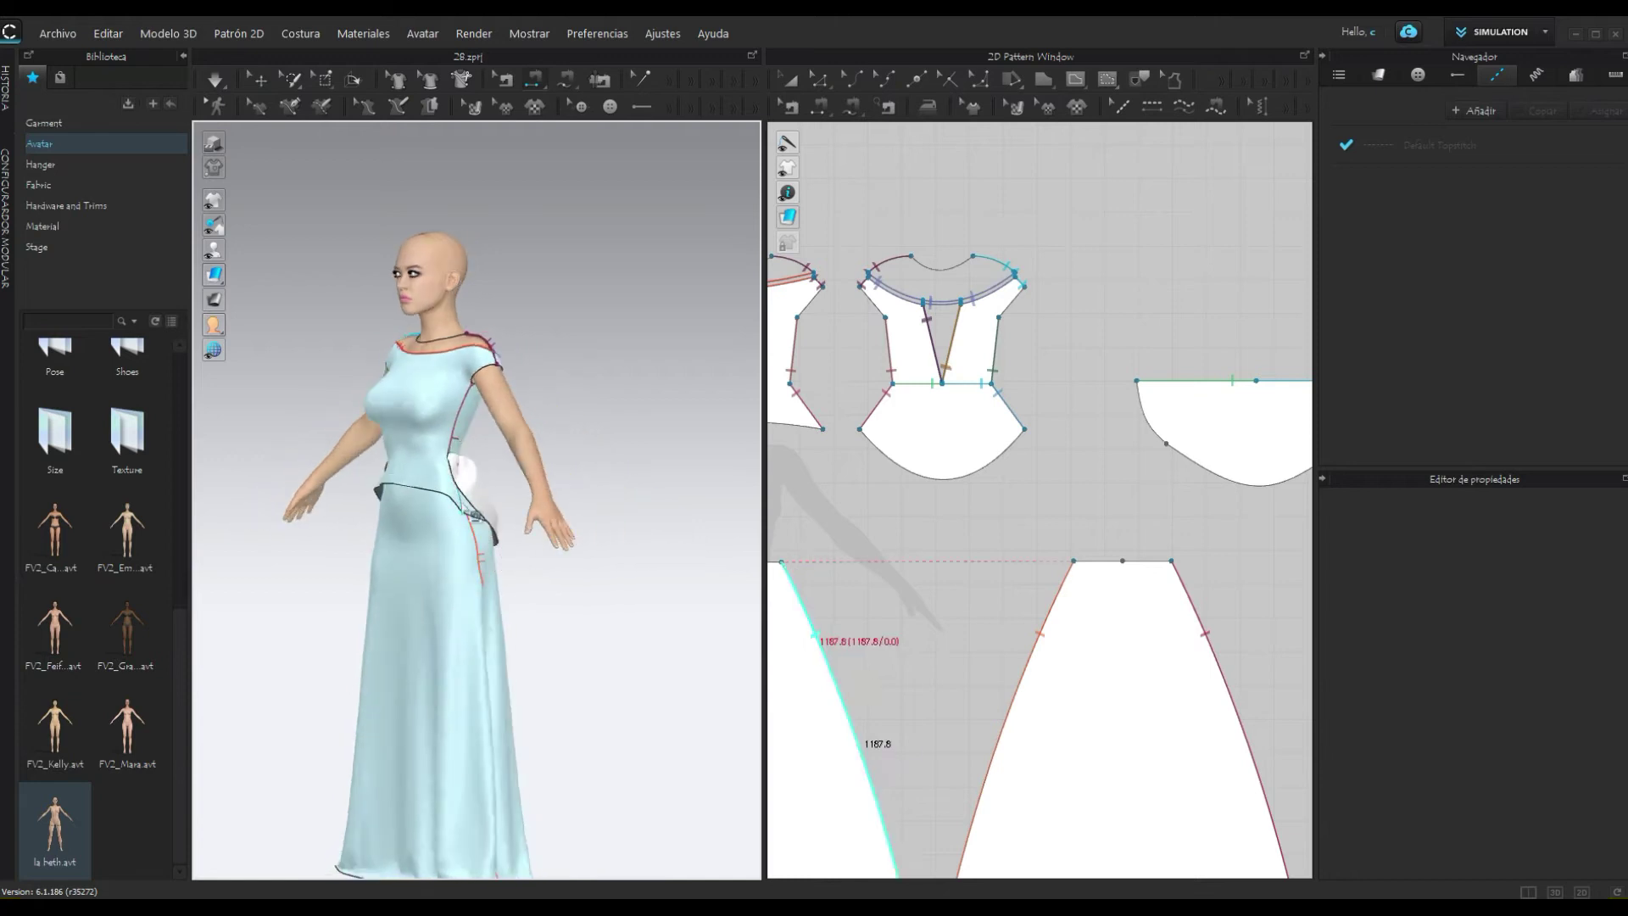
{"action": "scroll", "coordinate": [462, 508], "scroll_direction": "up", "scroll_amount": 1}
{"action": "scroll", "coordinate": [464, 509], "scroll_direction": "up", "scroll_amount": 2}
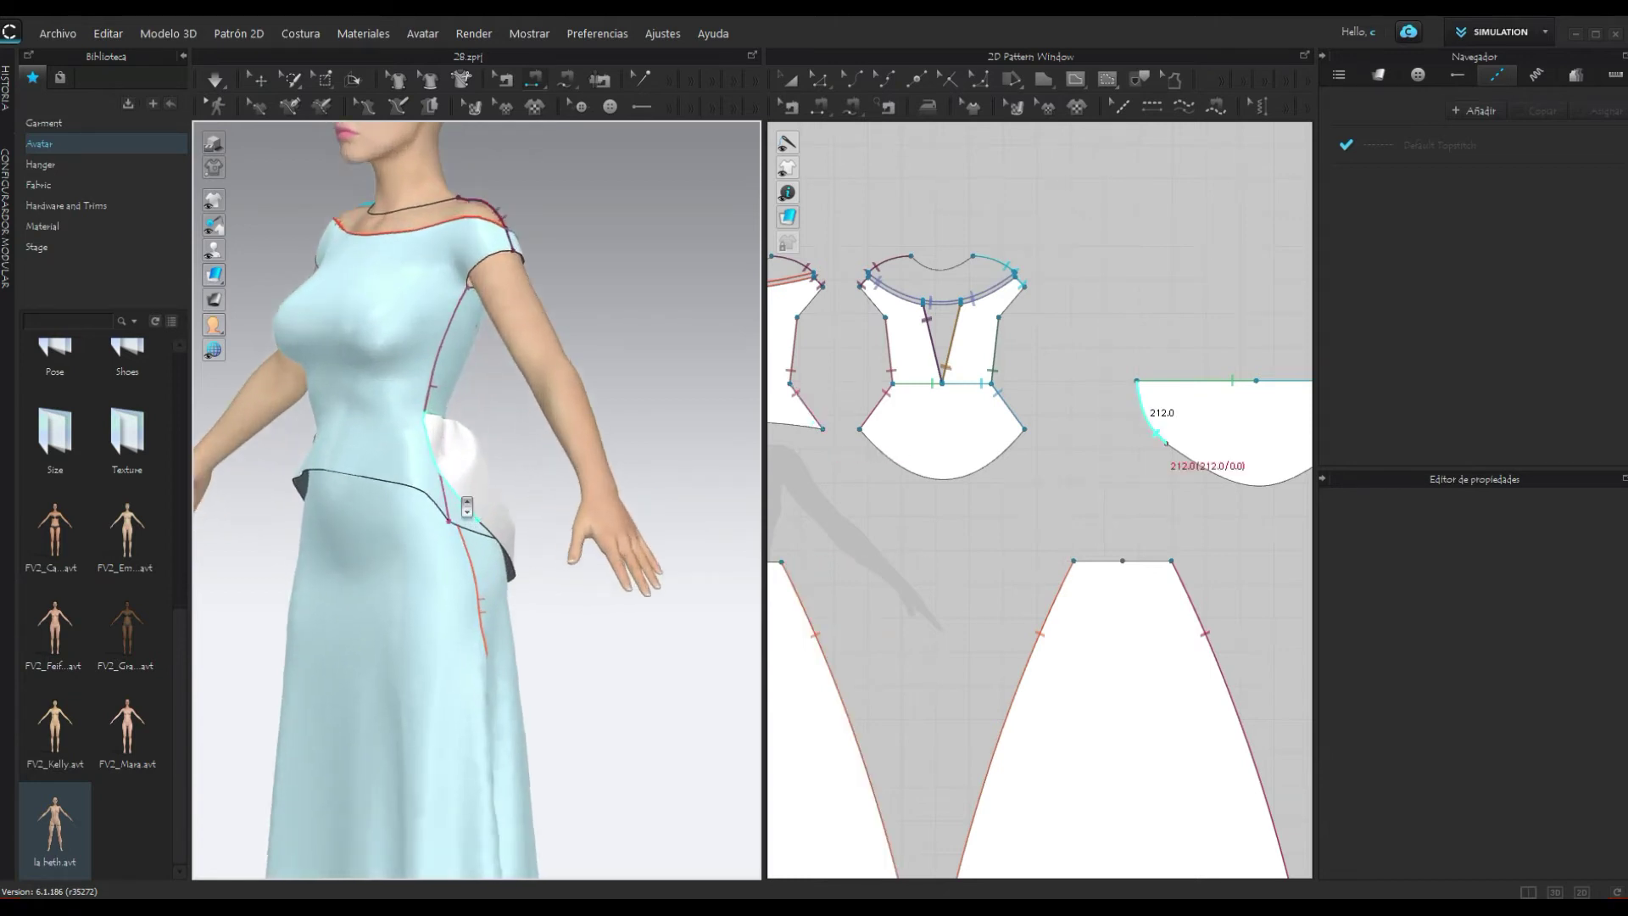
{"action": "scroll", "coordinate": [465, 510], "scroll_direction": "up", "scroll_amount": 2}
{"action": "left_click", "coordinate": [467, 510]}
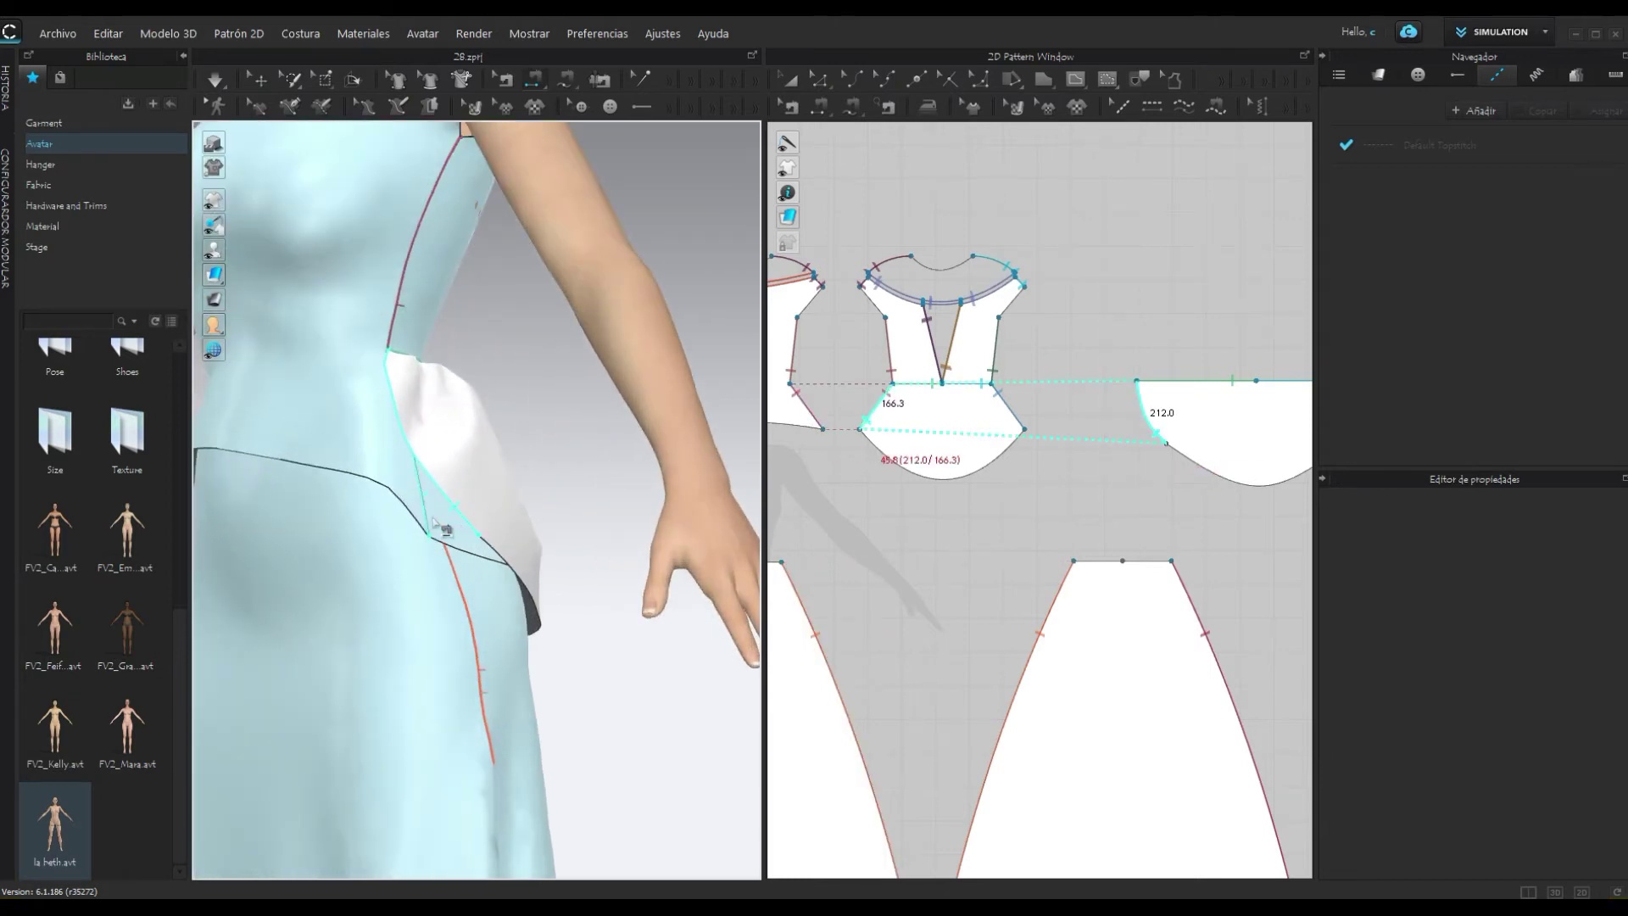
{"action": "left_click", "coordinate": [438, 537]}
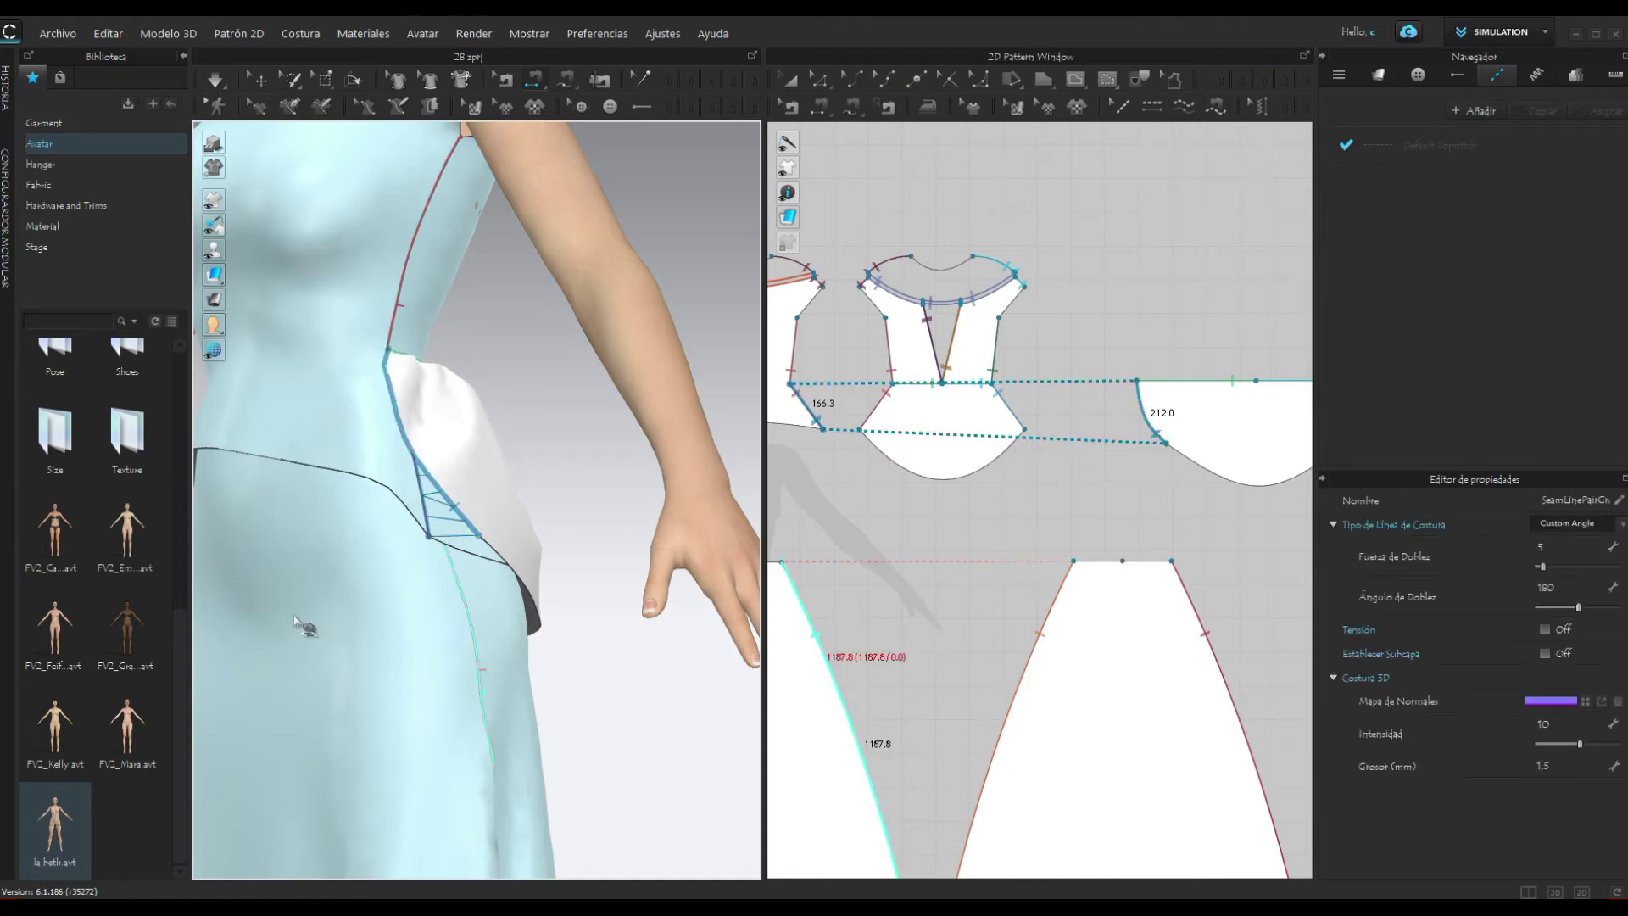
{"action": "right_click_drag", "start_coordinate": [309, 622], "coordinate": [438, 583]}
{"action": "left_click", "coordinate": [340, 536]}
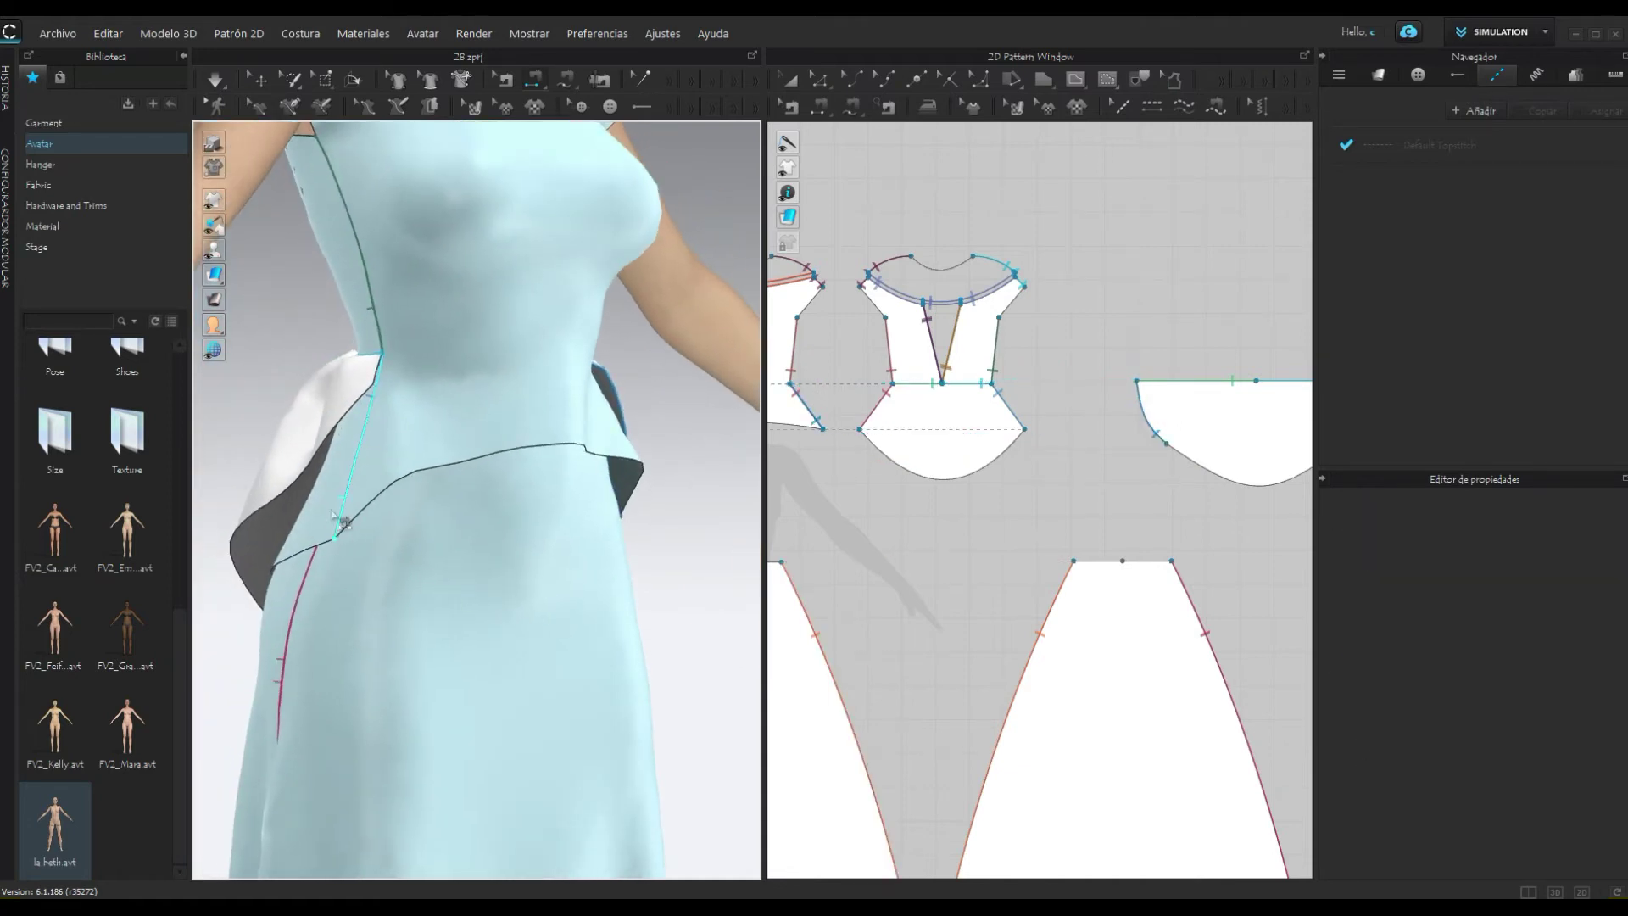
{"action": "right_click_drag", "start_coordinate": [582, 618], "coordinate": [484, 600]}
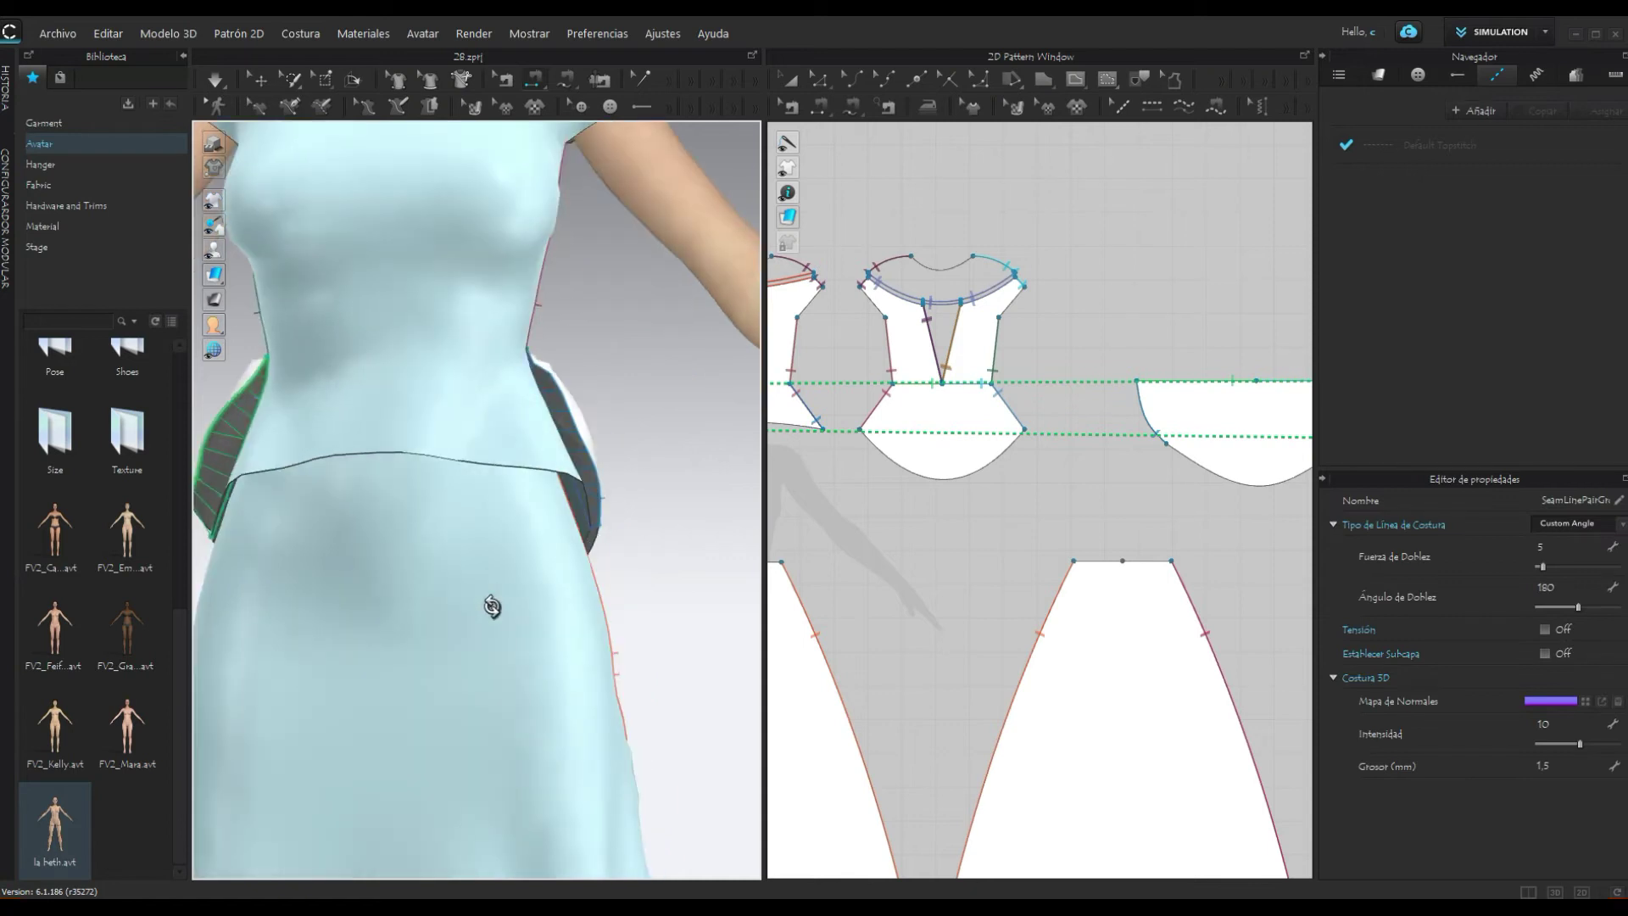
{"action": "left_click", "coordinate": [216, 81]}
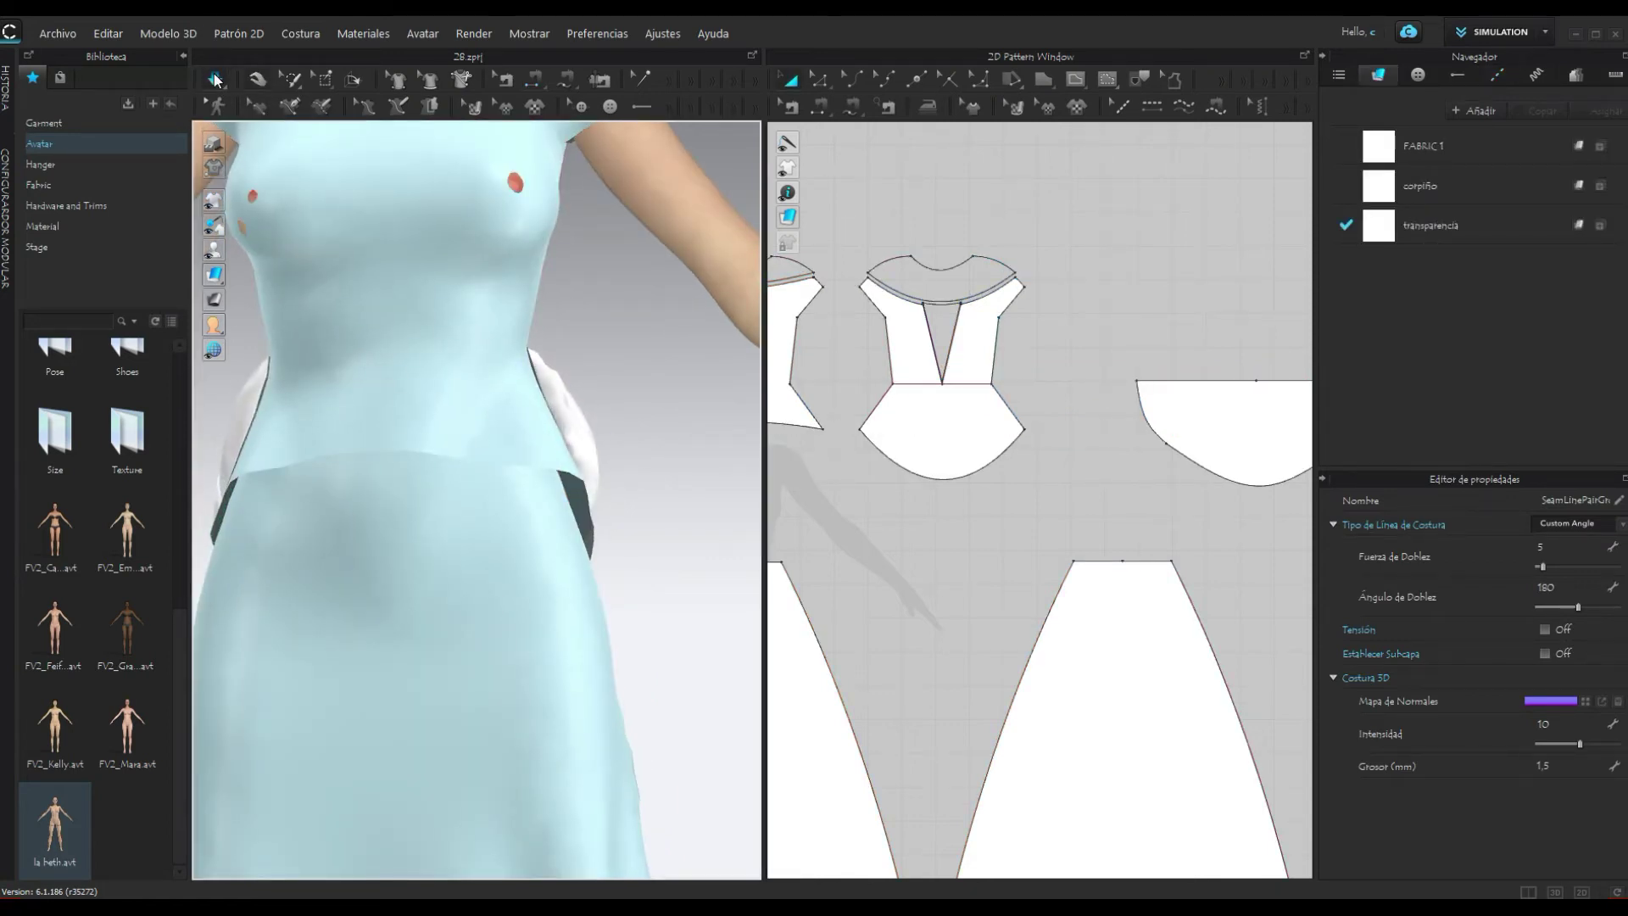
Step: Select the bodice and simulate the gown so the sewn peplum settles at the back hips
{"action": "scroll", "coordinate": [480, 321], "scroll_direction": "down", "scroll_amount": 2}
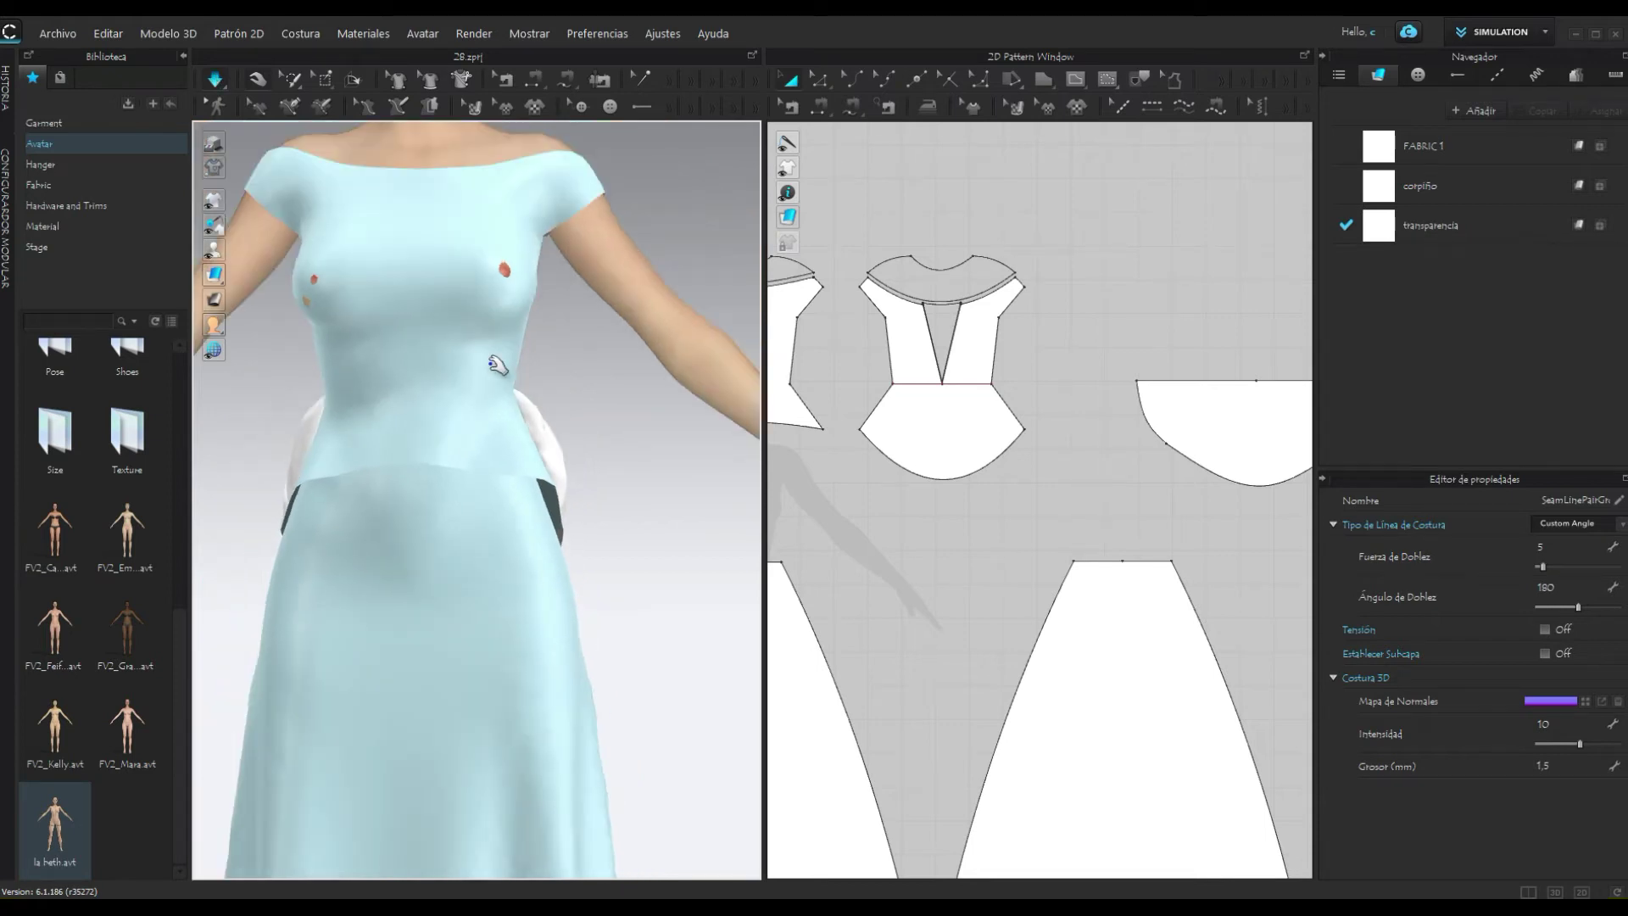
{"action": "scroll", "coordinate": [496, 375], "scroll_direction": "down", "scroll_amount": 3}
{"action": "mouse_move", "coordinate": [538, 410]}
{"action": "right_mouse_down"}
{"action": "mouse_move", "coordinate": [322, 432]}
{"action": "mouse_move", "coordinate": [244, 390]}
{"action": "mouse_move", "coordinate": [348, 416]}
{"action": "mouse_move", "coordinate": [405, 348]}
{"action": "right_mouse_up"}
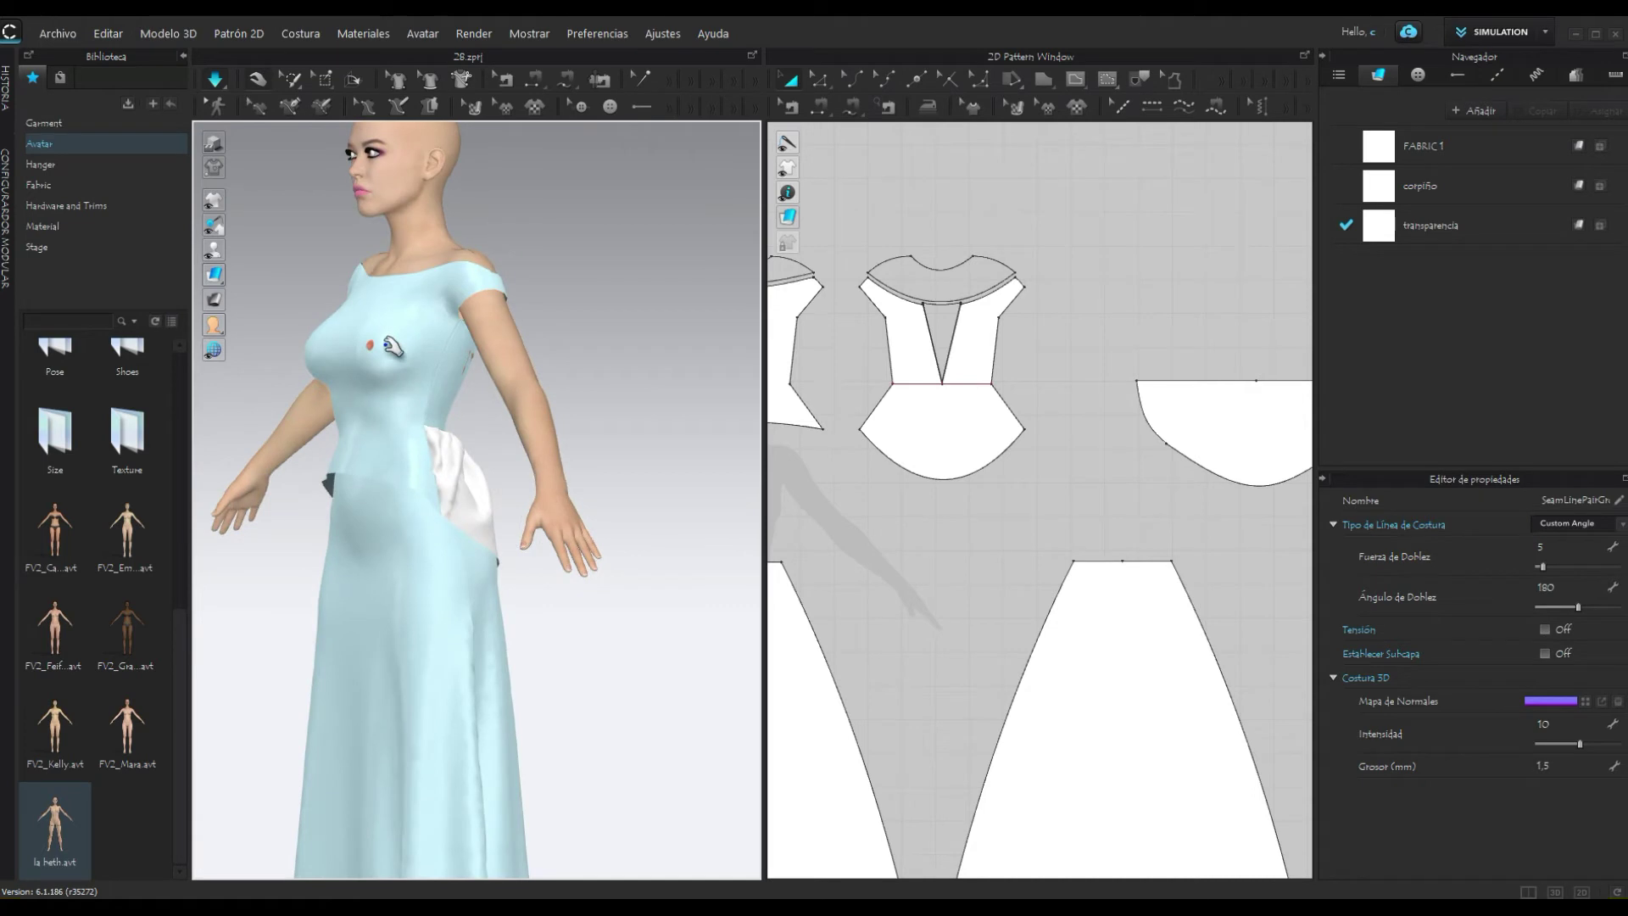
{"action": "left_click", "coordinate": [373, 349]}
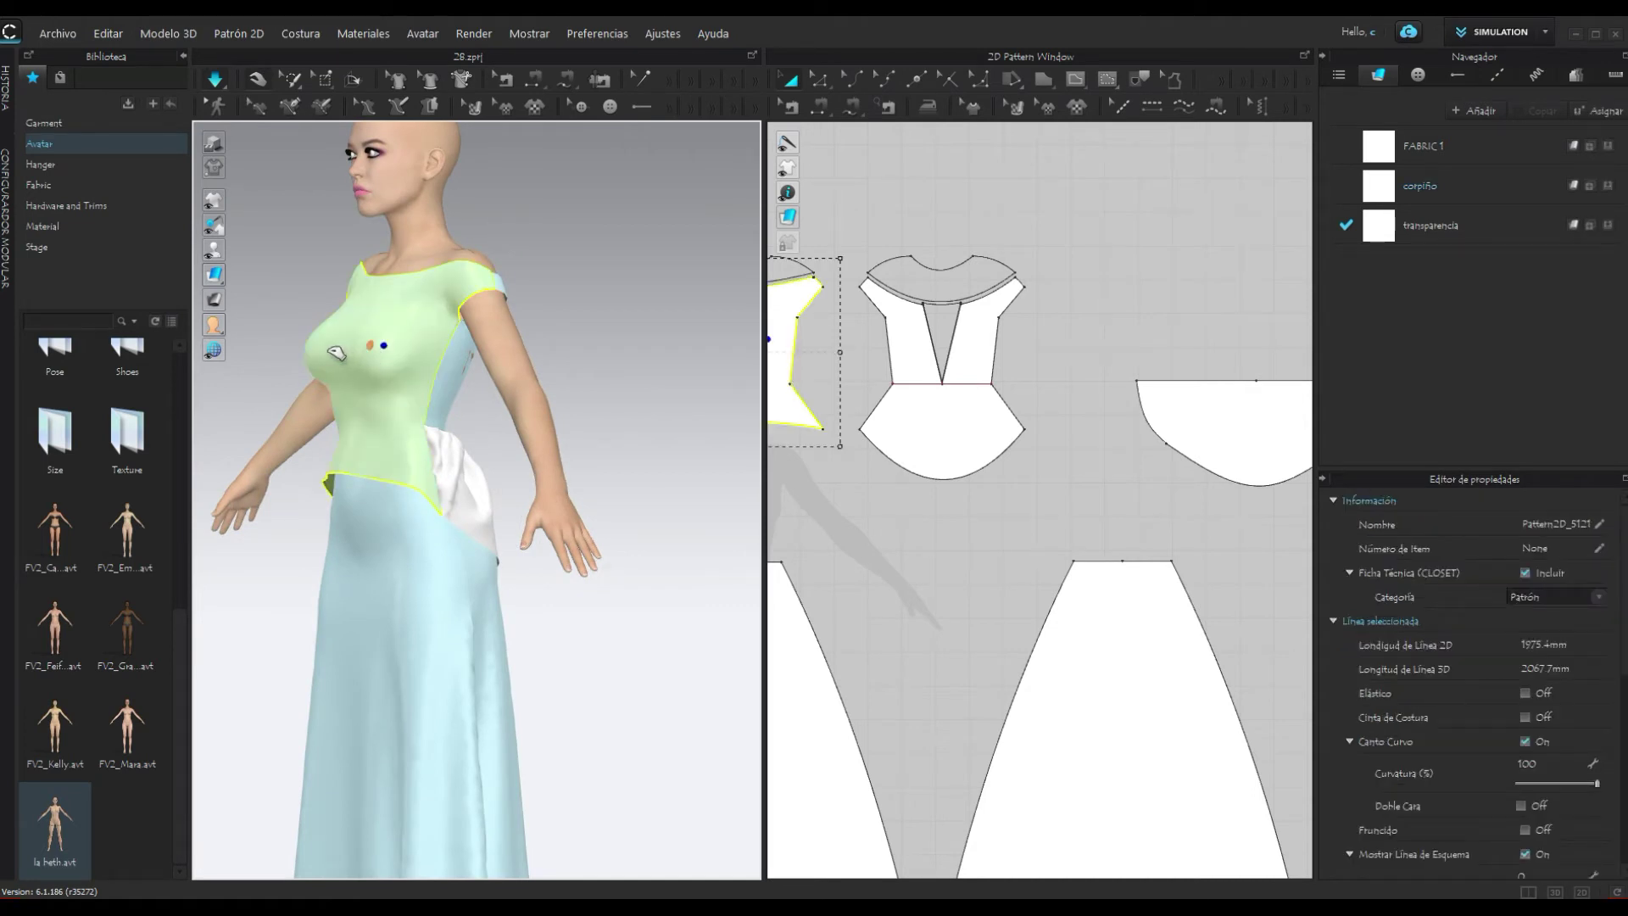
{"action": "mouse_move", "coordinate": [450, 273]}
{"action": "right_mouse_down"}
{"action": "mouse_move", "coordinate": [537, 262]}
{"action": "mouse_move", "coordinate": [517, 270]}
{"action": "right_mouse_up"}
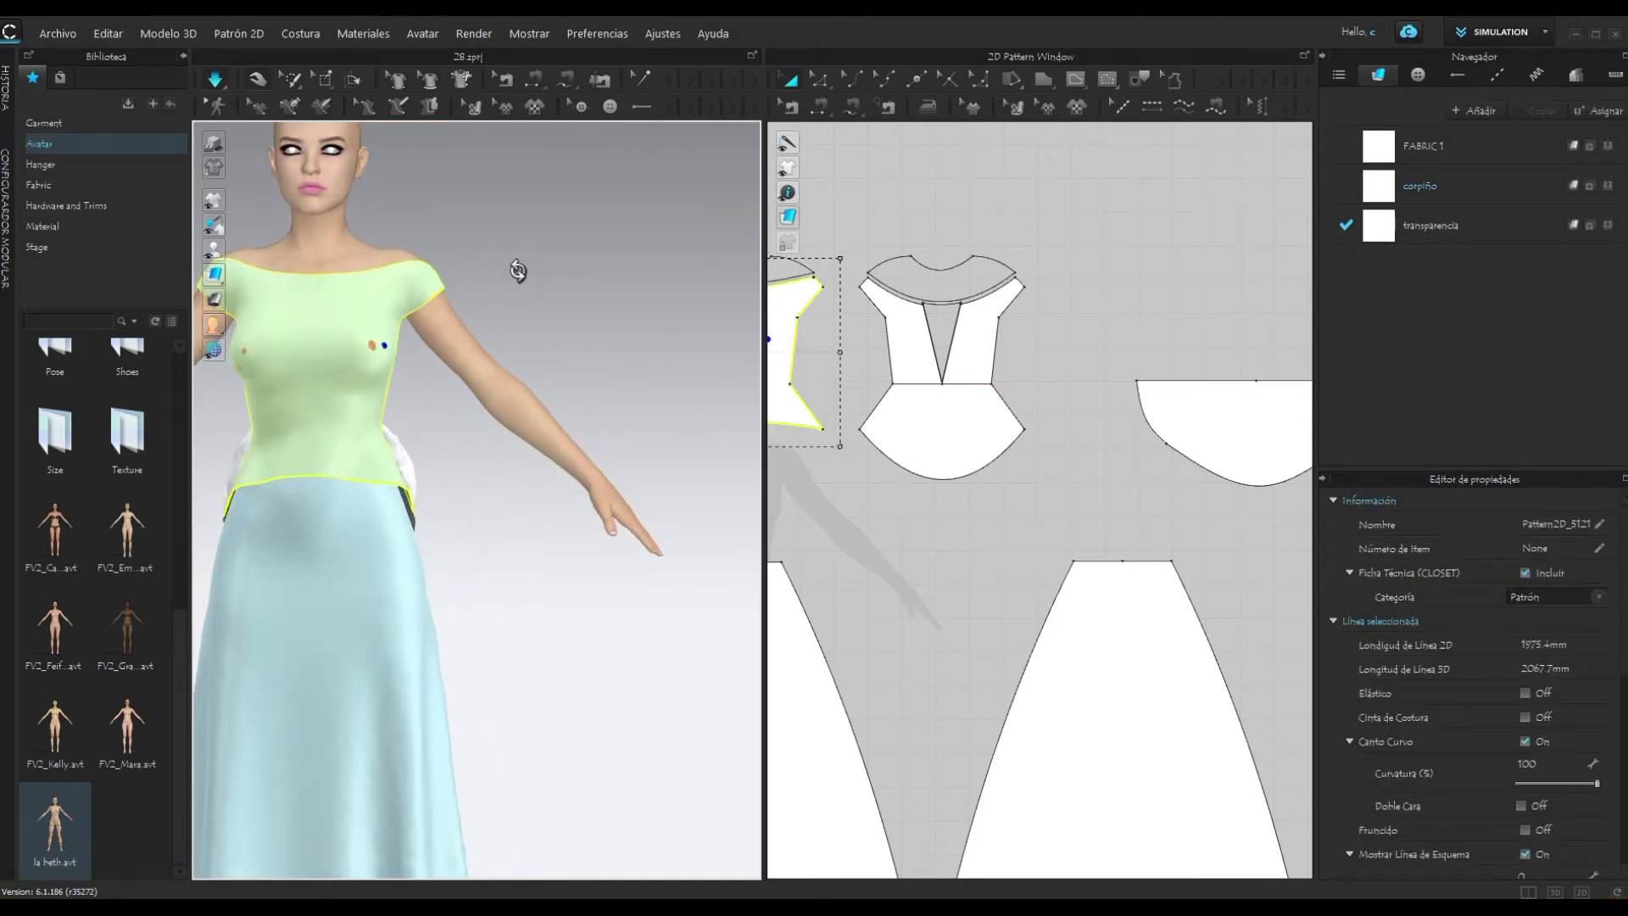
{"action": "left_click", "coordinate": [218, 83]}
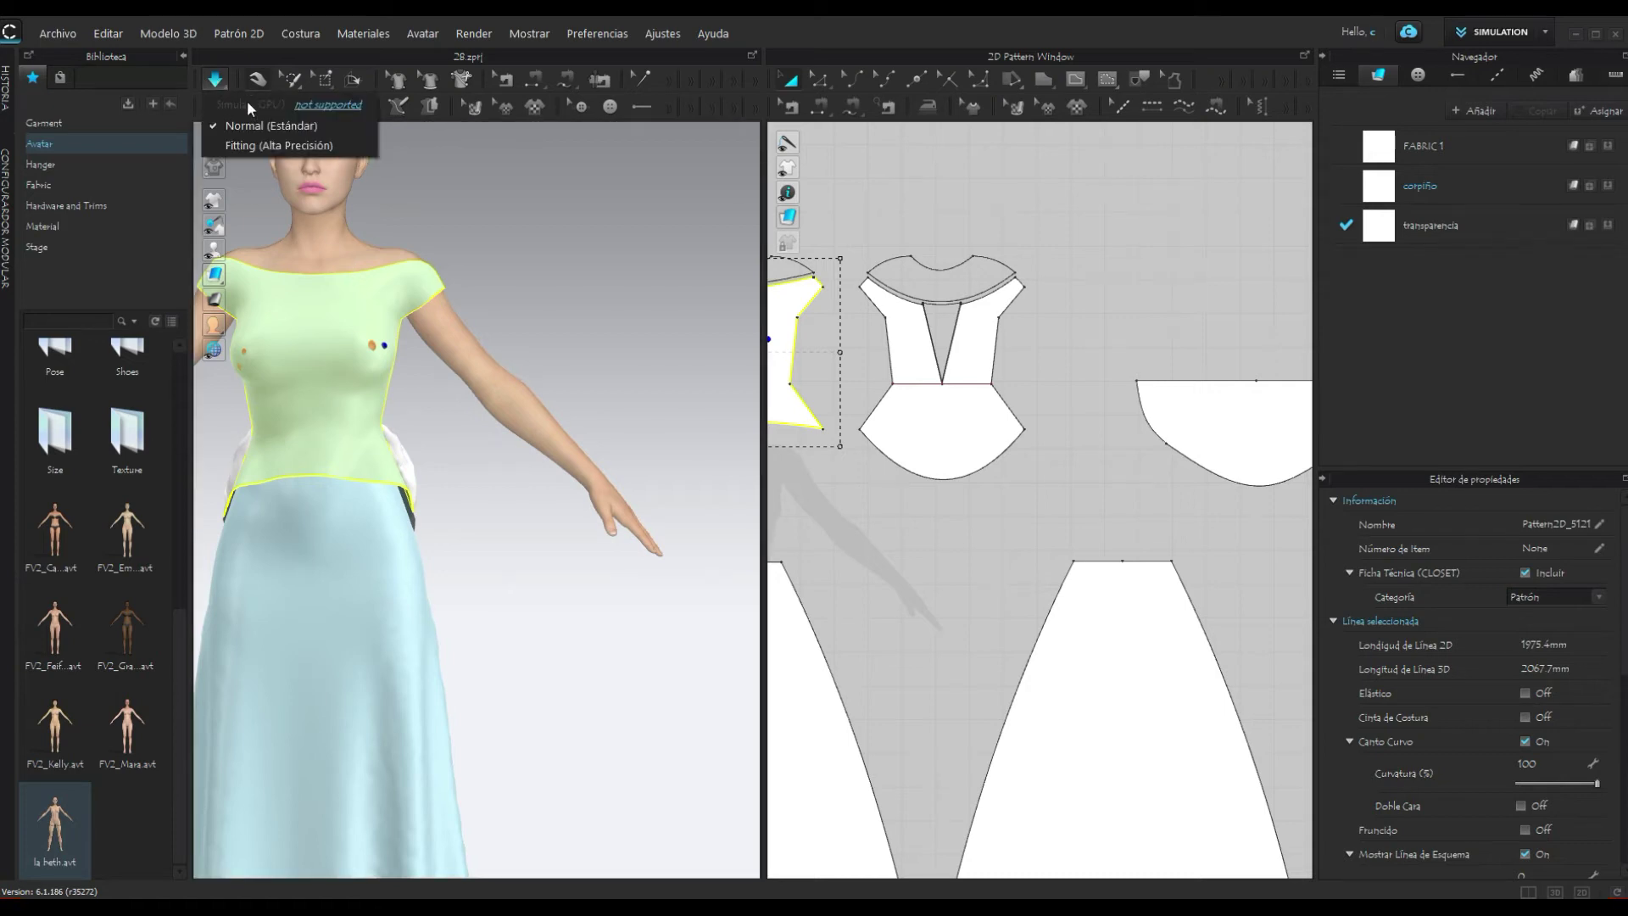
{"action": "left_click", "coordinate": [288, 165]}
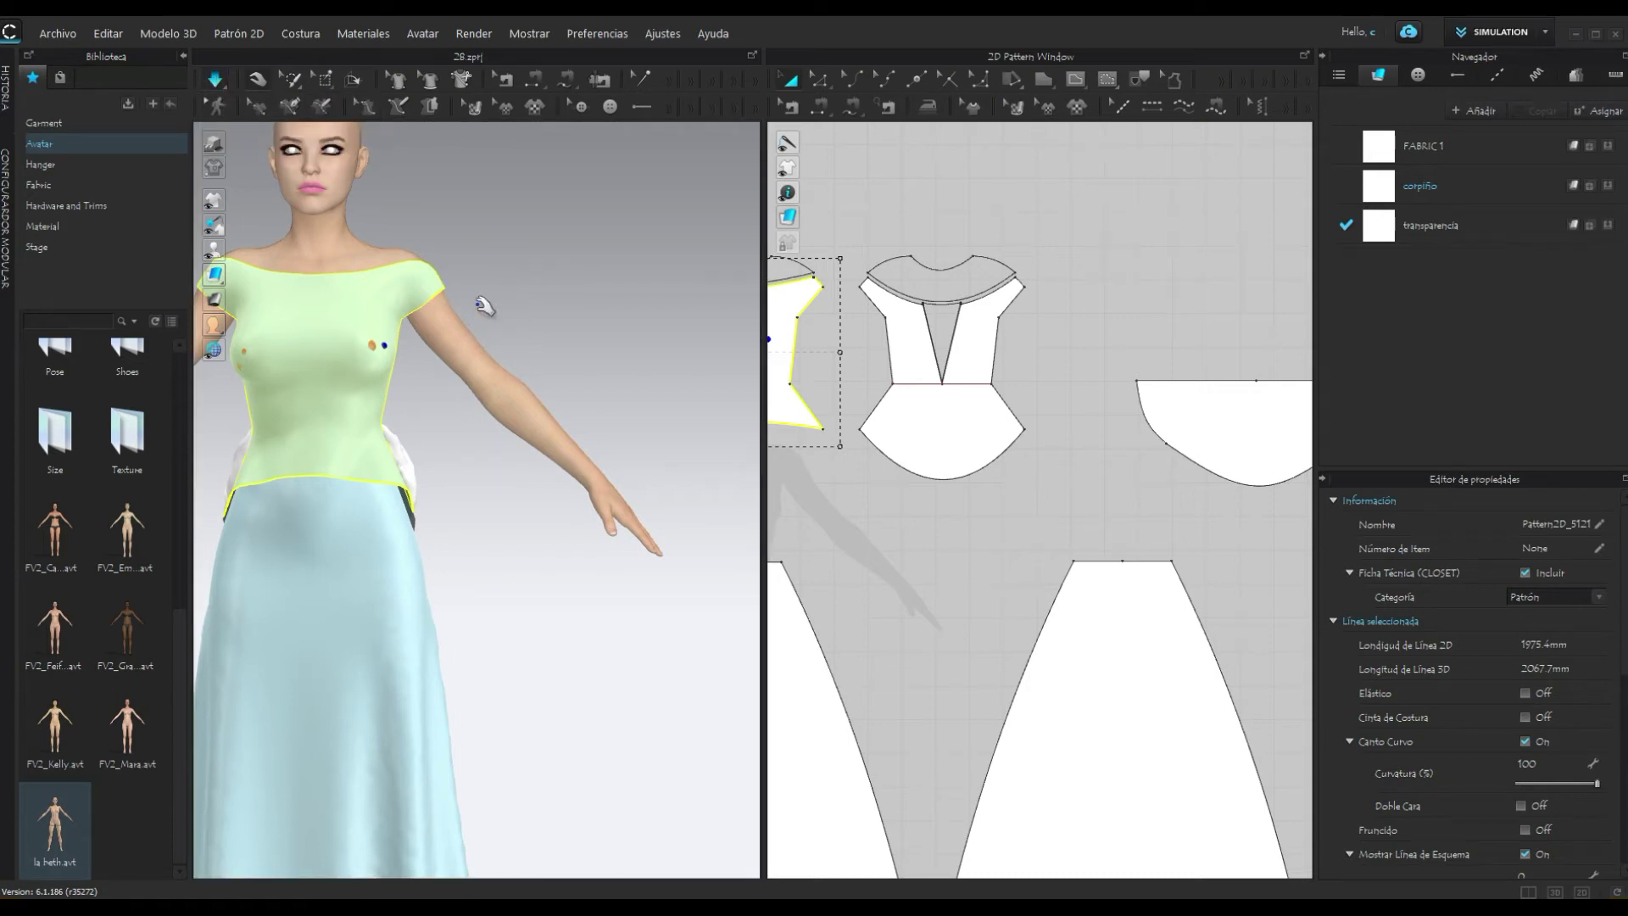
{"action": "left_click", "coordinate": [216, 81]}
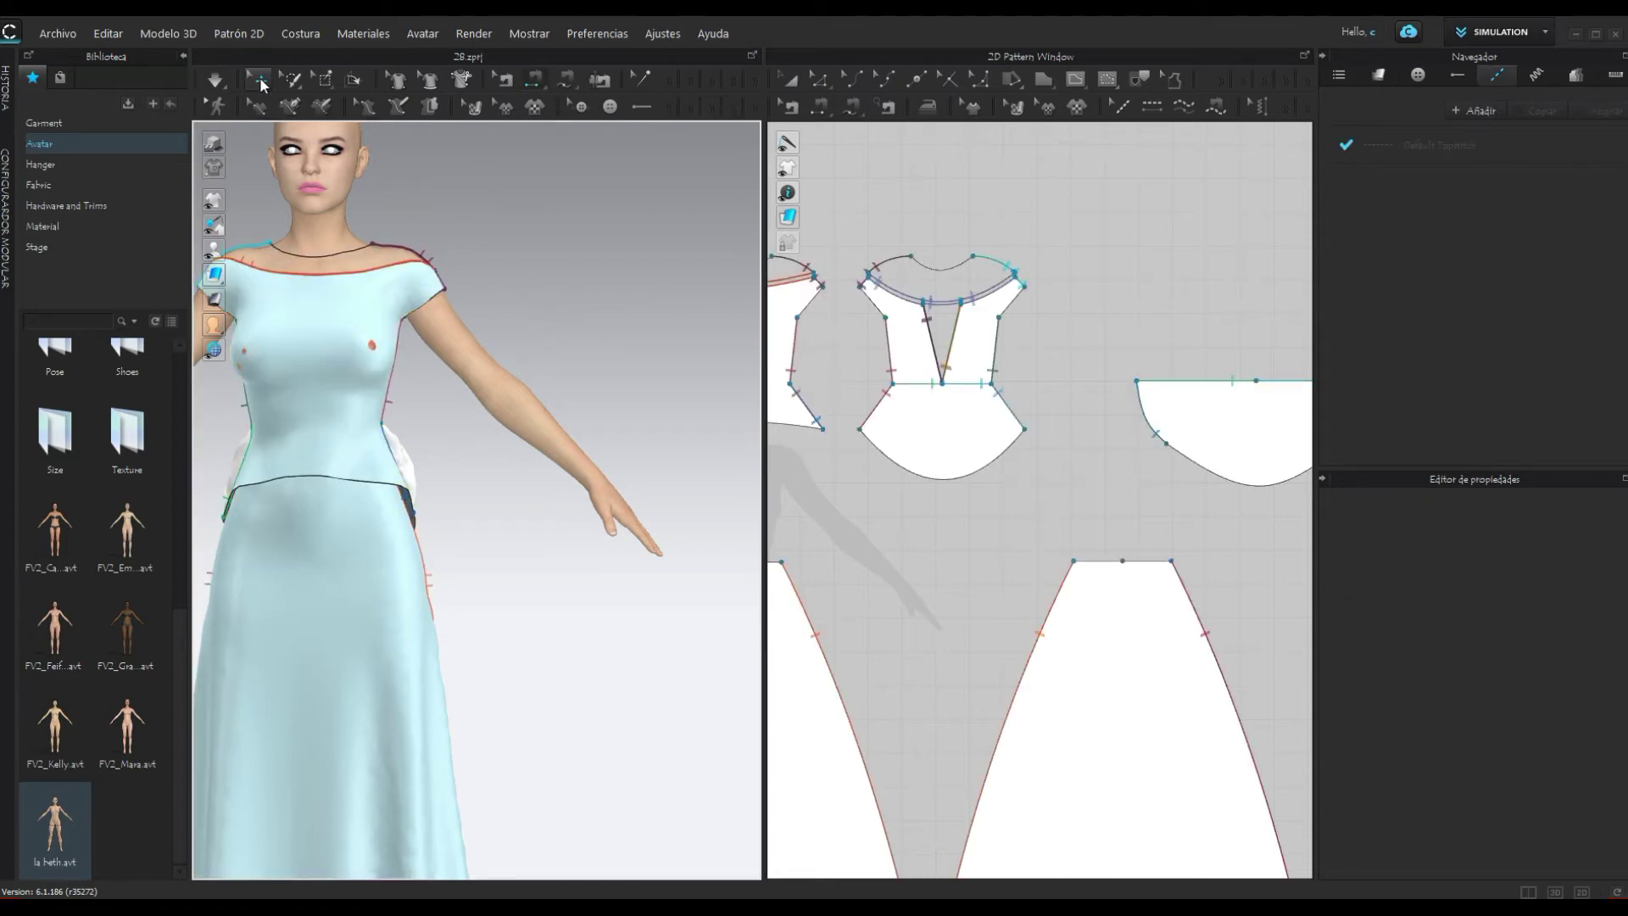
{"action": "scroll", "coordinate": [581, 363], "scroll_direction": "down", "scroll_amount": 3}
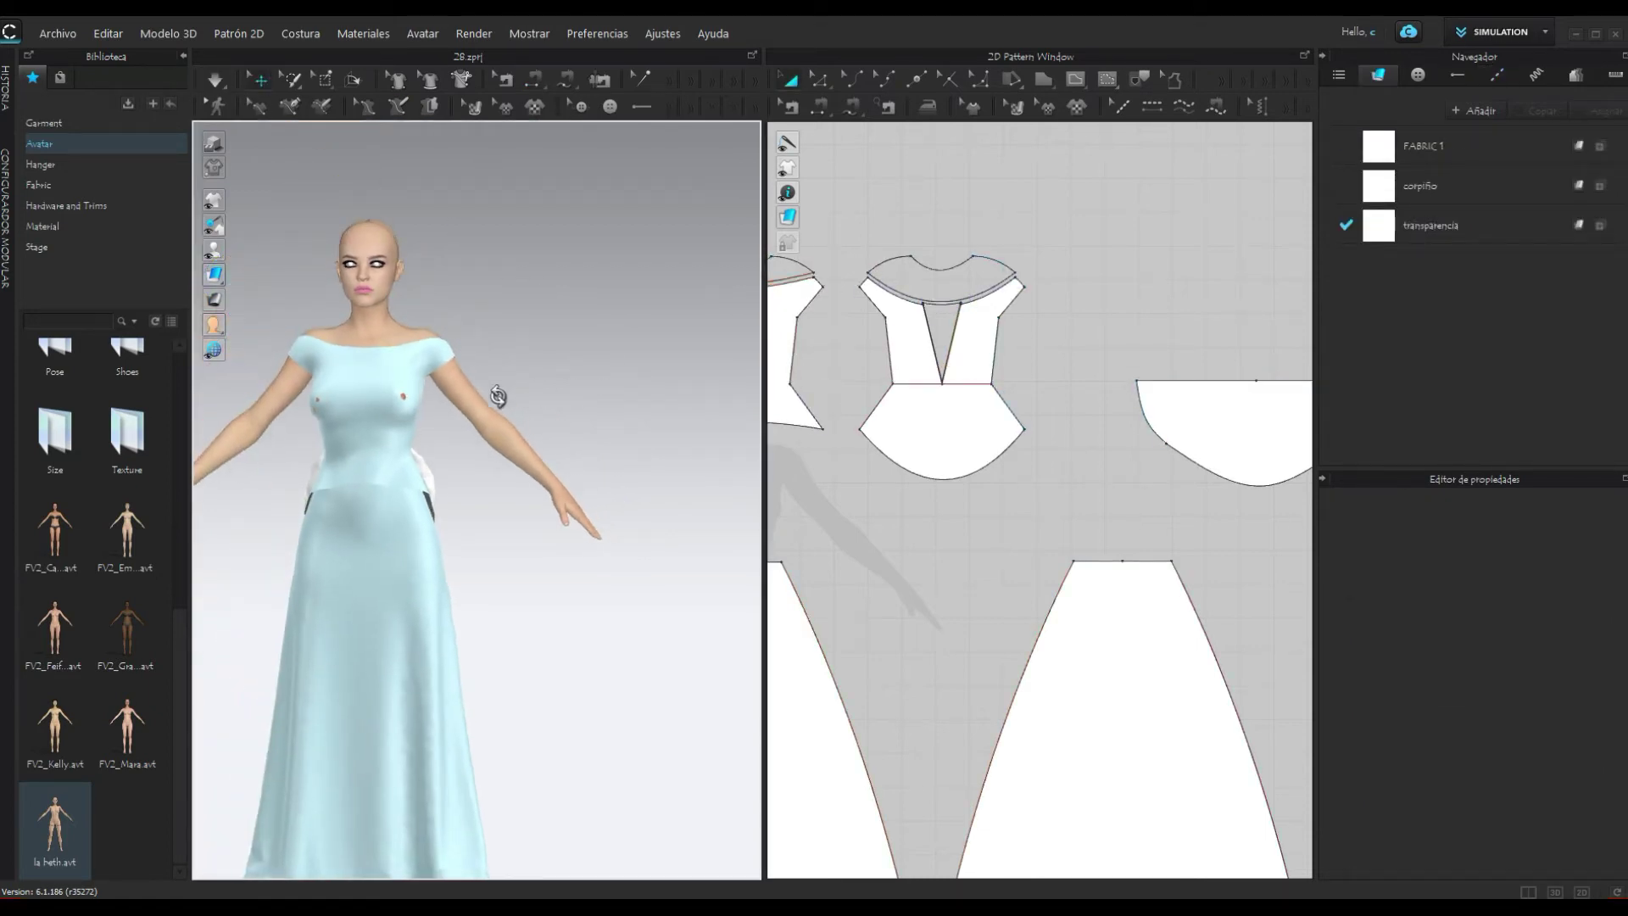
Step: Drag the peplum's top-left and top-right vertices outward with Edit Point to widen its upper edge
{"action": "right_click_drag", "start_coordinate": [501, 365], "coordinate": [225, 373]}
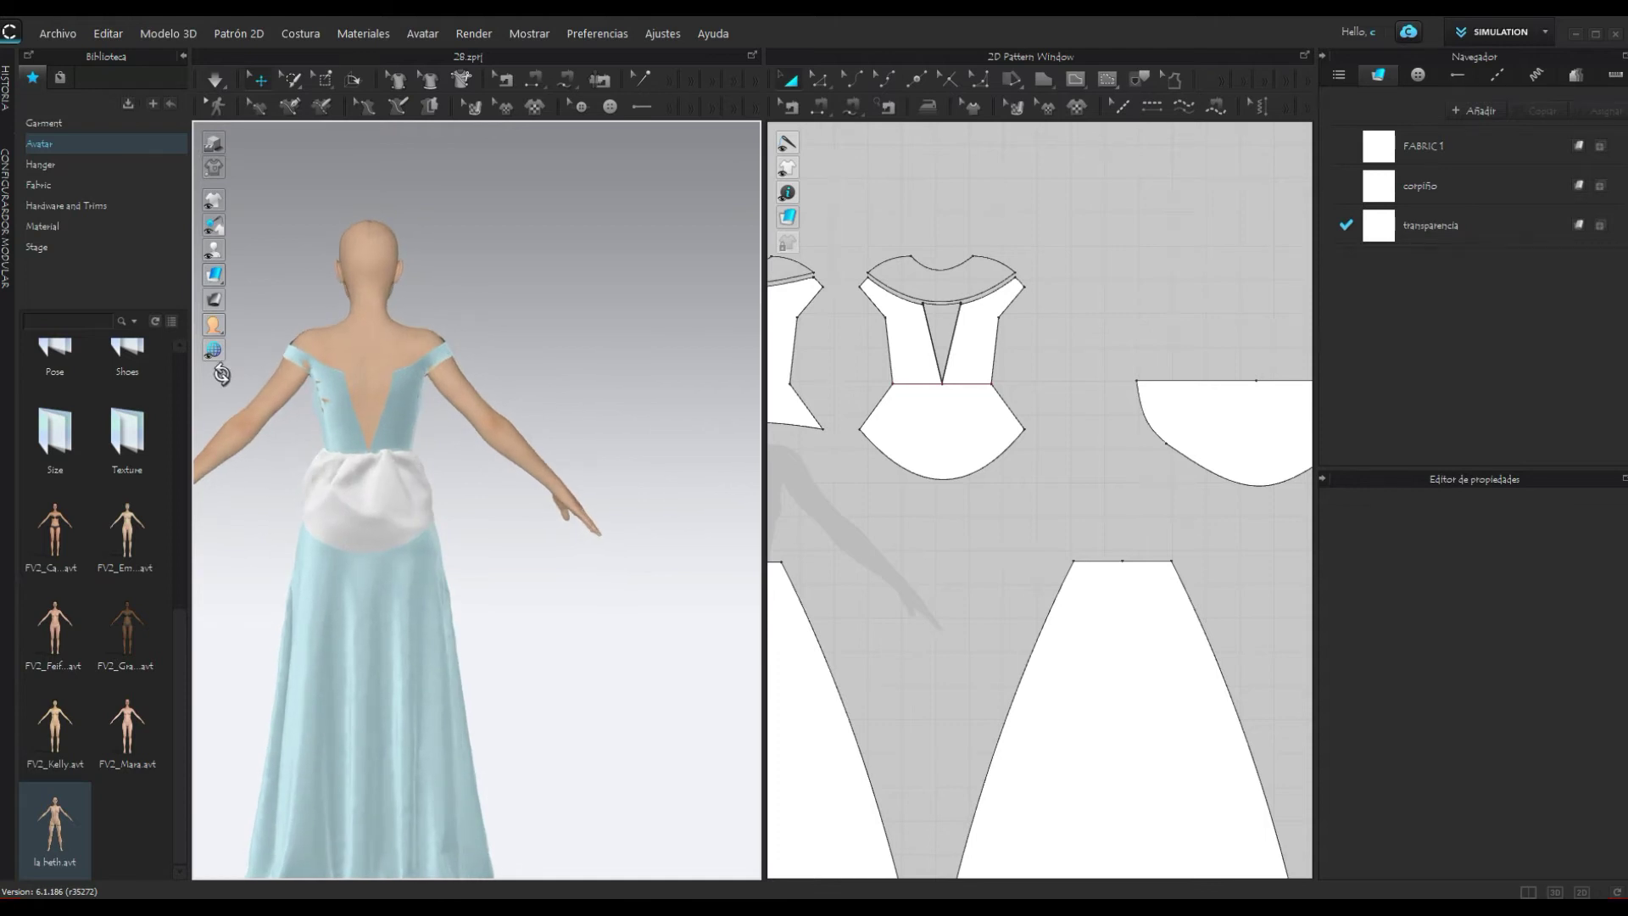
{"action": "mouse_move", "coordinate": [681, 509]}
{"action": "right_mouse_down"}
{"action": "mouse_move", "coordinate": [485, 530]}
{"action": "mouse_move", "coordinate": [436, 492]}
{"action": "mouse_move", "coordinate": [538, 534]}
{"action": "mouse_move", "coordinate": [665, 527]}
{"action": "mouse_move", "coordinate": [627, 531]}
{"action": "right_mouse_up"}
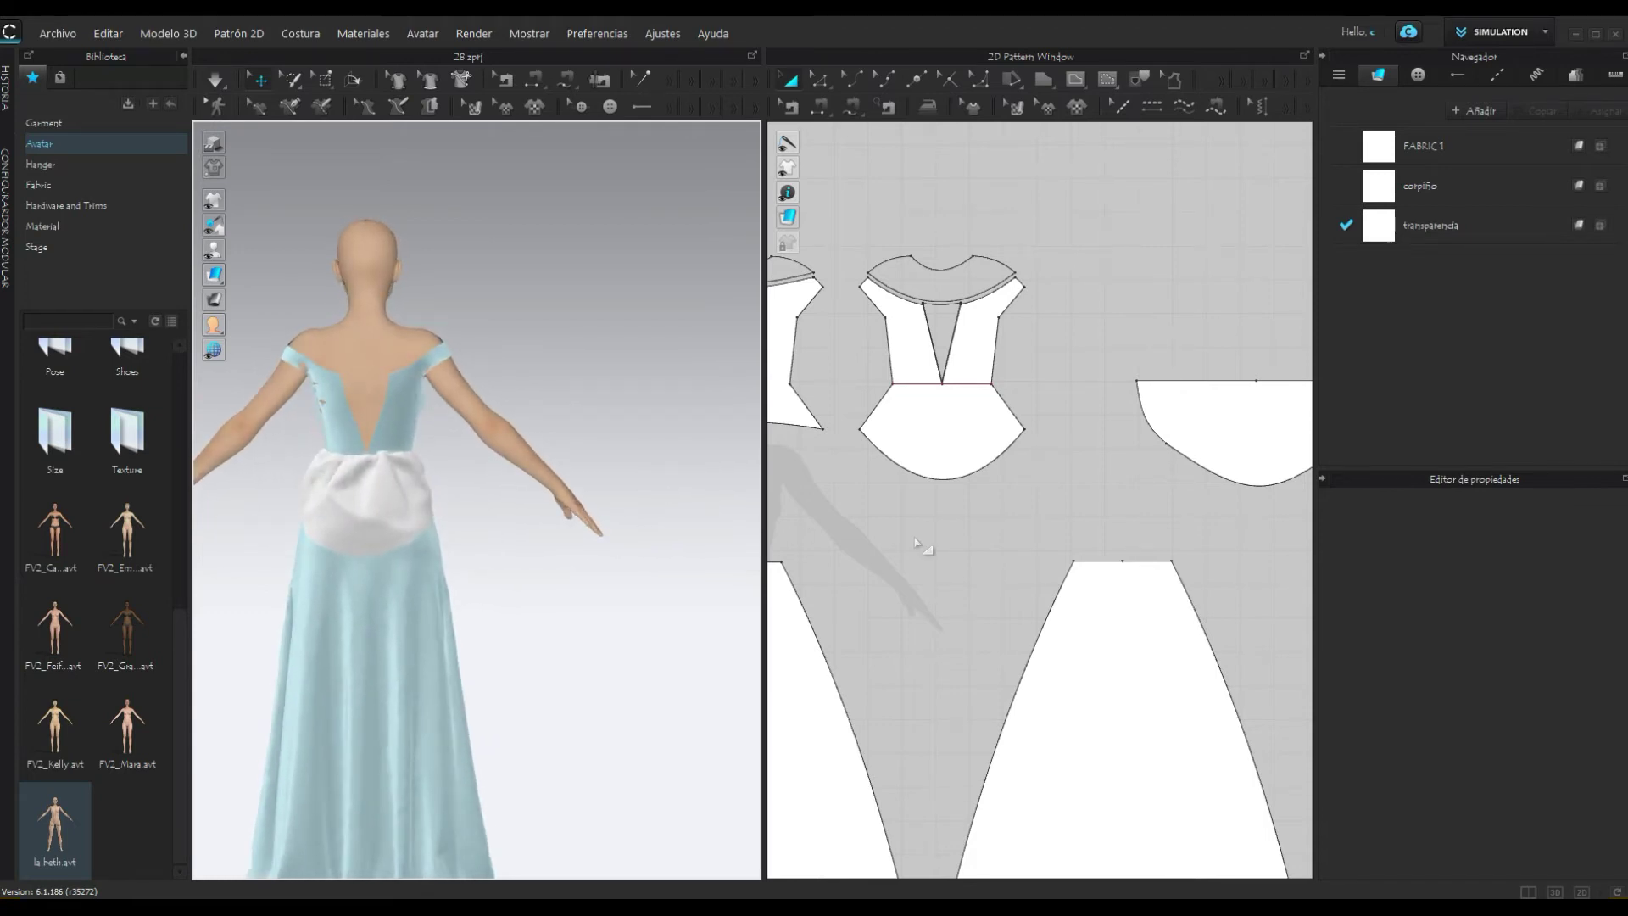
{"action": "scroll", "coordinate": [1149, 486], "scroll_direction": "down", "scroll_amount": 3}
{"action": "scroll", "coordinate": [1034, 508], "scroll_direction": "up", "scroll_amount": 2}
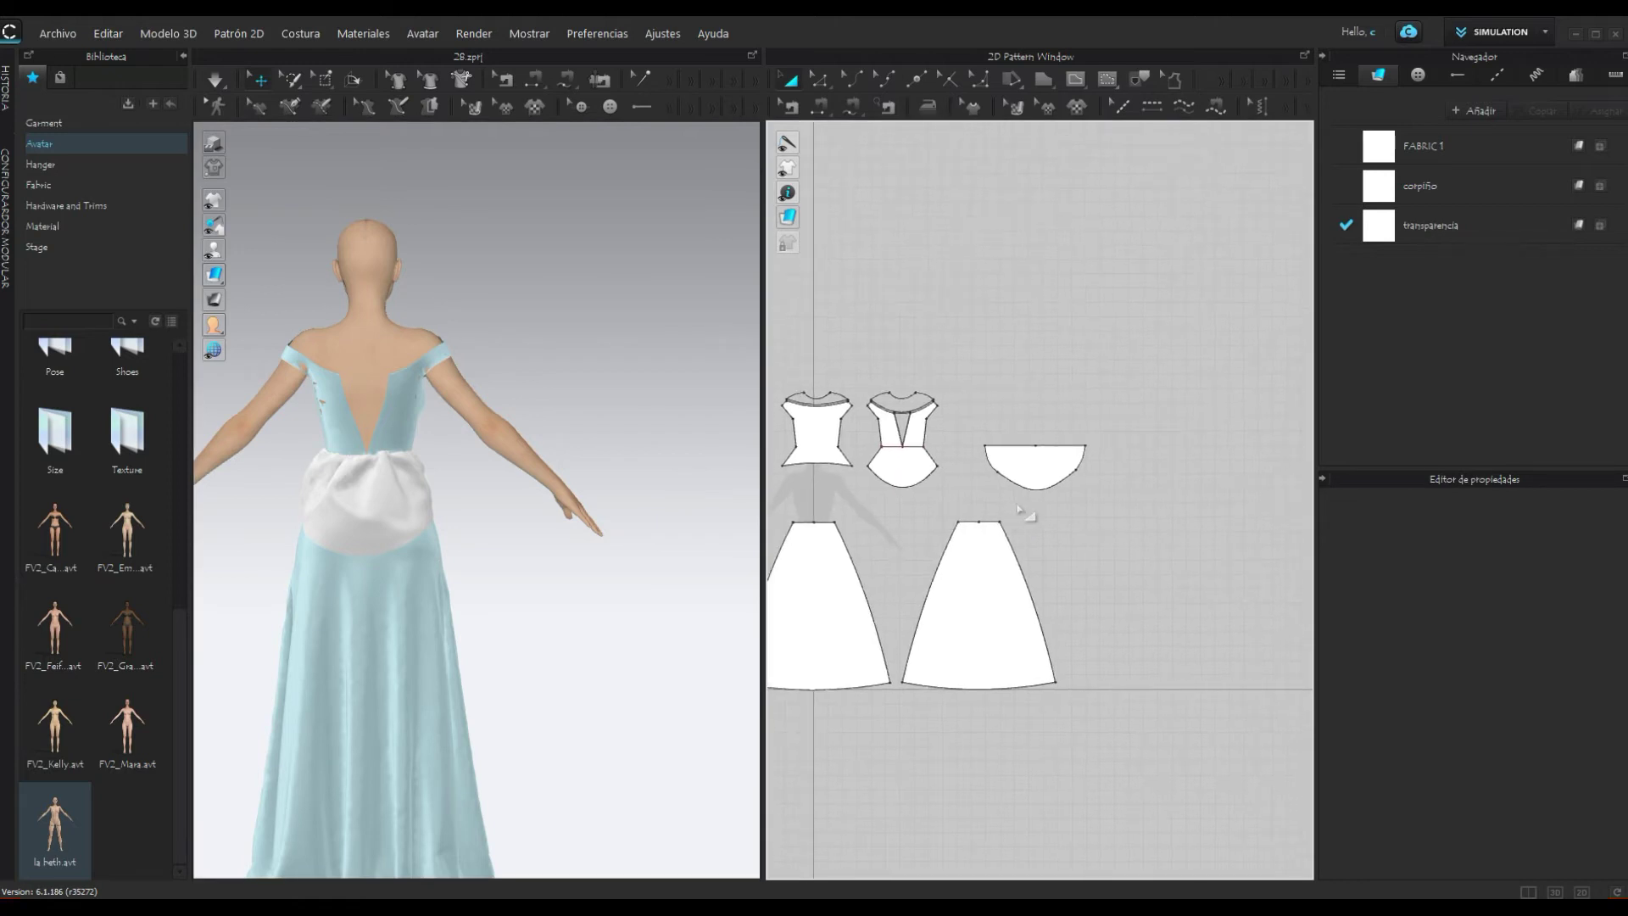
{"action": "scroll", "coordinate": [1028, 512], "scroll_direction": "up", "scroll_amount": 2}
{"action": "scroll", "coordinate": [1174, 509], "scroll_direction": "up", "scroll_amount": 1}
{"action": "left_click", "coordinate": [824, 77]}
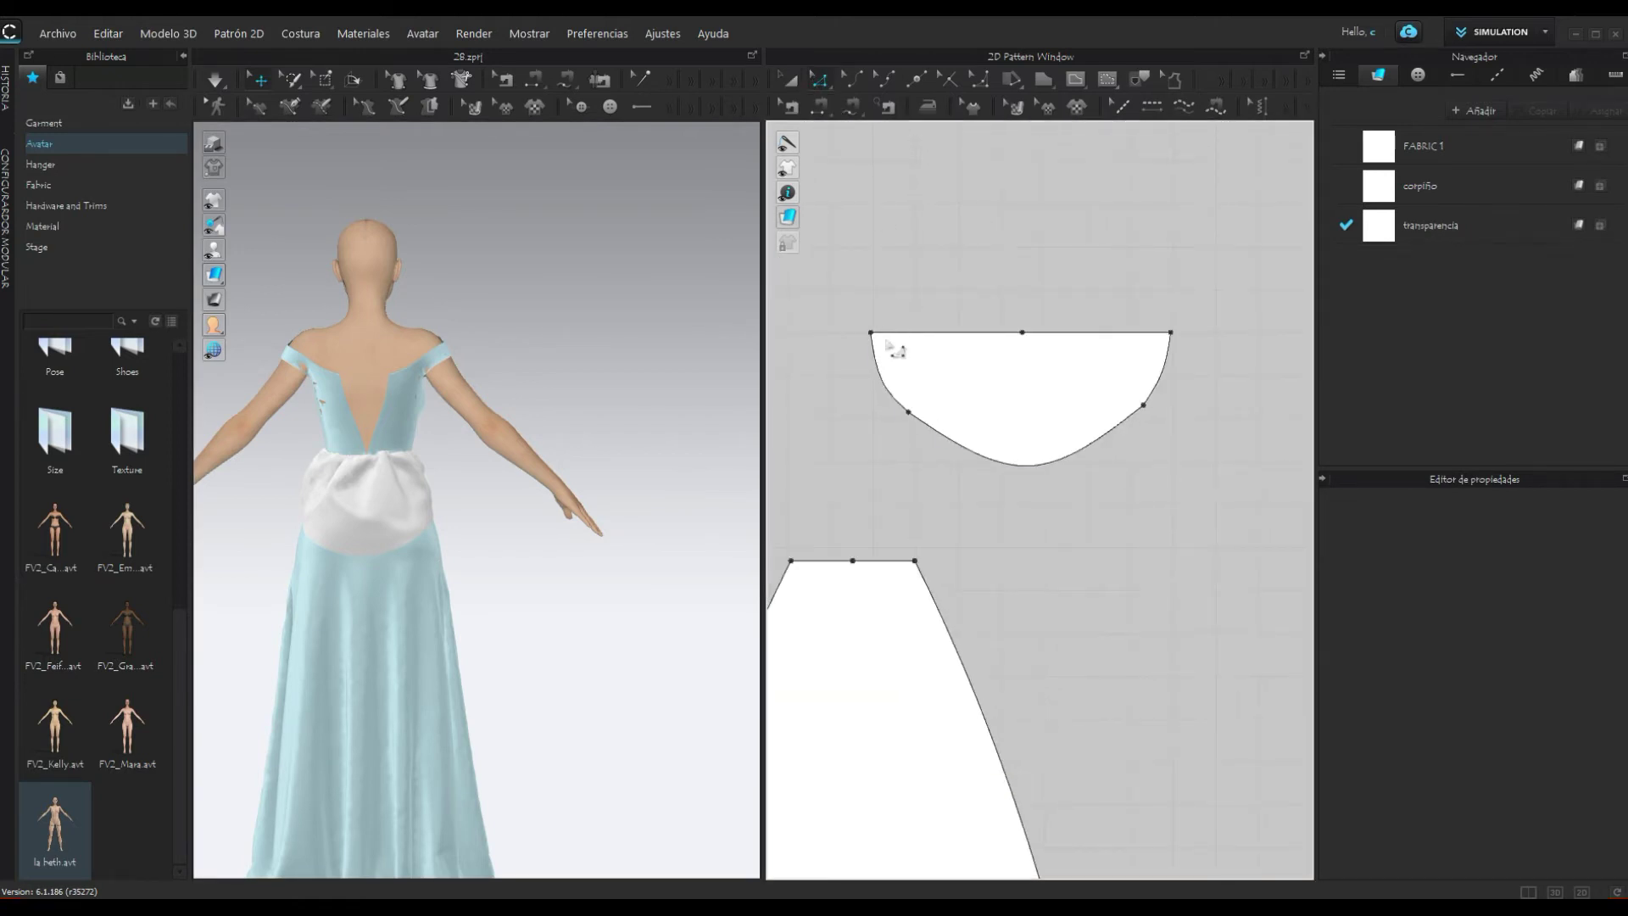
{"action": "left_click_drag", "start_coordinate": [871, 334], "coordinate": [852, 333]}
{"action": "left_click_drag", "start_coordinate": [1172, 334], "coordinate": [1194, 334]}
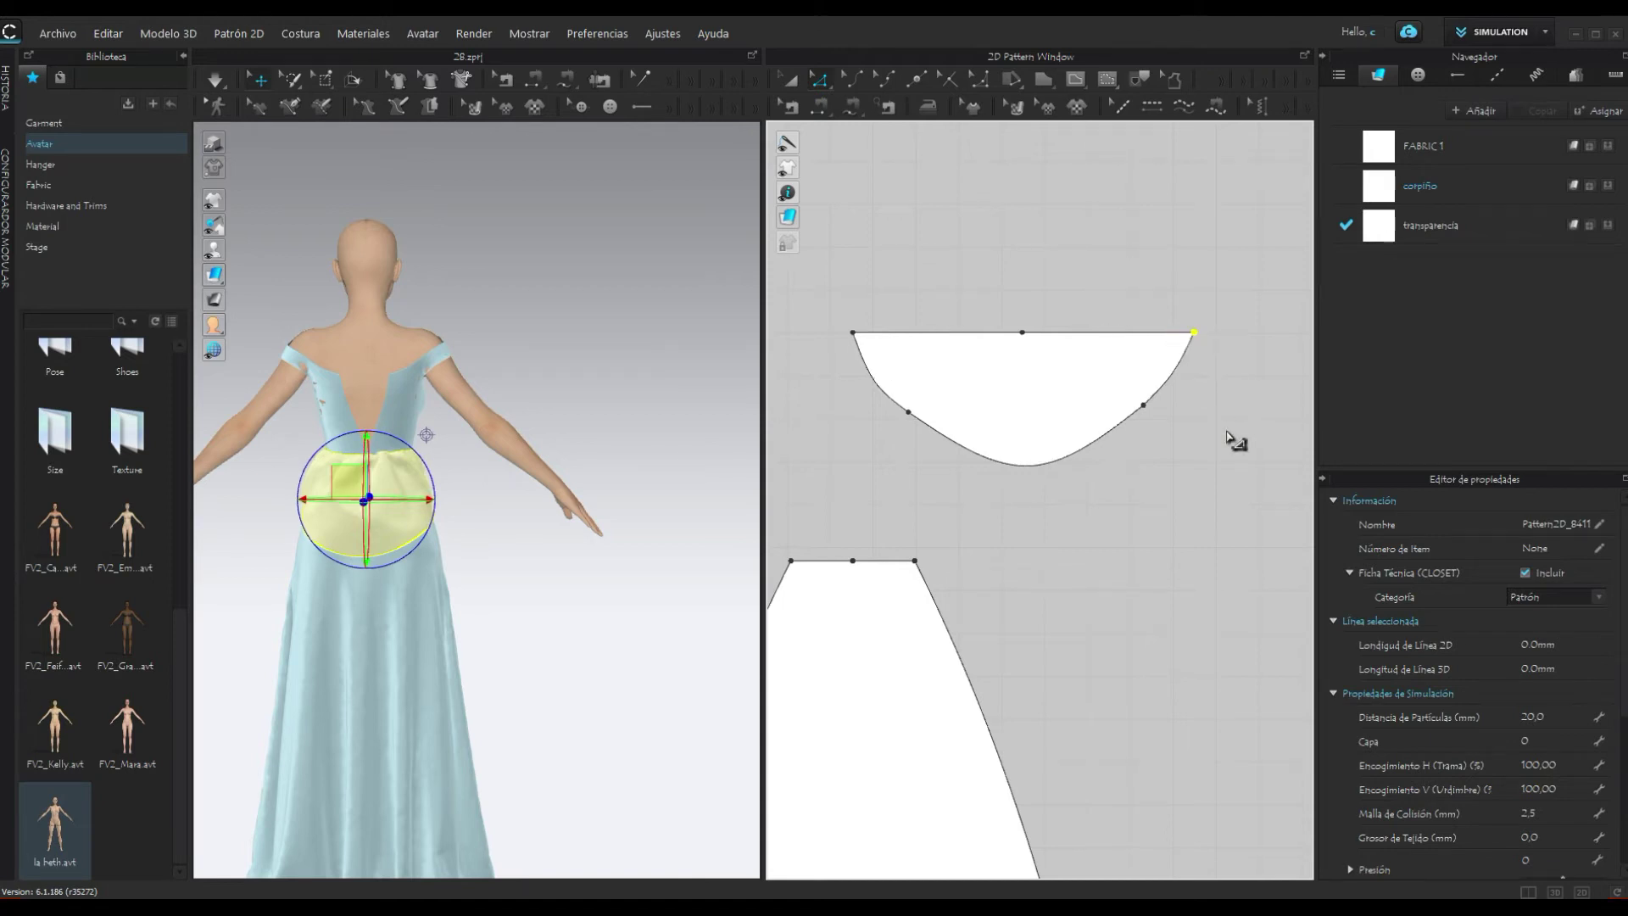
Step: Undo the peplum corner moves and push both curved sides of the peplum outward instead
{"action": "left_click", "coordinate": [114, 36]}
{"action": "left_click", "coordinate": [110, 36]}
{"action": "left_click", "coordinate": [107, 34]}
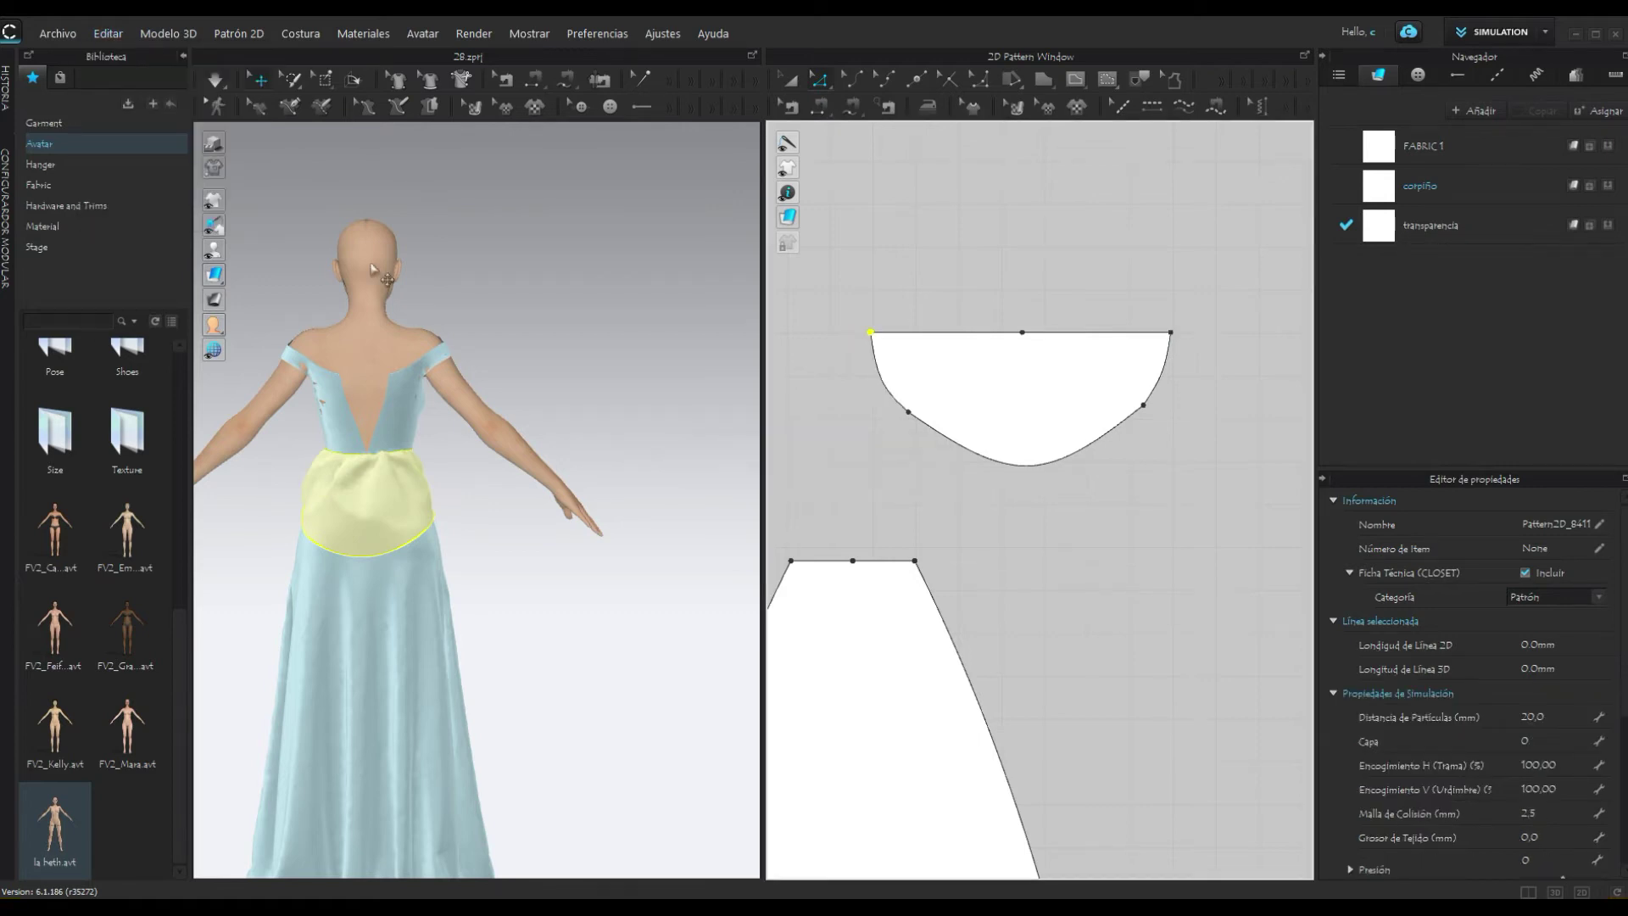
{"action": "left_click", "coordinate": [789, 79]}
{"action": "left_click", "coordinate": [1003, 363]}
{"action": "left_click_drag", "start_coordinate": [852, 399], "coordinate": [840, 401]}
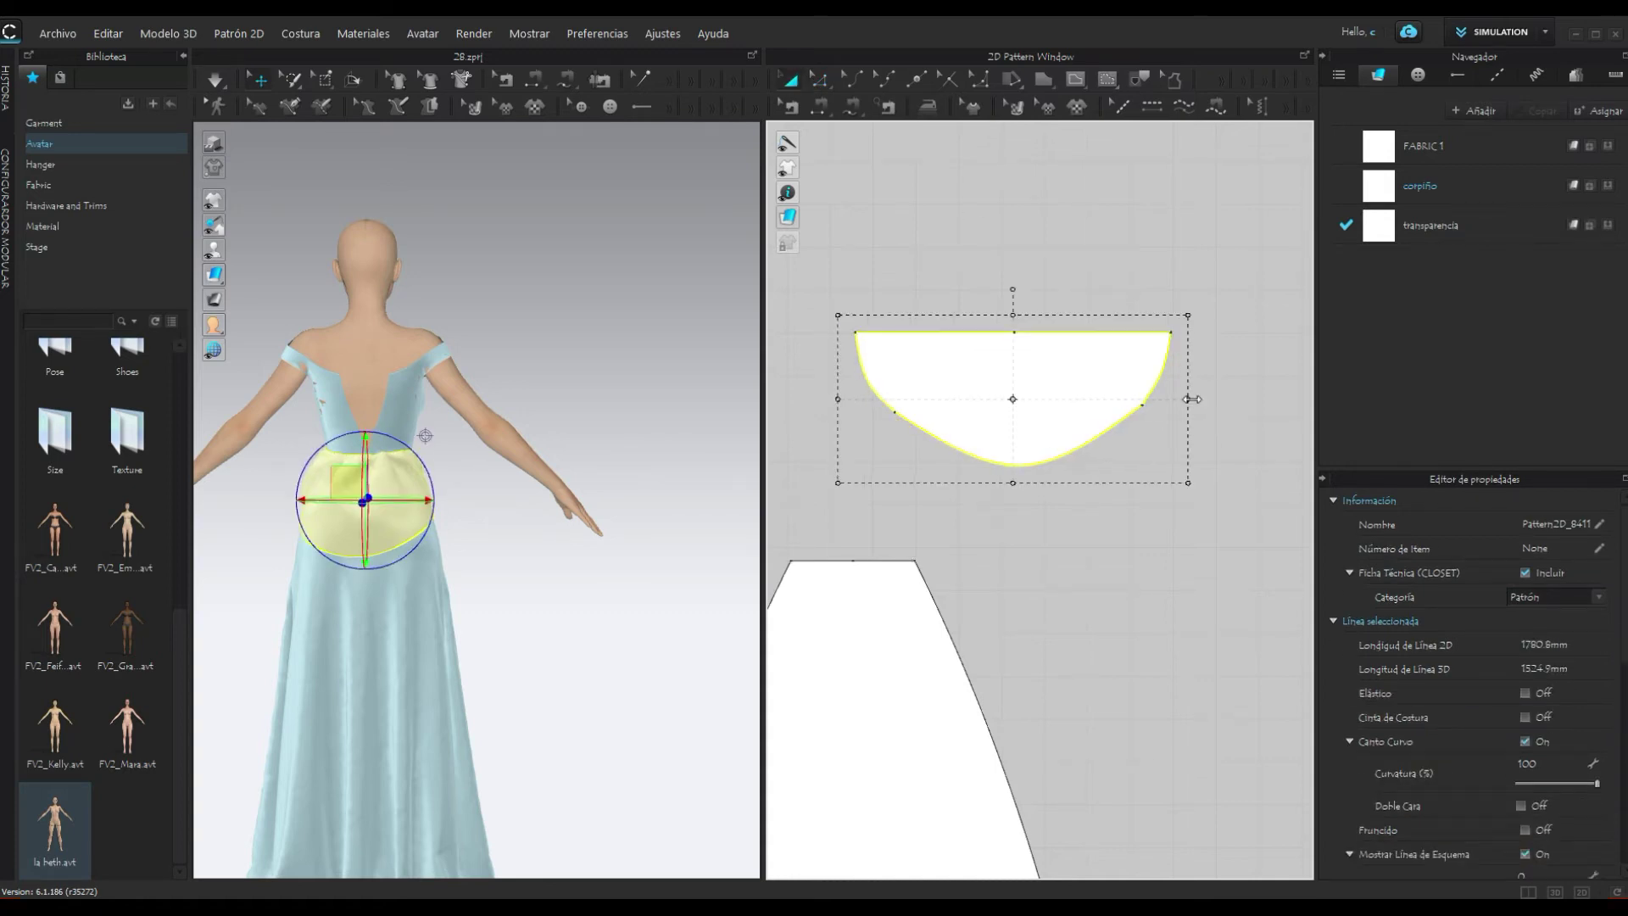
{"action": "left_click_drag", "start_coordinate": [1197, 400], "coordinate": [1205, 399]}
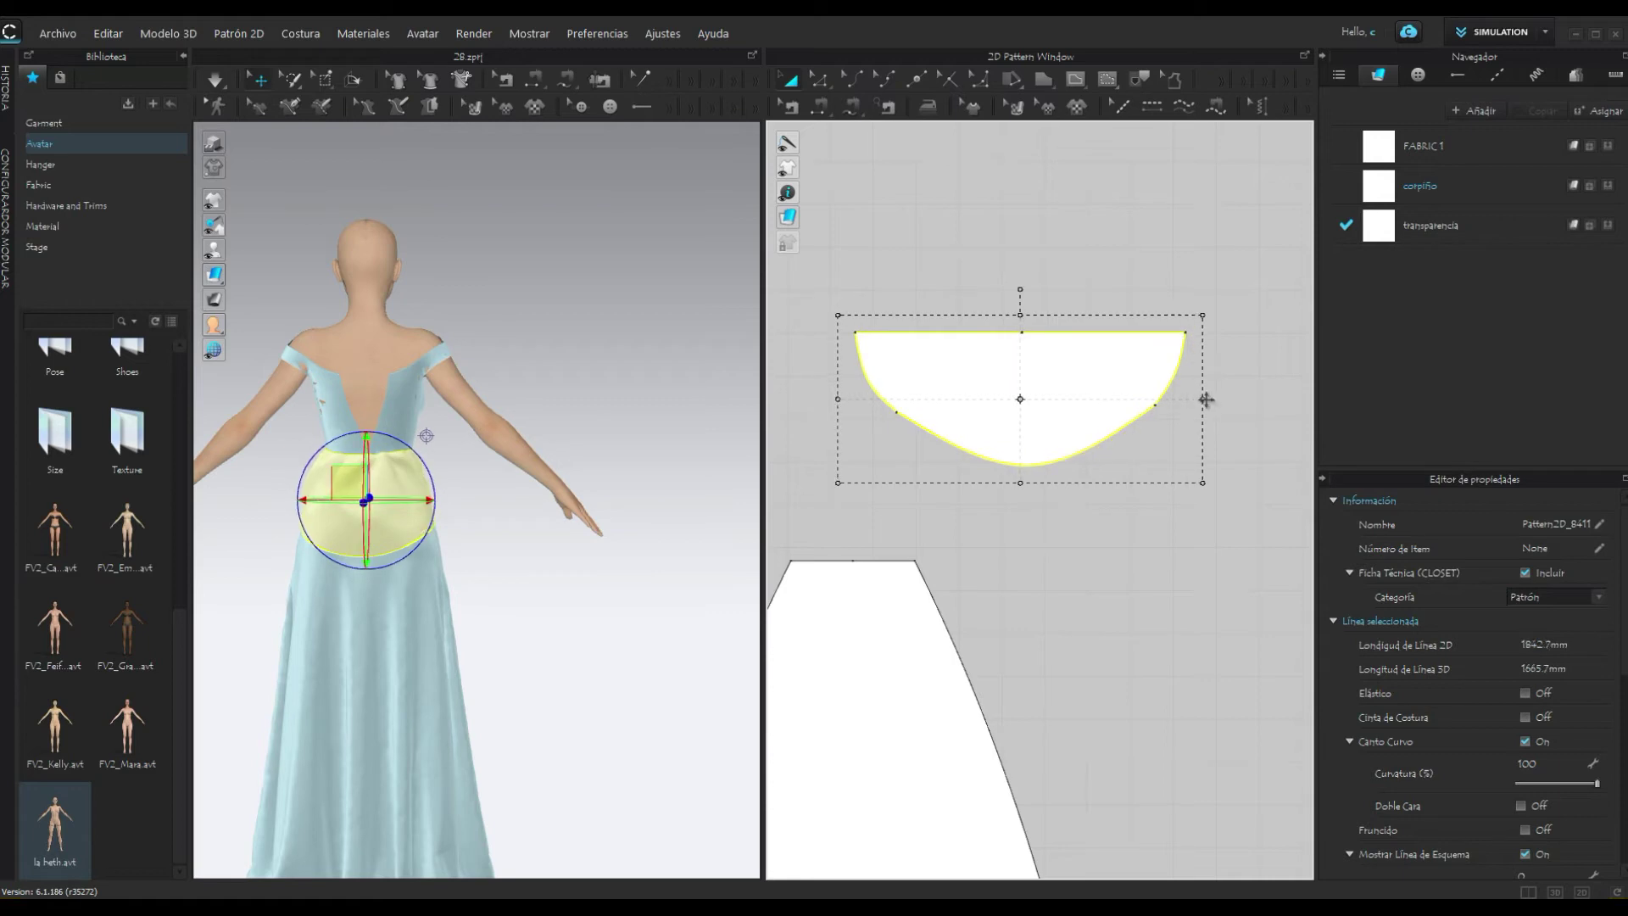
Step: Simulate the widened peplum and inspect its drape from side, rear and front angles
{"action": "left_click", "coordinate": [214, 79]}
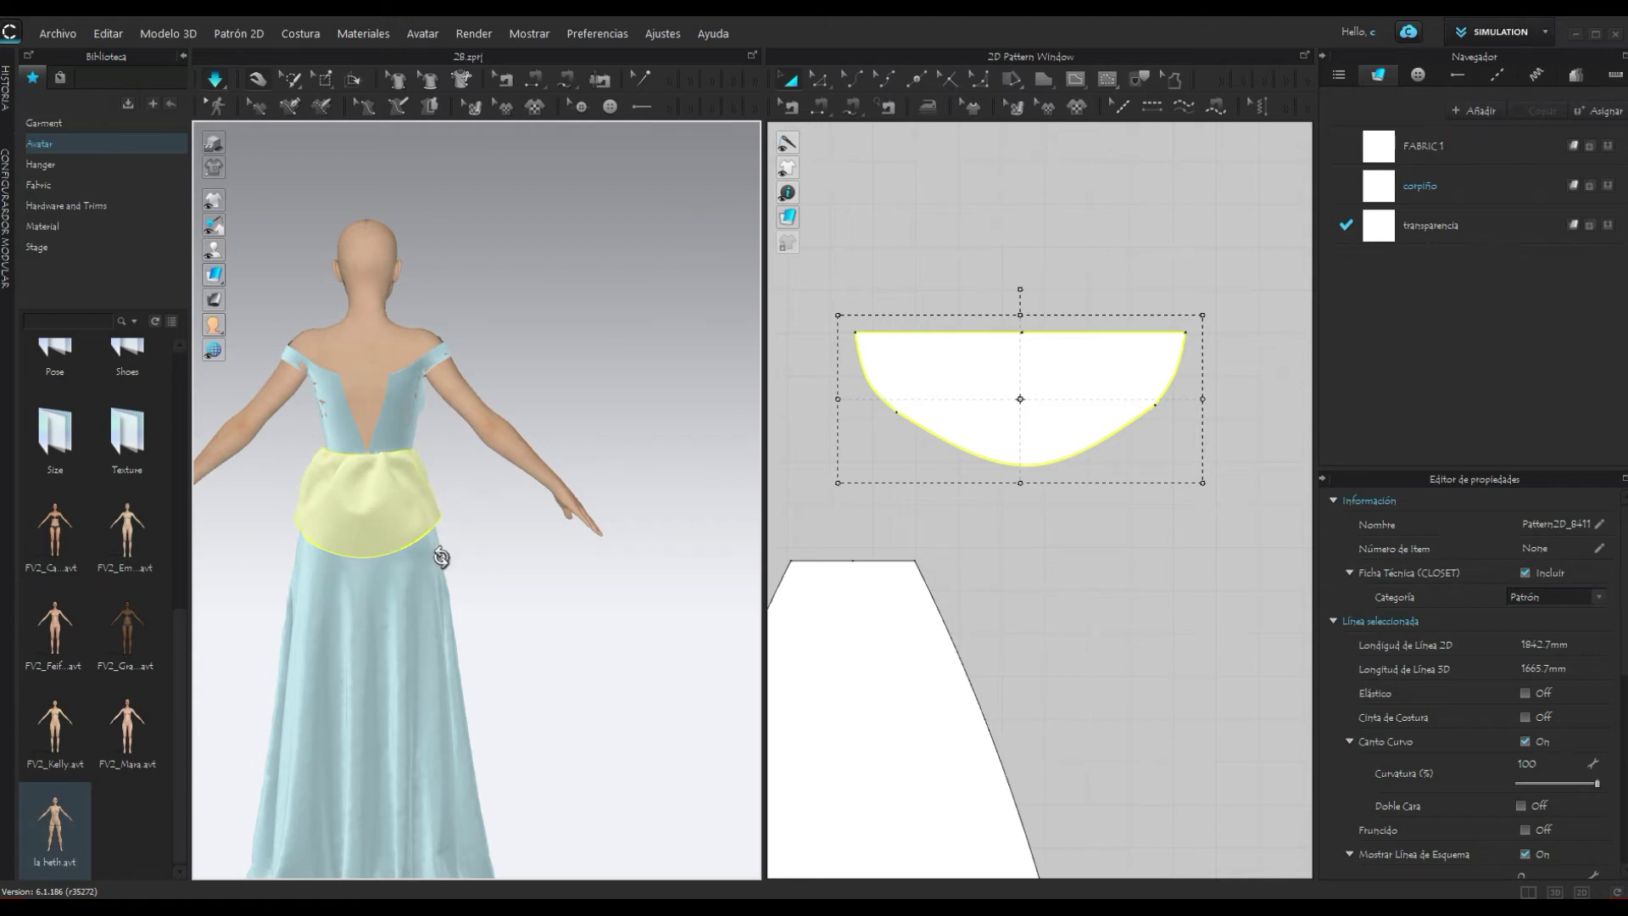
{"action": "right_click_drag", "start_coordinate": [441, 557], "coordinate": [323, 549]}
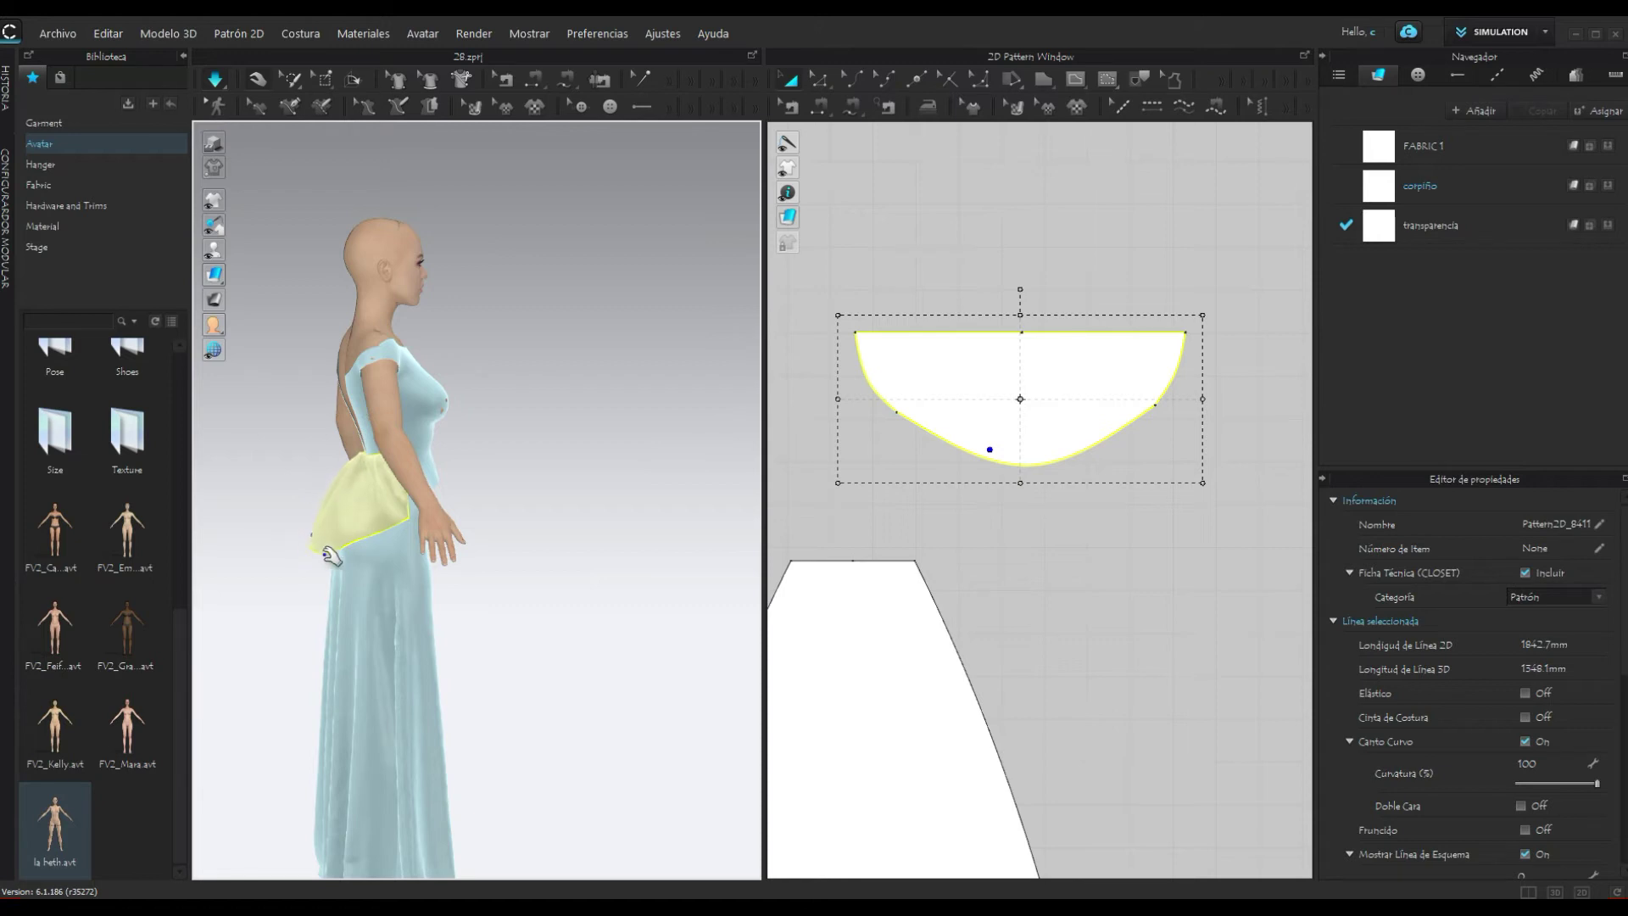
{"action": "mouse_move", "coordinate": [273, 582]}
{"action": "right_mouse_down"}
{"action": "mouse_move", "coordinate": [418, 607]}
{"action": "mouse_move", "coordinate": [435, 582]}
{"action": "mouse_move", "coordinate": [508, 597]}
{"action": "right_mouse_up"}
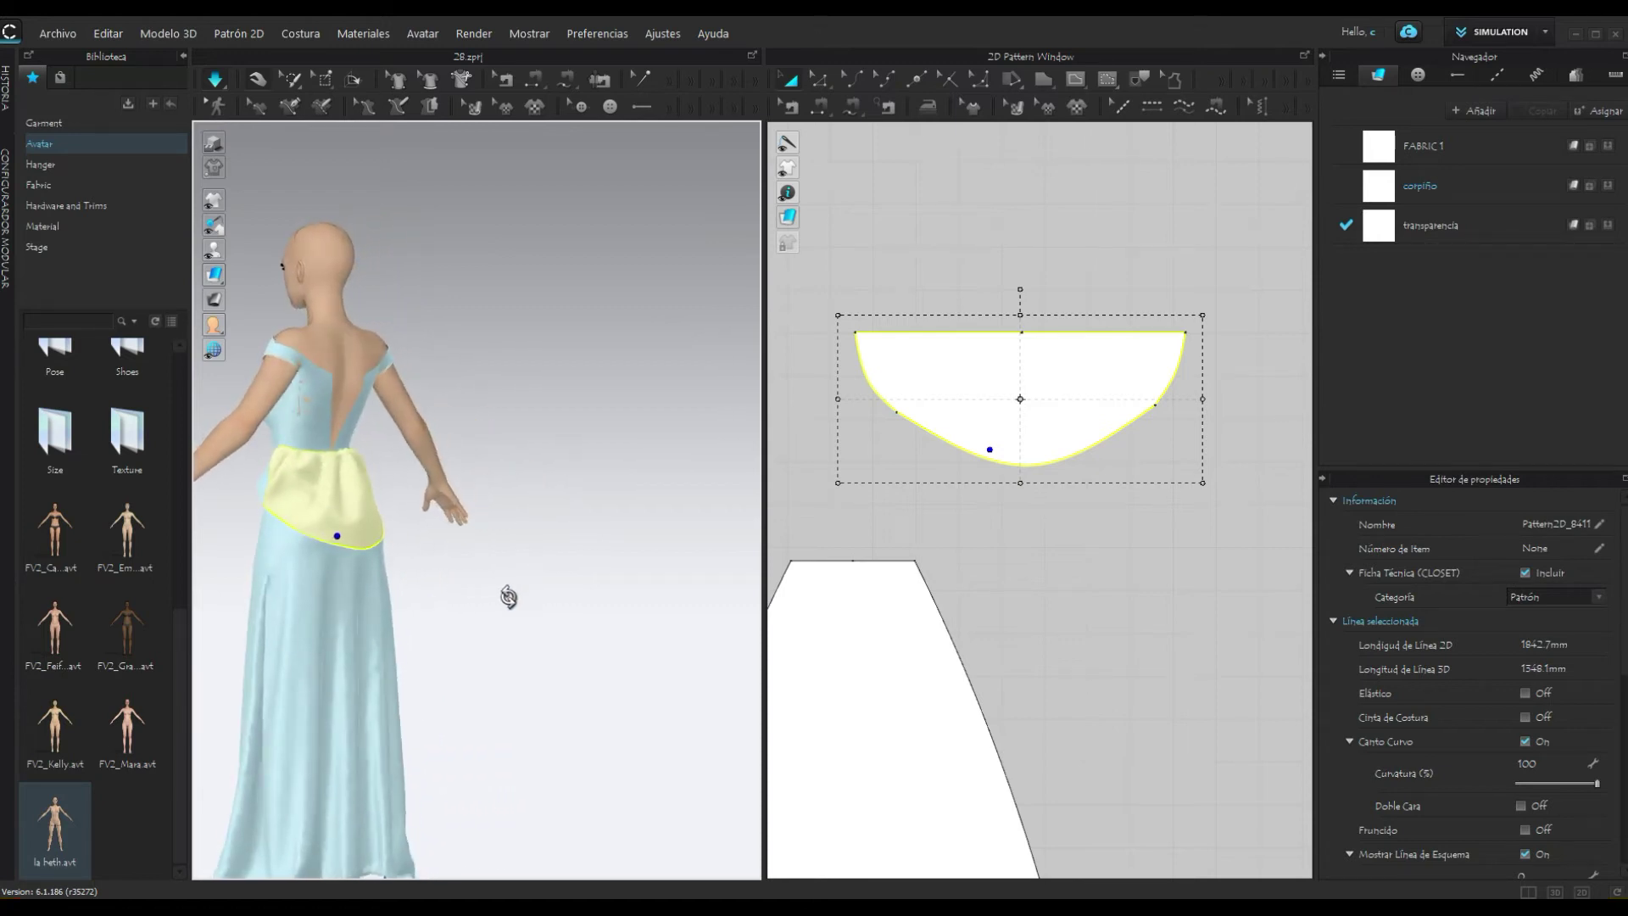
{"action": "mouse_move", "coordinate": [338, 607]}
{"action": "right_mouse_down"}
{"action": "mouse_move", "coordinate": [266, 603]}
{"action": "mouse_move", "coordinate": [240, 582]}
{"action": "right_mouse_up"}
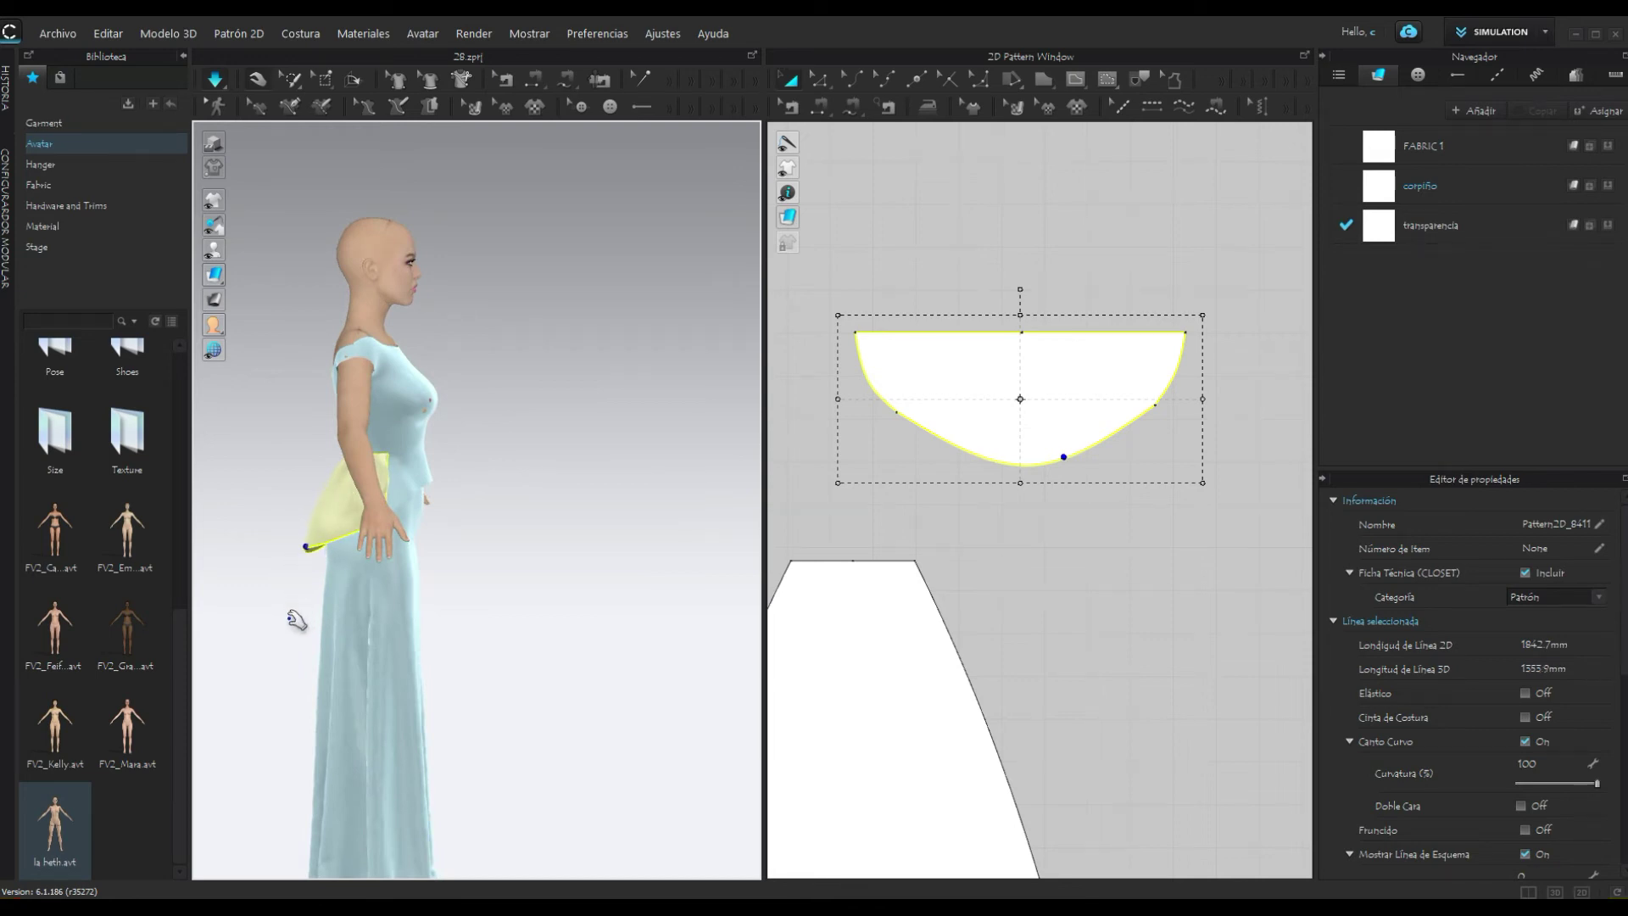
{"action": "mouse_move", "coordinate": [416, 617]}
{"action": "right_mouse_down"}
{"action": "mouse_move", "coordinate": [482, 599]}
{"action": "mouse_move", "coordinate": [220, 616]}
{"action": "mouse_move", "coordinate": [465, 607]}
{"action": "mouse_move", "coordinate": [258, 600]}
{"action": "mouse_move", "coordinate": [381, 613]}
{"action": "mouse_move", "coordinate": [506, 600]}
{"action": "right_mouse_up"}
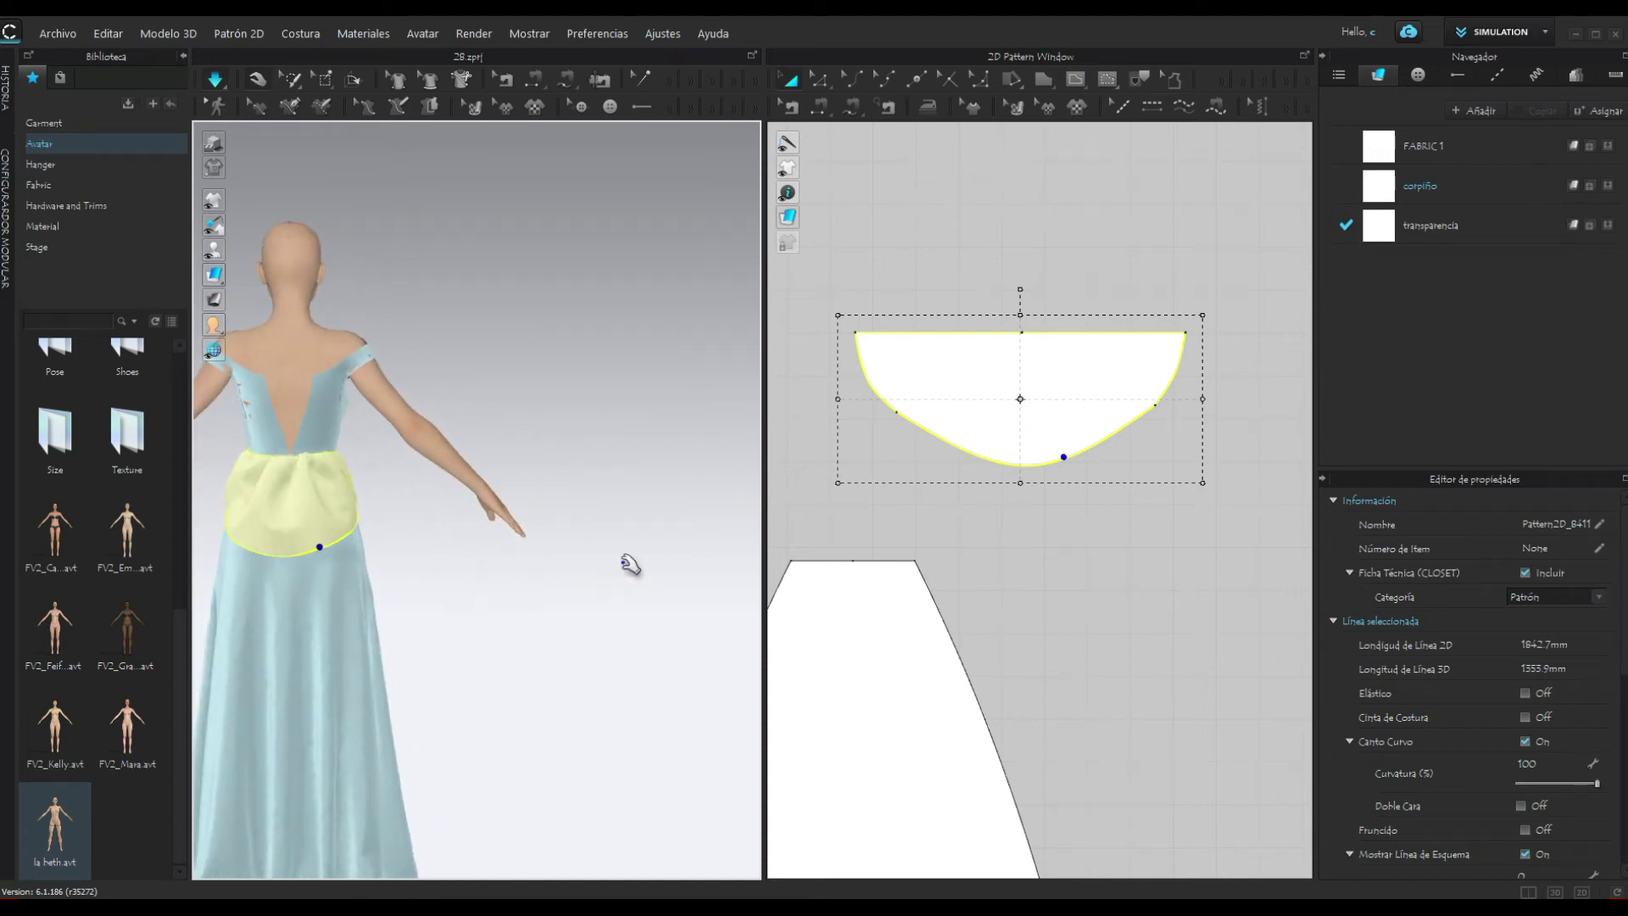
Step: Widen the peplum's left and right curved edges further
{"action": "left_click", "coordinate": [887, 445]}
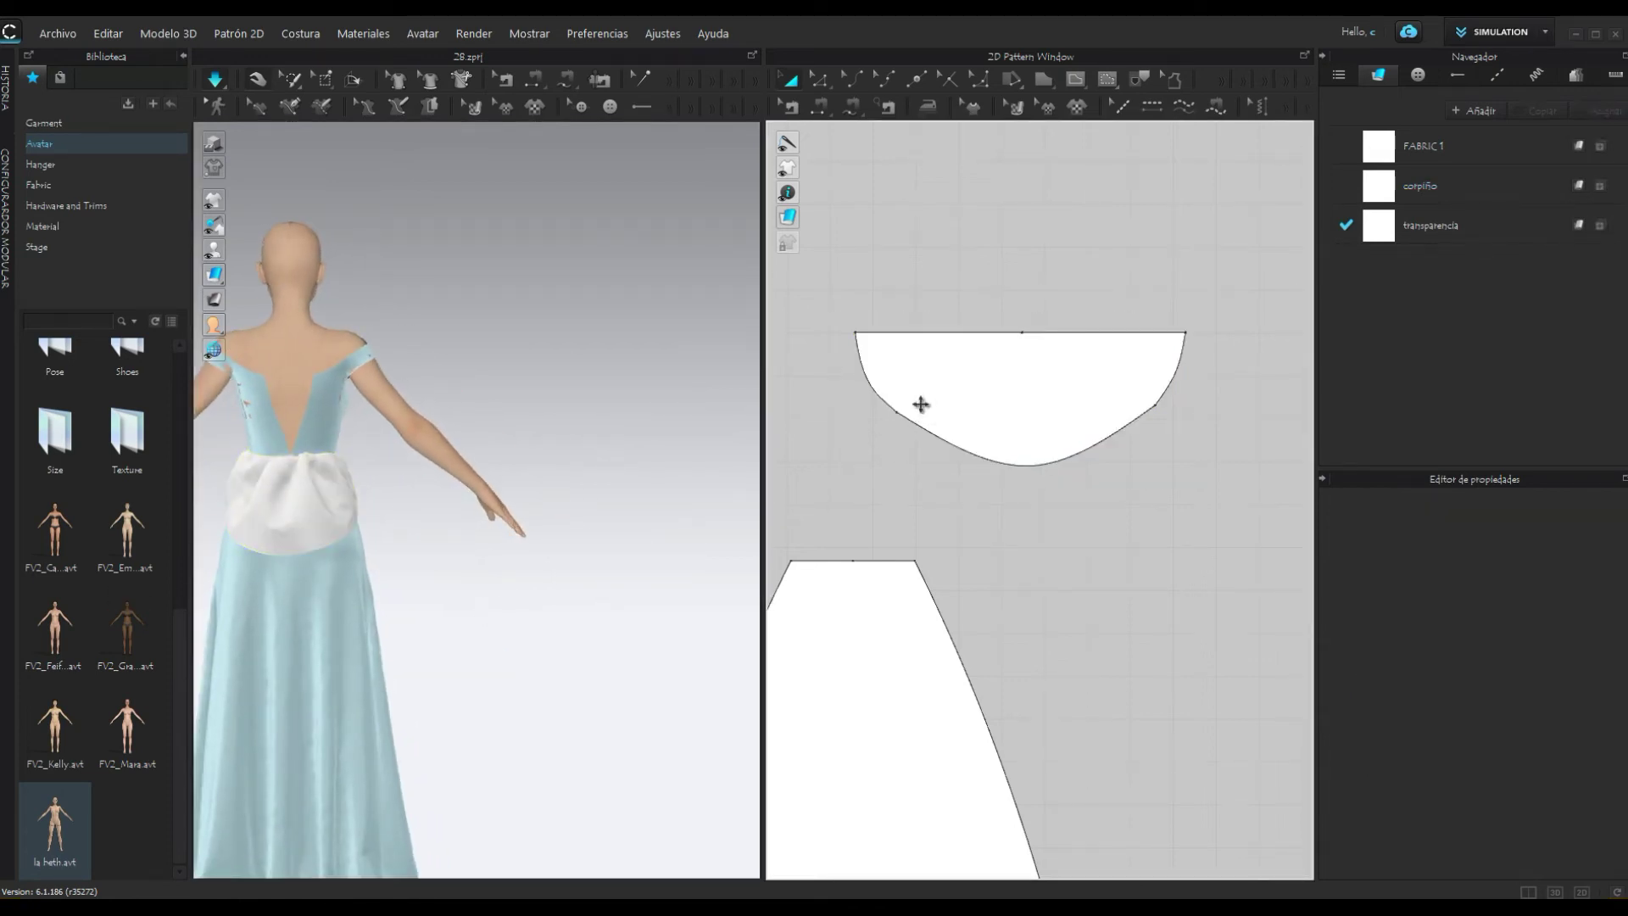
{"action": "left_click", "coordinate": [907, 413]}
{"action": "left_click_drag", "start_coordinate": [836, 401], "coordinate": [825, 401]}
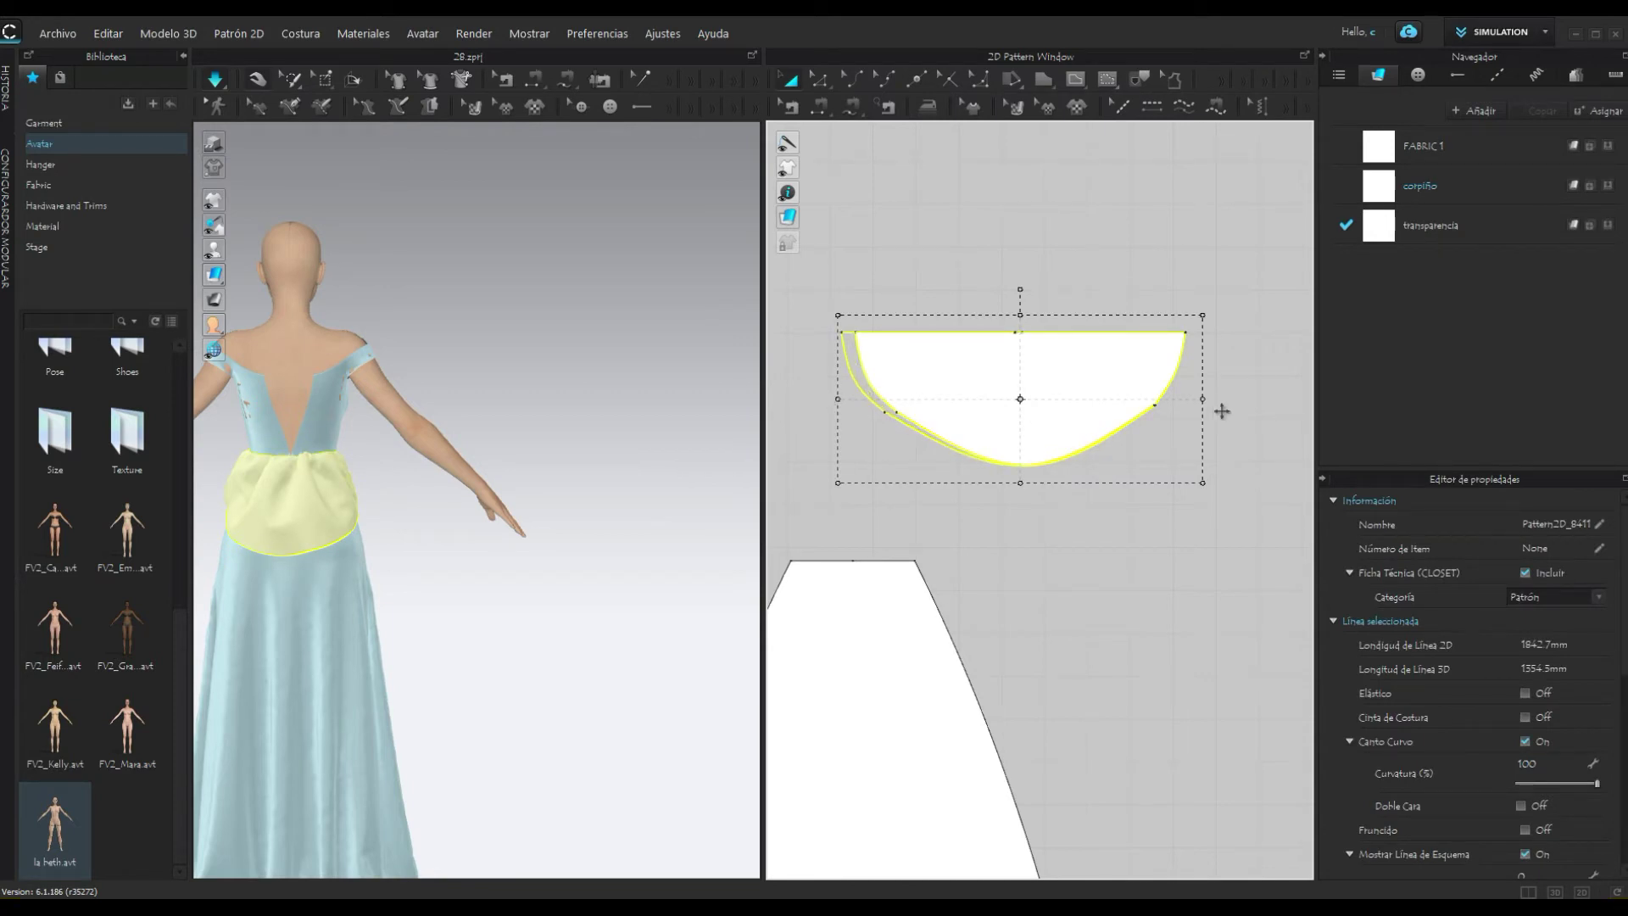
{"action": "key", "text": "w"}
{"action": "left_click_drag", "start_coordinate": [1208, 401], "coordinate": [1209, 423]}
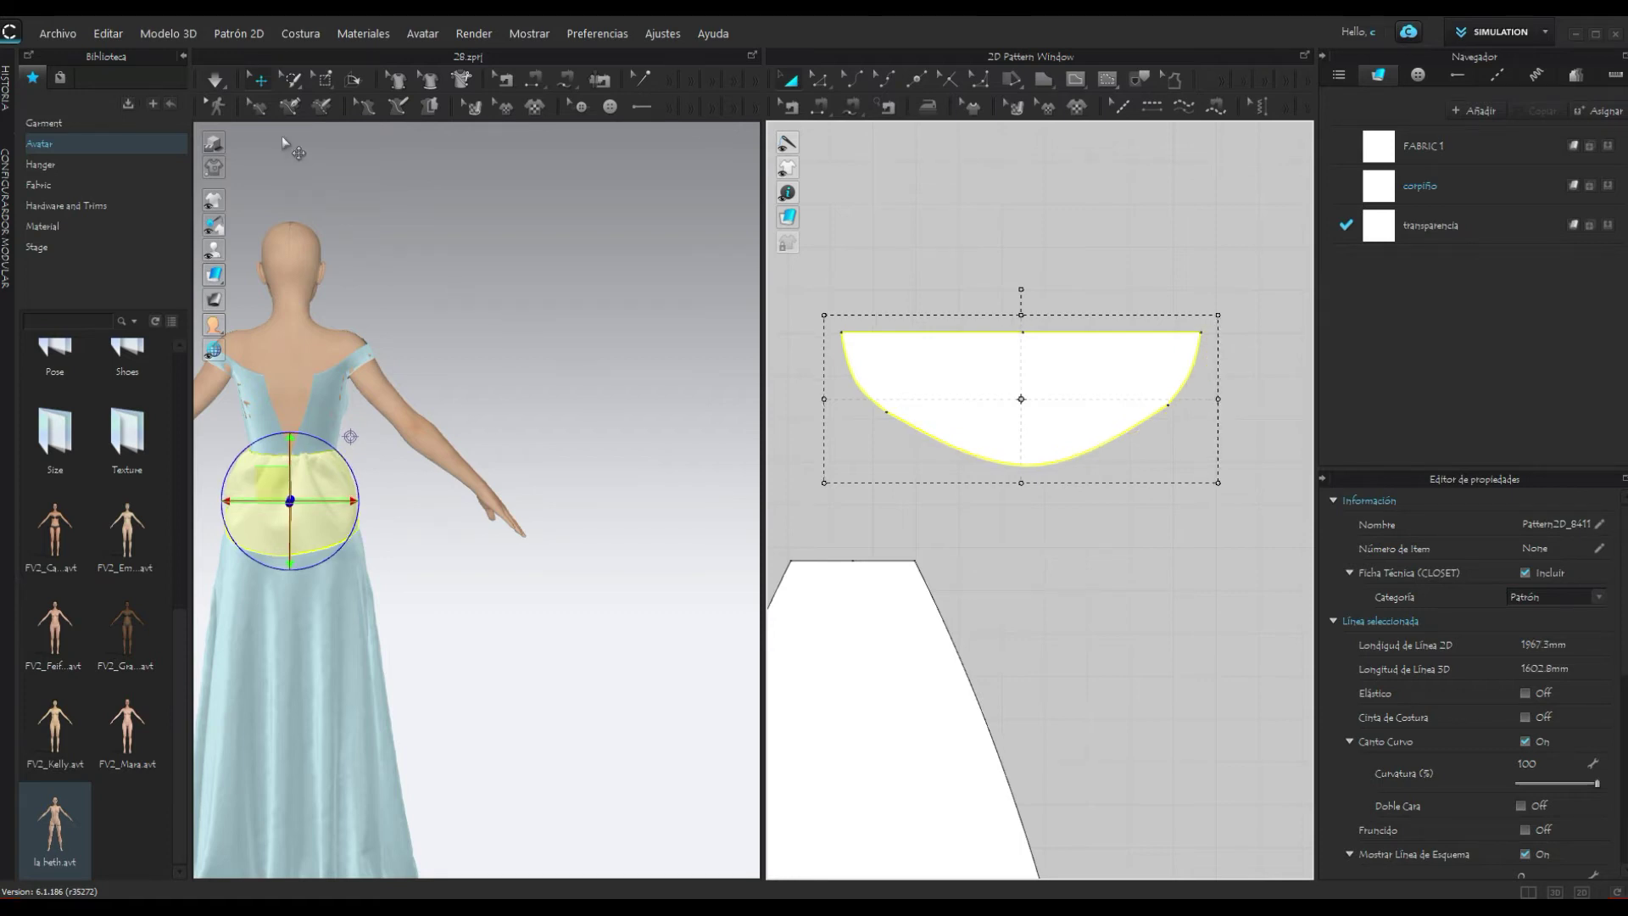
Step: Tug the peplum's lower-left edge in 3D to refine how it drapes over the skirt
{"action": "left_click", "coordinate": [217, 79]}
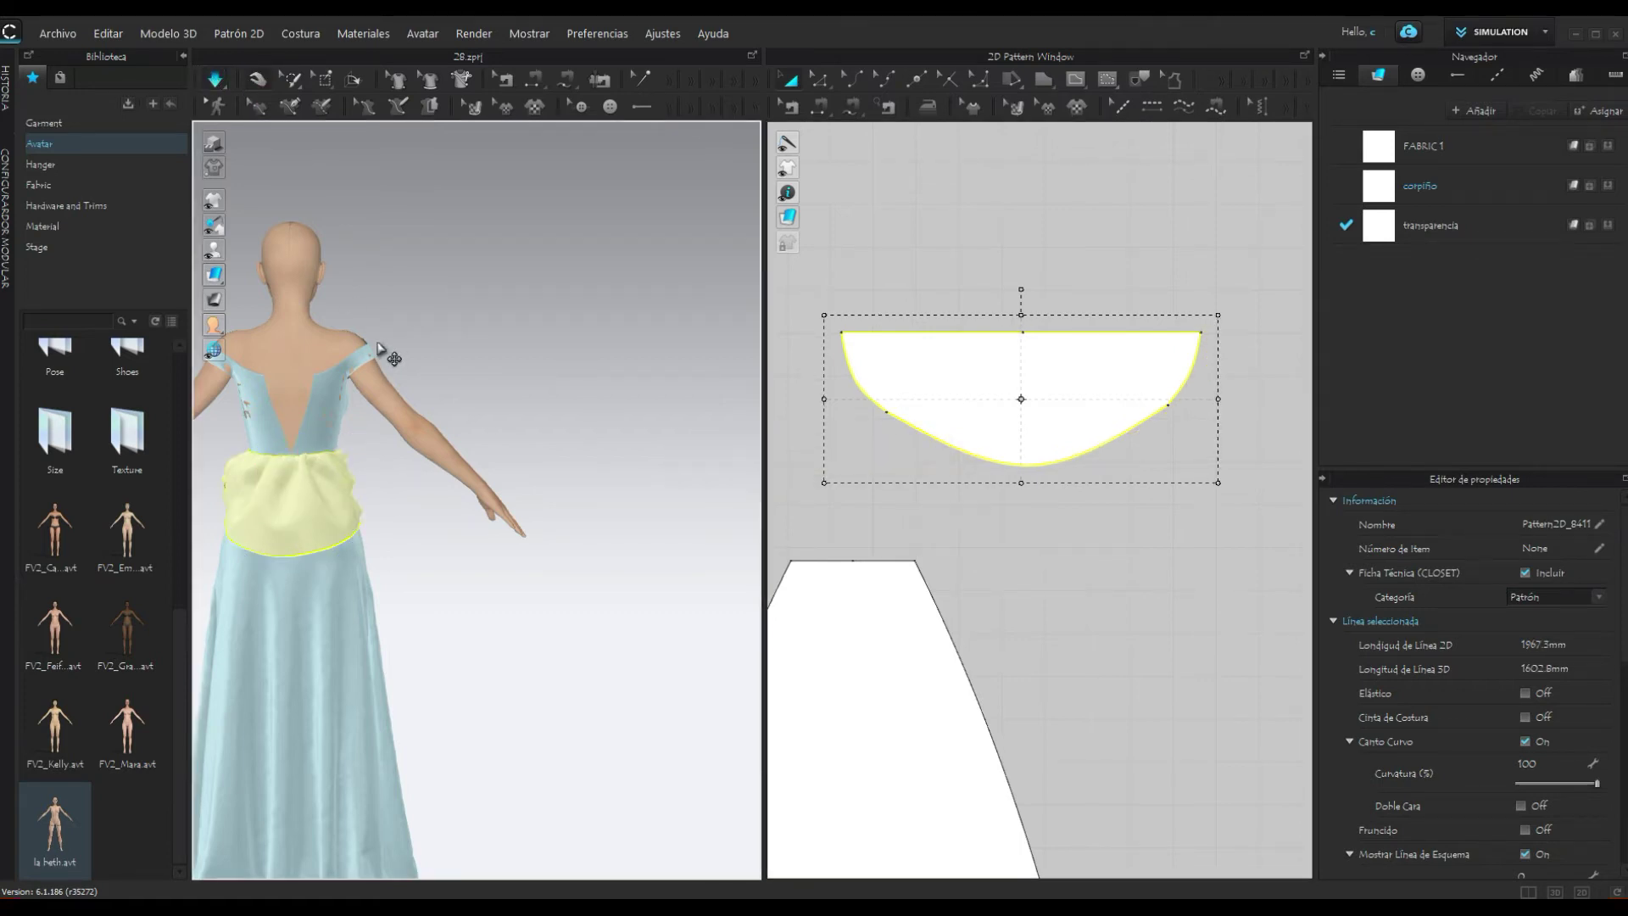
{"action": "right_click_drag", "start_coordinate": [394, 549], "coordinate": [289, 580]}
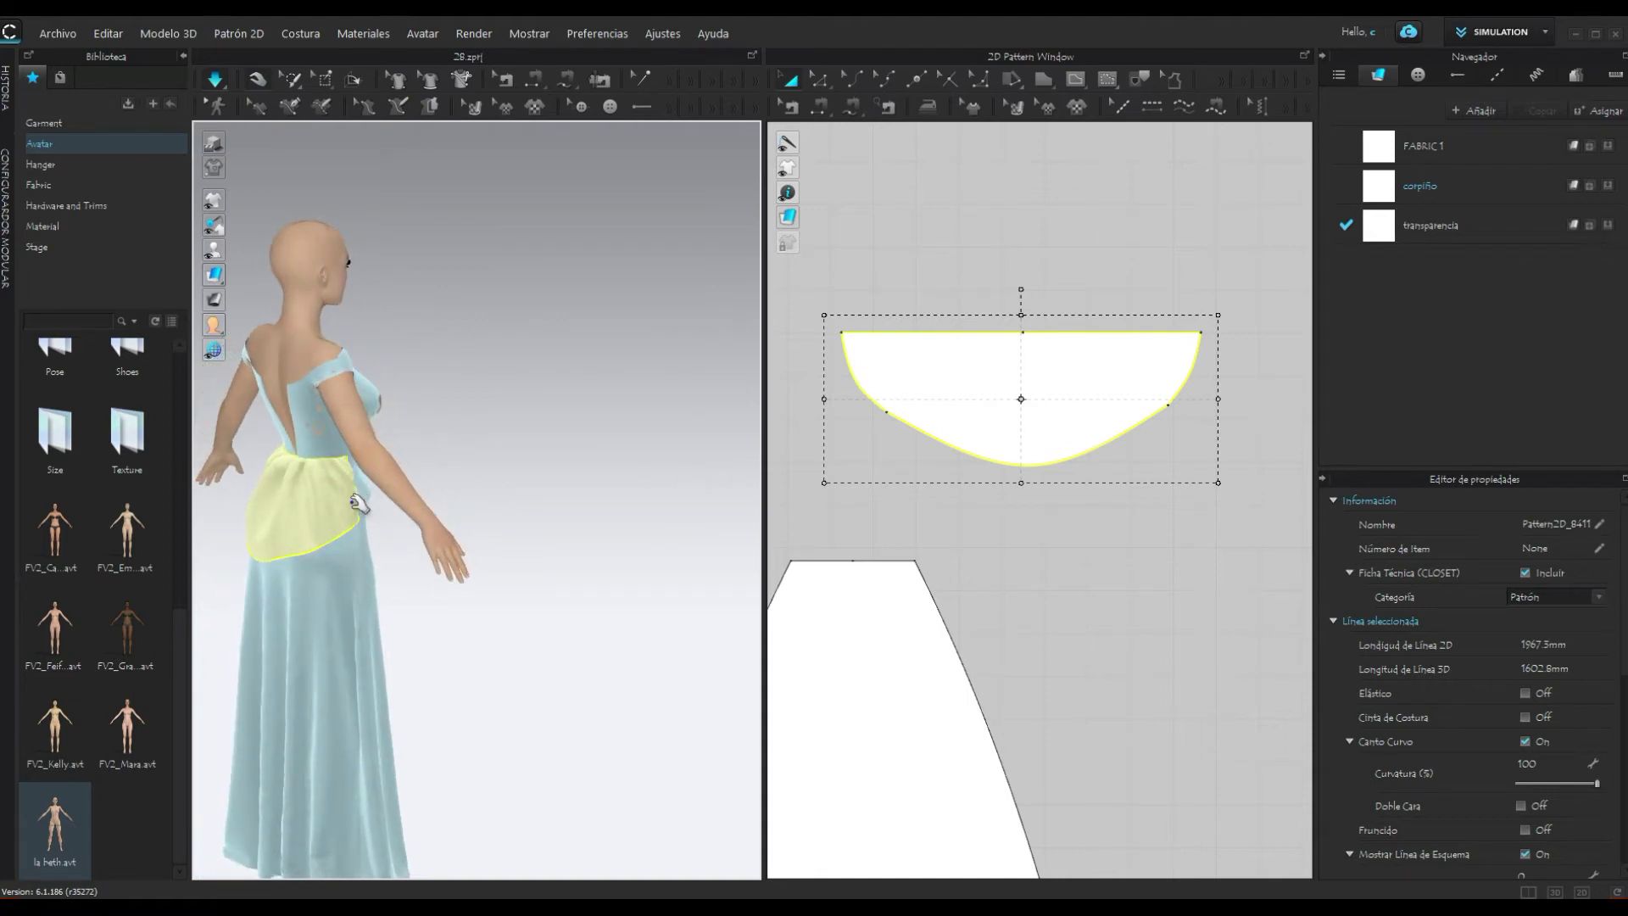
{"action": "left_click_drag", "start_coordinate": [243, 550], "coordinate": [286, 581]}
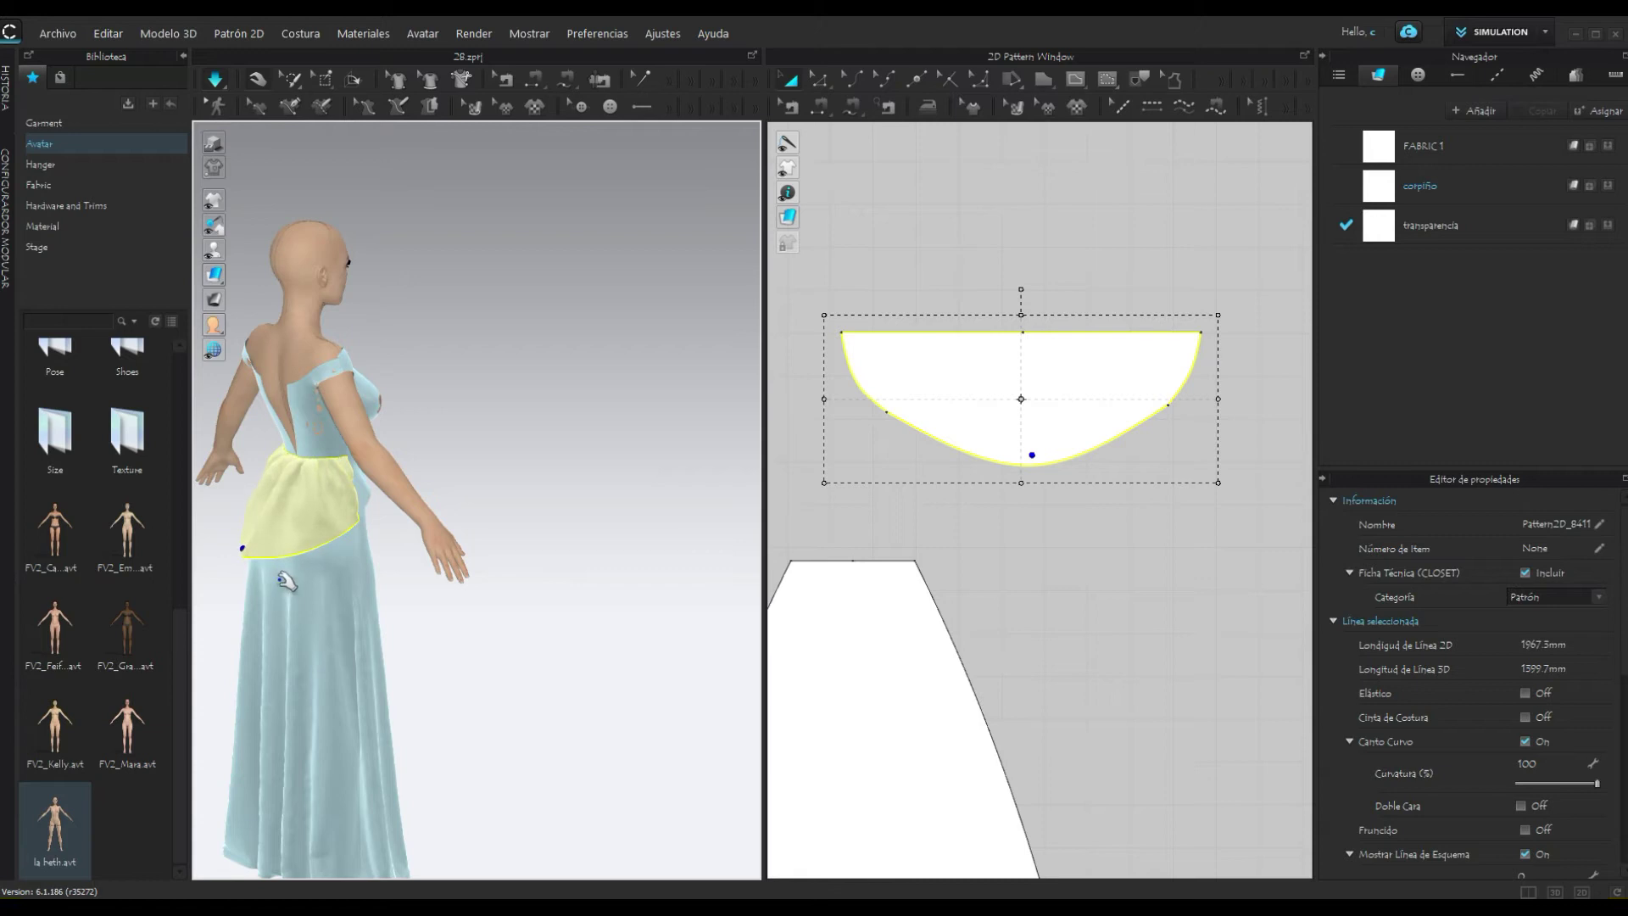
{"action": "mouse_move", "coordinate": [287, 581]}
{"action": "right_mouse_down"}
{"action": "mouse_move", "coordinate": [168, 568]}
{"action": "mouse_move", "coordinate": [393, 538]}
{"action": "mouse_move", "coordinate": [612, 442]}
{"action": "right_mouse_up"}
{"action": "left_click", "coordinate": [421, 545]}
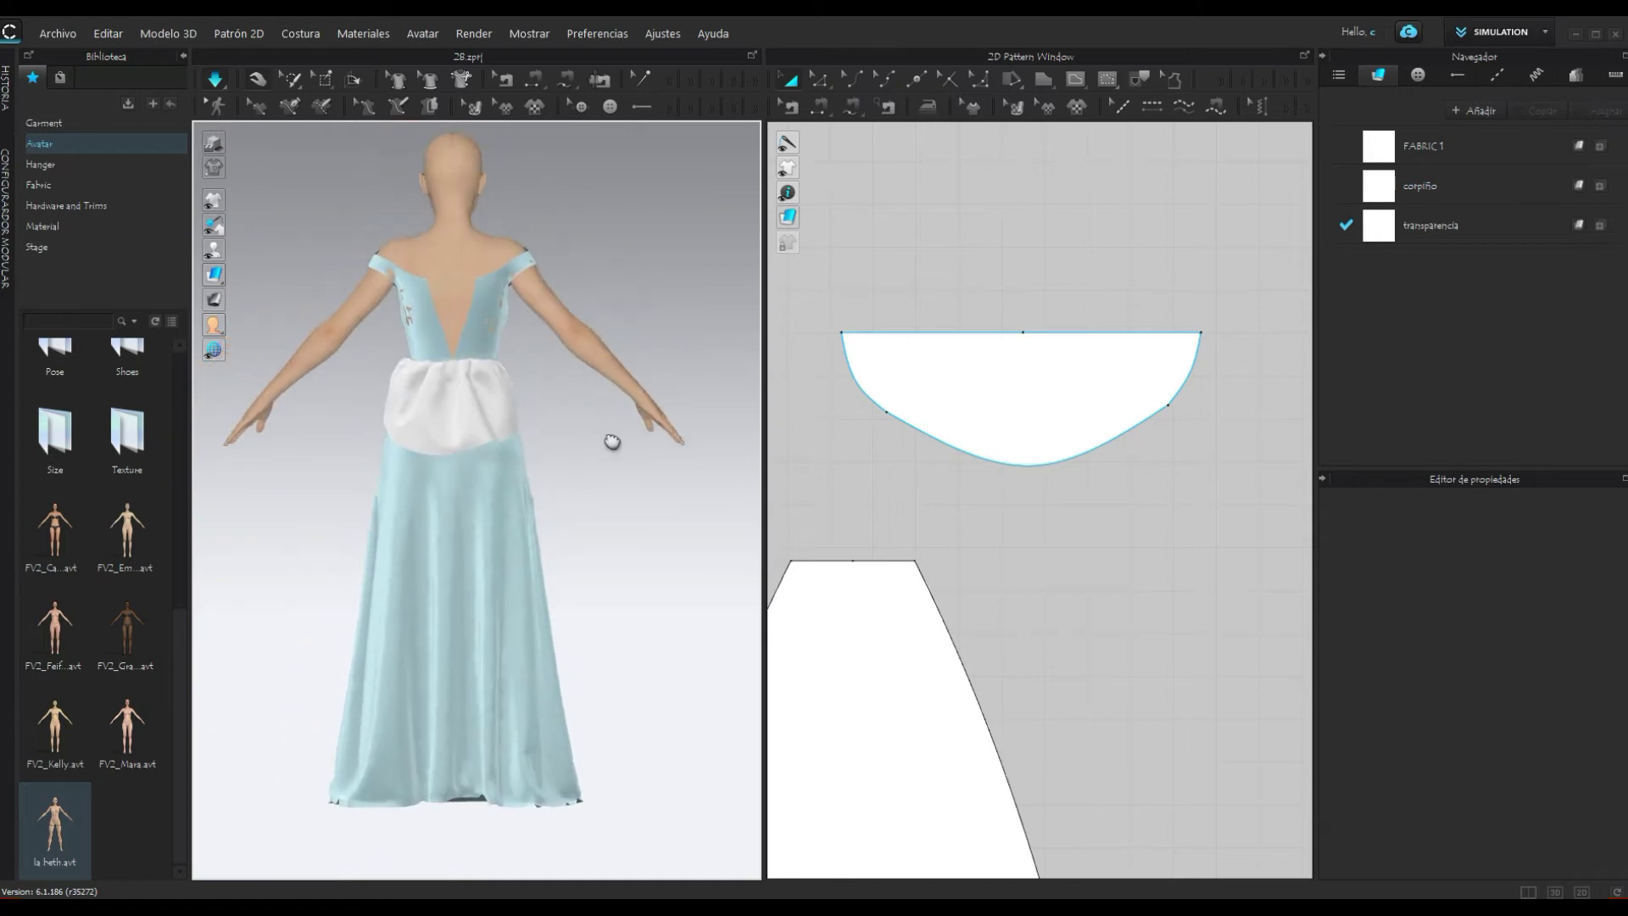
Step: Run the simulation, face the gown's front, and marquee-select both bodice patterns for their options
{"action": "left_click", "coordinate": [219, 81]}
{"action": "left_click", "coordinate": [212, 83]}
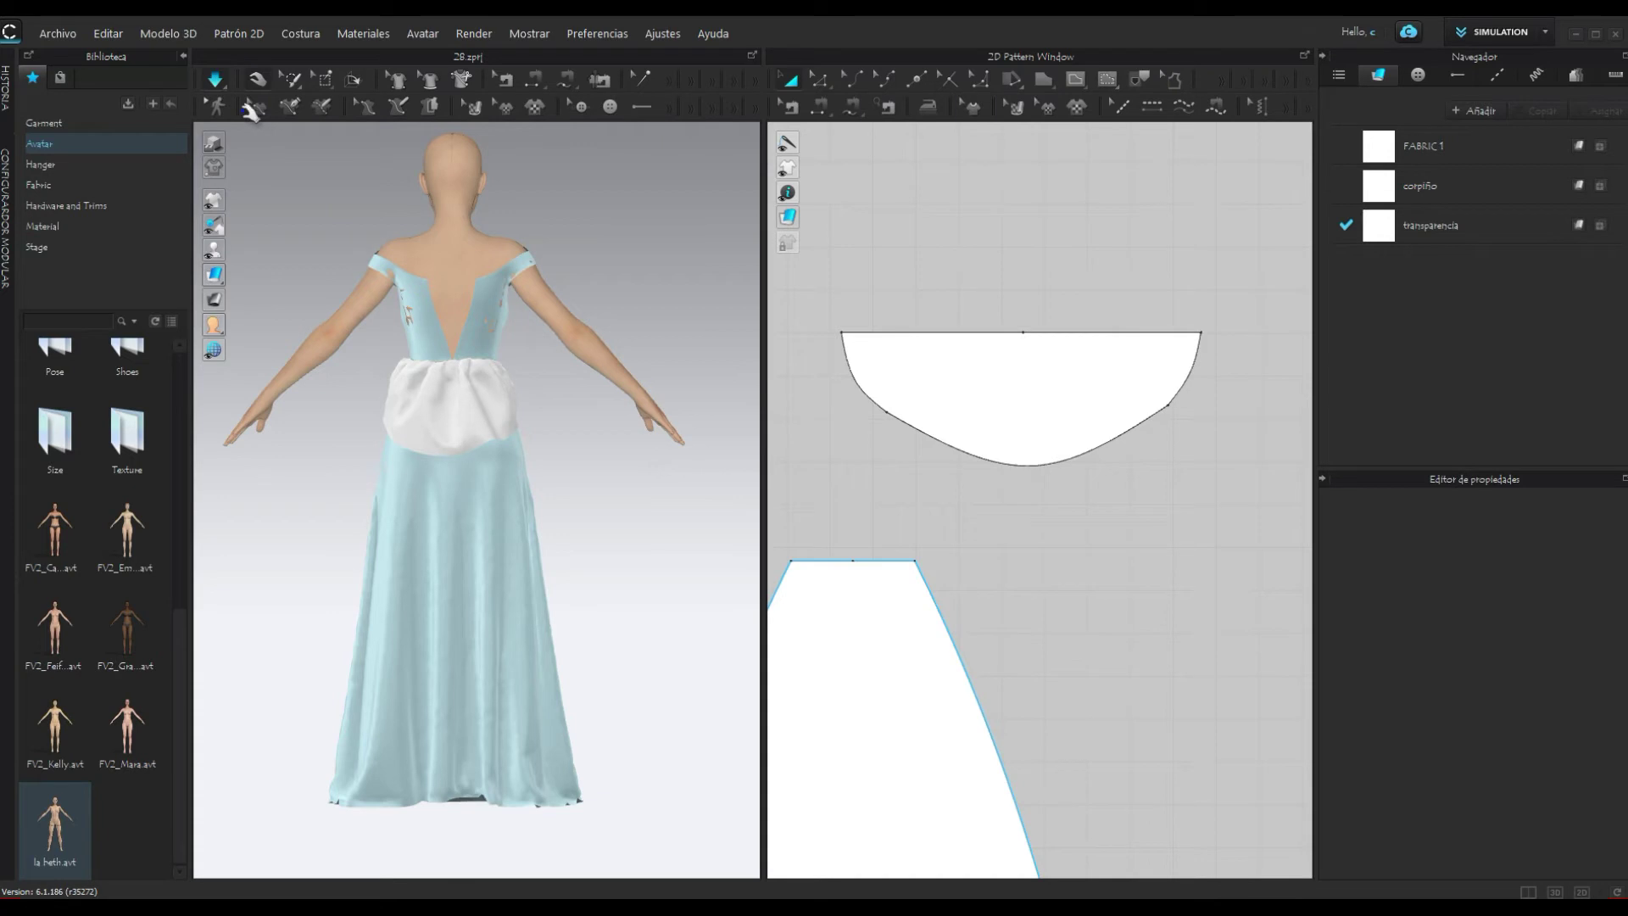
{"action": "right_click_drag", "start_coordinate": [631, 487], "coordinate": [261, 496]}
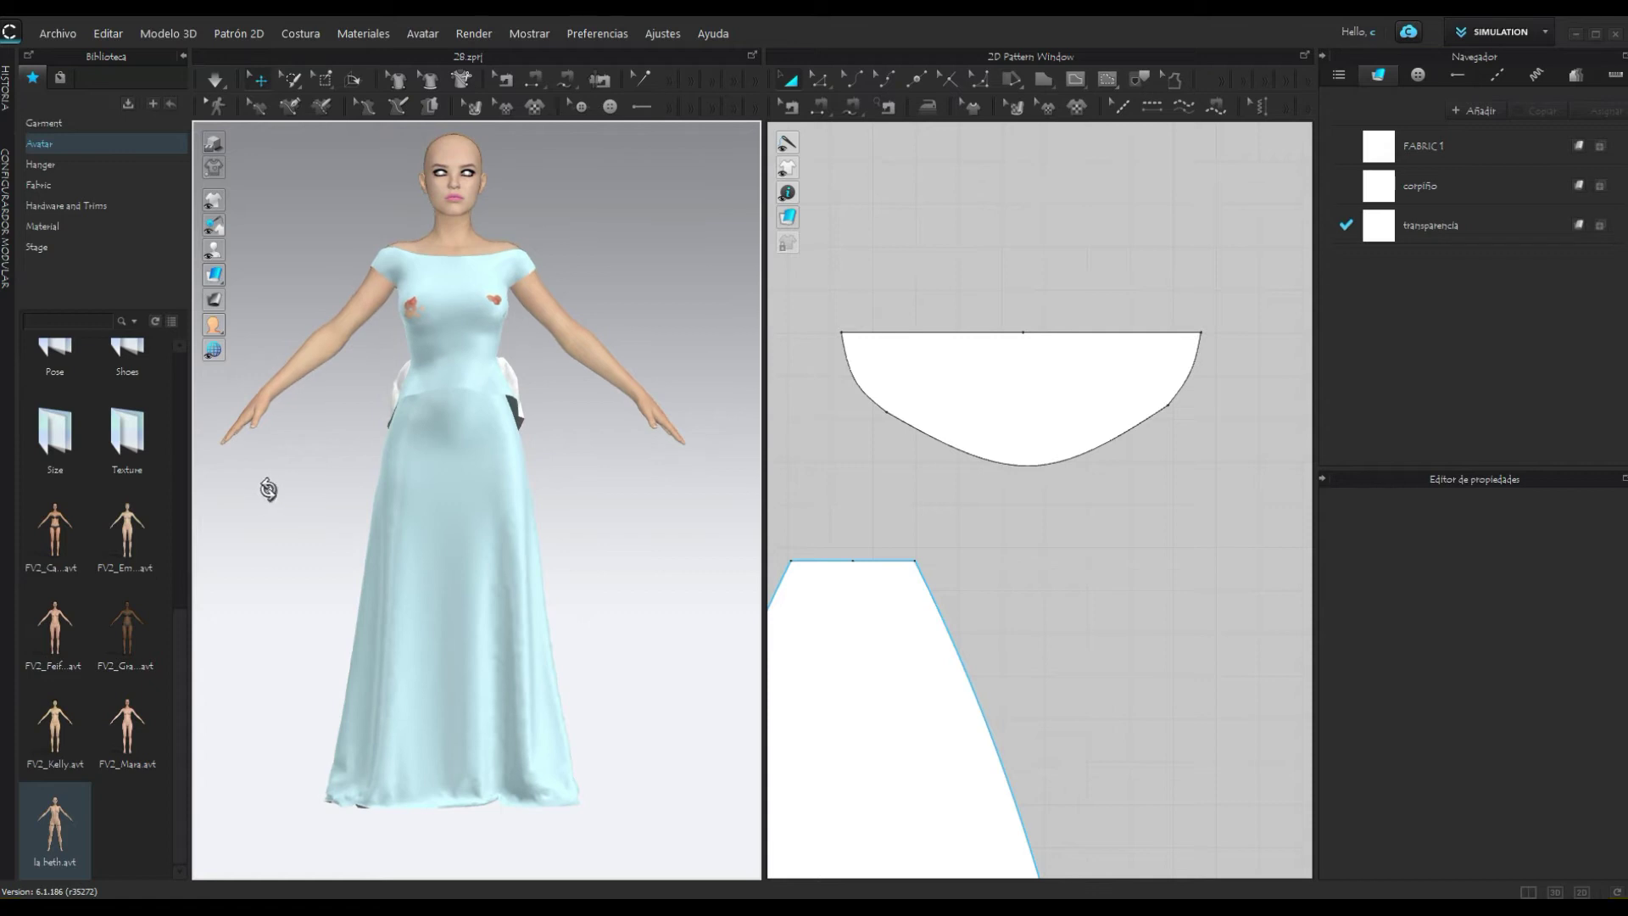
{"action": "left_click", "coordinate": [842, 452]}
{"action": "scroll", "coordinate": [842, 452], "scroll_direction": "down", "scroll_amount": 3}
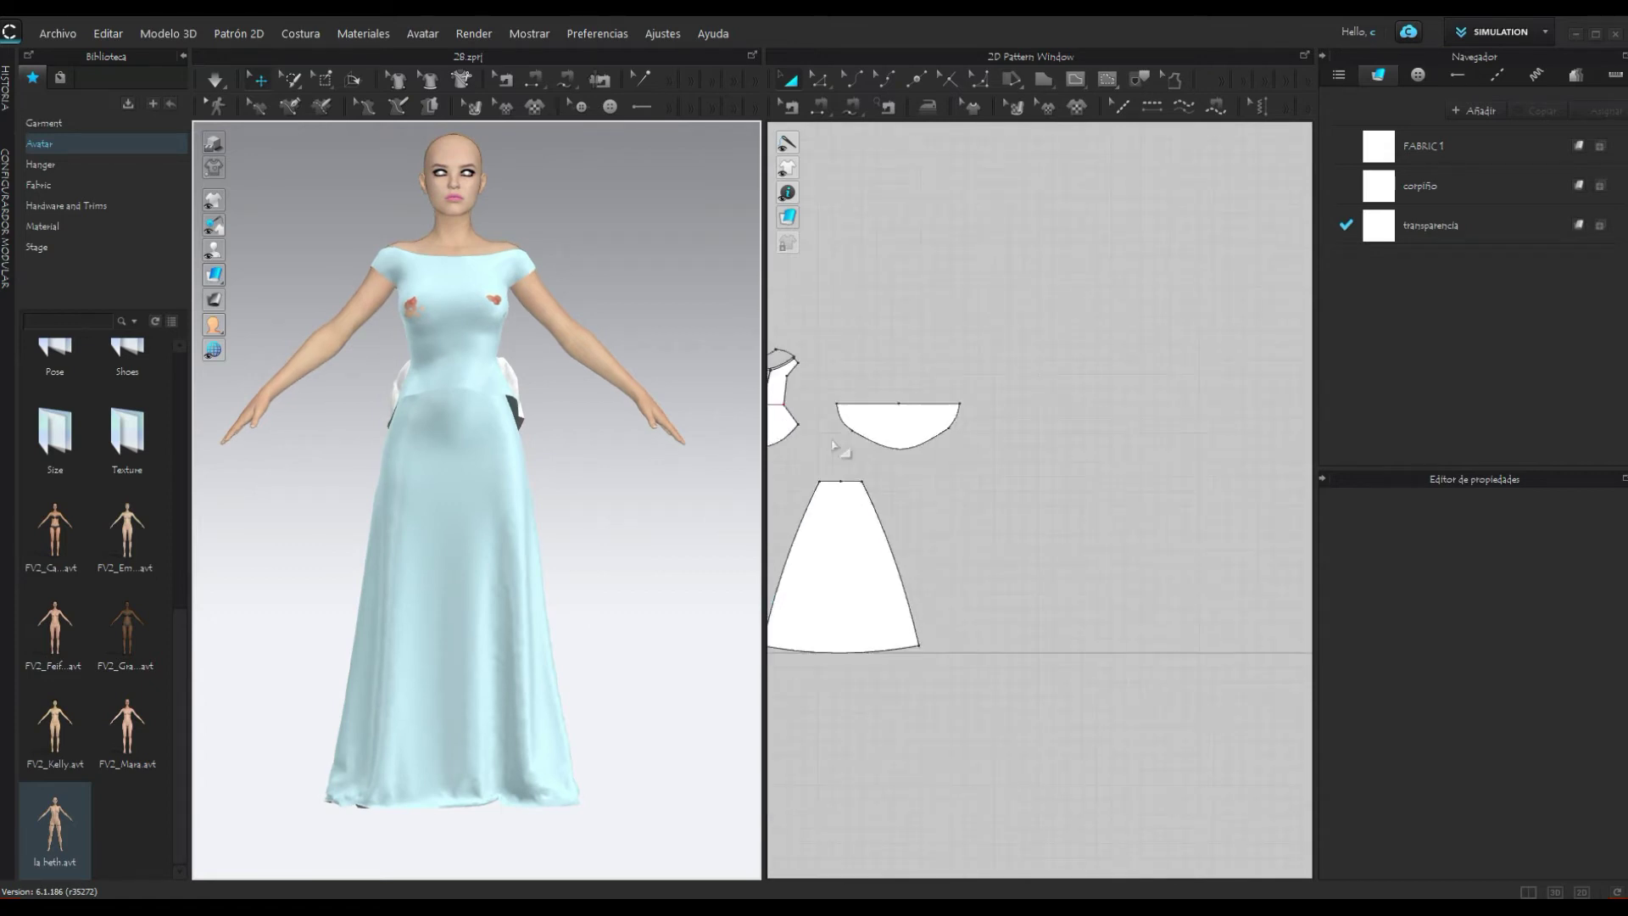
{"action": "scroll", "coordinate": [865, 342], "scroll_direction": "down", "scroll_amount": 3}
{"action": "scroll", "coordinate": [1043, 283], "scroll_direction": "down", "scroll_amount": 1}
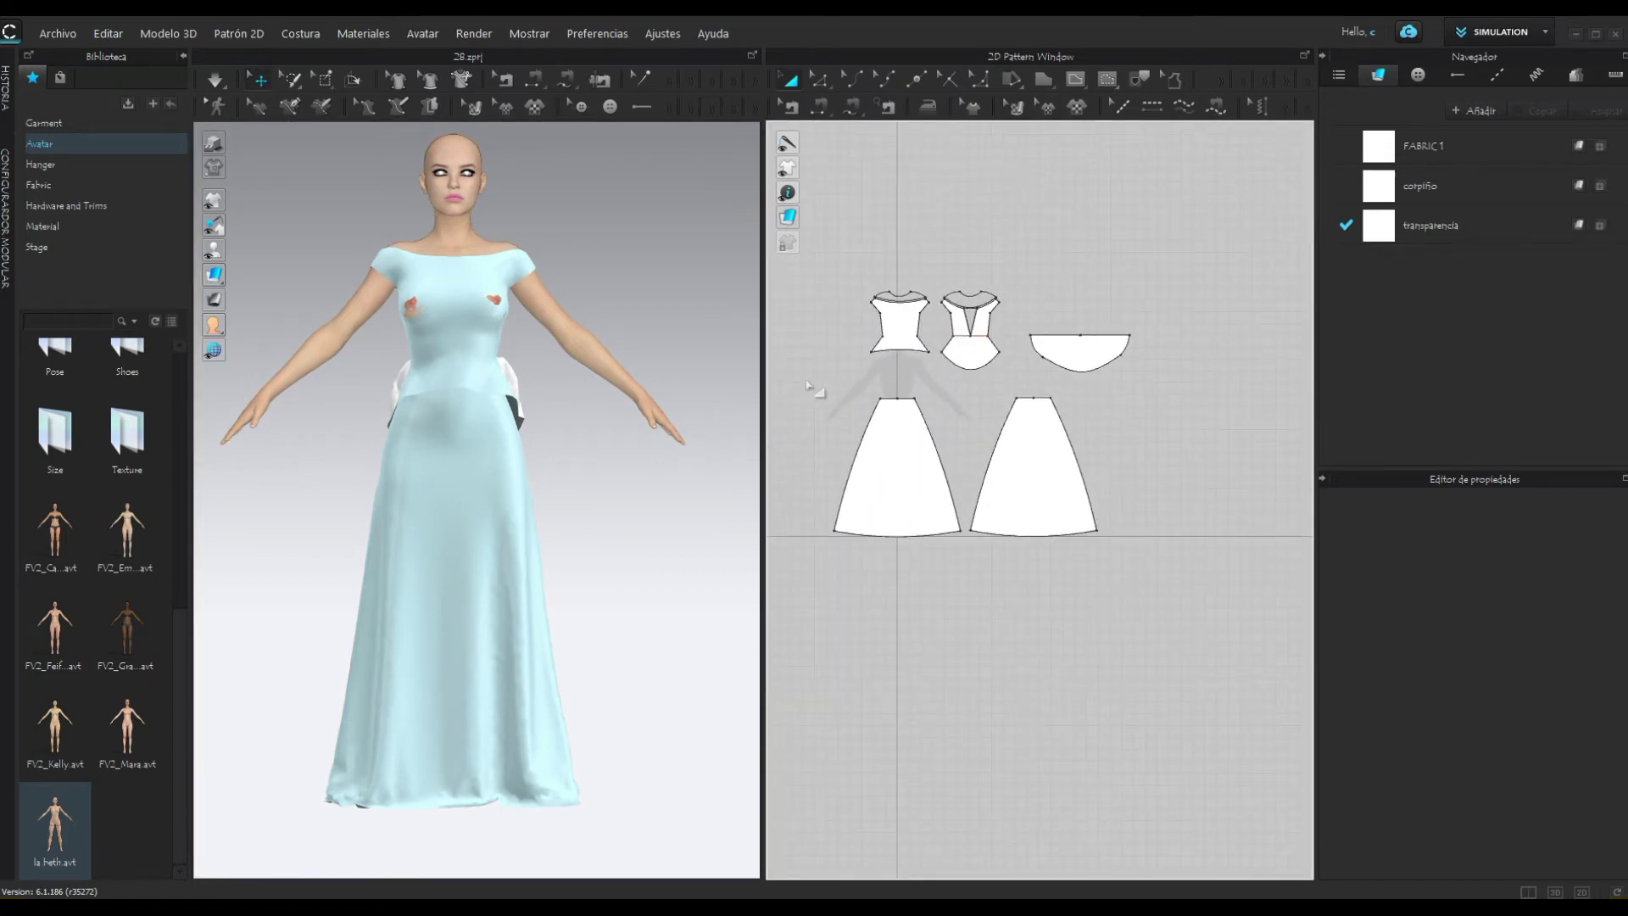
{"action": "left_click_drag", "start_coordinate": [1117, 576], "coordinate": [1118, 578]}
{"action": "mouse_move", "coordinate": [822, 255]}
{"action": "left_mouse_down"}
{"action": "mouse_move", "coordinate": [994, 343]}
{"action": "mouse_move", "coordinate": [1002, 370]}
{"action": "left_mouse_up"}
{"action": "right_click", "coordinate": [969, 348]}
Step: Deselect the now-white bodices, re-simulate, and check the gown front and back before stopping
{"action": "key", "text": "Escape"}
{"action": "left_click", "coordinate": [1104, 469]}
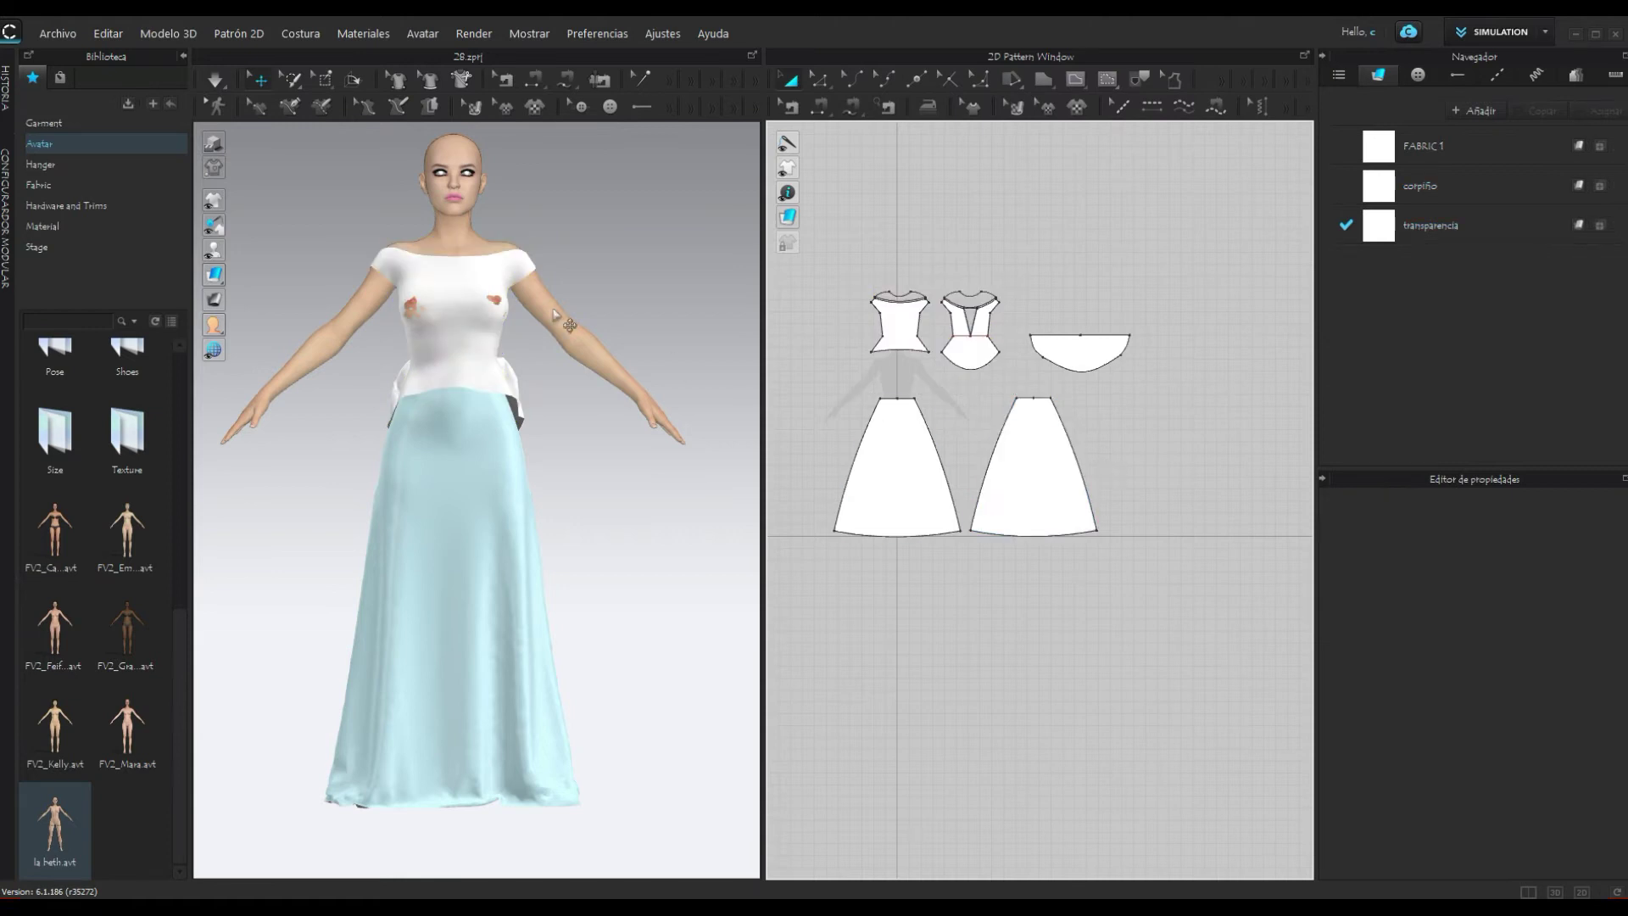
{"action": "left_click", "coordinate": [217, 81]}
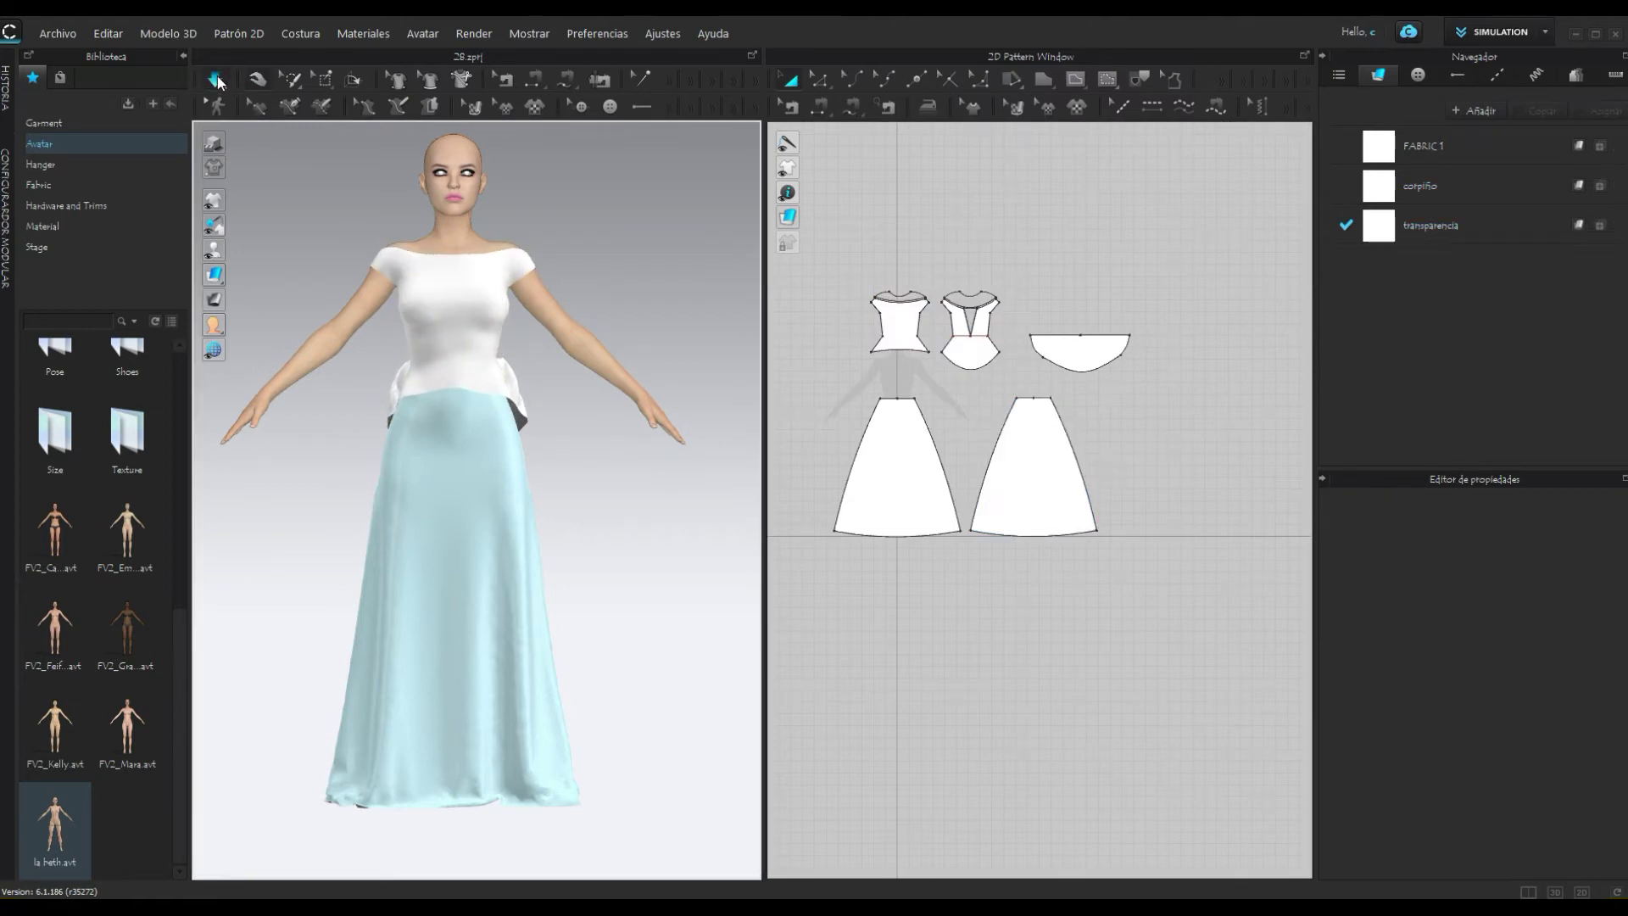
{"action": "mouse_move", "coordinate": [600, 501]}
{"action": "right_mouse_down"}
{"action": "mouse_move", "coordinate": [265, 505]}
{"action": "mouse_move", "coordinate": [626, 514]}
{"action": "right_mouse_up"}
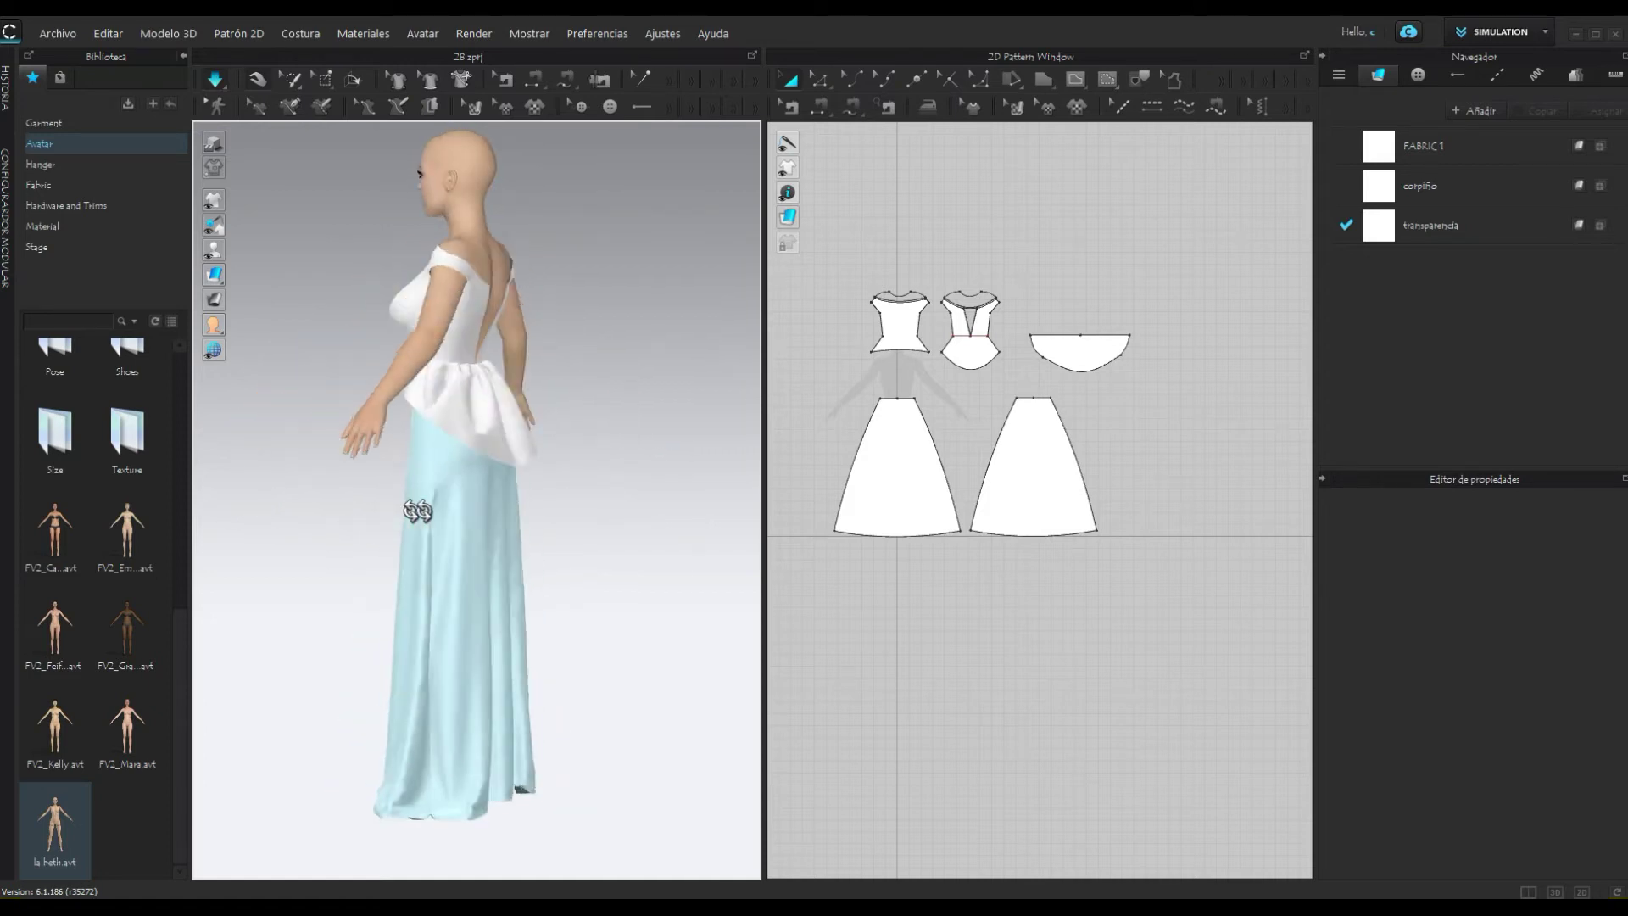
{"action": "key", "text": "space"}
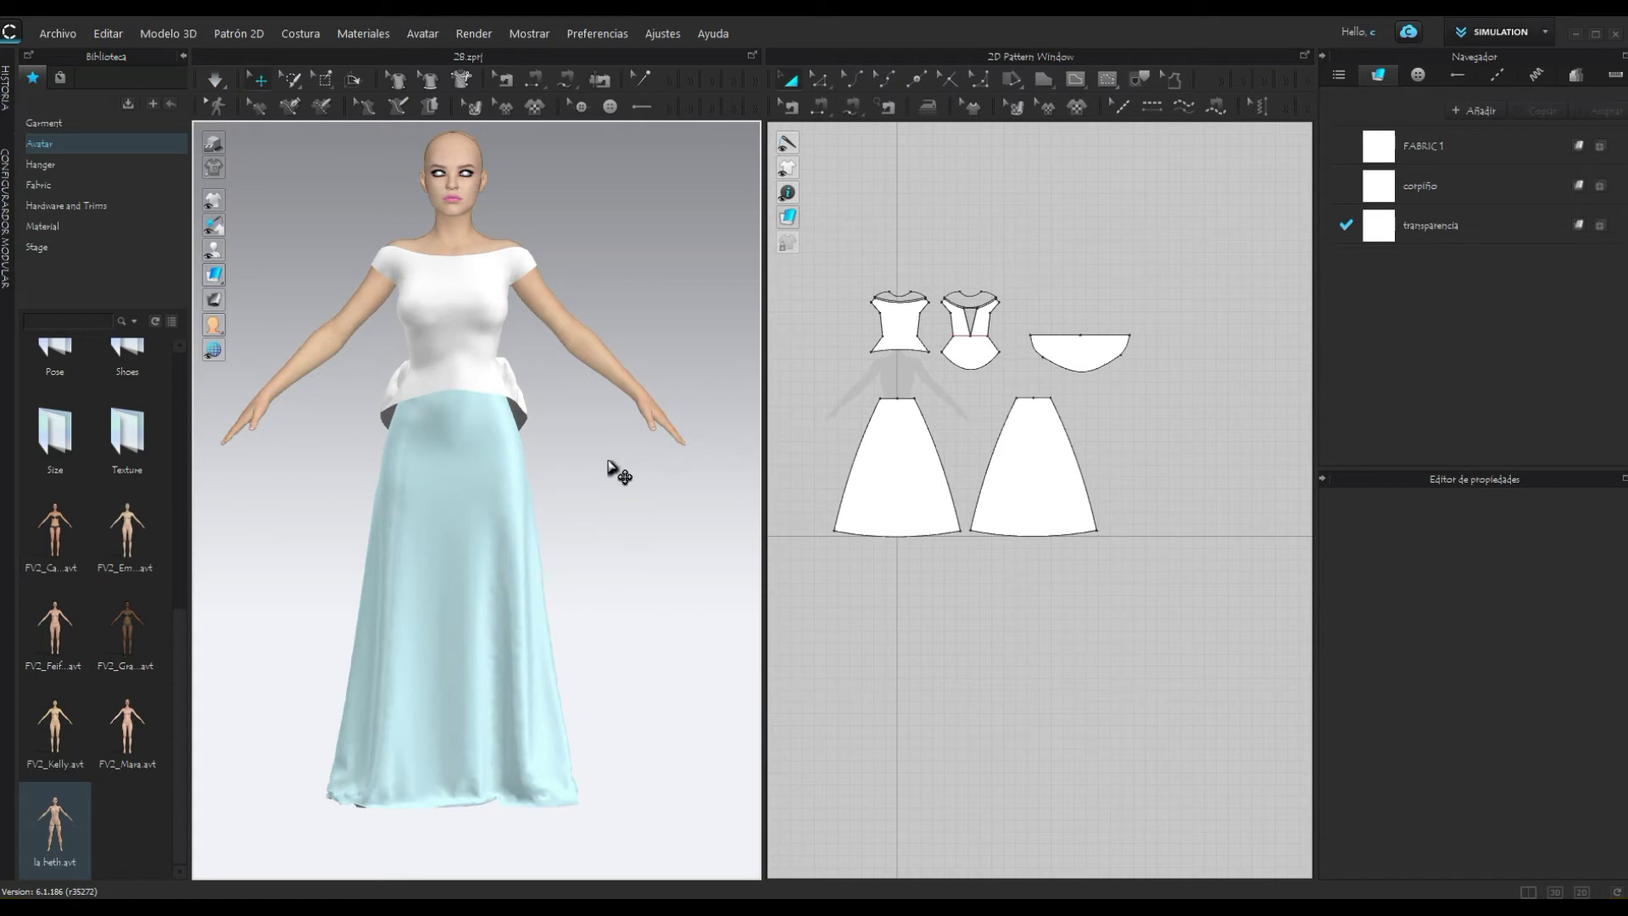
{"action": "right_click_drag", "start_coordinate": [623, 473], "coordinate": [225, 471]}
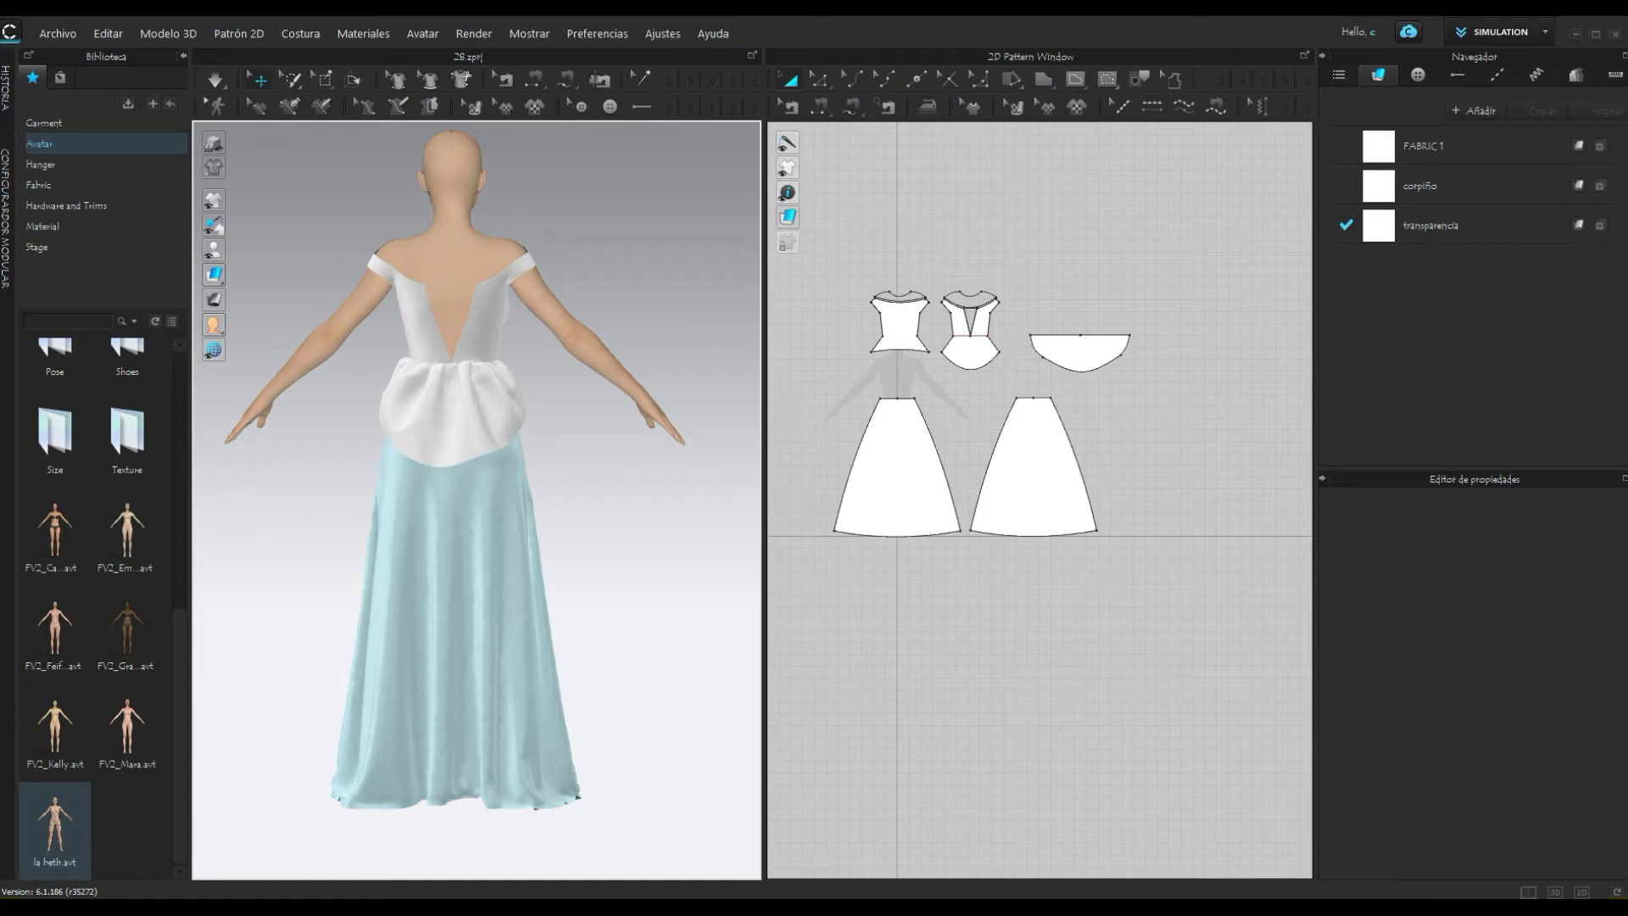
{"action": "left_click", "coordinate": [1460, 843]}
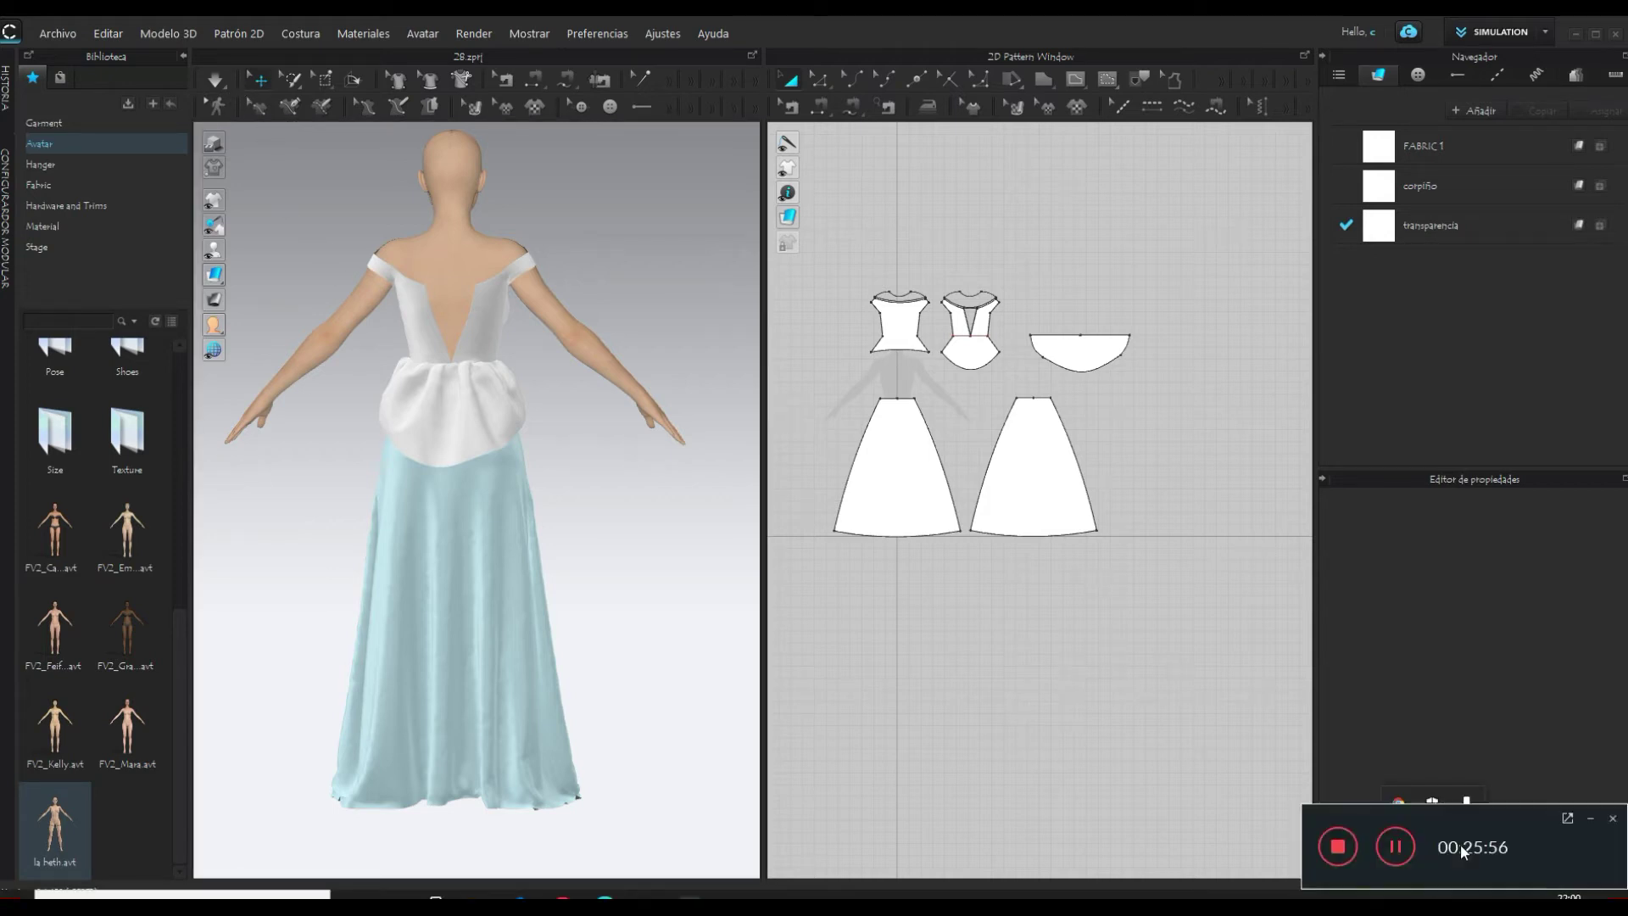
Step: Turn the gown to the front and change the skirt fabric colour from pale blue to white
{"action": "left_click", "coordinate": [1591, 820]}
{"action": "mouse_move", "coordinate": [530, 552]}
{"action": "right_mouse_down"}
{"action": "mouse_move", "coordinate": [193, 548]}
{"action": "mouse_move", "coordinate": [593, 548]}
{"action": "right_mouse_up"}
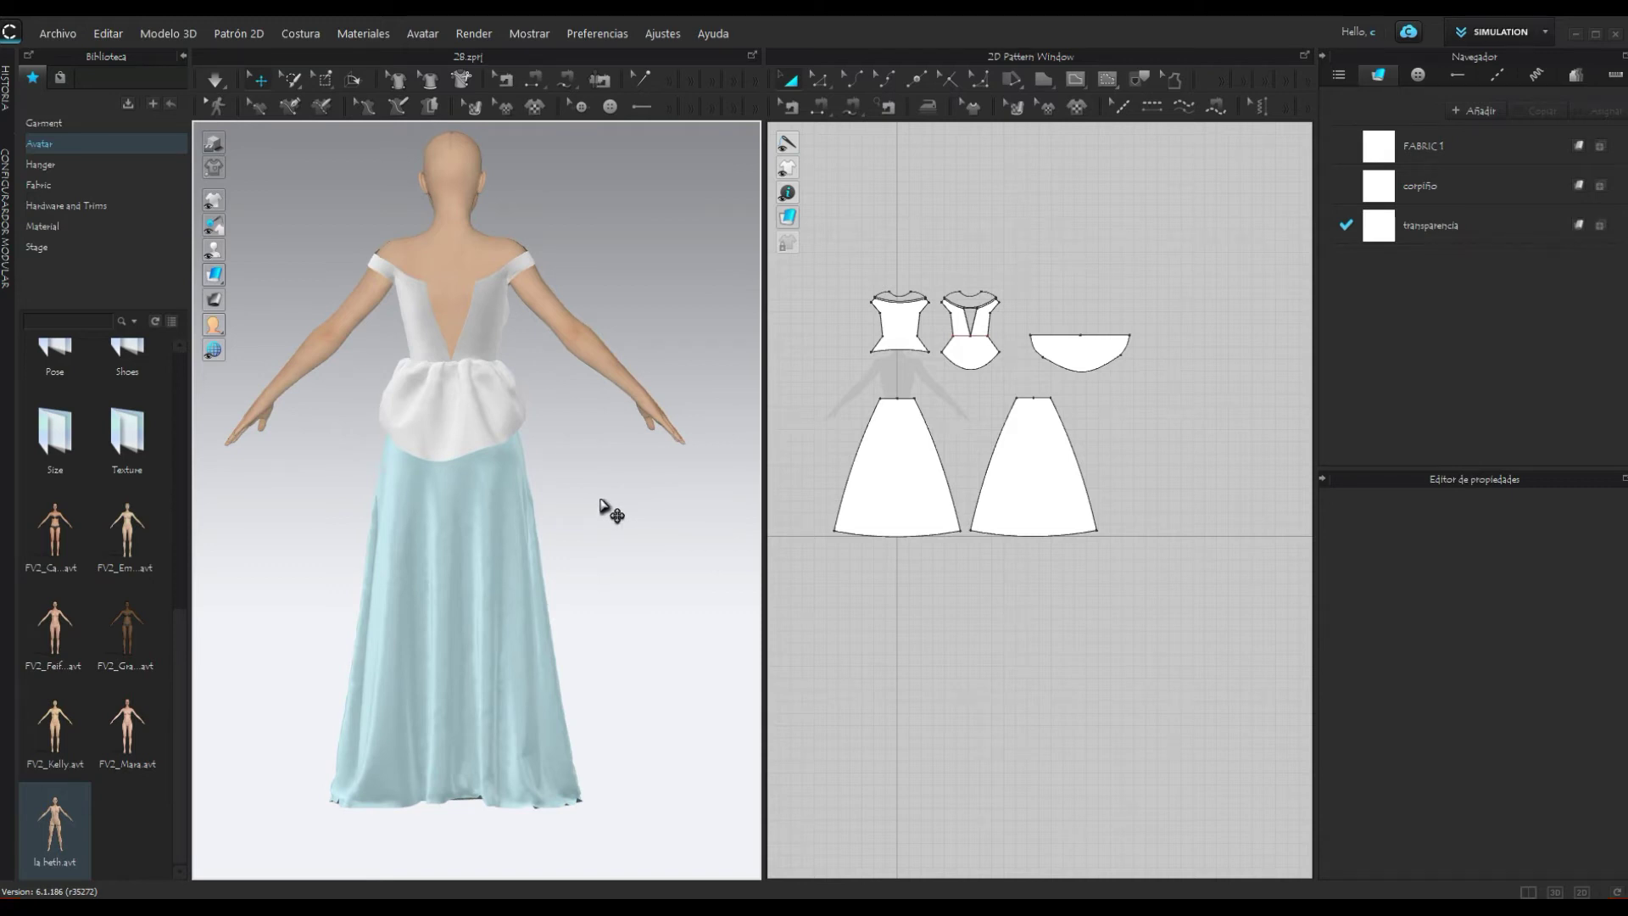
{"action": "middle_click_drag", "start_coordinate": [599, 506], "coordinate": [629, 543]}
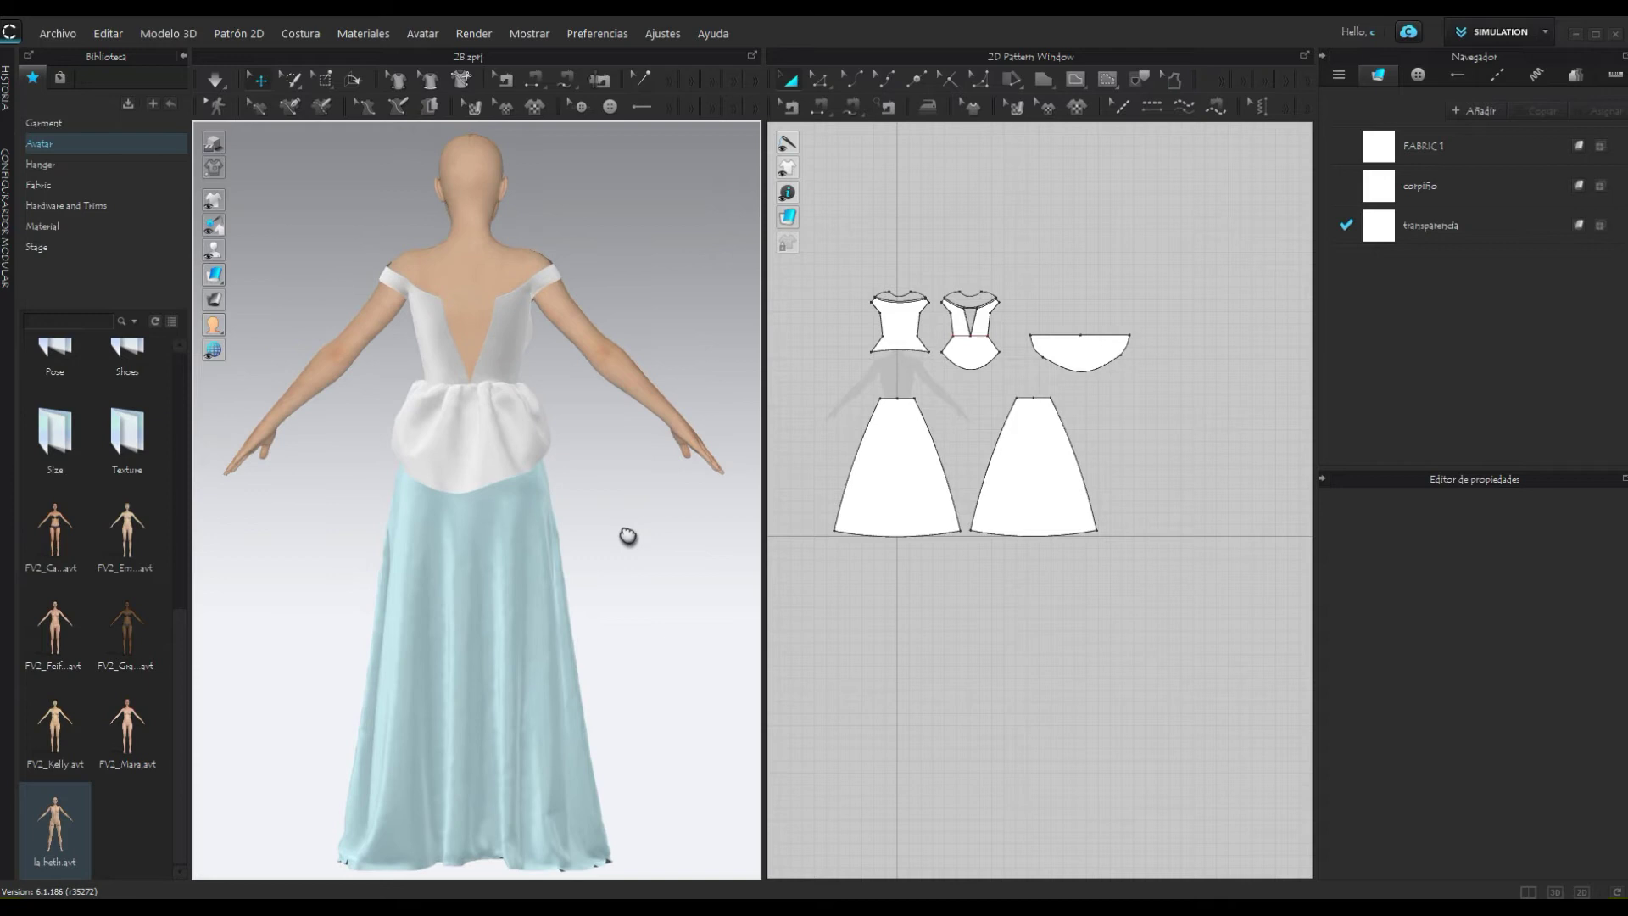
{"action": "mouse_move", "coordinate": [629, 542]}
{"action": "right_mouse_down"}
{"action": "mouse_move", "coordinate": [279, 515]}
{"action": "mouse_move", "coordinate": [237, 545]}
{"action": "right_mouse_up"}
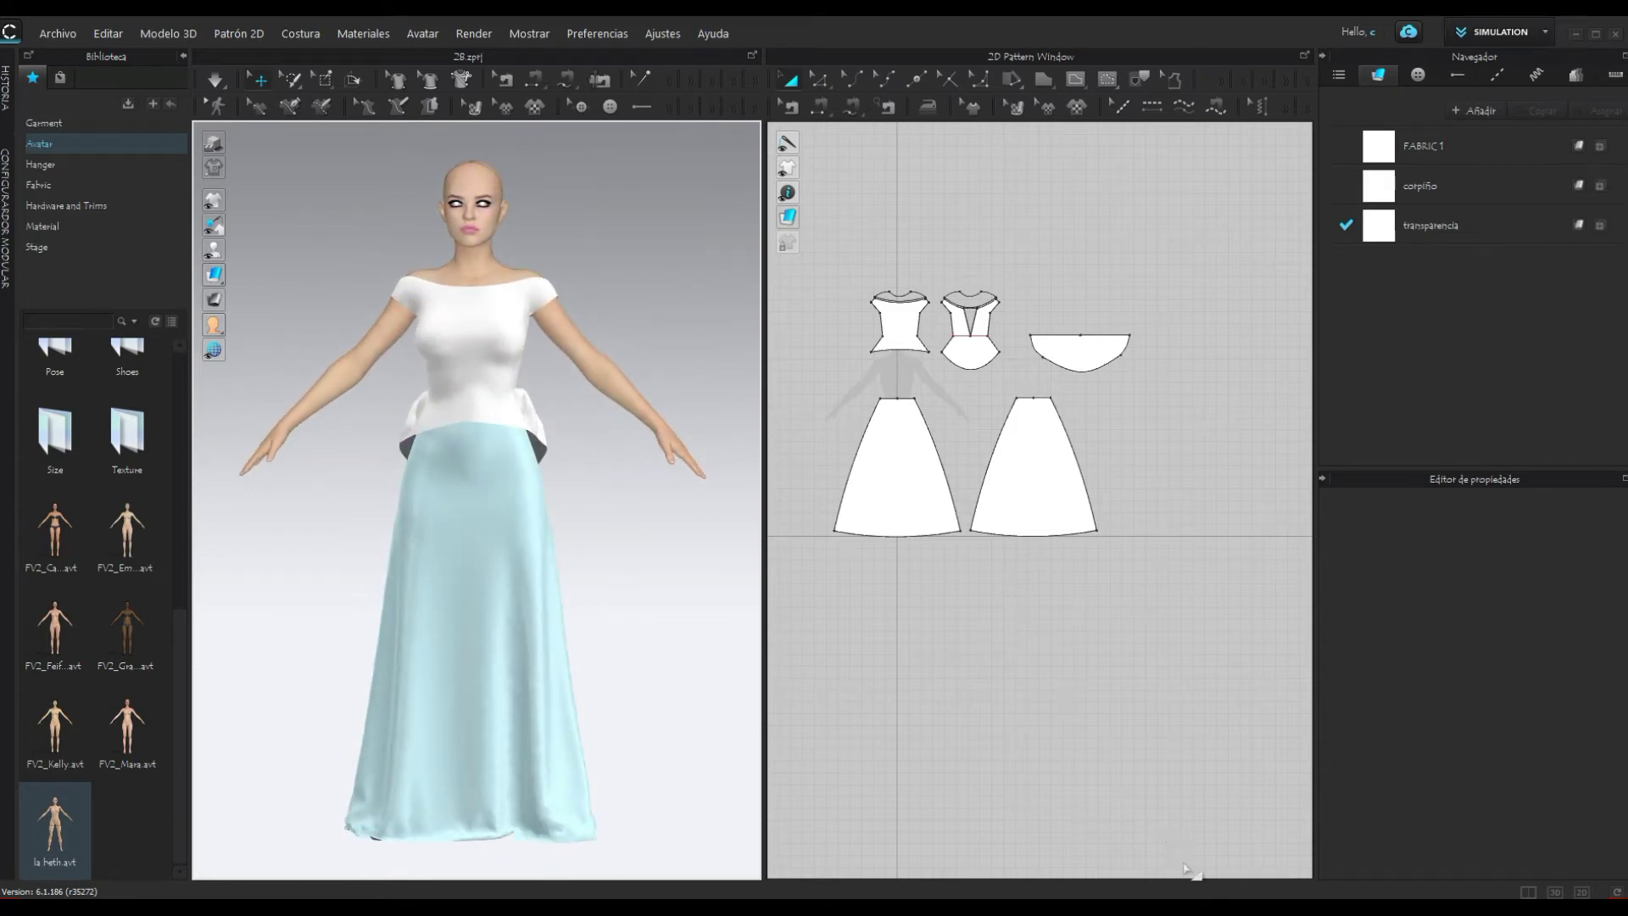
{"action": "left_click", "coordinate": [1498, 885]}
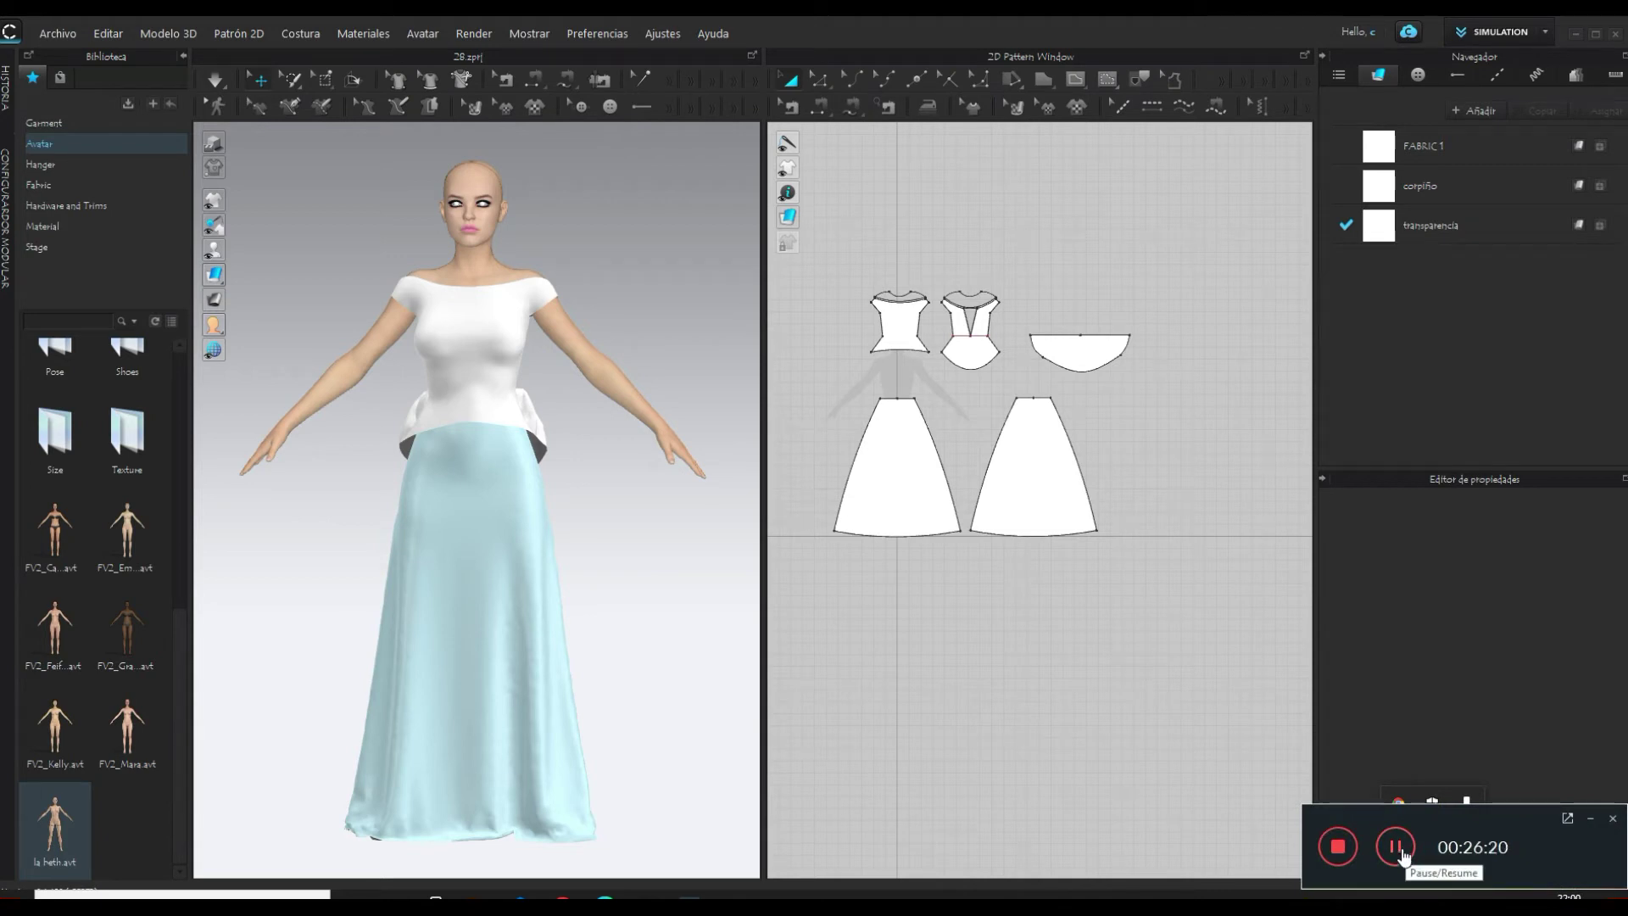
{"action": "left_click", "coordinate": [1590, 819]}
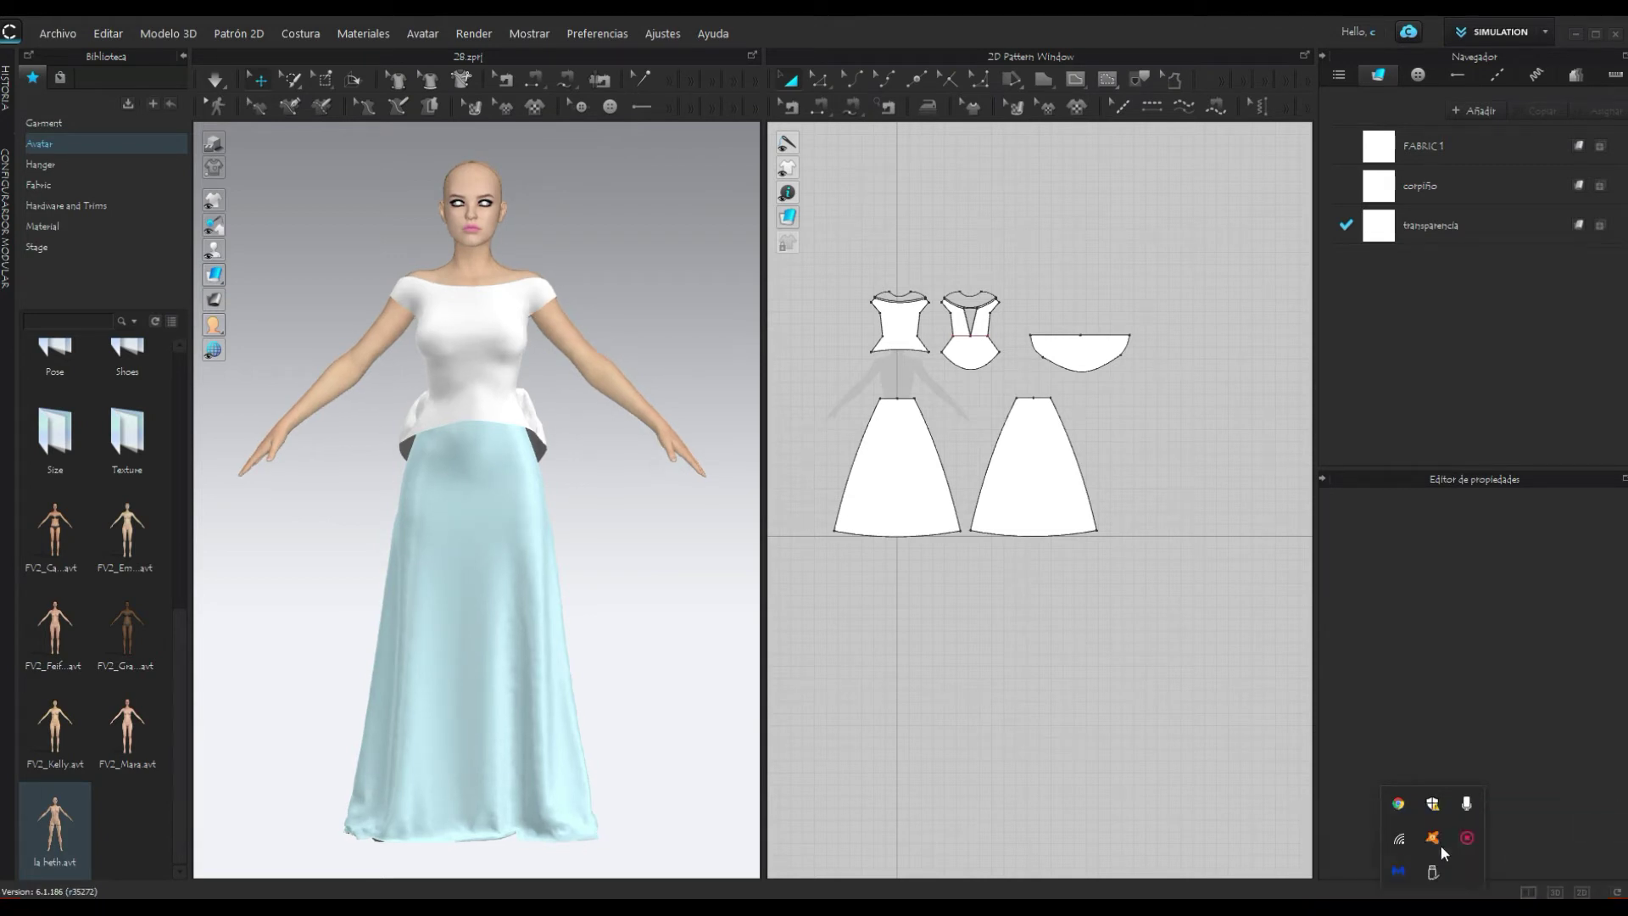
{"action": "scroll", "coordinate": [975, 461], "scroll_direction": "up", "scroll_amount": 1}
{"action": "scroll", "coordinate": [979, 441], "scroll_direction": "up", "scroll_amount": 2}
{"action": "scroll", "coordinate": [983, 421], "scroll_direction": "down", "scroll_amount": 2}
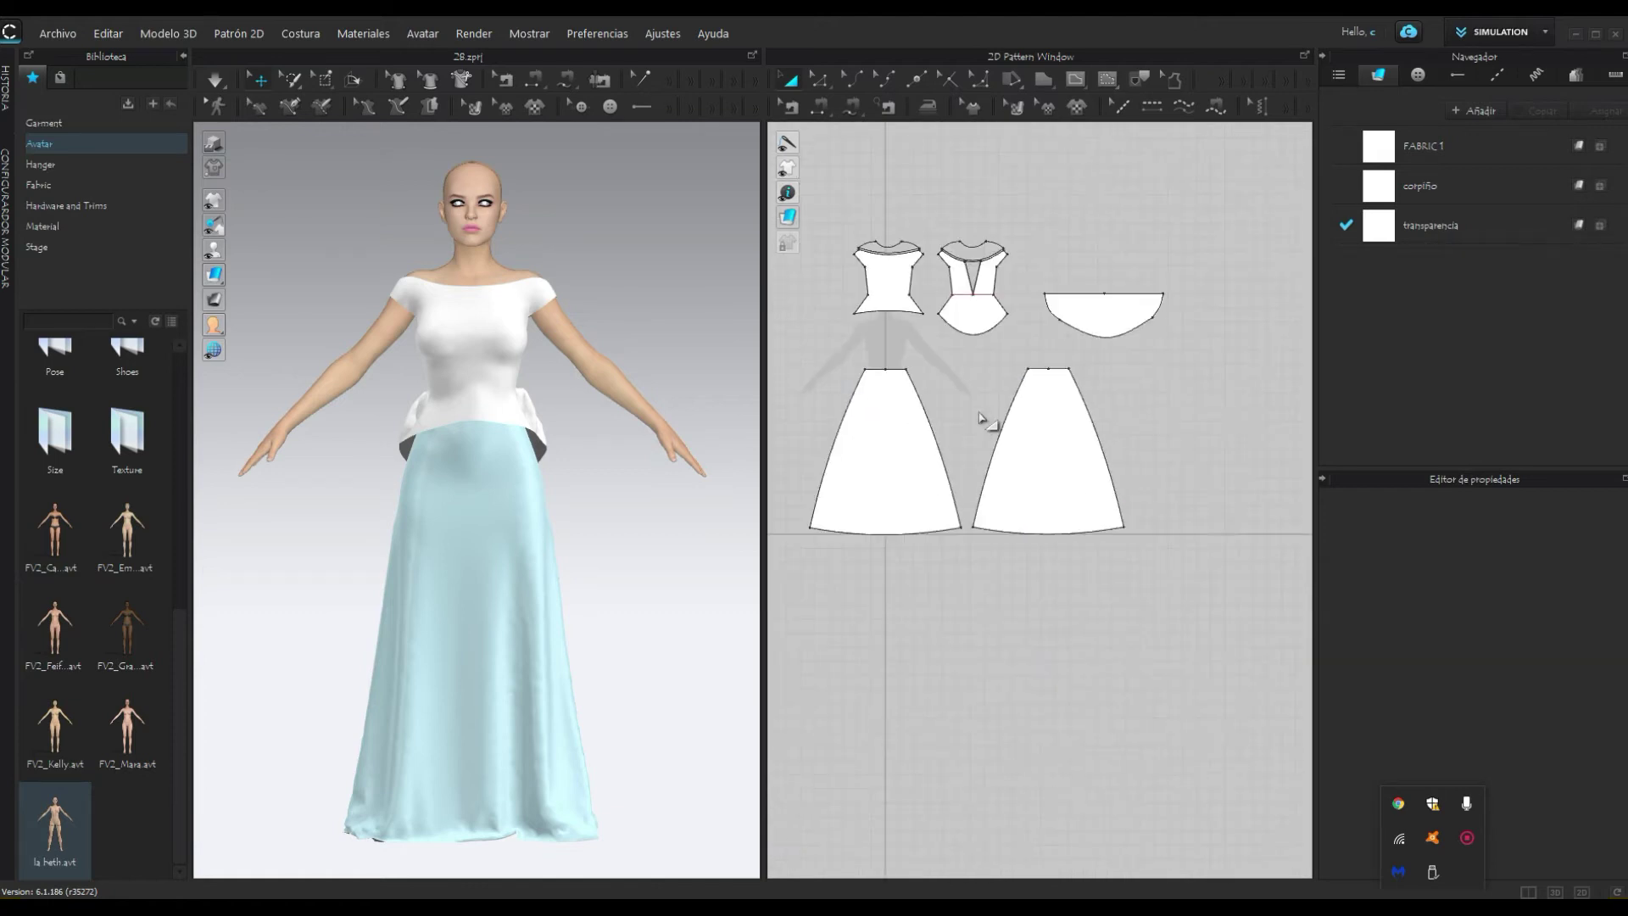
{"action": "scroll", "coordinate": [1034, 424], "scroll_direction": "up", "scroll_amount": 1}
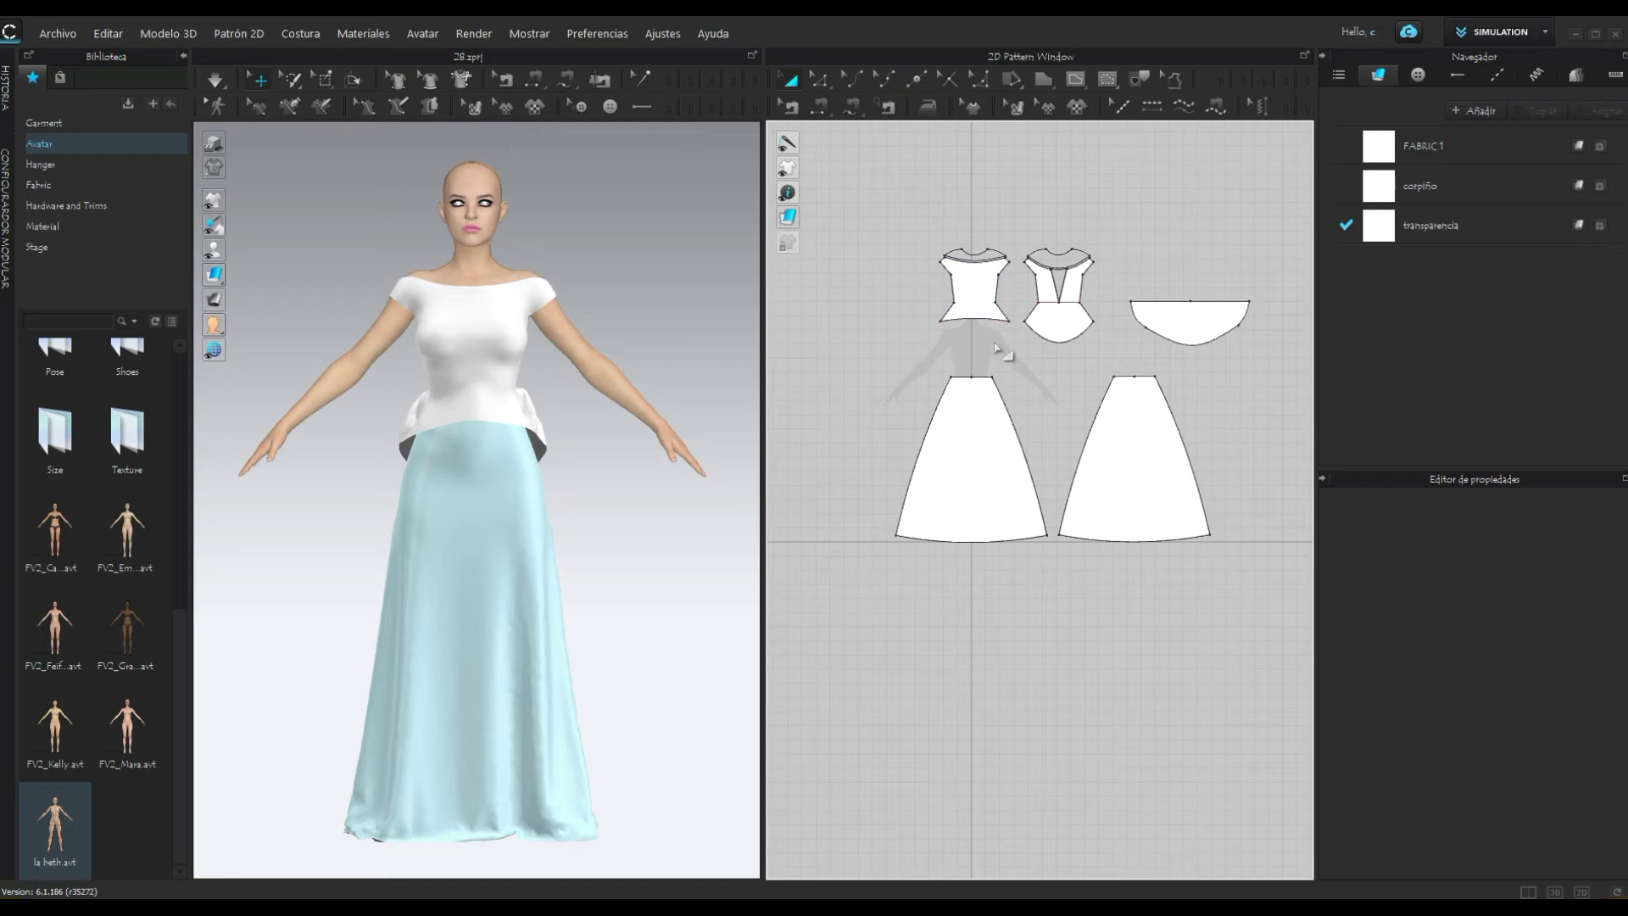
{"action": "left_click", "coordinate": [1046, 79]}
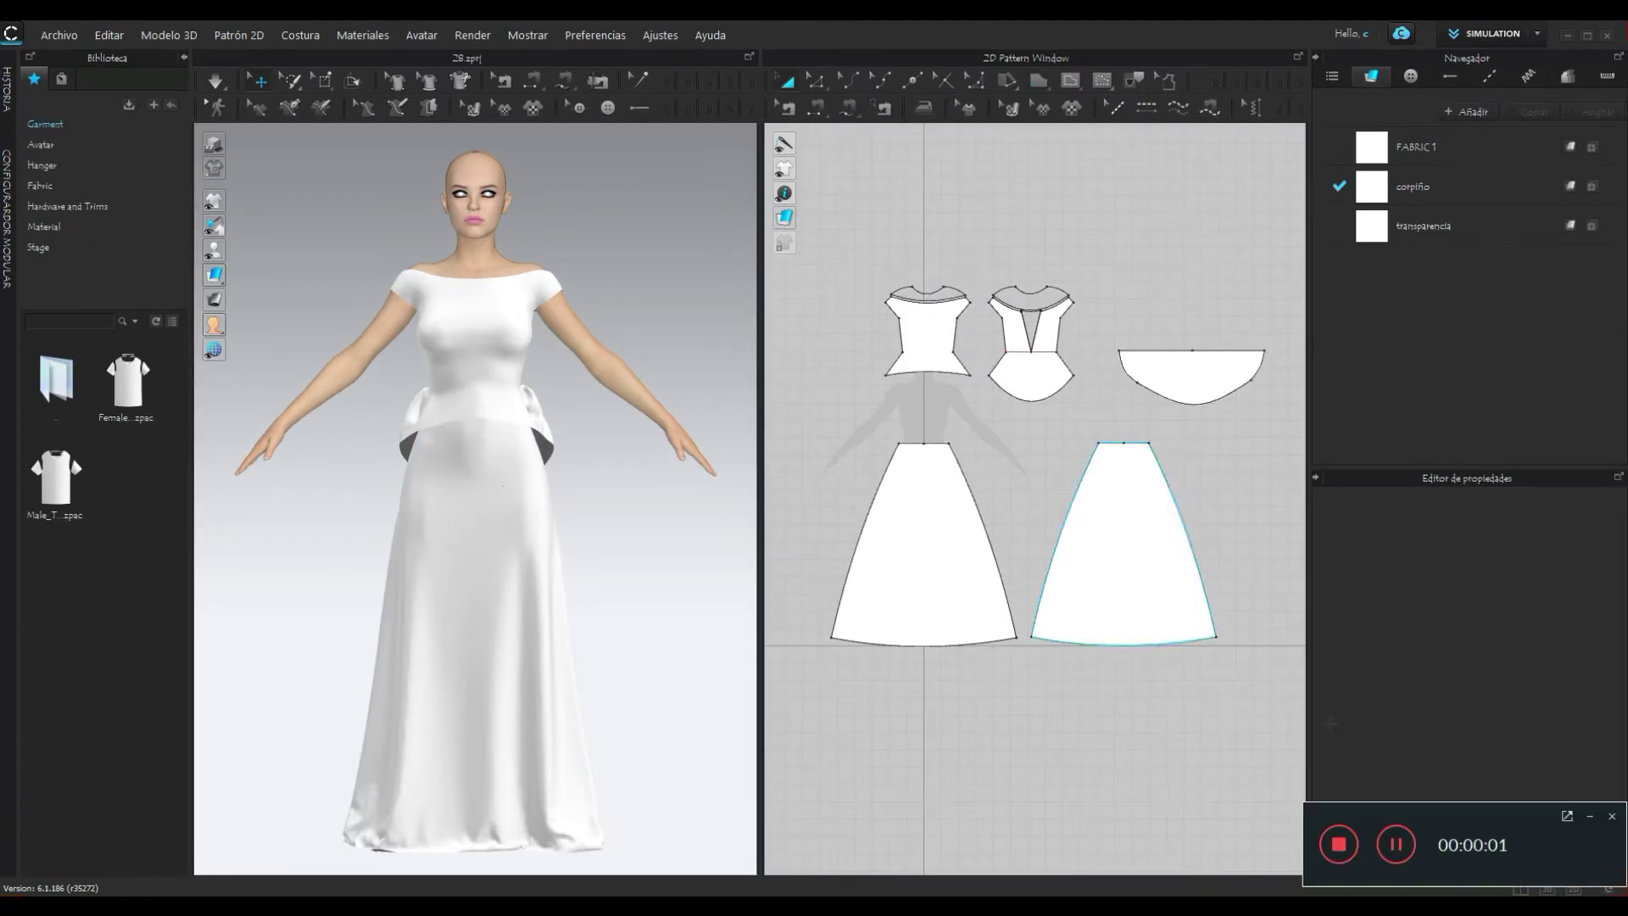
Step: Load lace image 3 as the corpiño fabric's texture in the Property Editor
{"action": "left_click", "coordinate": [1590, 815]}
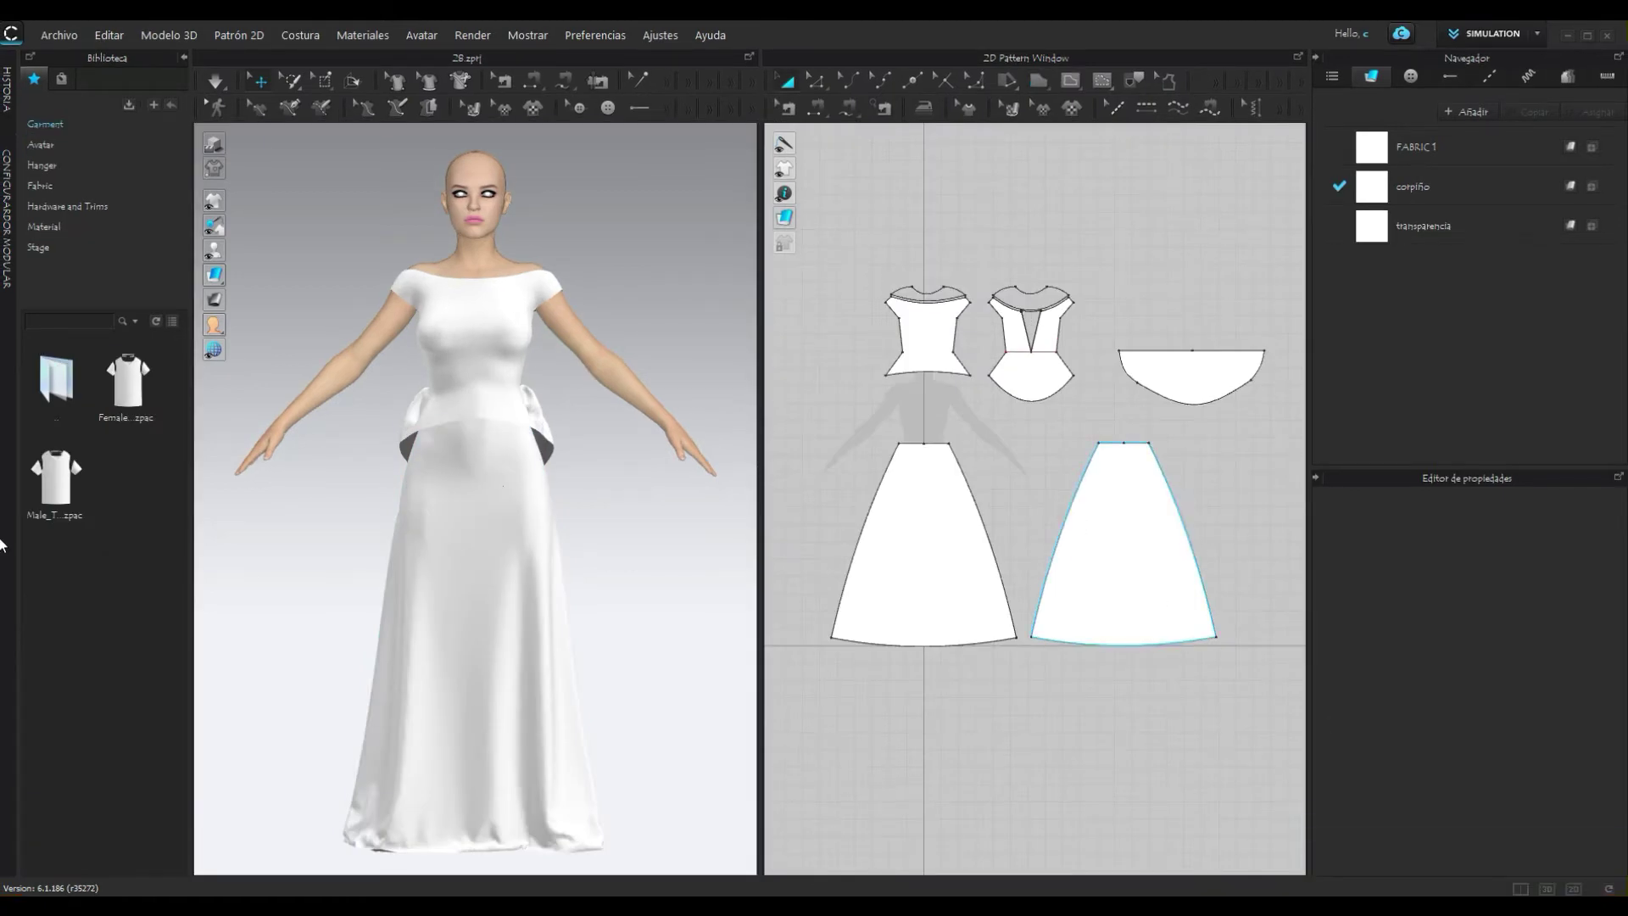
{"action": "left_click", "coordinate": [1482, 190]}
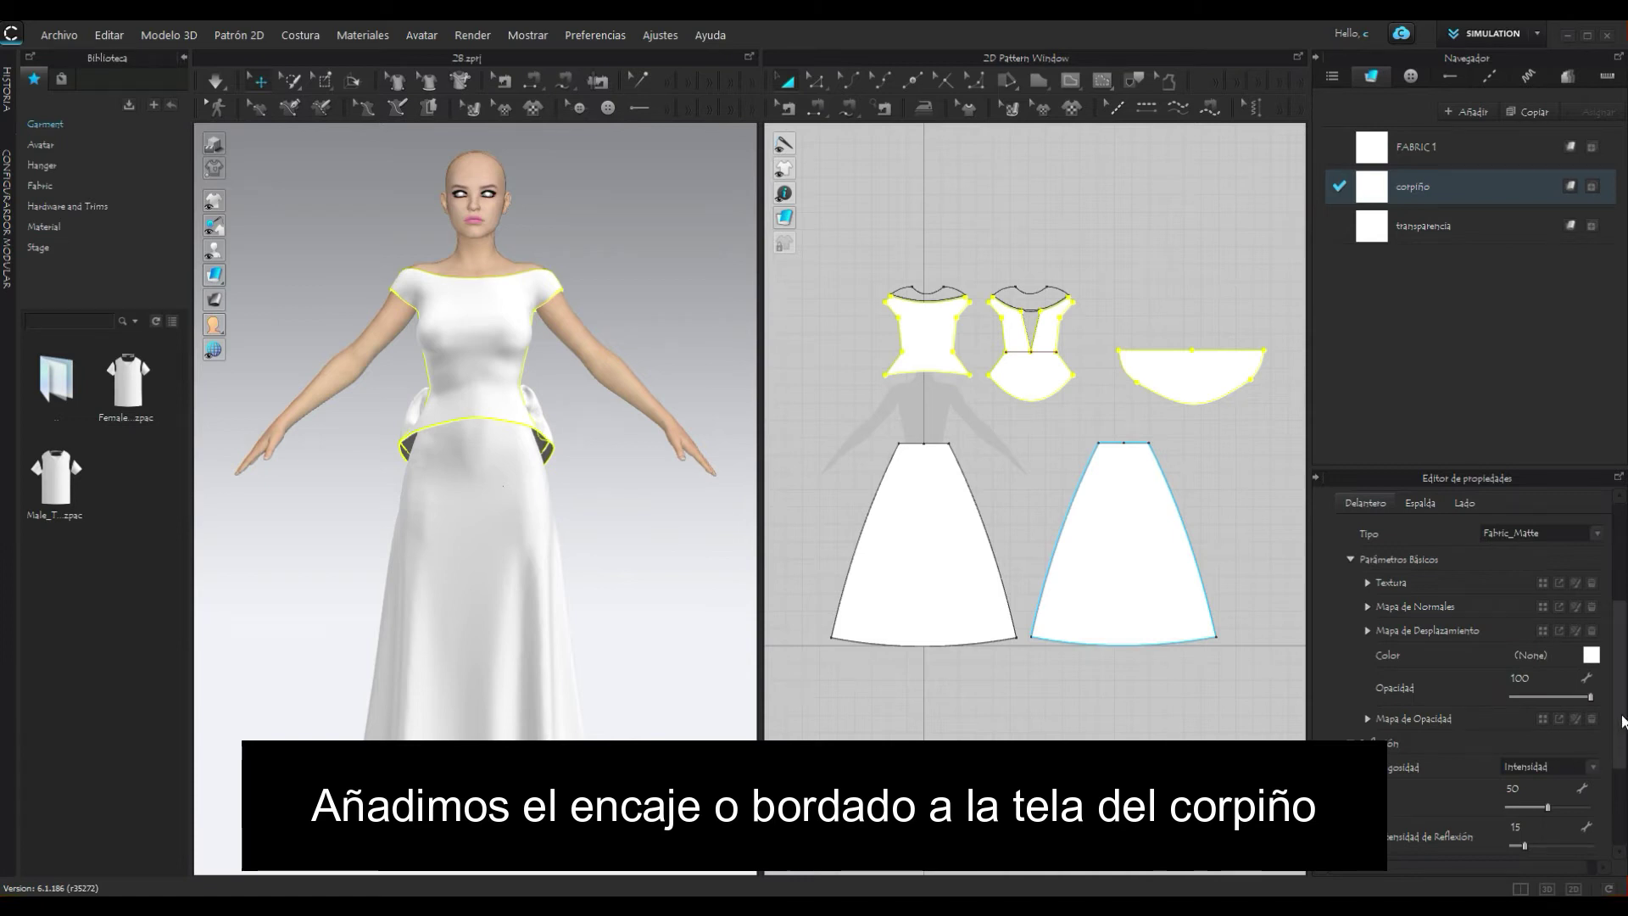
{"action": "scroll", "coordinate": [1621, 718], "scroll_direction": "up", "scroll_amount": 1}
{"action": "left_click", "coordinate": [1543, 615]}
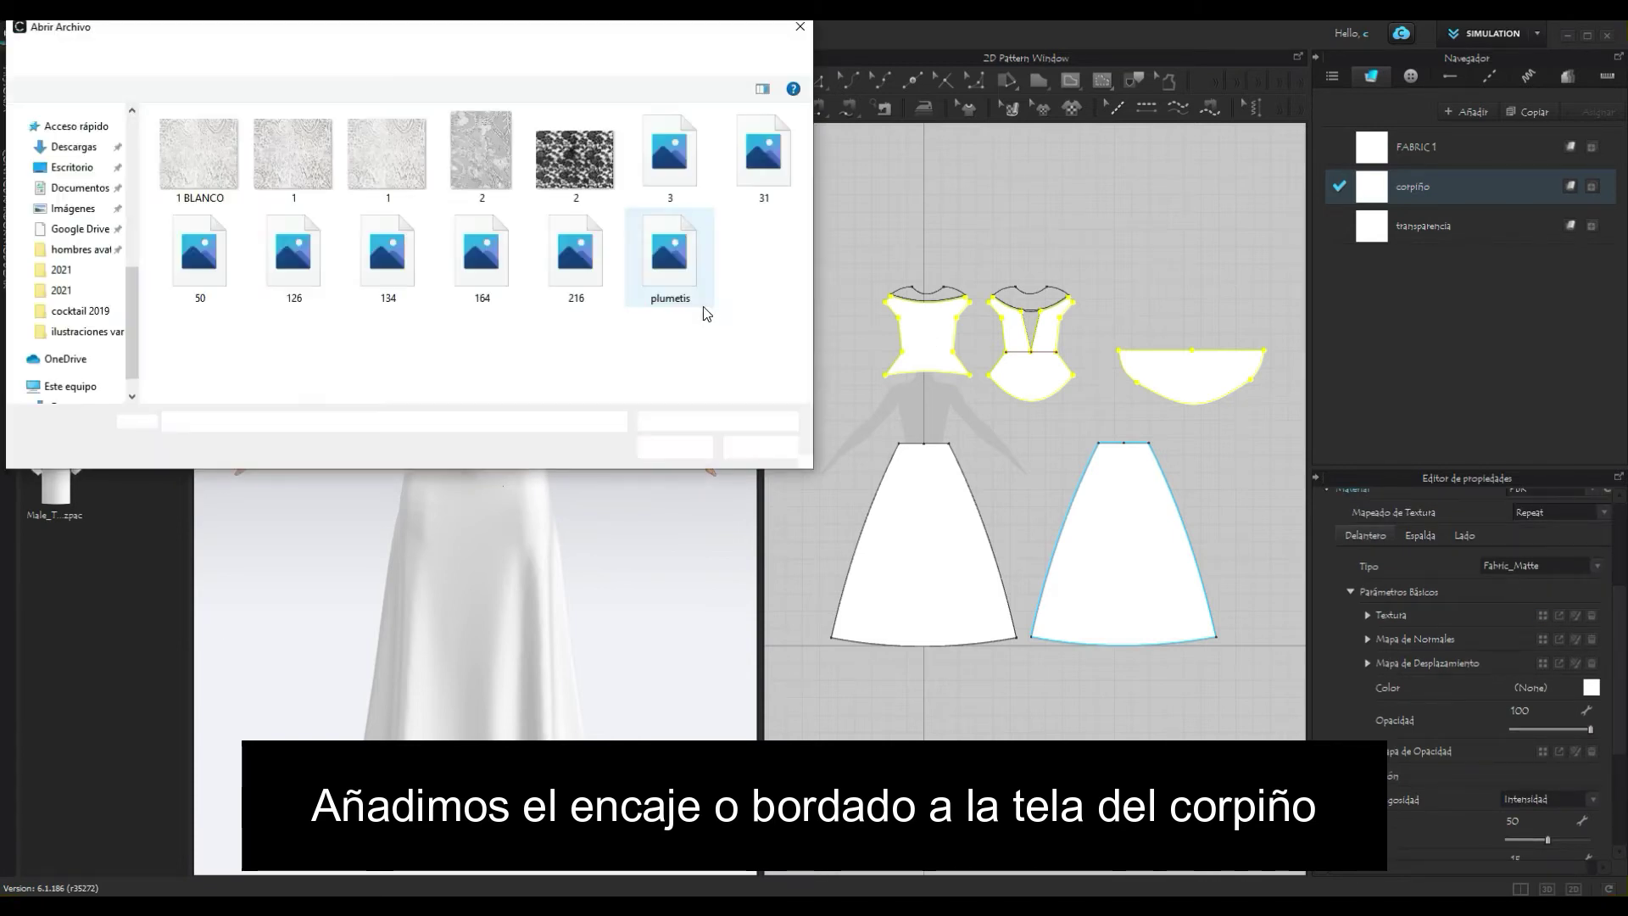
{"action": "left_click", "coordinate": [680, 165]}
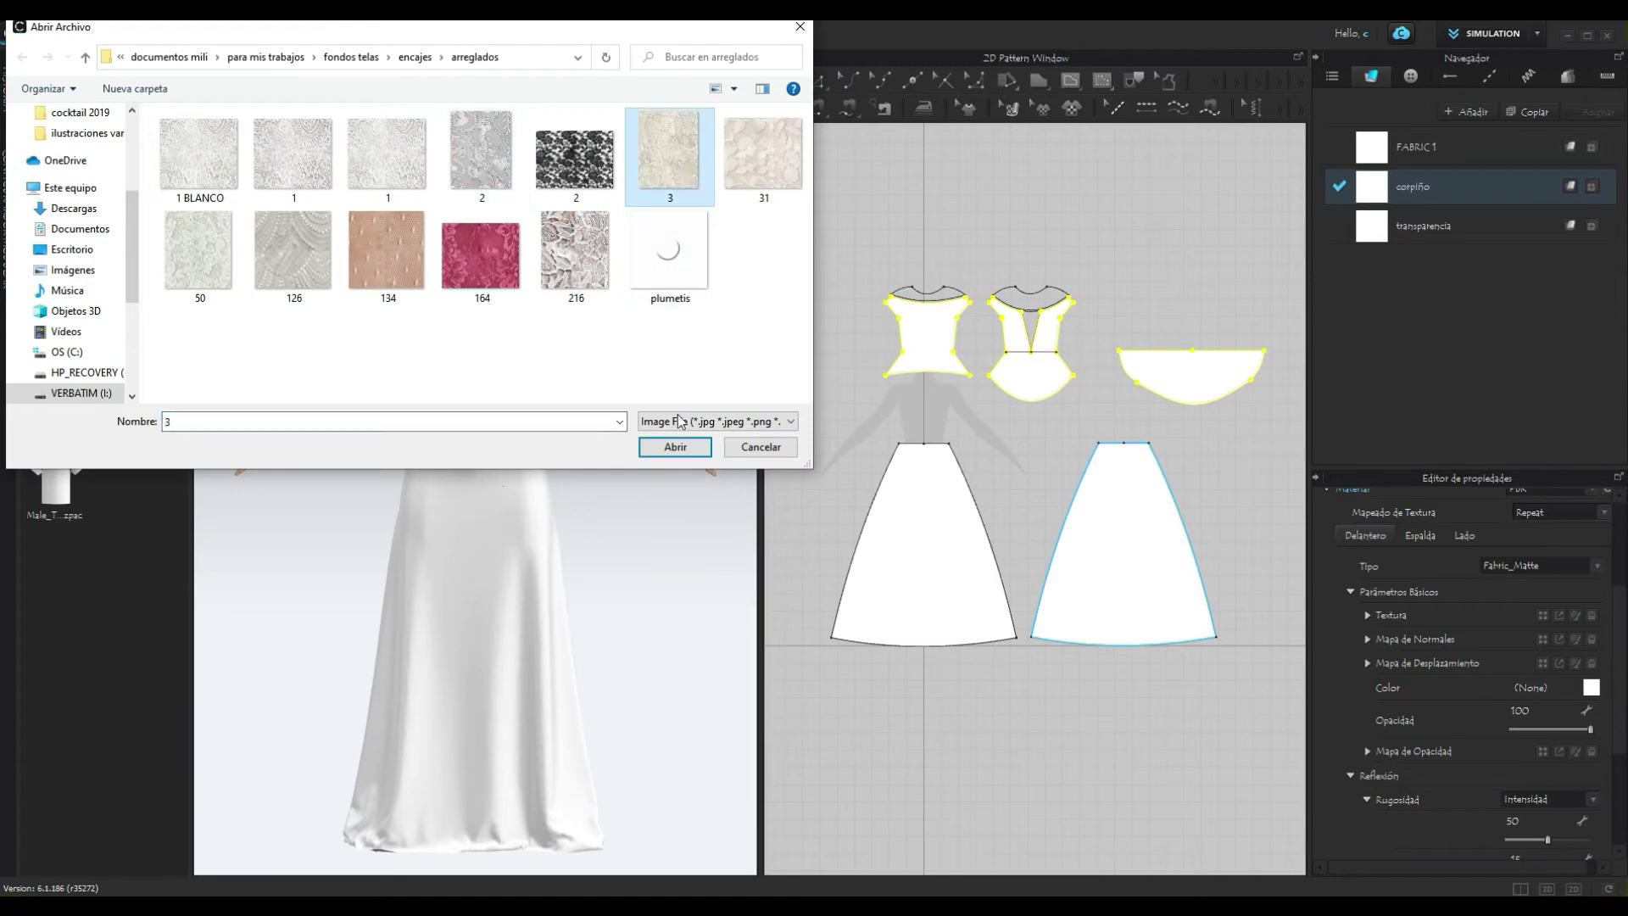
{"action": "left_click", "coordinate": [683, 447]}
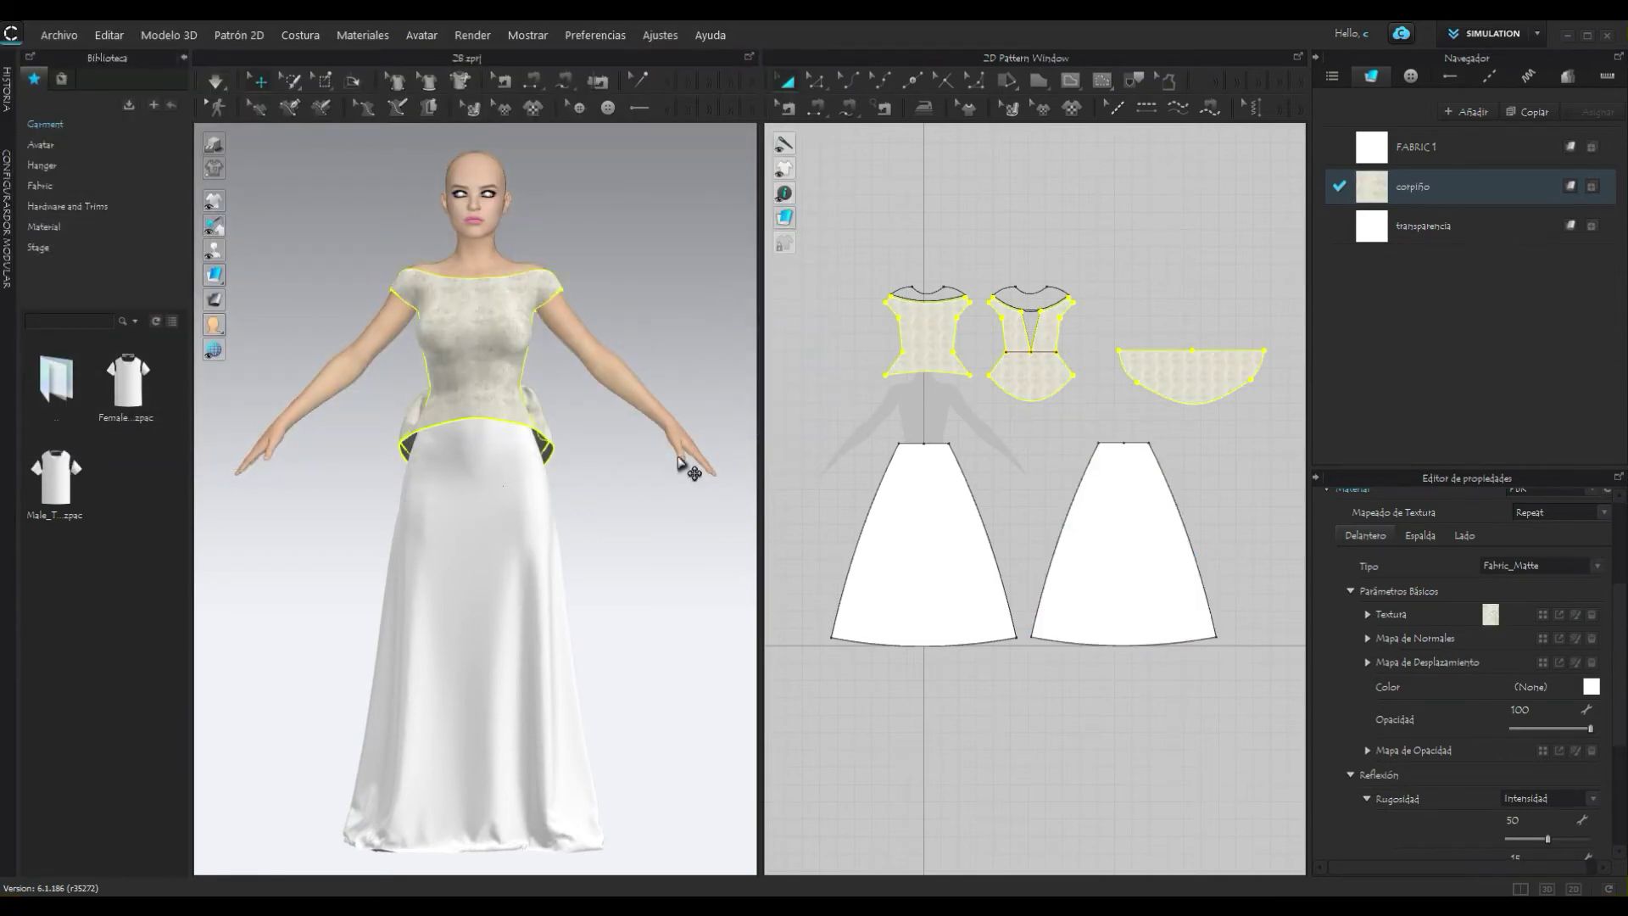
Step: Scale up the front bodice lace with the Edit Texture (3D) gizmo so the pattern is larger
{"action": "scroll", "coordinate": [481, 292], "scroll_direction": "up", "scroll_amount": 3}
{"action": "scroll", "coordinate": [481, 291], "scroll_direction": "up", "scroll_amount": 2}
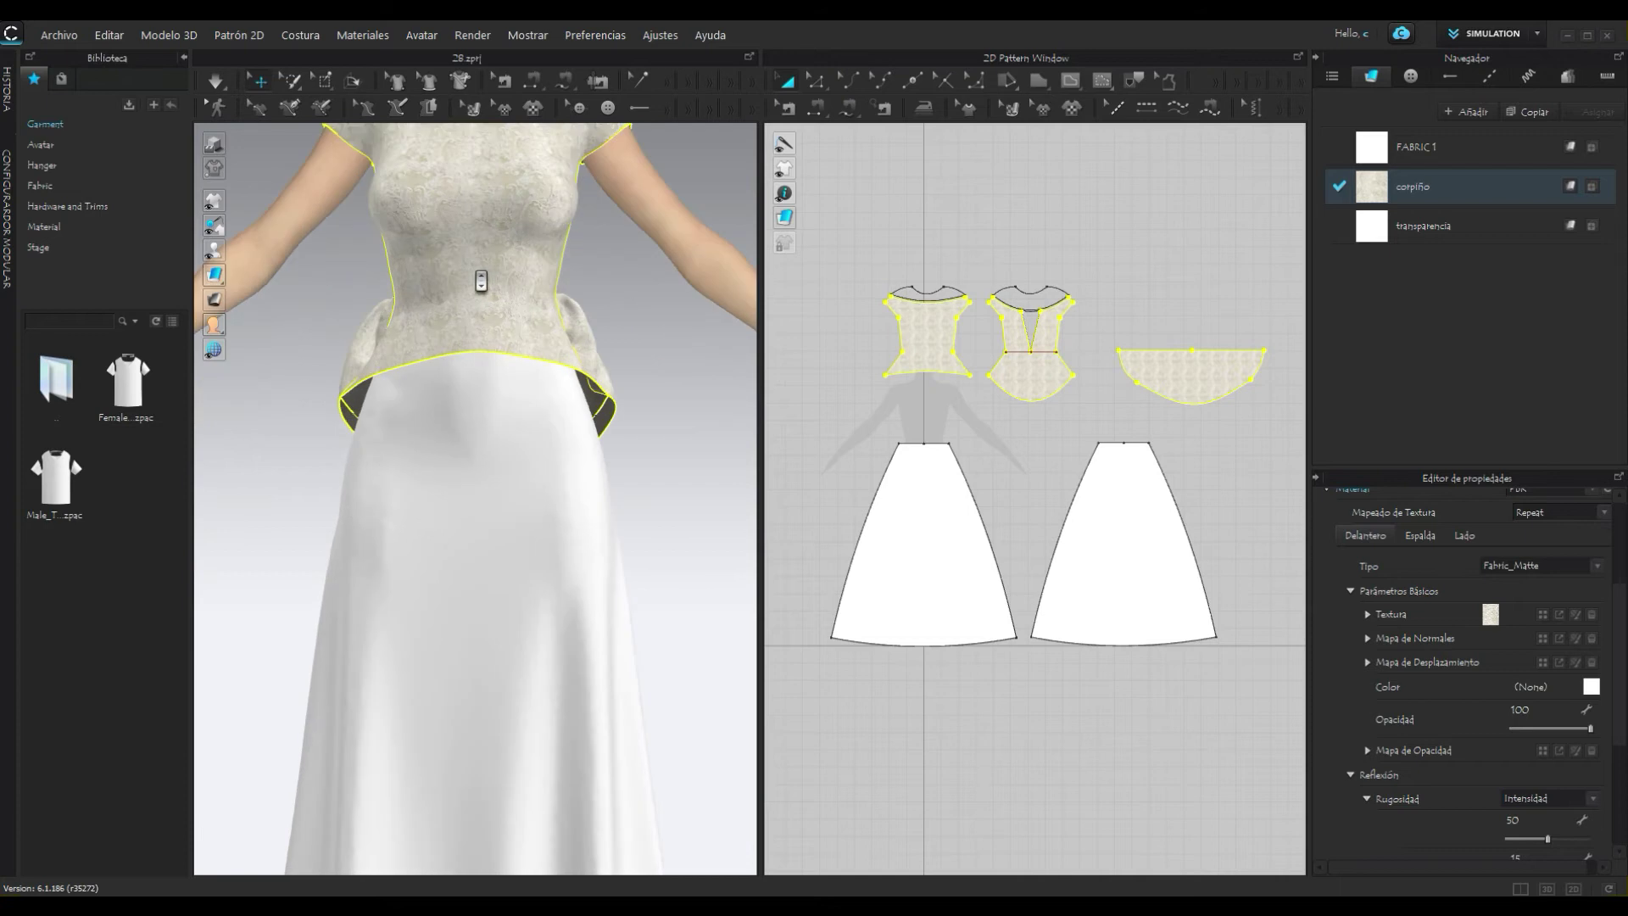
{"action": "middle_click_drag", "start_coordinate": [483, 272], "coordinate": [487, 576]}
{"action": "scroll", "coordinate": [479, 554], "scroll_direction": "up", "scroll_amount": 2}
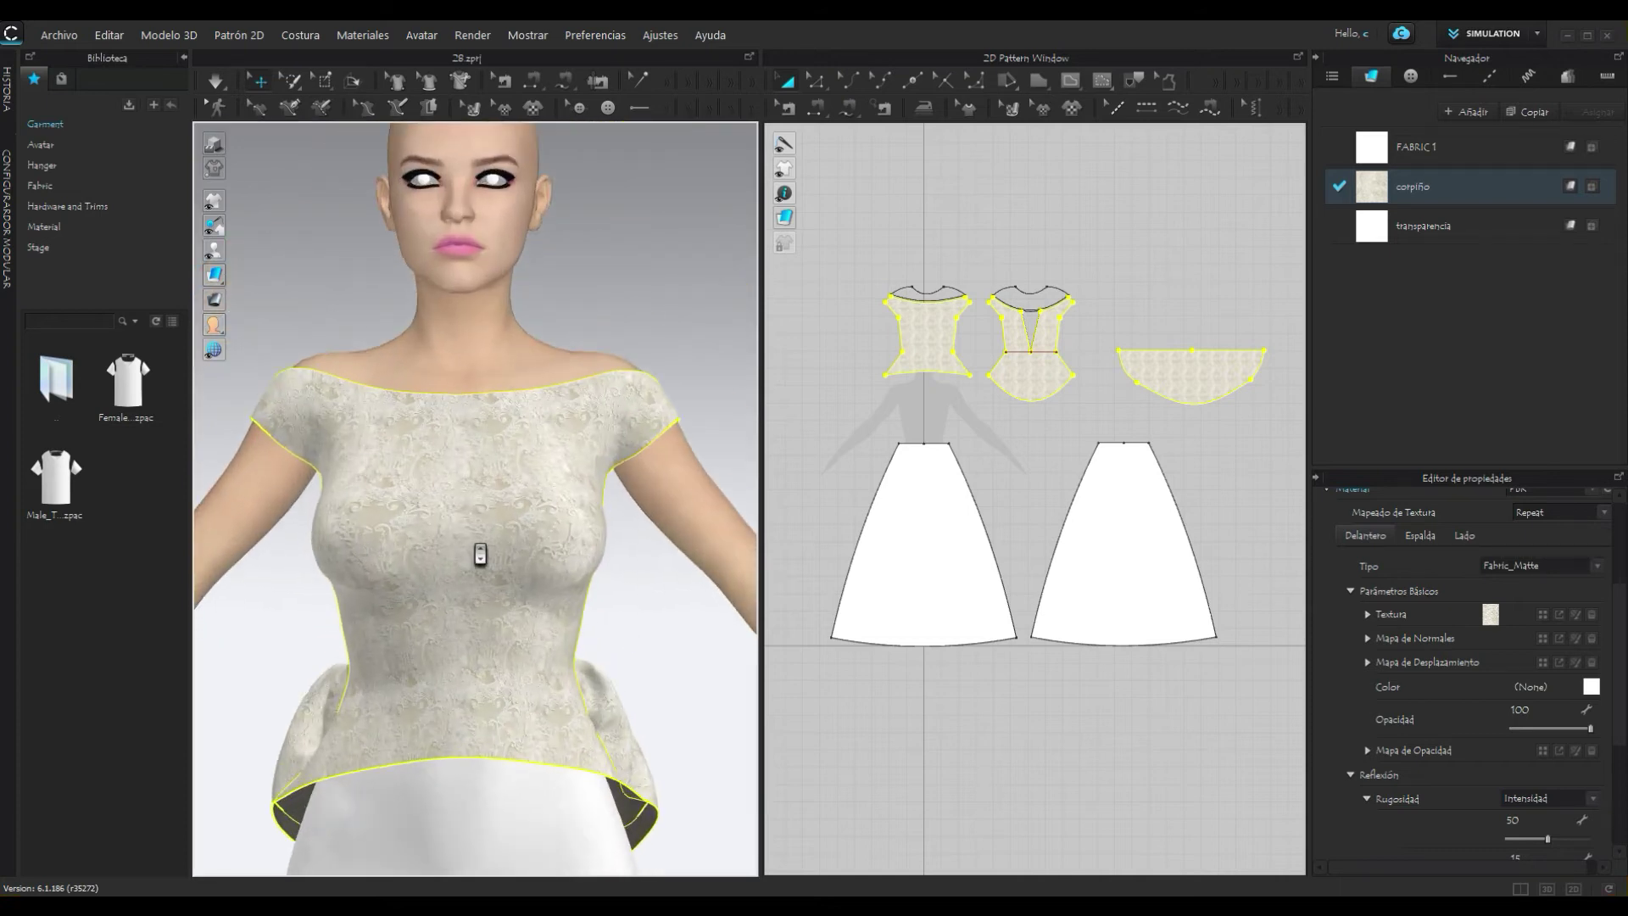
{"action": "left_click", "coordinate": [480, 107]}
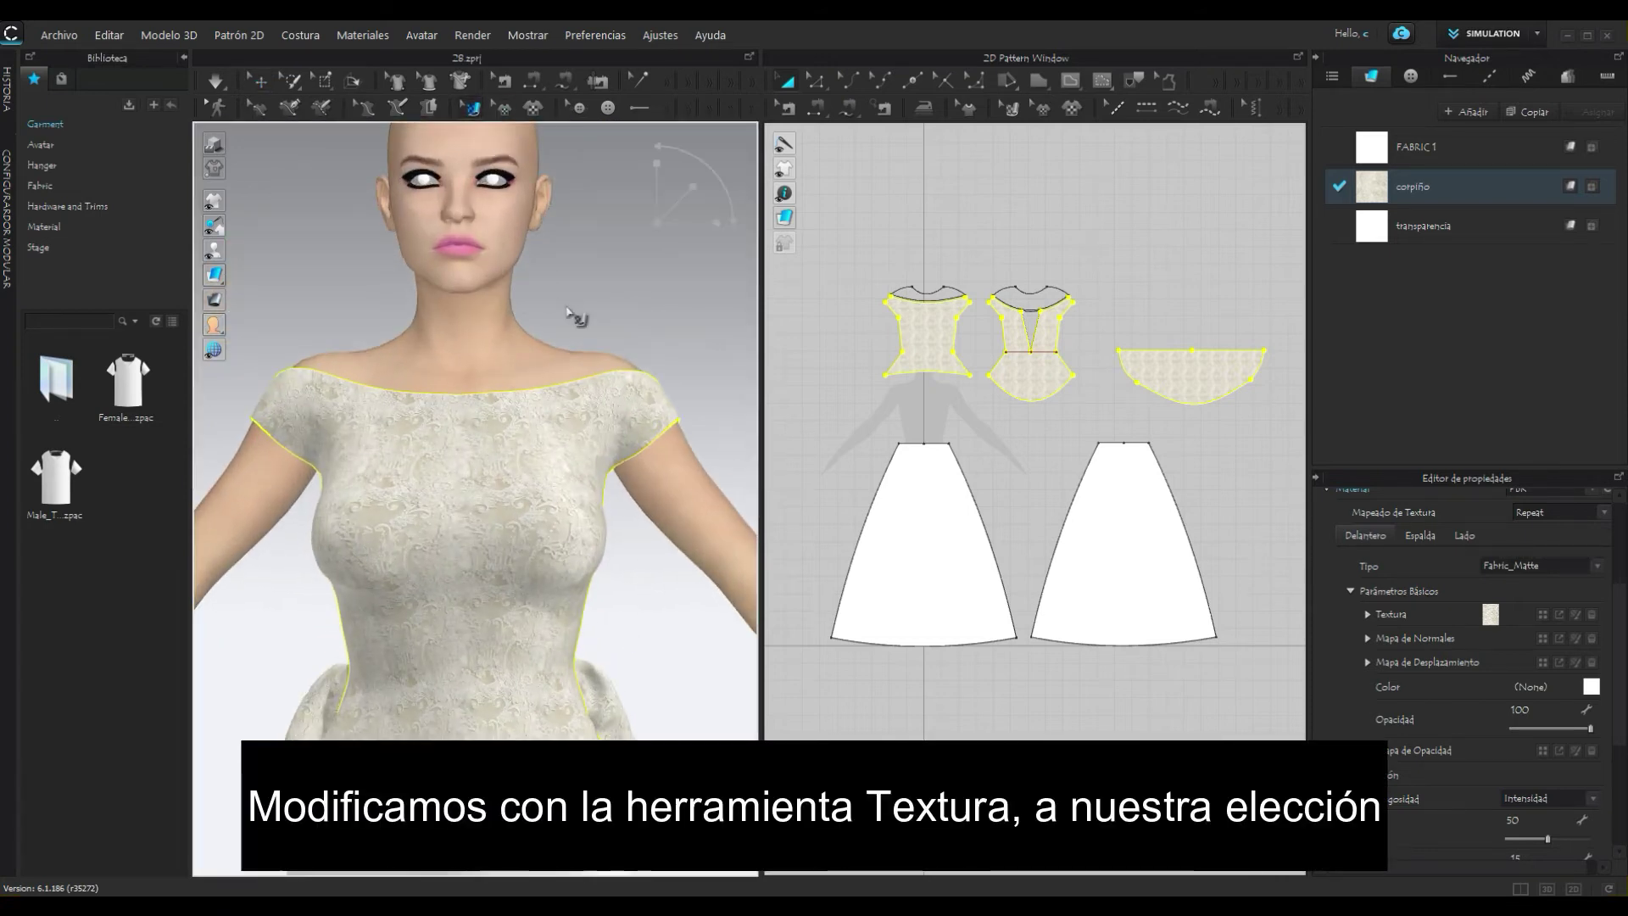
{"action": "left_click", "coordinate": [674, 206]}
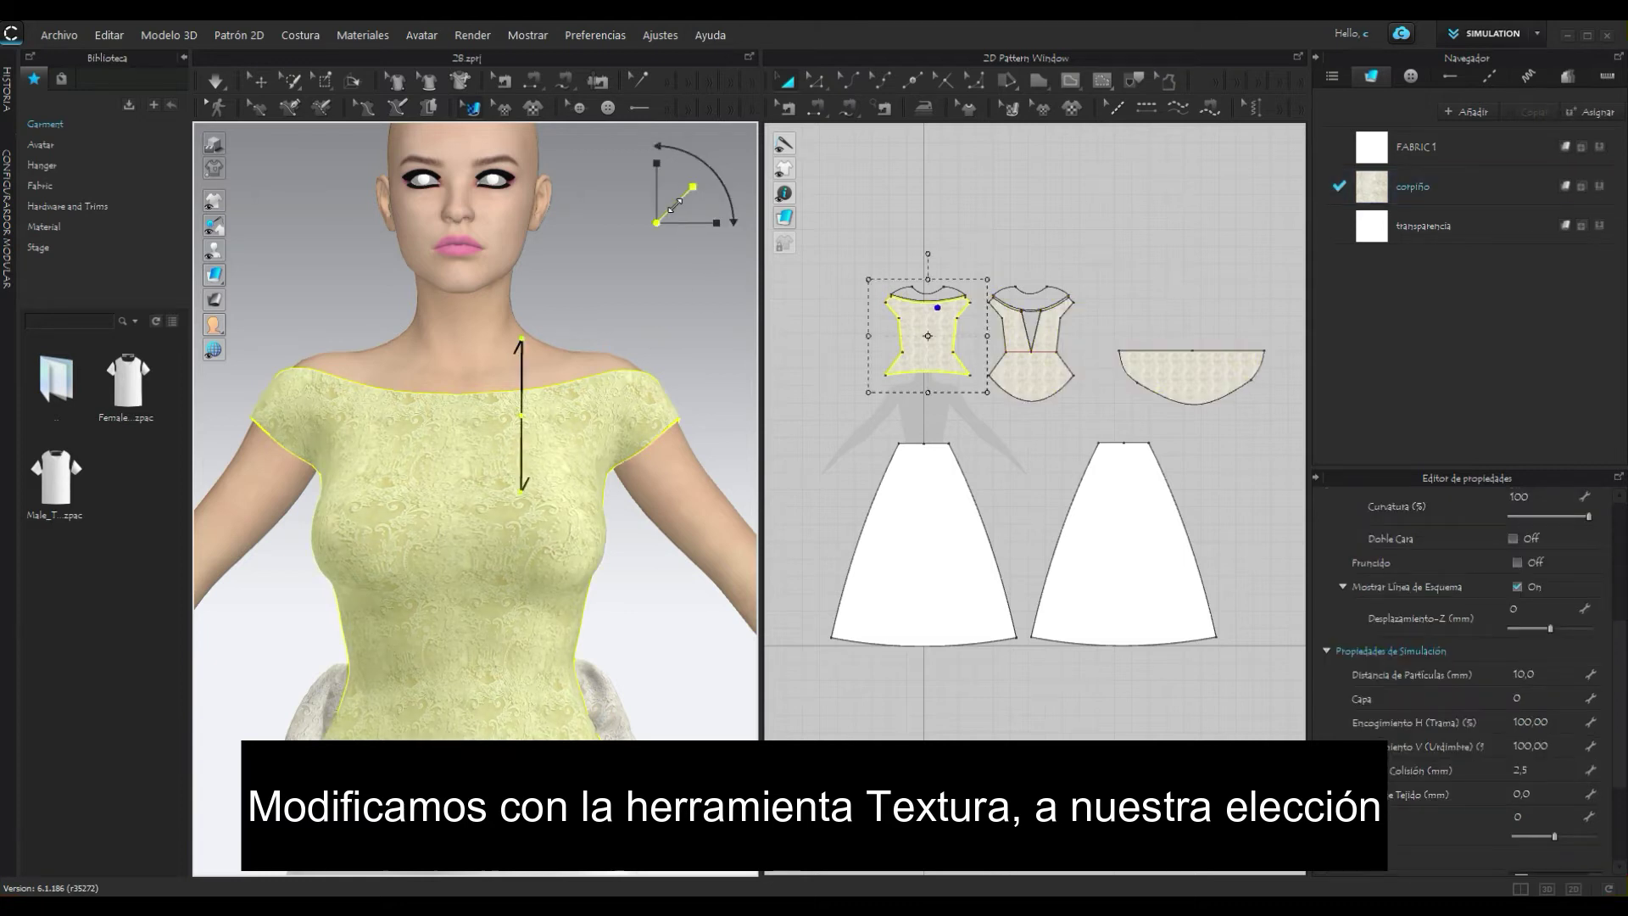
{"action": "left_click_drag", "start_coordinate": [676, 203], "coordinate": [719, 187]}
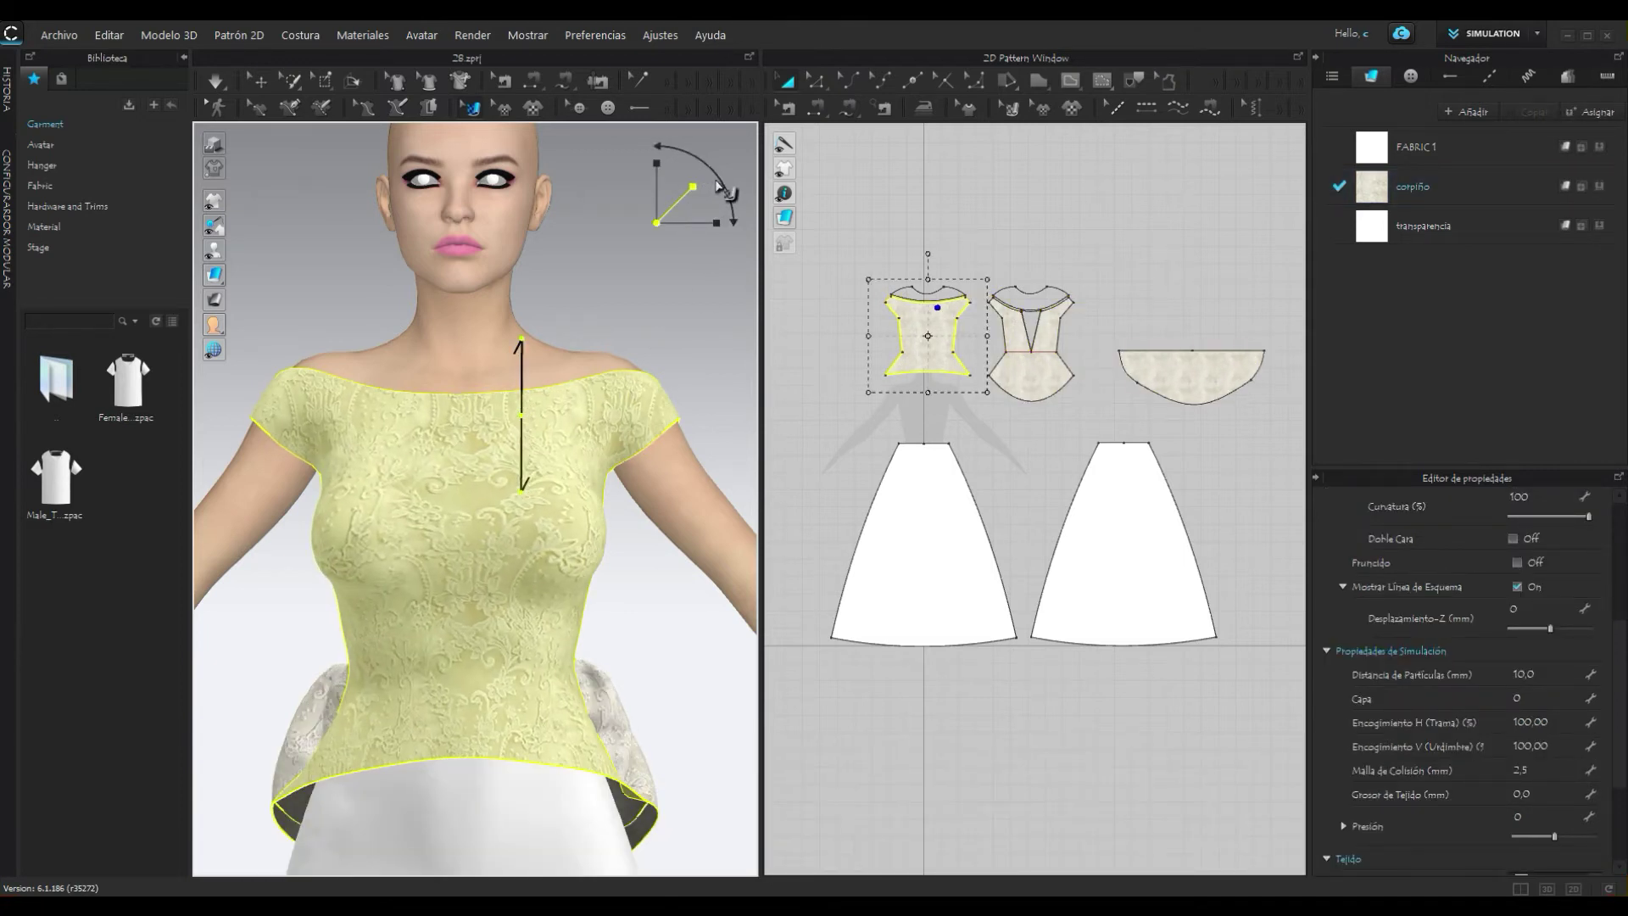
{"action": "left_click", "coordinate": [700, 366]}
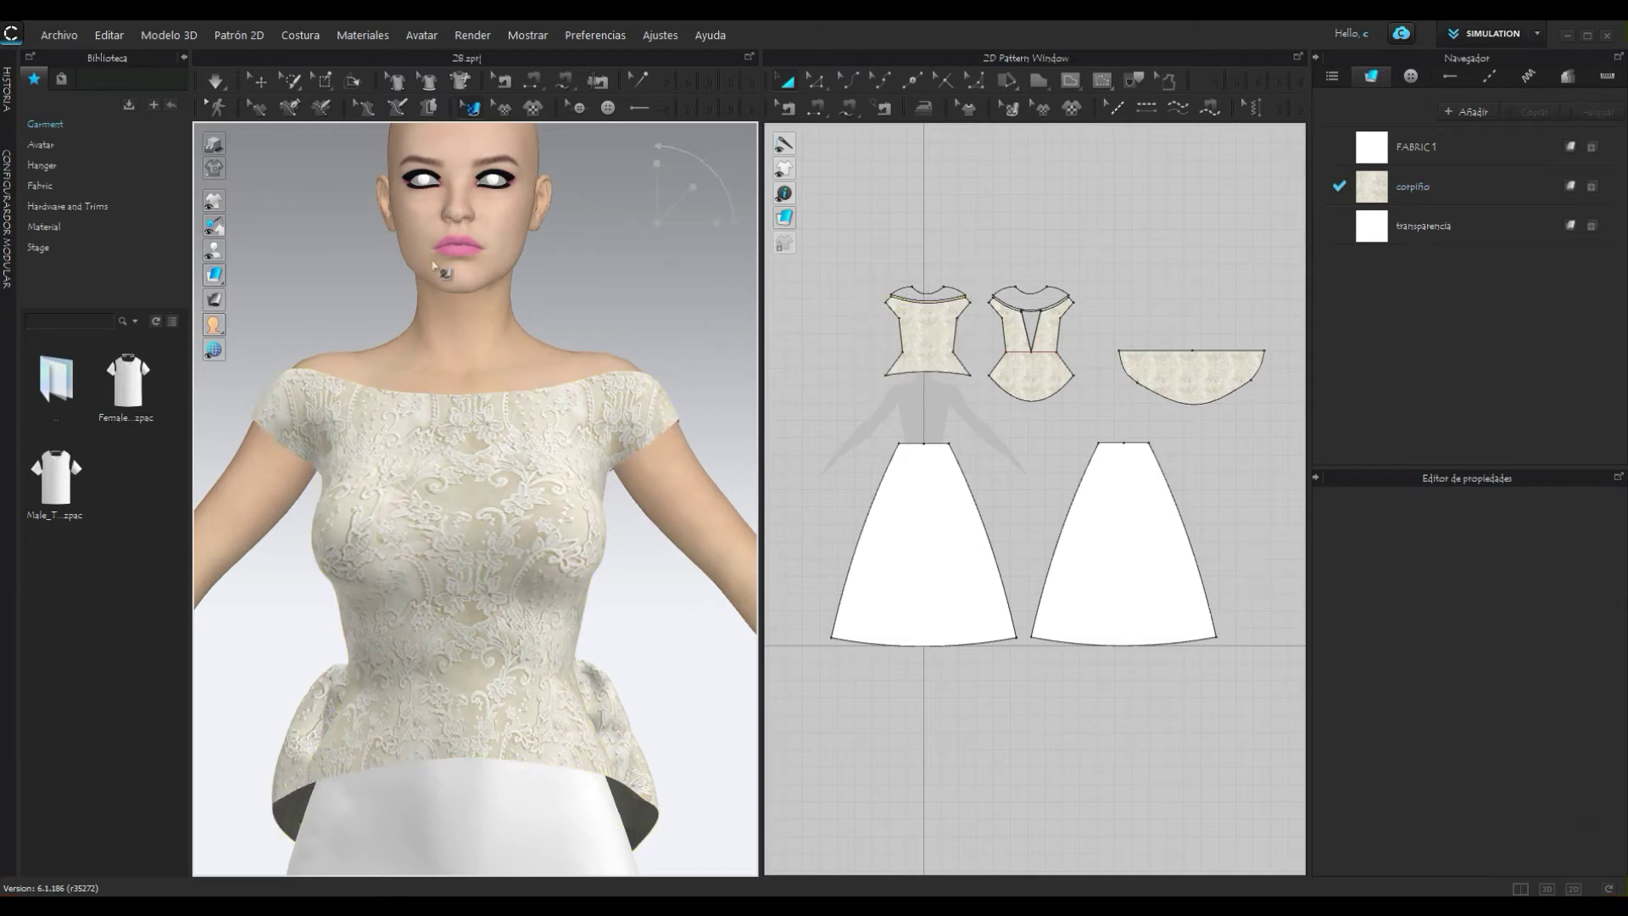
{"action": "mouse_move", "coordinate": [621, 333]}
{"action": "right_mouse_down"}
{"action": "mouse_move", "coordinate": [483, 345]}
{"action": "mouse_move", "coordinate": [363, 175]}
{"action": "mouse_move", "coordinate": [211, 310]}
{"action": "mouse_move", "coordinate": [242, 314]}
{"action": "mouse_move", "coordinate": [363, 164]}
{"action": "mouse_move", "coordinate": [592, 327]}
{"action": "mouse_move", "coordinate": [626, 329]}
{"action": "right_mouse_up"}
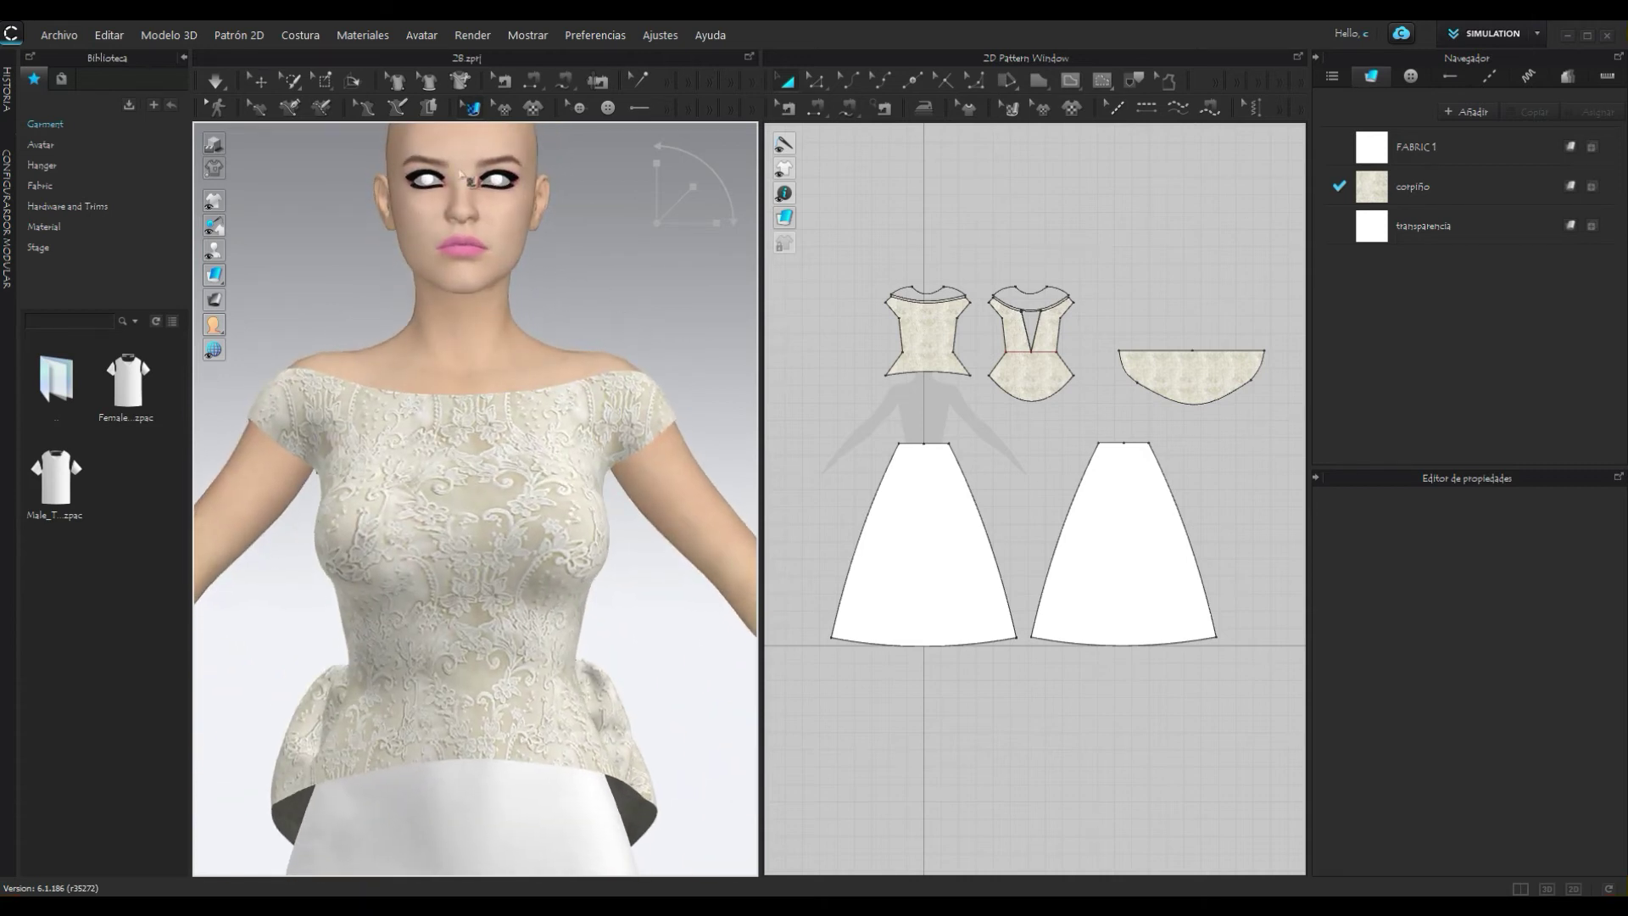
{"action": "left_click", "coordinate": [260, 81]}
Step: Frame the avatar, select the front bodice and move its lace pivot to the upper chest
{"action": "scroll", "coordinate": [526, 446], "scroll_direction": "down", "scroll_amount": 2}
{"action": "scroll", "coordinate": [528, 450], "scroll_direction": "down", "scroll_amount": 2}
{"action": "scroll", "coordinate": [527, 450], "scroll_direction": "down", "scroll_amount": 1}
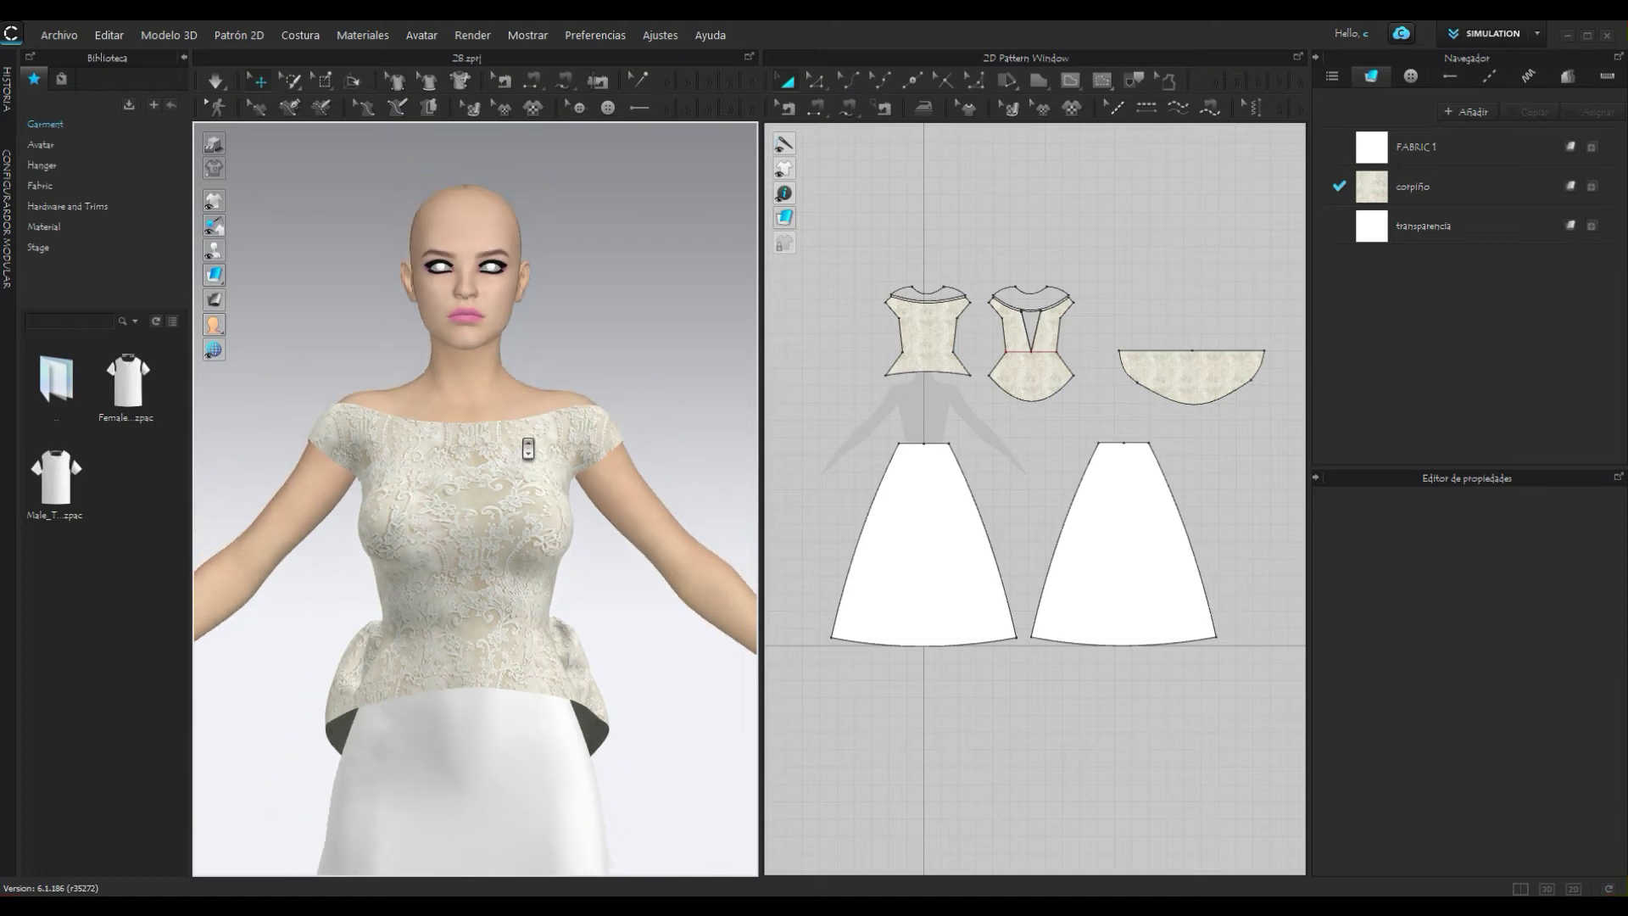
{"action": "scroll", "coordinate": [527, 456], "scroll_direction": "down", "scroll_amount": 1}
{"action": "scroll", "coordinate": [525, 465], "scroll_direction": "down", "scroll_amount": 1}
{"action": "scroll", "coordinate": [503, 545], "scroll_direction": "down", "scroll_amount": 1}
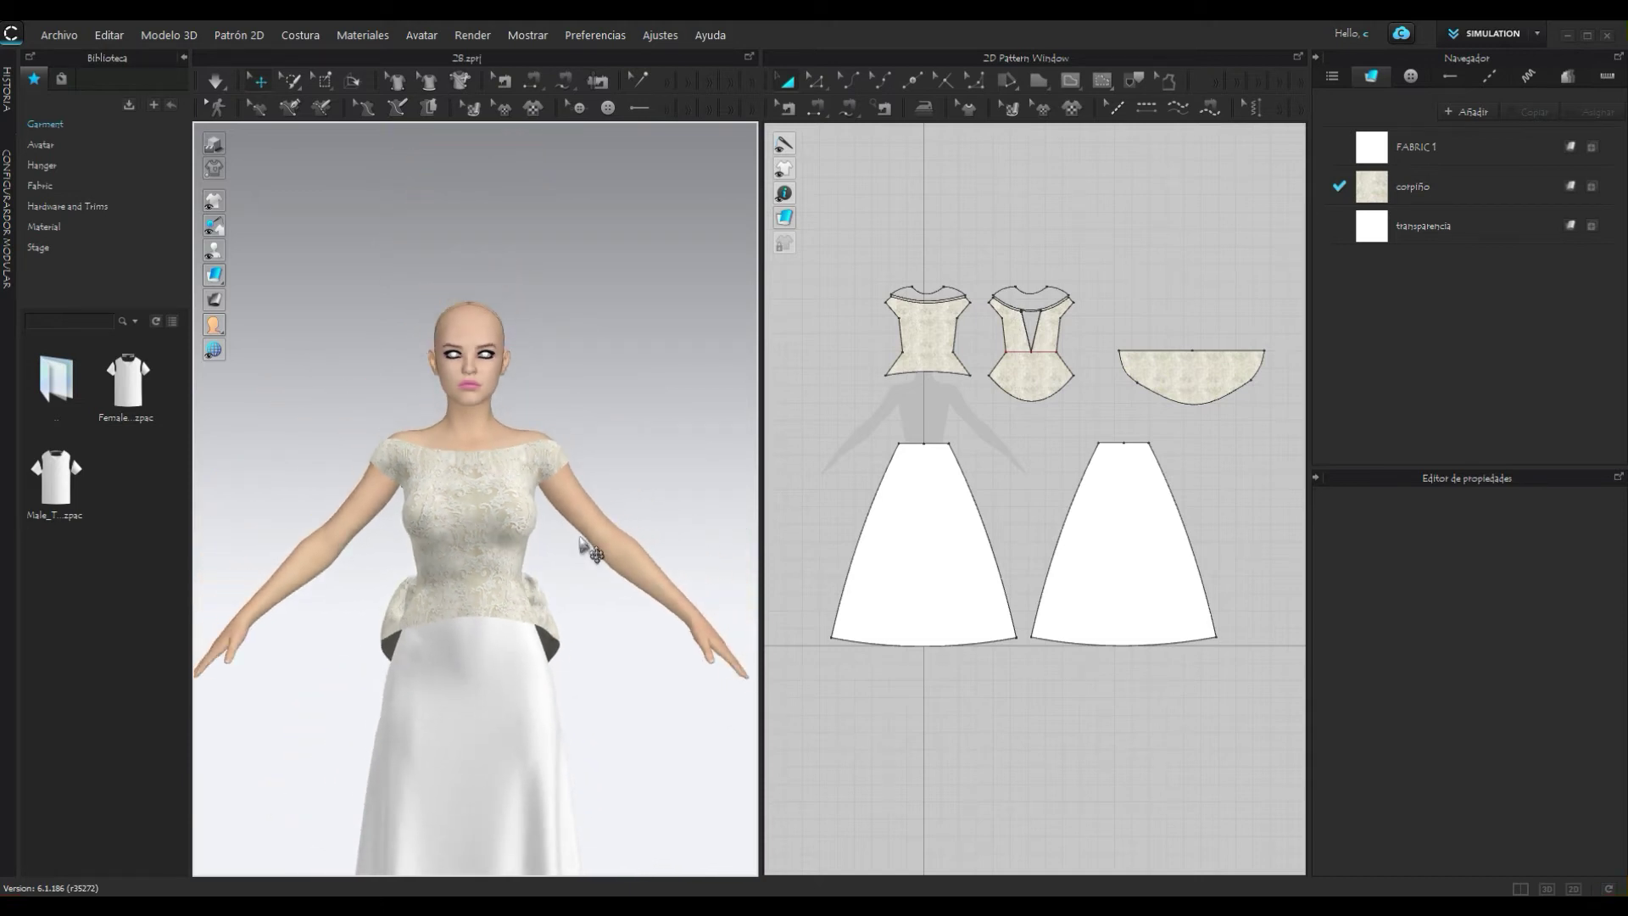
{"action": "scroll", "coordinate": [605, 427], "scroll_direction": "down", "scroll_amount": 1}
{"action": "middle_click_drag", "start_coordinate": [606, 427], "coordinate": [626, 302]}
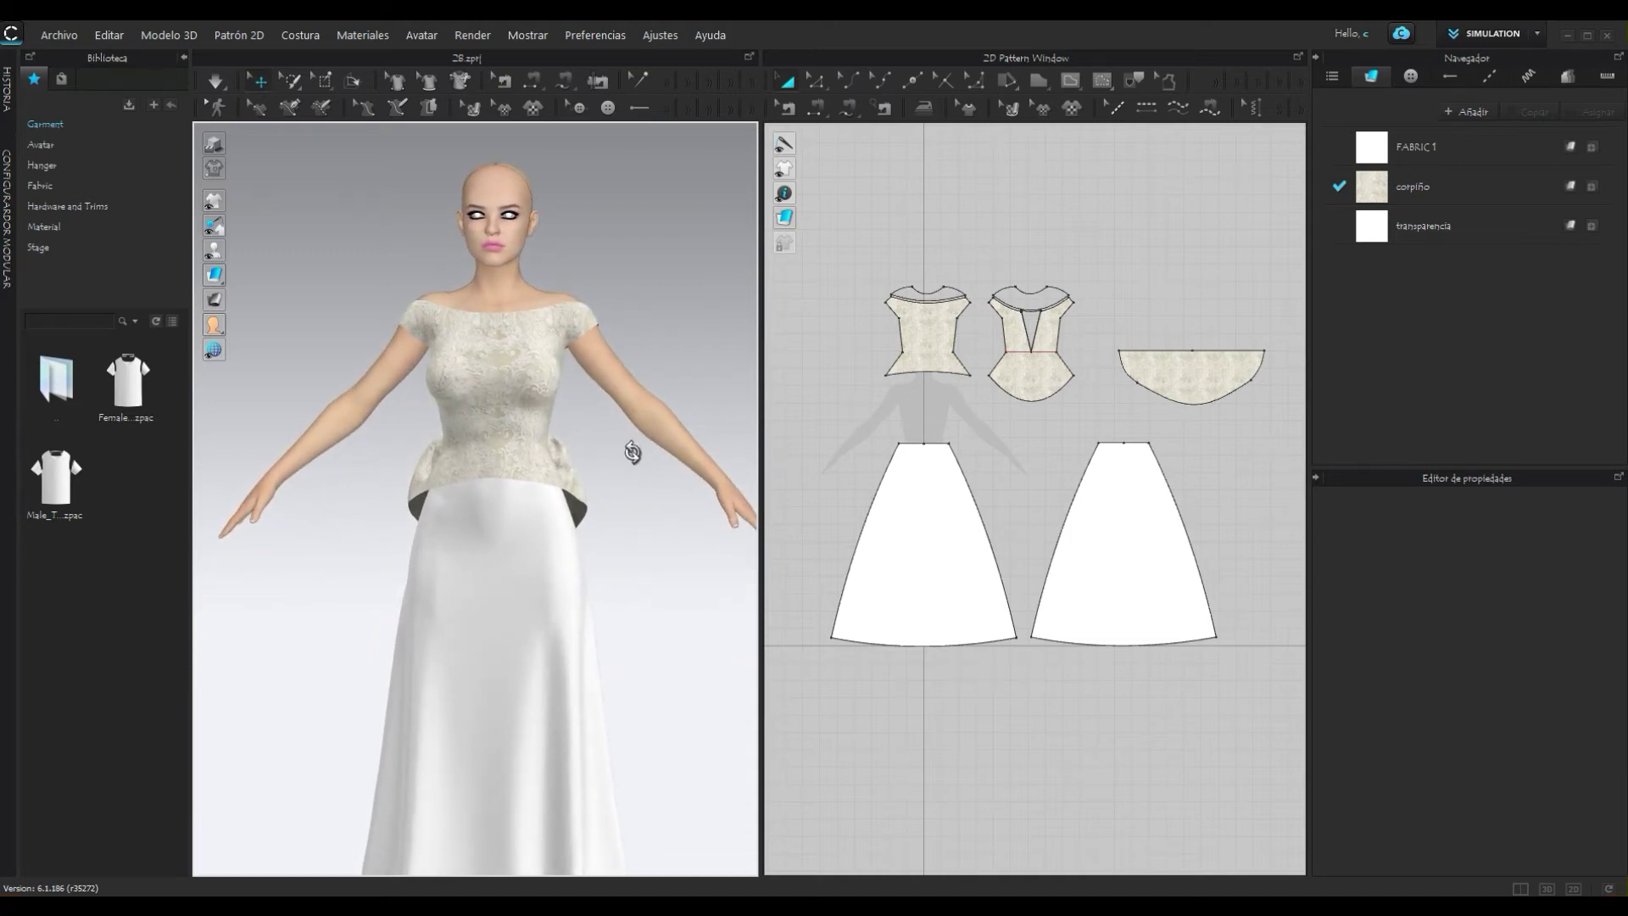
{"action": "scroll", "coordinate": [606, 424], "scroll_direction": "up", "scroll_amount": 1}
{"action": "scroll", "coordinate": [606, 424], "scroll_direction": "up", "scroll_amount": 1}
{"action": "scroll", "coordinate": [593, 475], "scroll_direction": "down", "scroll_amount": 1}
{"action": "scroll", "coordinate": [581, 537], "scroll_direction": "up", "scroll_amount": 1}
{"action": "scroll", "coordinate": [581, 536], "scroll_direction": "up", "scroll_amount": 1}
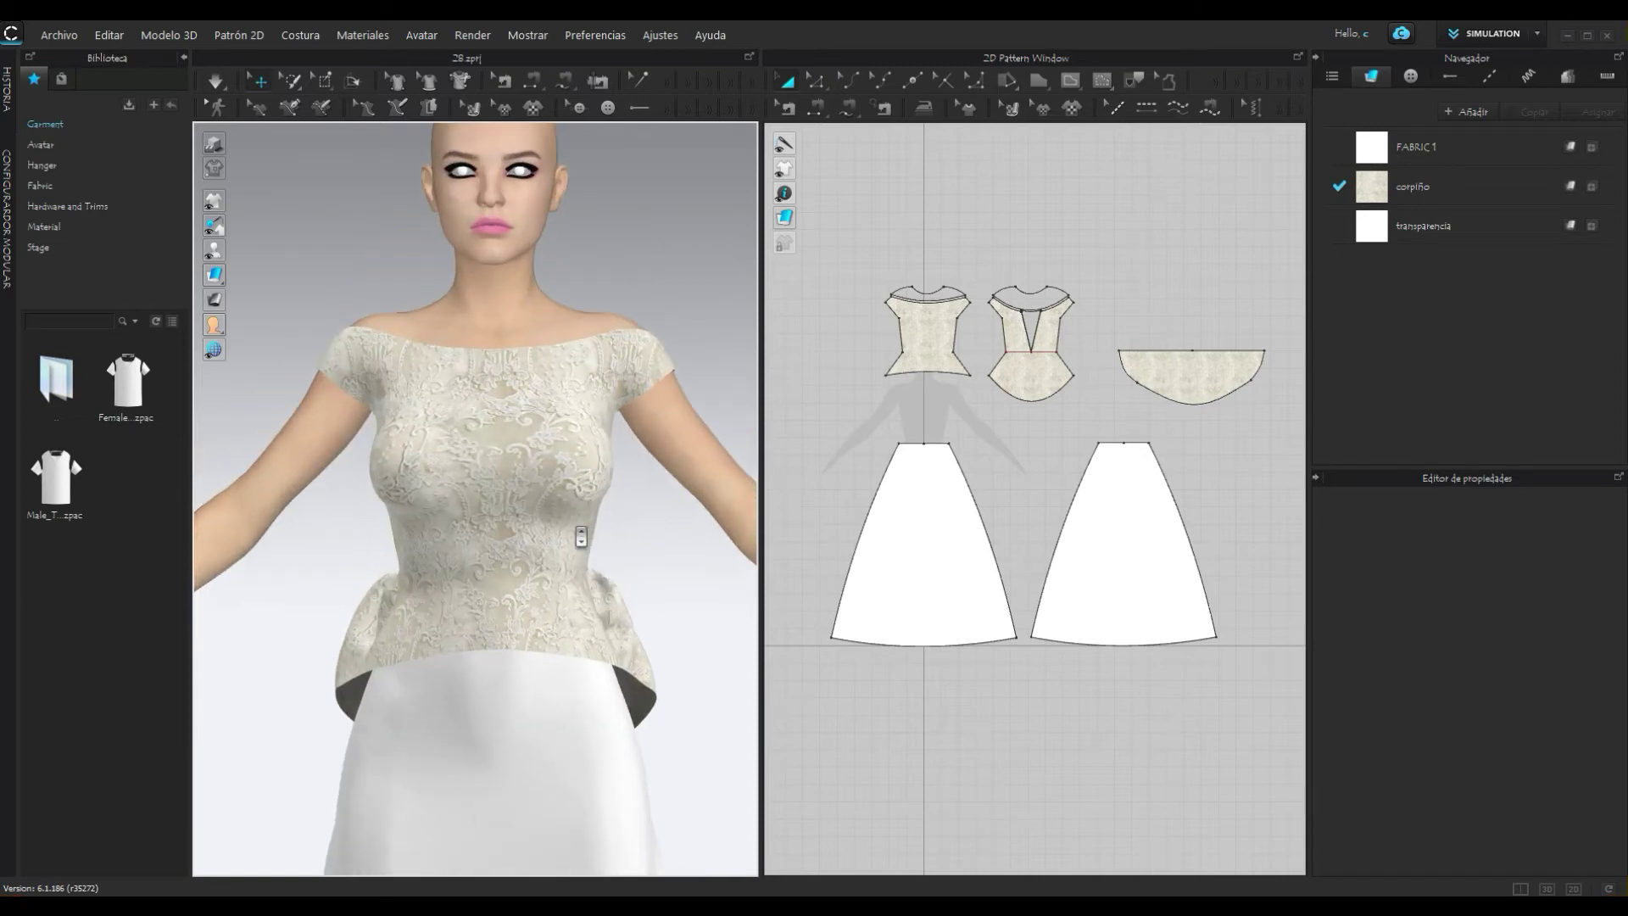
{"action": "left_click", "coordinate": [555, 507]}
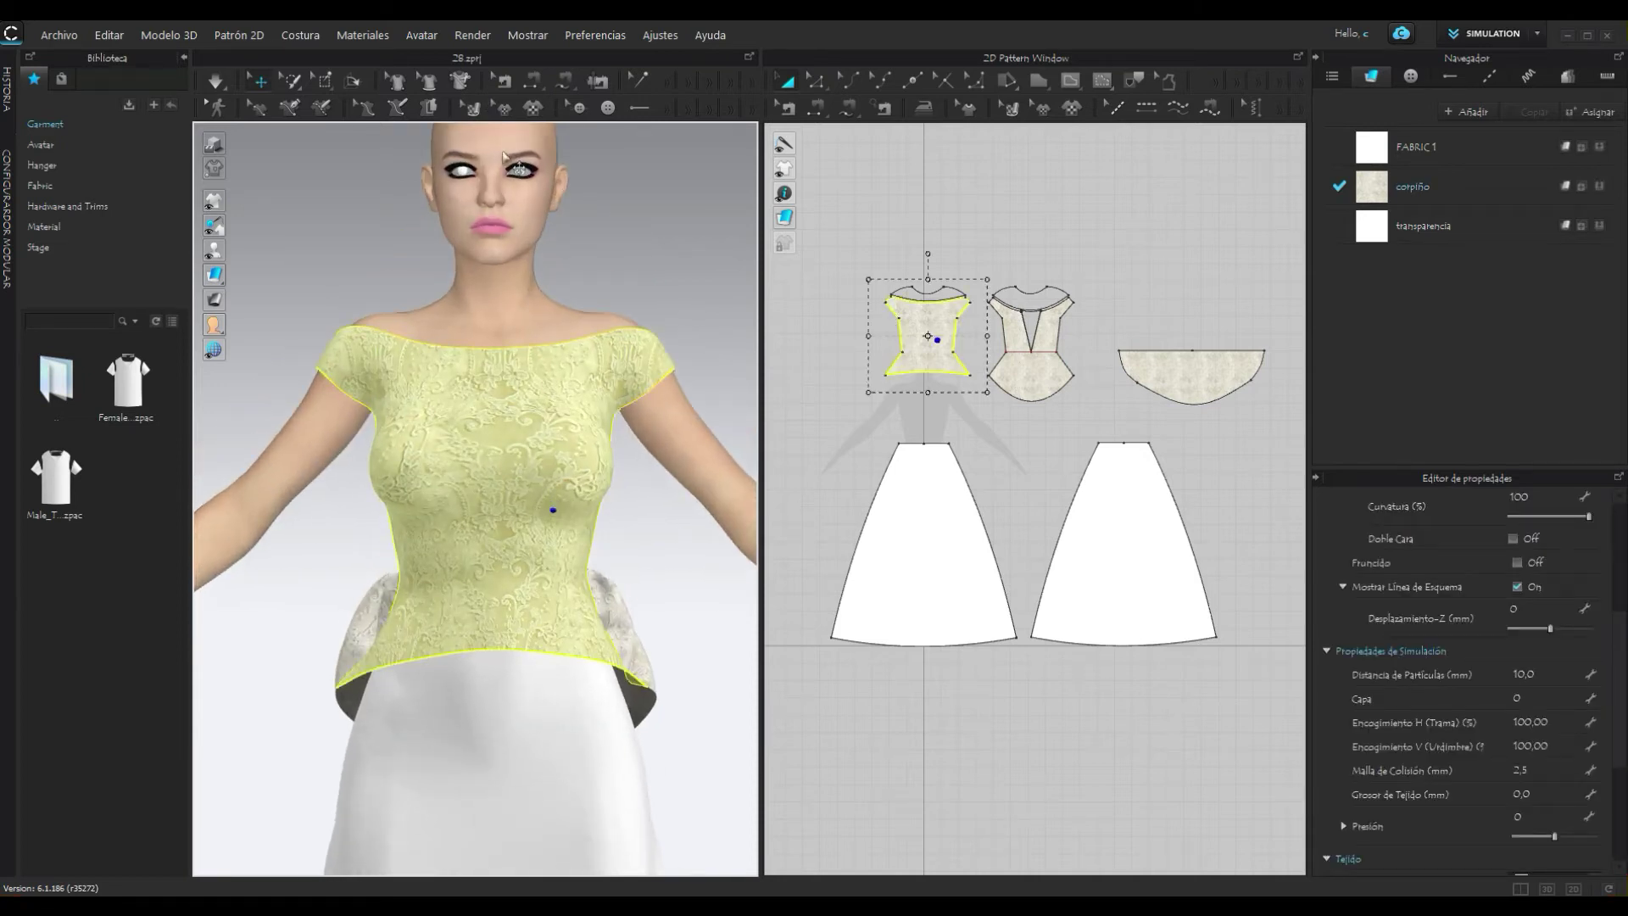
{"action": "left_click", "coordinate": [504, 412]}
Step: Rotate the front bodice lace direction to vertical and nudge it left to centre it
{"action": "left_click", "coordinate": [471, 110]}
{"action": "left_click_drag", "start_coordinate": [507, 386], "coordinate": [544, 532]}
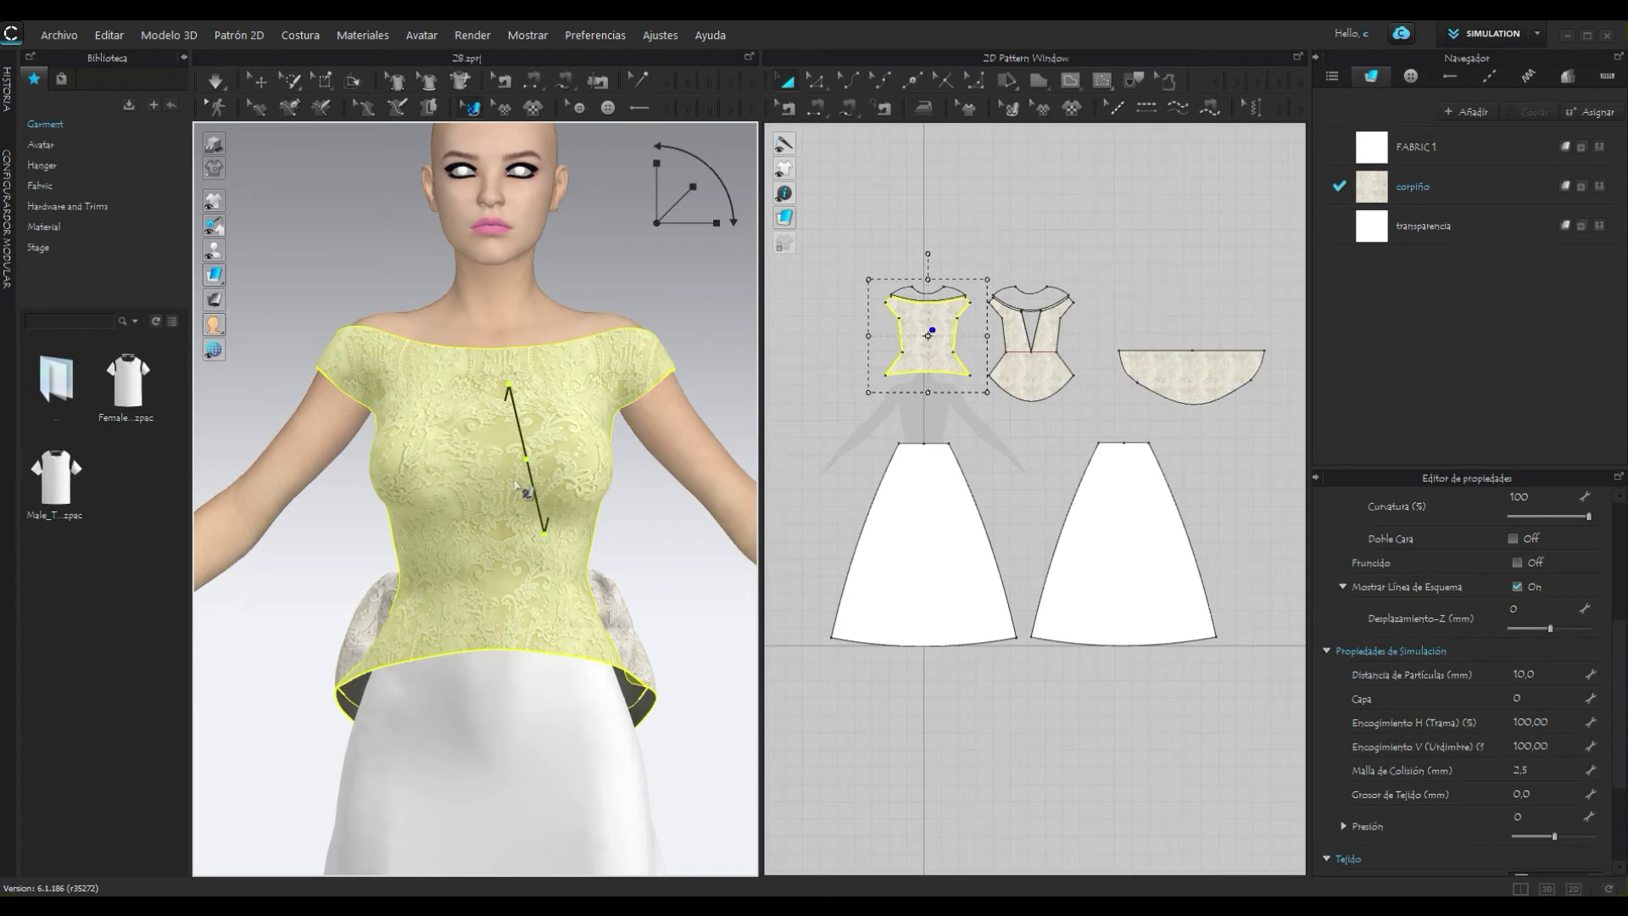
{"action": "left_click", "coordinate": [501, 487]}
{"action": "left_click_drag", "start_coordinate": [501, 485], "coordinate": [491, 484]}
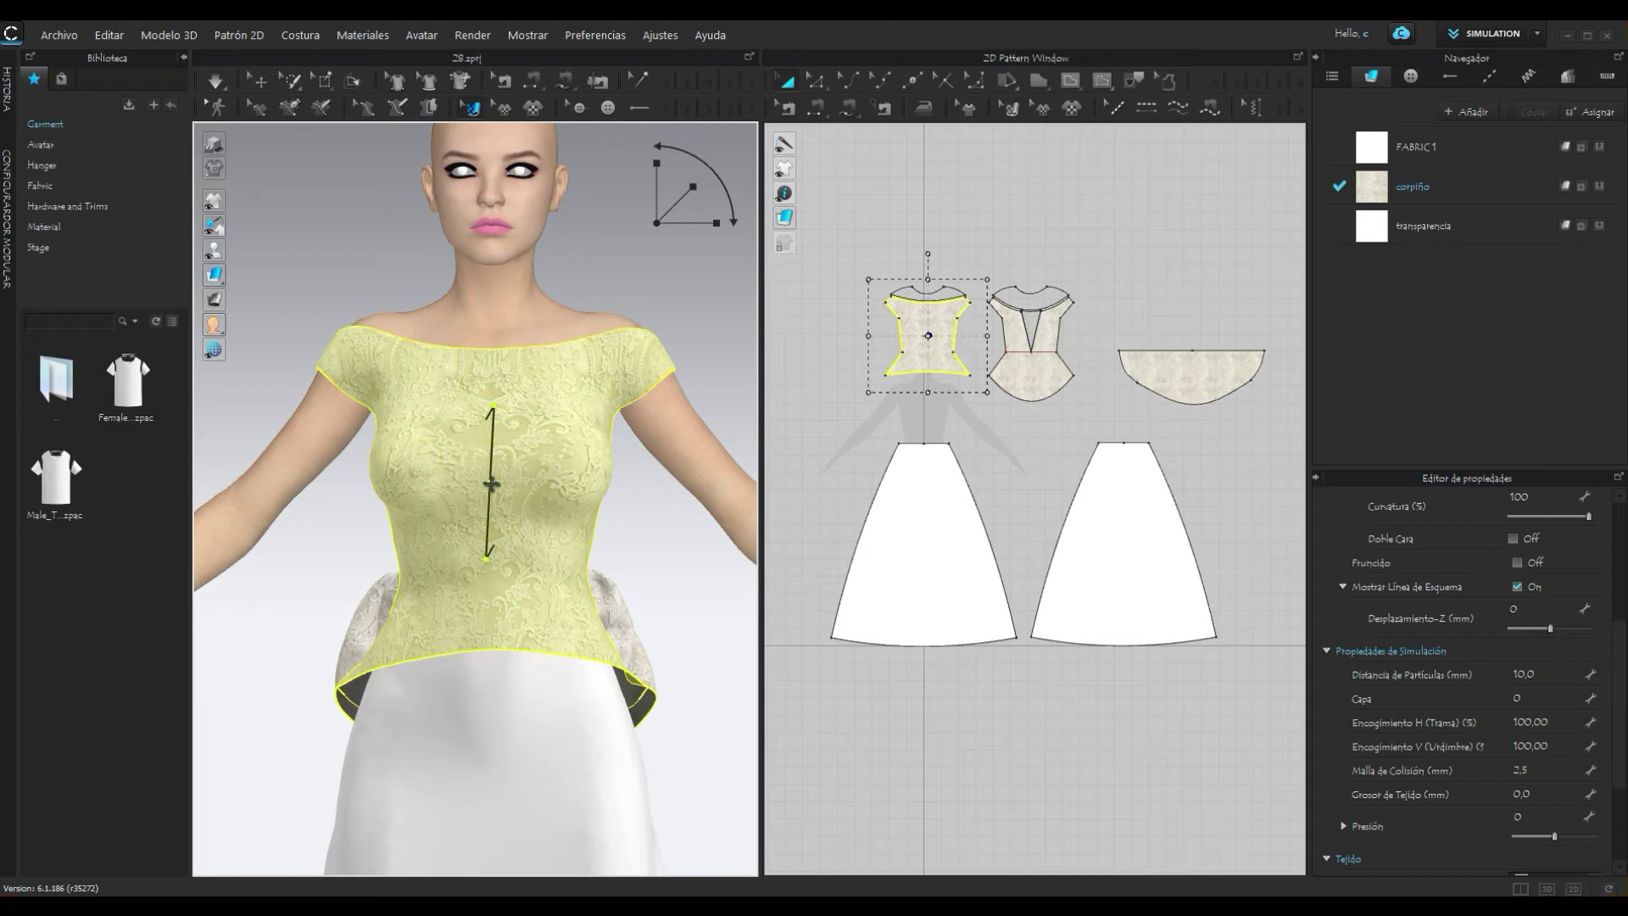
{"action": "left_click", "coordinate": [691, 598]}
Step: Re-centre the lace on the back bodice and align the peplum lace, viewed from the back
{"action": "right_click_drag", "start_coordinate": [683, 584], "coordinate": [300, 577]}
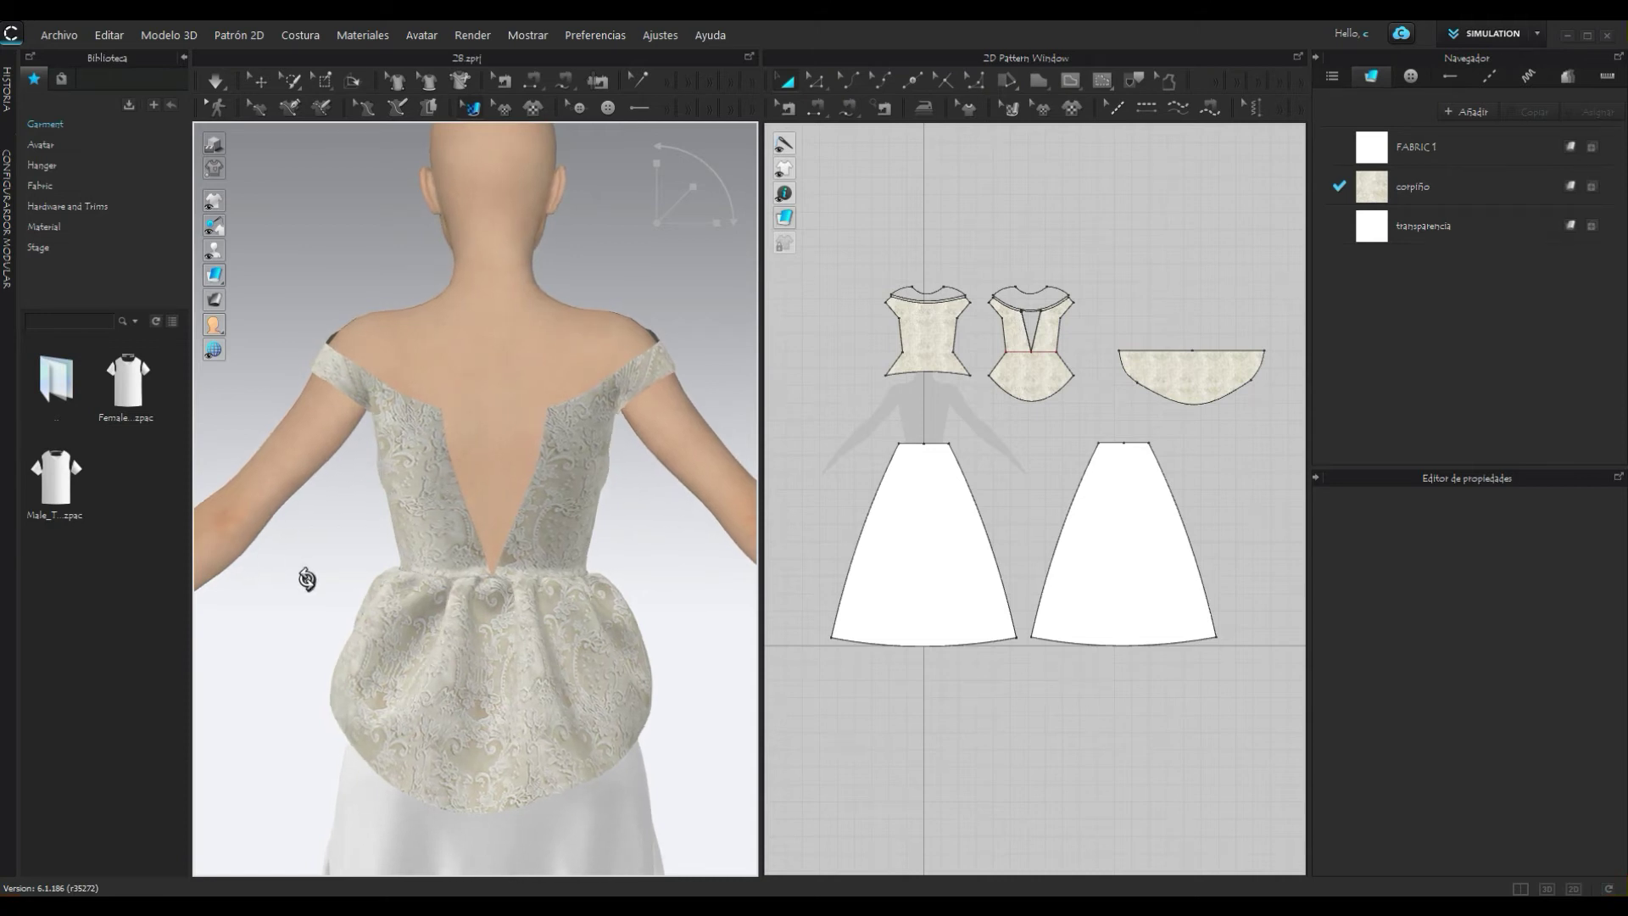
{"action": "left_click", "coordinate": [541, 538]}
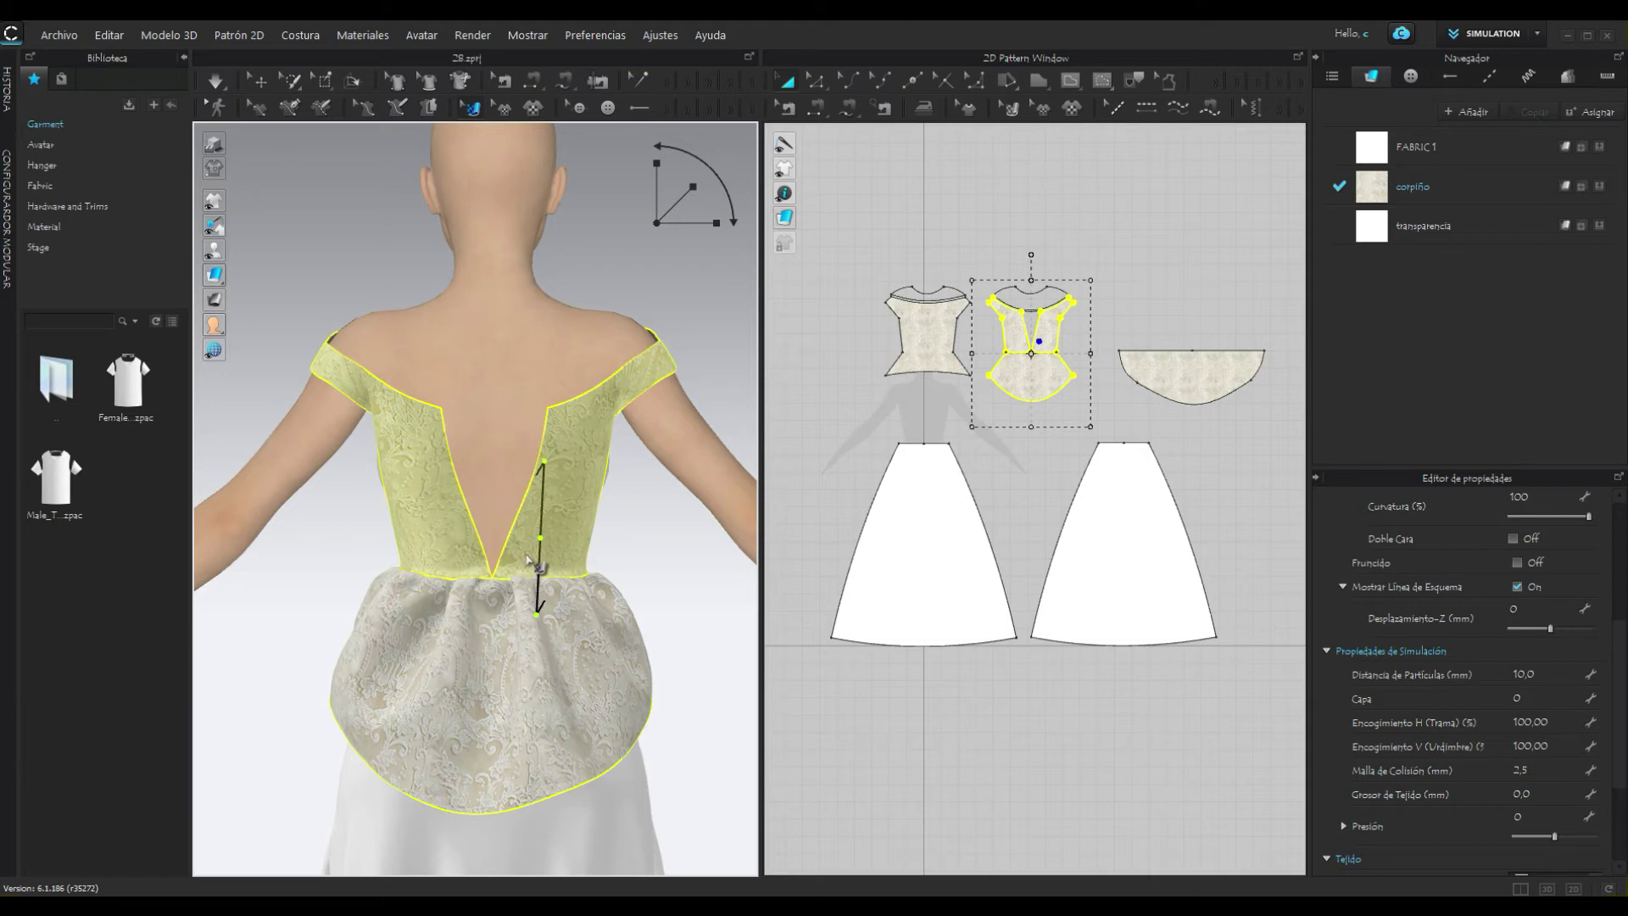
{"action": "left_click", "coordinate": [523, 557]}
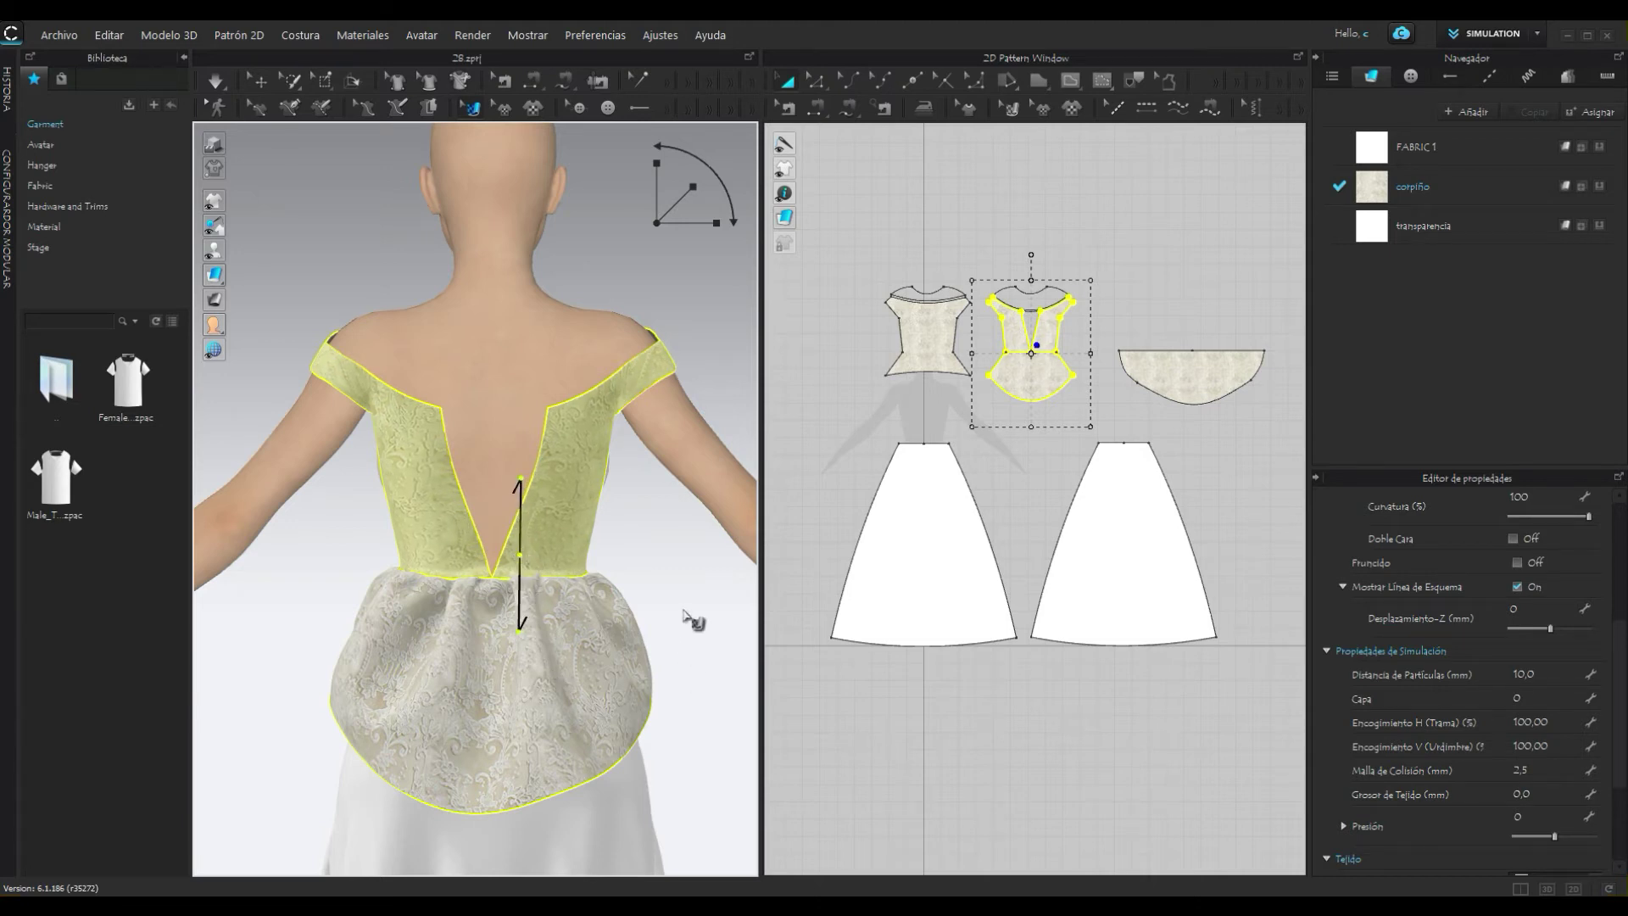
{"action": "left_click", "coordinate": [504, 722]}
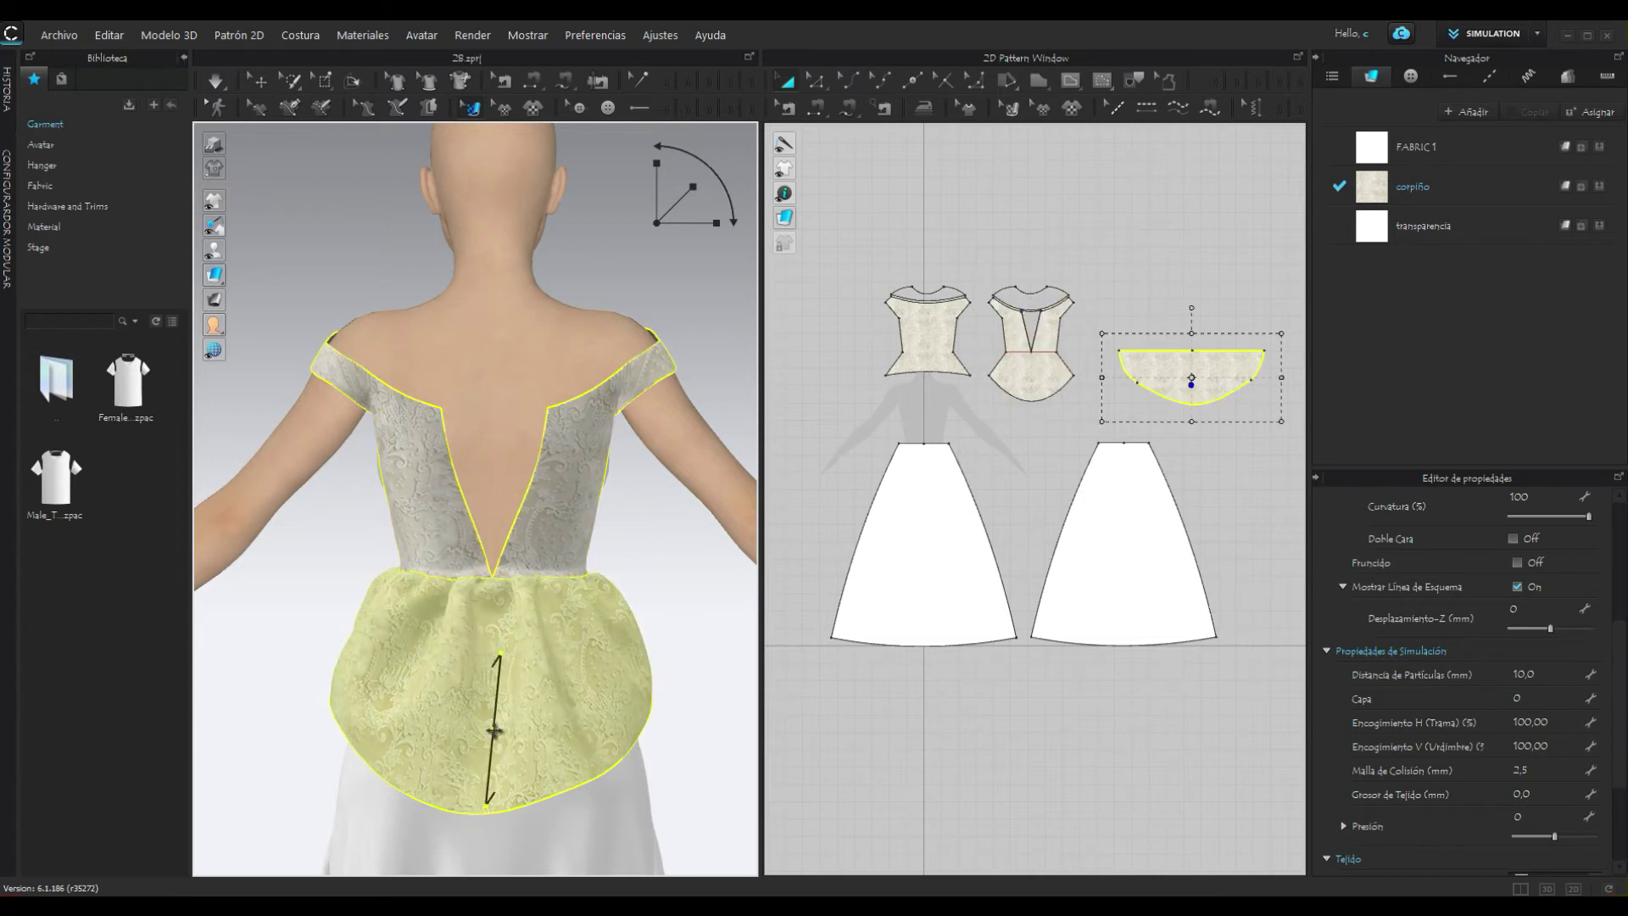
{"action": "left_click", "coordinate": [678, 646]}
{"action": "mouse_move", "coordinate": [690, 646]}
{"action": "right_mouse_down"}
{"action": "mouse_move", "coordinate": [378, 636]}
{"action": "mouse_move", "coordinate": [306, 654]}
{"action": "right_mouse_up"}
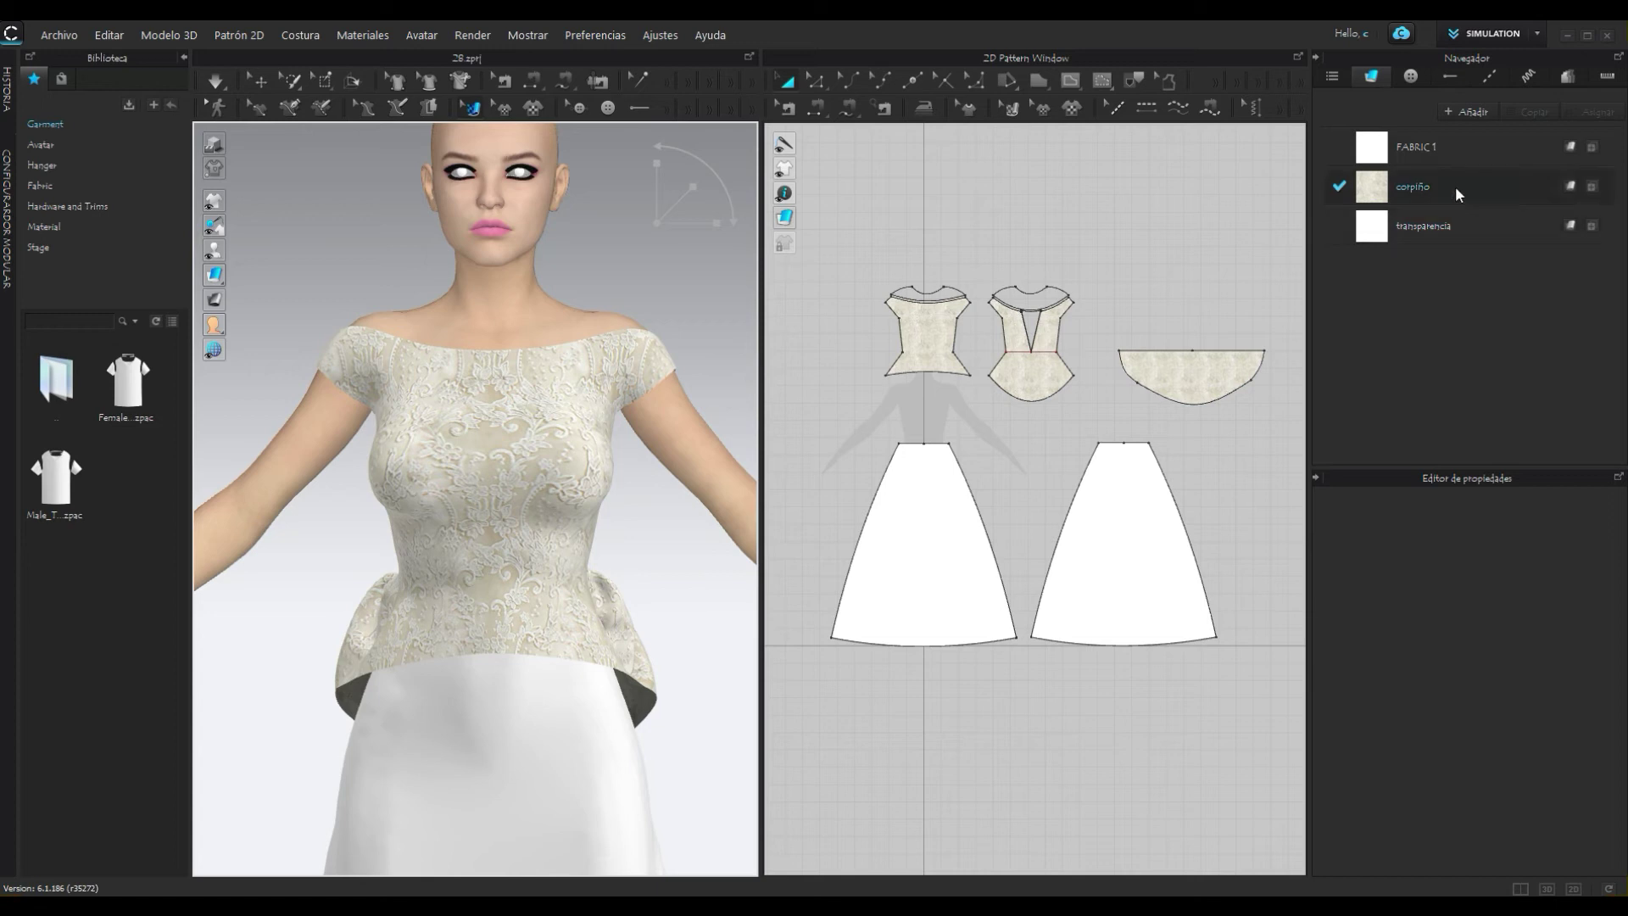
Step: Select the FABRIC 1 skirt fabric and zoom the pattern view onto the front bodice
{"action": "left_click", "coordinate": [1455, 150]}
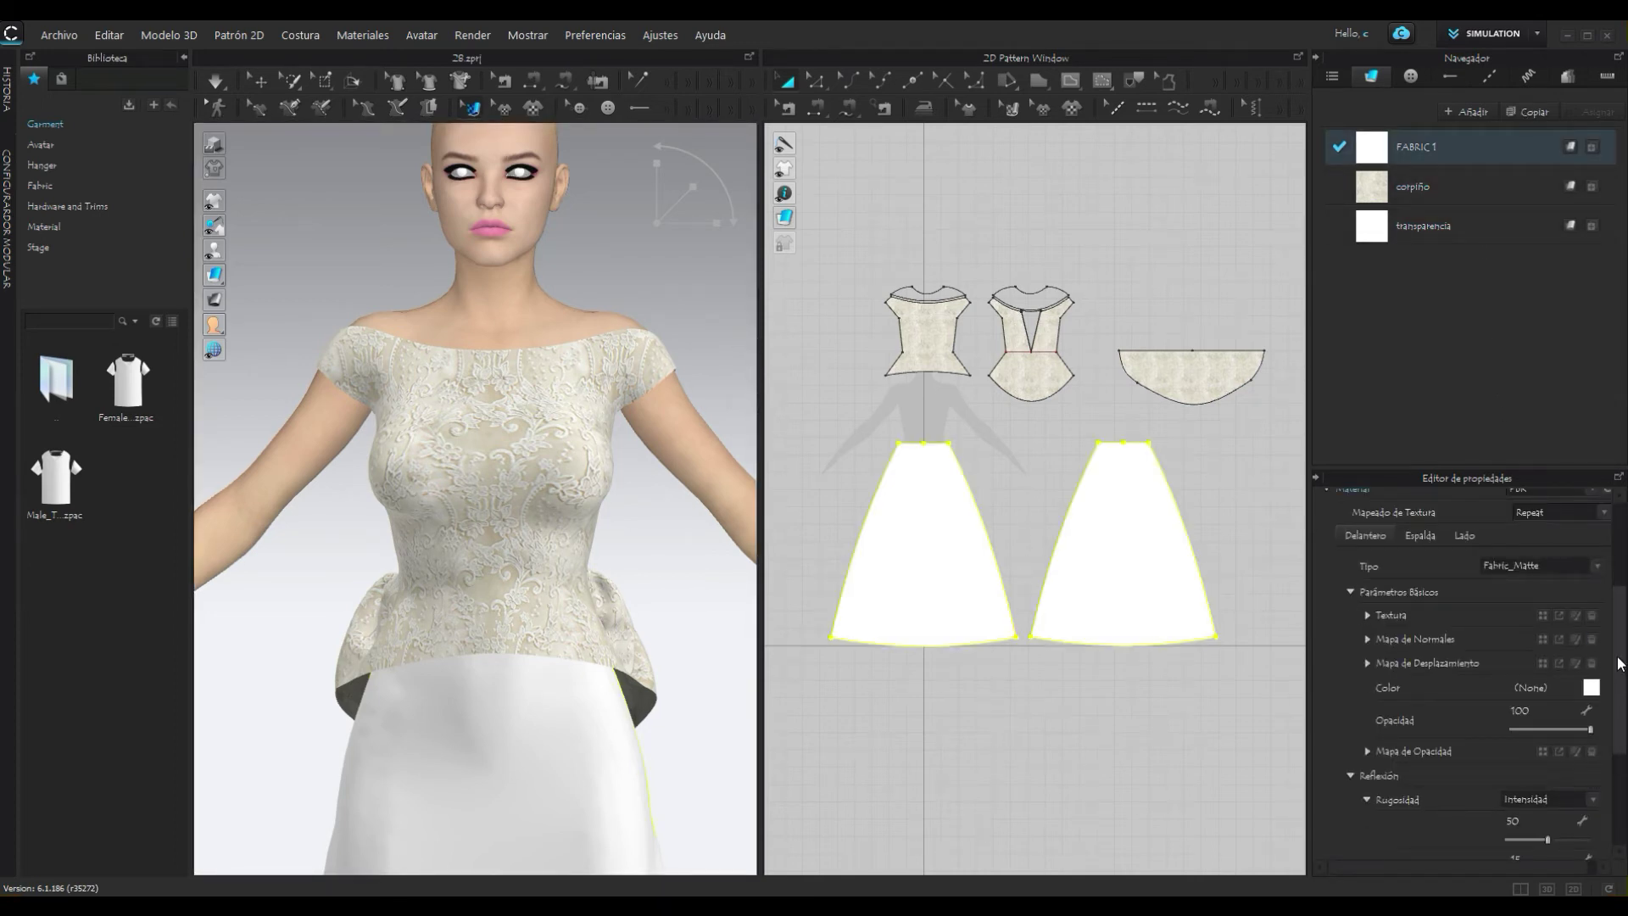
{"action": "scroll", "coordinate": [1617, 664], "scroll_direction": "up", "scroll_amount": 5}
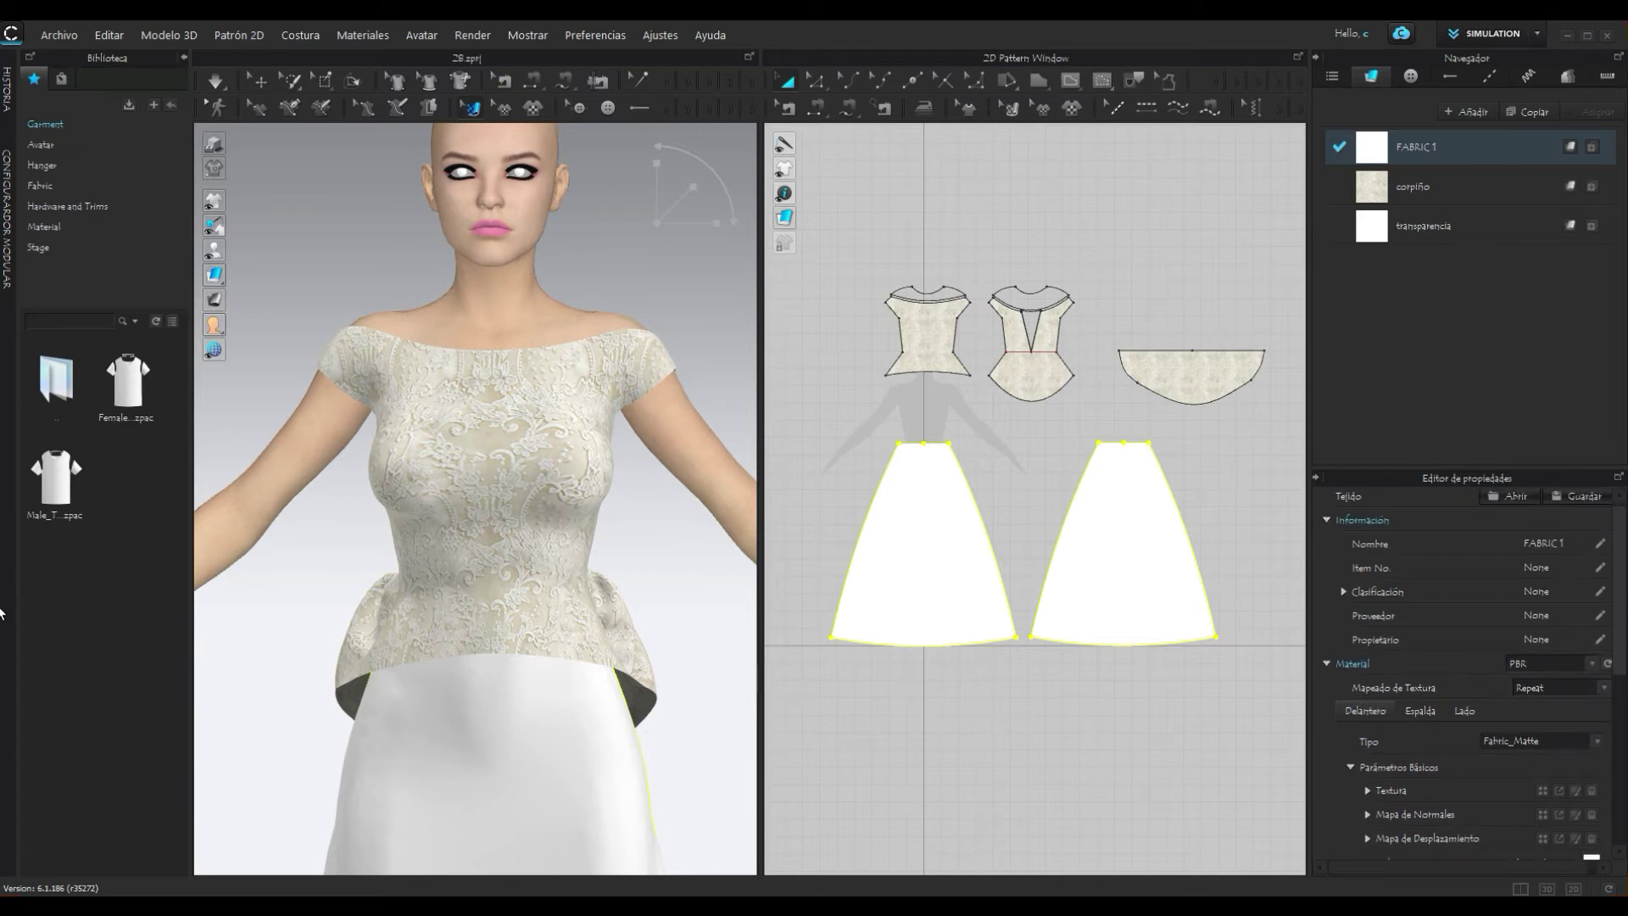
{"action": "scroll", "coordinate": [1621, 670], "scroll_direction": "down", "scroll_amount": 5}
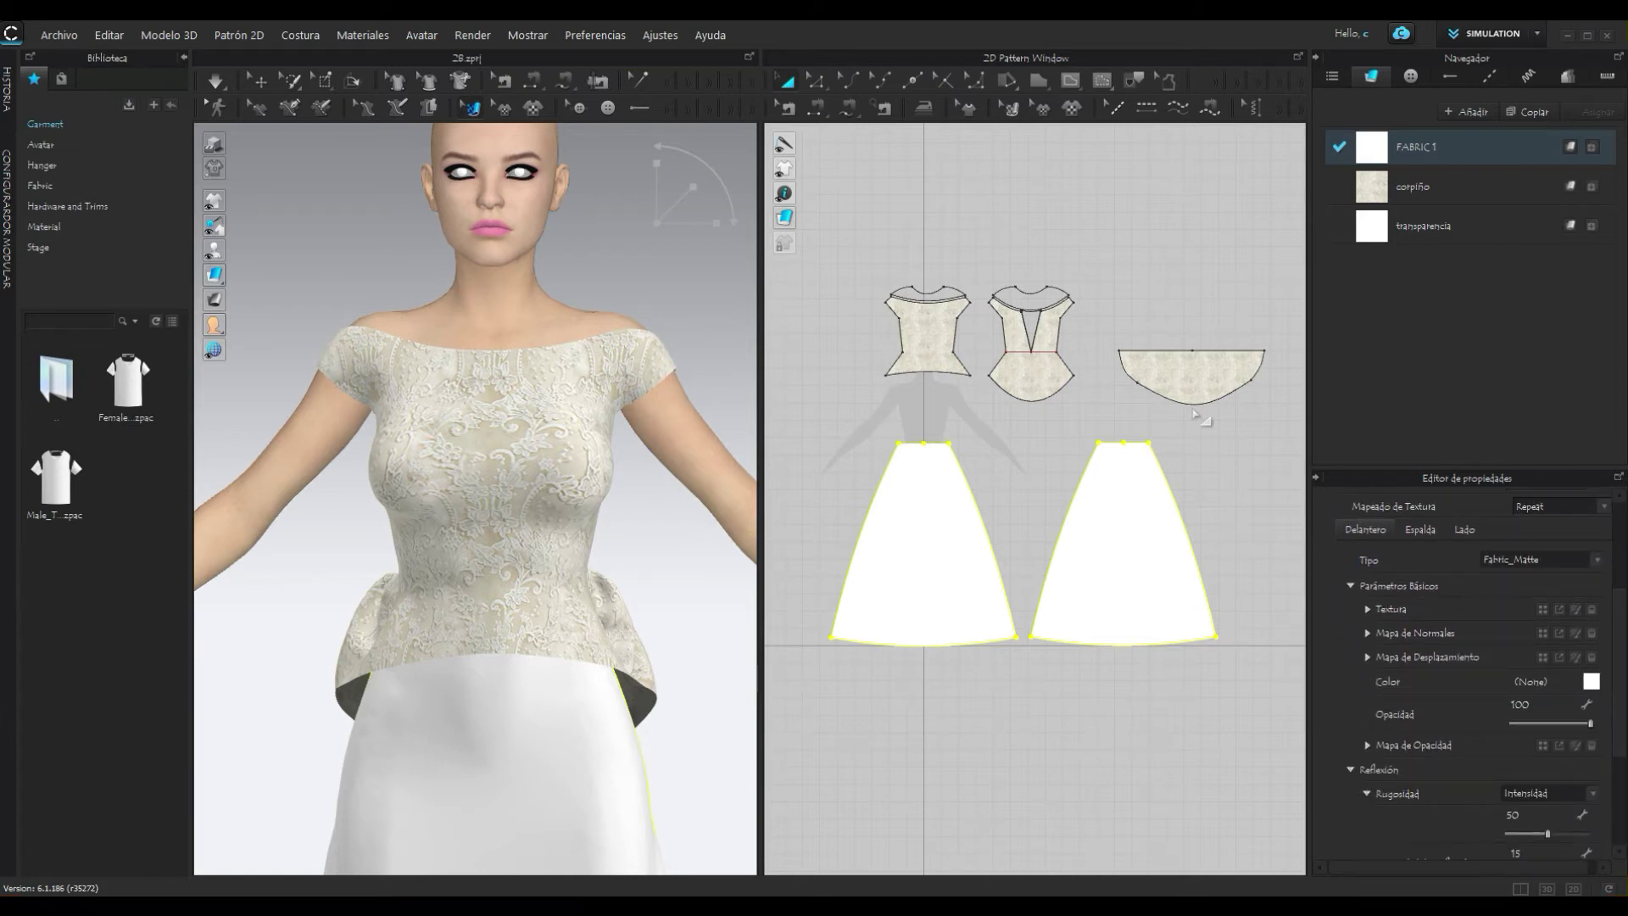
{"action": "scroll", "coordinate": [1002, 307], "scroll_direction": "up", "scroll_amount": 3}
{"action": "scroll", "coordinate": [1005, 305], "scroll_direction": "up", "scroll_amount": 3}
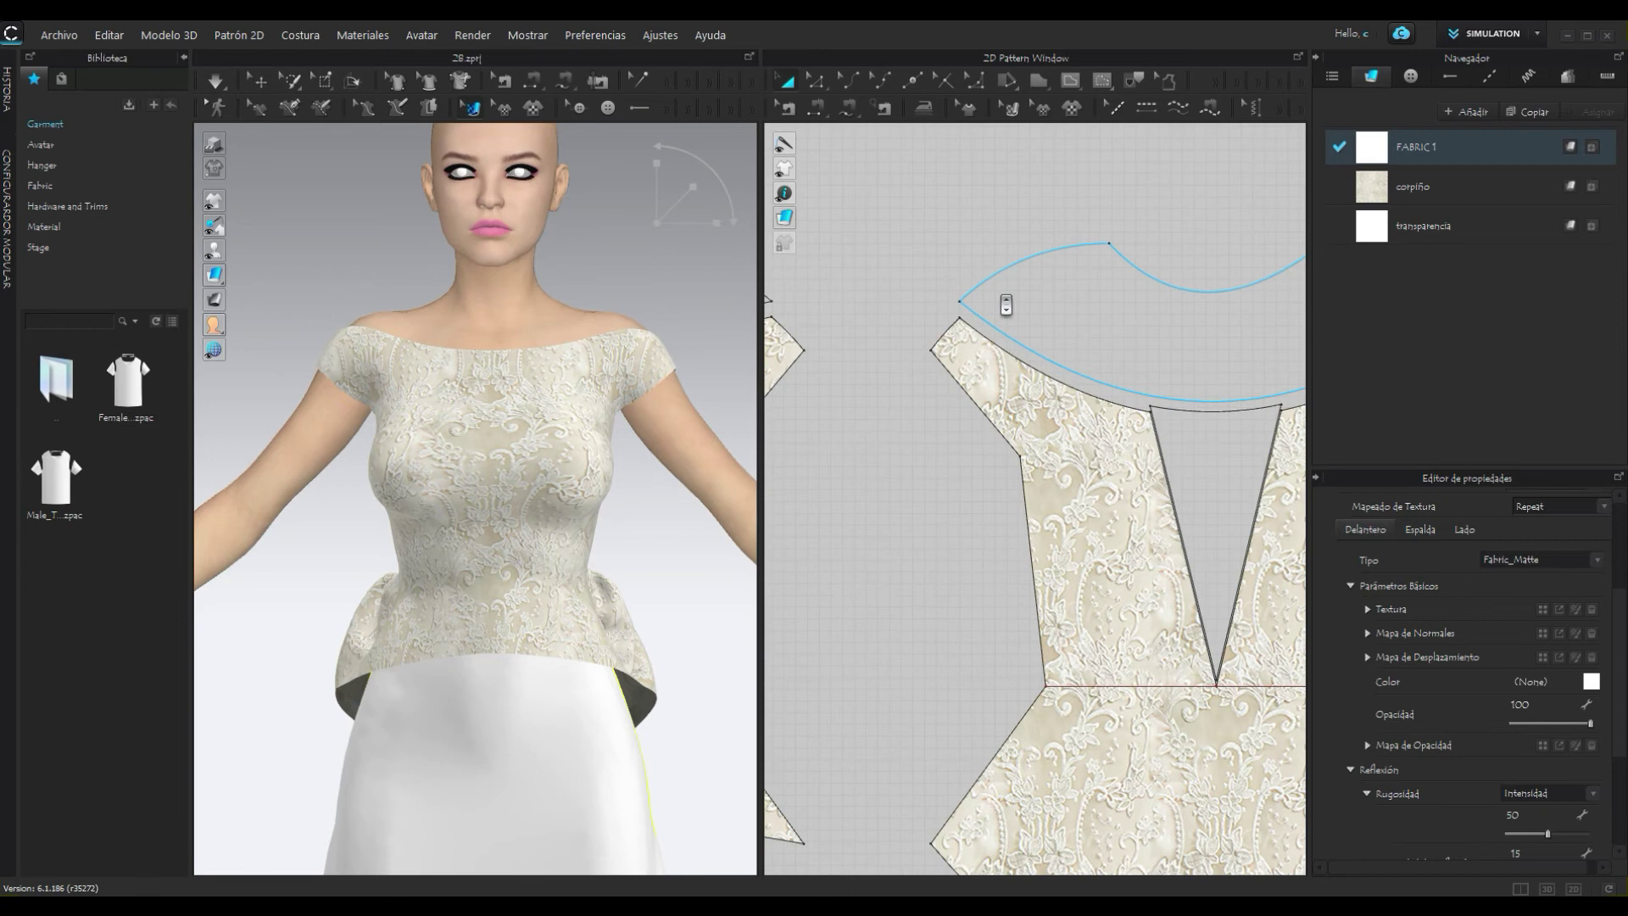
{"action": "mouse_move", "coordinate": [1043, 435]}
{"action": "middle_mouse_down"}
{"action": "mouse_move", "coordinate": [938, 353]}
{"action": "mouse_move", "coordinate": [894, 262]}
{"action": "middle_mouse_up"}
{"action": "scroll", "coordinate": [1029, 452], "scroll_direction": "up", "scroll_amount": 2}
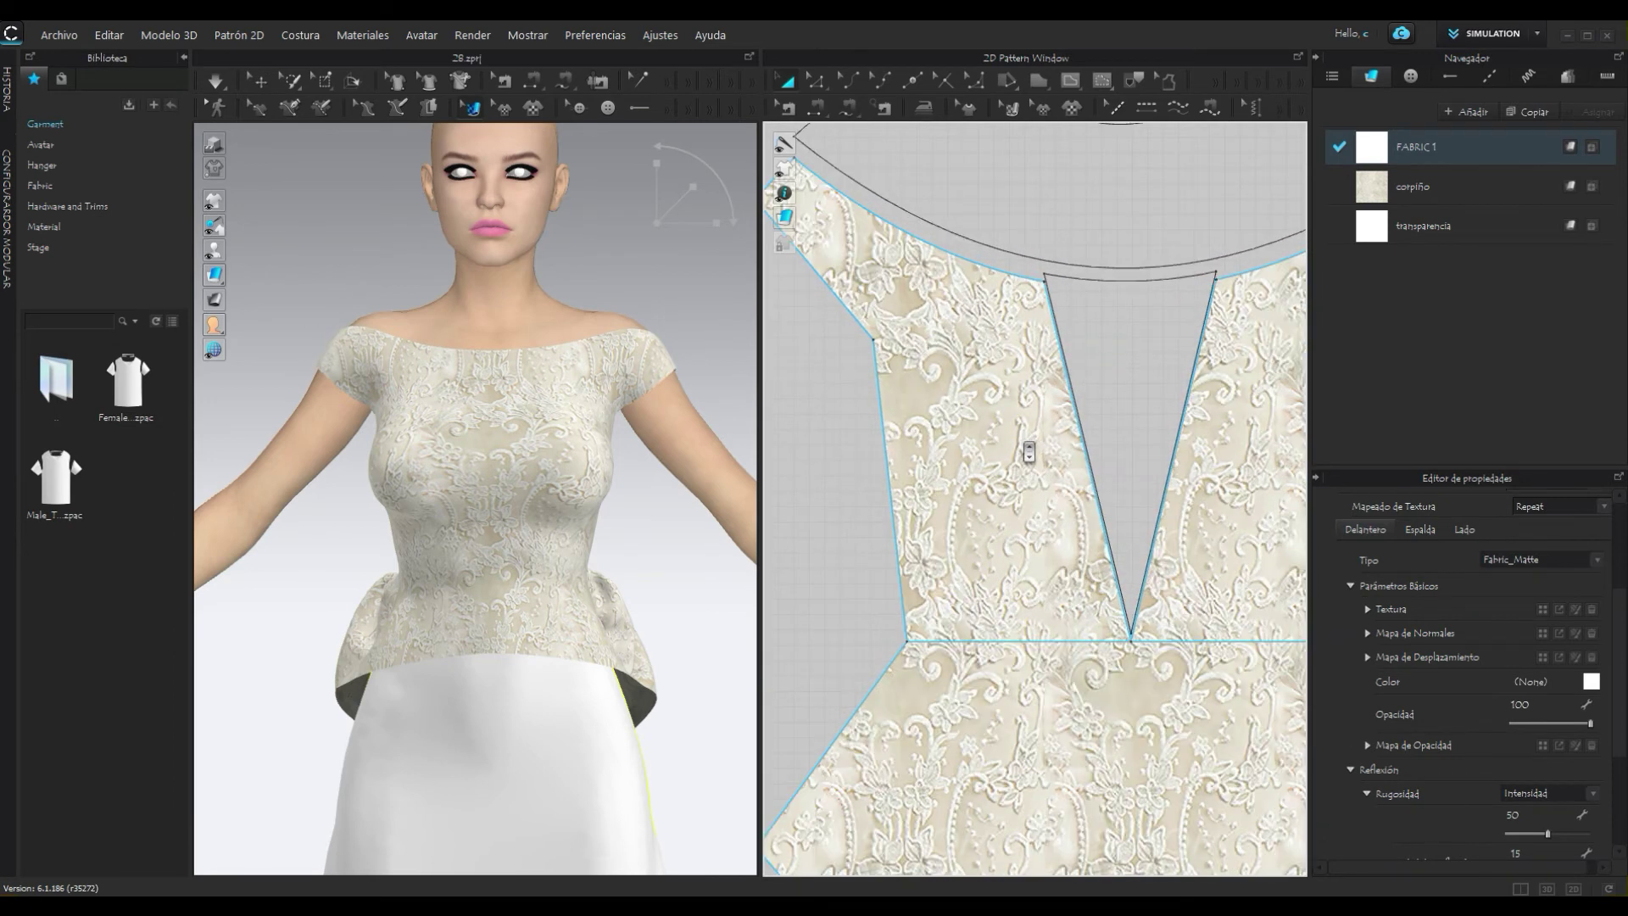
{"action": "middle_click_drag", "start_coordinate": [1087, 517], "coordinate": [1064, 445]}
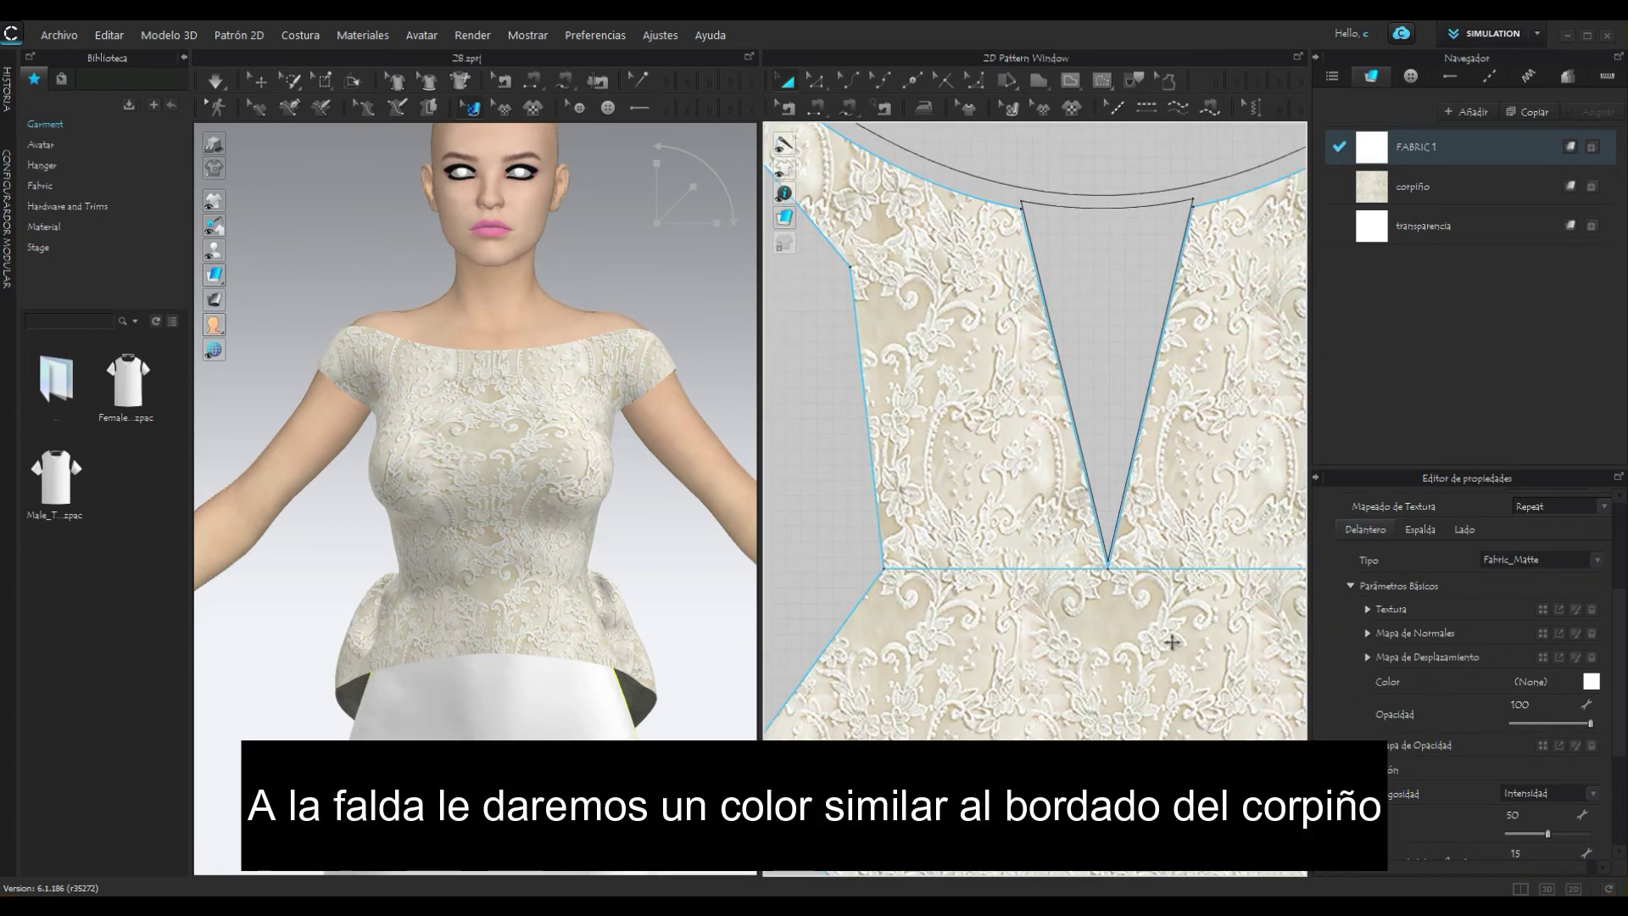
{"action": "scroll", "coordinate": [1170, 642], "scroll_direction": "down", "scroll_amount": 1}
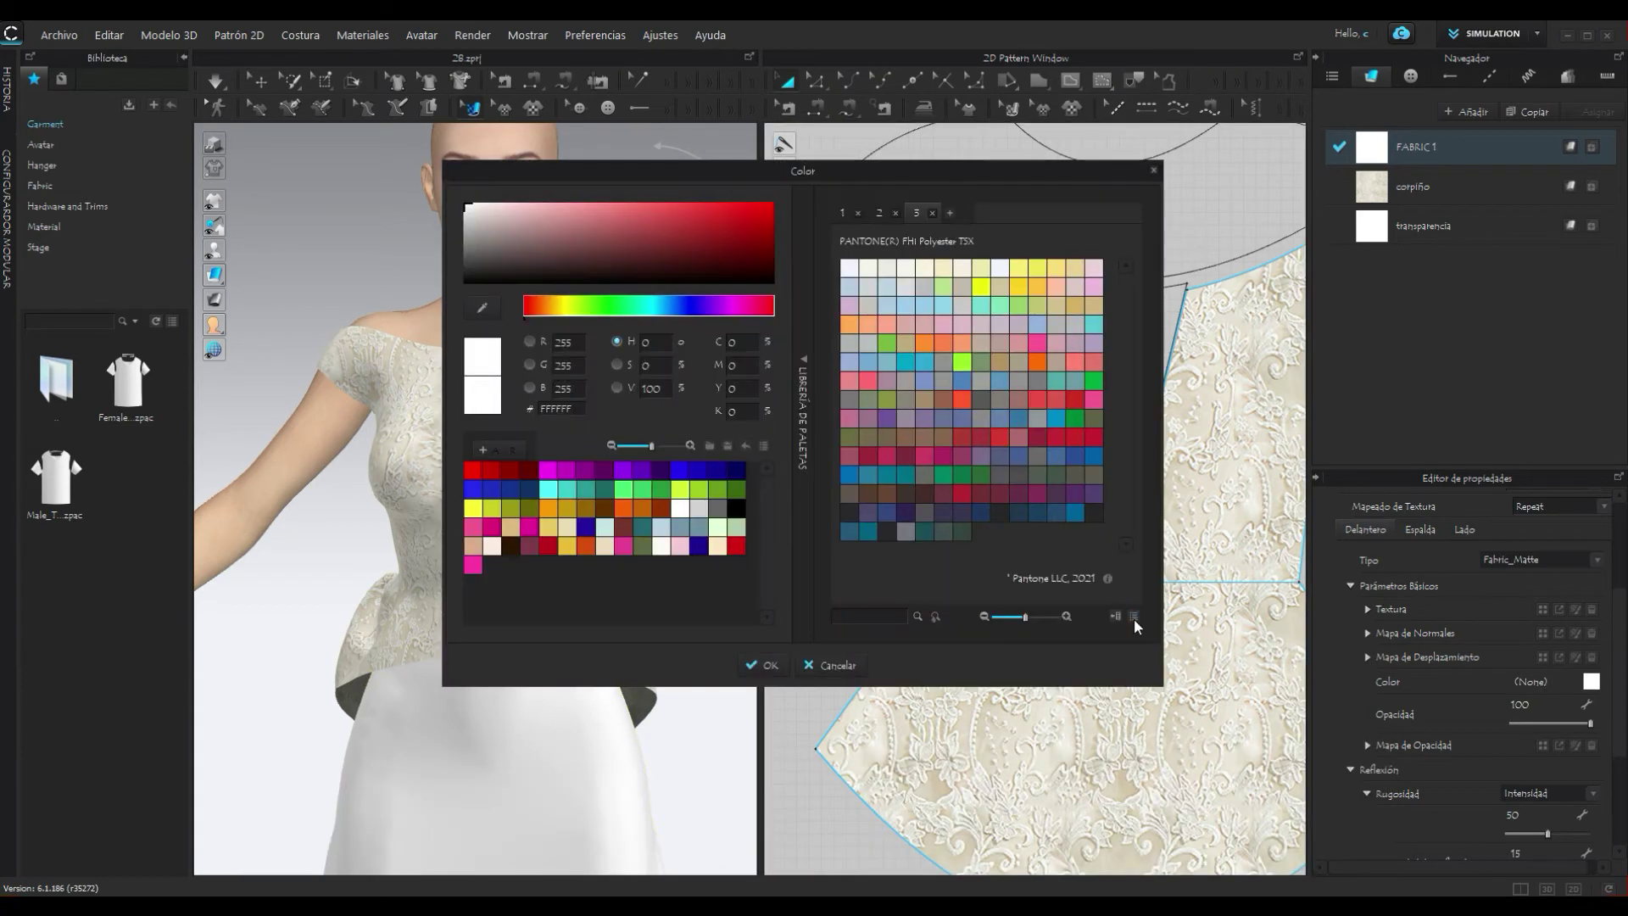
Step: Eyedrop the lace colour, refine it to pale cream FDF1E2 and save it as a custom swatch
{"action": "left_click", "coordinate": [488, 312]}
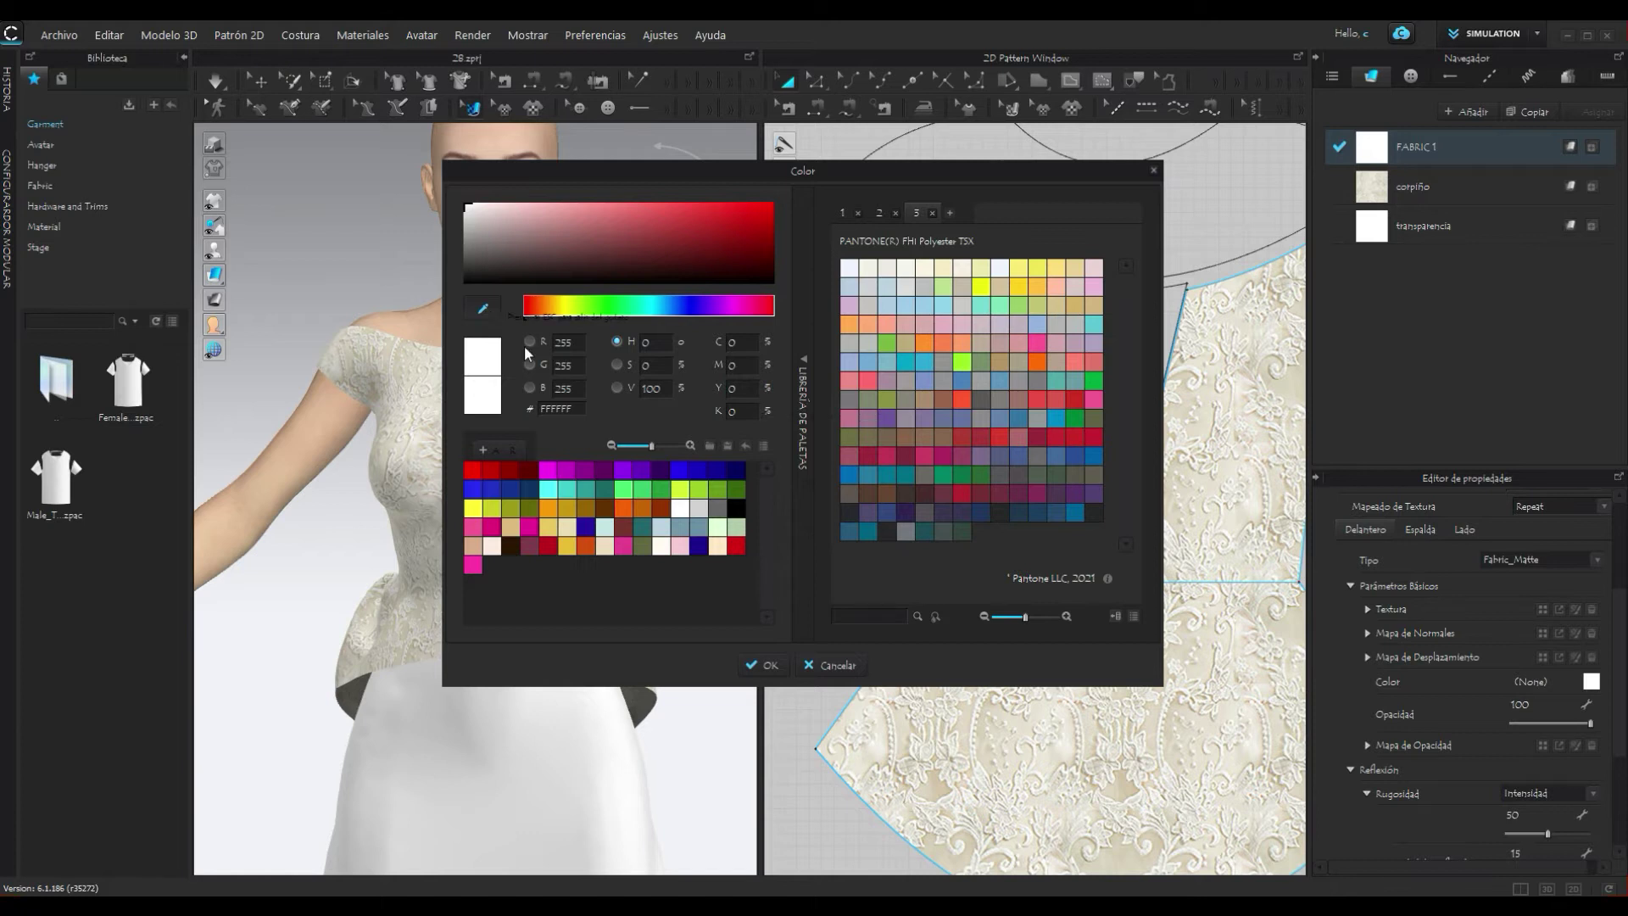
{"action": "left_click", "coordinate": [1043, 763]}
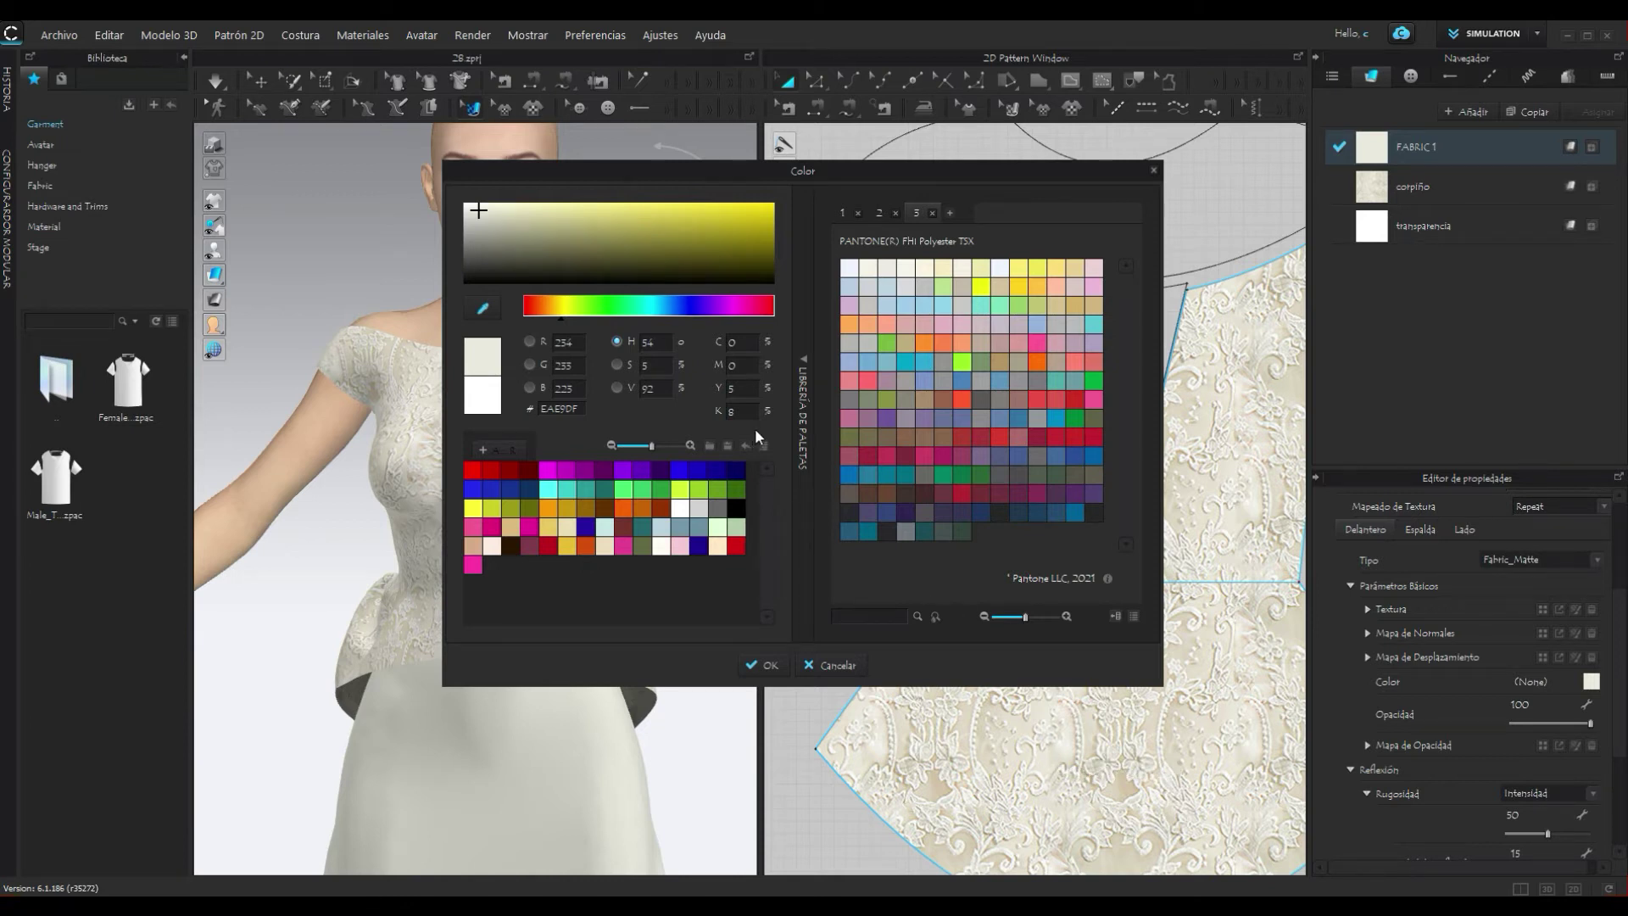
{"action": "left_click", "coordinate": [969, 721]}
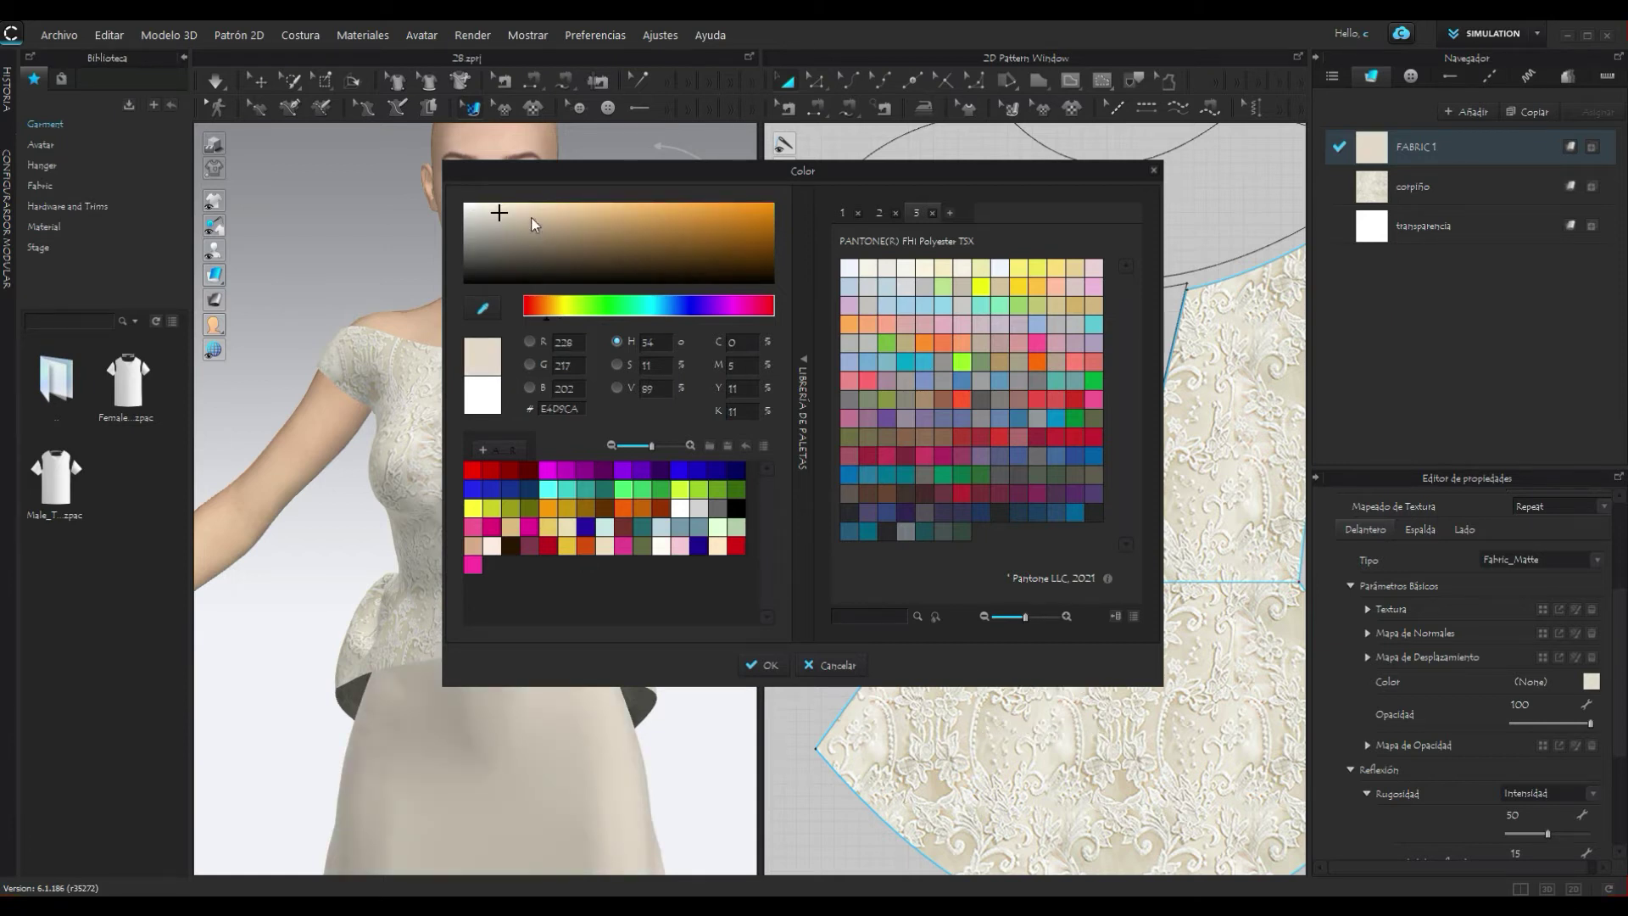
{"action": "left_click_drag", "start_coordinate": [500, 213], "coordinate": [507, 209]}
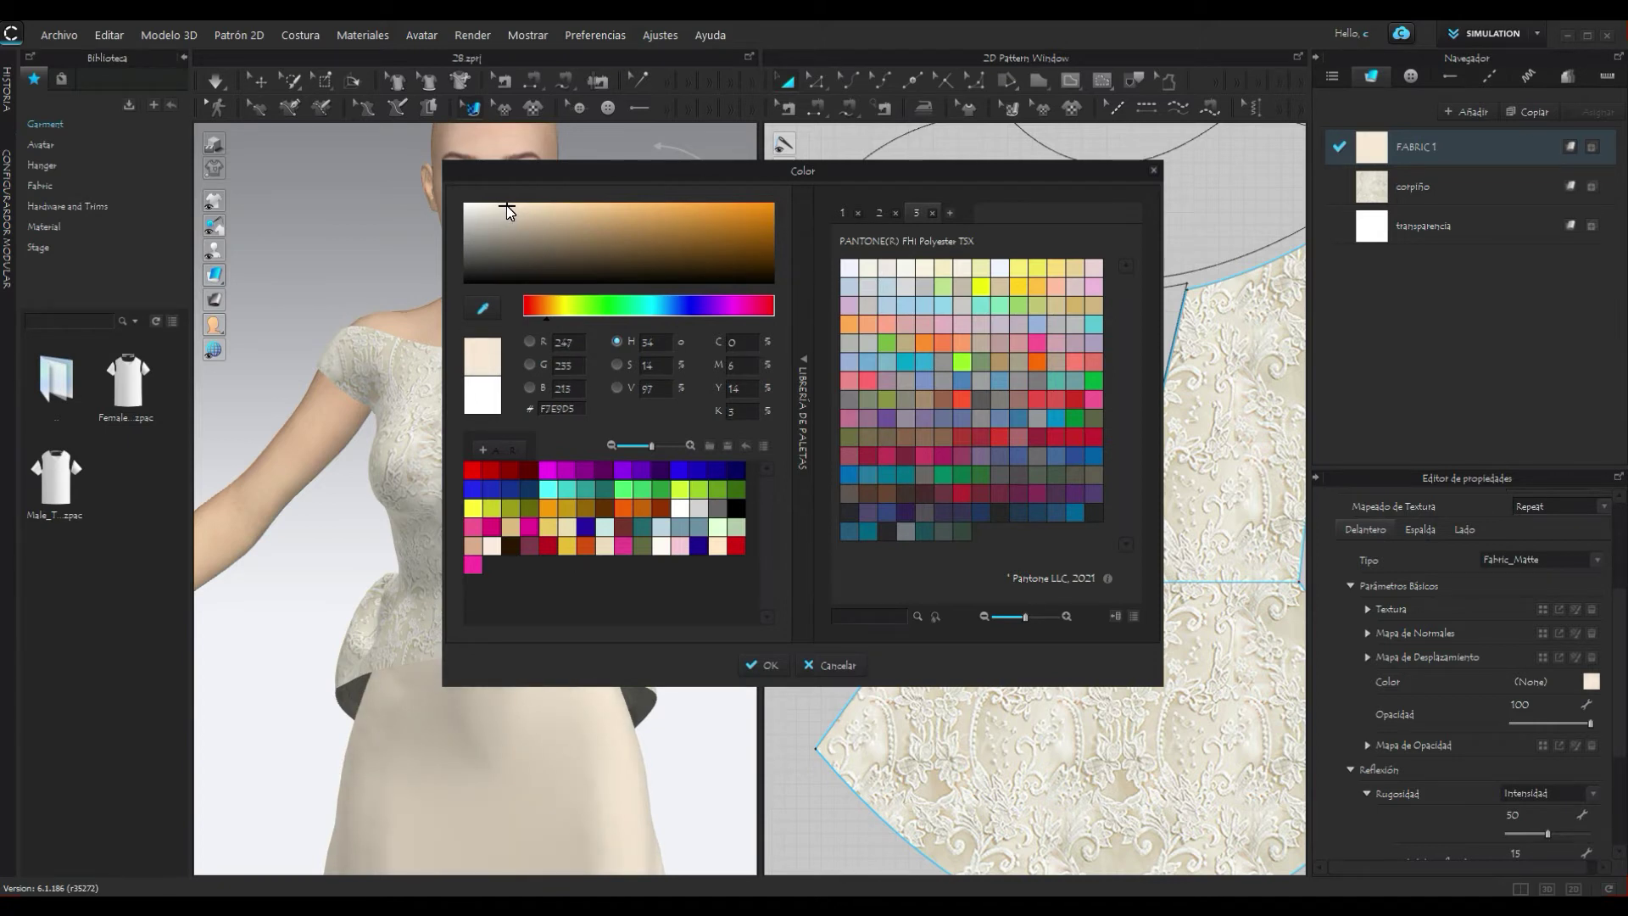
{"action": "left_click", "coordinate": [506, 206]}
{"action": "left_click_drag", "start_coordinate": [506, 204], "coordinate": [497, 204]}
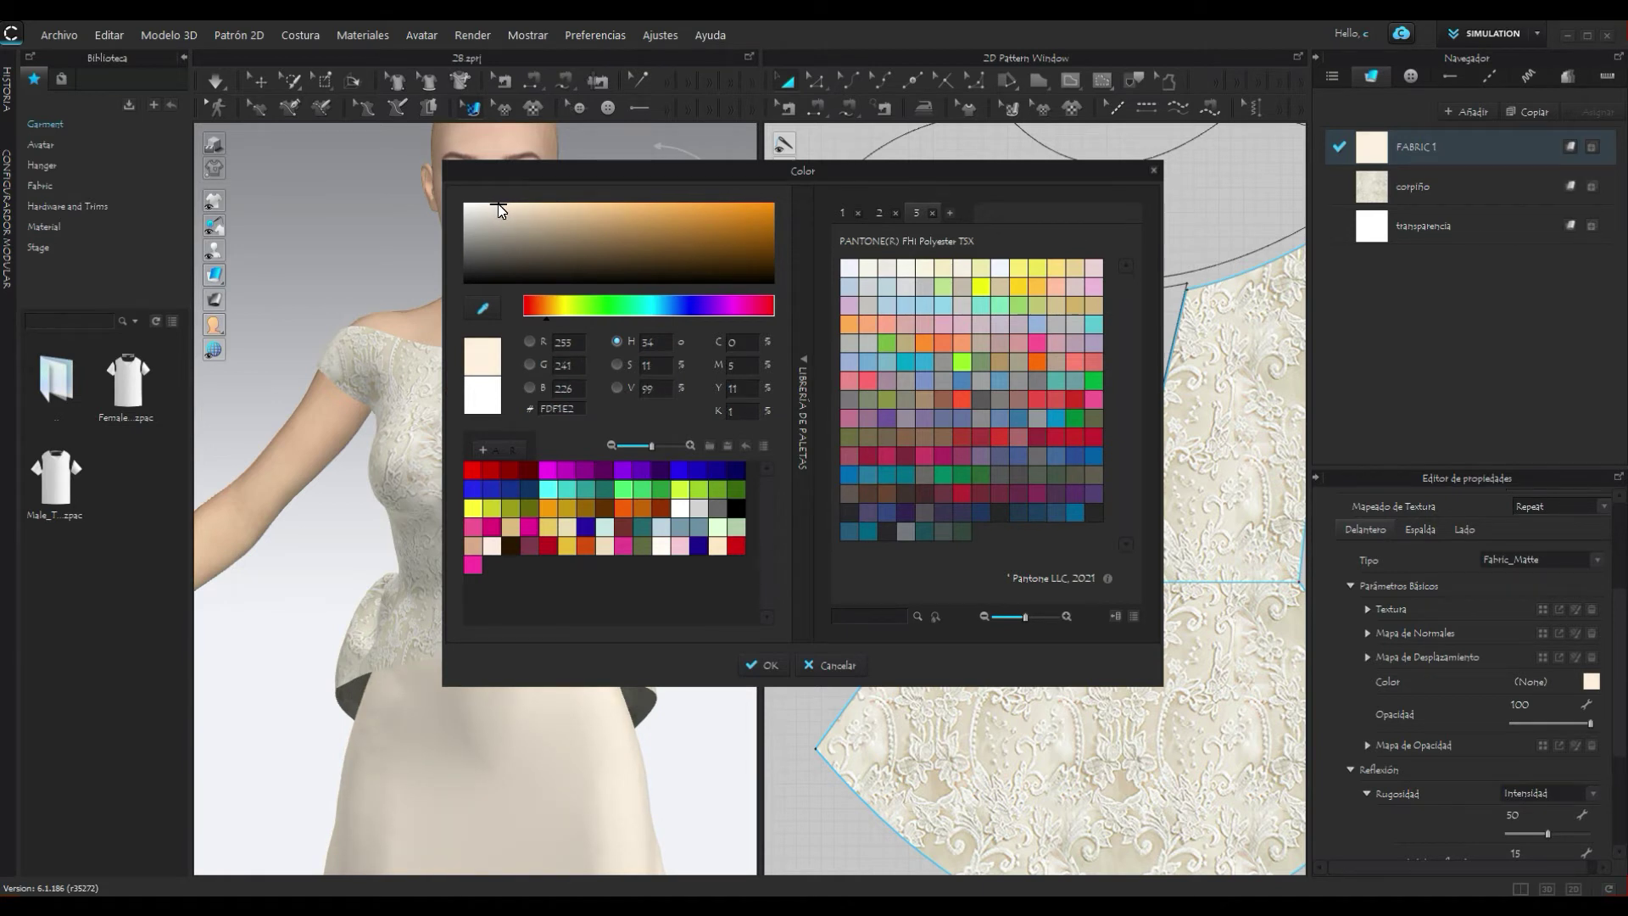
{"action": "left_click", "coordinate": [508, 451]}
{"action": "key", "text": "Return"}
Step: Orbit to review the cream gown's back and hem, then centre the pattern pieces
{"action": "scroll", "coordinate": [670, 543], "scroll_direction": "down", "scroll_amount": 5}
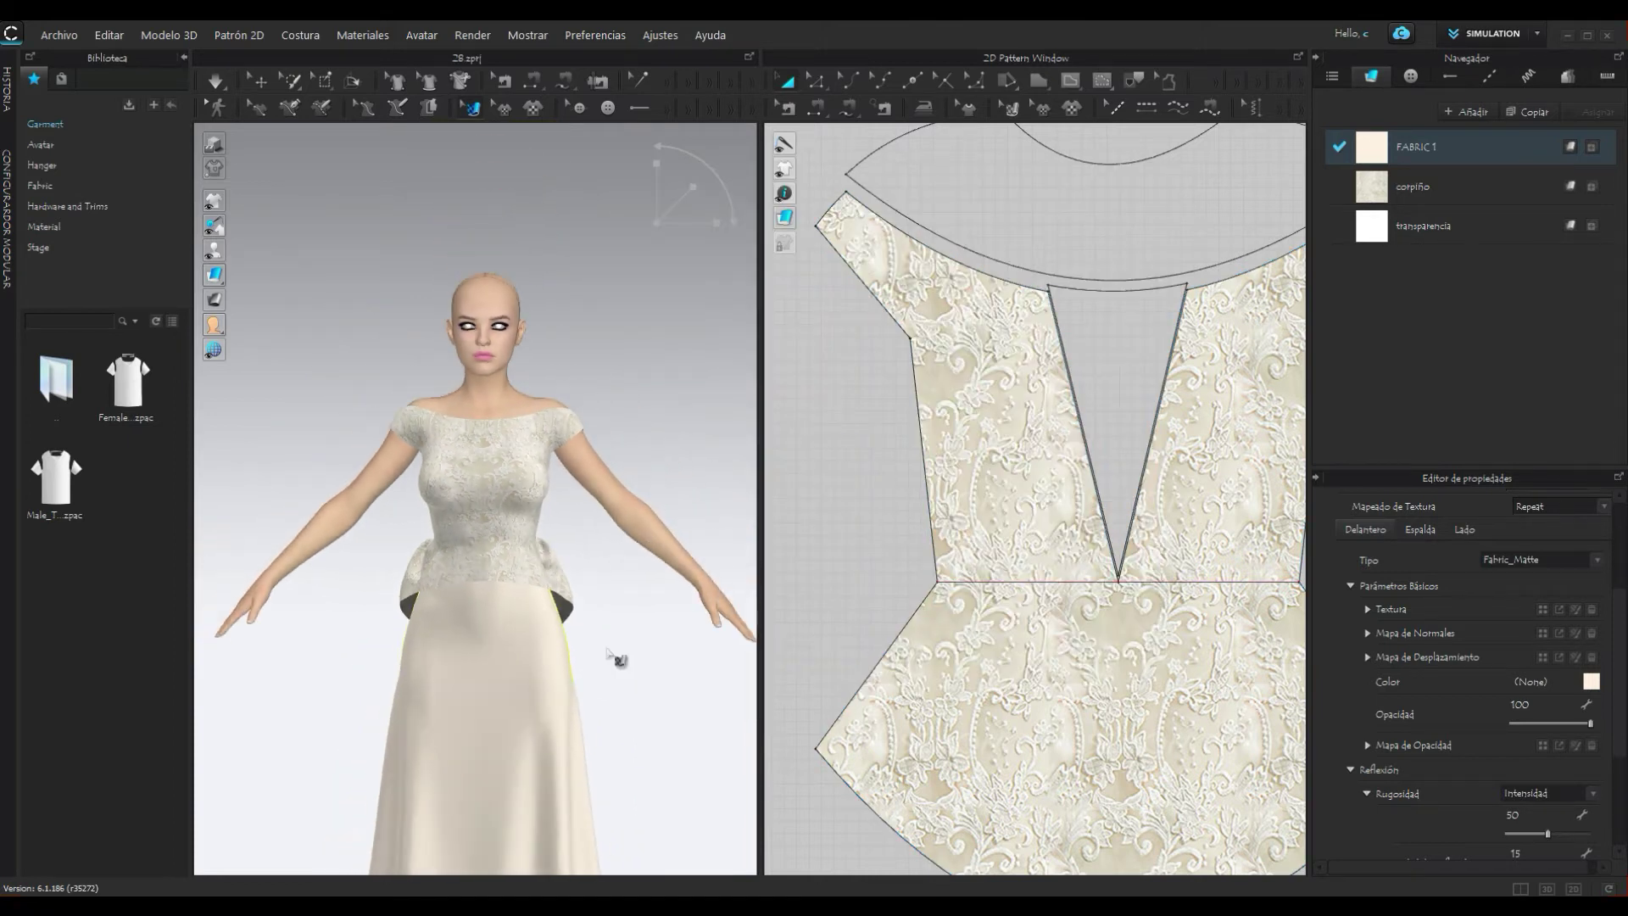
{"action": "mouse_move", "coordinate": [527, 716]}
{"action": "right_mouse_down"}
{"action": "mouse_move", "coordinate": [328, 727]}
{"action": "mouse_move", "coordinate": [265, 691]}
{"action": "mouse_move", "coordinate": [233, 702]}
{"action": "mouse_move", "coordinate": [484, 654]}
{"action": "mouse_move", "coordinate": [604, 691]}
{"action": "mouse_move", "coordinate": [610, 712]}
{"action": "right_mouse_up"}
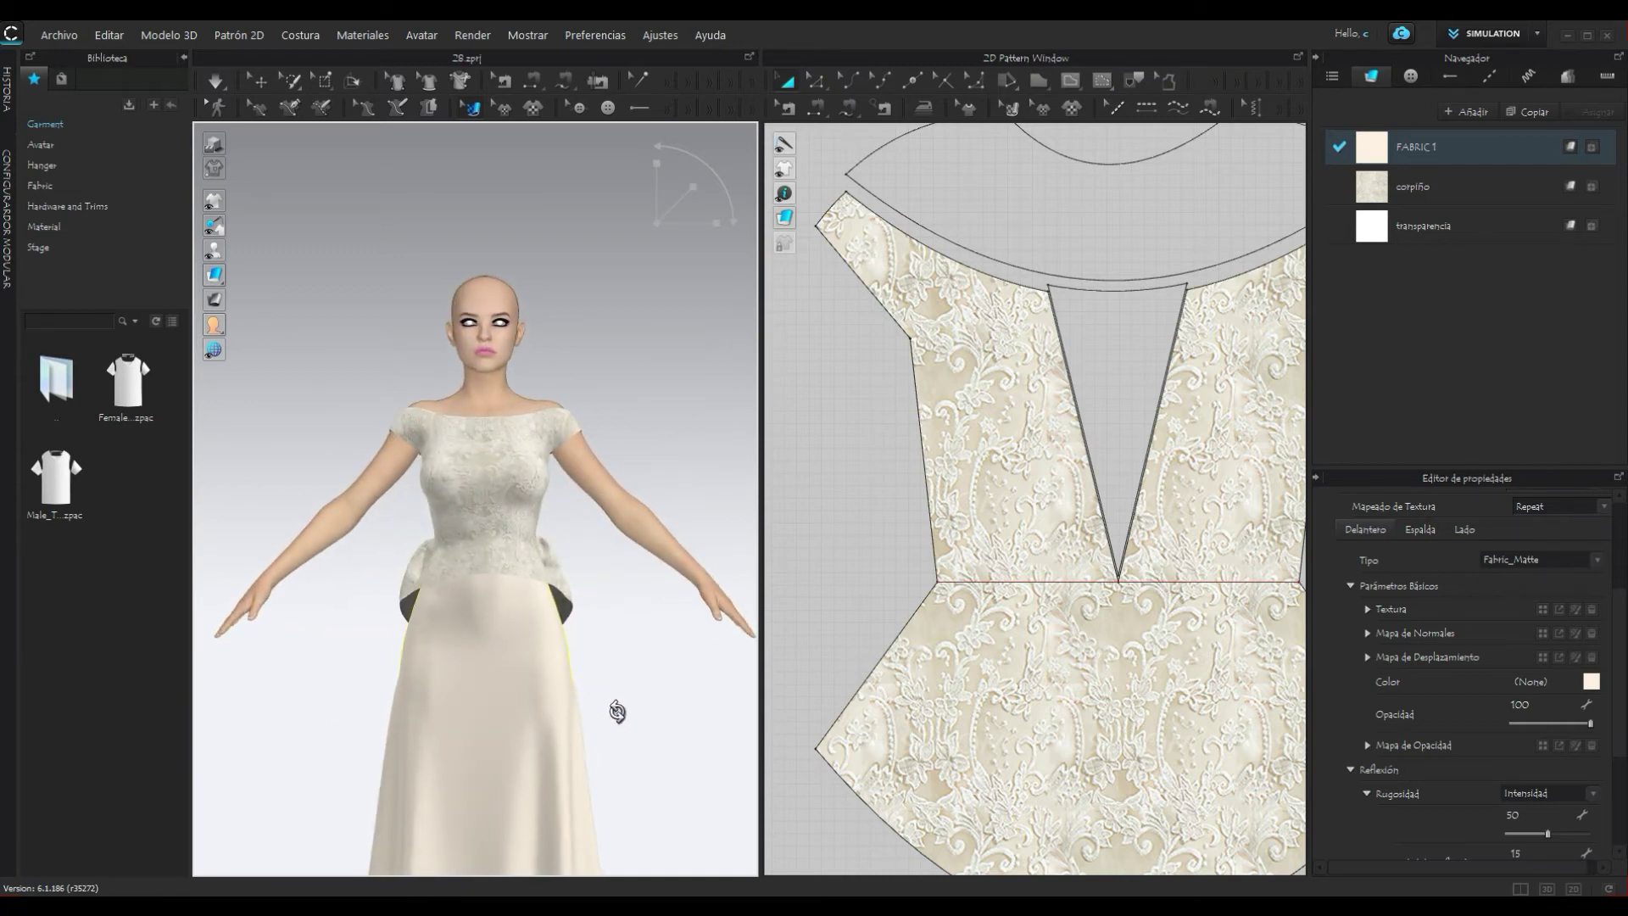
{"action": "scroll", "coordinate": [587, 658], "scroll_direction": "down", "scroll_amount": 3}
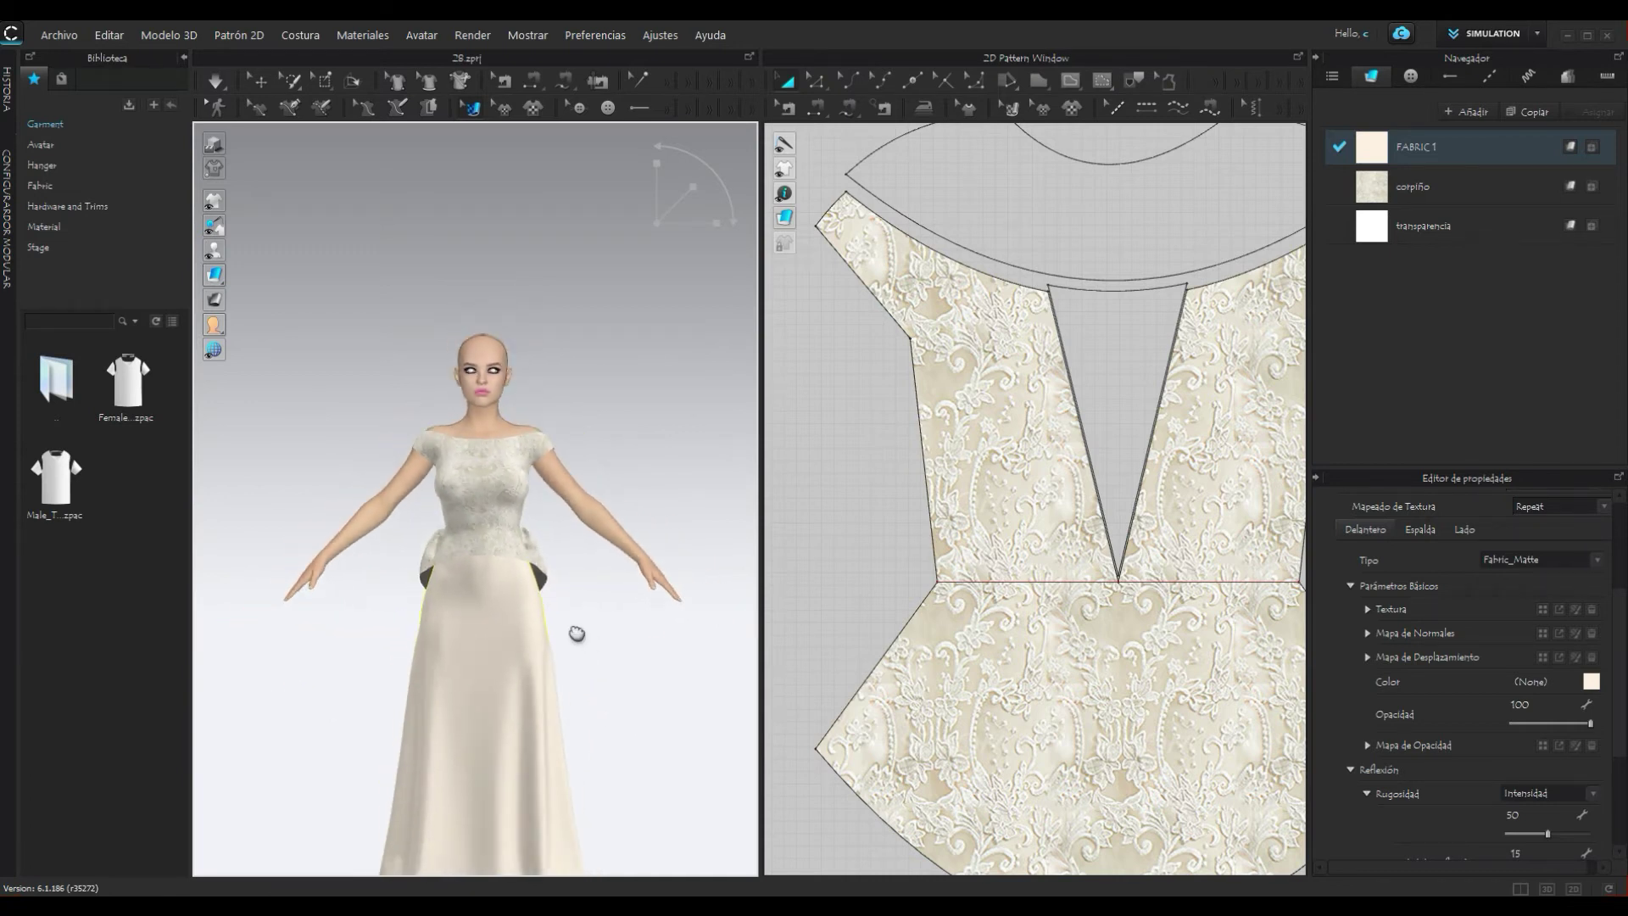
{"action": "middle_click_drag", "start_coordinate": [577, 633], "coordinate": [572, 555]}
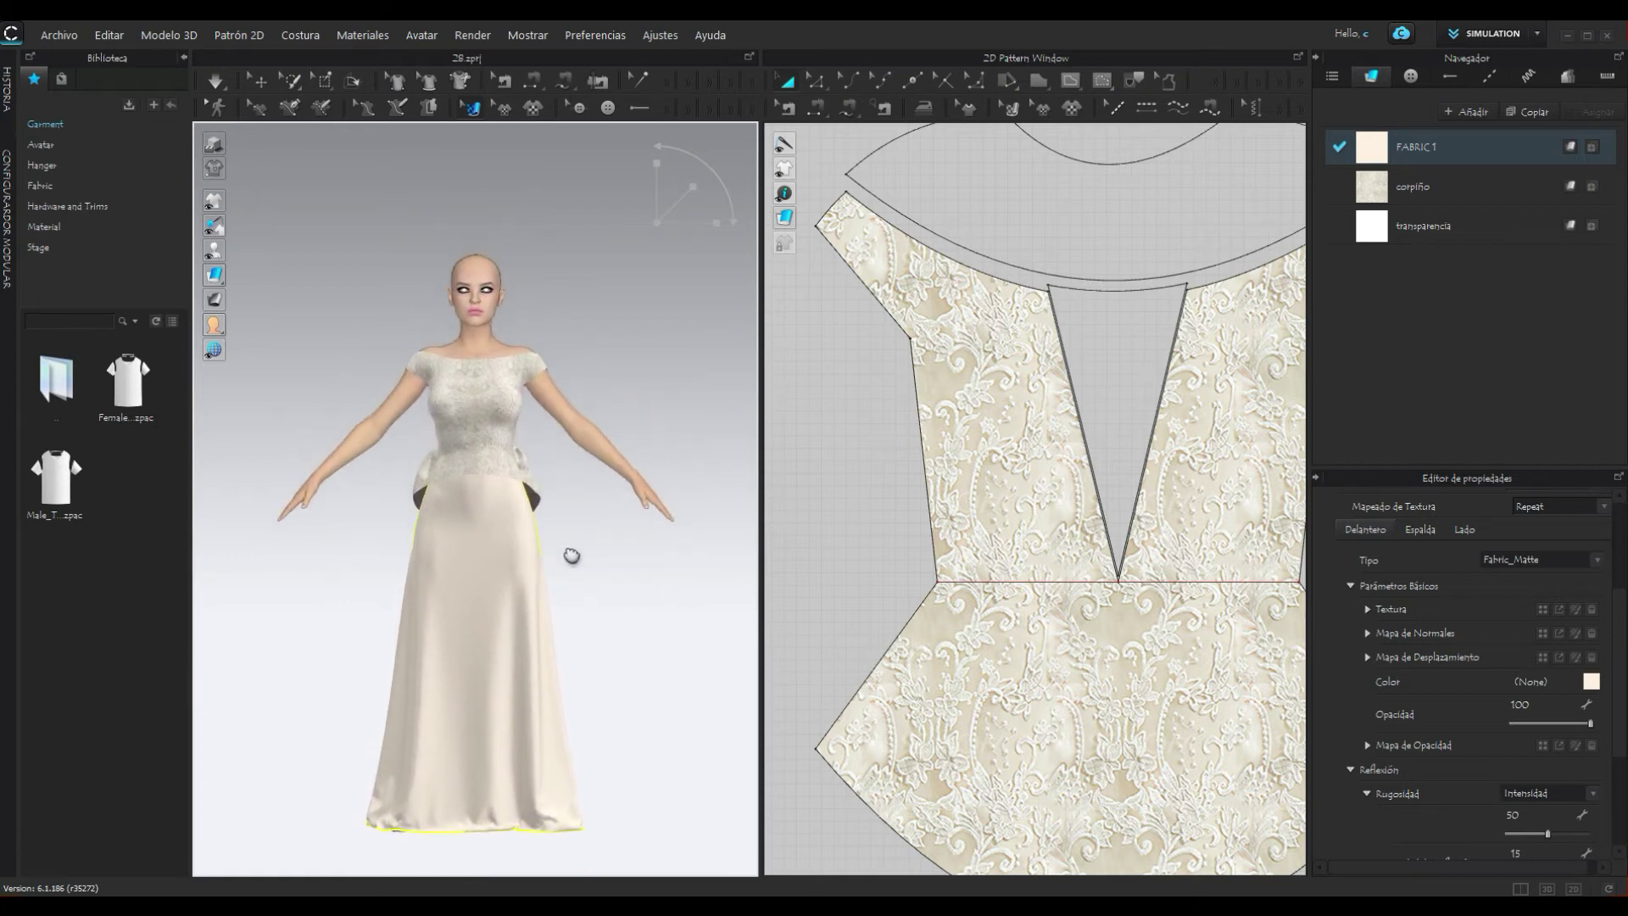
{"action": "scroll", "coordinate": [580, 547], "scroll_direction": "up", "scroll_amount": 1}
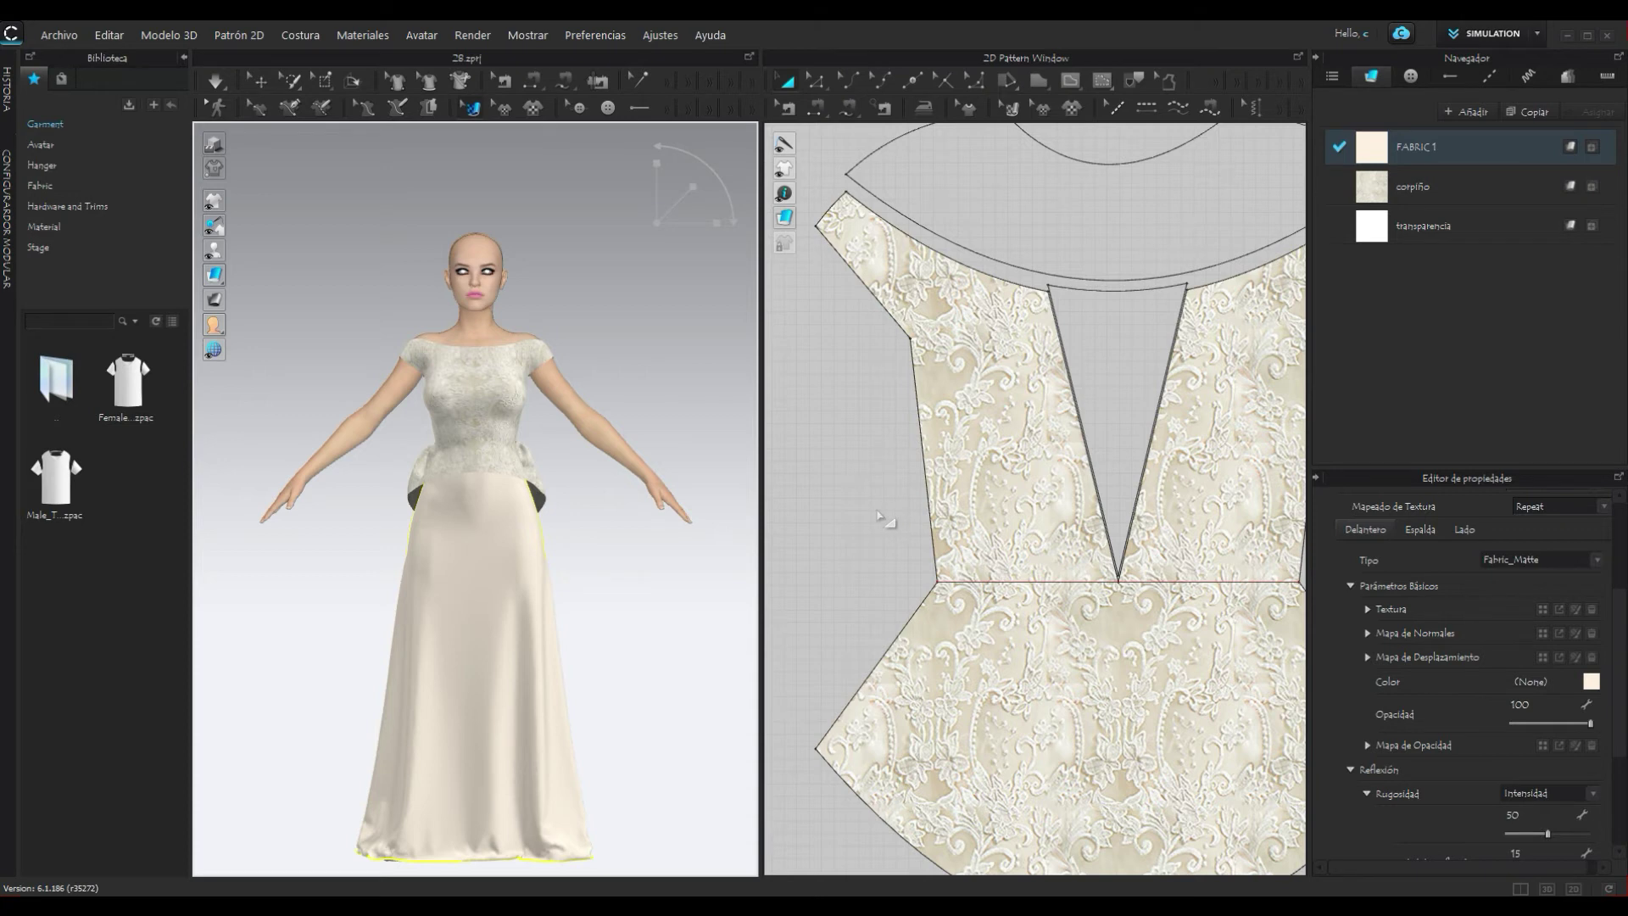
{"action": "scroll", "coordinate": [882, 518], "scroll_direction": "down", "scroll_amount": 3}
{"action": "scroll", "coordinate": [881, 519], "scroll_direction": "down", "scroll_amount": 1}
{"action": "middle_click_drag", "start_coordinate": [839, 504], "coordinate": [1081, 488]}
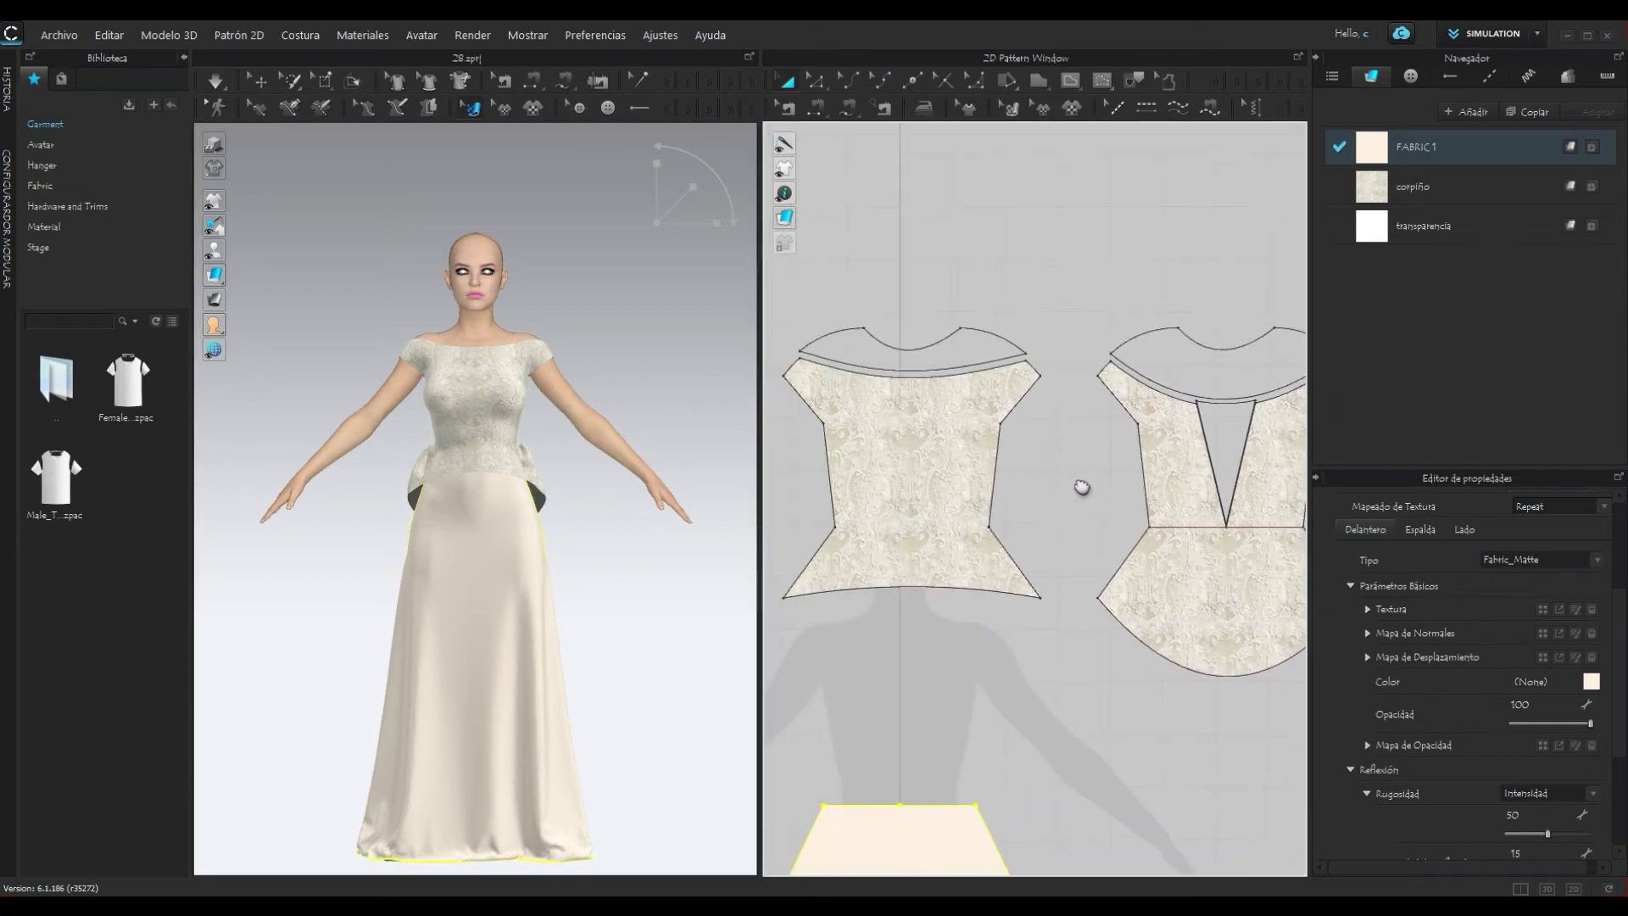
{"action": "scroll", "coordinate": [1028, 515], "scroll_direction": "down", "scroll_amount": 1}
{"action": "scroll", "coordinate": [1014, 543], "scroll_direction": "down", "scroll_amount": 1}
{"action": "scroll", "coordinate": [1004, 585], "scroll_direction": "down", "scroll_amount": 2}
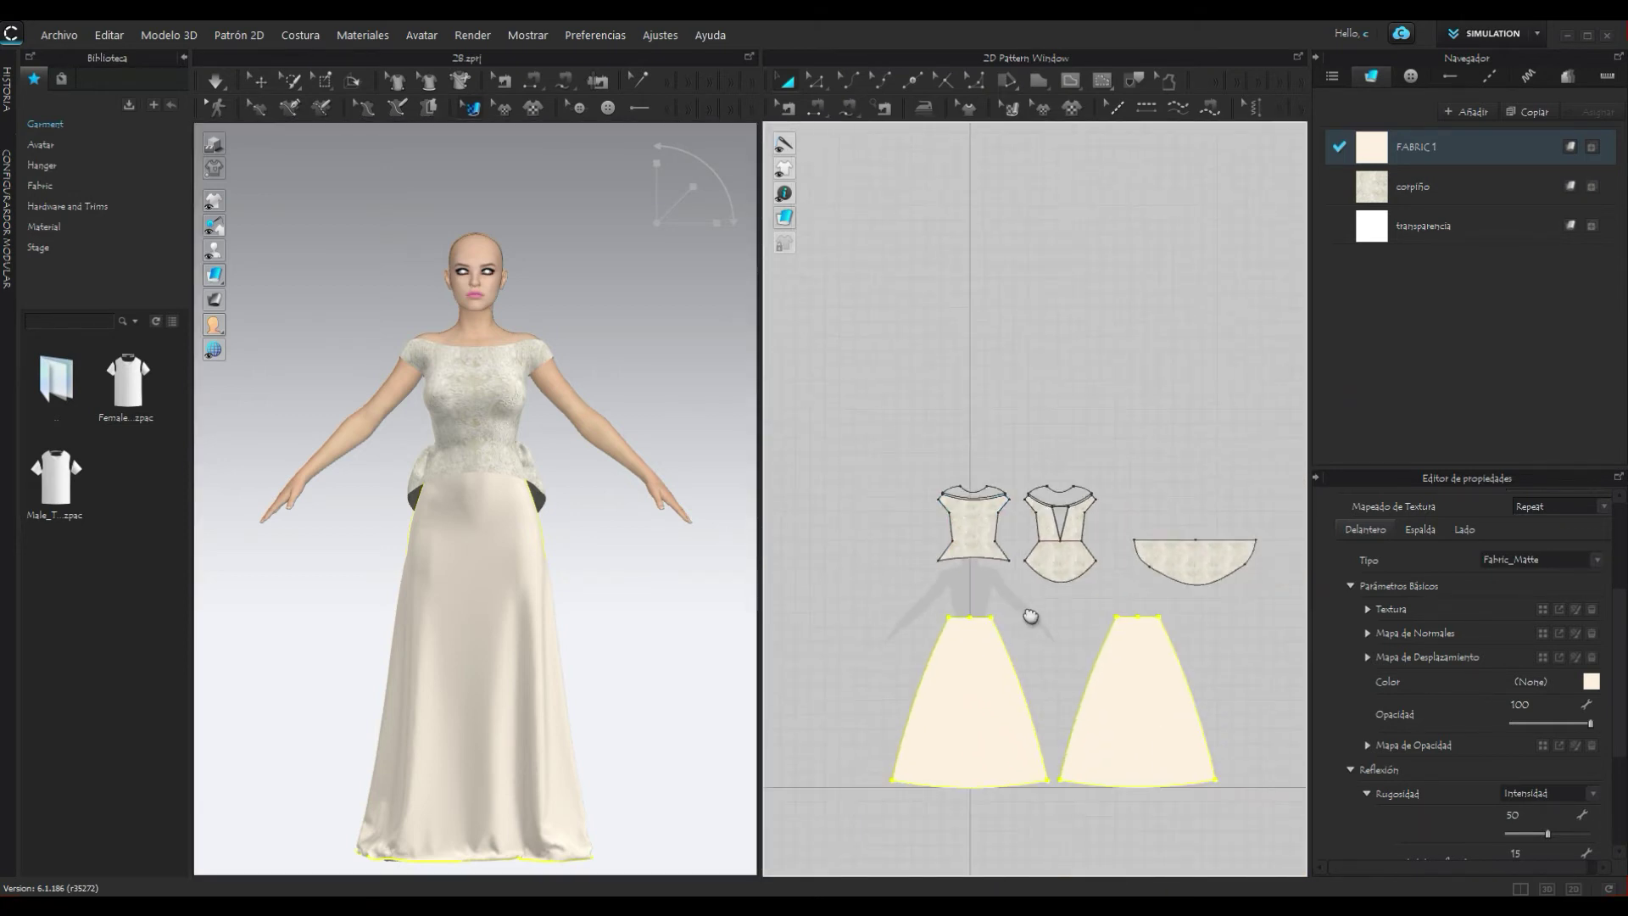
{"action": "middle_click_drag", "start_coordinate": [1030, 617], "coordinate": [990, 472]}
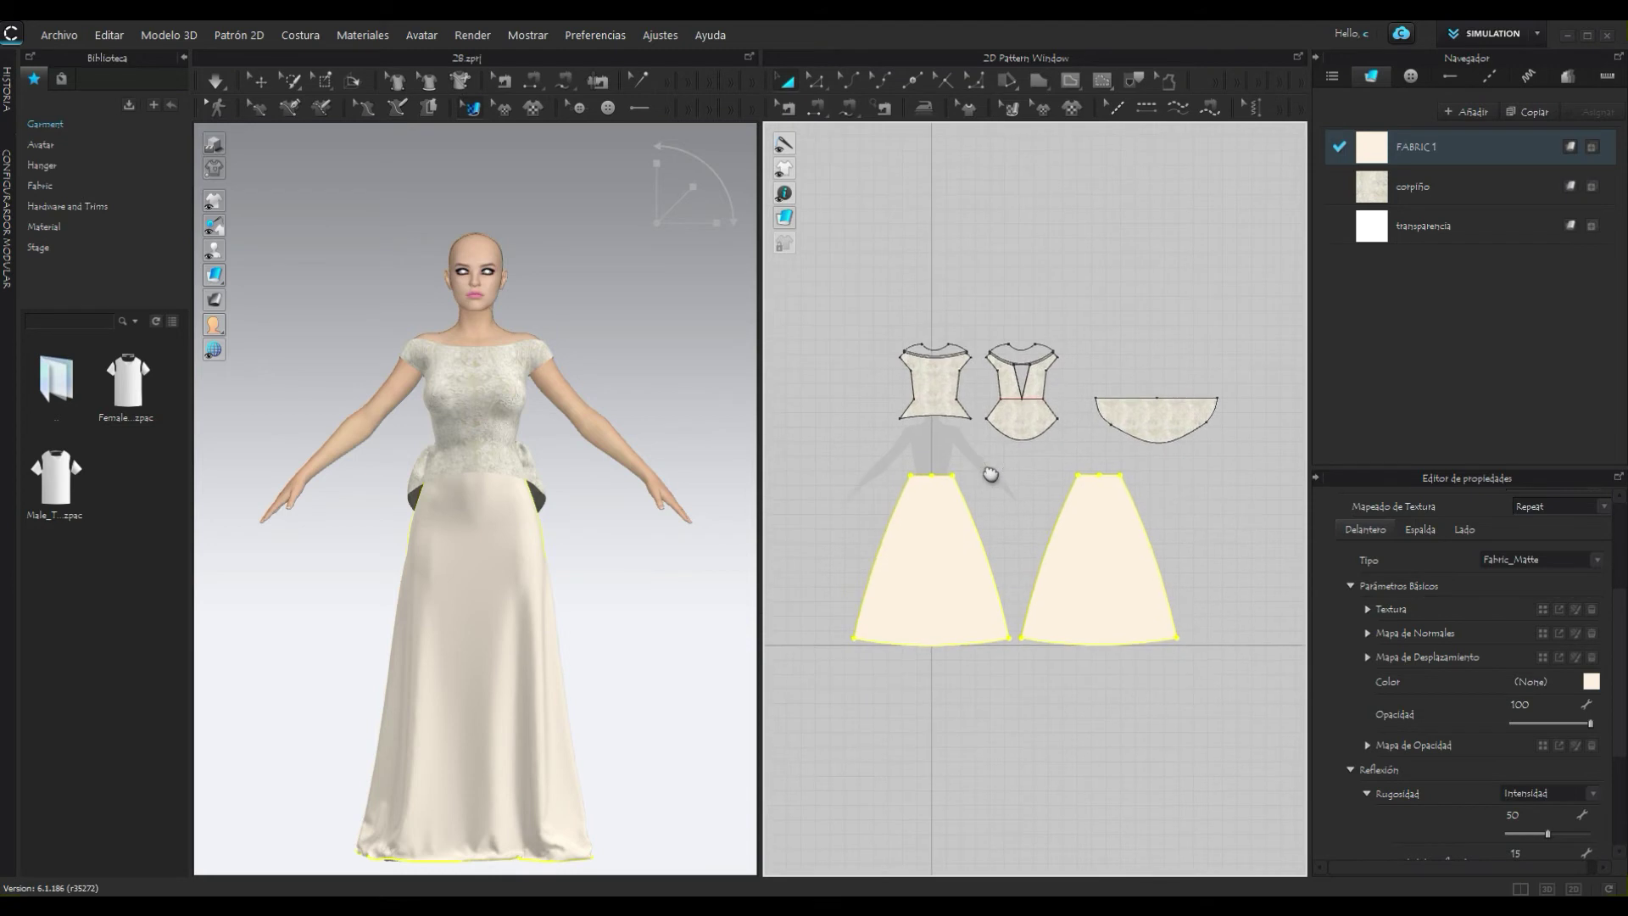
Step: Set the skirt fabric type to Fabric_Shiny, then change it to Fabric_Silk/Satin
{"action": "left_click", "coordinate": [1597, 561]}
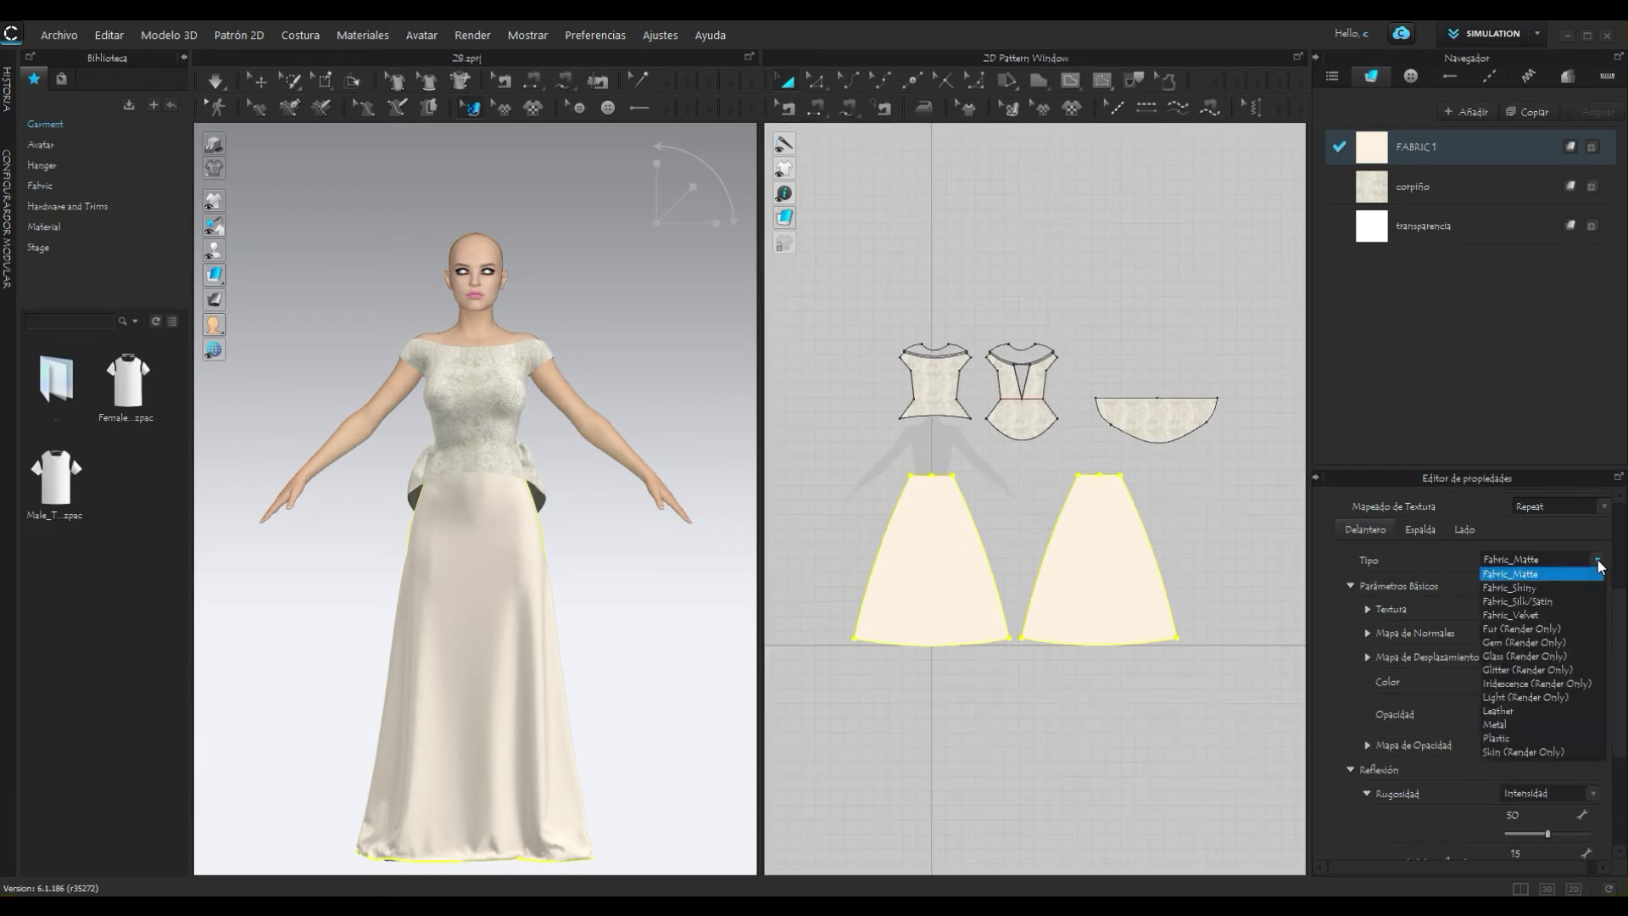
{"action": "left_click", "coordinate": [1546, 588]}
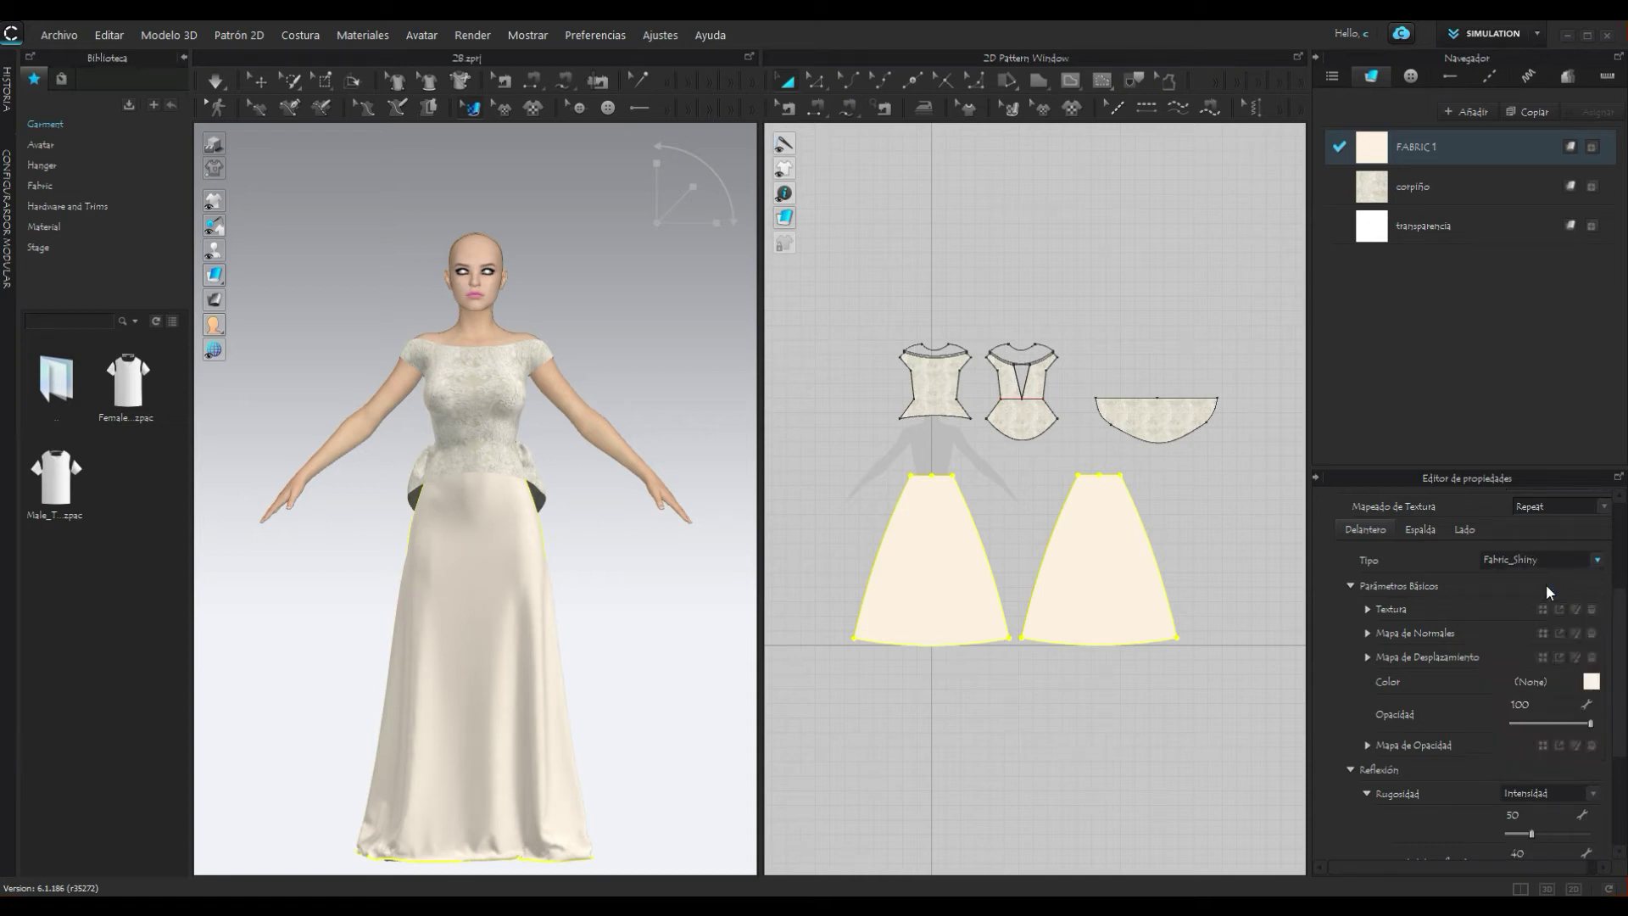
{"action": "left_click", "coordinate": [1597, 562]}
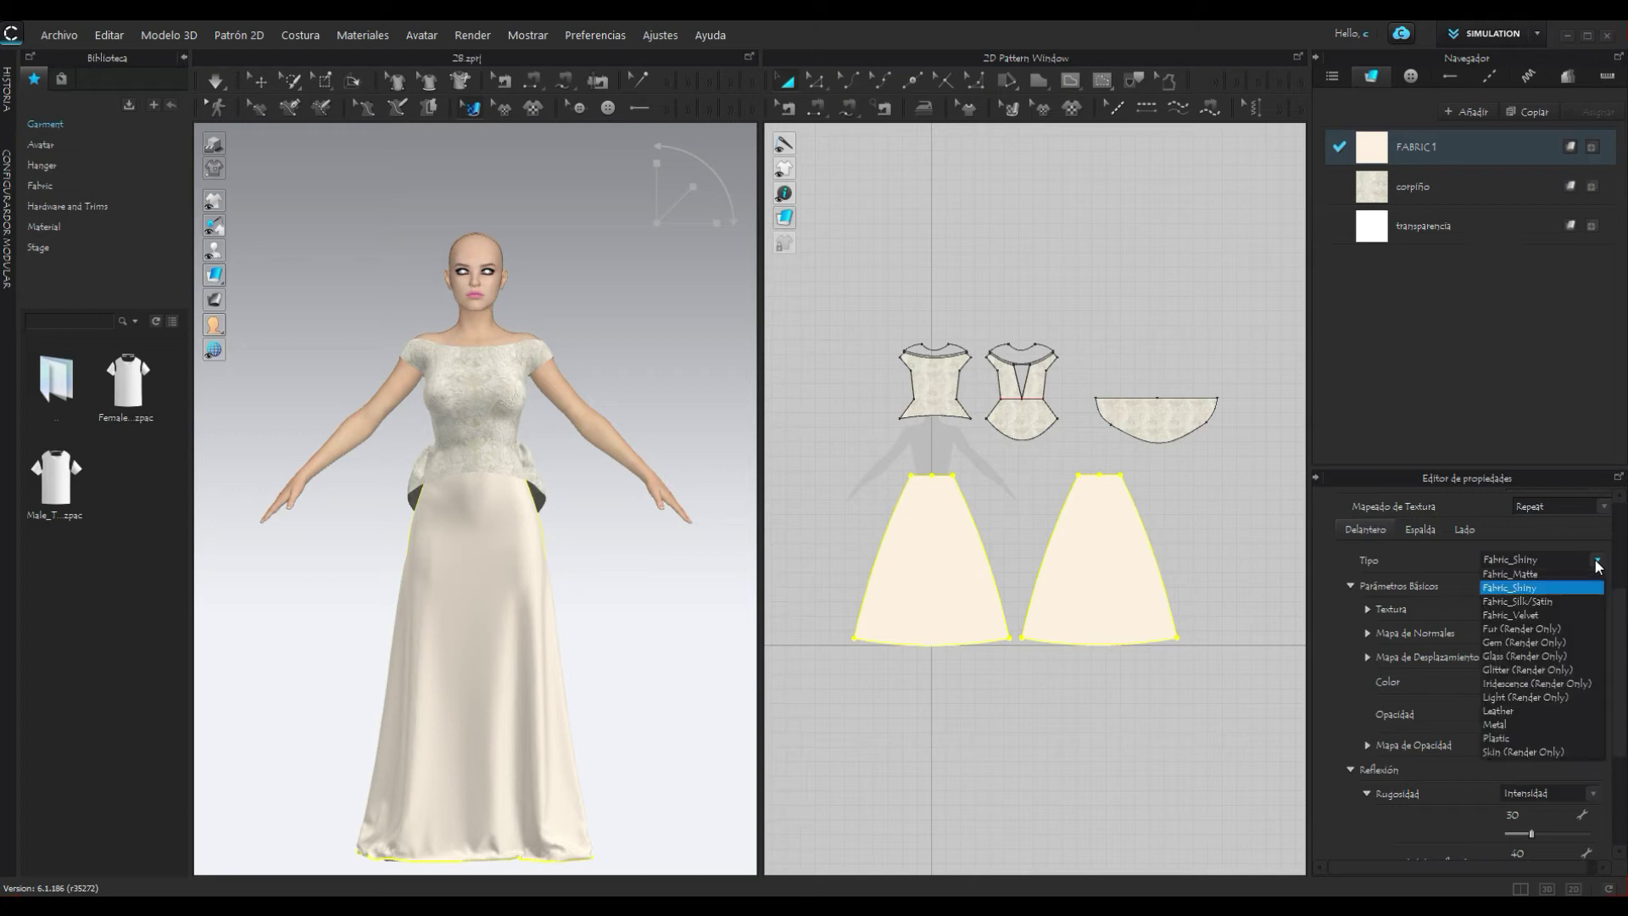
{"action": "left_click", "coordinate": [1546, 600]}
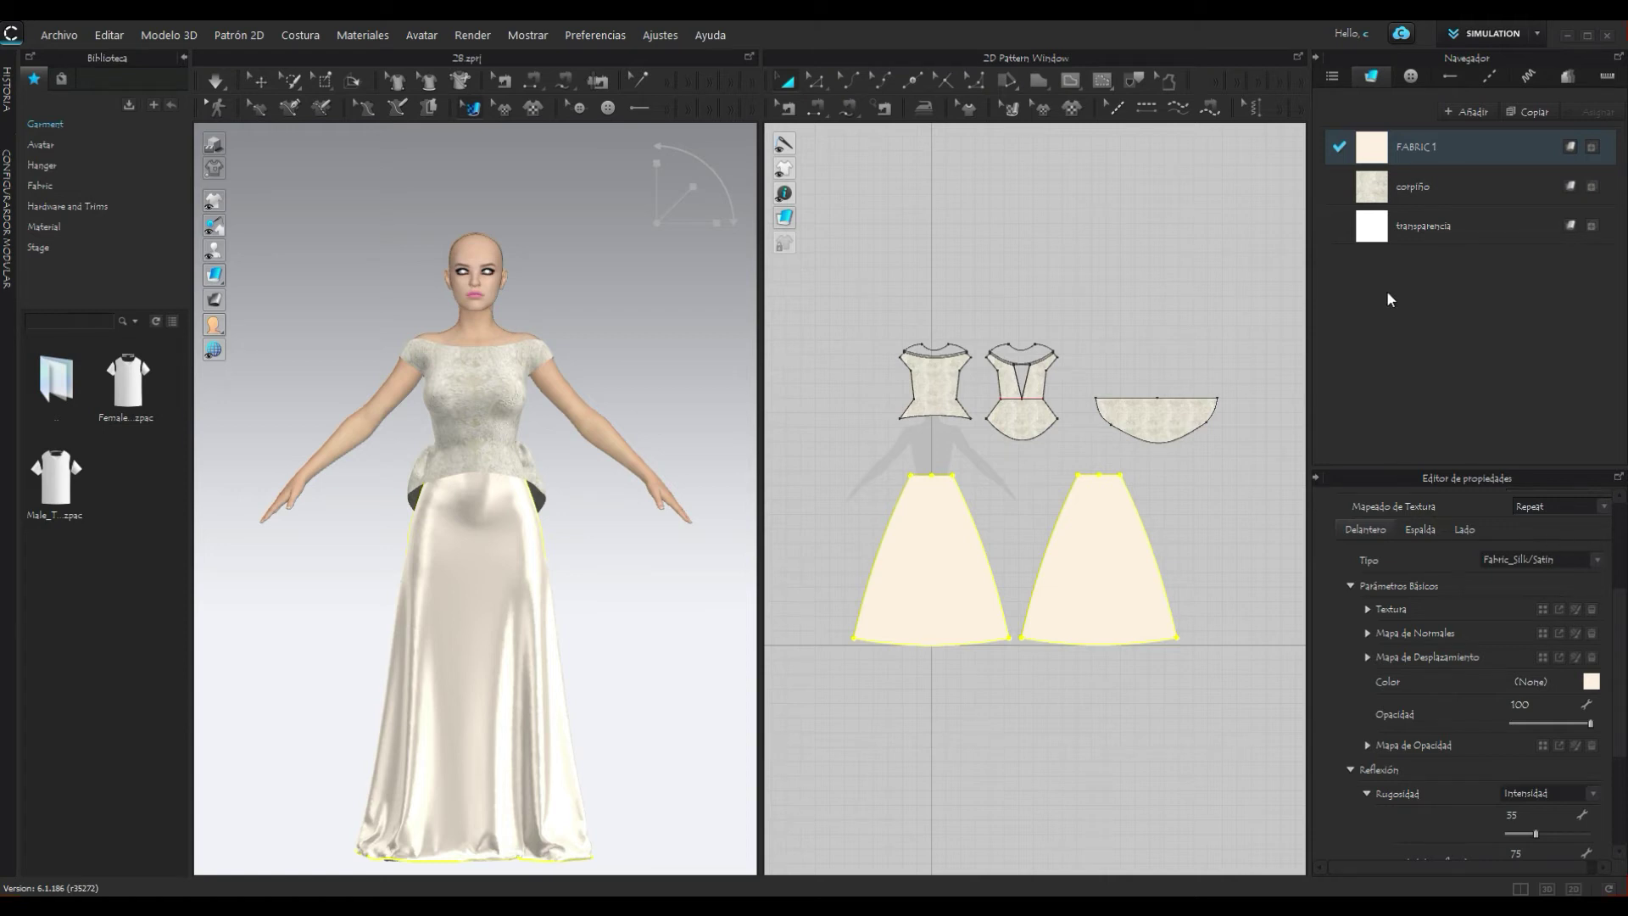
Step: Set the corpiño lace fabric type to Fabric_Silk/Satin and orbit to check the bodice back
{"action": "left_click", "coordinate": [1436, 188]}
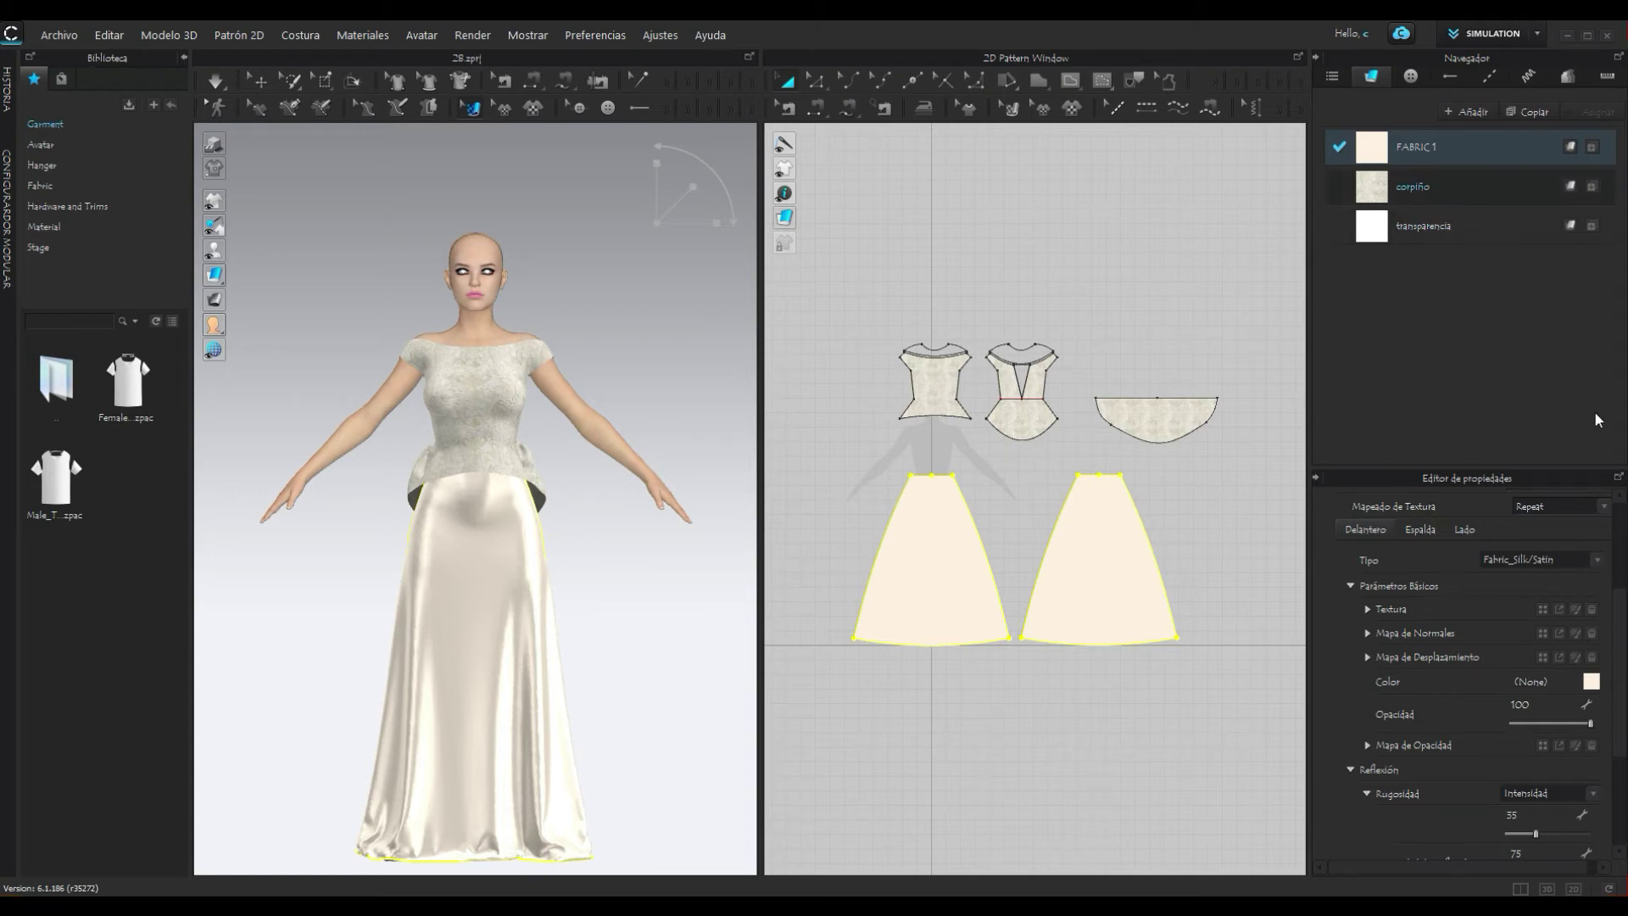
{"action": "left_click", "coordinate": [1598, 560]}
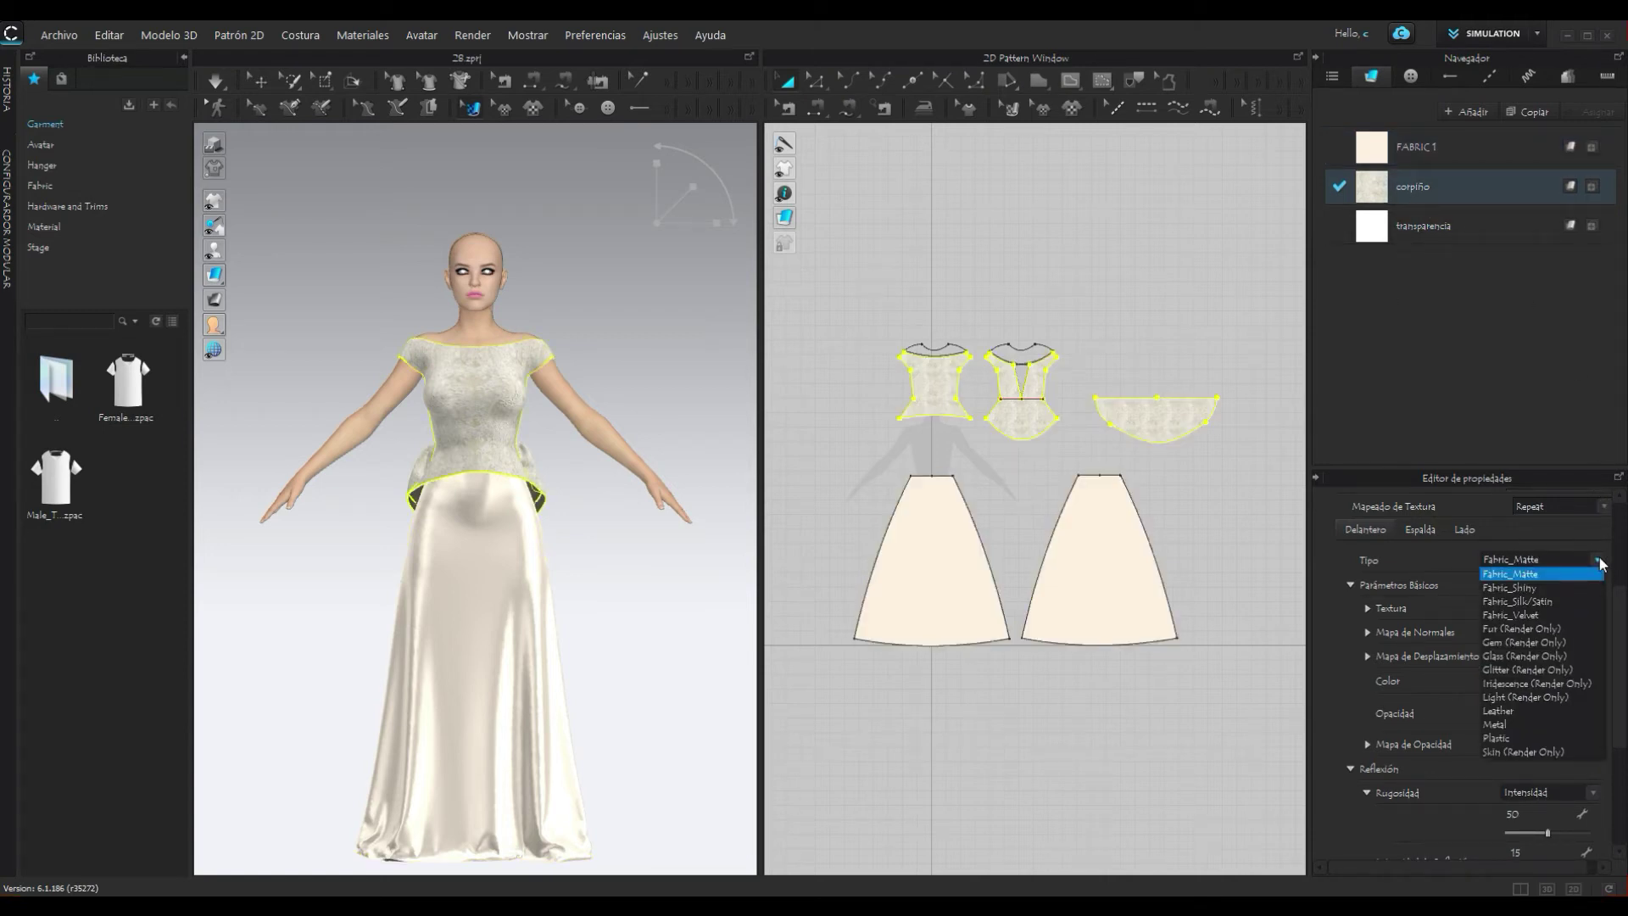
{"action": "left_click", "coordinate": [1550, 600]}
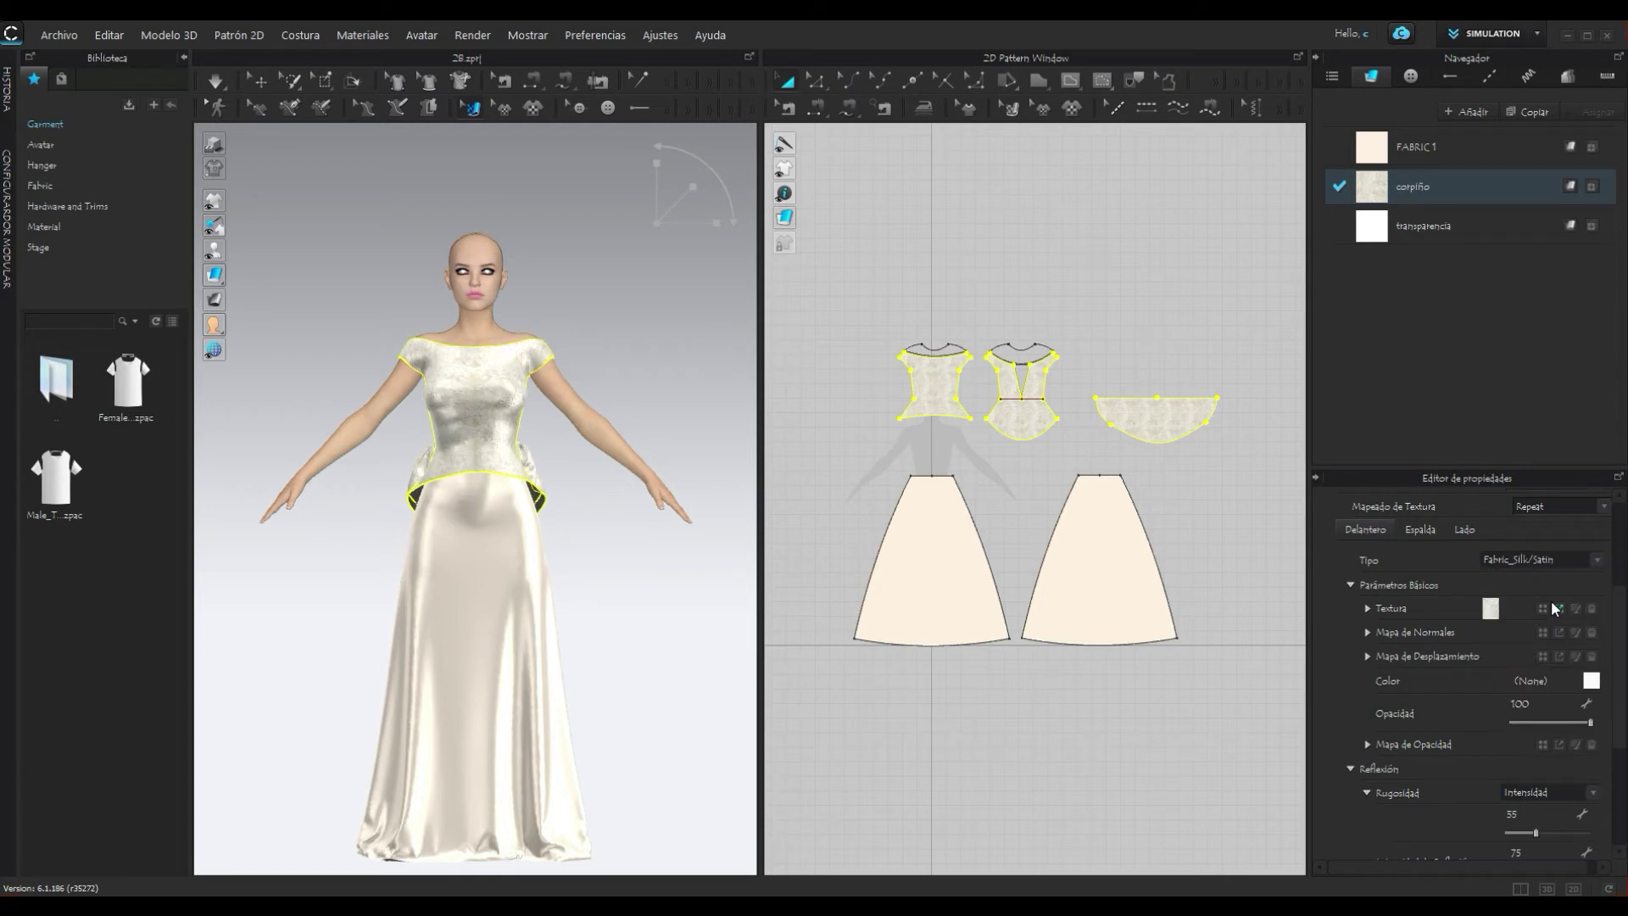
{"action": "scroll", "coordinate": [480, 374], "scroll_direction": "up", "scroll_amount": 3}
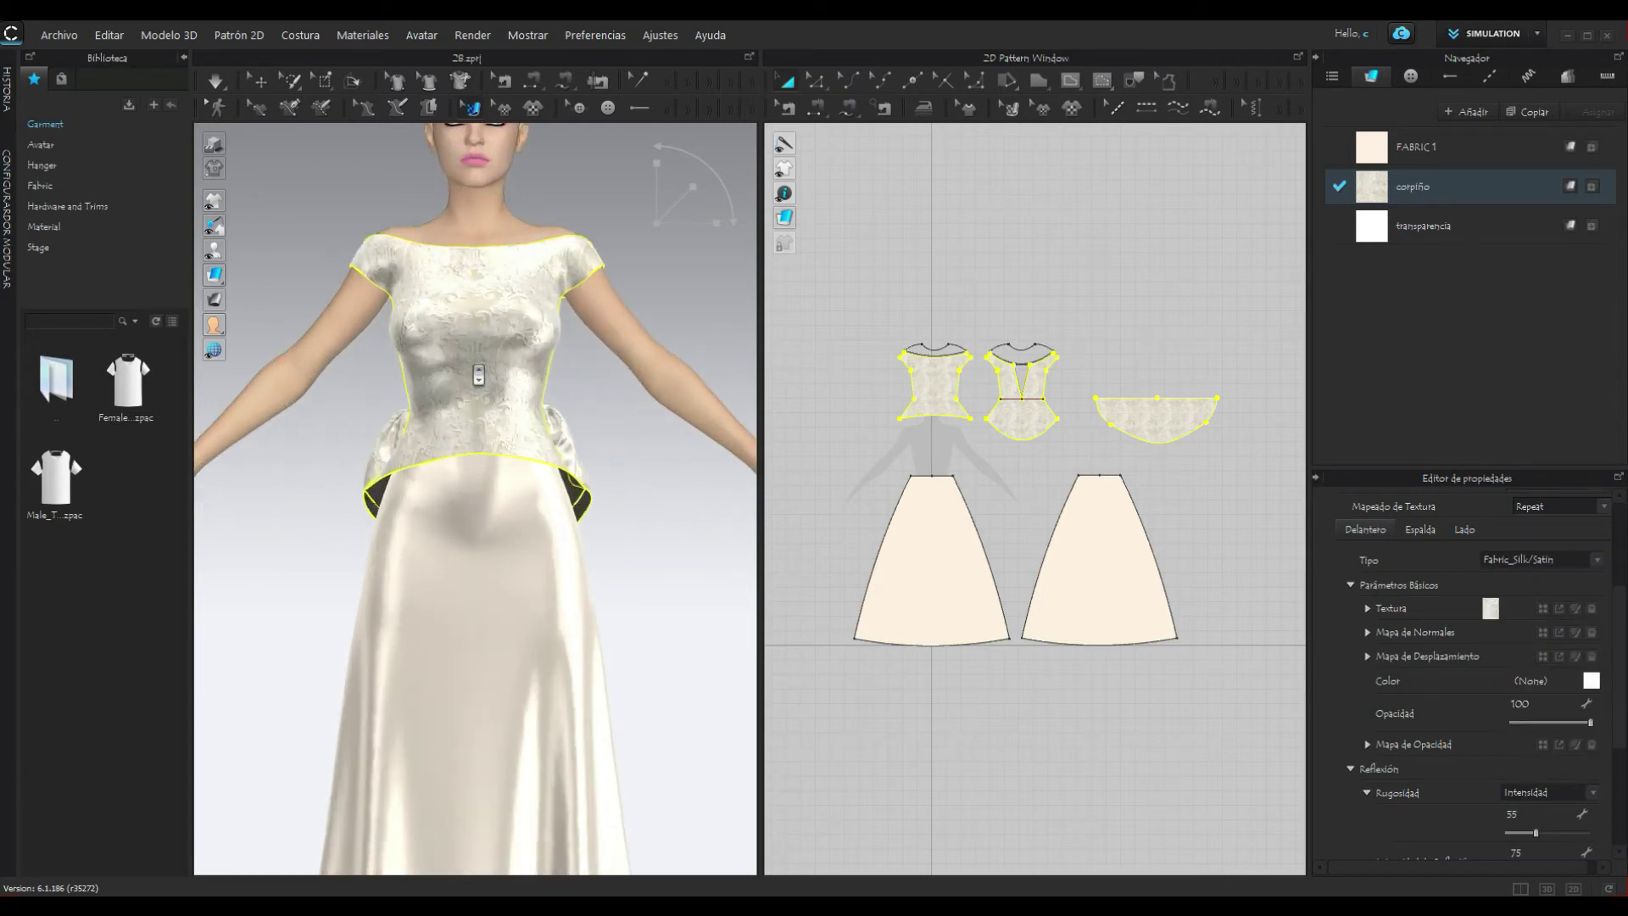
{"action": "mouse_move", "coordinate": [479, 374]}
{"action": "right_mouse_down"}
{"action": "mouse_move", "coordinate": [296, 412]}
{"action": "mouse_move", "coordinate": [661, 407]}
{"action": "right_mouse_up"}
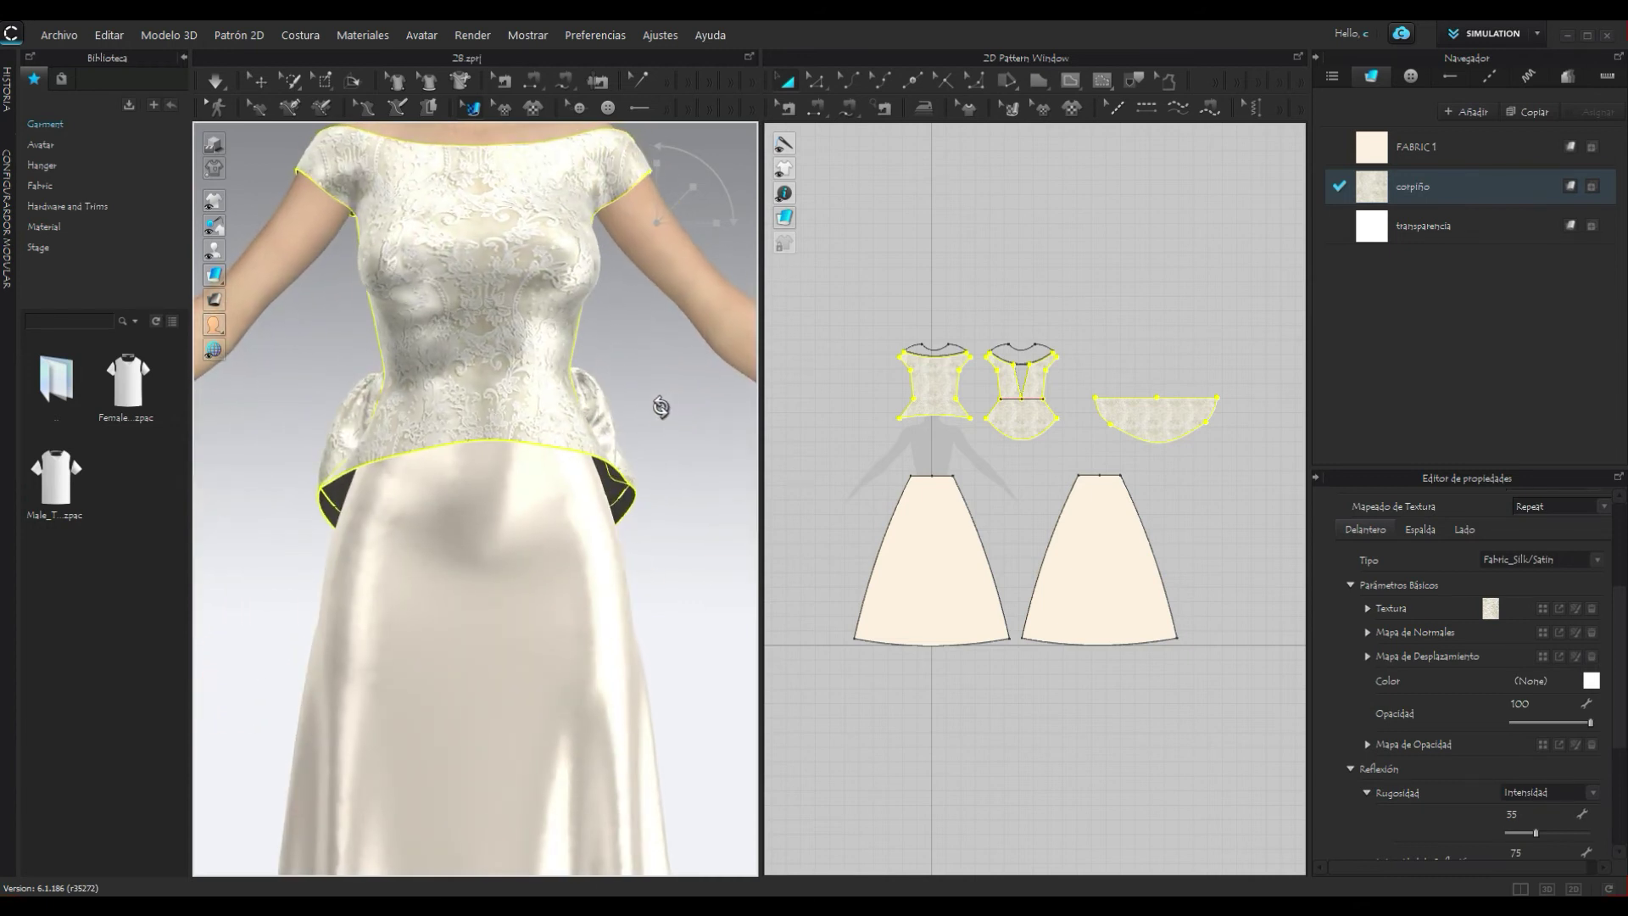
Step: Zoom out, deselect the garment with Select/Move and view the gown from the back
{"action": "scroll", "coordinate": [574, 455], "scroll_direction": "down", "scroll_amount": 3}
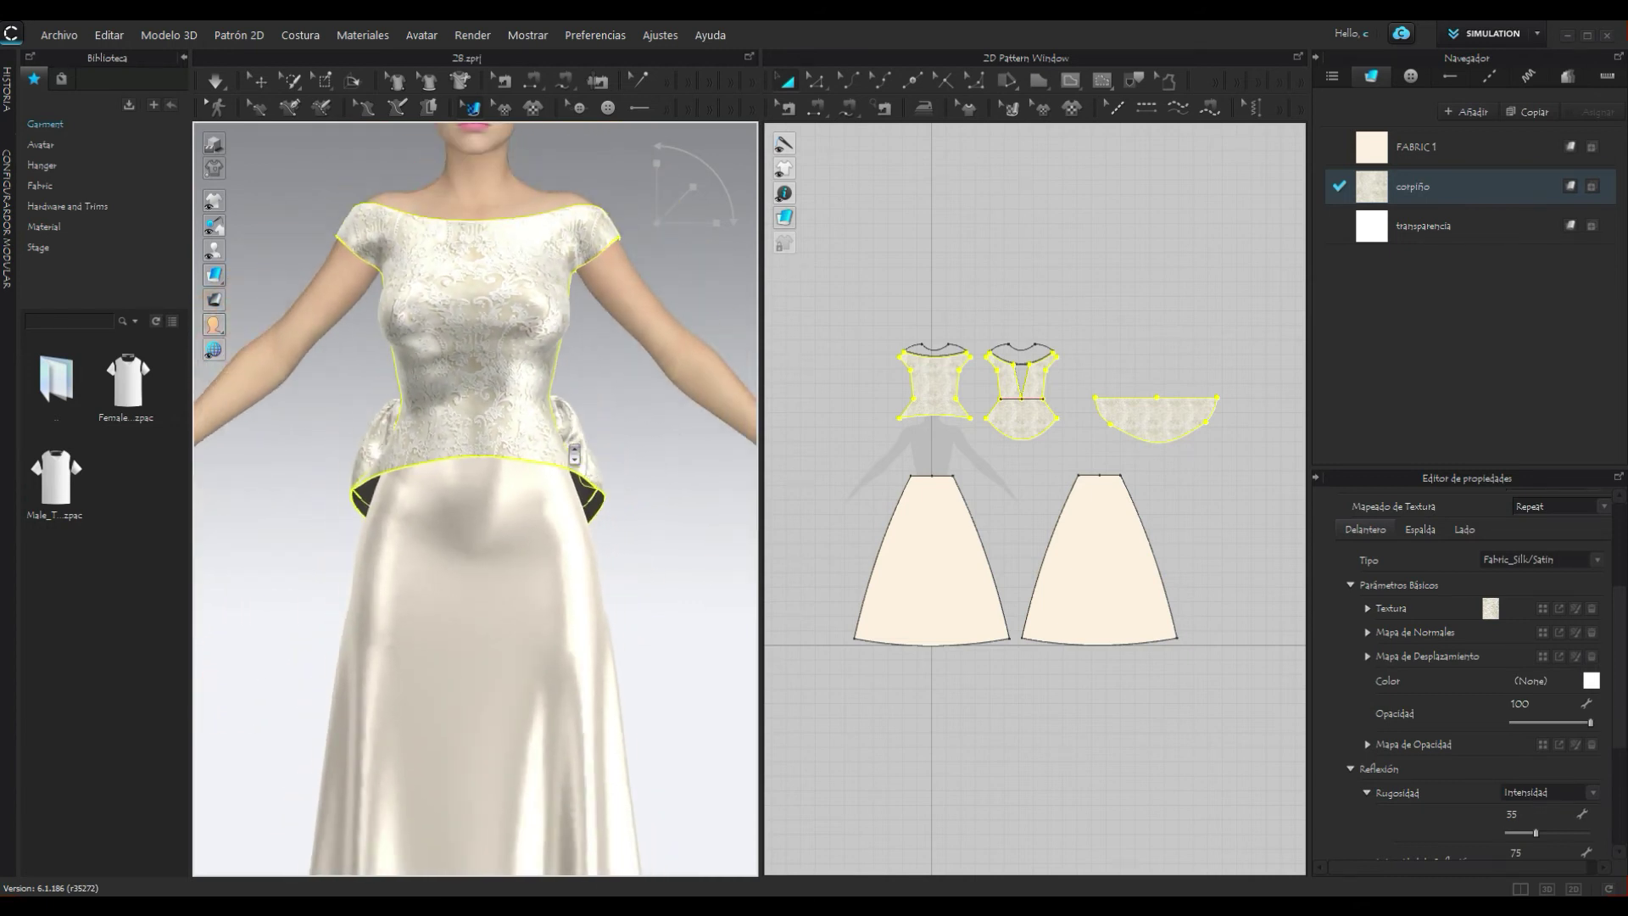
{"action": "scroll", "coordinate": [574, 456], "scroll_direction": "down", "scroll_amount": 2}
{"action": "scroll", "coordinate": [477, 444], "scroll_direction": "down", "scroll_amount": 2}
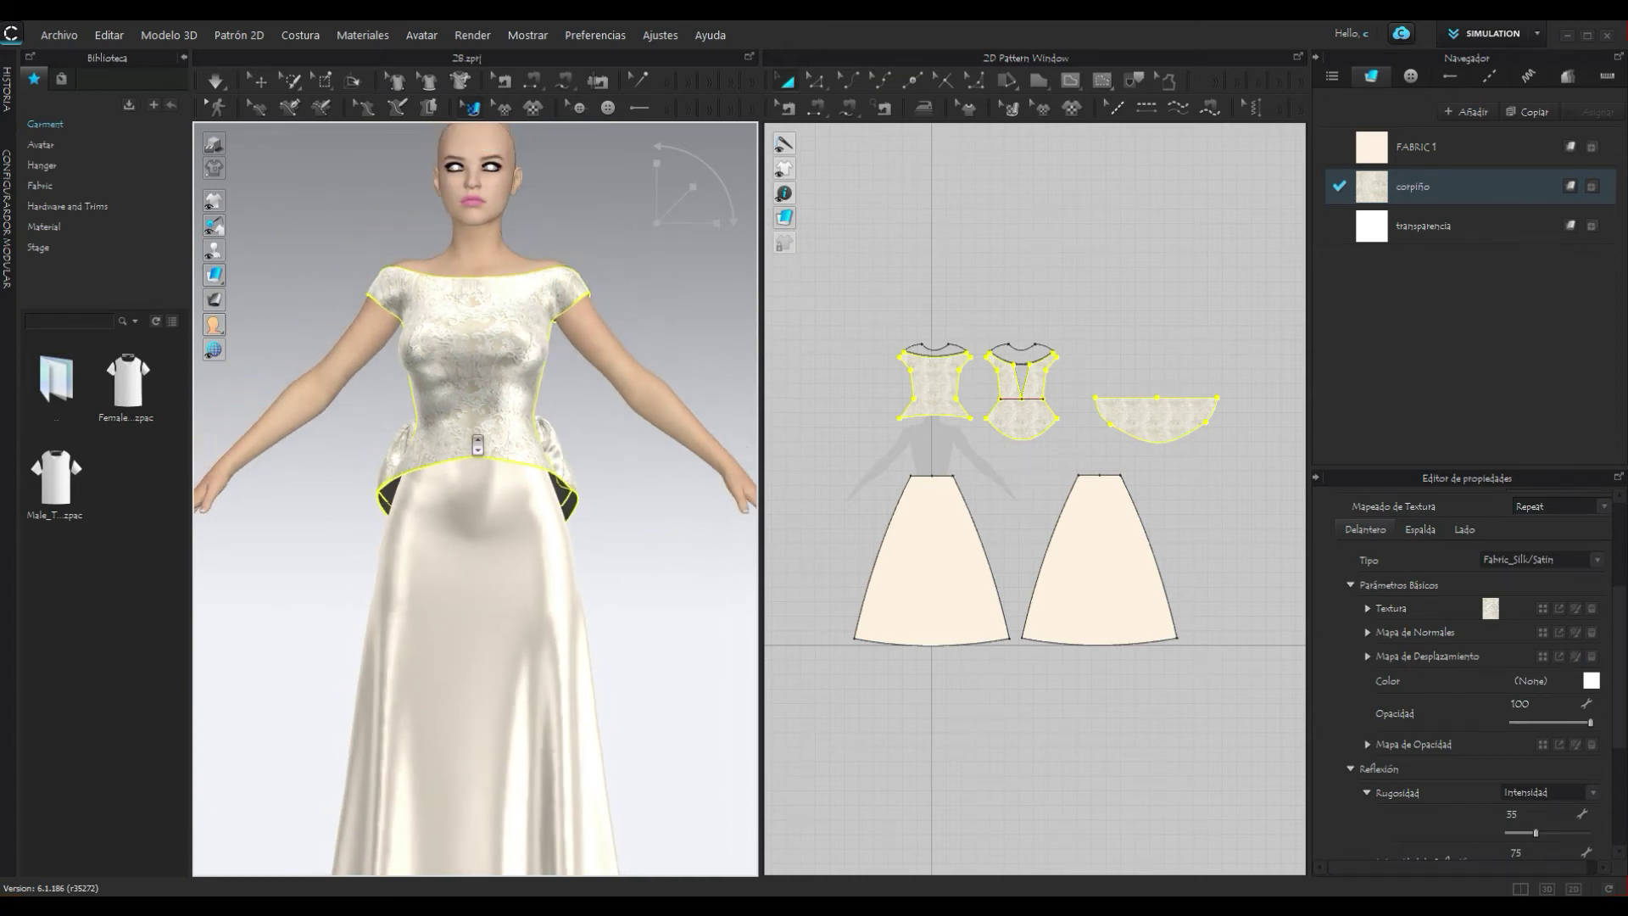
{"action": "scroll", "coordinate": [477, 444], "scroll_direction": "down", "scroll_amount": 2}
{"action": "scroll", "coordinate": [500, 436], "scroll_direction": "down", "scroll_amount": 2}
{"action": "scroll", "coordinate": [523, 426], "scroll_direction": "down", "scroll_amount": 1}
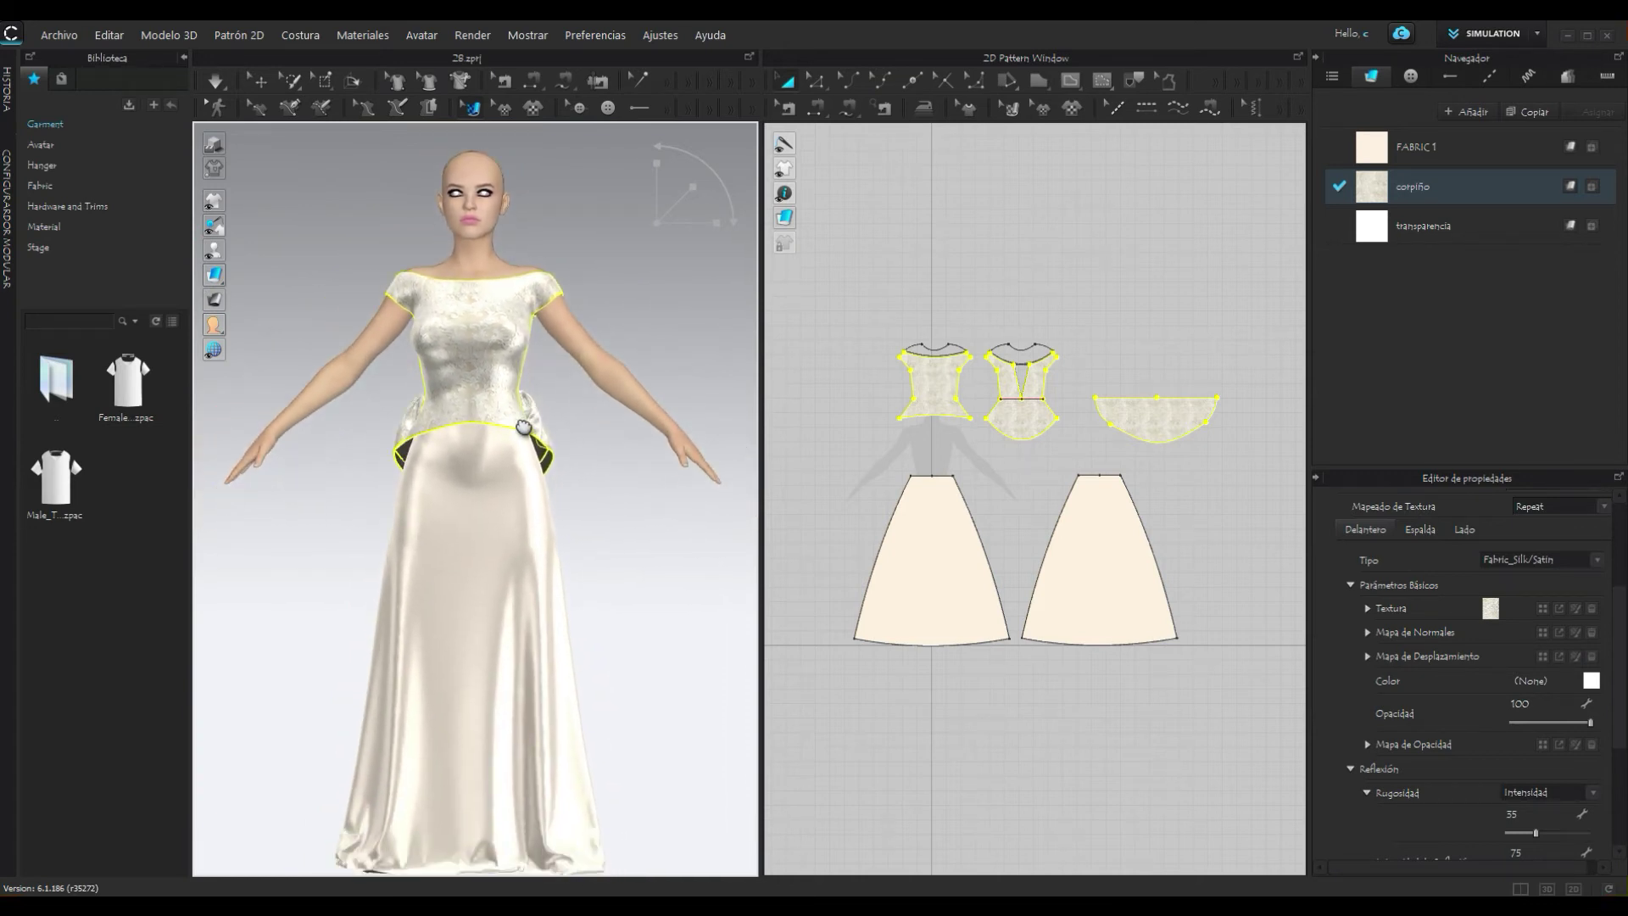
{"action": "left_click", "coordinate": [259, 81]}
{"action": "left_click", "coordinate": [611, 465]}
{"action": "mouse_move", "coordinate": [608, 479]}
{"action": "right_mouse_down"}
{"action": "mouse_move", "coordinate": [241, 472]}
{"action": "mouse_move", "coordinate": [626, 487]}
{"action": "mouse_move", "coordinate": [611, 485]}
{"action": "right_mouse_up"}
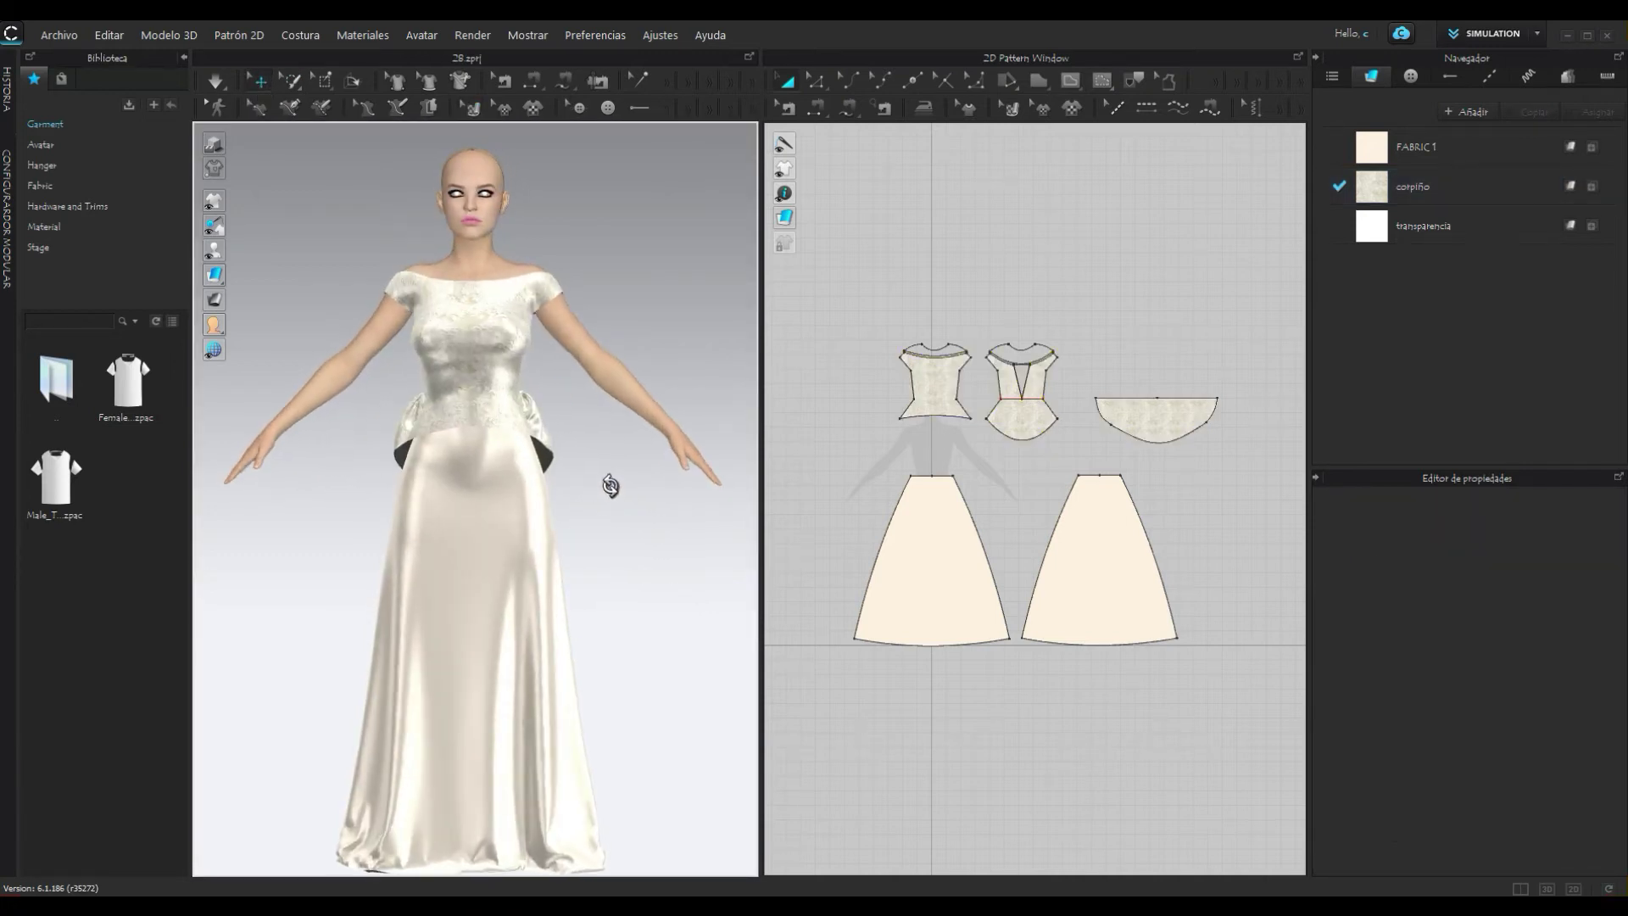
Step: For FABRIC 1, turn on texture Desaturación and set Brillo de Sombra to 0
{"action": "left_click", "coordinate": [1457, 151]}
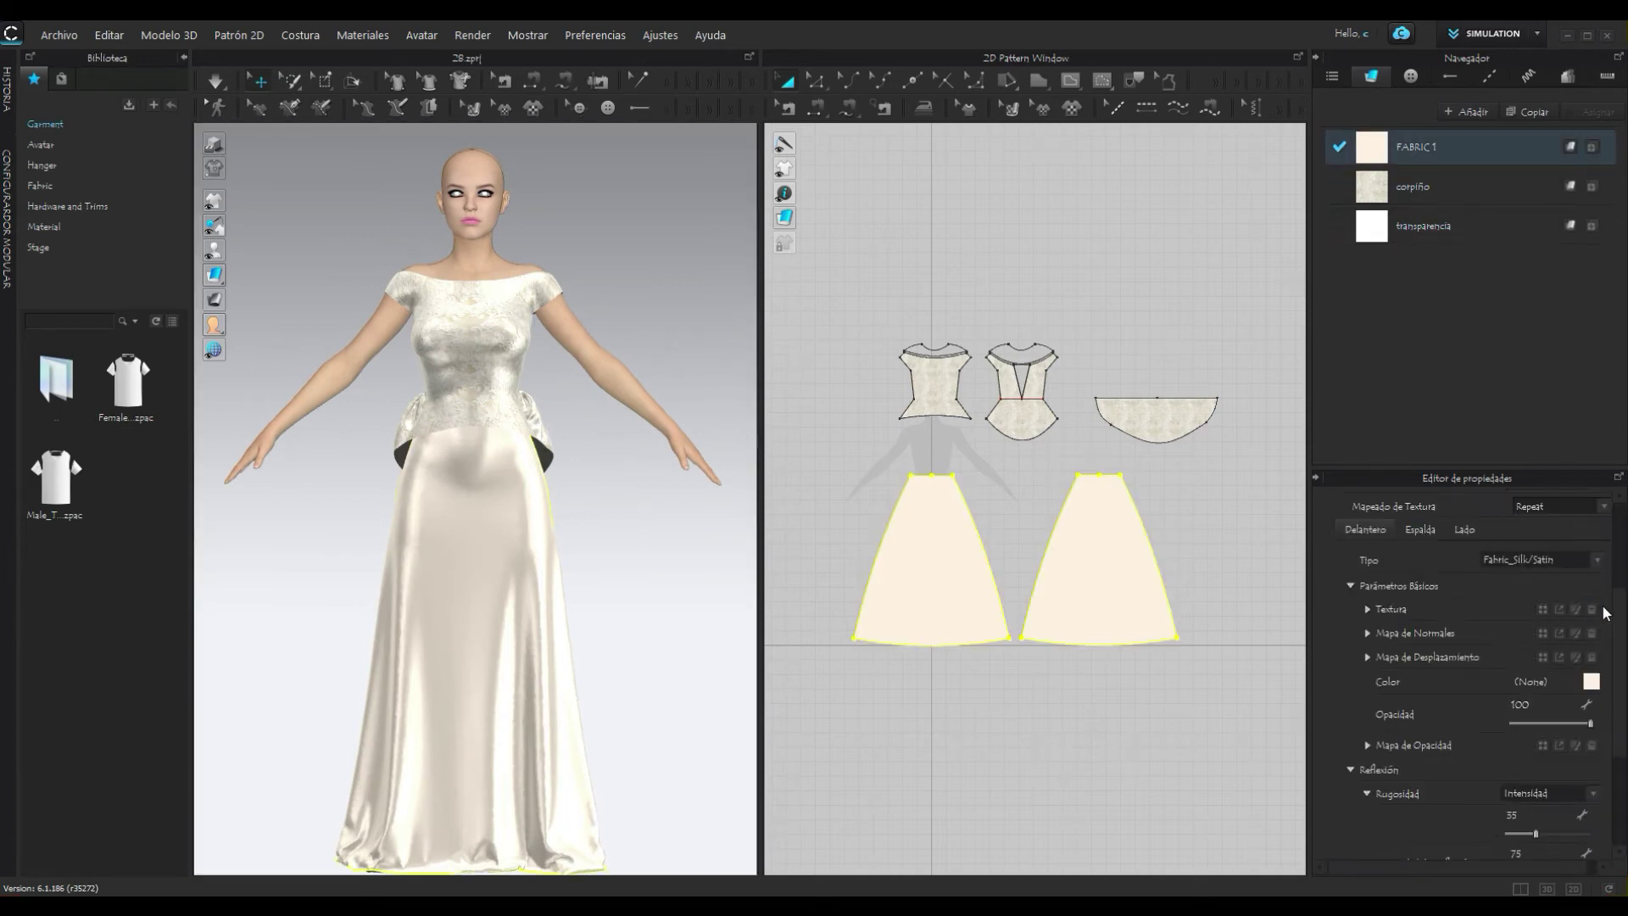
{"action": "mouse_move", "coordinate": [1623, 689]}
{"action": "left_mouse_down"}
{"action": "mouse_move", "coordinate": [1623, 709]}
{"action": "mouse_move", "coordinate": [1625, 680]}
{"action": "left_mouse_up"}
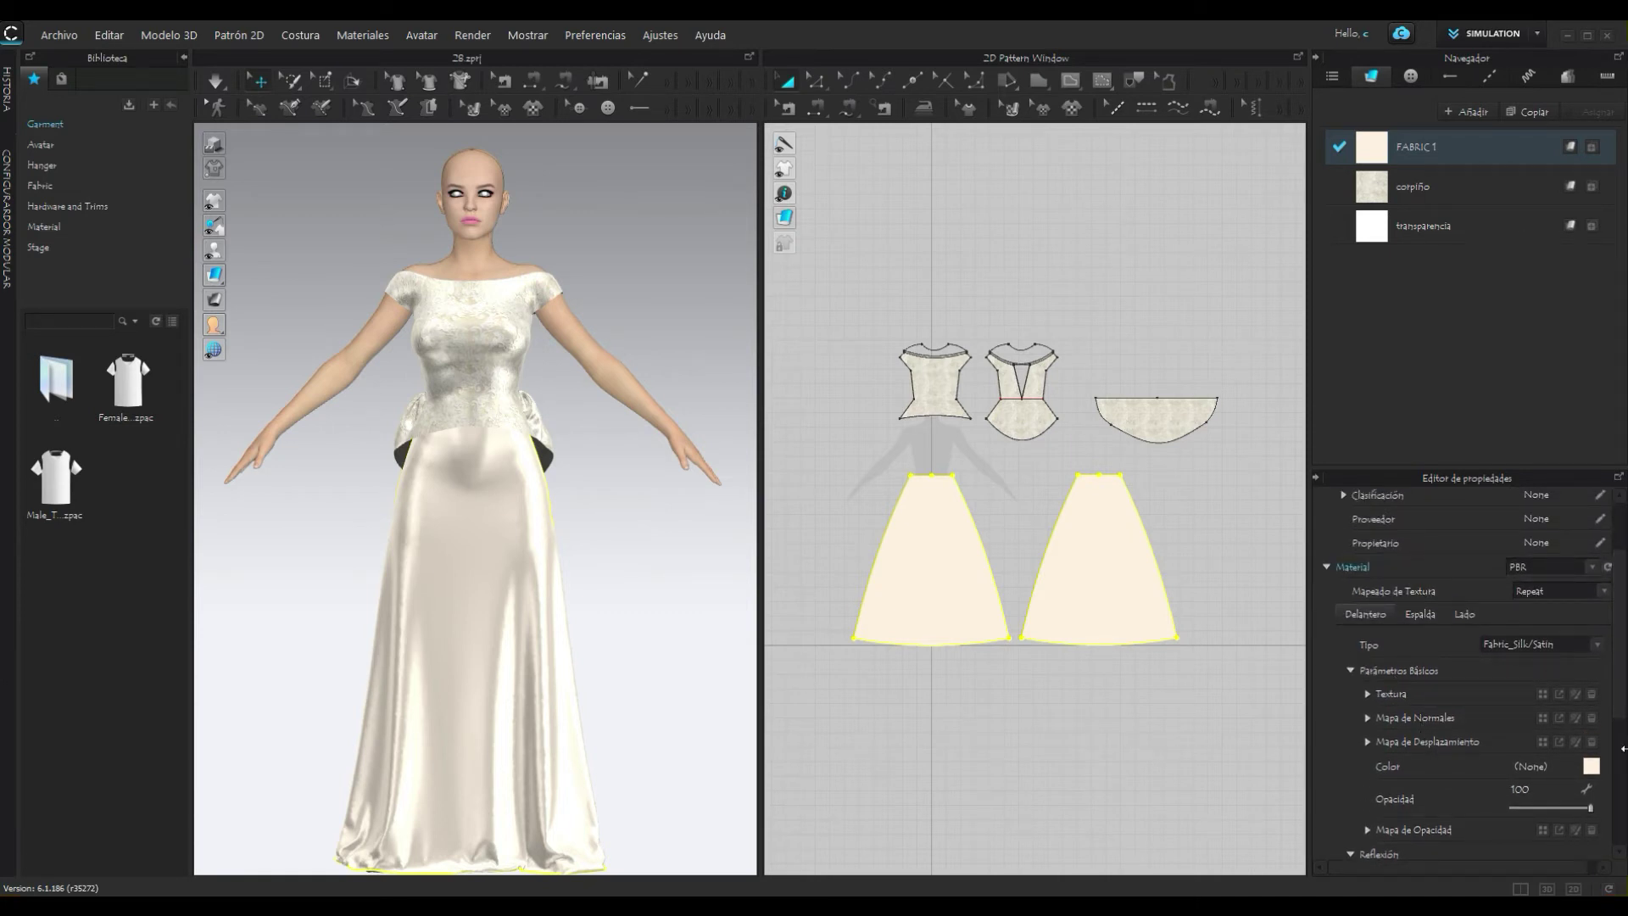
{"action": "left_click_drag", "start_coordinate": [1622, 716], "coordinate": [1622, 742]}
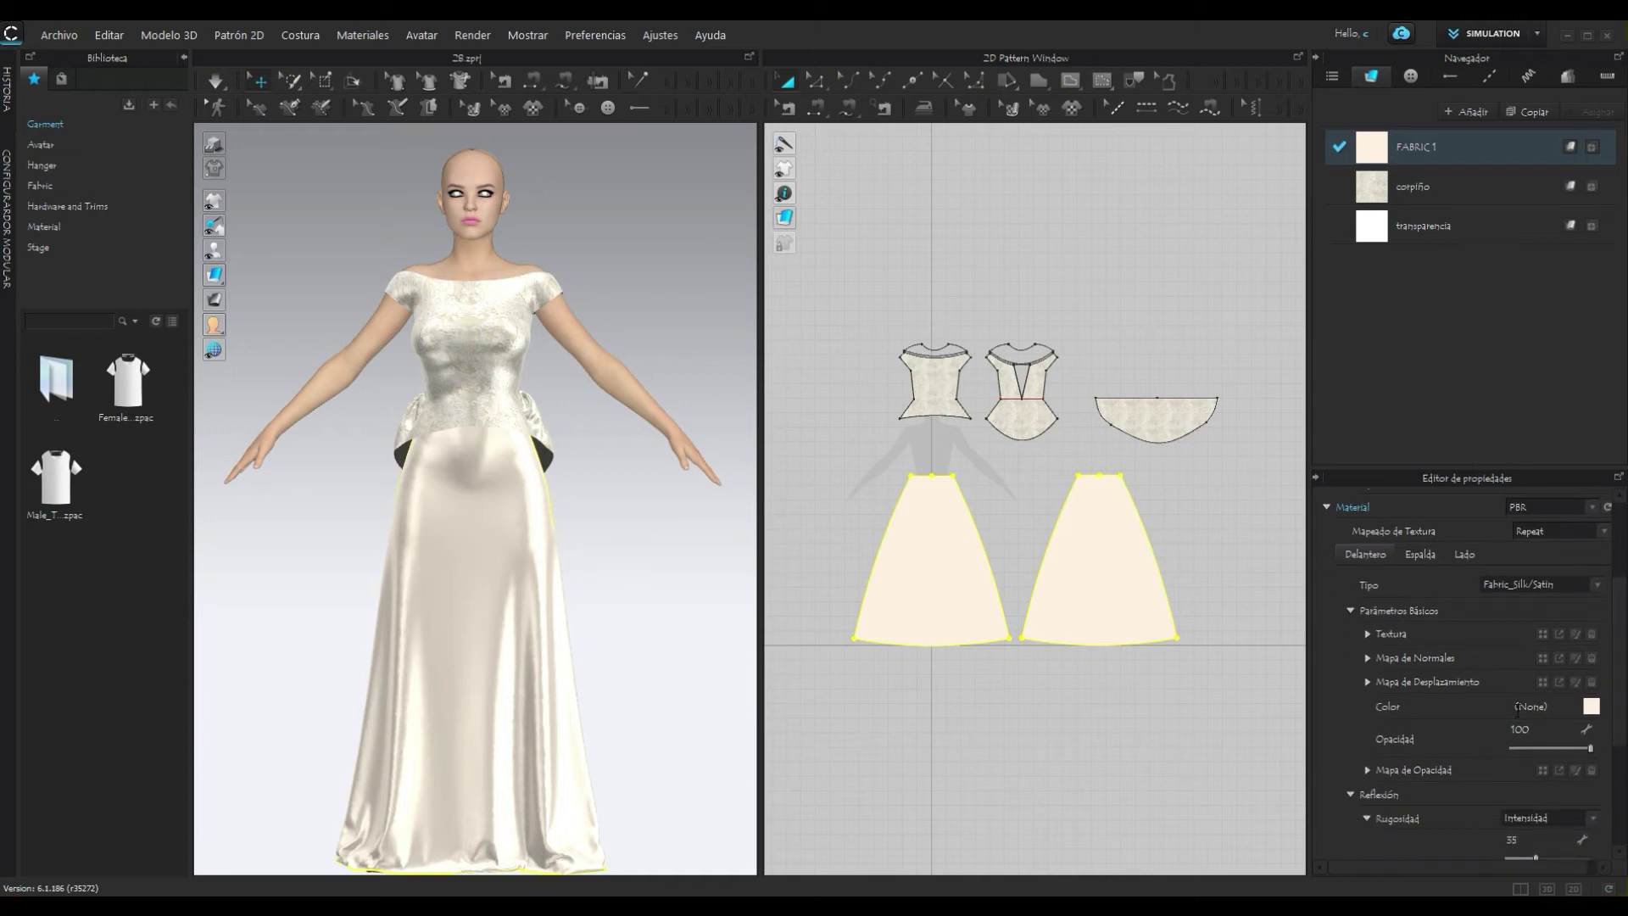
{"action": "left_click", "coordinate": [1367, 633]}
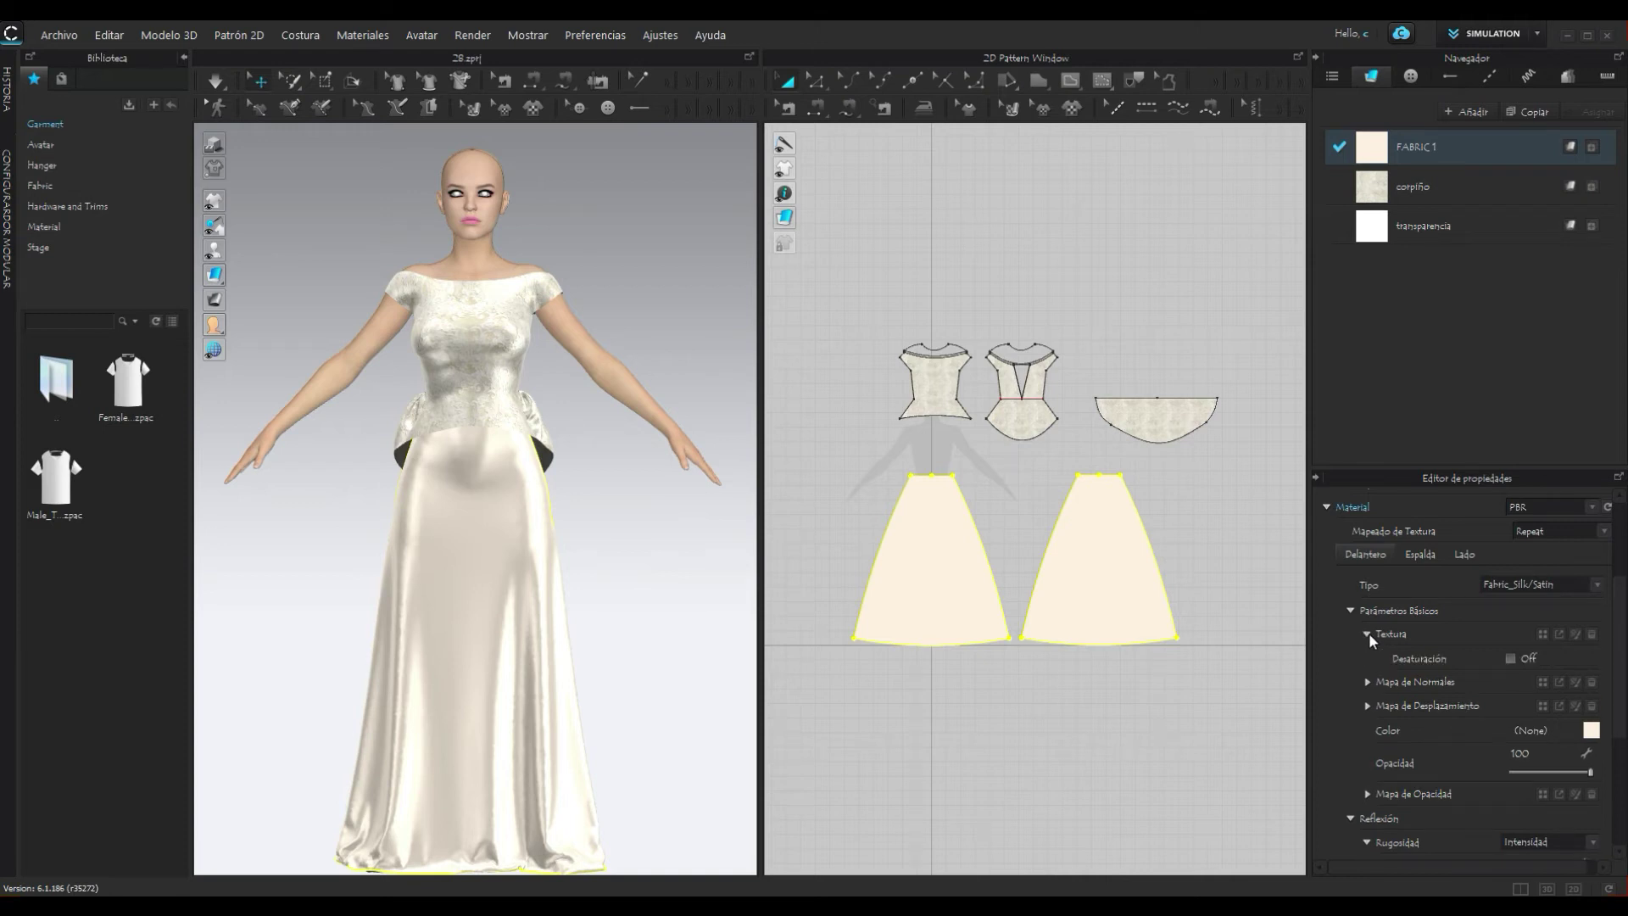
{"action": "left_click", "coordinate": [1509, 658]}
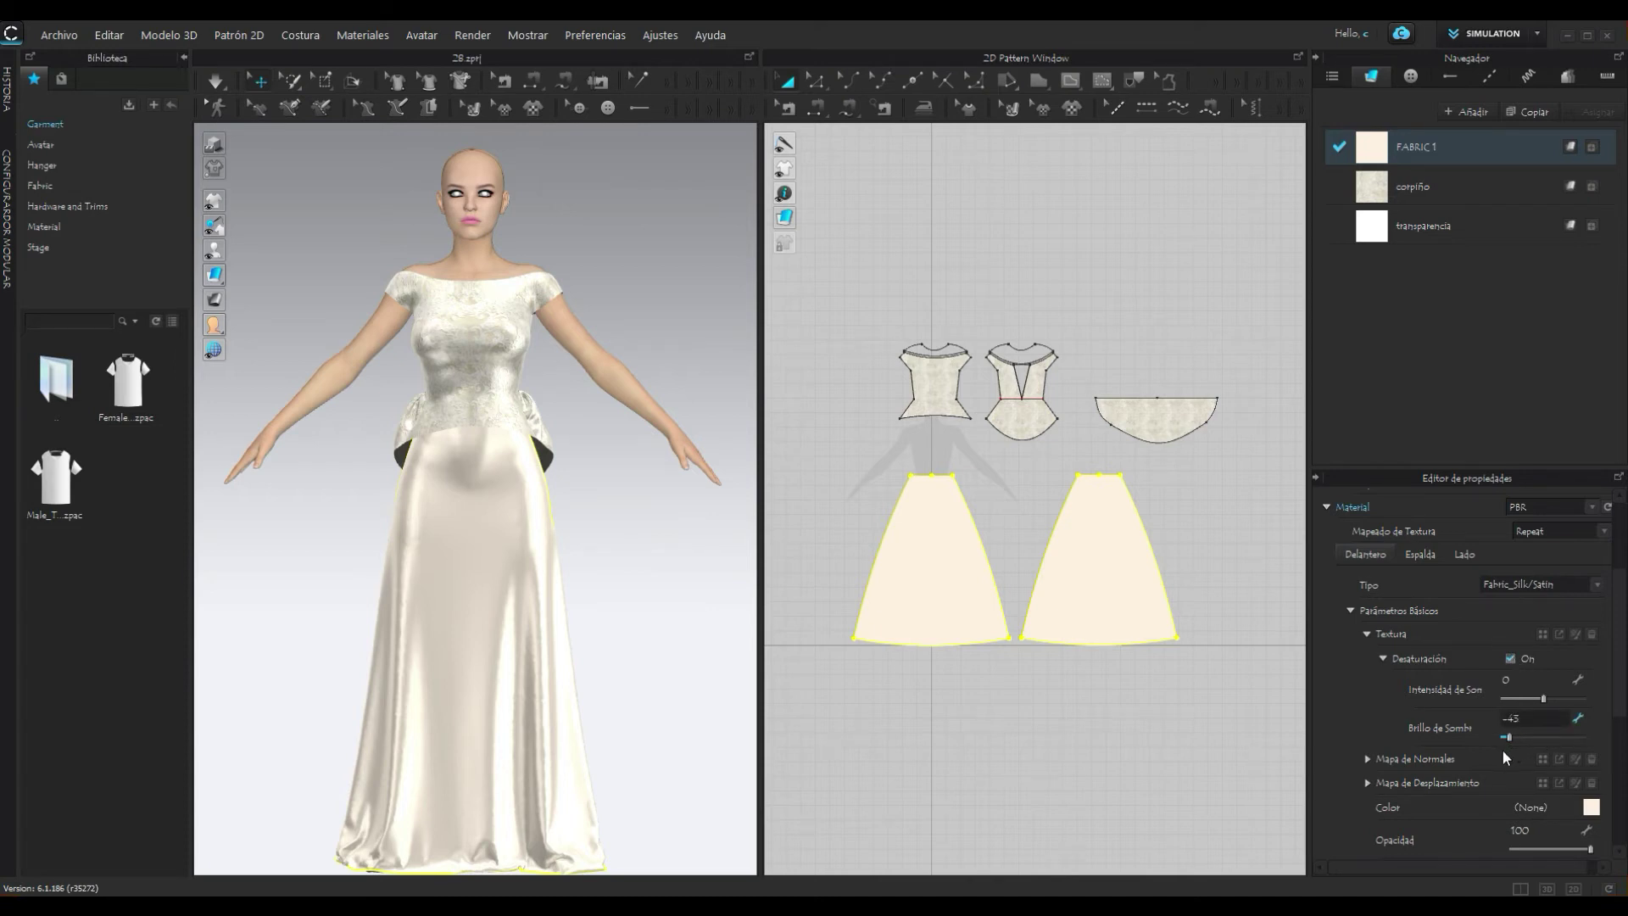
{"action": "left_click_drag", "start_coordinate": [1575, 738], "coordinate": [1585, 735]}
{"action": "double_click", "coordinate": [1524, 718]}
{"action": "type", "text": "0"}
{"action": "key", "text": "Return"}
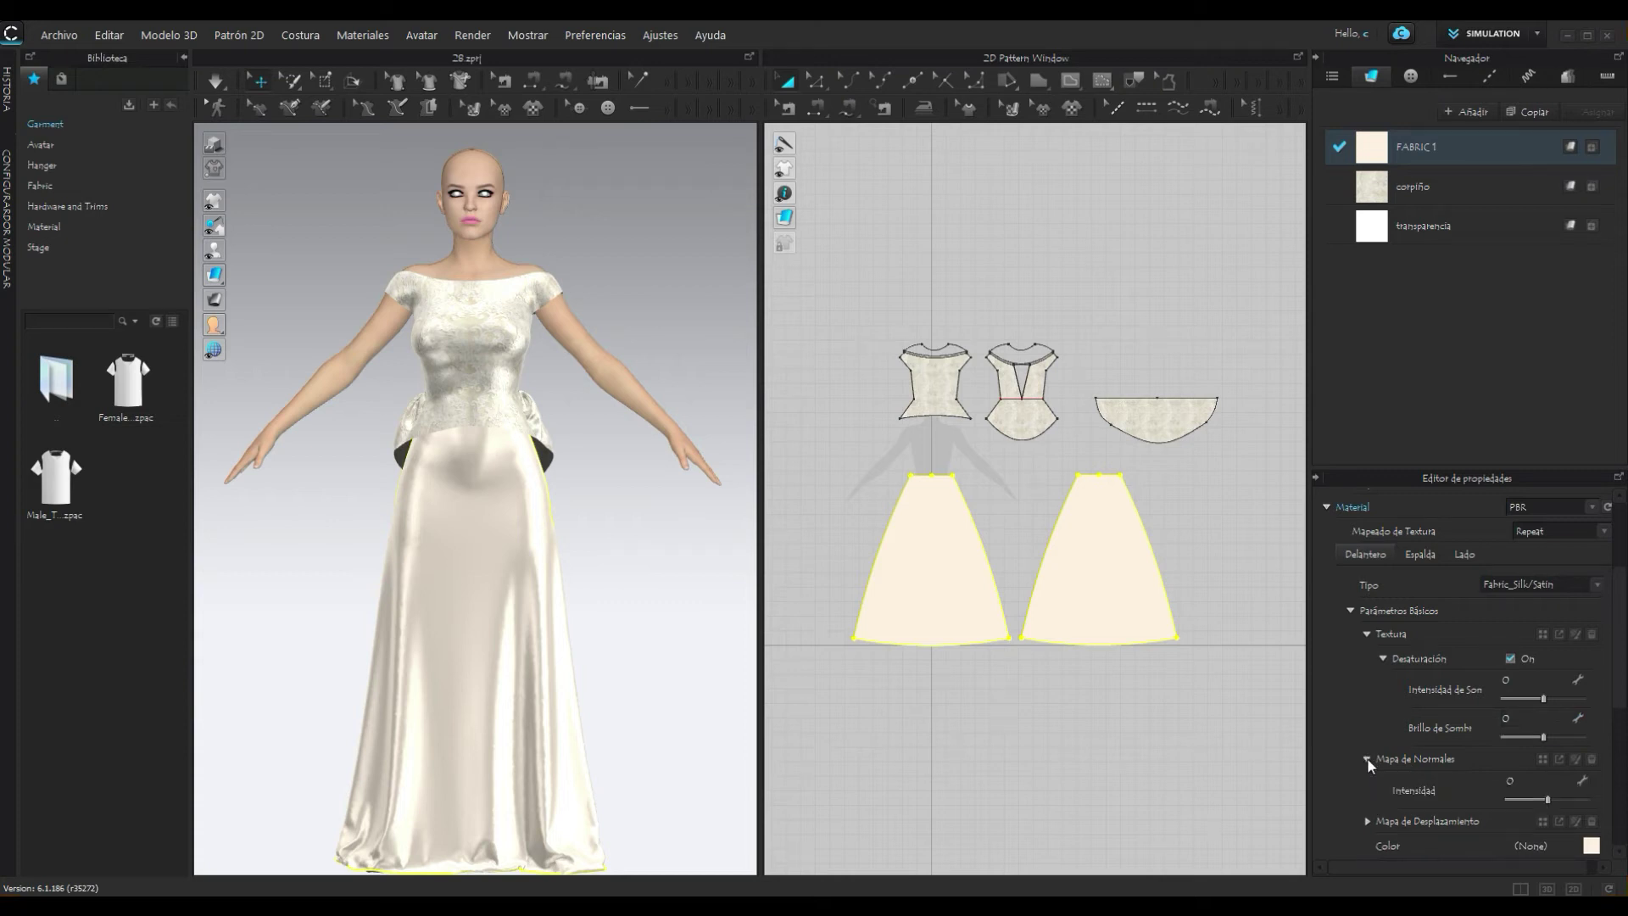
Step: Lower the skirt fabric's Intensidad de Reflexión from 75 to 40
{"action": "scroll", "coordinate": [1490, 673], "scroll_direction": "up", "scroll_amount": 2}
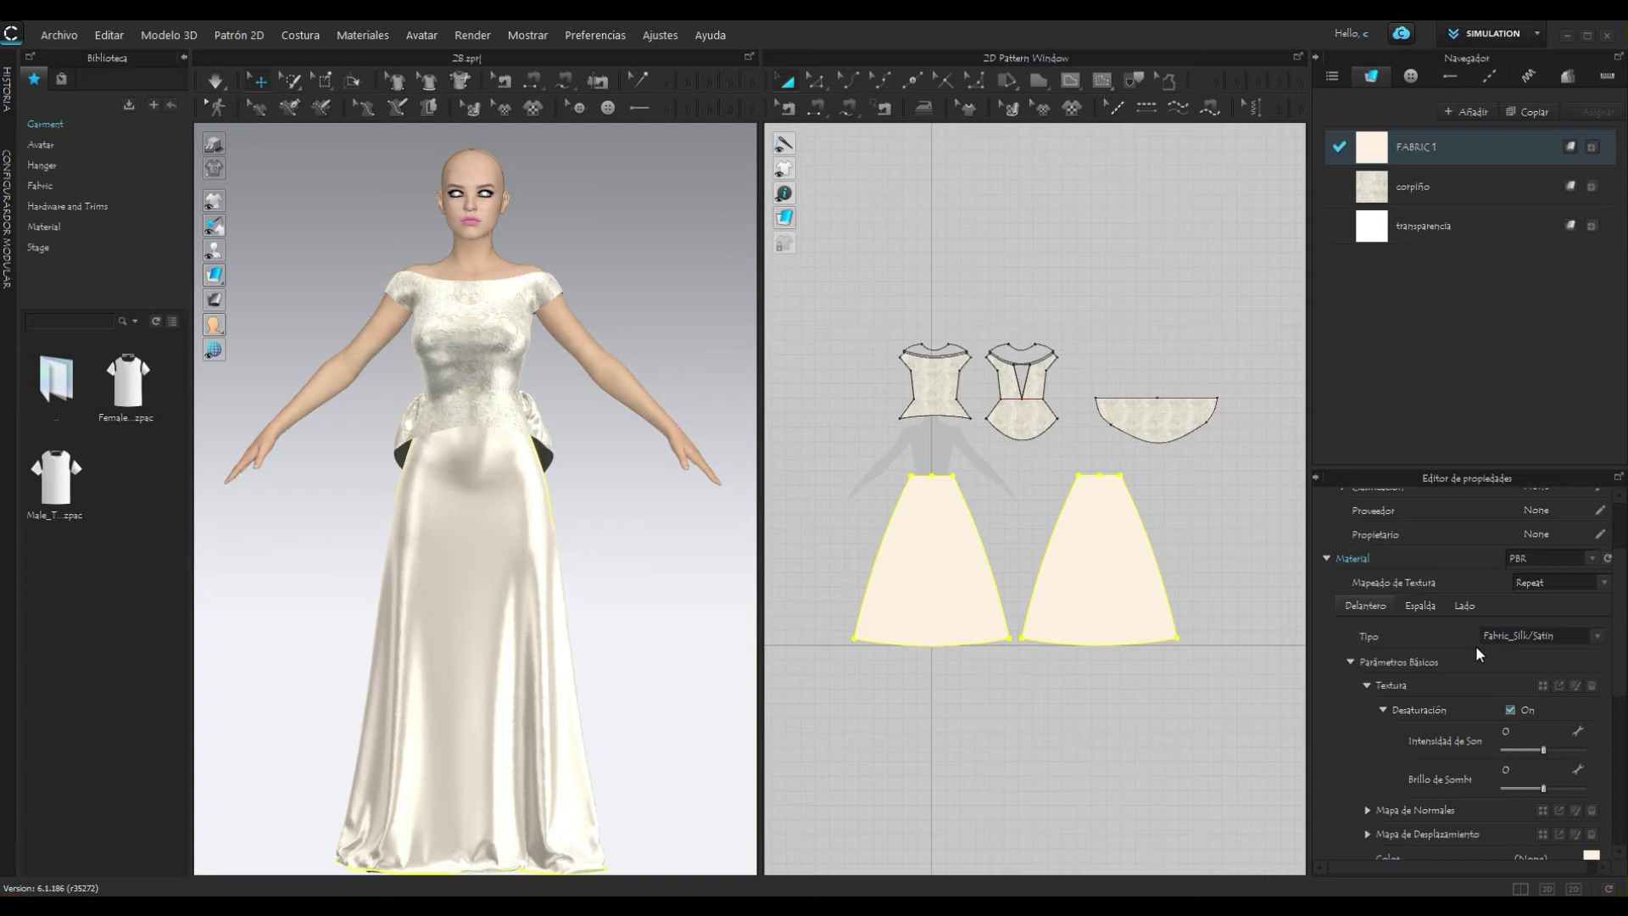
{"action": "scroll", "coordinate": [1475, 644], "scroll_direction": "down", "scroll_amount": 1}
{"action": "scroll", "coordinate": [1475, 645], "scroll_direction": "down", "scroll_amount": 1}
{"action": "scroll", "coordinate": [1475, 645], "scroll_direction": "down", "scroll_amount": 1}
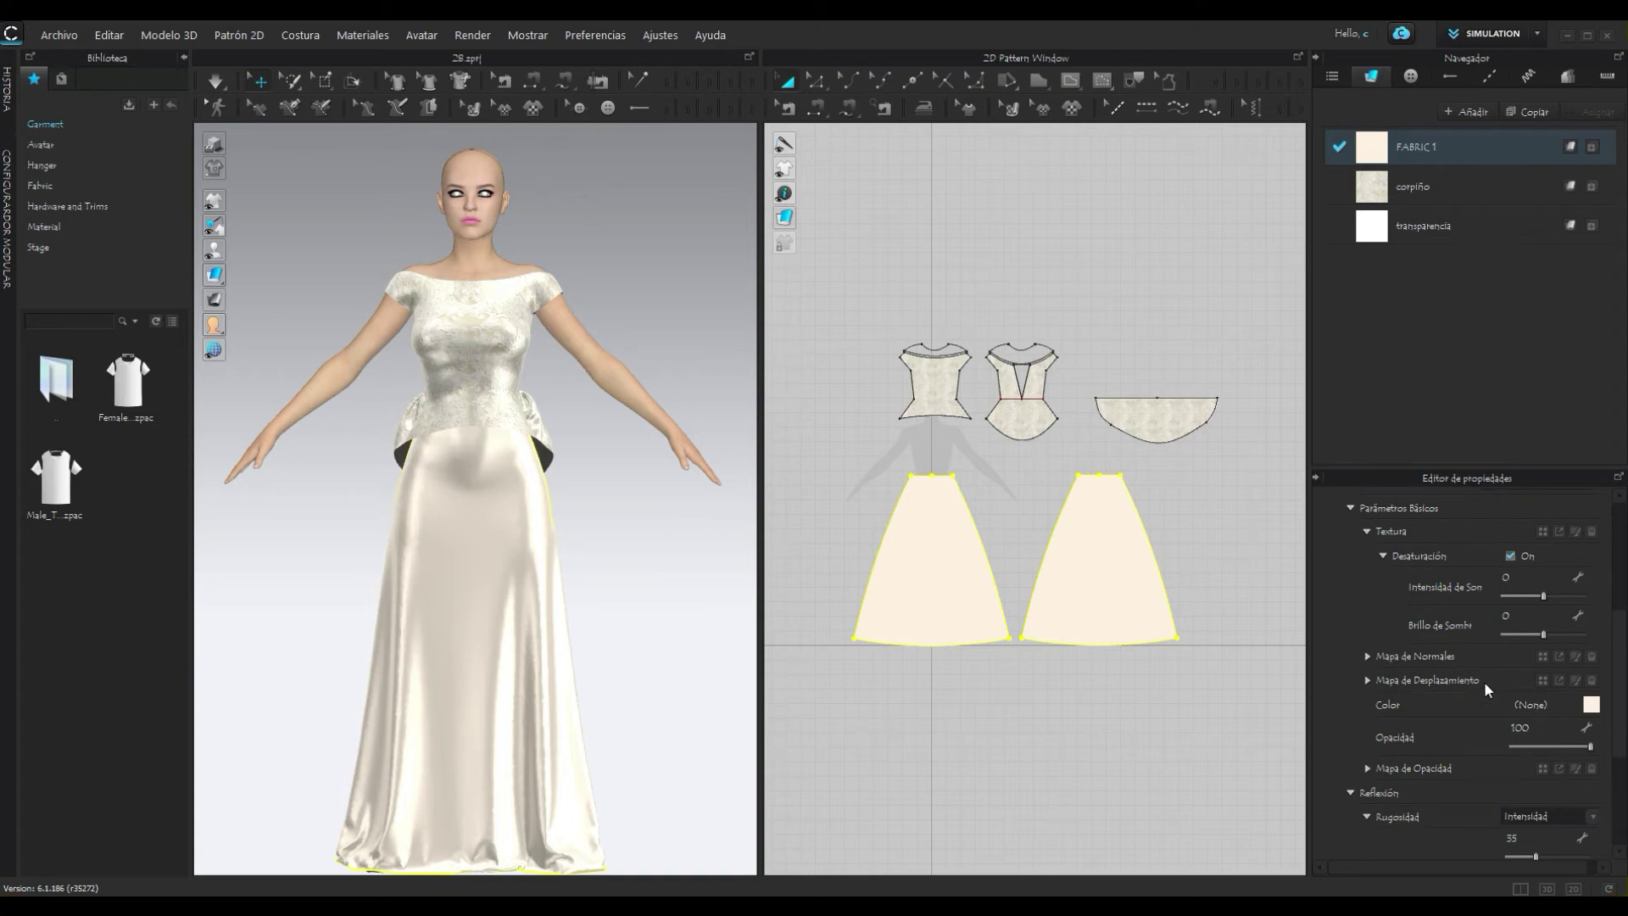
{"action": "scroll", "coordinate": [1451, 767], "scroll_direction": "down", "scroll_amount": 1}
{"action": "scroll", "coordinate": [1450, 766], "scroll_direction": "down", "scroll_amount": 1}
{"action": "scroll", "coordinate": [1454, 756], "scroll_direction": "down", "scroll_amount": 1}
{"action": "scroll", "coordinate": [1459, 755], "scroll_direction": "down", "scroll_amount": 1}
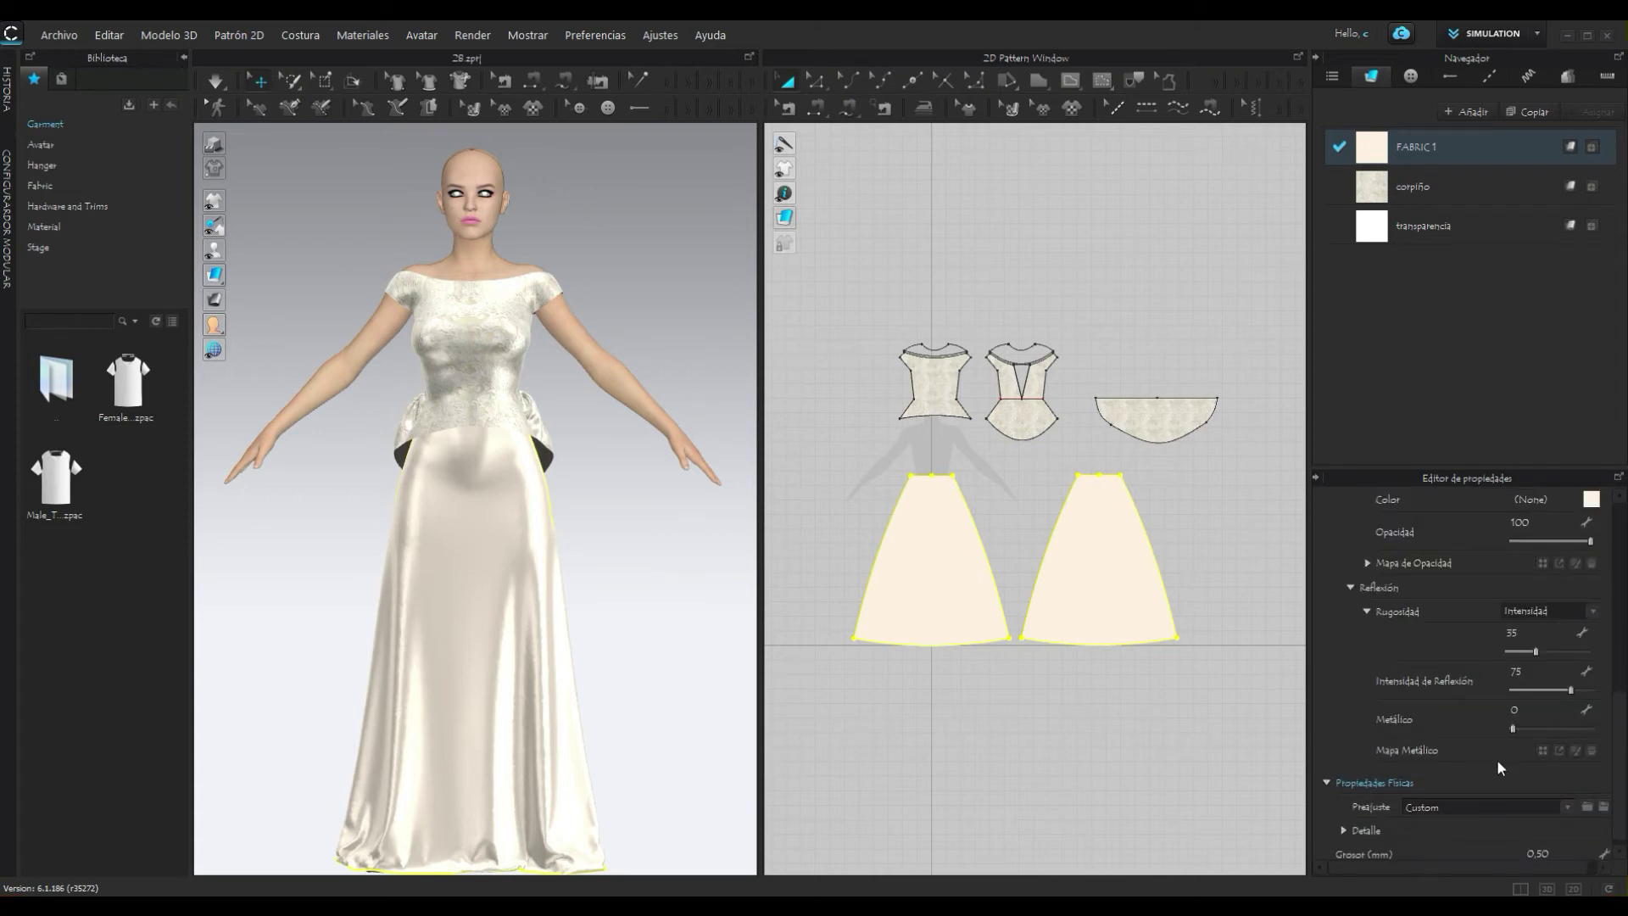
{"action": "left_click", "coordinate": [1515, 729]}
{"action": "left_click_drag", "start_coordinate": [1569, 689], "coordinate": [1548, 688]}
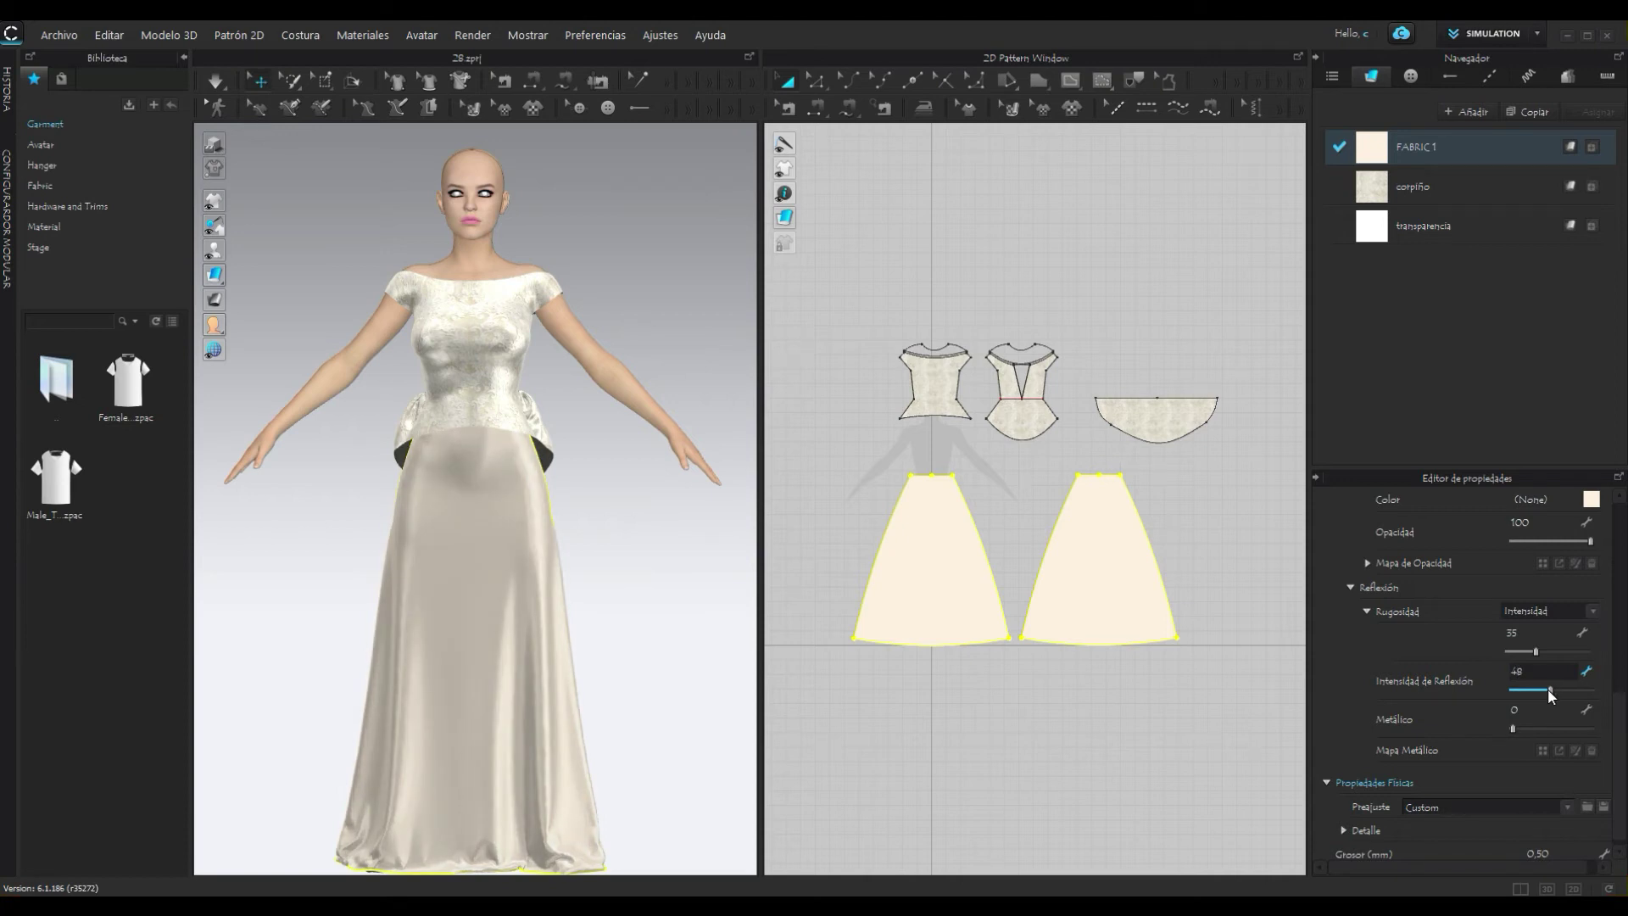
{"action": "double_click", "coordinate": [1536, 676]}
{"action": "type", "text": "40"}
Step: Set the corpiño bodice fabric's reflection intensity to 40, review, then change it to 50
{"action": "left_click", "coordinate": [1468, 191]}
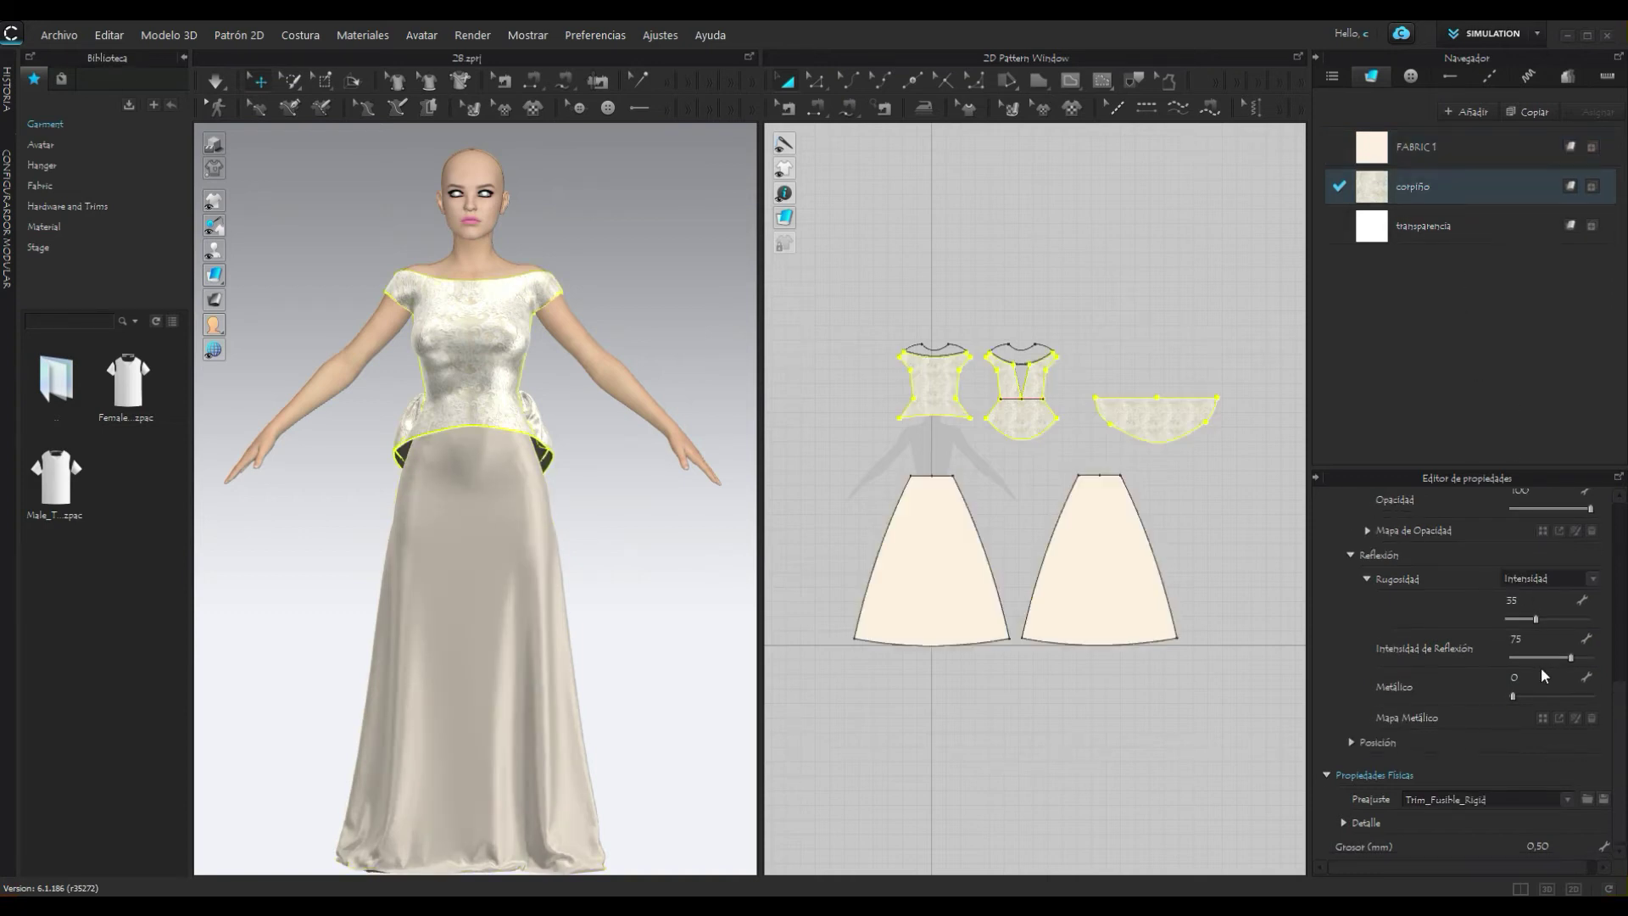
{"action": "left_click", "coordinate": [1533, 639]}
{"action": "type", "text": "40"}
{"action": "key", "text": "Return"}
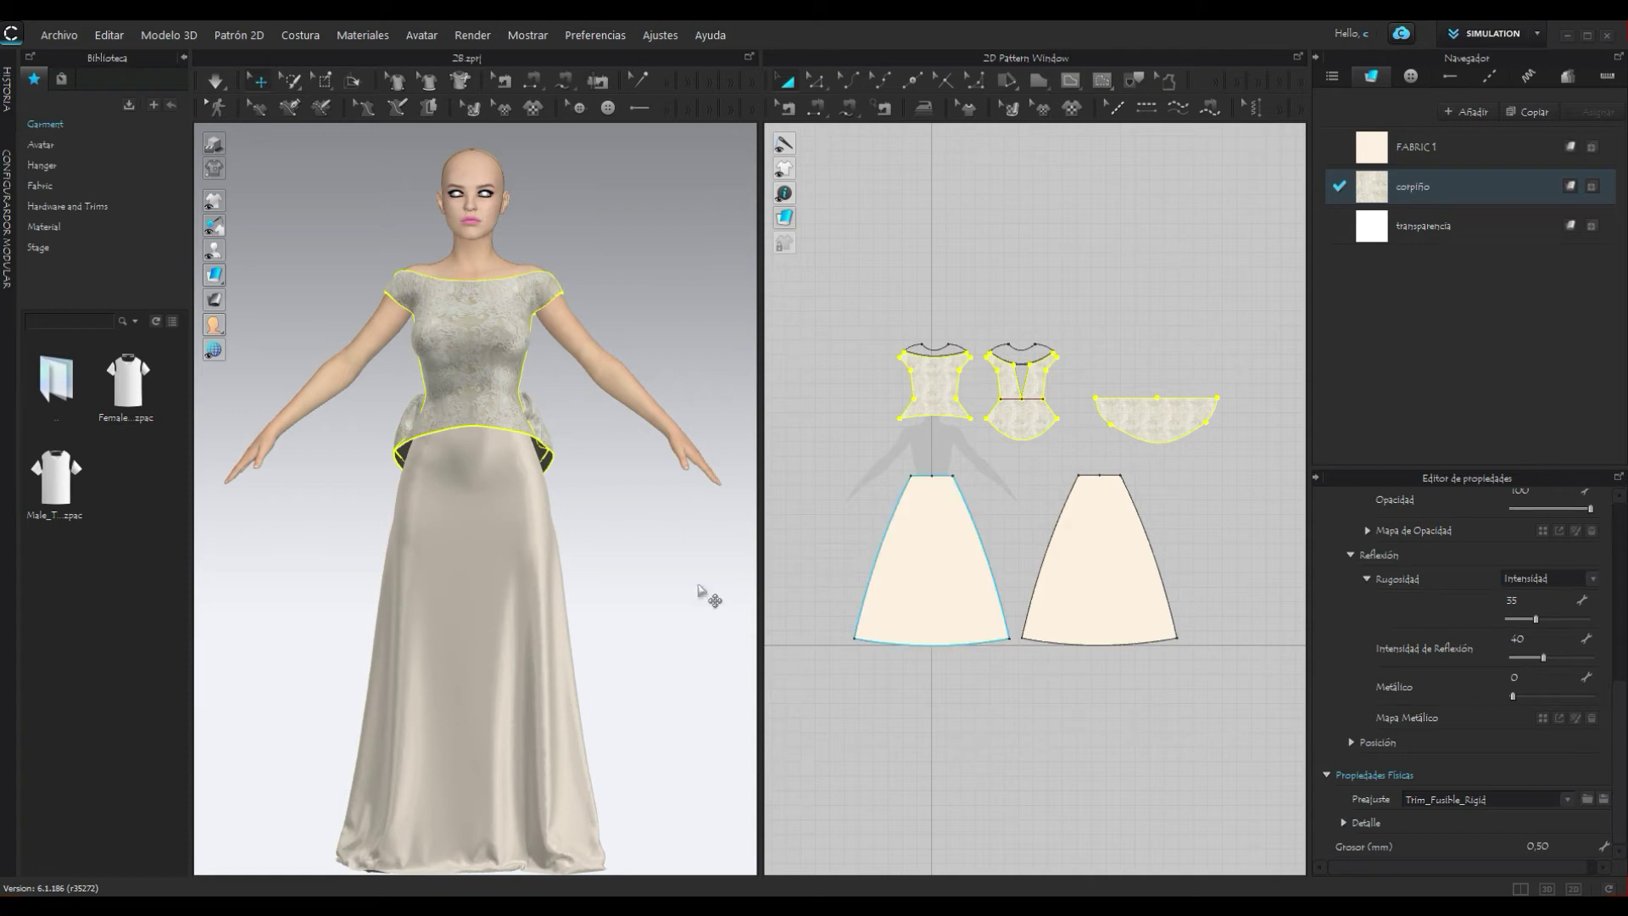
{"action": "left_click", "coordinate": [690, 585]}
{"action": "right_click_drag", "start_coordinate": [658, 577], "coordinate": [308, 574]}
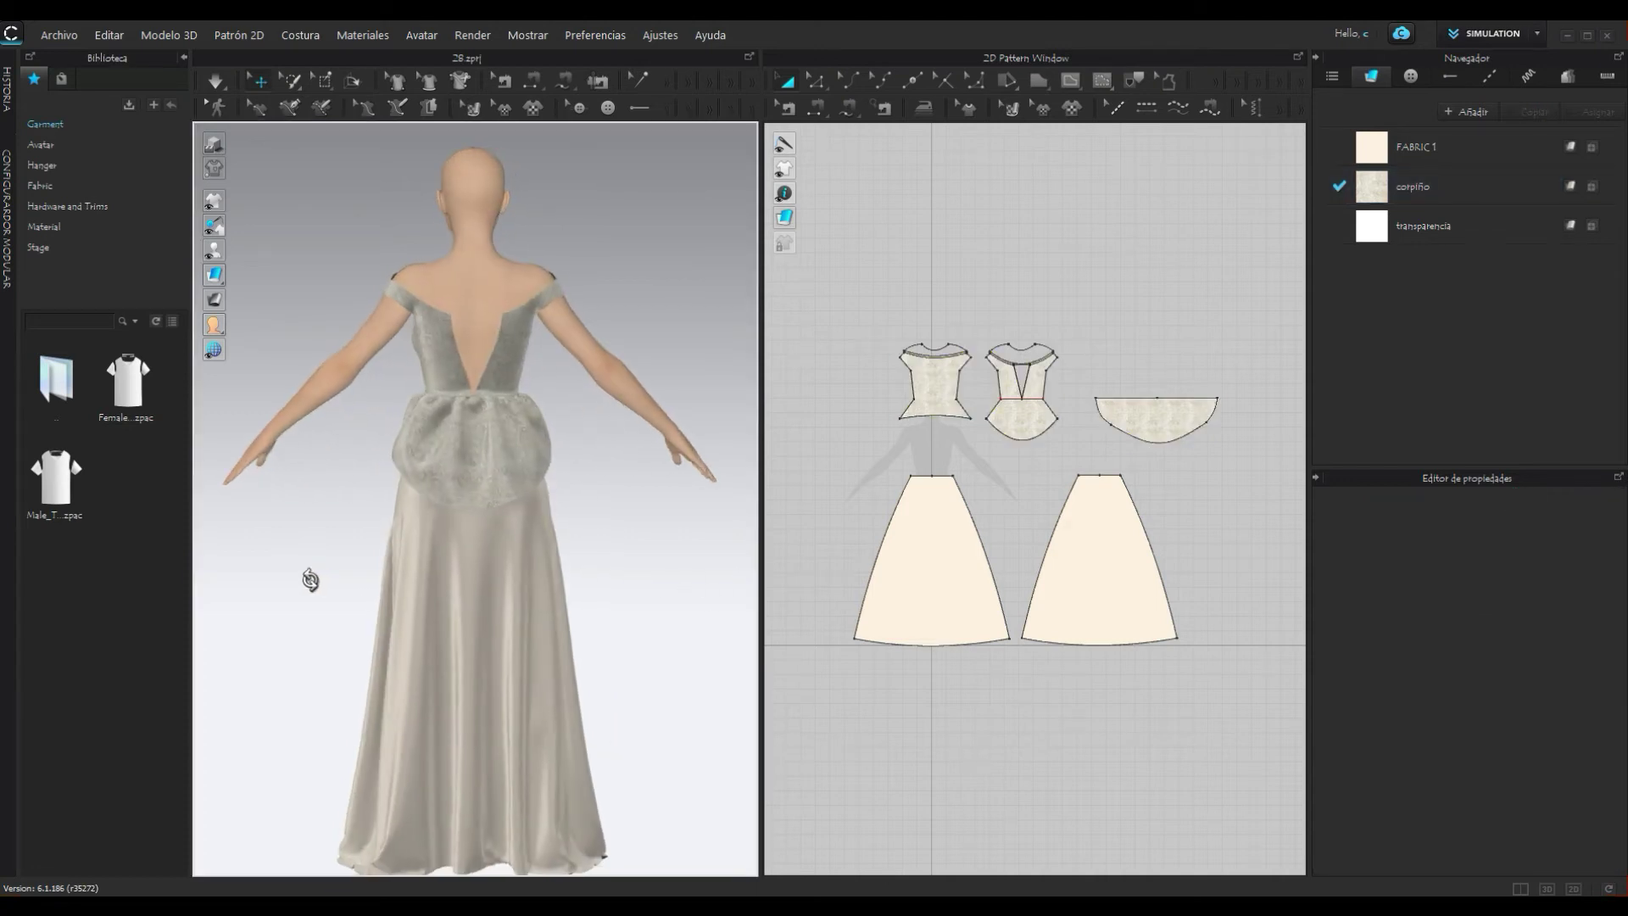
{"action": "right_click_drag", "start_coordinate": [571, 596], "coordinate": [672, 591]}
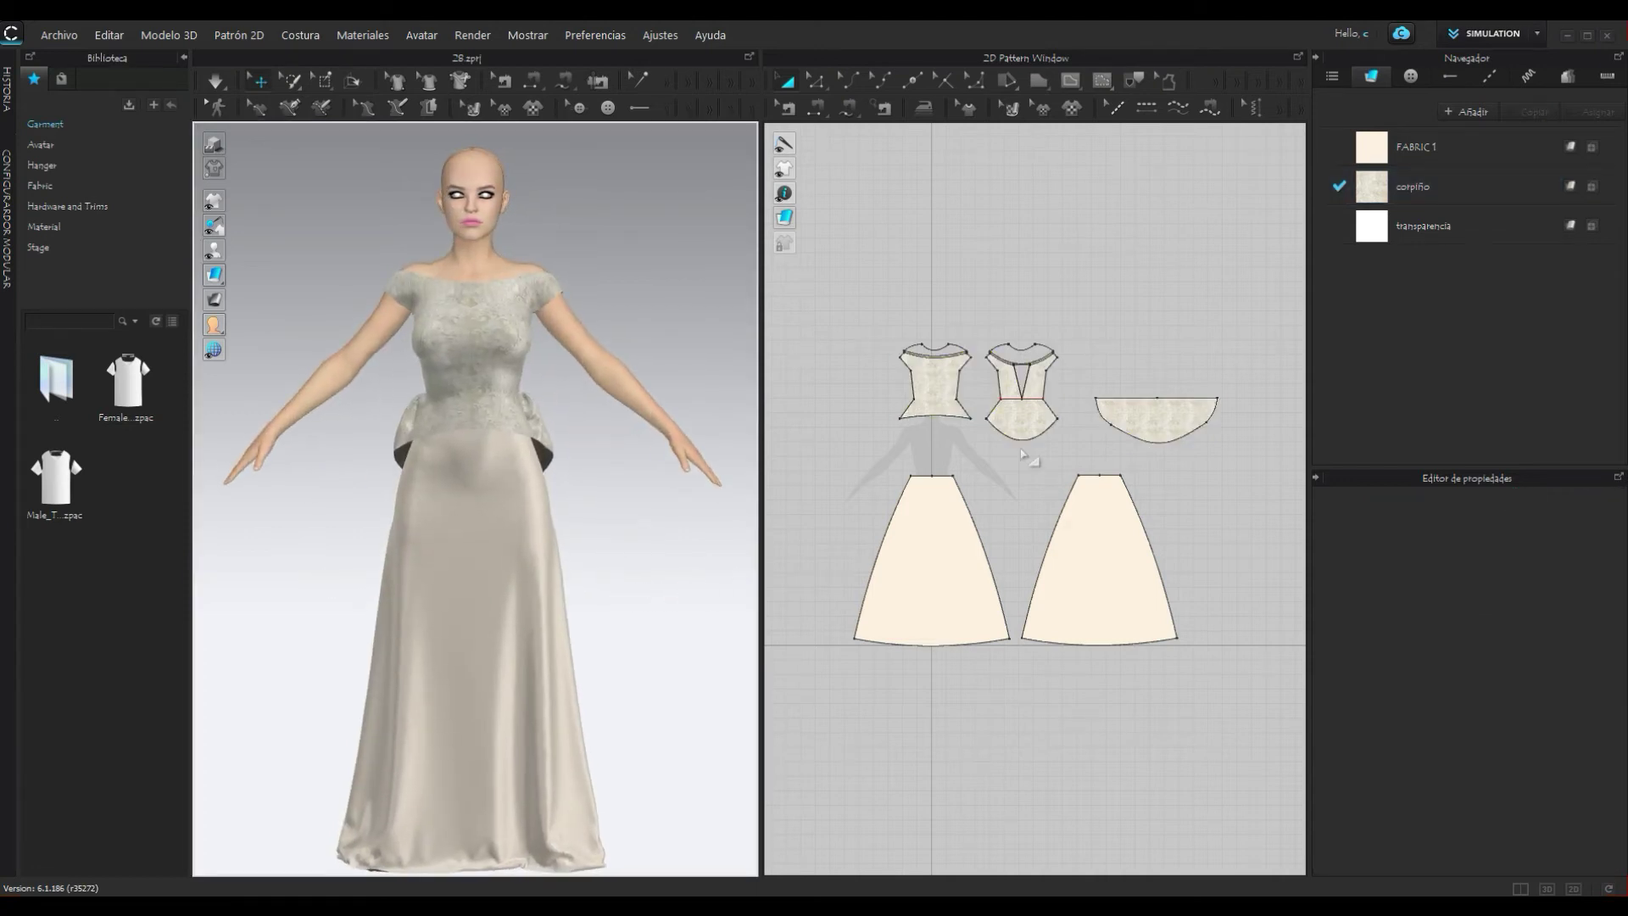
{"action": "left_click", "coordinate": [1483, 173]}
{"action": "left_click", "coordinate": [1545, 637]}
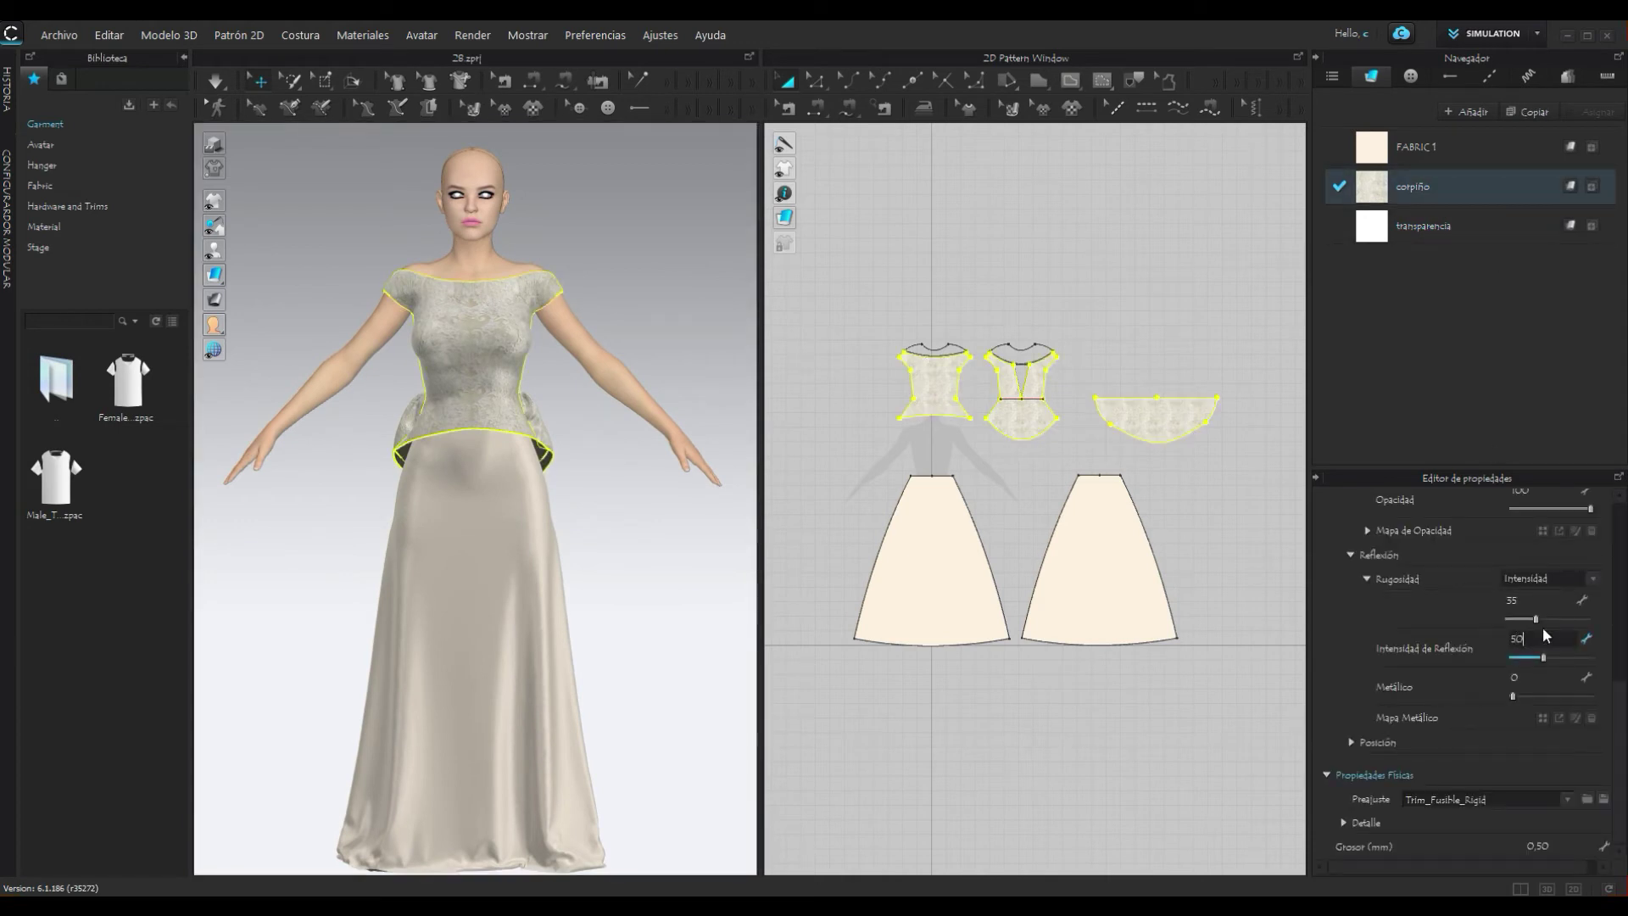
{"action": "key", "text": "Return"}
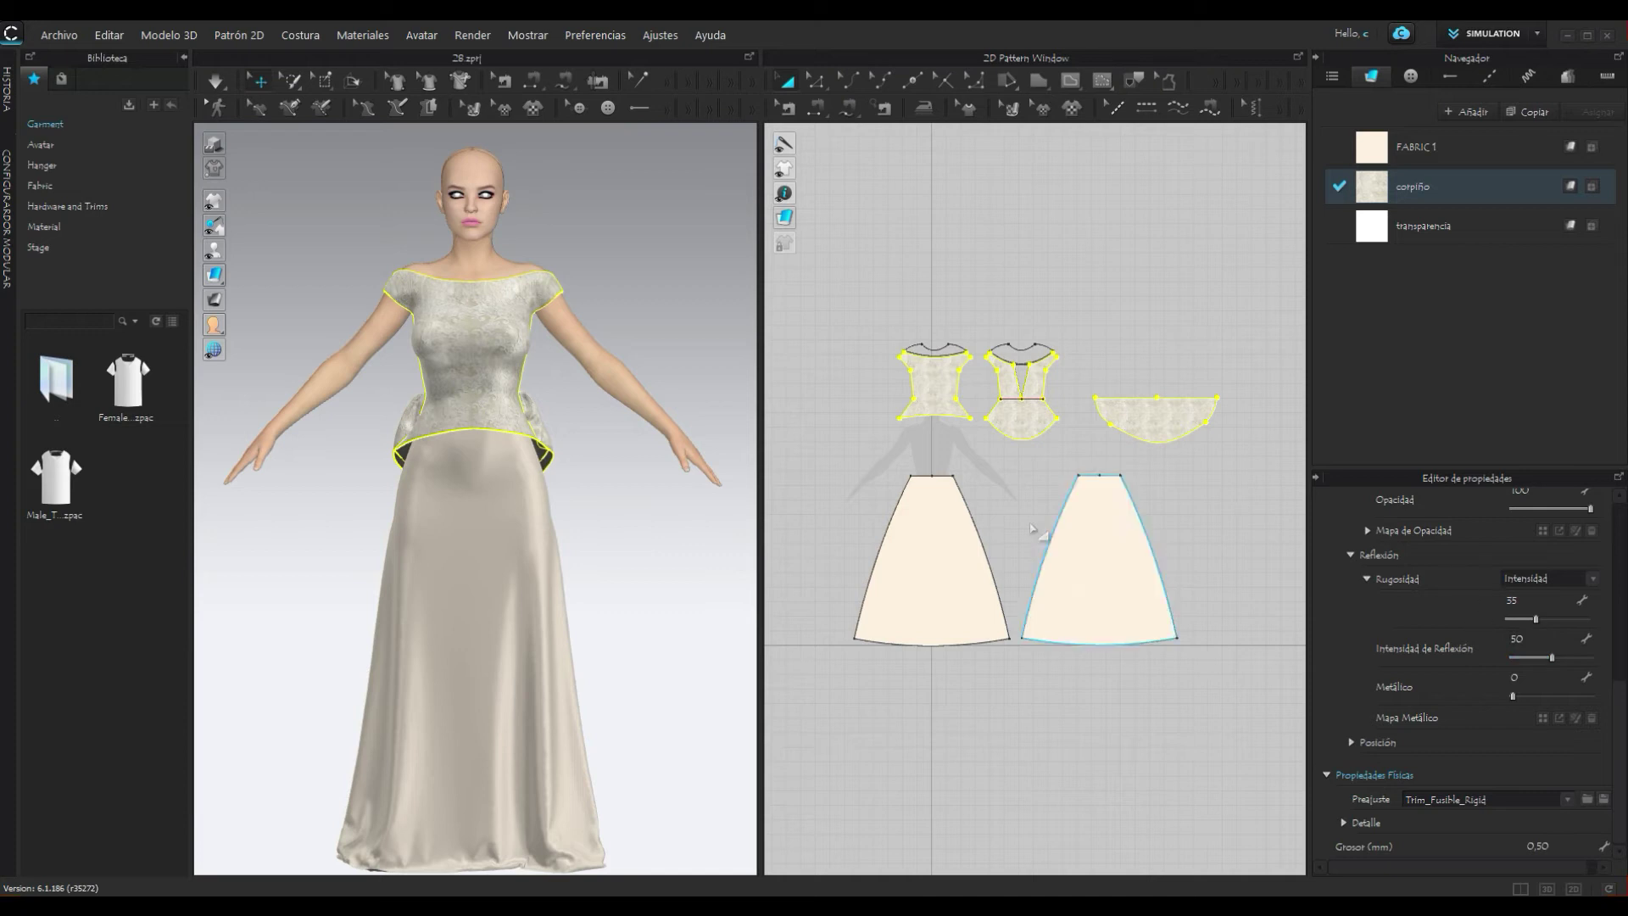
Step: Set the FABRIC1 skirt's reflection intensity to 50 and orbit to review the gown
{"action": "left_click", "coordinate": [1471, 154]}
{"action": "left_click", "coordinate": [1539, 663]}
{"action": "type", "text": "50"}
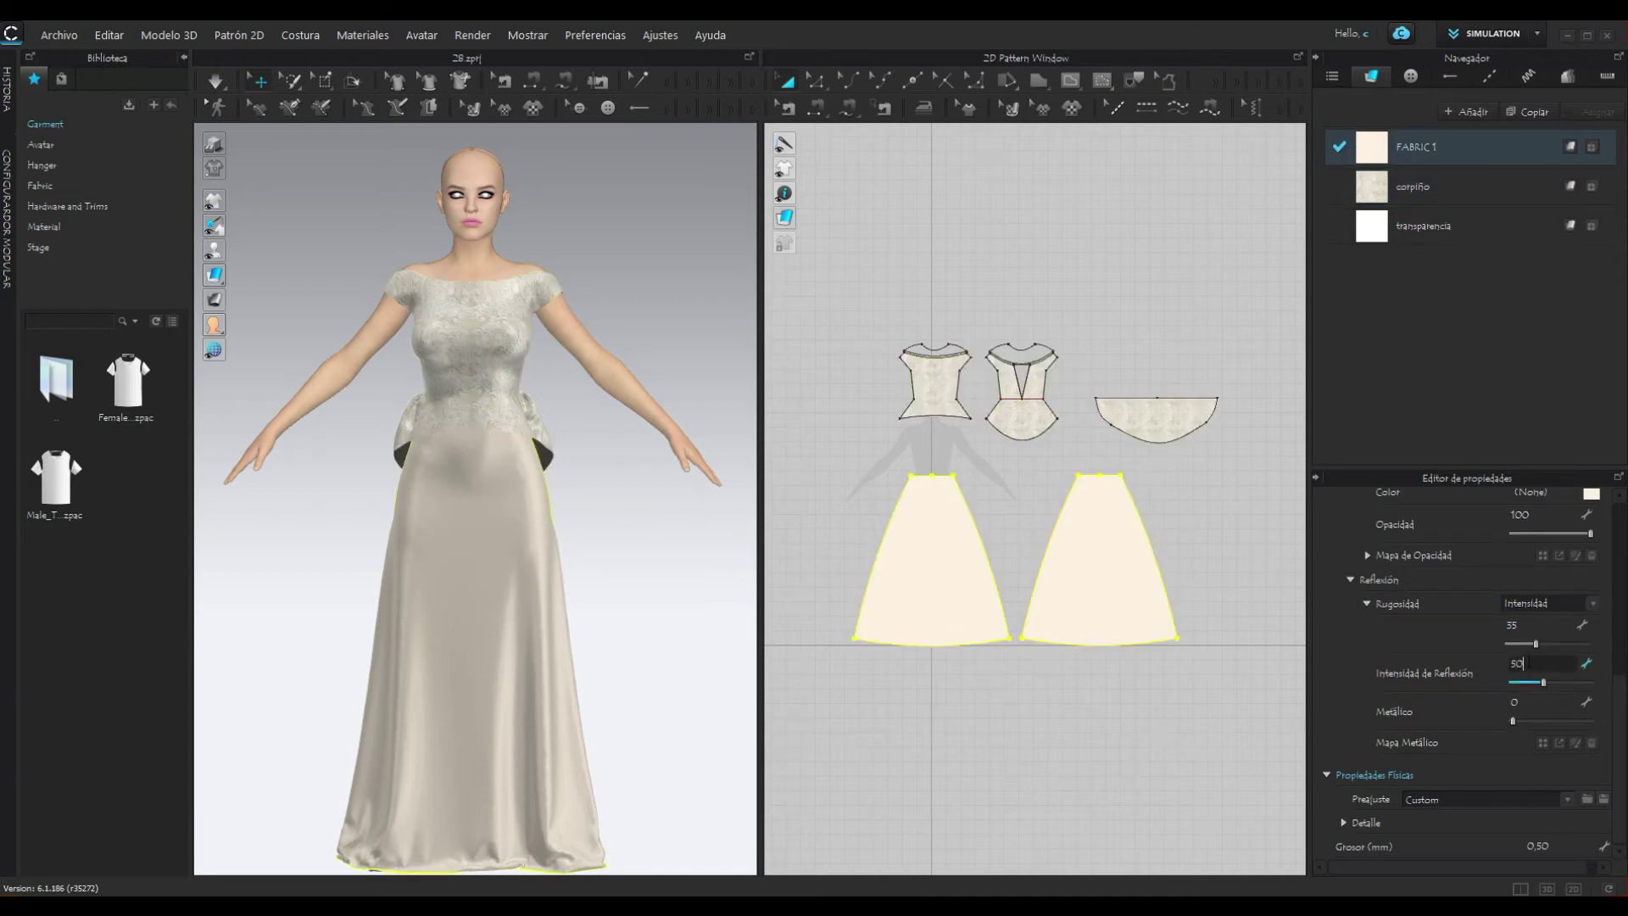
{"action": "key", "text": "Return"}
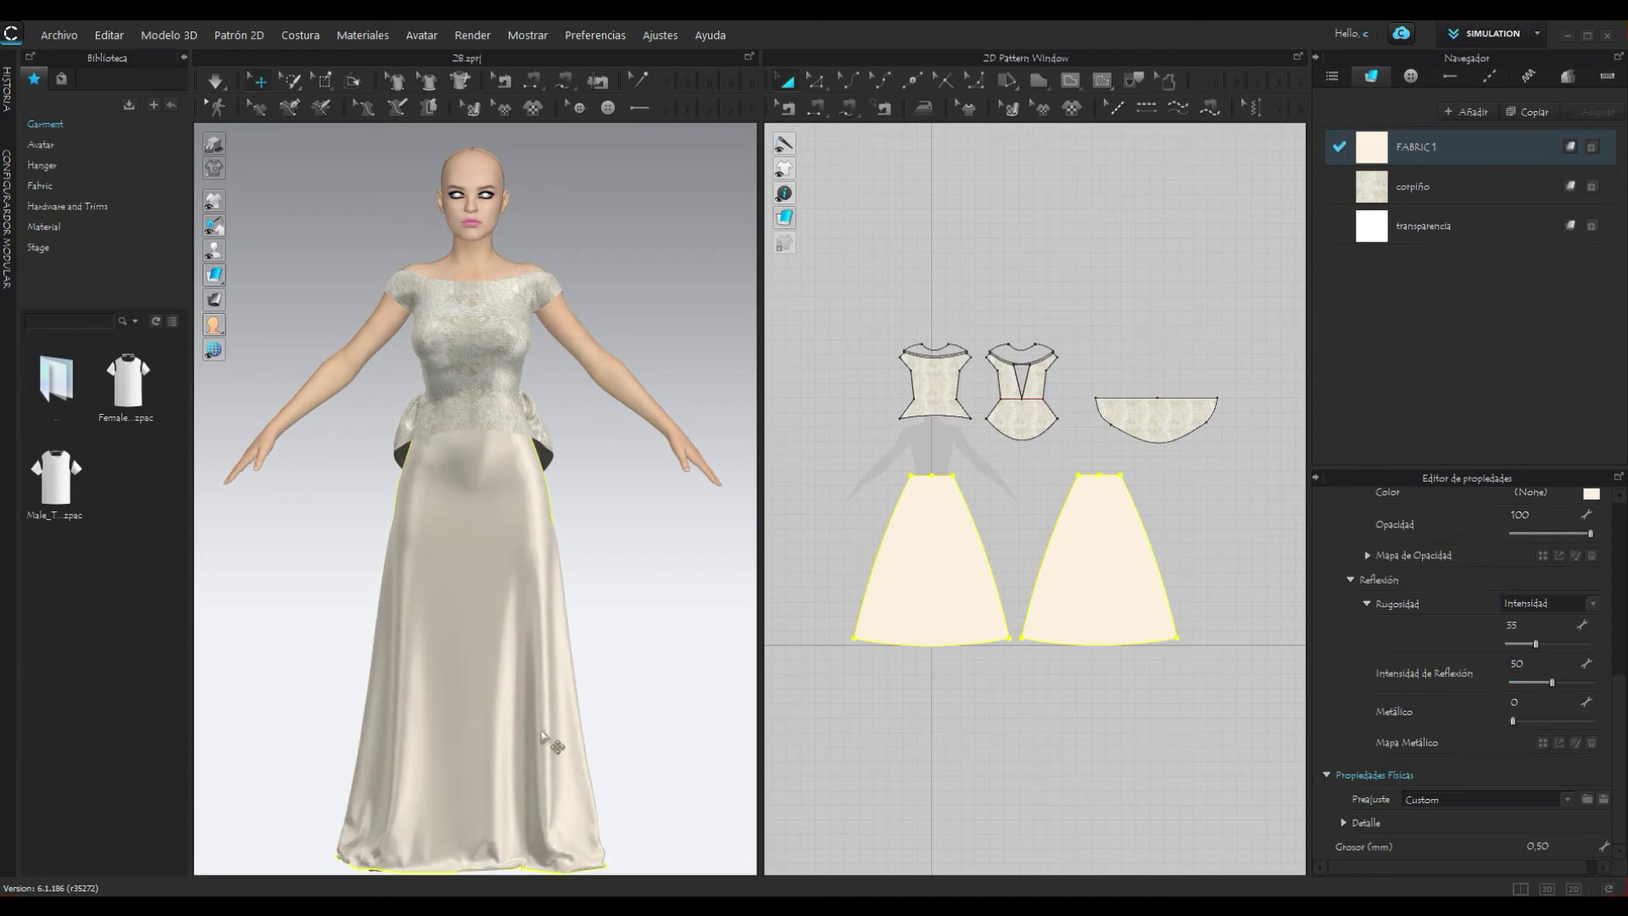
{"action": "mouse_move", "coordinate": [658, 653]}
{"action": "right_mouse_down"}
{"action": "mouse_move", "coordinate": [262, 618]}
{"action": "mouse_move", "coordinate": [679, 625]}
{"action": "mouse_move", "coordinate": [655, 621]}
{"action": "right_mouse_up"}
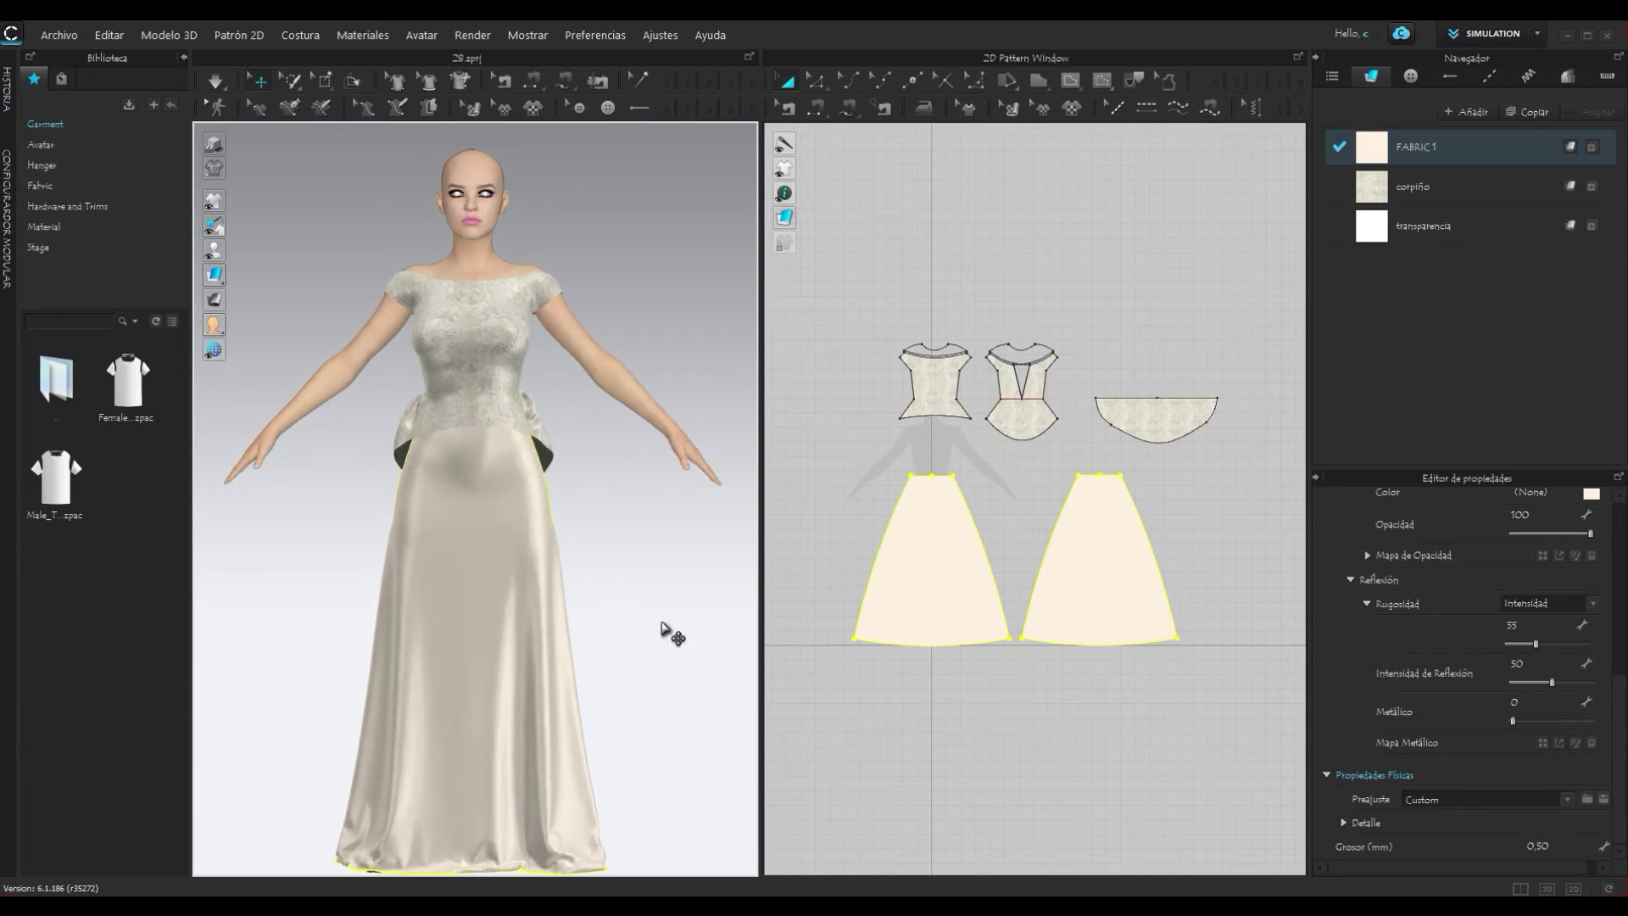
{"action": "left_click", "coordinate": [667, 629]}
{"action": "scroll", "coordinate": [667, 628], "scroll_direction": "down", "scroll_amount": 2}
{"action": "mouse_move", "coordinate": [665, 614]}
{"action": "right_mouse_down"}
{"action": "mouse_move", "coordinate": [291, 589]}
{"action": "mouse_move", "coordinate": [576, 596]}
{"action": "mouse_move", "coordinate": [666, 618]}
{"action": "right_mouse_up"}
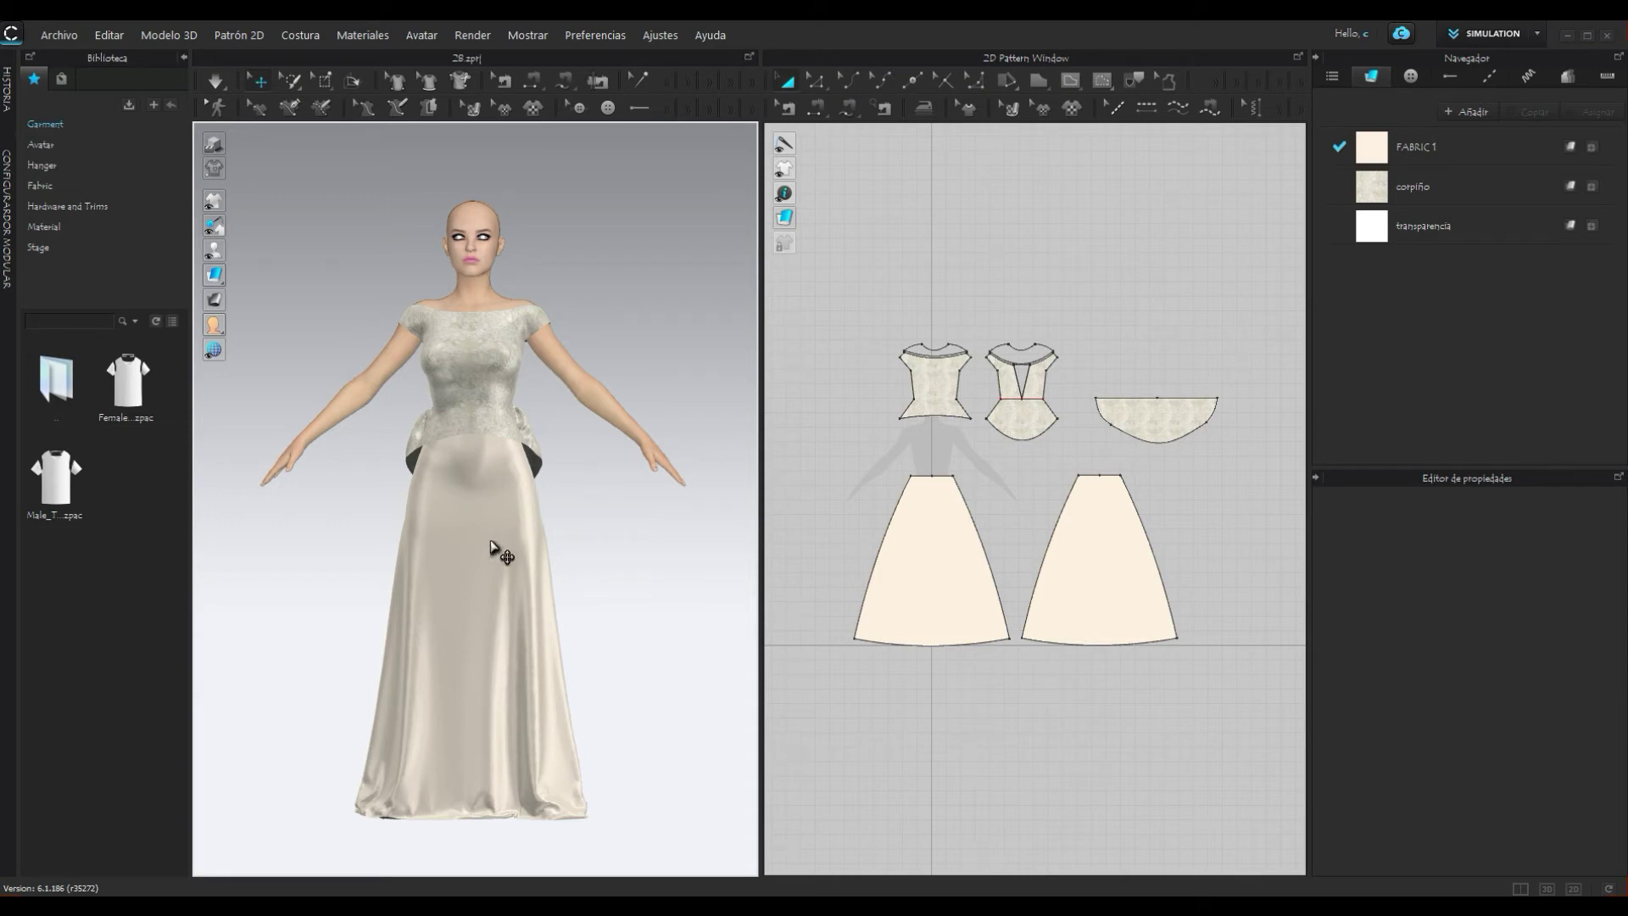
Step: Select the corpiño fabric, raise its Metálico slider and lower its Rugosidad
{"action": "left_click", "coordinate": [996, 377]}
{"action": "scroll", "coordinate": [987, 356], "scroll_direction": "up", "scroll_amount": 5}
{"action": "left_click", "coordinate": [983, 335]}
{"action": "middle_click_drag", "start_coordinate": [852, 218], "coordinate": [1048, 263]}
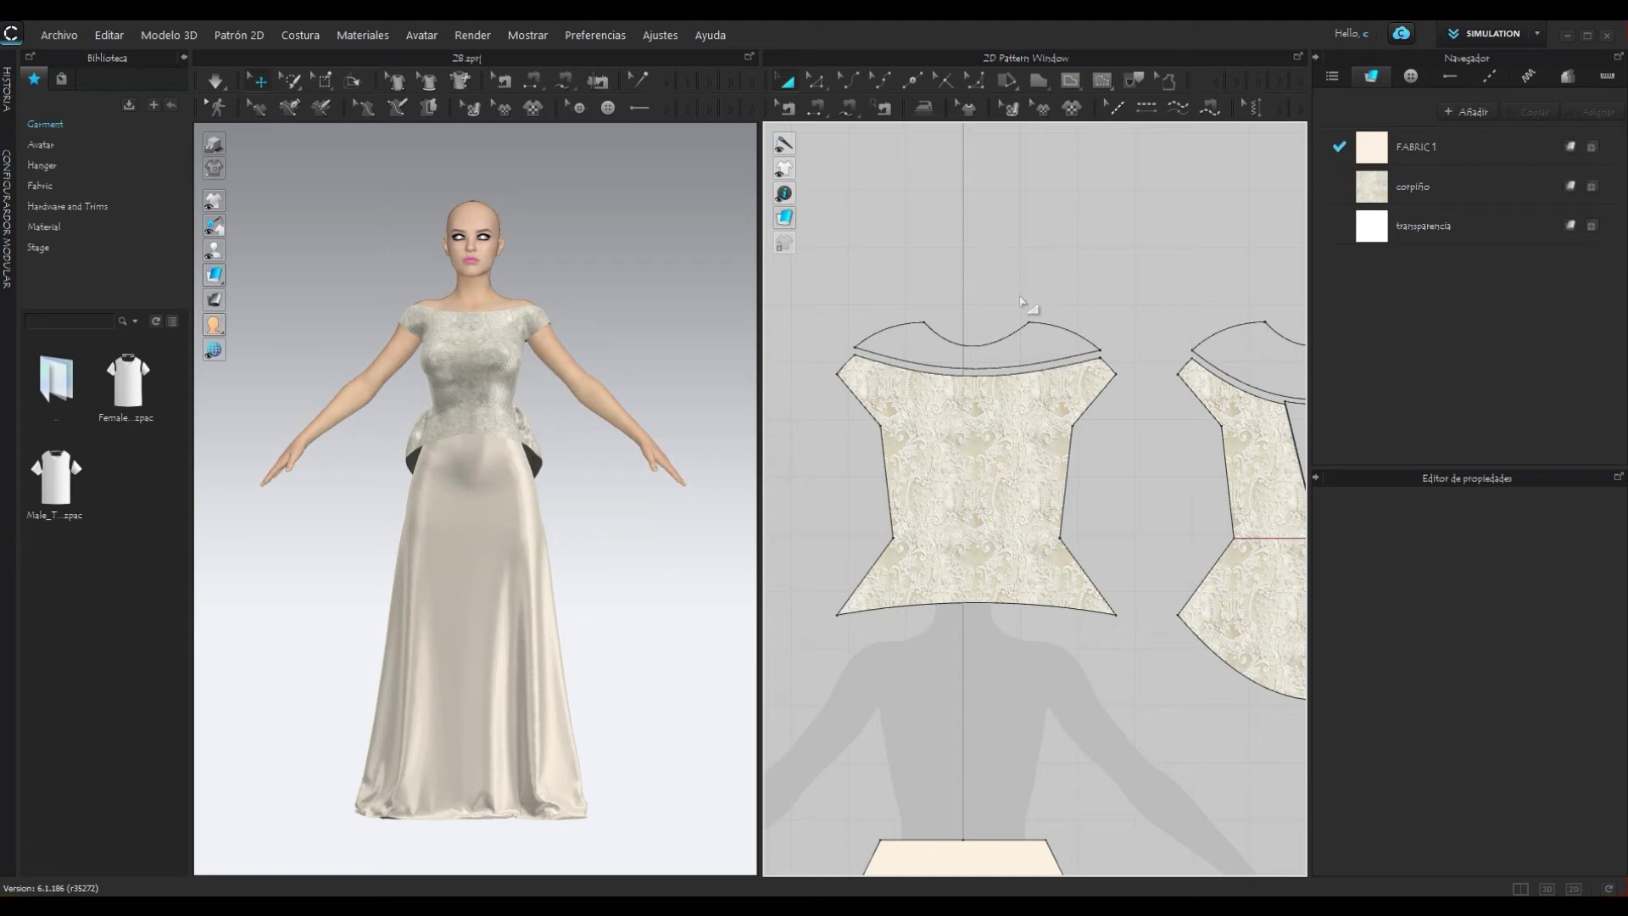
{"action": "left_click", "coordinate": [1420, 200]}
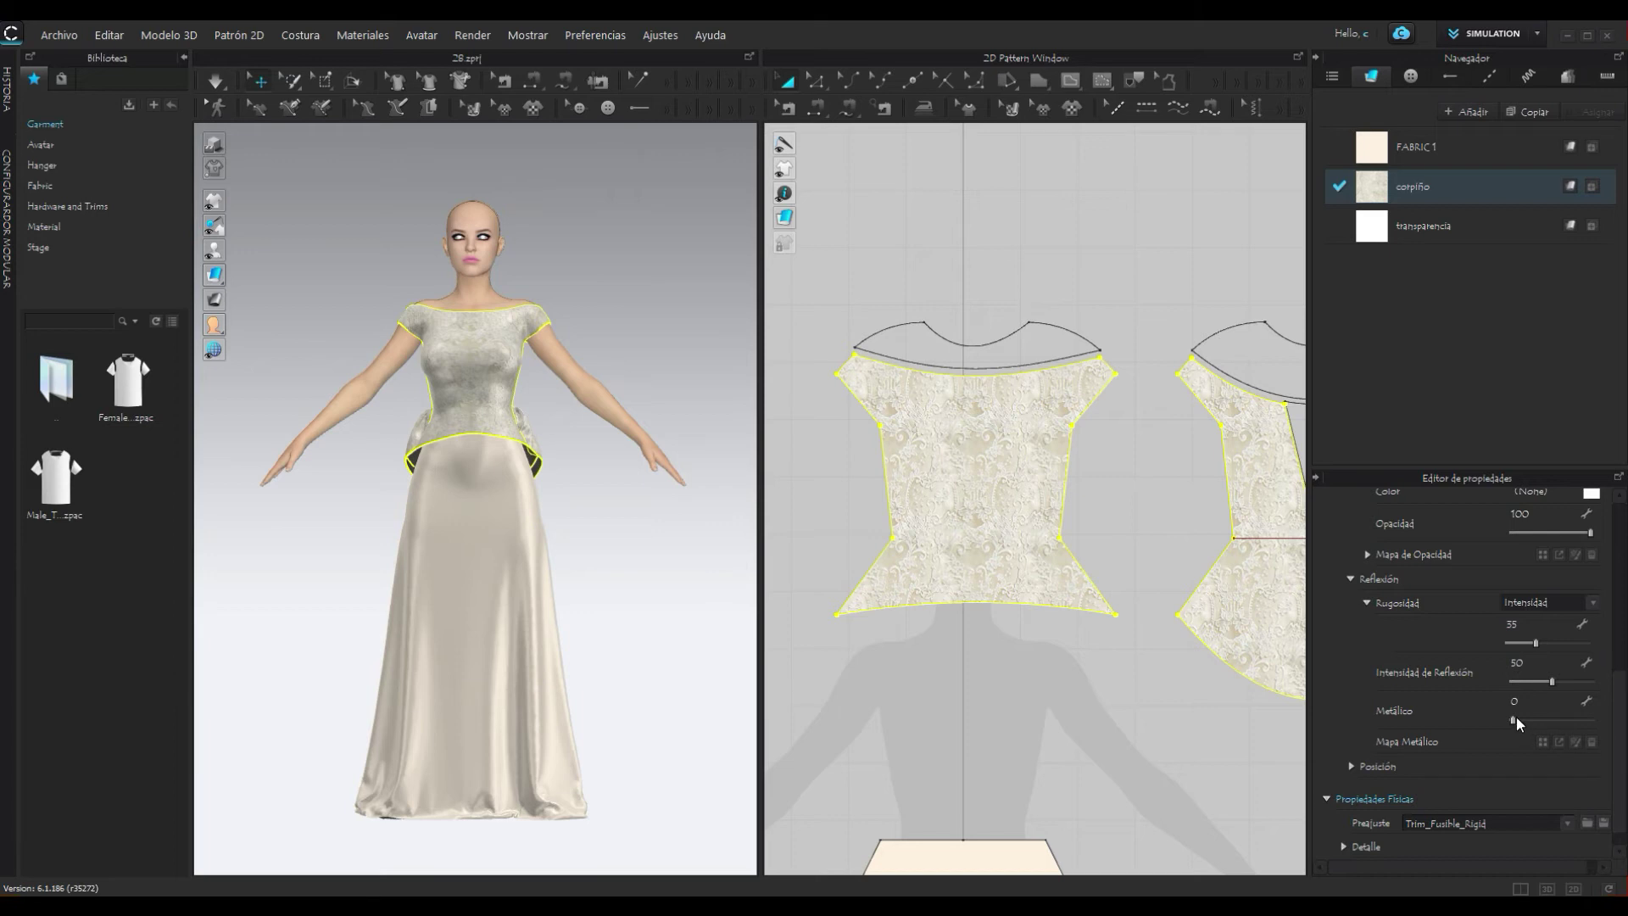
{"action": "left_click_drag", "start_coordinate": [1517, 718], "coordinate": [1523, 719]}
{"action": "left_click_drag", "start_coordinate": [1569, 717], "coordinate": [1587, 719]}
{"action": "left_click_drag", "start_coordinate": [1537, 643], "coordinate": [1554, 646]}
{"action": "left_click_drag", "start_coordinate": [1533, 646], "coordinate": [1529, 646]}
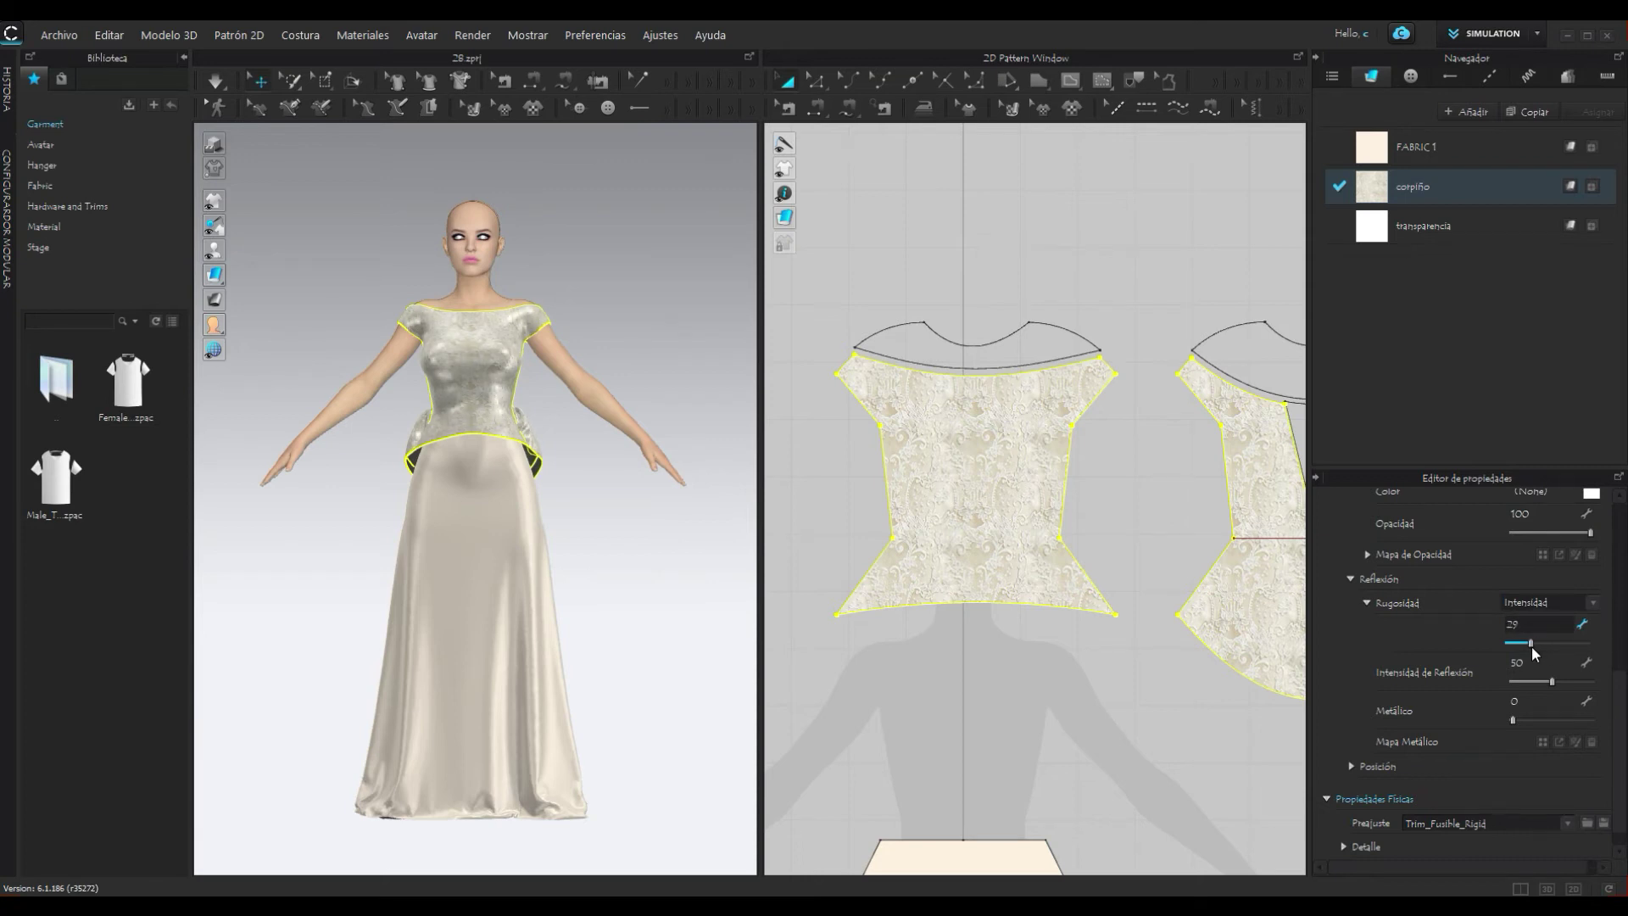
Step: Set the bodice's Intensidad de Reflexión to 60 and Rugosidad to 30
{"action": "scroll", "coordinate": [508, 399], "scroll_direction": "up", "scroll_amount": 2}
{"action": "scroll", "coordinate": [509, 382], "scroll_direction": "up", "scroll_amount": 2}
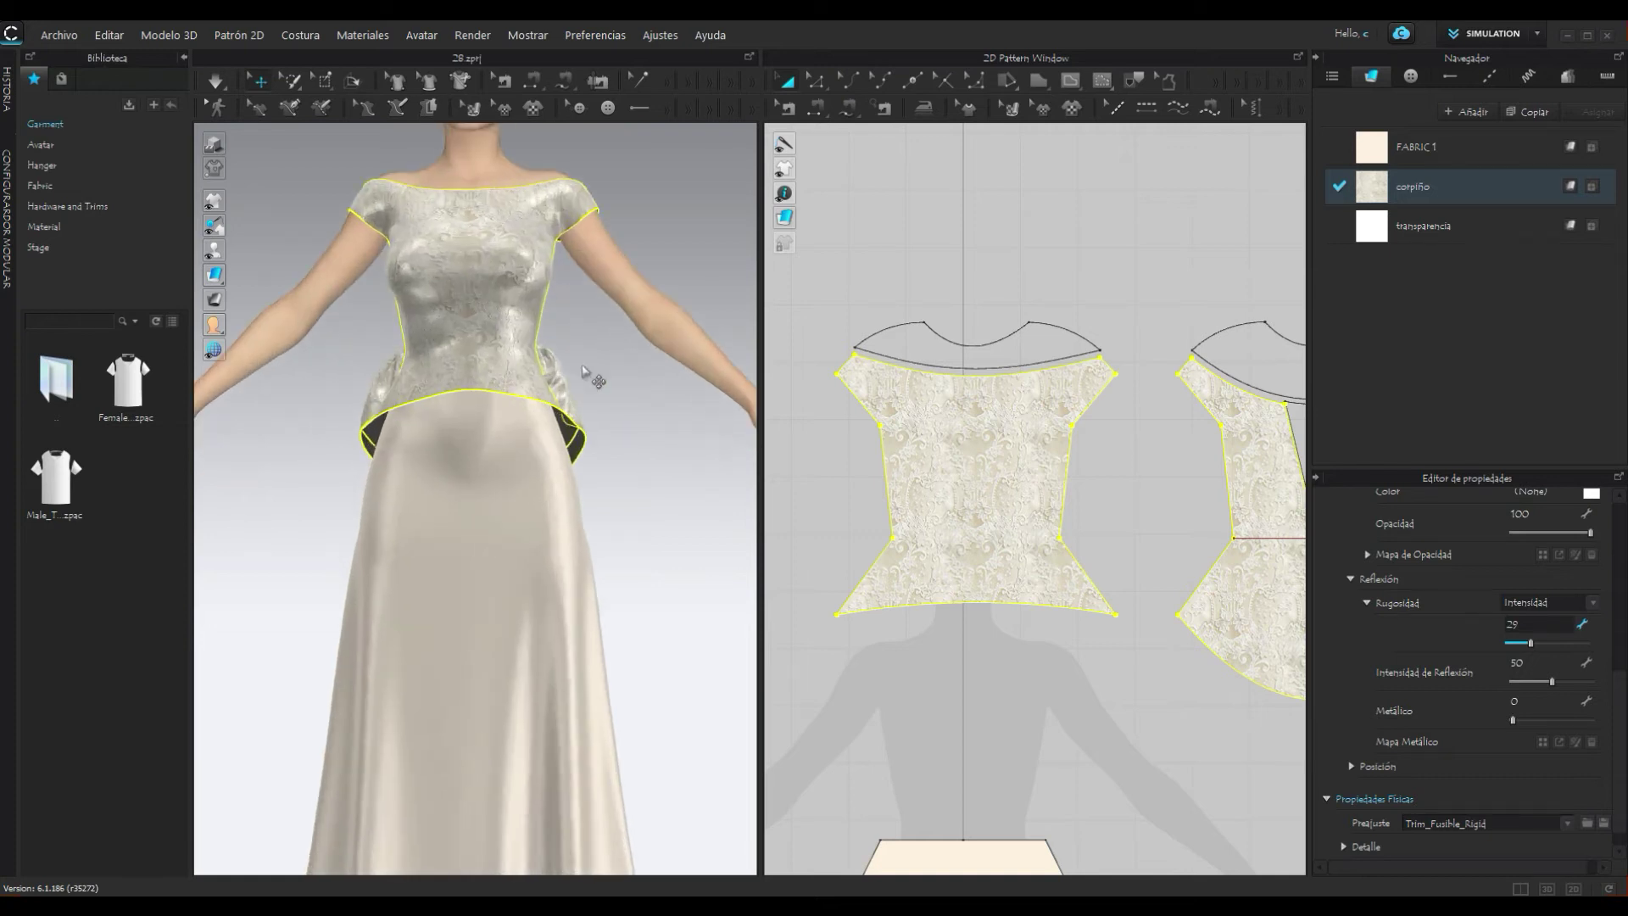
{"action": "right_click_drag", "start_coordinate": [518, 374], "coordinate": [635, 373]}
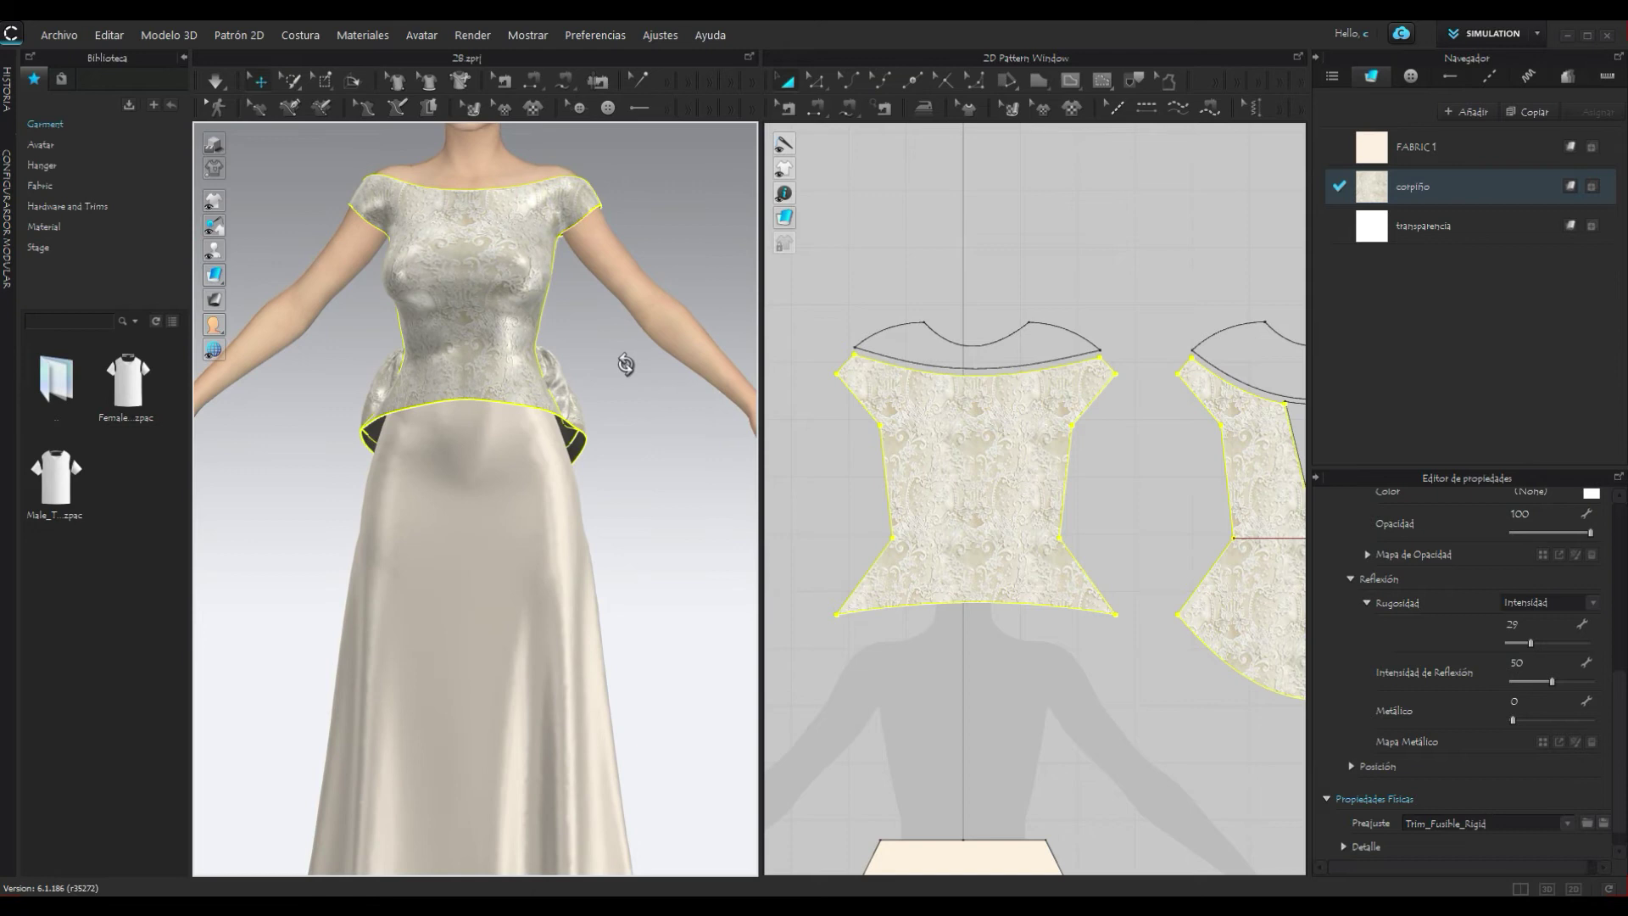
{"action": "left_click", "coordinate": [1553, 670]}
{"action": "type", "text": "60"}
{"action": "key", "text": "Return"}
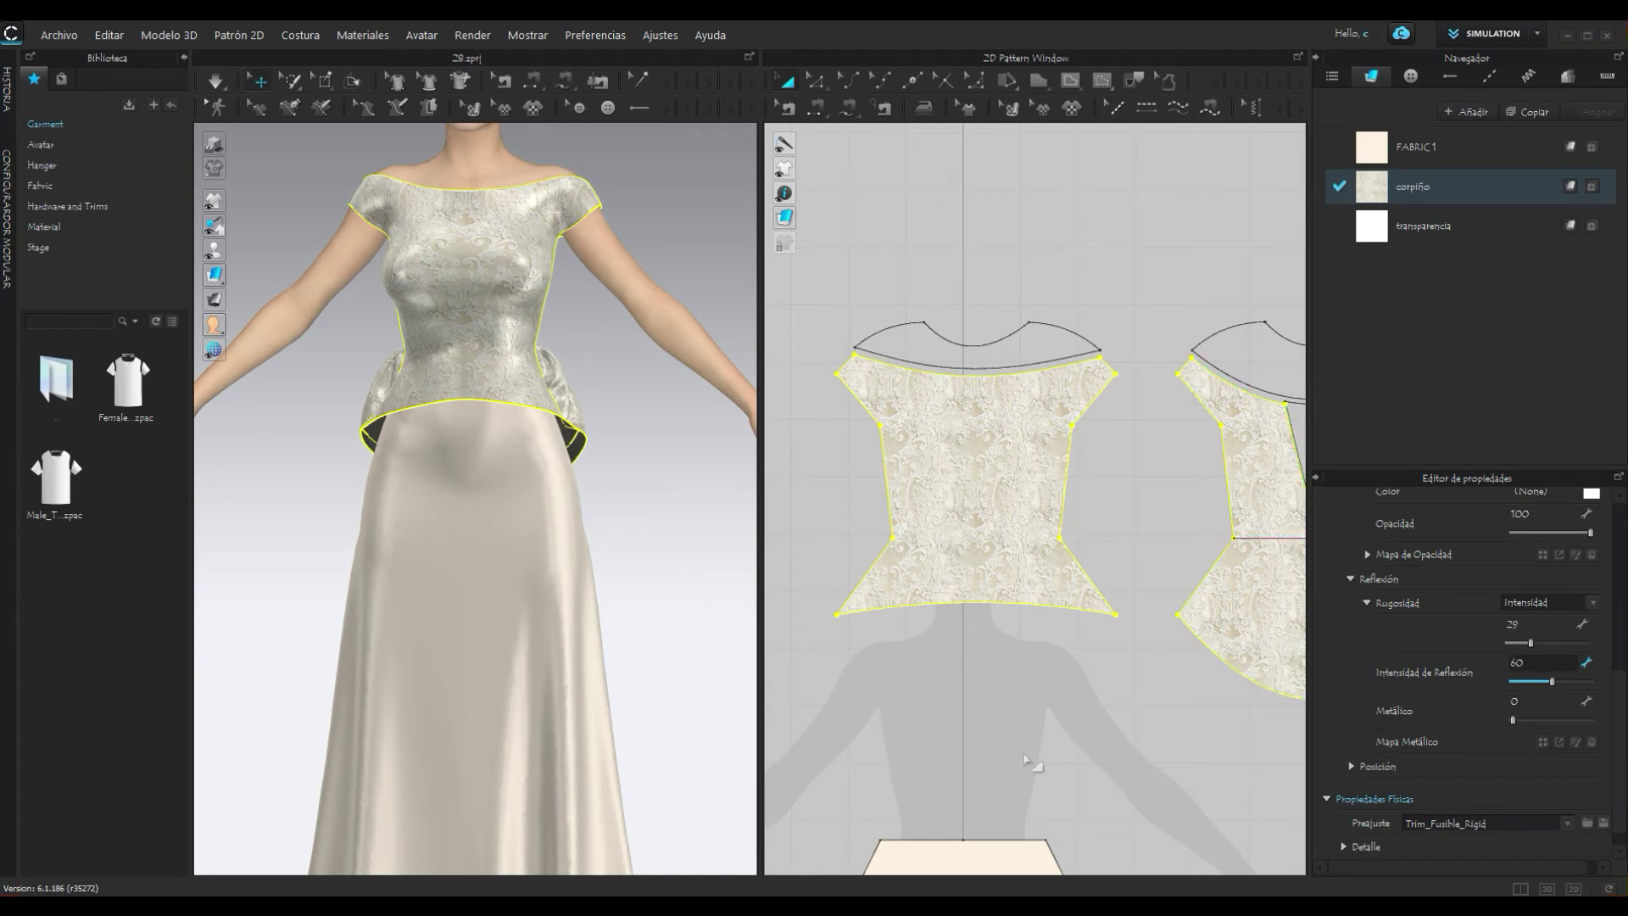
{"action": "left_click", "coordinate": [1526, 624]}
{"action": "type", "text": "30"}
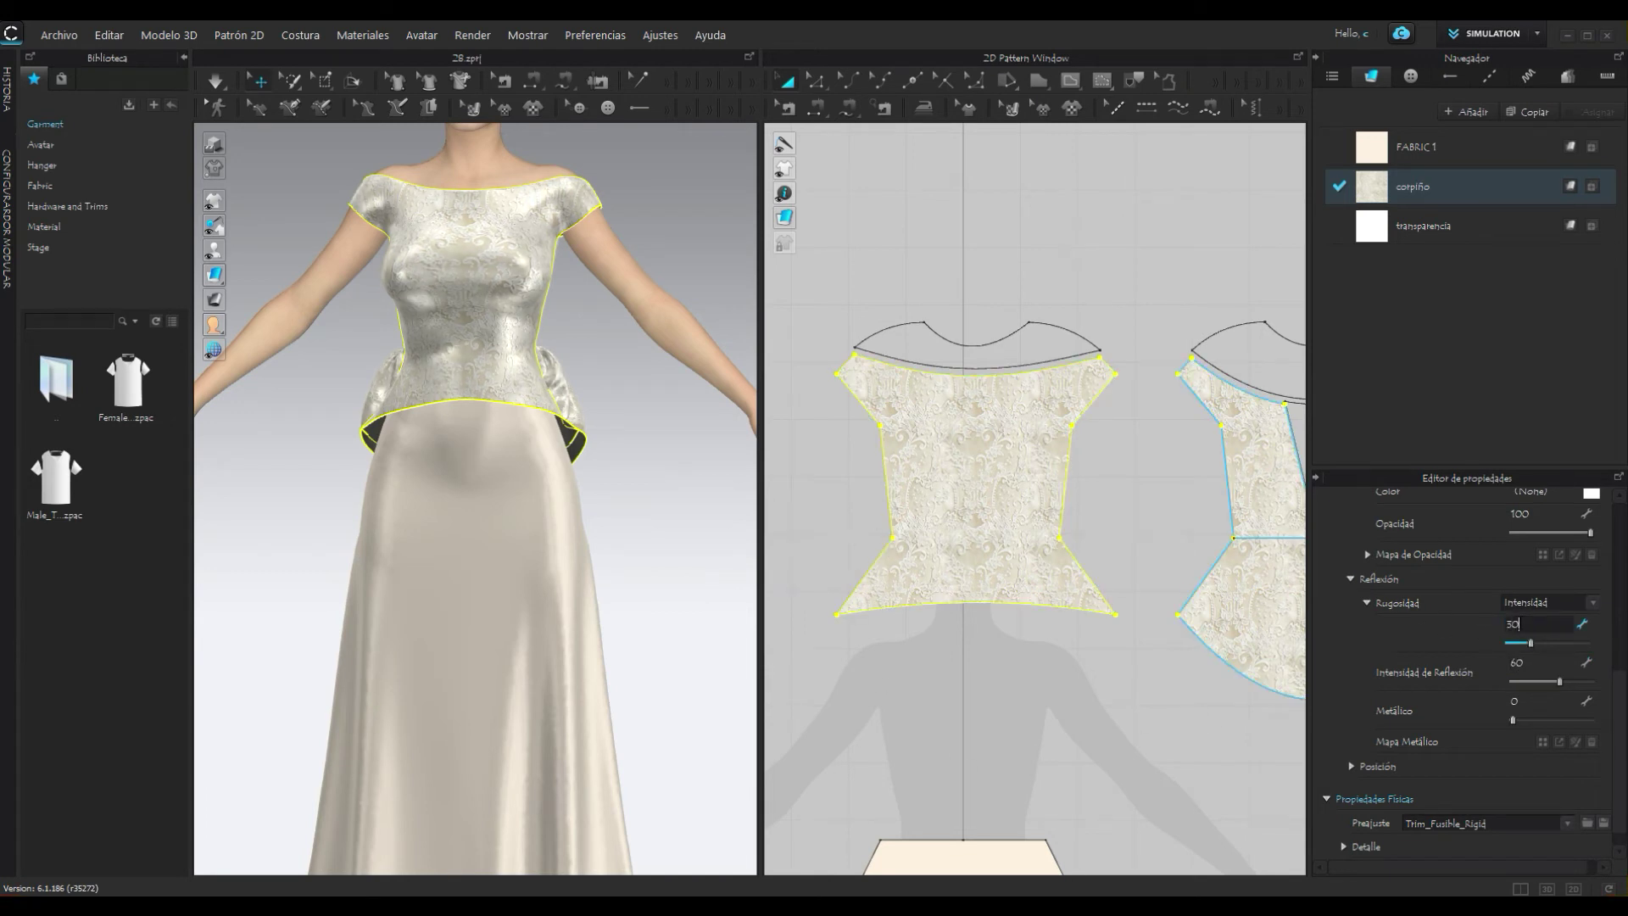
Step: Raise the FABRIC1 skirt fabric's roughness and set its reflection intensity to 60
{"action": "left_click", "coordinate": [861, 495]}
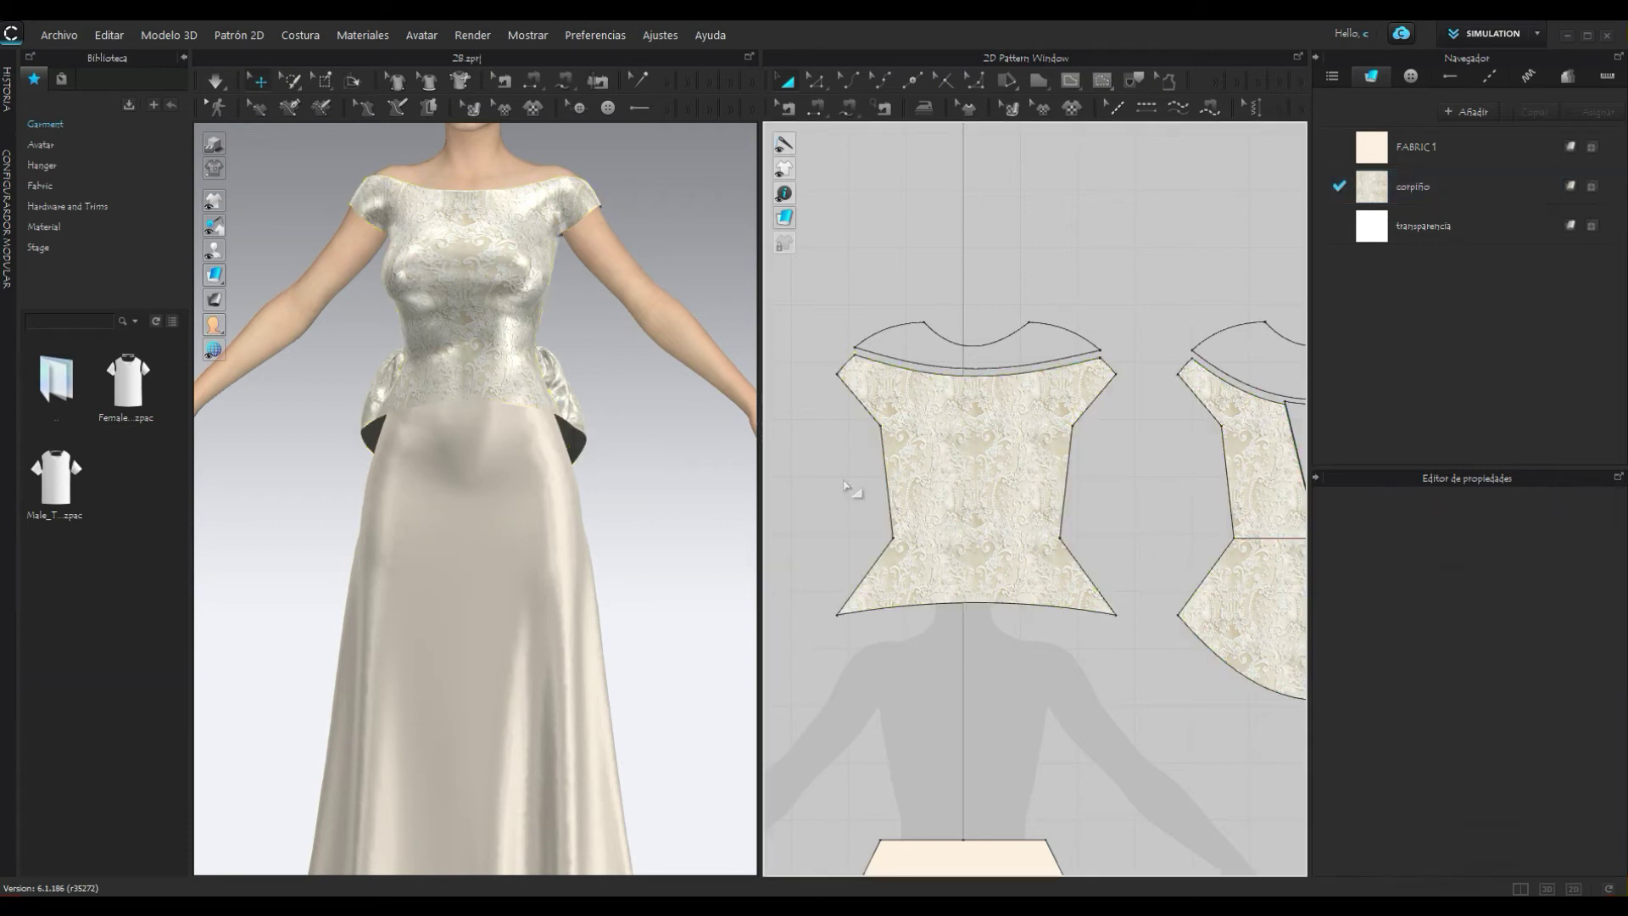
{"action": "left_click", "coordinate": [1451, 142]}
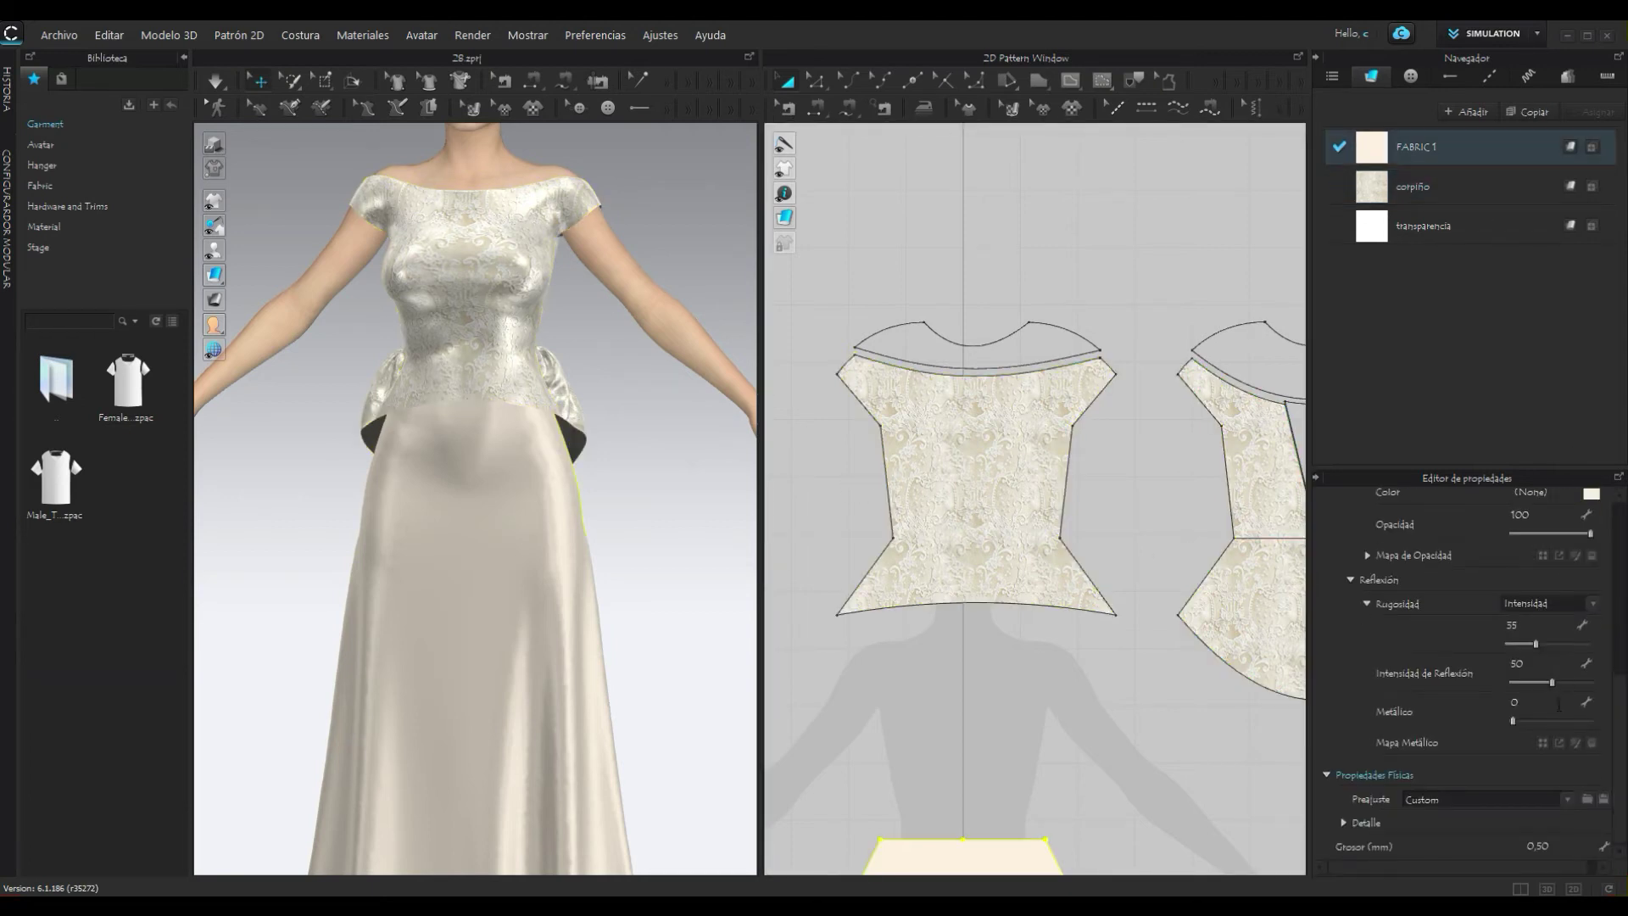
{"action": "double_click", "coordinate": [1534, 625]}
{"action": "type", "text": "50"}
{"action": "double_click", "coordinate": [1533, 663]}
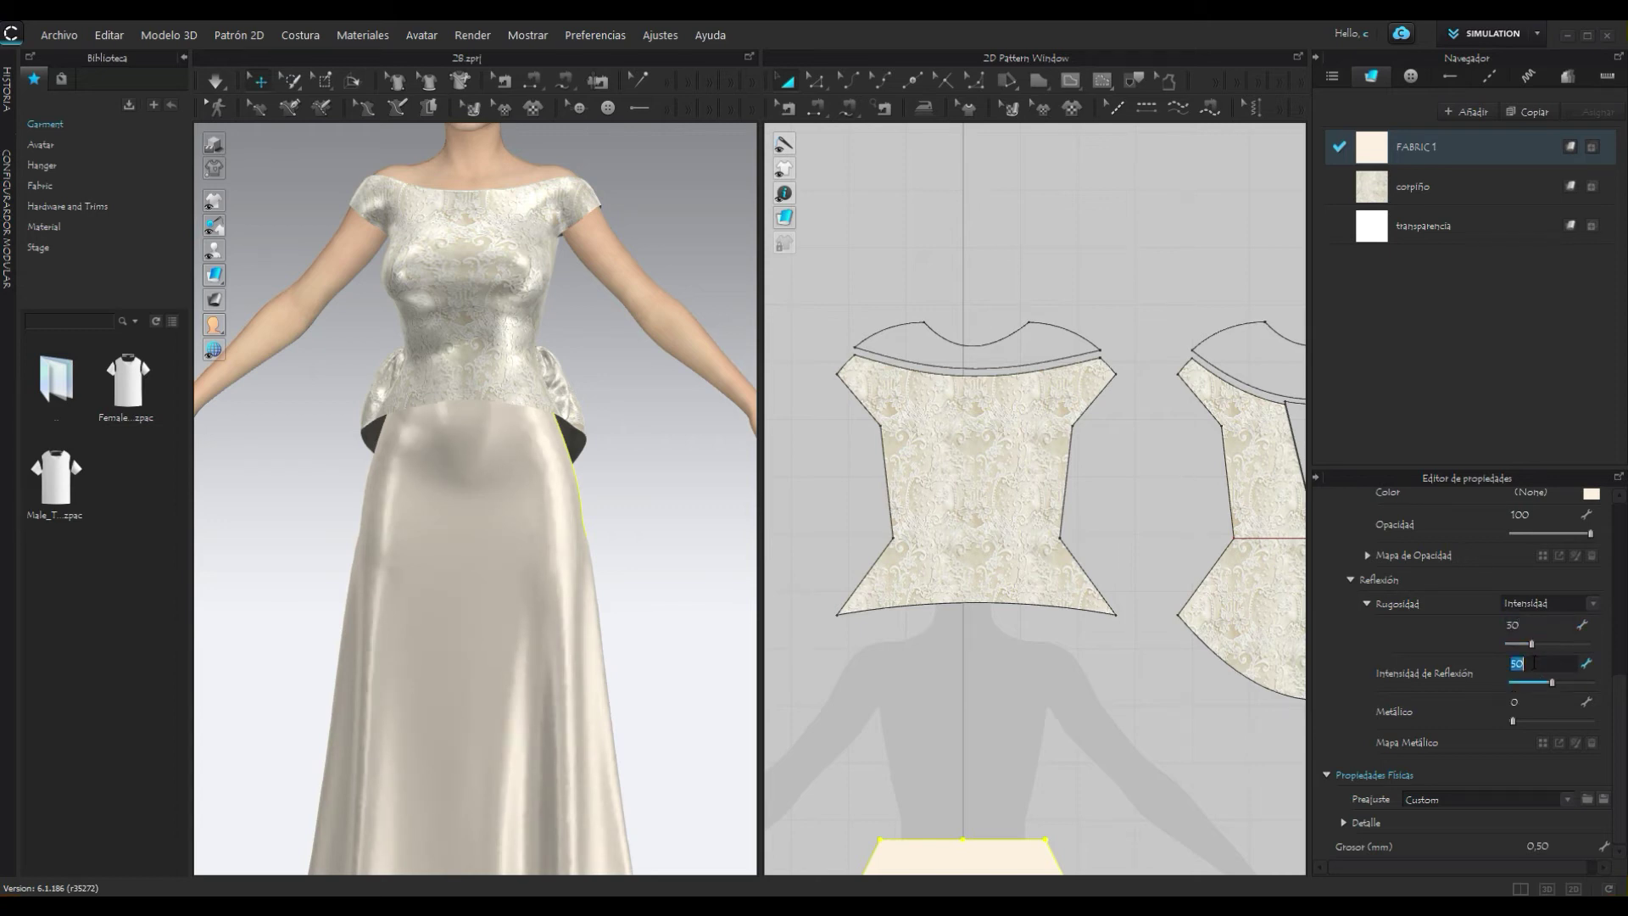
{"action": "type", "text": "60"}
{"action": "key", "text": "Return"}
{"action": "left_click", "coordinate": [573, 585]}
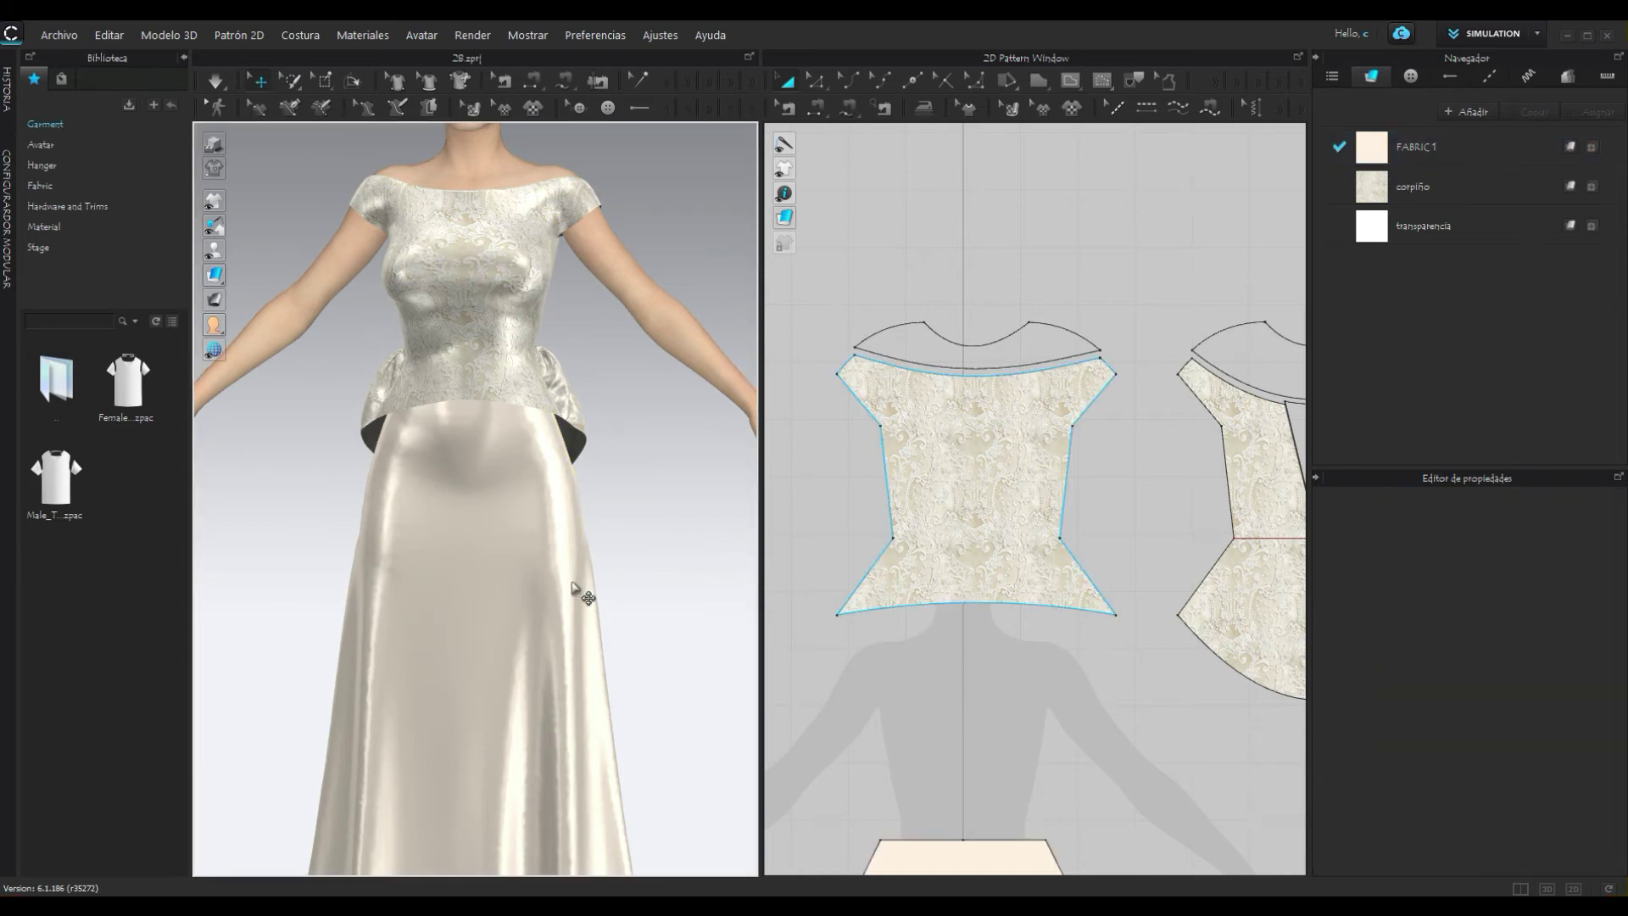
{"action": "scroll", "coordinate": [574, 585], "scroll_direction": "down", "scroll_amount": 3}
{"action": "mouse_move", "coordinate": [618, 589]}
{"action": "right_mouse_down"}
{"action": "mouse_move", "coordinate": [272, 552]}
{"action": "mouse_move", "coordinate": [229, 575]}
{"action": "mouse_move", "coordinate": [665, 566]}
{"action": "mouse_move", "coordinate": [630, 577]}
{"action": "right_mouse_up"}
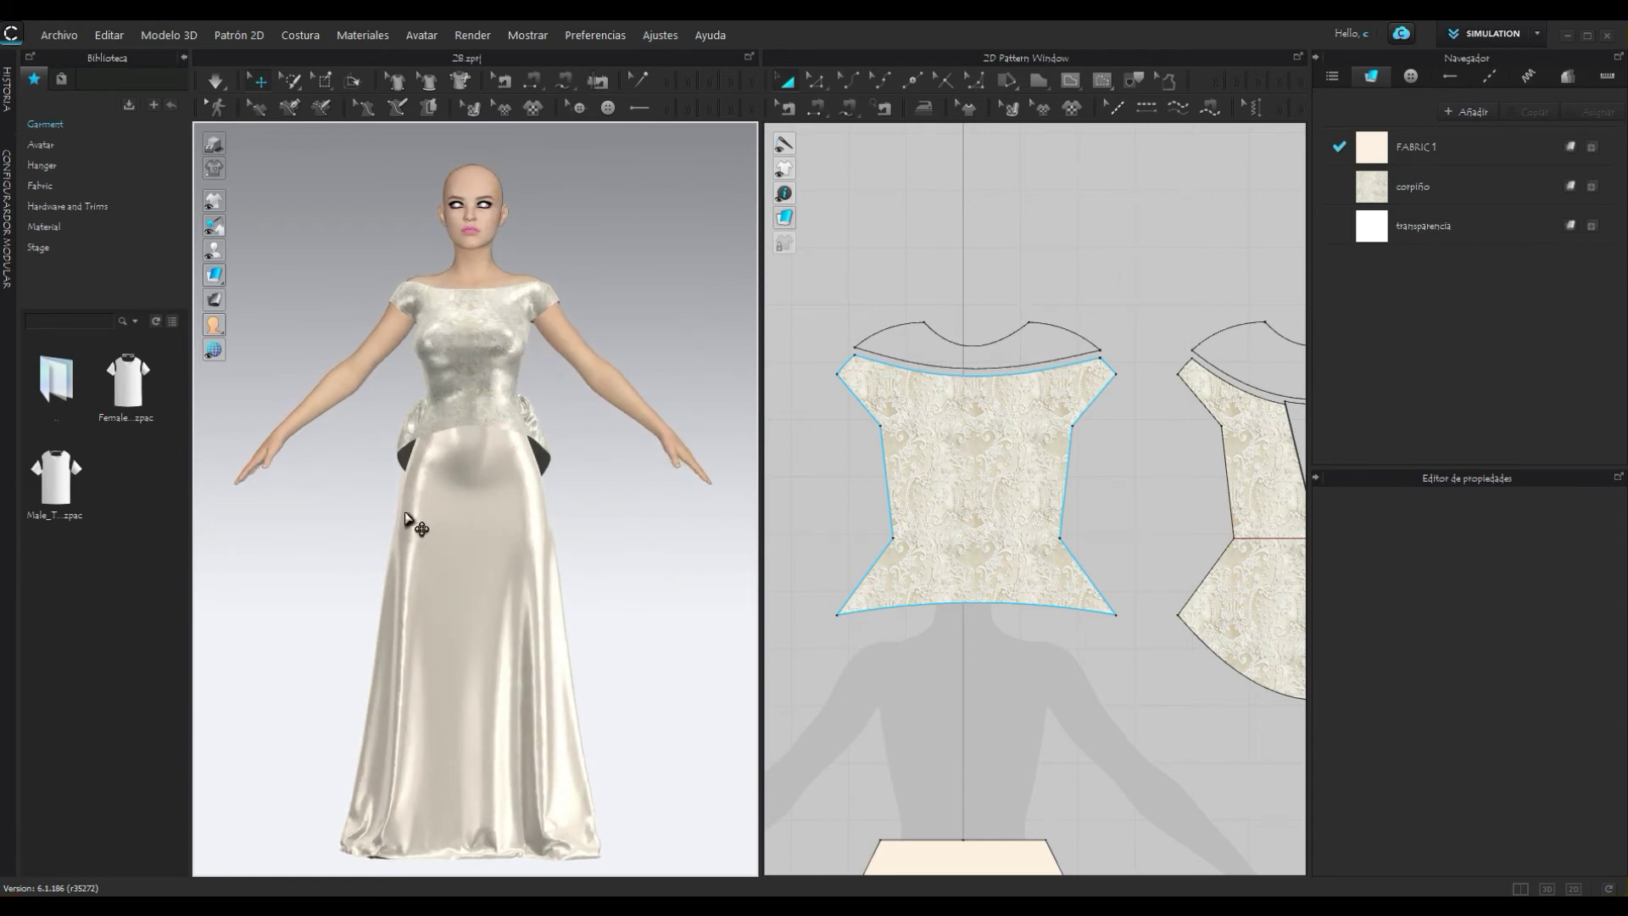
{"action": "key", "text": "Escape"}
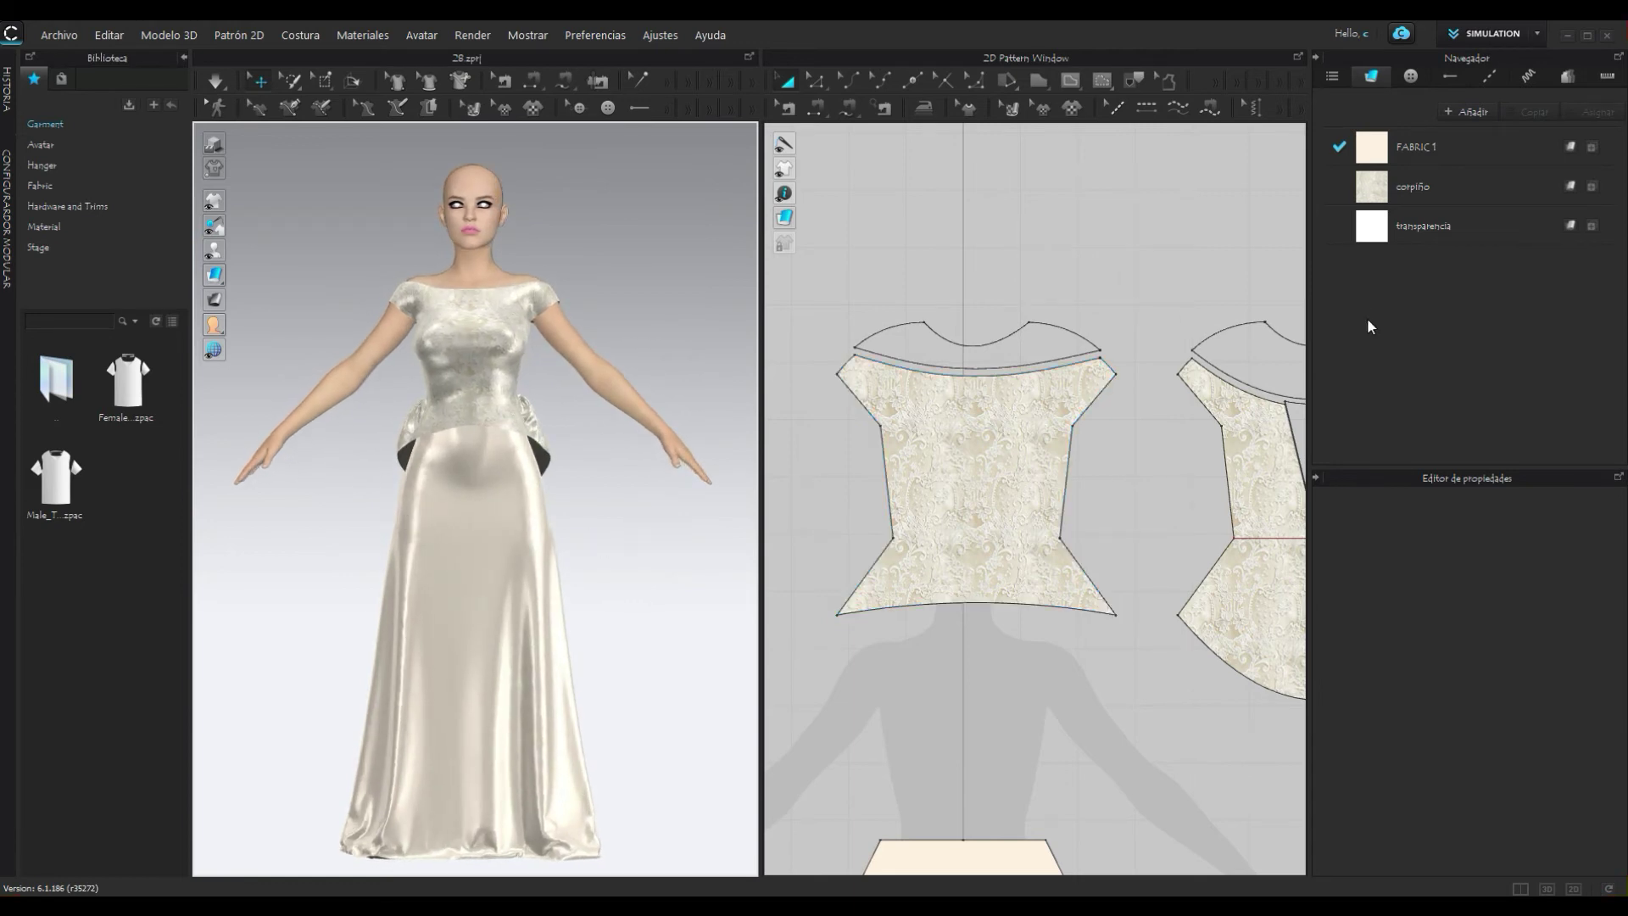
{"action": "left_click", "coordinate": [1003, 349]}
{"action": "scroll", "coordinate": [1003, 349], "scroll_direction": "up", "scroll_amount": 2}
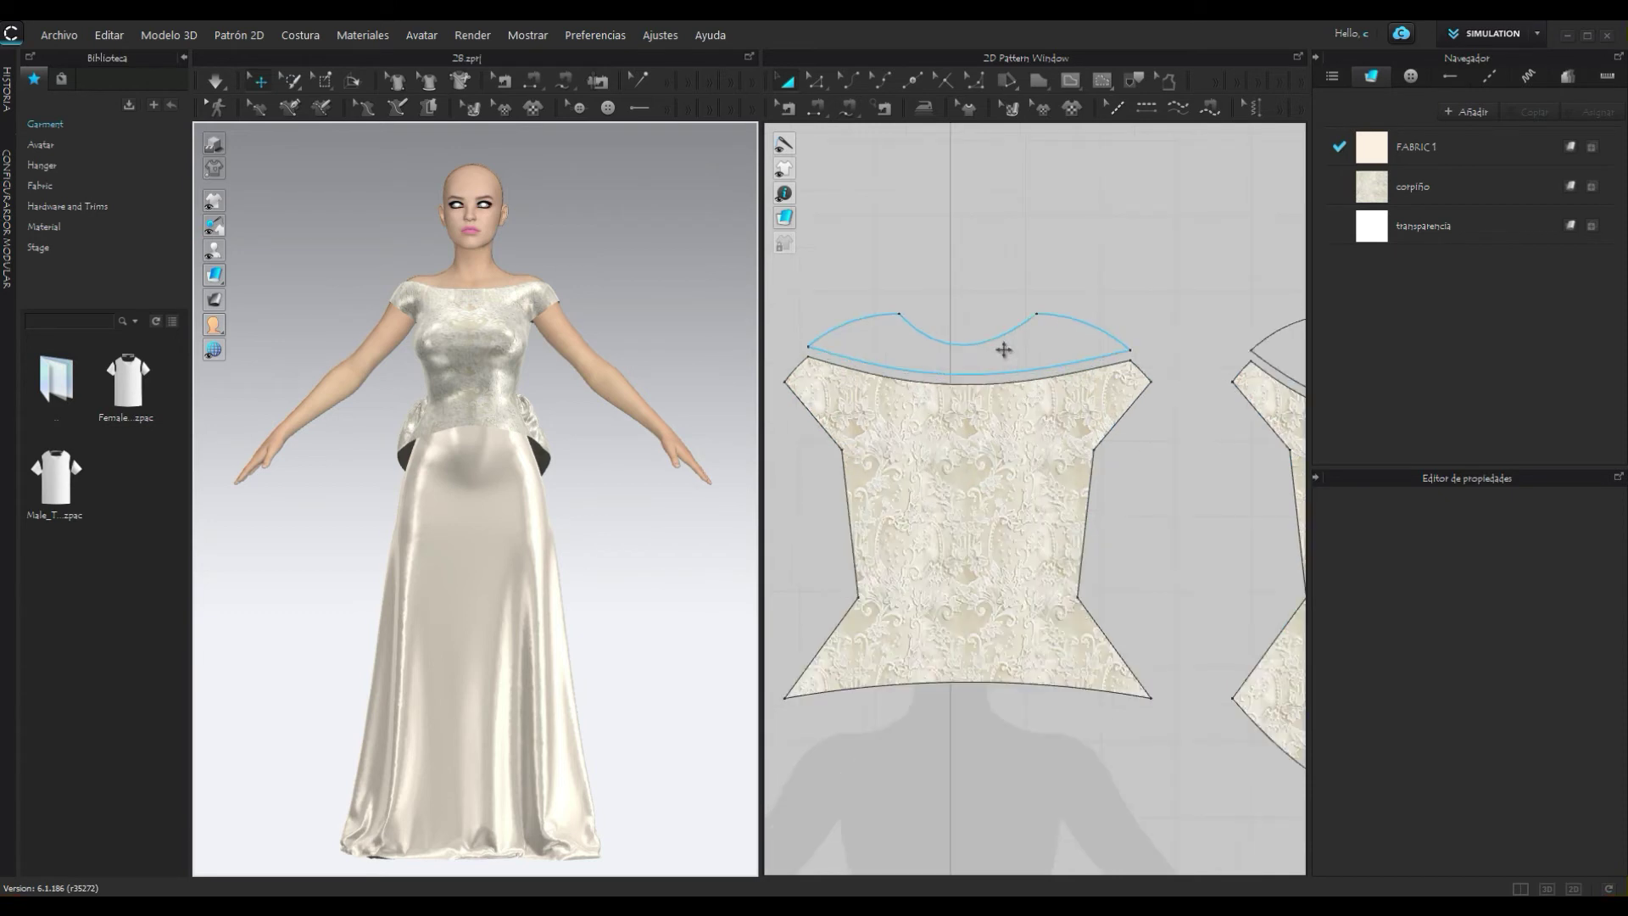
{"action": "scroll", "coordinate": [1003, 349], "scroll_direction": "up", "scroll_amount": 2}
{"action": "left_click", "coordinate": [973, 232]}
{"action": "middle_click_drag", "start_coordinate": [1040, 228], "coordinate": [1086, 224]}
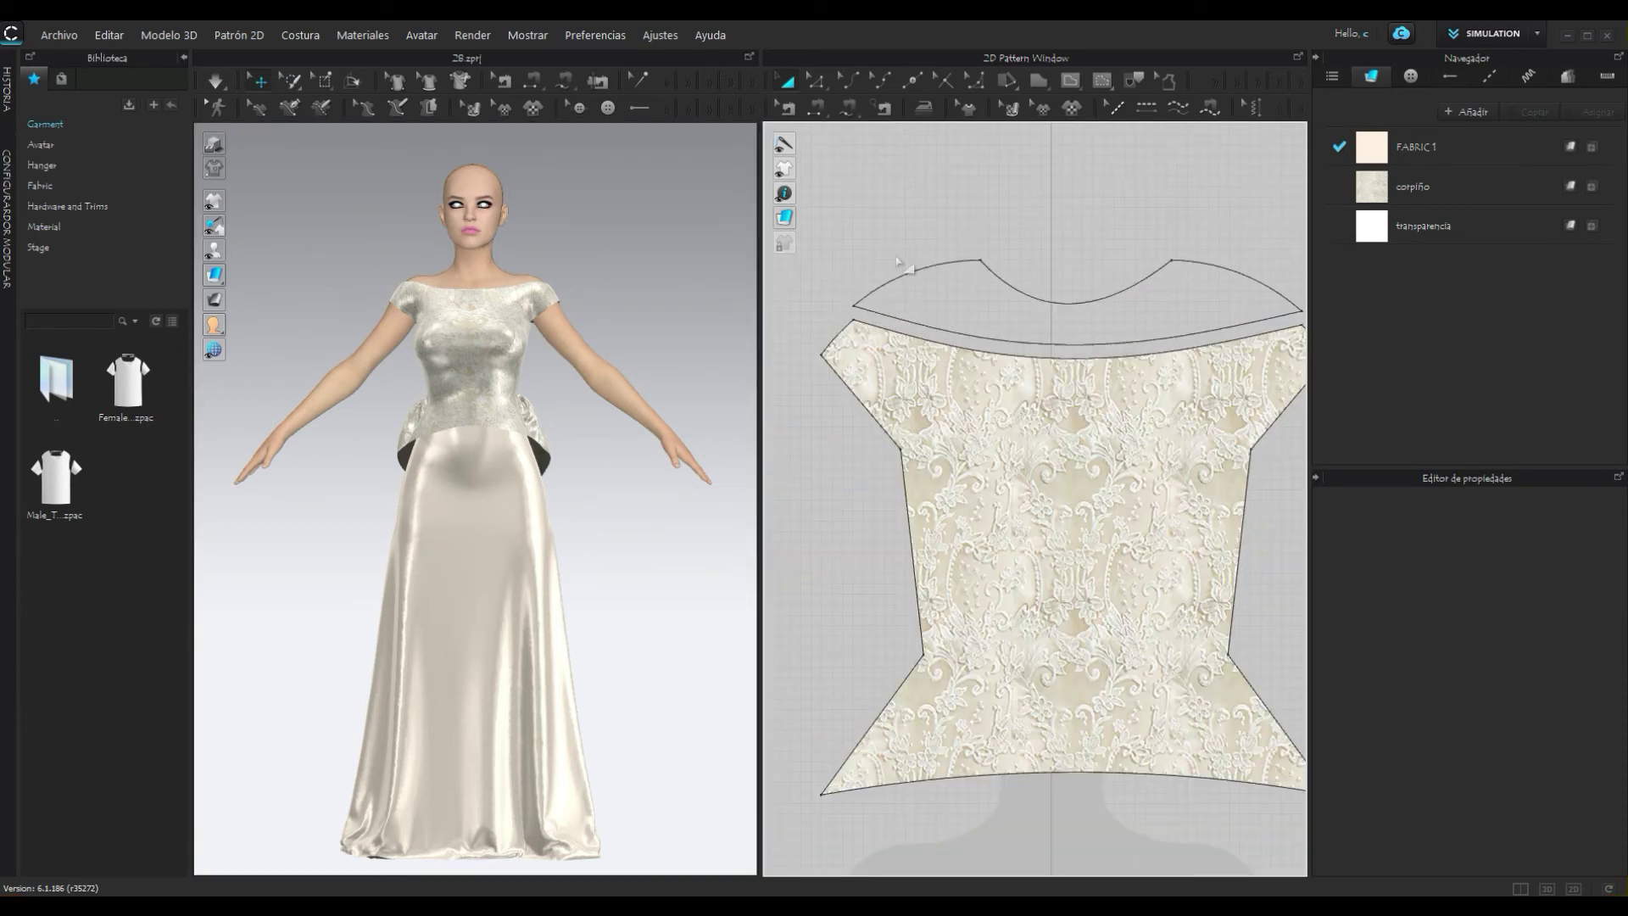
{"action": "scroll", "coordinate": [589, 307], "scroll_direction": "up", "scroll_amount": 2}
{"action": "scroll", "coordinate": [551, 280], "scroll_direction": "up", "scroll_amount": 2}
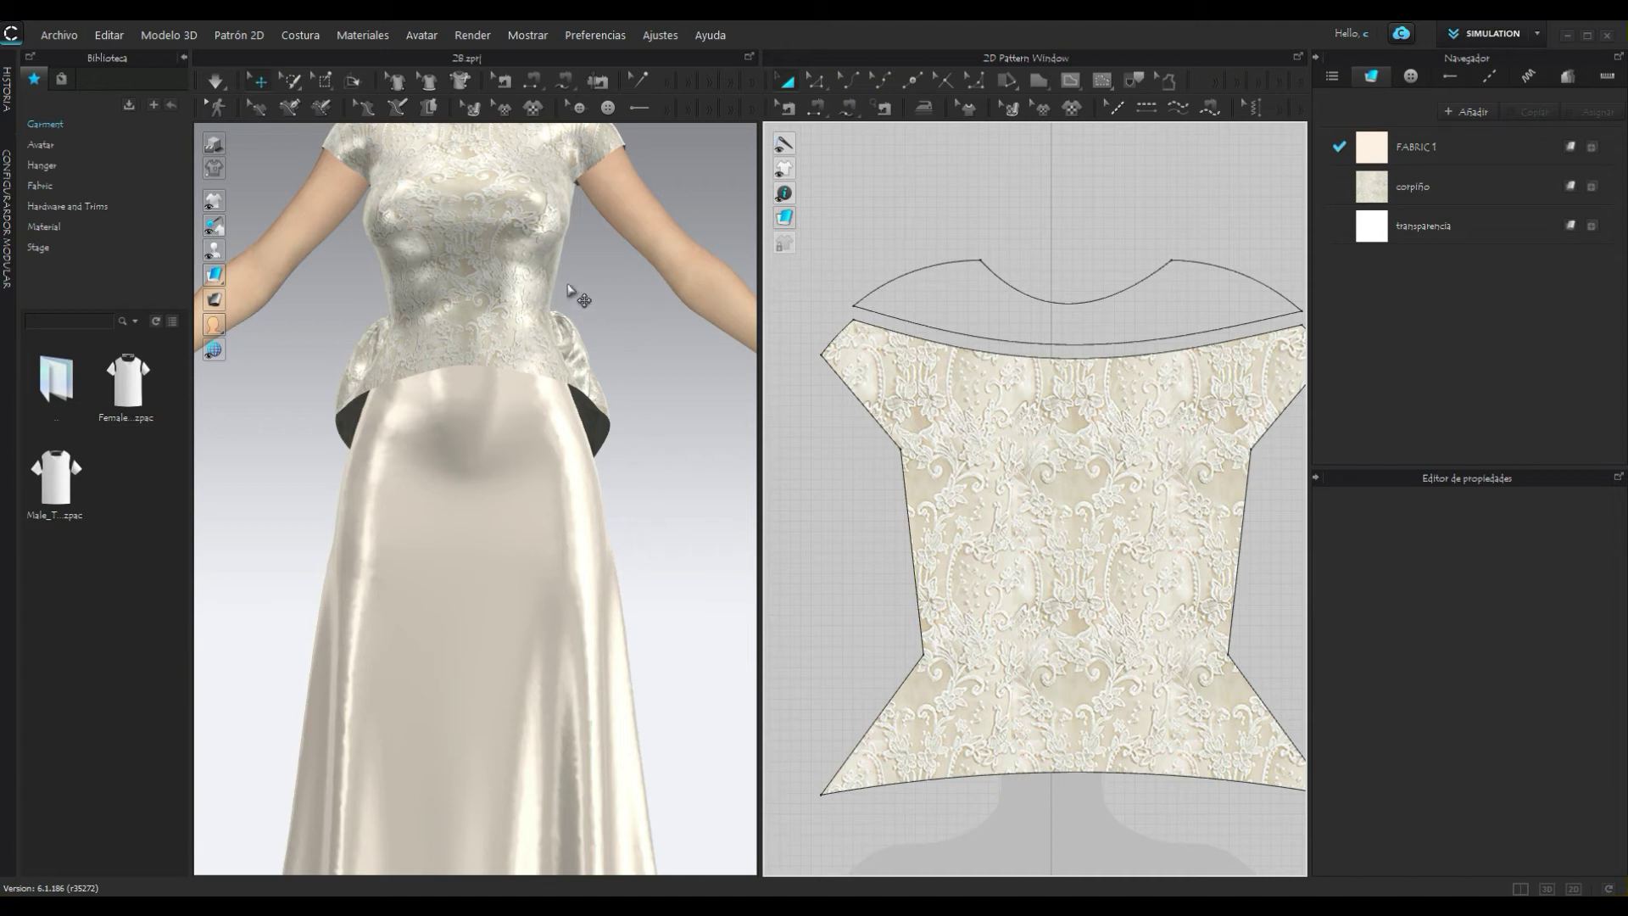
{"action": "scroll", "coordinate": [612, 299], "scroll_direction": "down", "scroll_amount": 1}
{"action": "mouse_move", "coordinate": [613, 305]}
{"action": "middle_mouse_down"}
{"action": "mouse_move", "coordinate": [589, 621]}
{"action": "mouse_move", "coordinate": [661, 709]}
{"action": "mouse_move", "coordinate": [628, 665]}
{"action": "middle_mouse_up"}
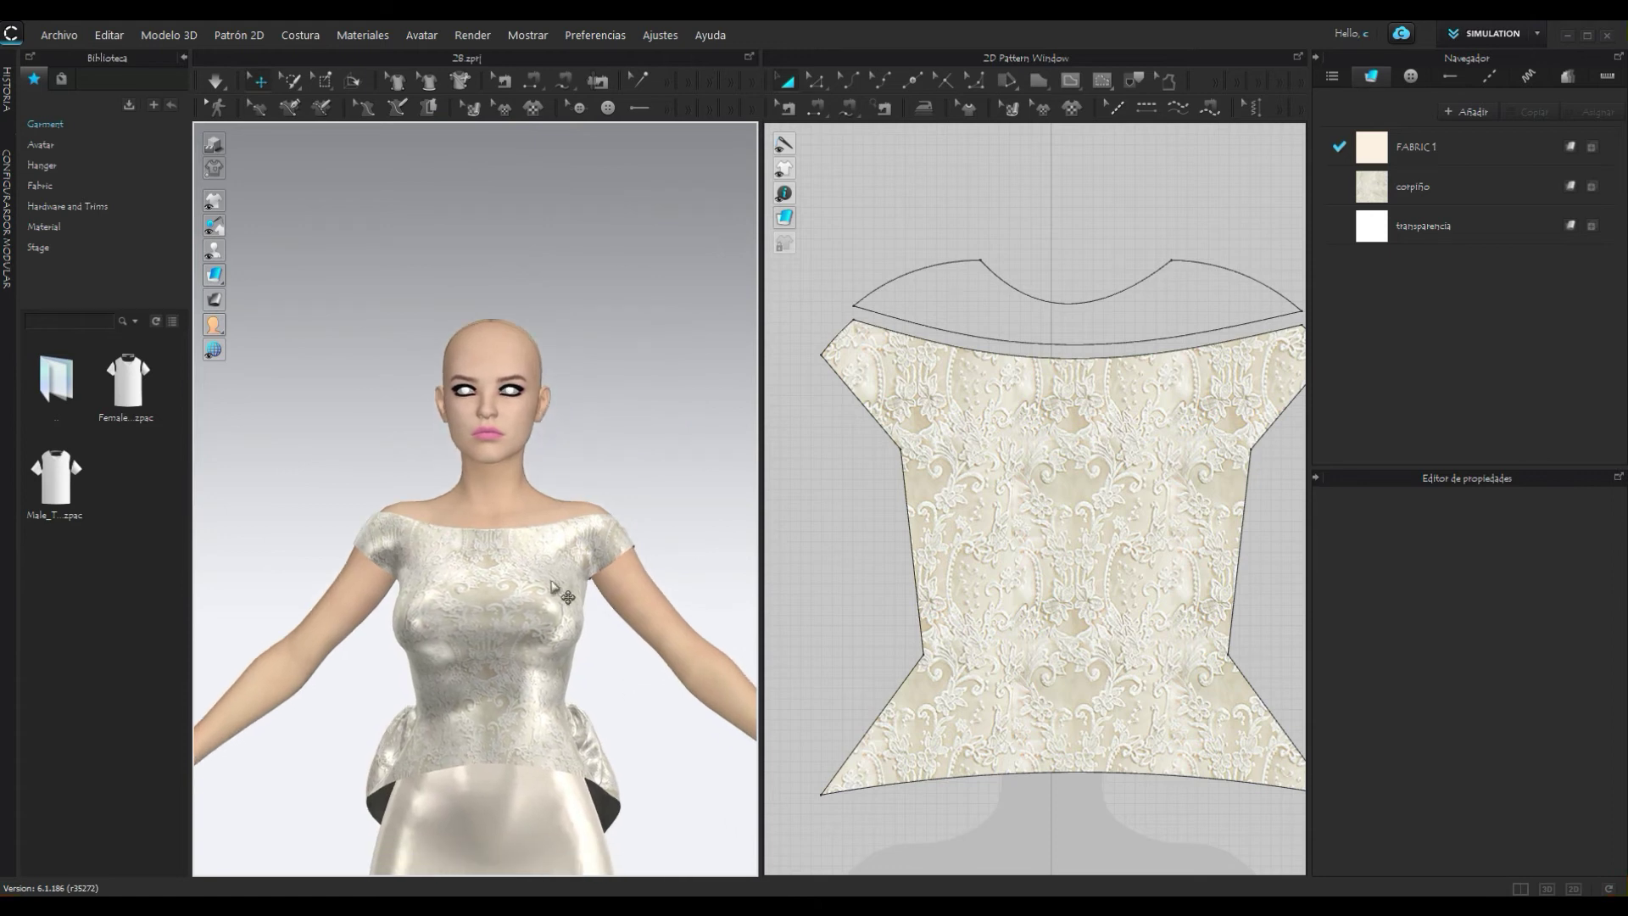
{"action": "scroll", "coordinate": [552, 588], "scroll_direction": "up", "scroll_amount": 2}
{"action": "scroll", "coordinate": [552, 591], "scroll_direction": "up", "scroll_amount": 2}
{"action": "scroll", "coordinate": [552, 593], "scroll_direction": "up", "scroll_amount": 1}
{"action": "scroll", "coordinate": [552, 593], "scroll_direction": "up", "scroll_amount": 2}
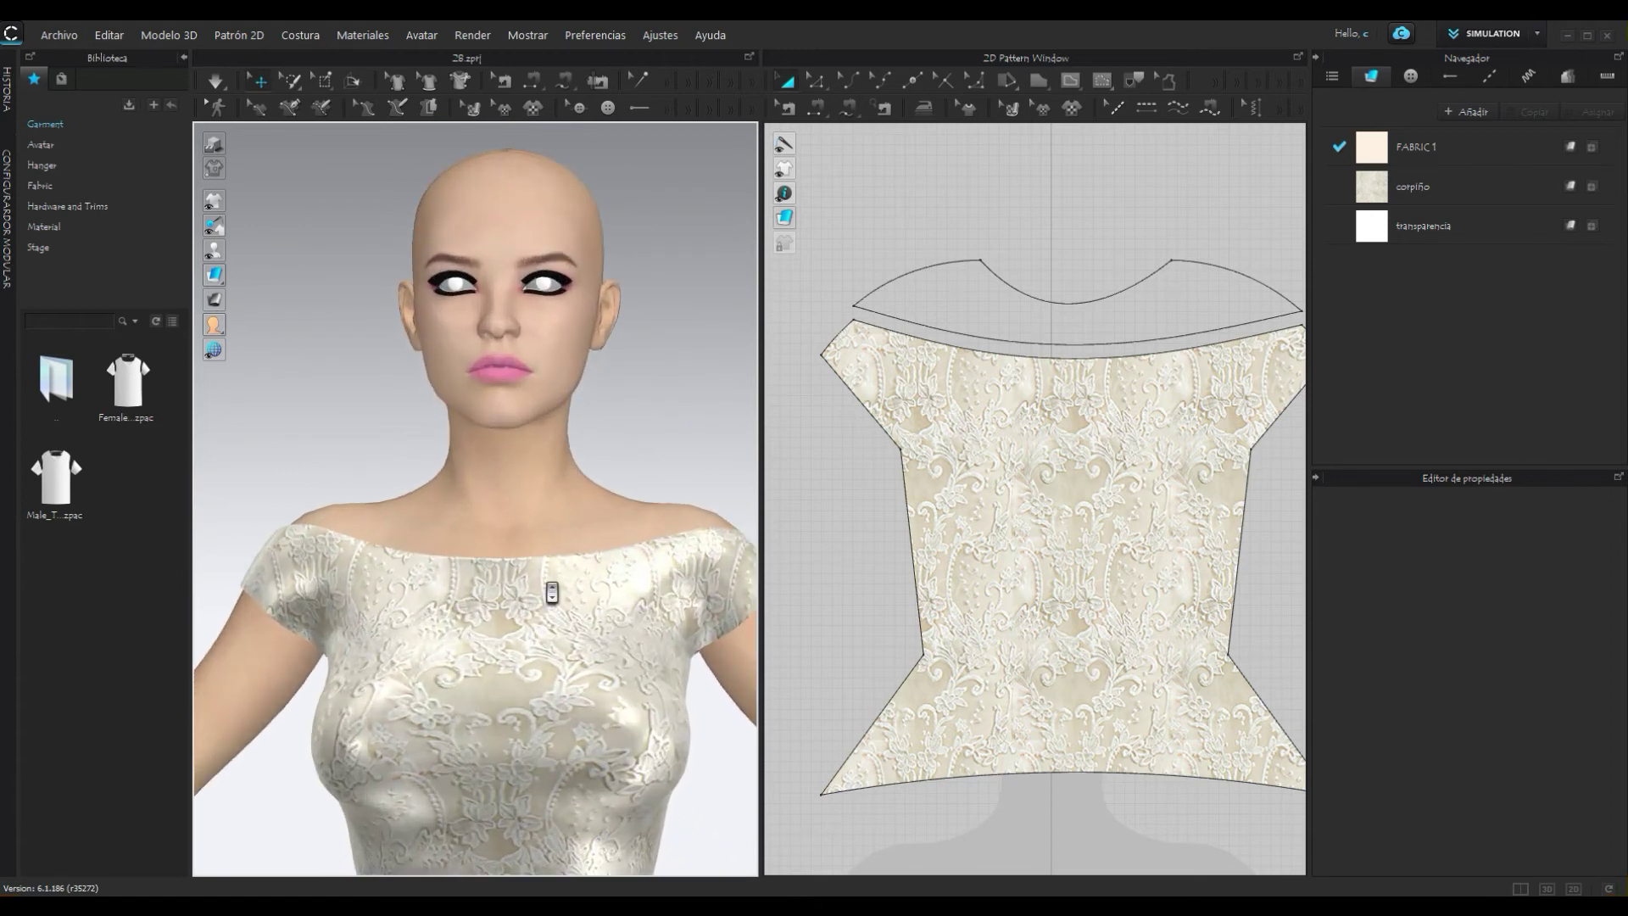
{"action": "scroll", "coordinate": [552, 593], "scroll_direction": "up", "scroll_amount": 1}
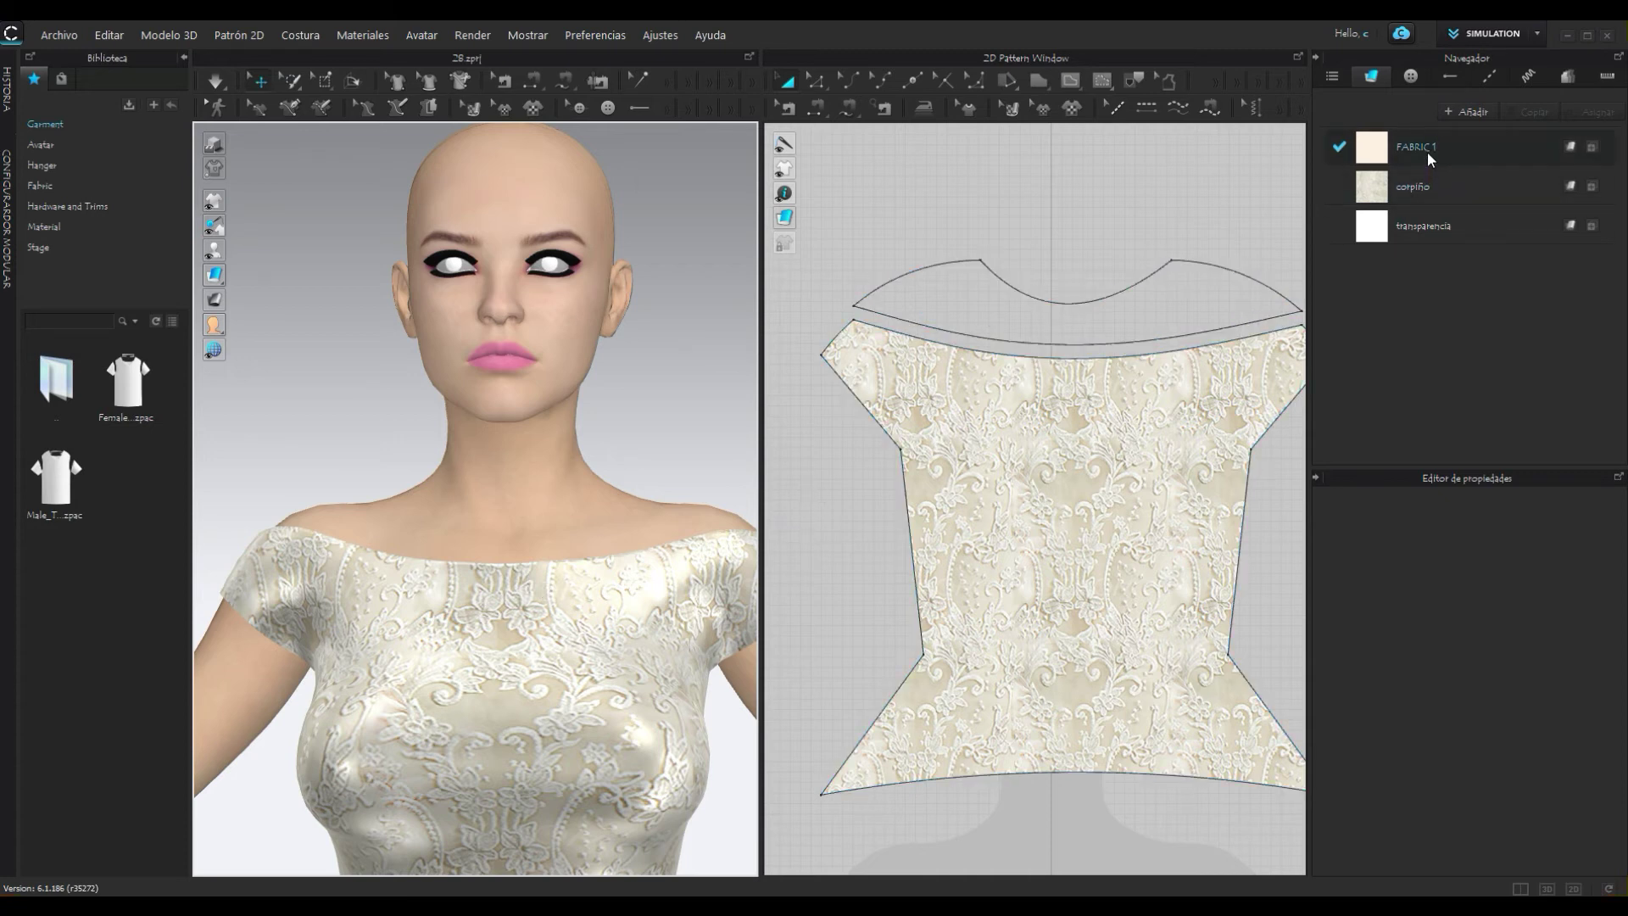
Step: Activate Segment Topstitch with Default Topstitch as the active stitch style
{"action": "left_click", "coordinate": [1147, 108]}
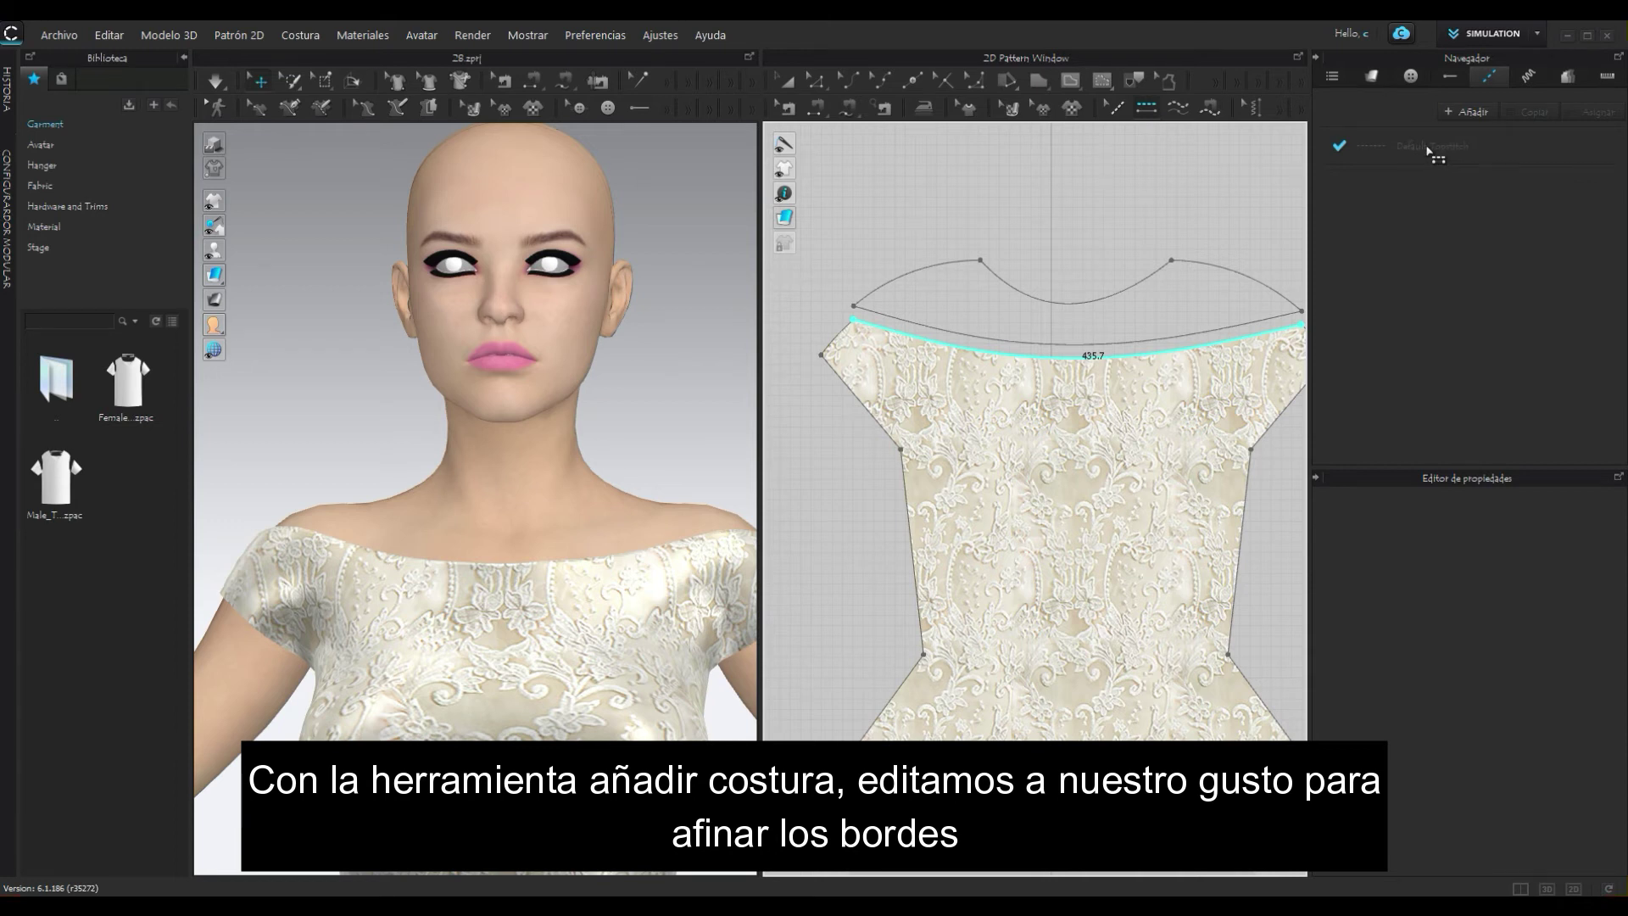
{"action": "left_click", "coordinate": [1431, 148]}
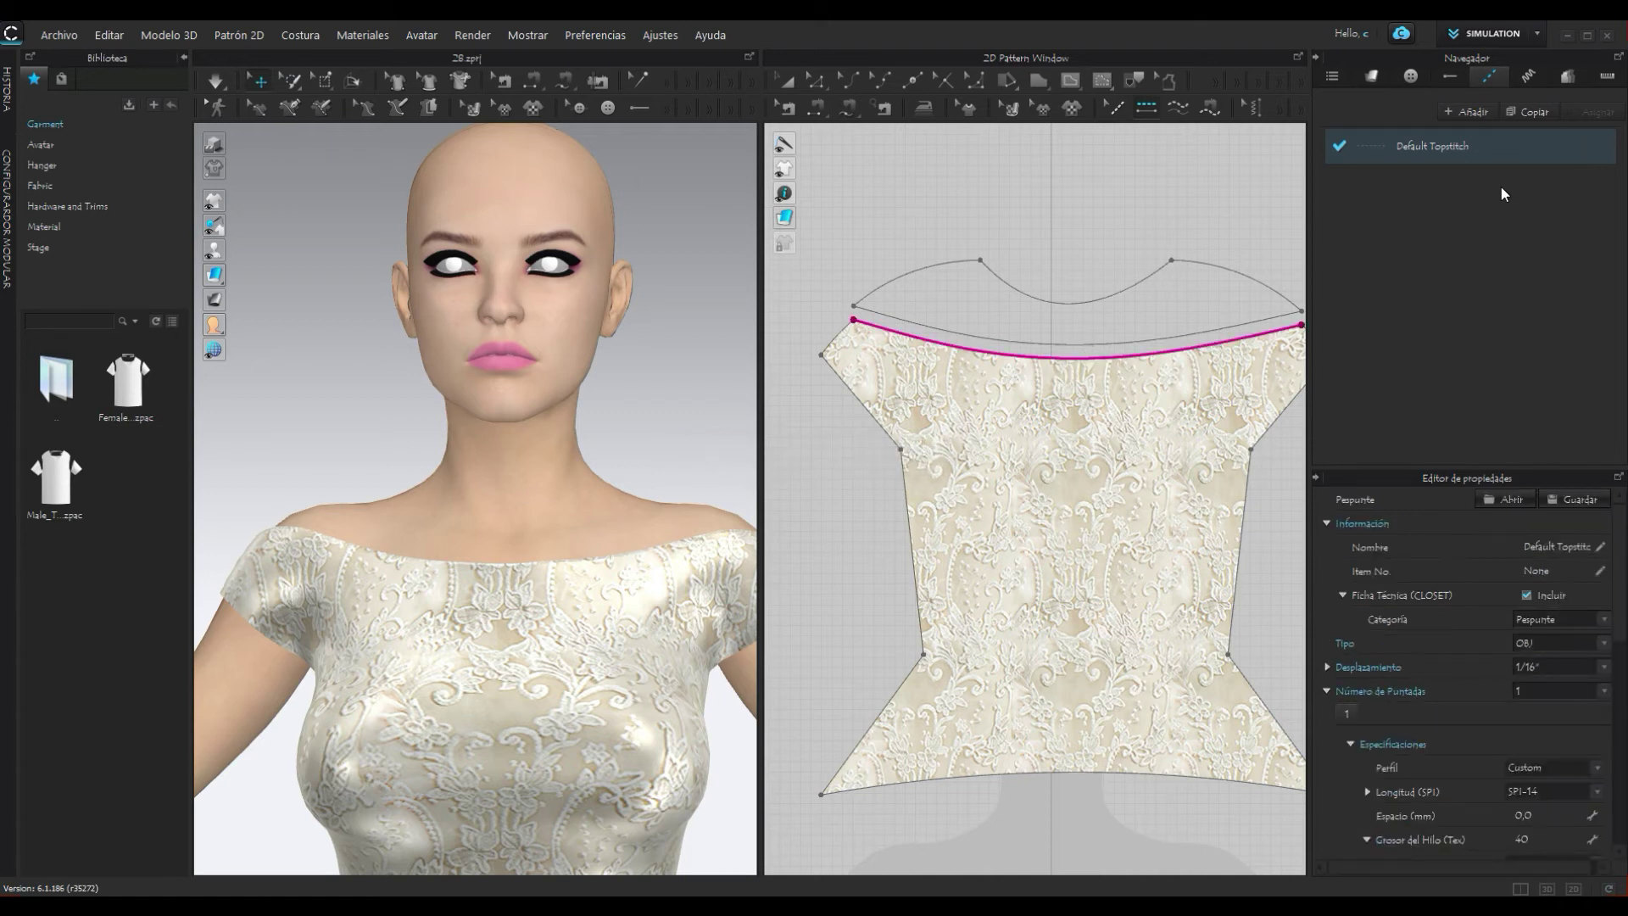
Step: Switch the Default Topstitch profile to Bartack
{"action": "double_click", "coordinate": [1479, 145]}
{"action": "left_click_drag", "start_coordinate": [1623, 633], "coordinate": [1623, 706]}
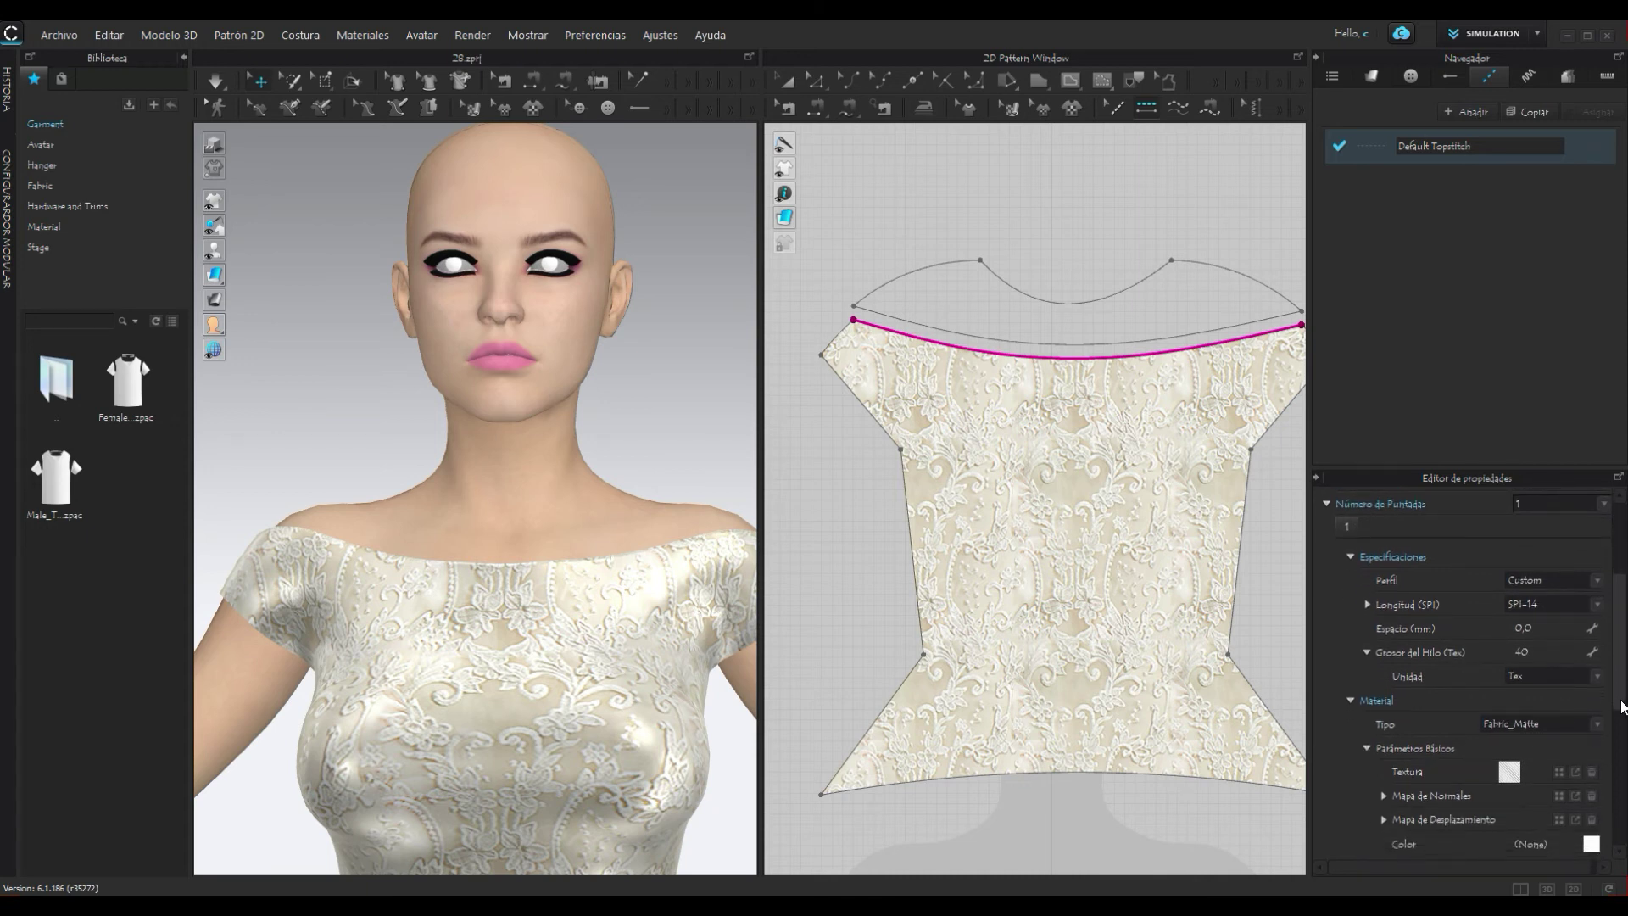
{"action": "mouse_move", "coordinate": [1623, 705]}
{"action": "left_mouse_down"}
{"action": "mouse_move", "coordinate": [1623, 732]}
{"action": "mouse_move", "coordinate": [1623, 717]}
{"action": "left_mouse_up"}
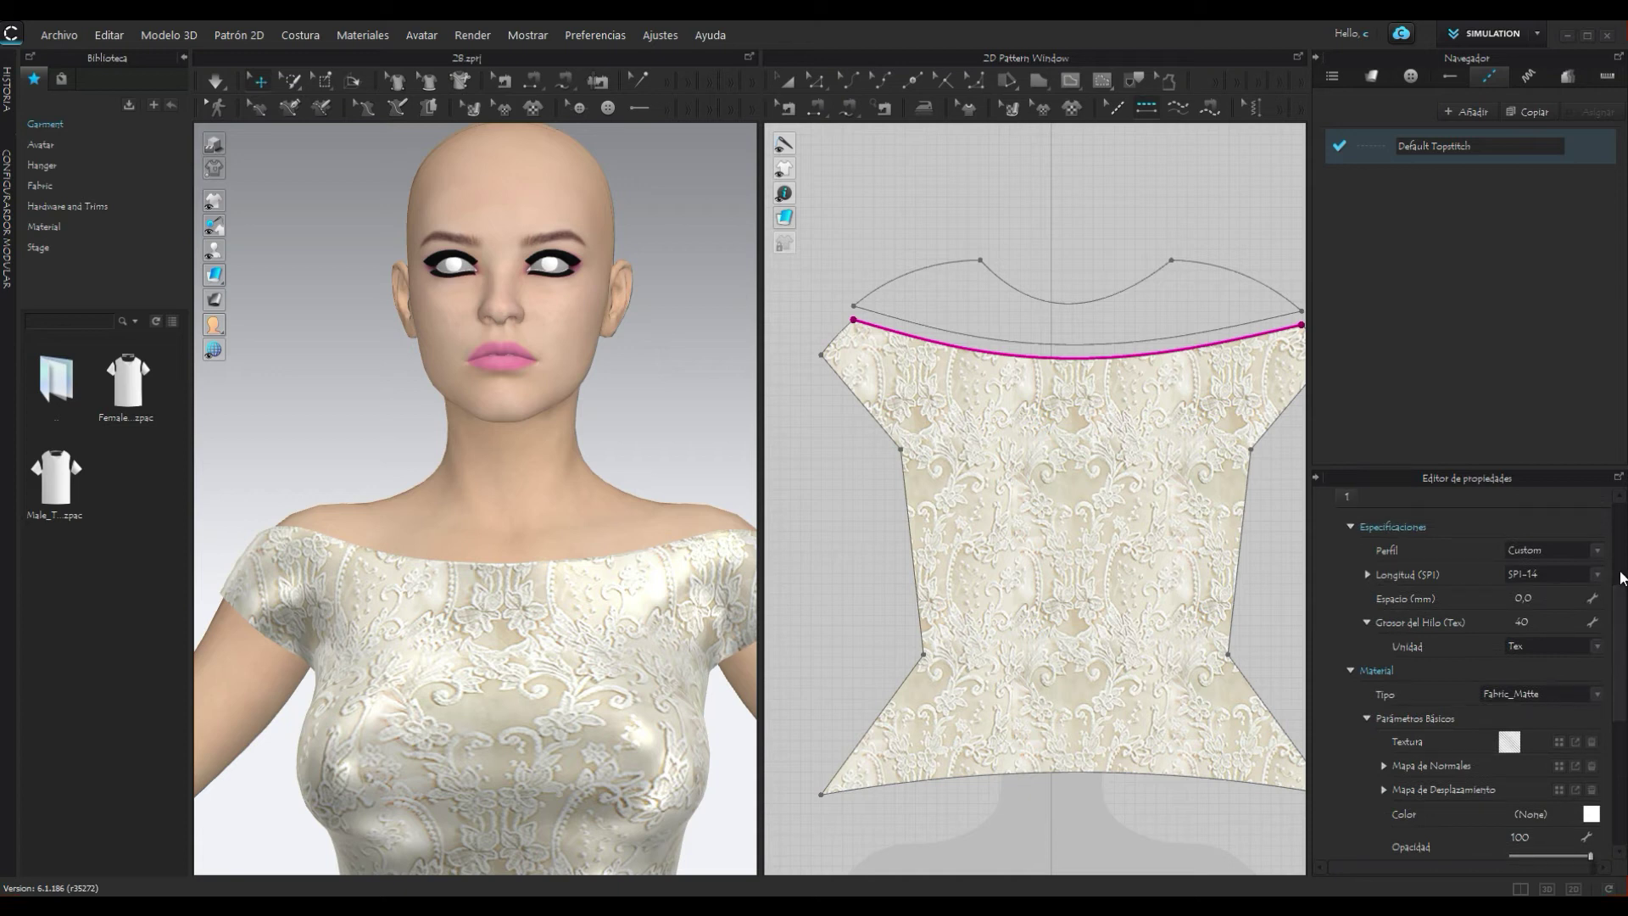
{"action": "left_click", "coordinate": [1597, 551]}
{"action": "left_click", "coordinate": [1557, 573]}
{"action": "left_click", "coordinate": [1239, 551]}
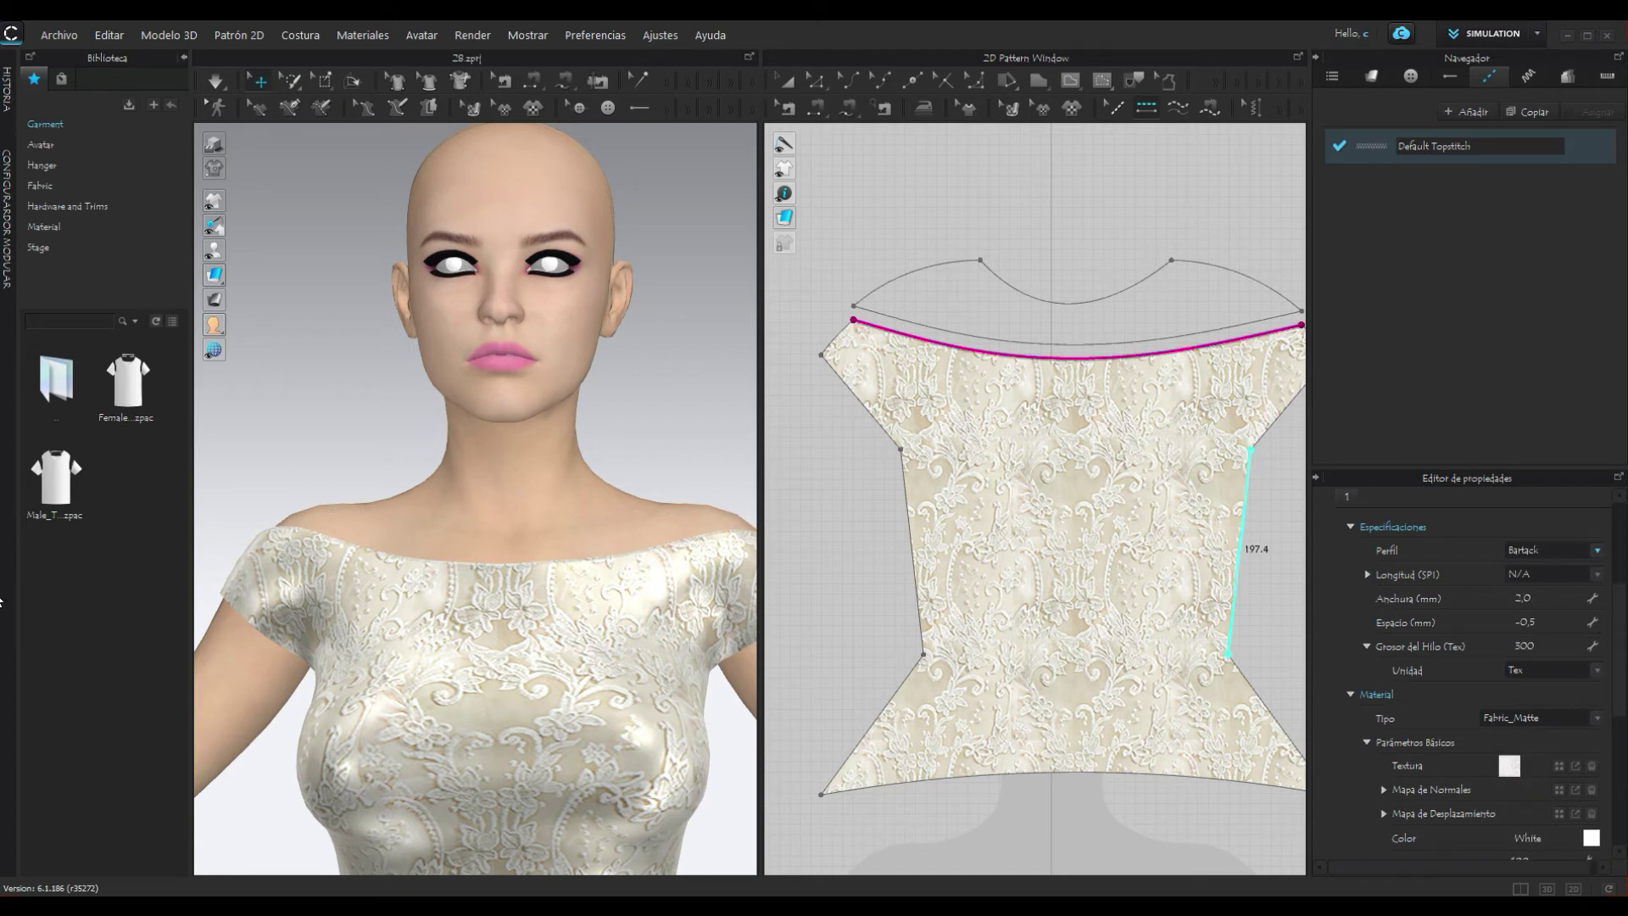
Step: Set the Default Topstitch width to 5,0 mm and view the avatar from the side
{"action": "left_click_drag", "start_coordinate": [1622, 622], "coordinate": [1622, 669]}
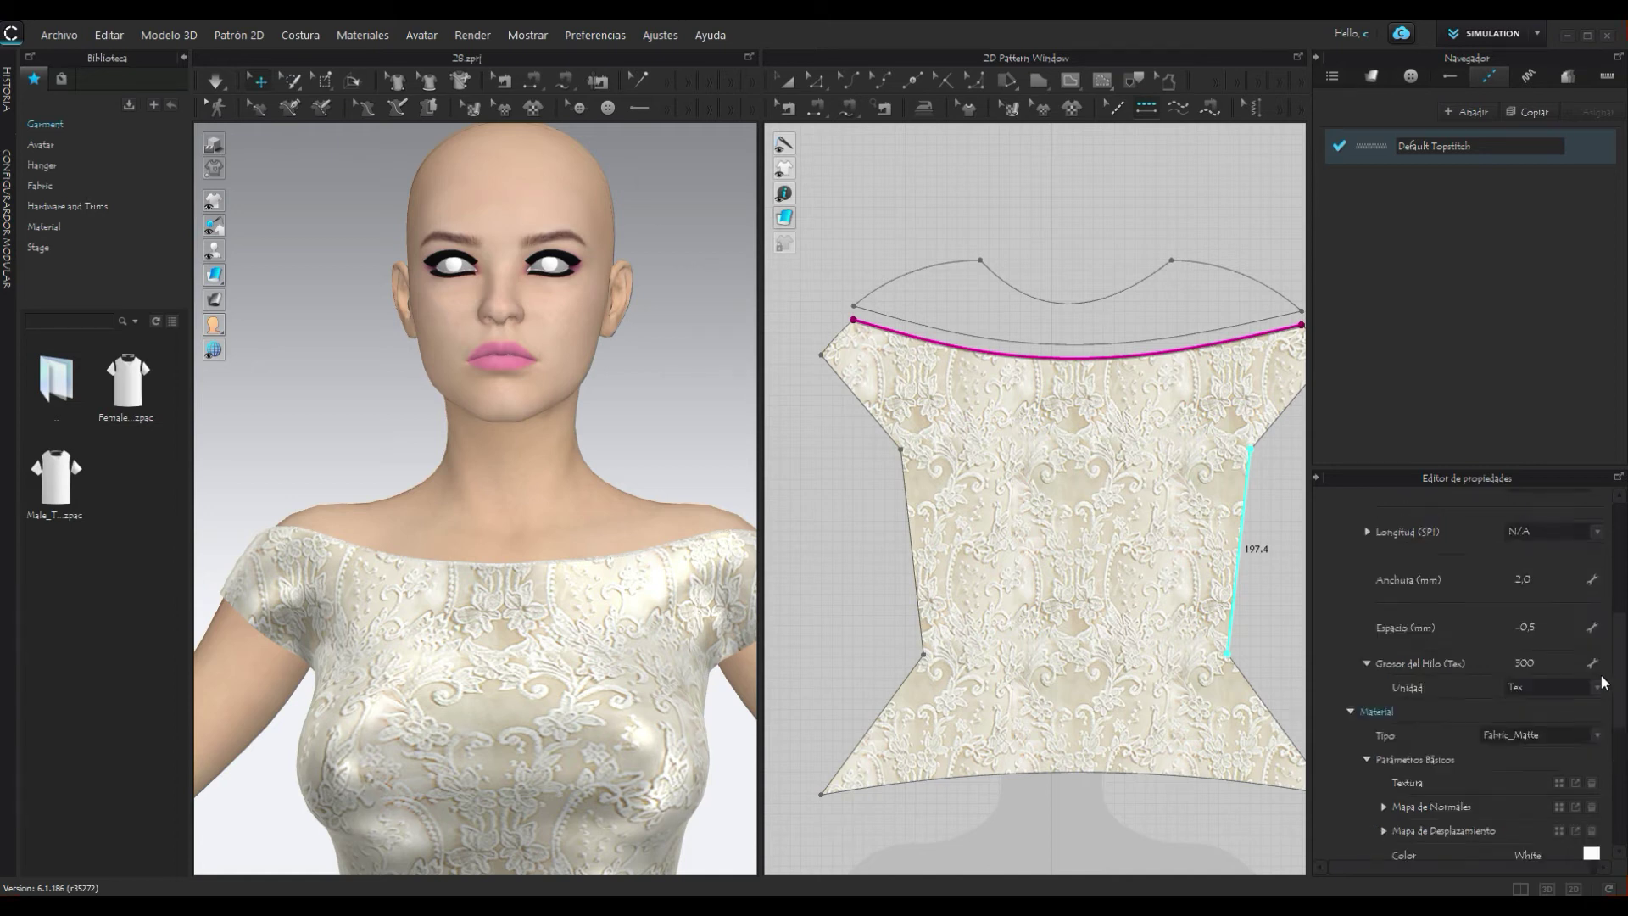
{"action": "mouse_move", "coordinate": [1619, 681]}
{"action": "left_mouse_down"}
{"action": "mouse_move", "coordinate": [1621, 604]}
{"action": "mouse_move", "coordinate": [2, 594]}
{"action": "left_mouse_up"}
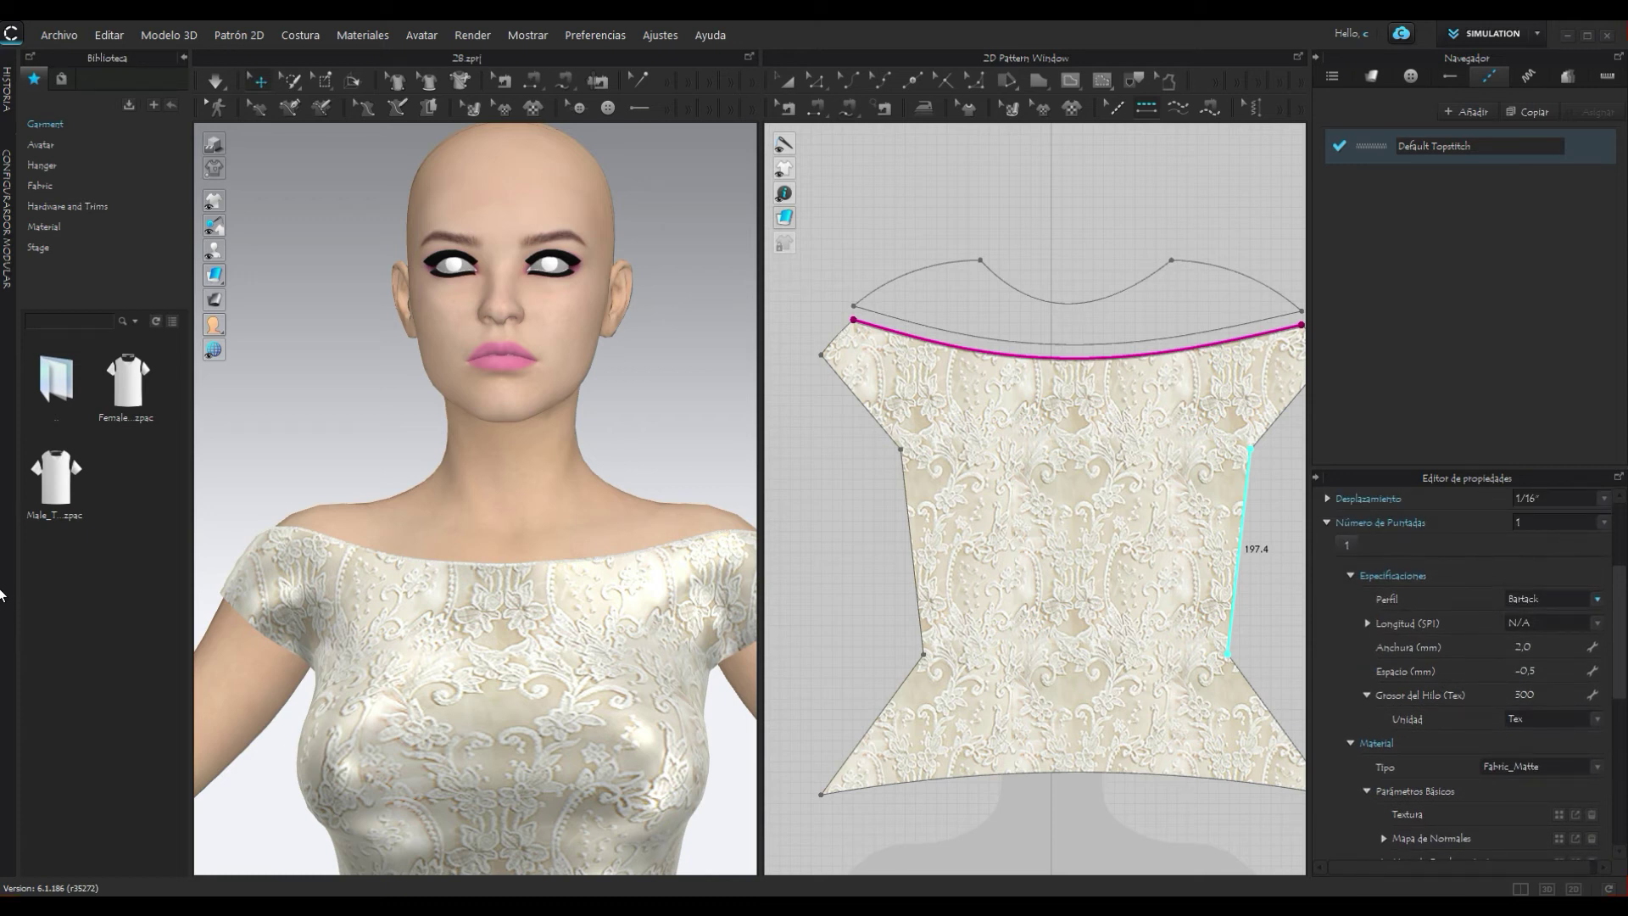
{"action": "double_click", "coordinate": [1549, 645]}
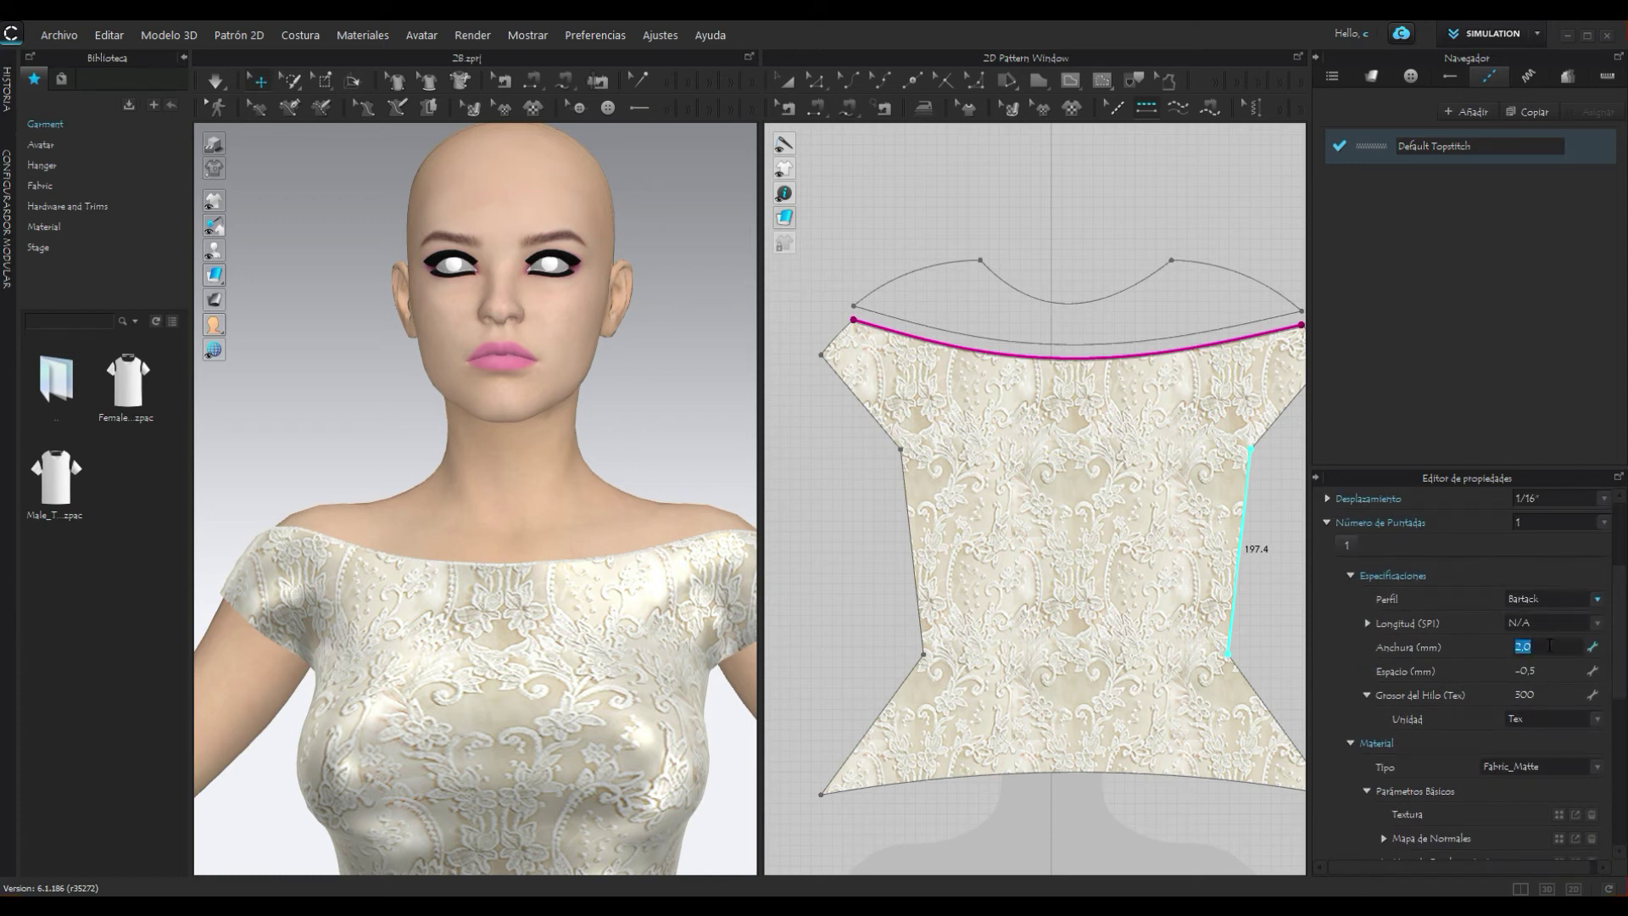
{"action": "type", "text": "5"}
{"action": "key", "text": "Return"}
{"action": "scroll", "coordinate": [510, 596], "scroll_direction": "up", "scroll_amount": 2}
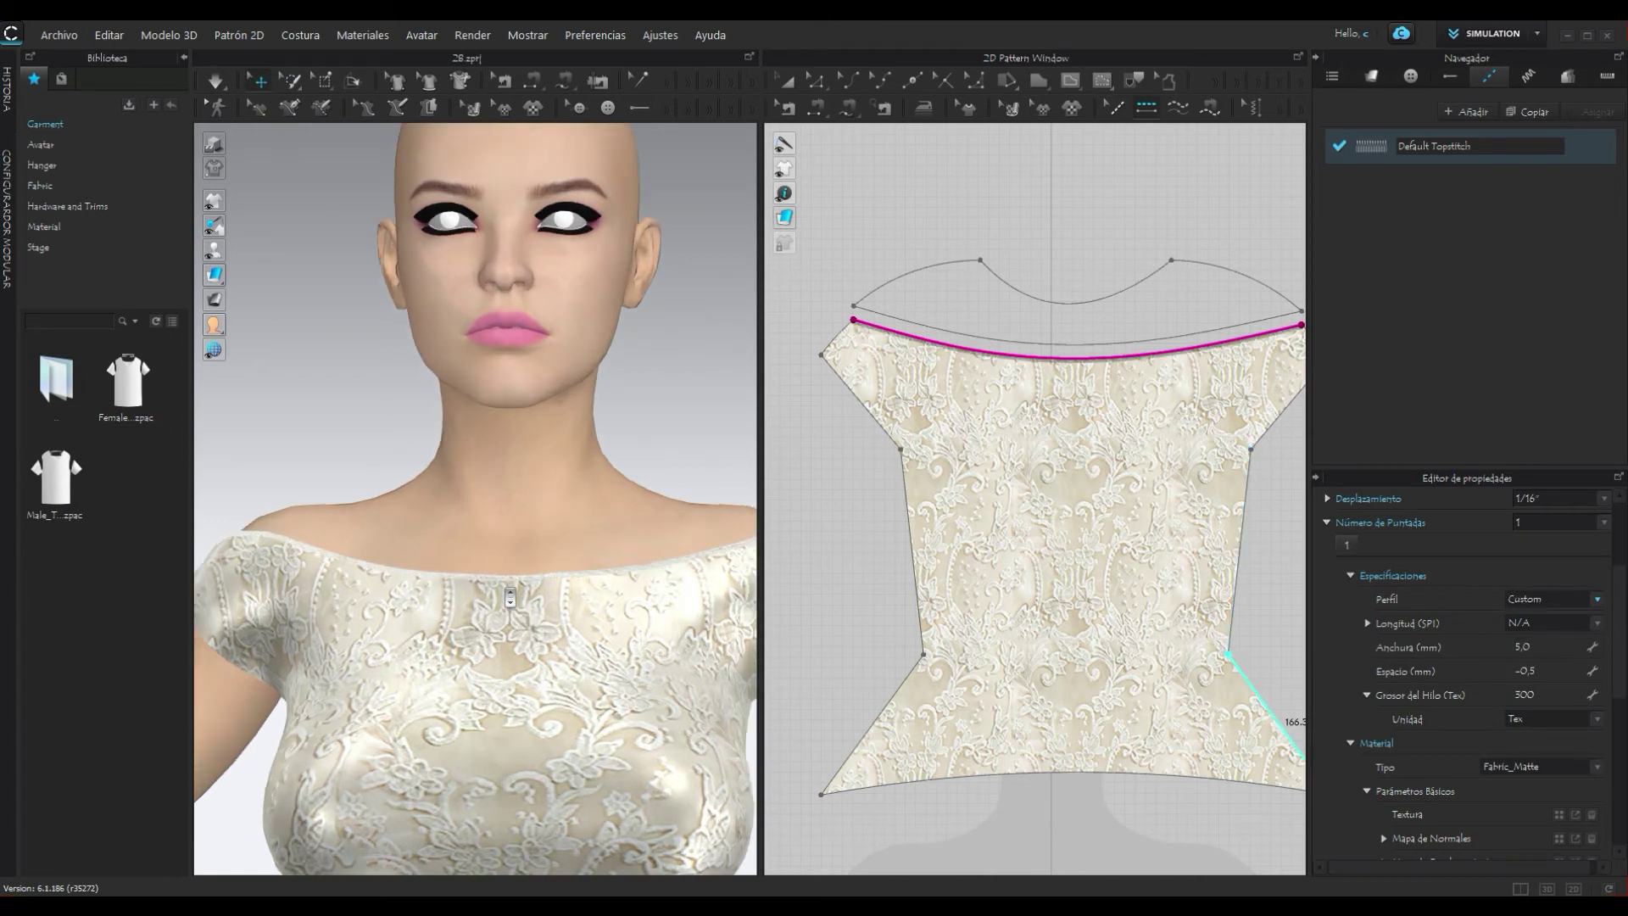
{"action": "scroll", "coordinate": [510, 597], "scroll_direction": "up", "scroll_amount": 2}
{"action": "scroll", "coordinate": [510, 597], "scroll_direction": "up", "scroll_amount": 2}
{"action": "scroll", "coordinate": [509, 598], "scroll_direction": "down", "scroll_amount": 3}
{"action": "scroll", "coordinate": [506, 598], "scroll_direction": "down", "scroll_amount": 2}
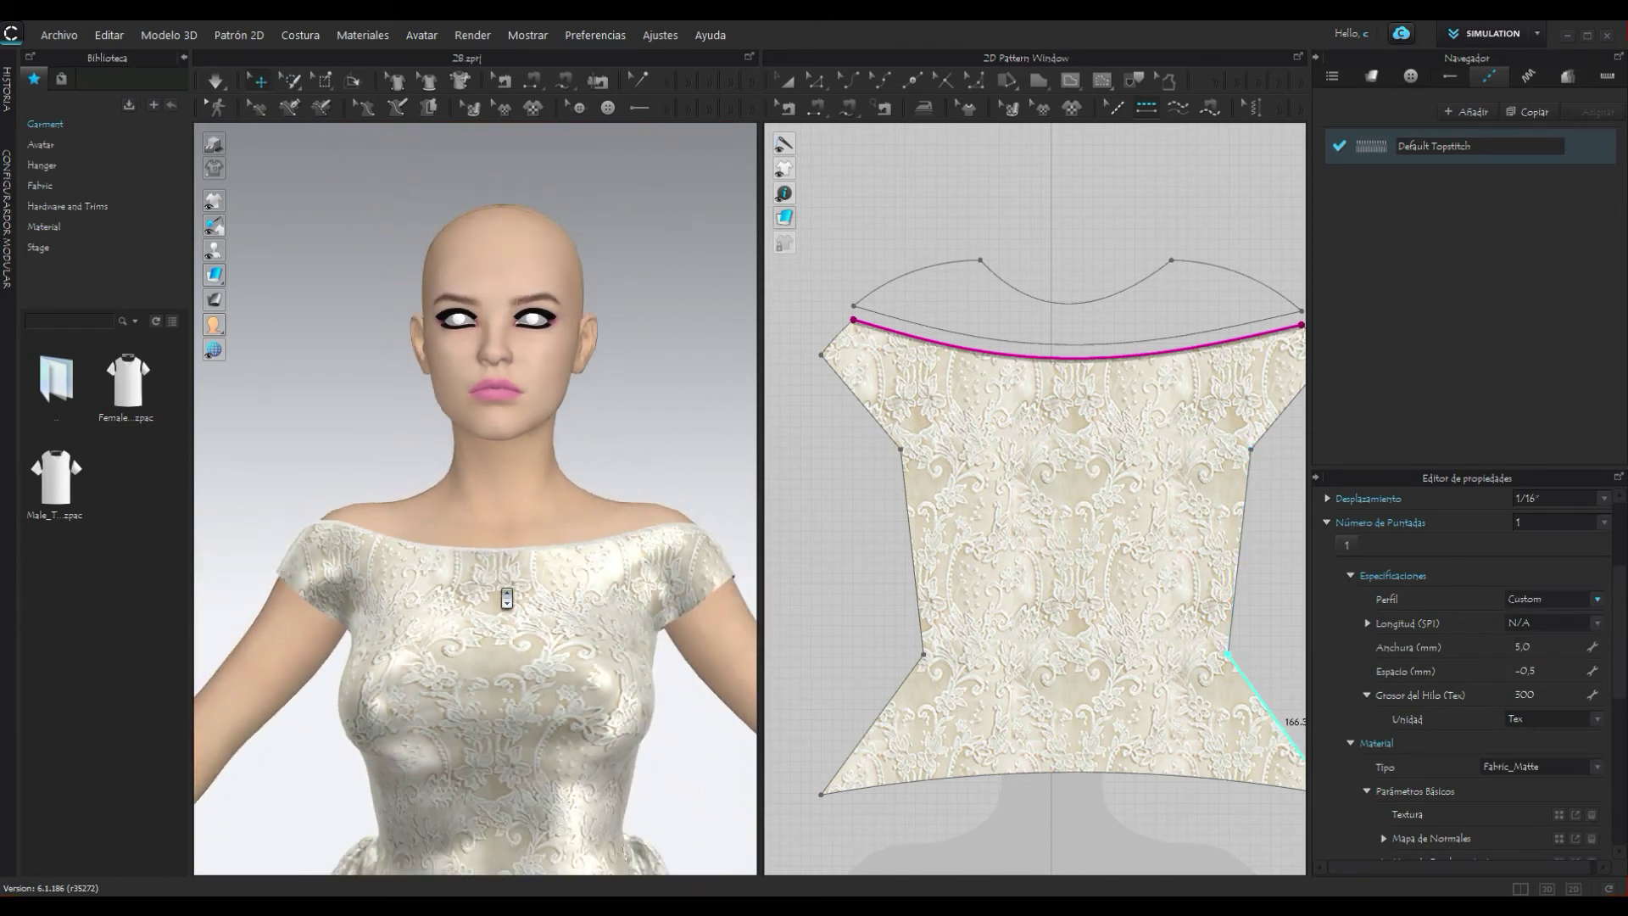
{"action": "right_click_drag", "start_coordinate": [688, 705], "coordinate": [517, 706]}
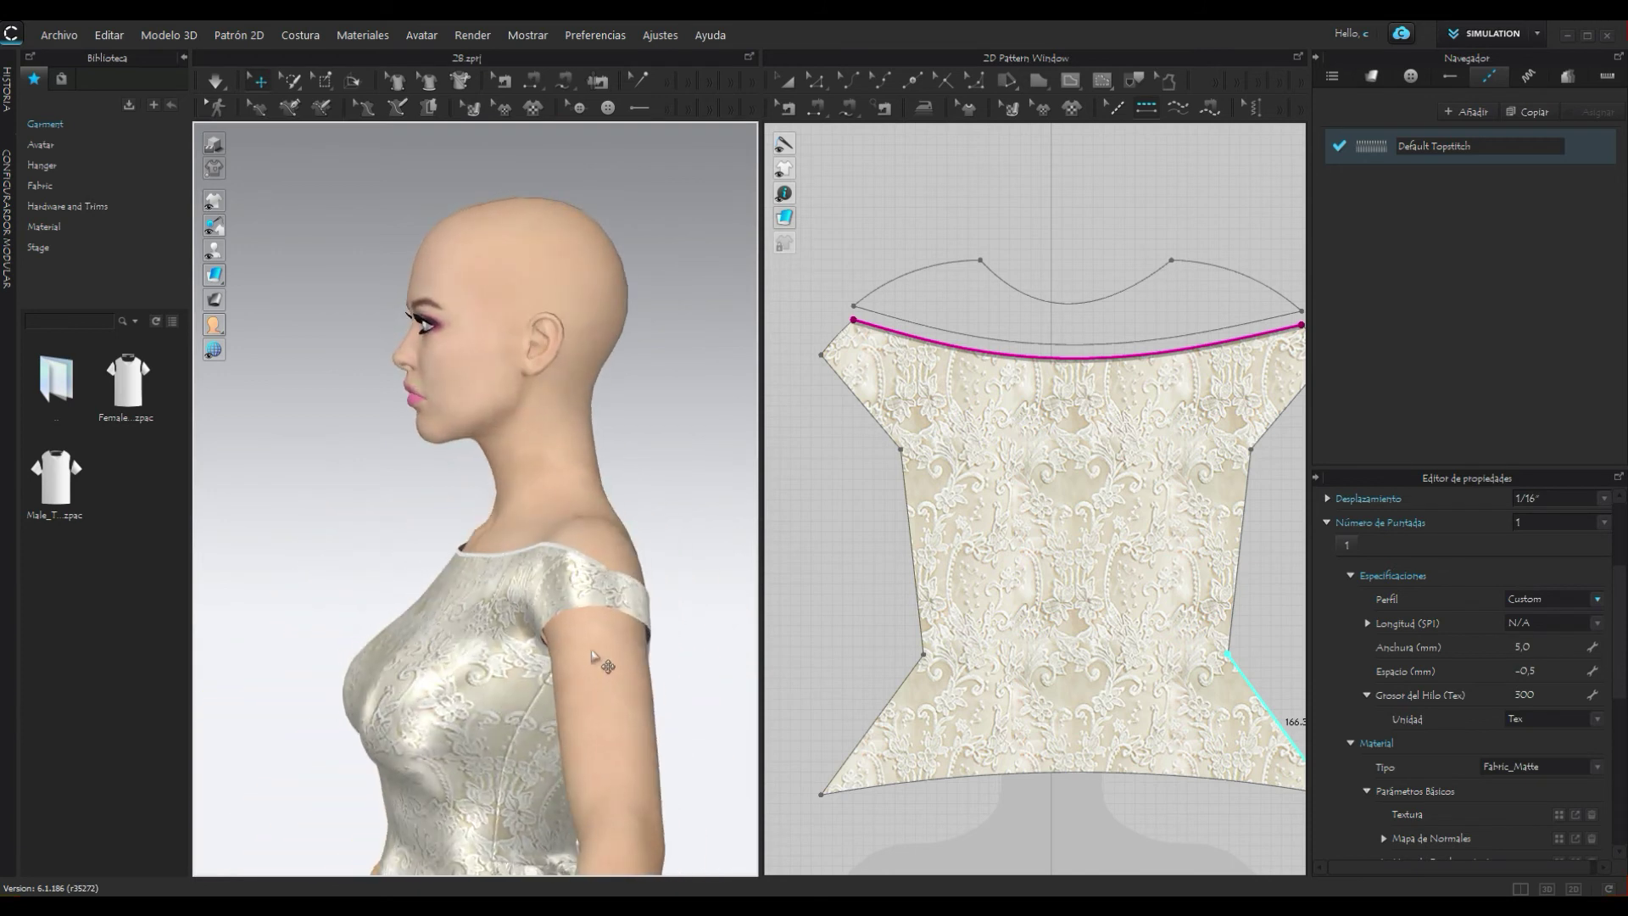
Step: Topstitch the front bodice's left and right shoulder edges and its hem
{"action": "scroll", "coordinate": [1110, 405], "scroll_direction": "down", "scroll_amount": 2}
{"action": "left_click", "coordinate": [1110, 405]}
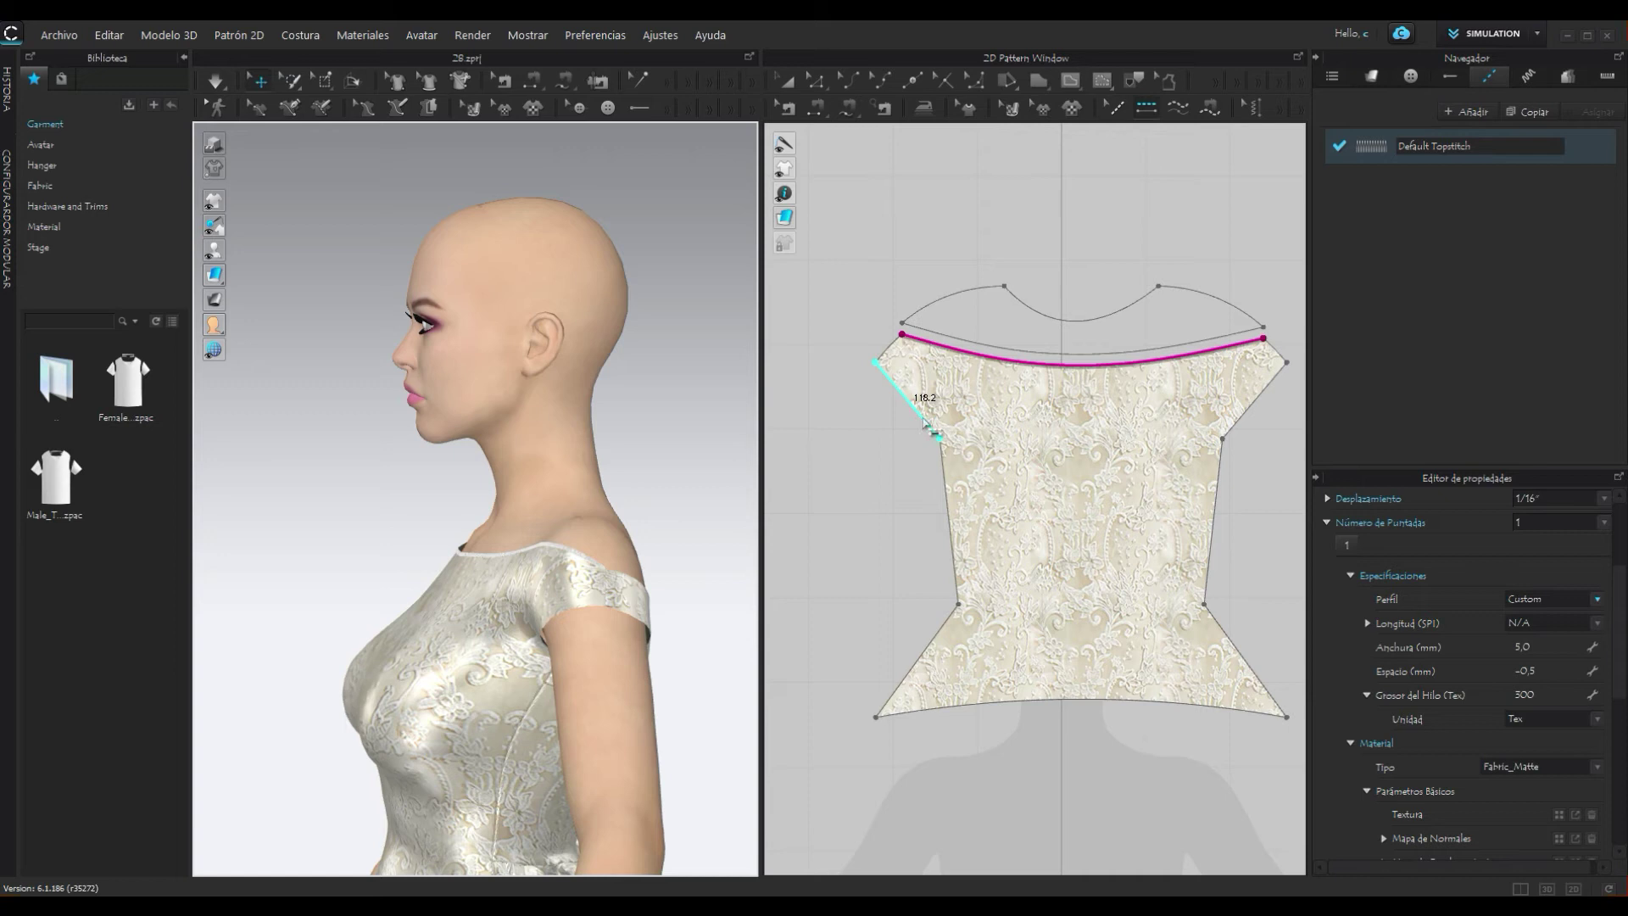
{"action": "left_click", "coordinate": [918, 541]}
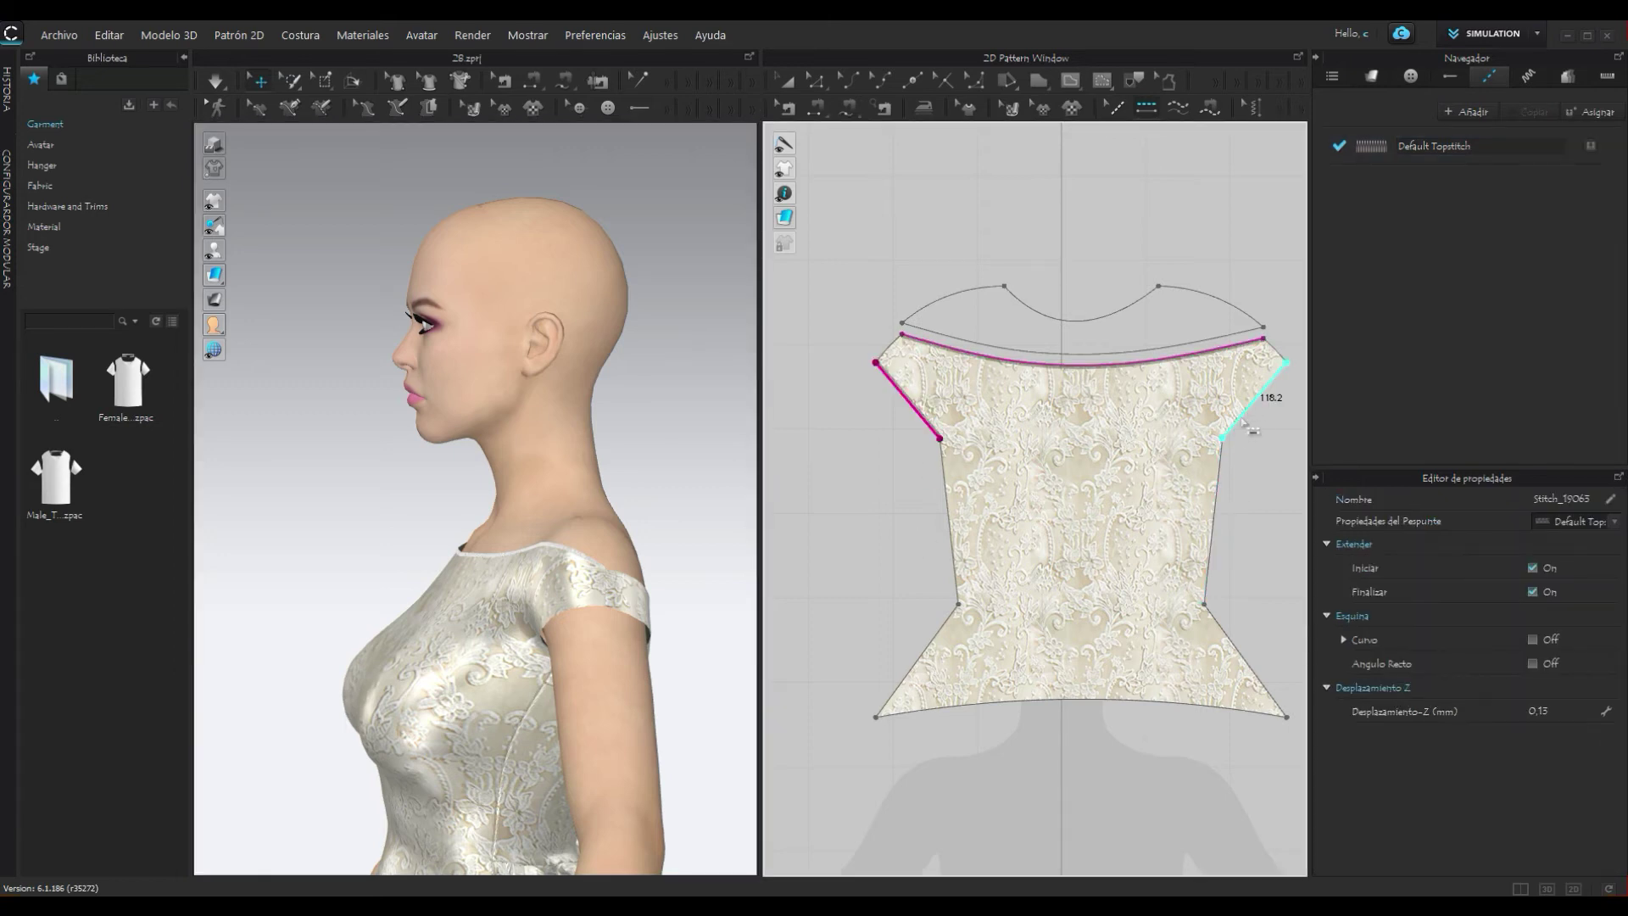
{"action": "left_click", "coordinate": [1250, 542]}
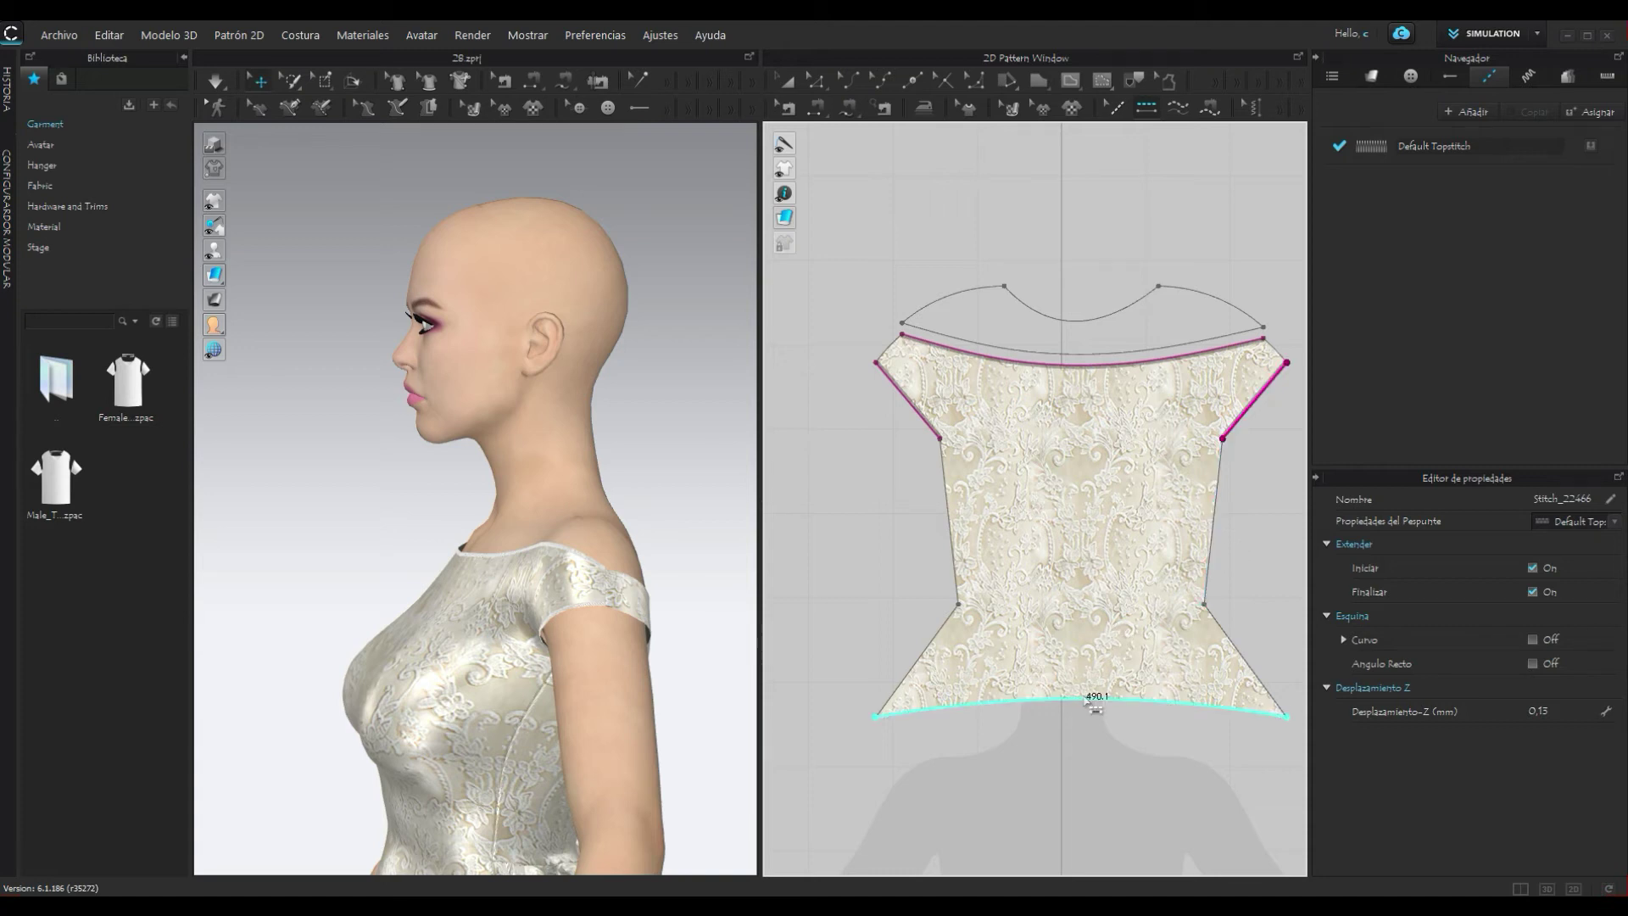
{"action": "left_click", "coordinate": [1107, 790]}
Step: Topstitch the back bodice's left and right neckline and shoulder edges
{"action": "scroll", "coordinate": [1200, 513], "scroll_direction": "down", "scroll_amount": 5}
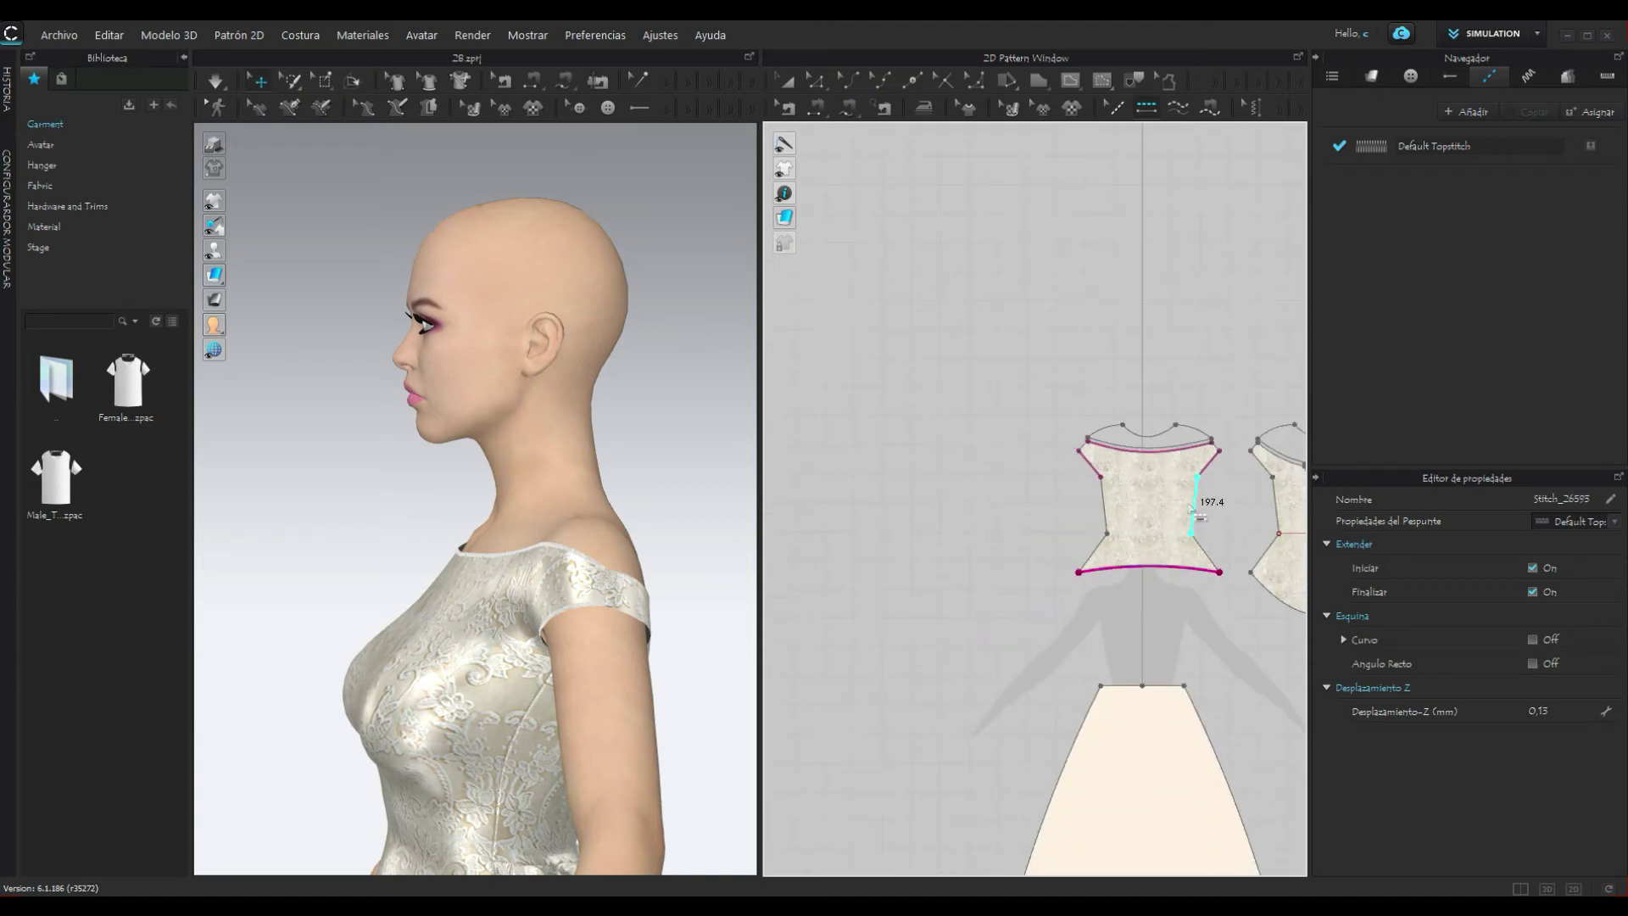
{"action": "scroll", "coordinate": [1229, 502], "scroll_direction": "down", "scroll_amount": 2}
{"action": "right_click_drag", "start_coordinate": [1035, 588], "coordinate": [917, 532]}
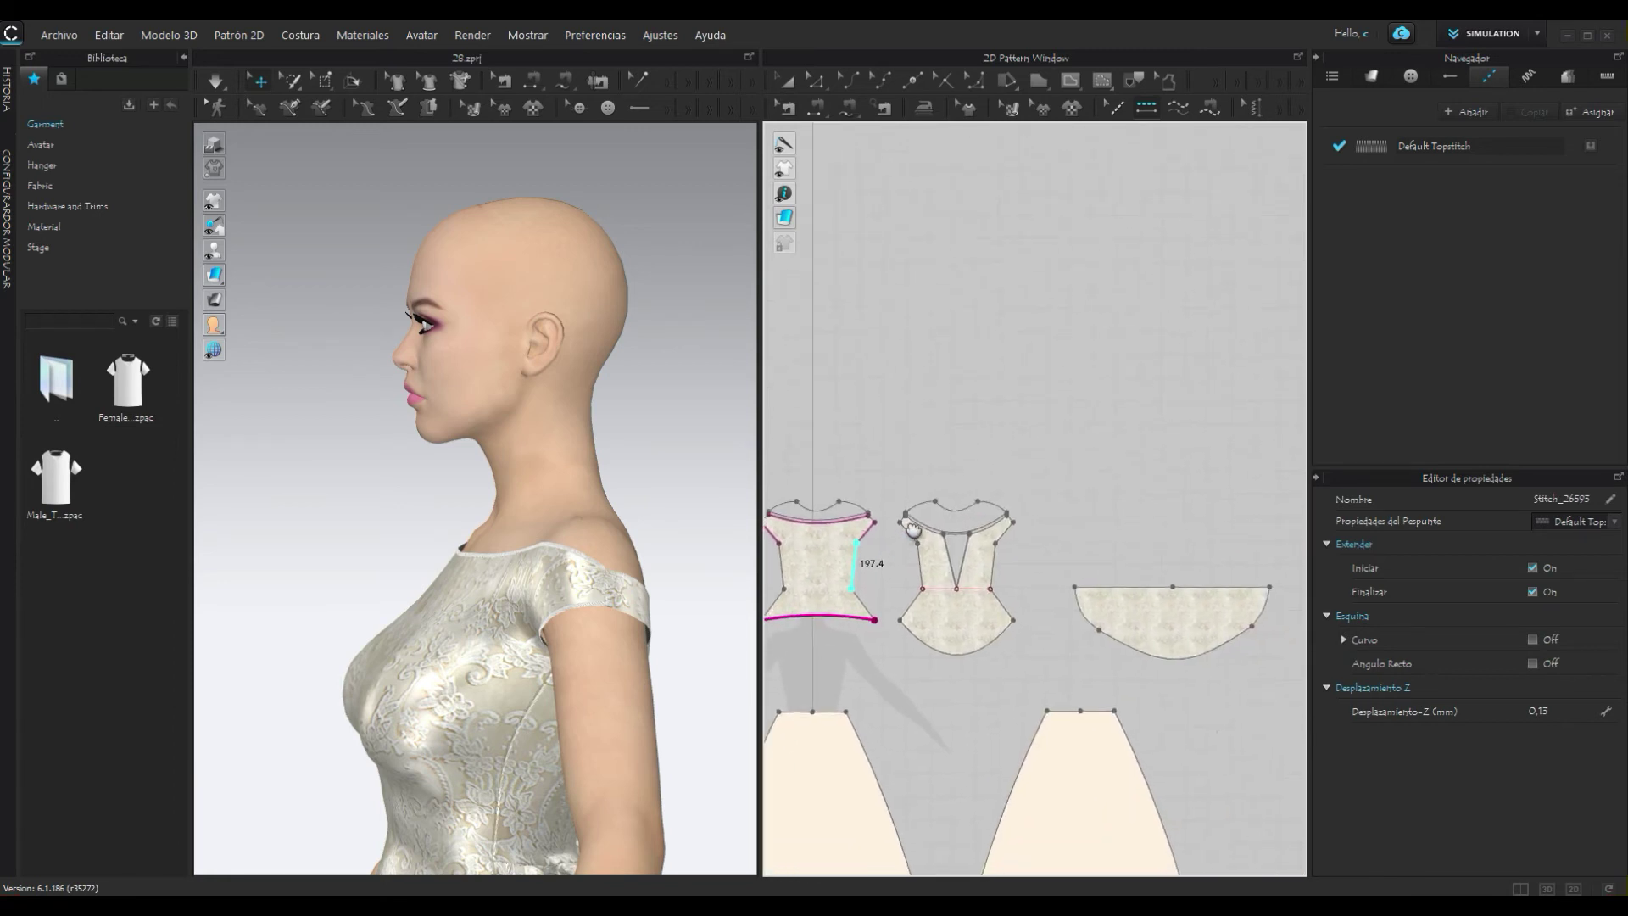
{"action": "scroll", "coordinate": [918, 531], "scroll_direction": "up", "scroll_amount": 4}
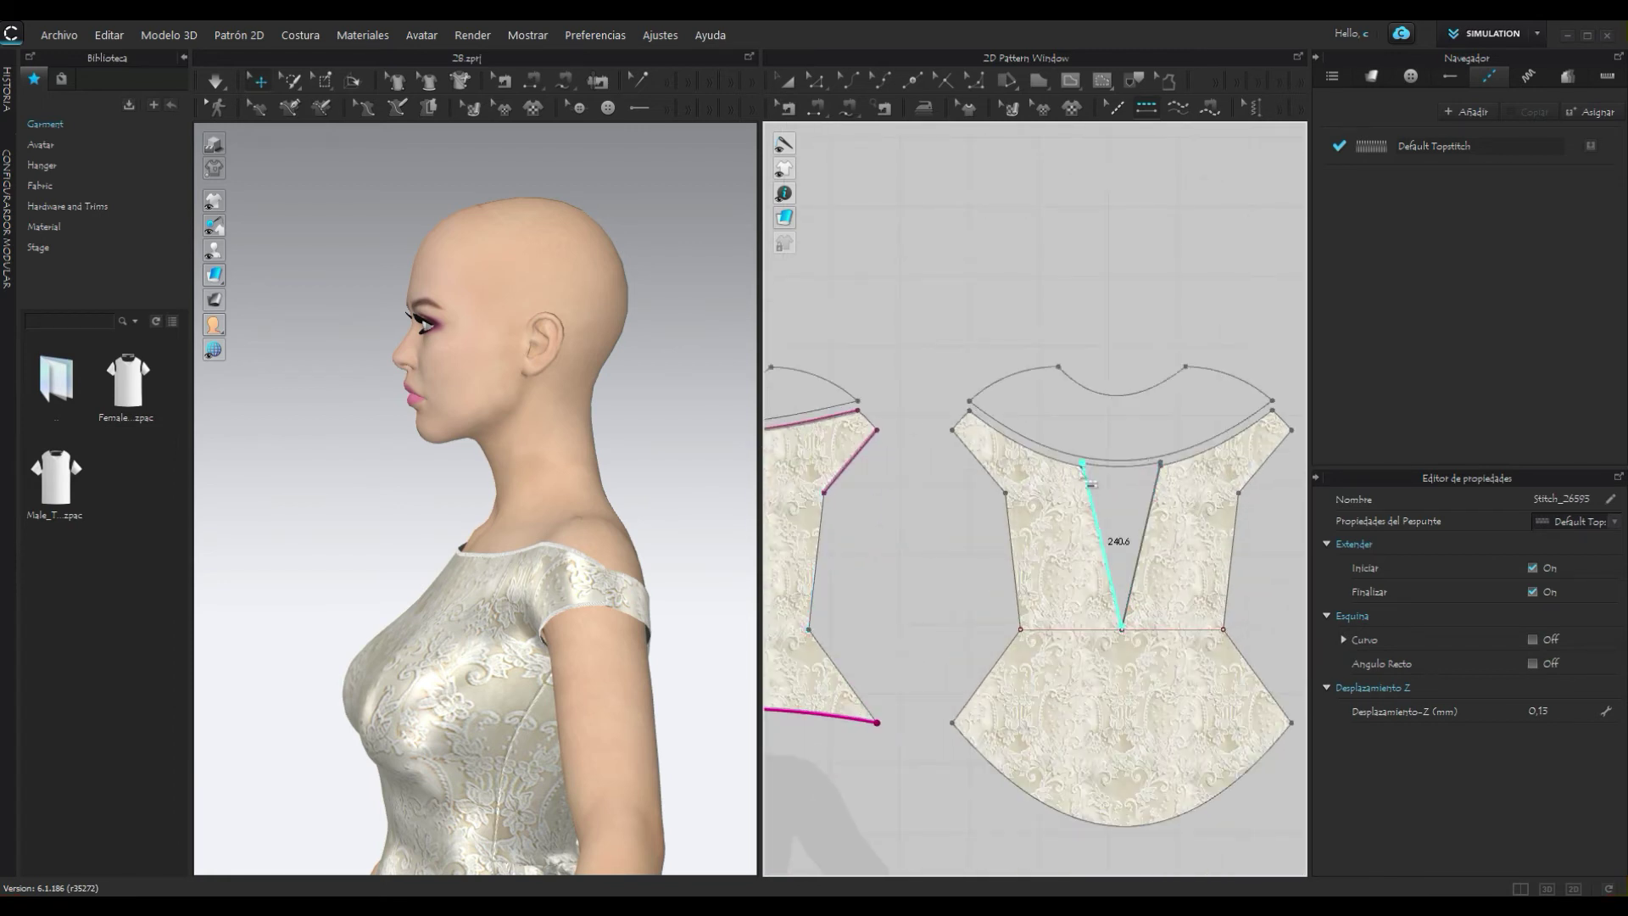
{"action": "left_click", "coordinate": [1067, 565]}
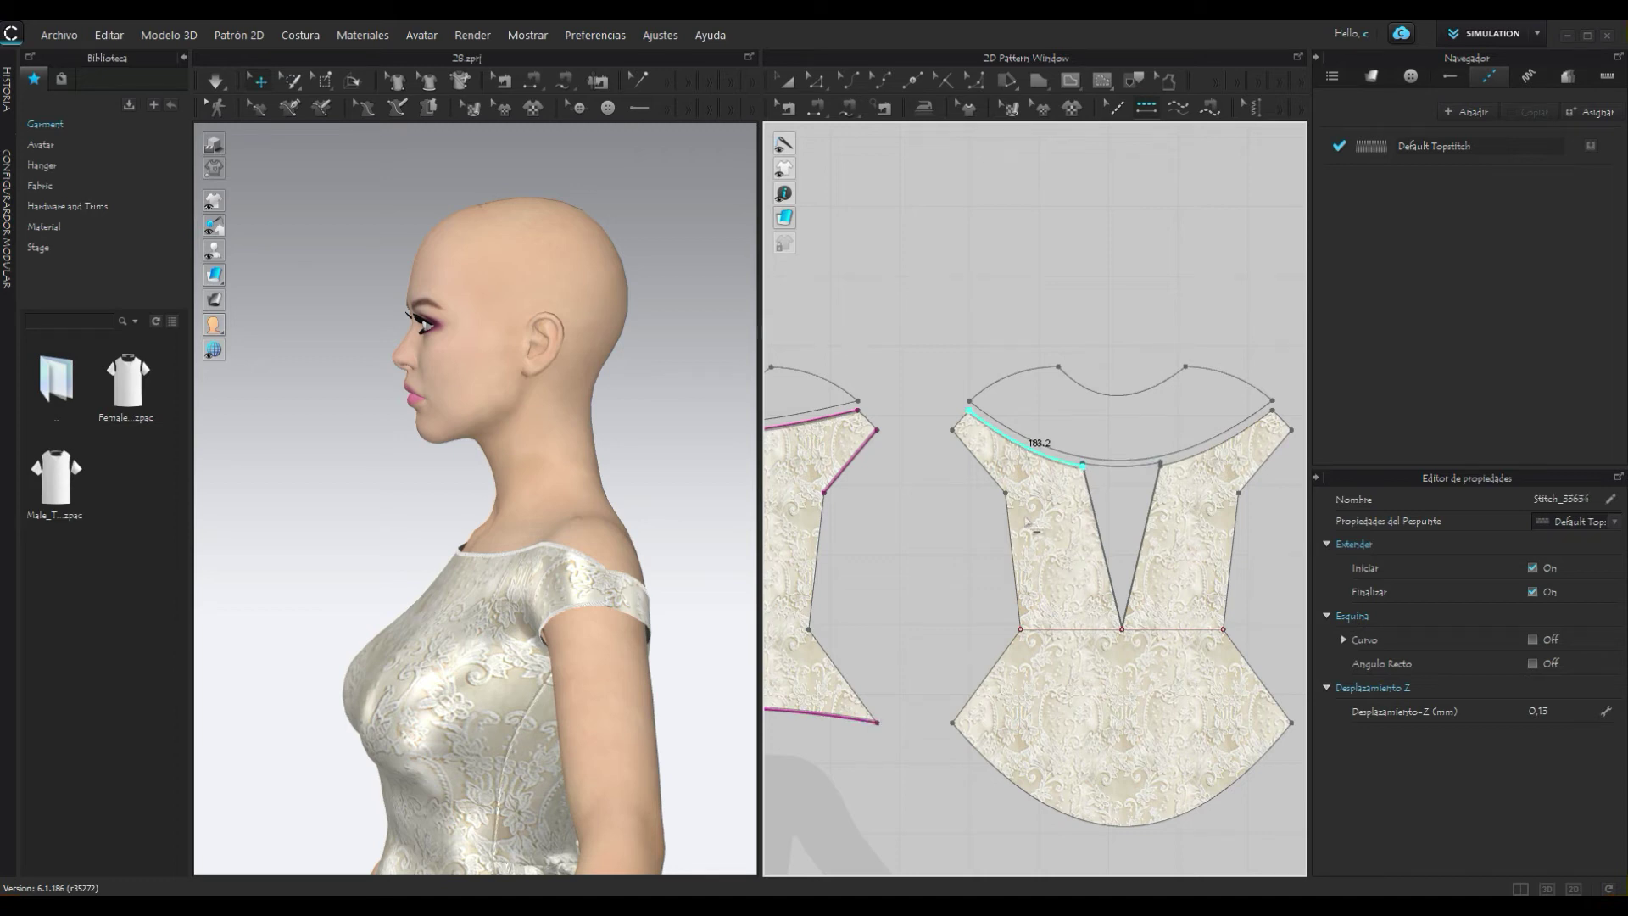
{"action": "left_click", "coordinate": [997, 579]}
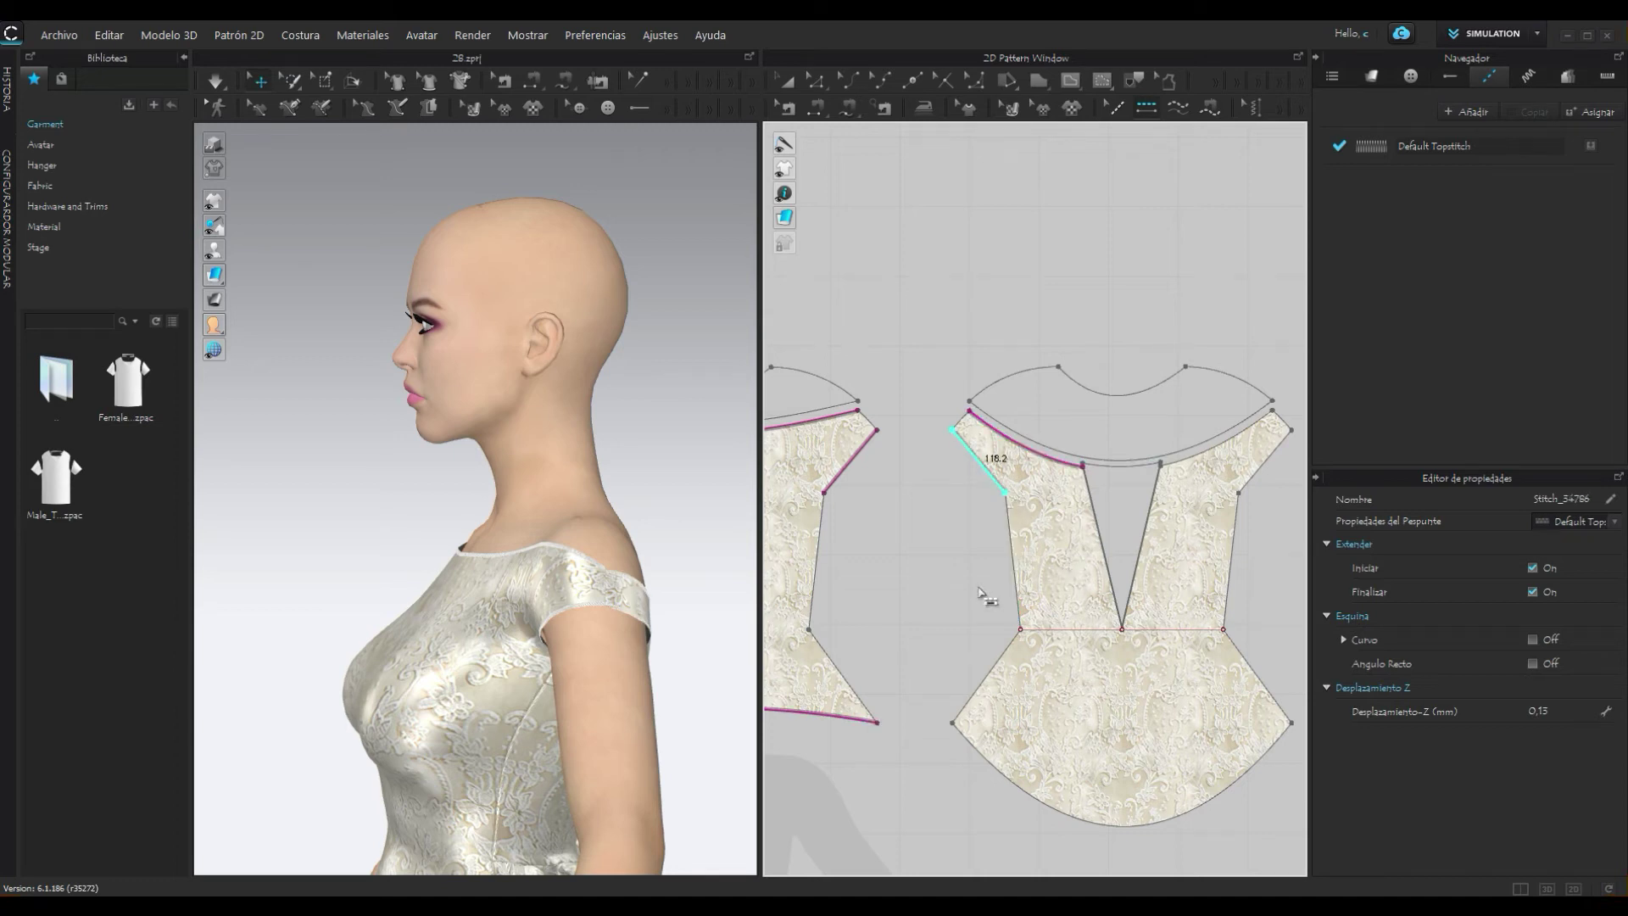
{"action": "left_click", "coordinate": [1239, 537]}
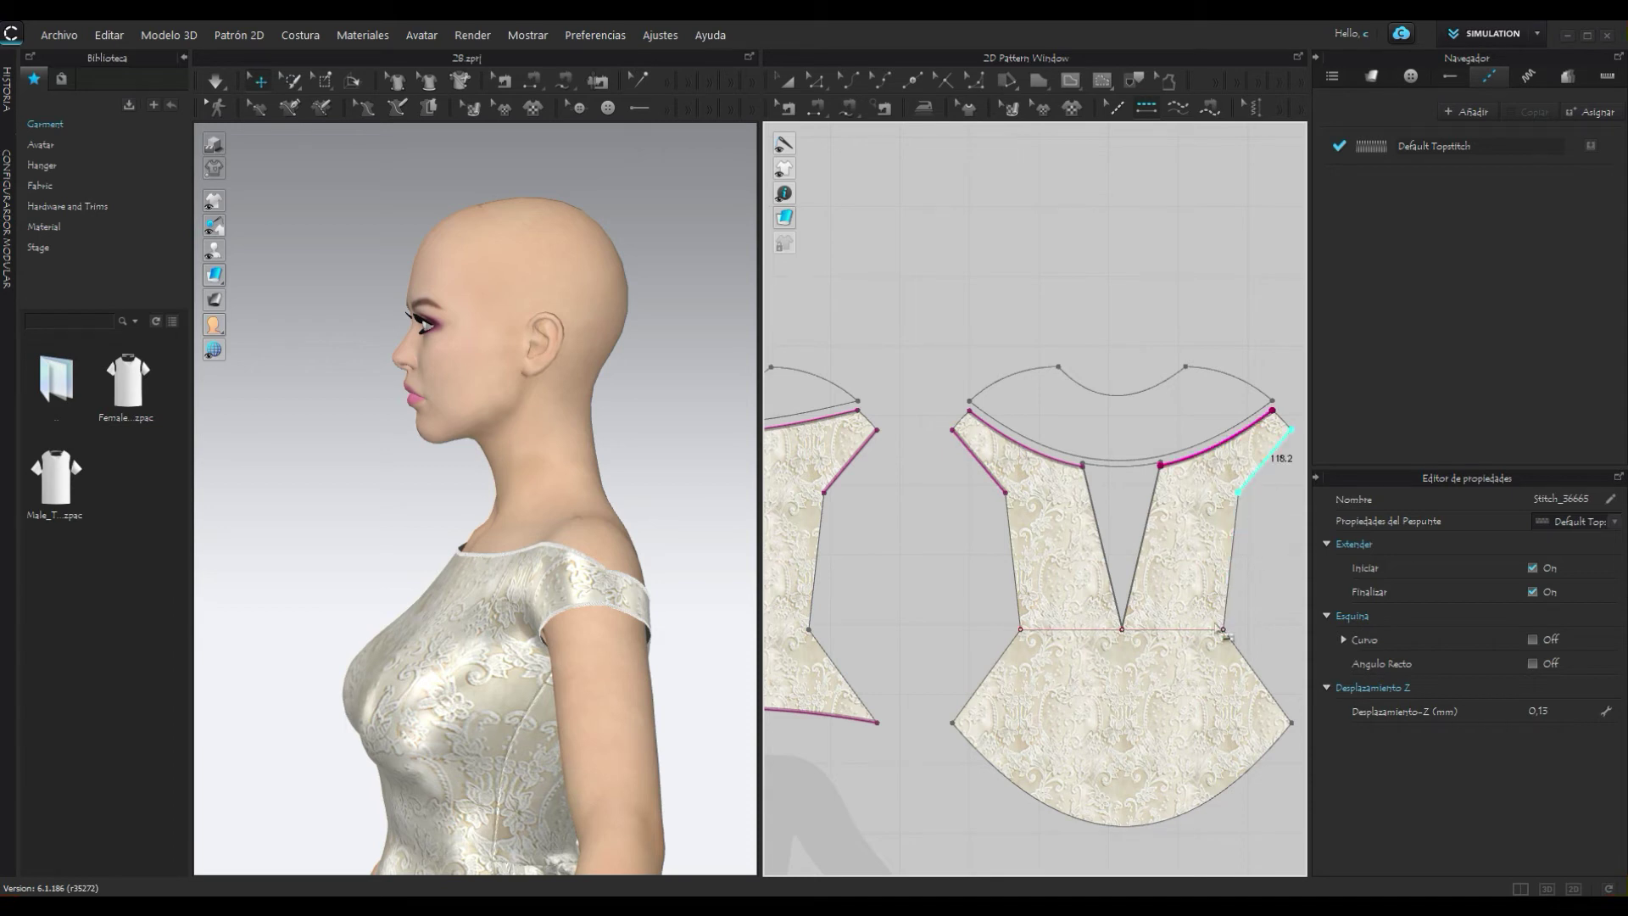
{"action": "left_click", "coordinate": [1175, 578]}
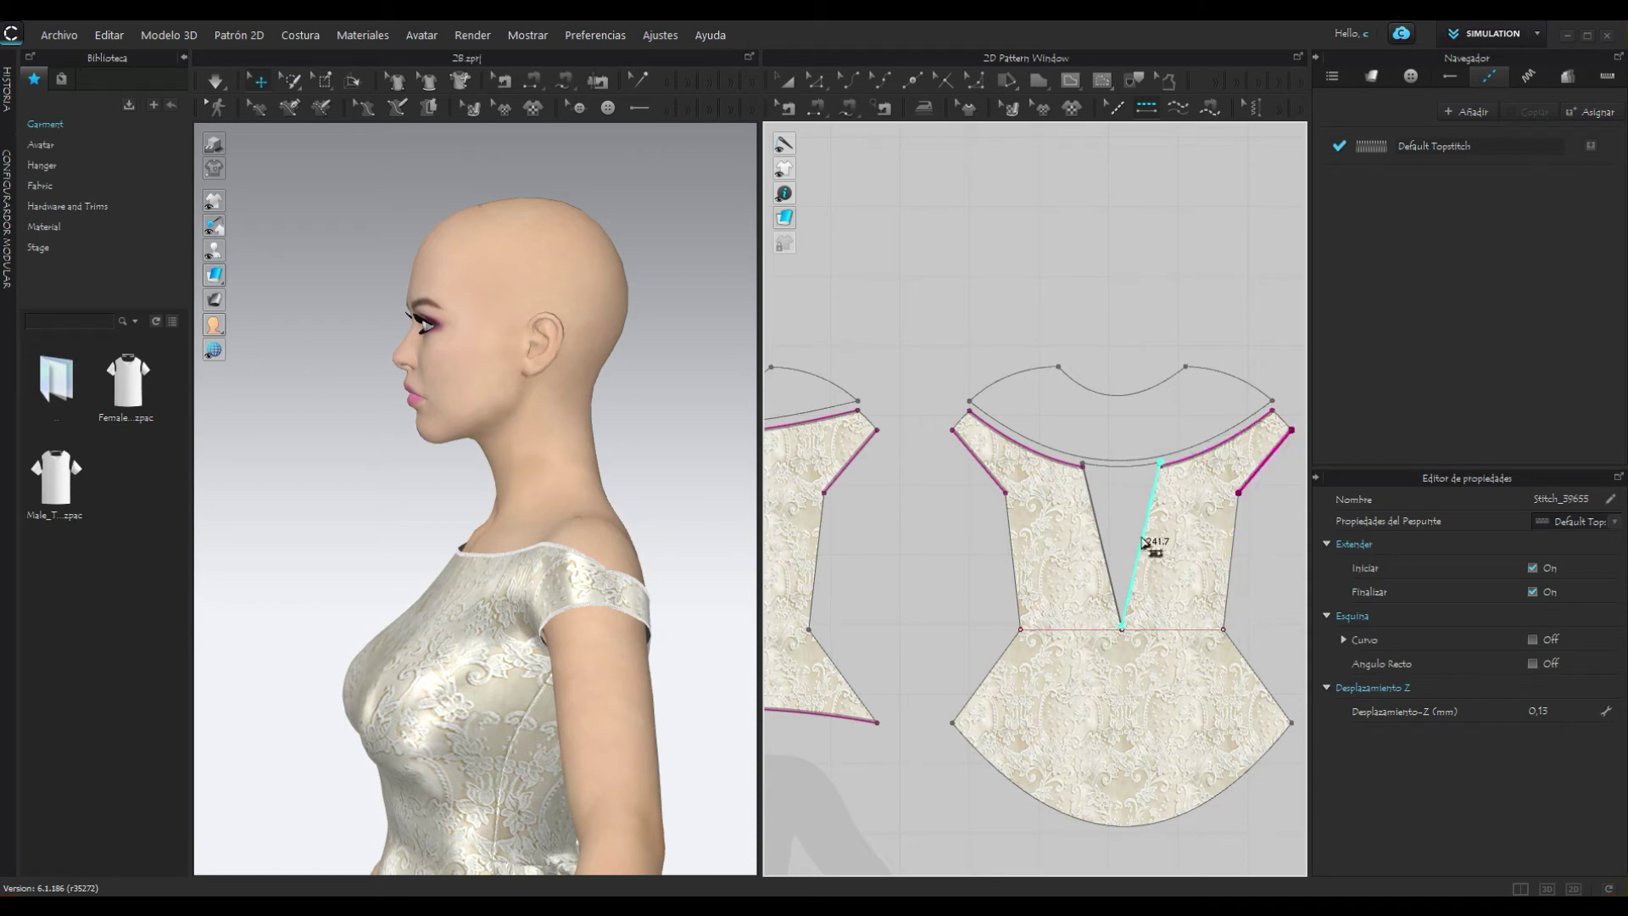
Step: Topstitch both edges of the back V-opening and view the avatar's back
{"action": "scroll", "coordinate": [1144, 547], "scroll_direction": "up", "scroll_amount": 1}
{"action": "scroll", "coordinate": [1146, 551], "scroll_direction": "up", "scroll_amount": 1}
{"action": "scroll", "coordinate": [1148, 560], "scroll_direction": "up", "scroll_amount": 2}
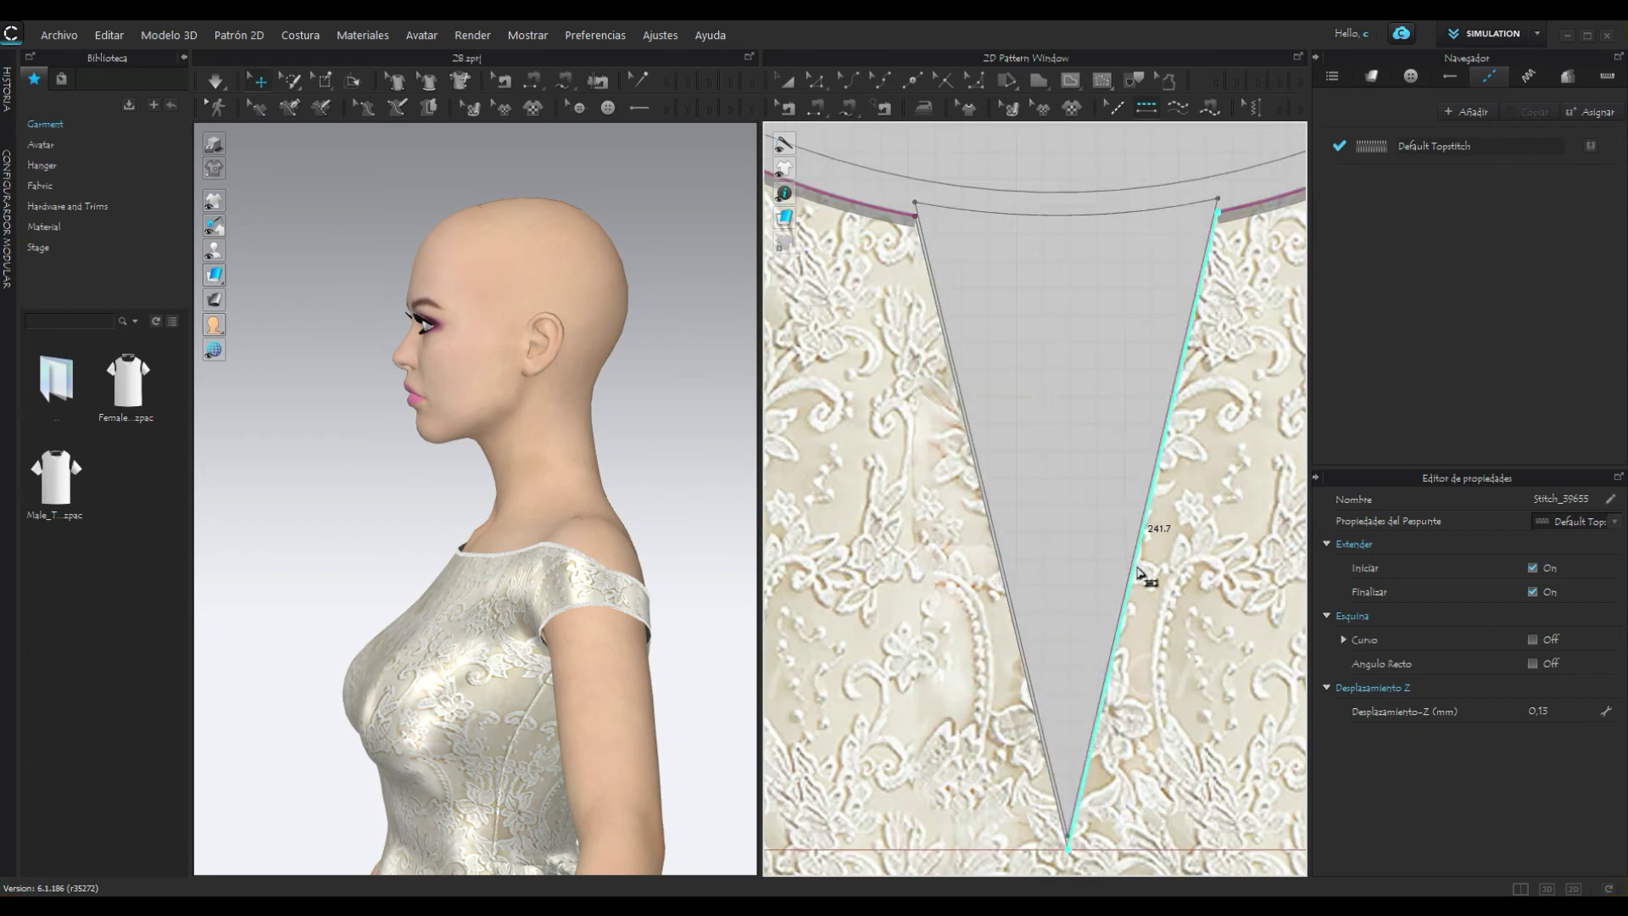
{"action": "left_click", "coordinate": [1101, 715]}
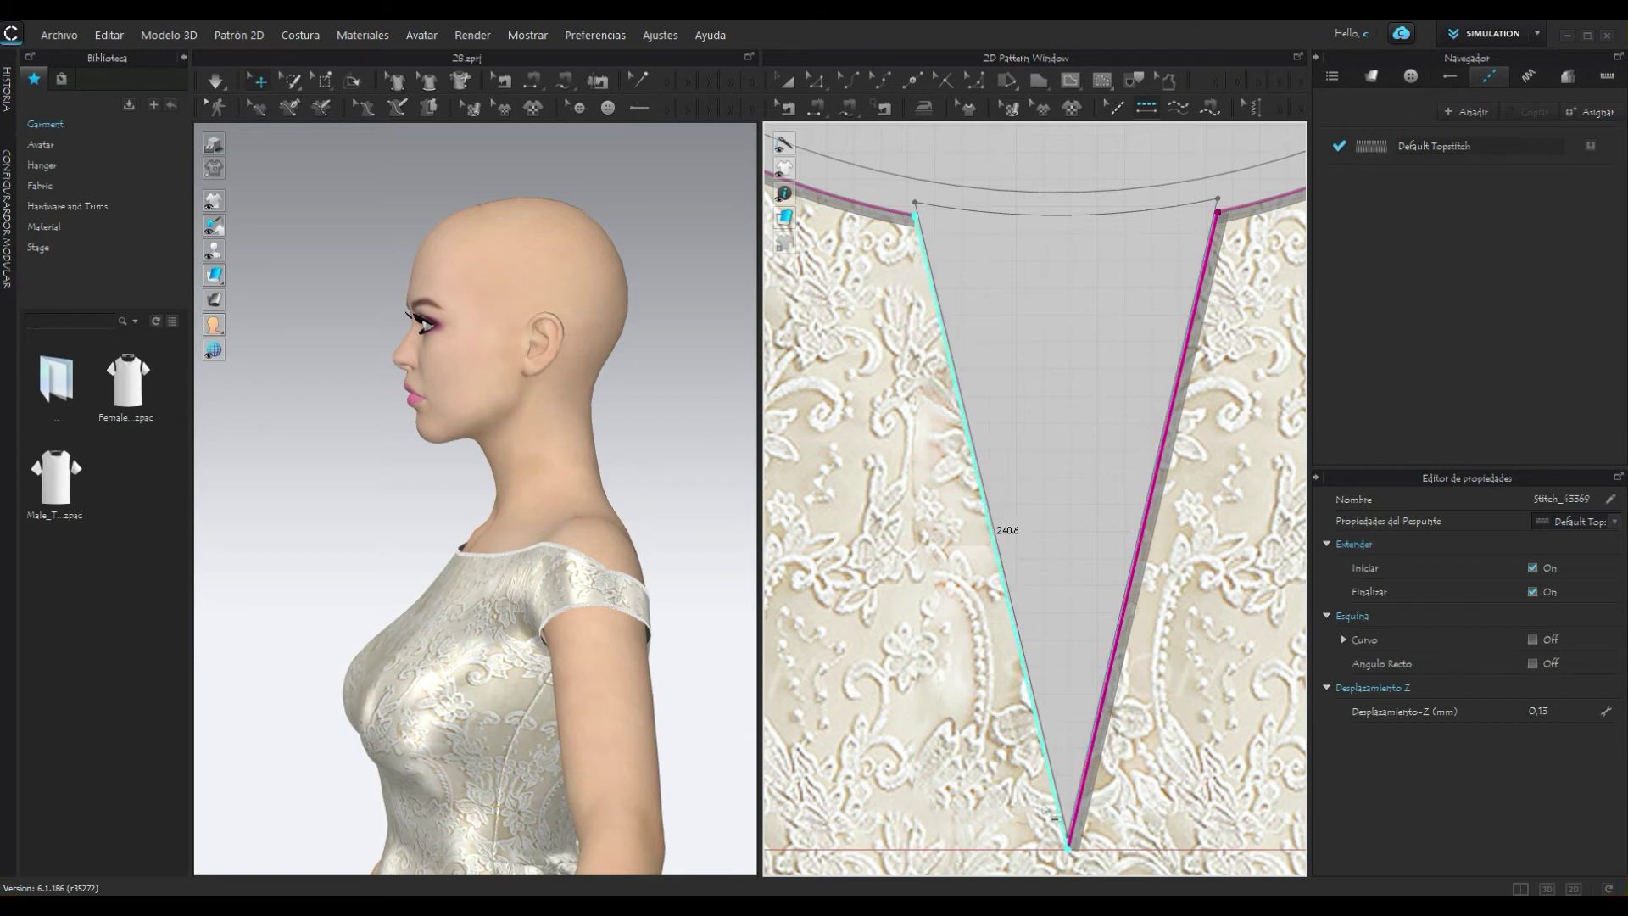
{"action": "left_click", "coordinate": [1027, 821]}
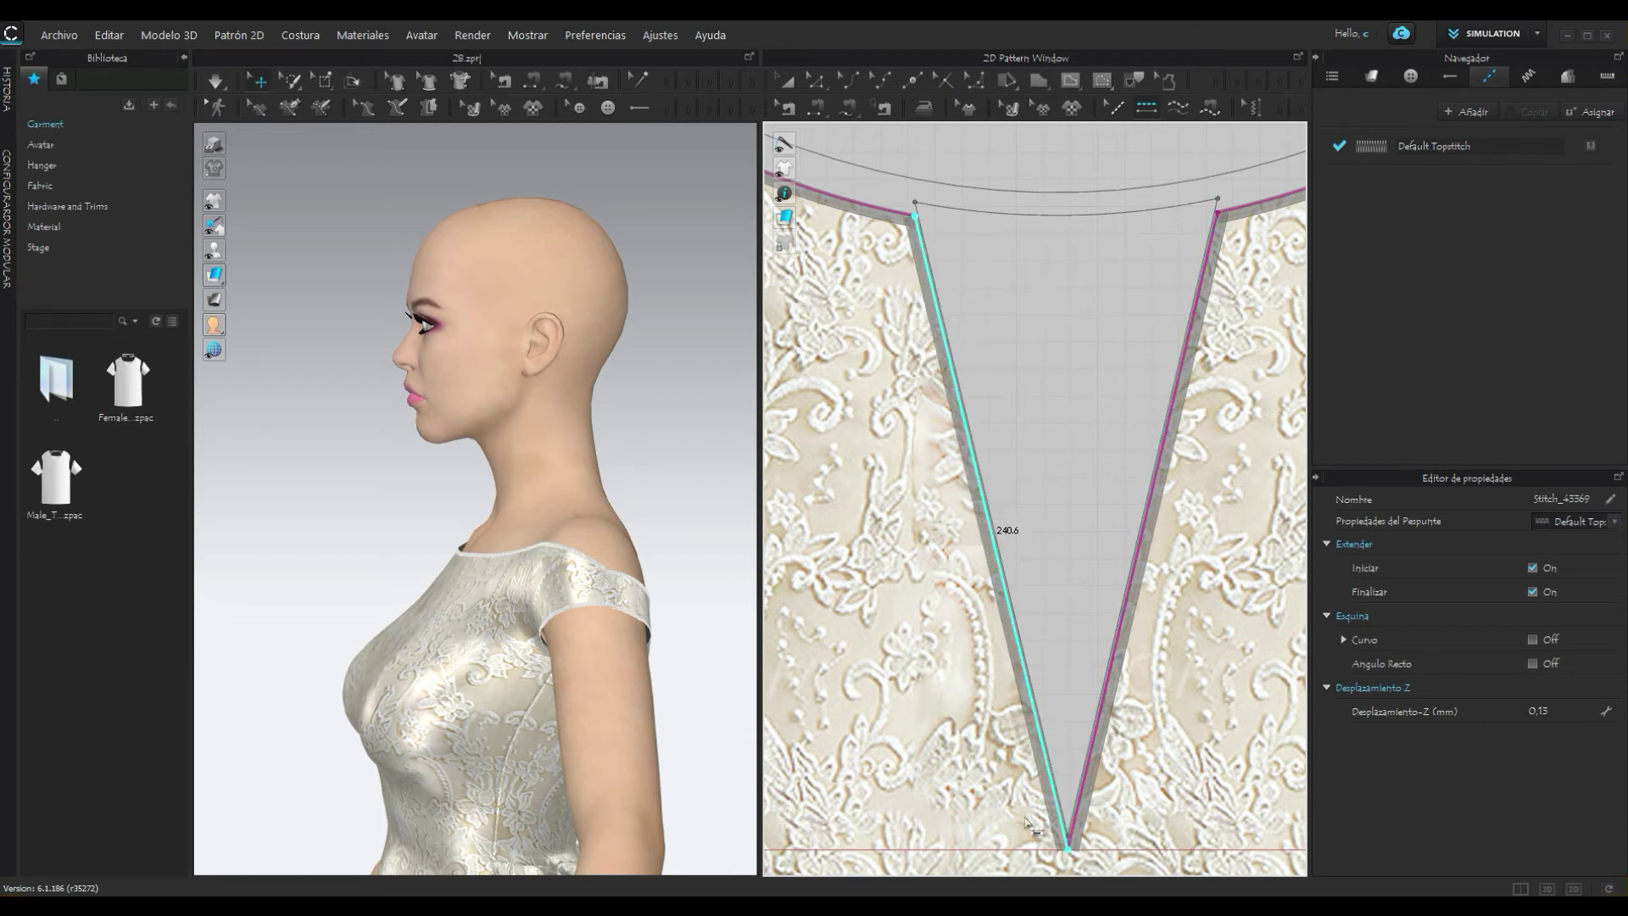
{"action": "right_click_drag", "start_coordinate": [719, 690], "coordinate": [507, 655]}
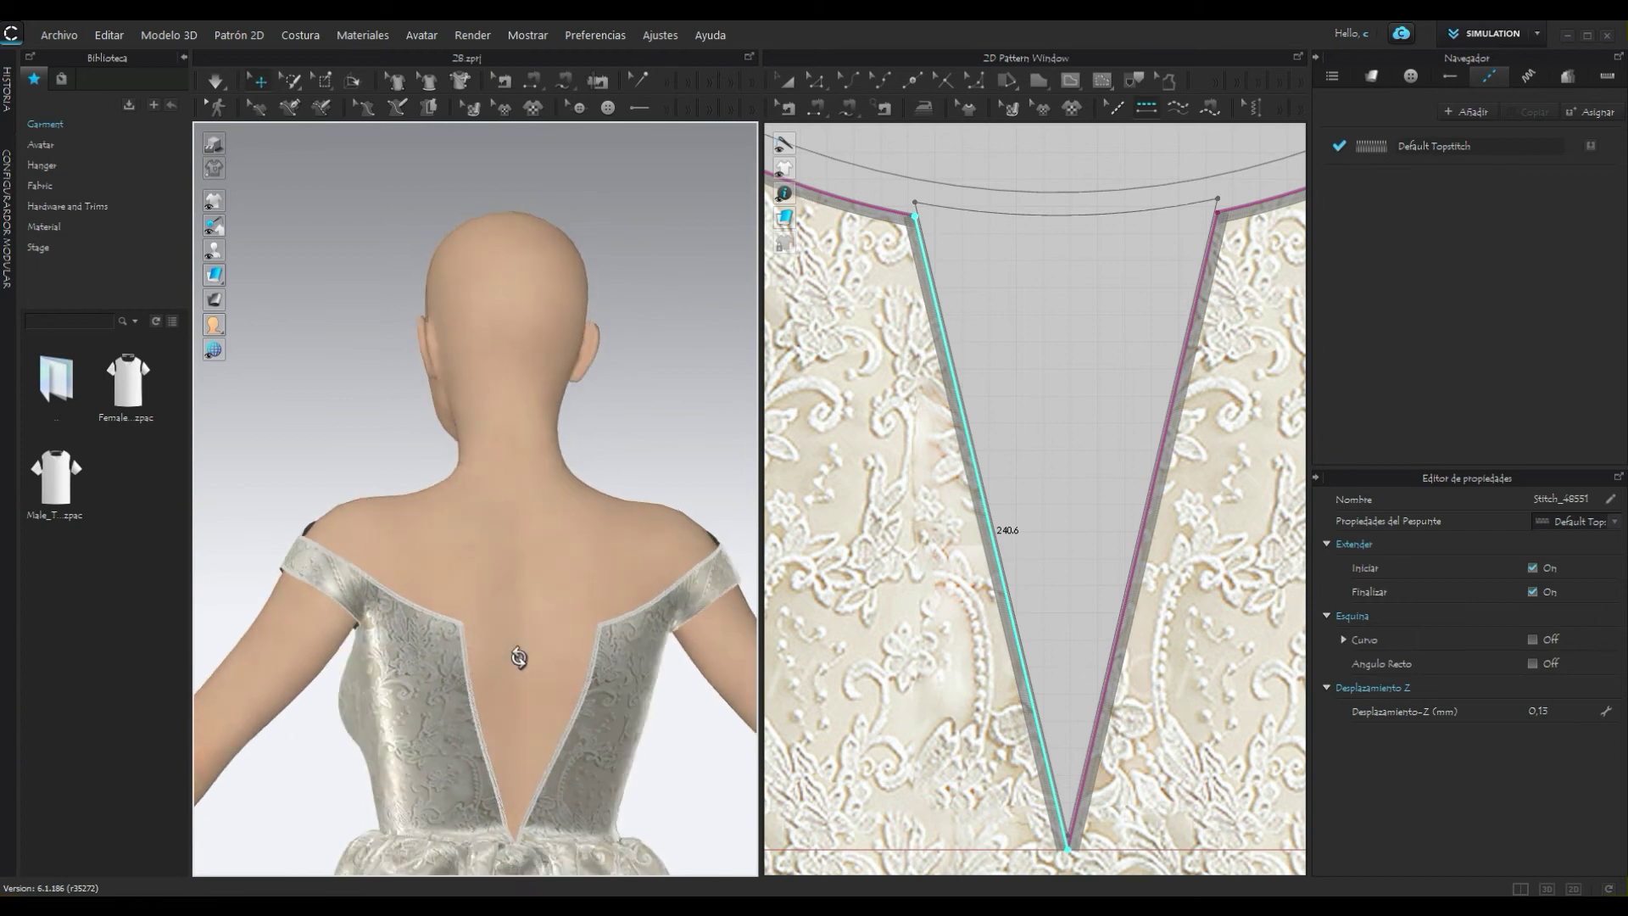
Step: Topstitch the peplum's curved lower edge and its right side edge
{"action": "scroll", "coordinate": [507, 656], "scroll_direction": "down", "scroll_amount": 2}
{"action": "scroll", "coordinate": [507, 656], "scroll_direction": "down", "scroll_amount": 1}
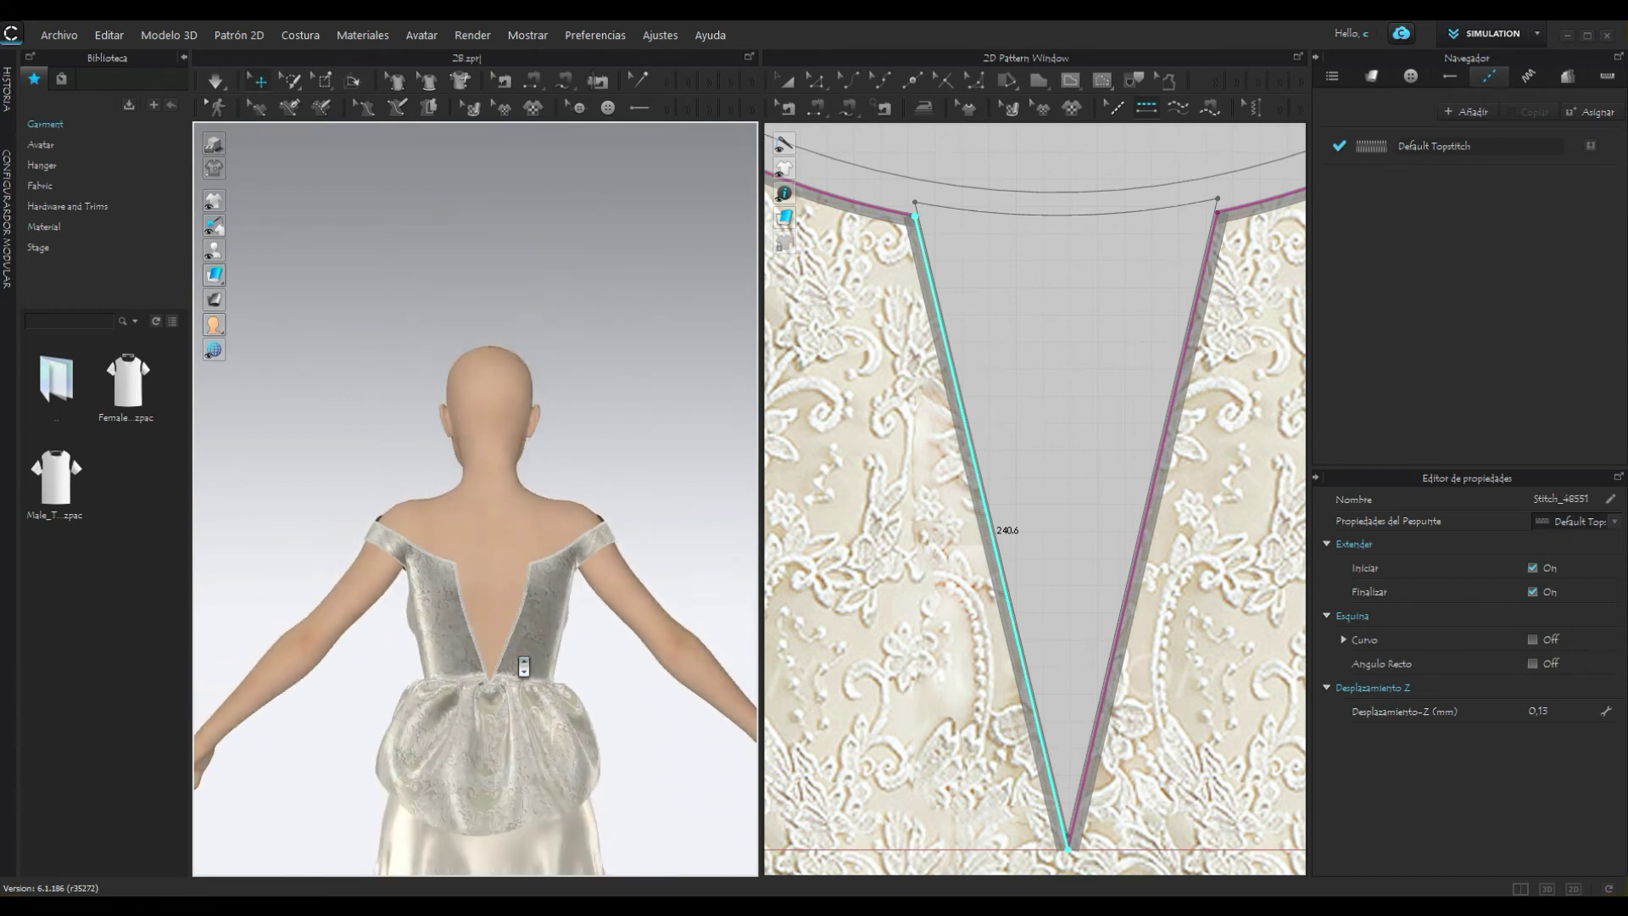
{"action": "scroll", "coordinate": [560, 602], "scroll_direction": "down", "scroll_amount": 2}
{"action": "scroll", "coordinate": [1092, 530], "scroll_direction": "down", "scroll_amount": 3}
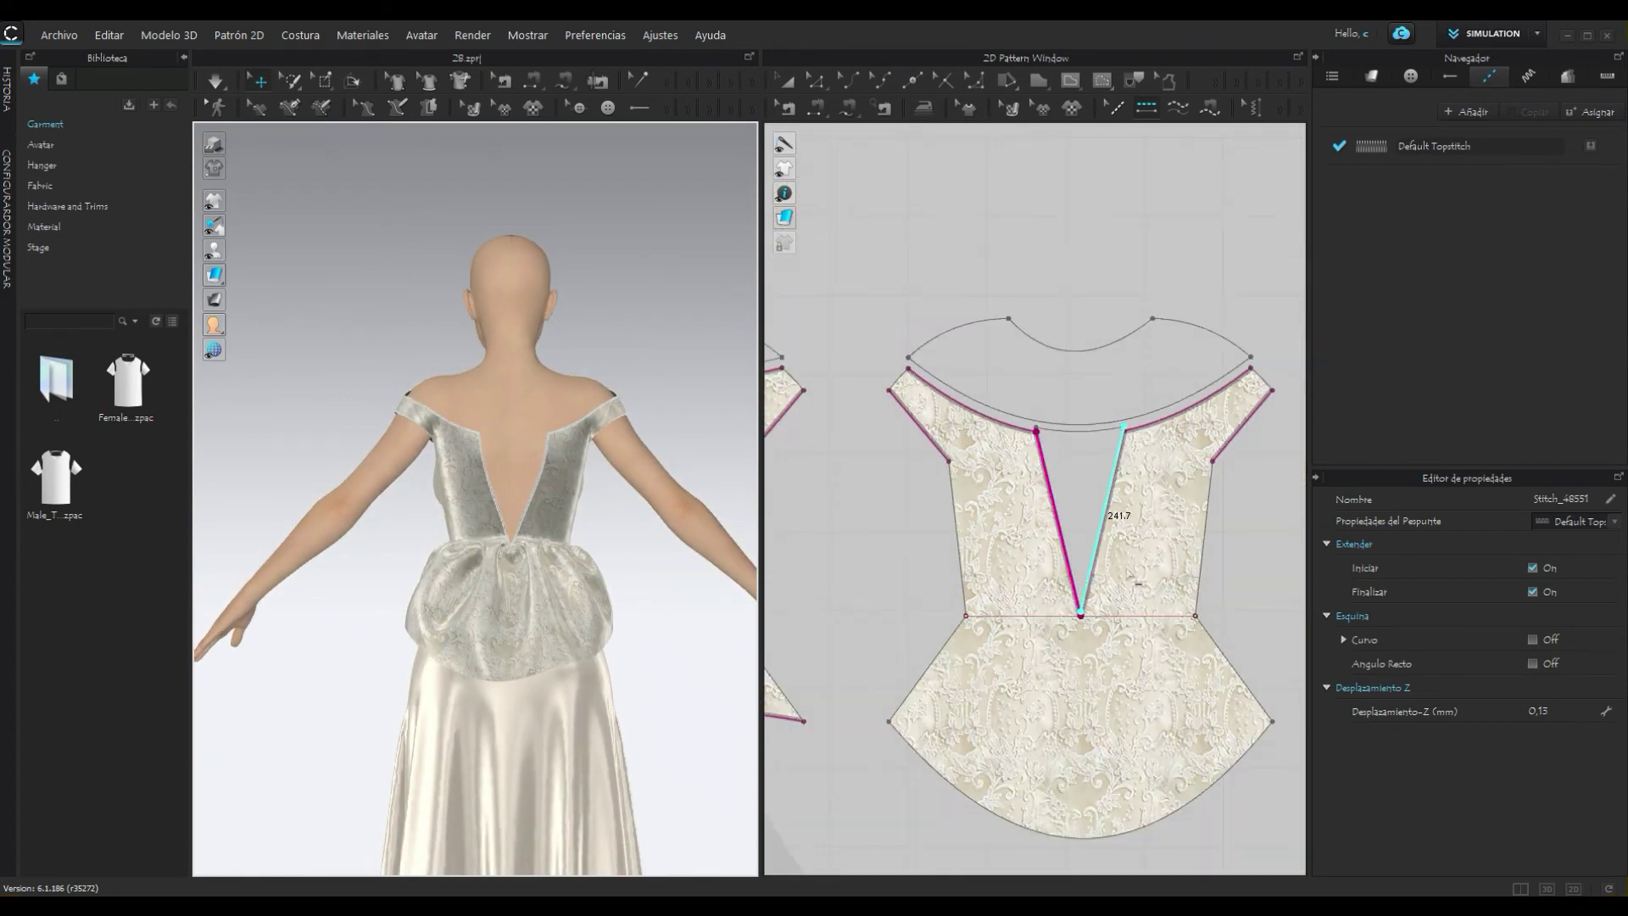
{"action": "scroll", "coordinate": [1227, 593], "scroll_direction": "down", "scroll_amount": 1}
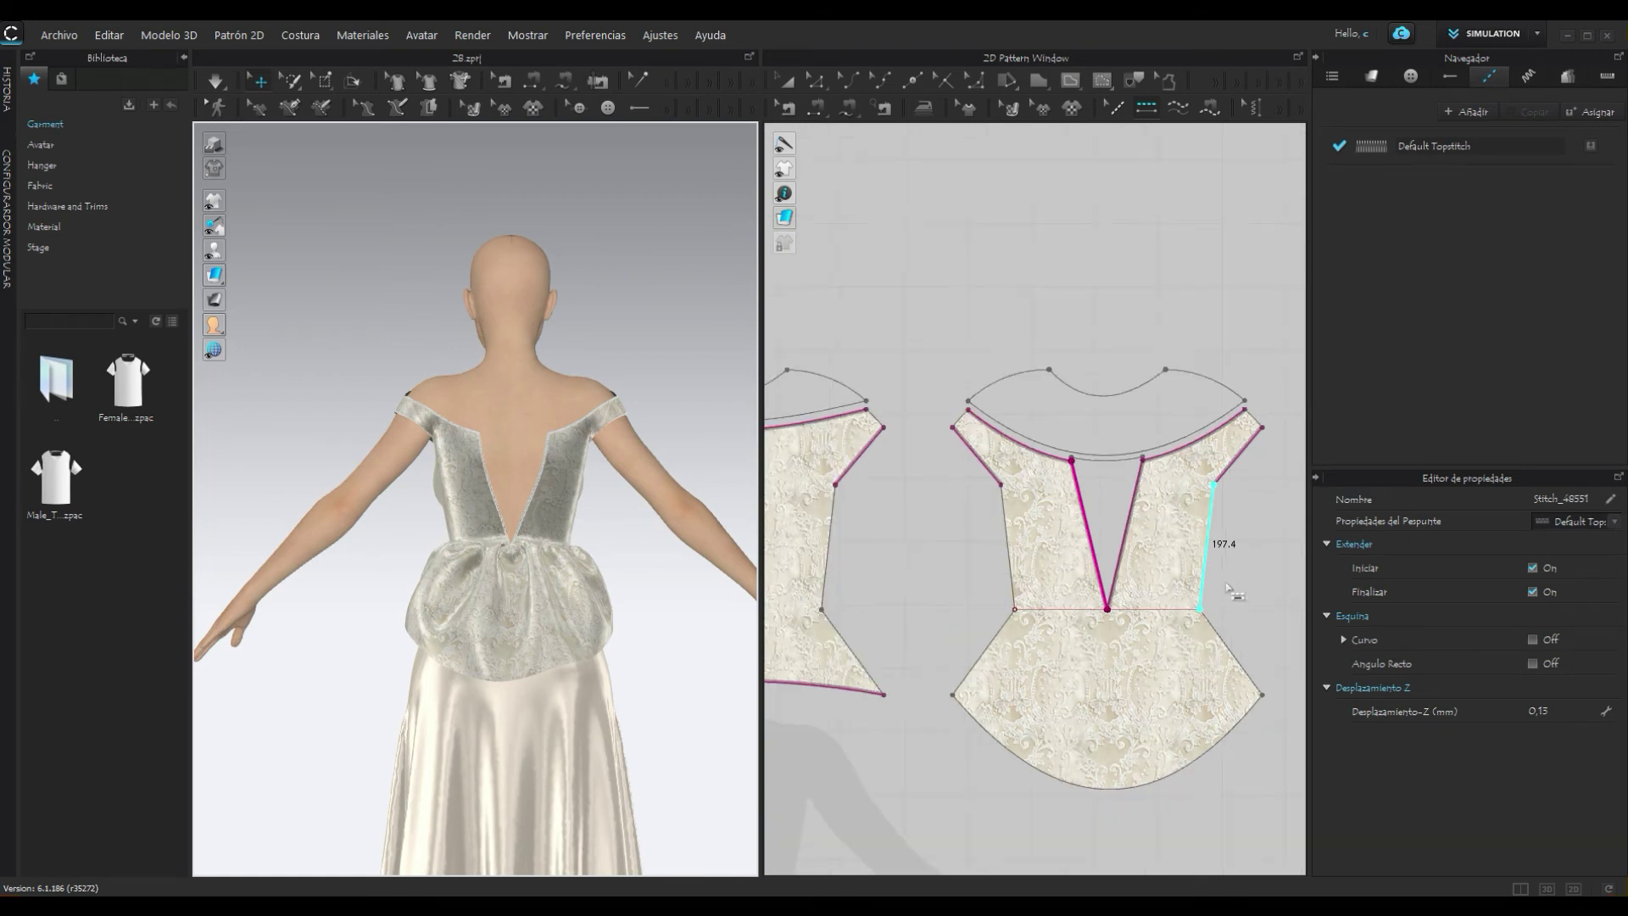
{"action": "scroll", "coordinate": [1234, 589], "scroll_direction": "down", "scroll_amount": 1}
{"action": "scroll", "coordinate": [1001, 559], "scroll_direction": "down", "scroll_amount": 2}
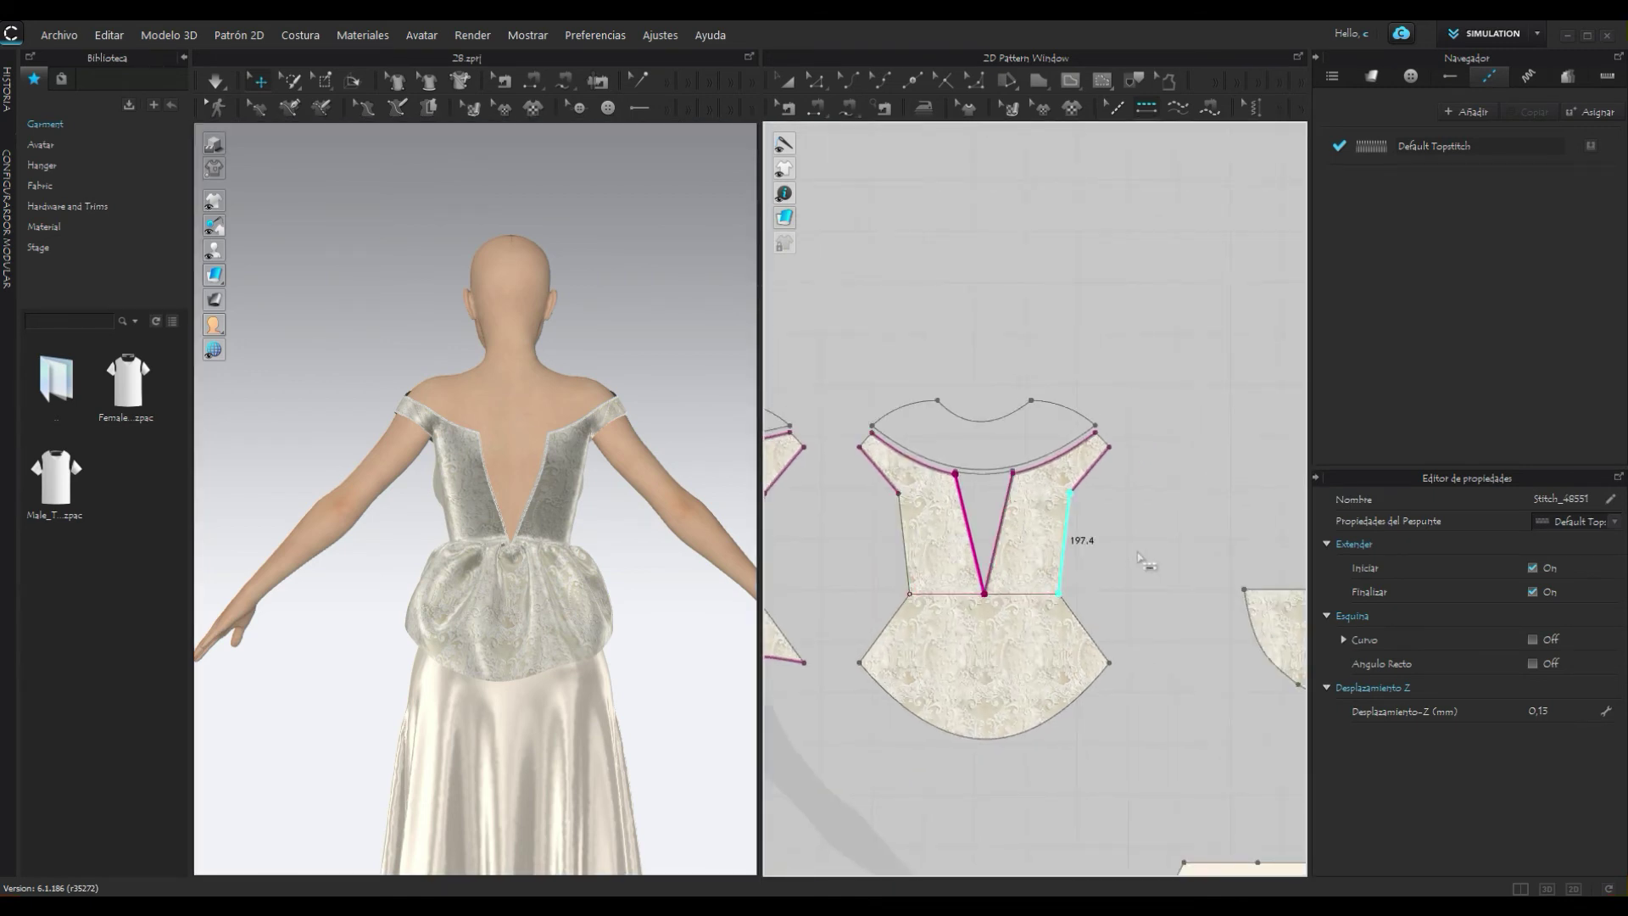
{"action": "scroll", "coordinate": [1139, 553], "scroll_direction": "down", "scroll_amount": 3}
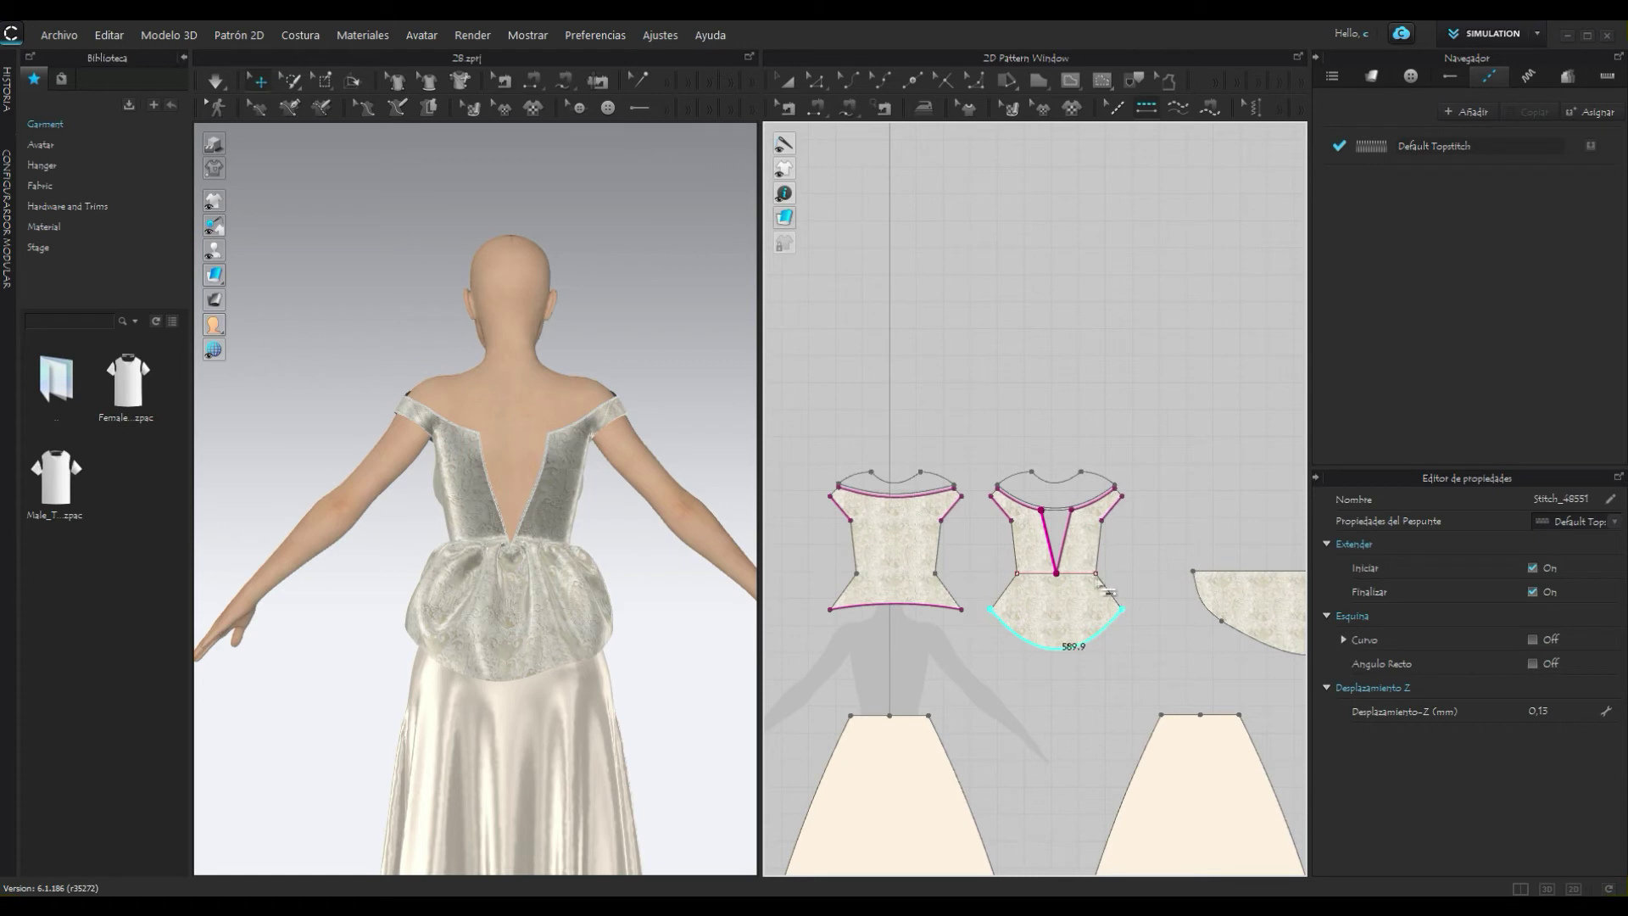
{"action": "scroll", "coordinate": [1148, 439], "scroll_direction": "down", "scroll_amount": 1}
{"action": "scroll", "coordinate": [1045, 403], "scroll_direction": "down", "scroll_amount": 1}
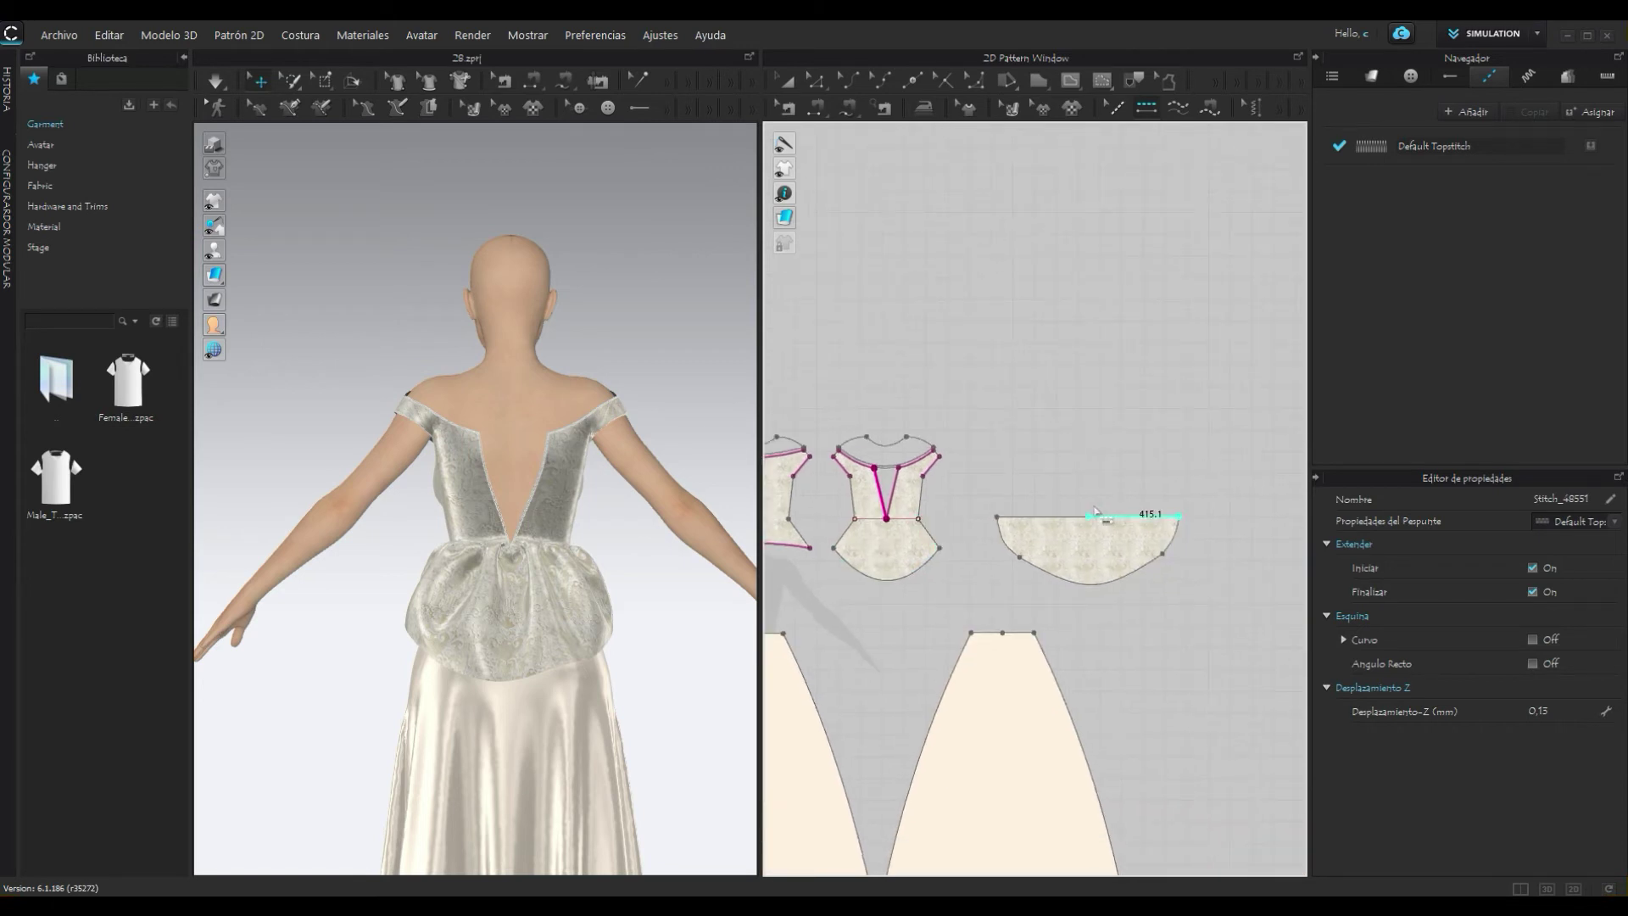
{"action": "scroll", "coordinate": [1081, 518], "scroll_direction": "up", "scroll_amount": 2}
{"action": "scroll", "coordinate": [1102, 521], "scroll_direction": "up", "scroll_amount": 1}
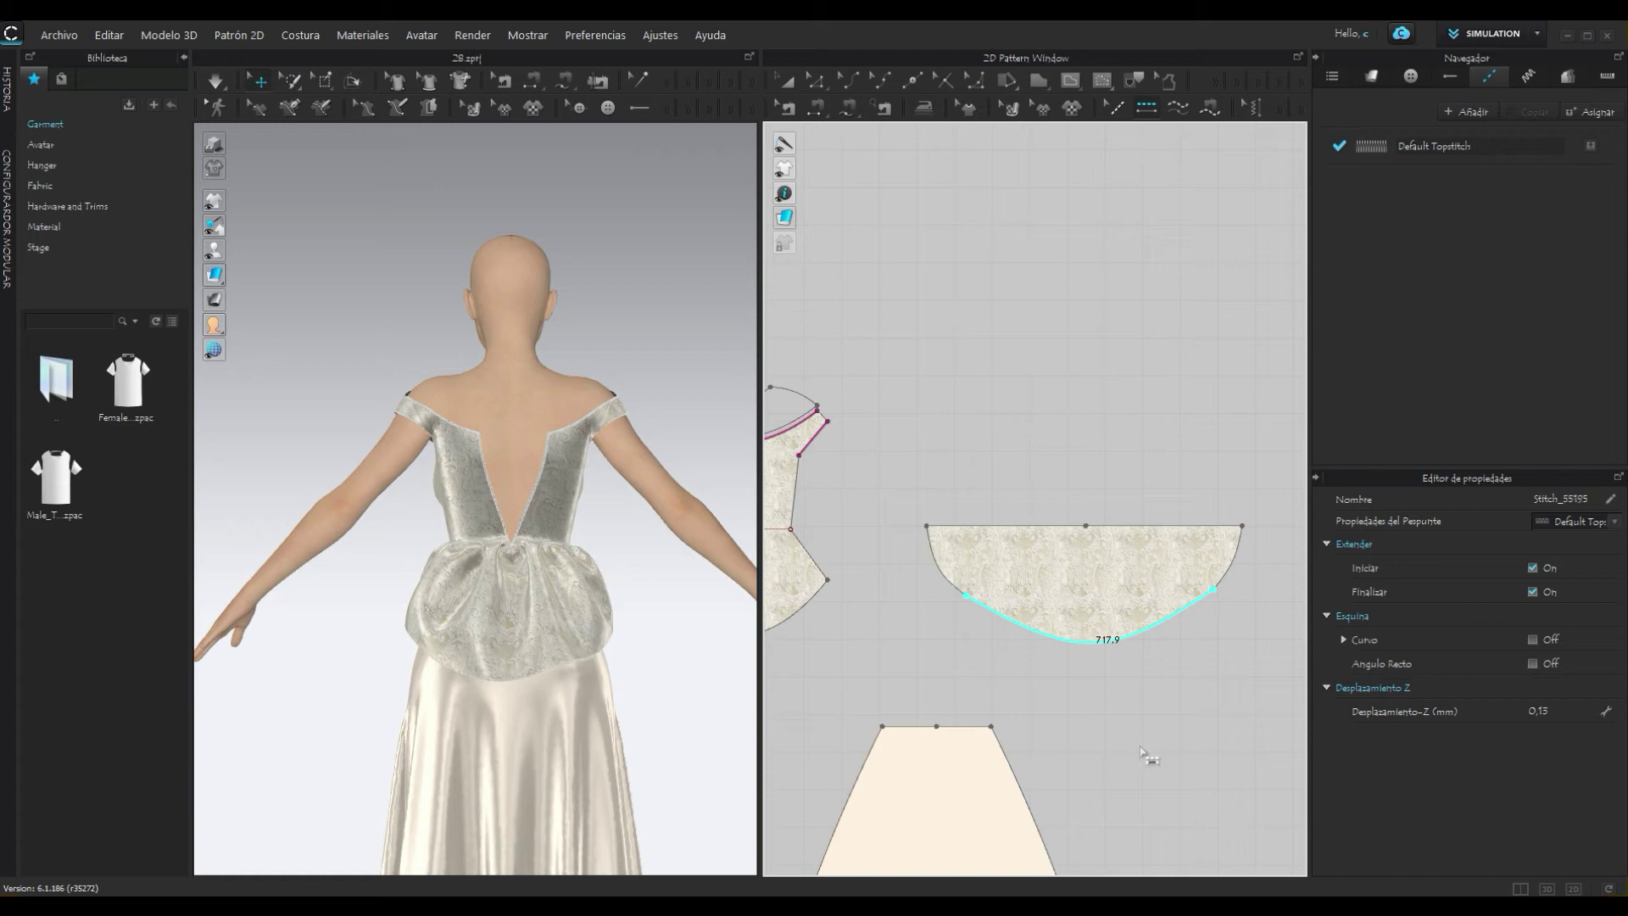
{"action": "left_click", "coordinate": [1216, 591]}
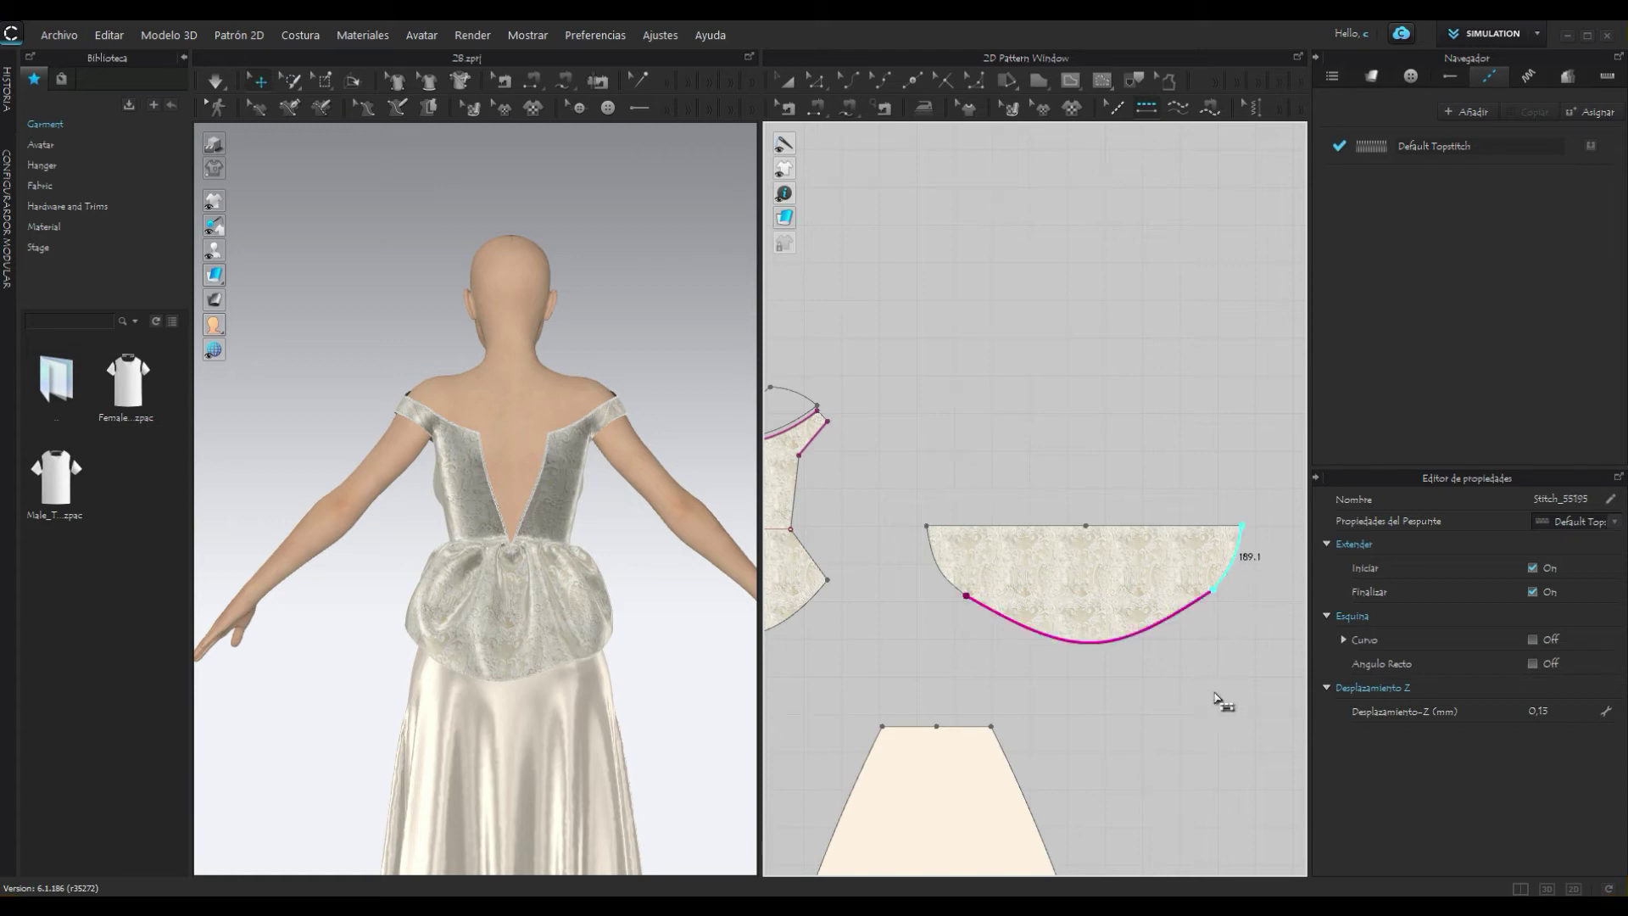
{"action": "left_click", "coordinate": [950, 585]}
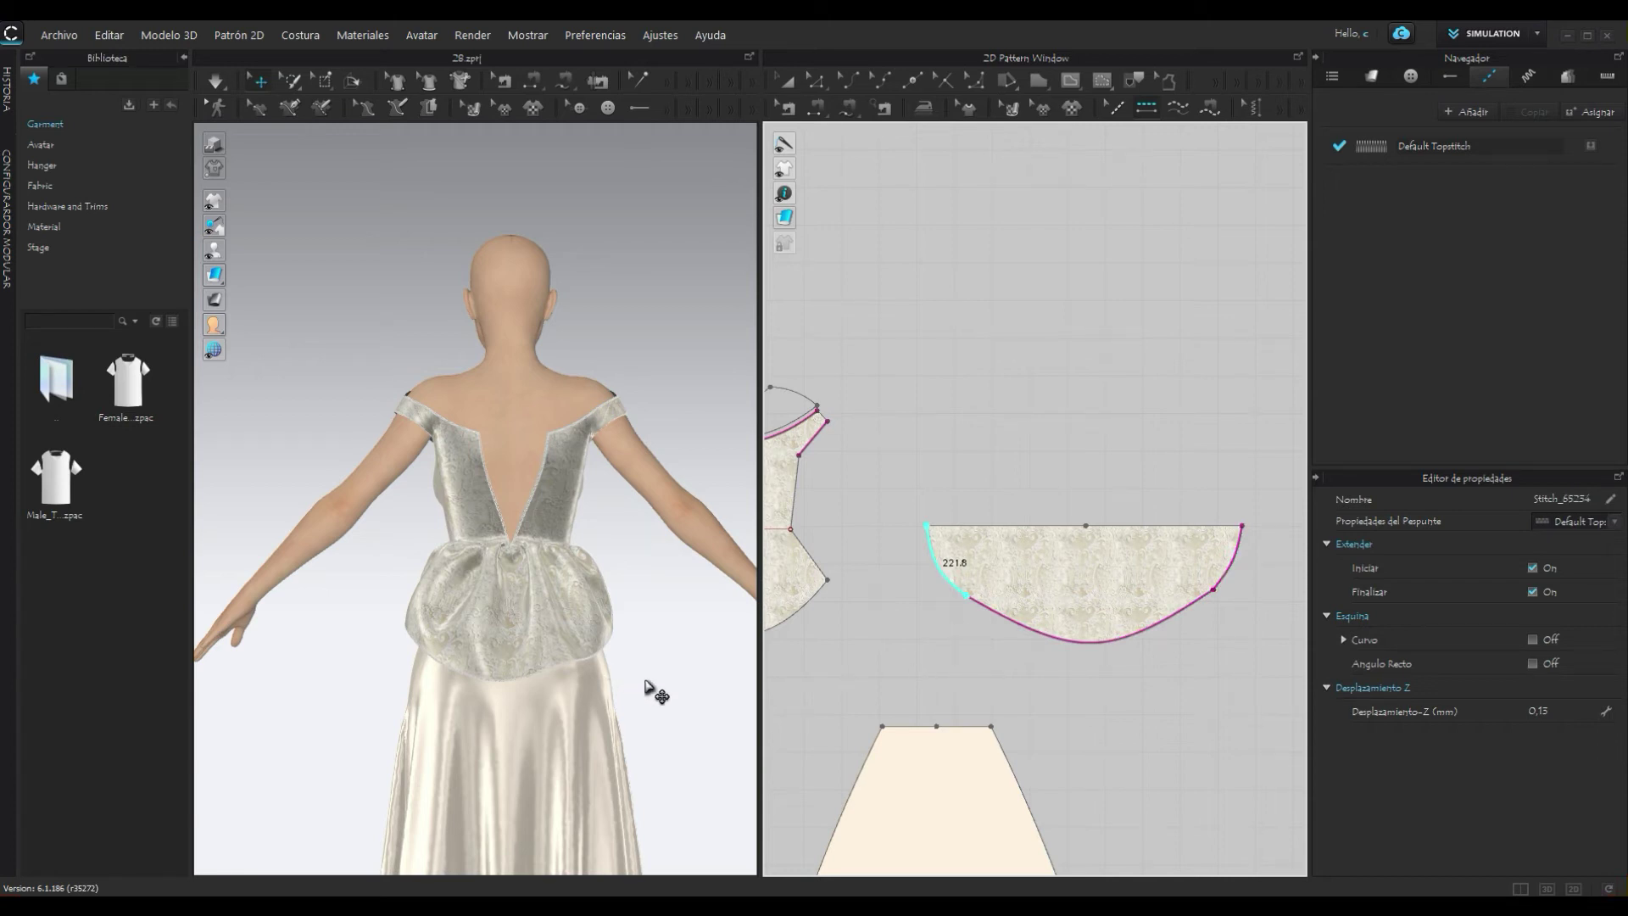
{"action": "right_click_drag", "start_coordinate": [653, 678], "coordinate": [290, 683]}
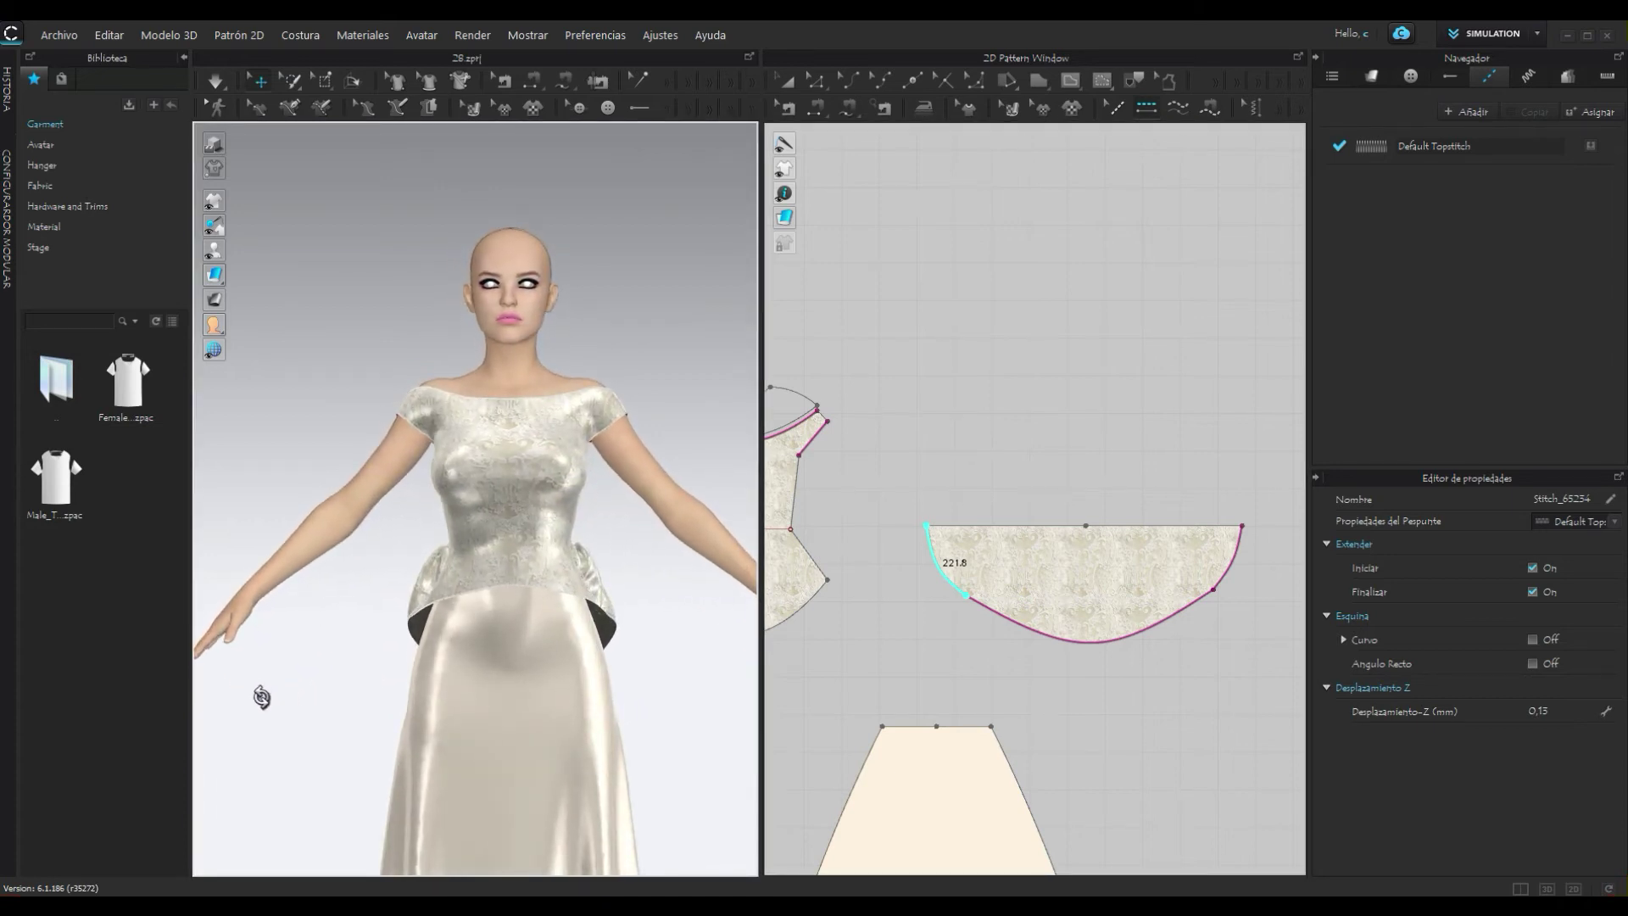
Step: Topstitch the hems of the left and right satin skirt panels
{"action": "scroll", "coordinate": [637, 665], "scroll_direction": "down", "scroll_amount": 3}
{"action": "scroll", "coordinate": [637, 666], "scroll_direction": "down", "scroll_amount": 2}
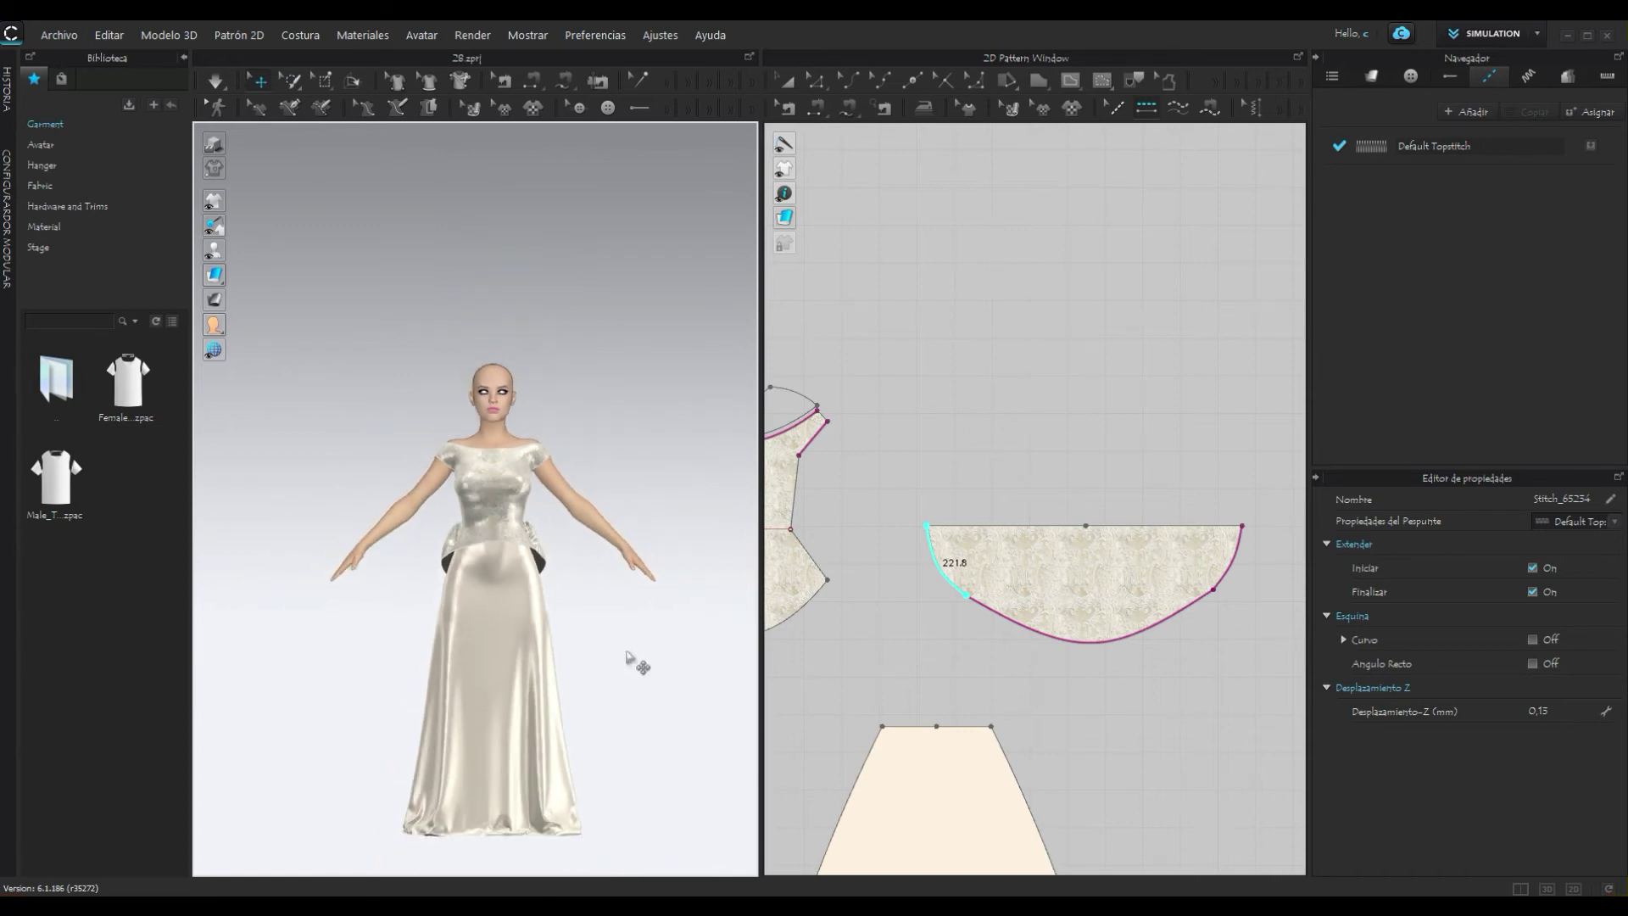
{"action": "middle_click_drag", "start_coordinate": [672, 499], "coordinate": [680, 407]}
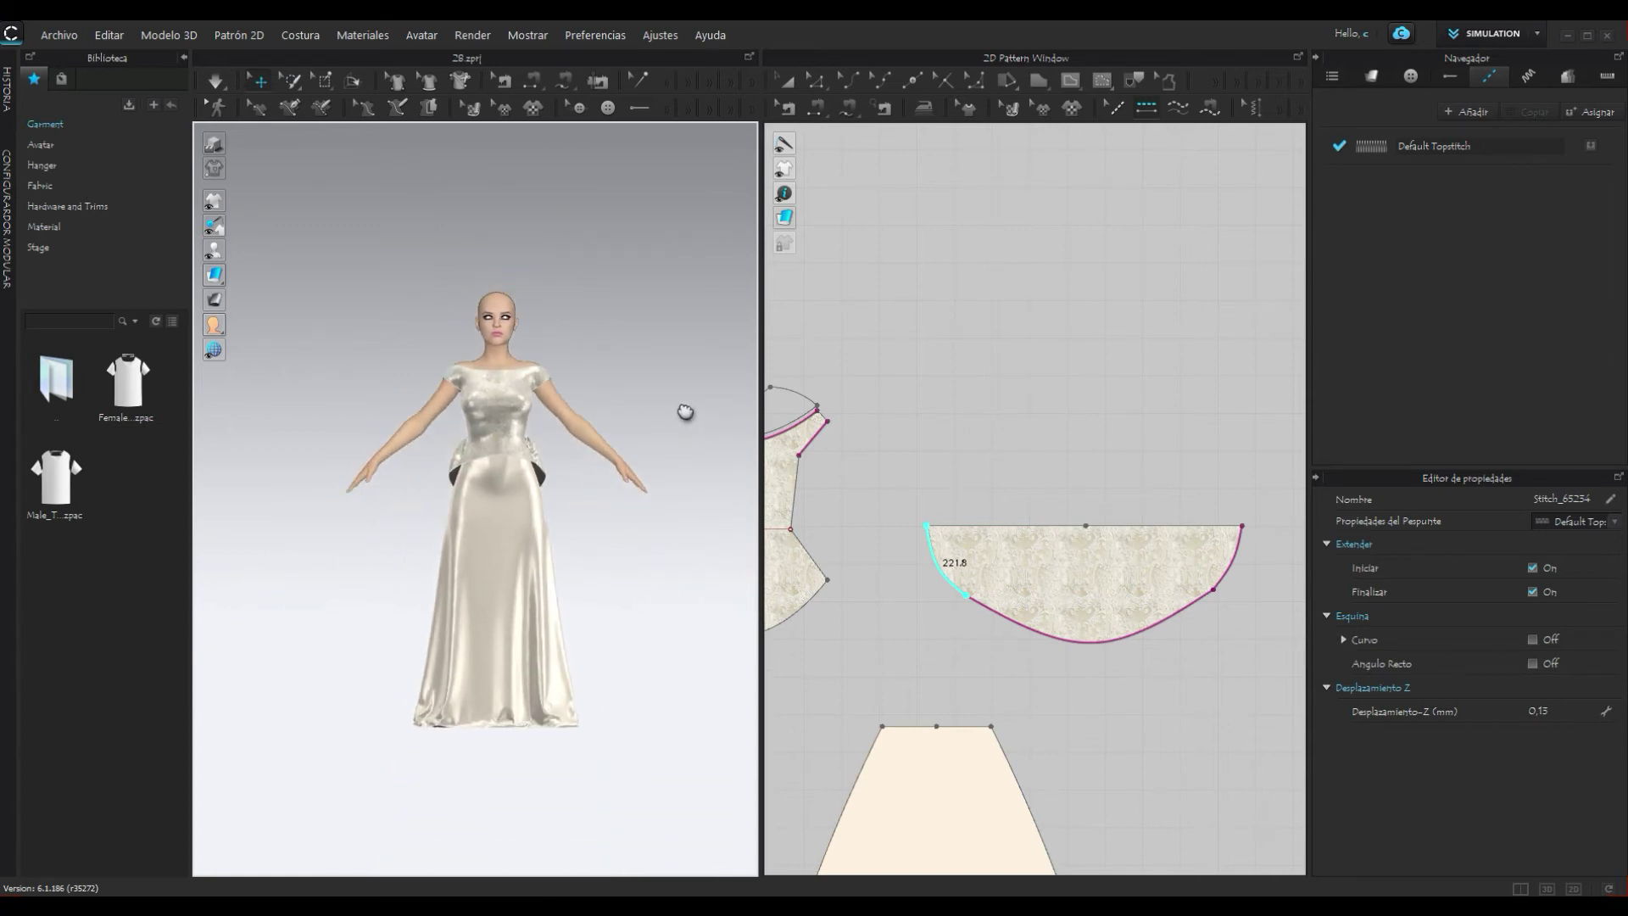
{"action": "mouse_move", "coordinate": [618, 563]}
{"action": "right_mouse_down"}
{"action": "mouse_move", "coordinate": [324, 583]}
{"action": "mouse_move", "coordinate": [308, 571]}
{"action": "mouse_move", "coordinate": [675, 568]}
{"action": "right_mouse_up"}
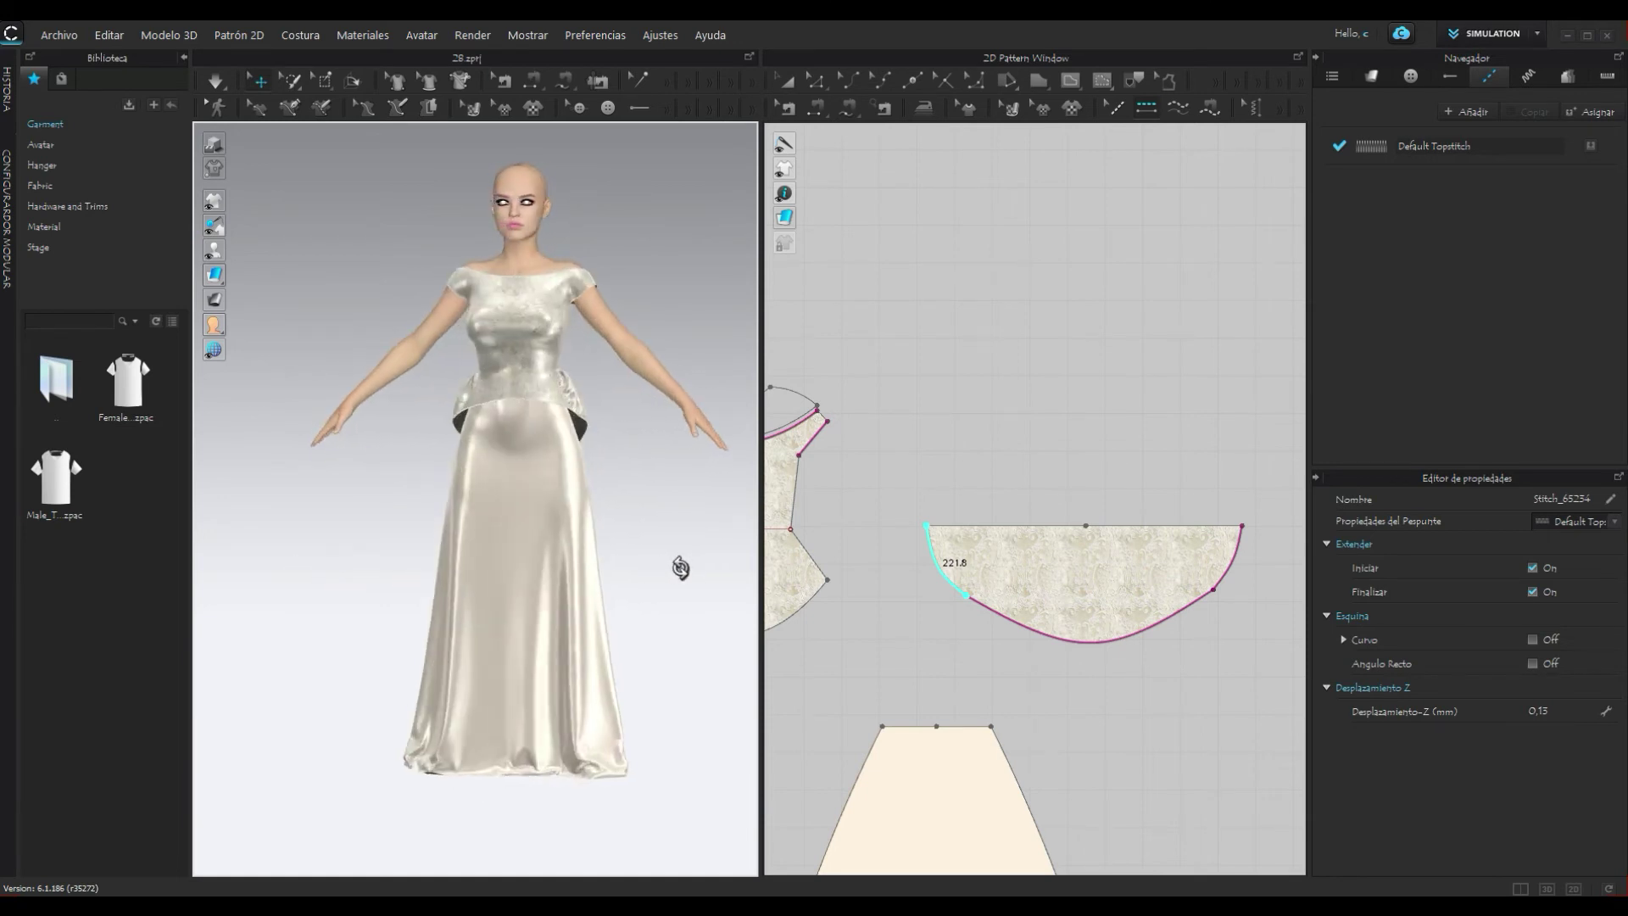
{"action": "scroll", "coordinate": [975, 635], "scroll_direction": "down", "scroll_amount": 2}
{"action": "scroll", "coordinate": [952, 627], "scroll_direction": "down", "scroll_amount": 3}
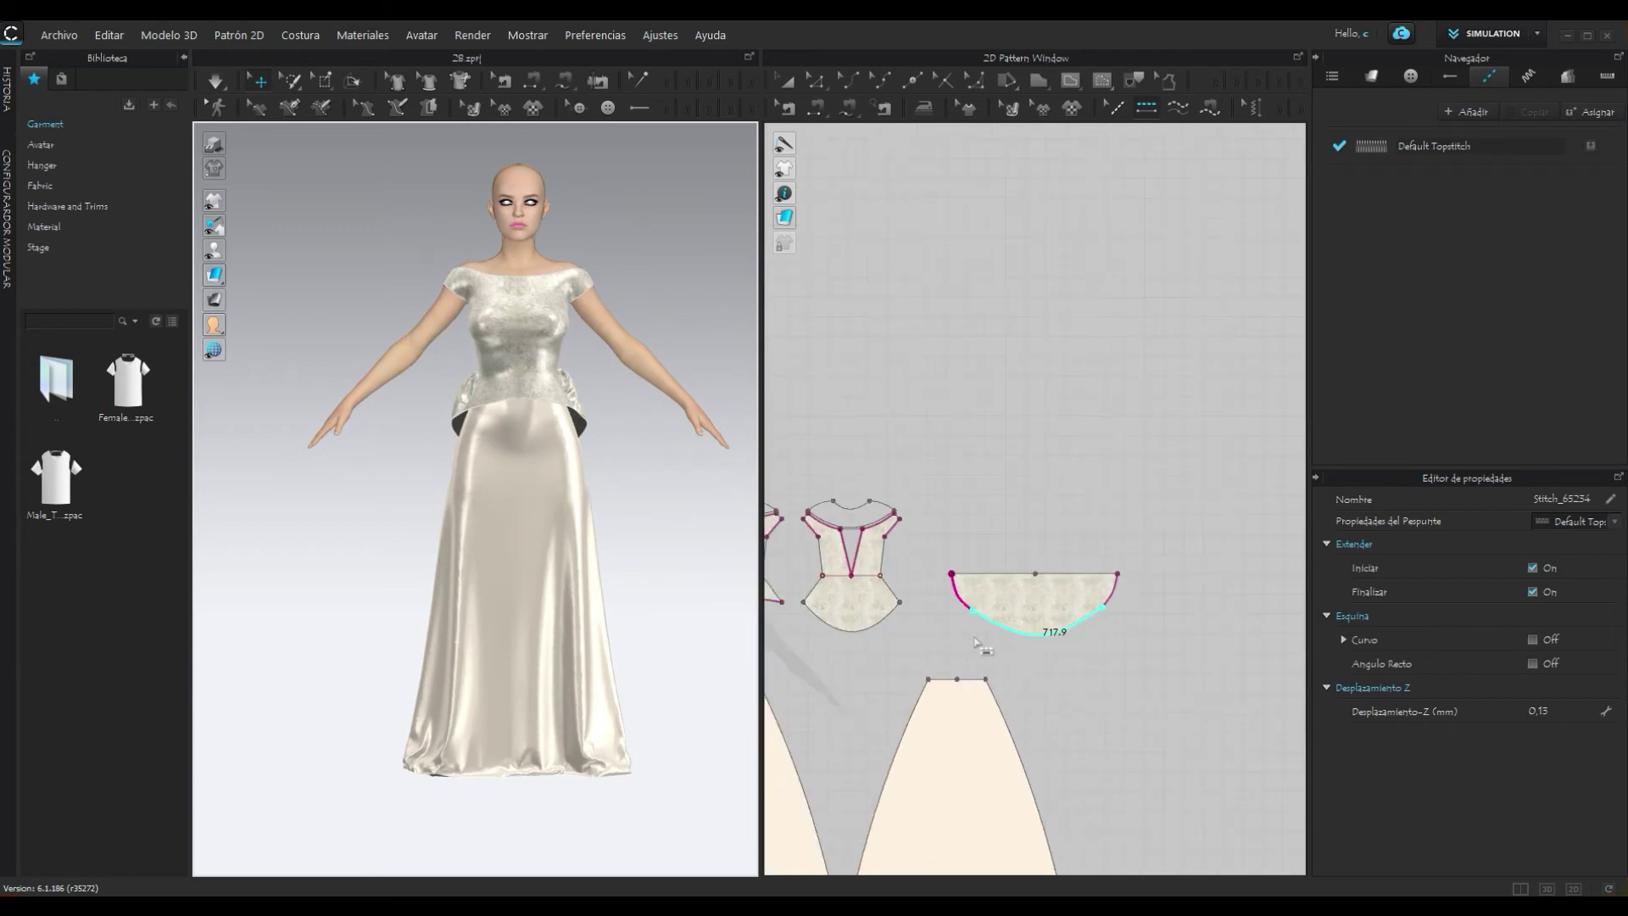
{"action": "scroll", "coordinate": [915, 652], "scroll_direction": "down", "scroll_amount": 3}
{"action": "scroll", "coordinate": [884, 685], "scroll_direction": "up", "scroll_amount": 1}
{"action": "scroll", "coordinate": [933, 593], "scroll_direction": "up", "scroll_amount": 3}
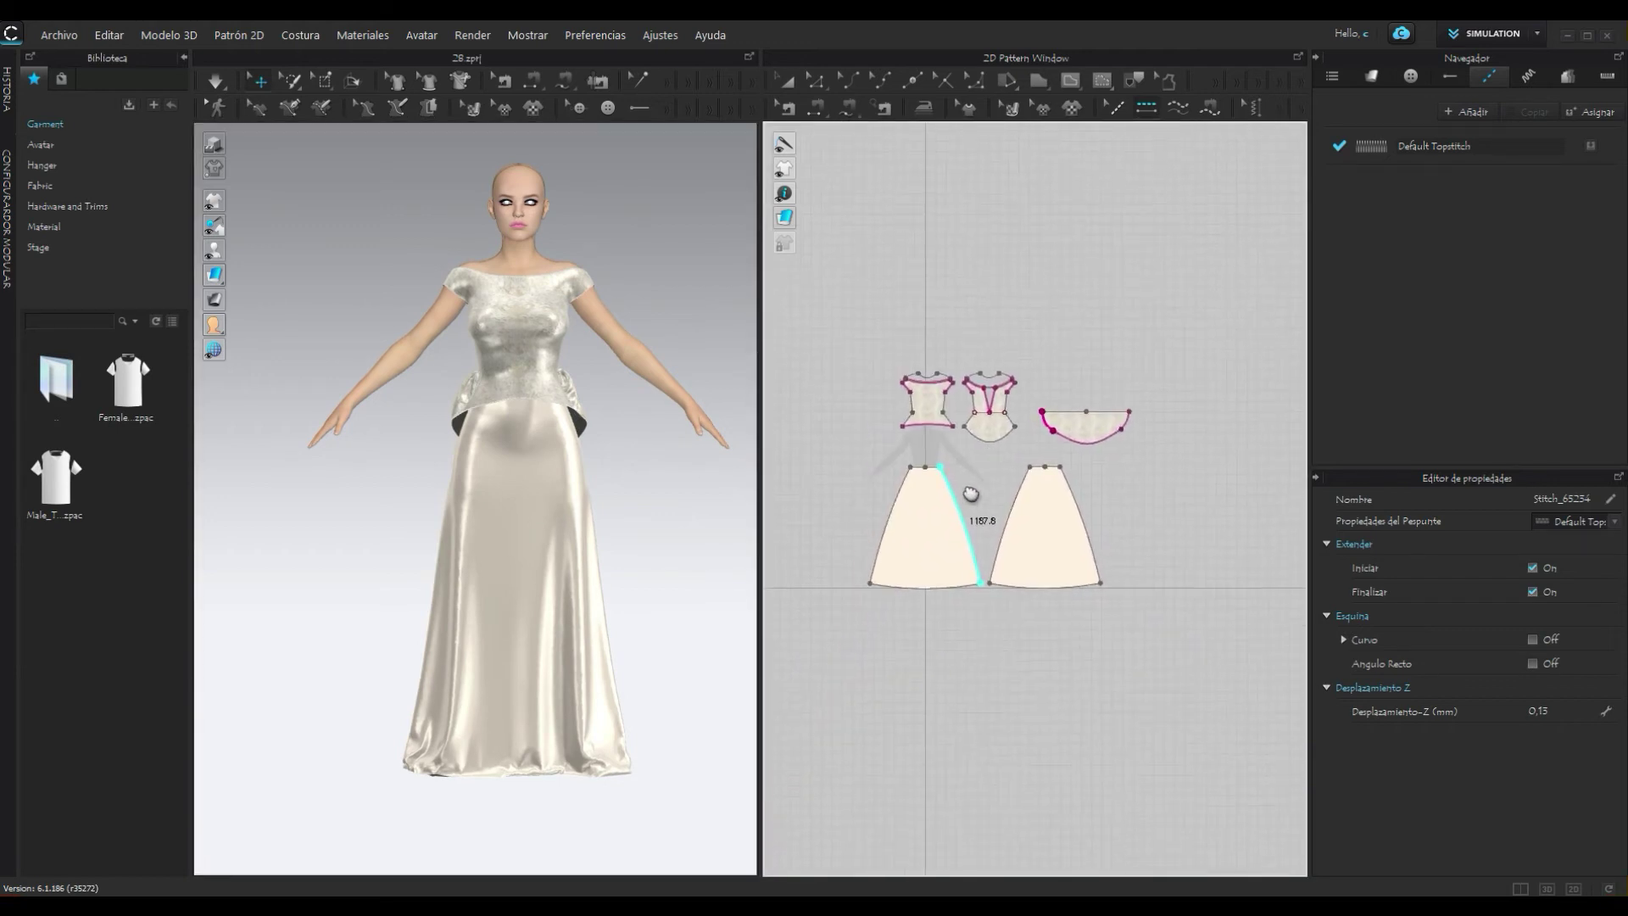
{"action": "scroll", "coordinate": [968, 526], "scroll_direction": "up", "scroll_amount": 3}
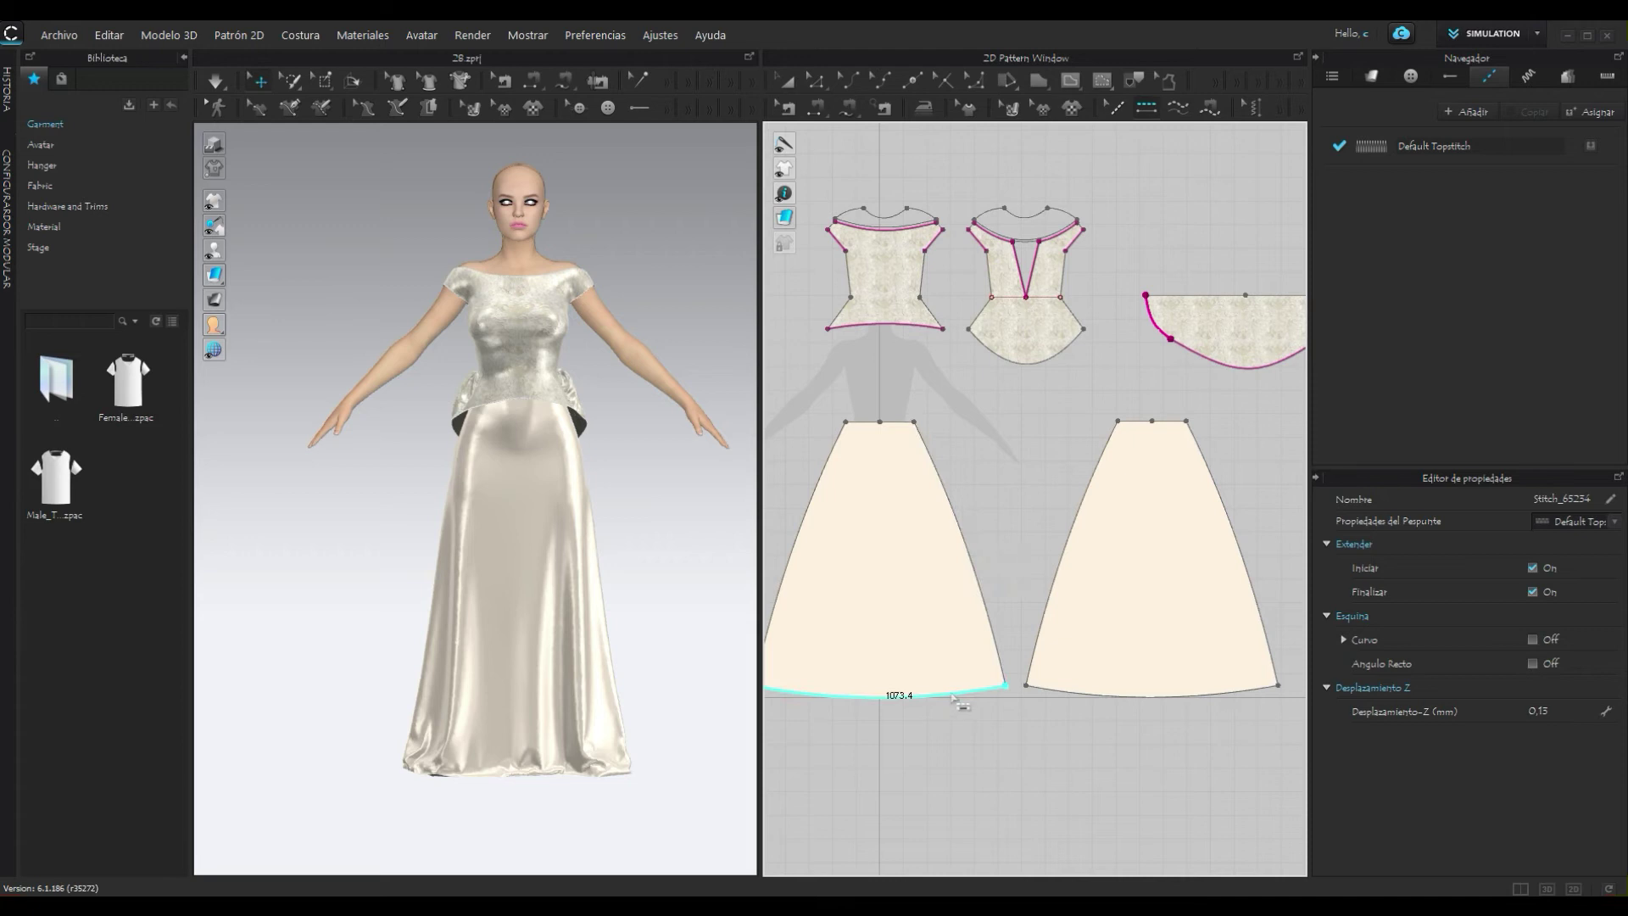
{"action": "left_click", "coordinate": [1009, 766]}
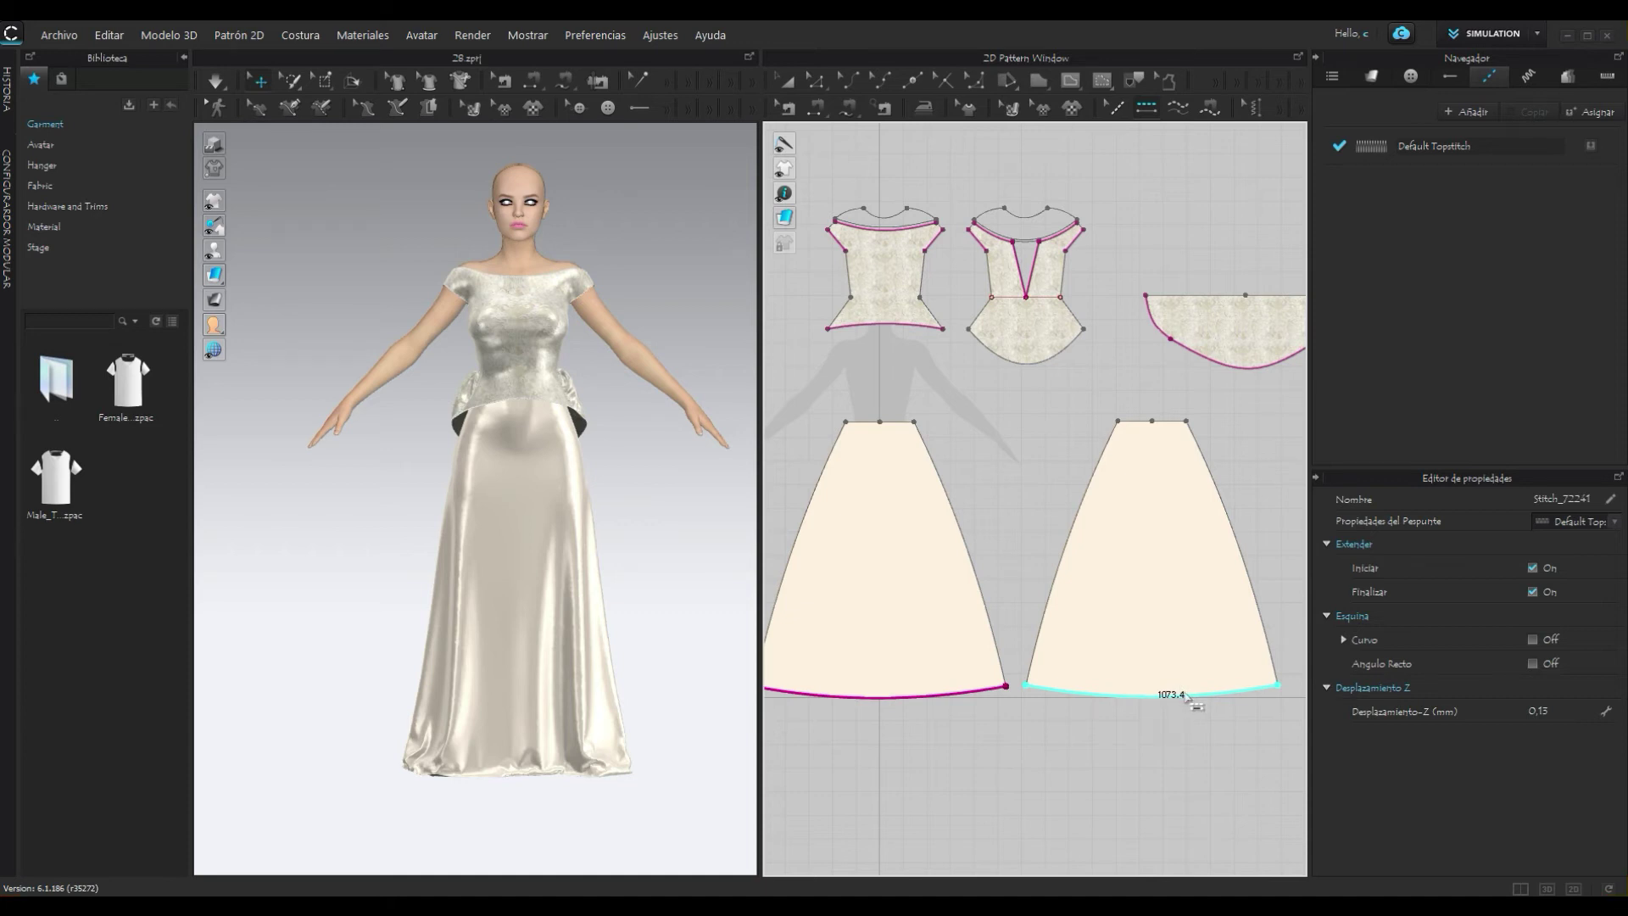
{"action": "left_click", "coordinate": [1195, 795]}
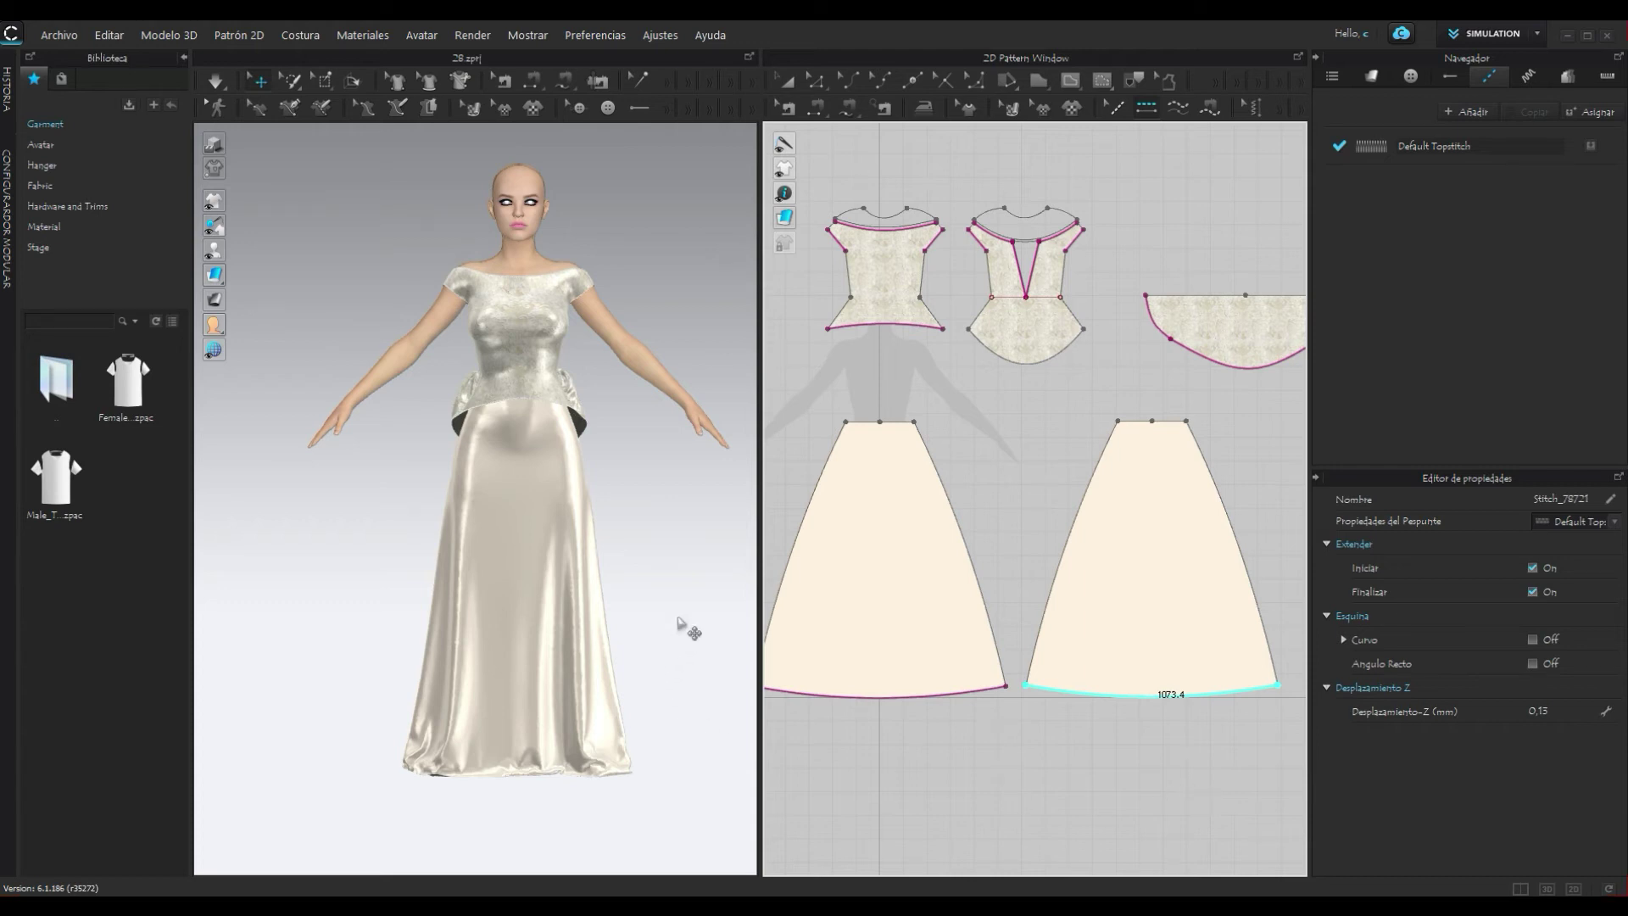
{"action": "mouse_move", "coordinate": [675, 628]}
{"action": "right_mouse_down"}
{"action": "mouse_move", "coordinate": [574, 640]}
{"action": "mouse_move", "coordinate": [288, 607]}
{"action": "right_mouse_up"}
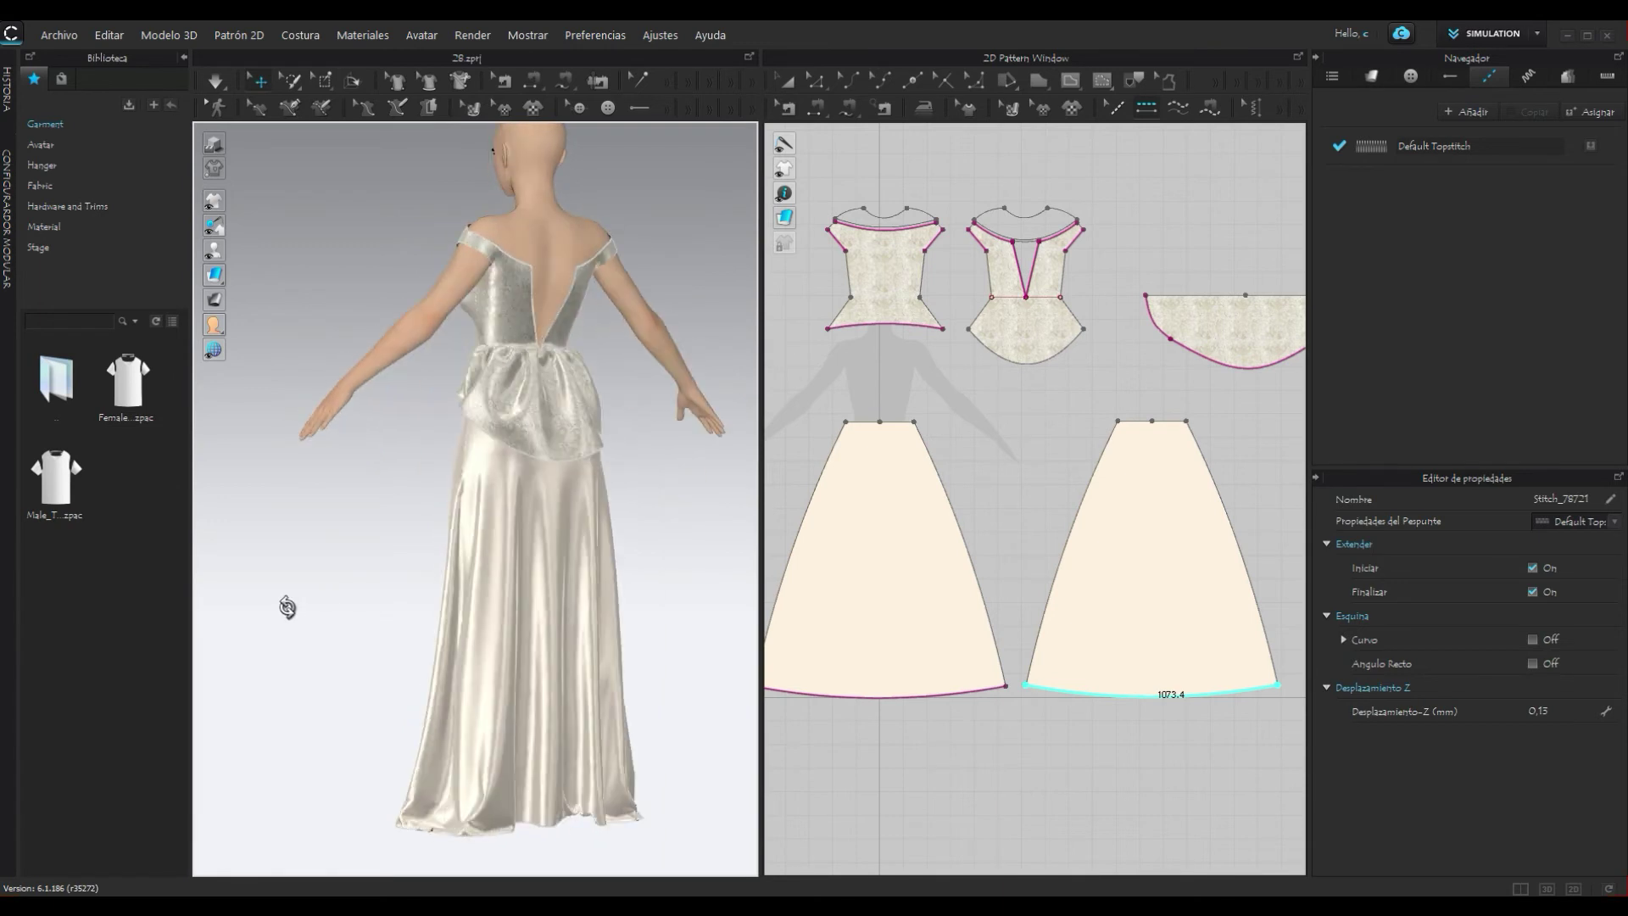
{"action": "right_click_drag", "start_coordinate": [581, 582], "coordinate": [693, 612]}
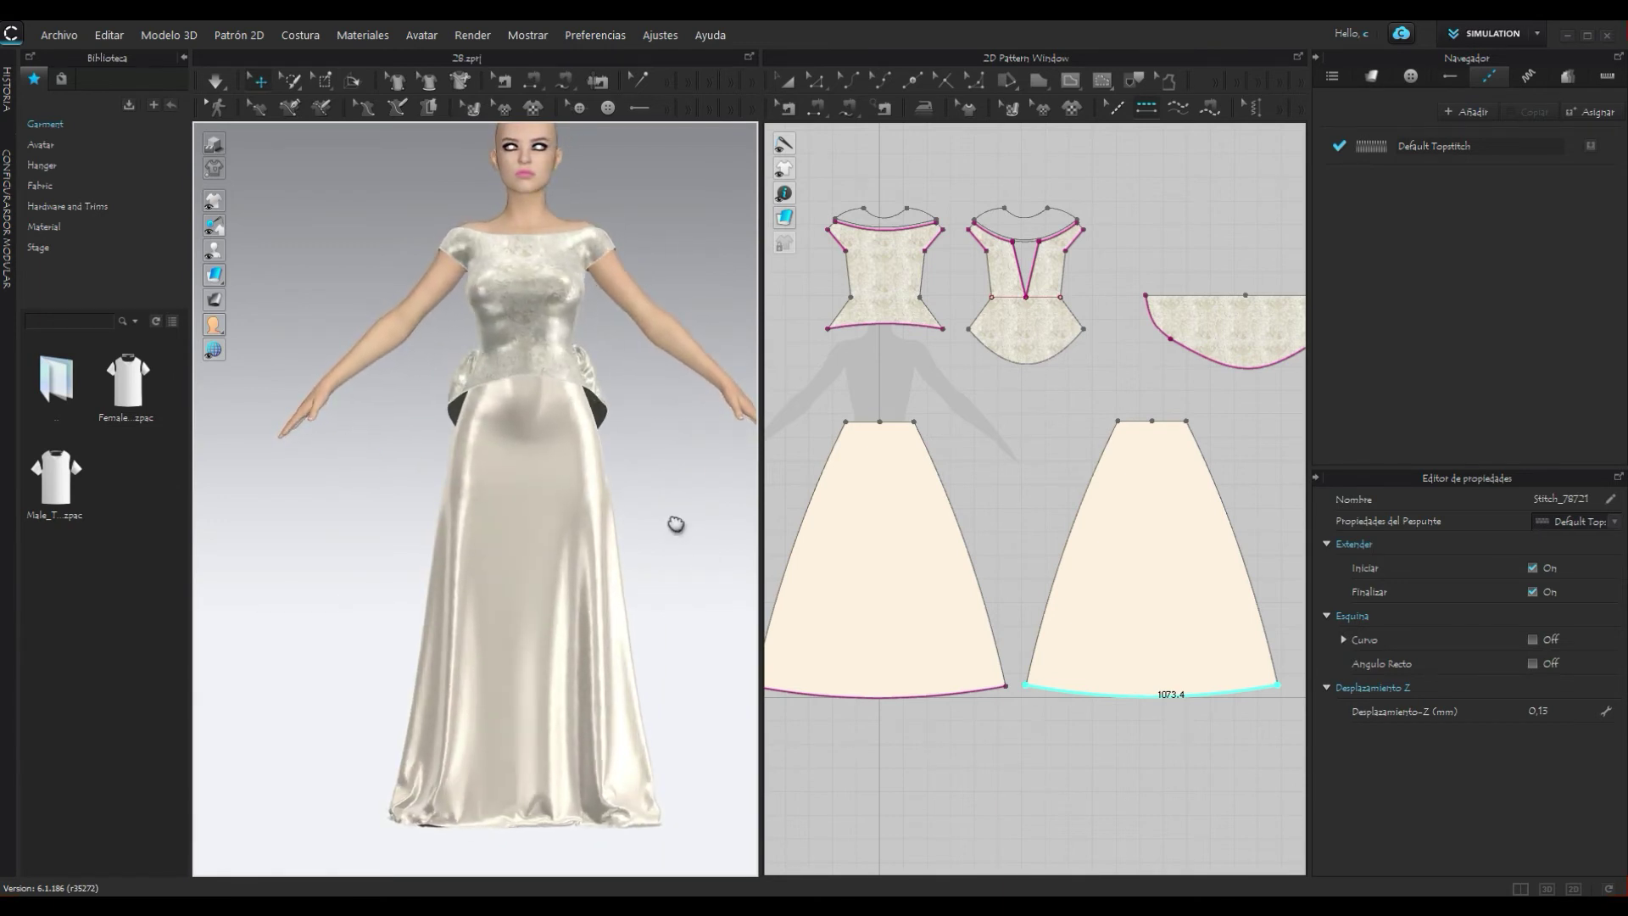
{"action": "scroll", "coordinate": [667, 593], "scroll_direction": "up", "scroll_amount": 2}
{"action": "scroll", "coordinate": [658, 603], "scroll_direction": "up", "scroll_amount": 2}
{"action": "scroll", "coordinate": [654, 603], "scroll_direction": "up", "scroll_amount": 1}
{"action": "scroll", "coordinate": [639, 588], "scroll_direction": "up", "scroll_amount": 1}
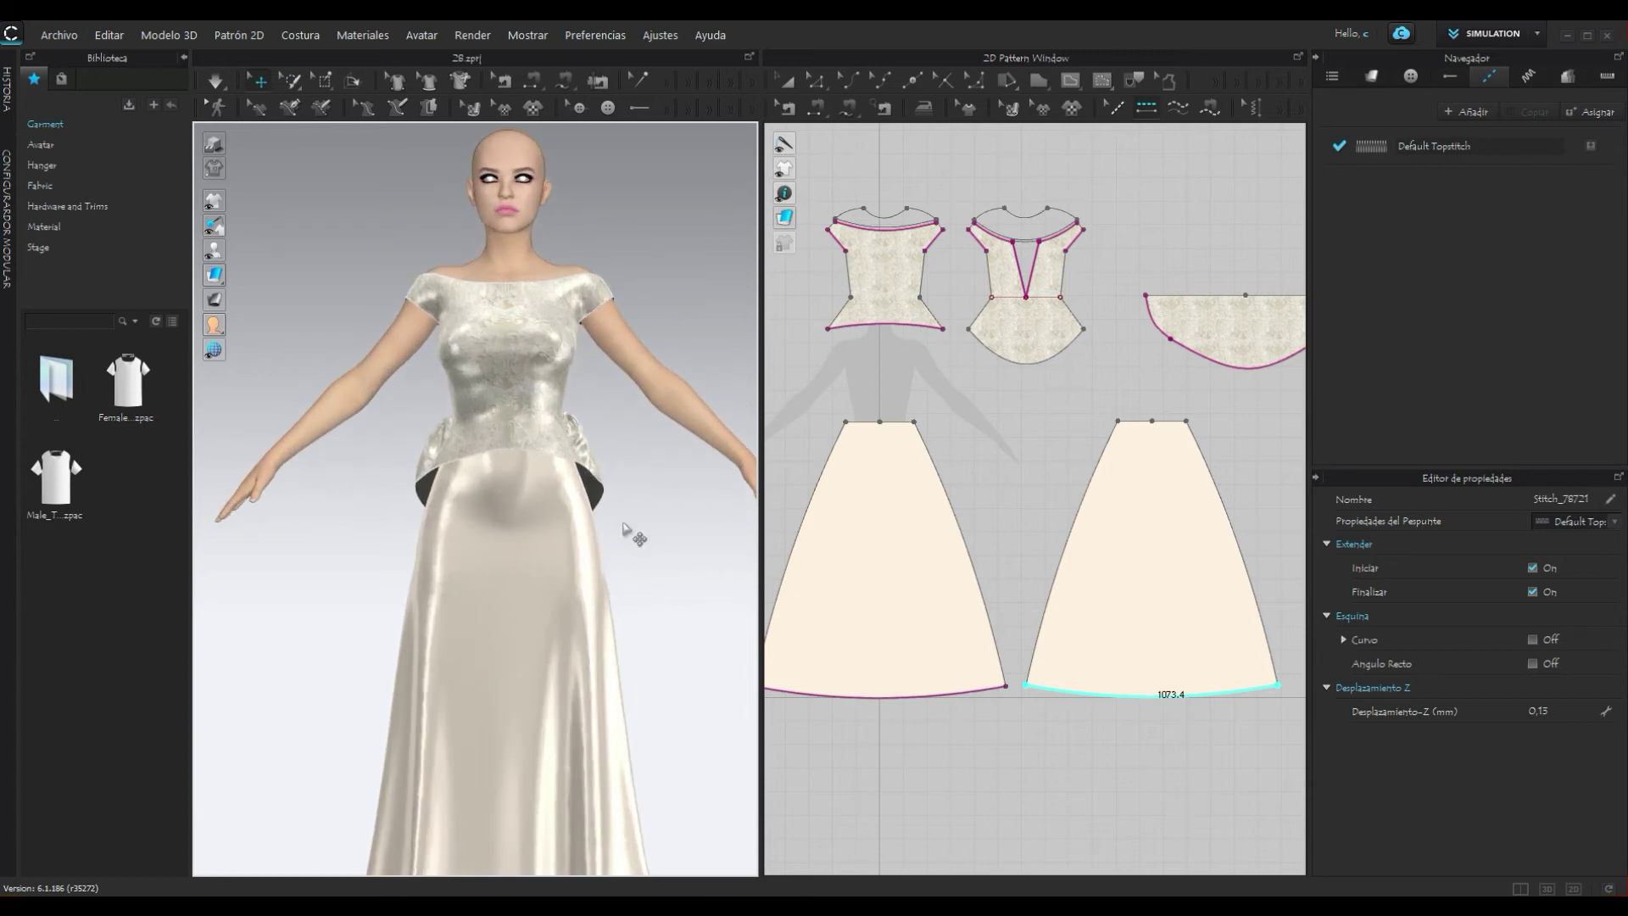
{"action": "scroll", "coordinate": [636, 535], "scroll_direction": "up", "scroll_amount": 1}
{"action": "middle_click_drag", "start_coordinate": [647, 545], "coordinate": [654, 618]}
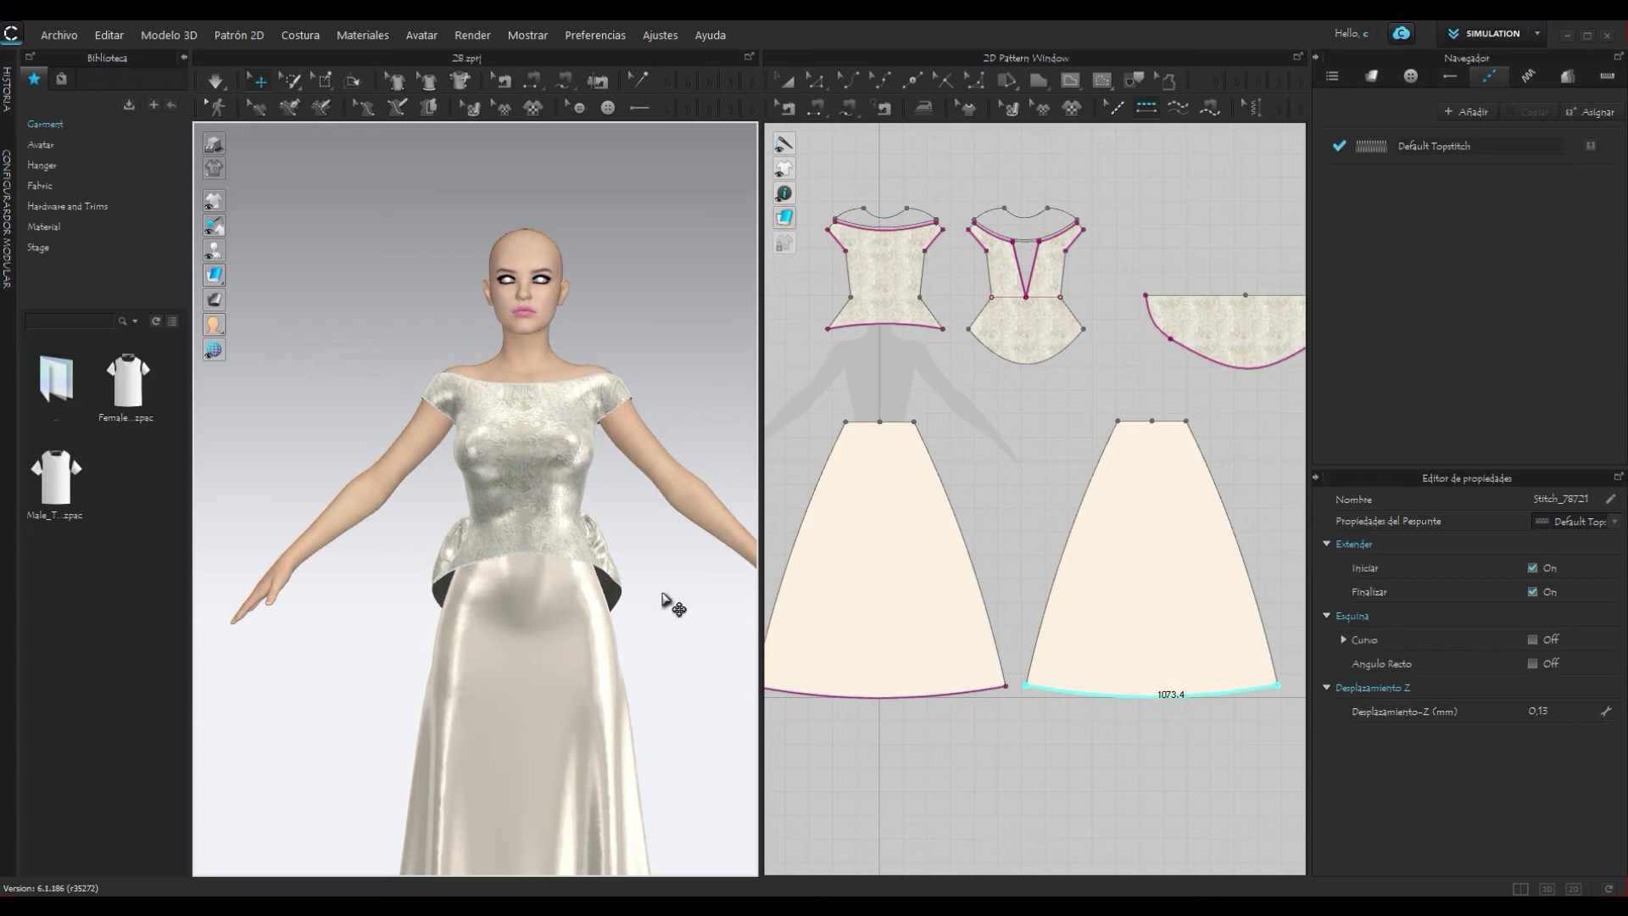
{"action": "mouse_move", "coordinate": [678, 600]}
{"action": "right_mouse_down"}
{"action": "mouse_move", "coordinate": [272, 592]}
{"action": "mouse_move", "coordinate": [677, 584]}
{"action": "right_mouse_up"}
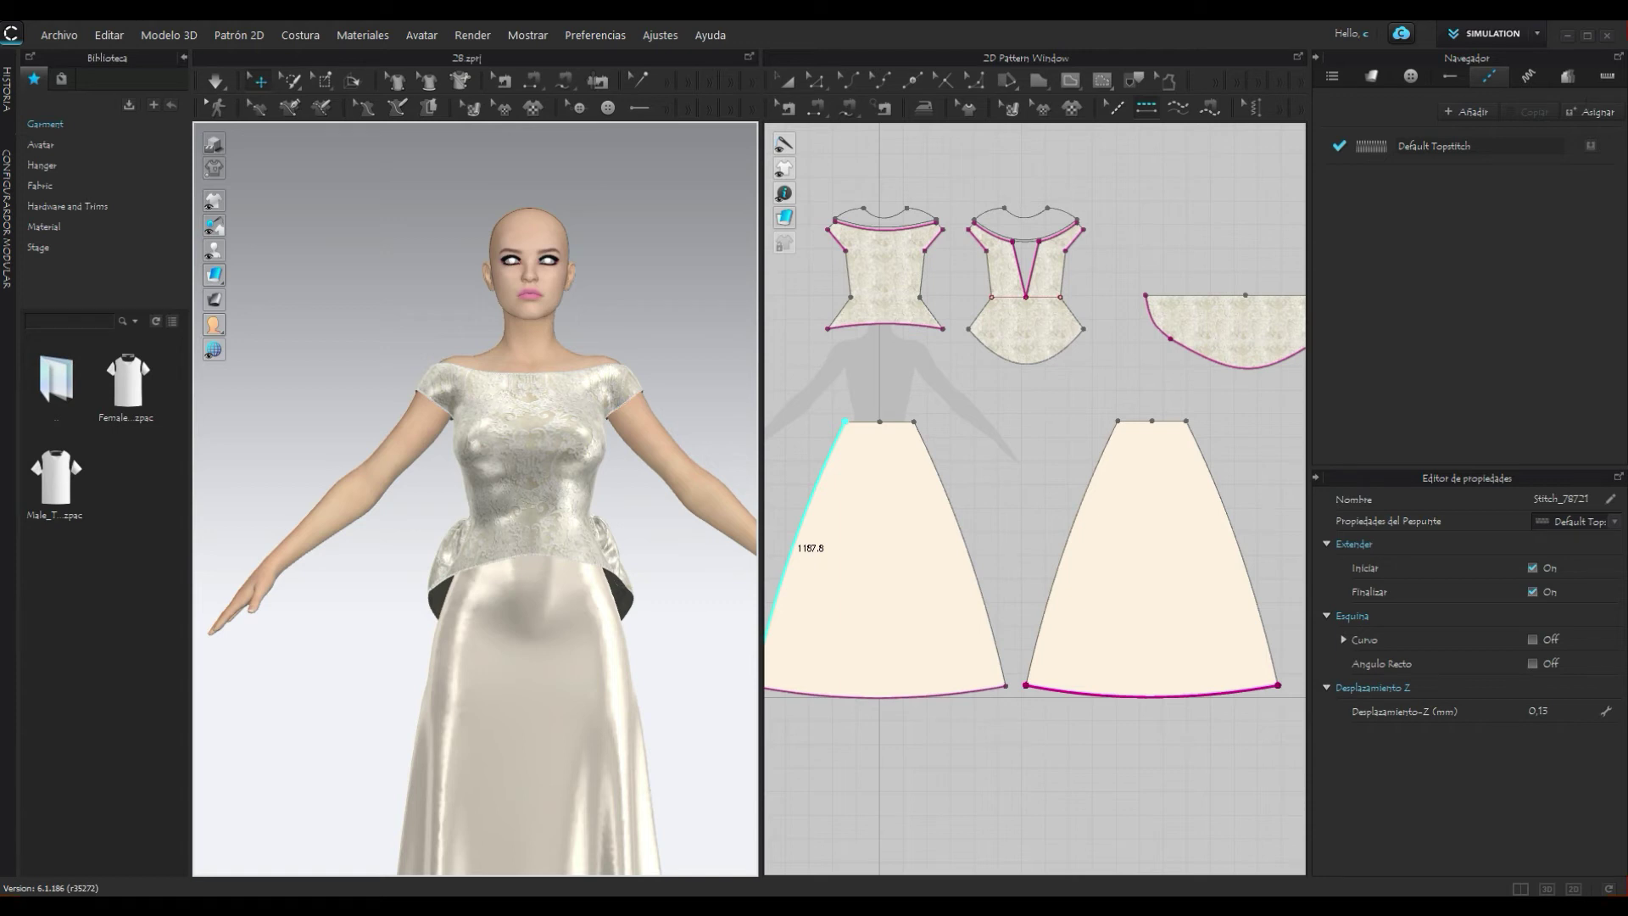
{"action": "right_click_drag", "start_coordinate": [666, 637], "coordinate": [656, 646]}
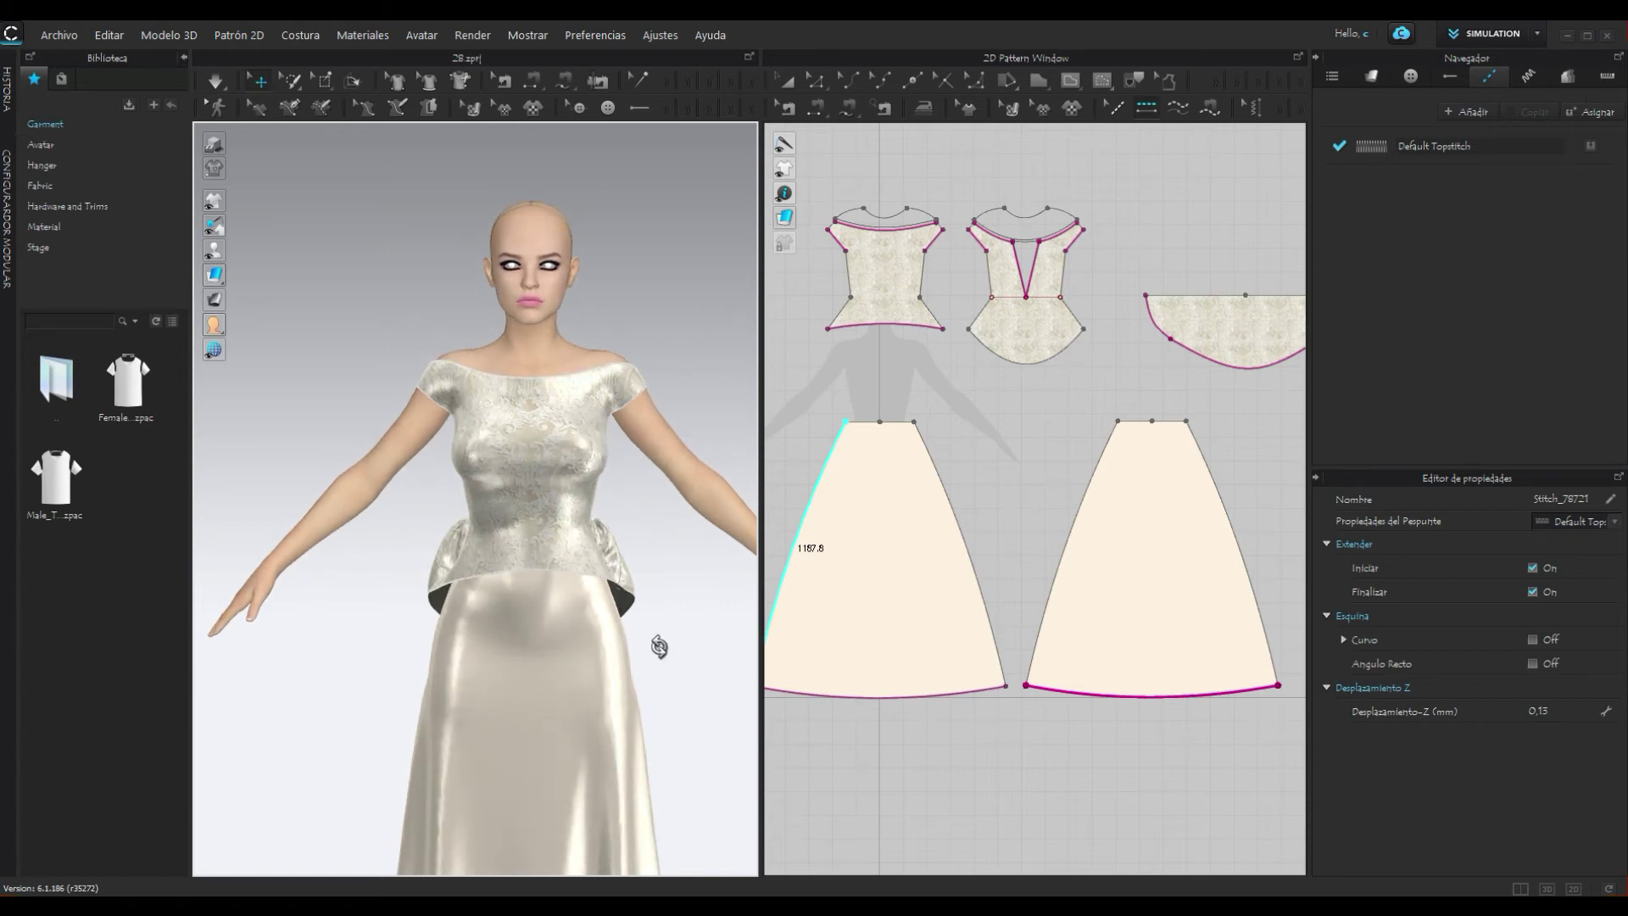
{"action": "scroll", "coordinate": [627, 648], "scroll_direction": "down", "scroll_amount": 2}
{"action": "scroll", "coordinate": [606, 648], "scroll_direction": "down", "scroll_amount": 2}
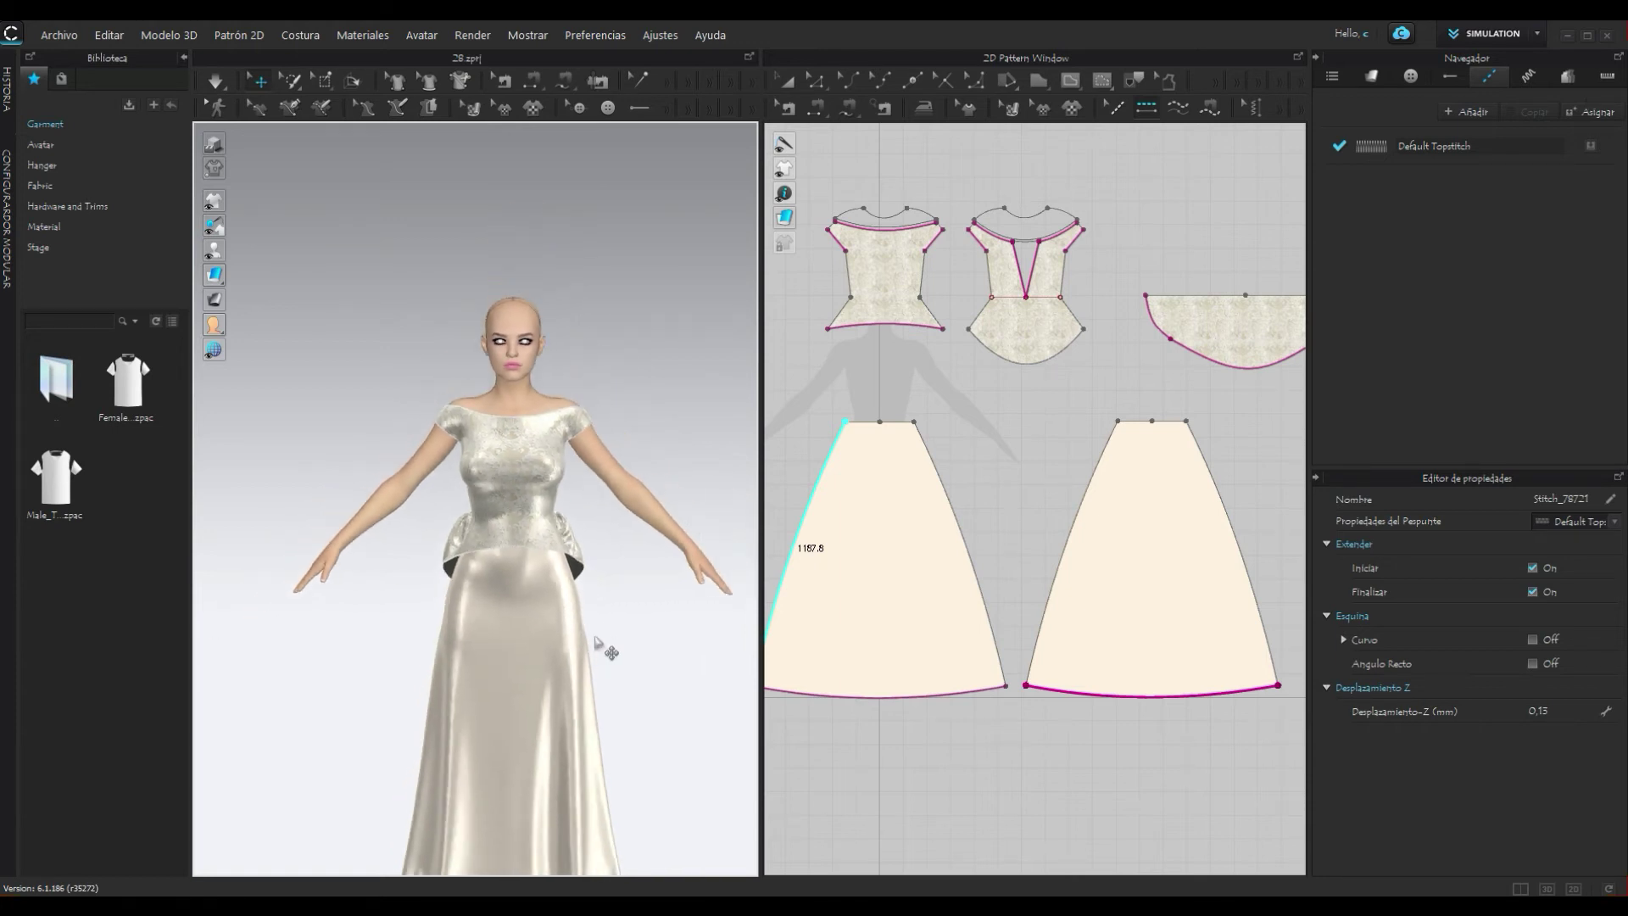
{"action": "middle_click_drag", "start_coordinate": [615, 578], "coordinate": [592, 506]}
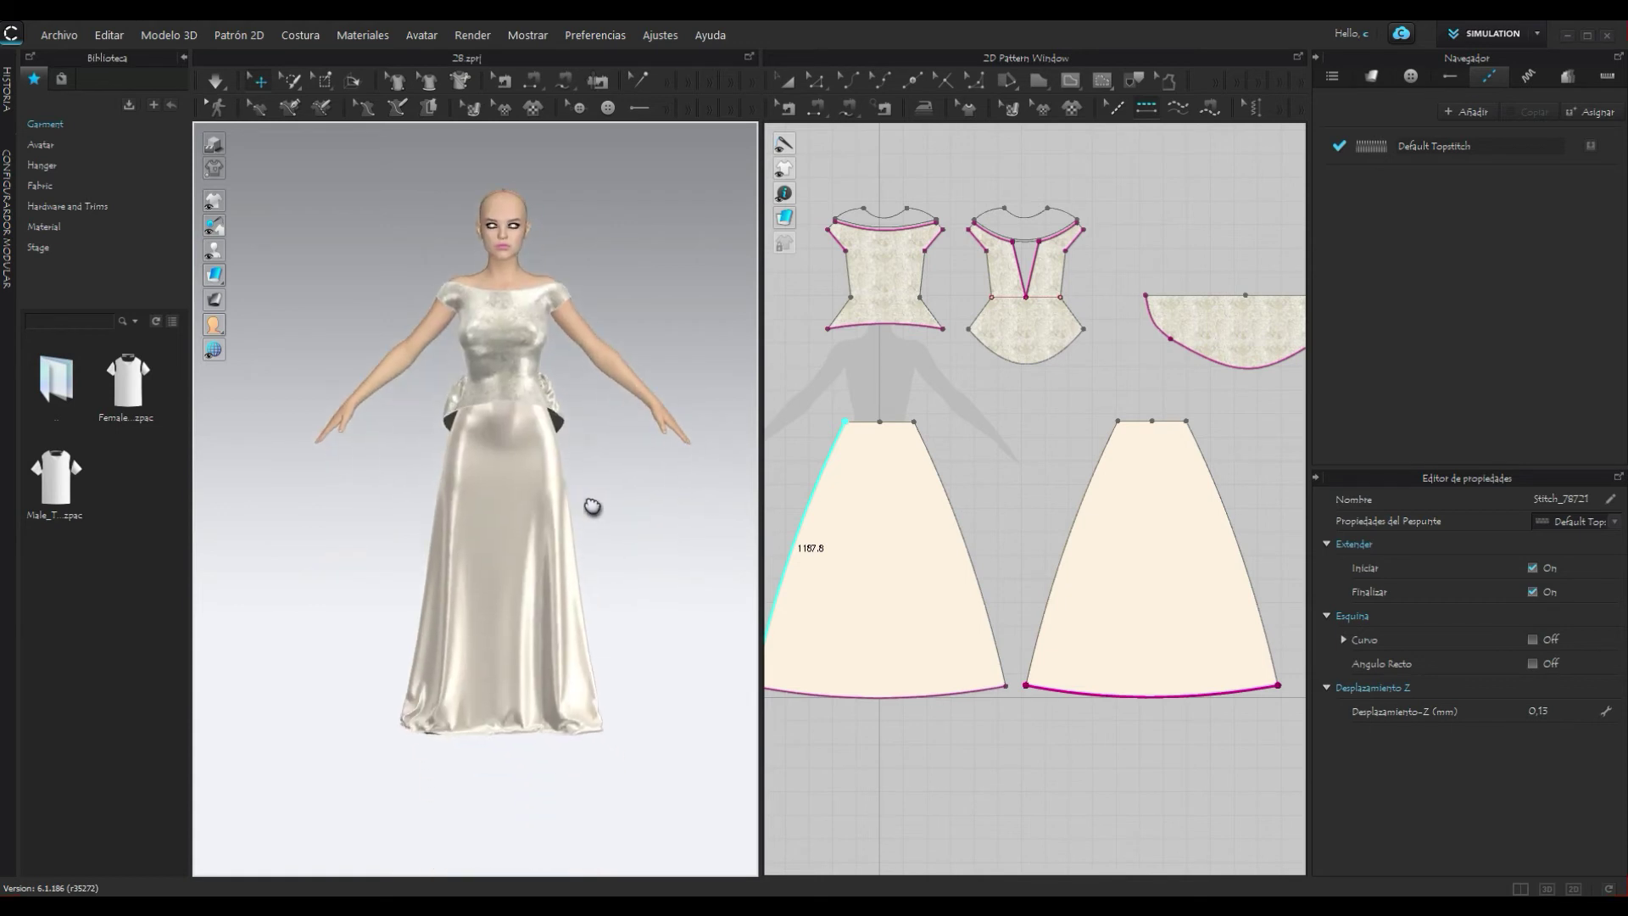
{"action": "scroll", "coordinate": [592, 506], "scroll_direction": "up", "scroll_amount": 1}
{"action": "scroll", "coordinate": [591, 506], "scroll_direction": "up", "scroll_amount": 1}
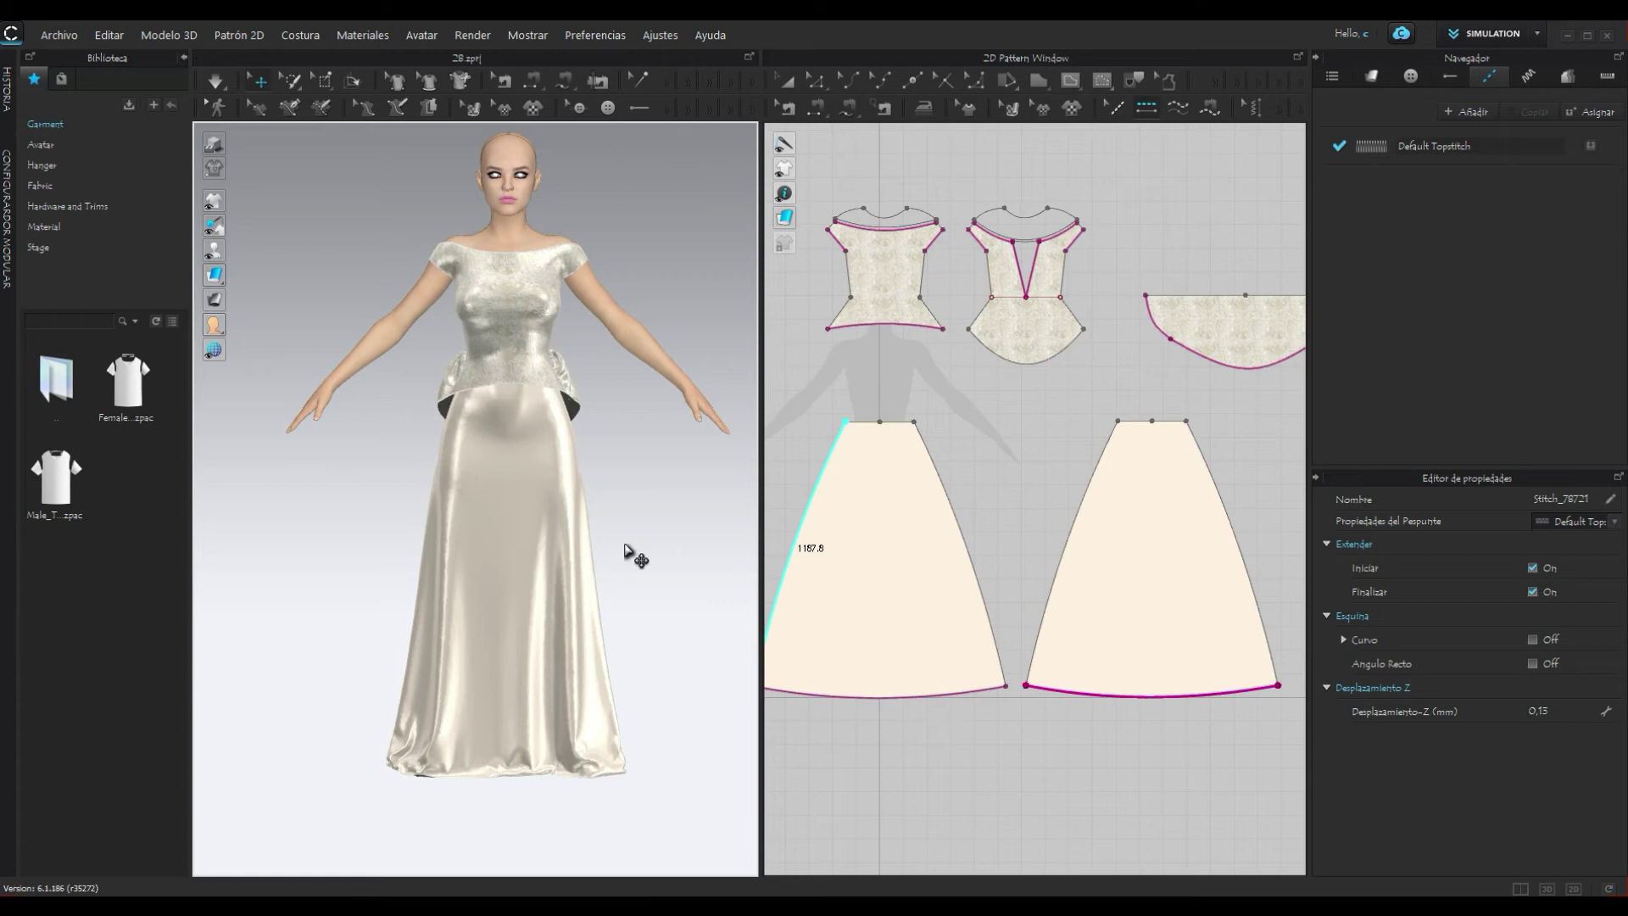
{"action": "mouse_move", "coordinate": [647, 542]}
{"action": "right_mouse_down"}
{"action": "mouse_move", "coordinate": [520, 555]}
{"action": "mouse_move", "coordinate": [327, 535]}
{"action": "mouse_move", "coordinate": [647, 563]}
{"action": "mouse_move", "coordinate": [713, 511]}
{"action": "mouse_move", "coordinate": [658, 513]}
{"action": "right_mouse_up"}
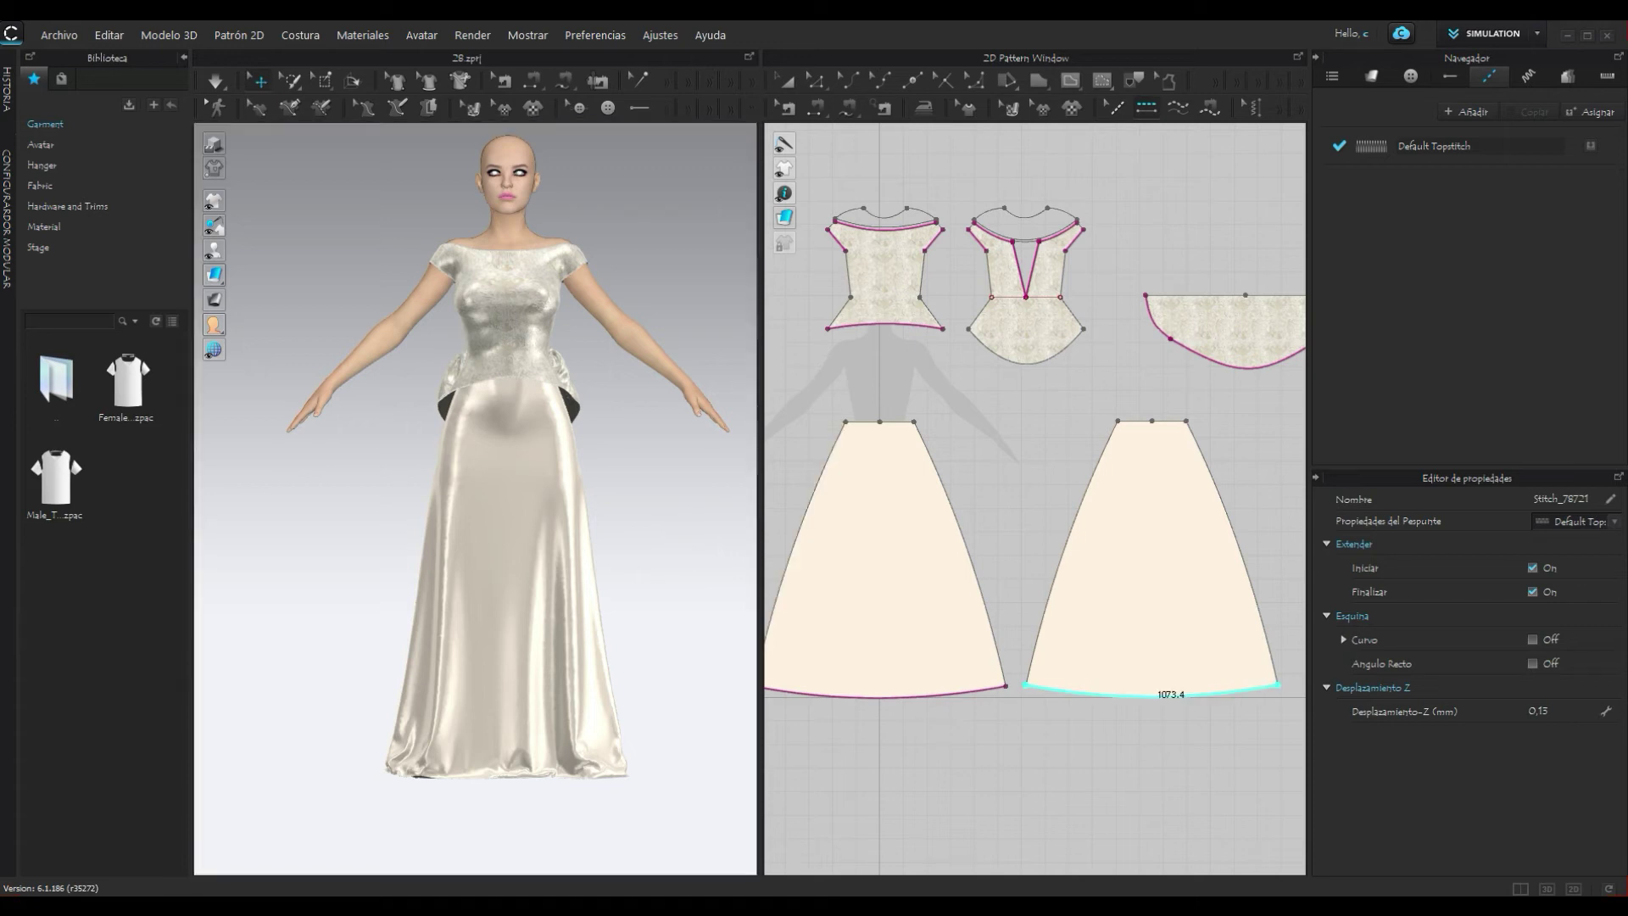
{"action": "left_click", "coordinate": [1462, 849]}
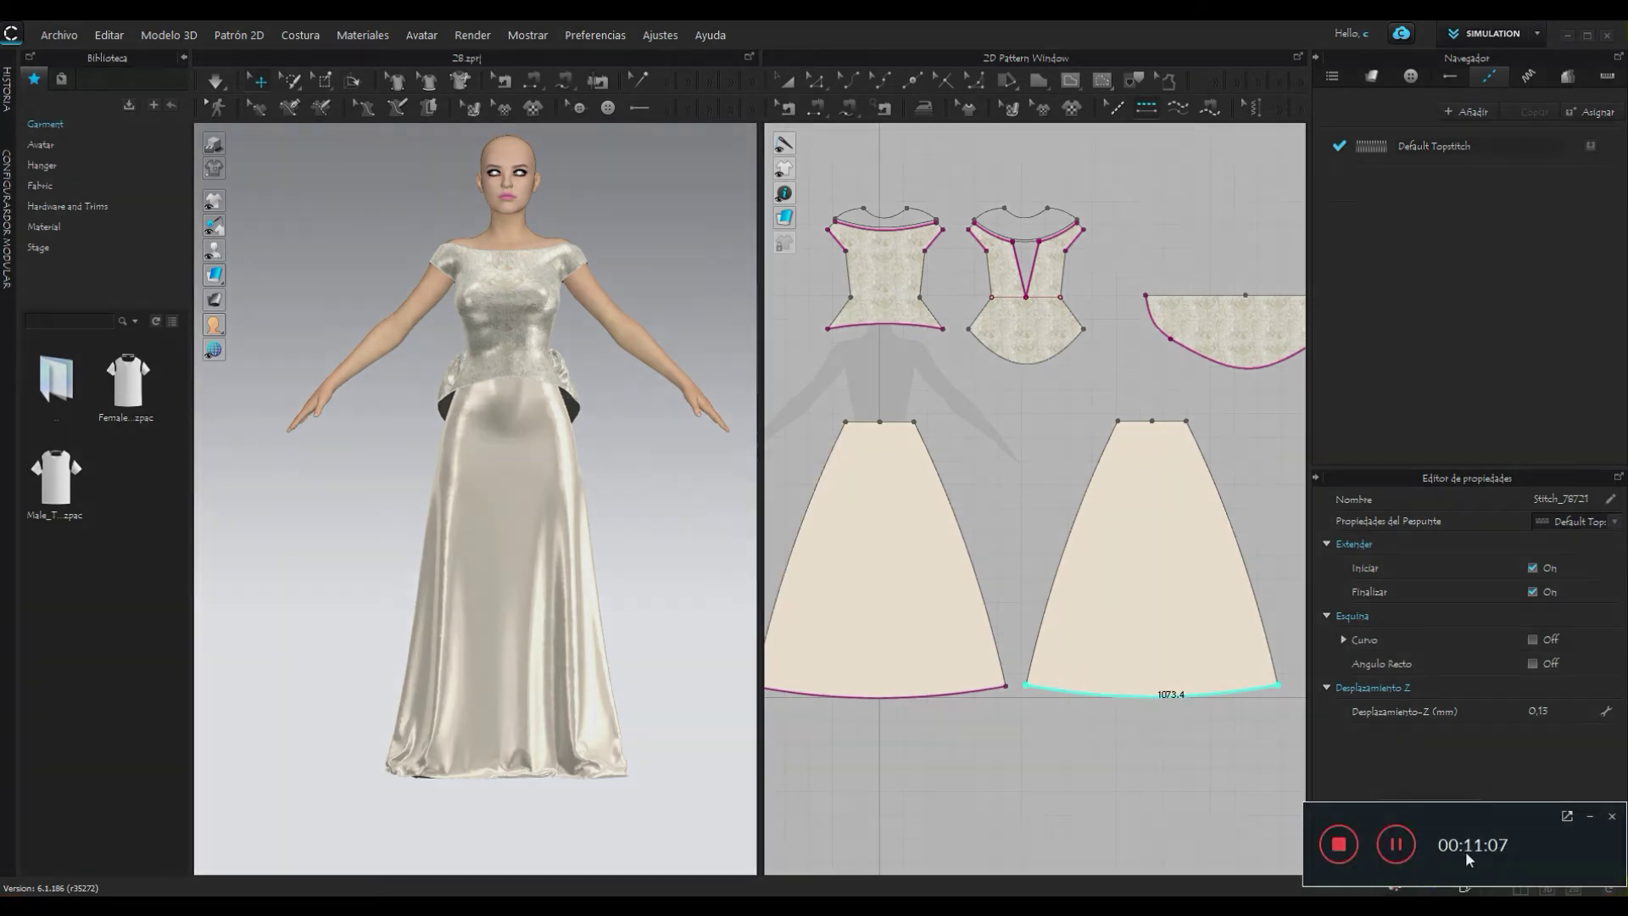
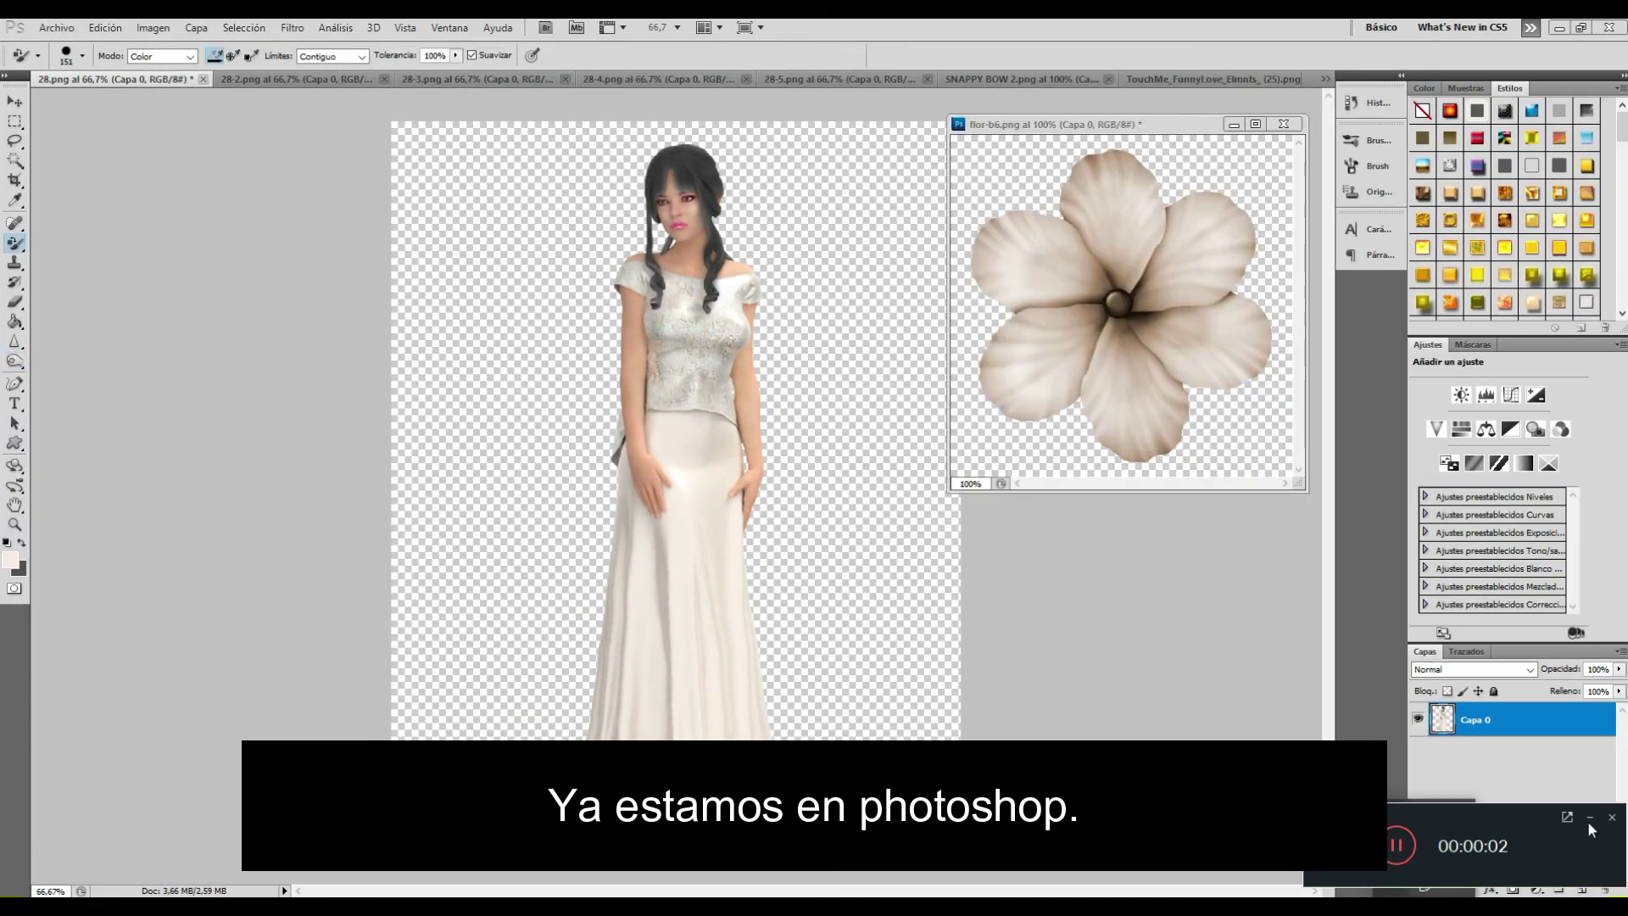
Step: Dock the flower image as a tab and return to the bride document
{"action": "left_click", "coordinate": [1589, 817]}
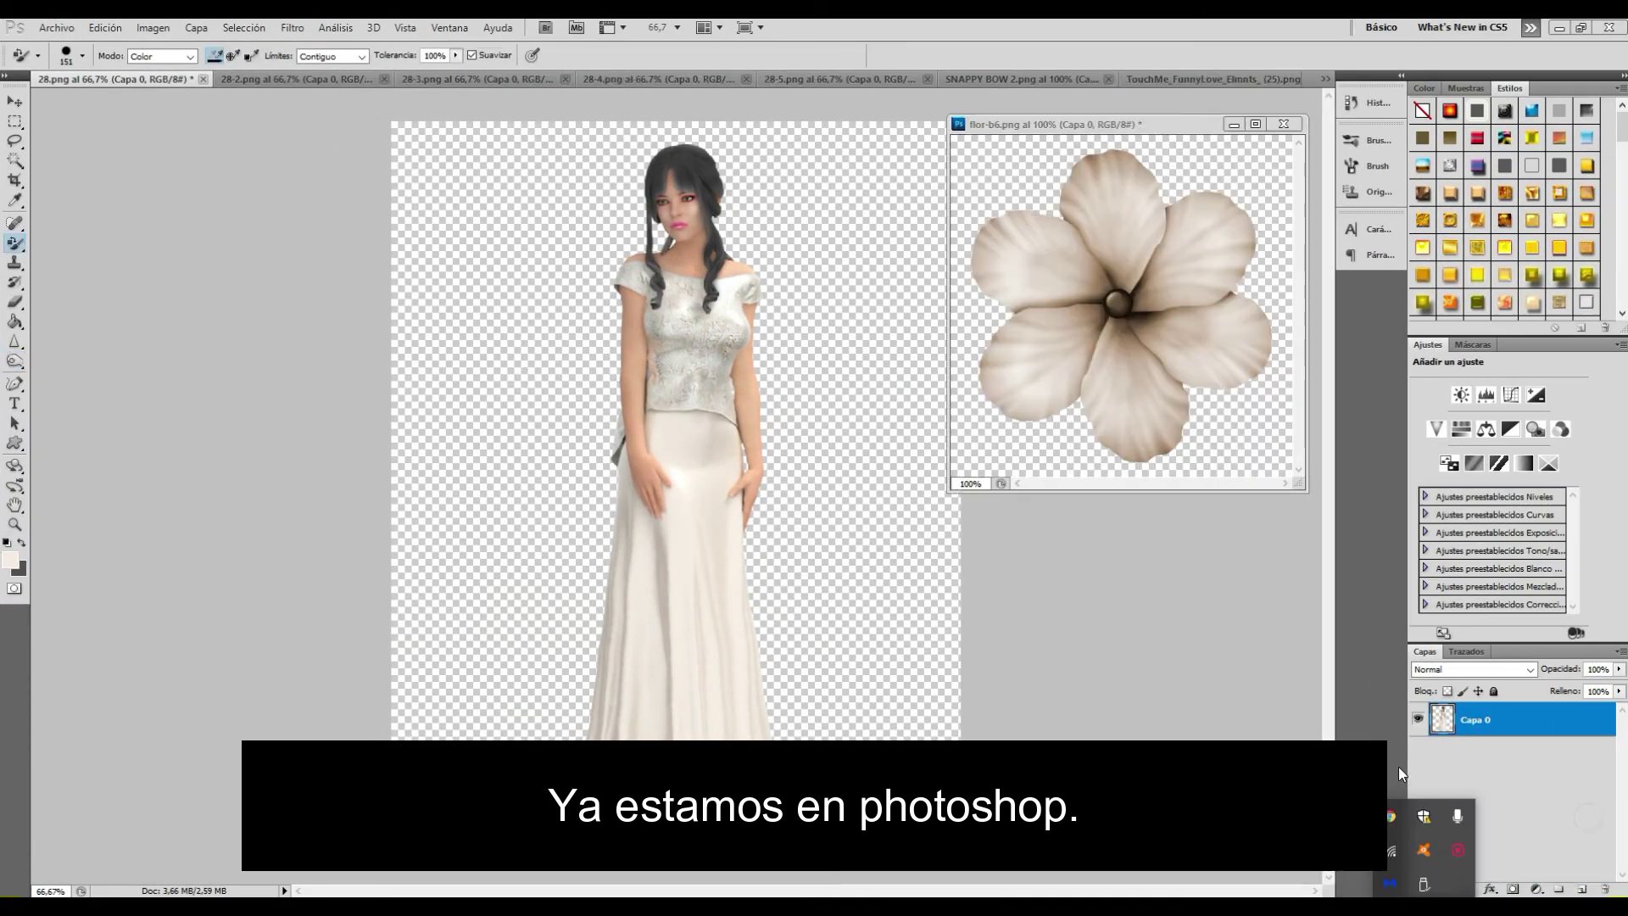
{"action": "left_click", "coordinate": [14, 102]}
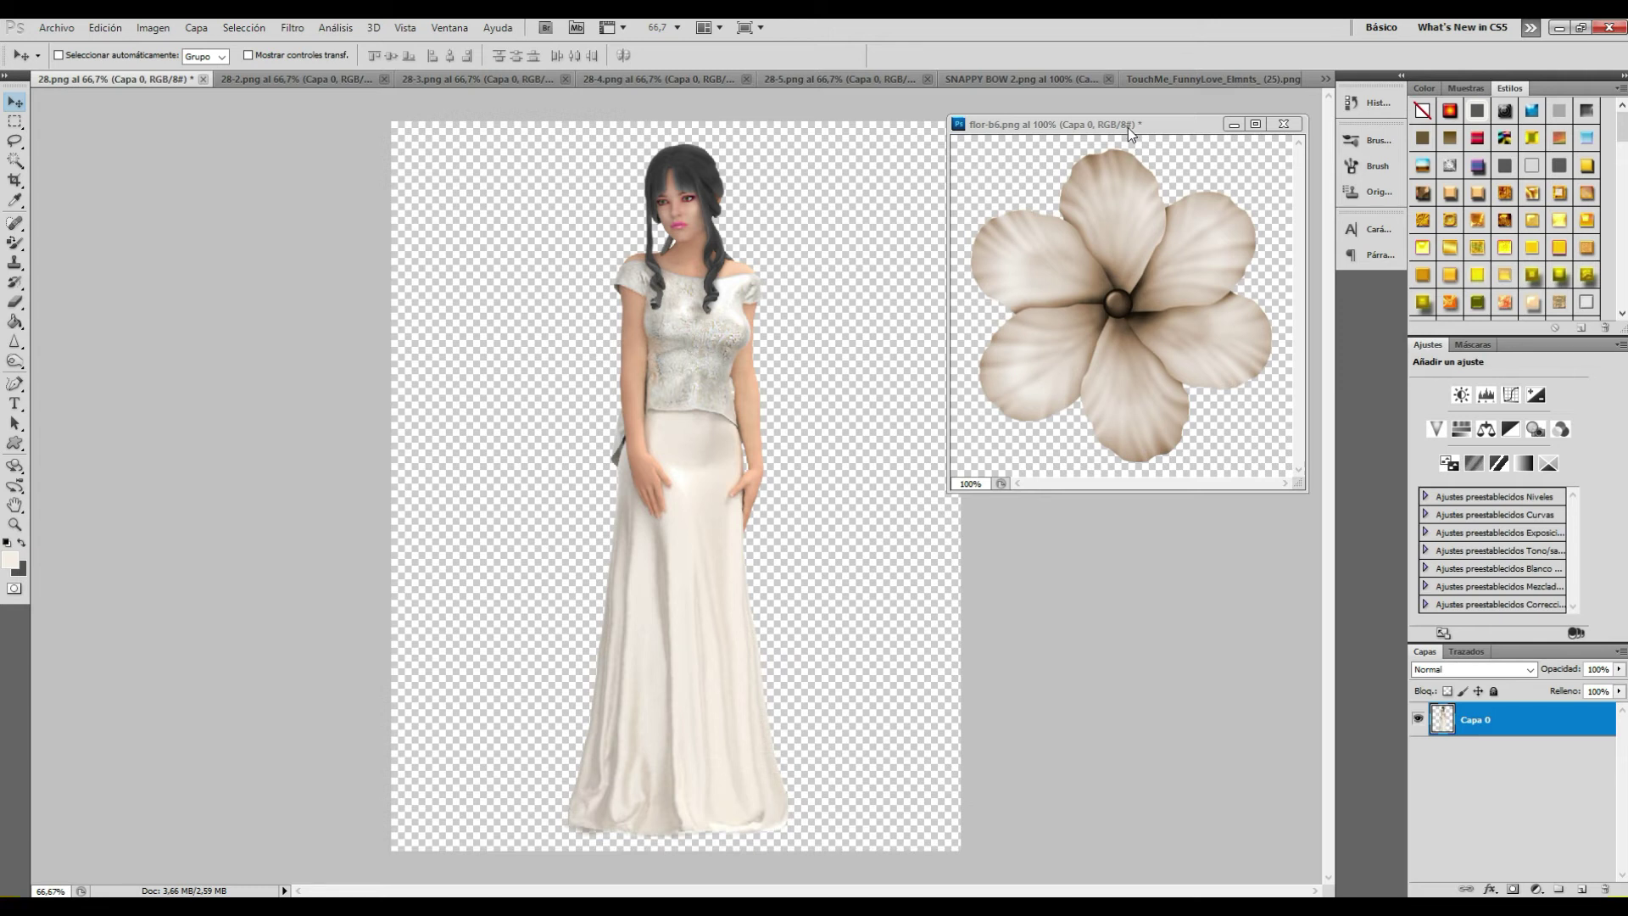
{"action": "left_click_drag", "start_coordinate": [1128, 127], "coordinate": [1213, 78]}
{"action": "left_click", "coordinate": [93, 78]}
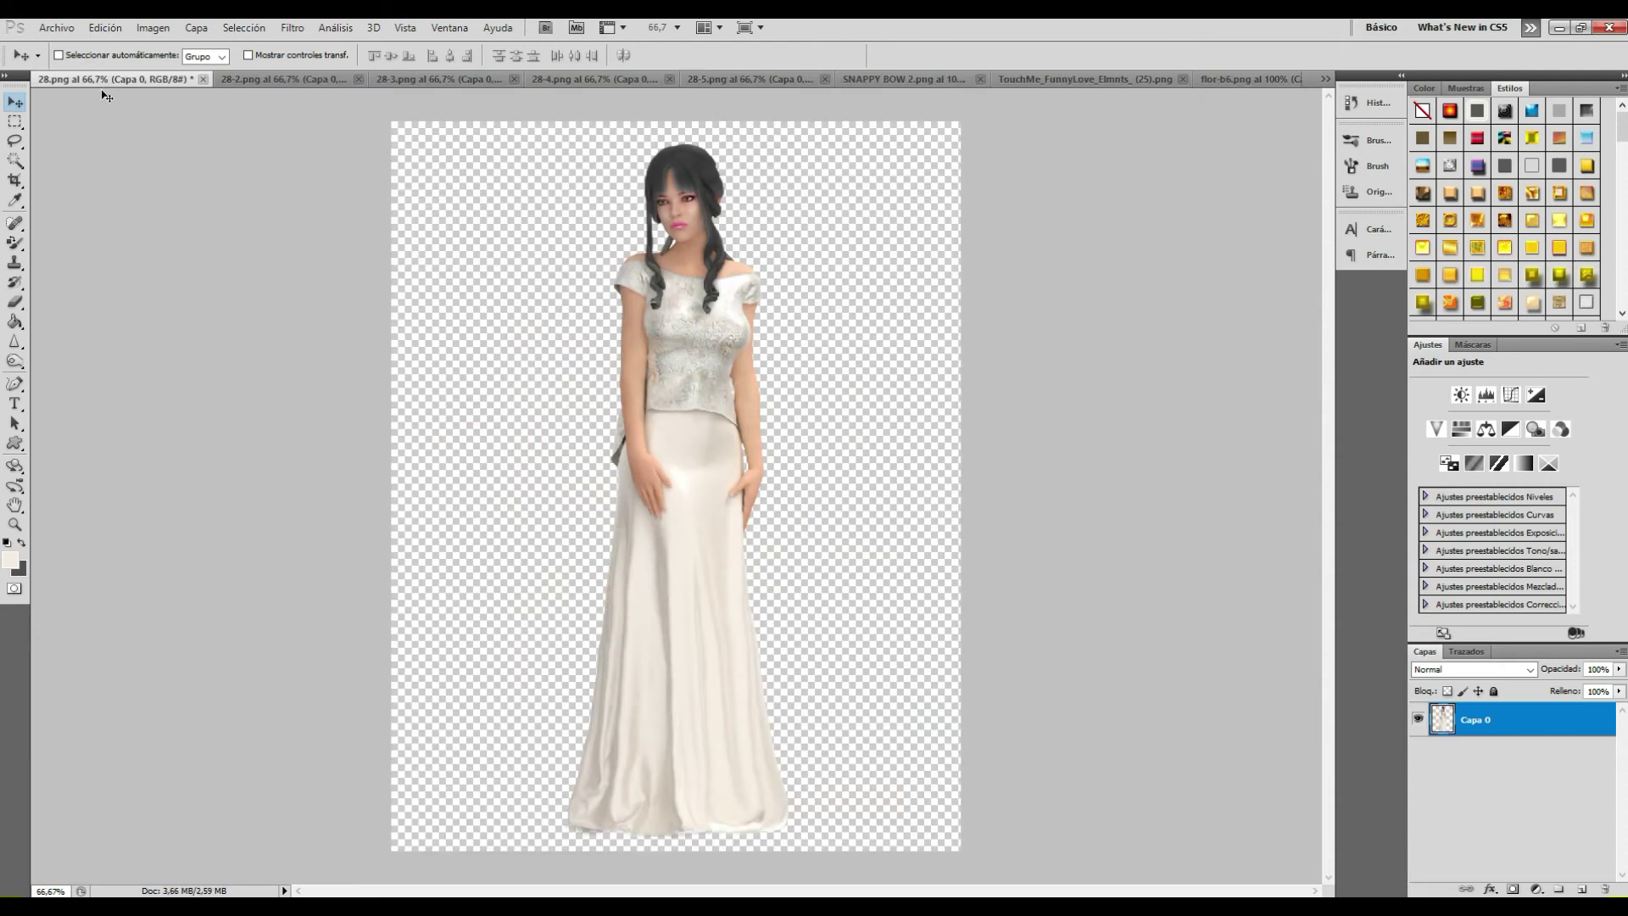
Step: Drag the TouchMe leaf branch onto 28.png as new layer Capa 1, then re-dock its window
{"action": "left_click", "coordinate": [1075, 84]}
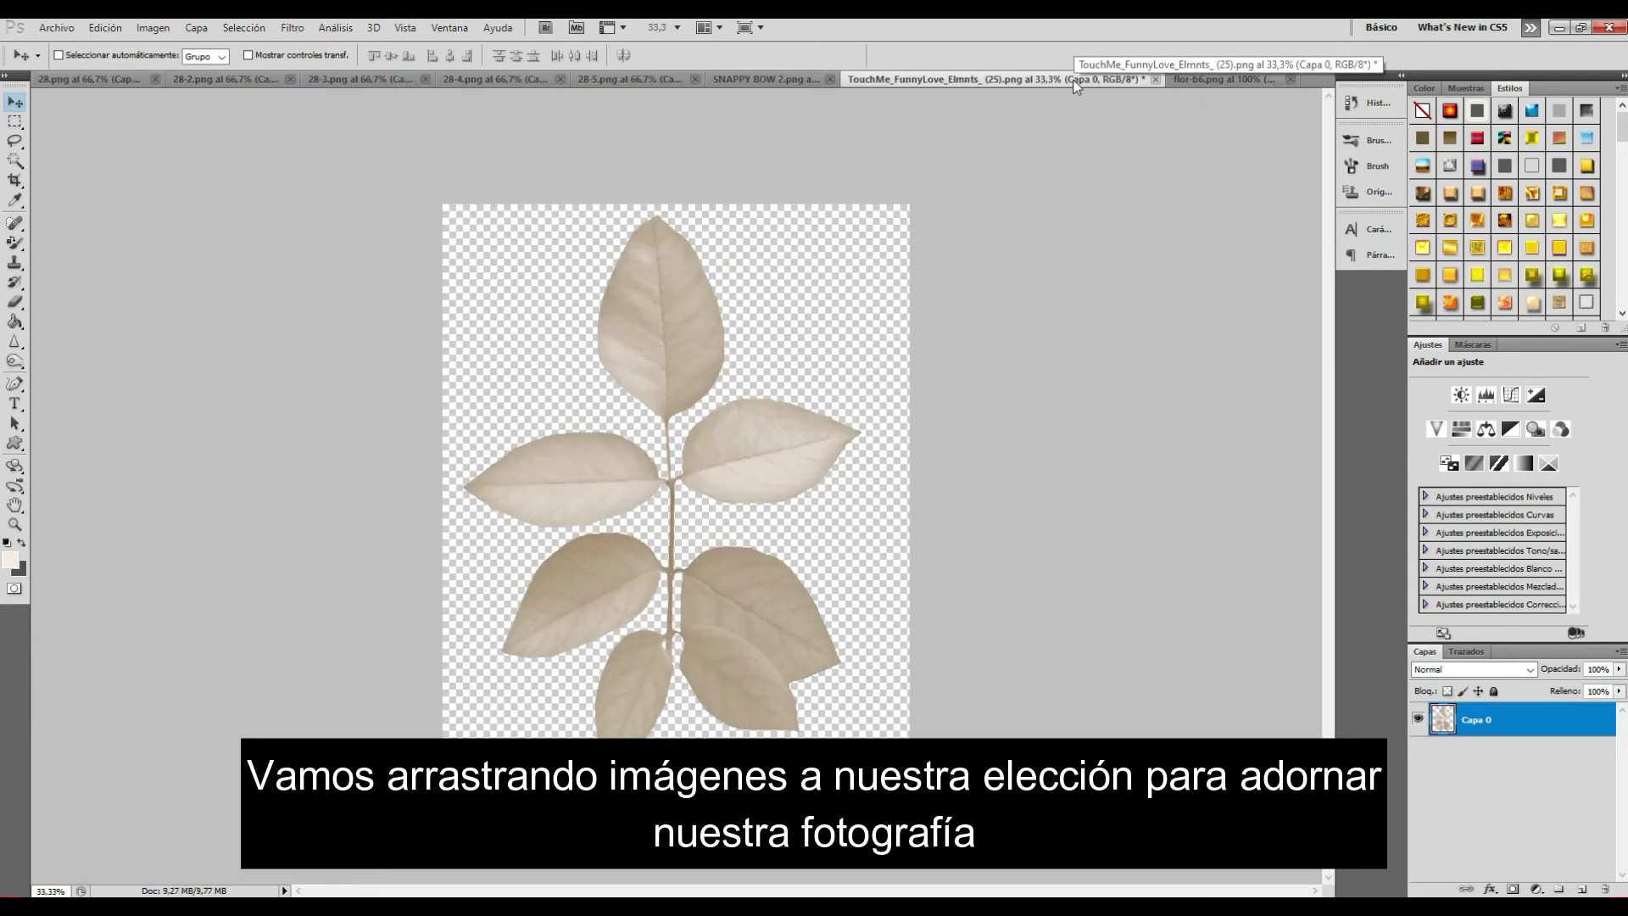
{"action": "left_click_drag", "start_coordinate": [1075, 85], "coordinate": [1158, 233]}
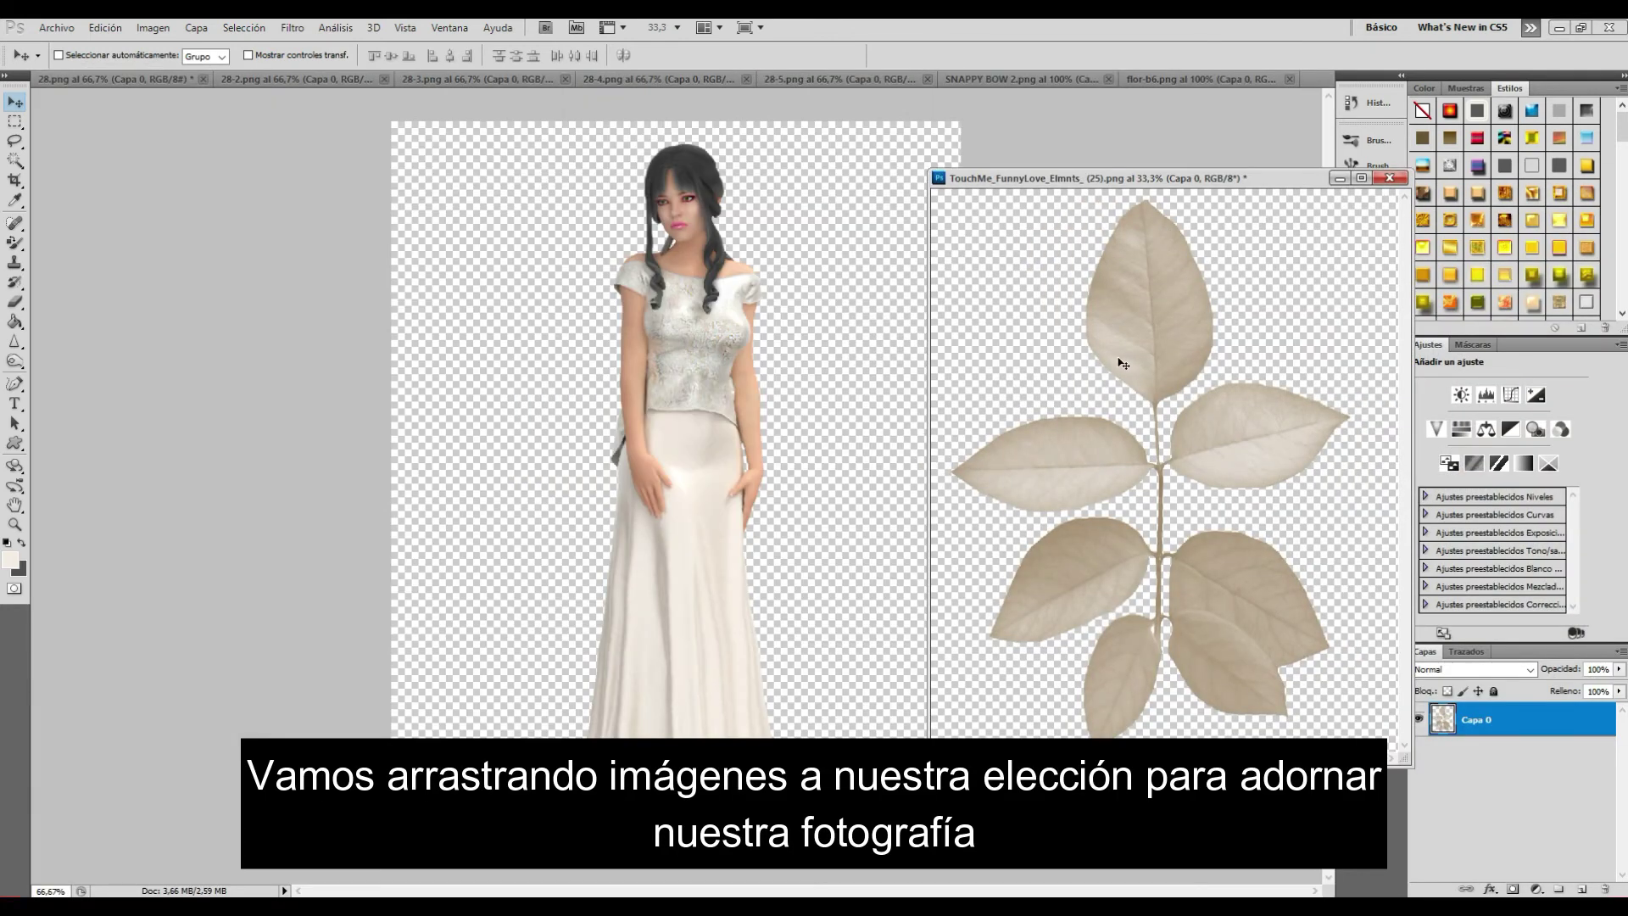
{"action": "left_click_drag", "start_coordinate": [1121, 363], "coordinate": [843, 265]}
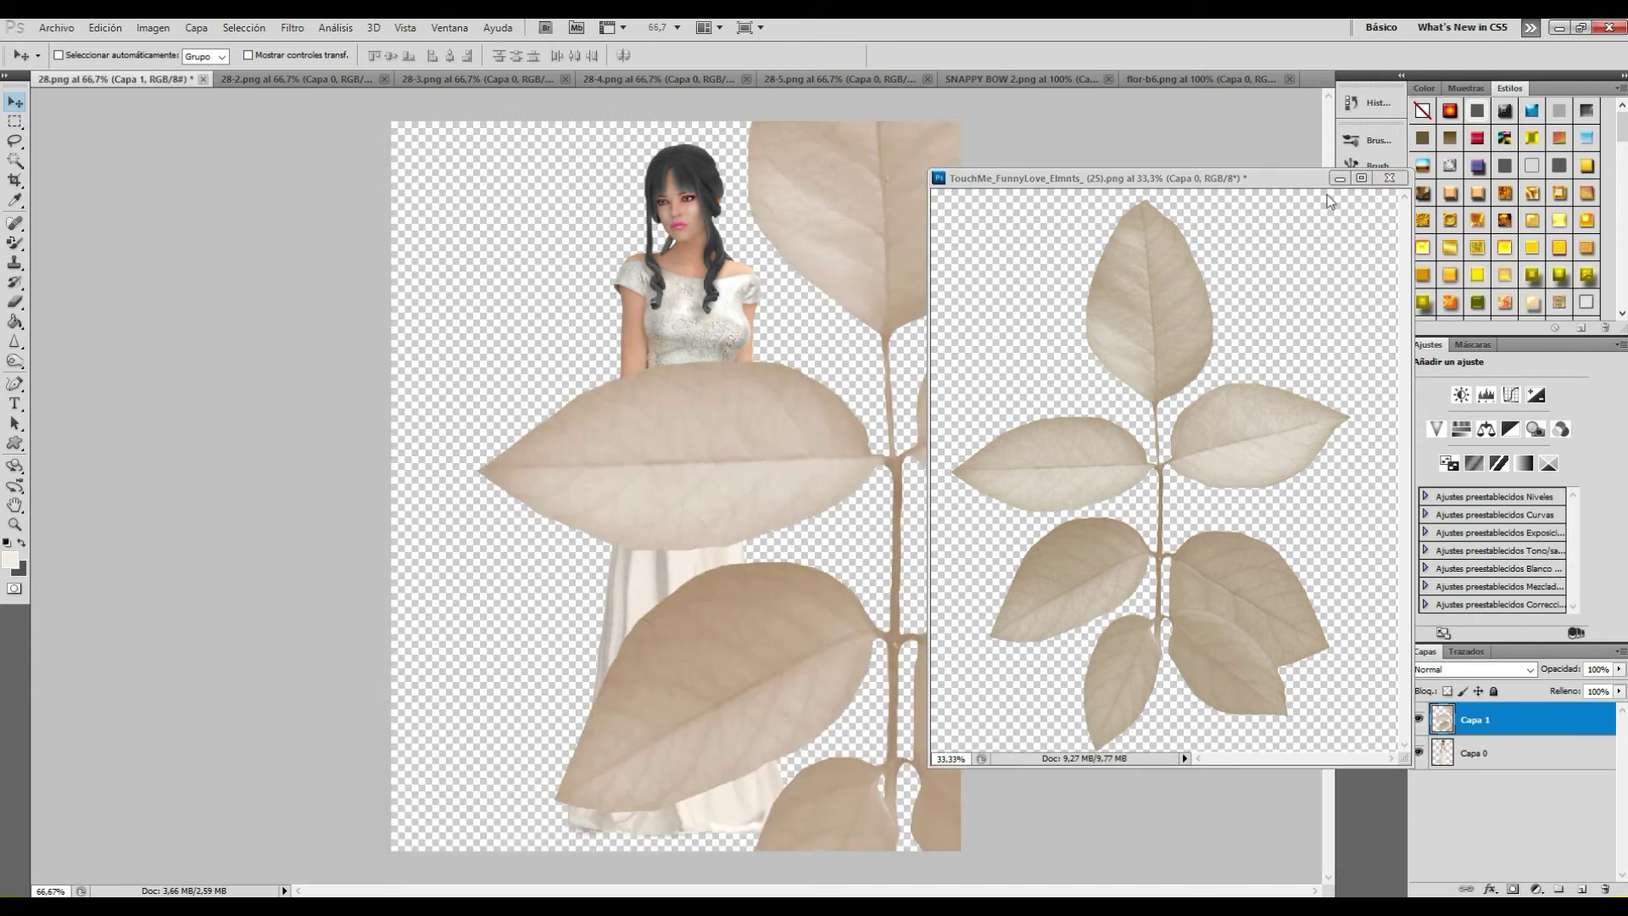
{"action": "left_click_drag", "start_coordinate": [1232, 177], "coordinate": [1268, 79]}
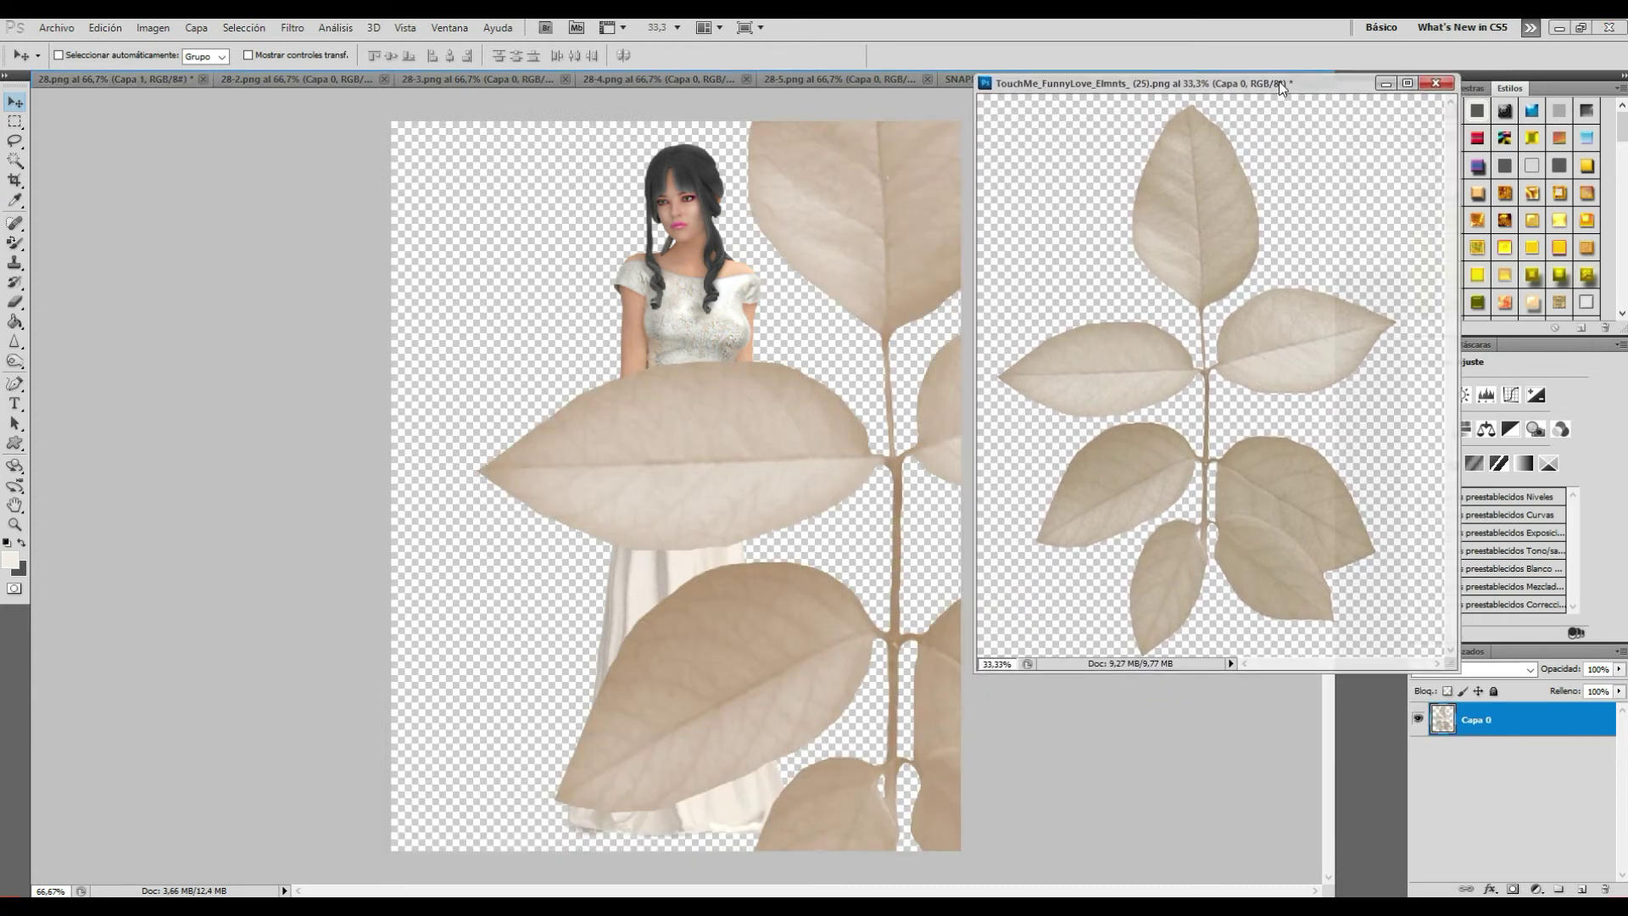
Step: Scale the leaf branch proportionally to a small sprig (about 6%) beside the woman's hair
{"action": "left_click", "coordinate": [144, 81]}
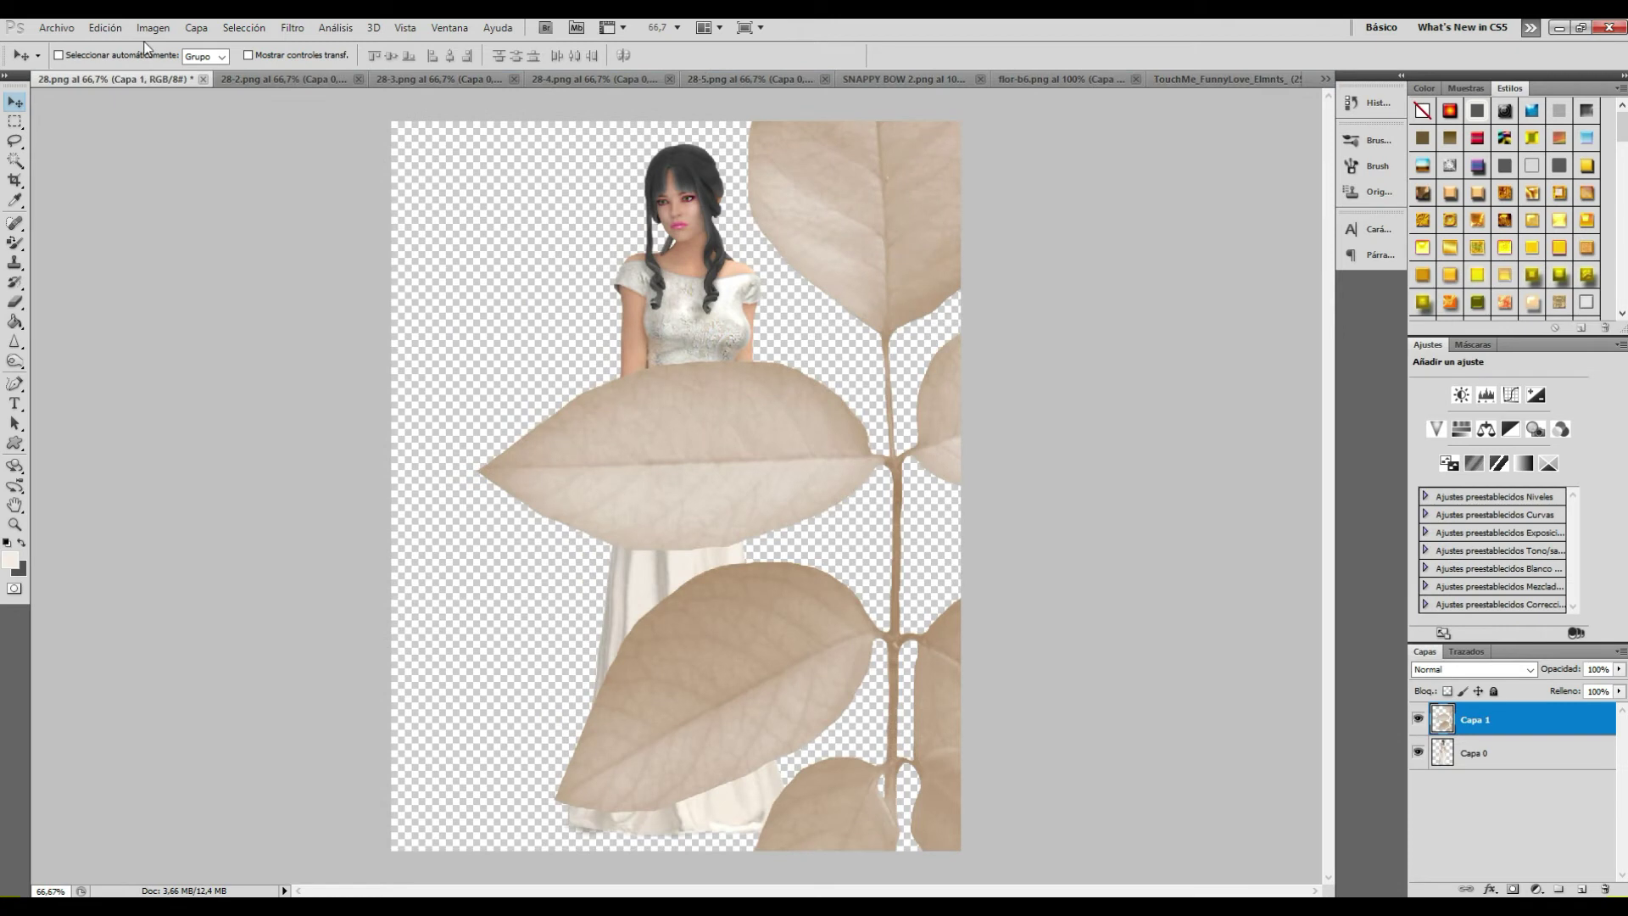
{"action": "left_click", "coordinate": [105, 27]}
{"action": "mouse_move", "coordinate": [184, 368]}
{"action": "left_click", "coordinate": [424, 379]}
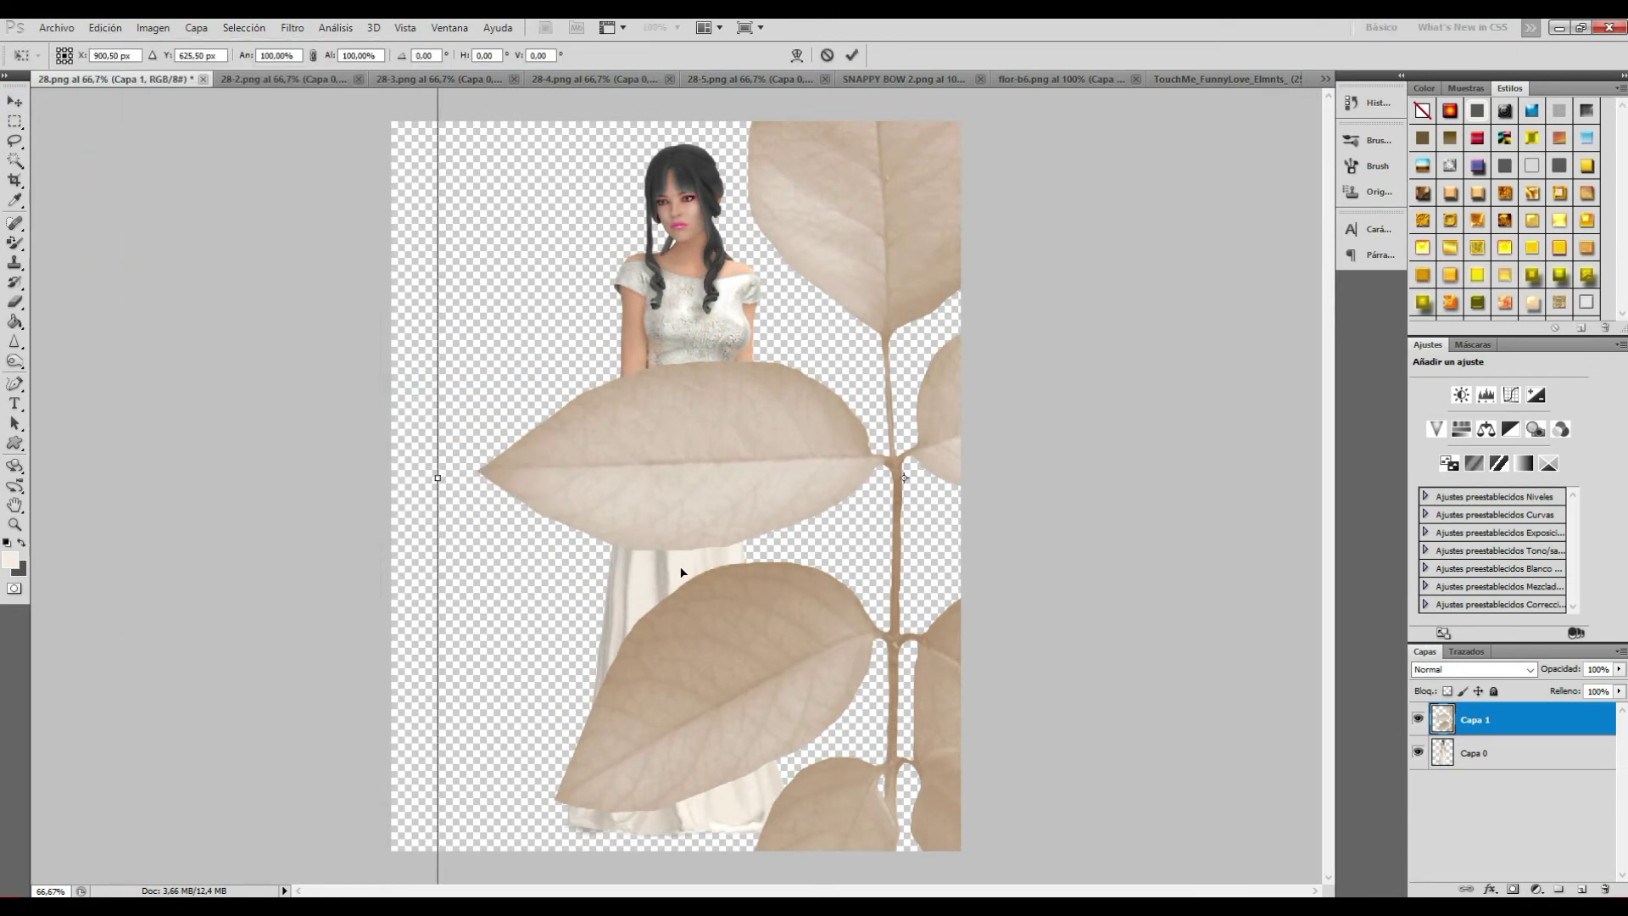
{"action": "left_click_drag", "start_coordinate": [774, 577], "coordinate": [686, 857]}
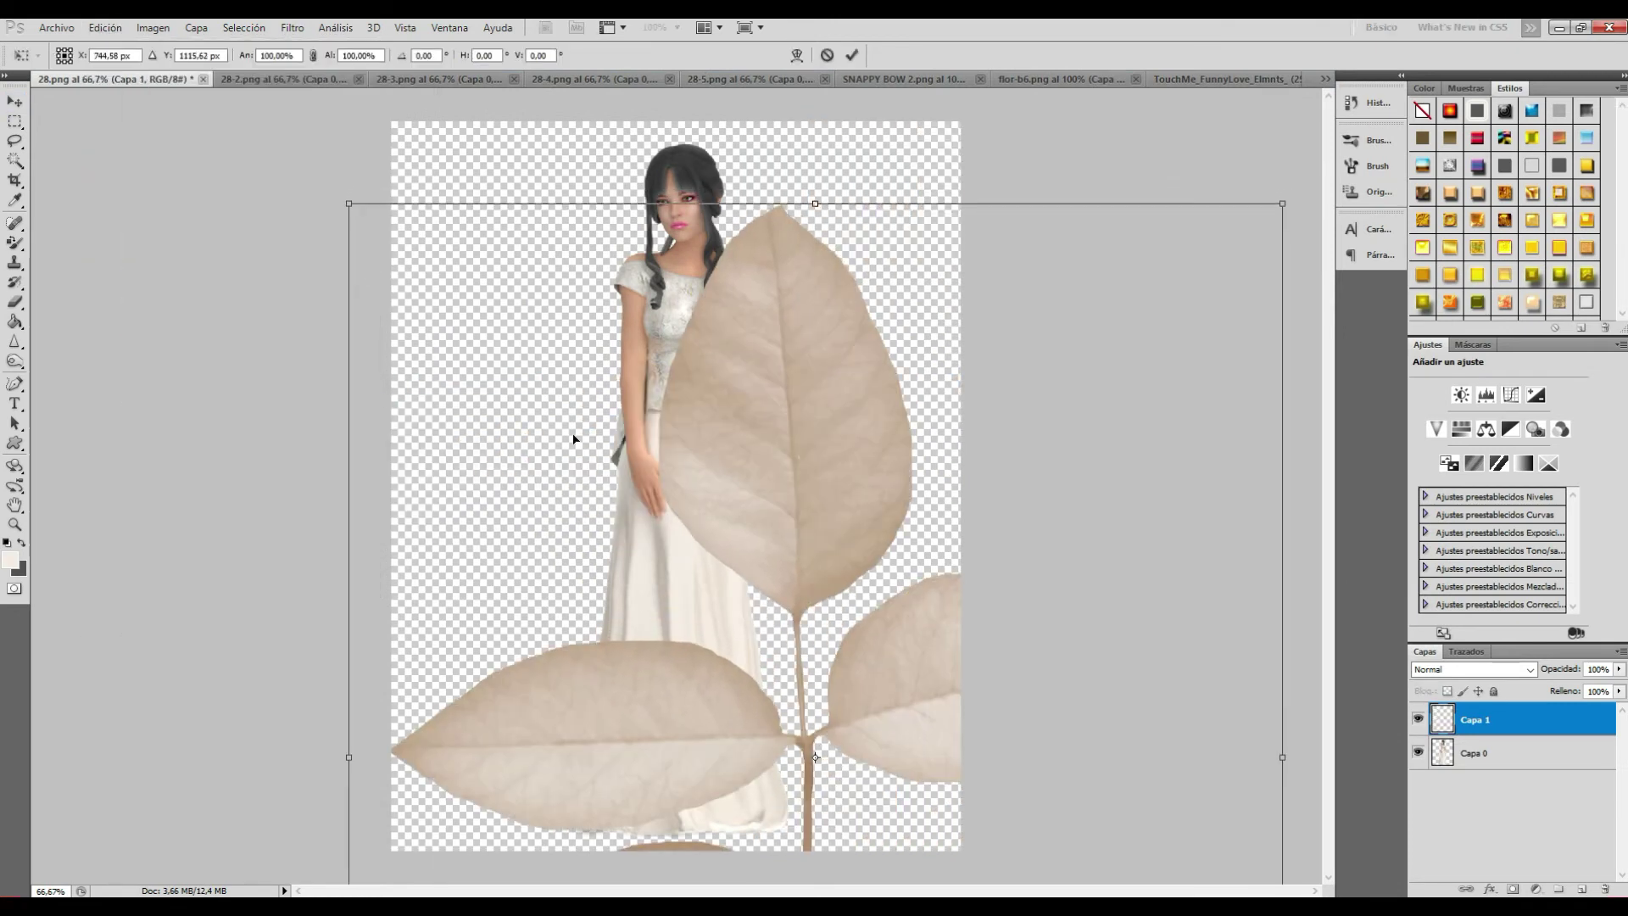
{"action": "left_click_drag", "start_coordinate": [642, 442], "coordinate": [903, 740]}
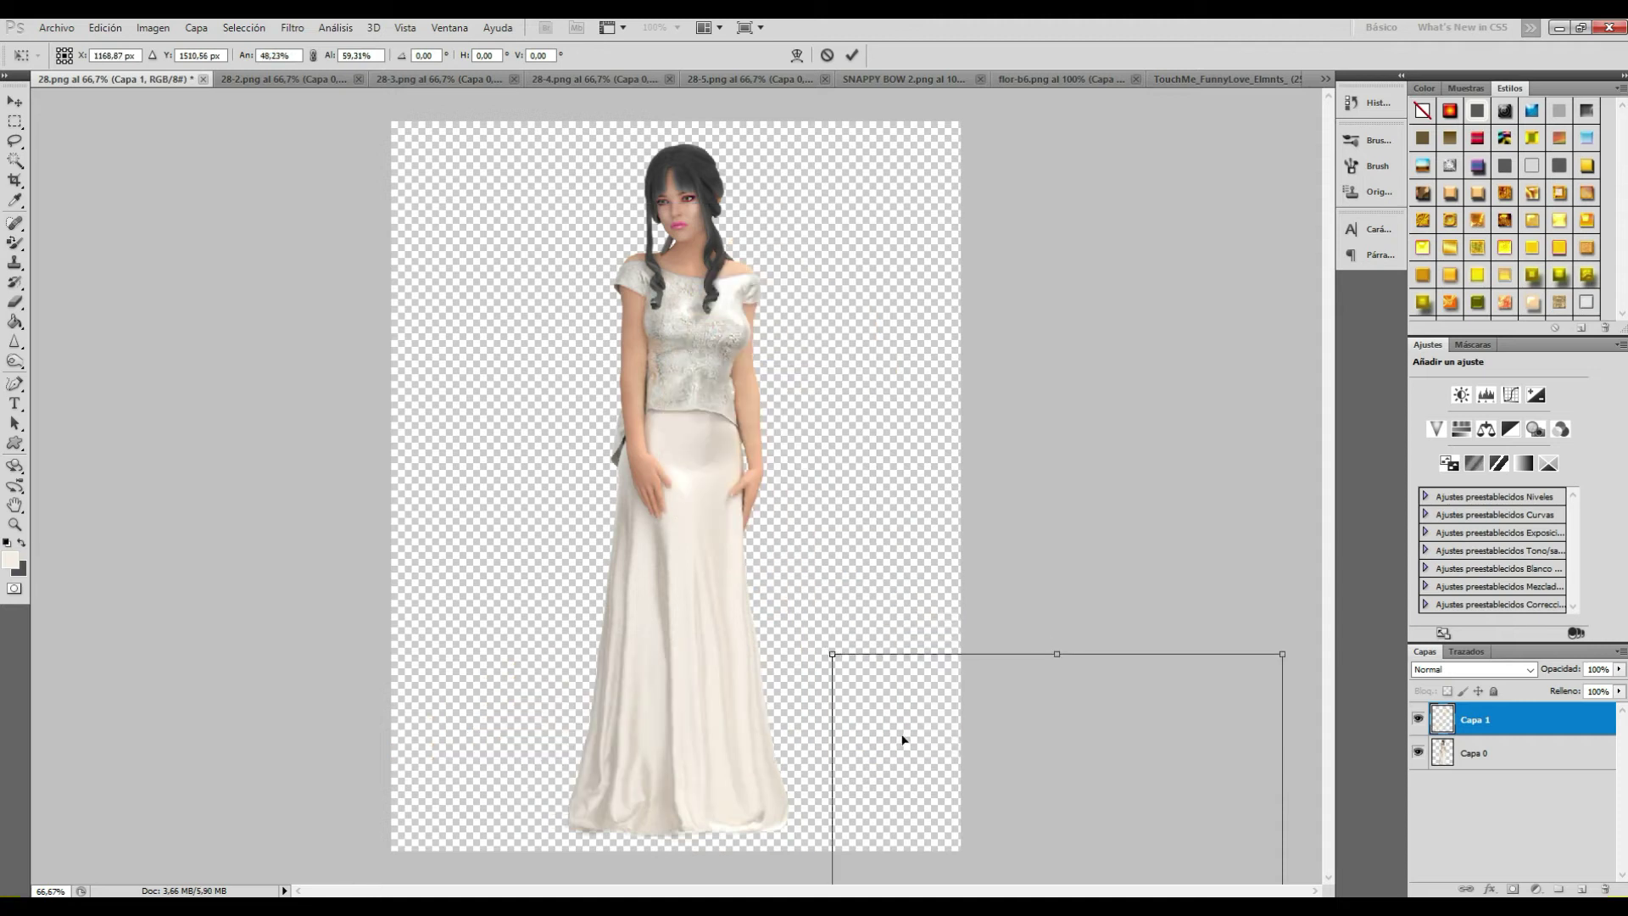
{"action": "left_click_drag", "start_coordinate": [569, 298], "coordinate": [542, 263]}
{"action": "mouse_move", "coordinate": [918, 175]}
{"action": "left_mouse_down"}
{"action": "mouse_move", "coordinate": [572, 744]}
{"action": "mouse_move", "coordinate": [546, 749]}
{"action": "mouse_move", "coordinate": [739, 191]}
{"action": "left_mouse_up"}
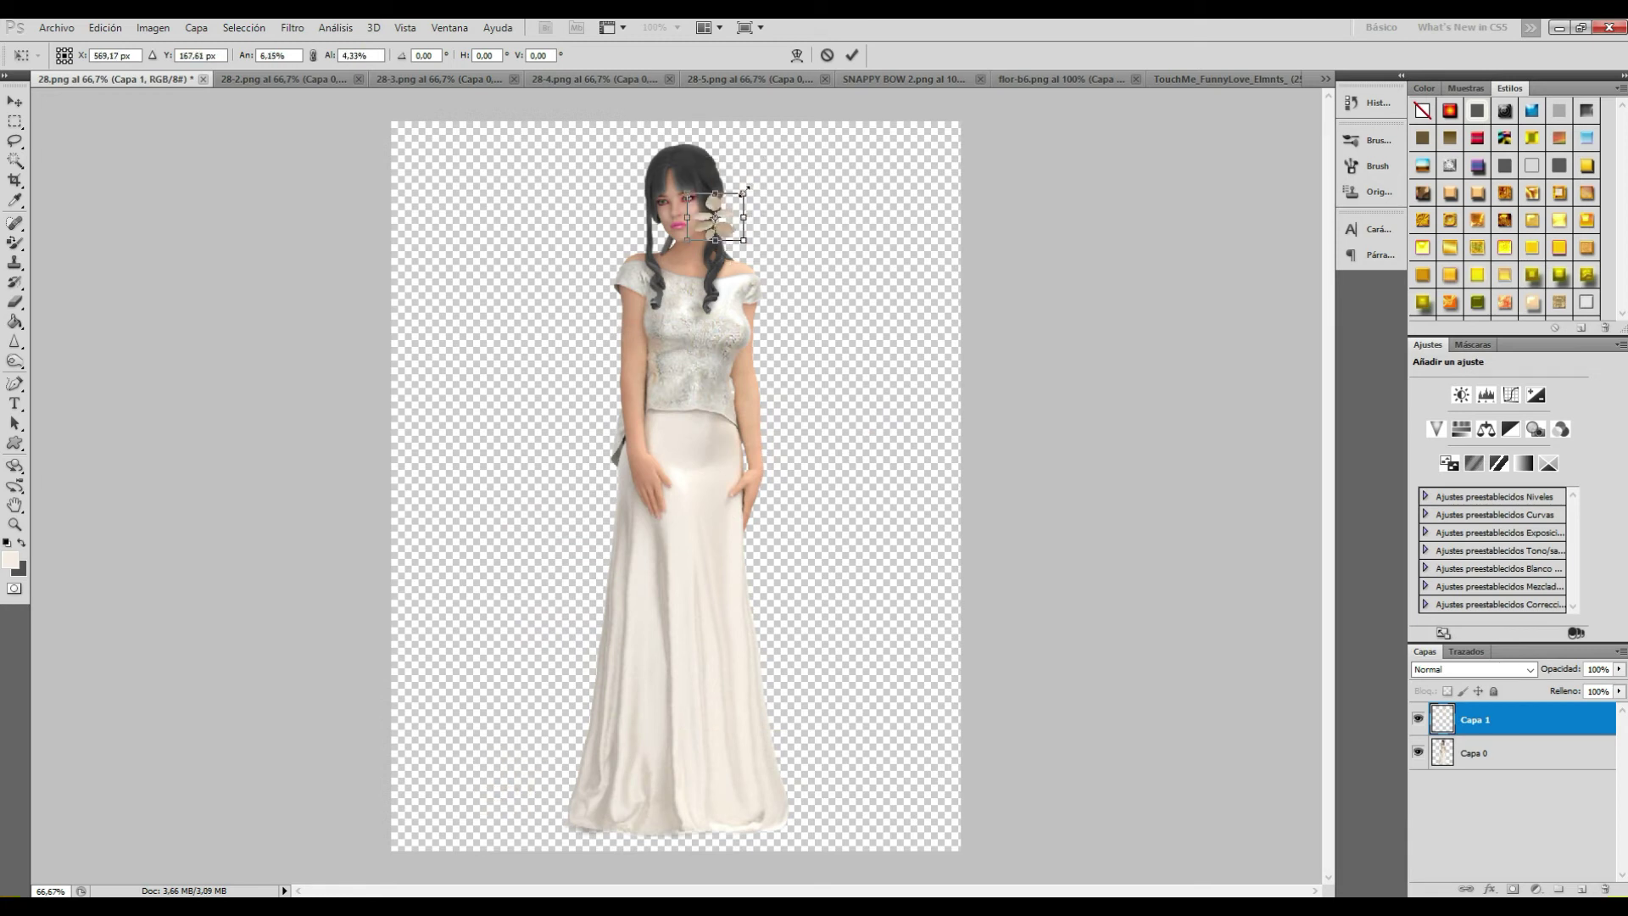
{"action": "left_click", "coordinate": [311, 54]}
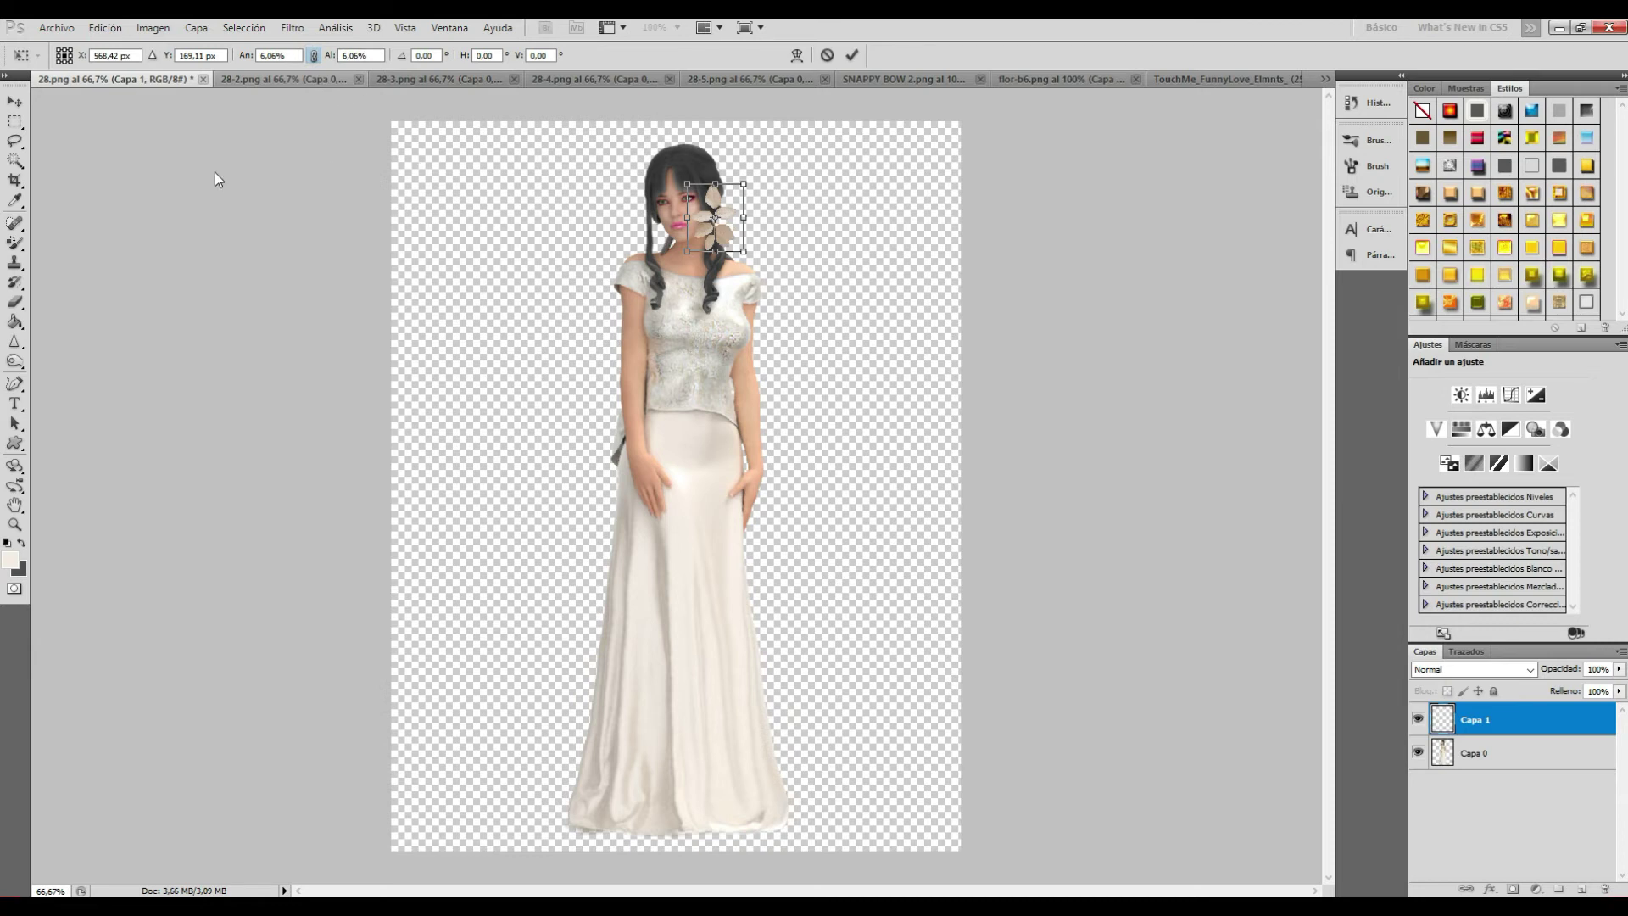
{"action": "left_click", "coordinate": [14, 101]}
{"action": "left_click", "coordinate": [725, 343]}
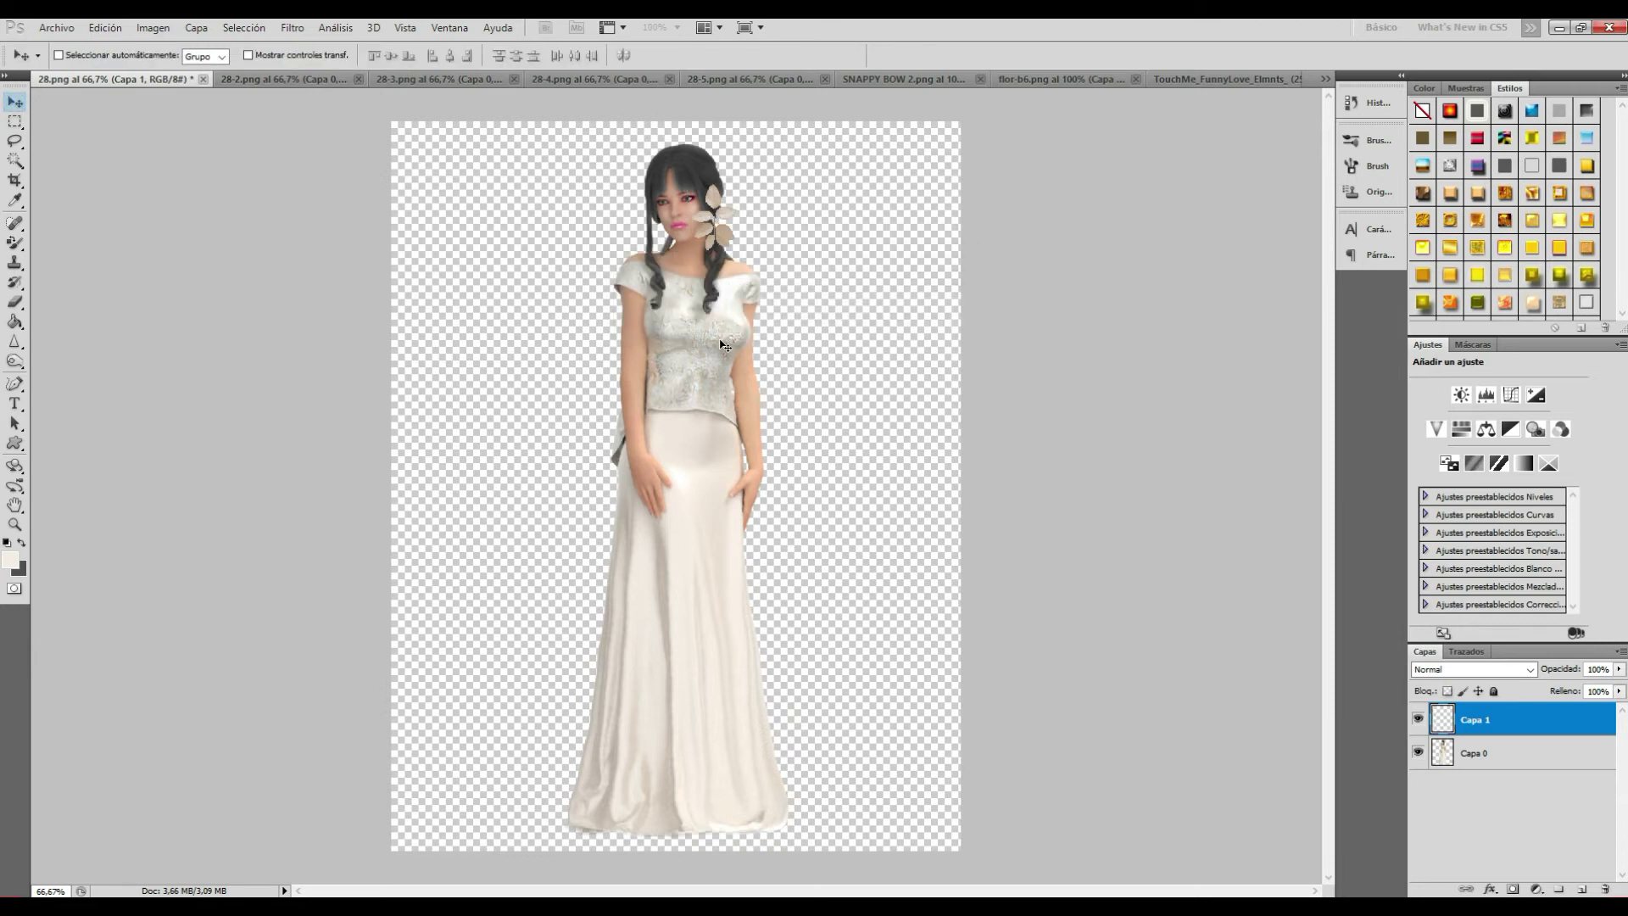
Step: Rotate the sprig about 48° clockwise and place Capa 0 above Capa 1
{"action": "left_click", "coordinate": [105, 27]}
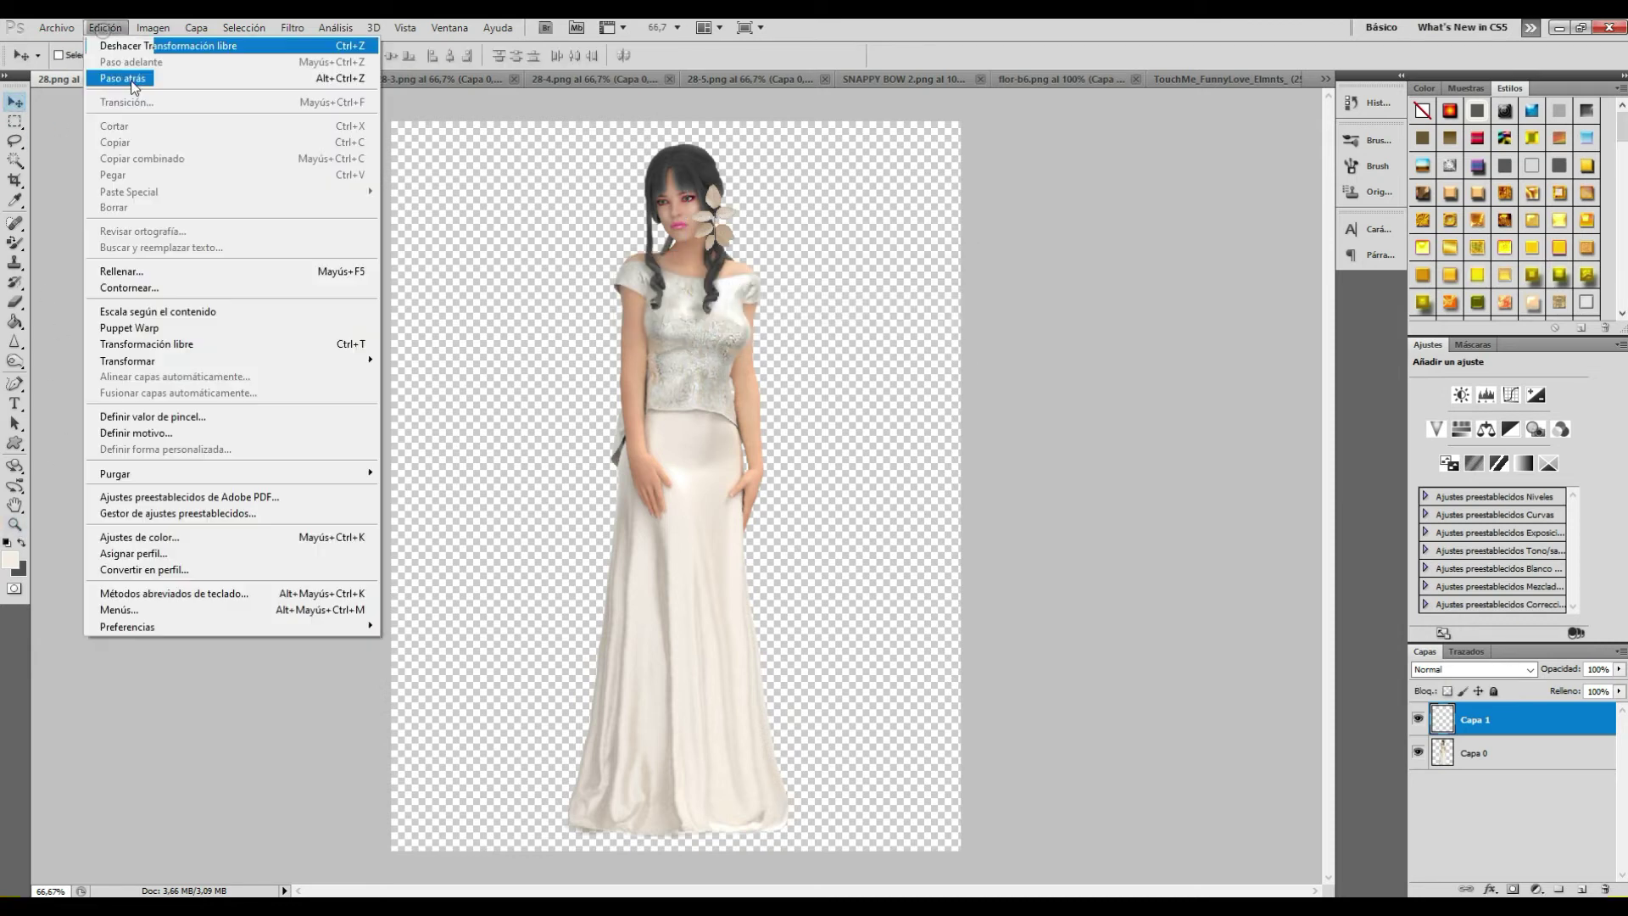
{"action": "left_click", "coordinate": [415, 395]}
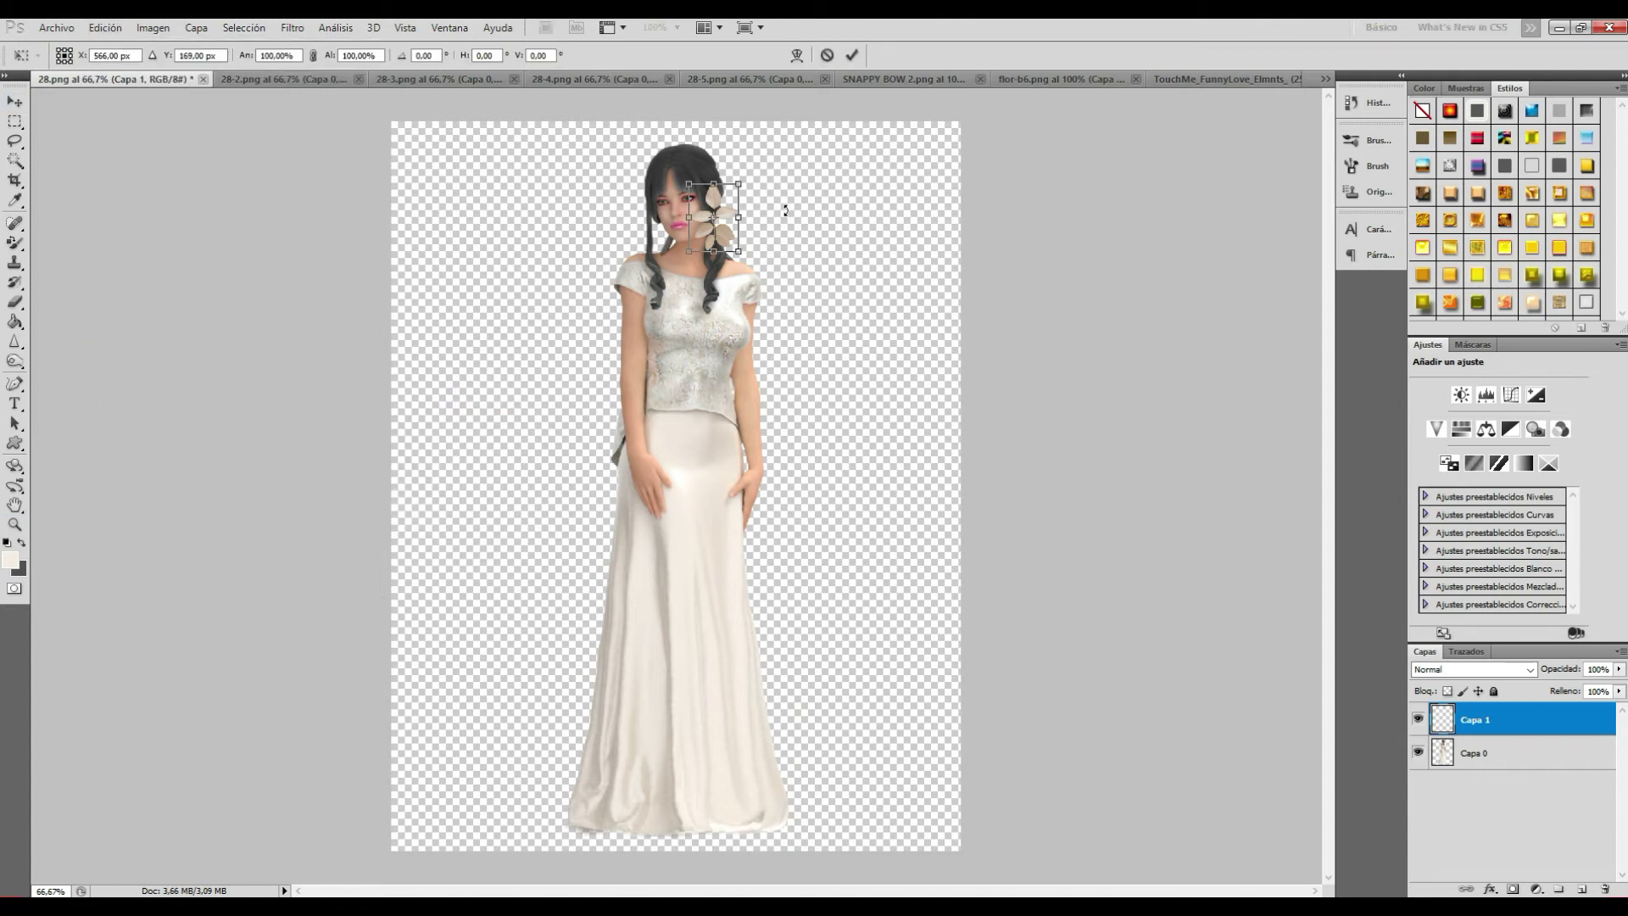
{"action": "left_click_drag", "start_coordinate": [814, 220], "coordinate": [826, 243]}
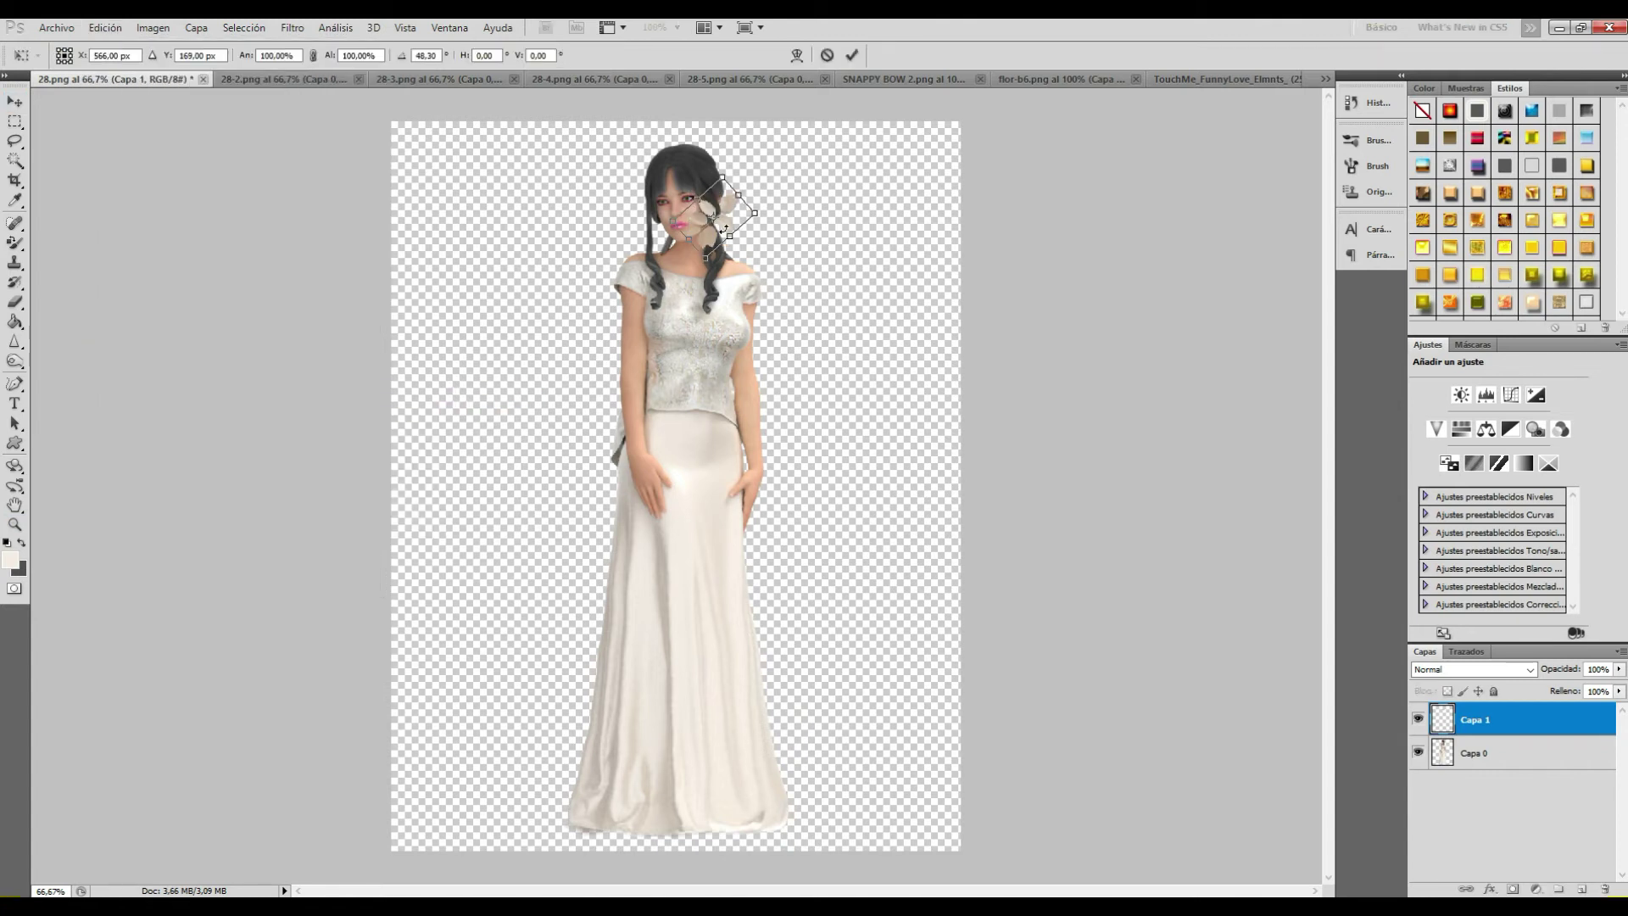
{"action": "left_click", "coordinate": [14, 101]}
{"action": "left_click", "coordinate": [731, 331]}
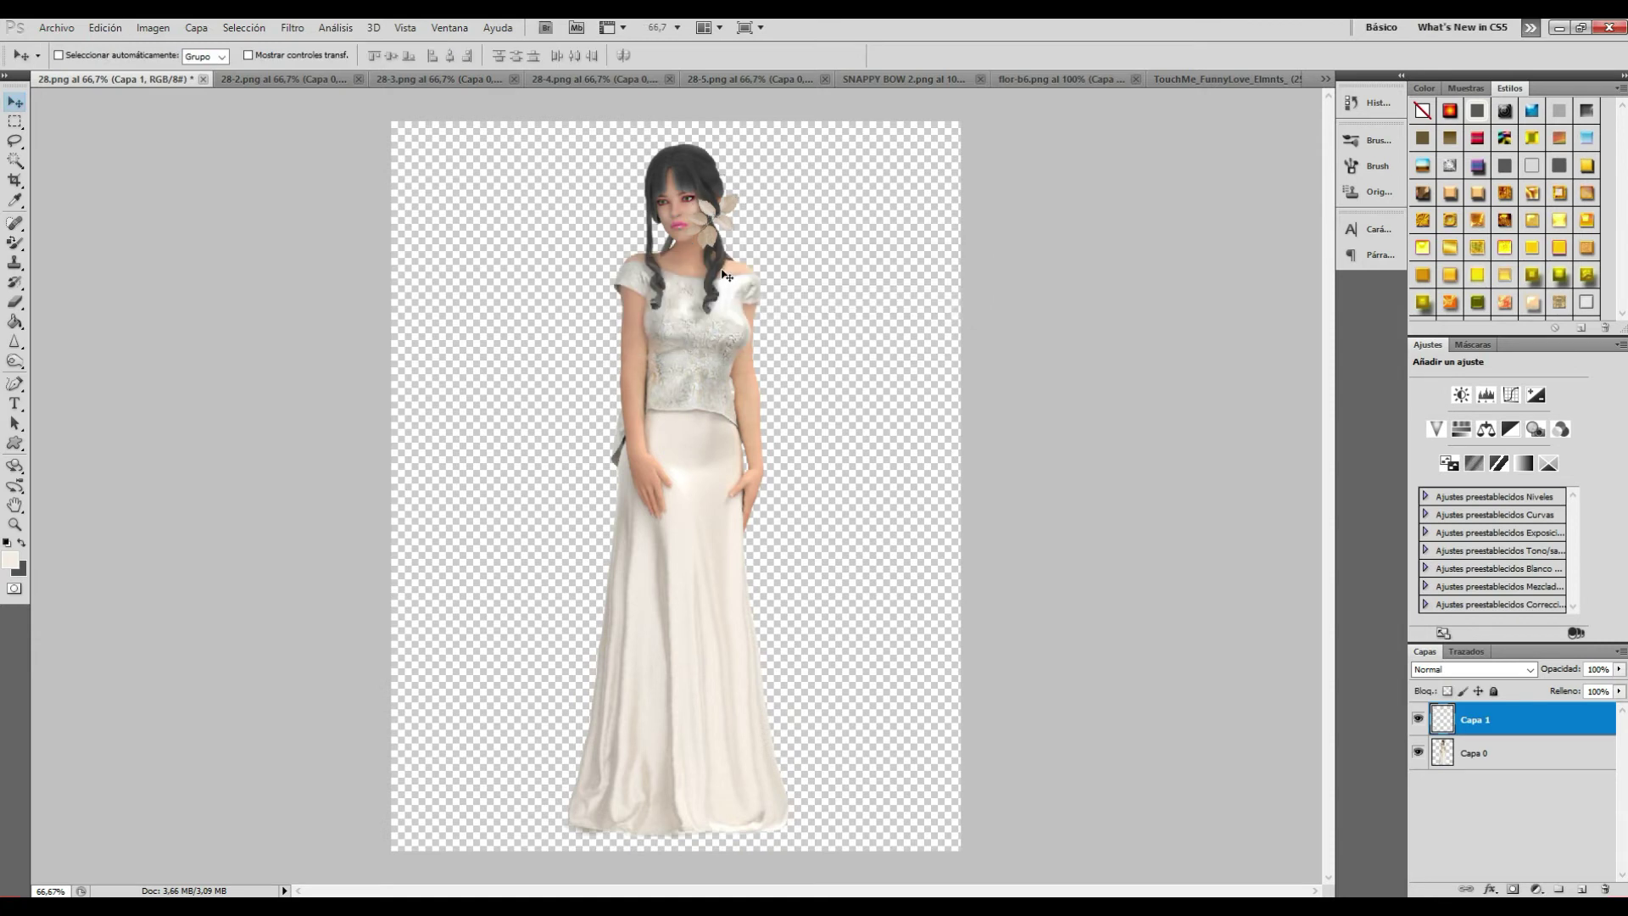
{"action": "left_click_drag", "start_coordinate": [1475, 759], "coordinate": [1484, 722]}
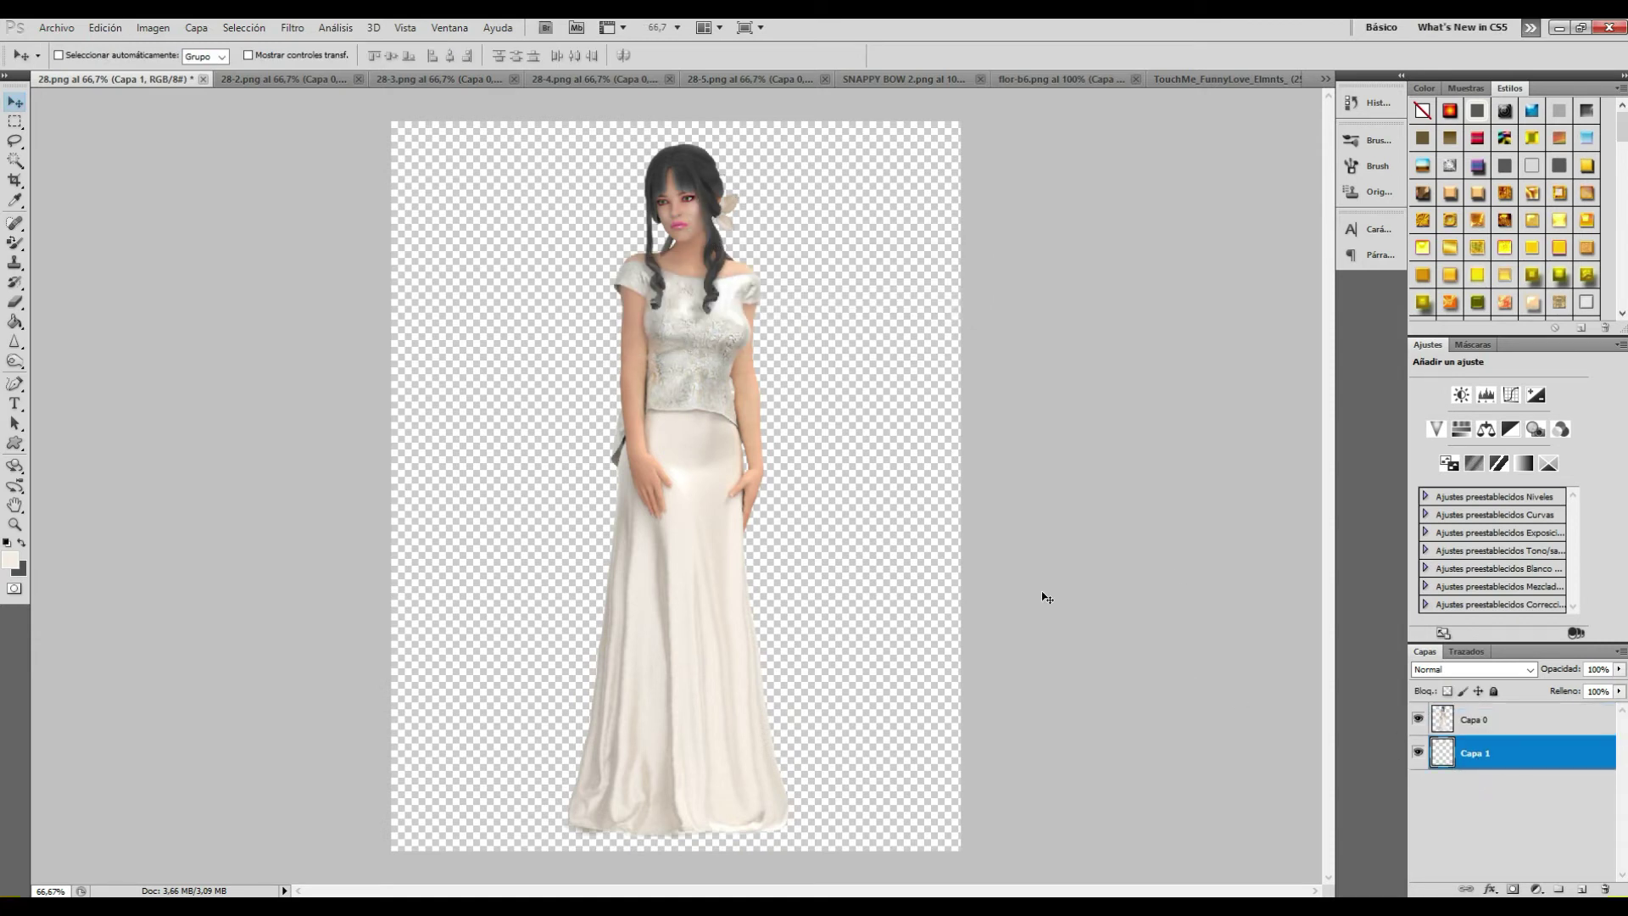
Step: Move the sprig up beside the hair and scale it to about 58%
{"action": "left_click_drag", "start_coordinate": [739, 217], "coordinate": [742, 191]}
{"action": "left_click", "coordinate": [105, 27]}
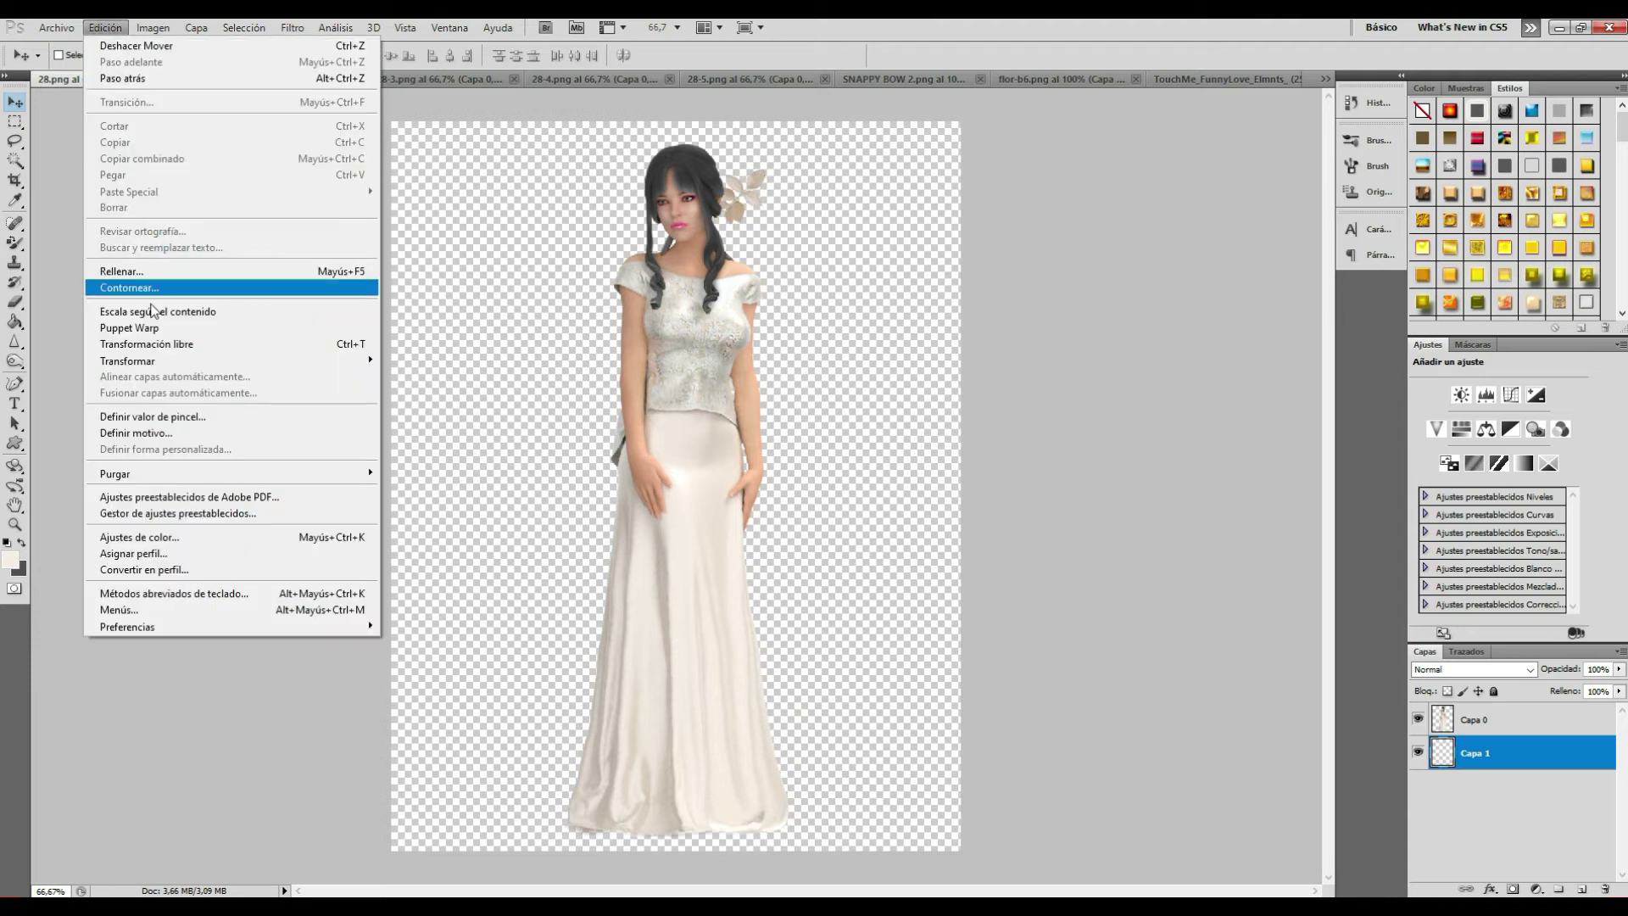
{"action": "mouse_move", "coordinate": [127, 362]}
{"action": "left_click", "coordinate": [405, 380]}
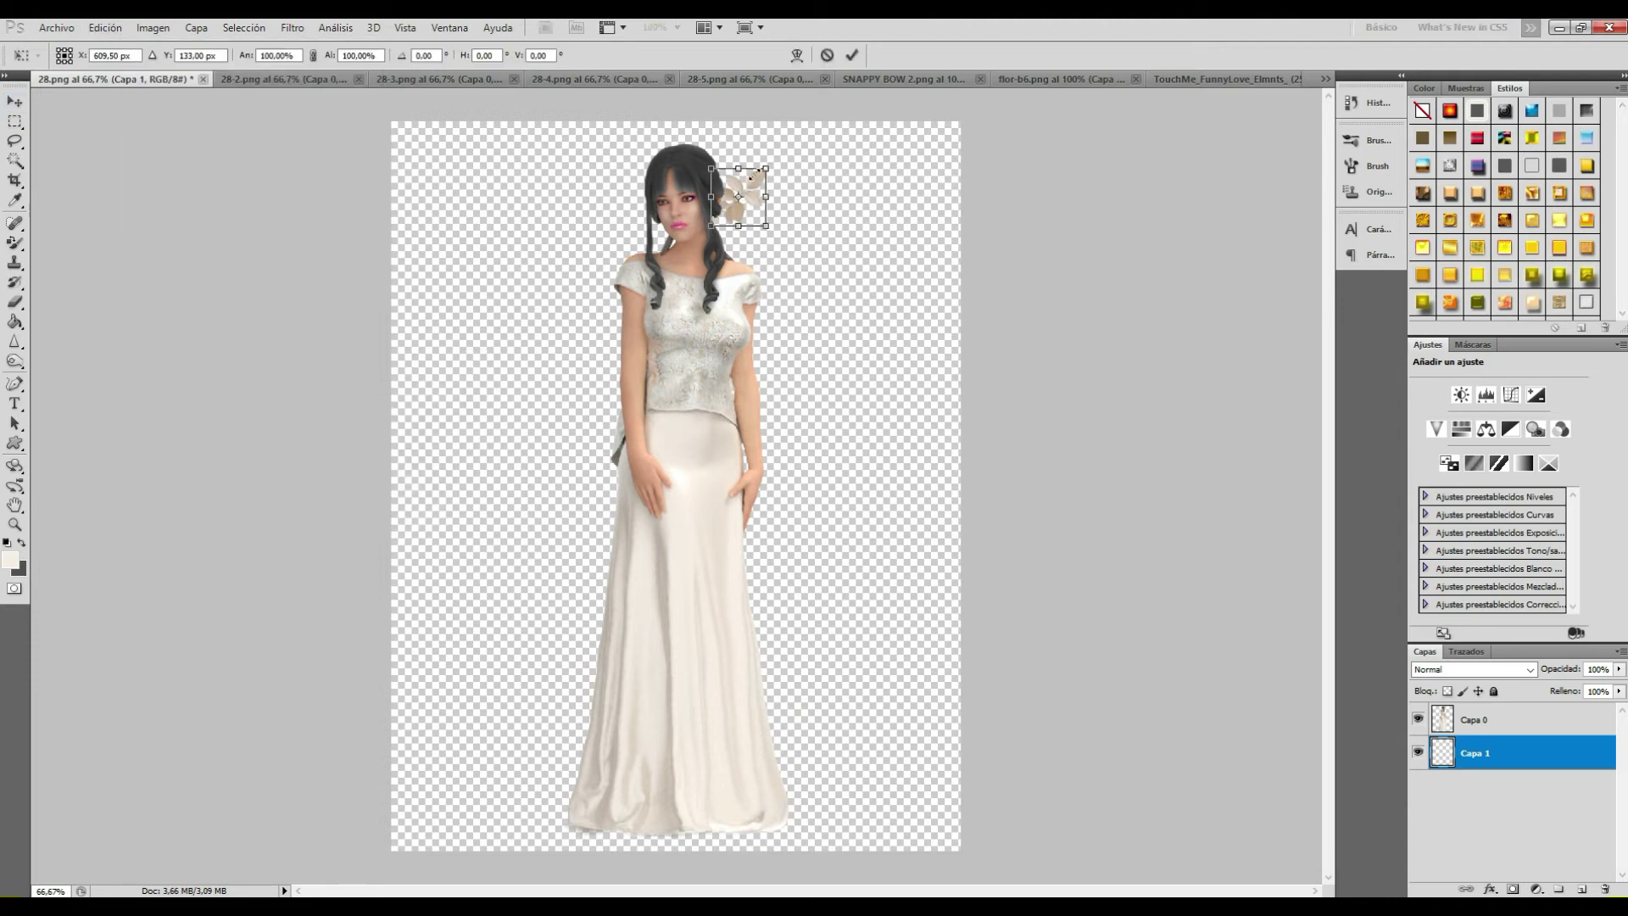
{"action": "left_click_drag", "start_coordinate": [766, 168], "coordinate": [744, 188], "text": "shift"}
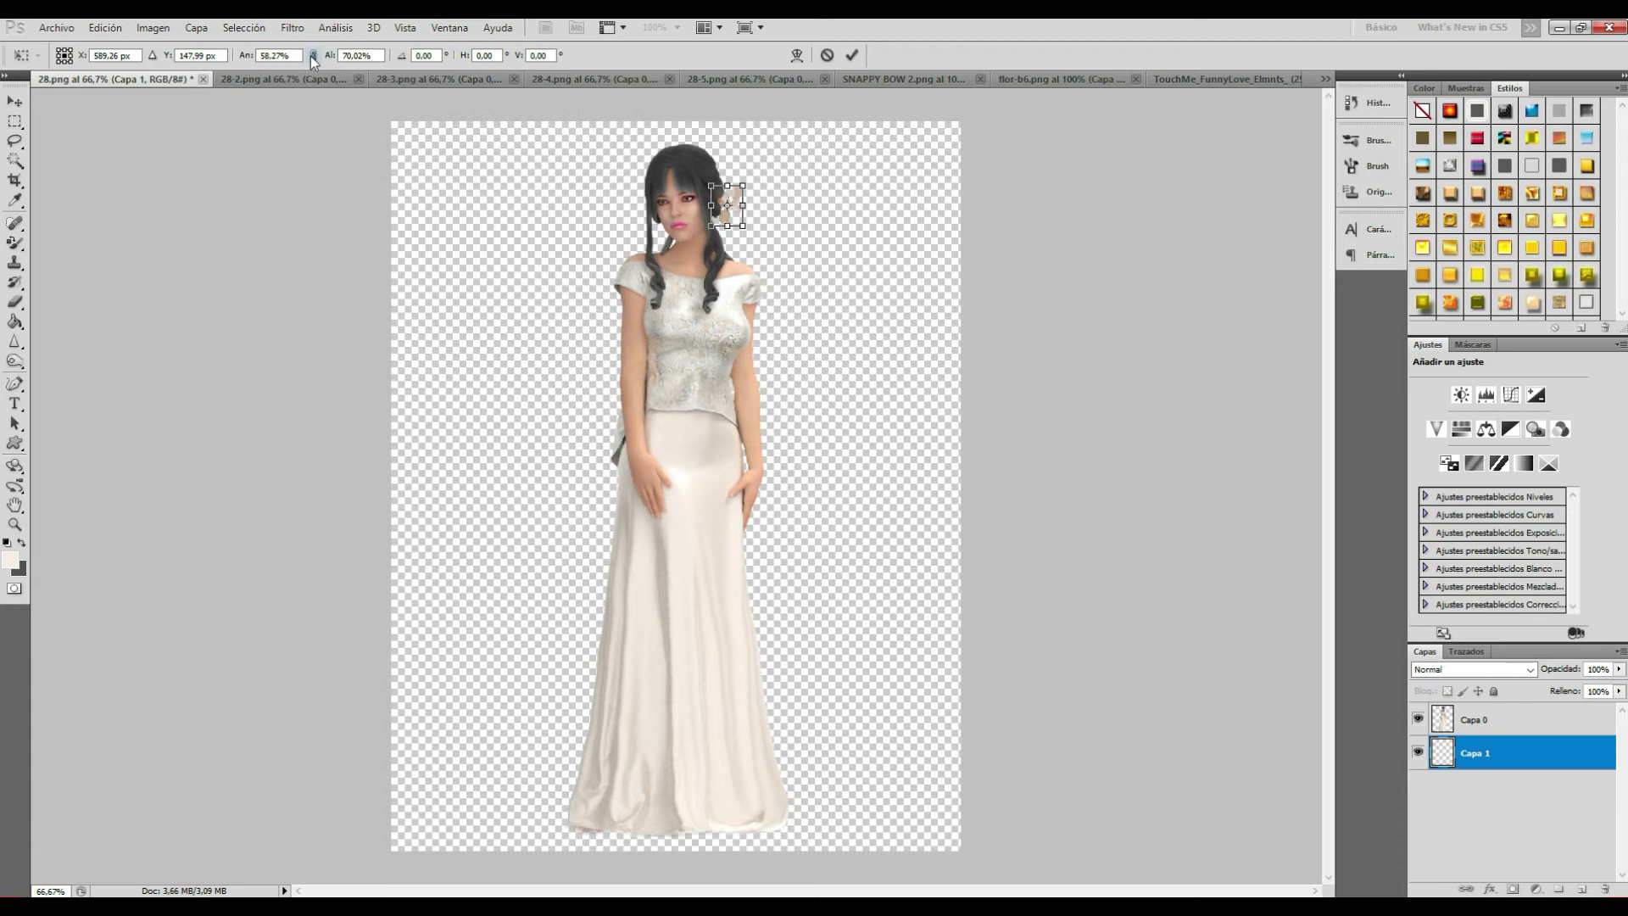
{"action": "left_click", "coordinate": [15, 101]}
{"action": "left_click", "coordinate": [709, 331]}
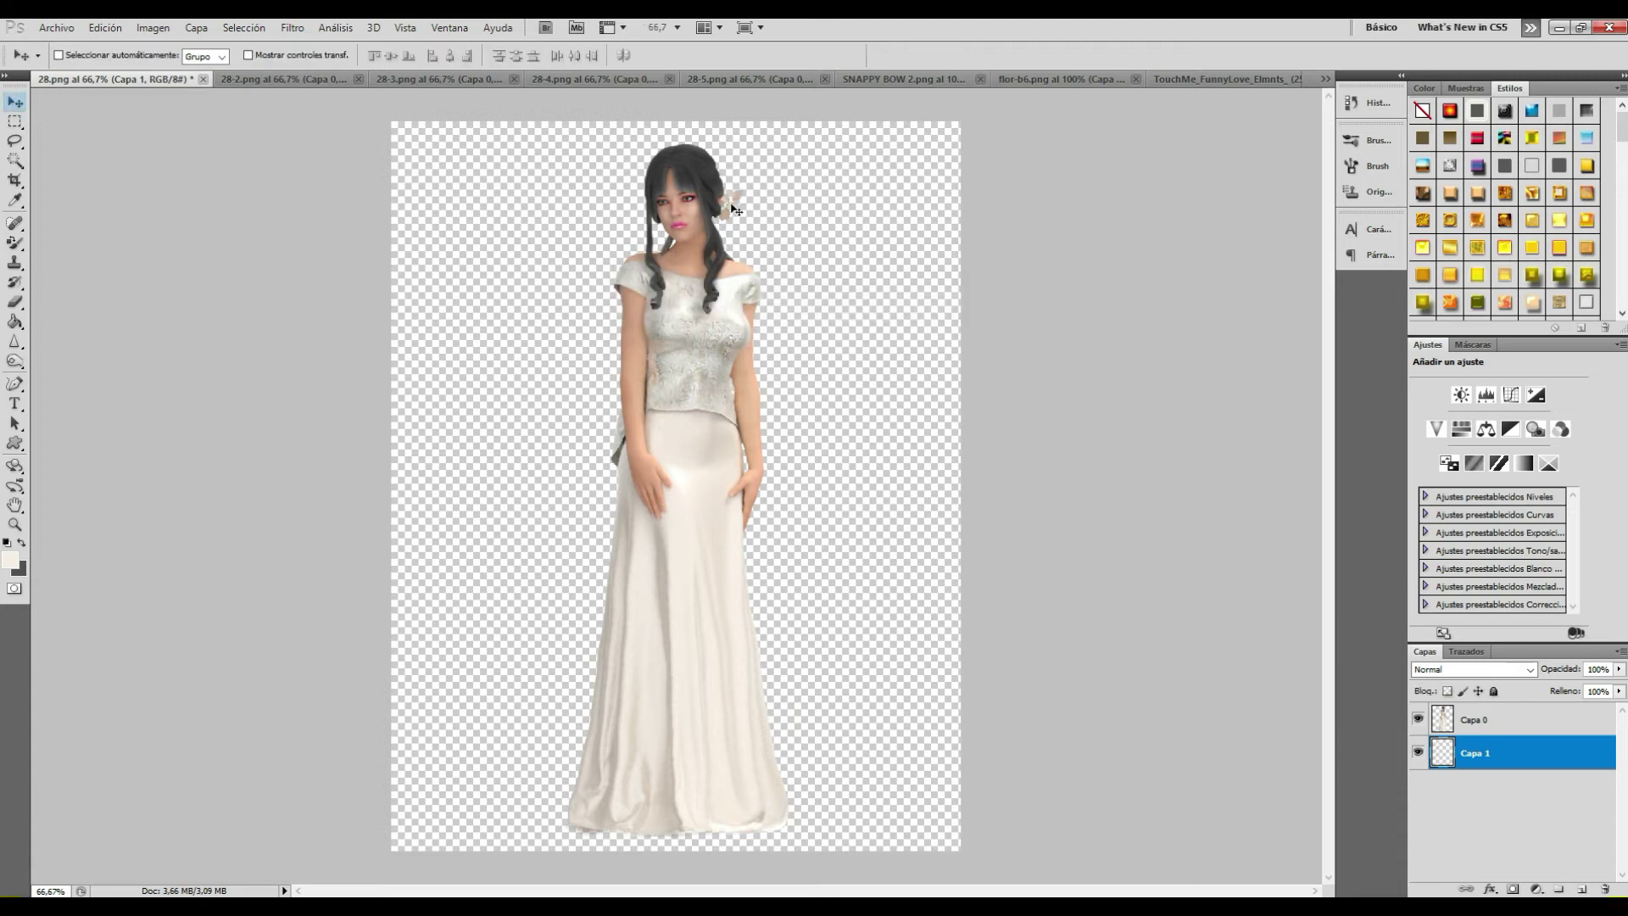
{"action": "left_click_drag", "start_coordinate": [751, 188], "coordinate": [729, 190]}
Step: Alt-drag a copy of the sprig below the original and flip it vertically
{"action": "key", "text": "alt"}
{"action": "left_click_drag", "start_coordinate": [729, 188], "coordinate": [742, 226], "text": "alt"}
{"action": "left_click", "coordinate": [112, 28]}
{"action": "mouse_move", "coordinate": [127, 360]}
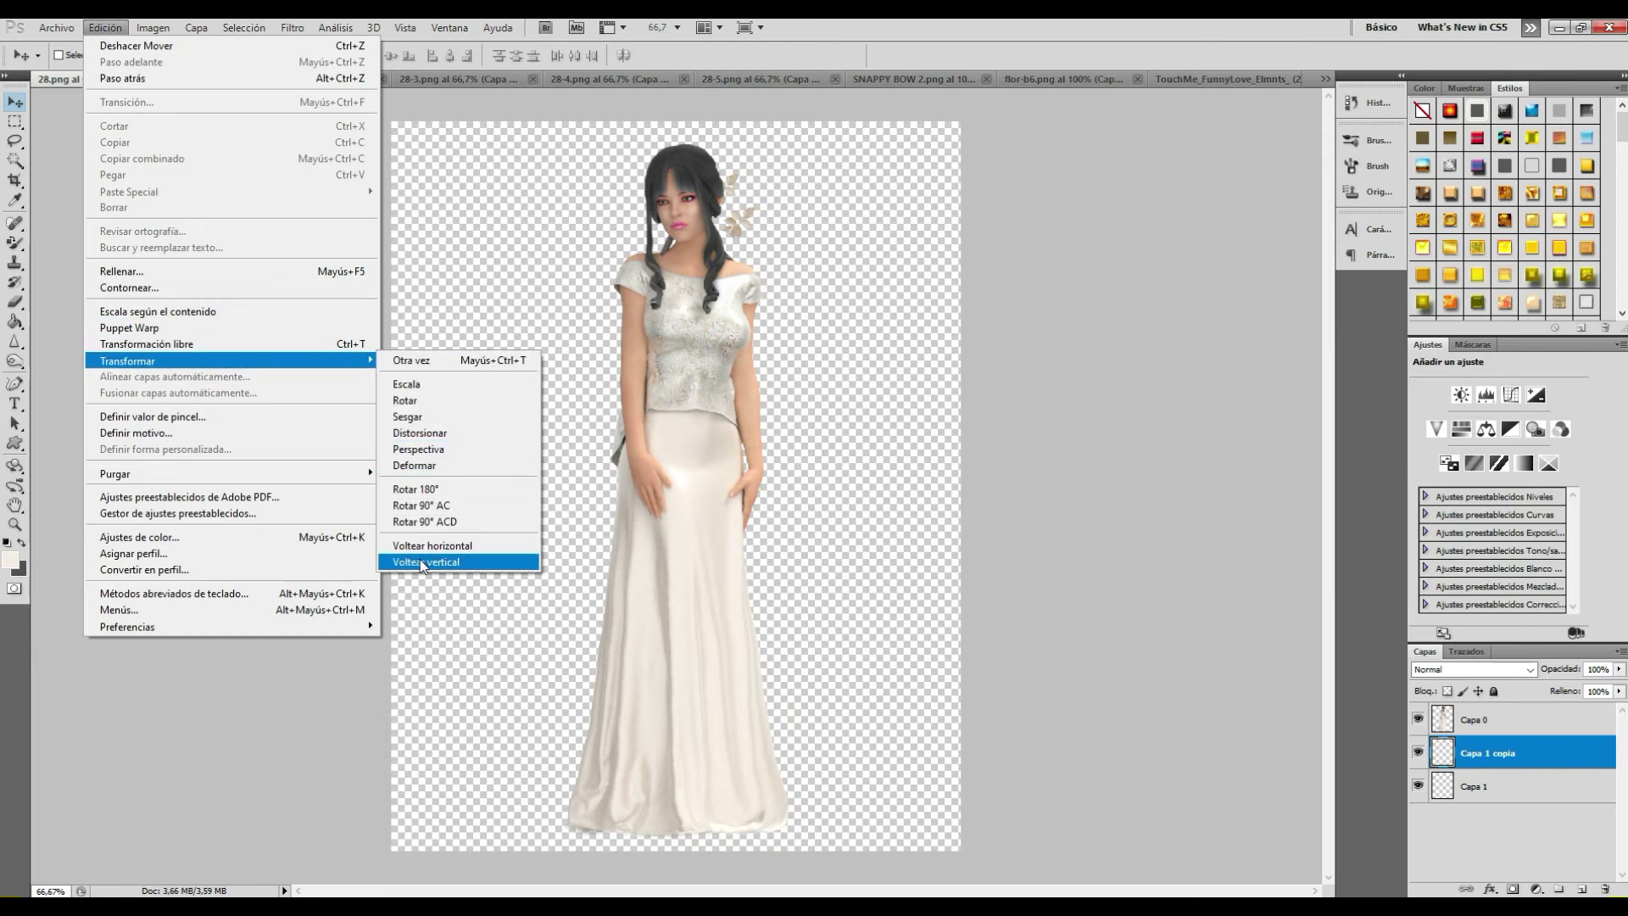
{"action": "left_click", "coordinate": [420, 561]}
{"action": "left_click_drag", "start_coordinate": [731, 222], "coordinate": [730, 219]}
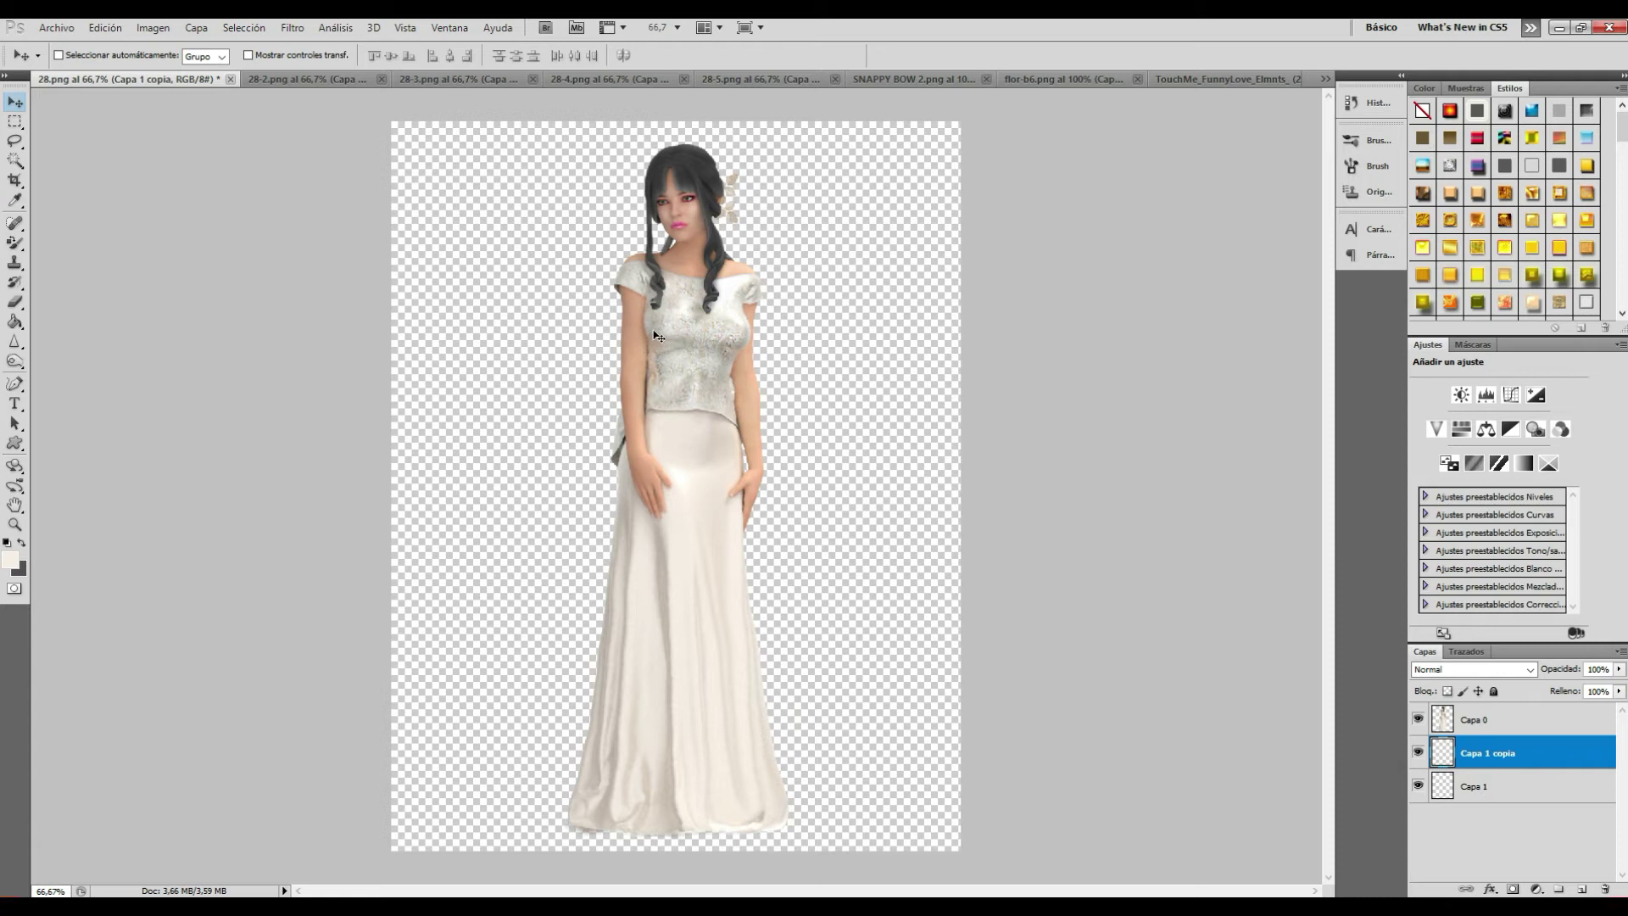
Step: Zoom out to check the whole figure, then zoom in on the face to 200%
{"action": "left_click", "coordinate": [14, 524]}
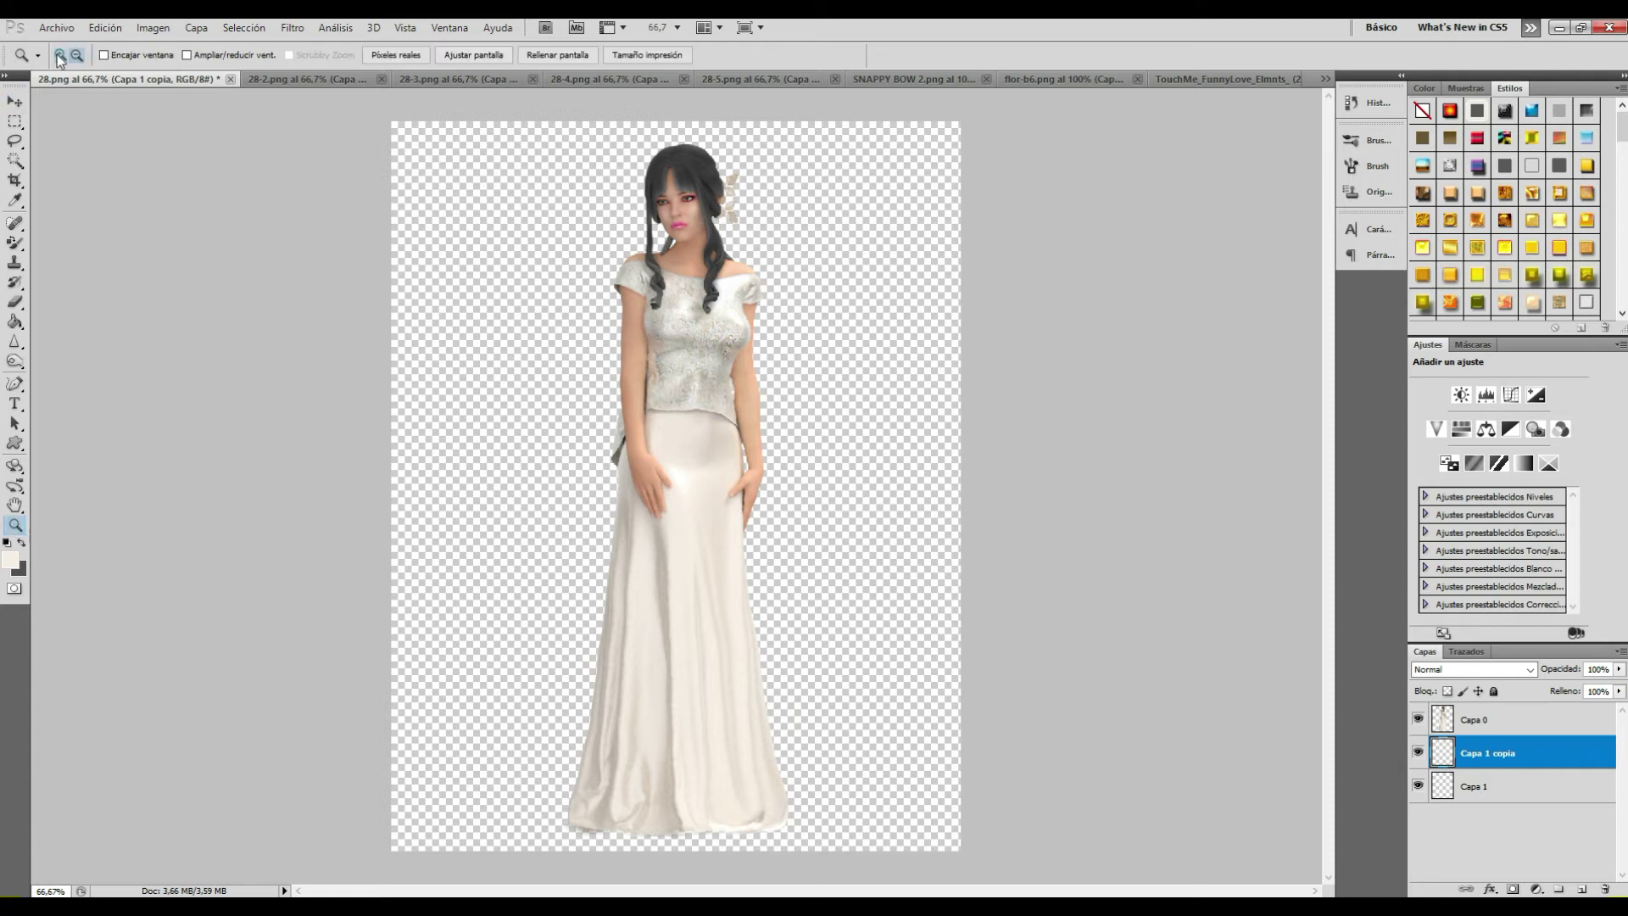
{"action": "left_click", "coordinate": [735, 247]}
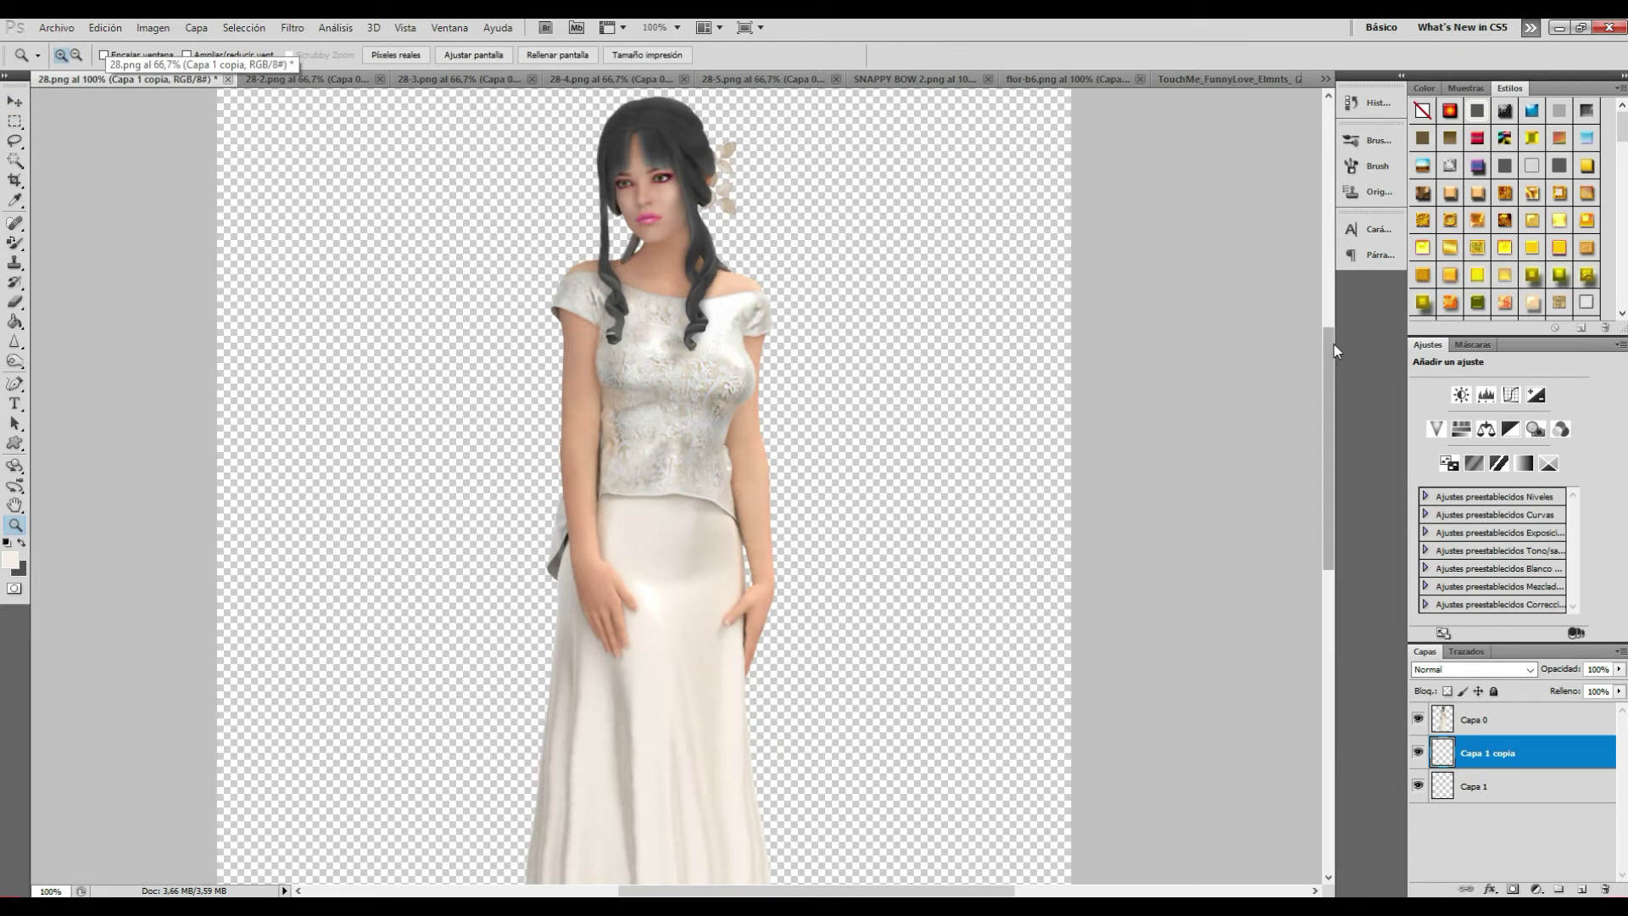
{"action": "left_click_drag", "start_coordinate": [1329, 347], "coordinate": [1328, 310]}
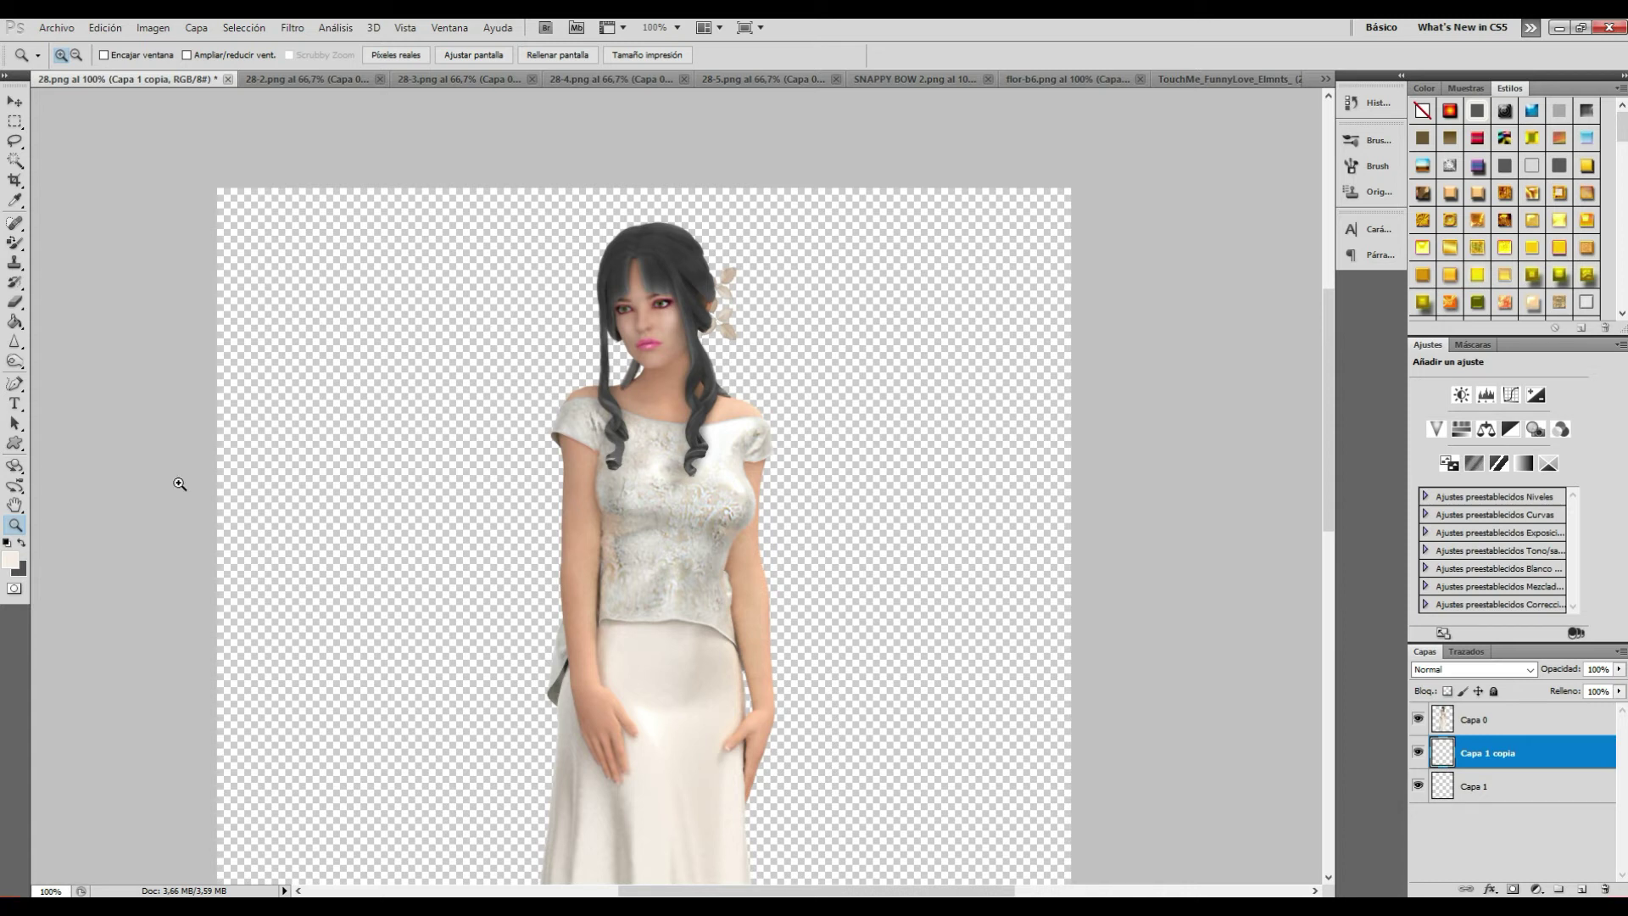
{"action": "left_click", "coordinate": [76, 54]}
{"action": "left_click", "coordinate": [613, 404]}
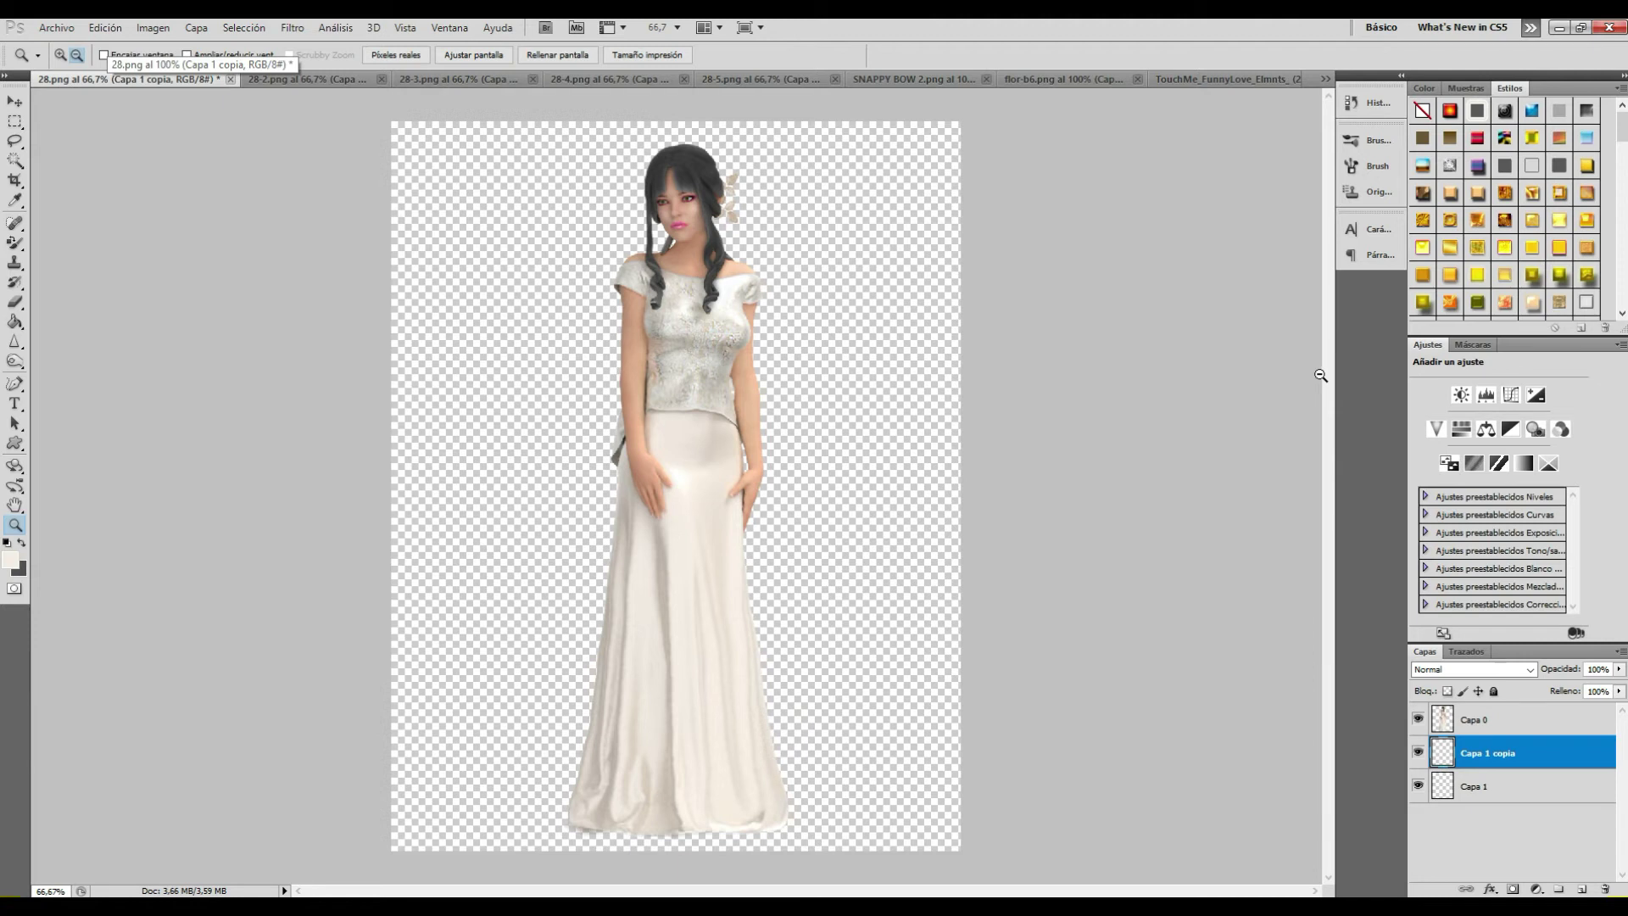
{"action": "left_click", "coordinate": [61, 56]}
{"action": "left_click", "coordinate": [705, 235]}
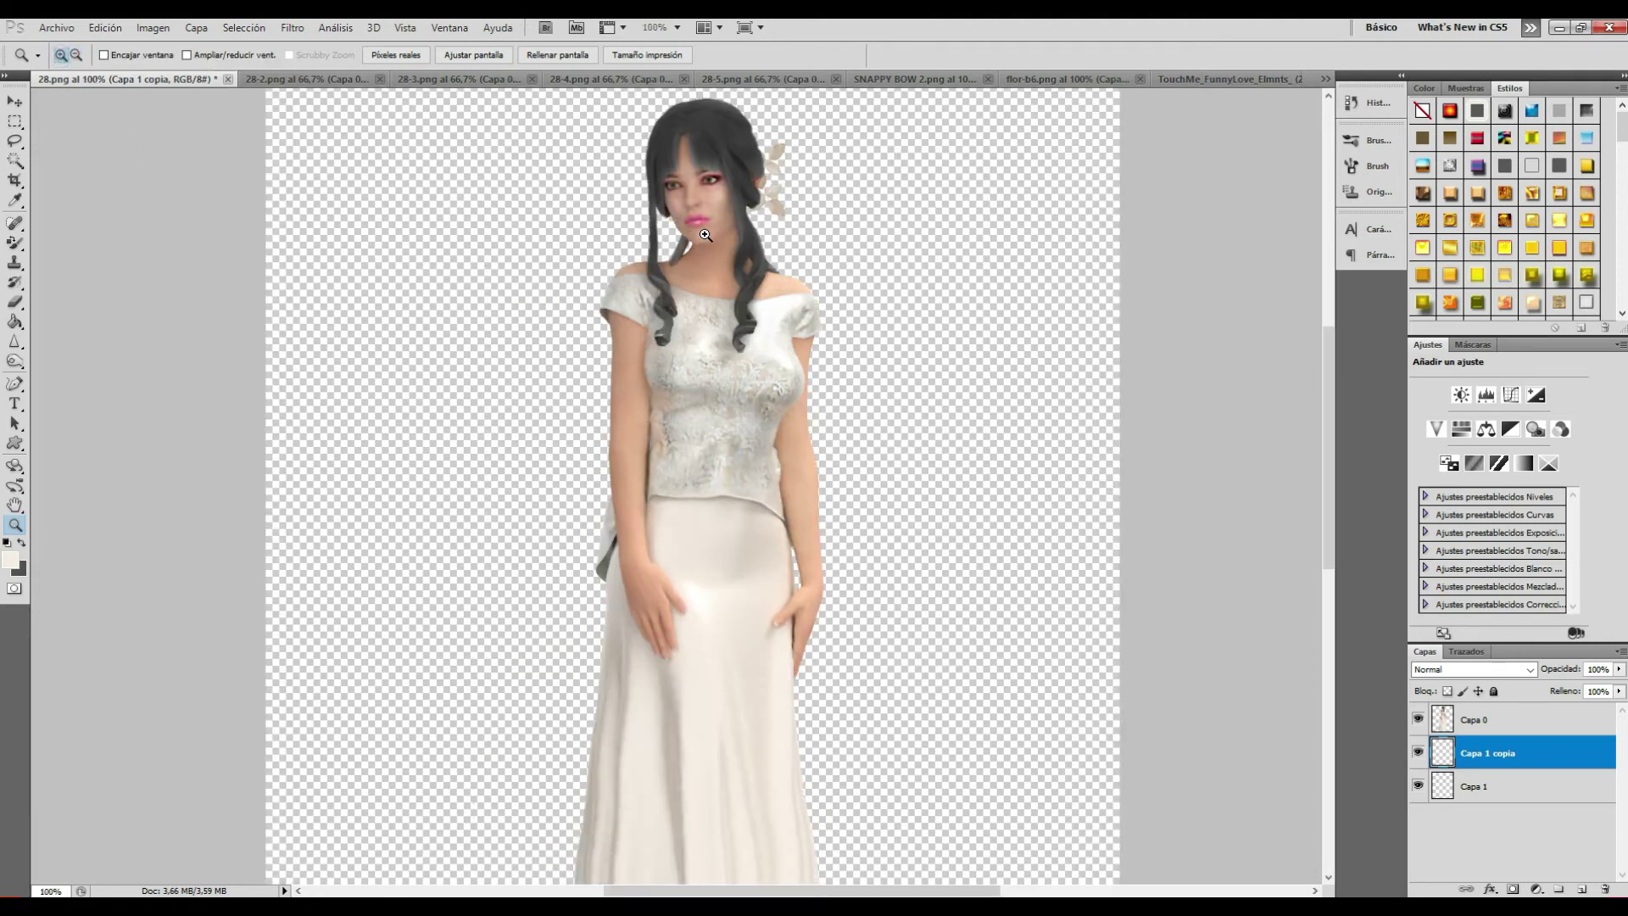
{"action": "left_click", "coordinate": [706, 235]}
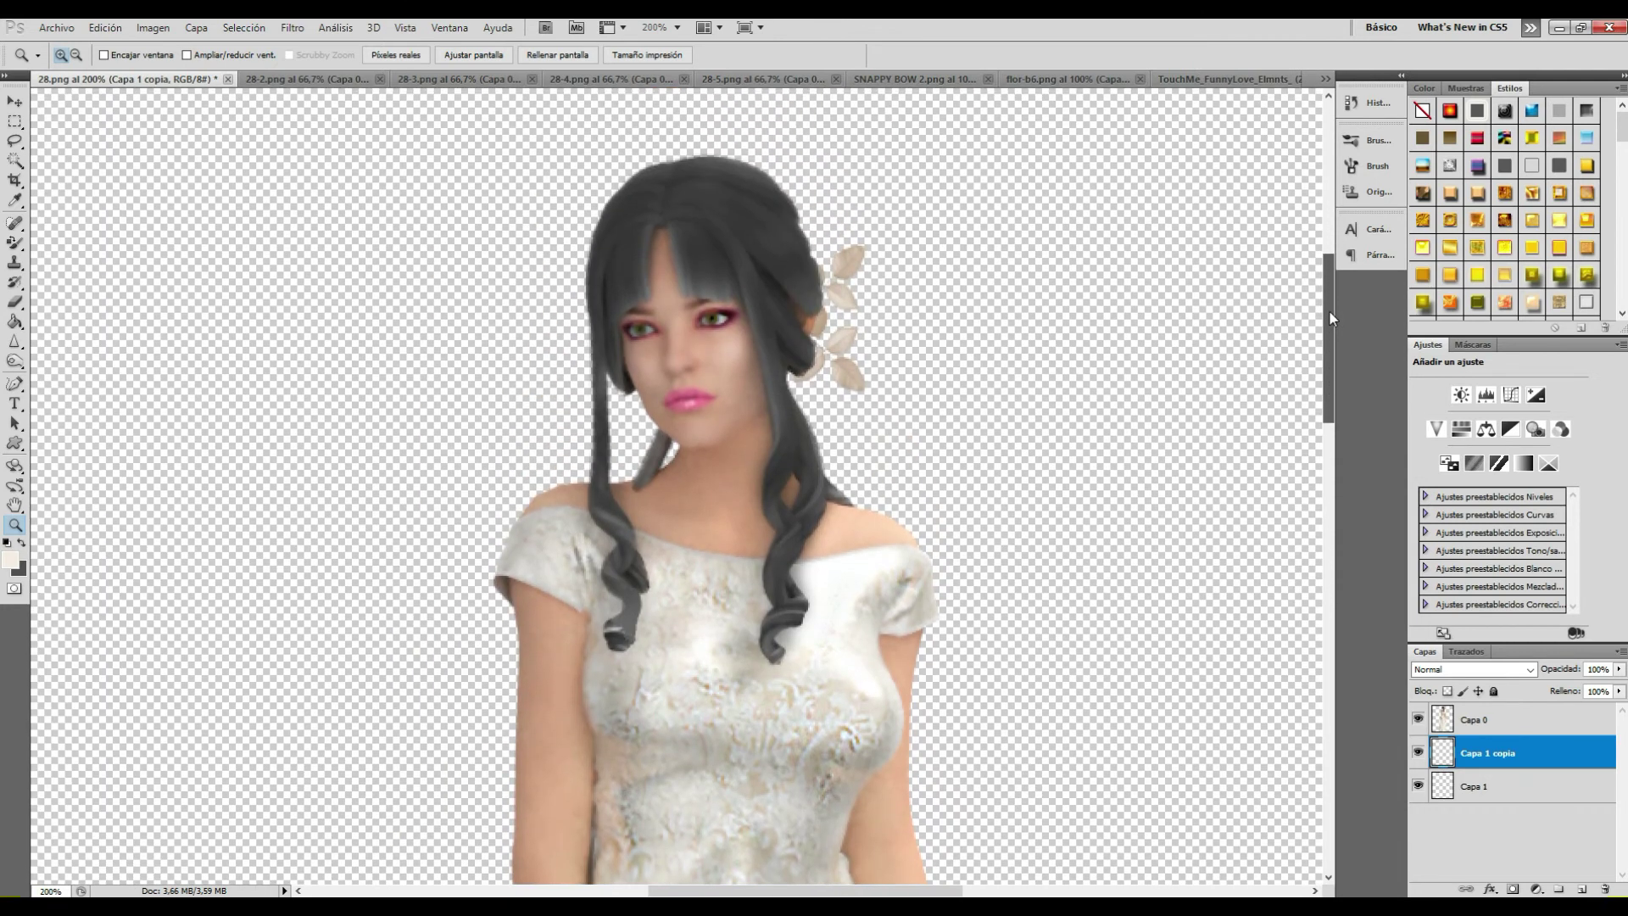
Step: Select the Brush tool with brush preset 70 and reduce its size to 26 px
{"action": "left_click", "coordinate": [13, 243]}
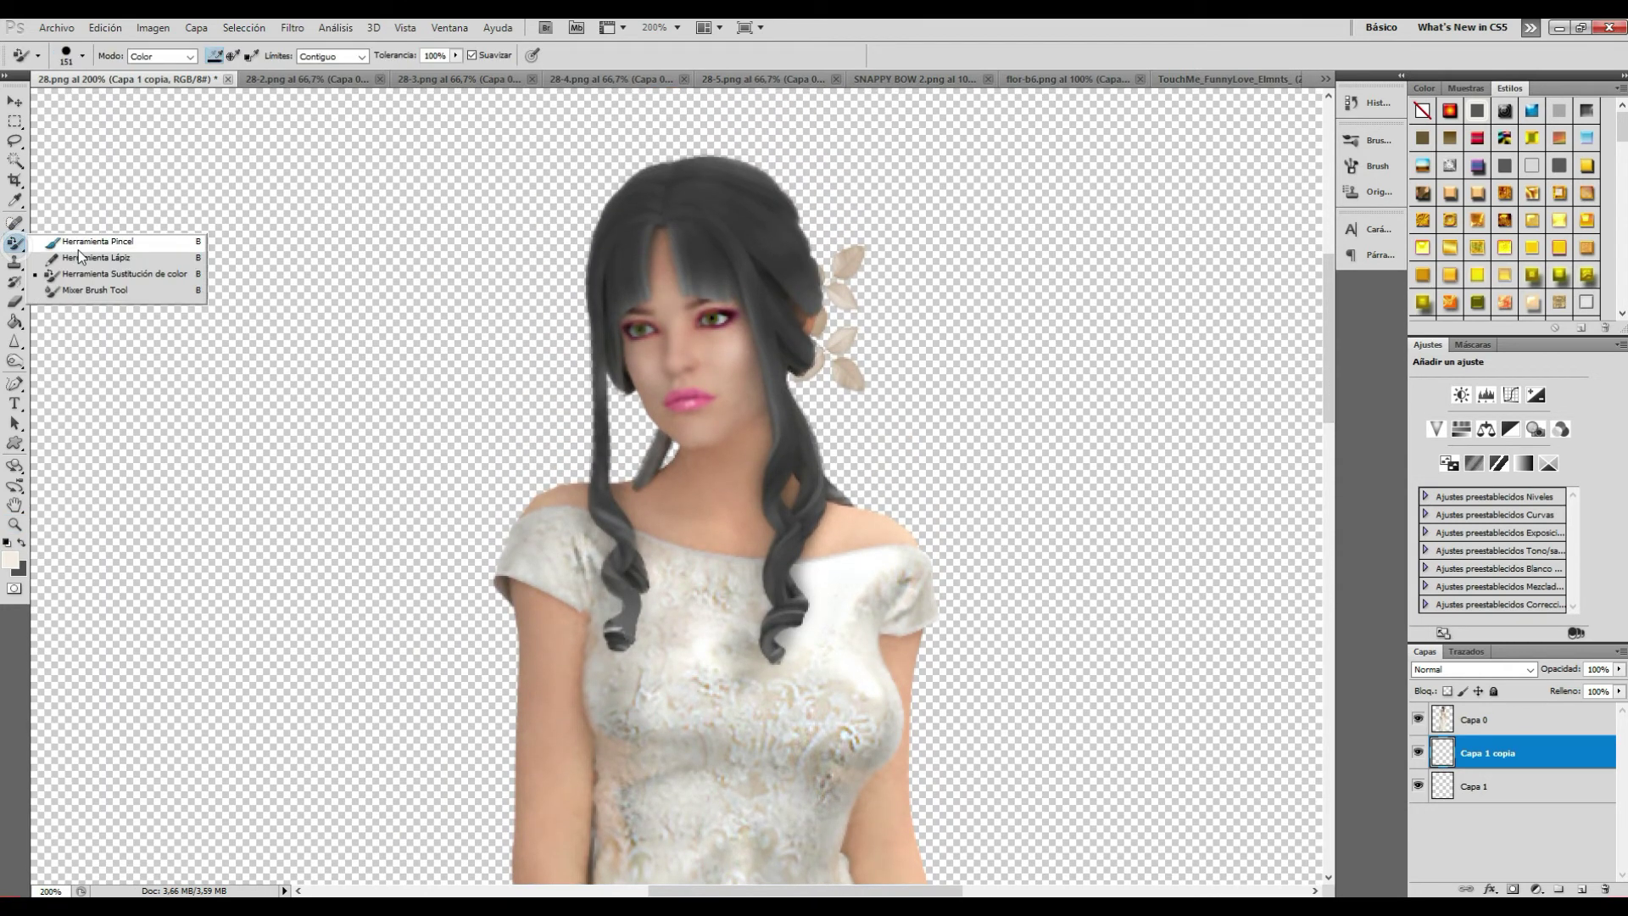
{"action": "left_click", "coordinate": [88, 246]}
{"action": "left_click", "coordinate": [82, 56]}
{"action": "left_click", "coordinate": [190, 262]}
{"action": "left_click", "coordinate": [190, 262]}
{"action": "left_click", "coordinate": [190, 261]}
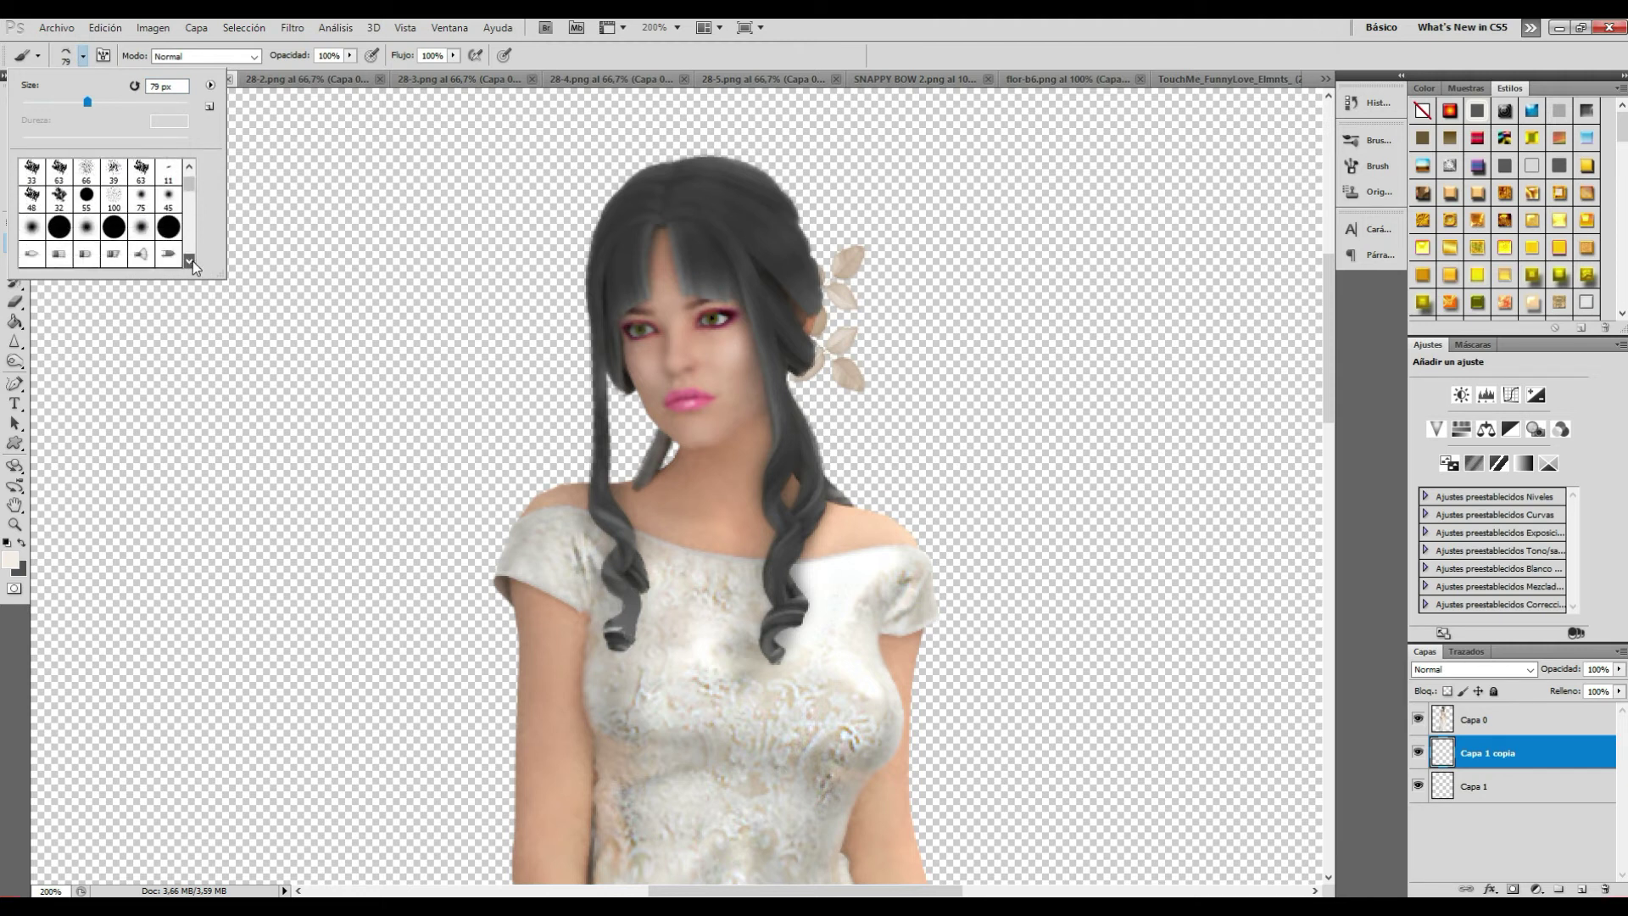
{"action": "left_click", "coordinate": [114, 254]}
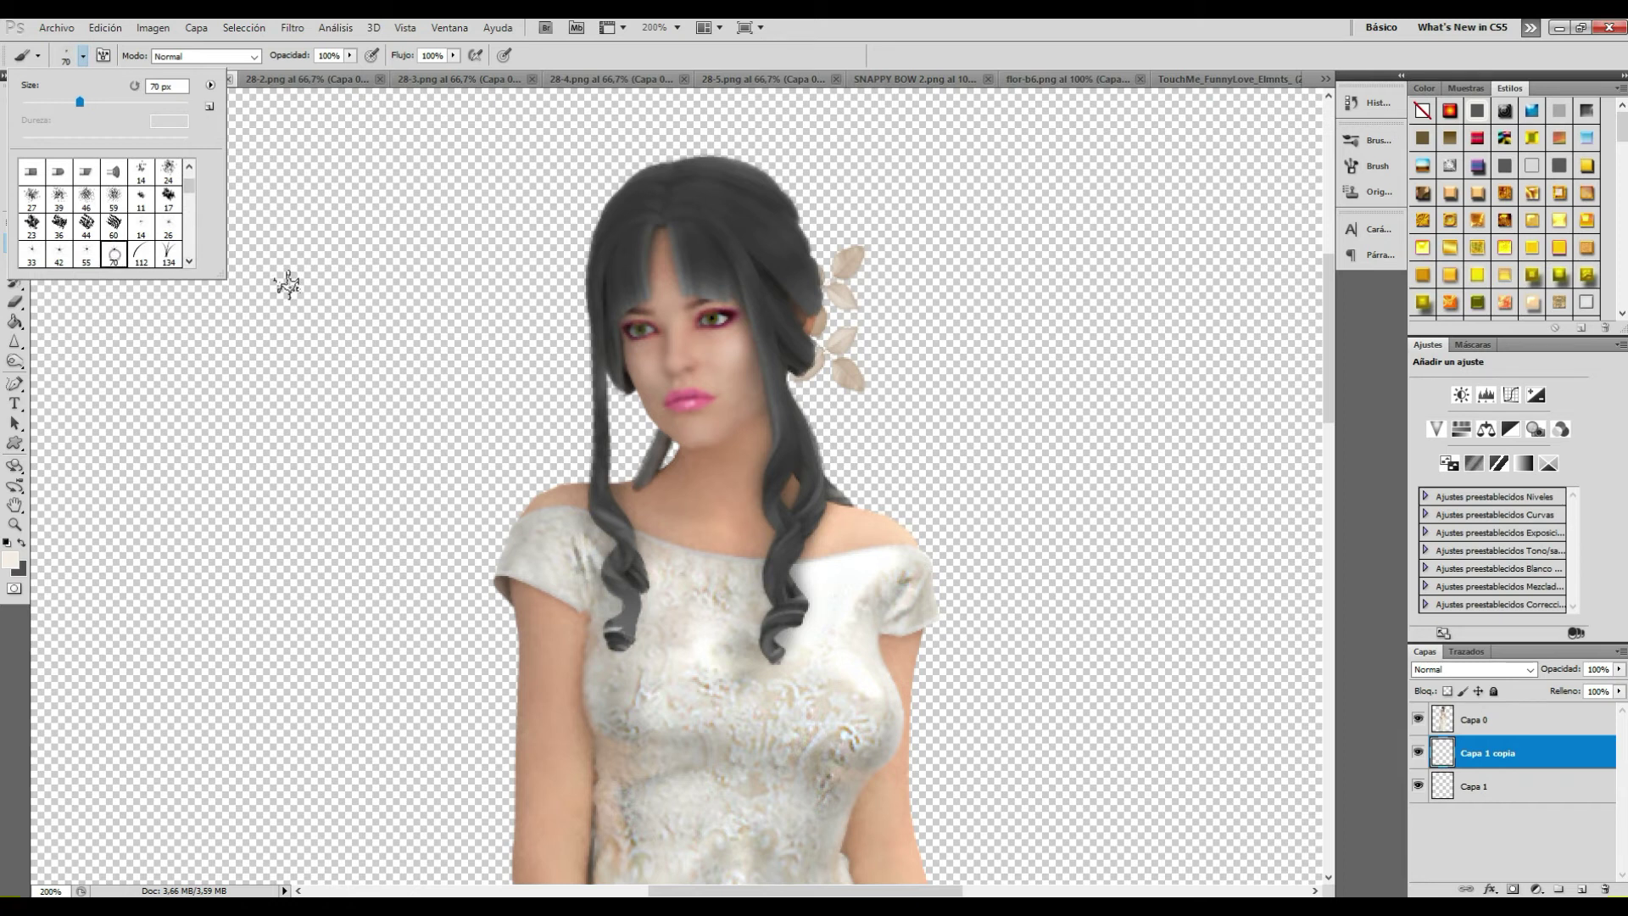
{"action": "left_click_drag", "start_coordinate": [80, 101], "coordinate": [43, 101]}
Step: Set the foreground colour to near-white fbf9f6
{"action": "left_click", "coordinate": [10, 560]}
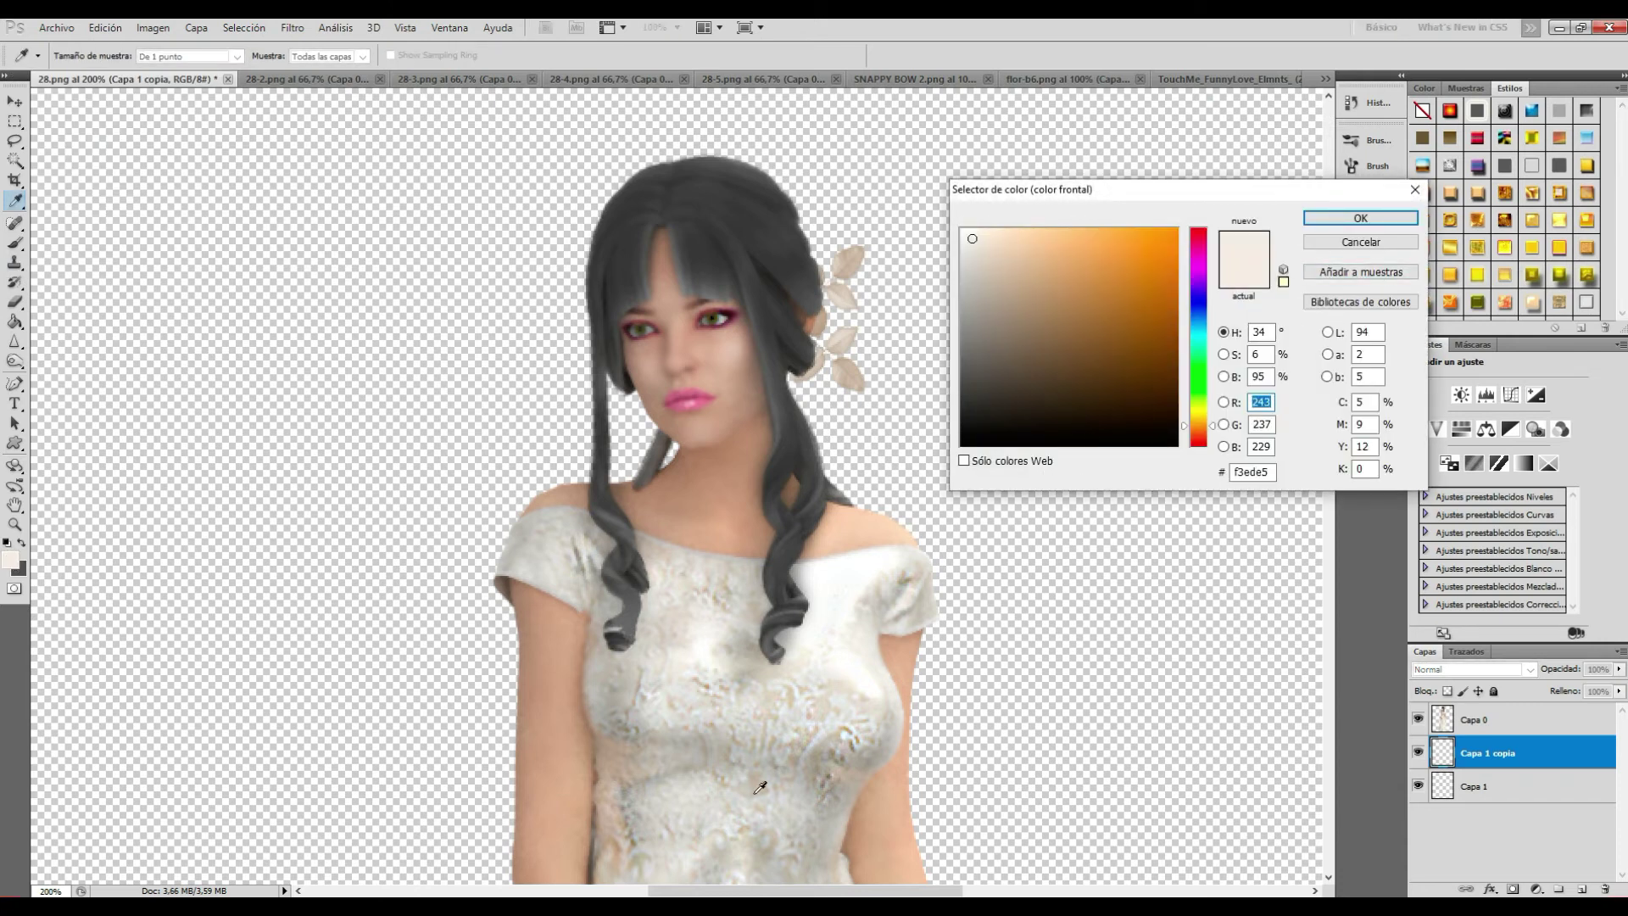
{"action": "left_click", "coordinate": [965, 231]}
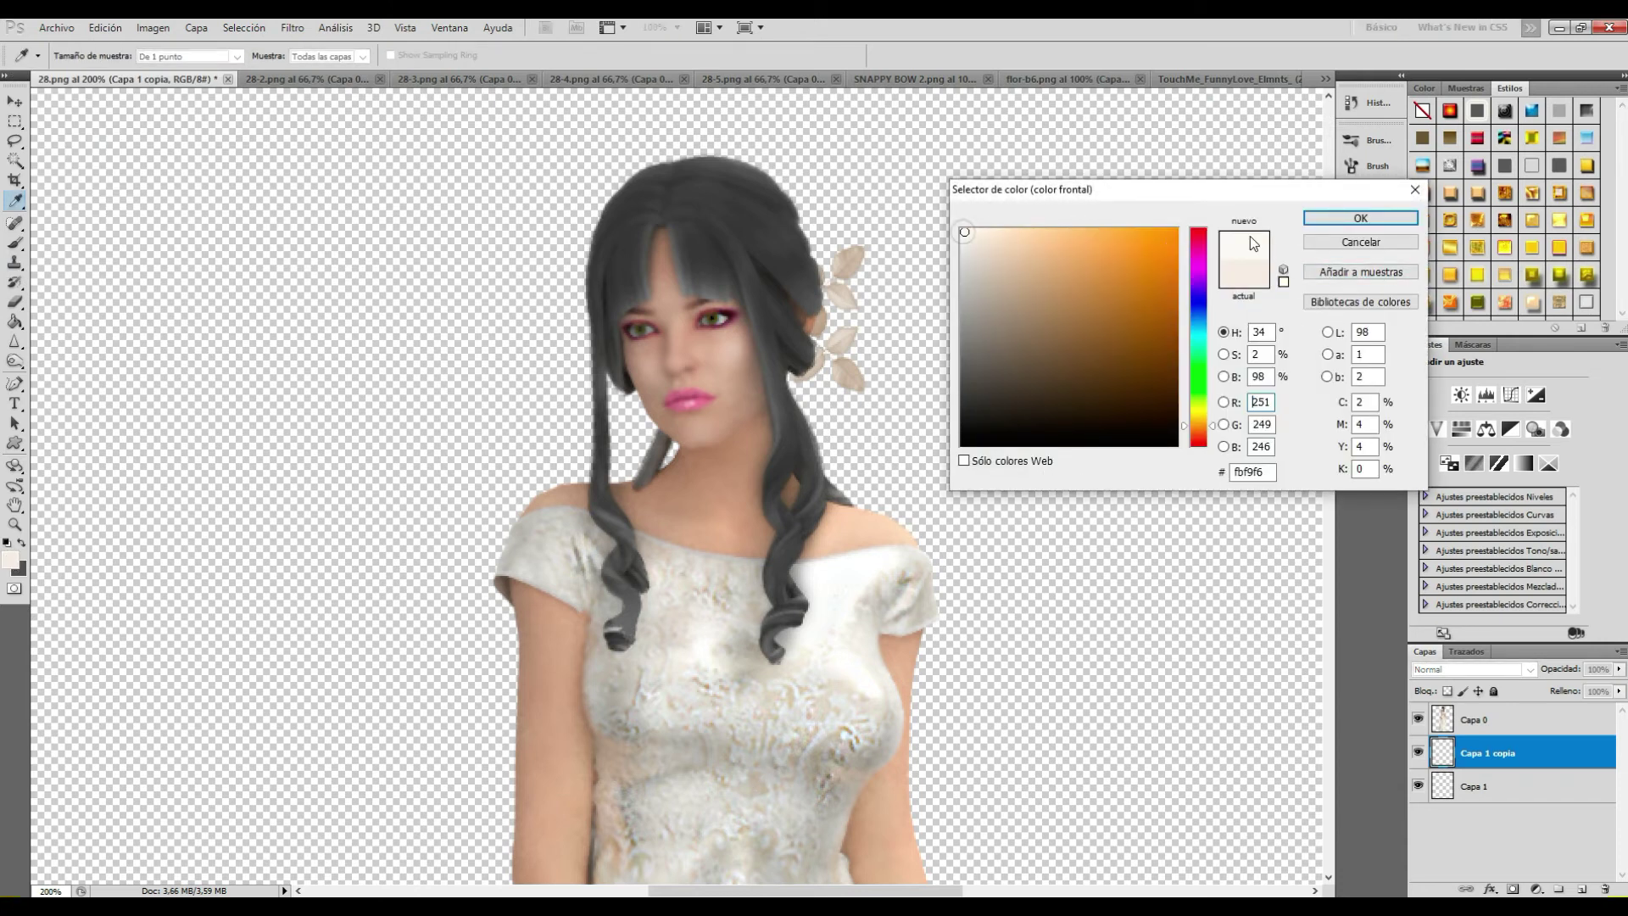
{"action": "left_click", "coordinate": [1360, 218]}
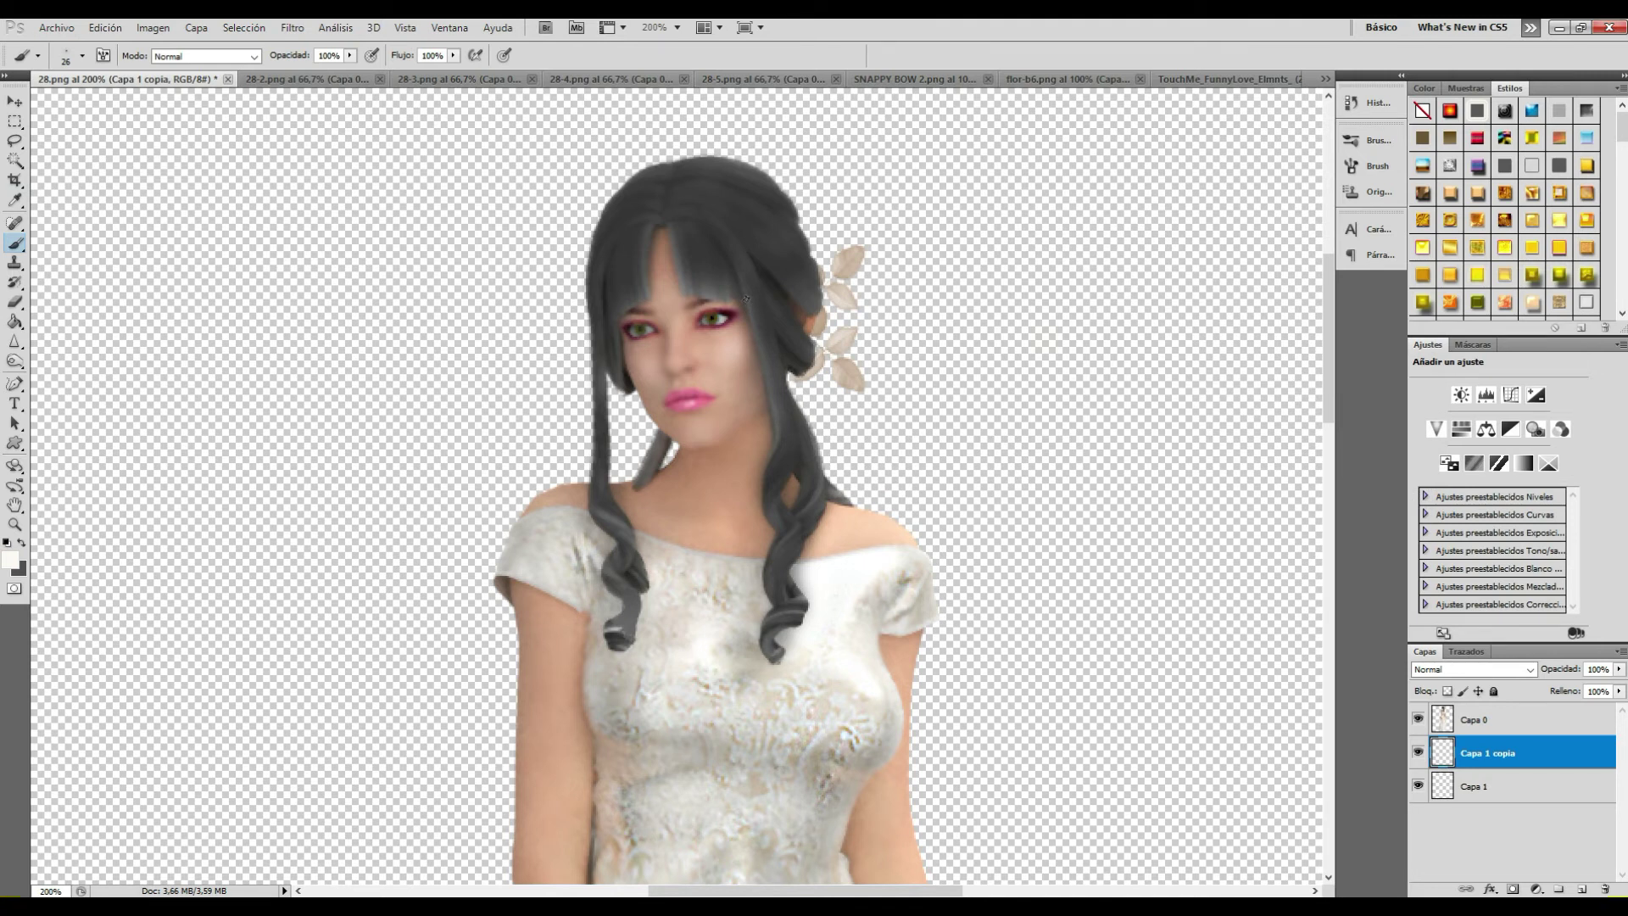
Step: Add new layer Capa 2 above Capa 0 and dab four white sparkles along the hair
{"action": "right_click", "coordinate": [1493, 746]}
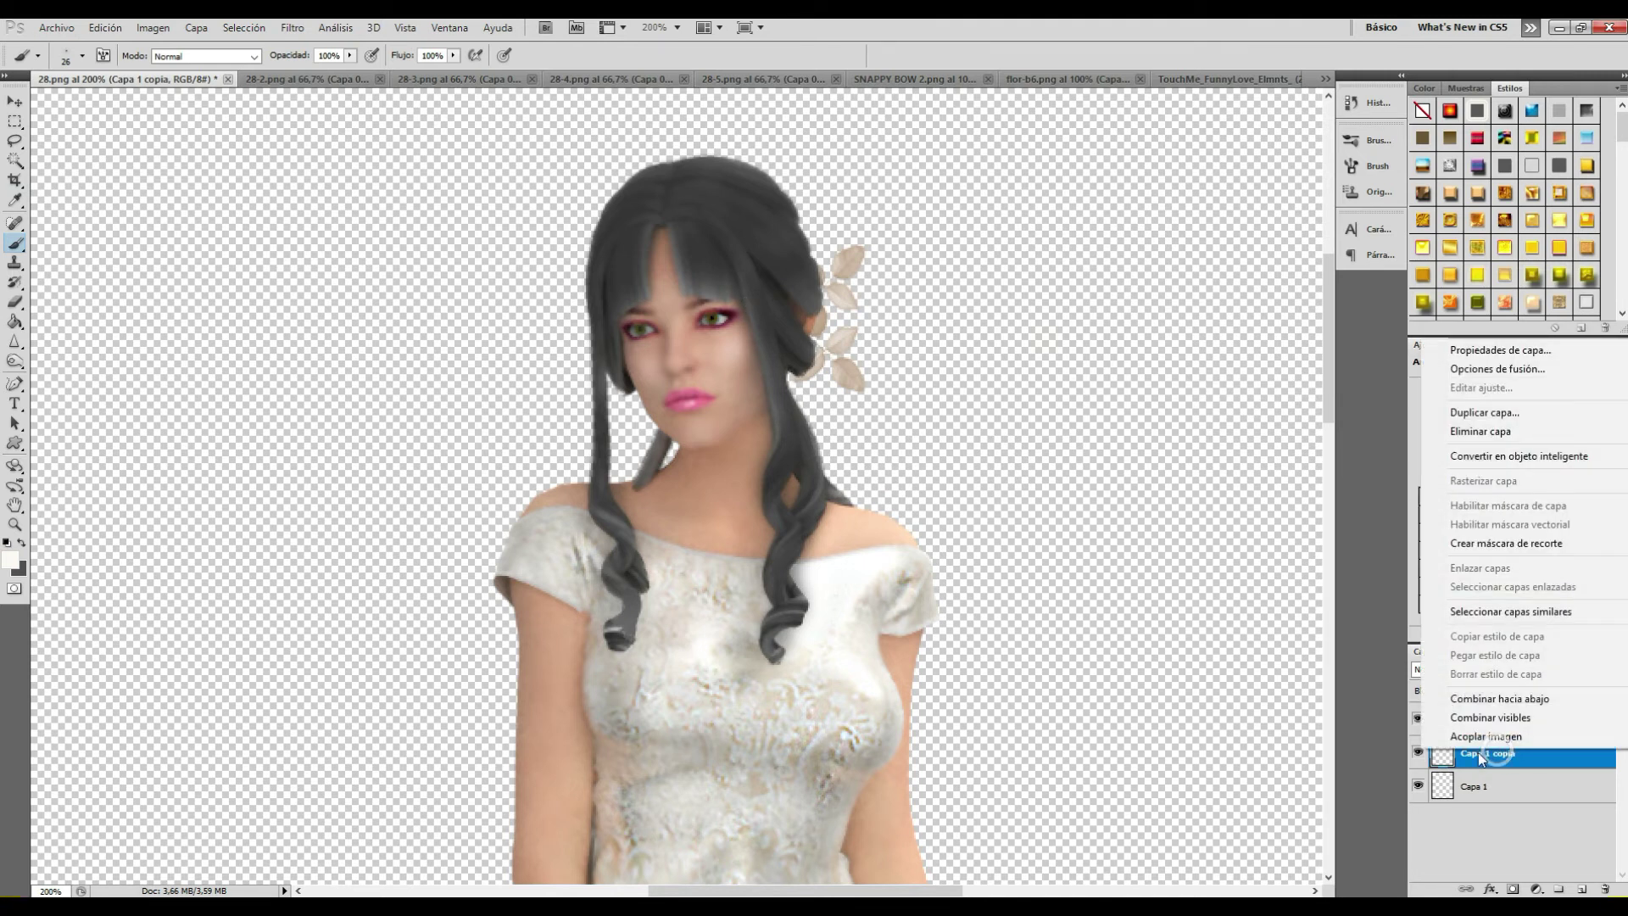
{"action": "left_click", "coordinate": [1413, 604]}
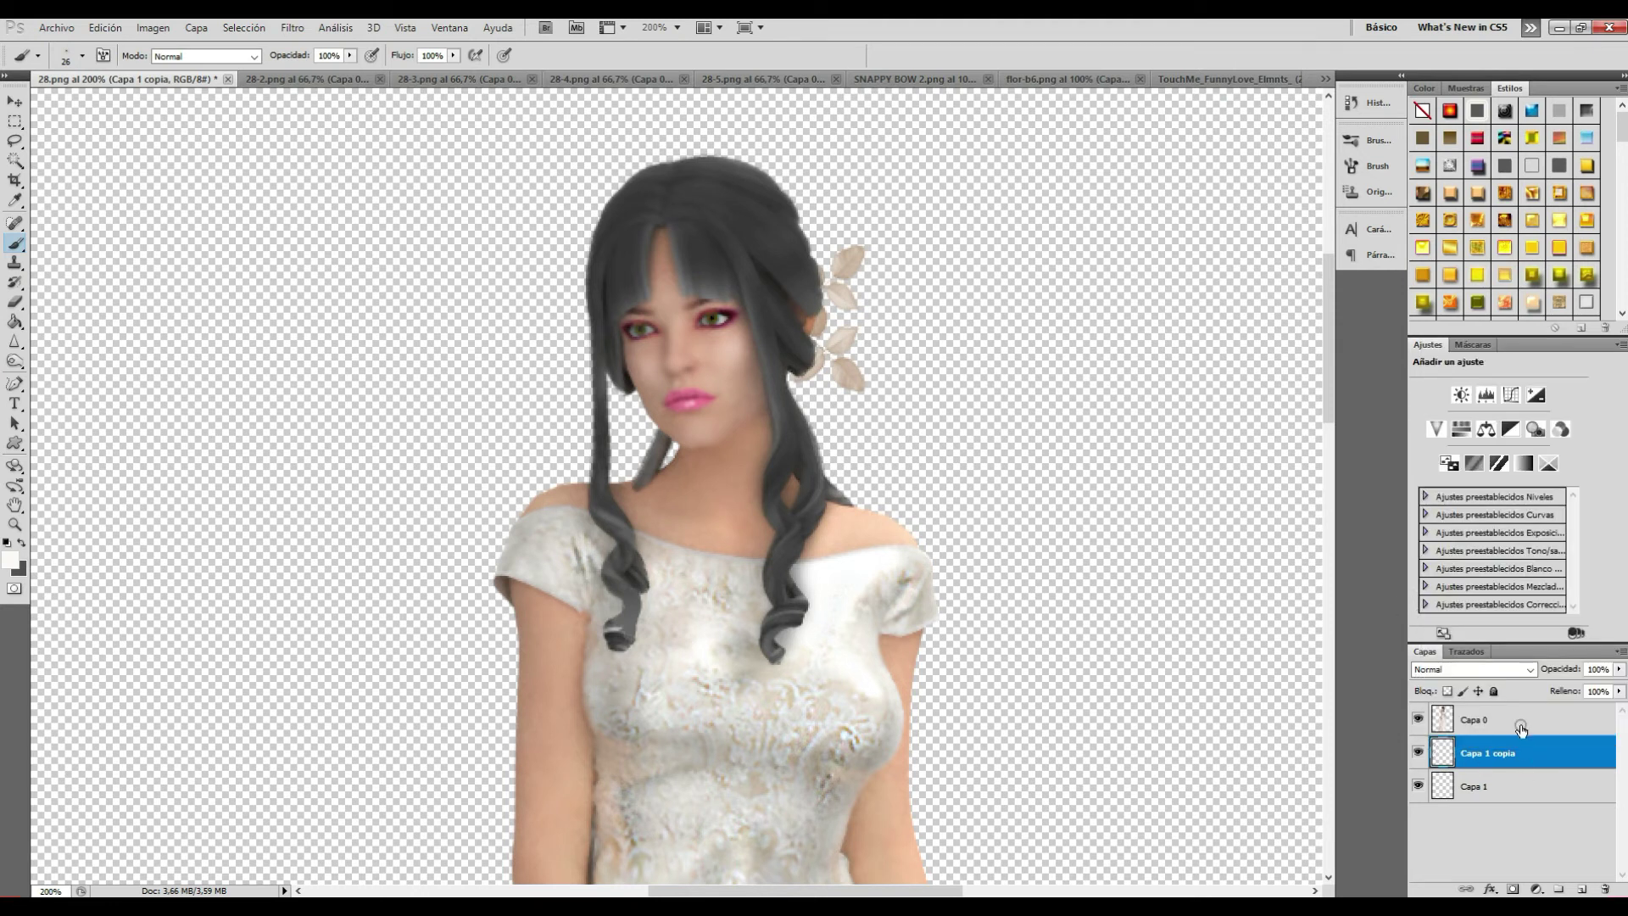
{"action": "left_click", "coordinate": [1492, 719]}
{"action": "left_click", "coordinate": [1582, 888]}
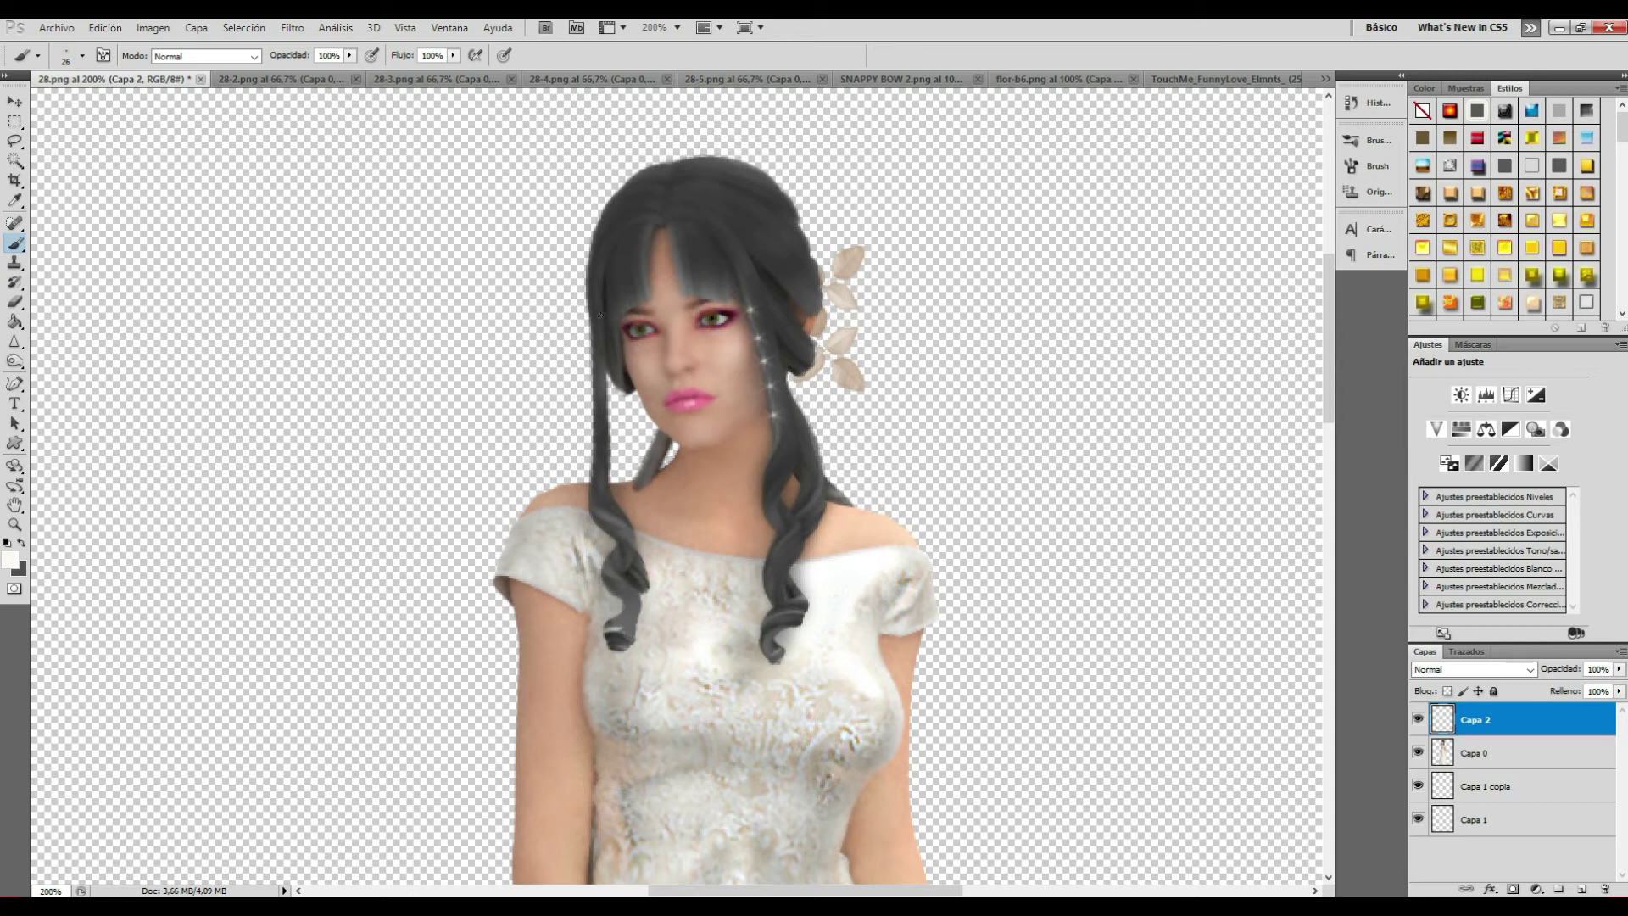
{"action": "left_click", "coordinate": [601, 315]}
{"action": "left_click", "coordinate": [605, 367]}
{"action": "left_click", "coordinate": [734, 258]}
{"action": "left_click", "coordinate": [602, 266]}
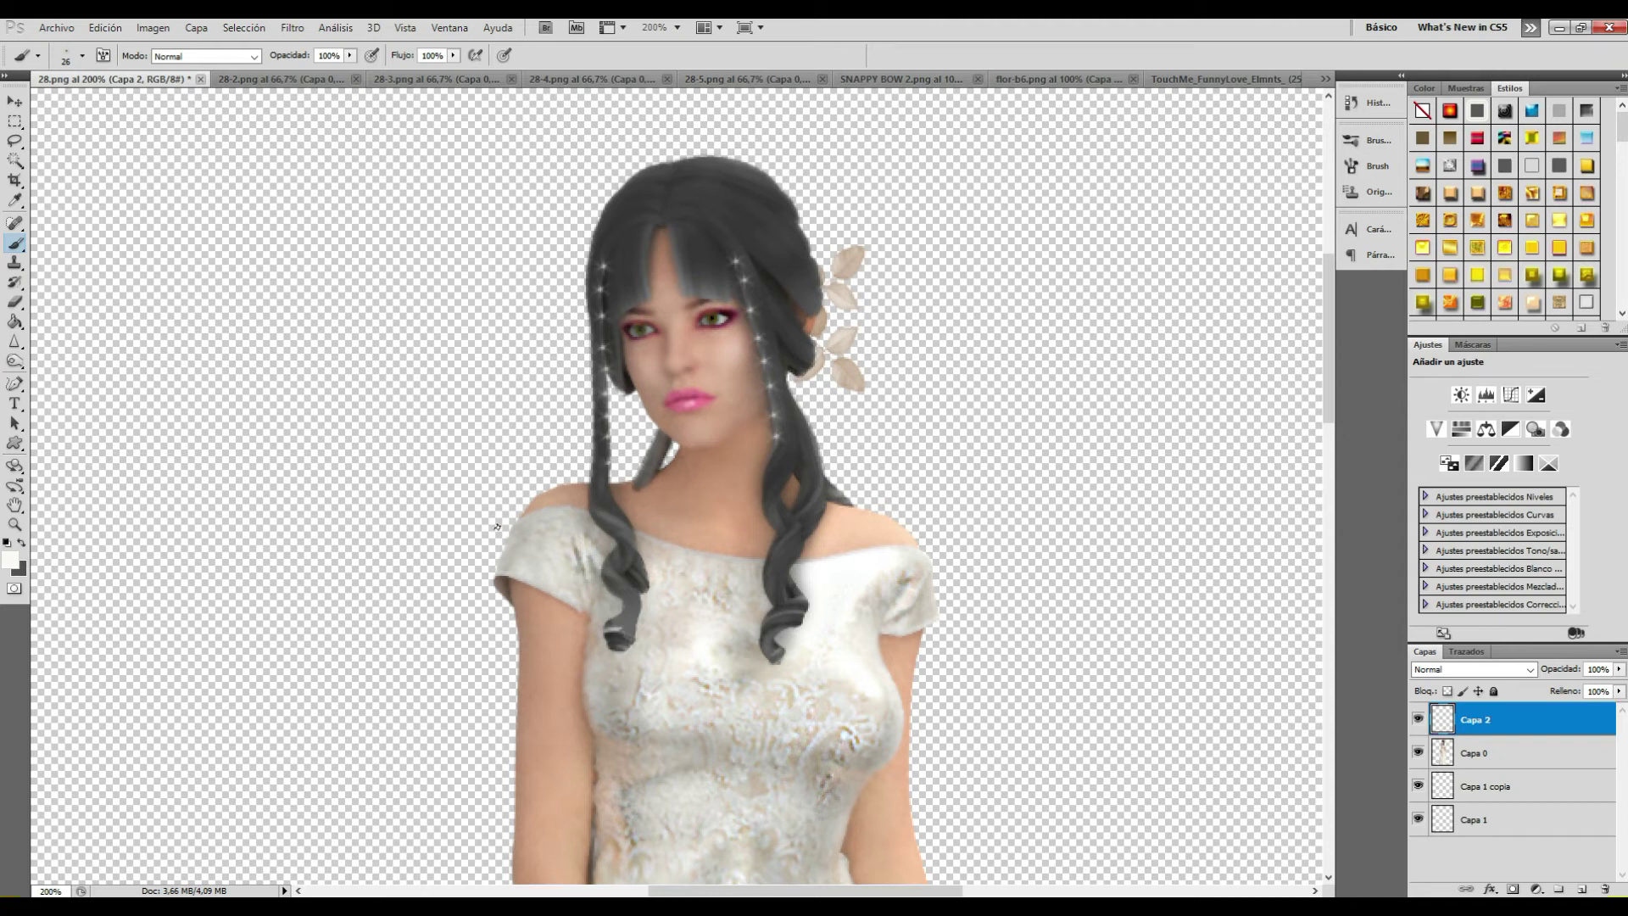
Step: Zoom out to 66.7% to show the whole figure
{"action": "key", "text": "z"}
{"action": "left_click", "coordinate": [77, 54]}
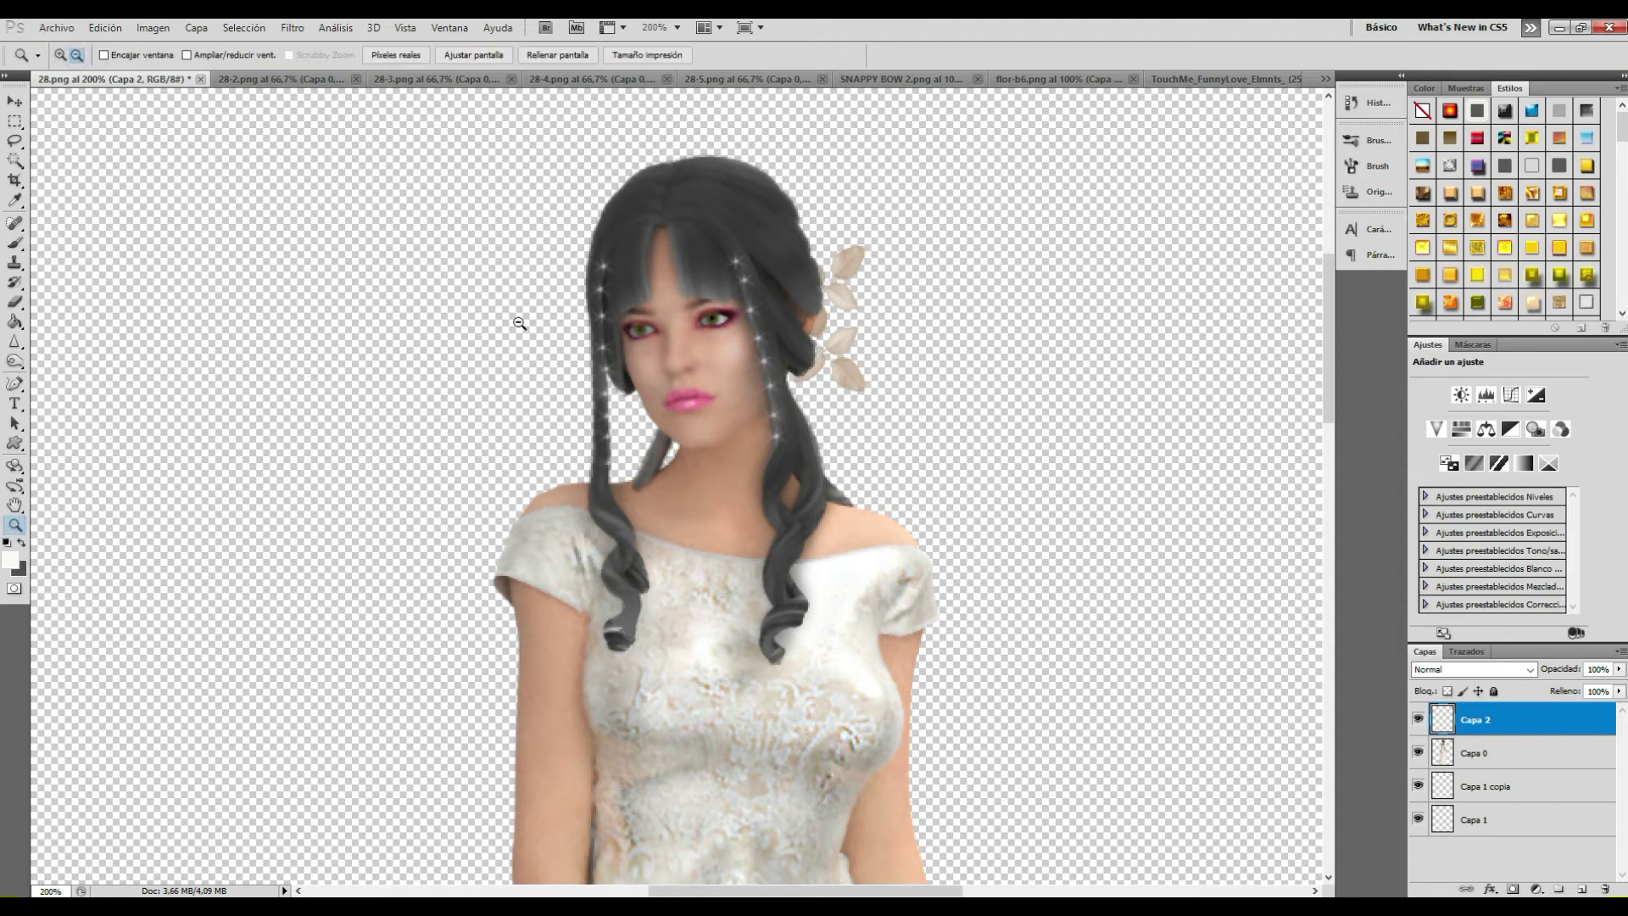
{"action": "left_click", "coordinate": [730, 407]}
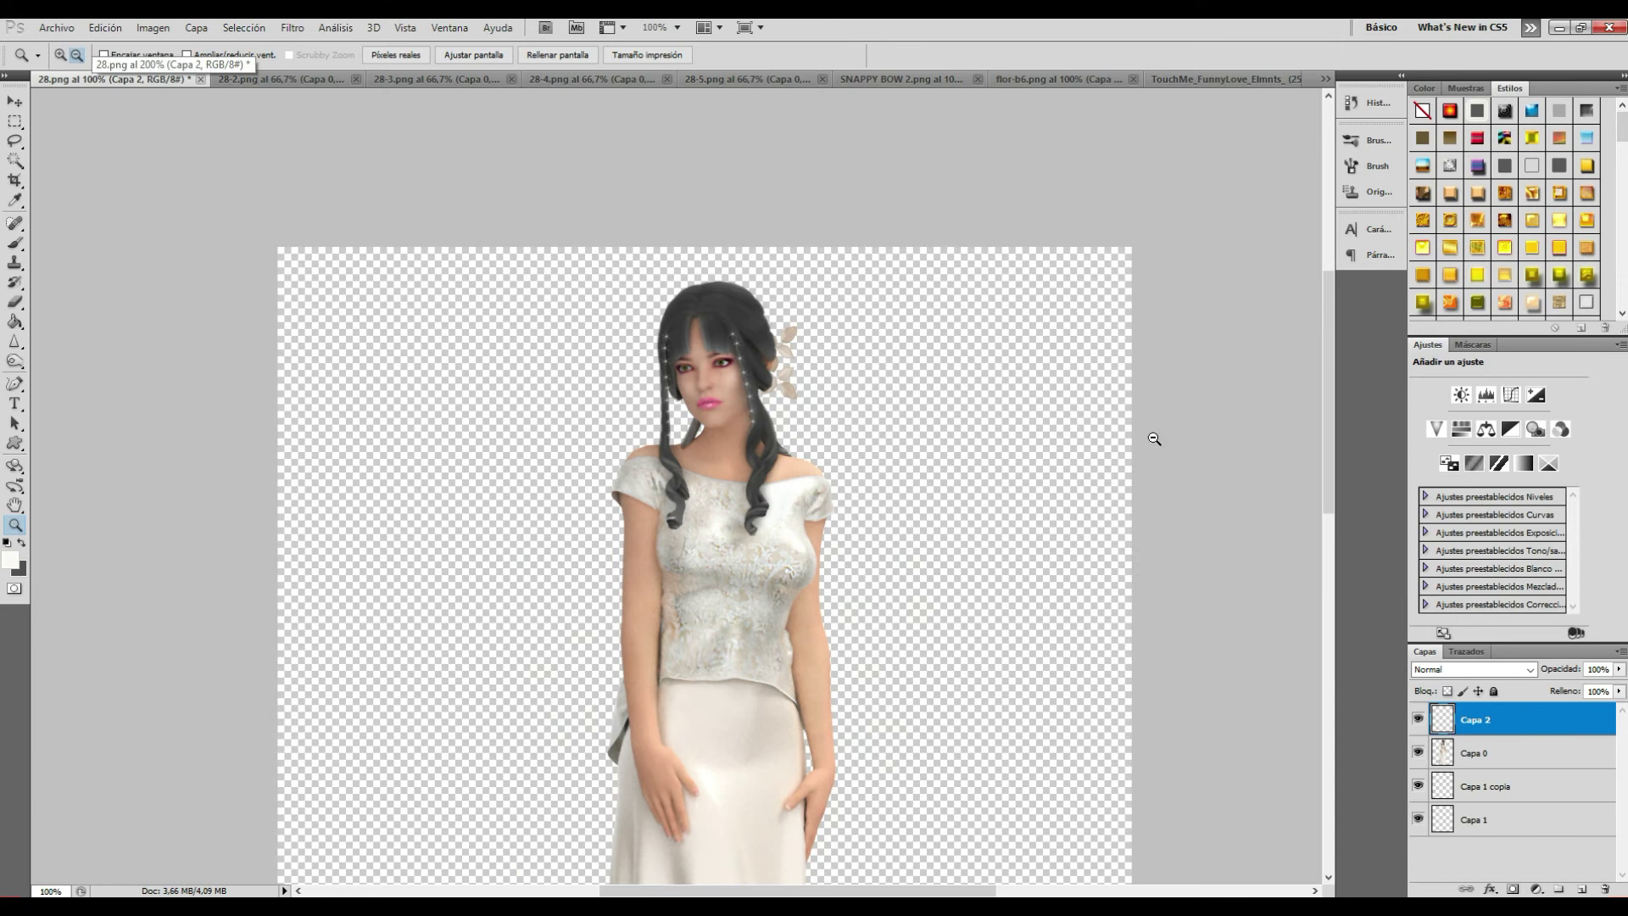
{"action": "left_click_drag", "start_coordinate": [1330, 443], "coordinate": [1328, 490]}
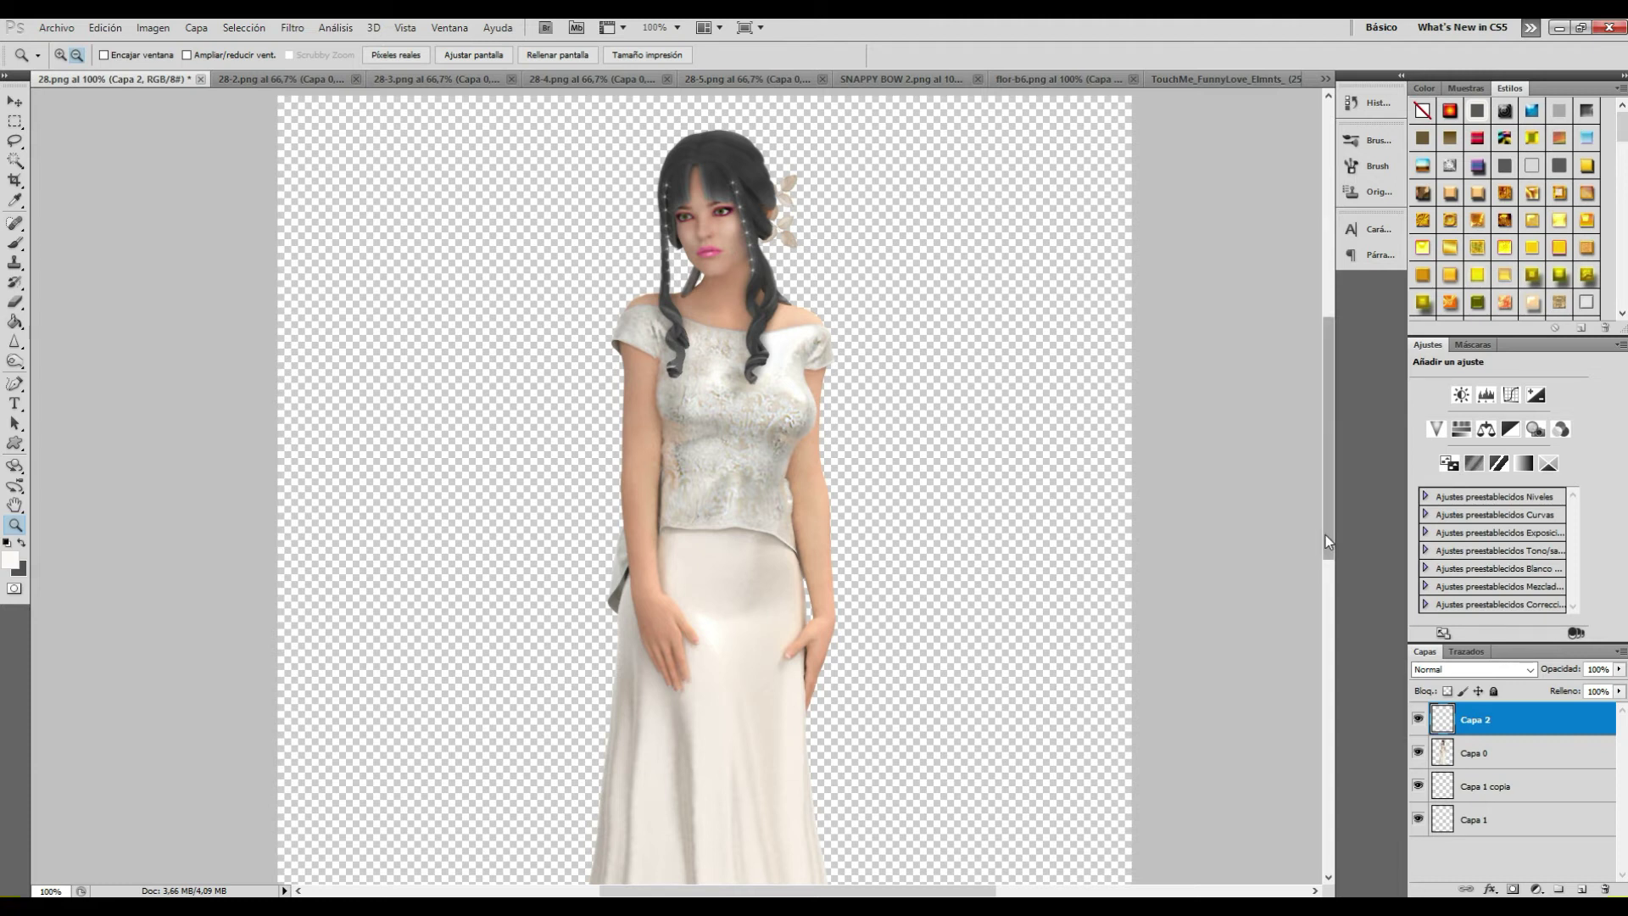
{"action": "left_click_drag", "start_coordinate": [1328, 542], "coordinate": [1329, 552]}
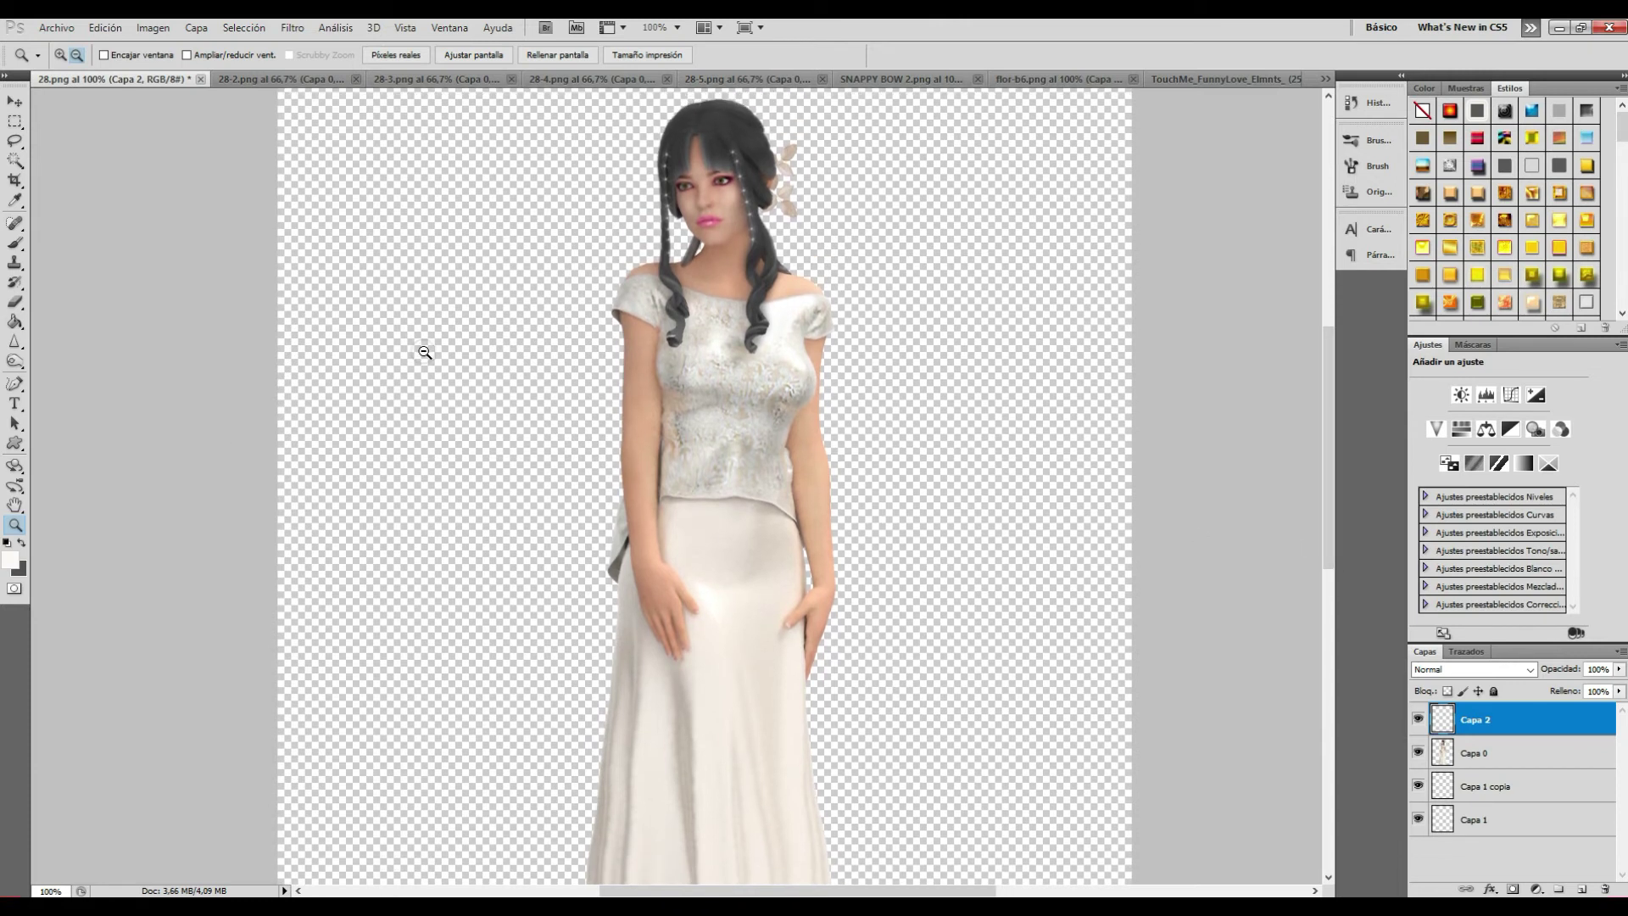
{"action": "left_click", "coordinate": [425, 351], "text": "alt"}
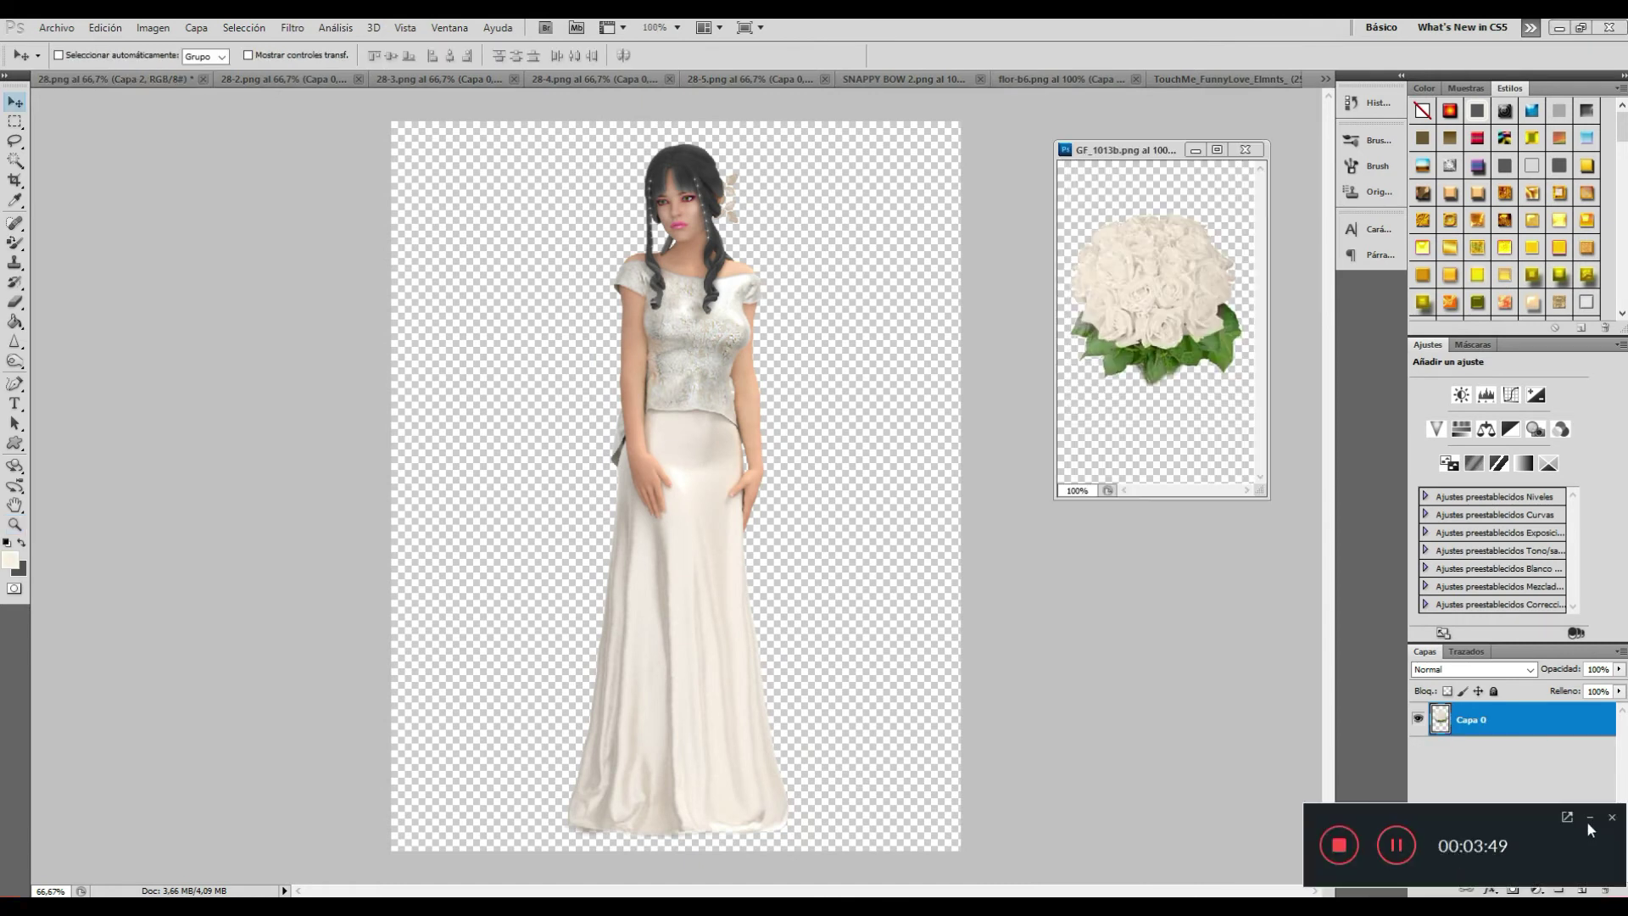
Step: Bring the GF_1013b rose bouquet in as a new layer, flip it vertically, and place it in the bride's hands
{"action": "left_click", "coordinate": [1588, 823]}
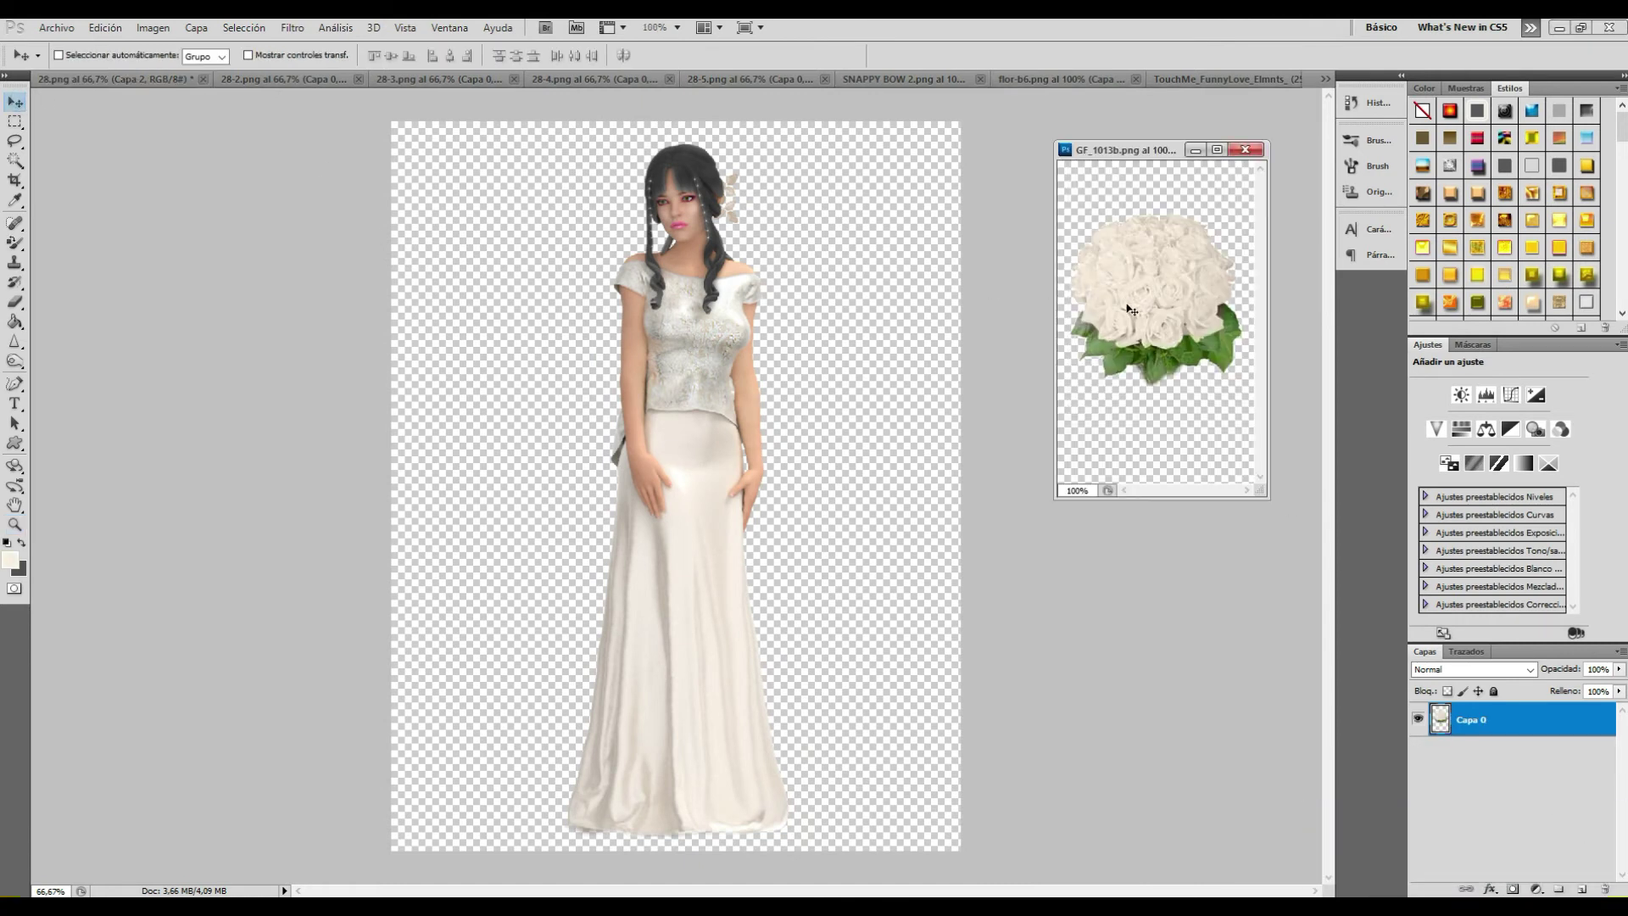
{"action": "left_click_drag", "start_coordinate": [905, 412], "coordinate": [883, 419]}
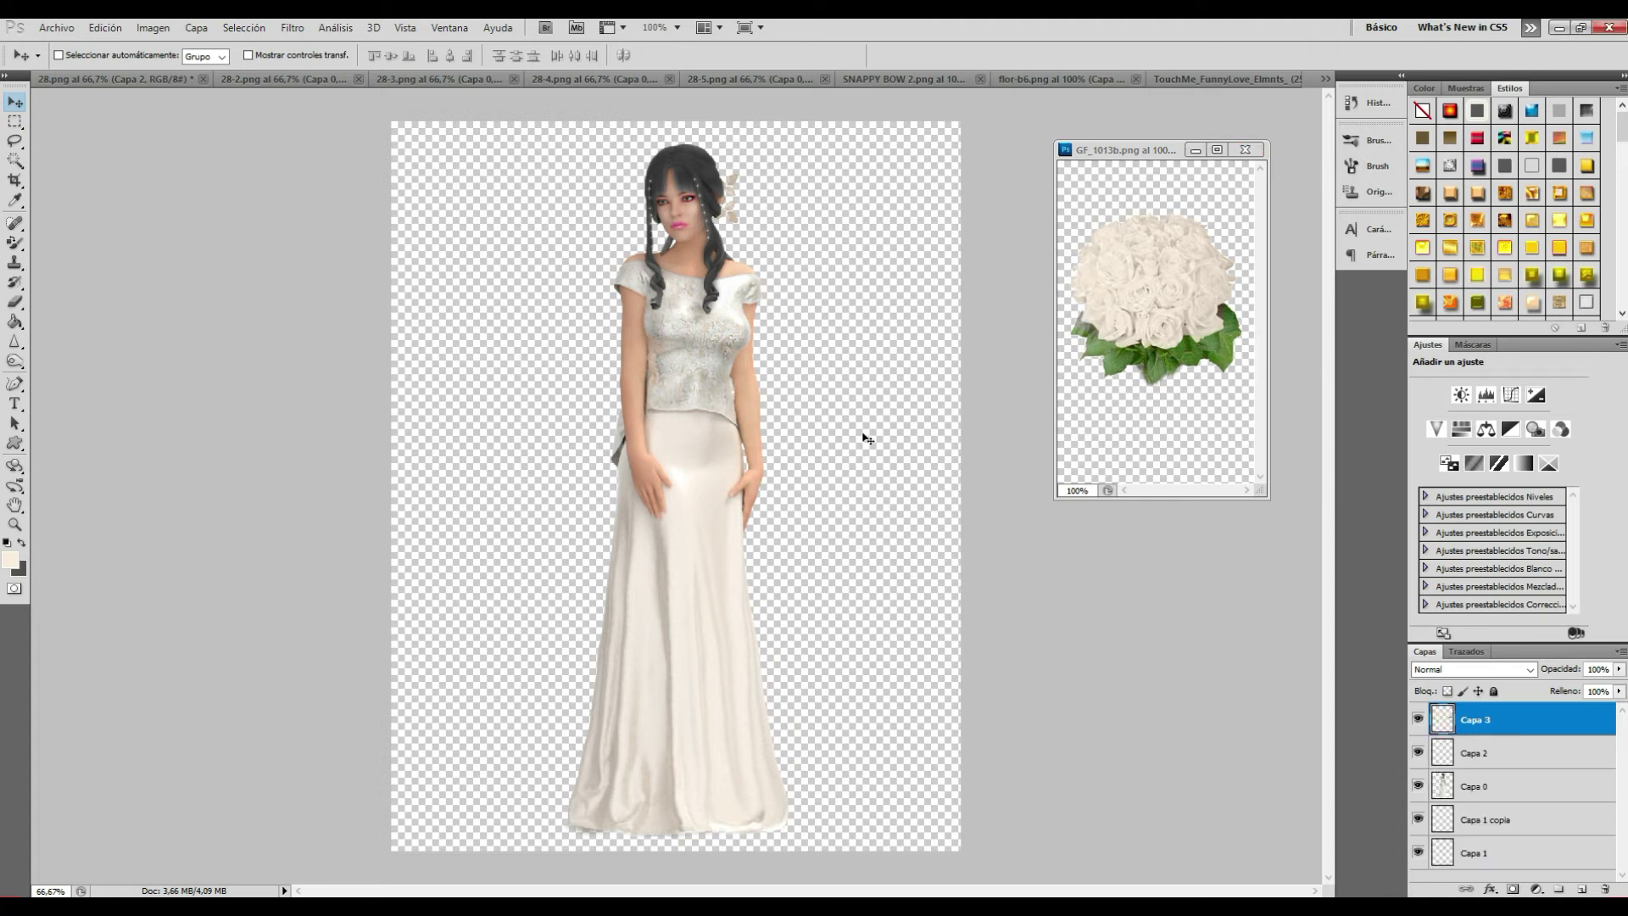
{"action": "left_click_drag", "start_coordinate": [703, 520], "coordinate": [476, 624]}
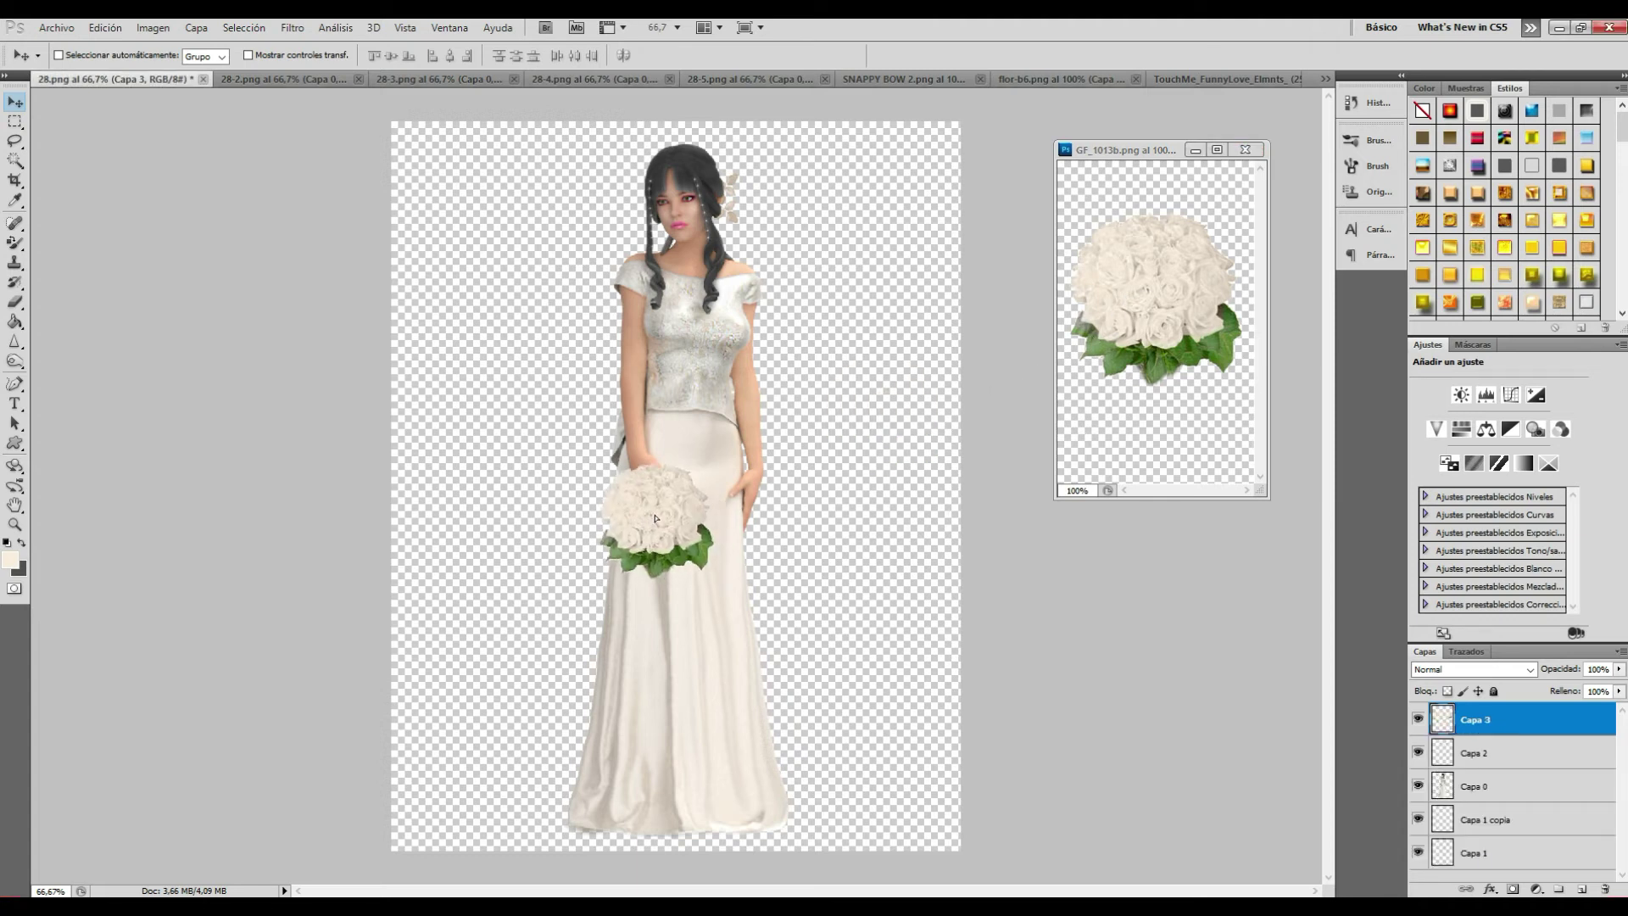
{"action": "left_click", "coordinate": [105, 27]}
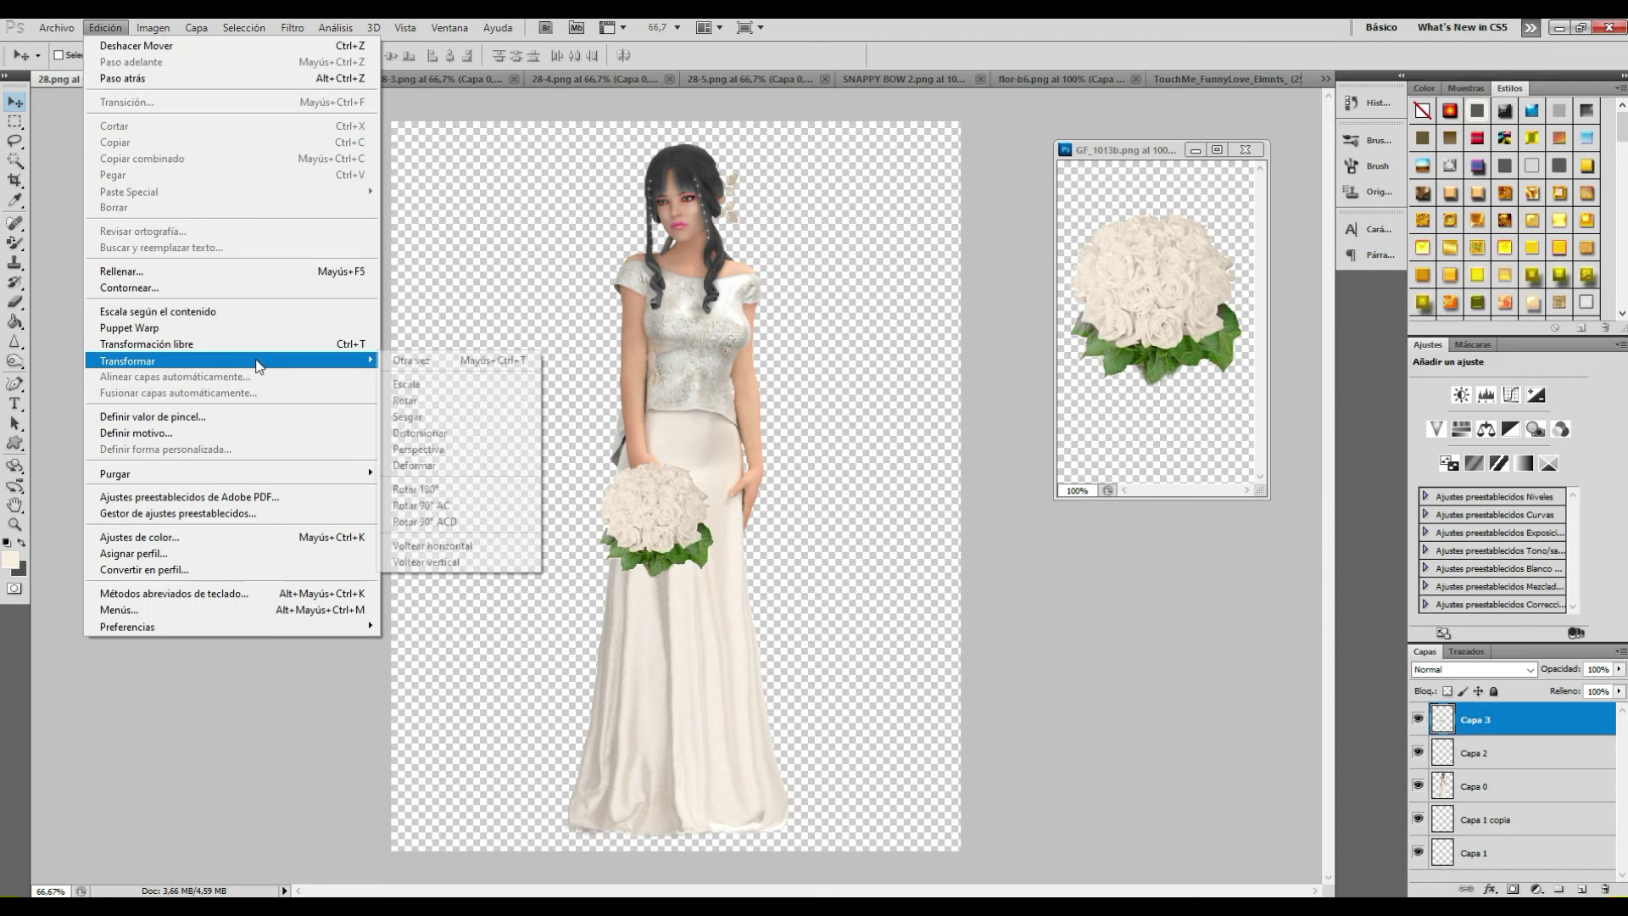
{"action": "mouse_move", "coordinate": [232, 359]}
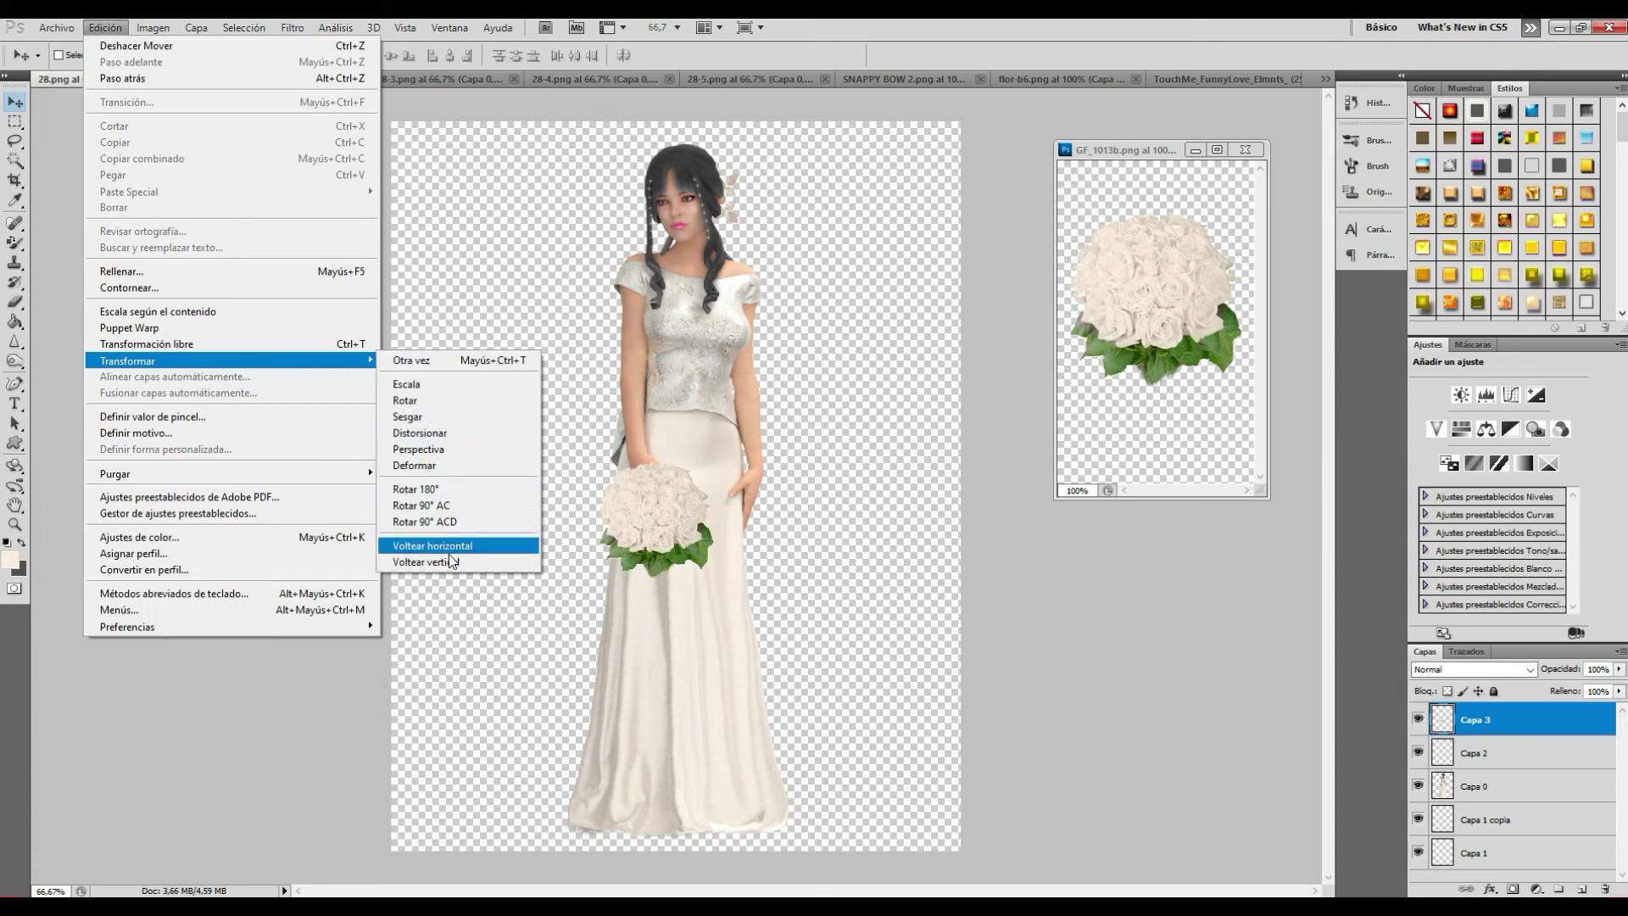
{"action": "left_click", "coordinate": [437, 562]}
{"action": "mouse_move", "coordinate": [658, 582]}
{"action": "left_mouse_down"}
{"action": "mouse_move", "coordinate": [661, 535]}
{"action": "mouse_move", "coordinate": [644, 531]}
{"action": "left_mouse_up"}
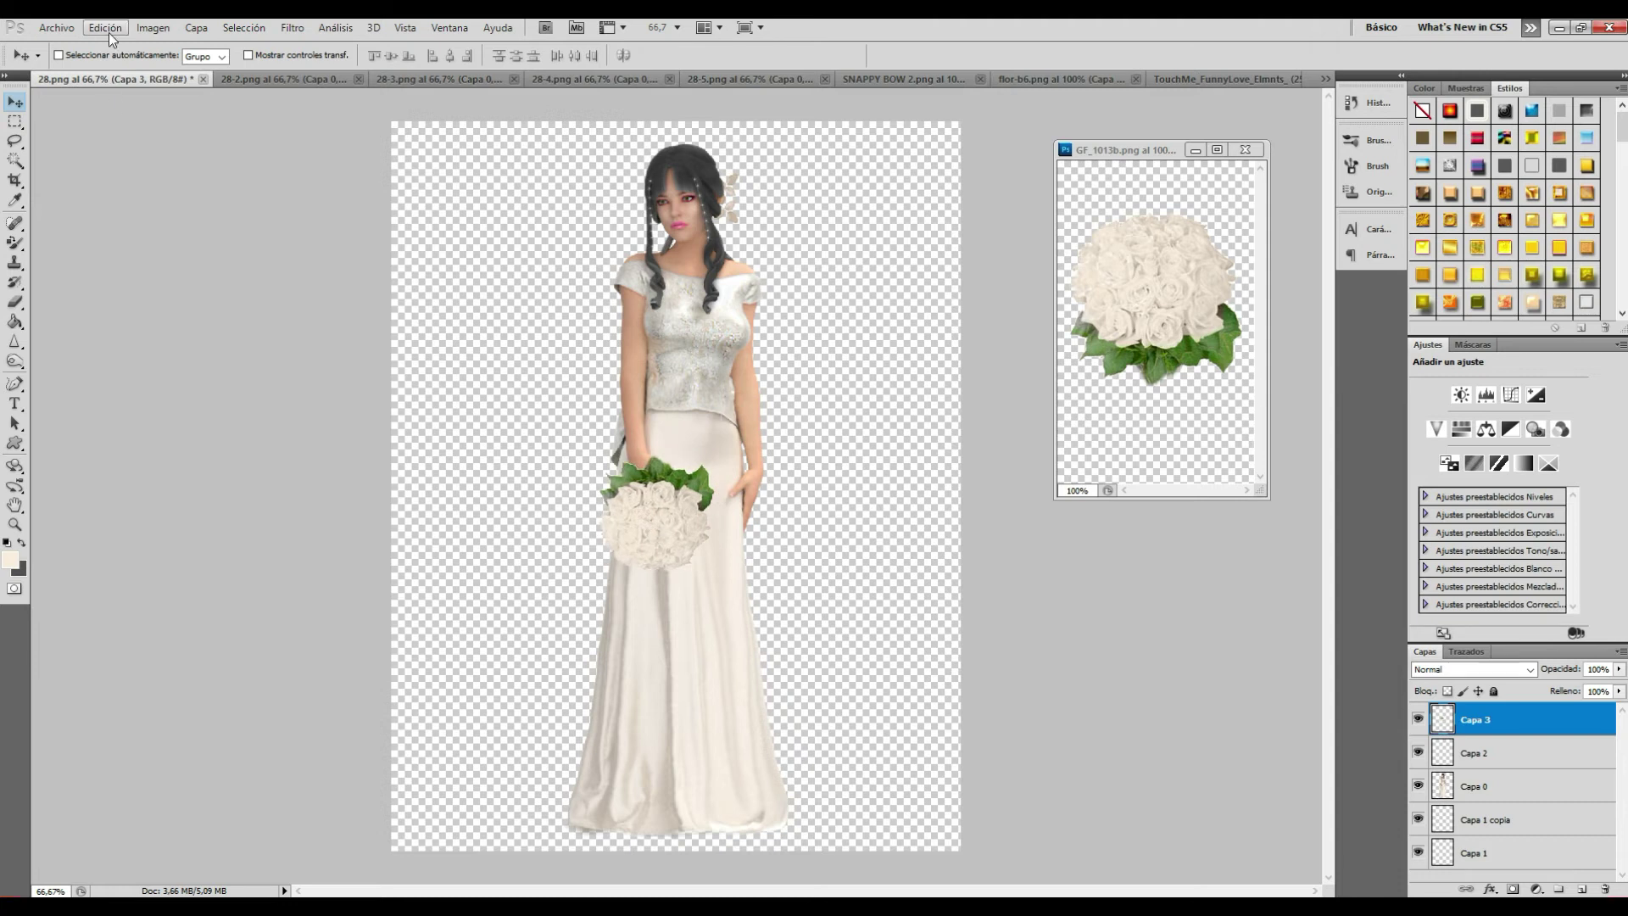
Step: Tilt the bouquet about 47°, scale it to roughly 72%, and apply the transformation
{"action": "left_click", "coordinate": [106, 28]}
{"action": "left_click", "coordinate": [424, 398]}
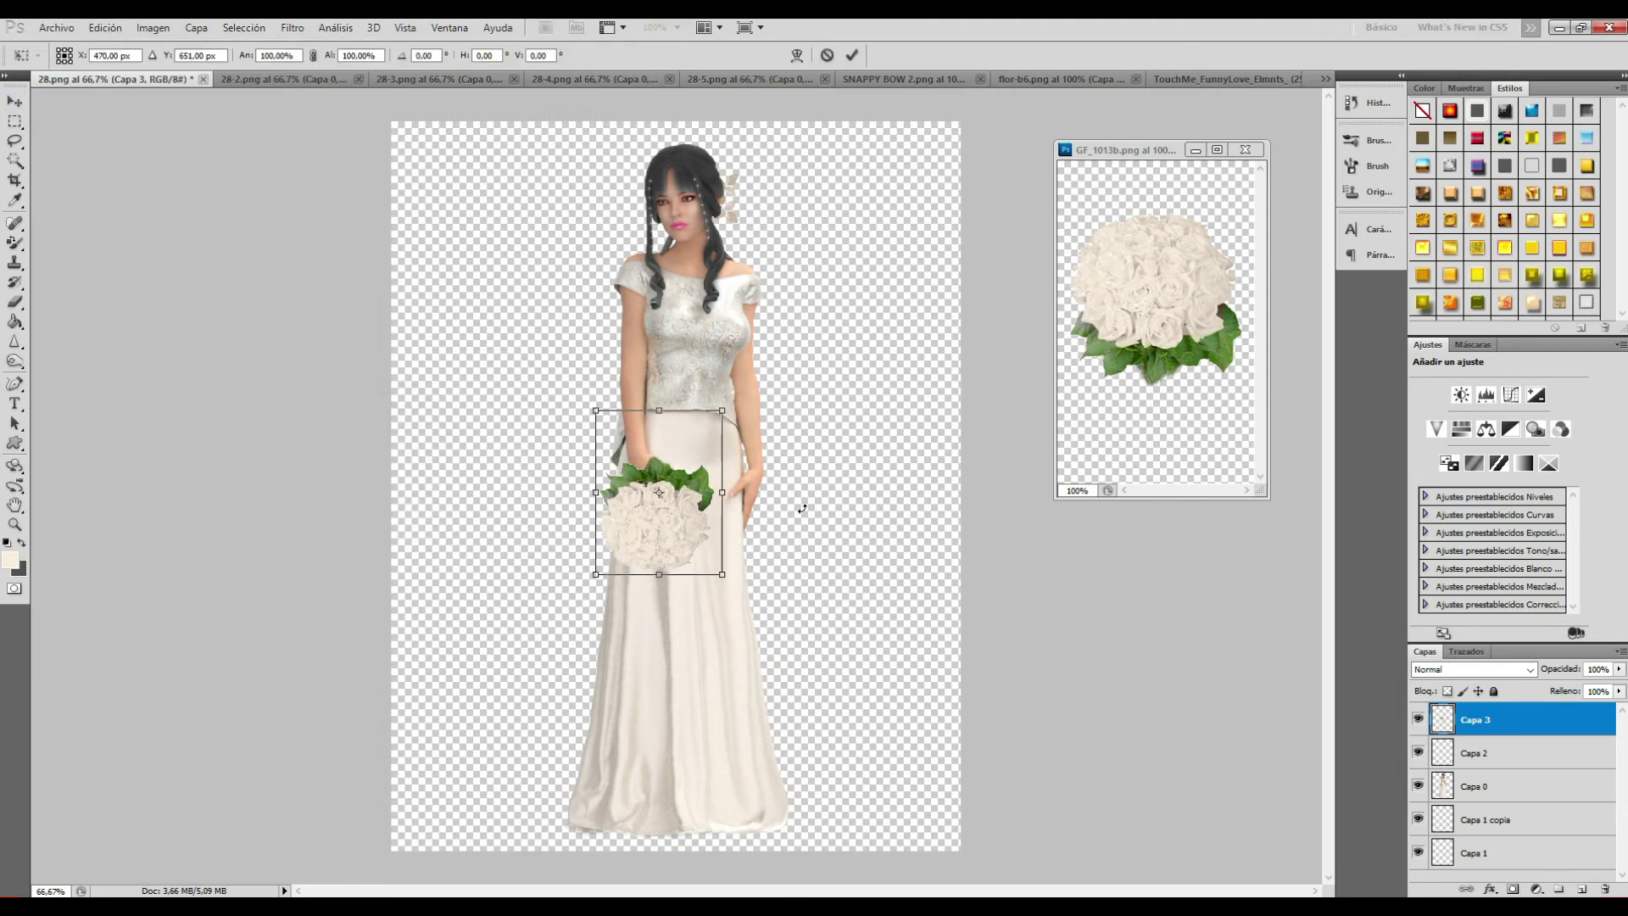
{"action": "left_click_drag", "start_coordinate": [807, 468], "coordinate": [807, 458]}
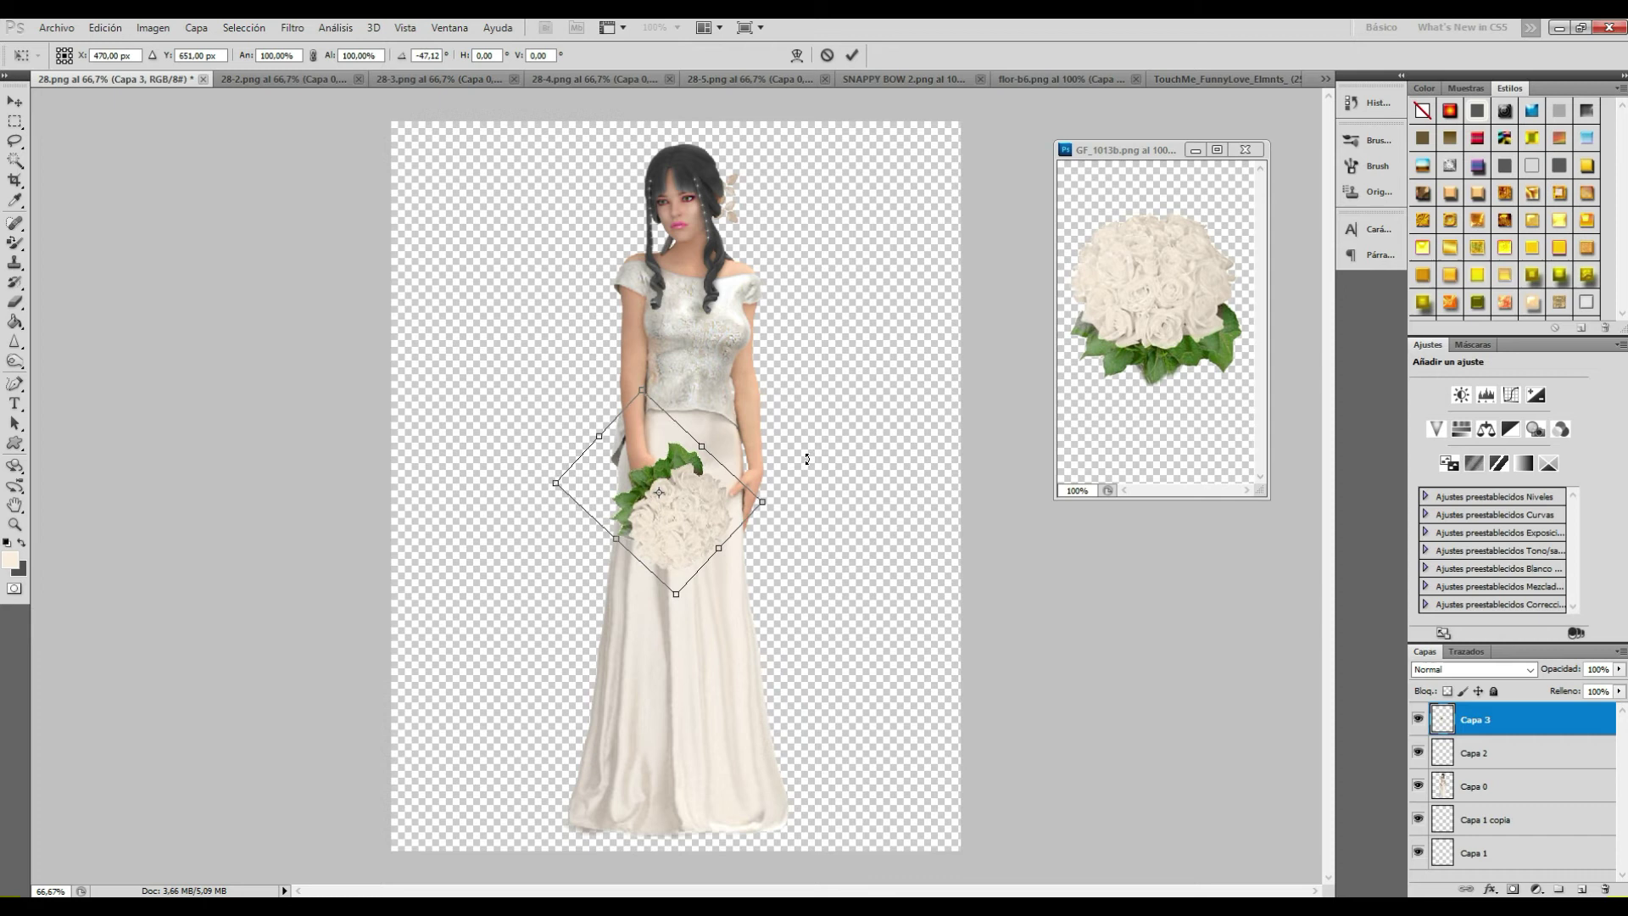
{"action": "mouse_move", "coordinate": [685, 521]}
{"action": "left_mouse_down"}
{"action": "mouse_move", "coordinate": [715, 531]}
{"action": "mouse_move", "coordinate": [699, 526]}
{"action": "left_mouse_up"}
{"action": "left_click", "coordinate": [105, 27]}
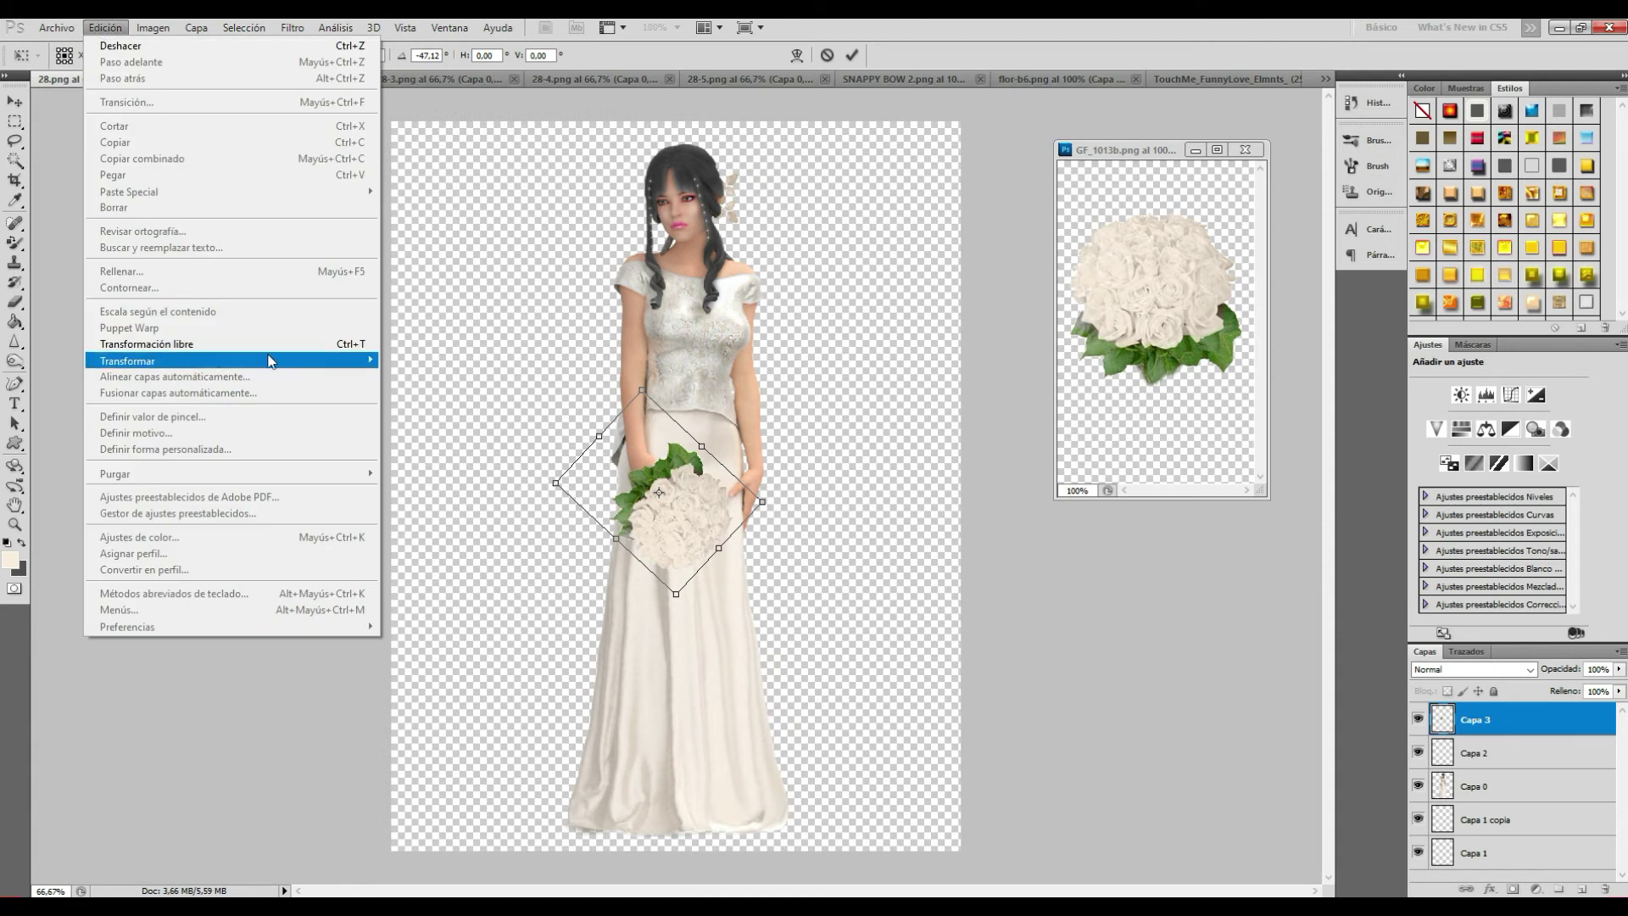
{"action": "left_click", "coordinate": [458, 384]}
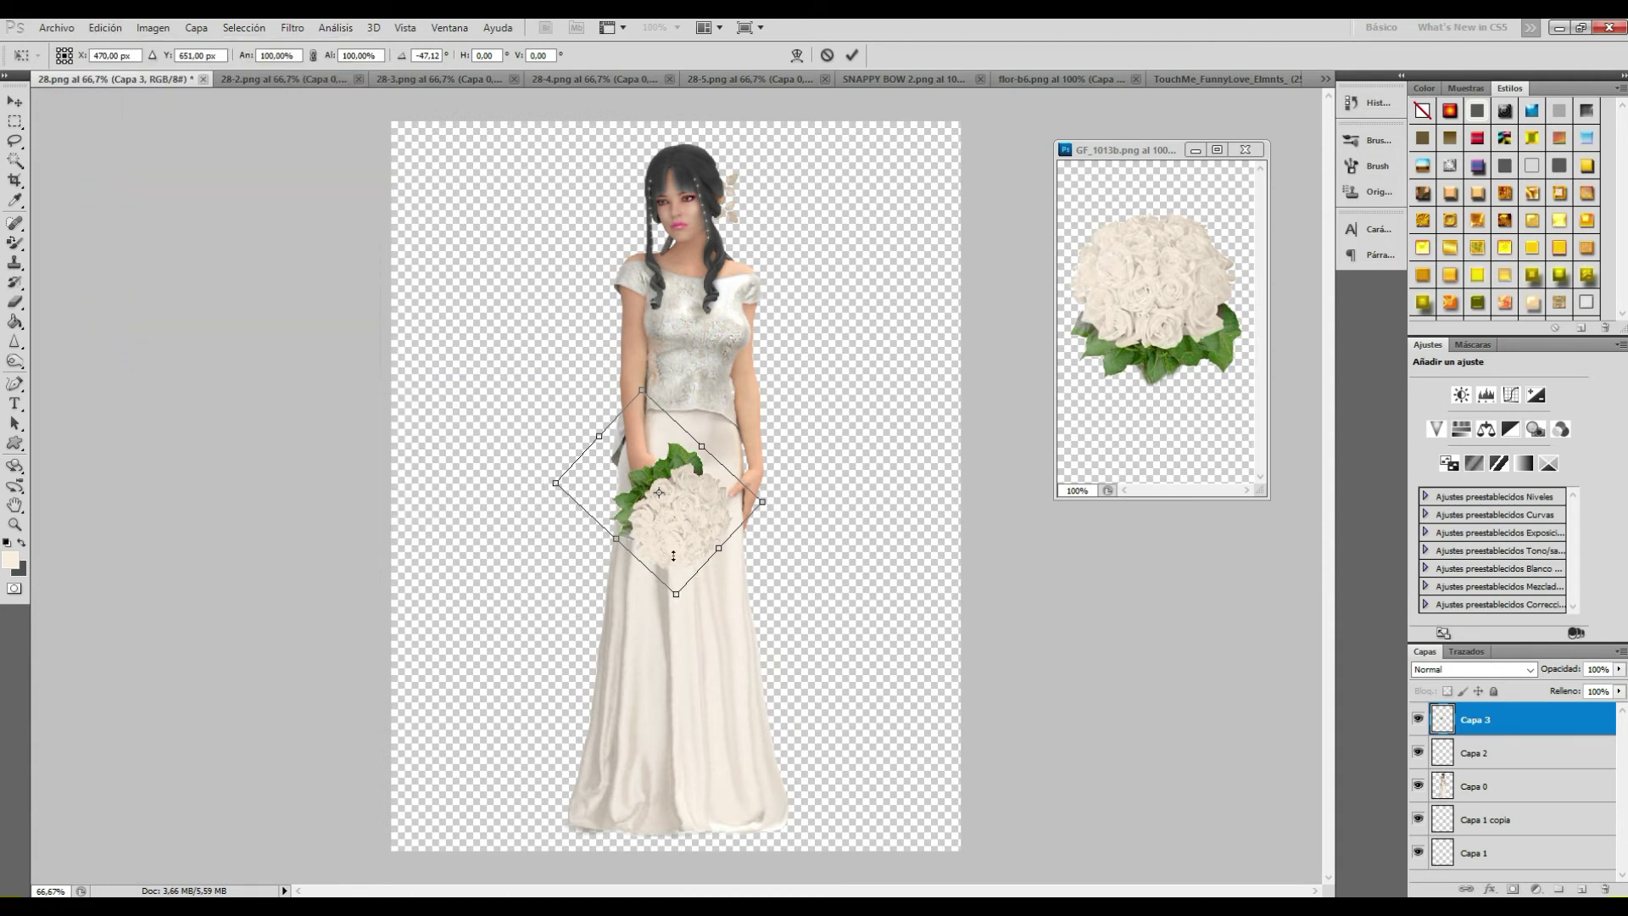
{"action": "left_click_drag", "start_coordinate": [673, 555], "coordinate": [670, 508], "text": "shift"}
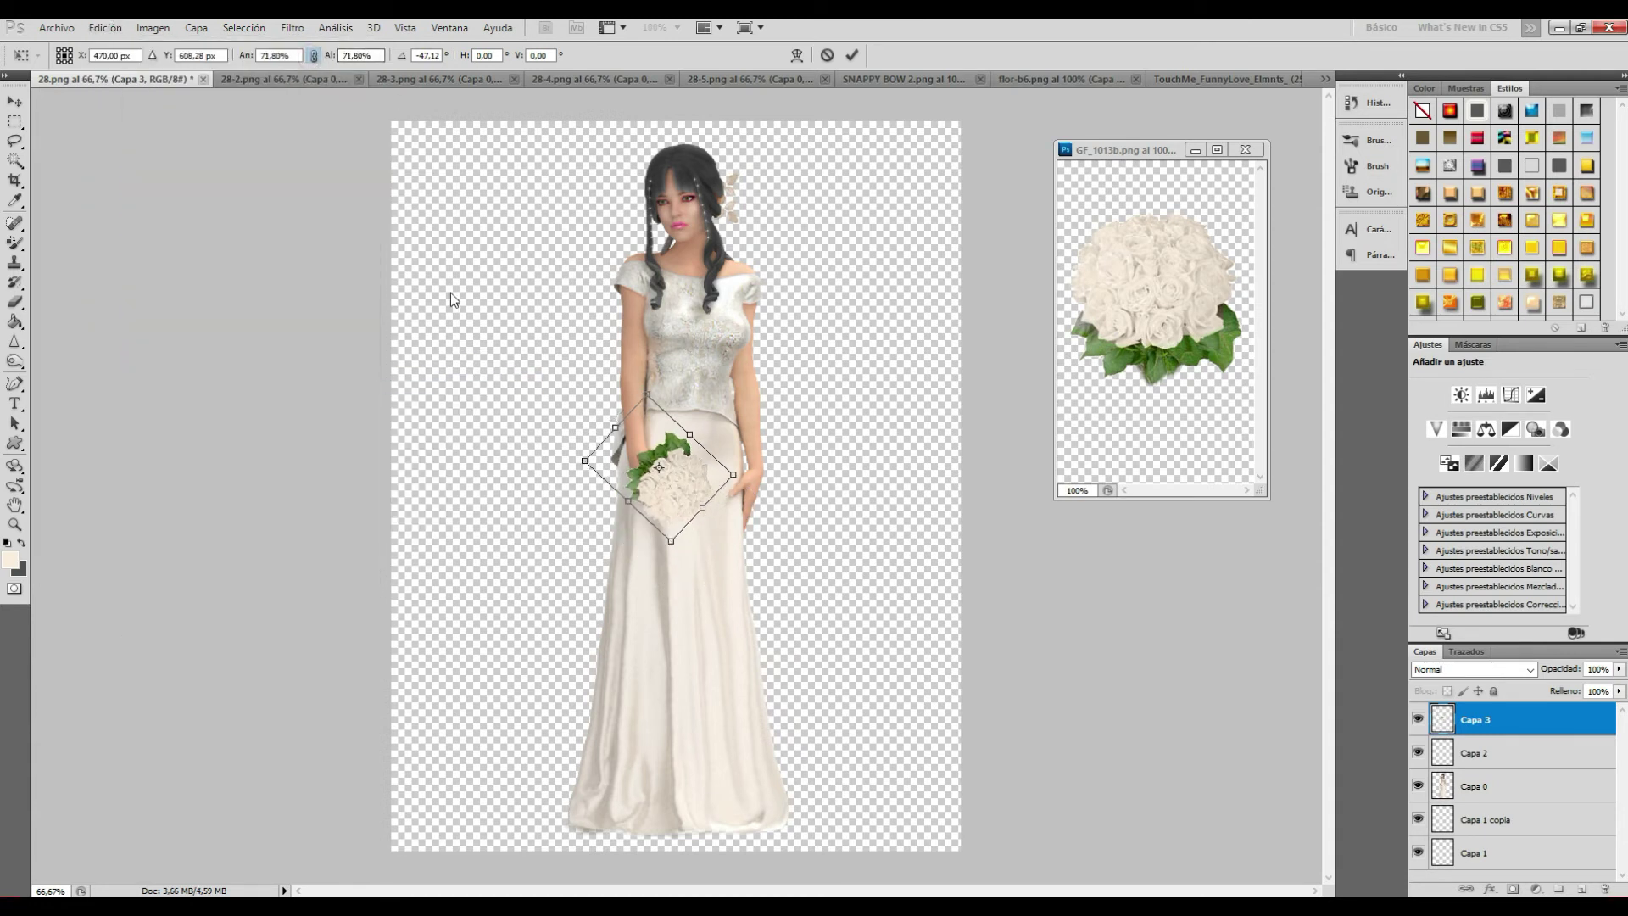
{"action": "mouse_move", "coordinate": [759, 475]}
{"action": "left_mouse_down", "text": "shift"}
{"action": "mouse_move", "coordinate": [772, 466]}
{"action": "mouse_move", "coordinate": [728, 474]}
{"action": "left_mouse_up", "text": "shift"}
{"action": "left_click", "coordinate": [15, 101]}
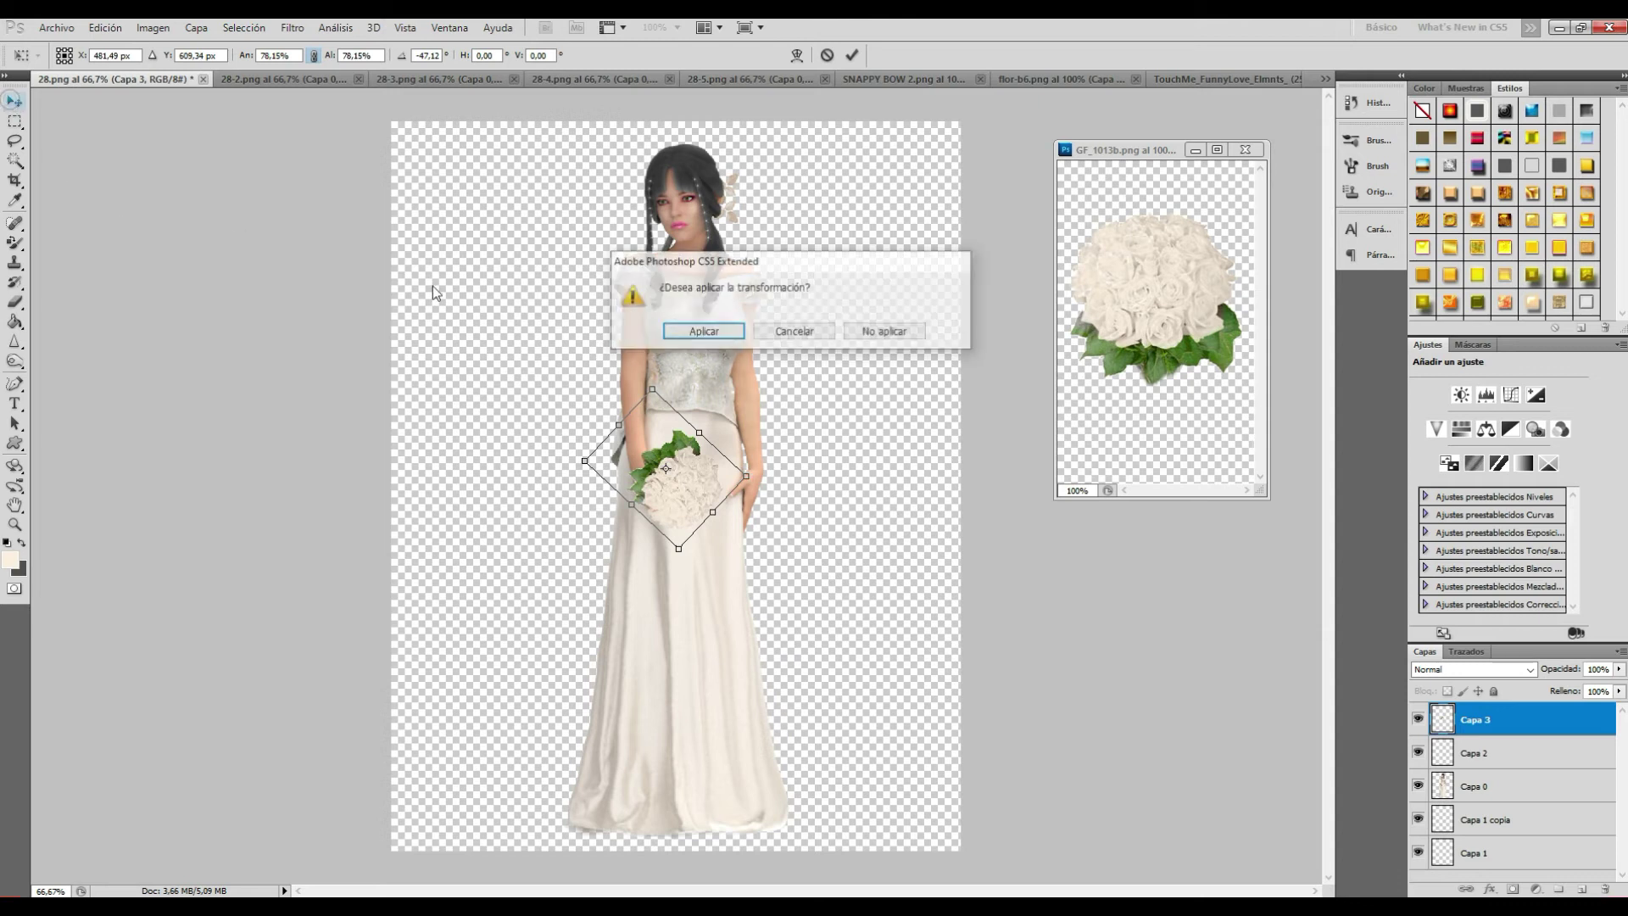
{"action": "left_click", "coordinate": [702, 336]}
{"action": "left_click_drag", "start_coordinate": [691, 475], "coordinate": [678, 487]}
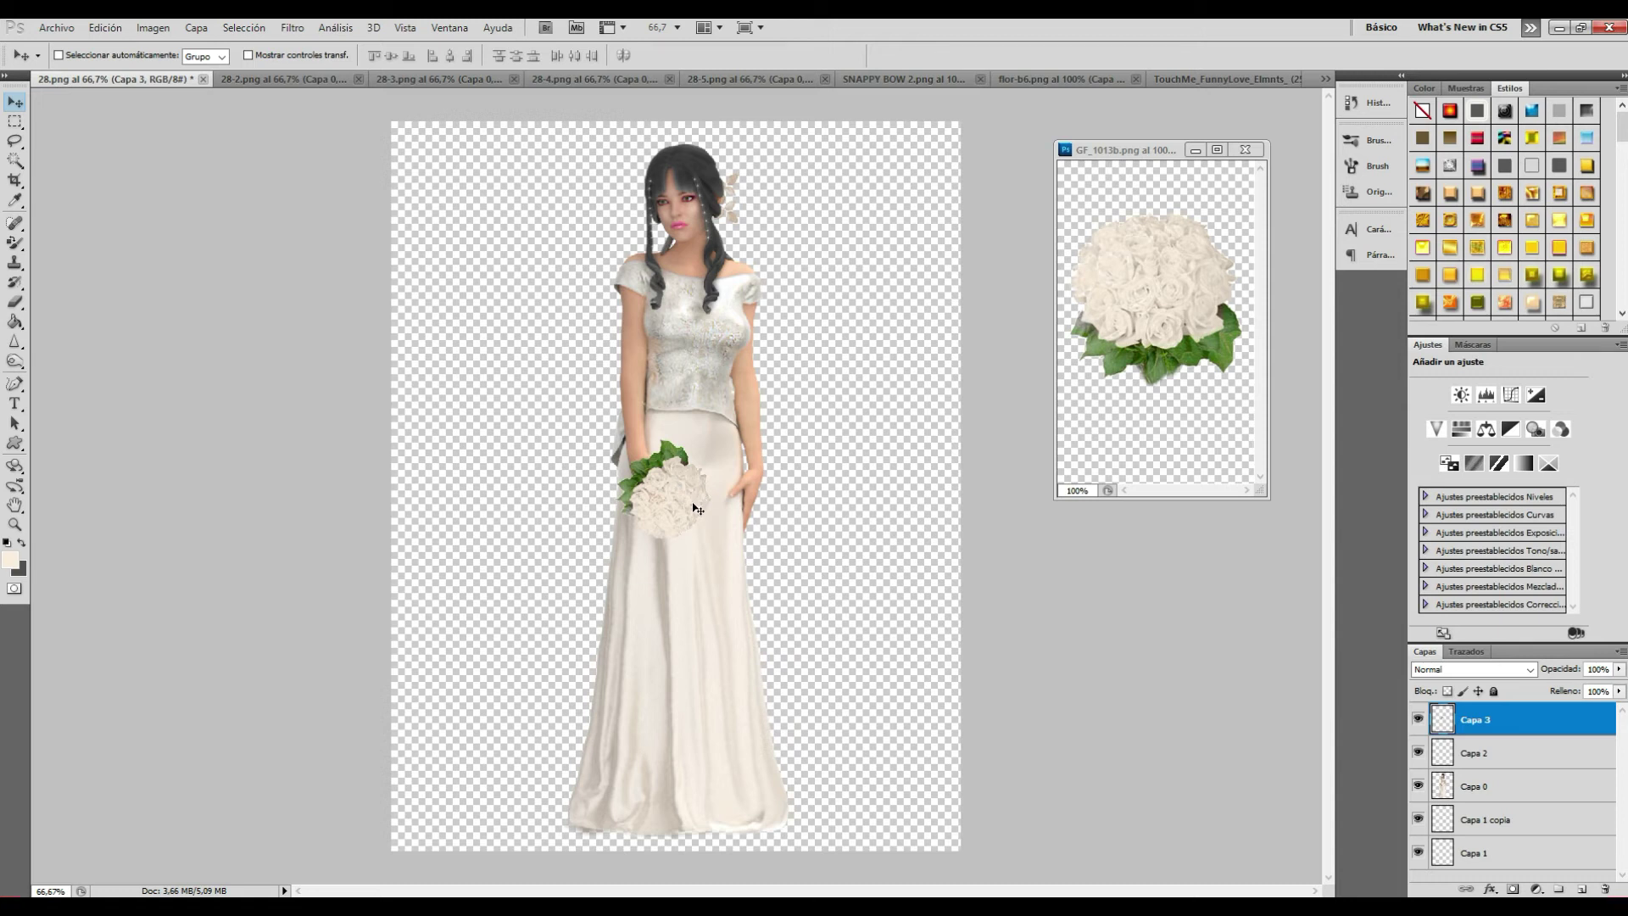
Step: Zoom to 100% on the bouquet, select the Eraser, then zoom back out to the whole bride
{"action": "left_click", "coordinate": [15, 524]}
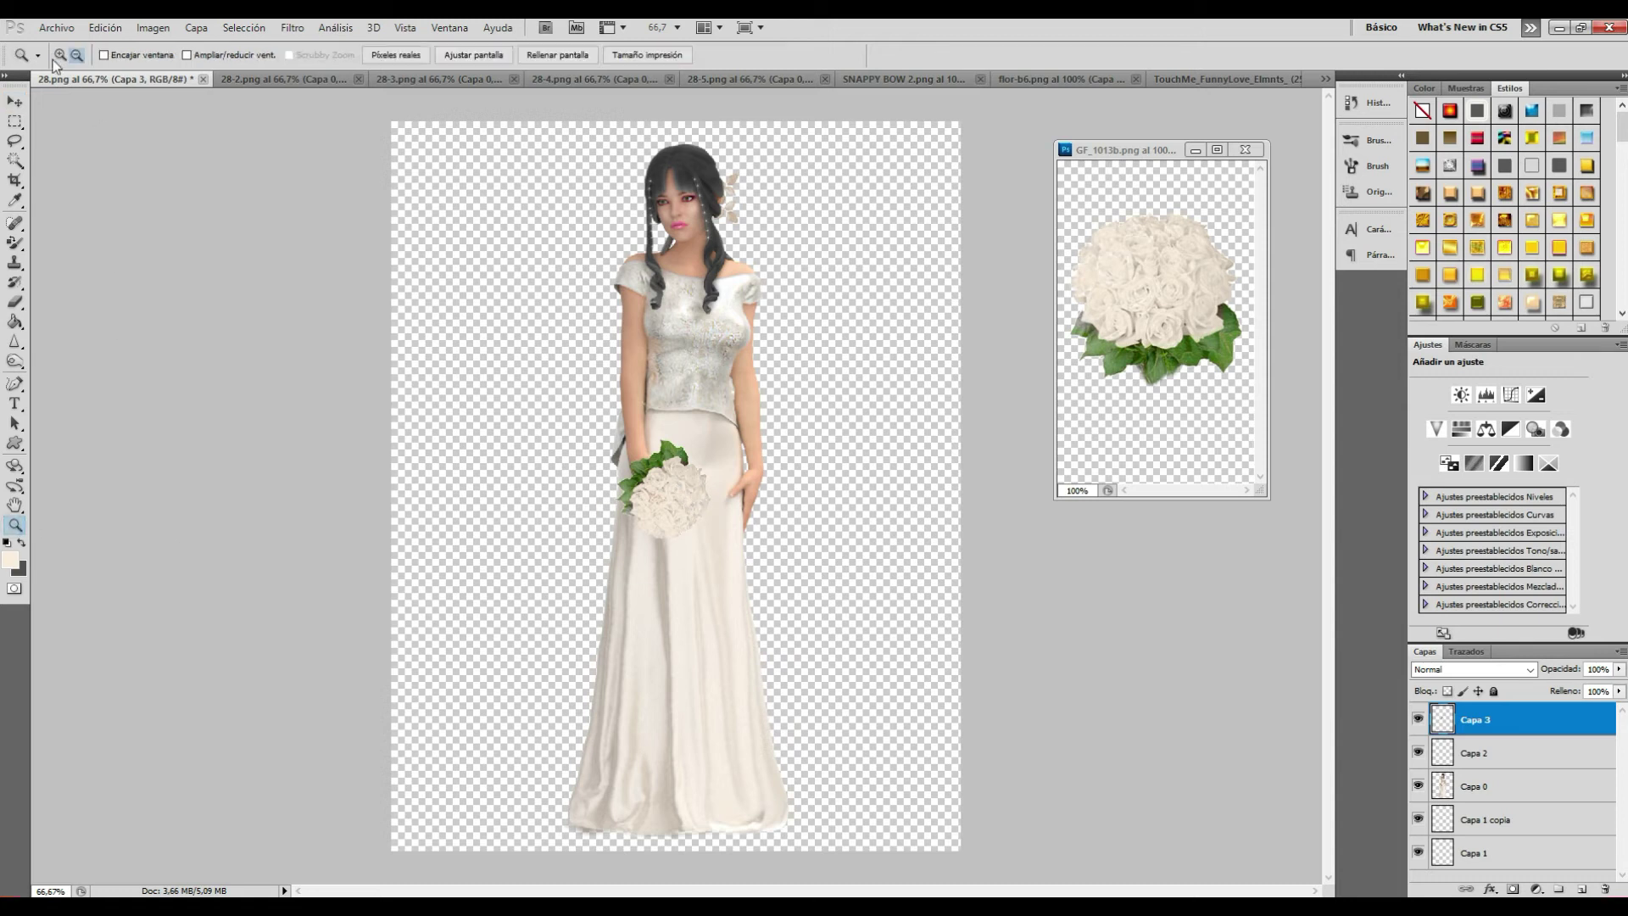
{"action": "left_click", "coordinate": [677, 450]}
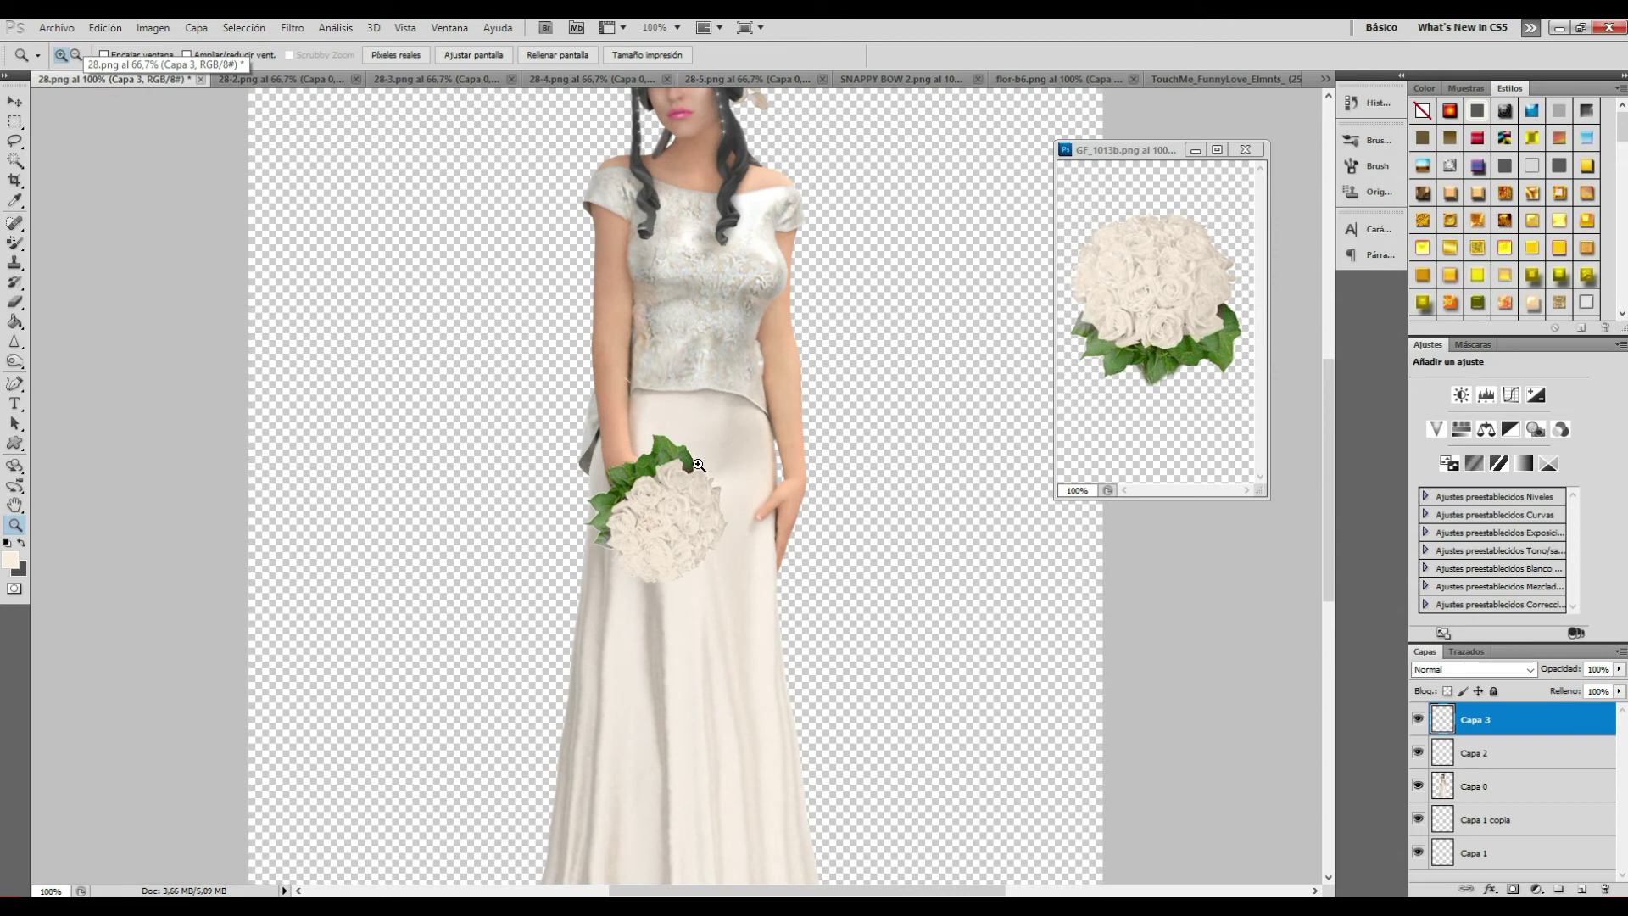
{"action": "left_click", "coordinate": [19, 302]}
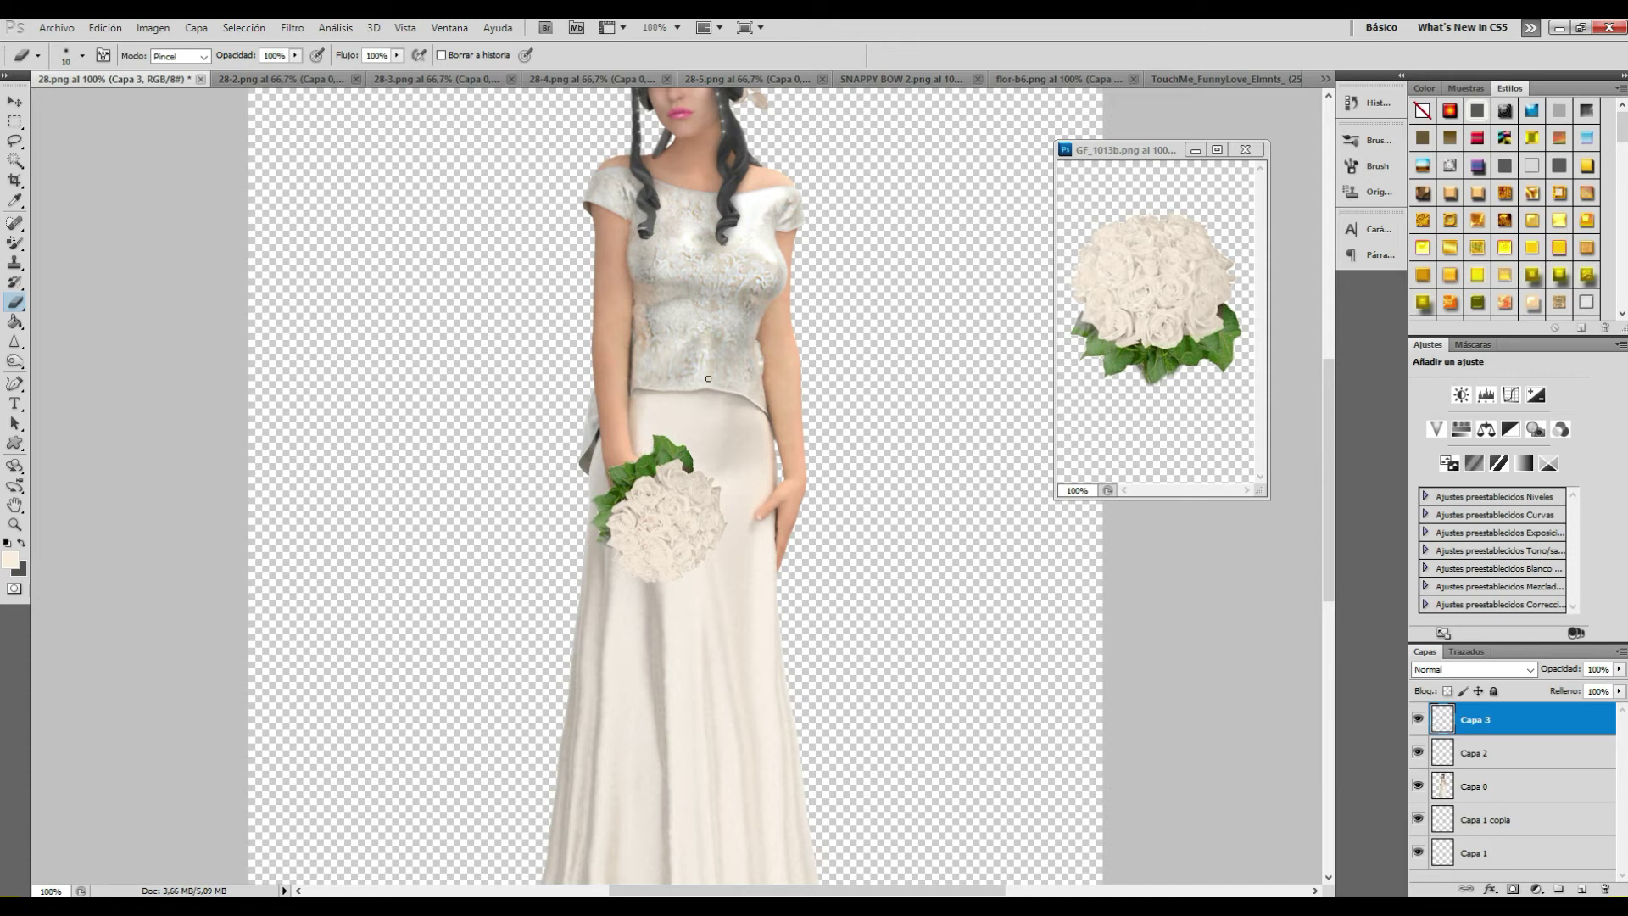
{"action": "left_click", "coordinate": [14, 524]}
{"action": "left_click", "coordinate": [76, 55]}
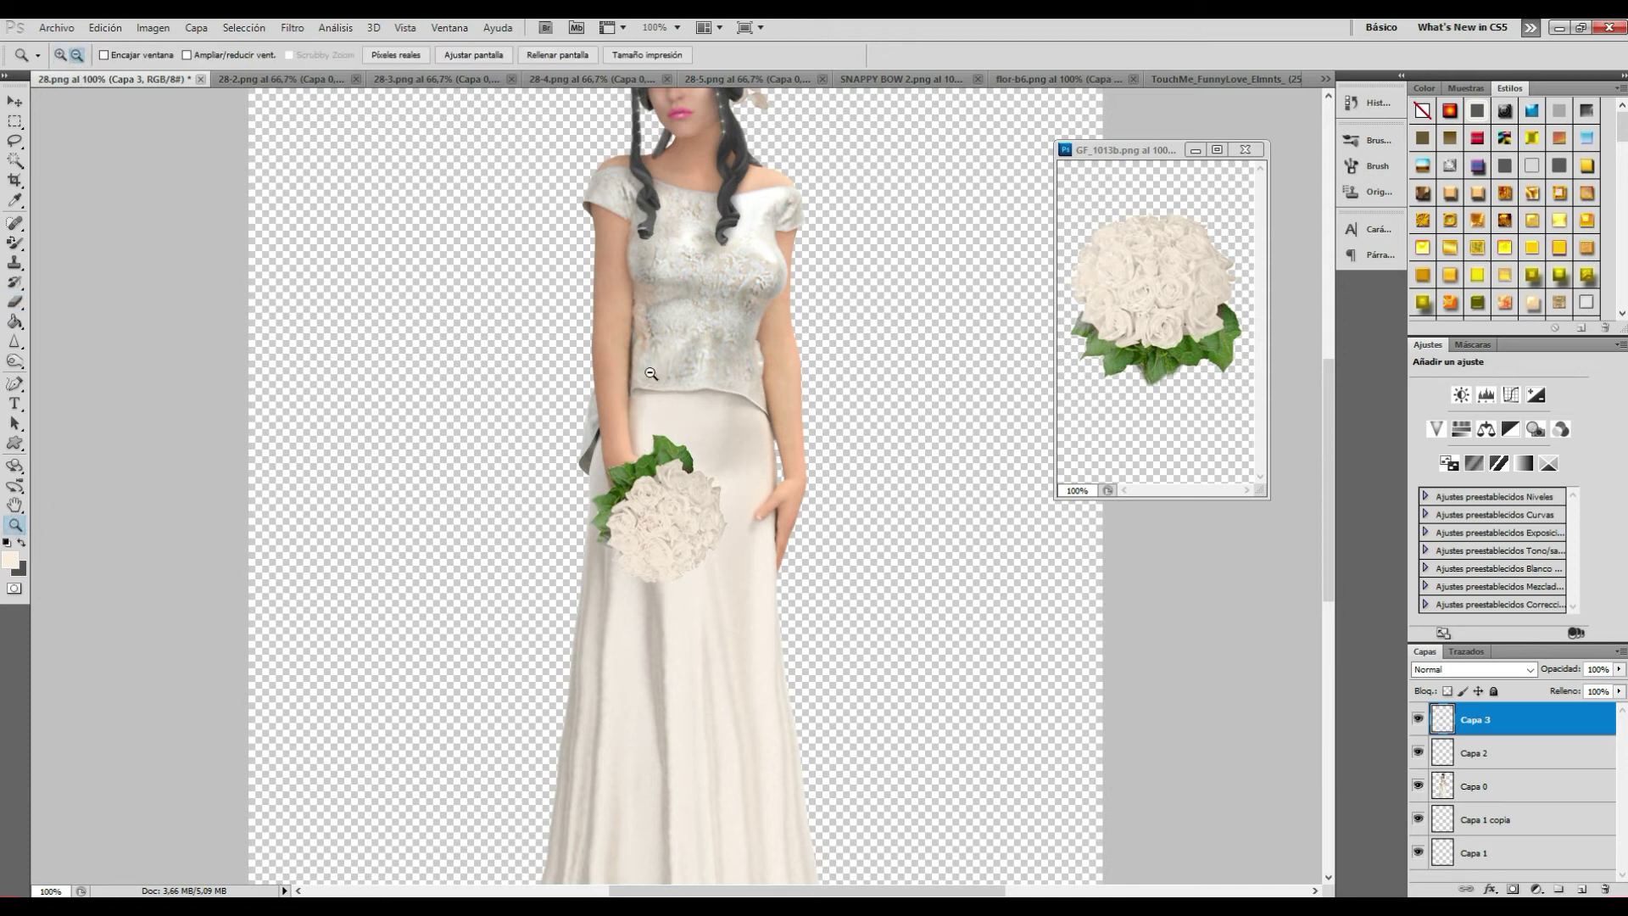
{"action": "left_click", "coordinate": [669, 387]}
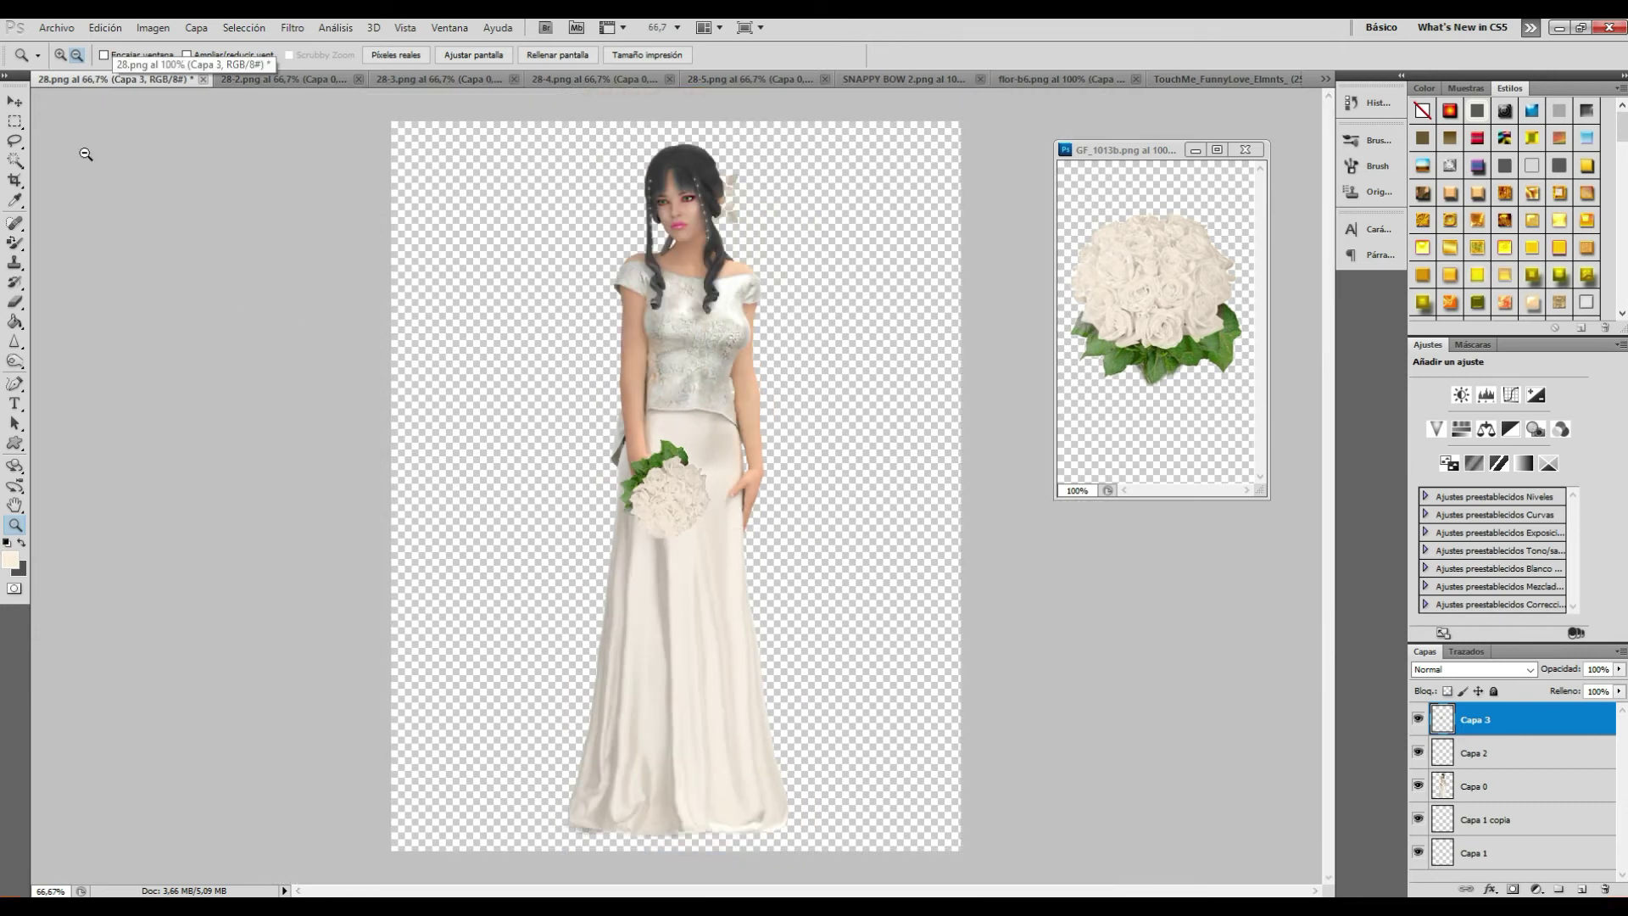
Step: Nudge the bouquet slightly up and right to rest against the bride's hand at her hip
{"action": "left_click", "coordinate": [14, 101]}
{"action": "key", "text": "Down"}
{"action": "key", "text": "Down"}
{"action": "key", "text": "Down"}
{"action": "key", "text": "Down"}
{"action": "key", "text": "Down"}
{"action": "key", "text": "Down"}
{"action": "key", "text": "Down"}
{"action": "key", "text": "Down"}
{"action": "key", "text": "Down"}
{"action": "key", "text": "Down"}
{"action": "key", "text": "Down"}
{"action": "key", "text": "Down"}
{"action": "key", "text": "Down"}
{"action": "key", "text": "Down"}
{"action": "key", "text": "Down"}
{"action": "key", "text": "Down"}
{"action": "key", "text": "Down"}
{"action": "key", "text": "Down"}
{"action": "key", "text": "Down"}
{"action": "key", "text": "Down"}
{"action": "key", "text": "Down"}
{"action": "key", "text": "Down"}
{"action": "key", "text": "Down"}
{"action": "key", "text": "Down"}
{"action": "key", "text": "Up"}
{"action": "key", "text": "Up"}
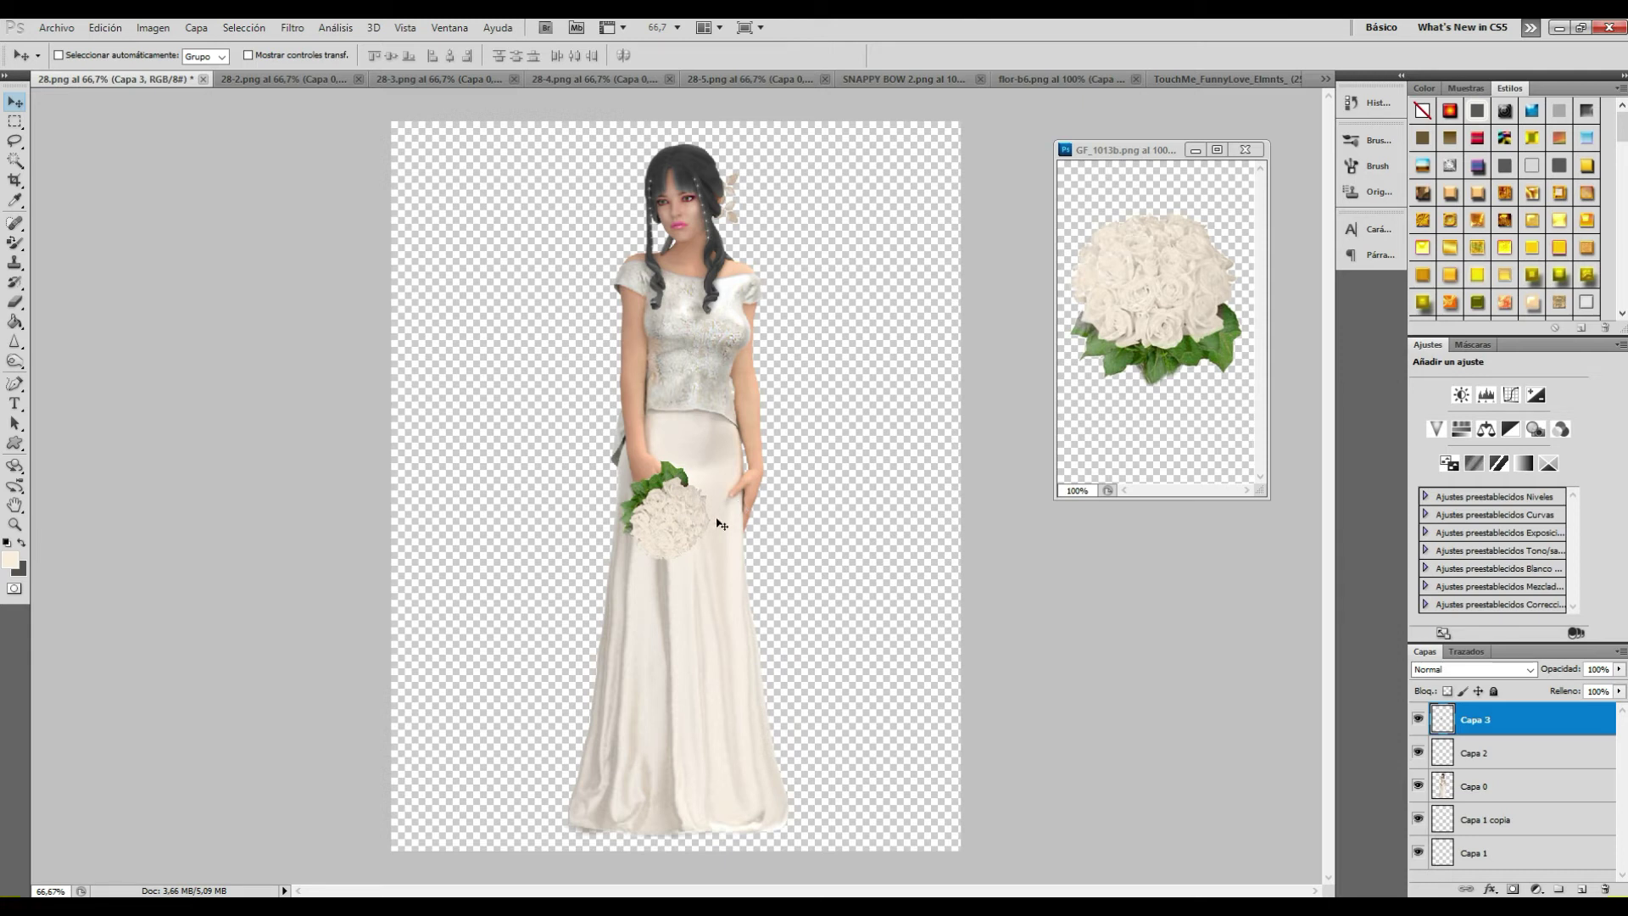
{"action": "mouse_move", "coordinate": [680, 525]}
{"action": "left_mouse_down"}
{"action": "mouse_move", "coordinate": [733, 488]}
{"action": "mouse_move", "coordinate": [689, 513]}
{"action": "left_mouse_up"}
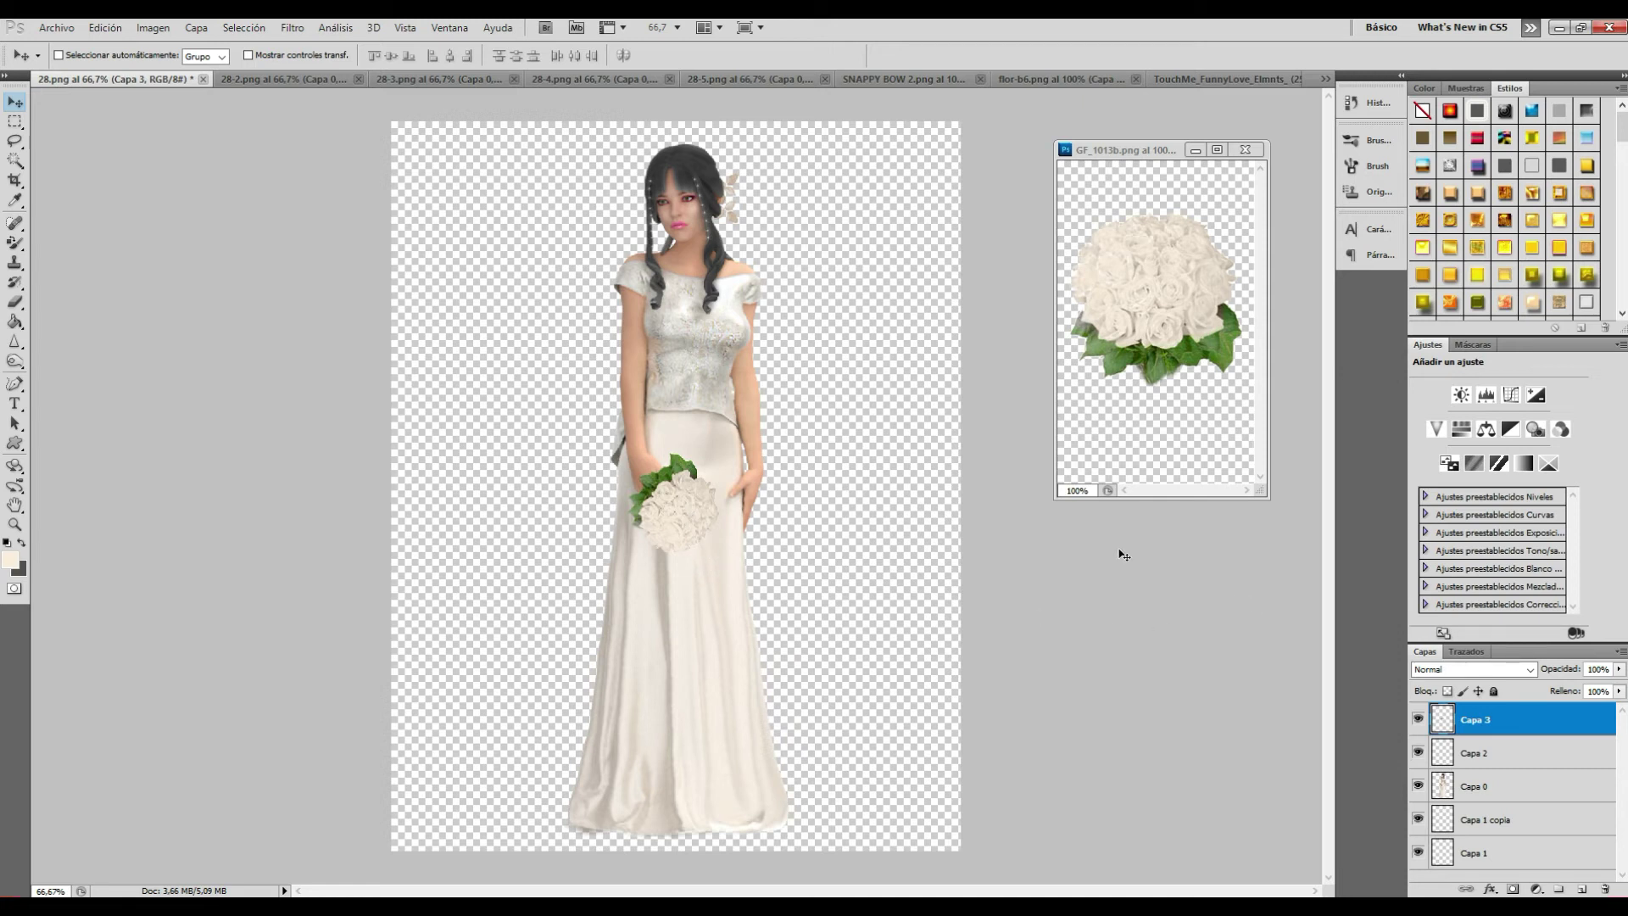
{"action": "left_click", "coordinate": [196, 27]}
{"action": "mouse_move", "coordinate": [227, 118]}
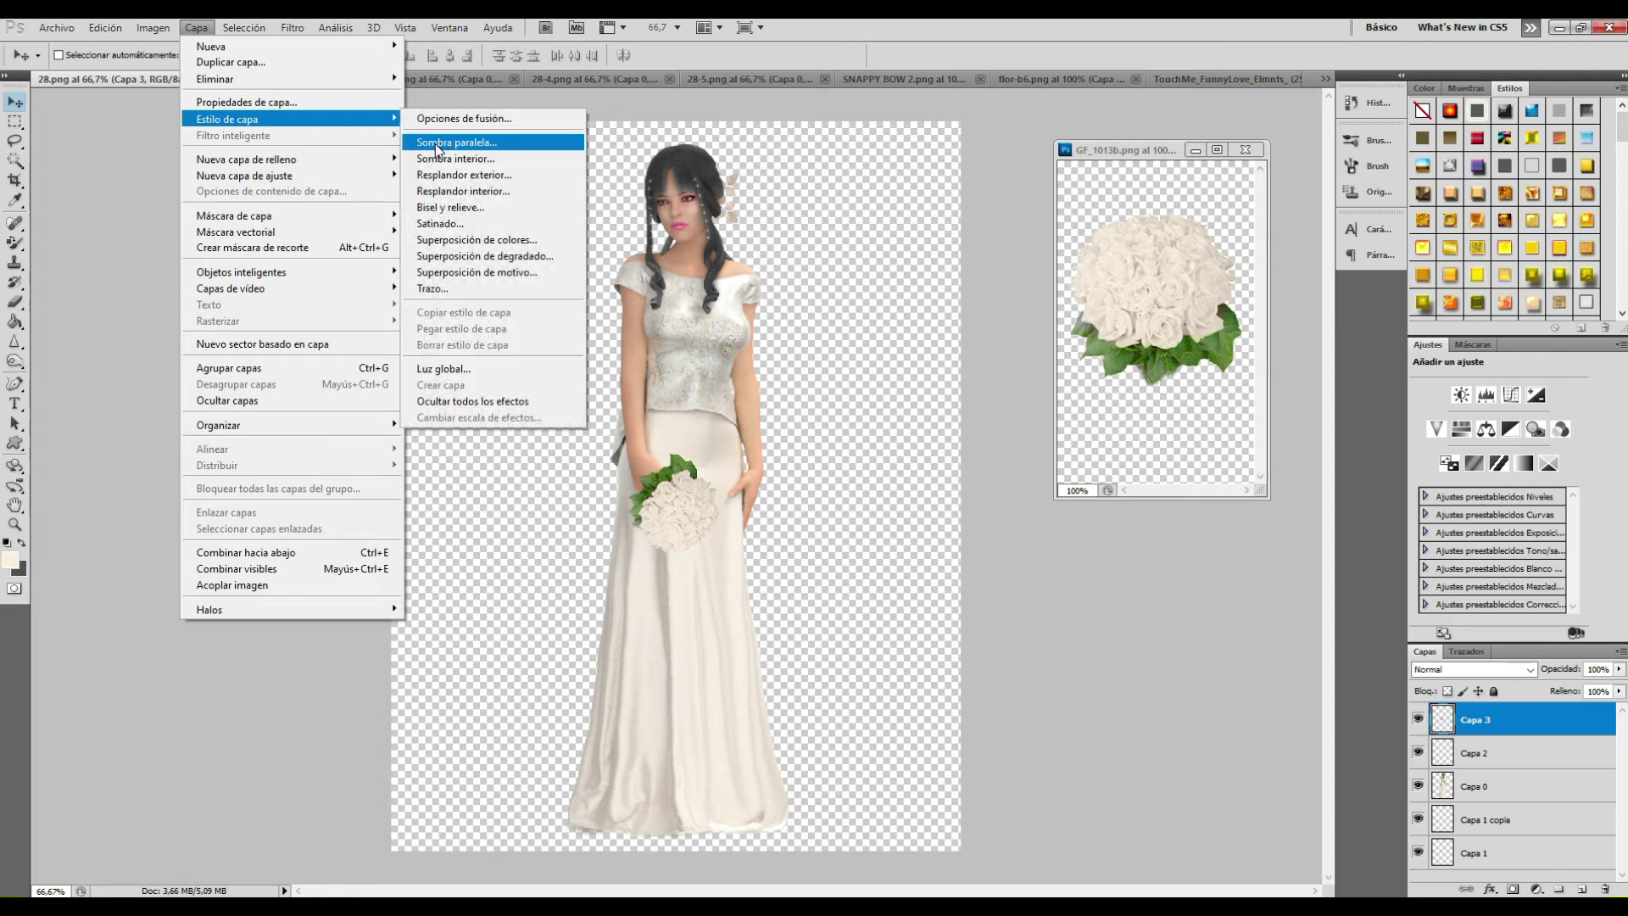
{"action": "left_click", "coordinate": [436, 145]}
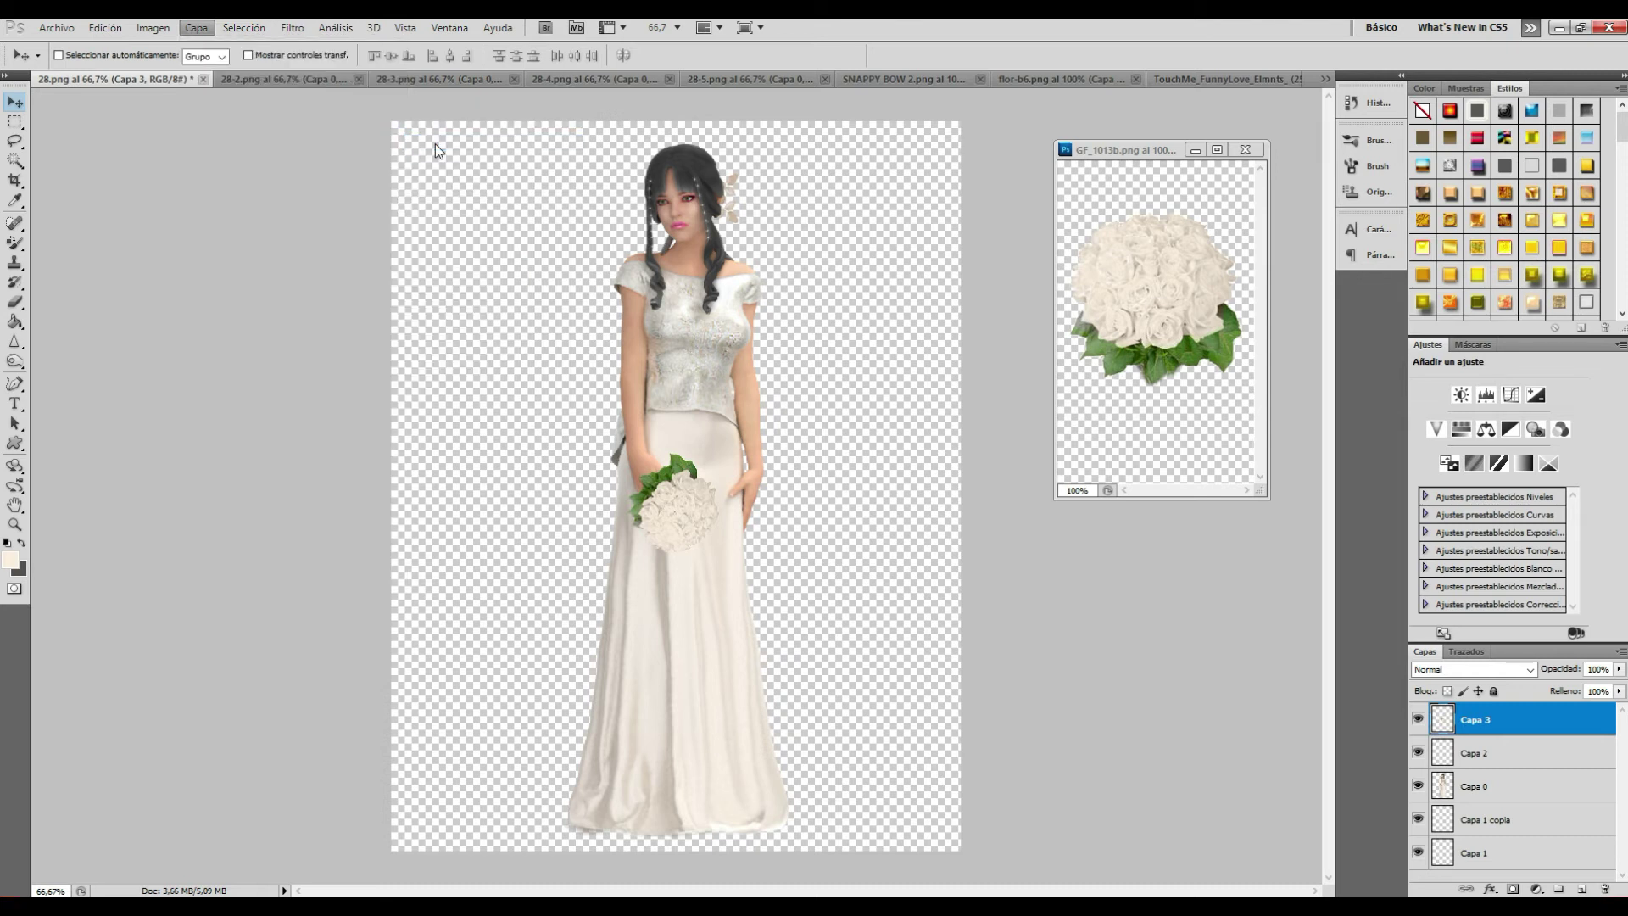
{"action": "left_click_drag", "start_coordinate": [1175, 290], "coordinate": [1167, 288]}
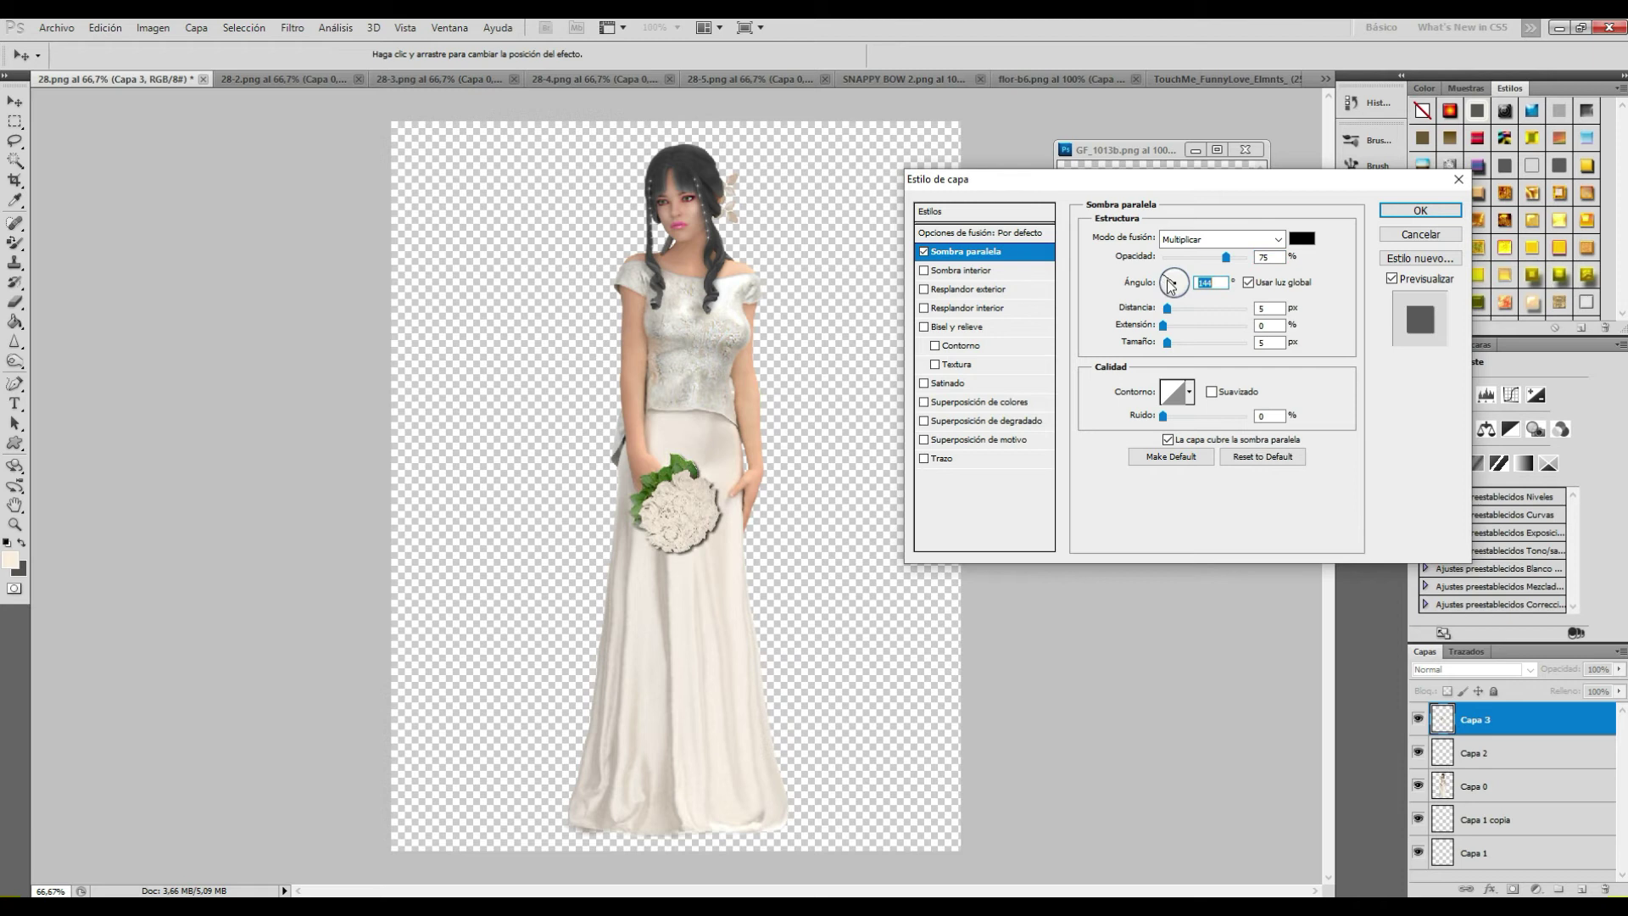
{"action": "left_click", "coordinate": [1175, 342]}
{"action": "left_click_drag", "start_coordinate": [1179, 346], "coordinate": [1168, 346]}
{"action": "left_click_drag", "start_coordinate": [1225, 258], "coordinate": [1198, 258]}
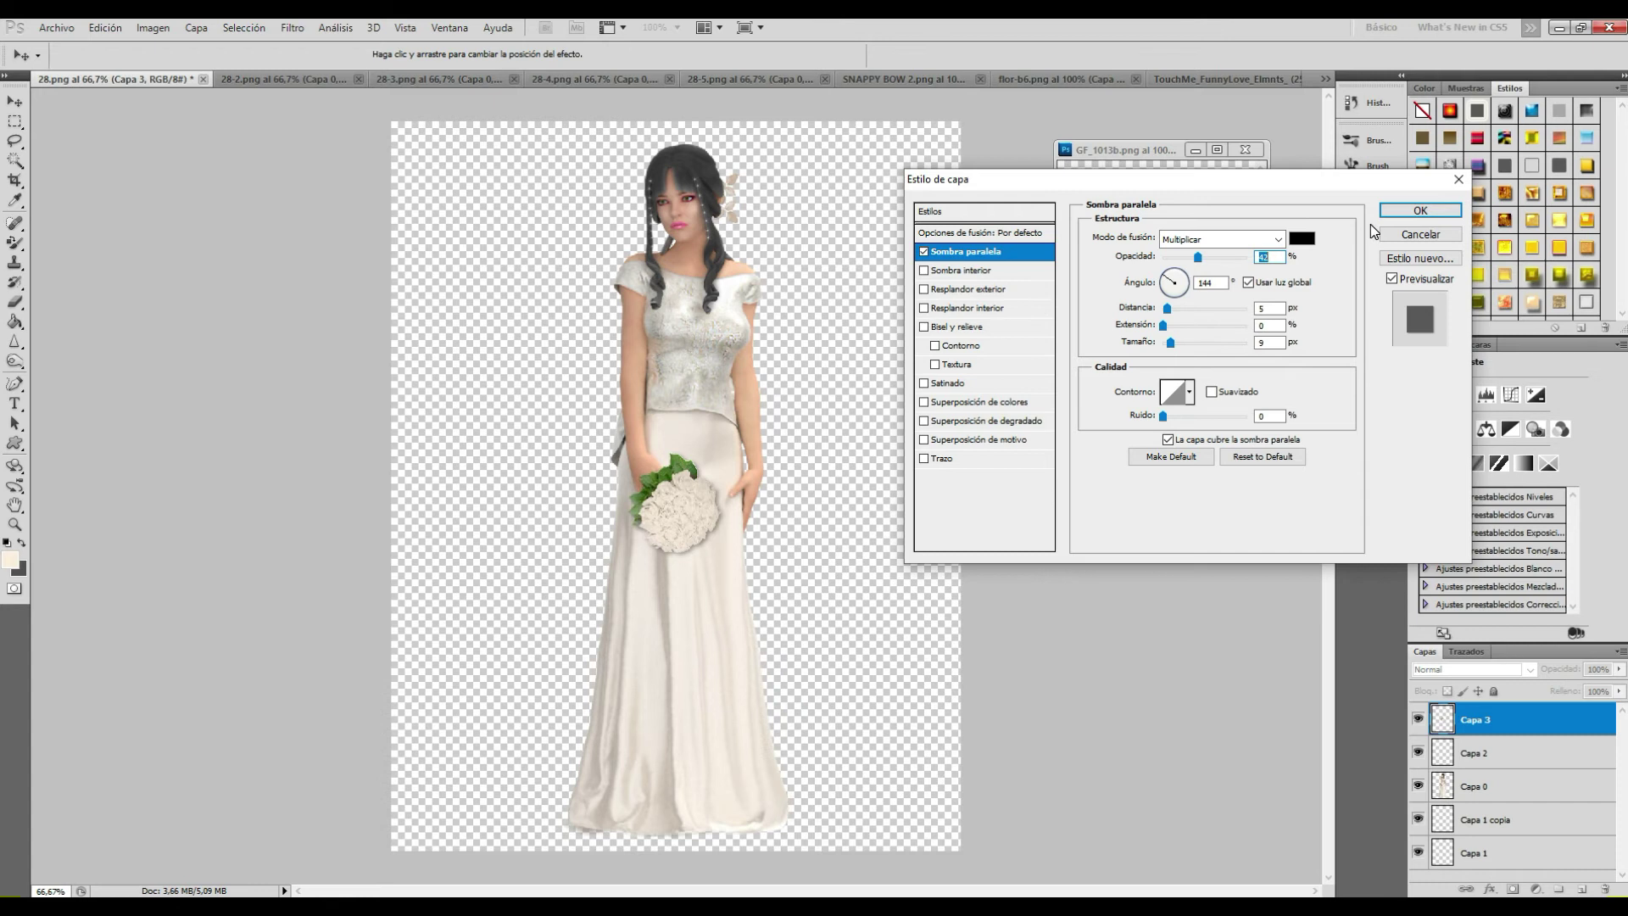
{"action": "left_click", "coordinate": [1399, 238]}
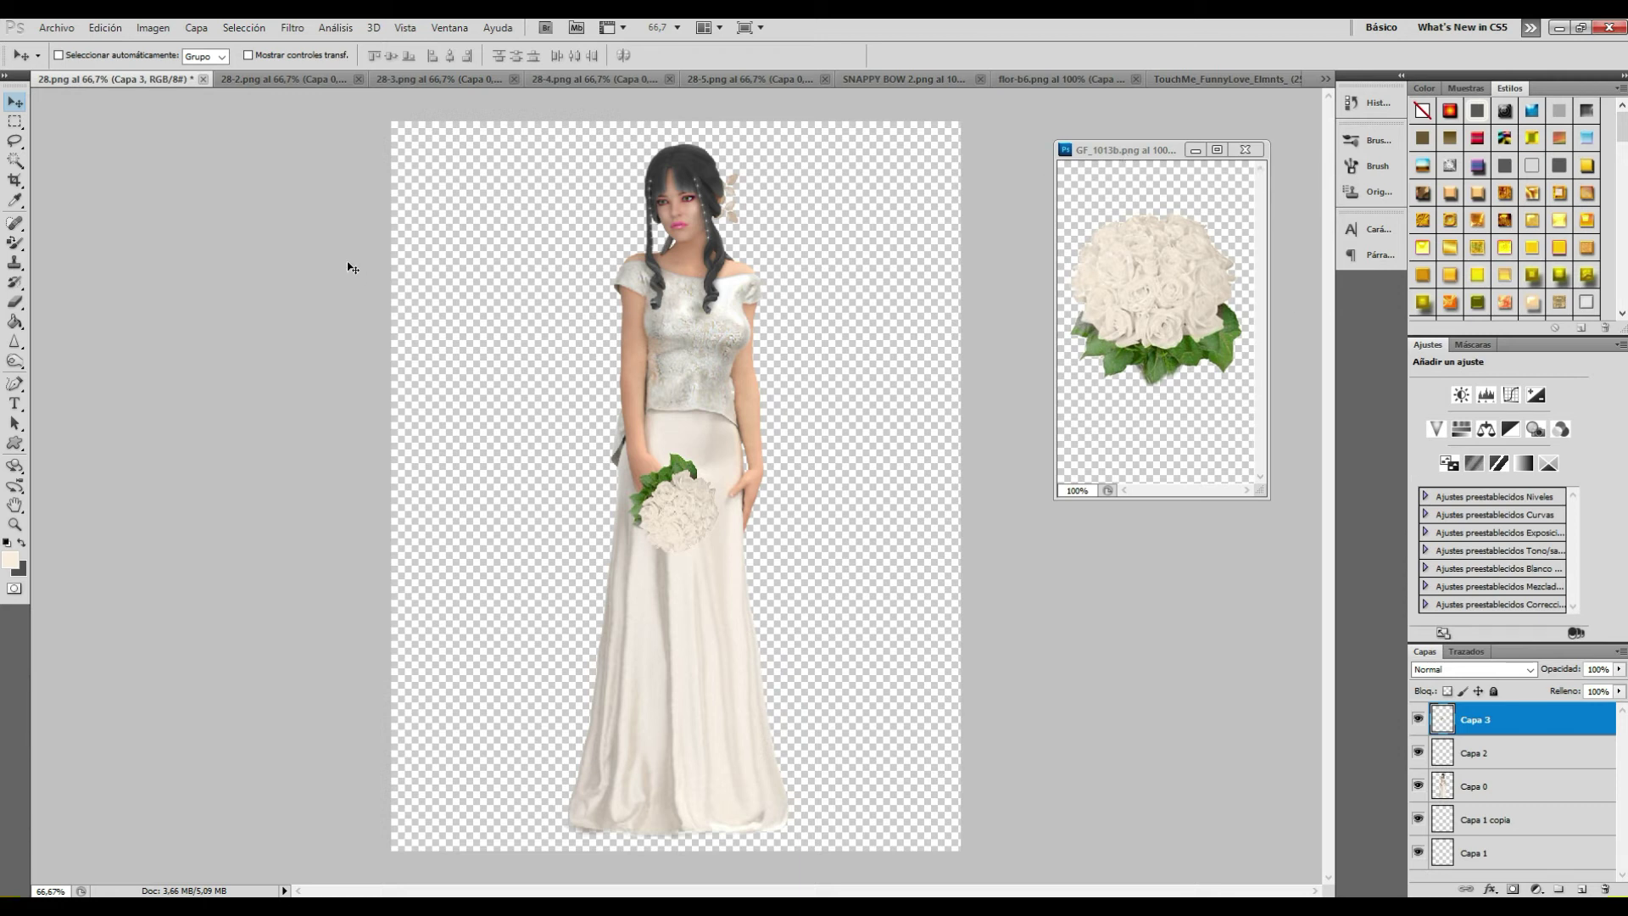
Step: Zoom the bride document to 50% and float the 37.png archway image beside it
{"action": "left_click", "coordinate": [14, 524]}
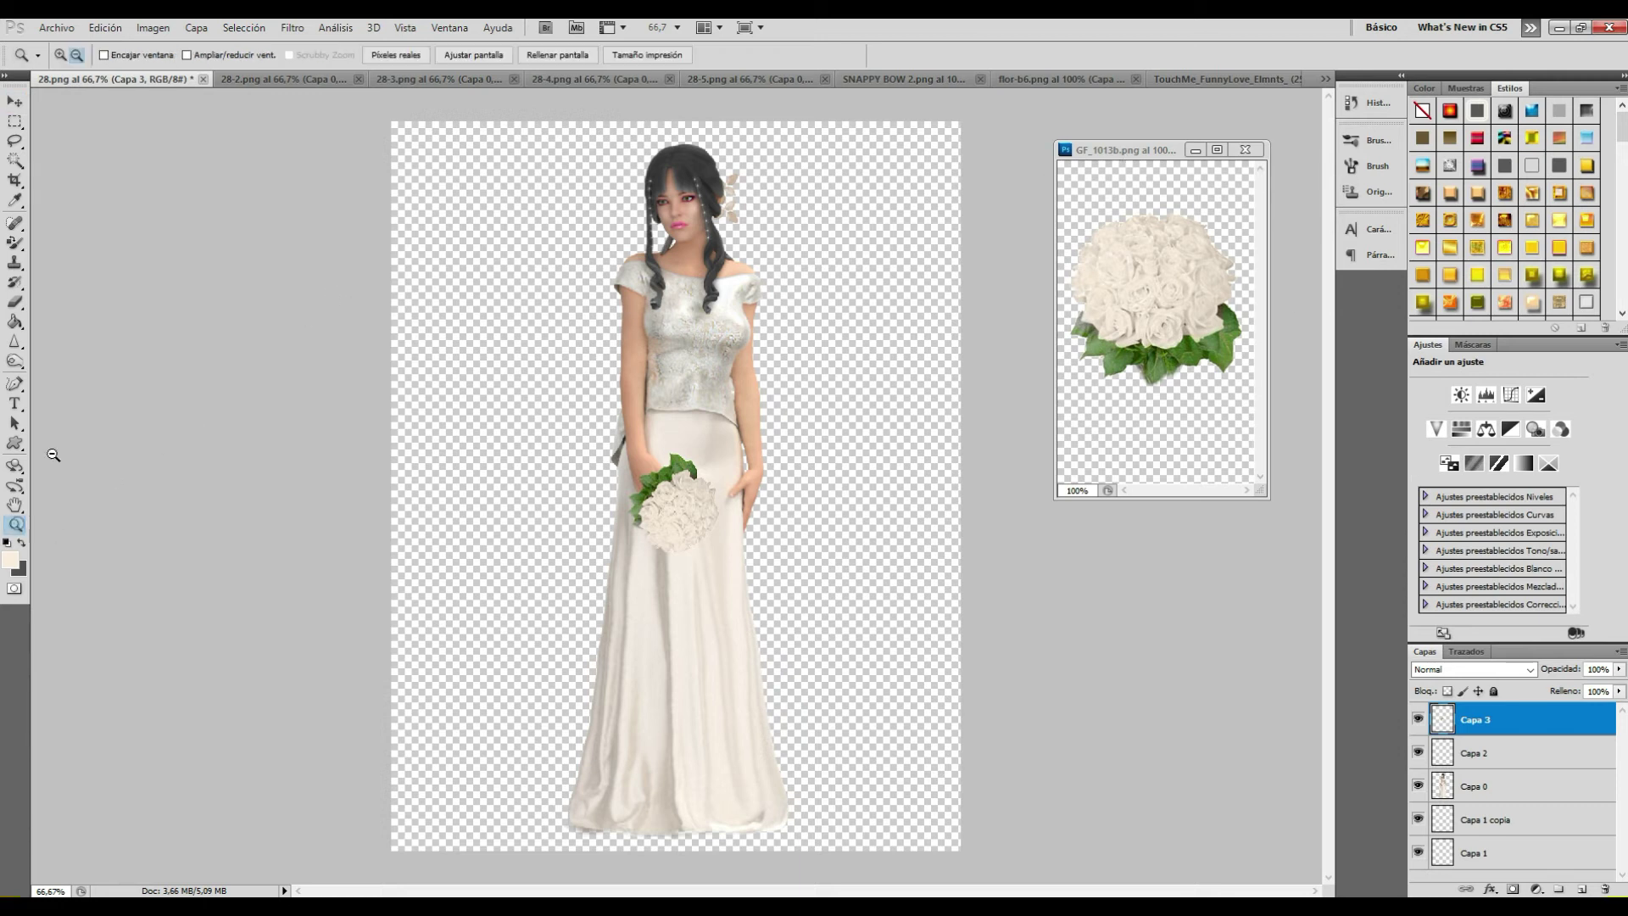
{"action": "left_click", "coordinate": [665, 344]}
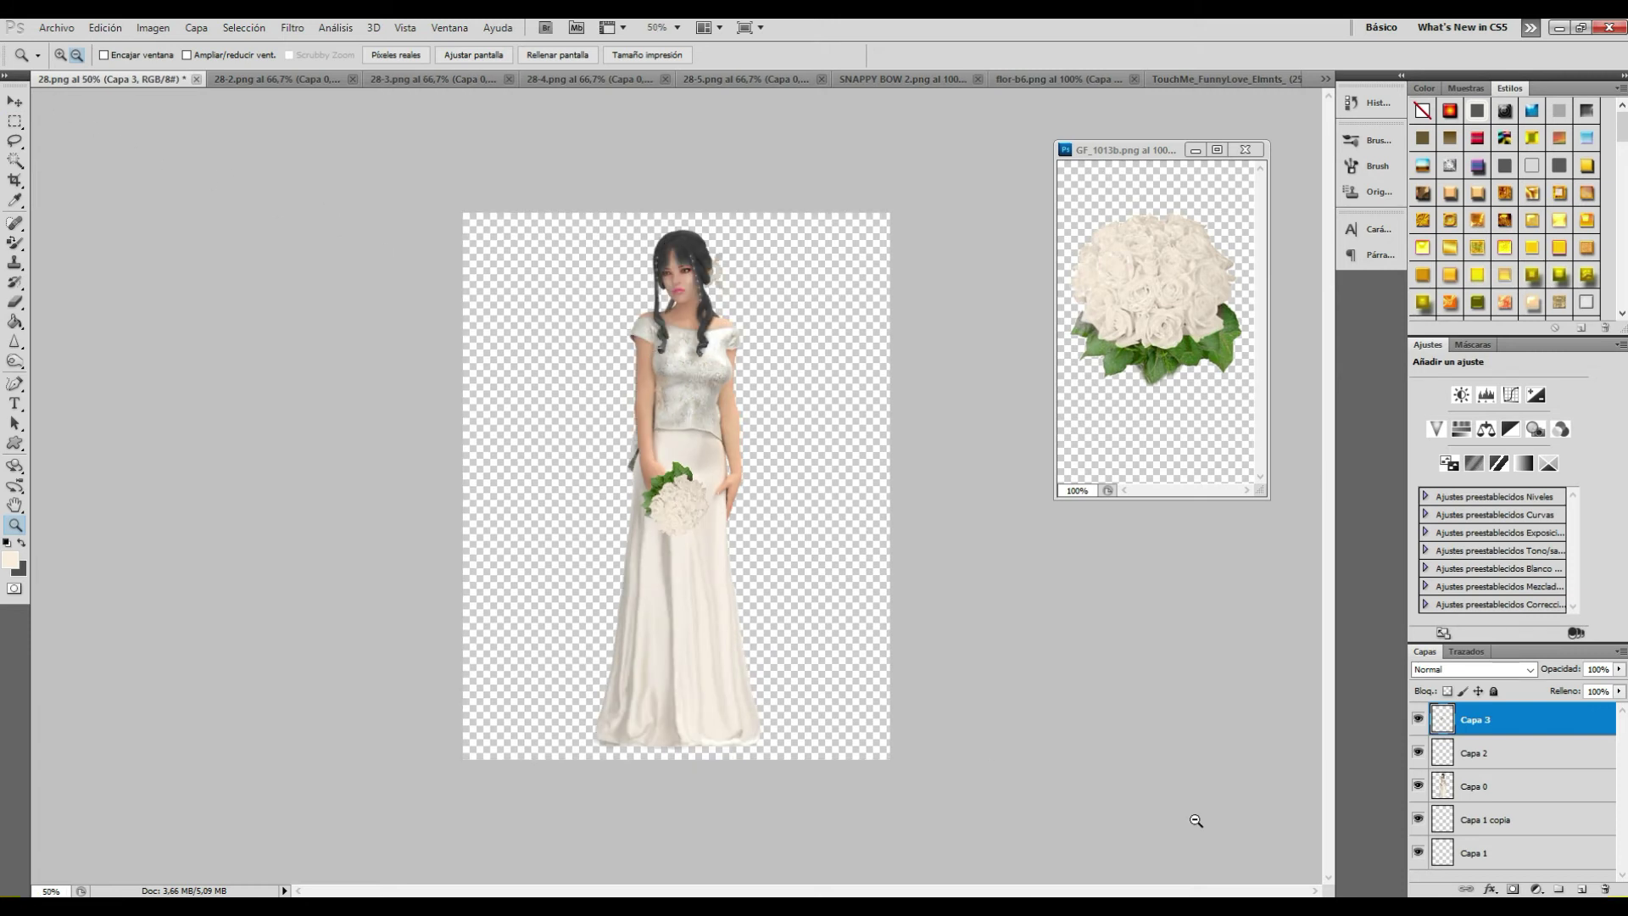
{"action": "left_click", "coordinate": [1427, 903]}
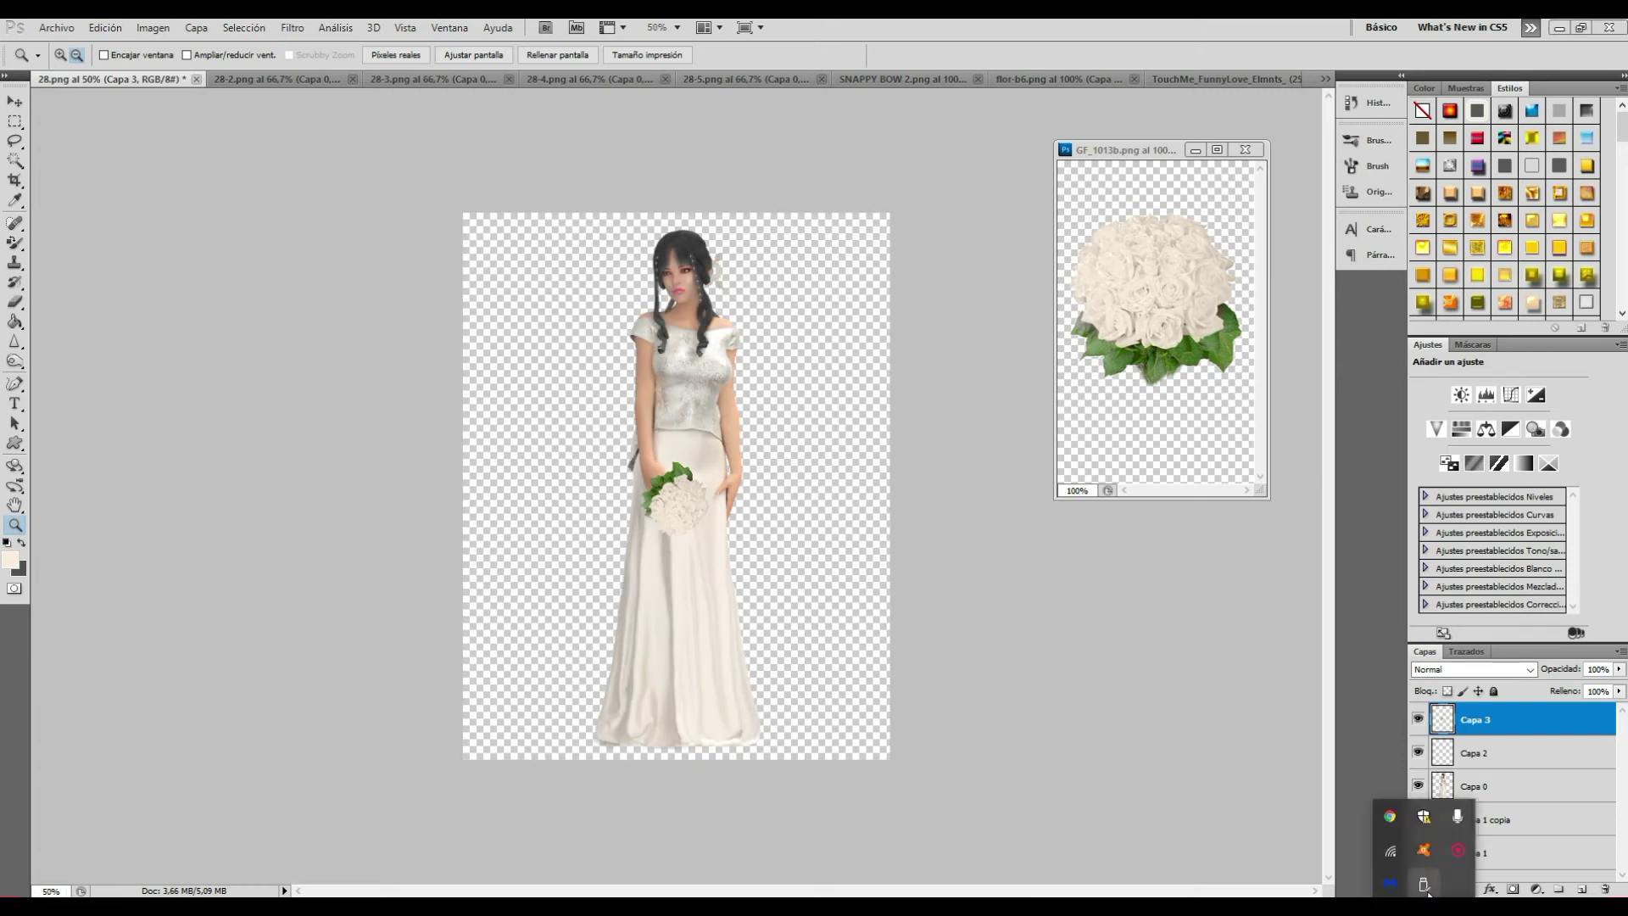
{"action": "left_click", "coordinate": [1455, 852]}
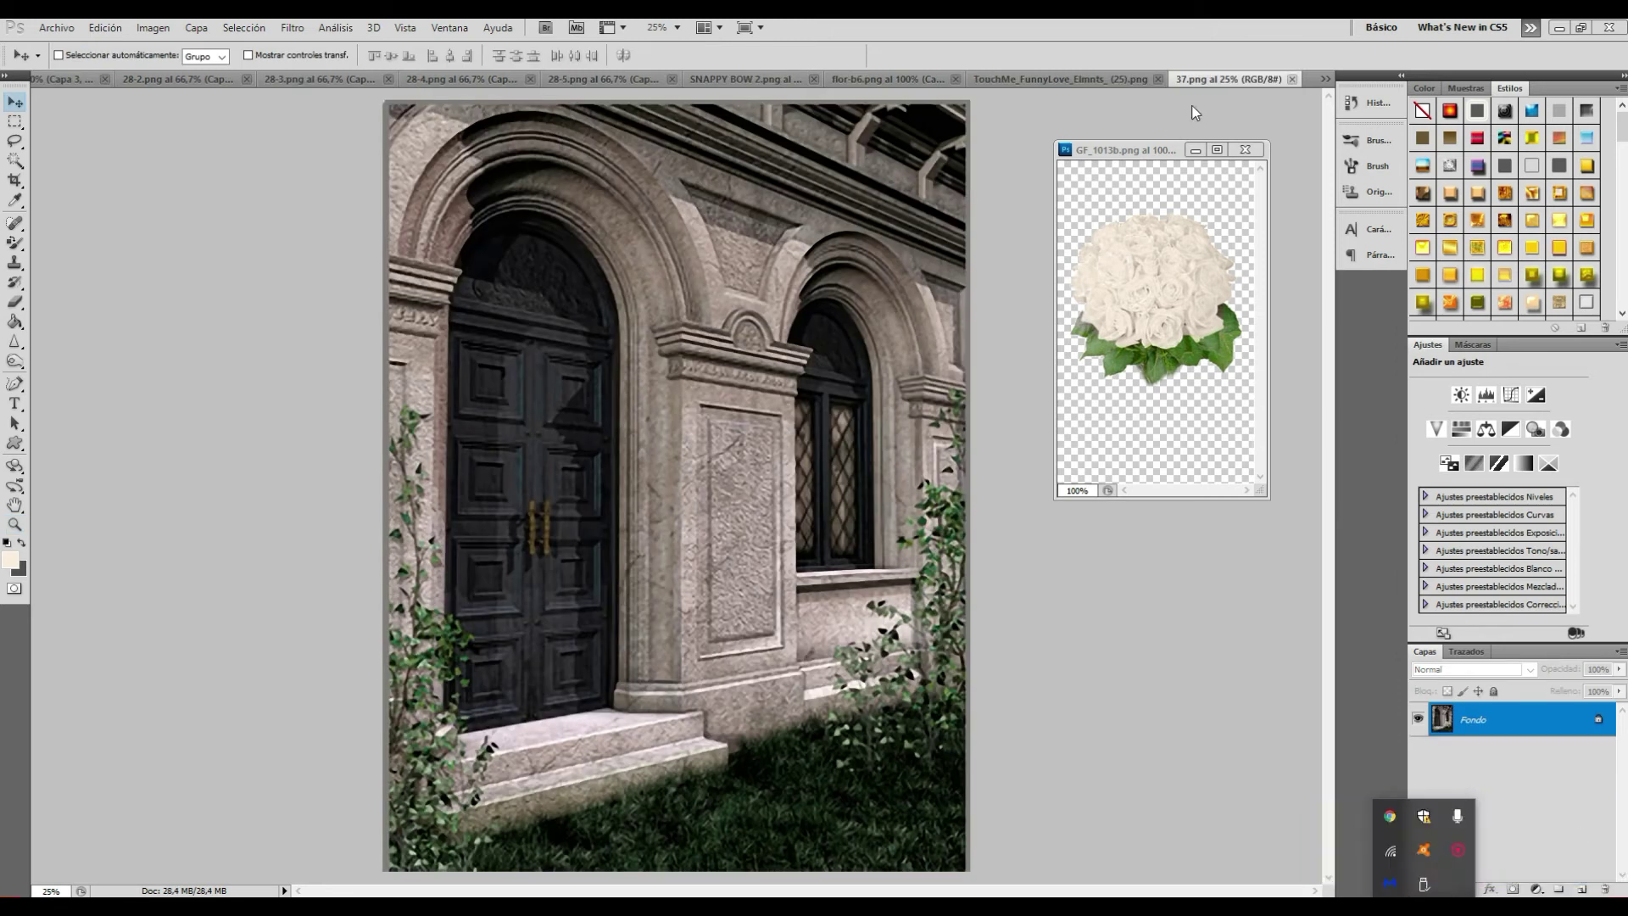
{"action": "left_click_drag", "start_coordinate": [1229, 79], "coordinate": [1008, 296]}
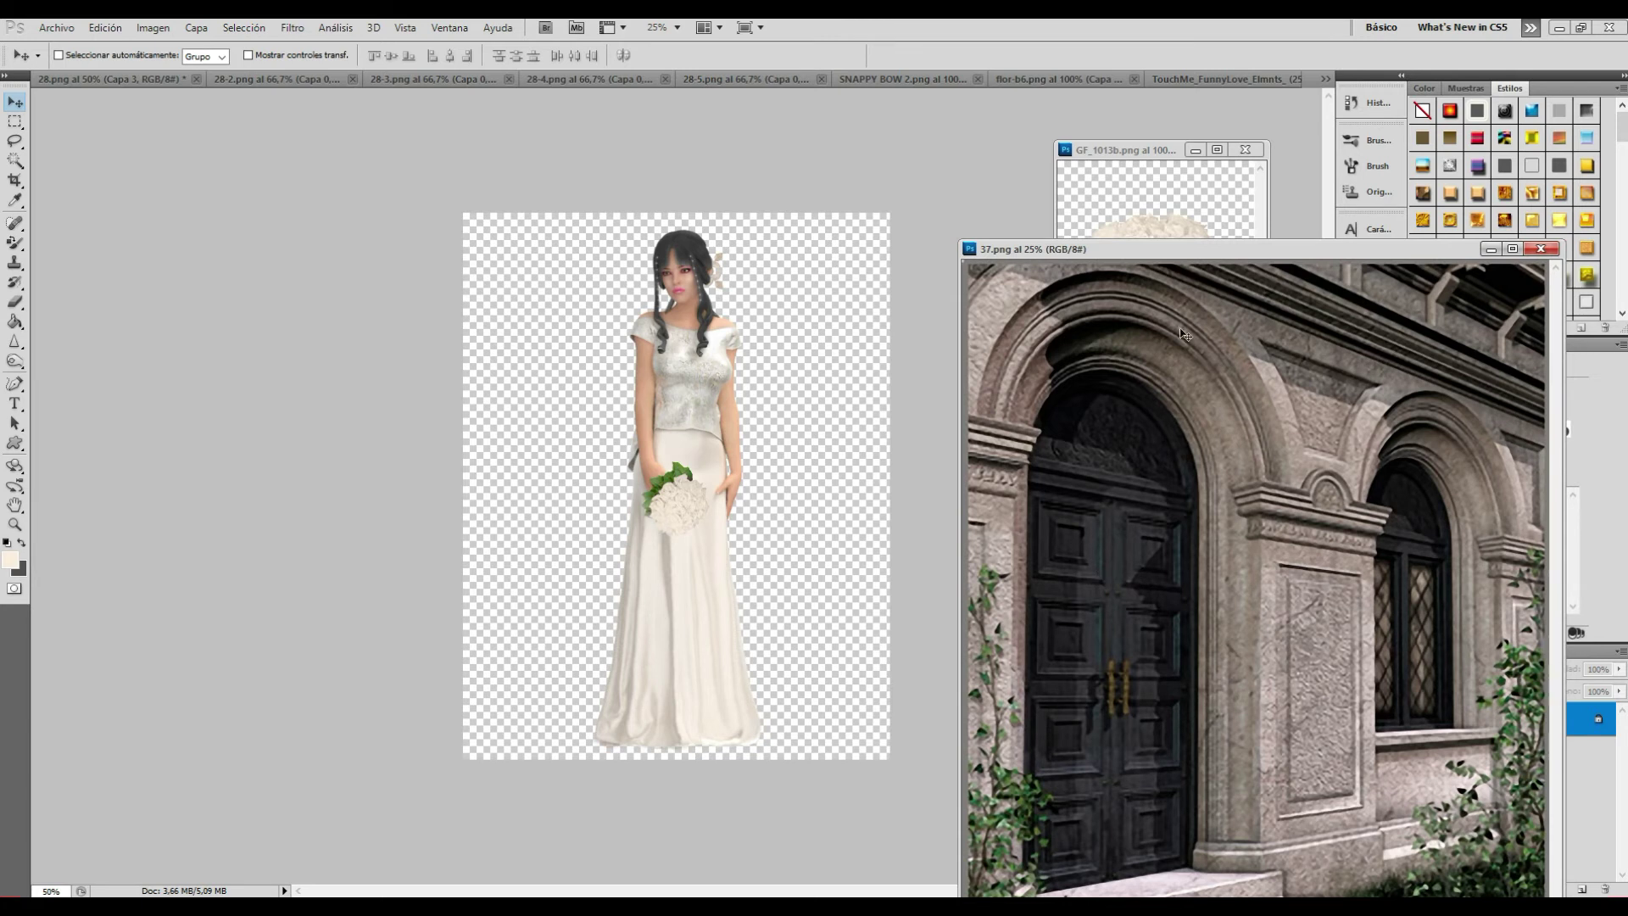
{"action": "mouse_move", "coordinate": [1149, 255]}
{"action": "left_mouse_down"}
{"action": "mouse_move", "coordinate": [1071, 280]}
{"action": "mouse_move", "coordinate": [1088, 276]}
{"action": "left_mouse_up"}
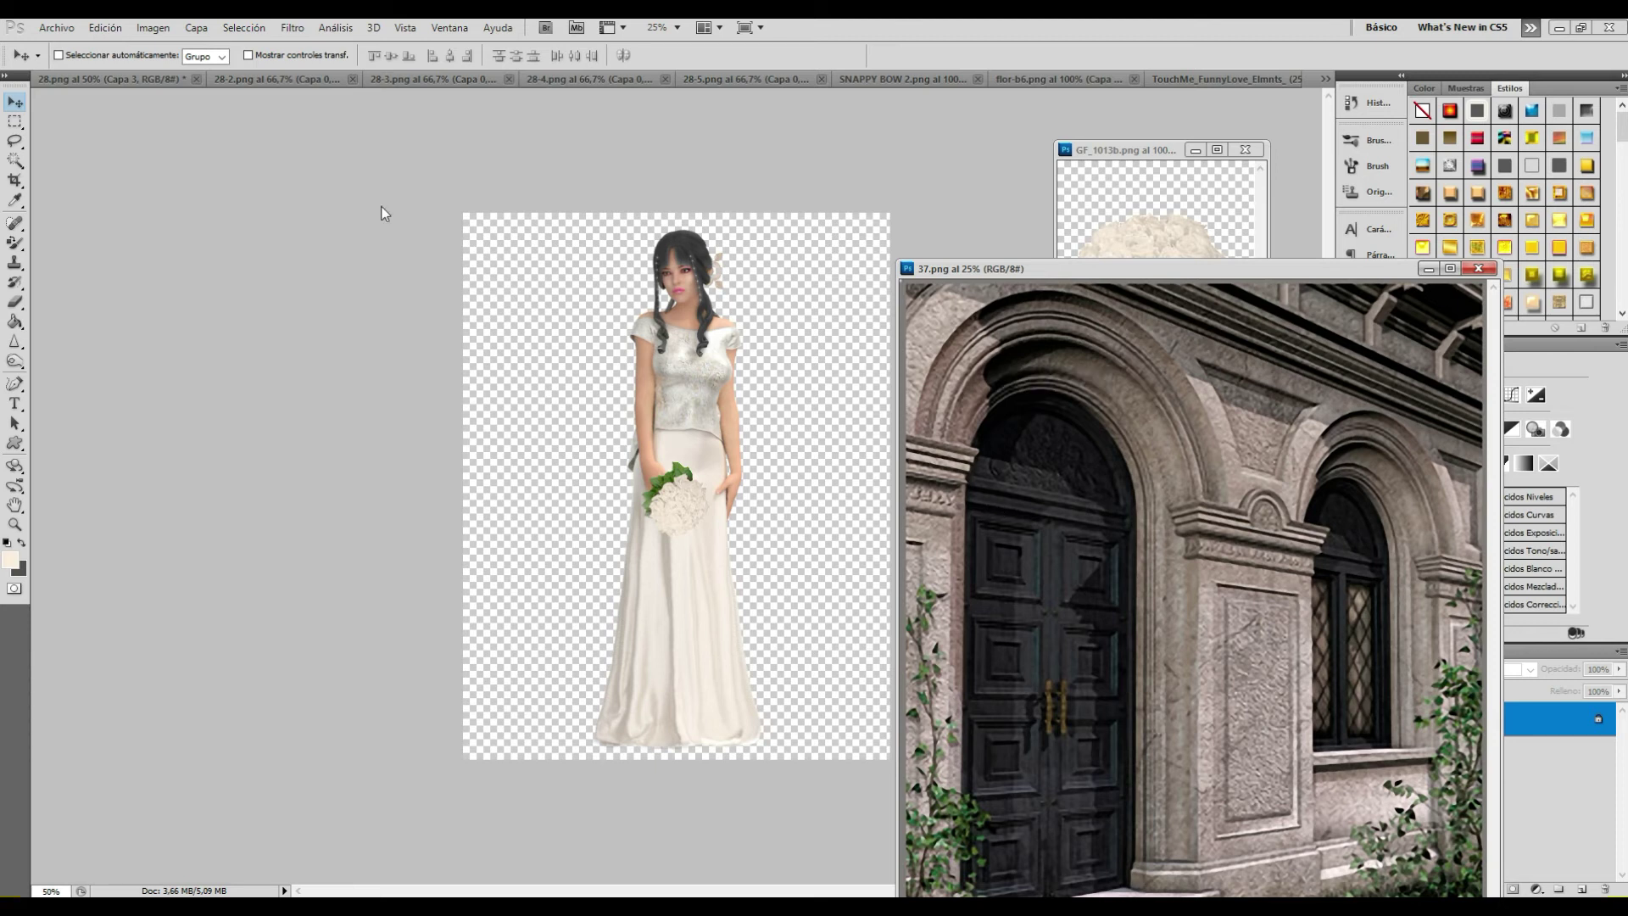
Step: Widen the bride canvas from 8.47 to 10 cm via Canvas Size
{"action": "left_click", "coordinate": [98, 79]}
{"action": "left_click", "coordinate": [154, 28]}
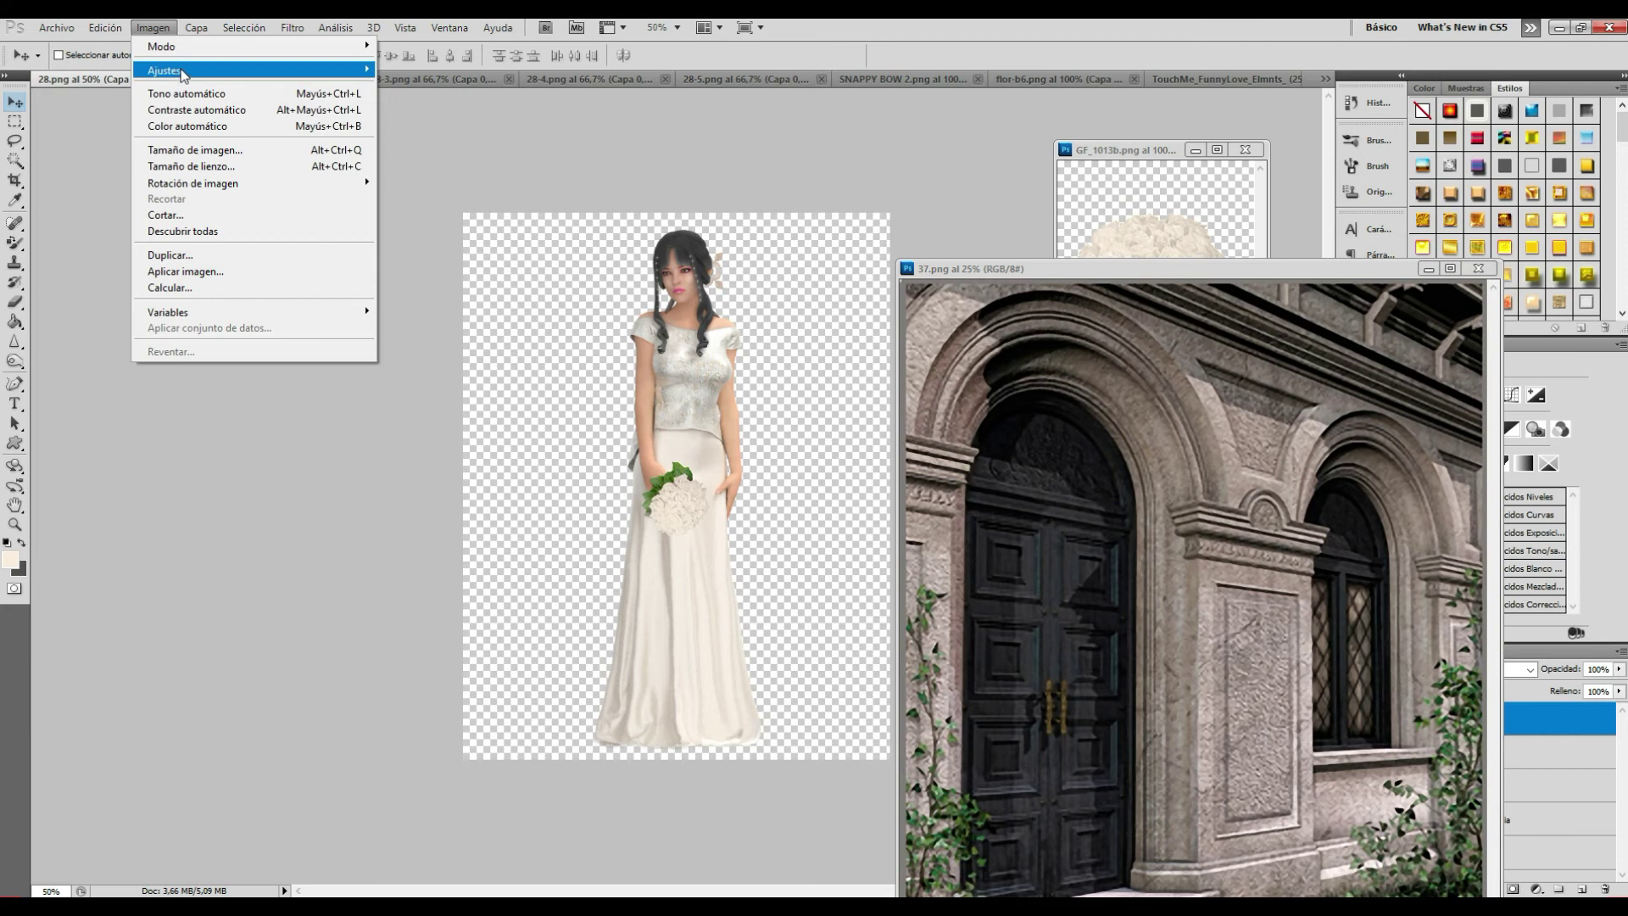
{"action": "mouse_move", "coordinate": [229, 70]}
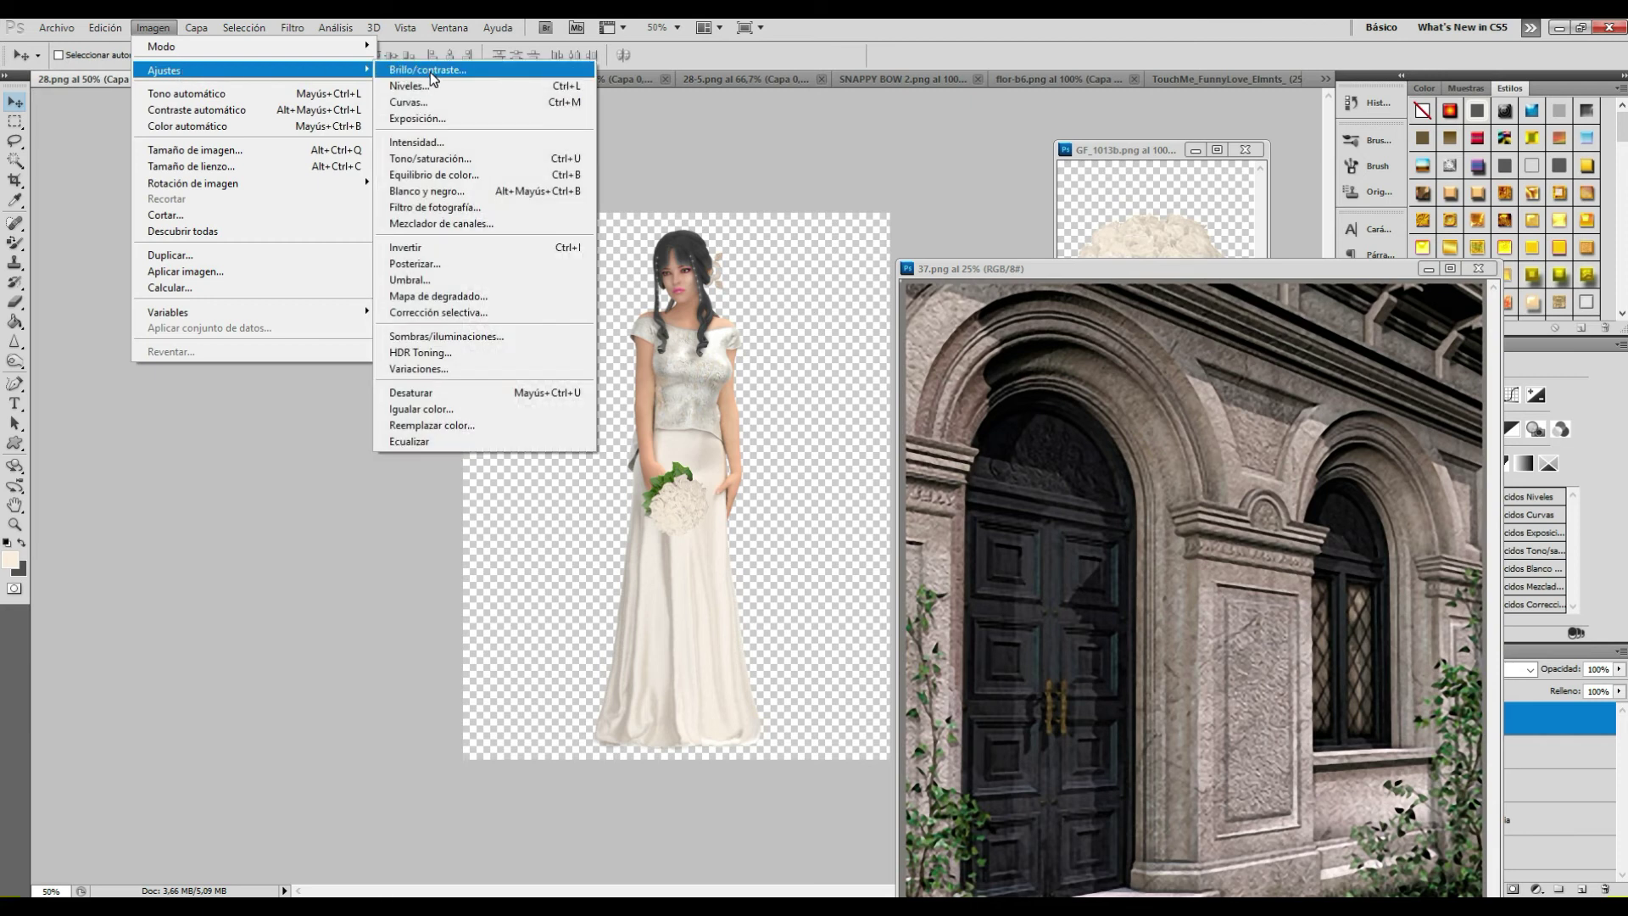
{"action": "left_click", "coordinate": [223, 165]}
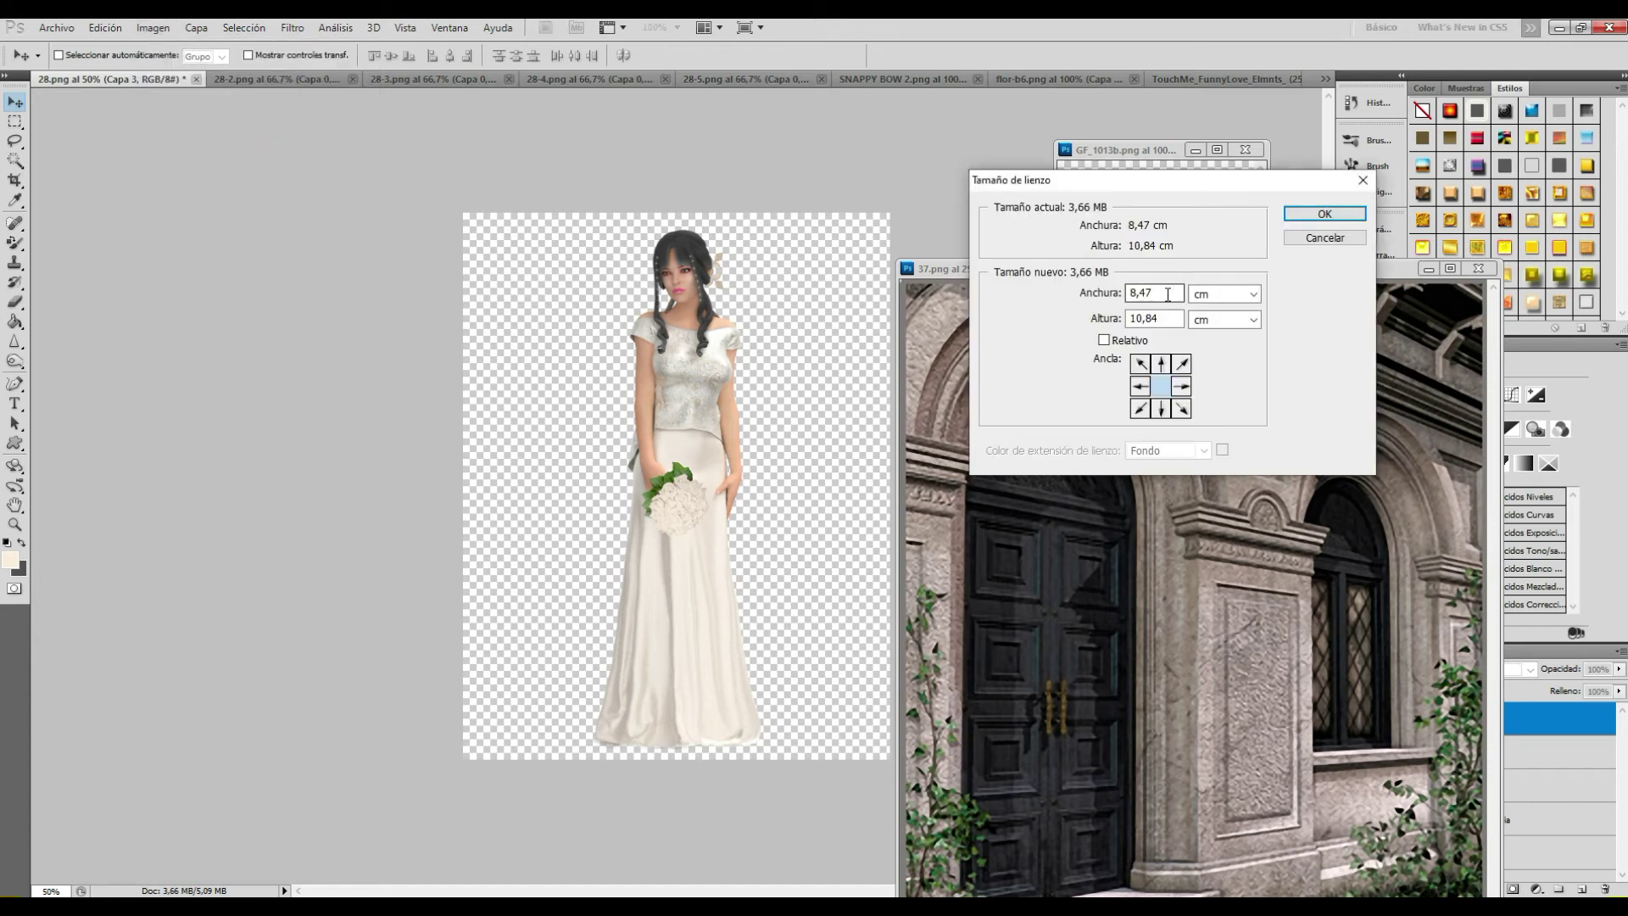
{"action": "left_click_drag", "start_coordinate": [1165, 292], "coordinate": [1102, 292]}
{"action": "type", "text": "10"}
{"action": "left_click", "coordinate": [1310, 214]}
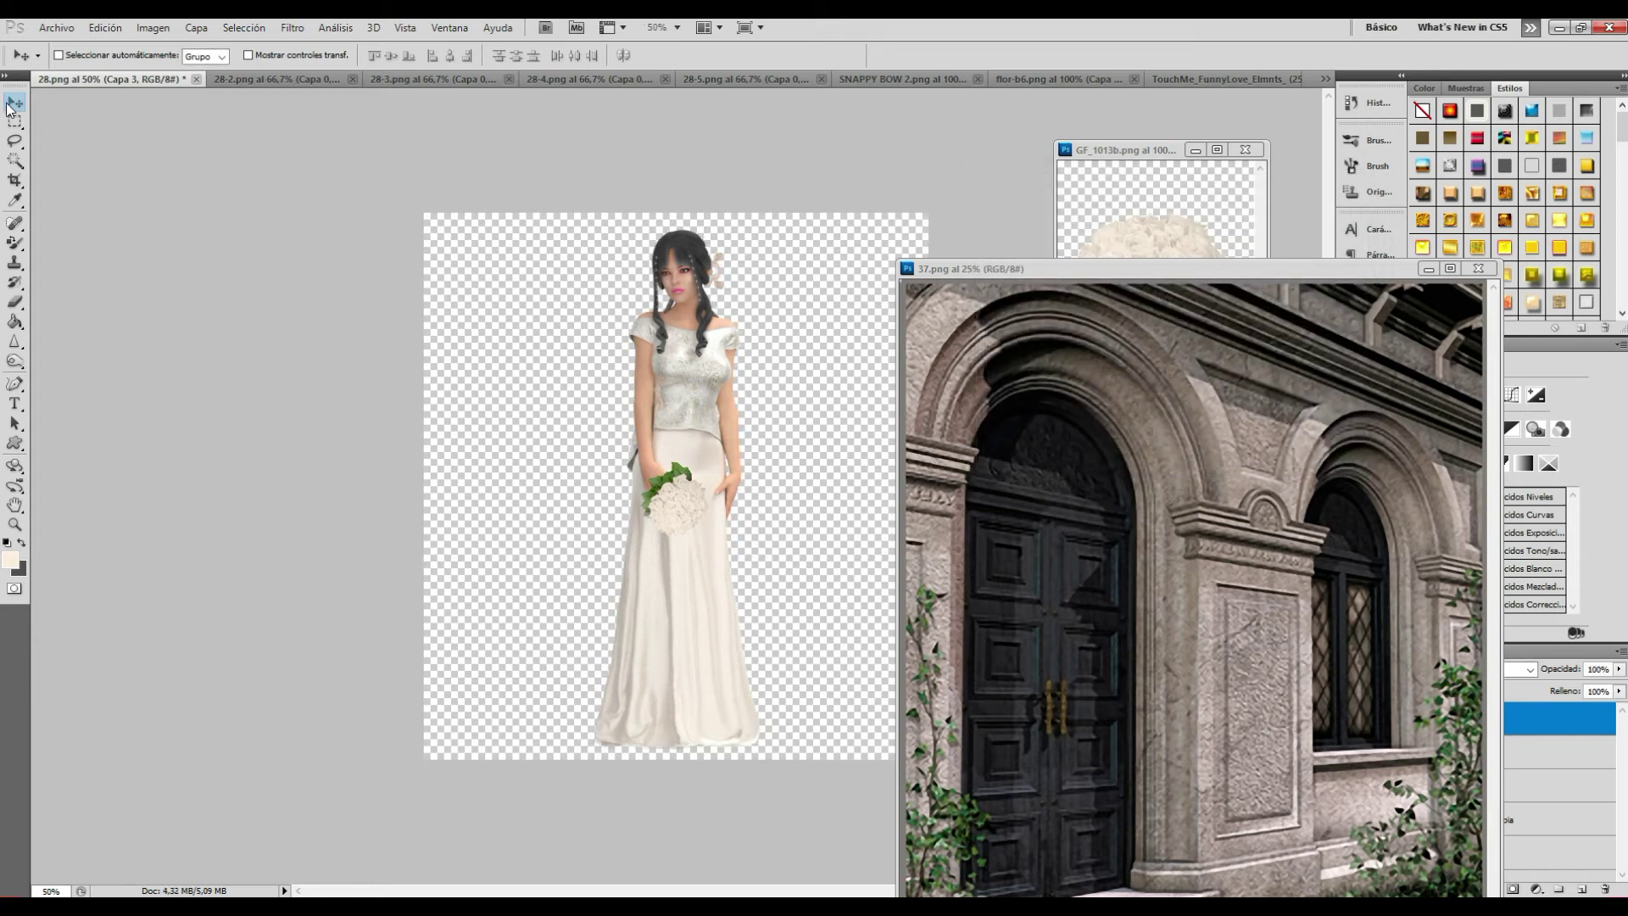
{"action": "left_click", "coordinate": [990, 443]}
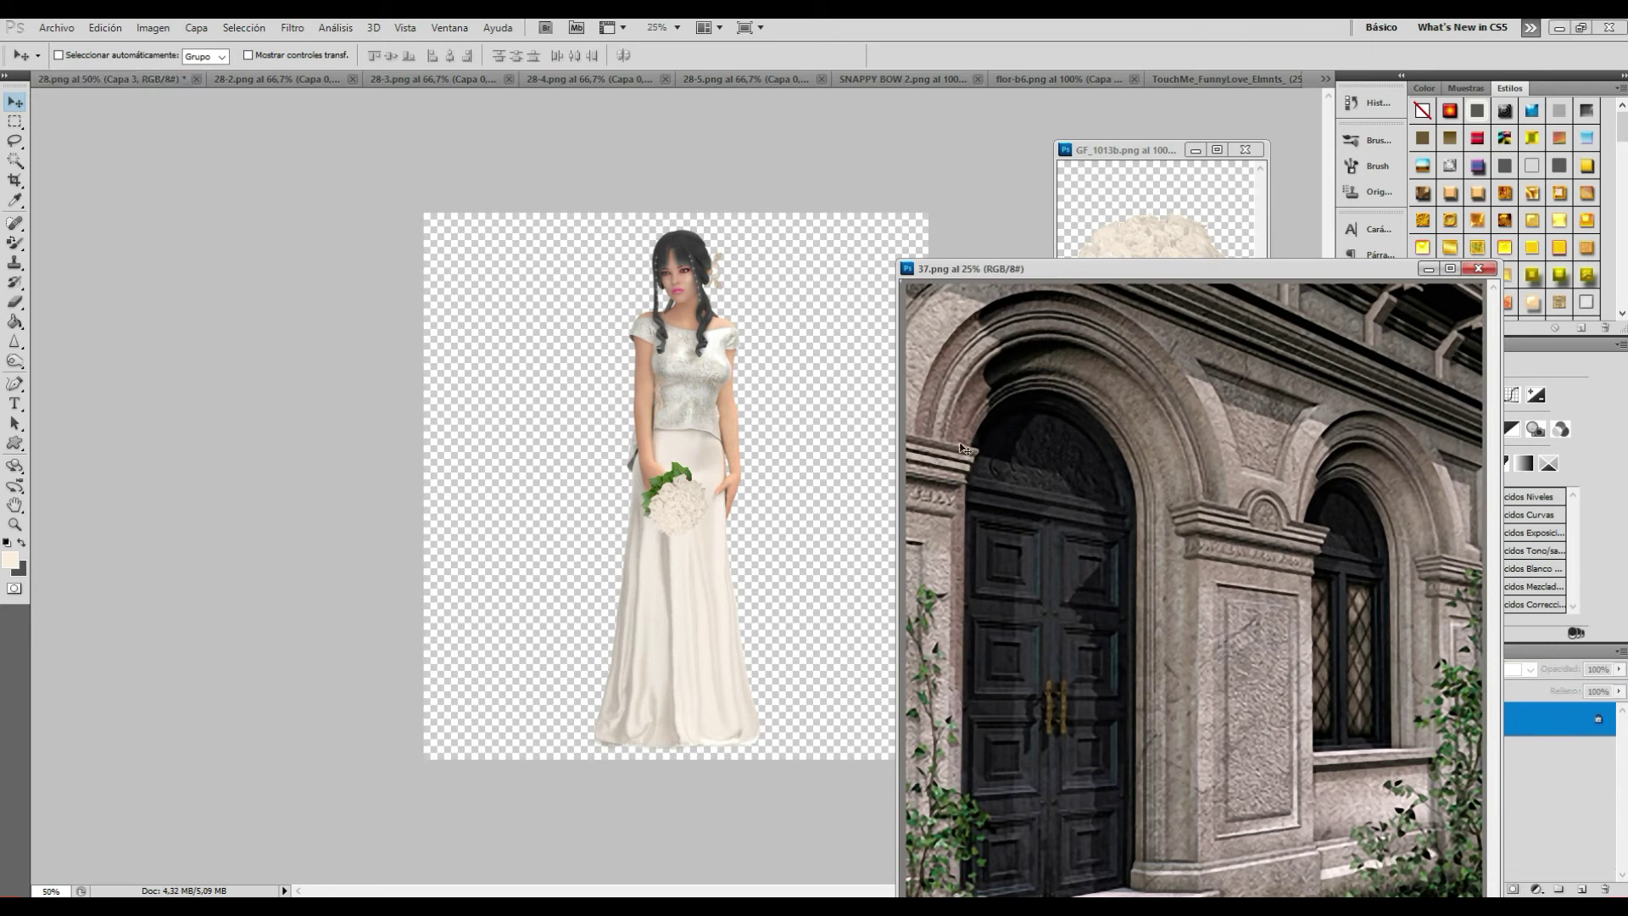
Step: Copy the archway image into the bride document as Capa 4 and send it behind the bride
{"action": "left_click_drag", "start_coordinate": [863, 398], "coordinate": [865, 400]}
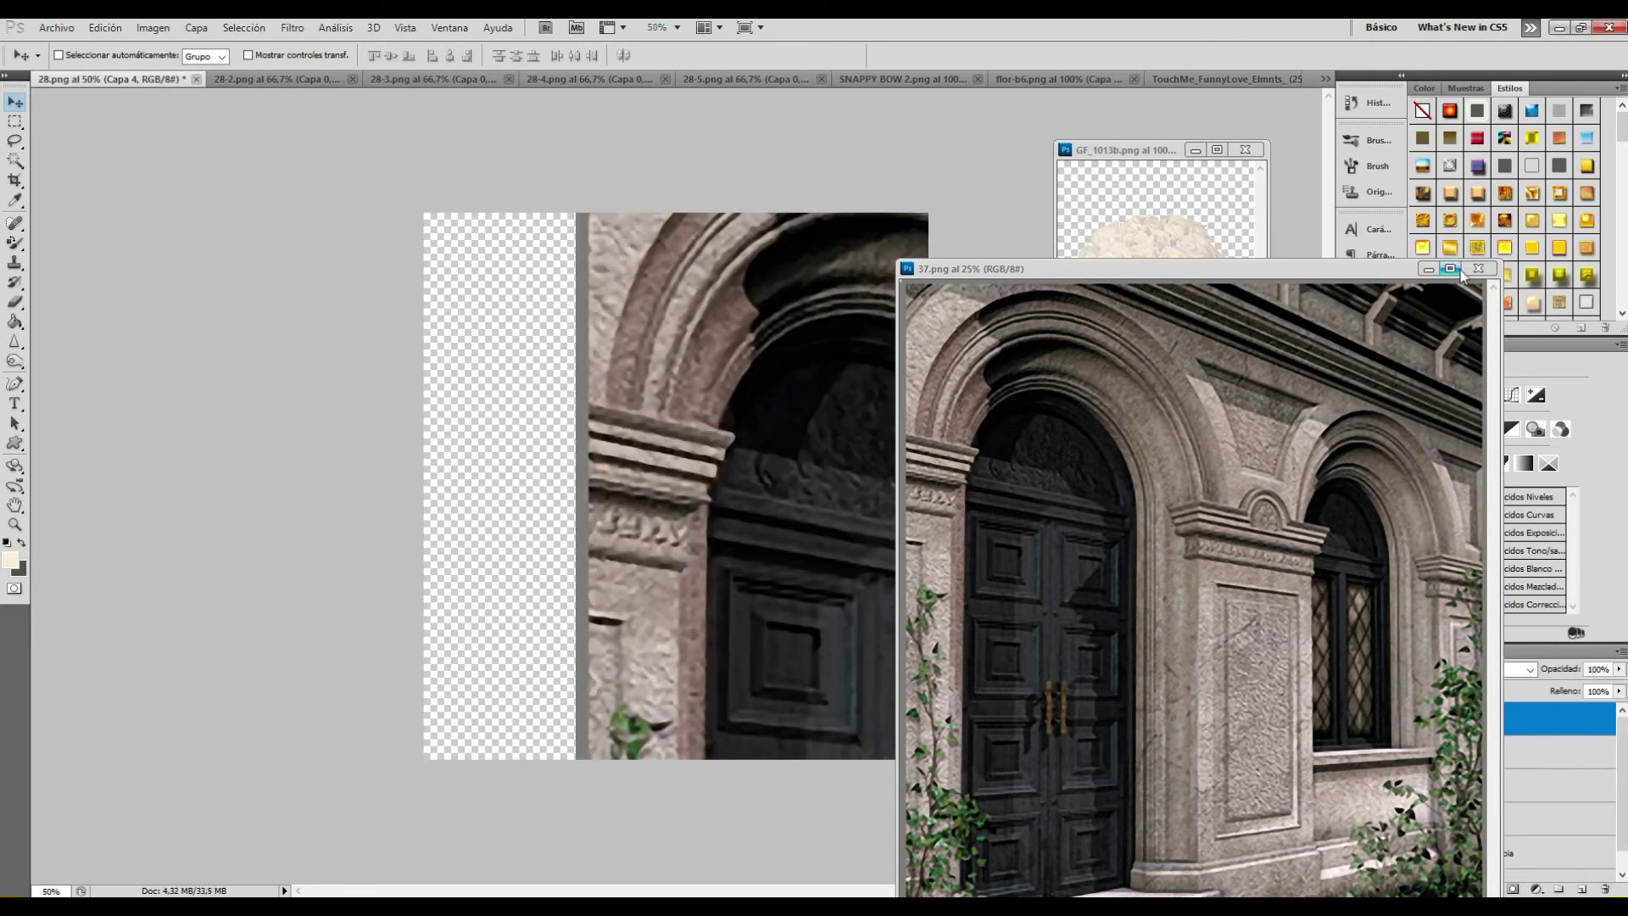
{"action": "left_click", "coordinate": [1478, 268]}
{"action": "left_click_drag", "start_coordinate": [1476, 731], "coordinate": [529, 281]}
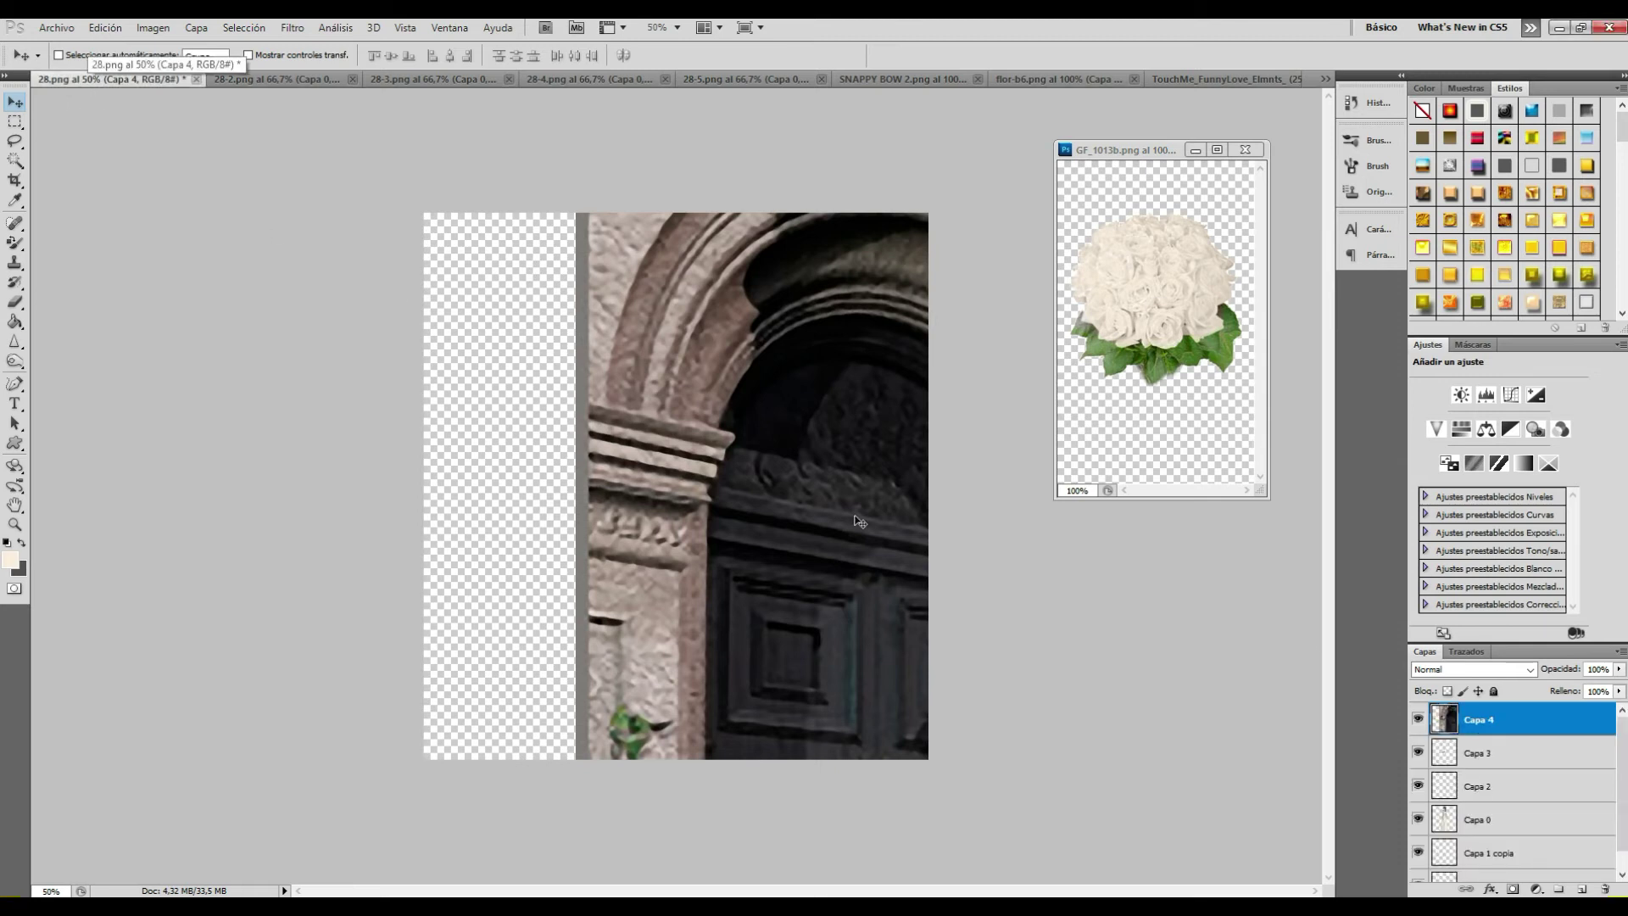
{"action": "left_click_drag", "start_coordinate": [1622, 782], "coordinate": [1622, 835]}
{"action": "key", "text": "ctrl+bracketleft"}
{"action": "key", "text": "ctrl+bracketleft"}
{"action": "key", "text": "ctrl+bracketleft"}
{"action": "key", "text": "ctrl+bracketleft"}
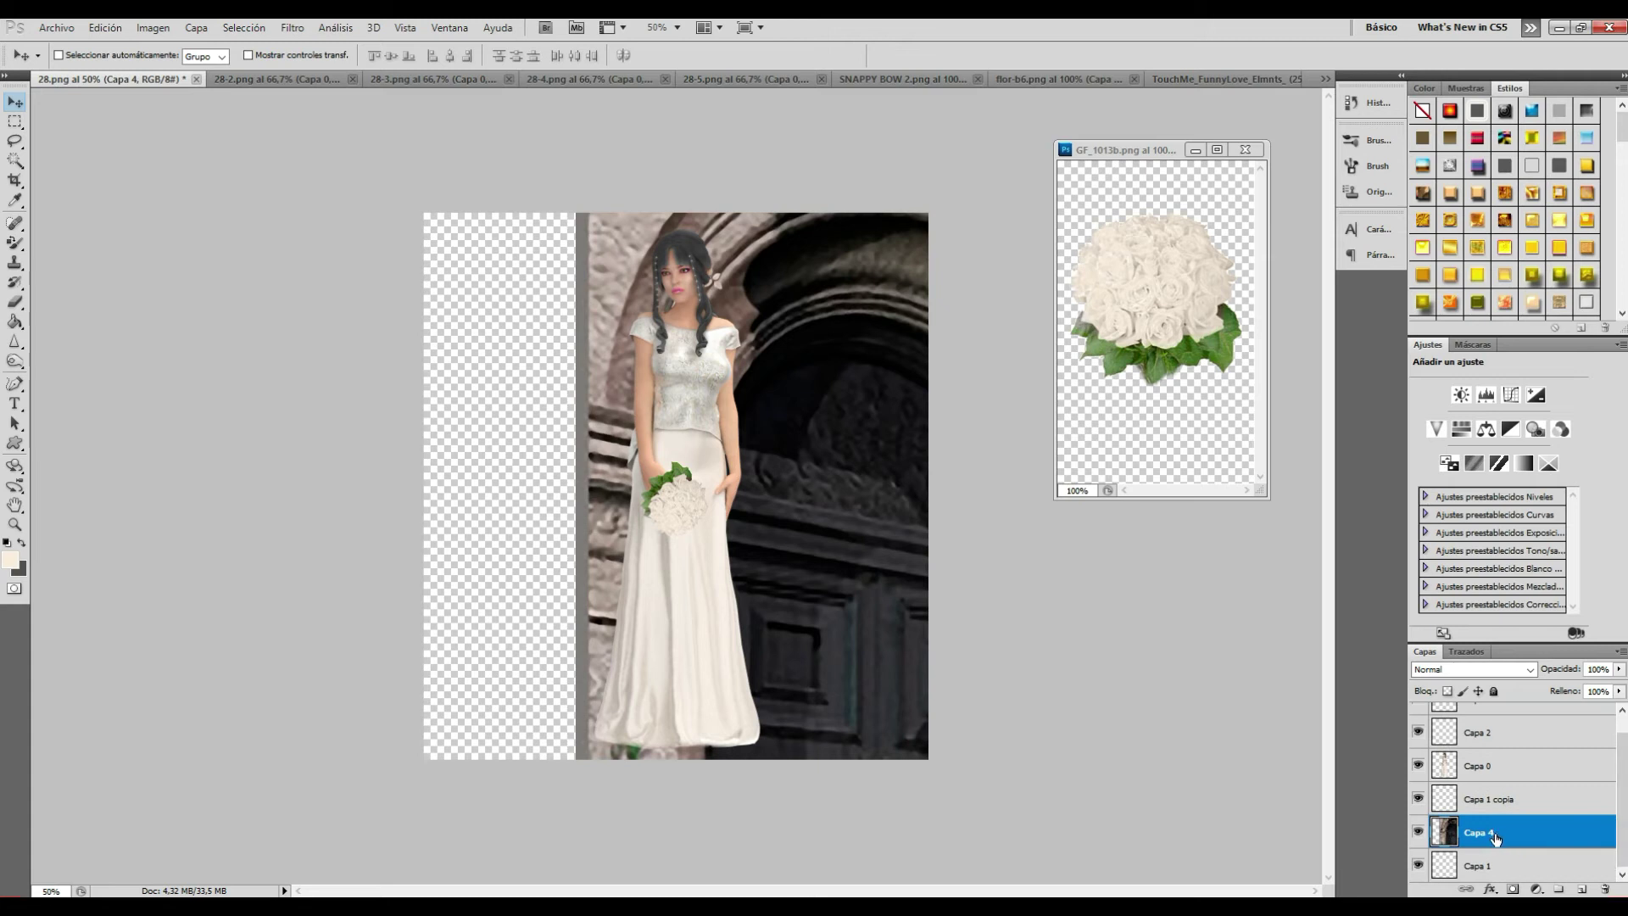
{"action": "left_click_drag", "start_coordinate": [1496, 835], "coordinate": [1496, 880]}
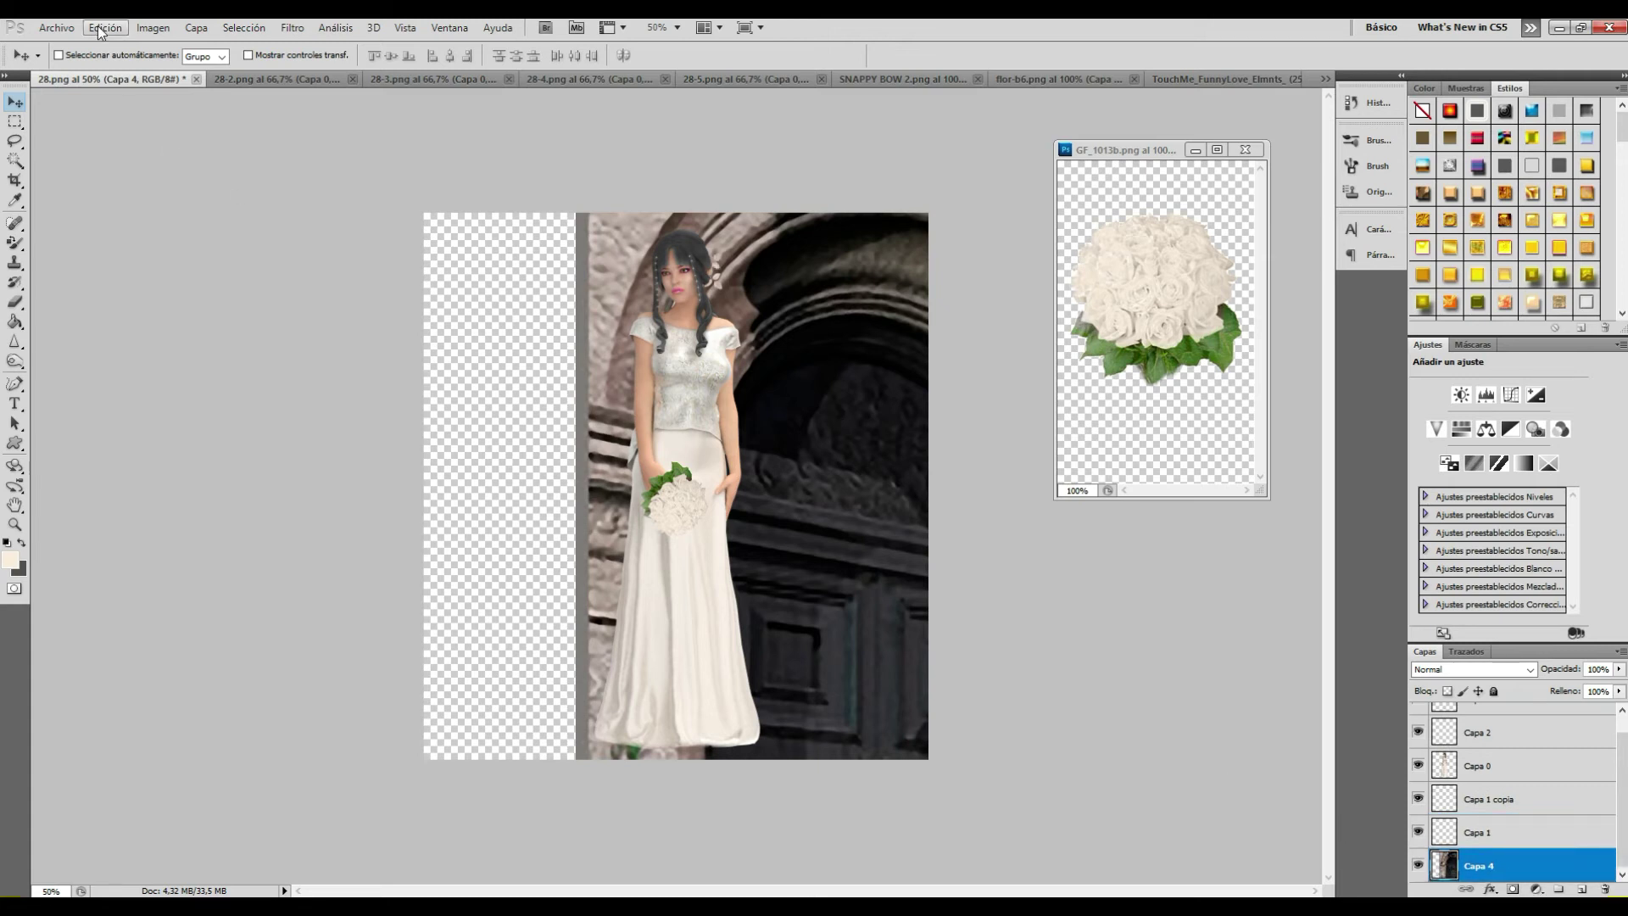
Step: Scale and stretch the archway layer to fill the widened canvas, then apply the transformation
{"action": "left_click", "coordinate": [105, 28]}
{"action": "left_click", "coordinate": [407, 383]}
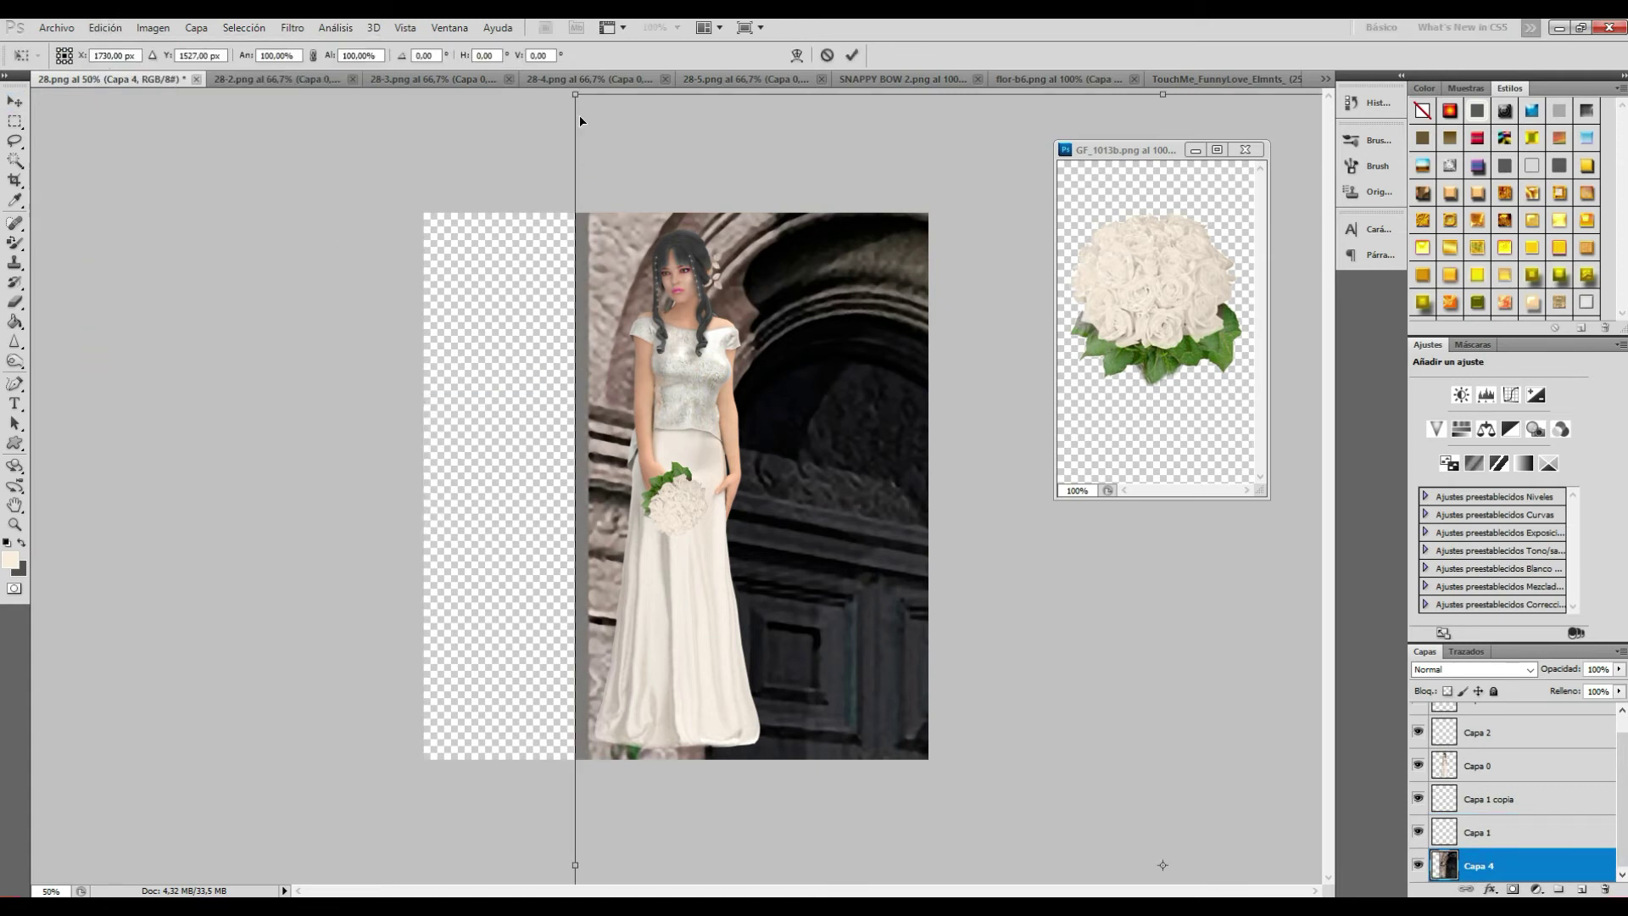
{"action": "left_click_drag", "start_coordinate": [576, 94], "coordinate": [852, 452]}
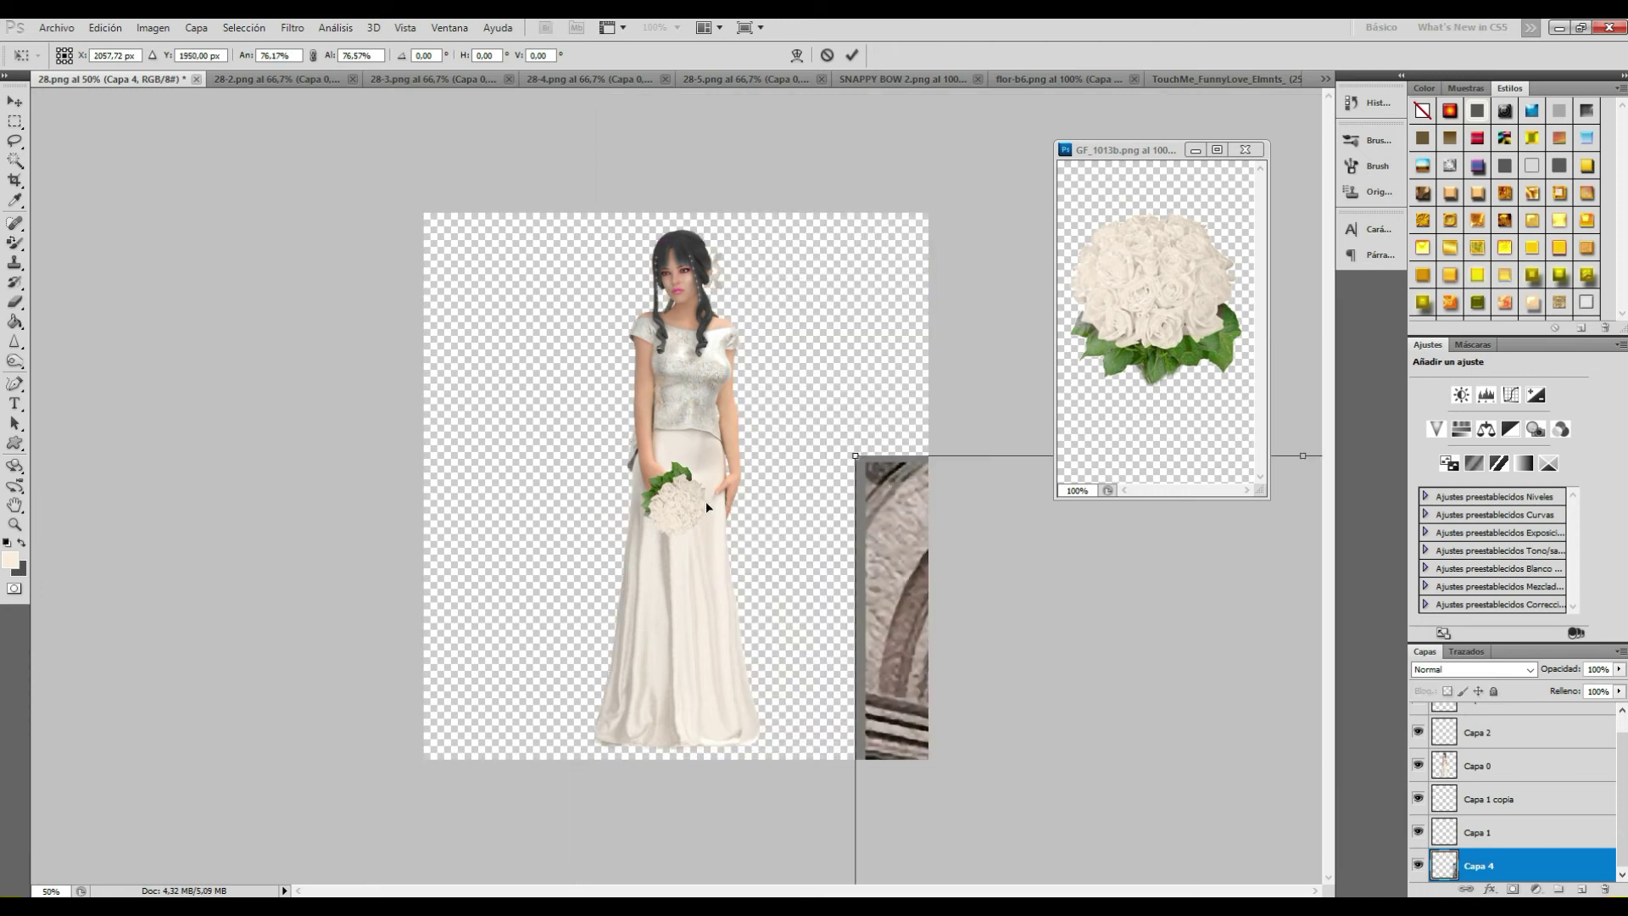
{"action": "mouse_move", "coordinate": [412, 196]}
{"action": "left_mouse_down"}
{"action": "mouse_move", "coordinate": [799, 519]}
{"action": "mouse_move", "coordinate": [423, 181]}
{"action": "mouse_move", "coordinate": [428, 447]}
{"action": "left_mouse_up"}
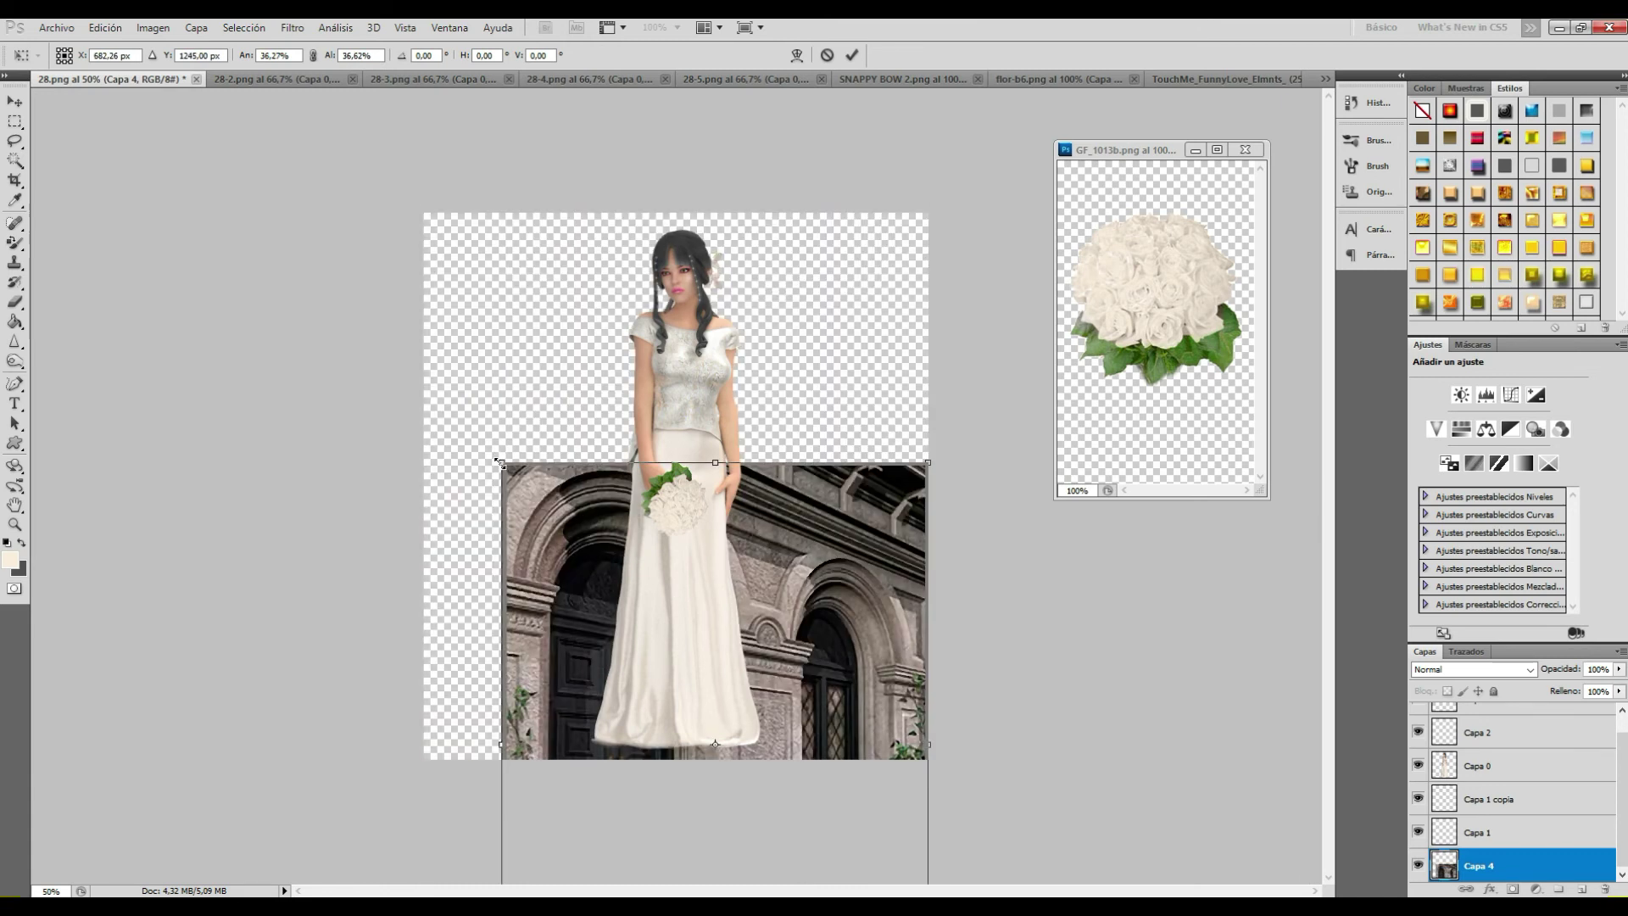
{"action": "left_click", "coordinate": [312, 55]}
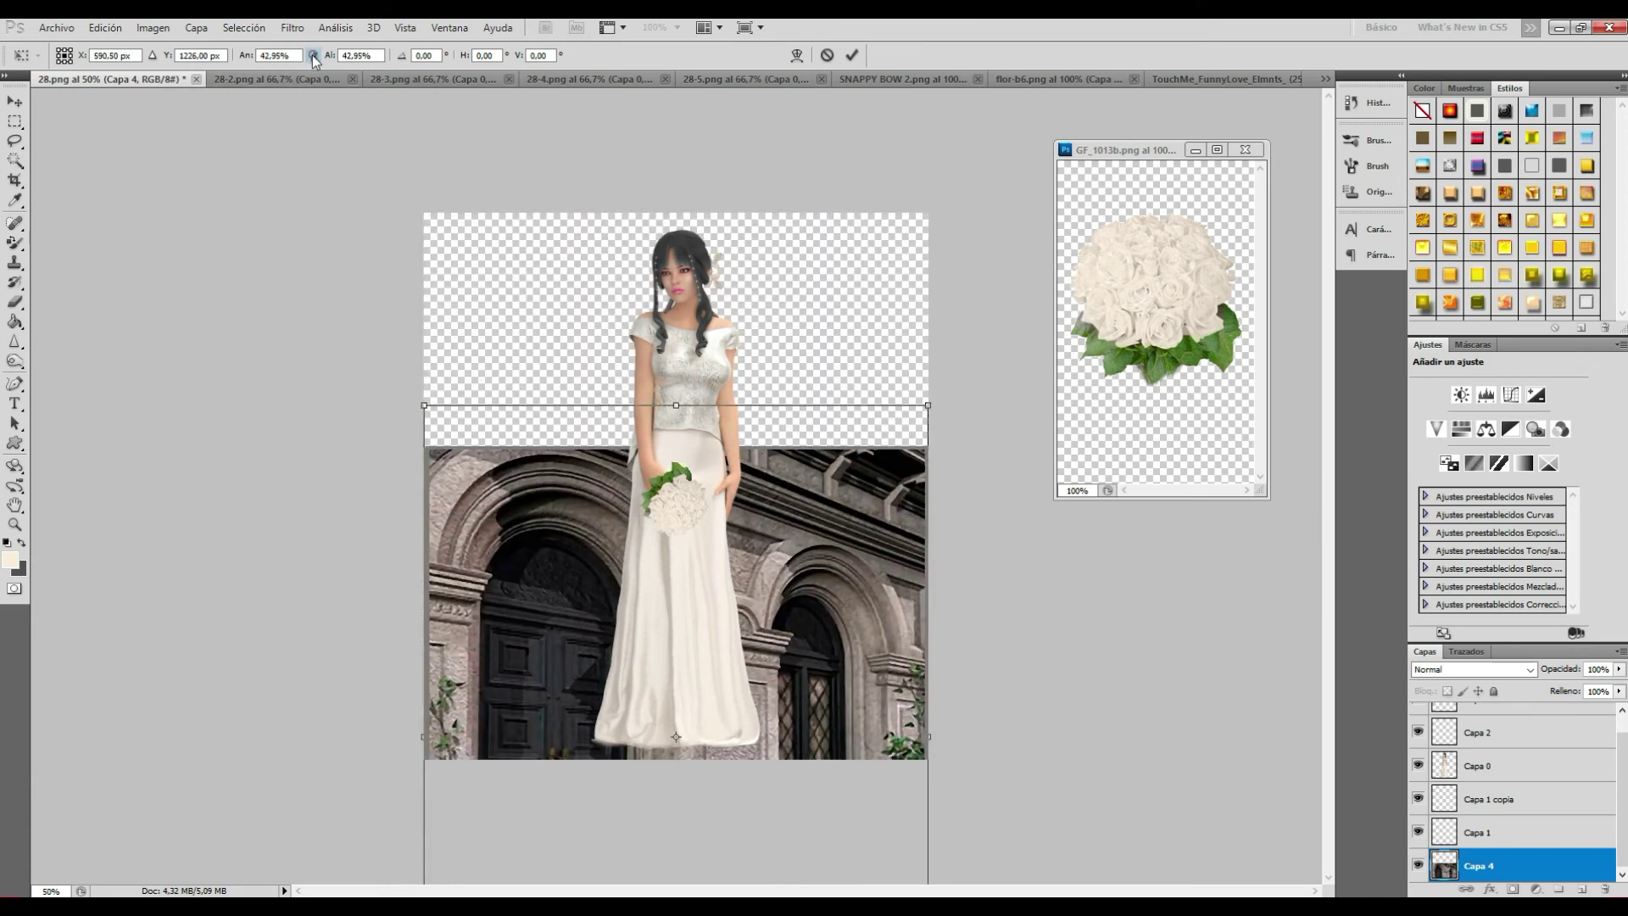
{"action": "left_click_drag", "start_coordinate": [804, 403], "coordinate": [804, 186]}
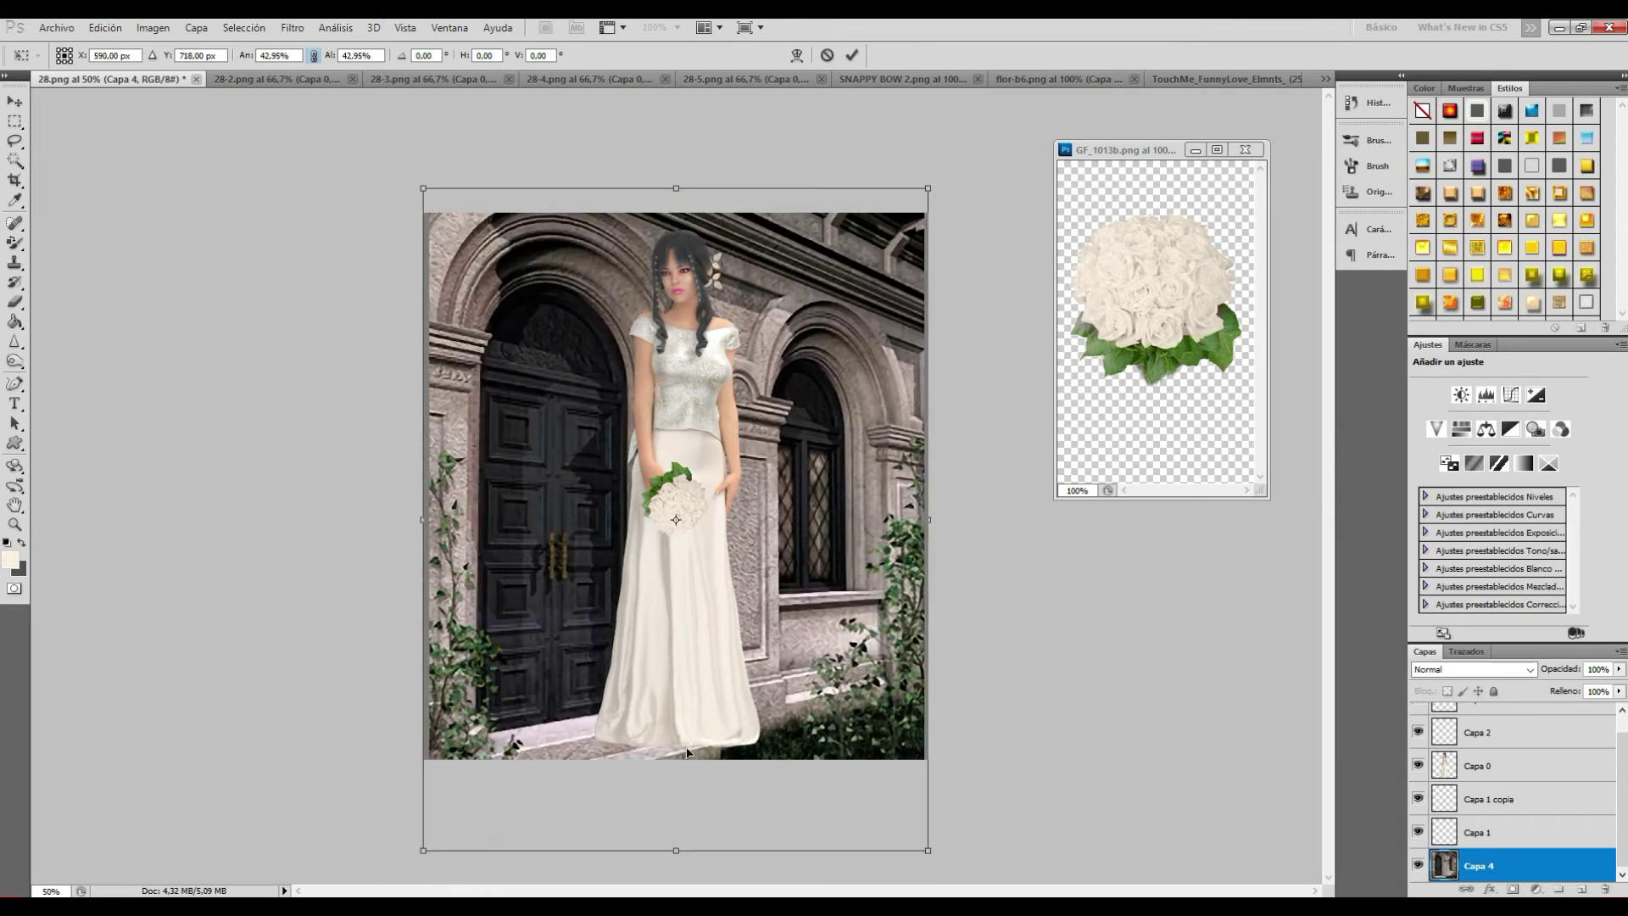
{"action": "left_click_drag", "start_coordinate": [674, 777], "coordinate": [676, 761]}
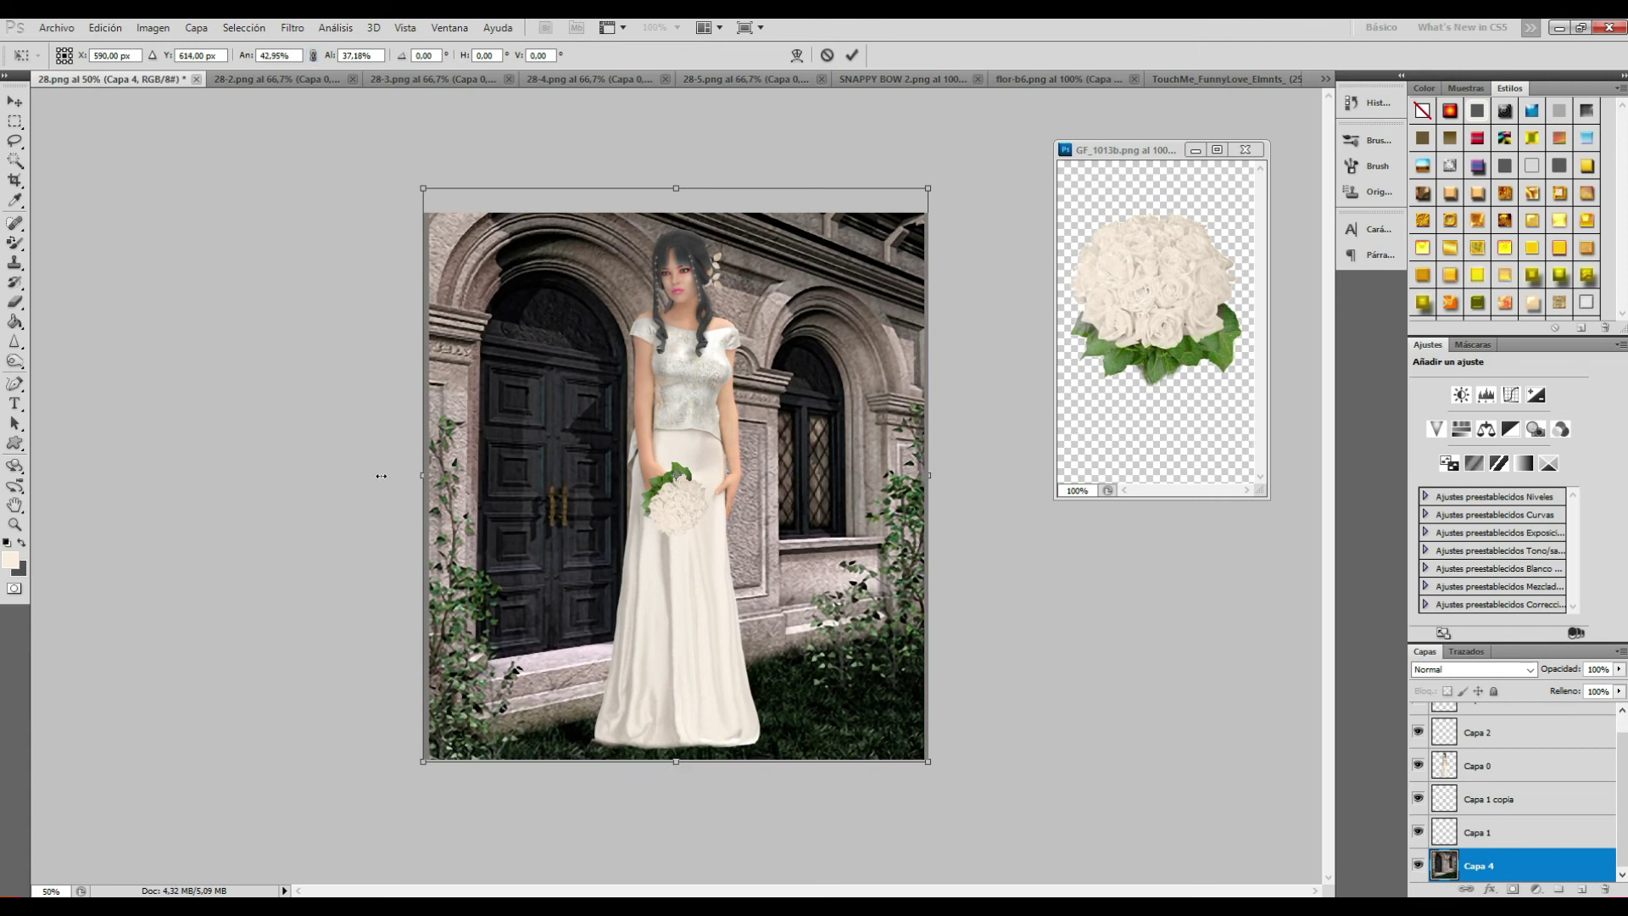
{"action": "left_click_drag", "start_coordinate": [380, 476], "coordinate": [390, 476]}
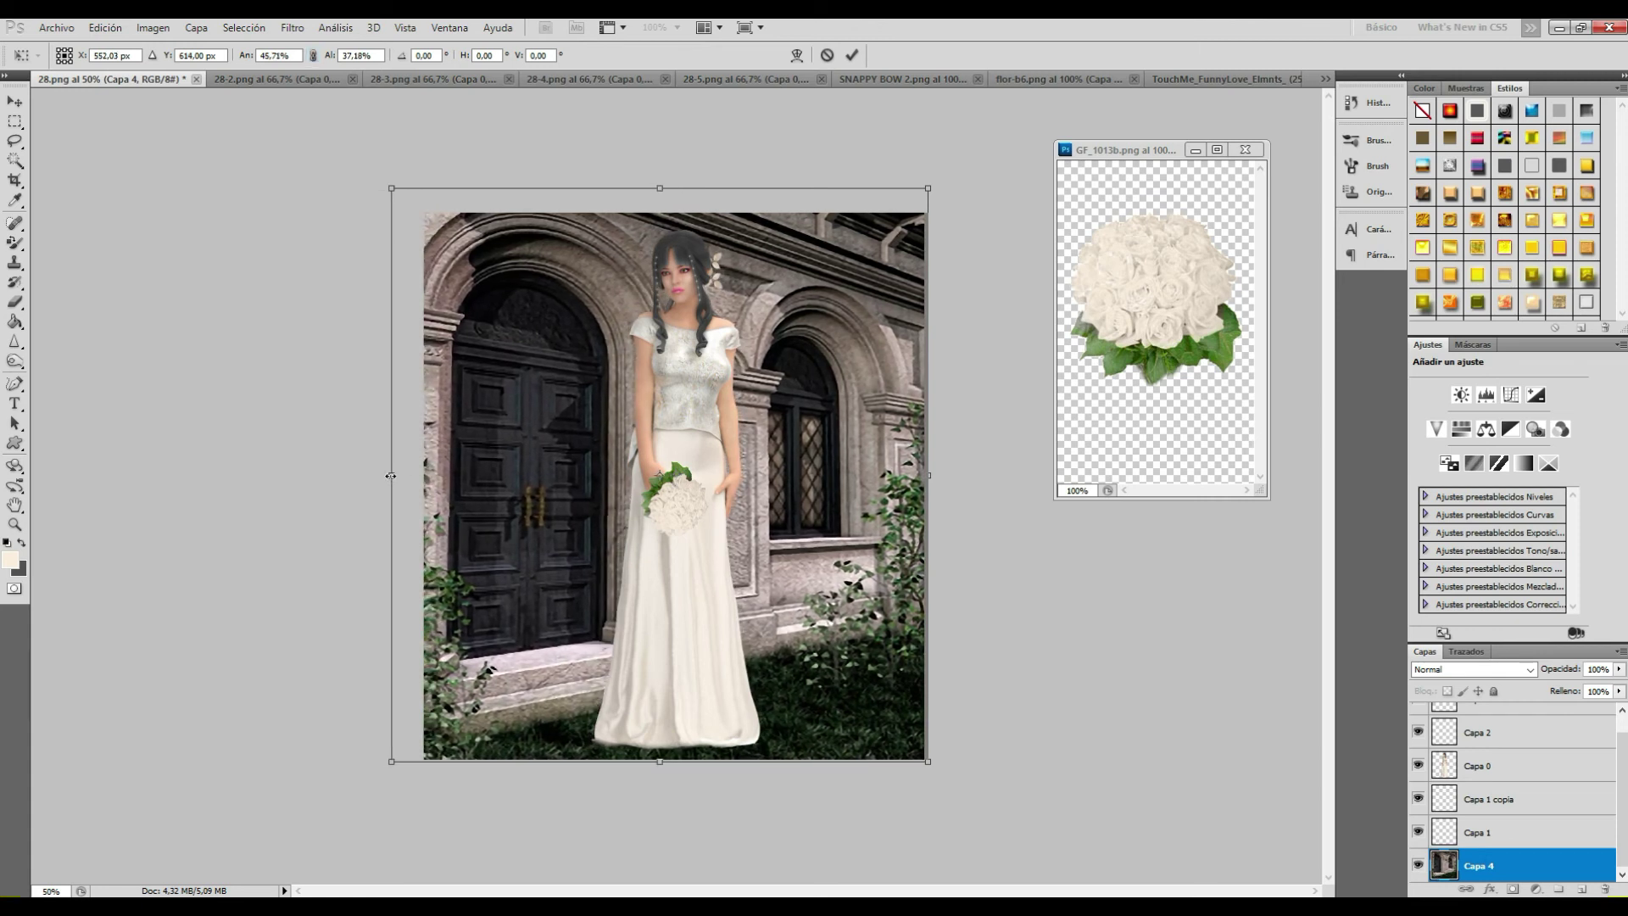
{"action": "left_click_drag", "start_coordinate": [961, 474], "coordinate": [955, 475]}
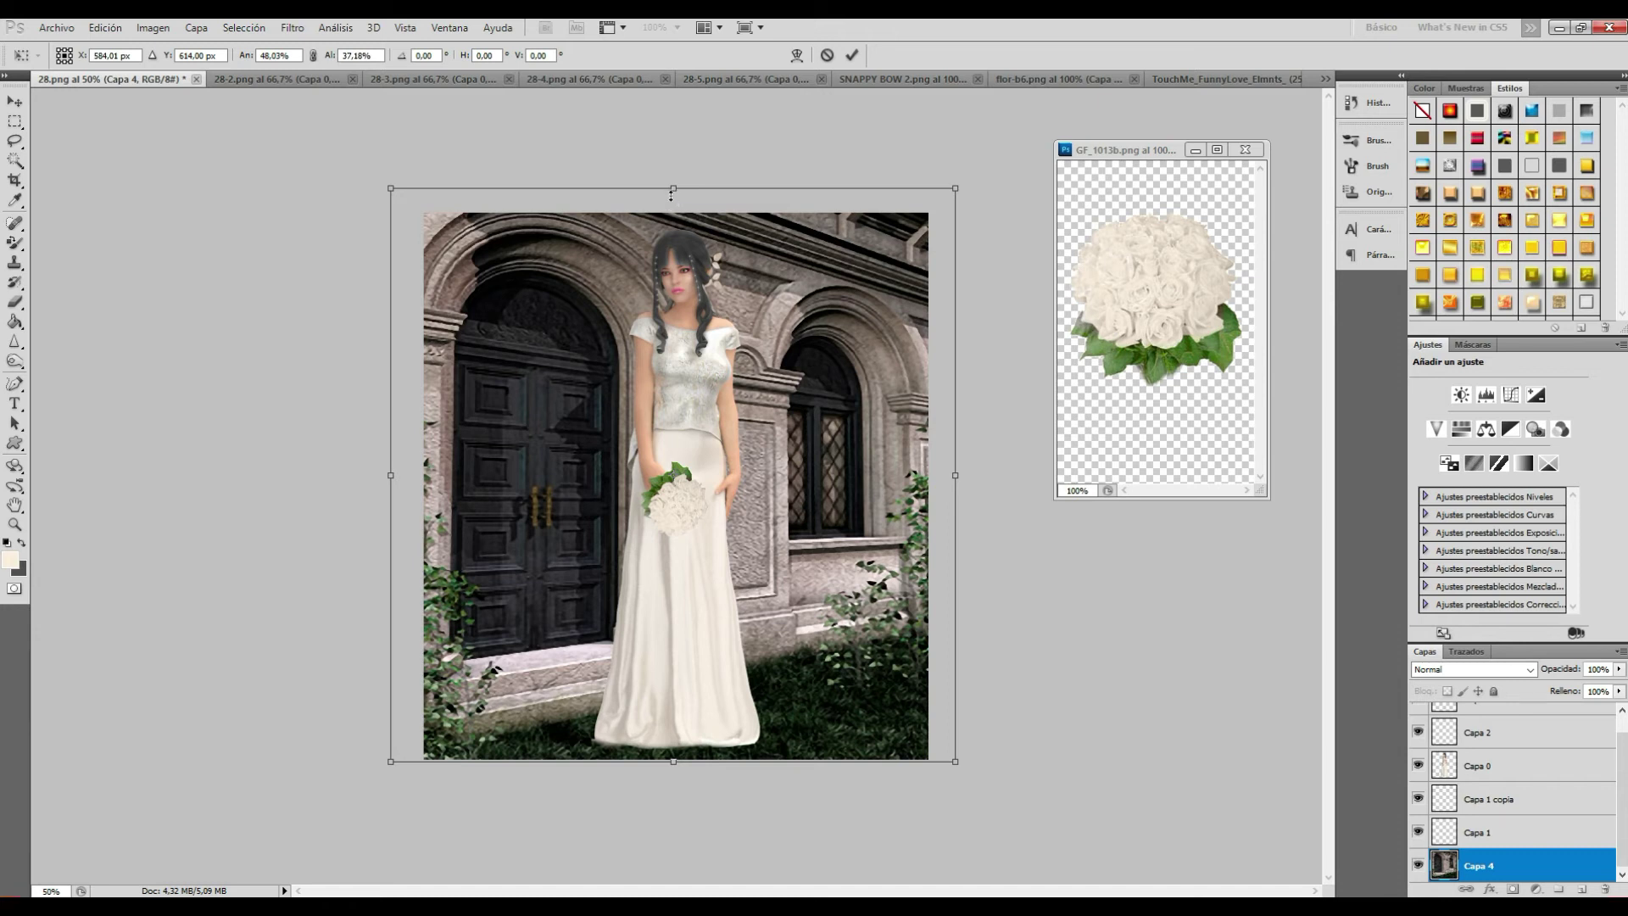
{"action": "left_click_drag", "start_coordinate": [671, 141], "coordinate": [671, 125]}
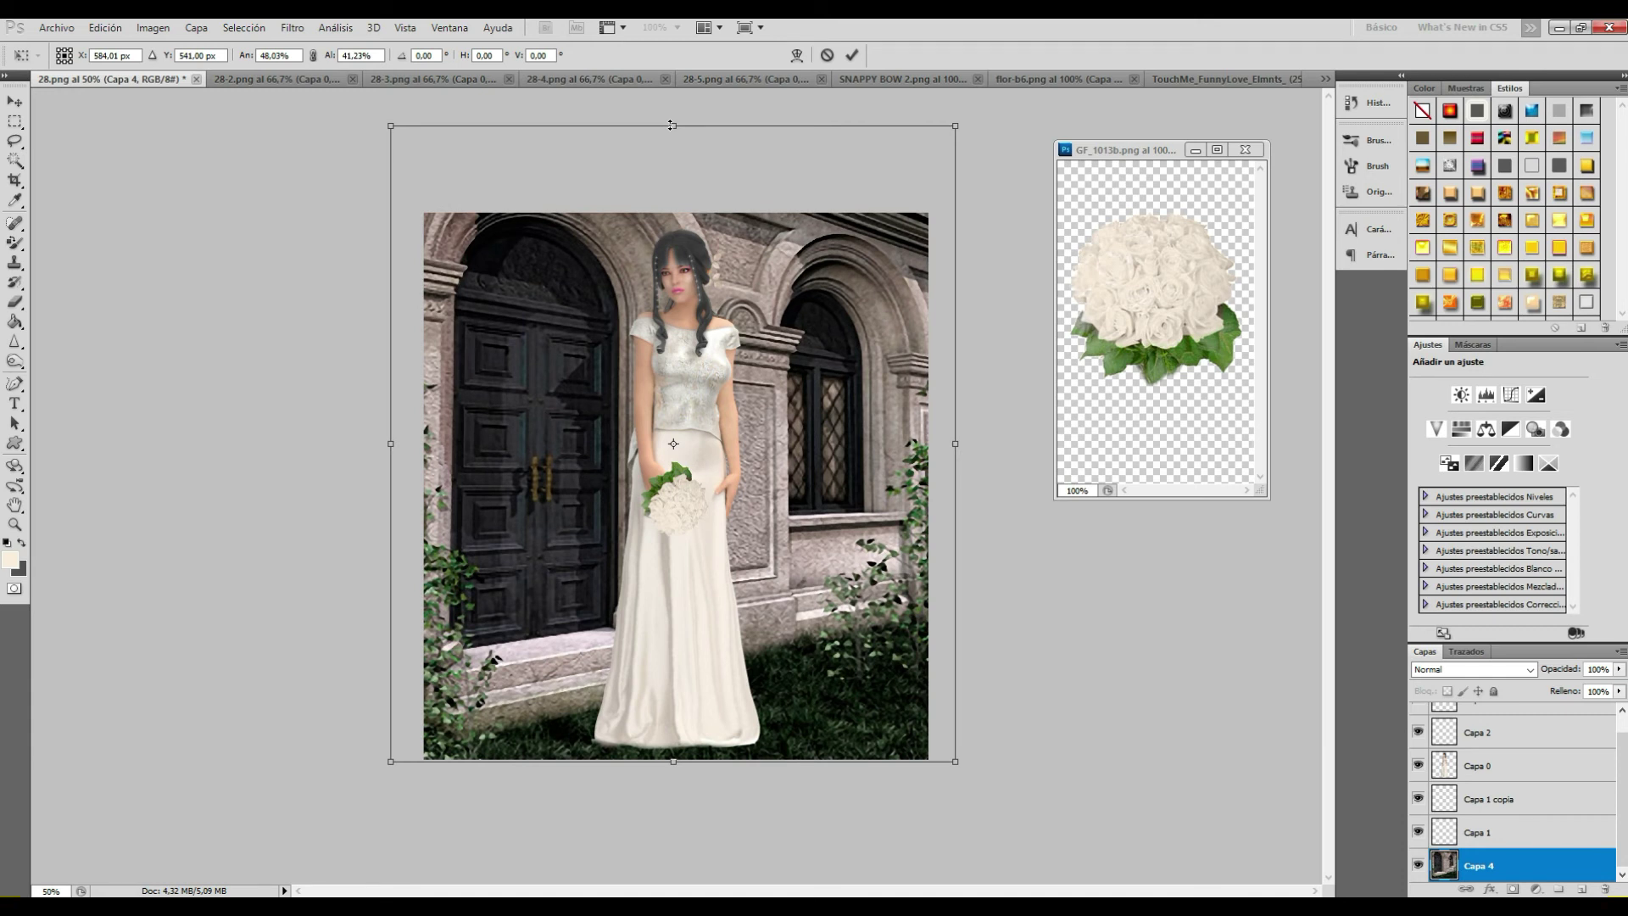
{"action": "left_click", "coordinate": [15, 101]}
{"action": "left_click", "coordinate": [750, 329]}
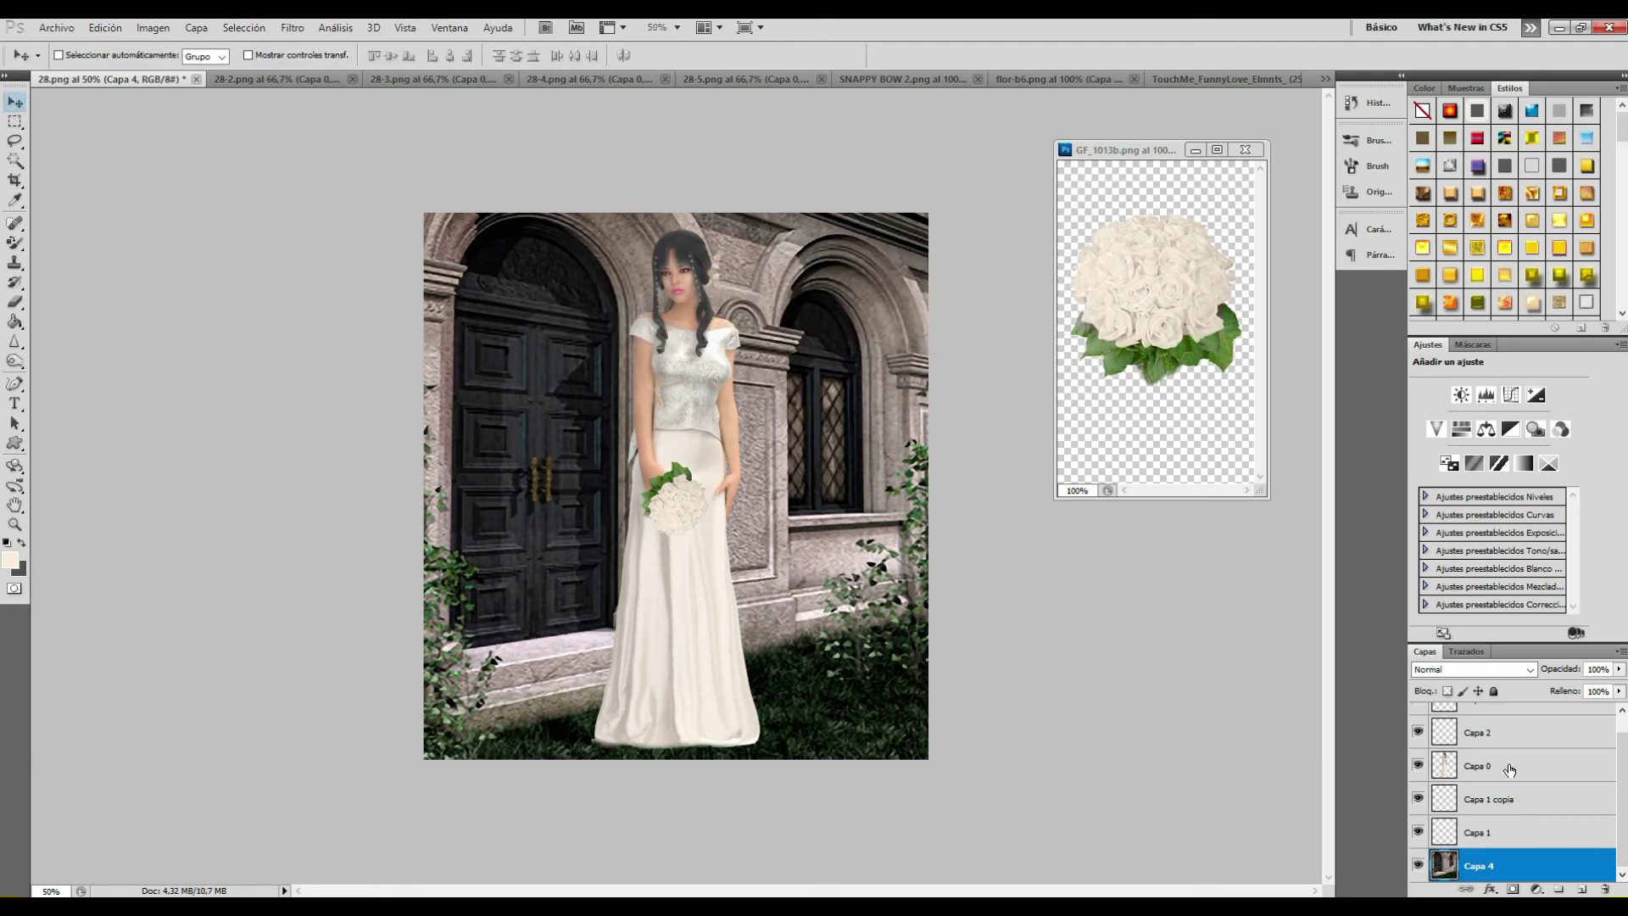
Step: Add a new layer beneath Capa 4 and fill it with cream
{"action": "left_click", "coordinate": [1582, 889]}
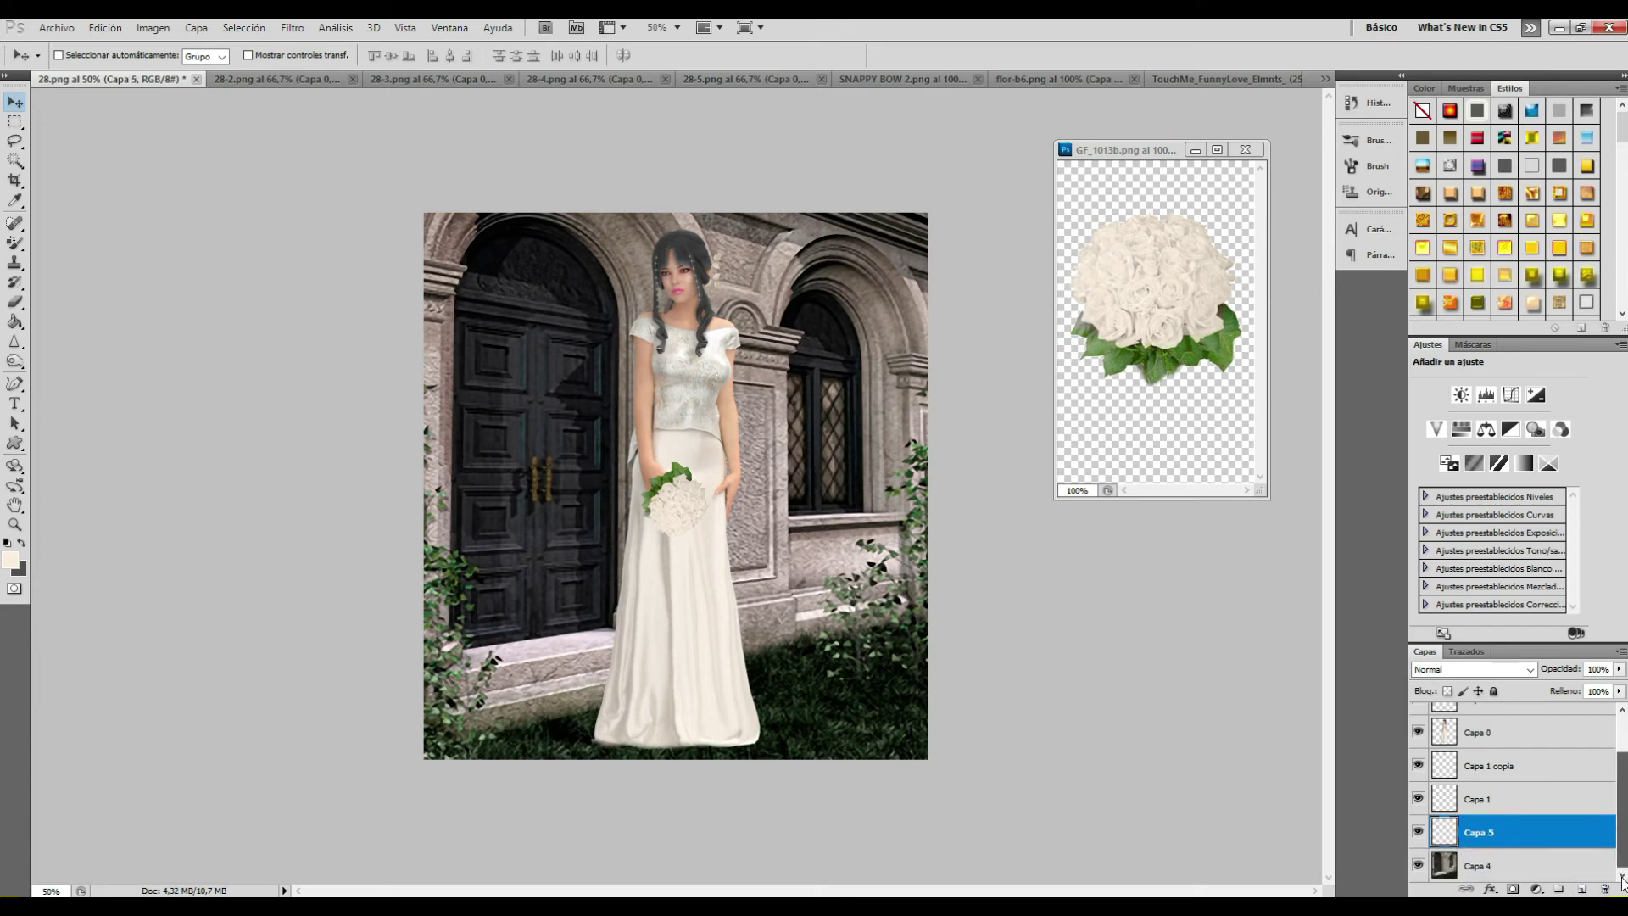
{"action": "left_click_drag", "start_coordinate": [1528, 838], "coordinate": [1522, 869]}
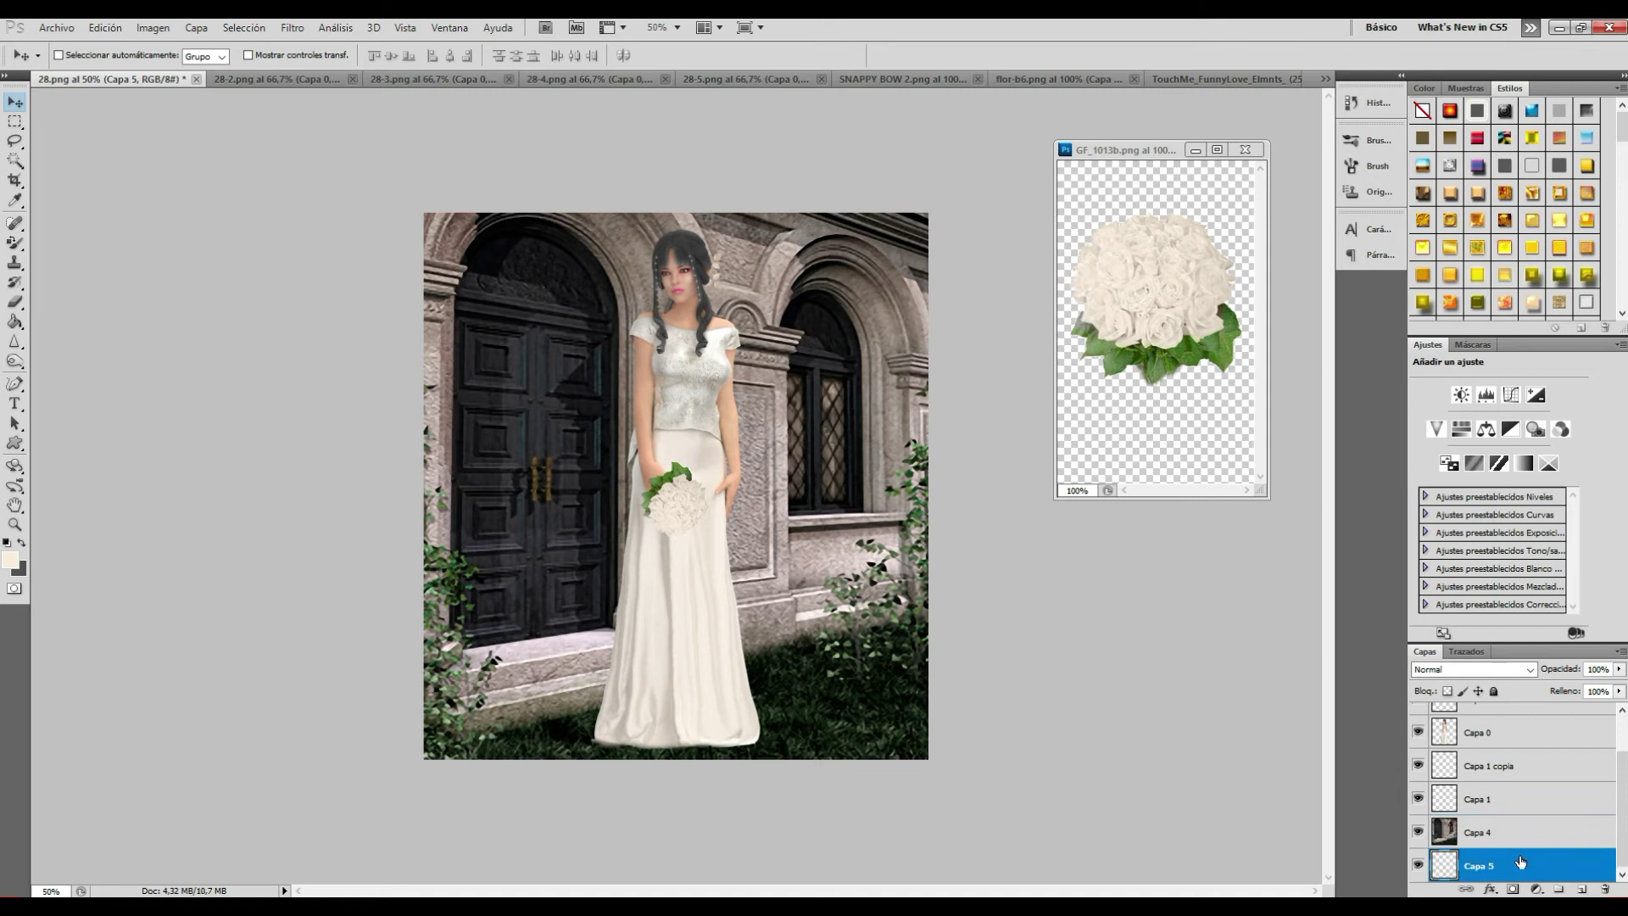
{"action": "left_click", "coordinate": [15, 322]}
{"action": "left_click", "coordinate": [521, 447]}
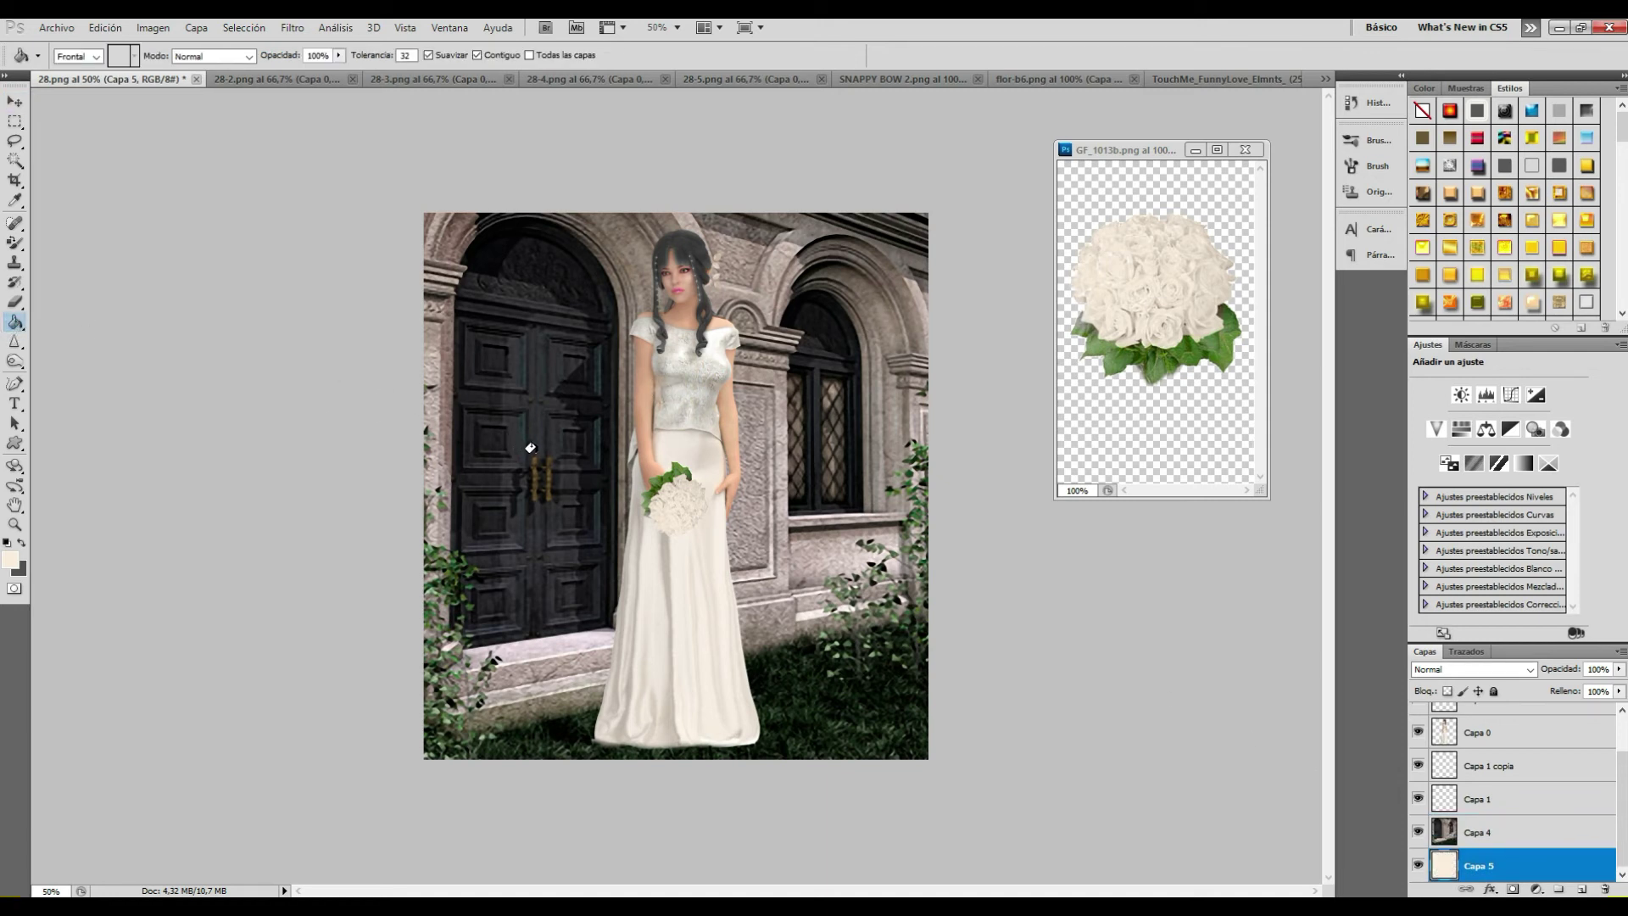
Step: Lower the opacity of the doorway layer Capa 4 to 76%
{"action": "left_click", "coordinate": [1505, 839]}
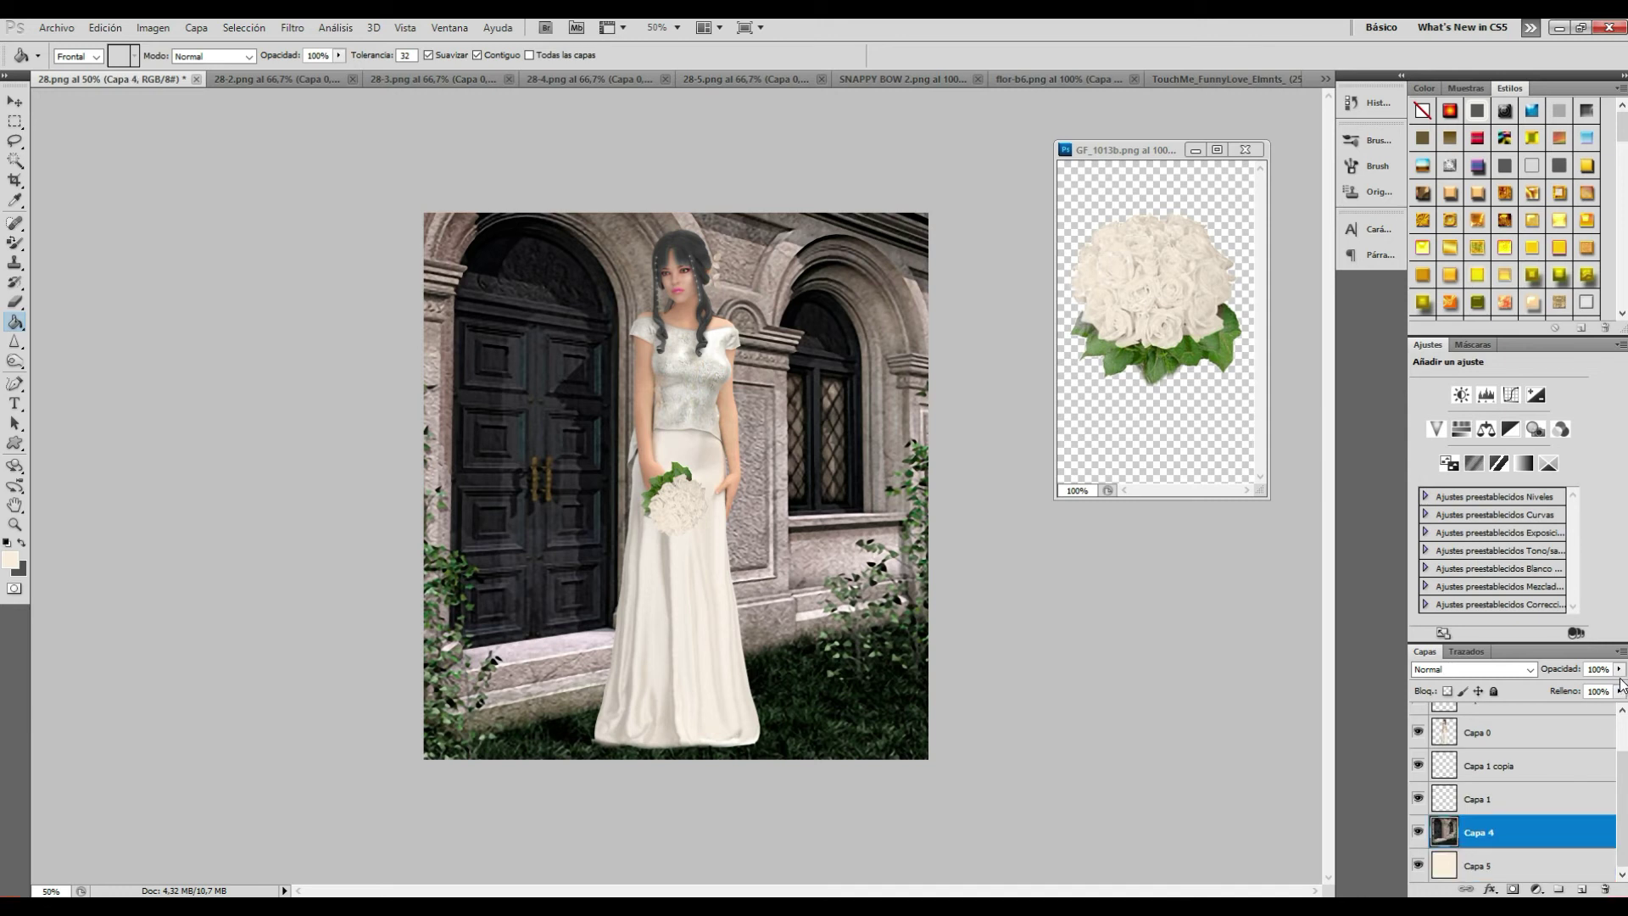
{"action": "left_click", "coordinate": [1618, 670]}
{"action": "left_click_drag", "start_coordinate": [1615, 687], "coordinate": [1591, 691]}
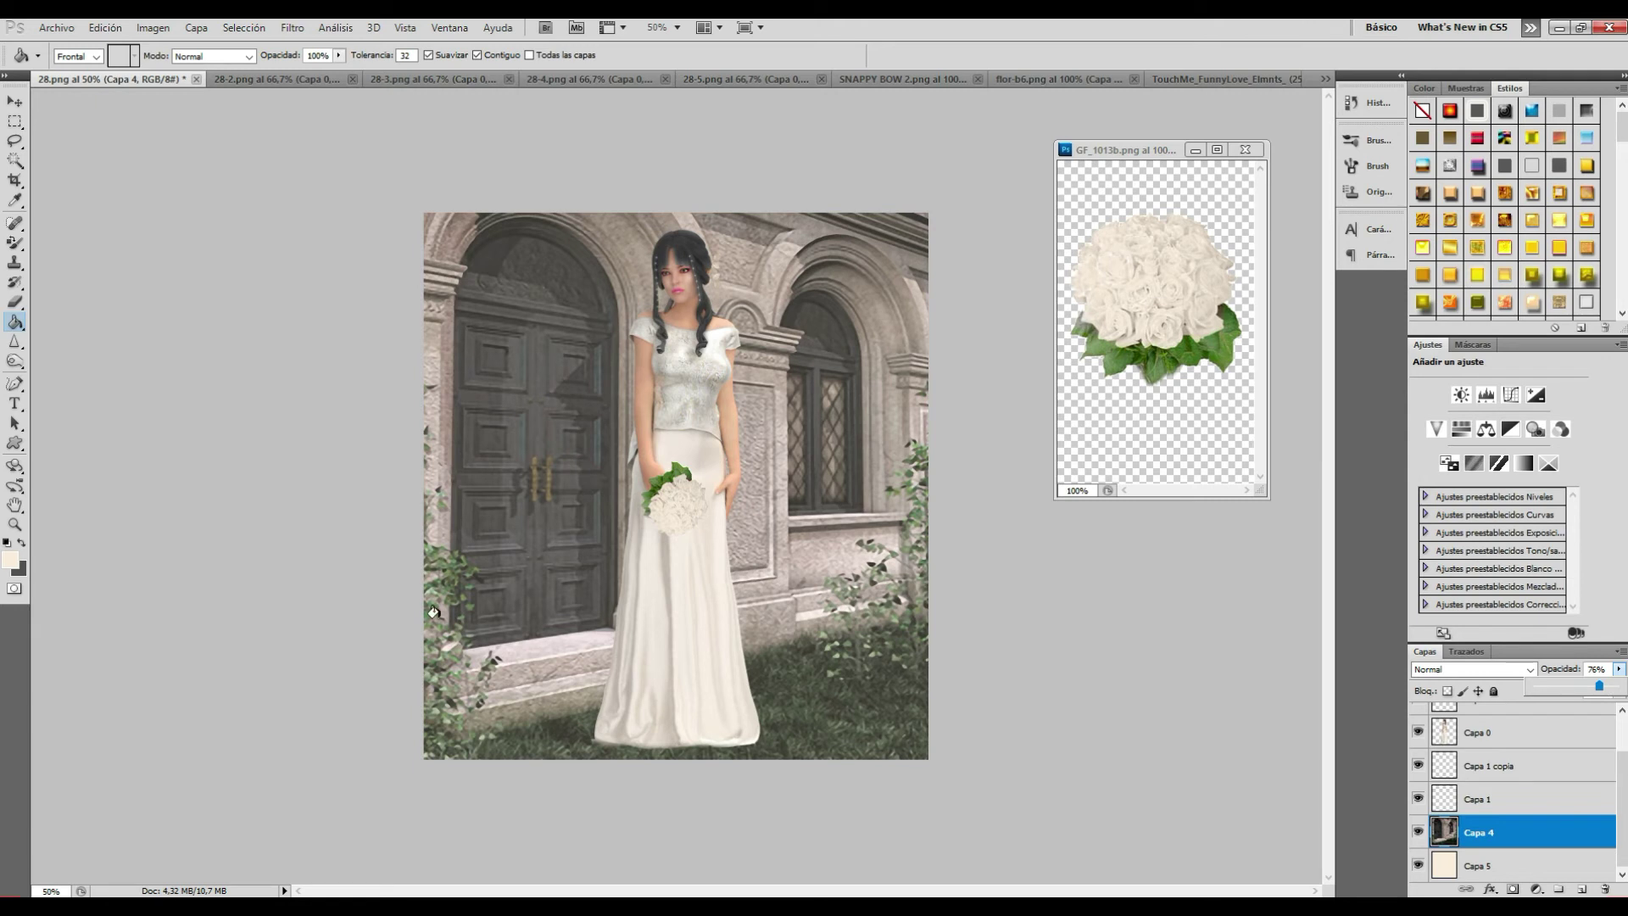
{"action": "left_click", "coordinate": [17, 526]}
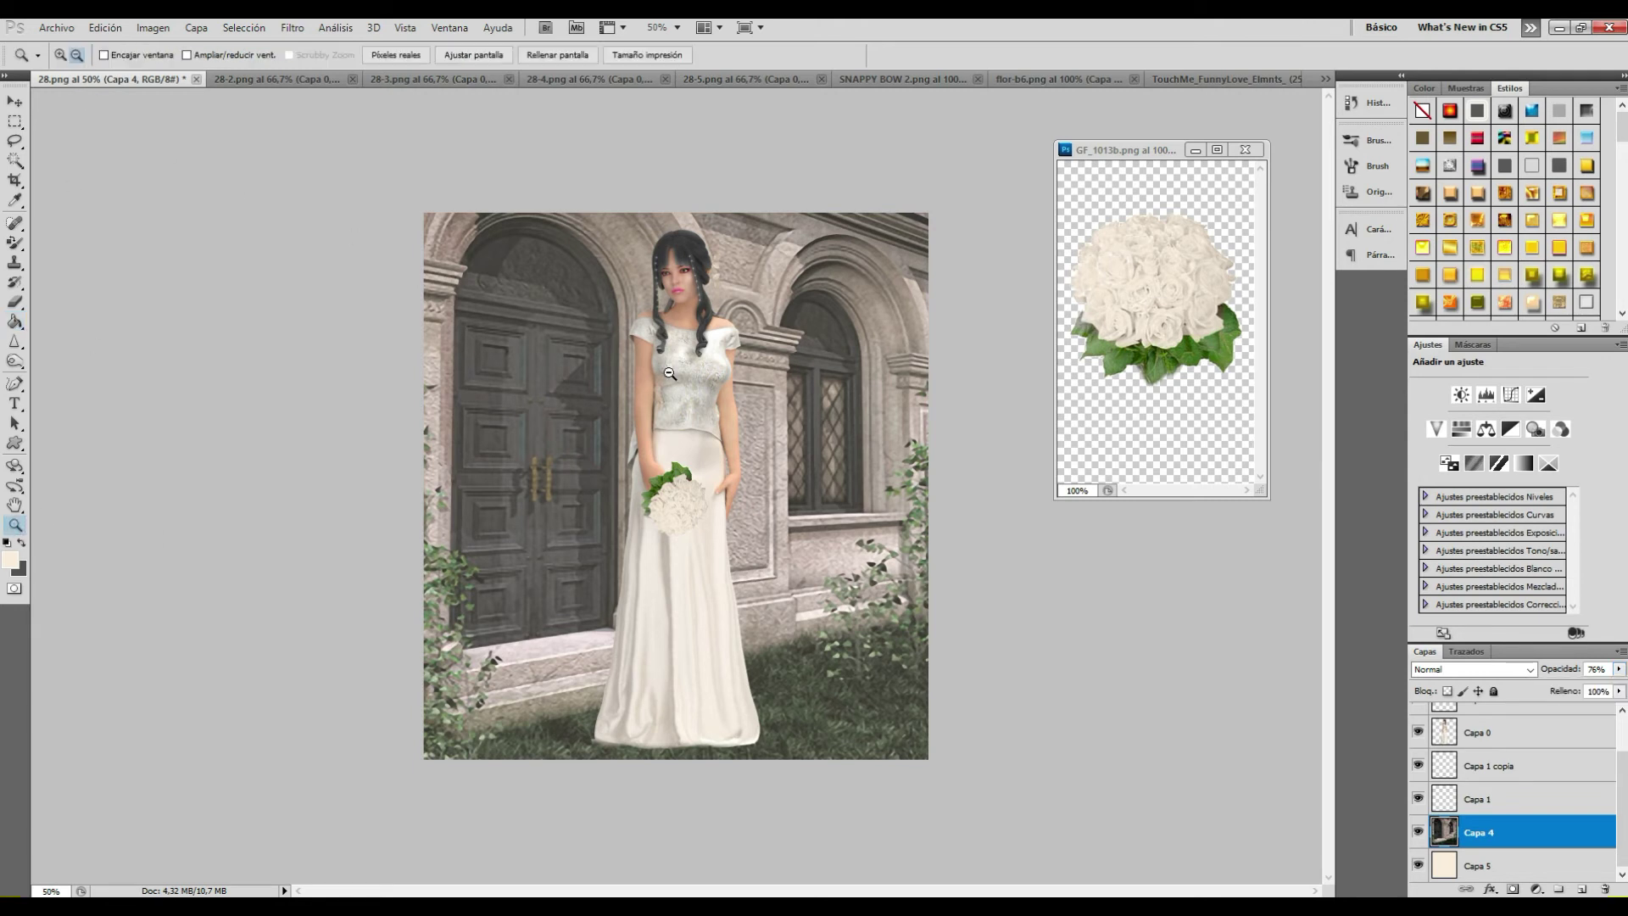
Step: Check the full image at 50%, then set up a large soft Eraser brush
{"action": "left_click", "coordinate": [650, 395]}
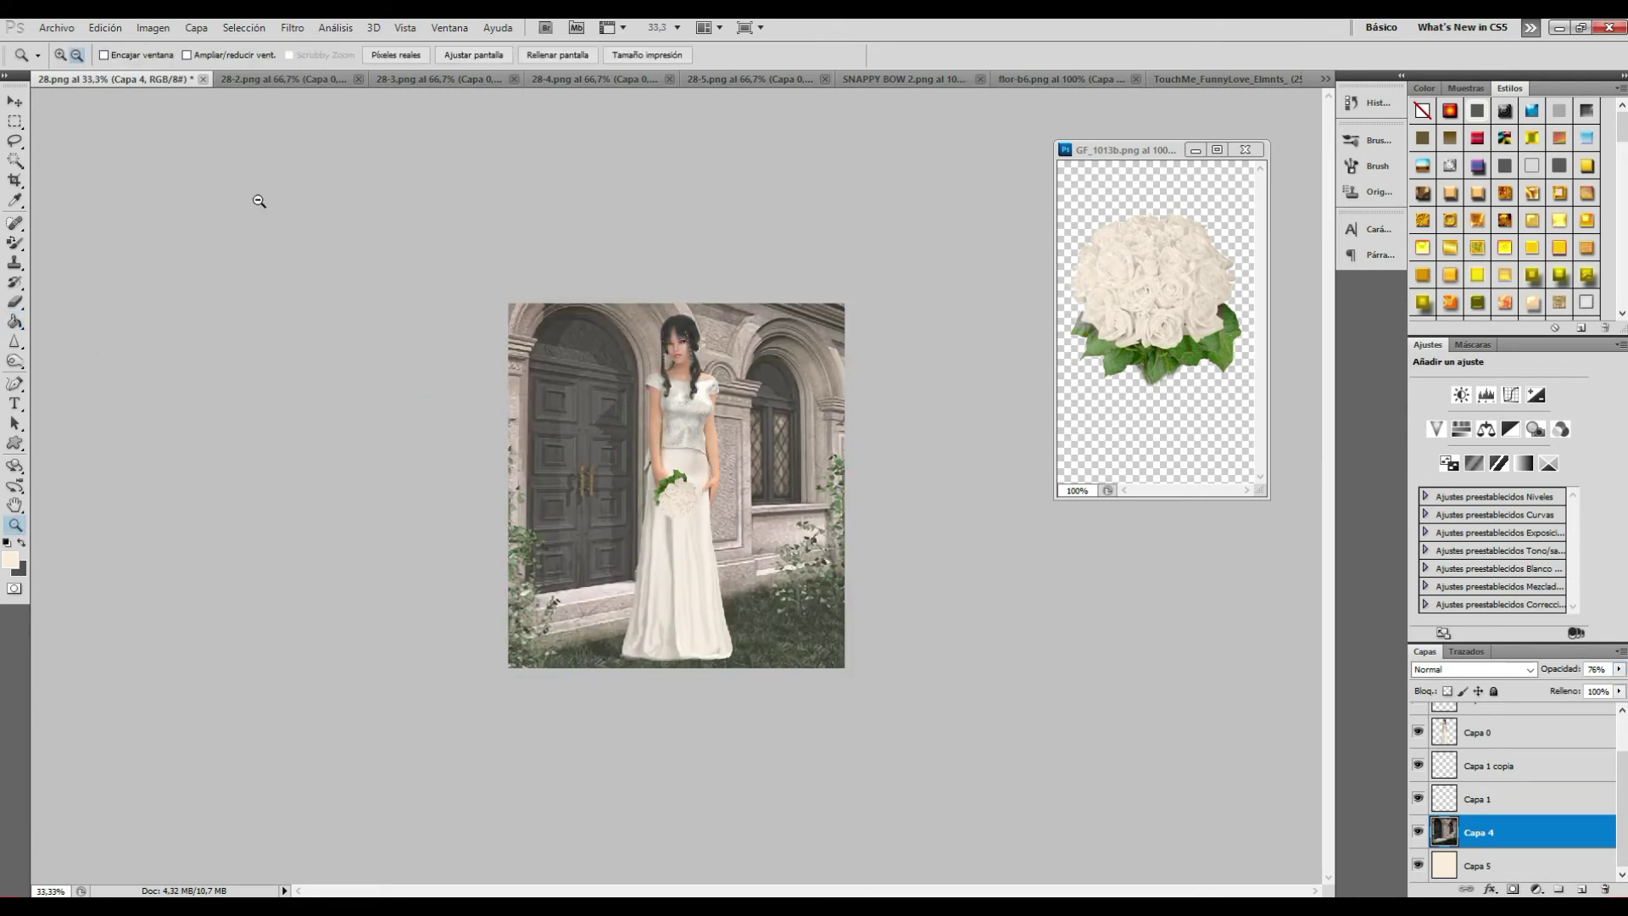
{"action": "left_click", "coordinate": [705, 418]}
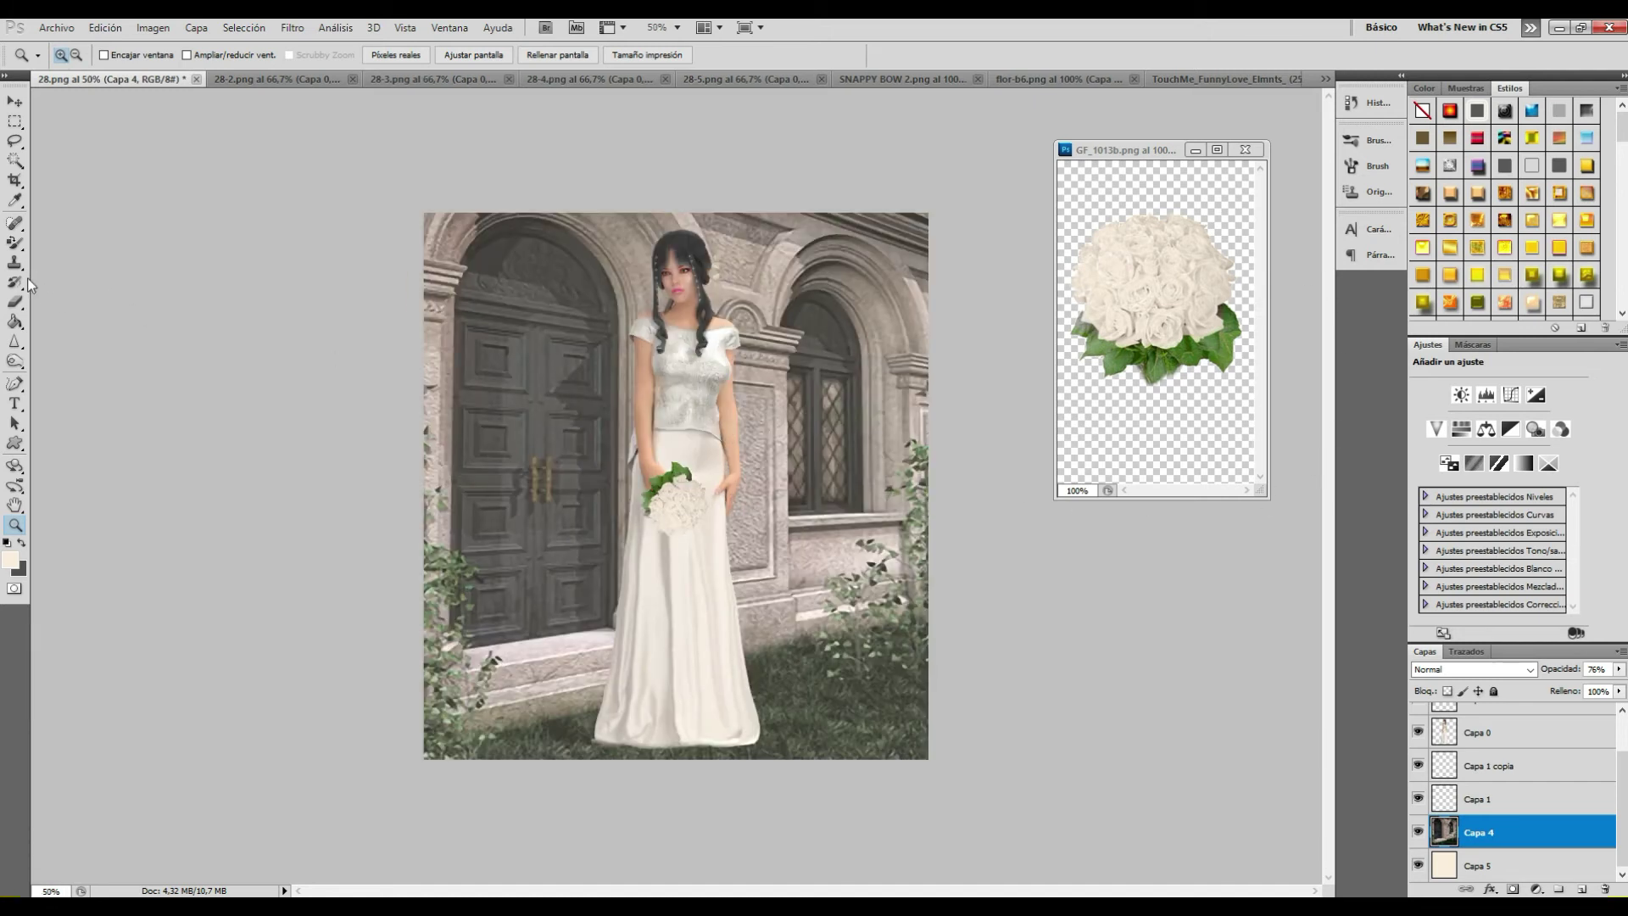
{"action": "left_click", "coordinate": [12, 303]}
{"action": "left_click", "coordinate": [82, 56]}
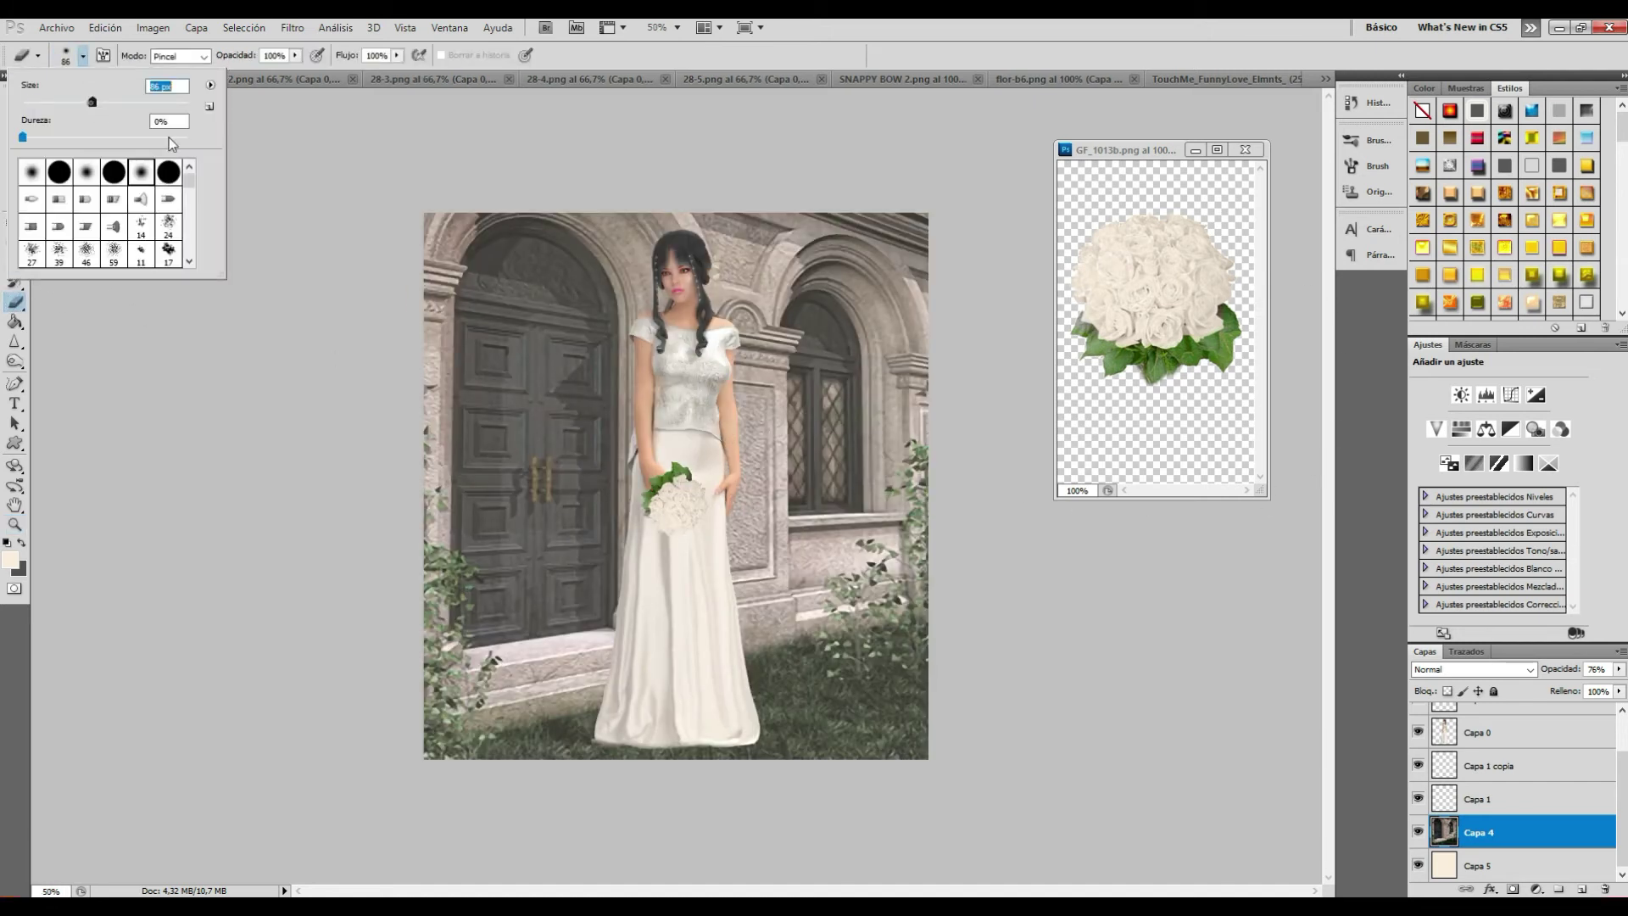
{"action": "left_click_drag", "start_coordinate": [92, 102], "coordinate": [129, 104]}
{"action": "key", "text": "Return"}
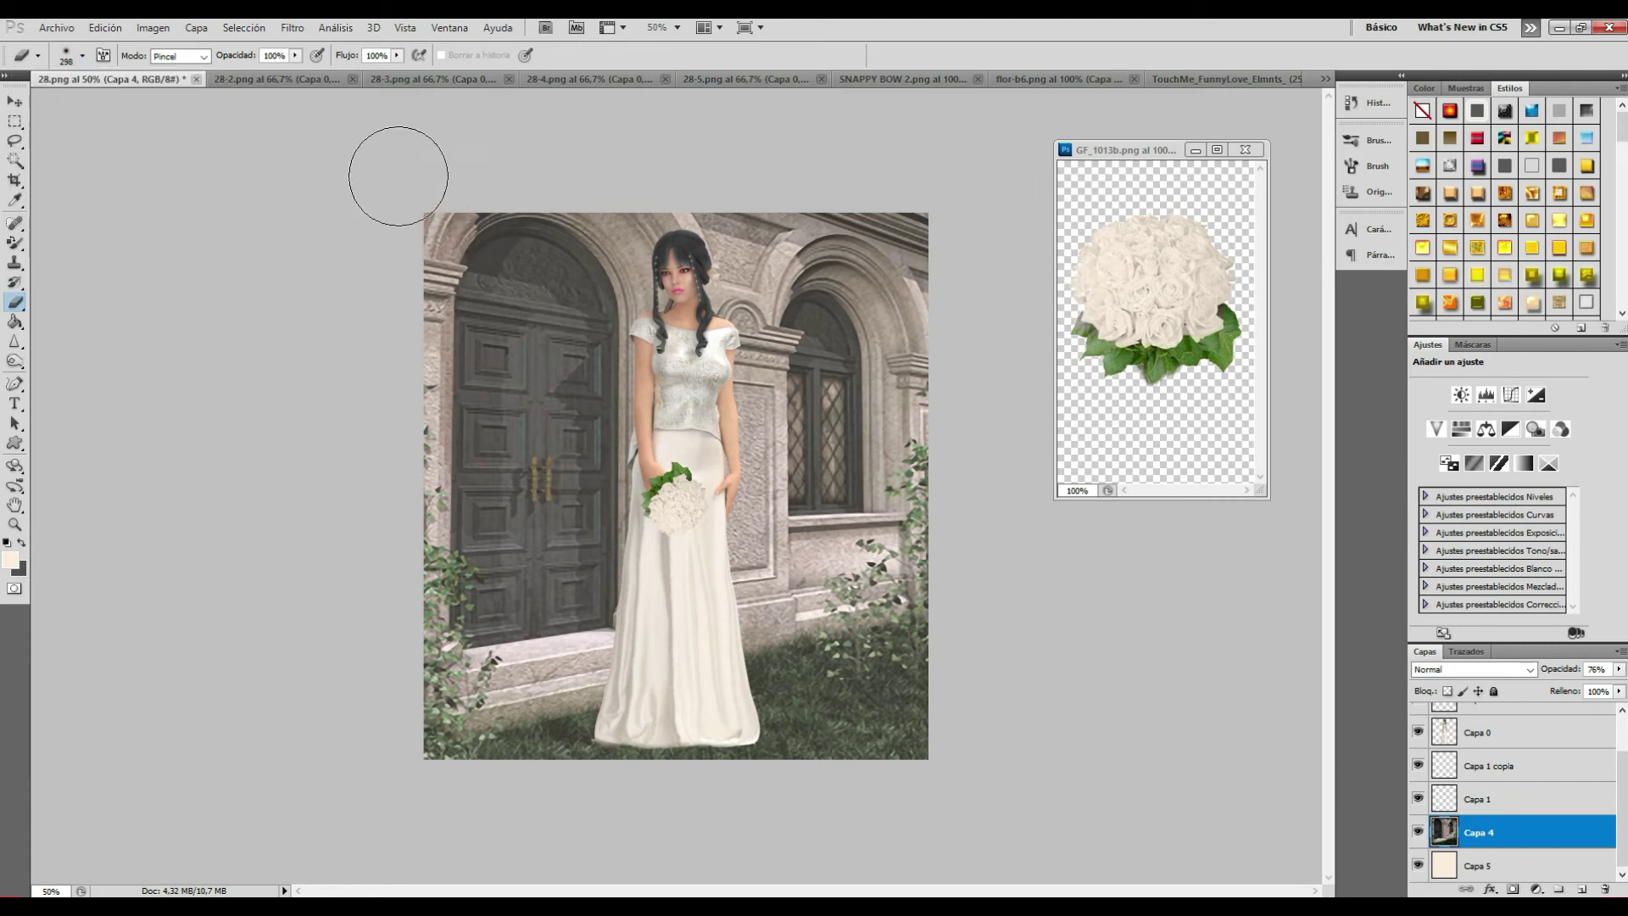
Step: Erase Capa 4's left, top and right edges into a soft cream vignette, then check it zoomed out
{"action": "left_click_drag", "start_coordinate": [363, 266], "coordinate": [366, 346]}
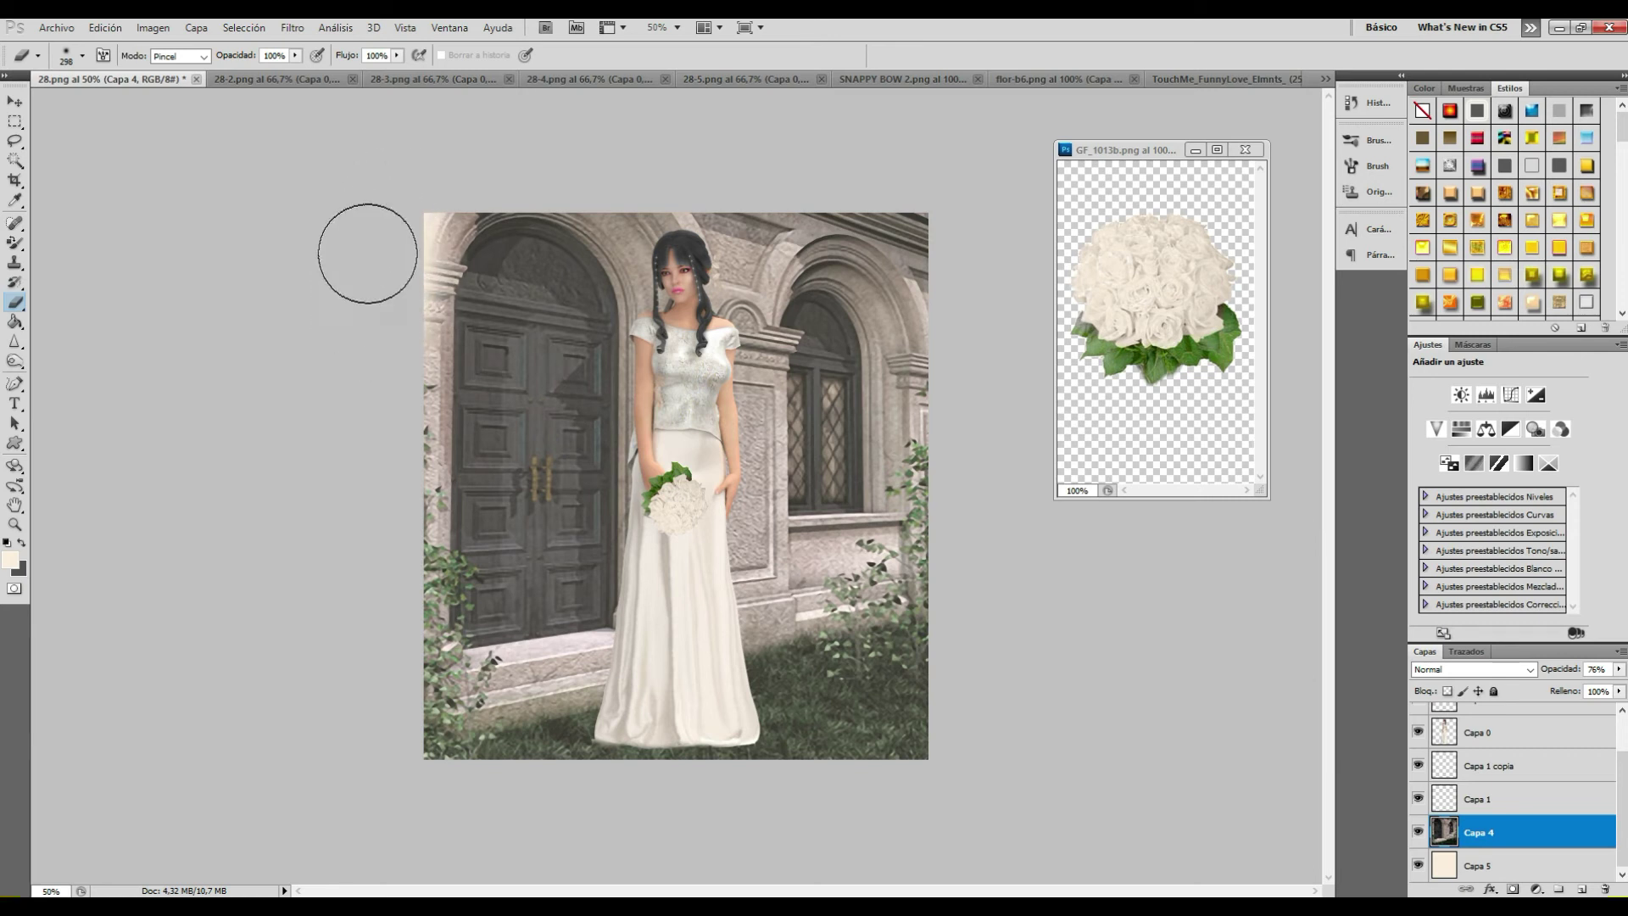
{"action": "mouse_move", "coordinate": [367, 346]}
{"action": "left_mouse_down"}
{"action": "mouse_move", "coordinate": [360, 723]}
{"action": "mouse_move", "coordinate": [378, 770]}
{"action": "left_mouse_up"}
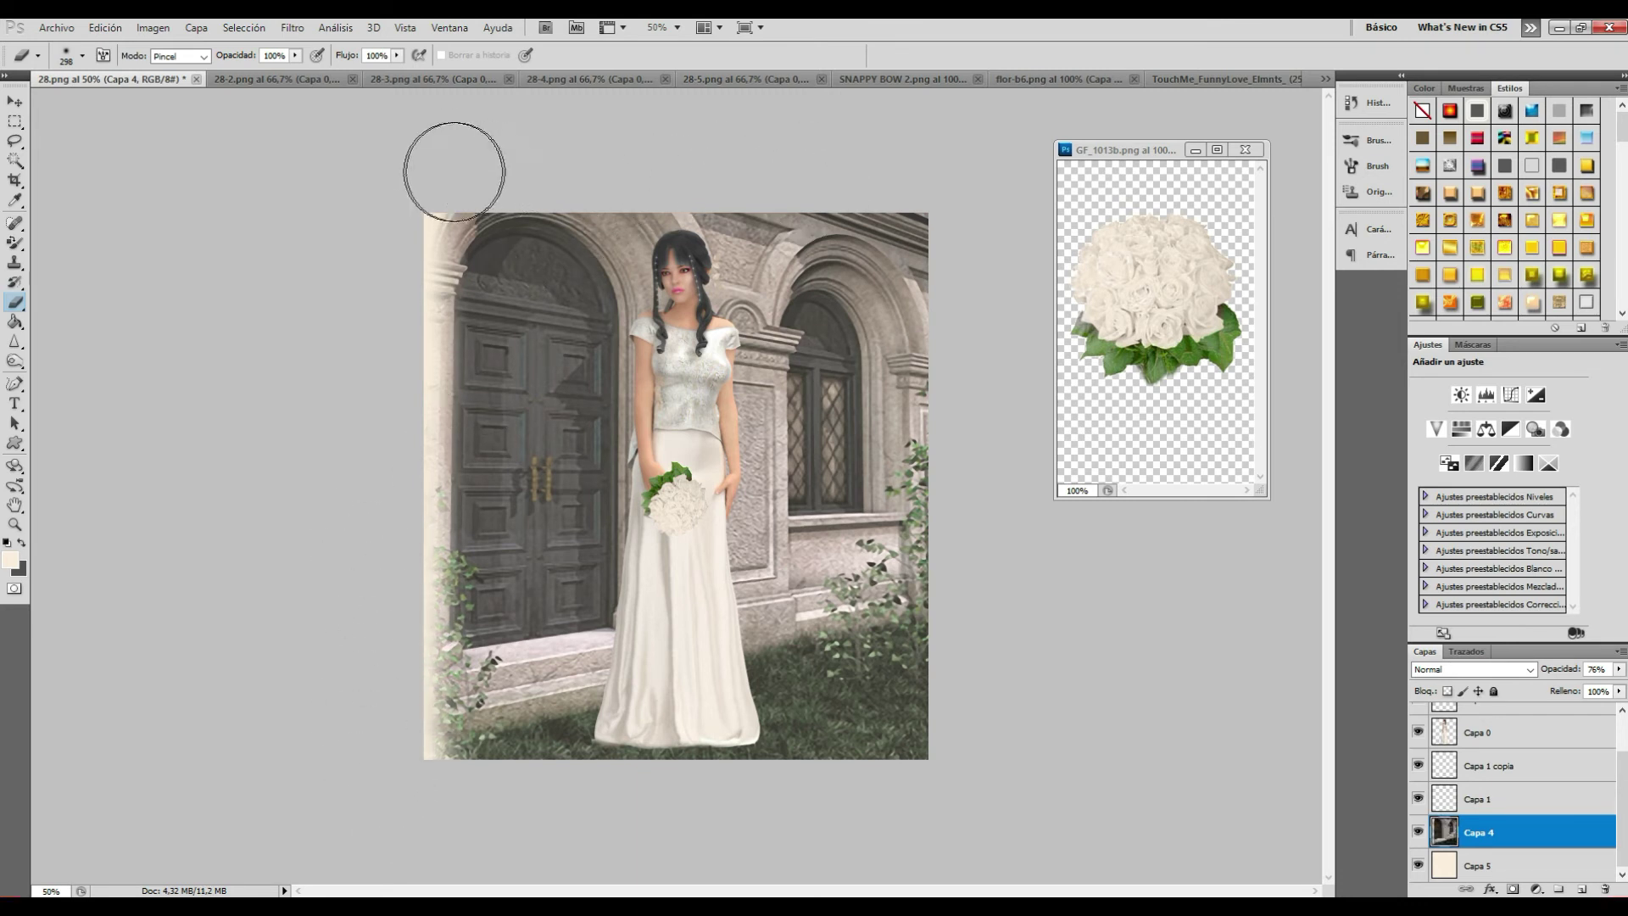
{"action": "mouse_move", "coordinate": [465, 152]}
{"action": "left_mouse_down"}
{"action": "mouse_move", "coordinate": [604, 157]}
{"action": "mouse_move", "coordinate": [432, 145]}
{"action": "left_mouse_up"}
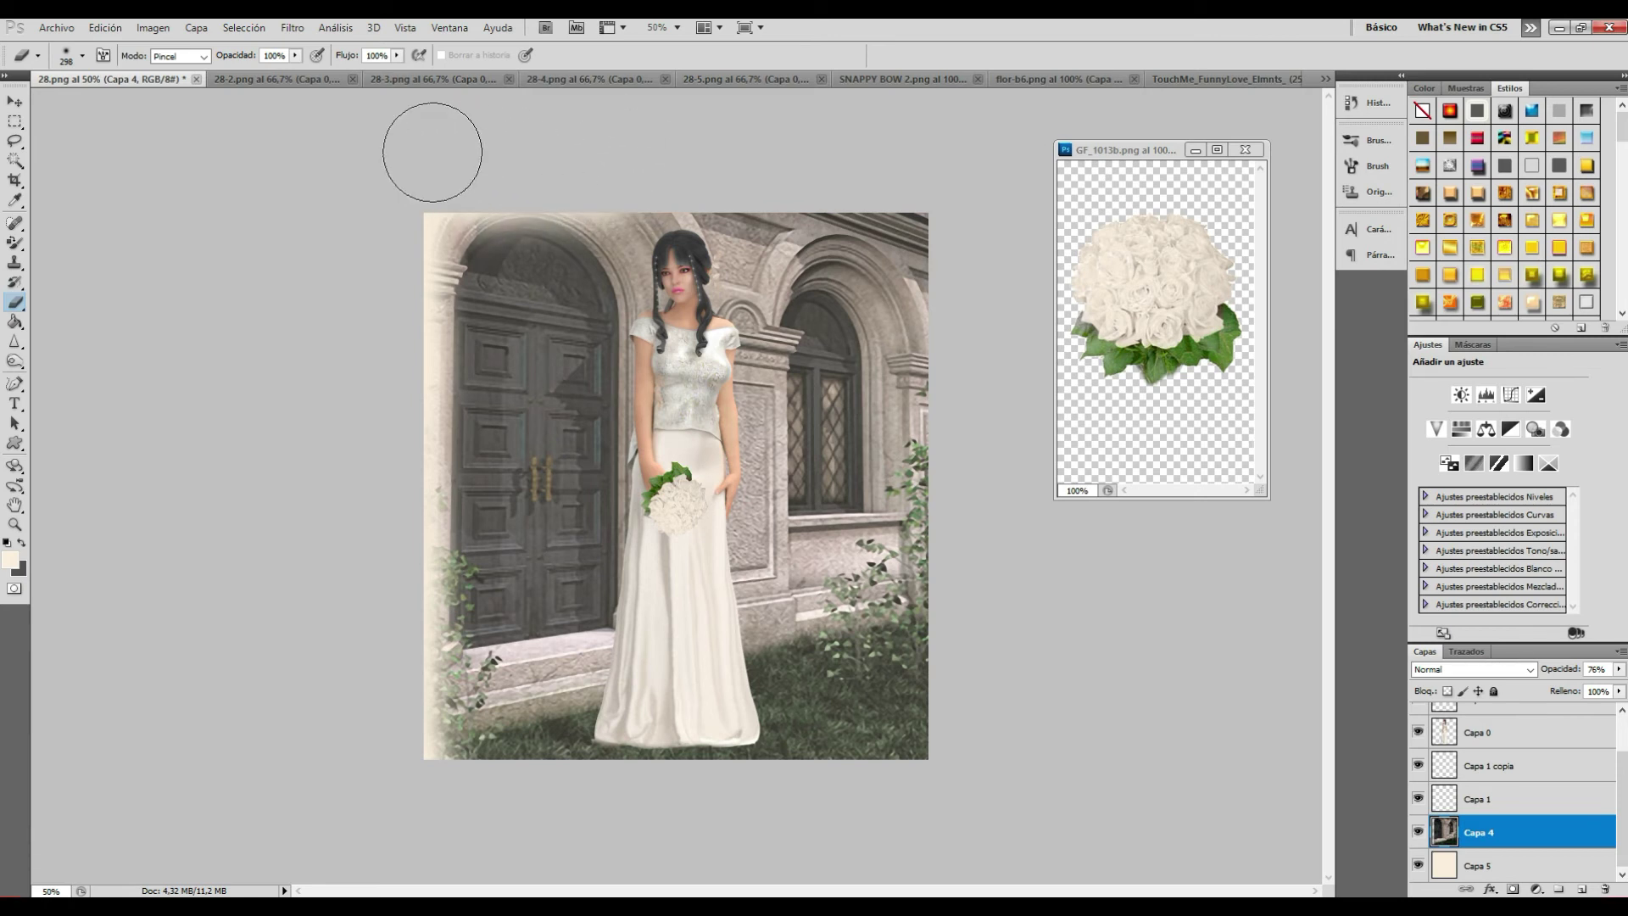
{"action": "mouse_move", "coordinate": [647, 145]}
{"action": "left_mouse_down"}
{"action": "mouse_move", "coordinate": [962, 163]}
{"action": "mouse_move", "coordinate": [846, 147]}
{"action": "left_mouse_up"}
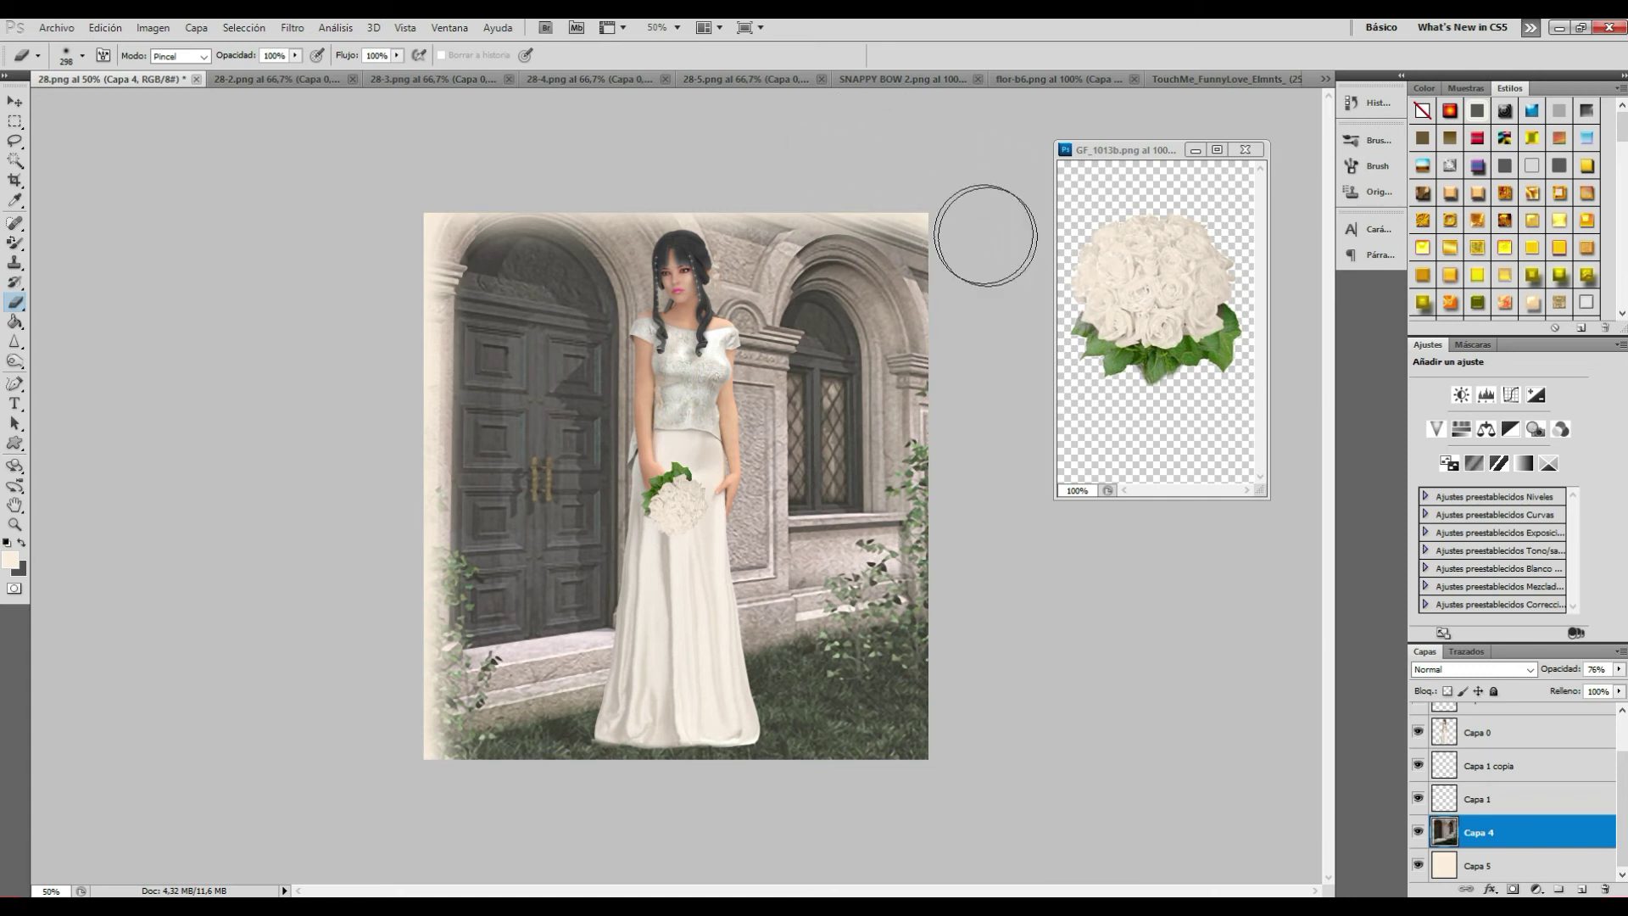
{"action": "mouse_move", "coordinate": [978, 232]}
{"action": "left_mouse_down"}
{"action": "mouse_move", "coordinate": [978, 765]}
{"action": "mouse_move", "coordinate": [898, 810]}
{"action": "mouse_move", "coordinate": [447, 811]}
{"action": "mouse_move", "coordinate": [606, 820]}
{"action": "mouse_move", "coordinate": [811, 800]}
{"action": "mouse_move", "coordinate": [545, 806]}
{"action": "mouse_move", "coordinate": [563, 809]}
{"action": "left_mouse_up"}
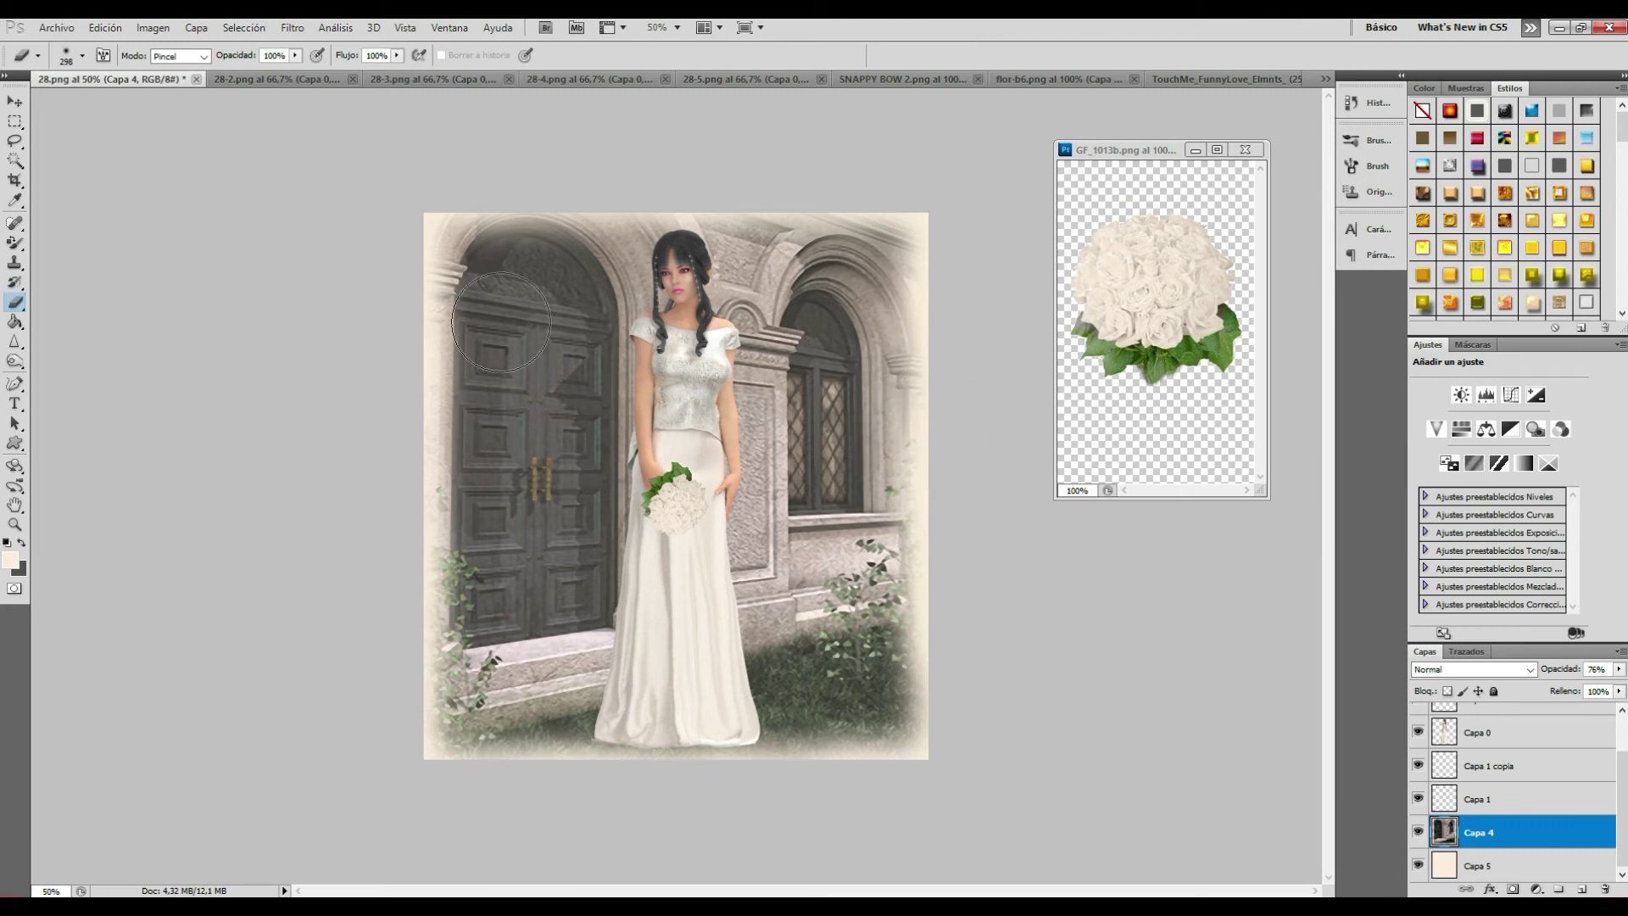
{"action": "left_click", "coordinate": [14, 524]}
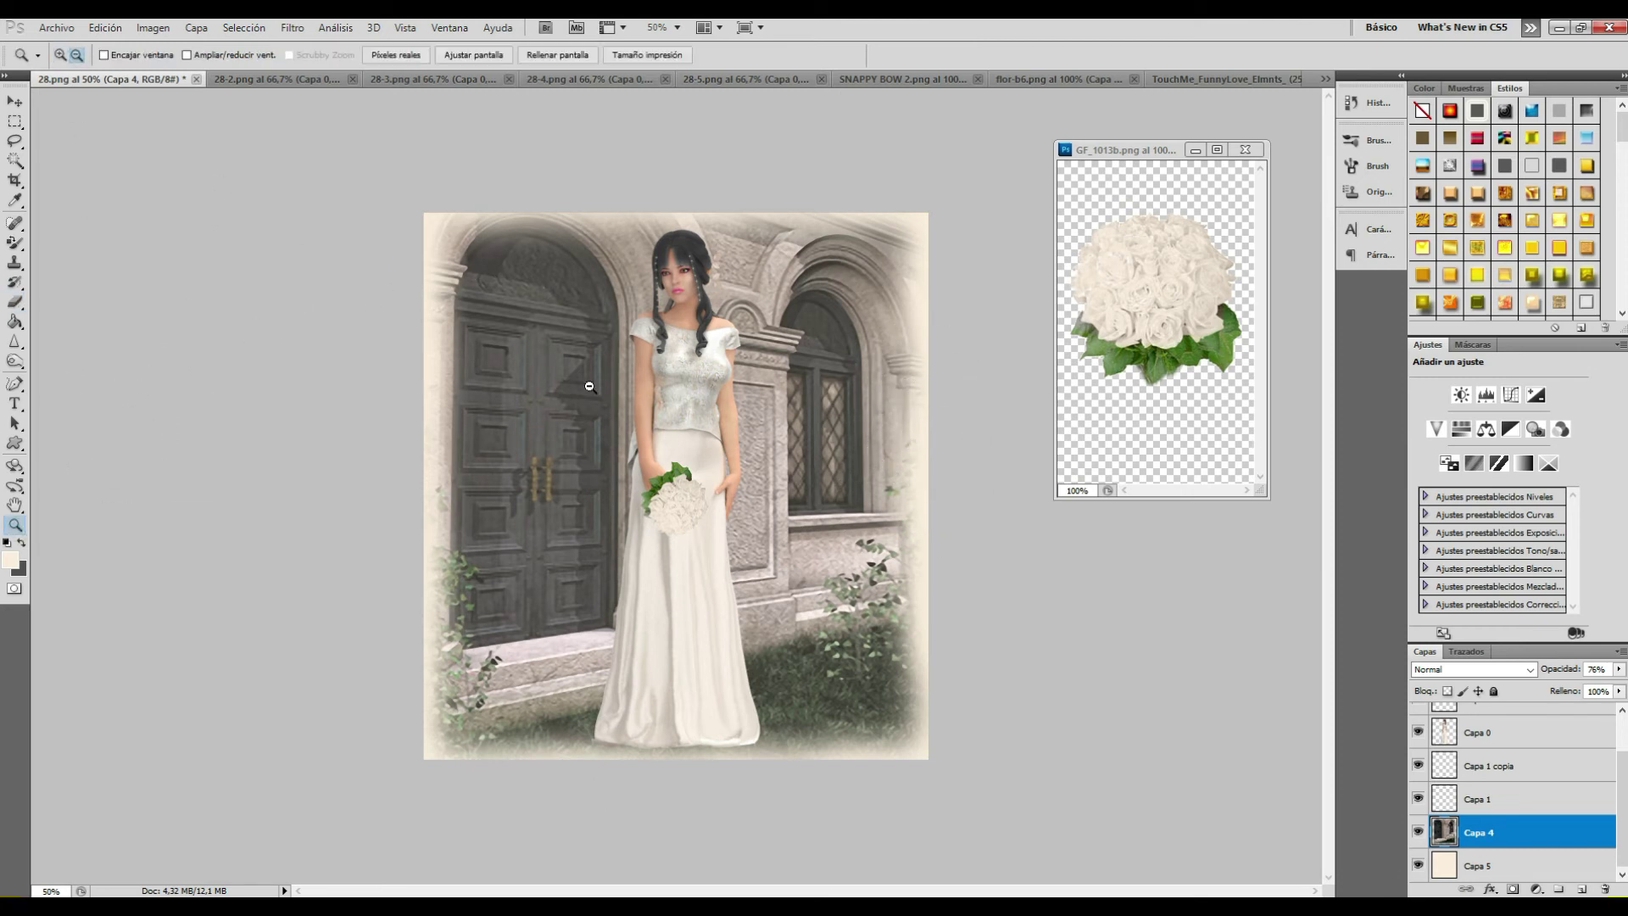
{"action": "left_click", "coordinate": [639, 422], "text": "alt"}
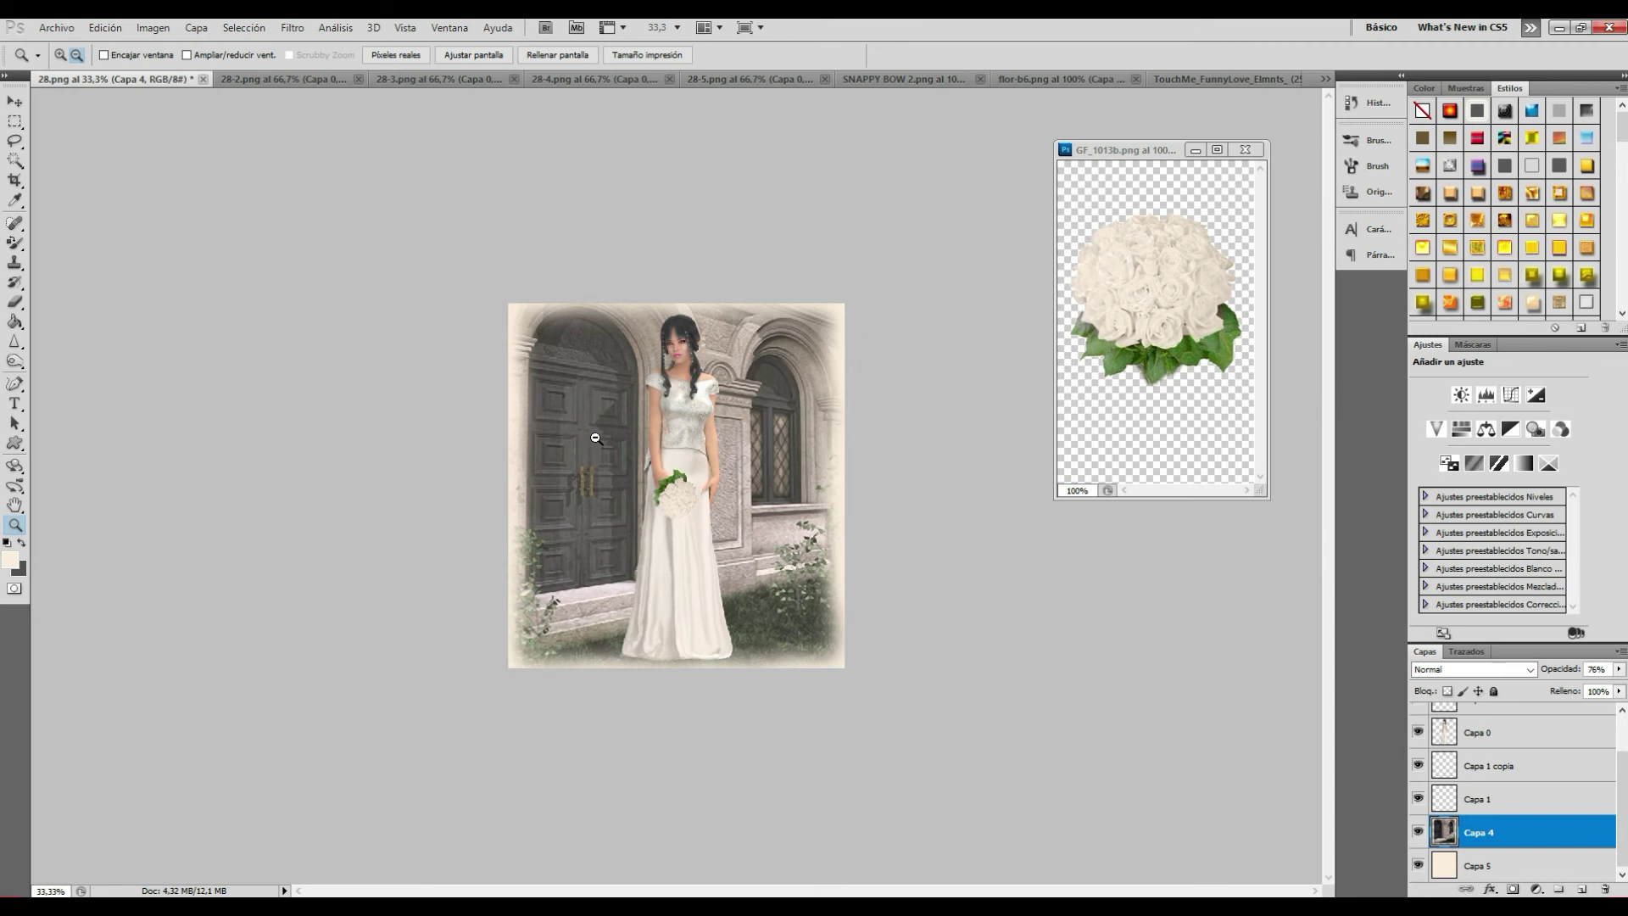
{"action": "left_click", "coordinate": [713, 430]}
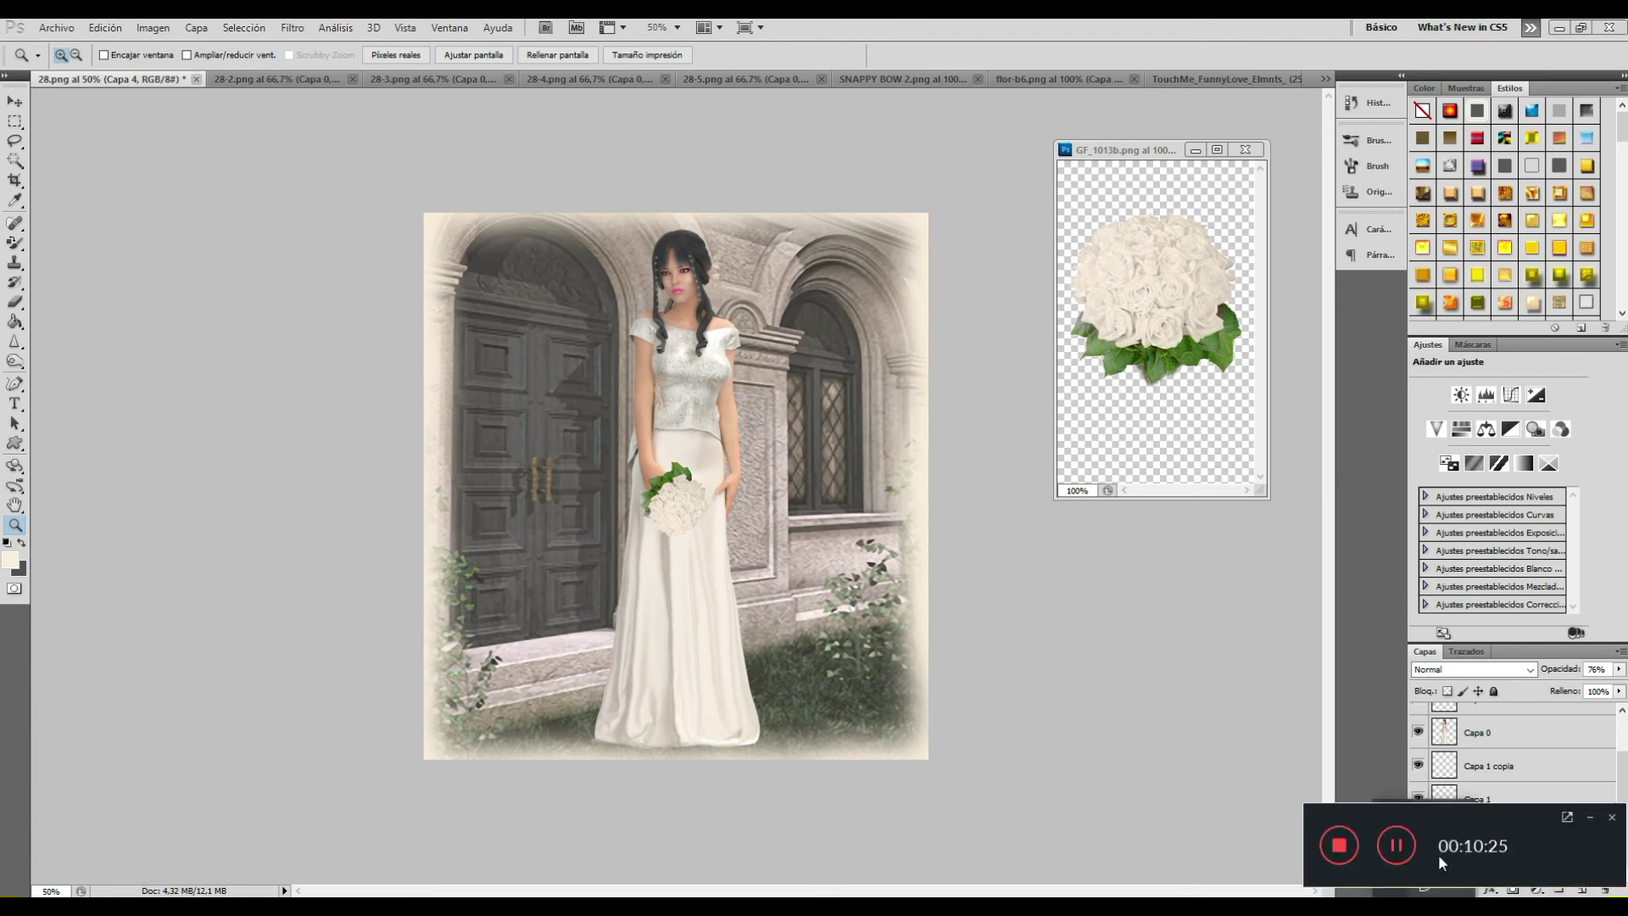
Step: Choose the Brush tool with the veil-shaped preset, enlarged to about 813 px
{"action": "left_click", "coordinate": [1589, 818]}
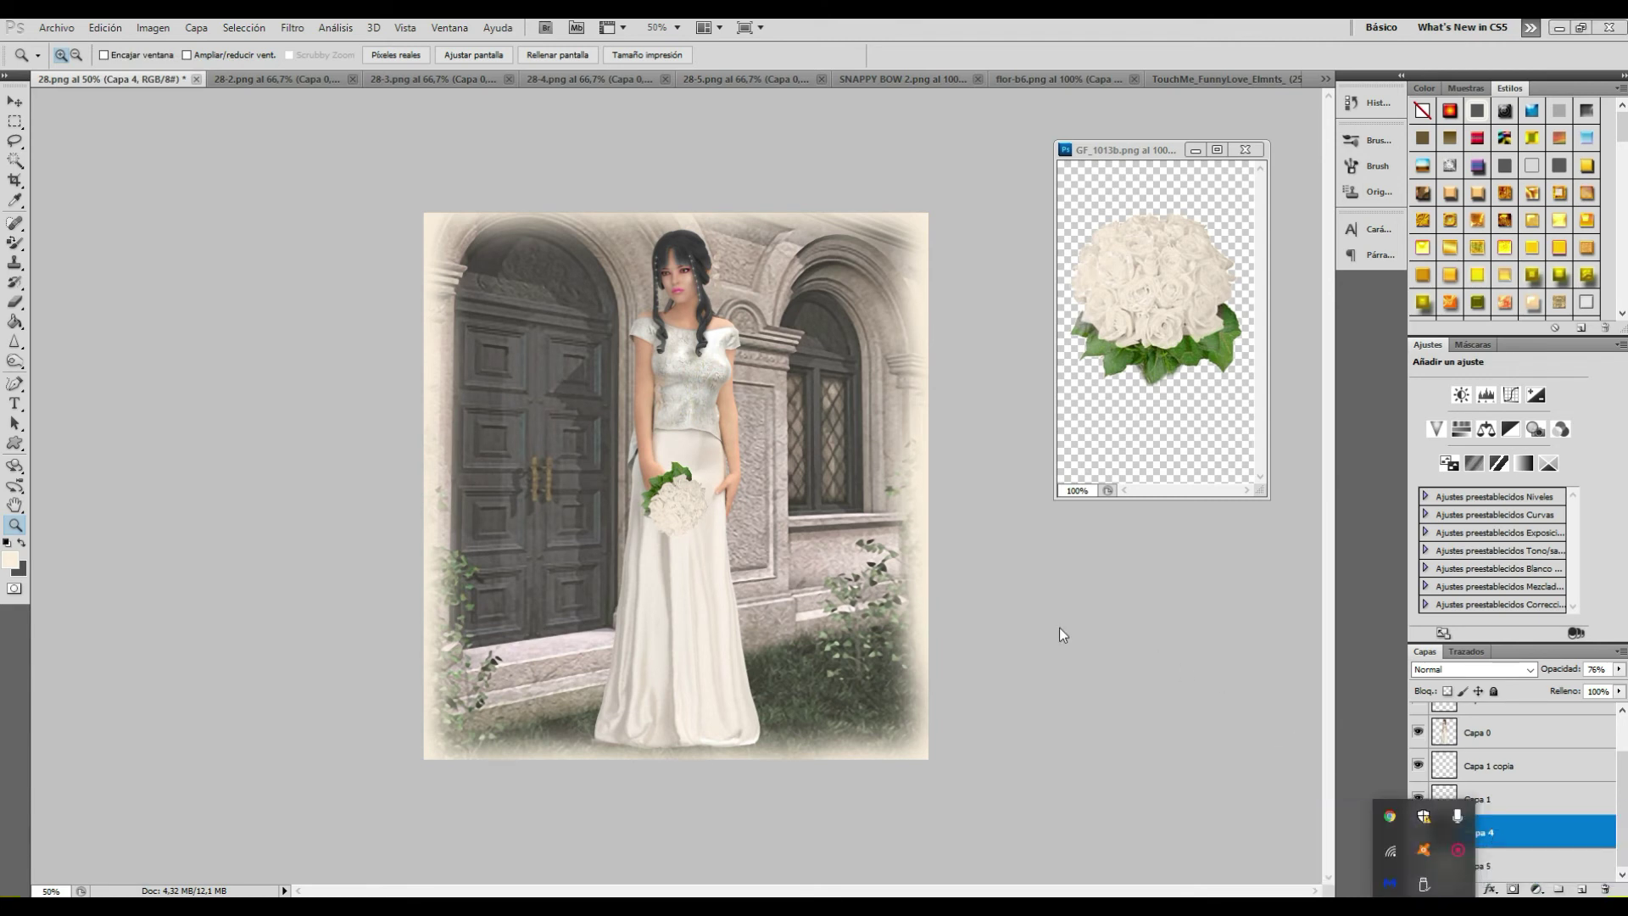
{"action": "left_click", "coordinate": [16, 243]}
{"action": "left_click", "coordinate": [82, 58]}
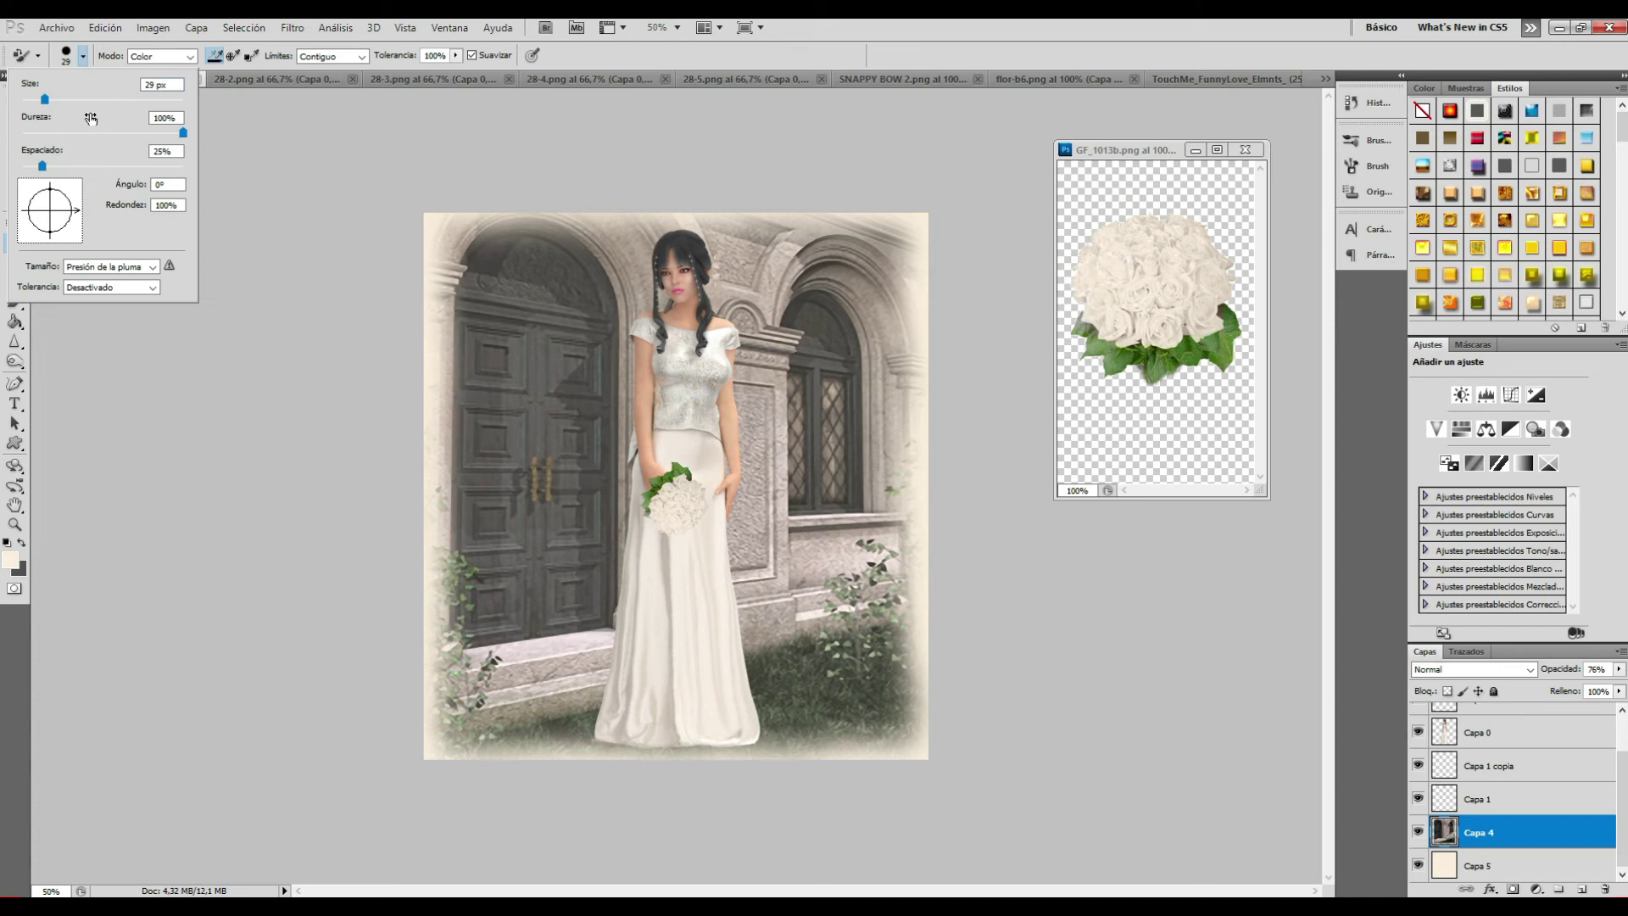
{"action": "left_click", "coordinate": [82, 58]}
{"action": "right_click", "coordinate": [17, 243]}
{"action": "left_click", "coordinate": [59, 244]}
{"action": "left_click", "coordinate": [83, 57]}
{"action": "left_click", "coordinate": [189, 204]}
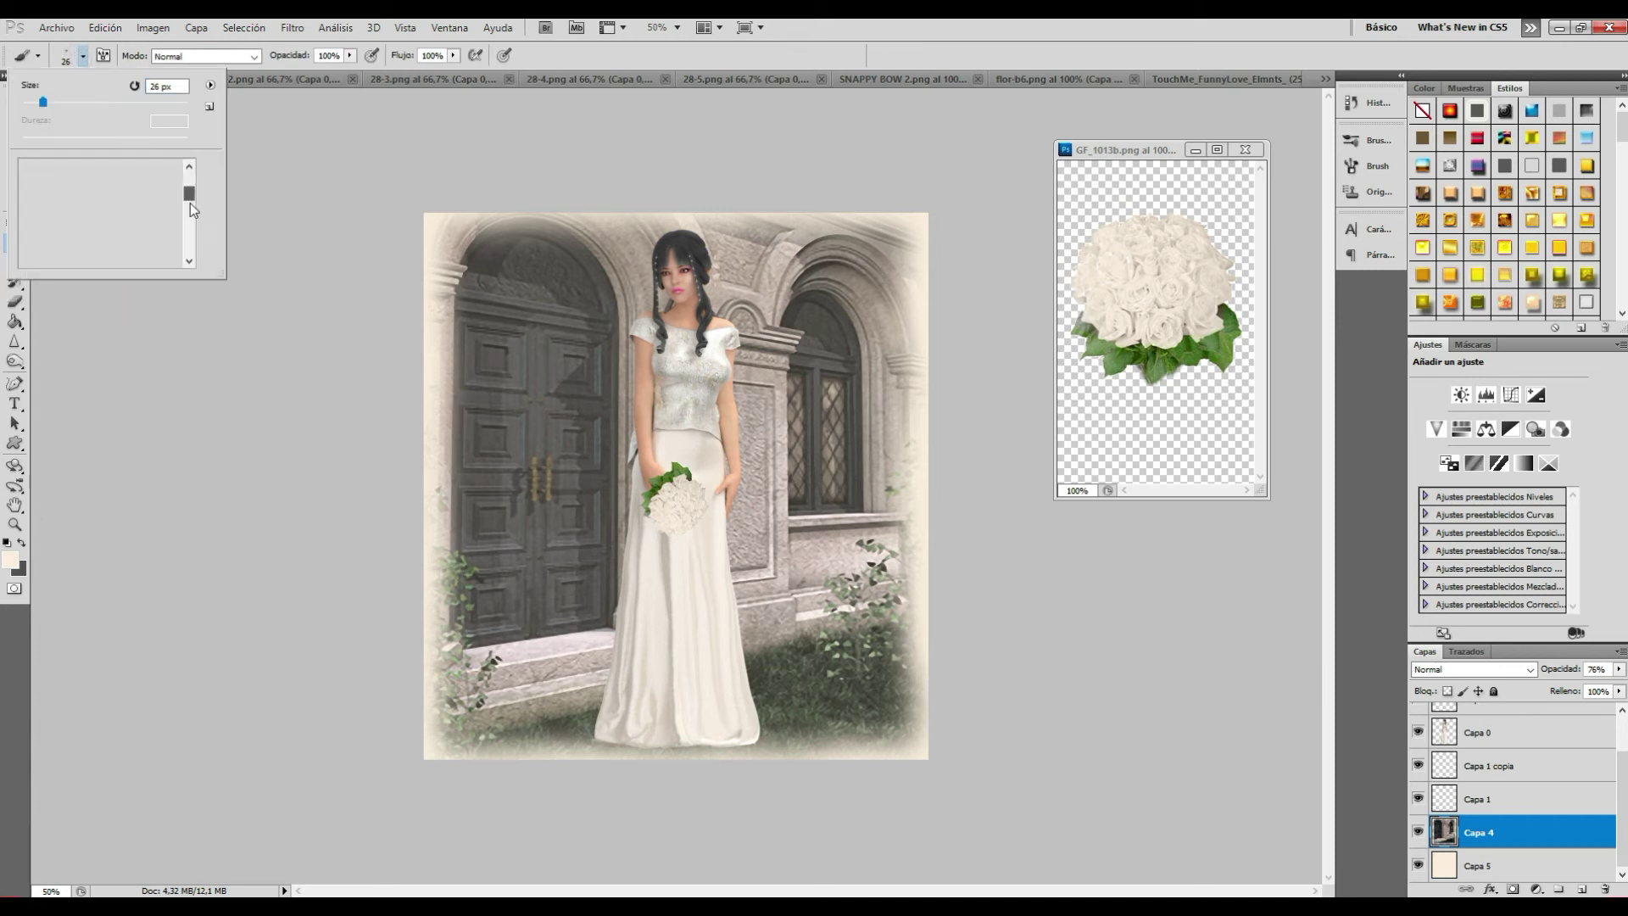
{"action": "mouse_move", "coordinate": [191, 232]}
{"action": "left_mouse_down"}
{"action": "mouse_move", "coordinate": [190, 254]}
{"action": "mouse_move", "coordinate": [187, 209]}
{"action": "left_mouse_up"}
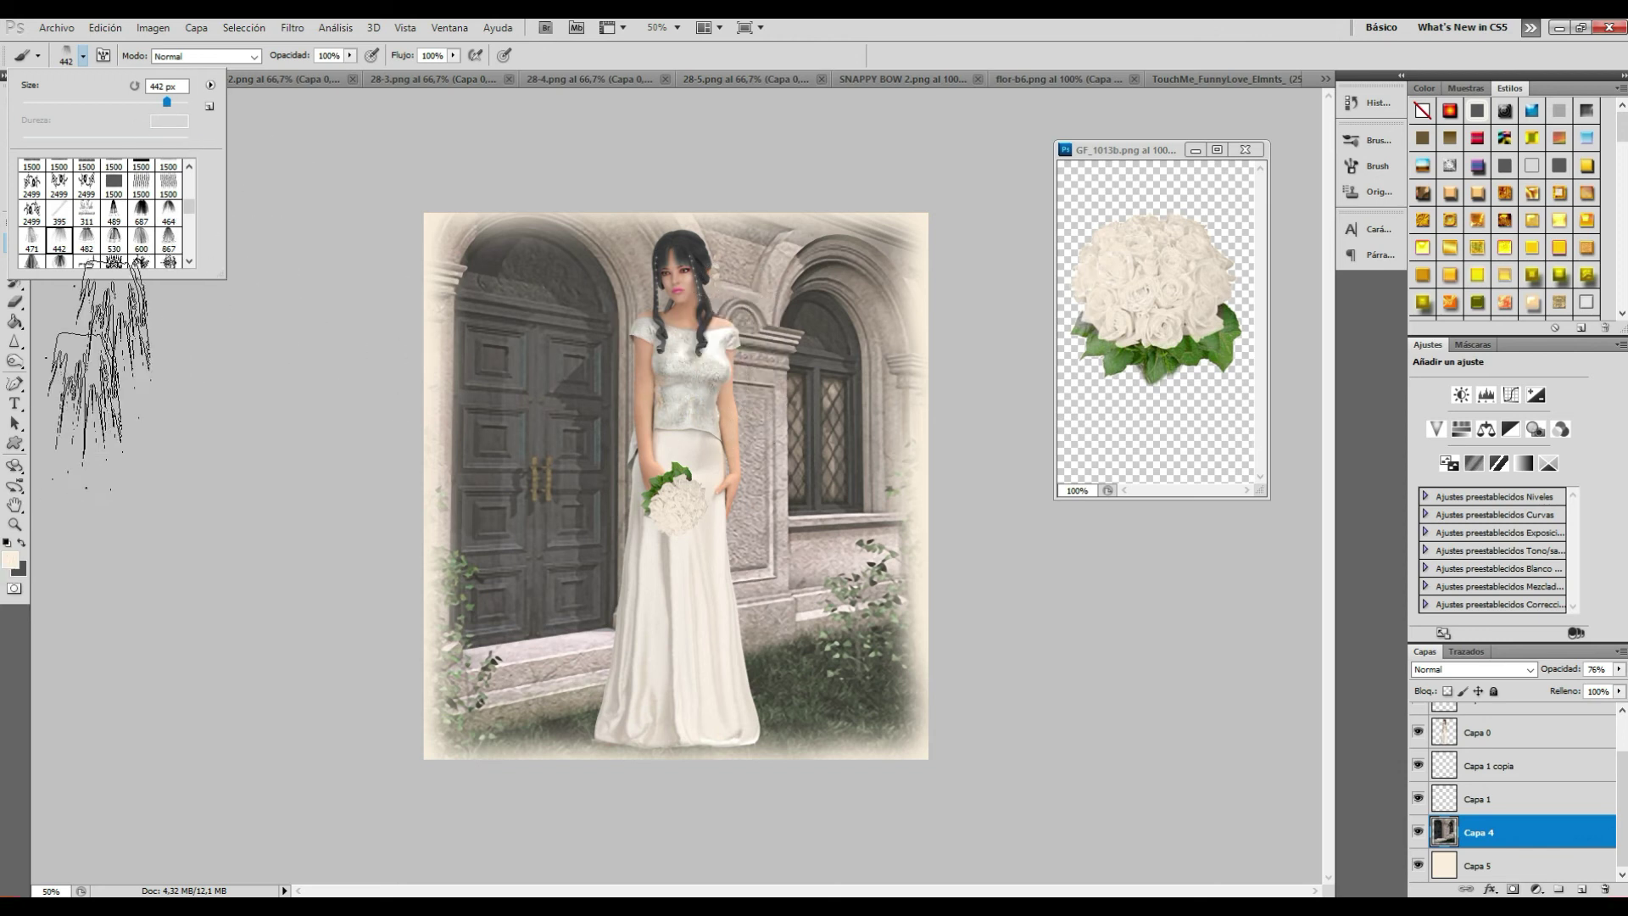
{"action": "left_click_drag", "start_coordinate": [173, 104], "coordinate": [178, 103]}
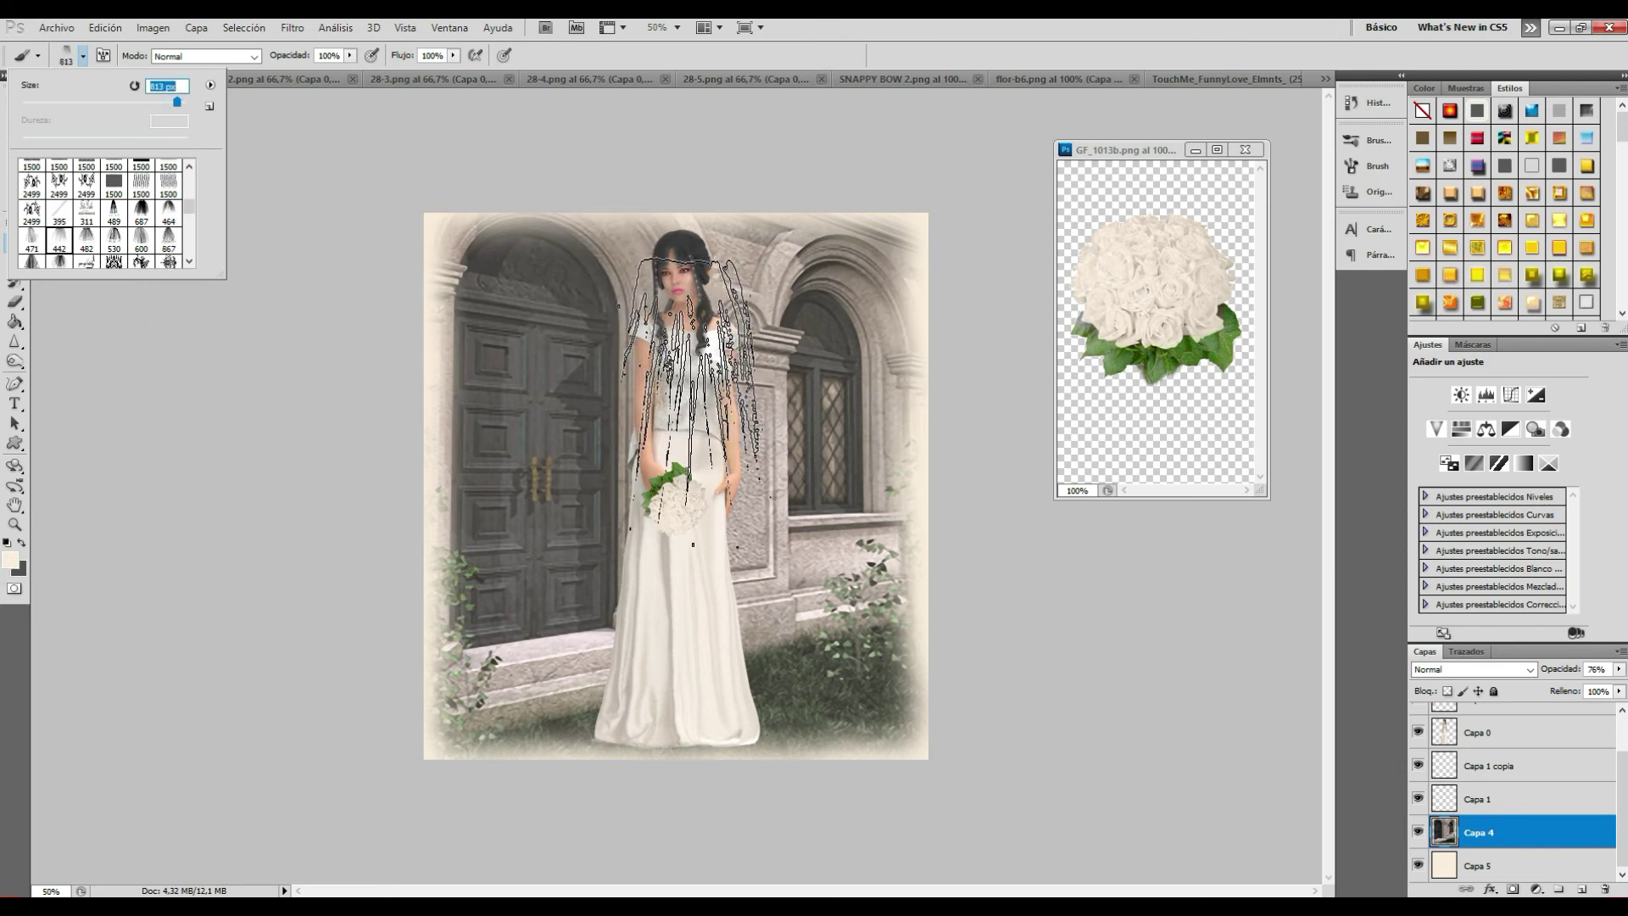
{"action": "left_click", "coordinate": [114, 213]}
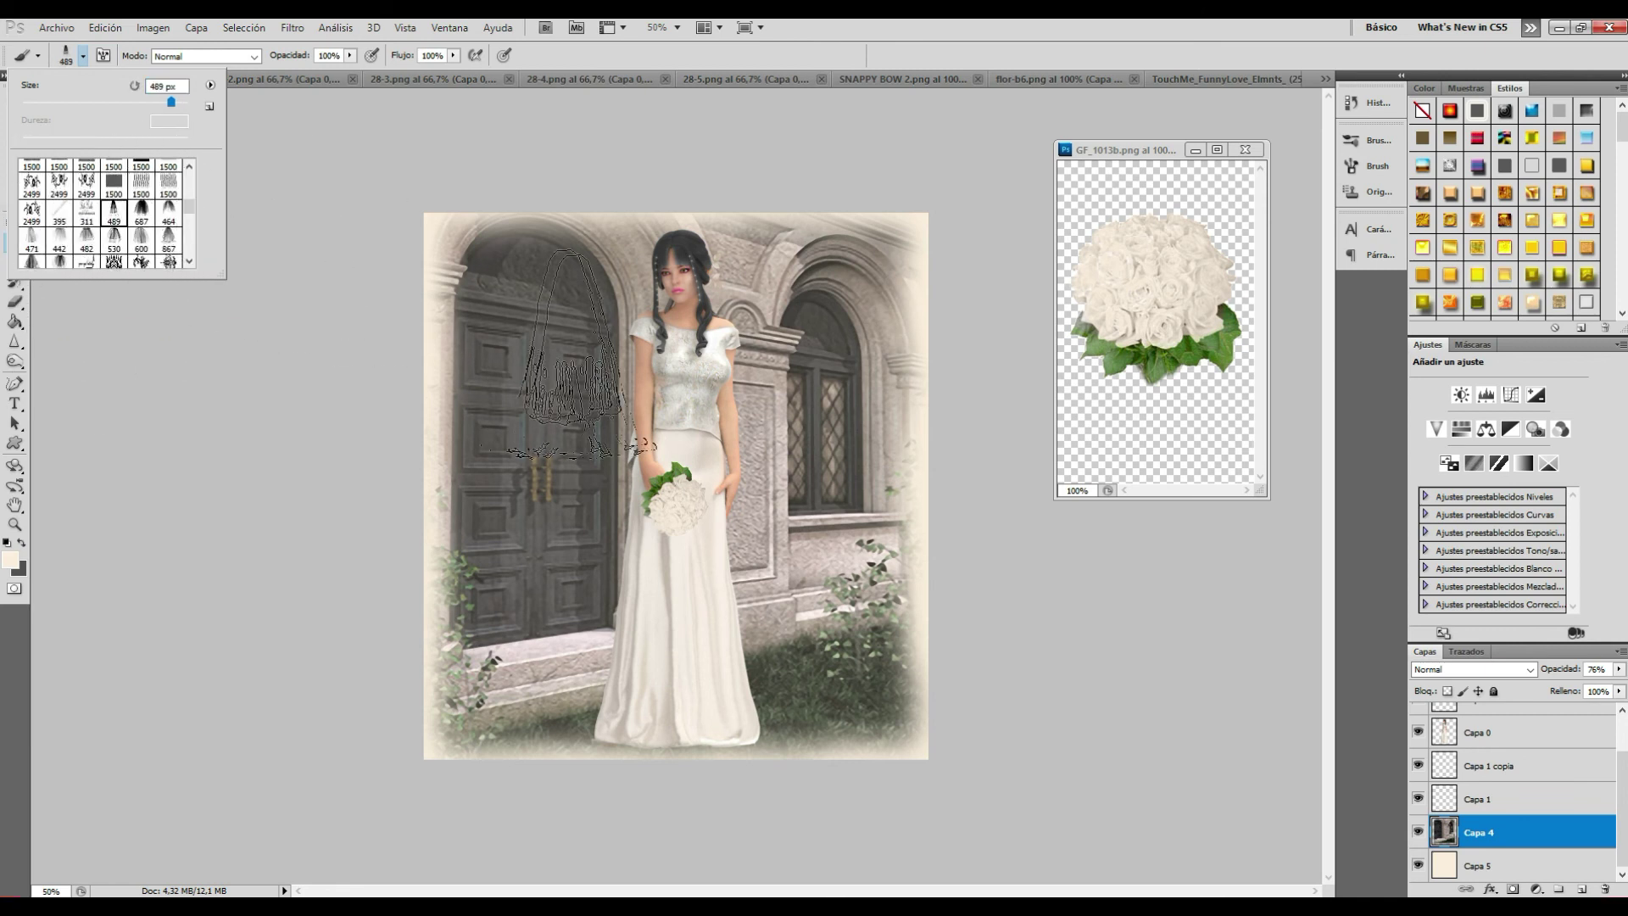
{"action": "left_click", "coordinate": [181, 106]}
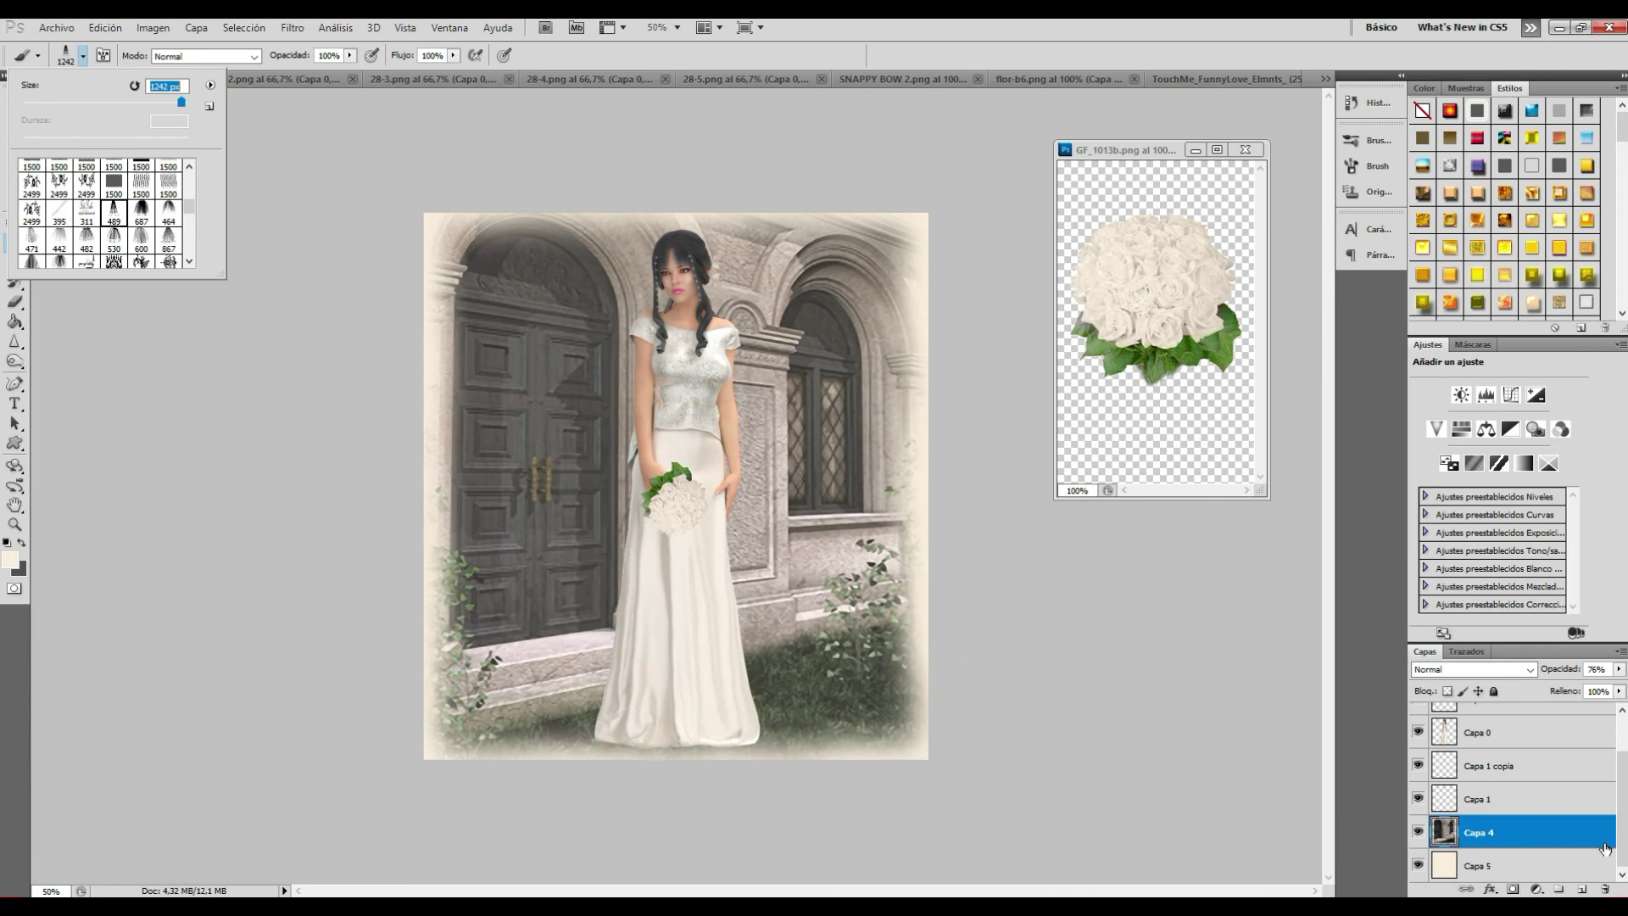
Step: Stamp the veil over the bride on a new layer at 79% opacity
{"action": "left_click", "coordinate": [1582, 889]}
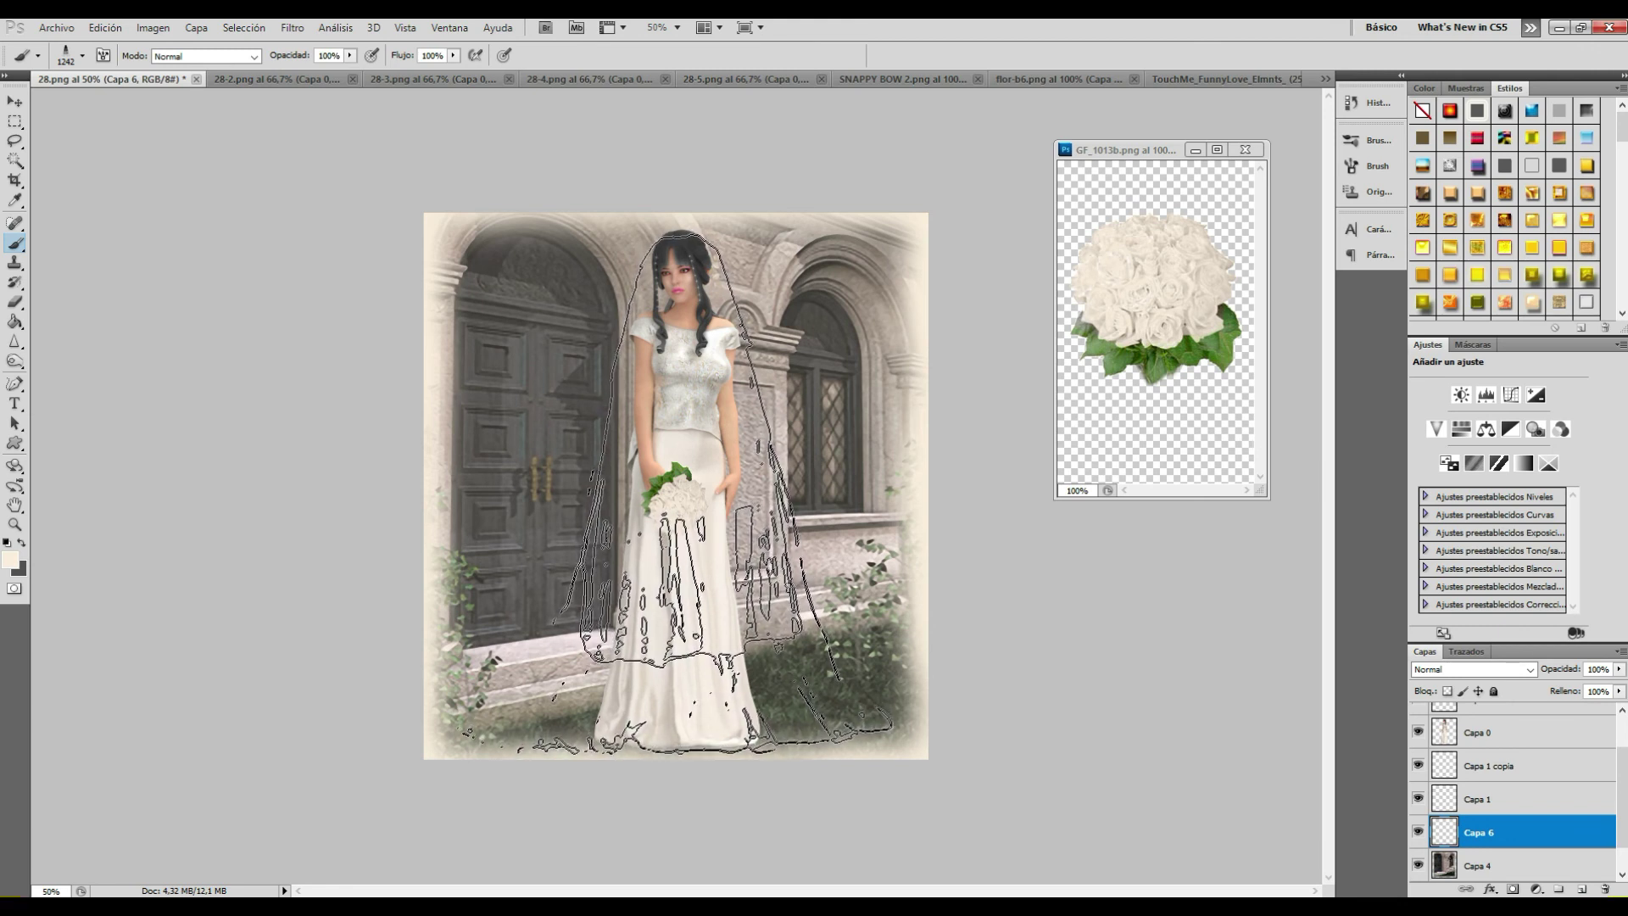
{"action": "left_click", "coordinate": [670, 533]}
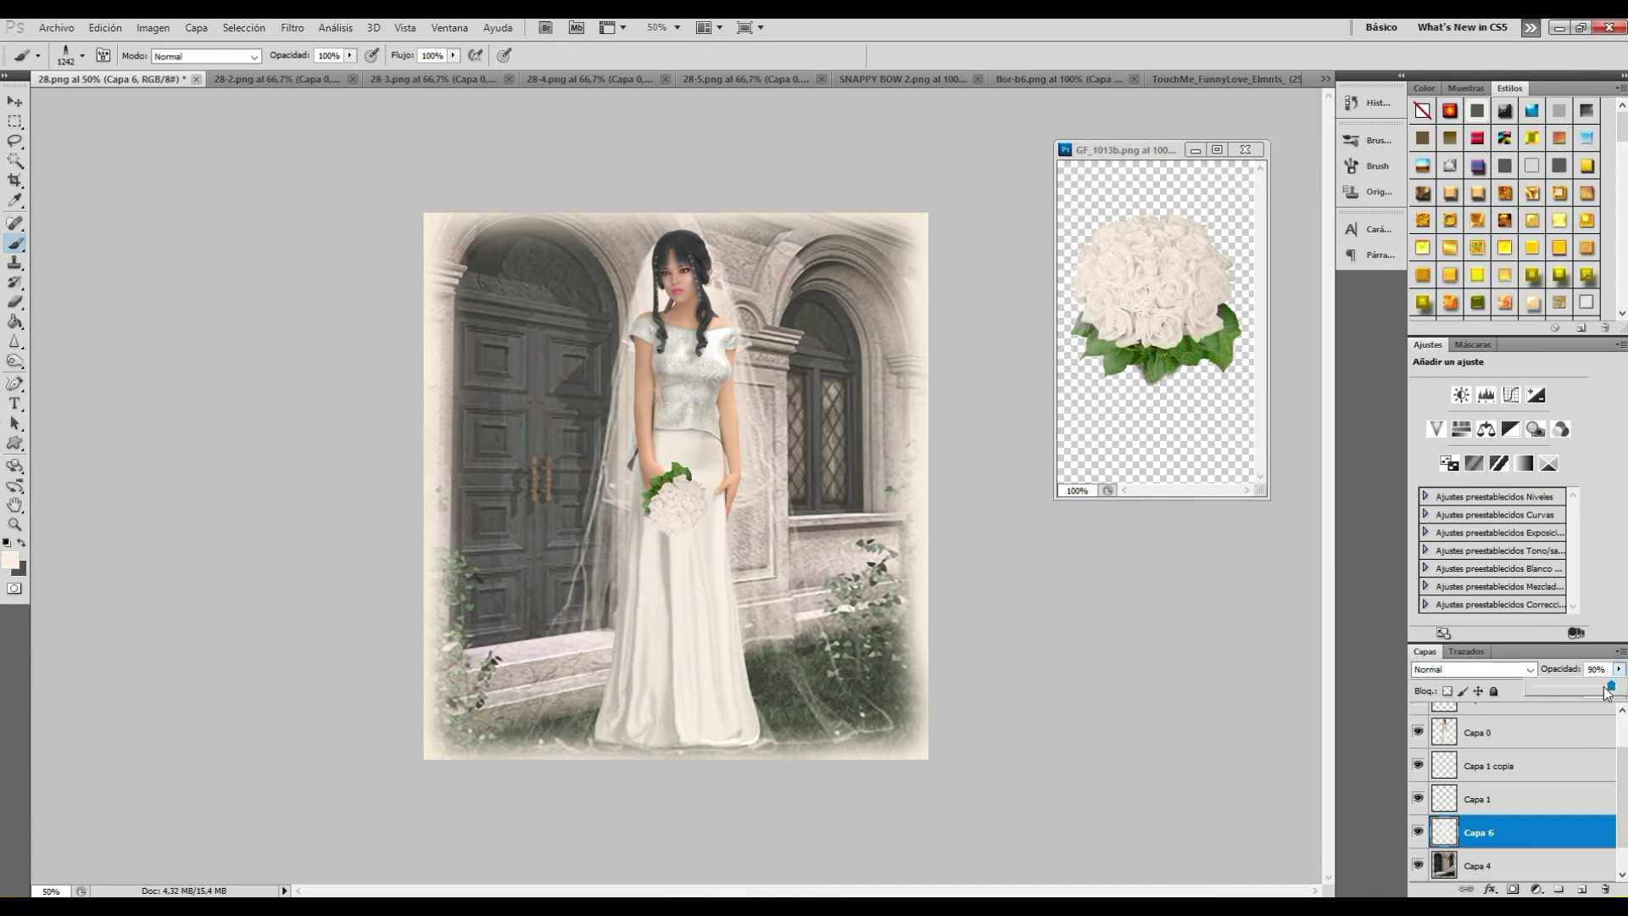
{"action": "left_click_drag", "start_coordinate": [1592, 692], "coordinate": [1591, 696]}
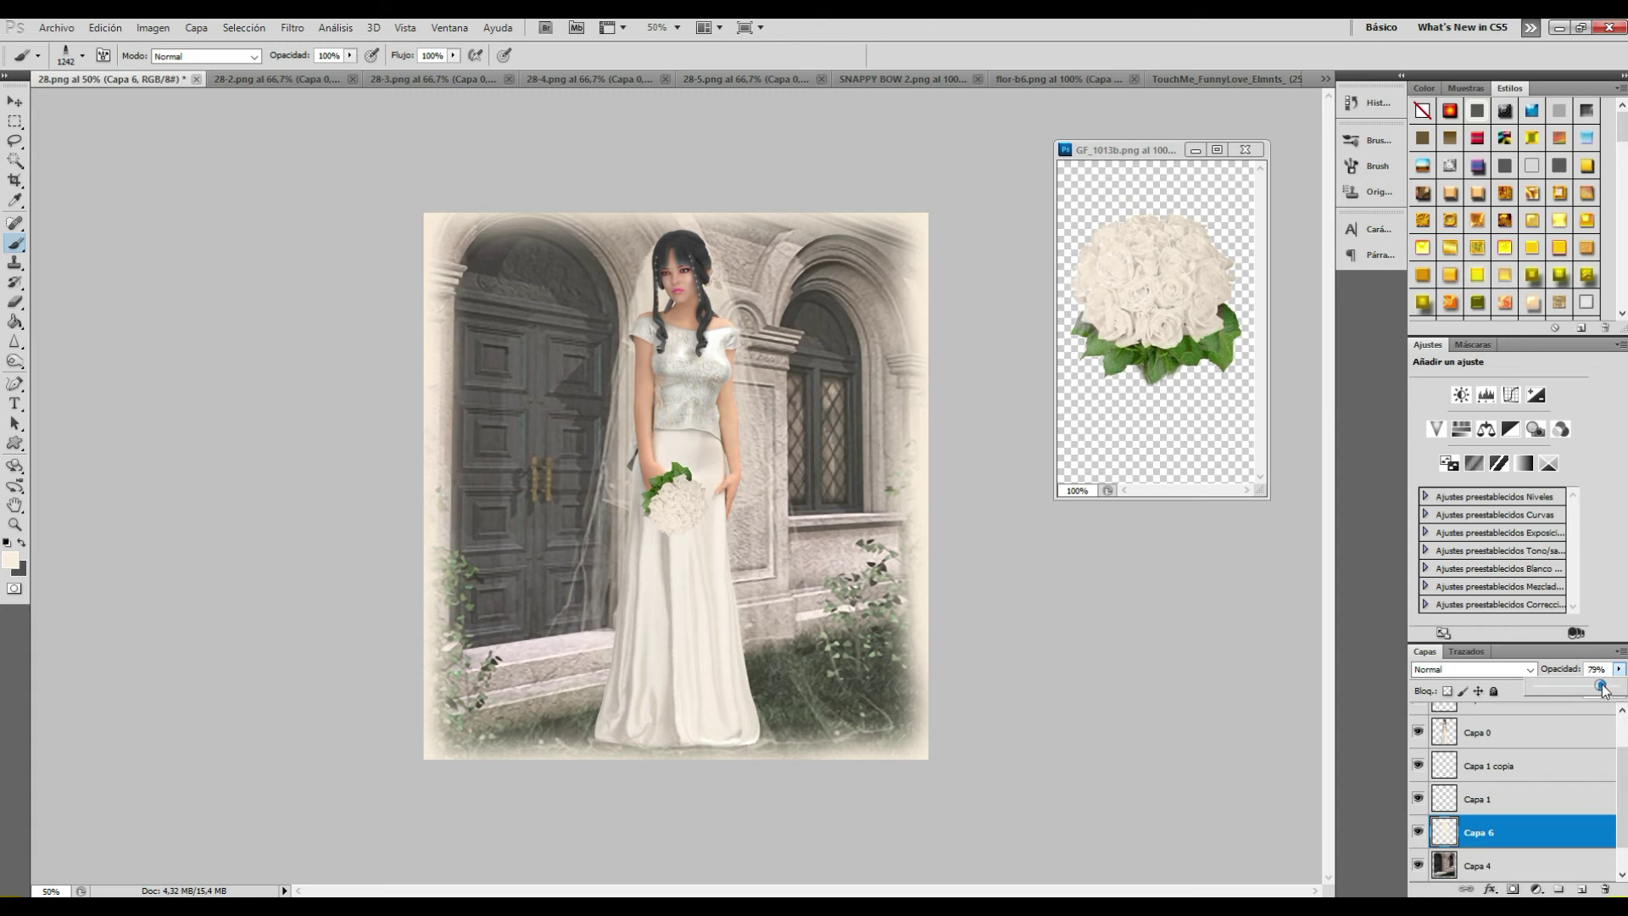
{"action": "left_click", "coordinate": [14, 301]}
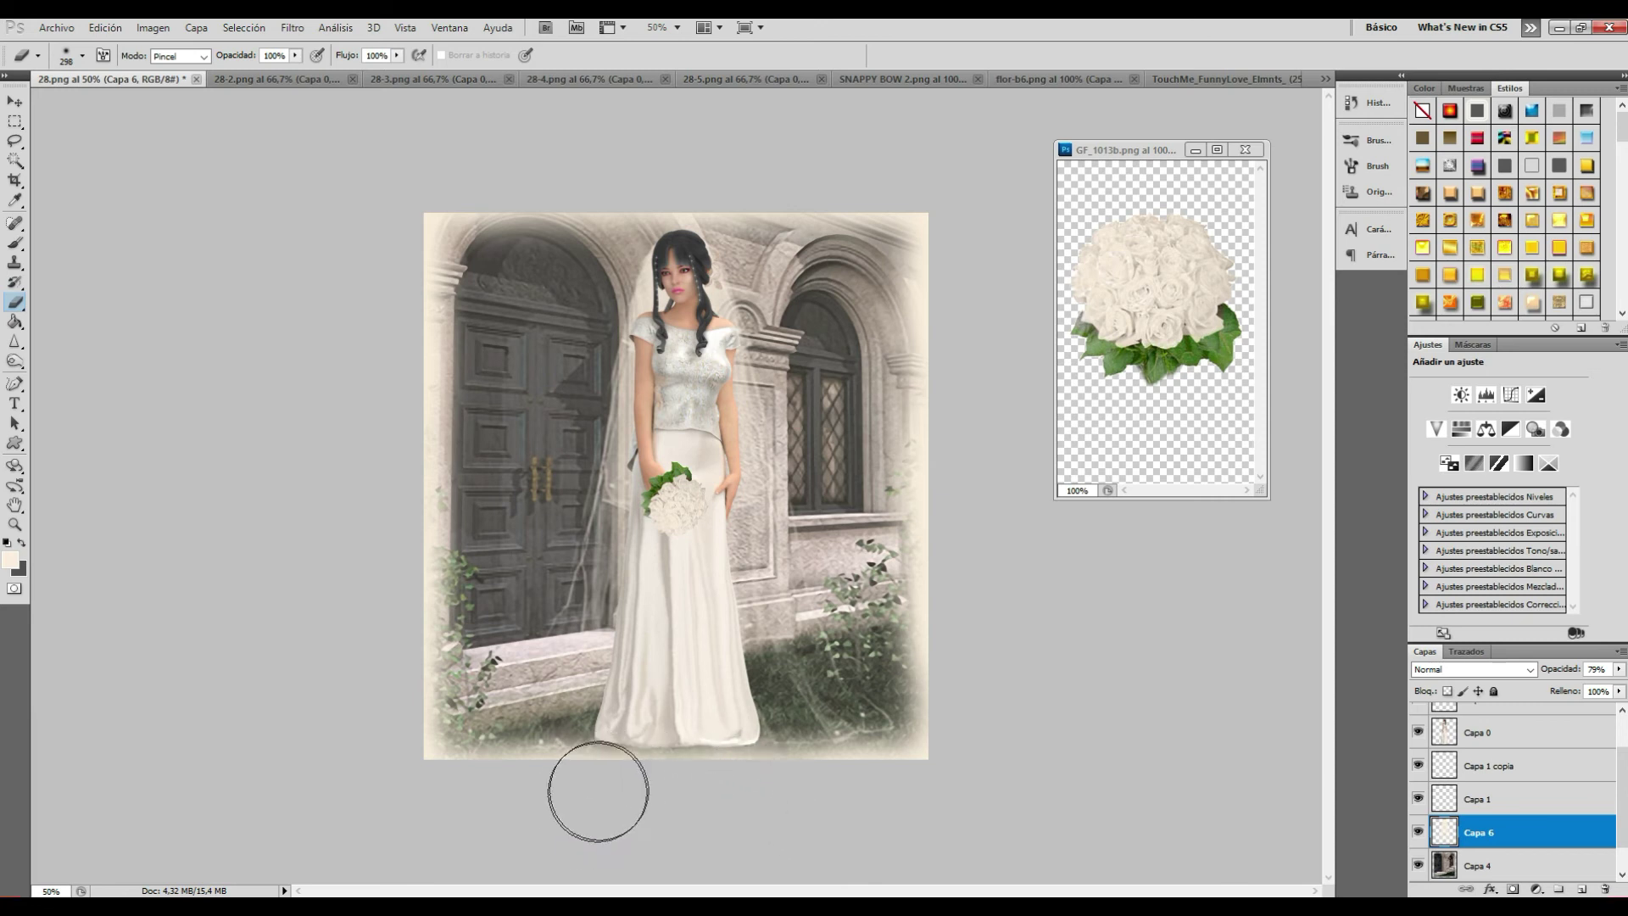
Step: Shrink the eraser brush to 49 px
{"action": "left_click", "coordinate": [83, 56]}
{"action": "left_click", "coordinate": [62, 101]}
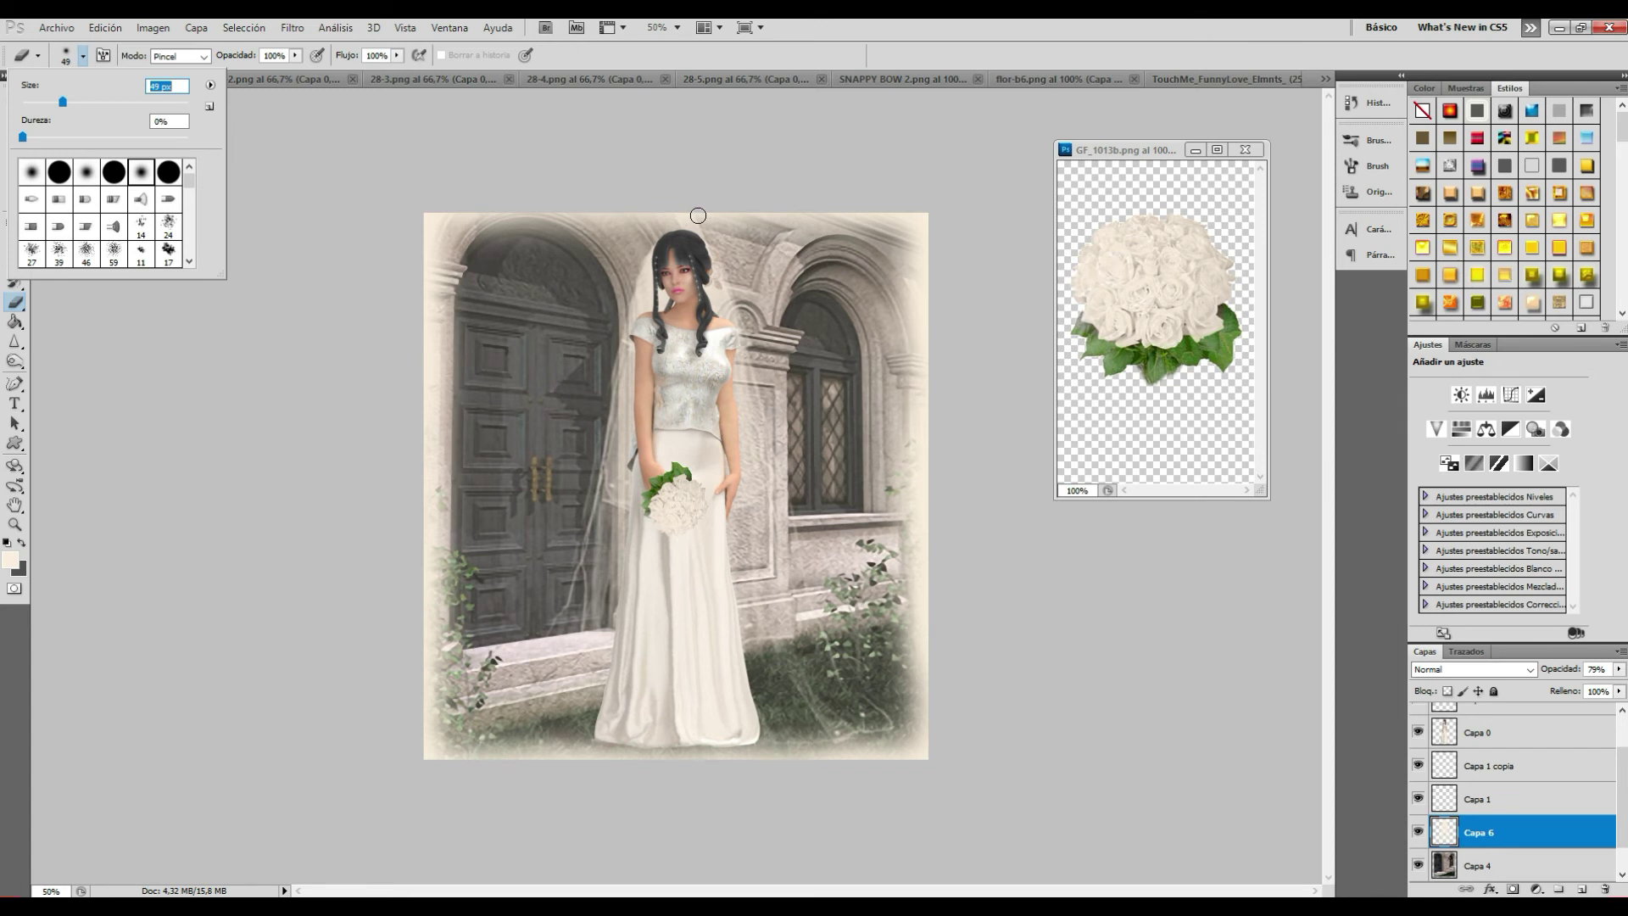
{"action": "left_click", "coordinate": [646, 234]}
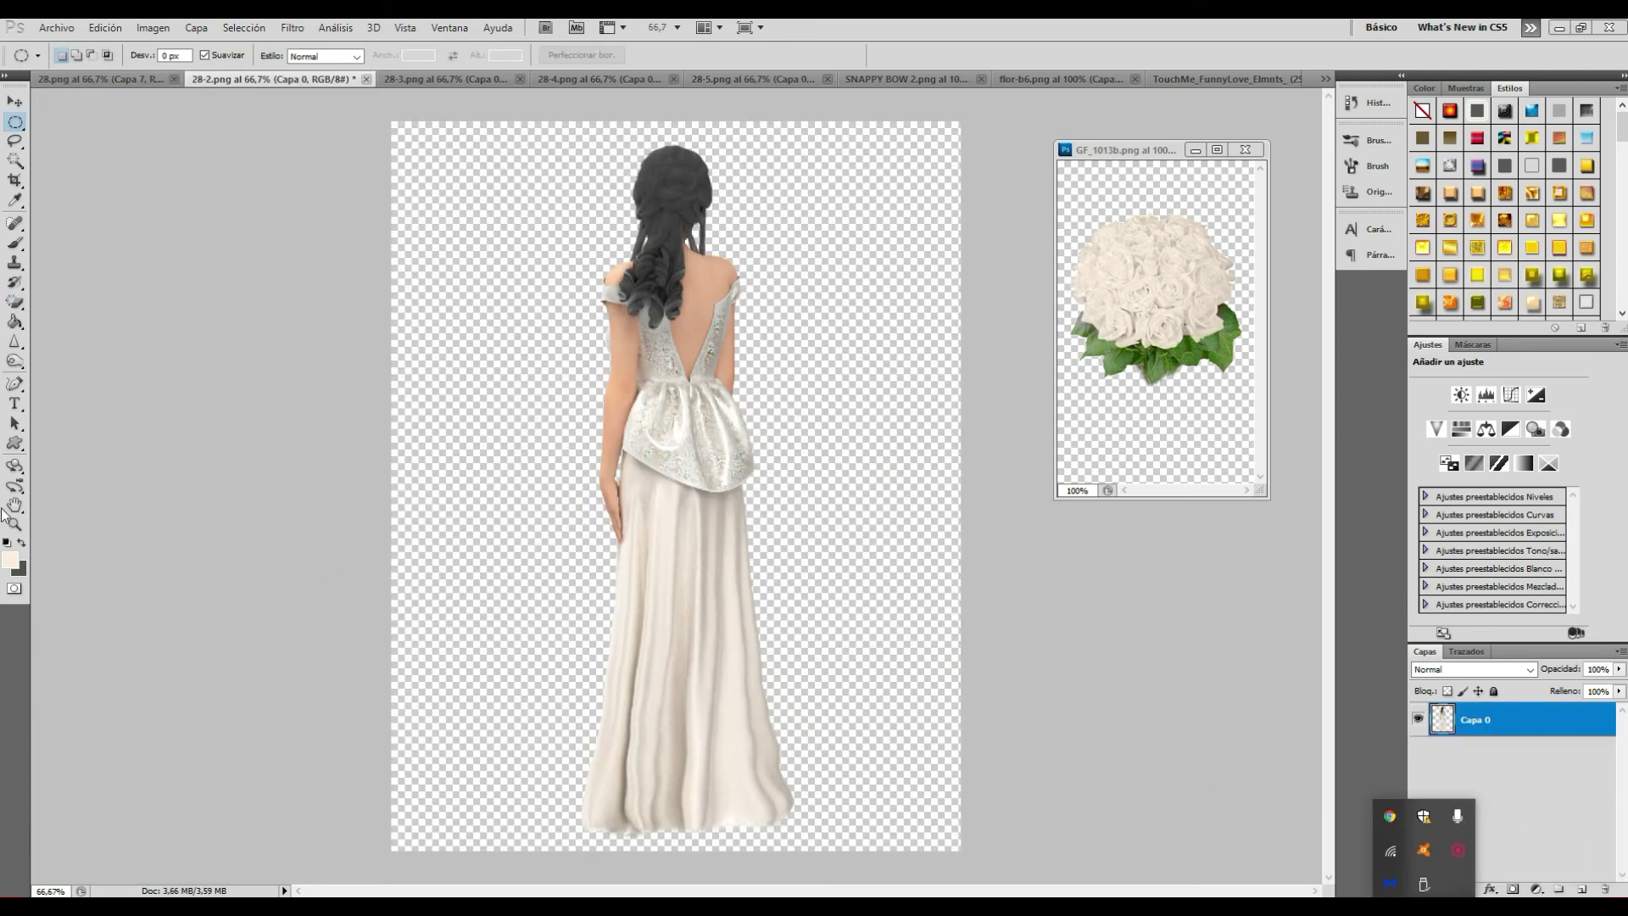
{"action": "left_click", "coordinate": [14, 524]}
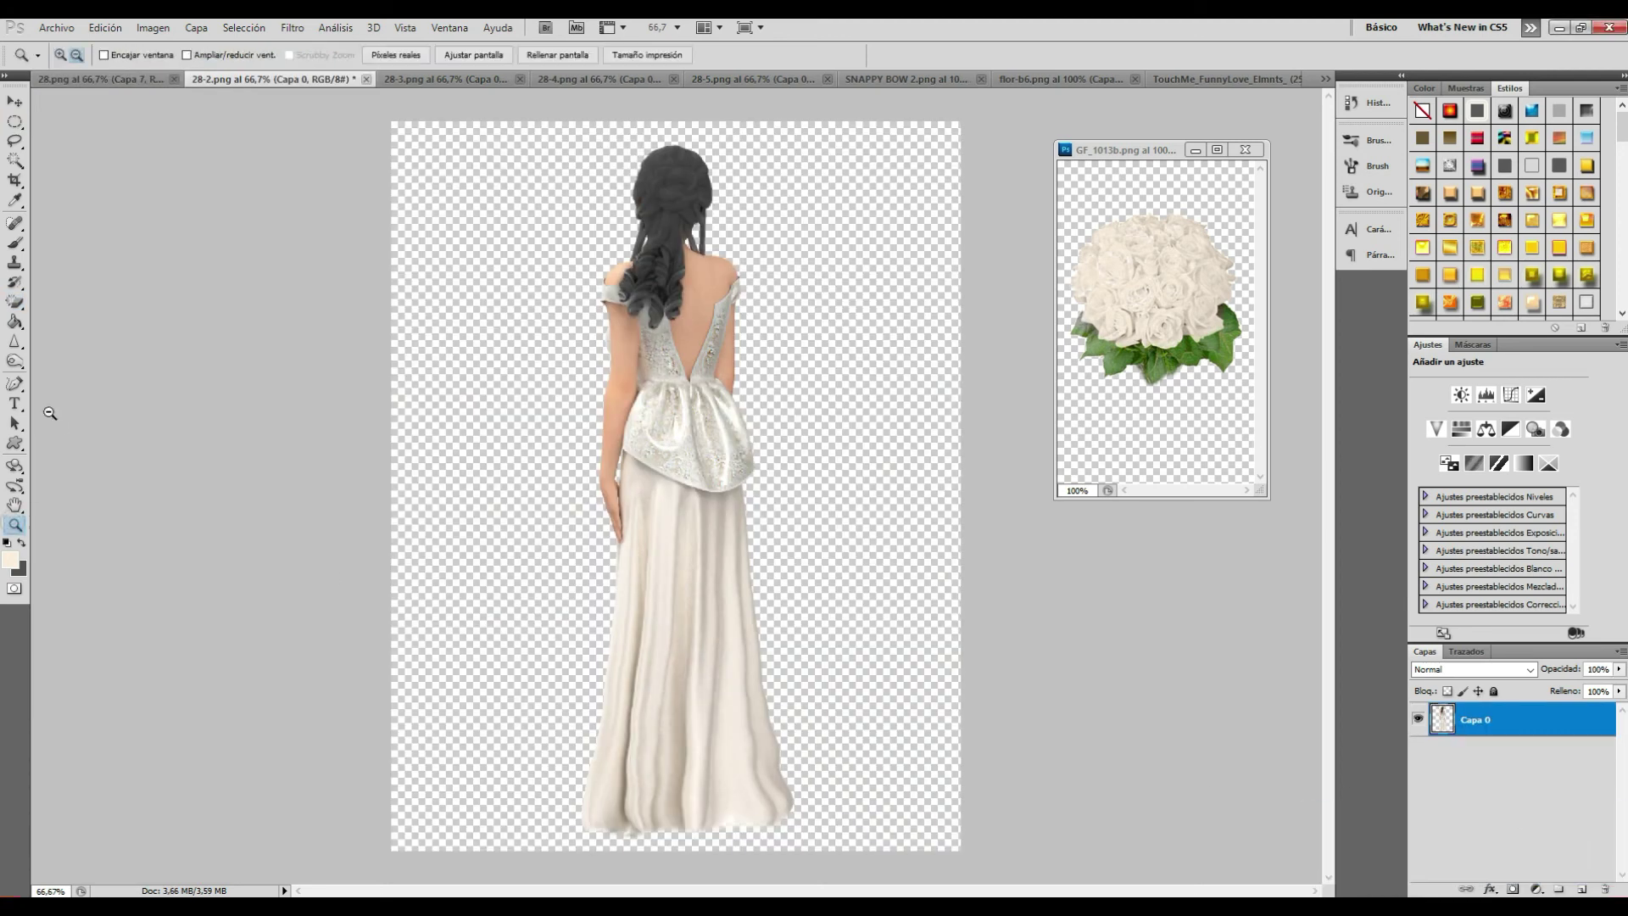
Step: Magnify the back-view bride and dock the GF_1013b rose bouquet window as a tab
{"action": "left_click", "coordinate": [660, 355]}
{"action": "left_click_drag", "start_coordinate": [724, 333], "coordinate": [373, 656]}
{"action": "left_click_drag", "start_coordinate": [1328, 429], "coordinate": [1328, 414]}
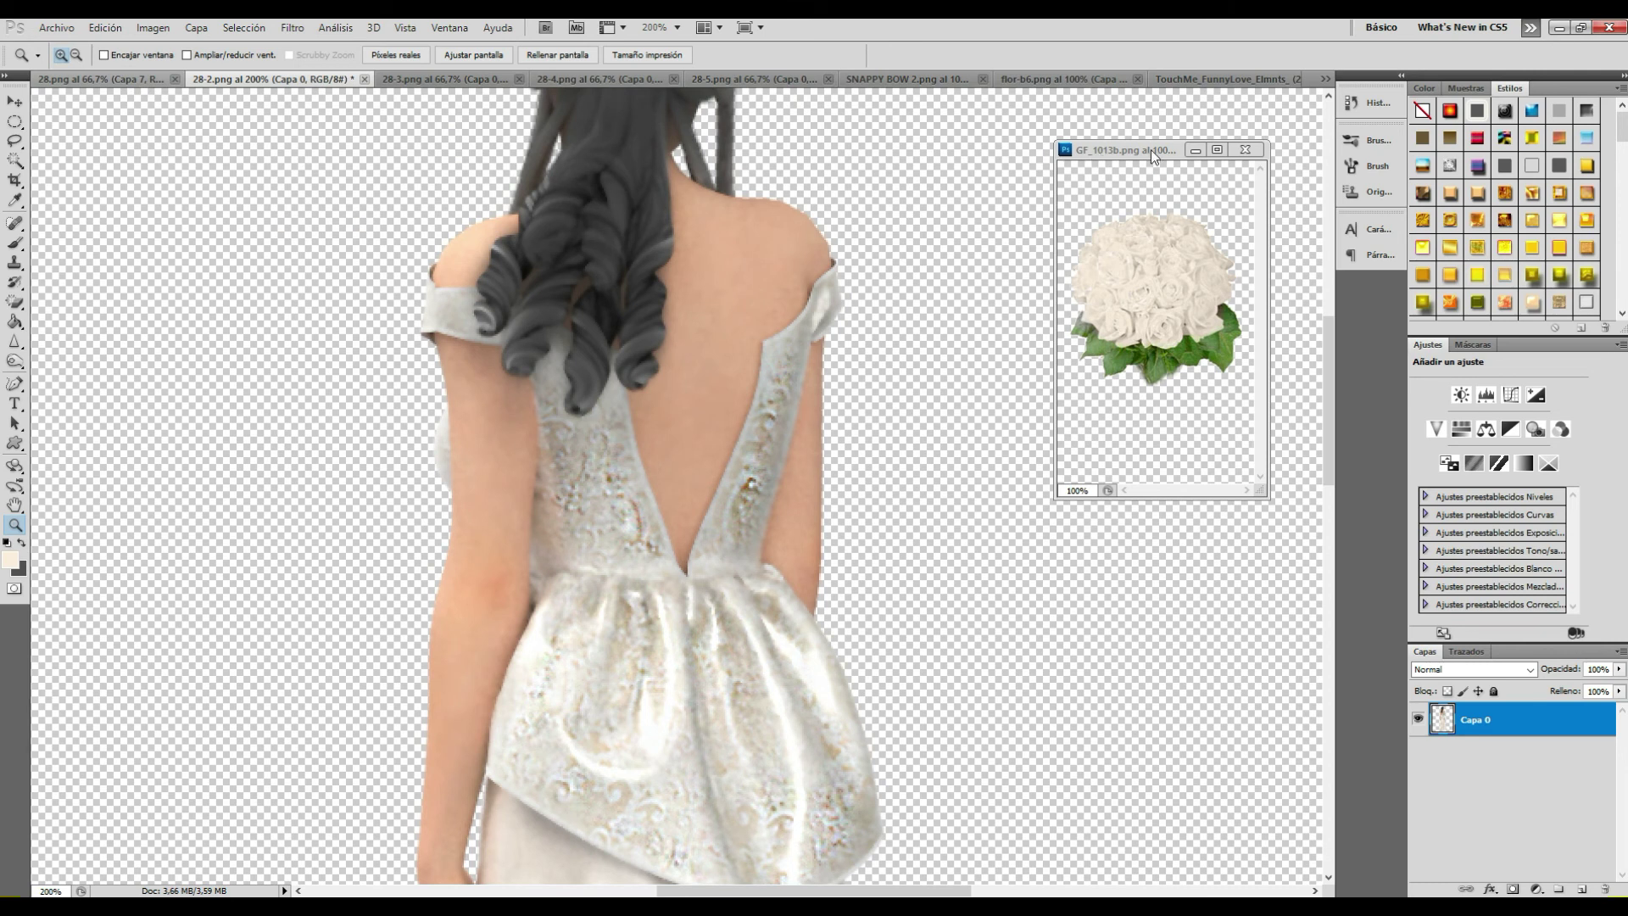
{"action": "left_click_drag", "start_coordinate": [1151, 149], "coordinate": [1178, 78]}
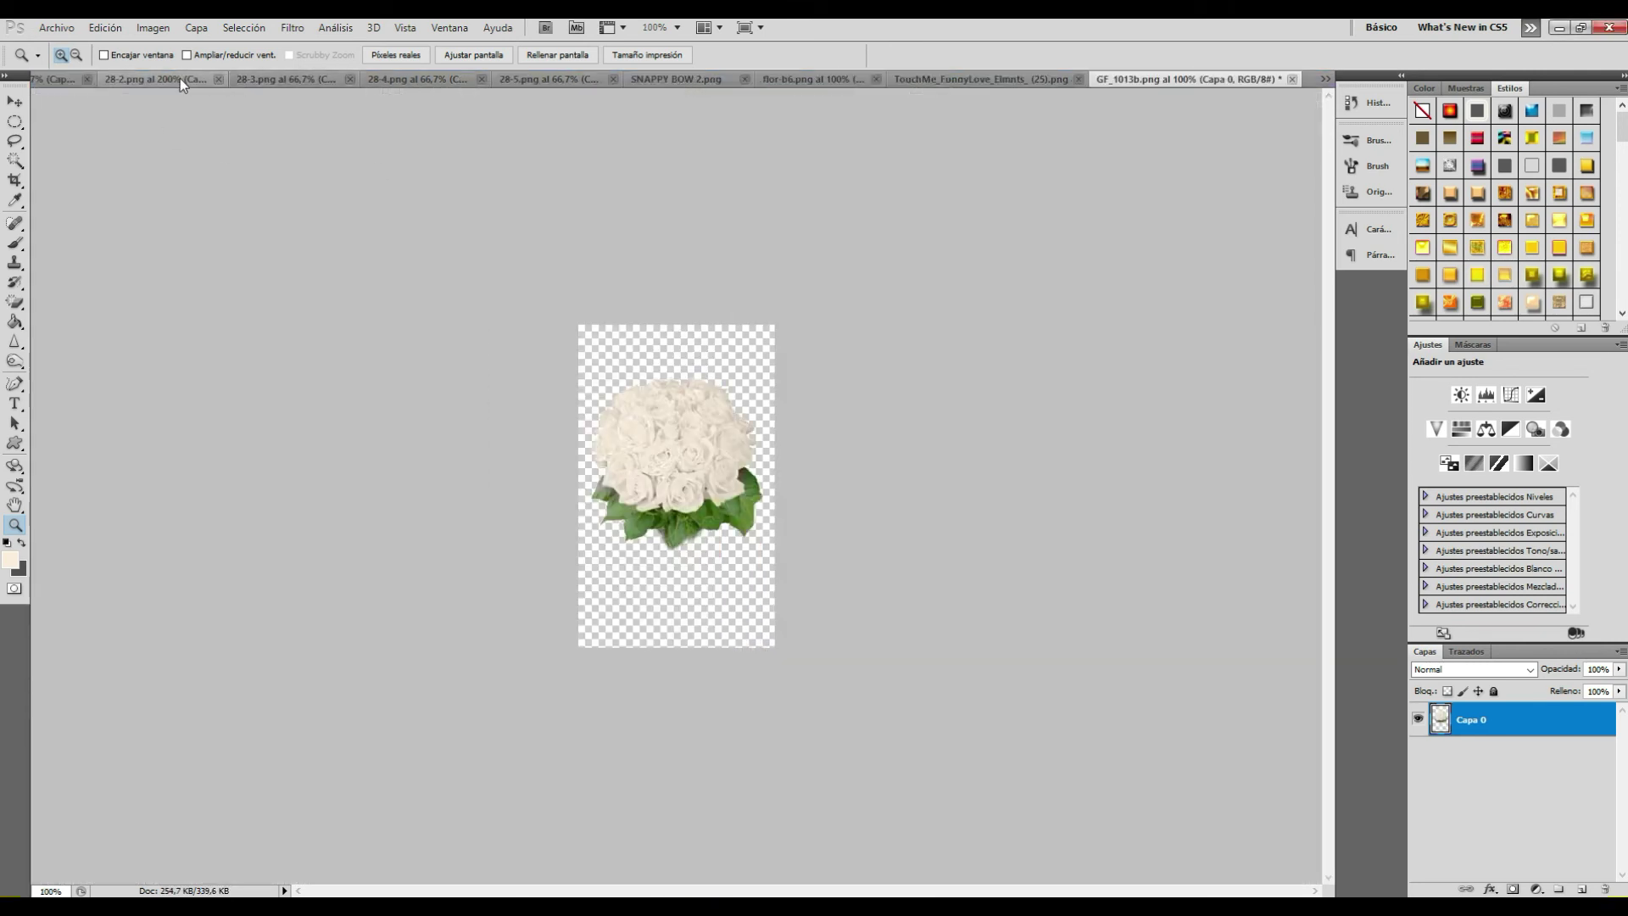
{"action": "left_click", "coordinate": [180, 78]}
Step: Set a hard round 2 px brush and add empty layer Capa 1
{"action": "key", "text": "b"}
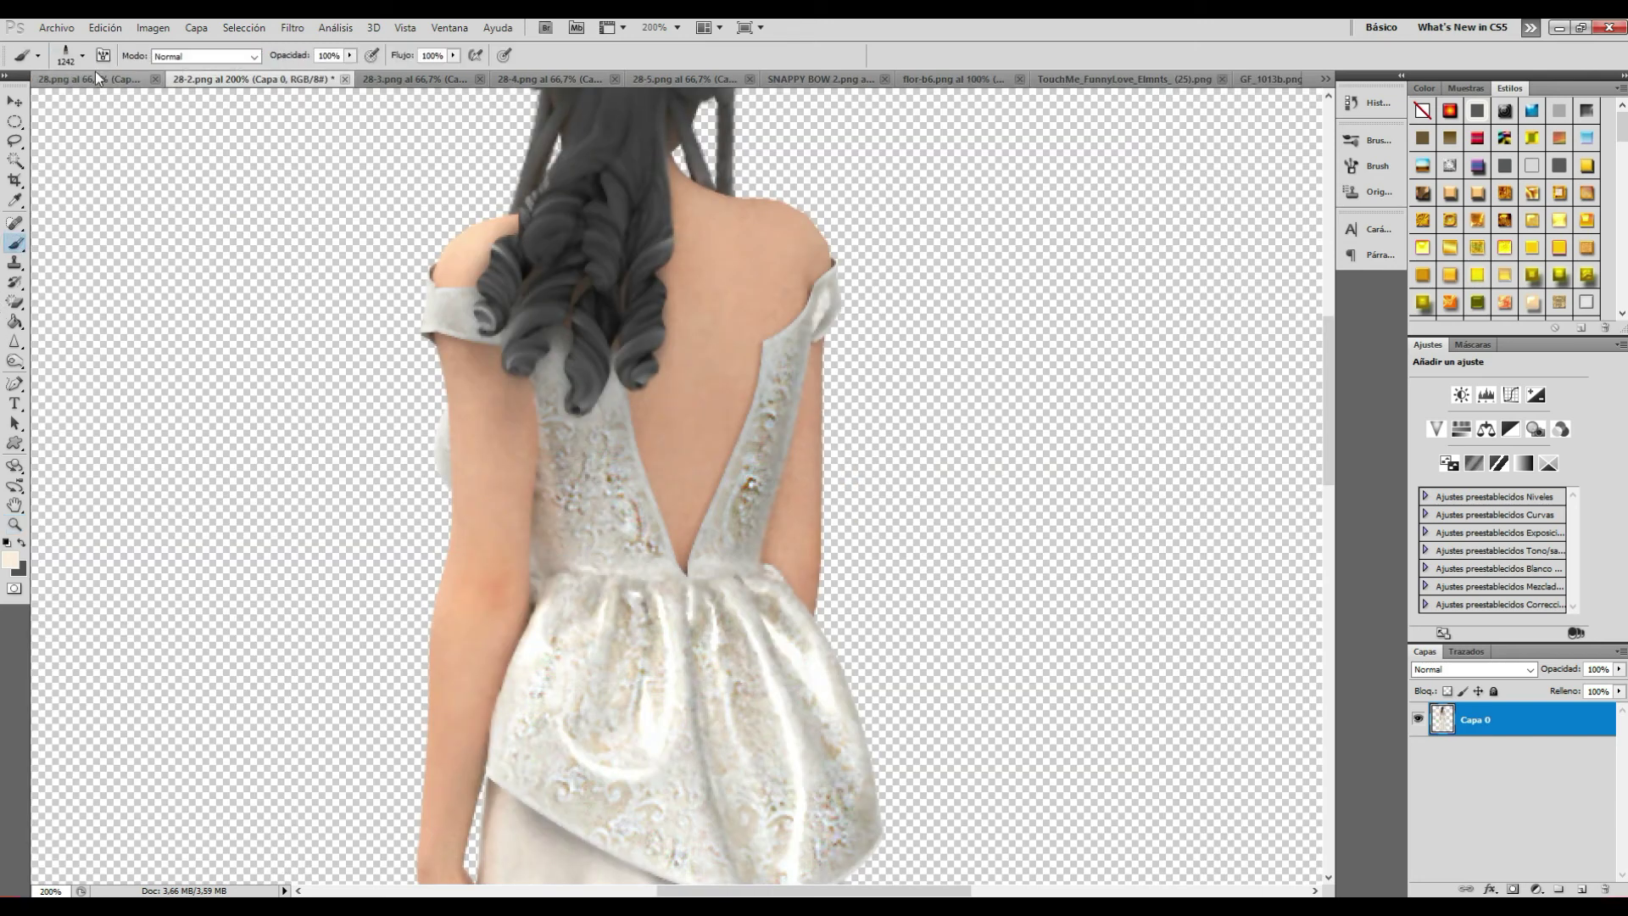
{"action": "left_click", "coordinate": [82, 55]}
{"action": "left_click", "coordinate": [61, 172]}
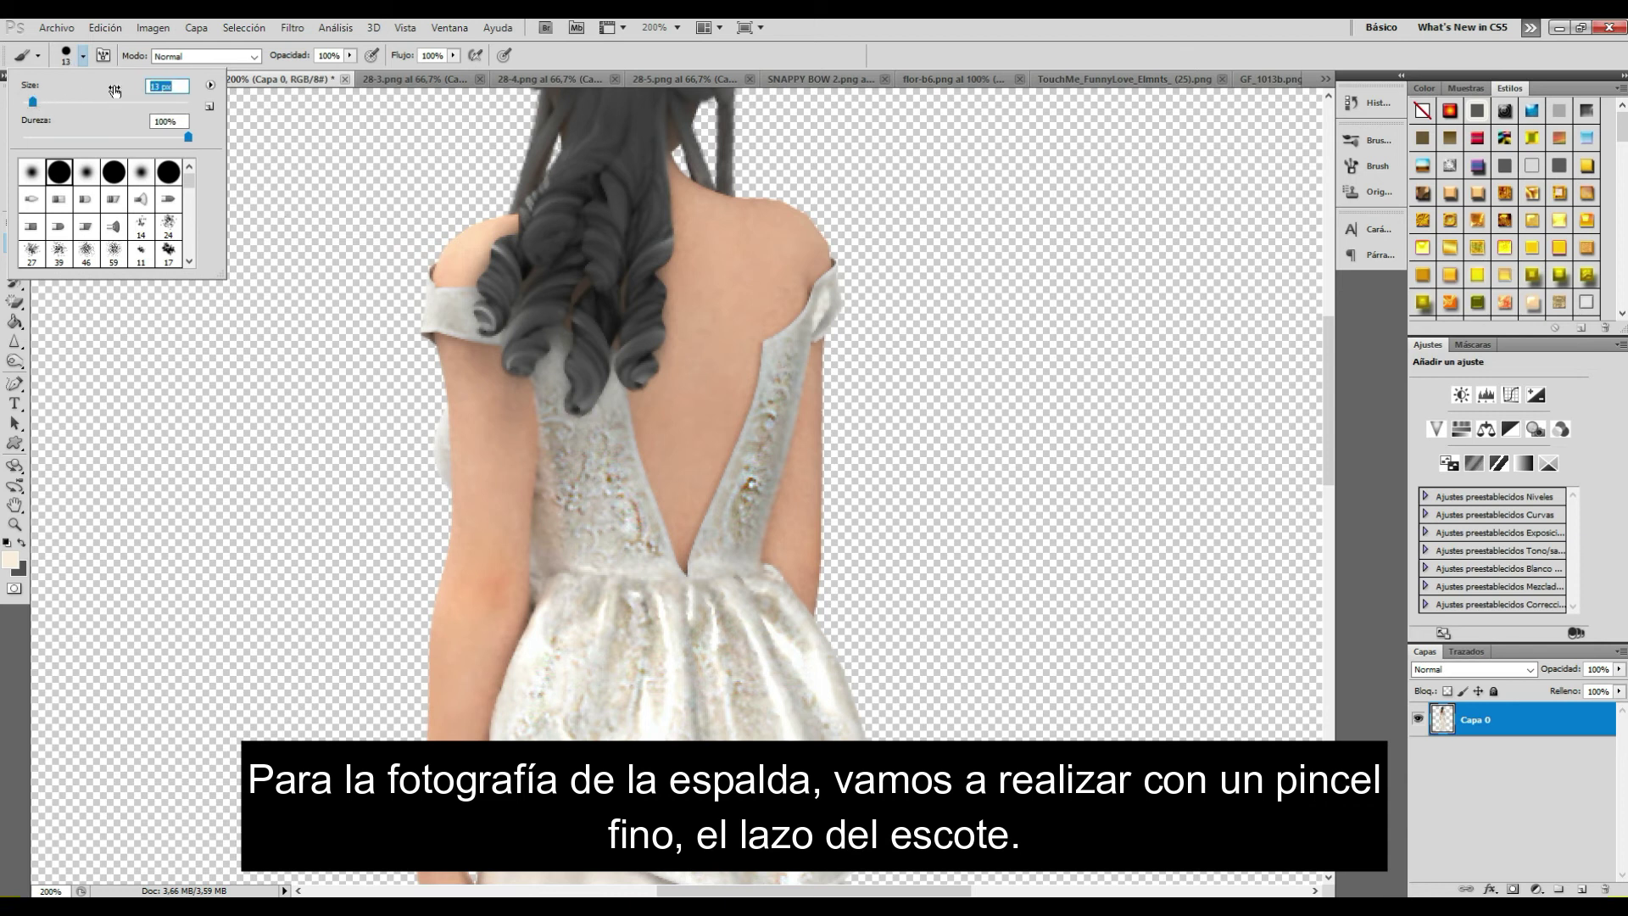
{"action": "type", "text": "2"}
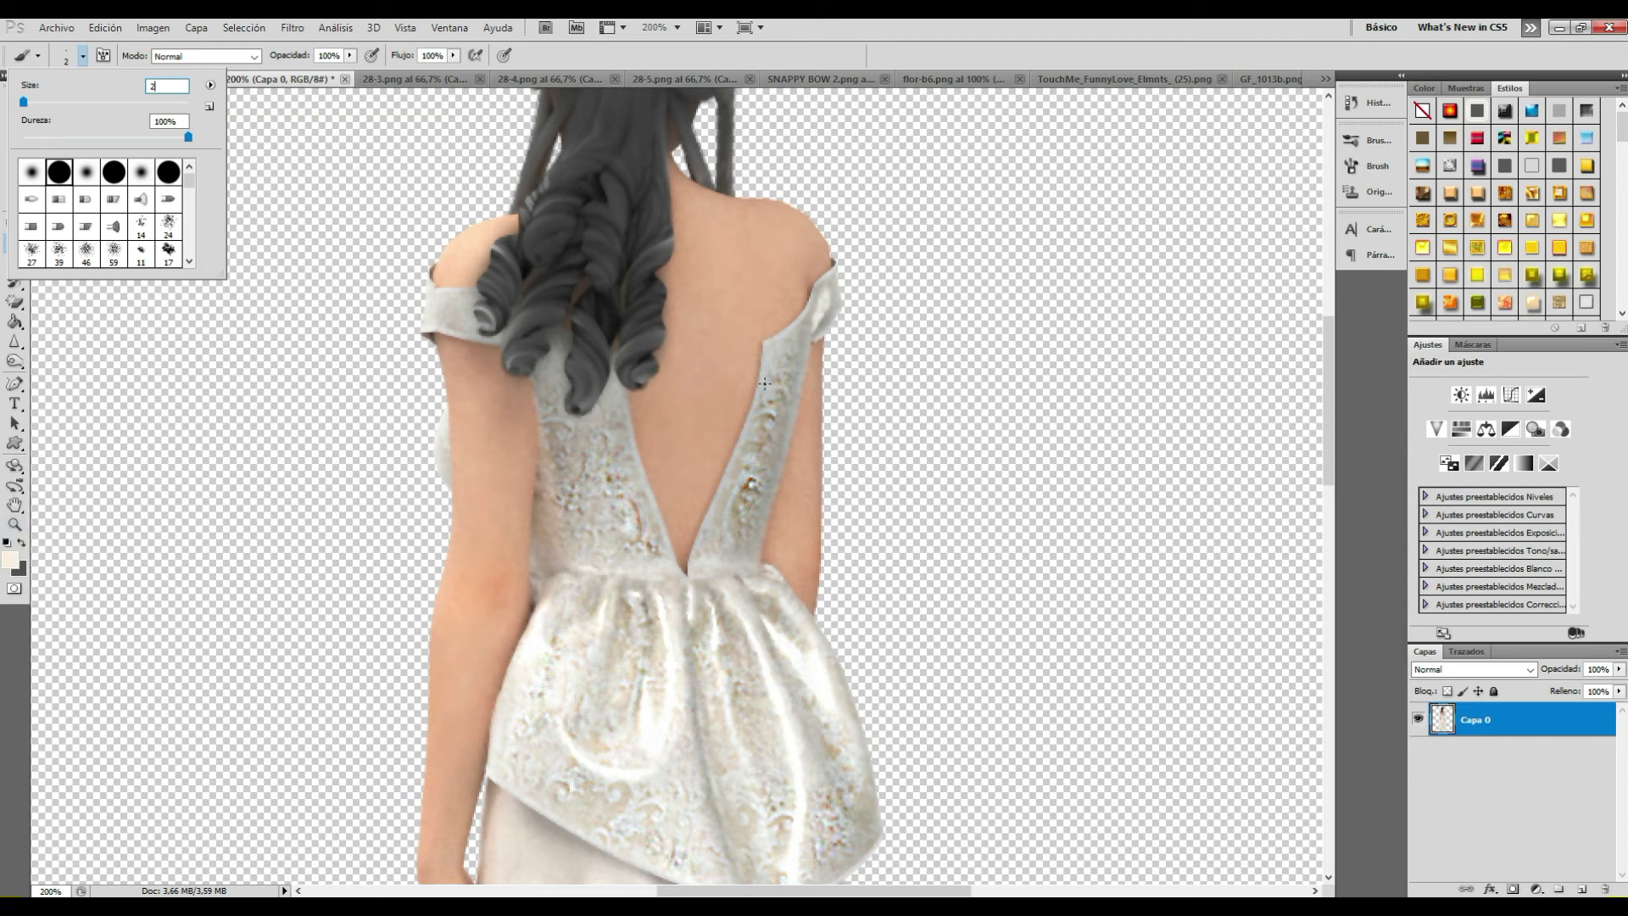
{"action": "left_click", "coordinate": [1582, 889]}
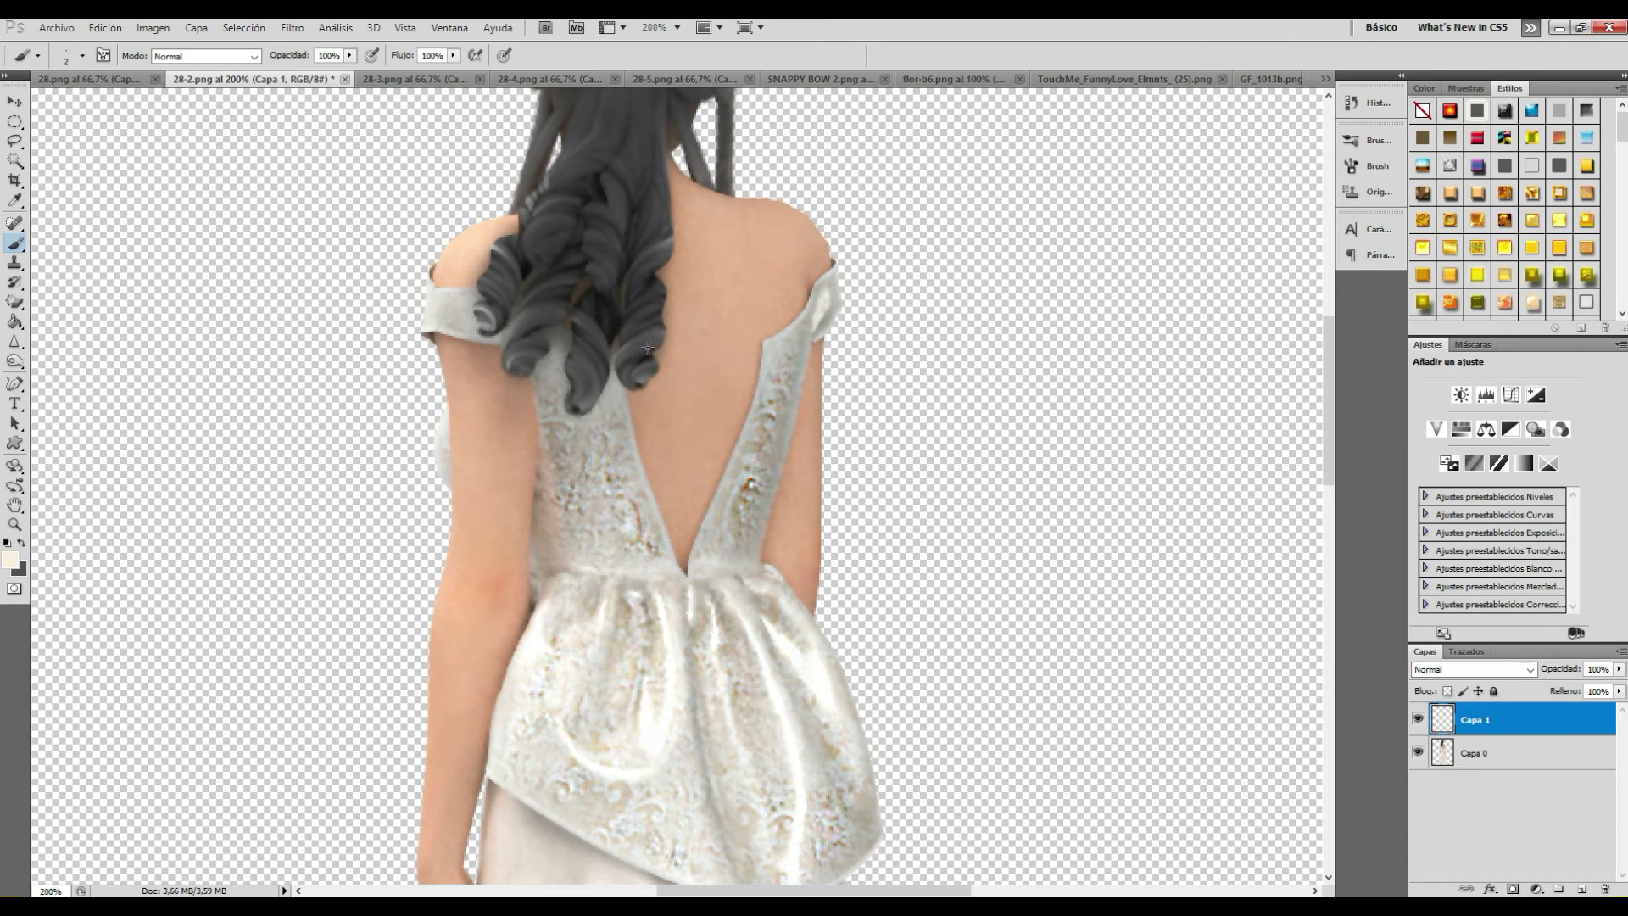
Step: Paint thin straight criss-cross lace lines down the dress's open back, ending near the waist
{"action": "left_click_drag", "start_coordinate": [642, 348], "coordinate": [745, 346]}
{"action": "left_click", "coordinate": [667, 395], "text": "shift"}
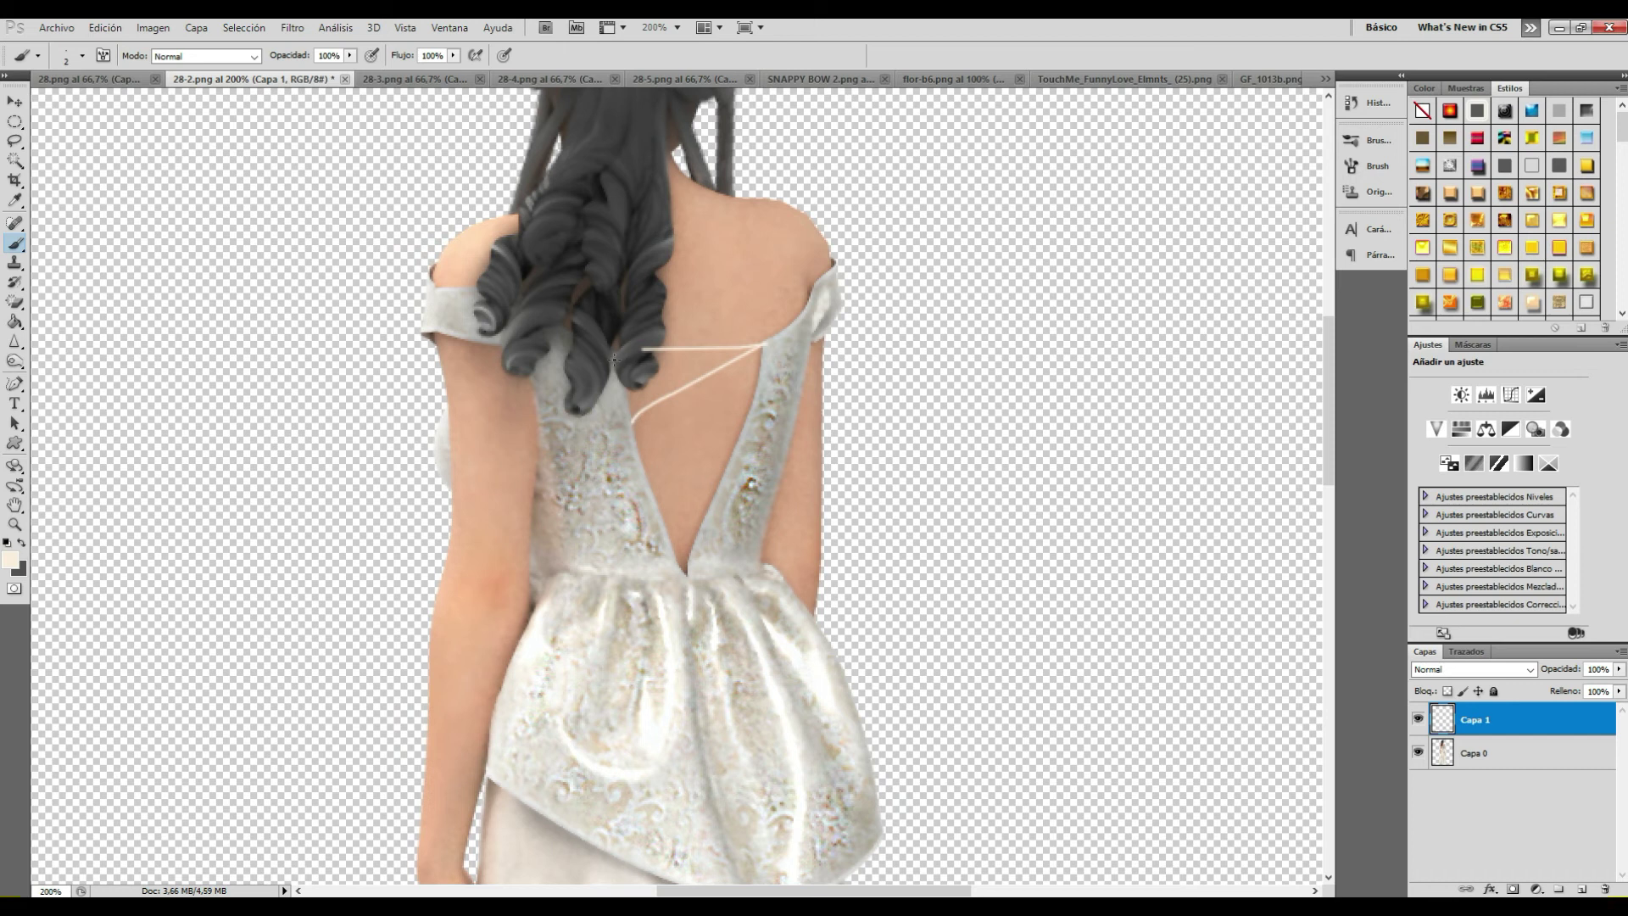
{"action": "left_click_drag", "start_coordinate": [613, 357], "coordinate": [728, 407]}
{"action": "left_click", "coordinate": [651, 485], "text": "shift"}
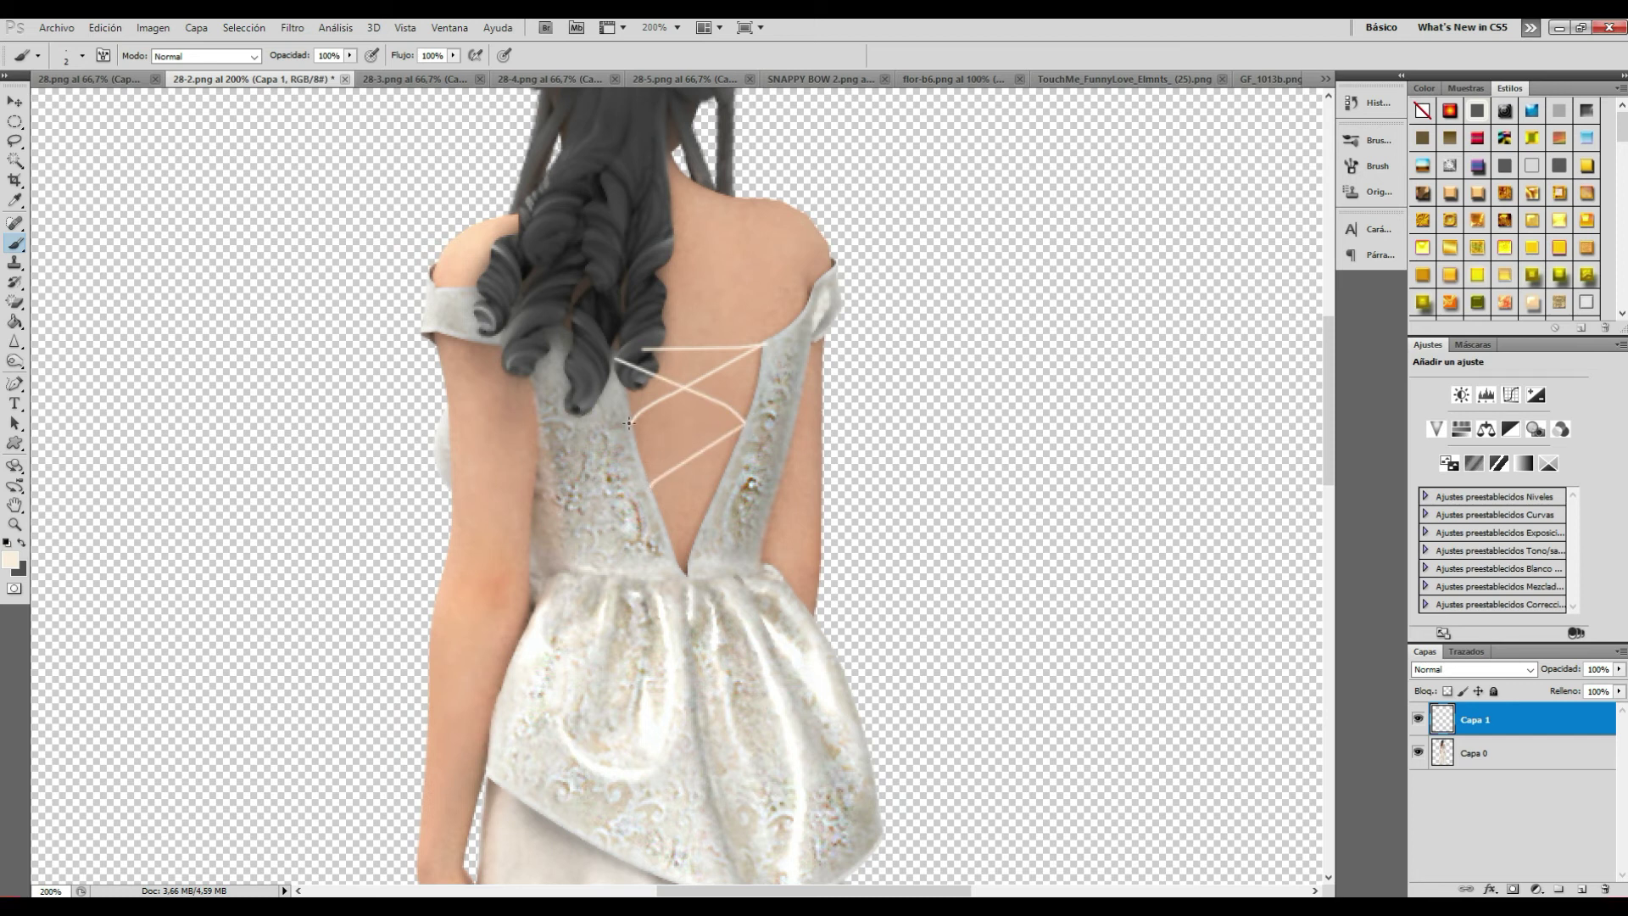
{"action": "left_click", "coordinate": [714, 474], "text": "shift"}
{"action": "left_click", "coordinate": [668, 531], "text": "shift"}
{"action": "left_click", "coordinate": [699, 524], "text": "shift"}
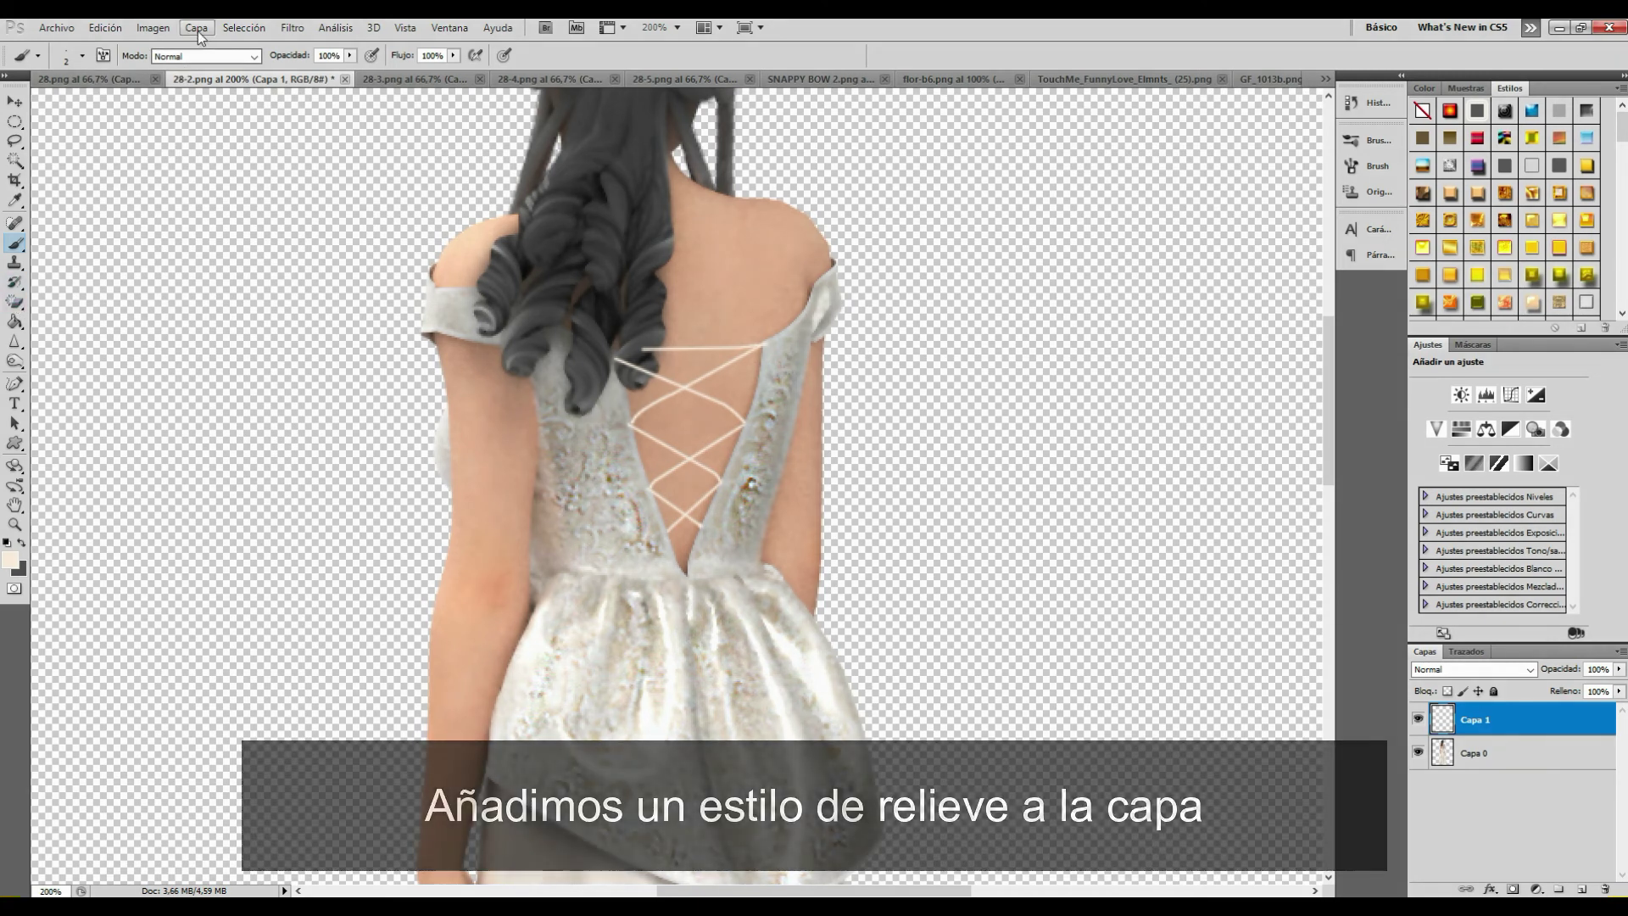
Step: Apply a Relieve bevel to Capa 1 with 1% depth and 45% shadow opacity
{"action": "left_click", "coordinate": [197, 31]}
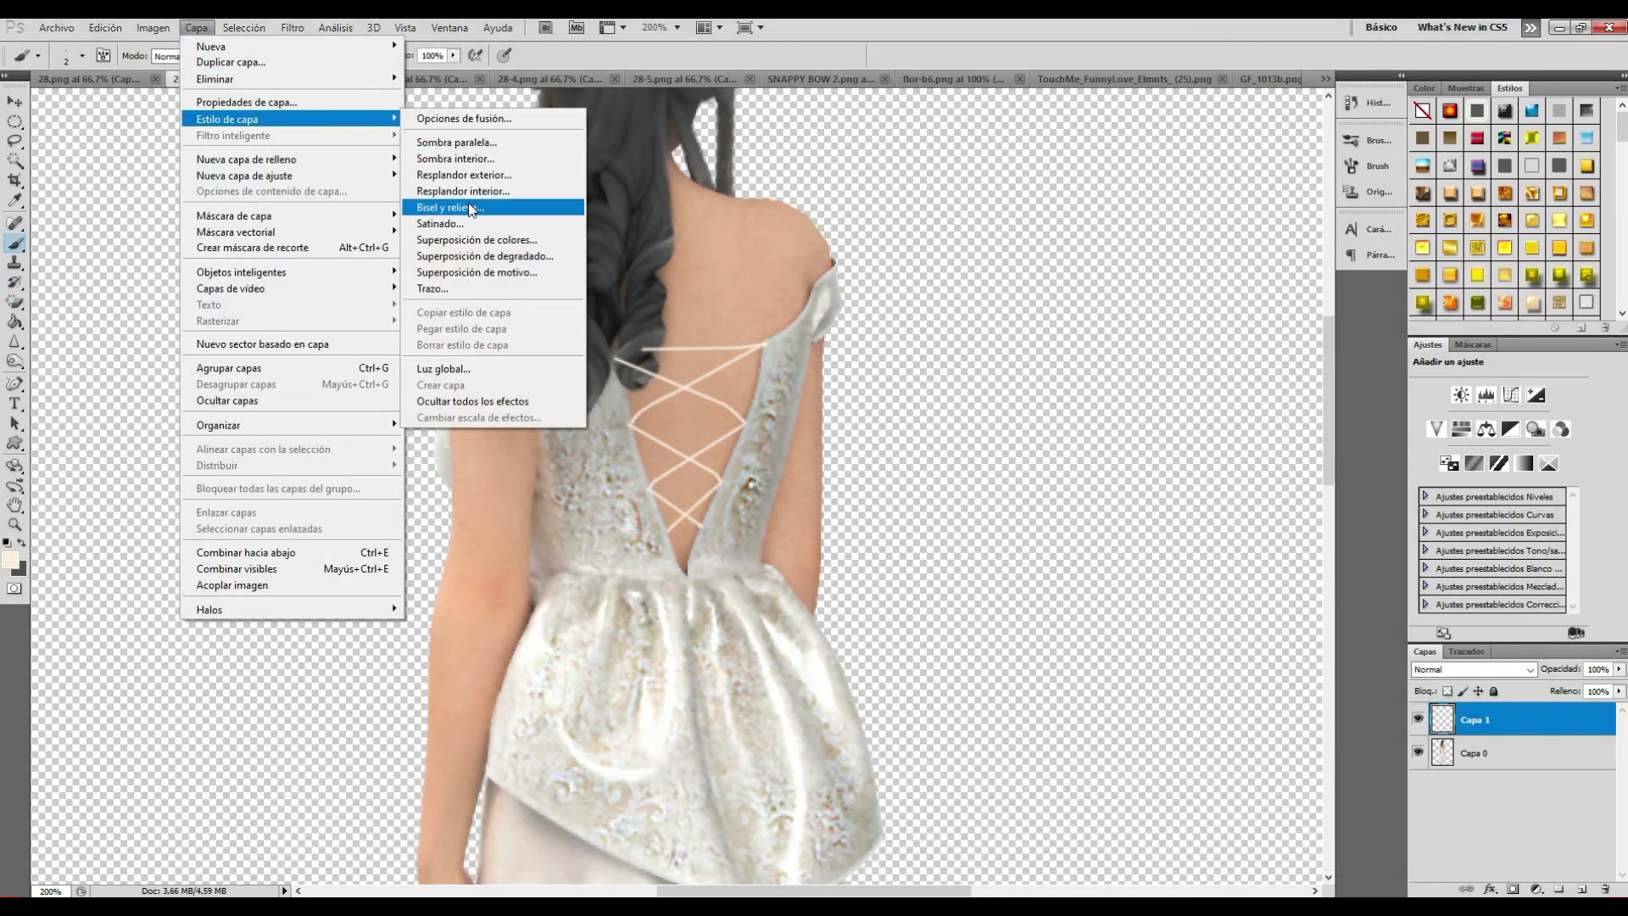
{"action": "left_click", "coordinate": [469, 207]}
{"action": "left_click", "coordinate": [1231, 239]}
{"action": "left_click", "coordinate": [1221, 277]}
{"action": "mouse_move", "coordinate": [1199, 278]}
{"action": "left_mouse_down"}
{"action": "mouse_move", "coordinate": [1151, 288]}
{"action": "mouse_move", "coordinate": [1119, 330]}
{"action": "left_mouse_up"}
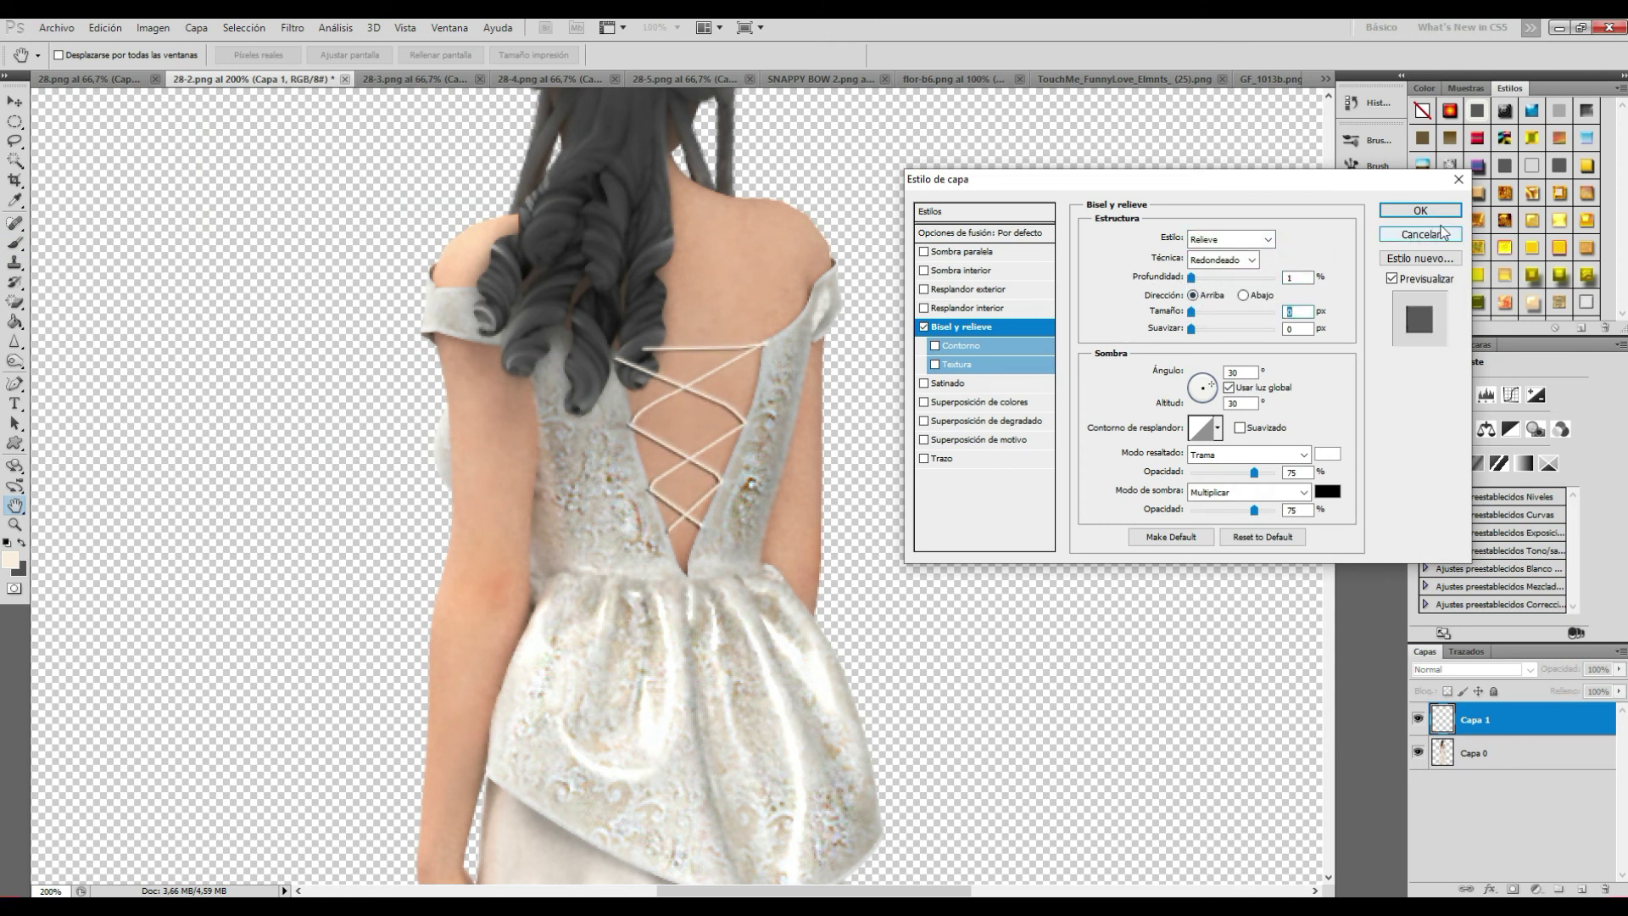
{"action": "left_click_drag", "start_coordinate": [1247, 509], "coordinate": [1225, 513]}
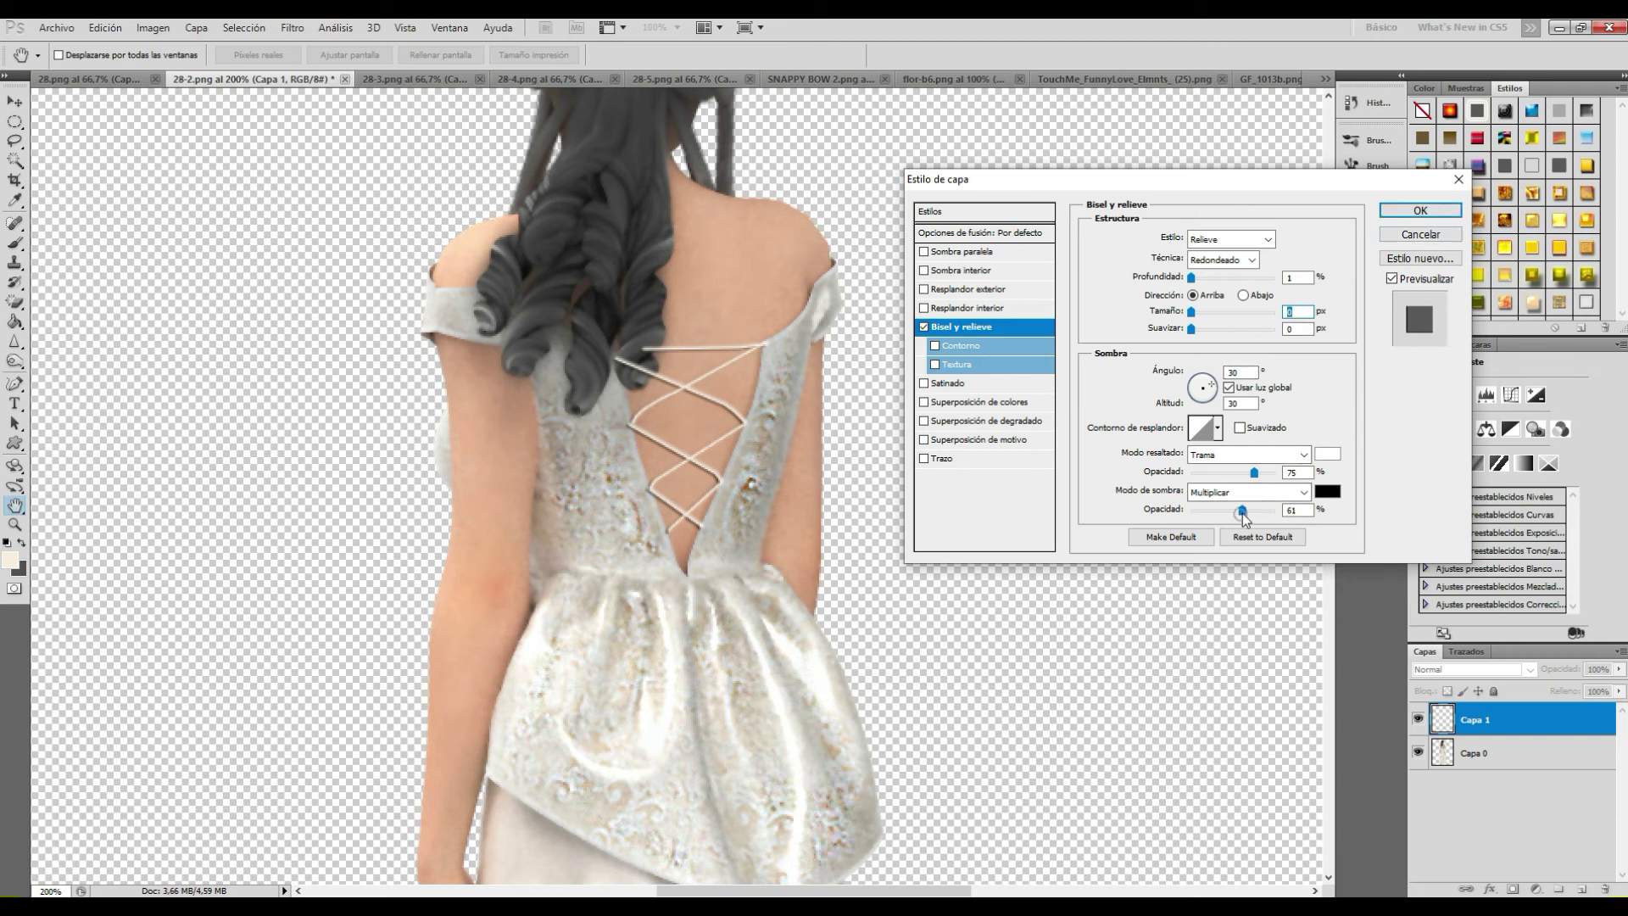
{"action": "left_click", "coordinate": [1228, 517]}
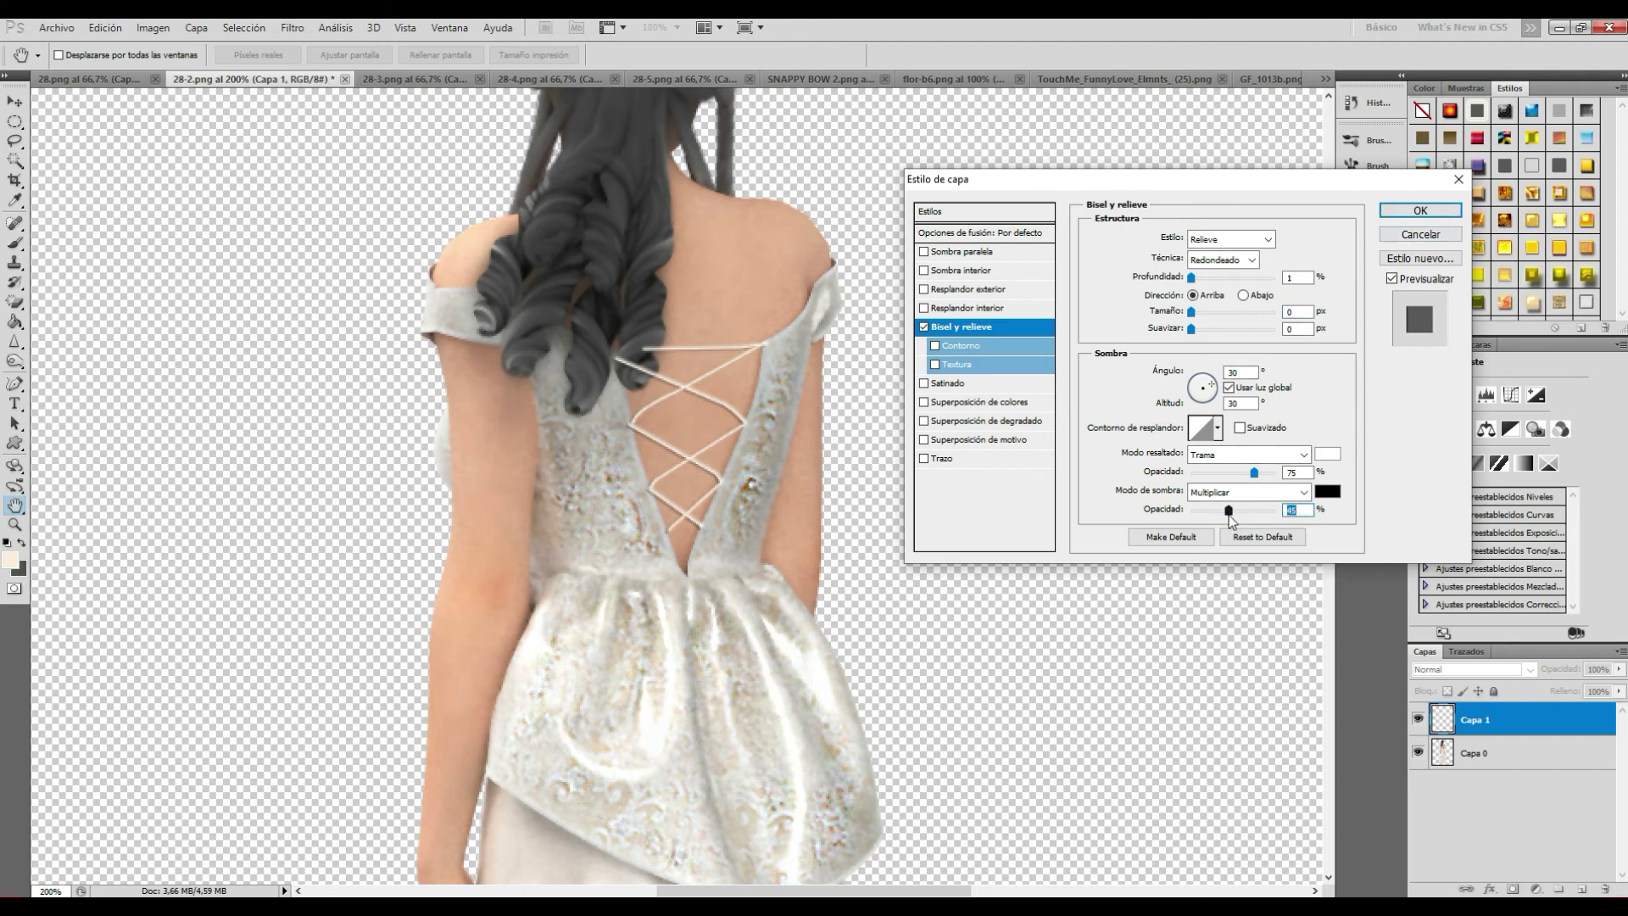
{"action": "left_click", "coordinate": [1420, 209]}
{"action": "key", "text": "b"}
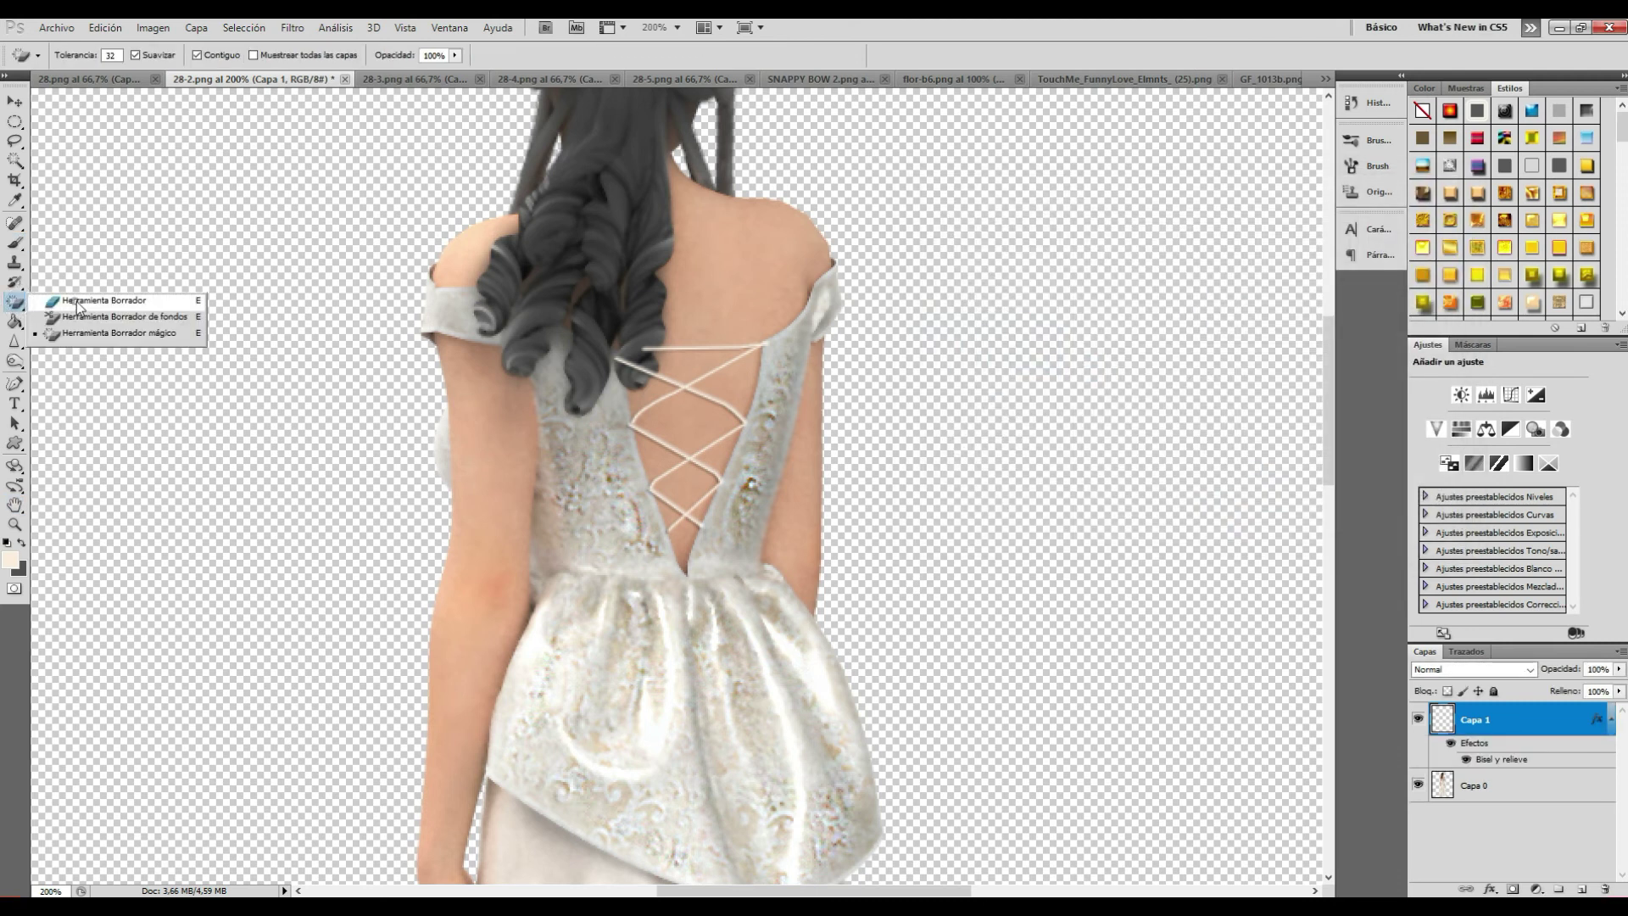
Step: Erase the lace ends over the hair with a 19 px eraser, then view the whole figure
{"action": "left_click_drag", "start_coordinate": [19, 307], "coordinate": [76, 299]}
{"action": "left_click", "coordinate": [81, 57]}
{"action": "left_click_drag", "start_coordinate": [69, 102], "coordinate": [37, 102]}
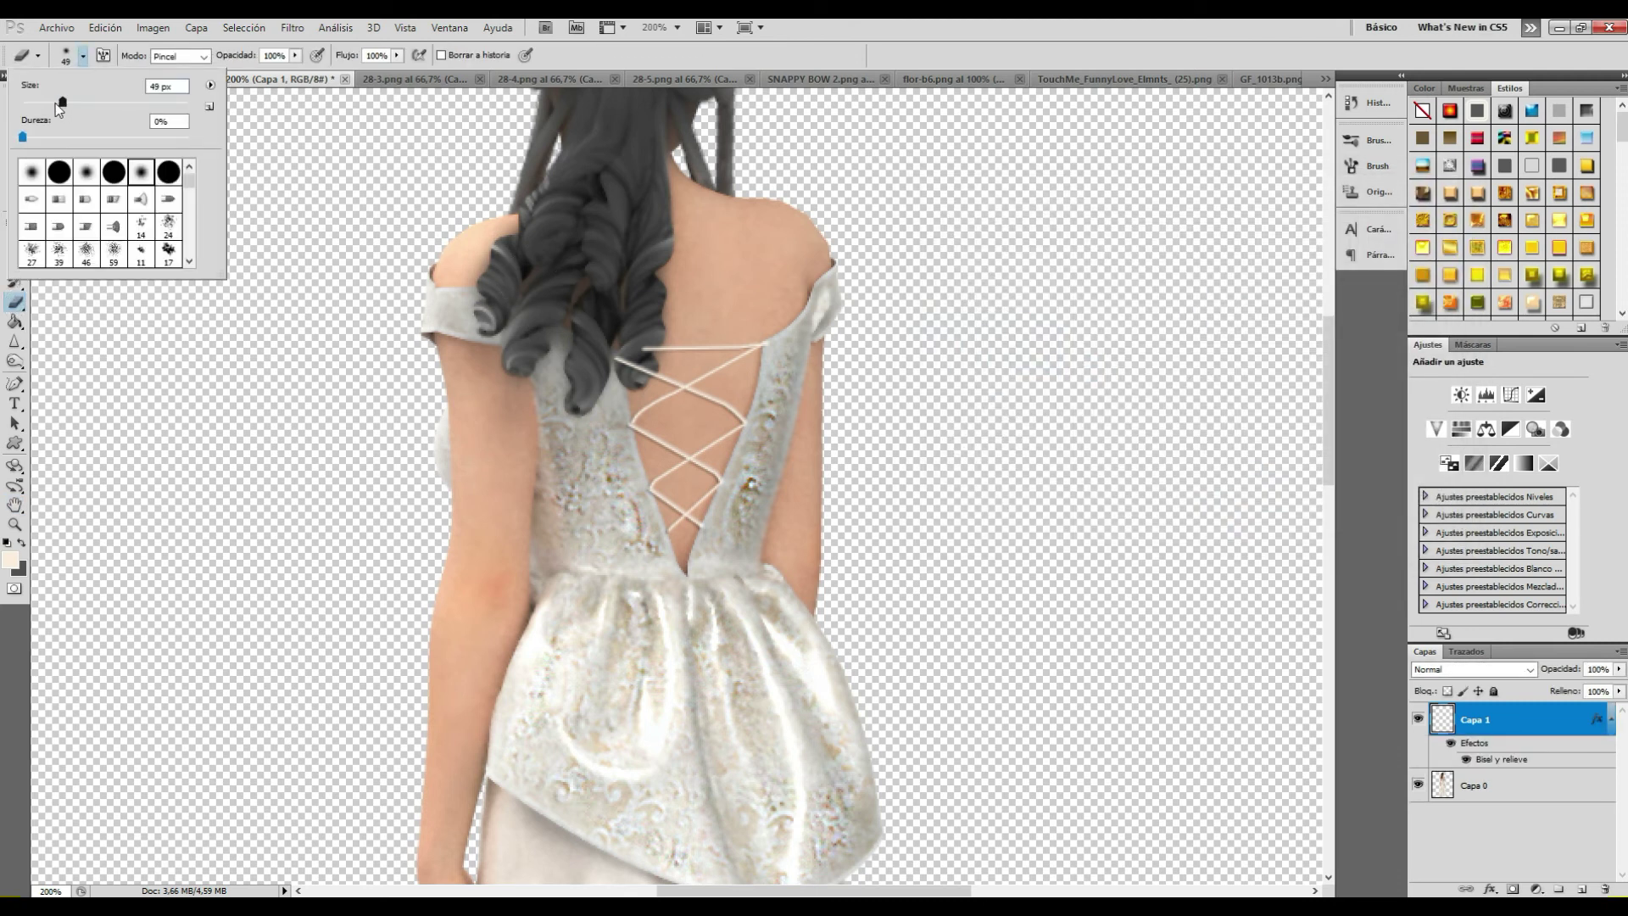
{"action": "left_click", "coordinate": [641, 342]}
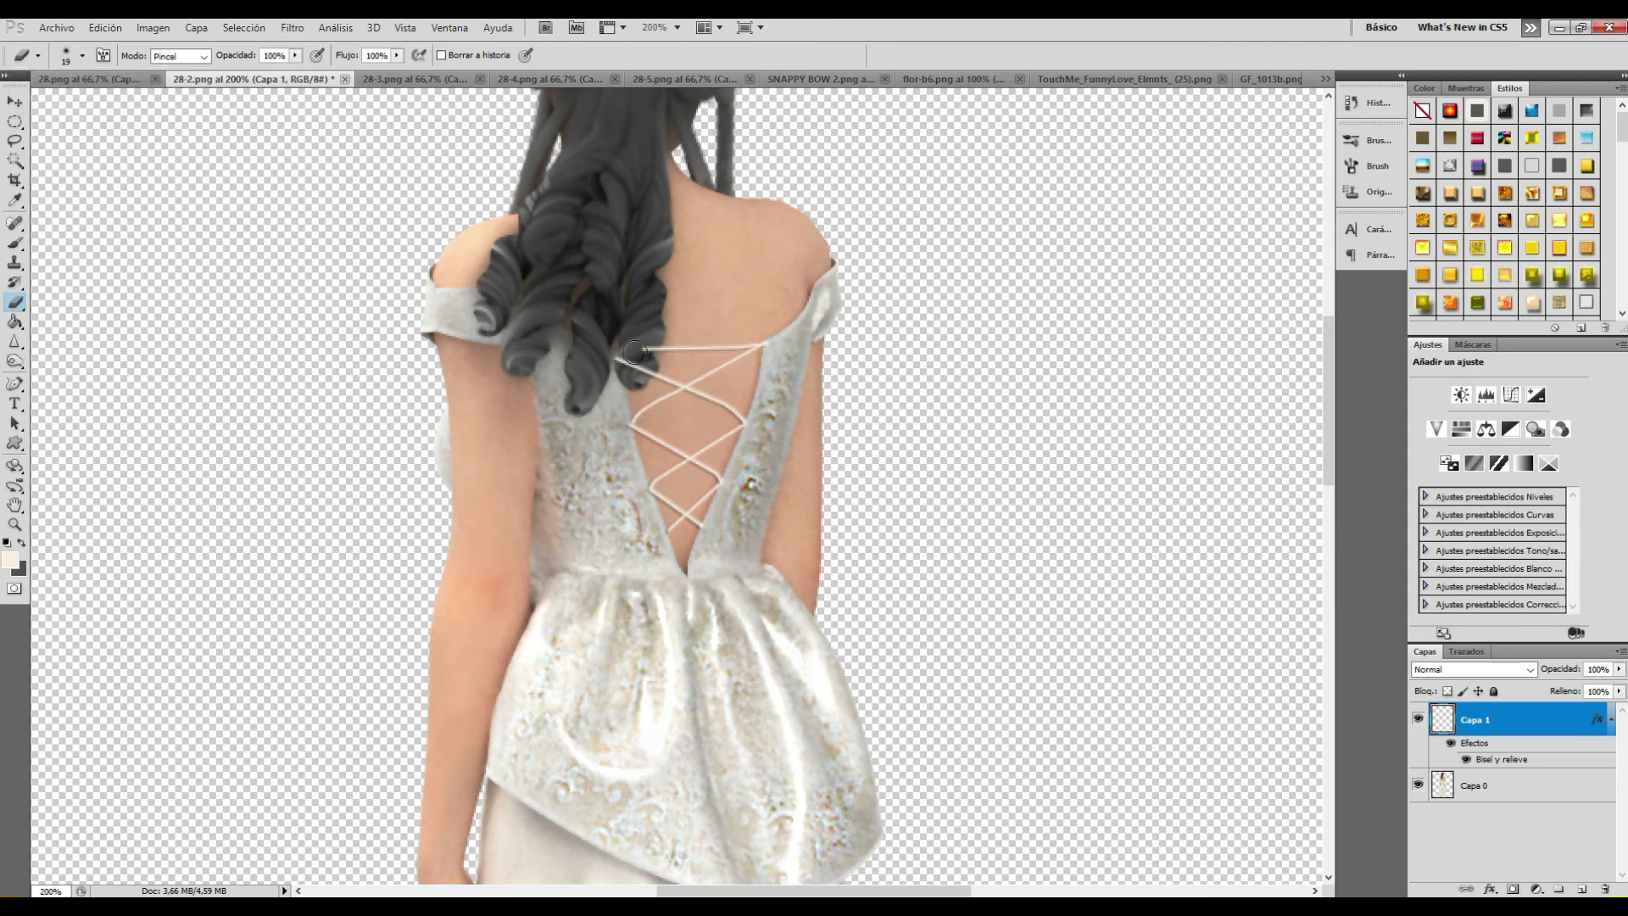
{"action": "left_click_drag", "start_coordinate": [638, 355], "coordinate": [619, 363]}
{"action": "left_click_drag", "start_coordinate": [618, 442], "coordinate": [650, 536]}
{"action": "left_click", "coordinate": [15, 525]}
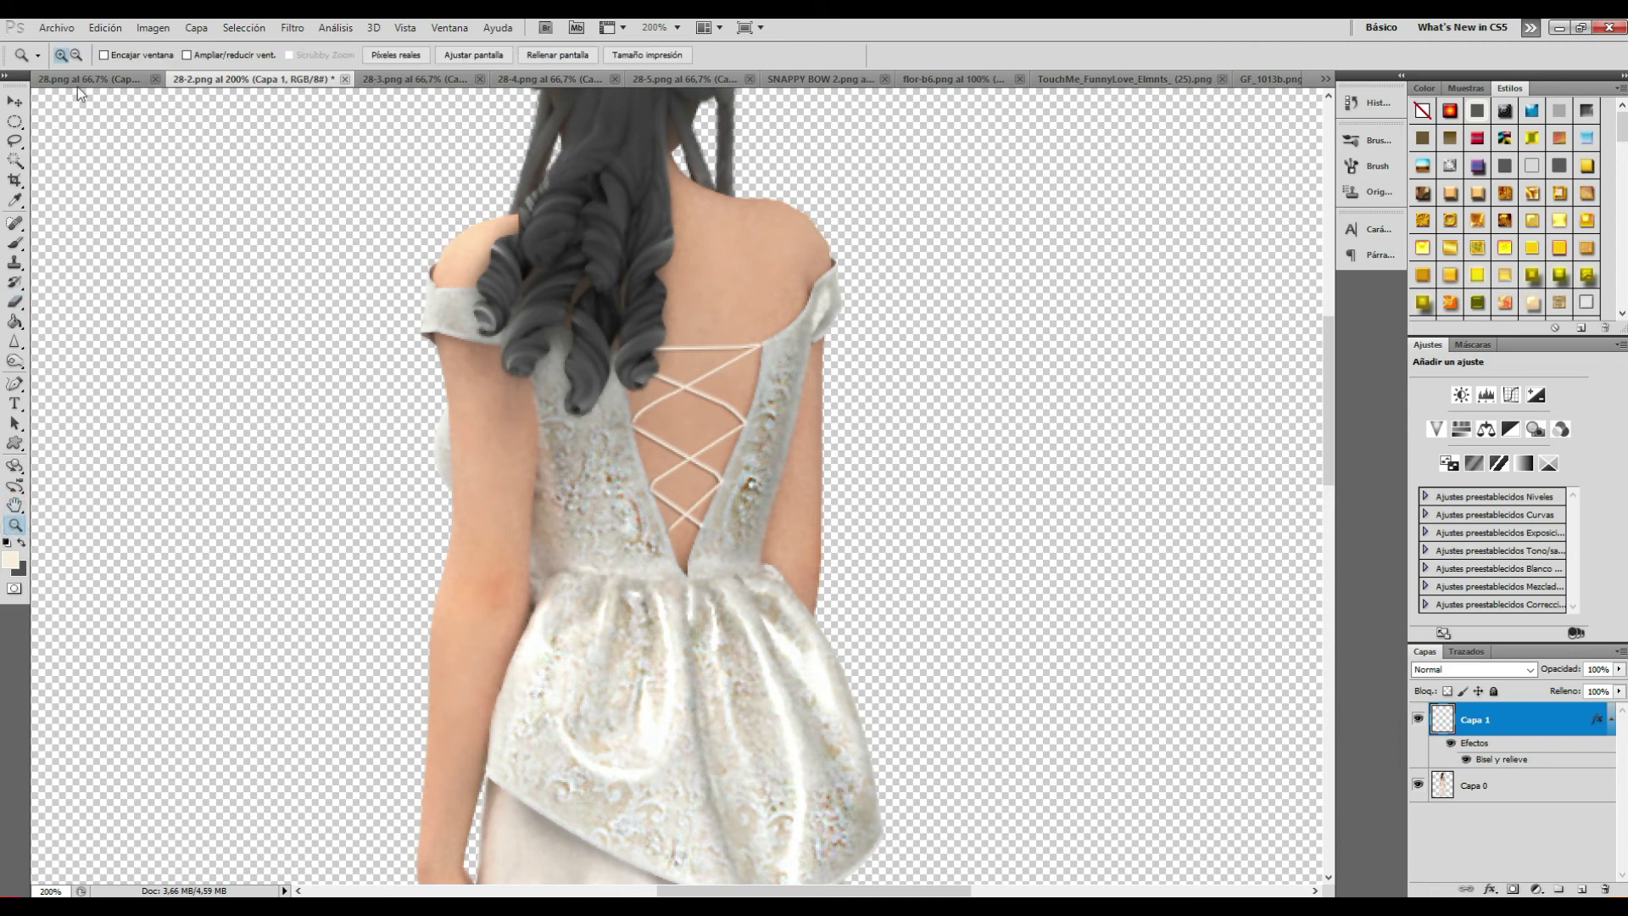
{"action": "left_click", "coordinate": [604, 466], "text": "alt"}
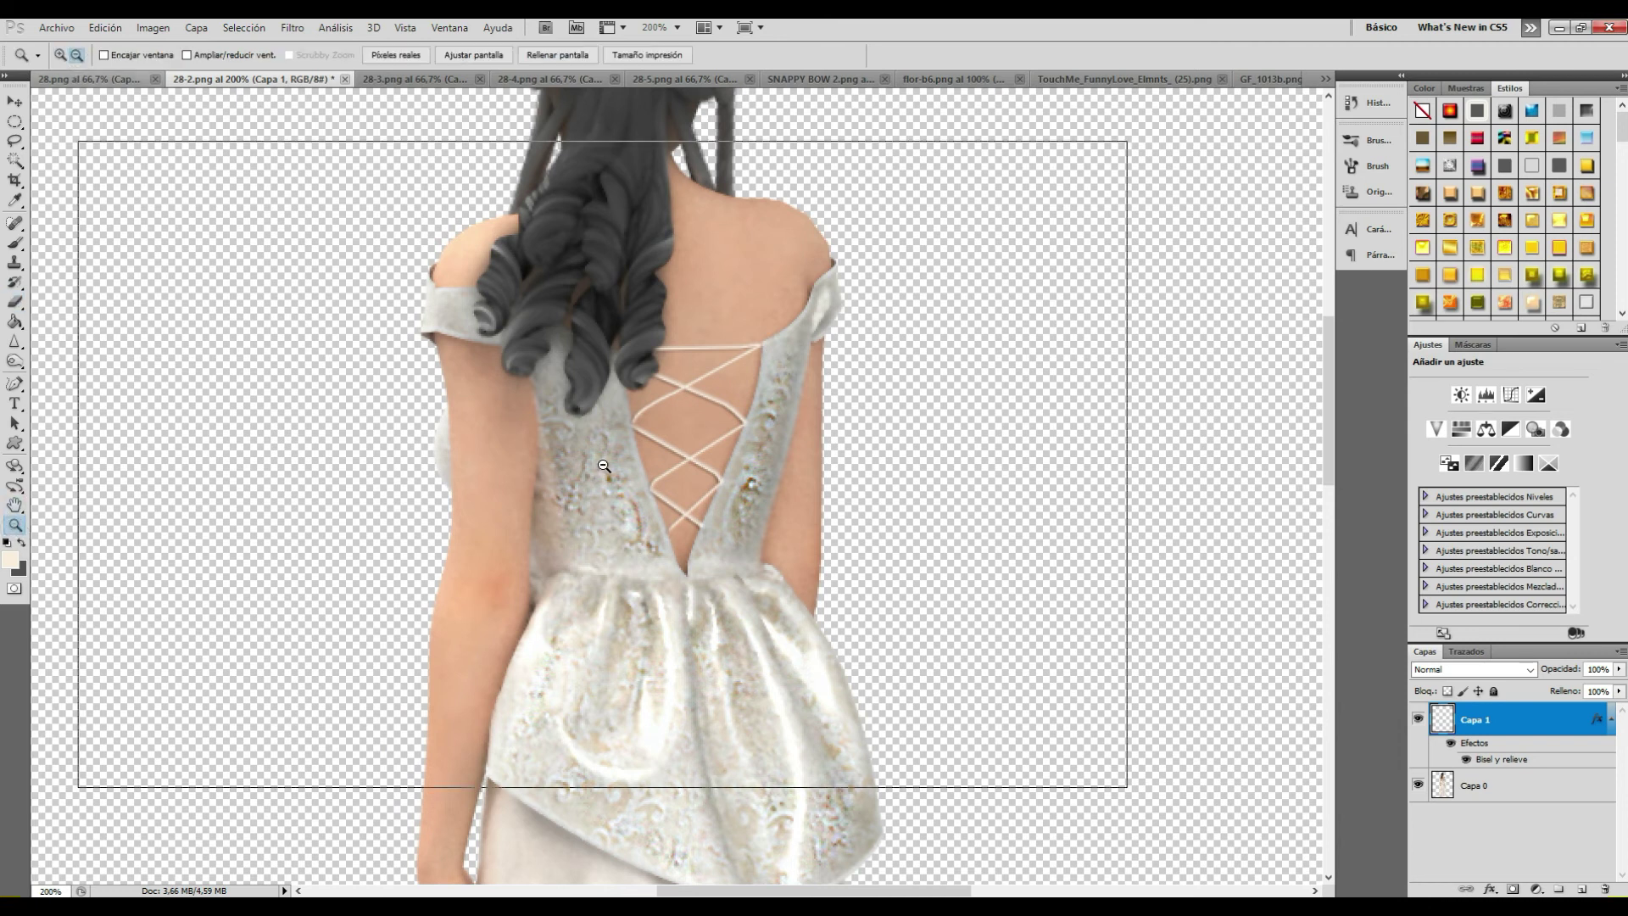
{"action": "left_click", "coordinate": [17, 103]}
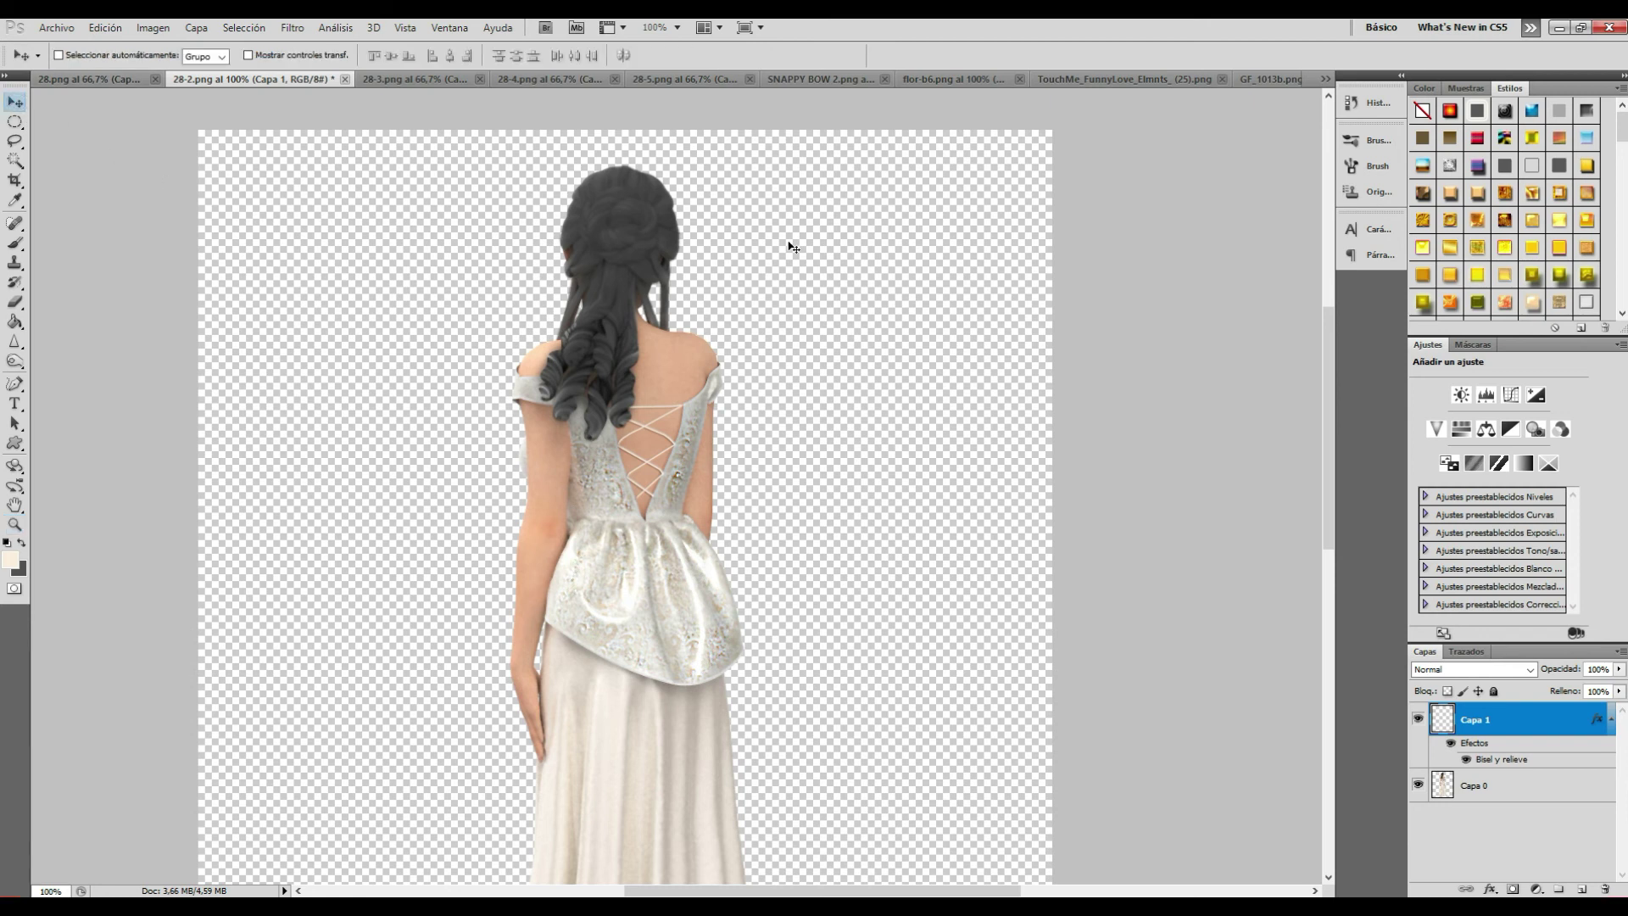
Step: Drag the bow from SNAPPY BOW 2.png into 28-2.png and redock its window
{"action": "left_click", "coordinate": [1134, 80]}
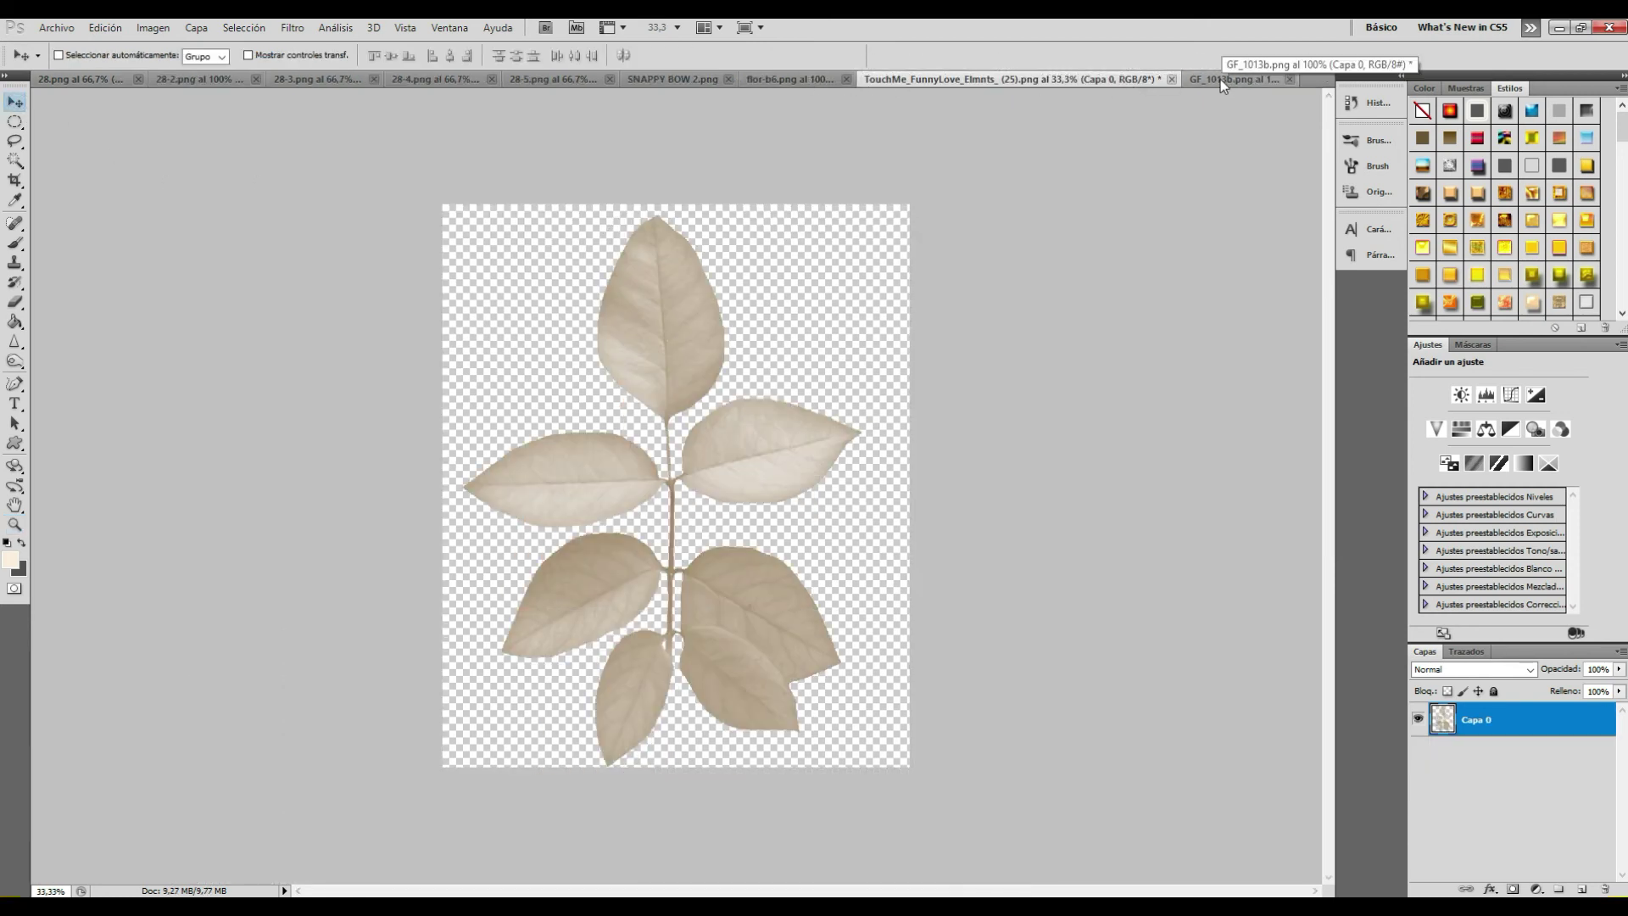
{"action": "left_click", "coordinate": [691, 81]}
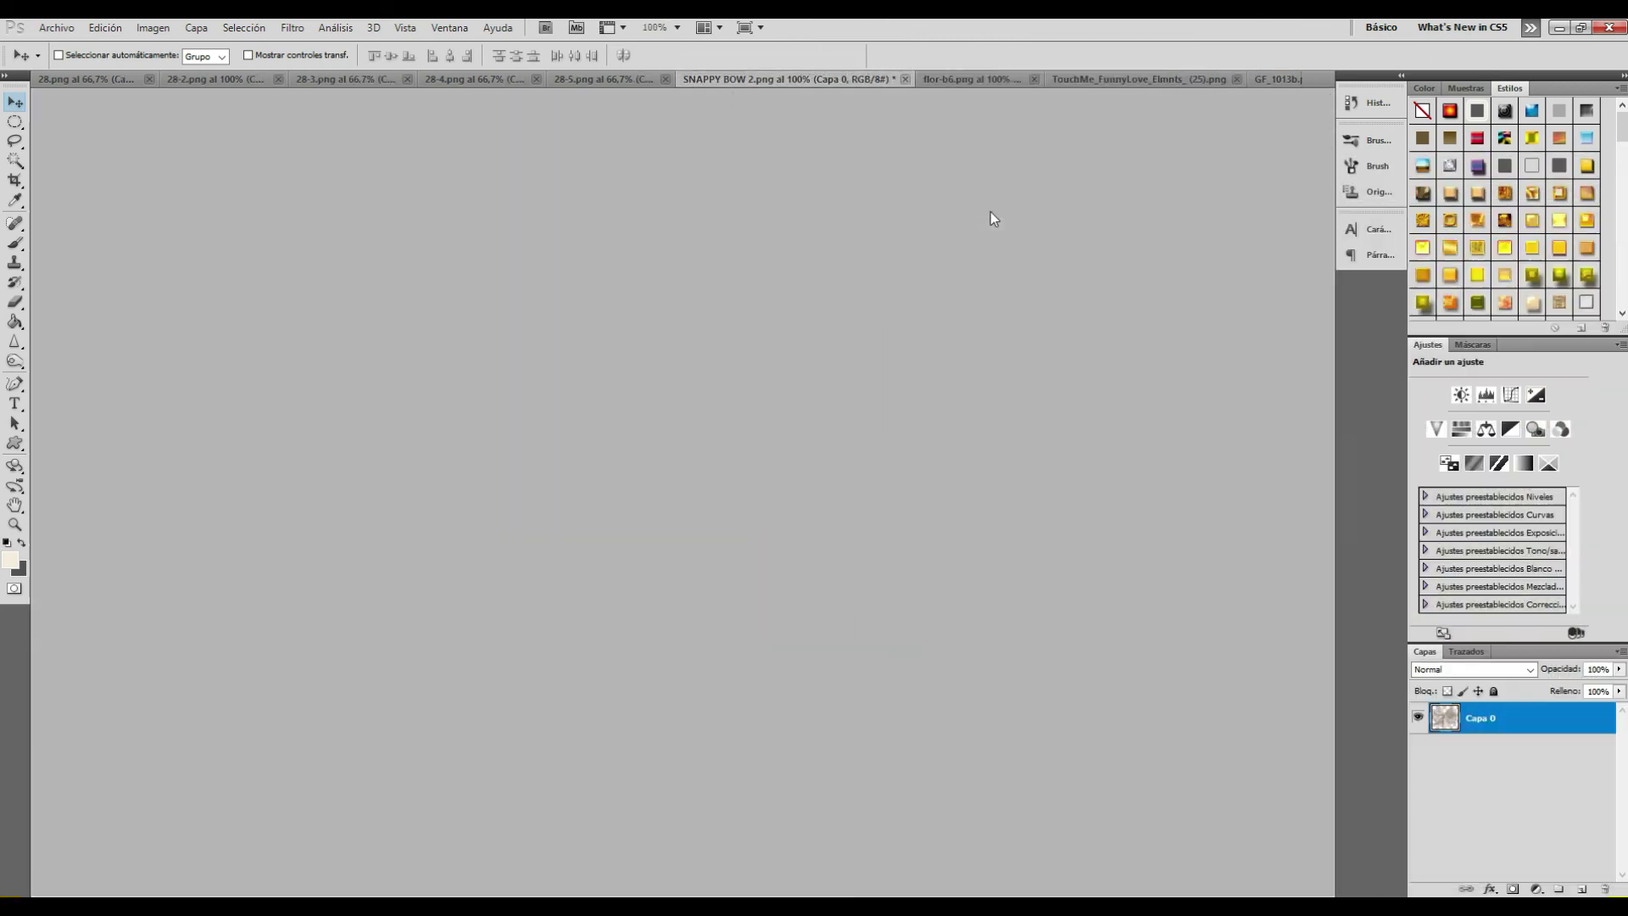
{"action": "left_click_drag", "start_coordinate": [694, 84], "coordinate": [991, 211]}
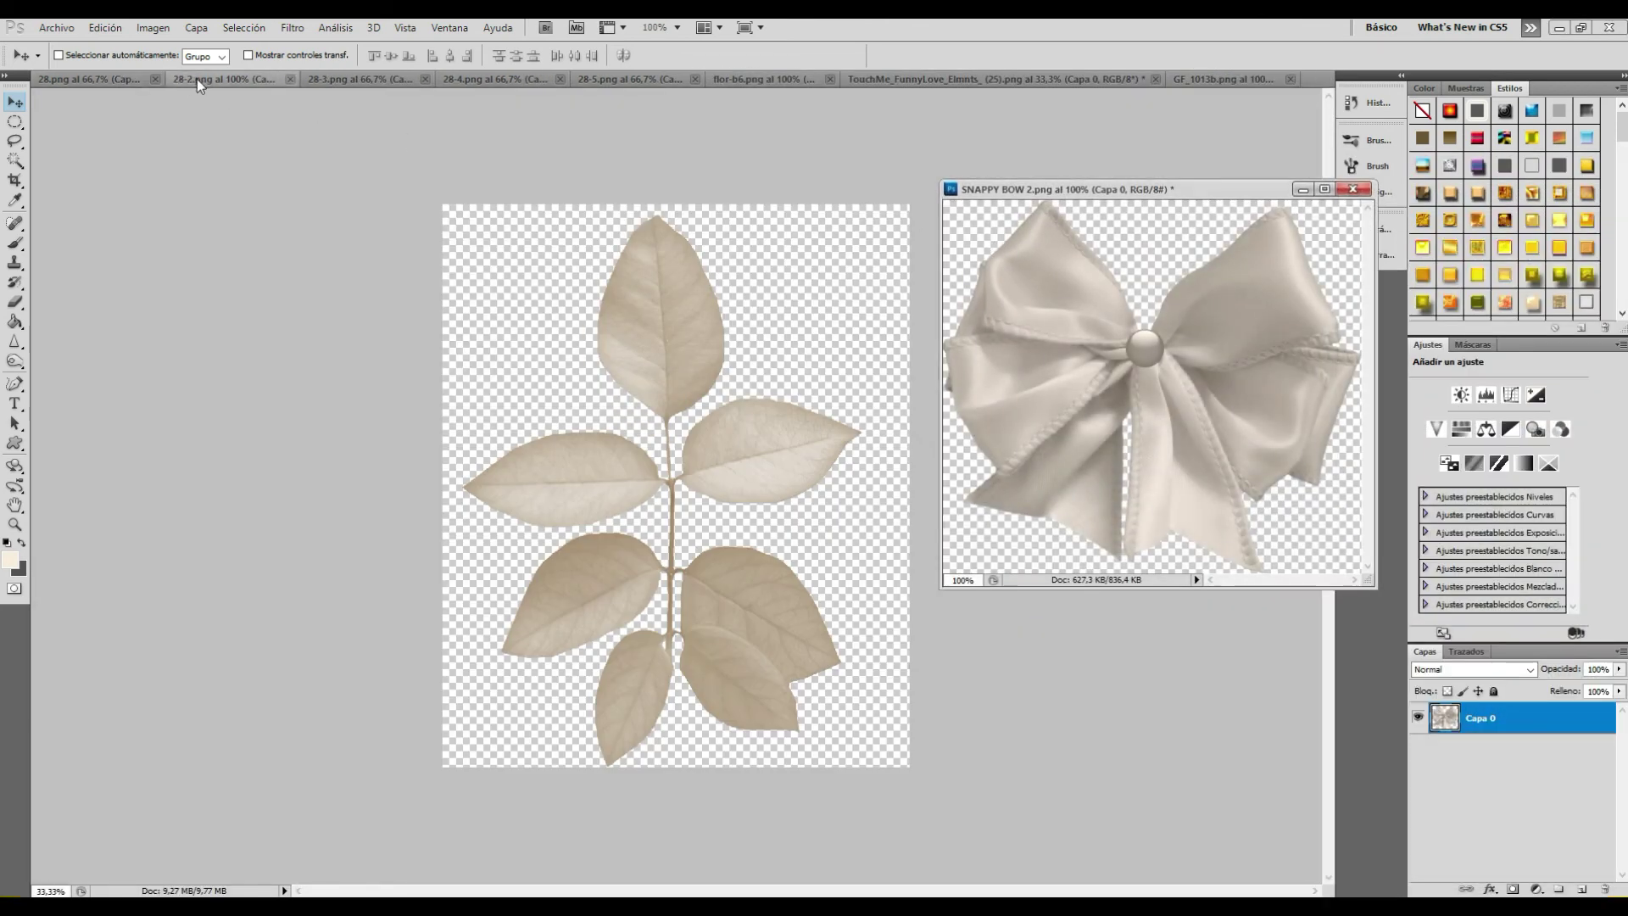
{"action": "left_click", "coordinate": [197, 79]}
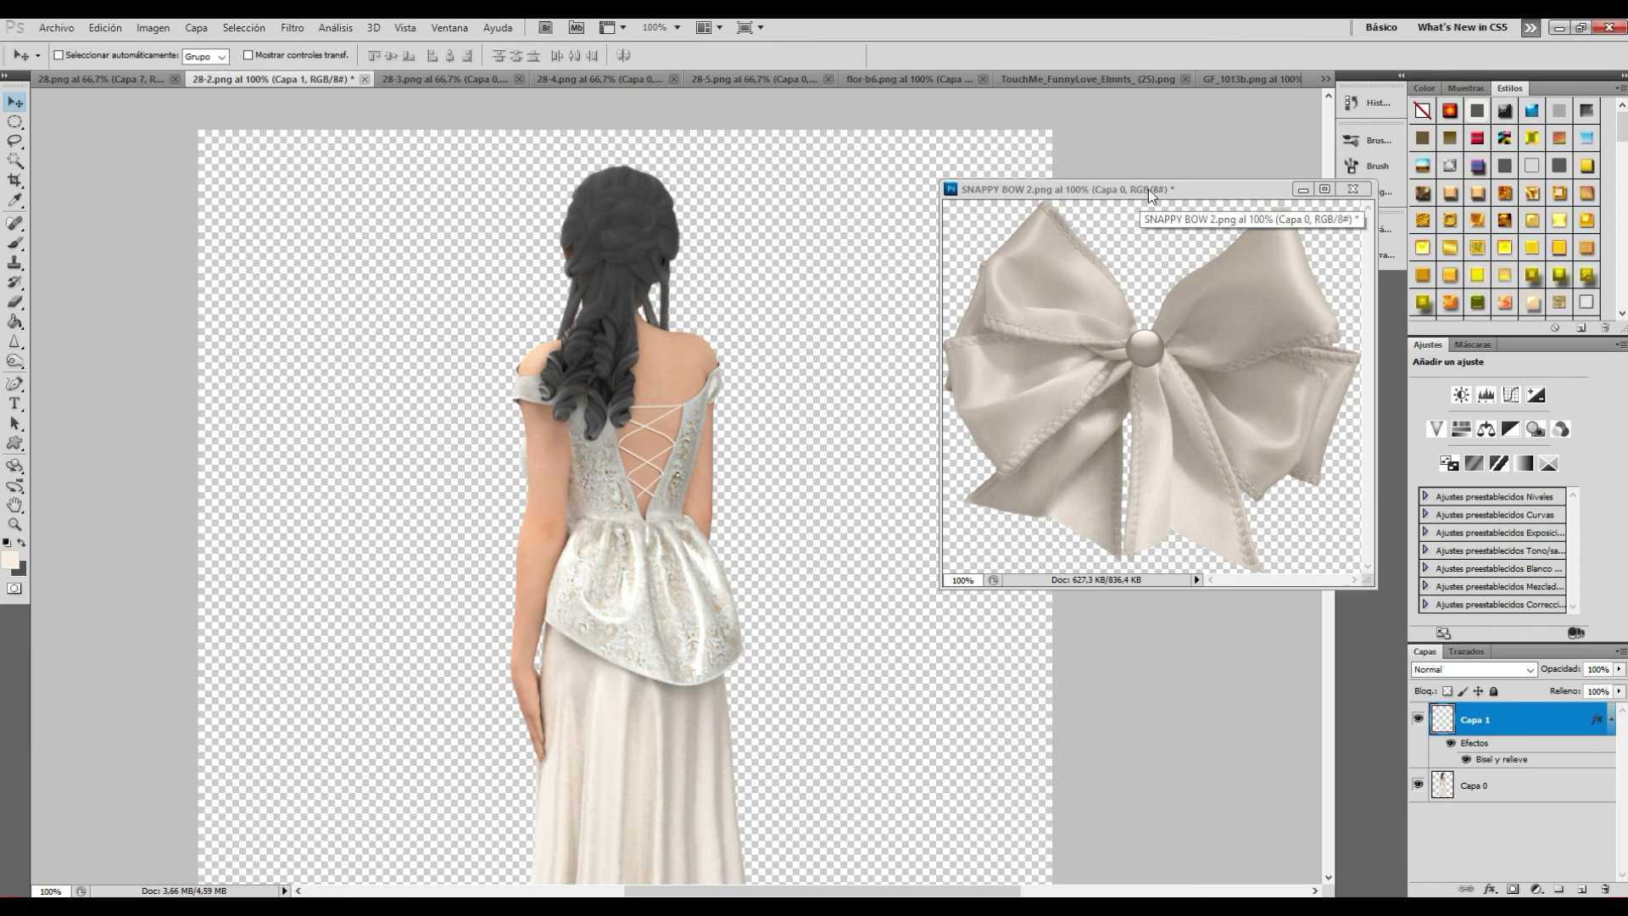
{"action": "left_click_drag", "start_coordinate": [1160, 187], "coordinate": [1050, 224]}
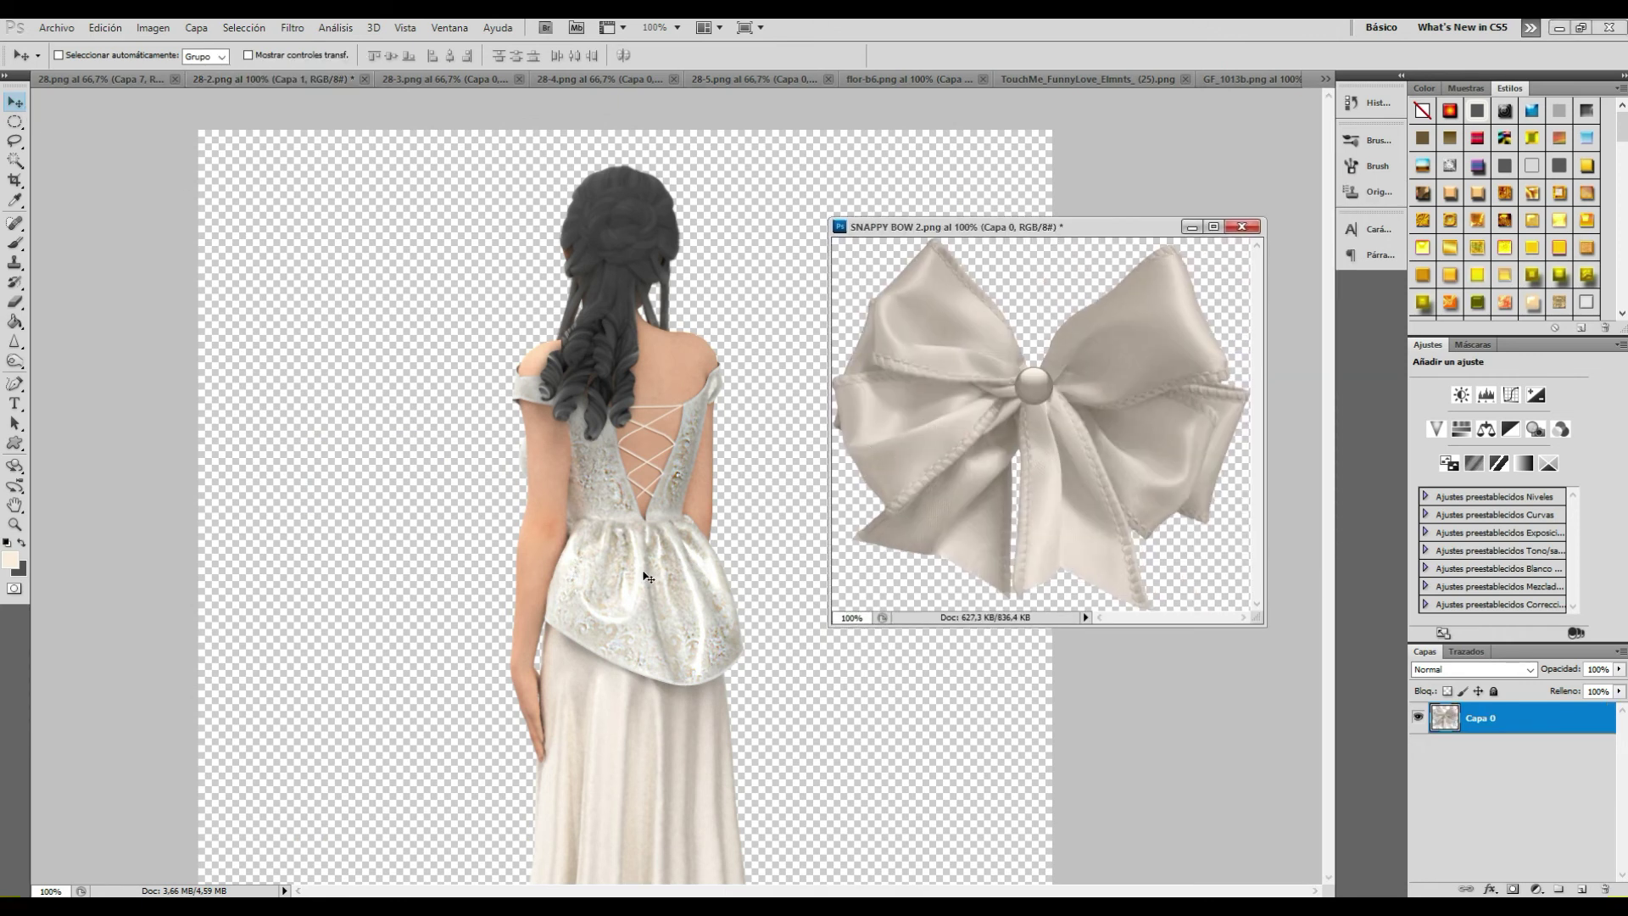
{"action": "left_click_drag", "start_coordinate": [648, 576], "coordinate": [650, 577]}
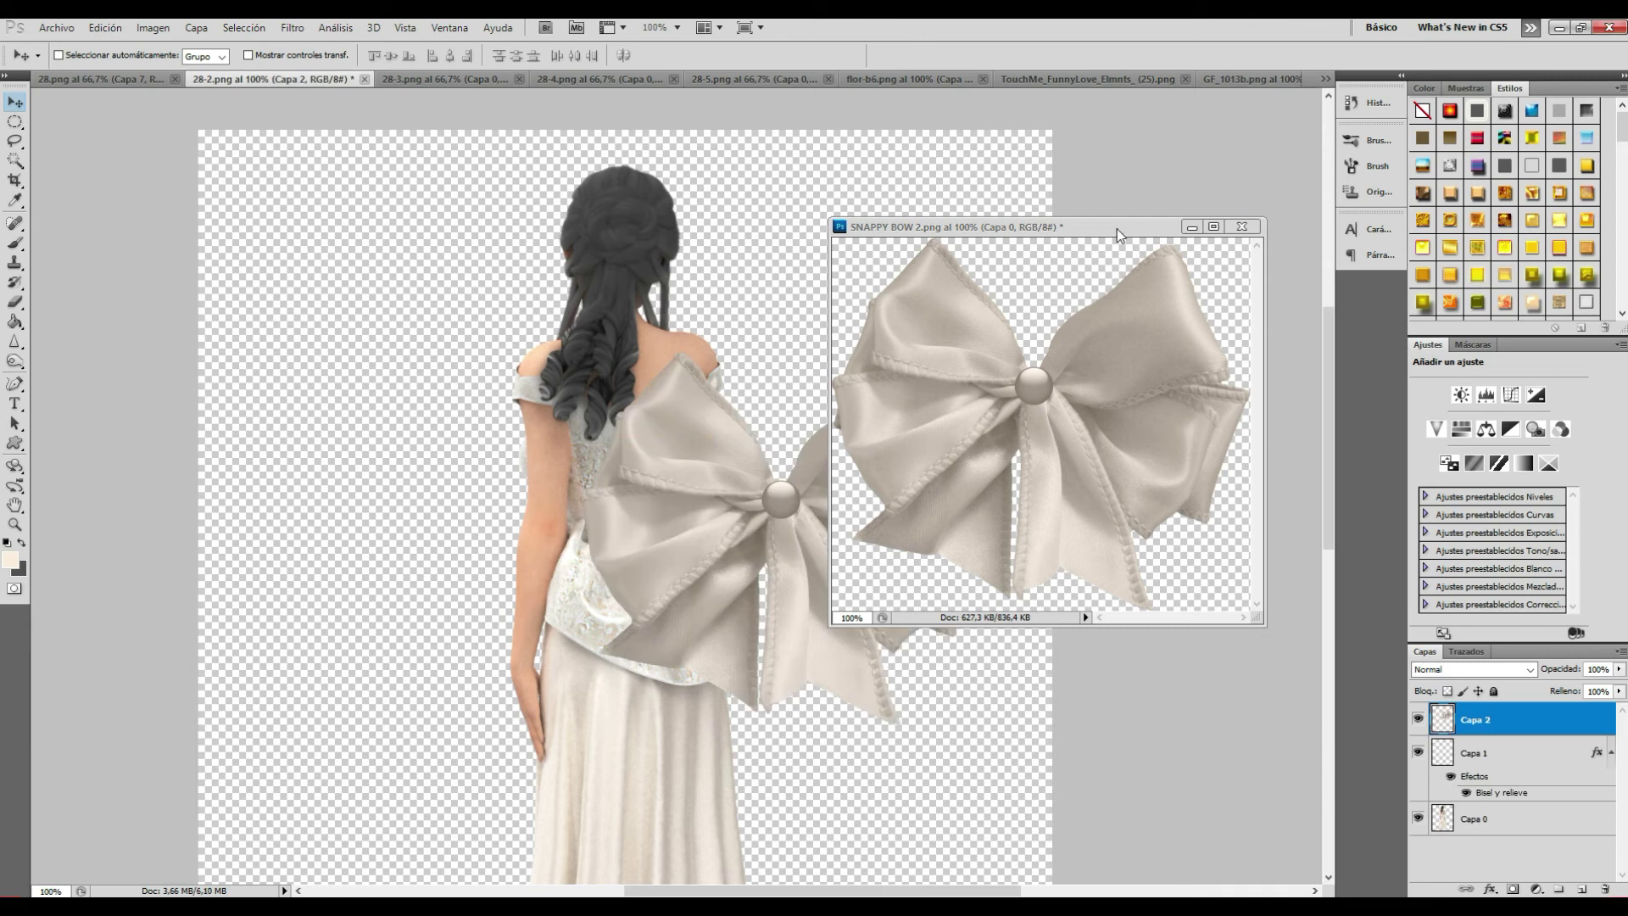
{"action": "left_click_drag", "start_coordinate": [1117, 227], "coordinate": [1212, 83]}
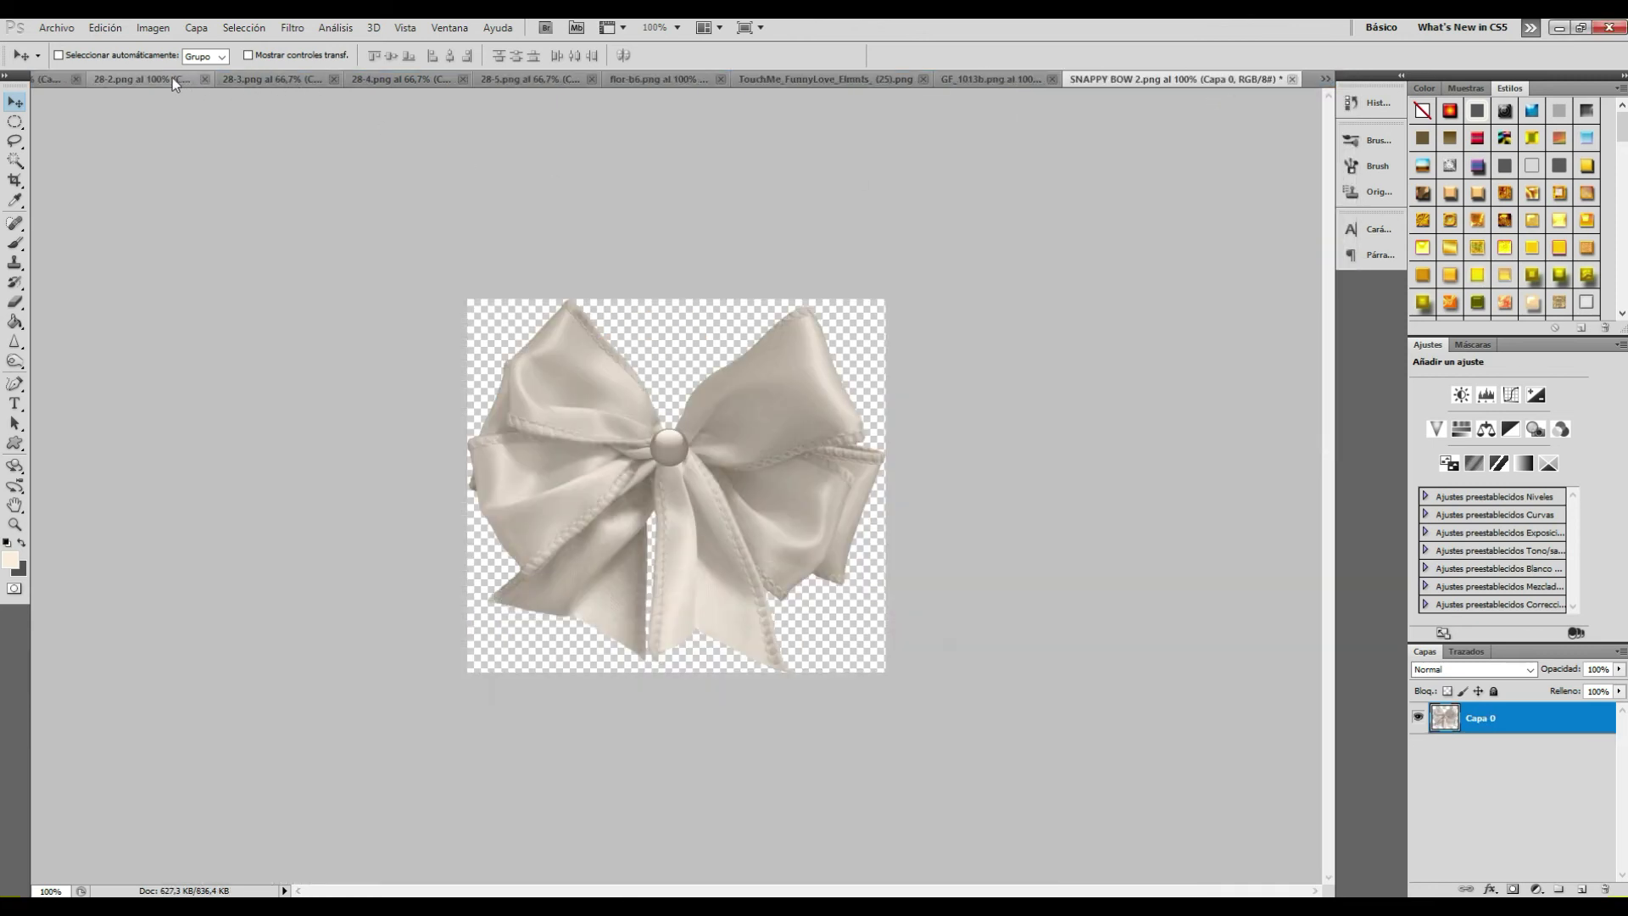
{"action": "left_click", "coordinate": [171, 78]}
{"action": "left_click", "coordinate": [105, 27]}
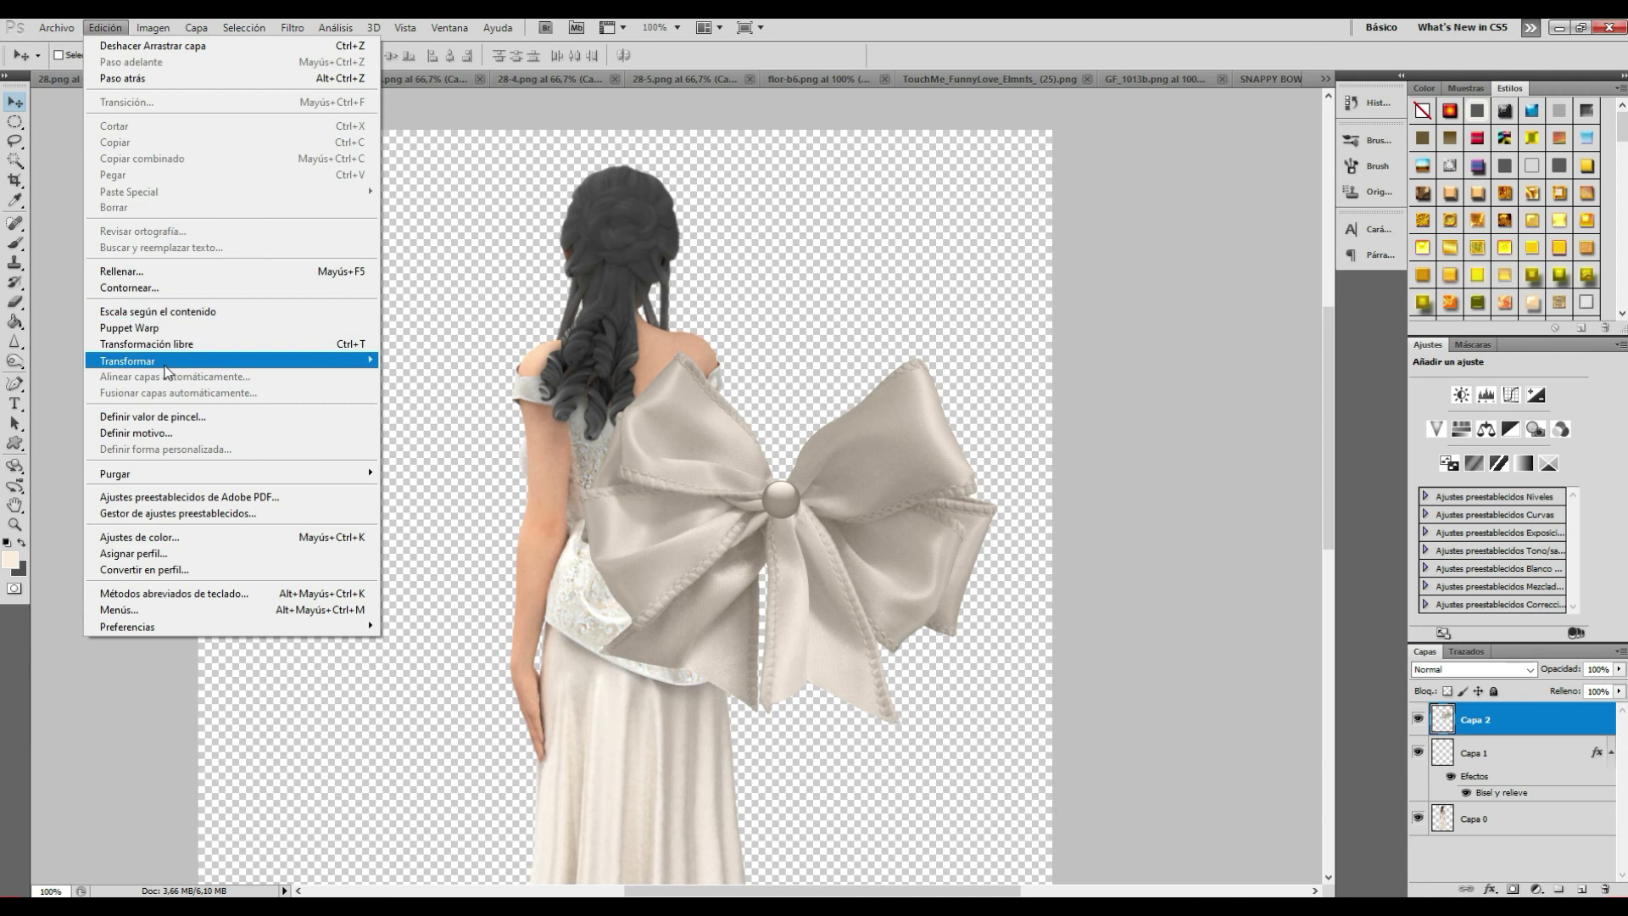
Step: Scale the bow proportionally to 30% and place it on the bride's back
{"action": "left_click", "coordinate": [415, 382]}
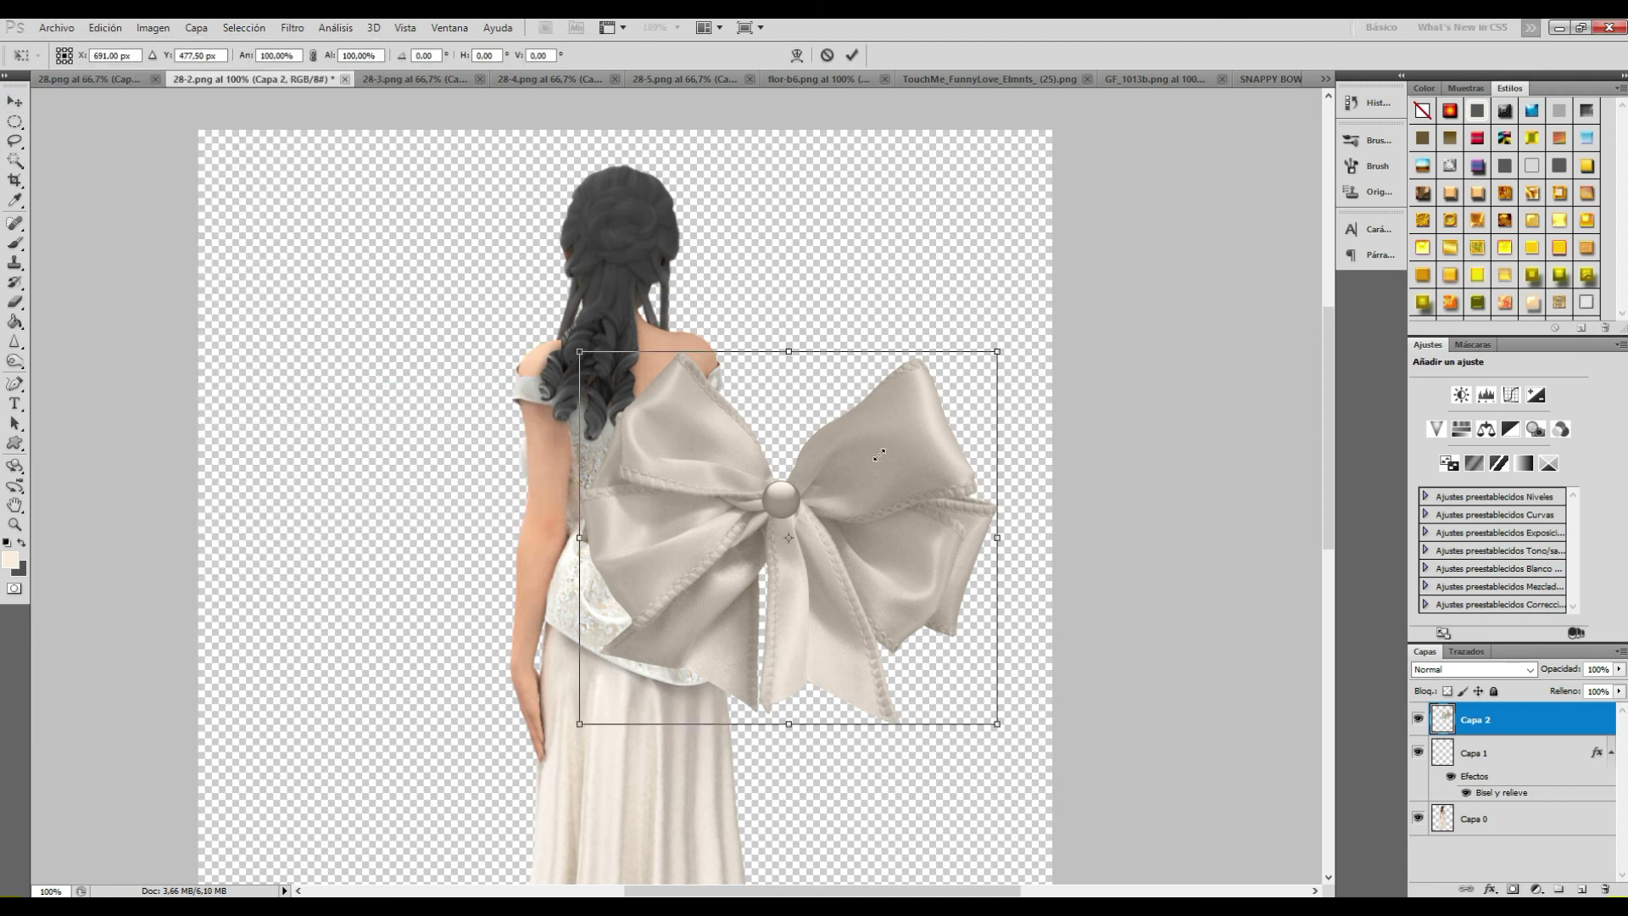
{"action": "left_click_drag", "start_coordinate": [997, 351], "coordinate": [704, 610]}
{"action": "left_click", "coordinate": [314, 55]}
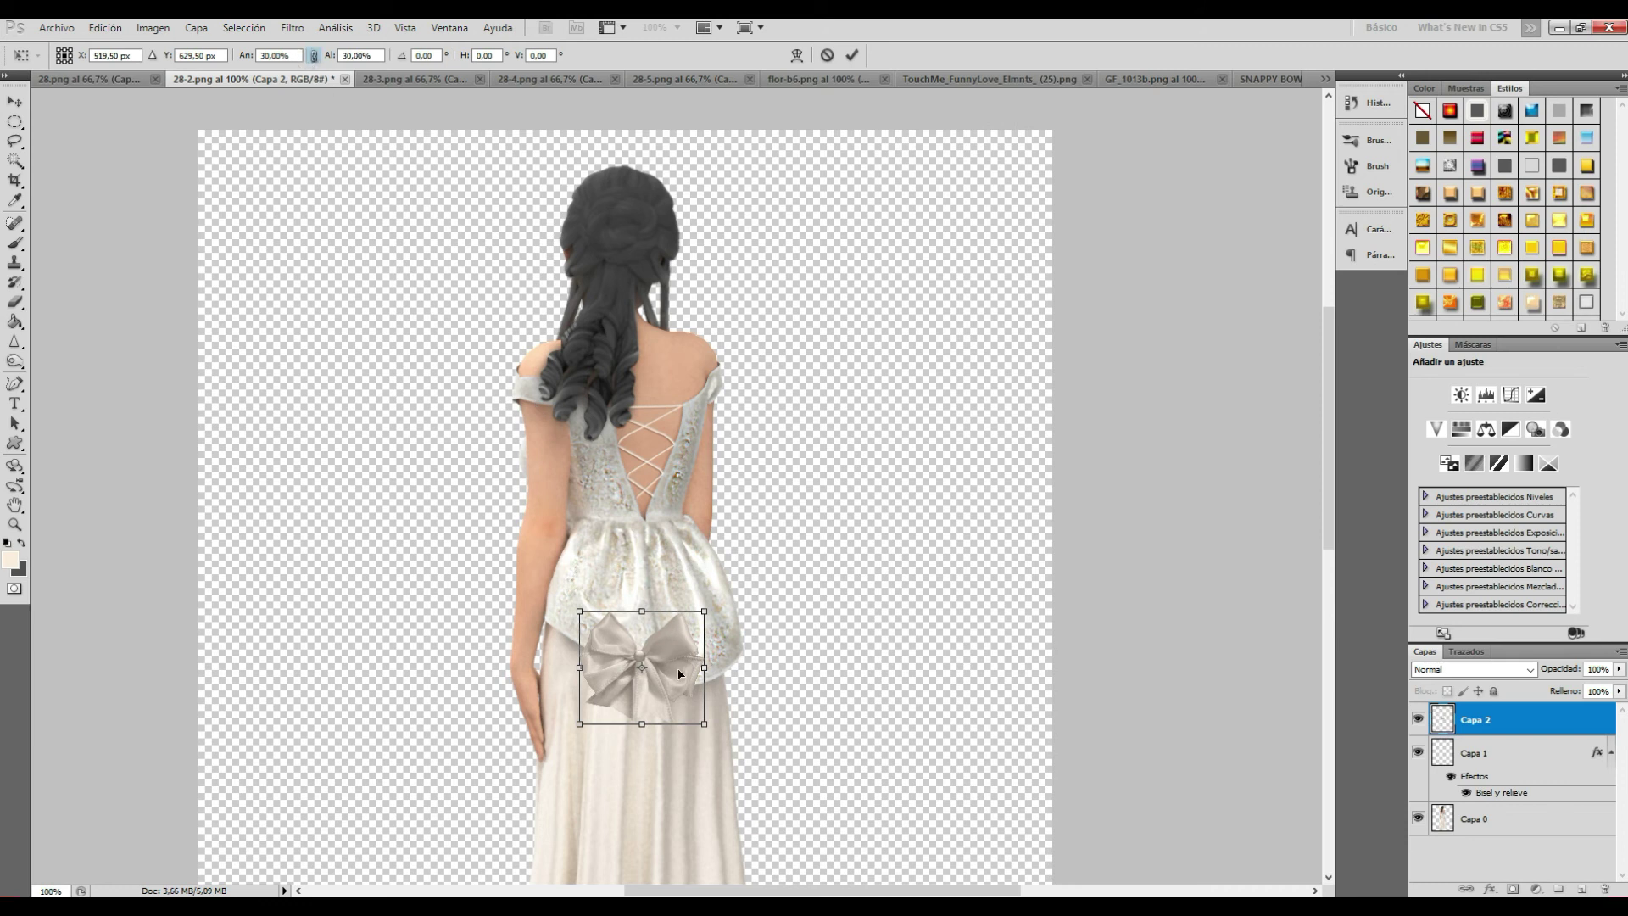
{"action": "left_click_drag", "start_coordinate": [680, 678], "coordinate": [698, 485]}
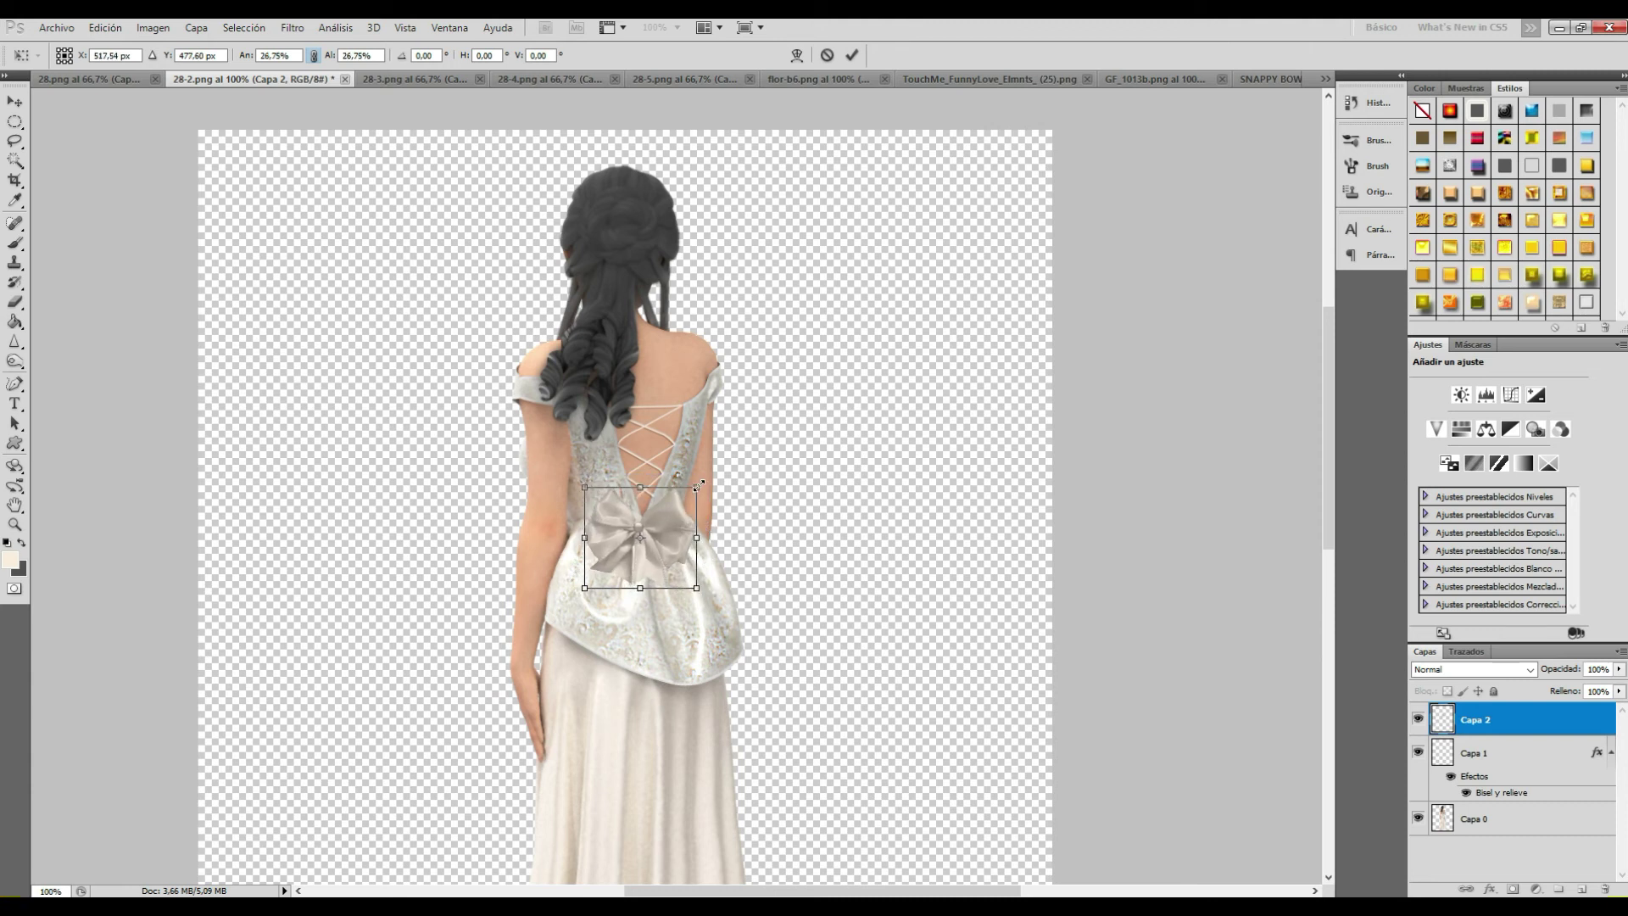
{"action": "left_click", "coordinate": [14, 101]}
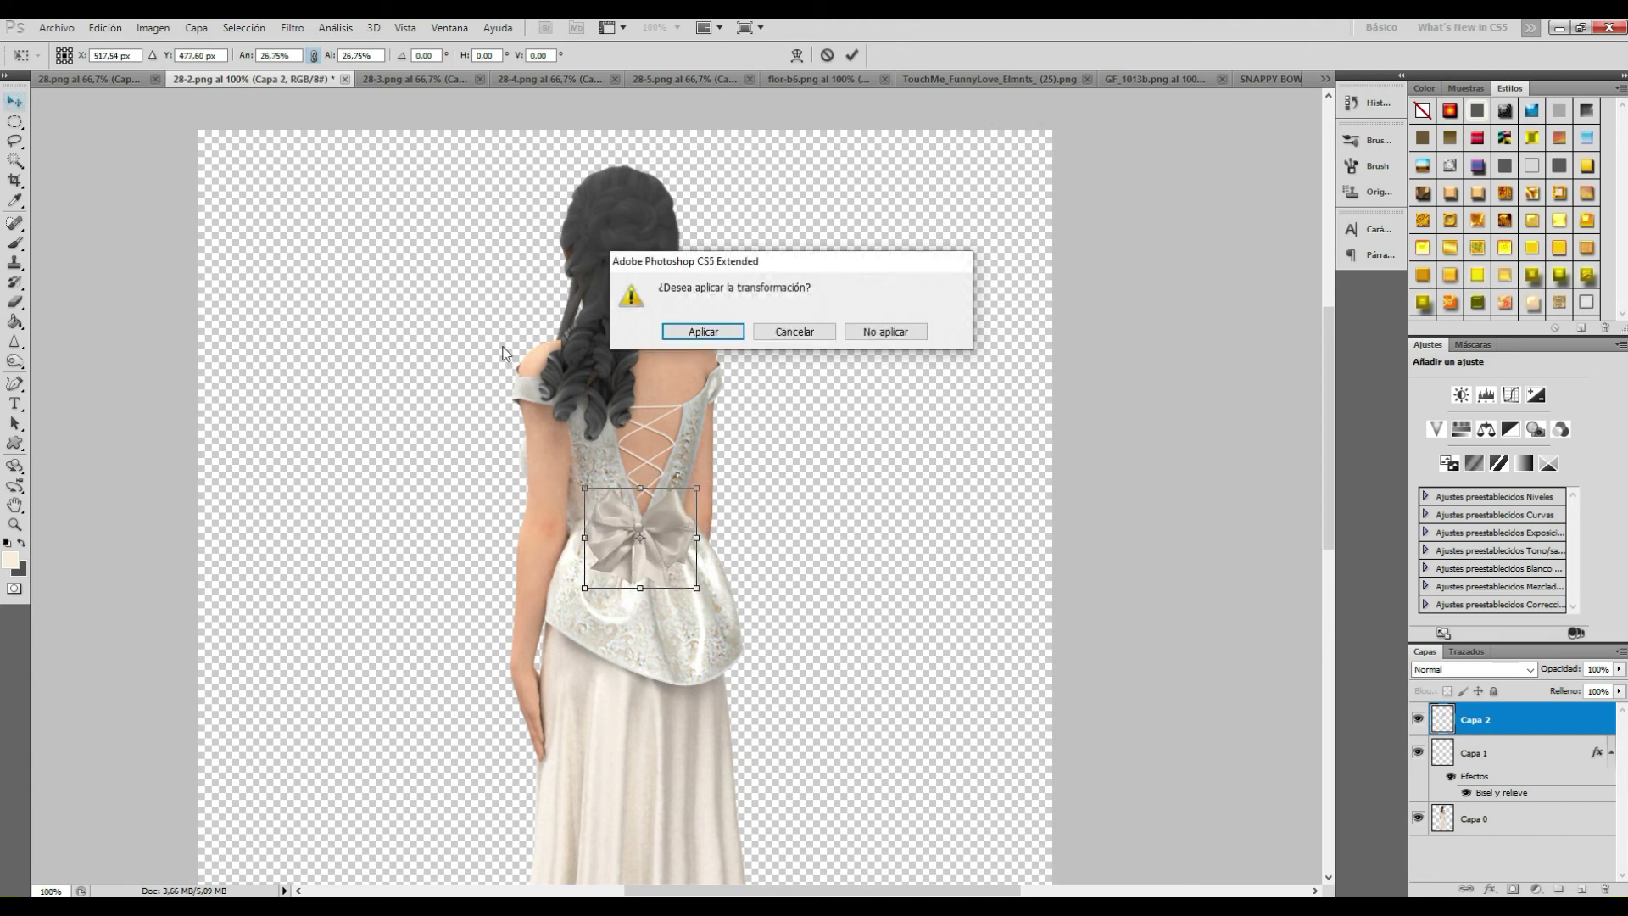
{"action": "left_click", "coordinate": [721, 342]}
{"action": "left_click_drag", "start_coordinate": [643, 565], "coordinate": [652, 562]}
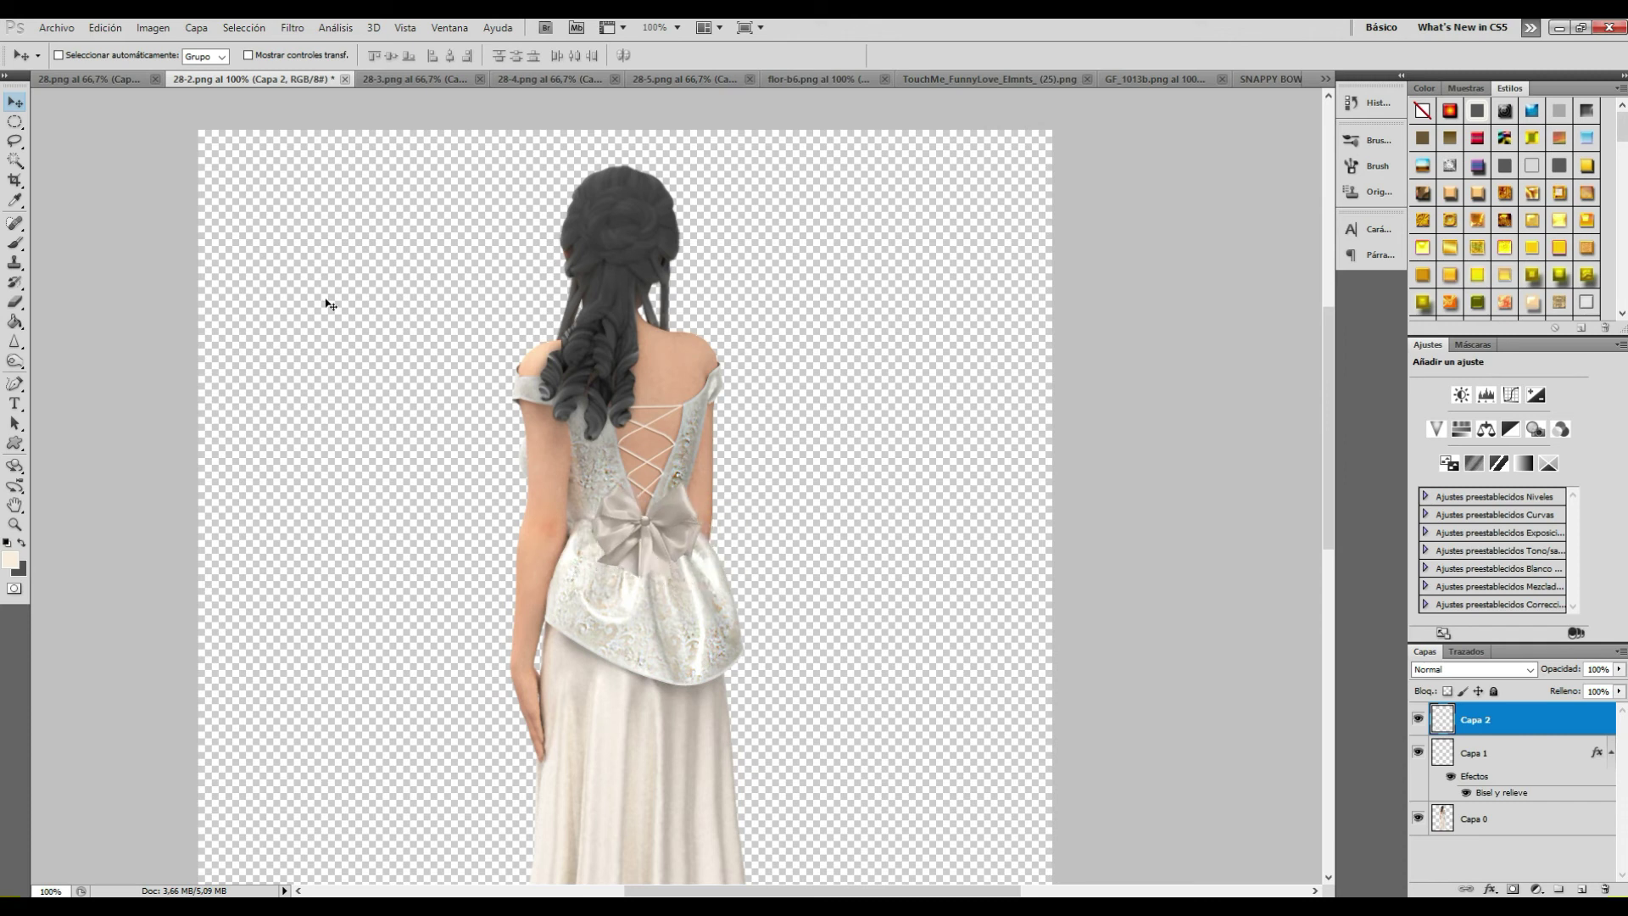
Step: Rotate the bow about 11° counter-clockwise
{"action": "left_click", "coordinate": [104, 29]}
{"action": "mouse_move", "coordinate": [458, 400]}
{"action": "left_click", "coordinate": [415, 399]}
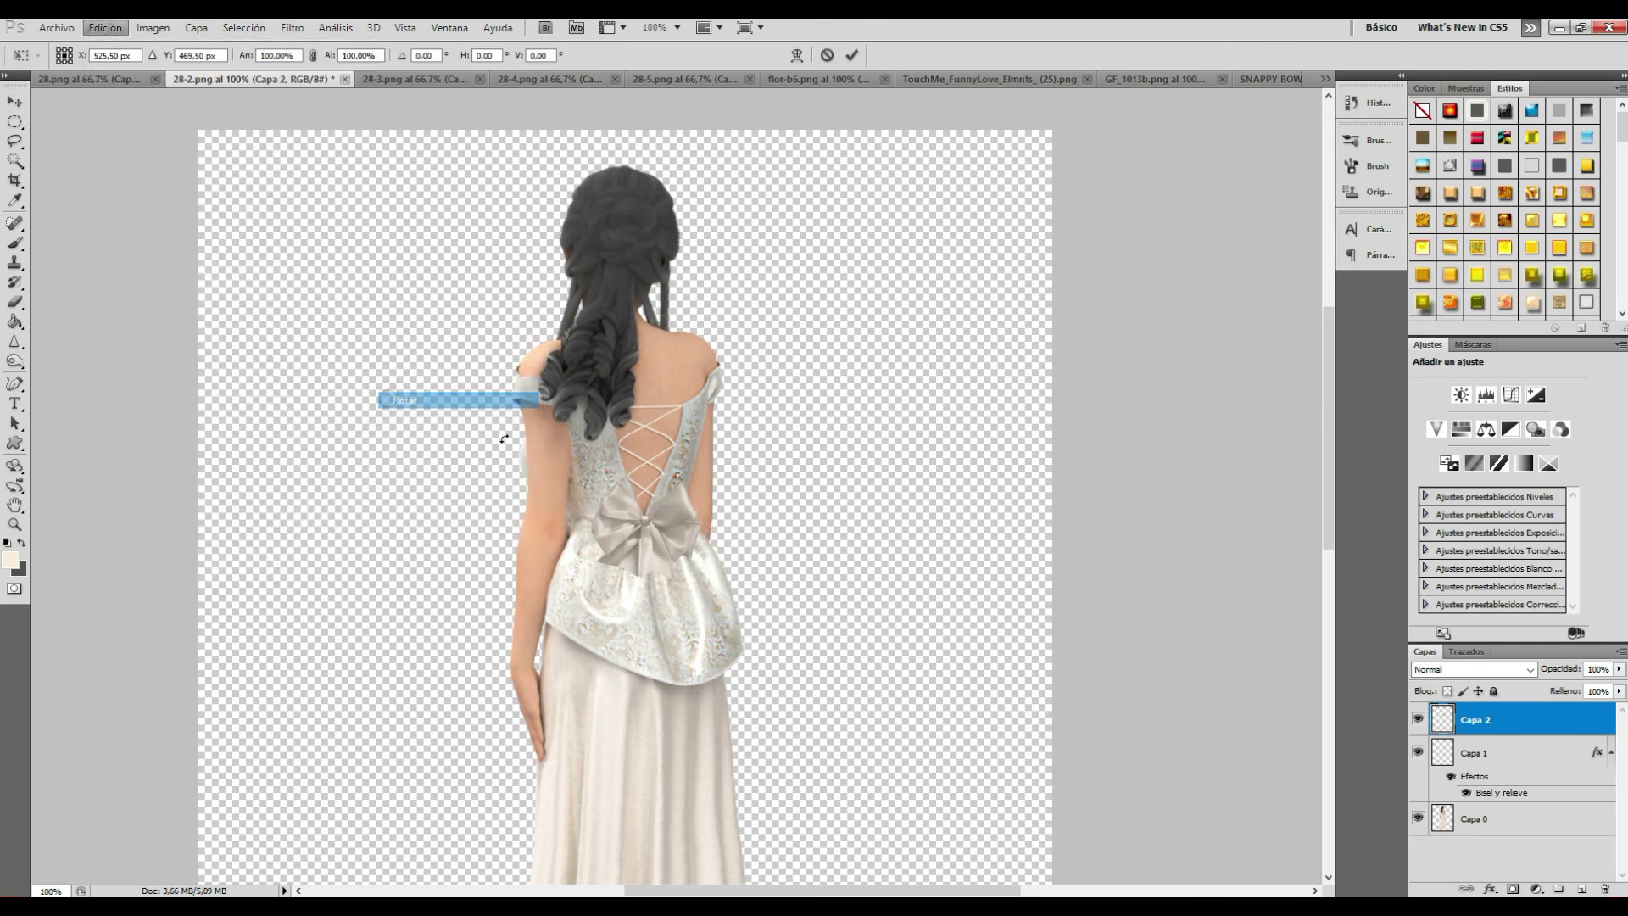
{"action": "left_click_drag", "start_coordinate": [741, 462], "coordinate": [726, 447]}
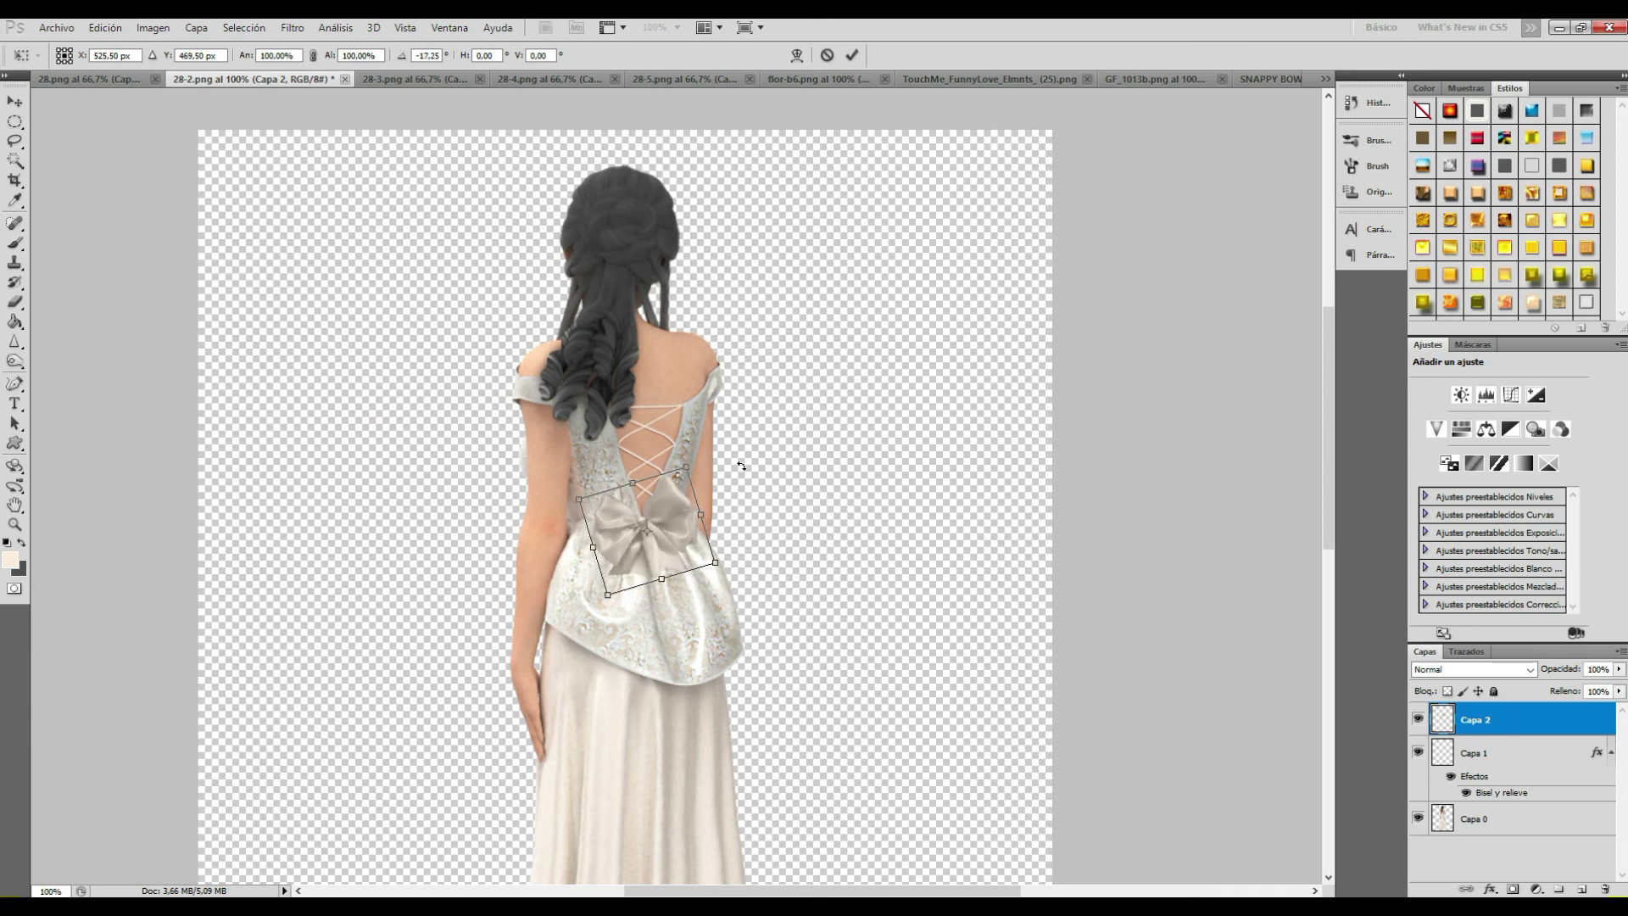
{"action": "left_click", "coordinate": [16, 106]}
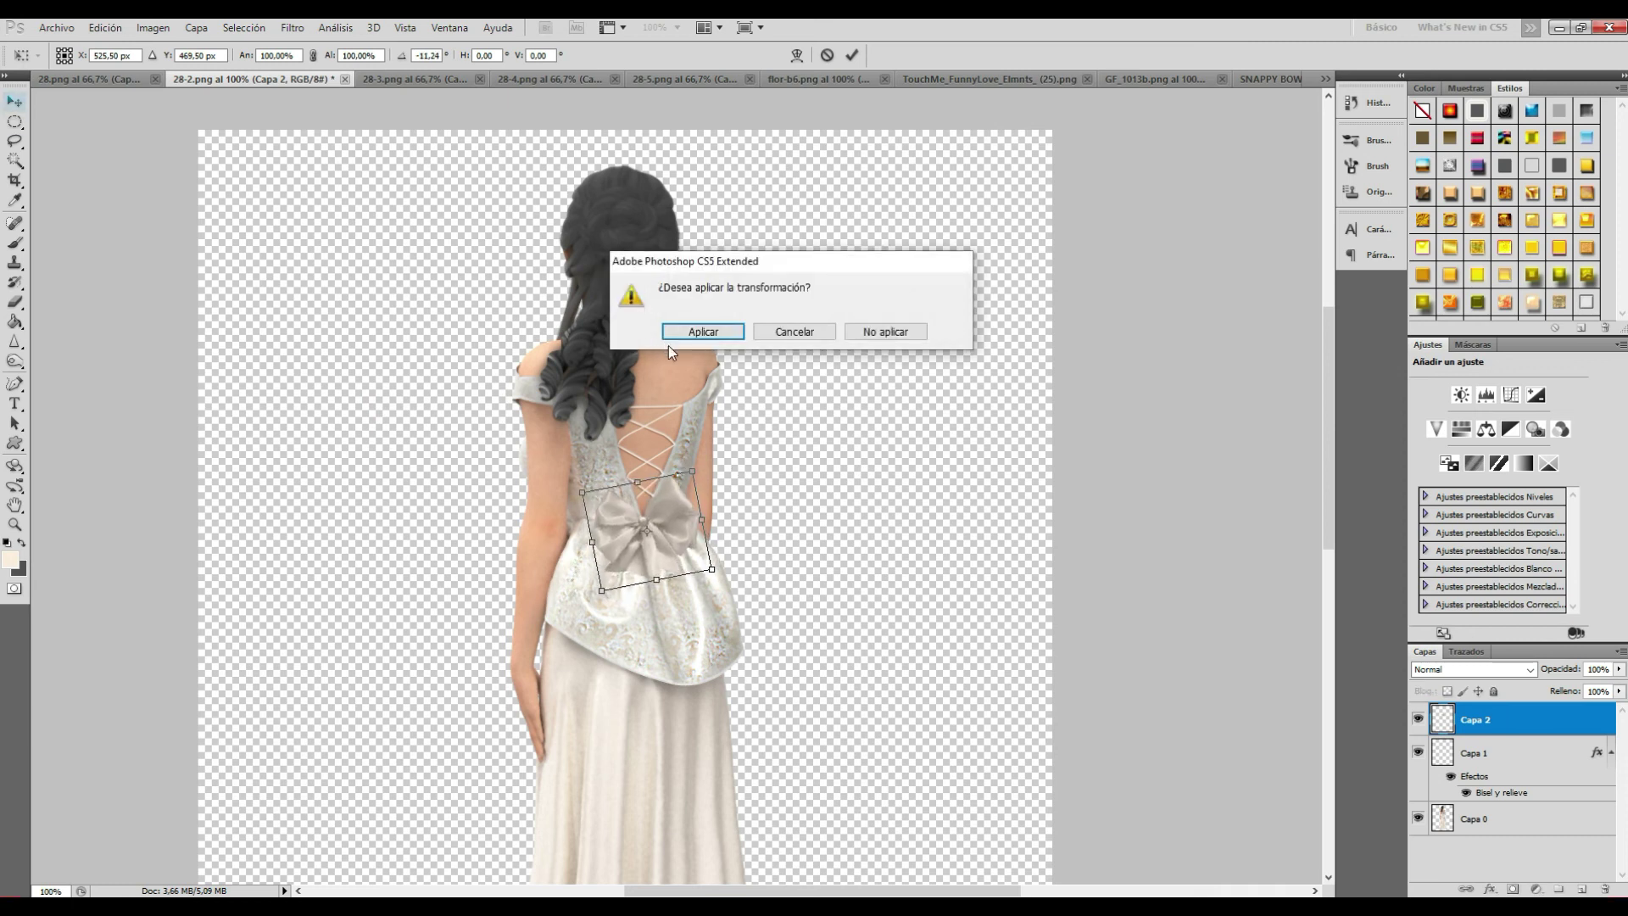
{"action": "left_click", "coordinate": [680, 333]}
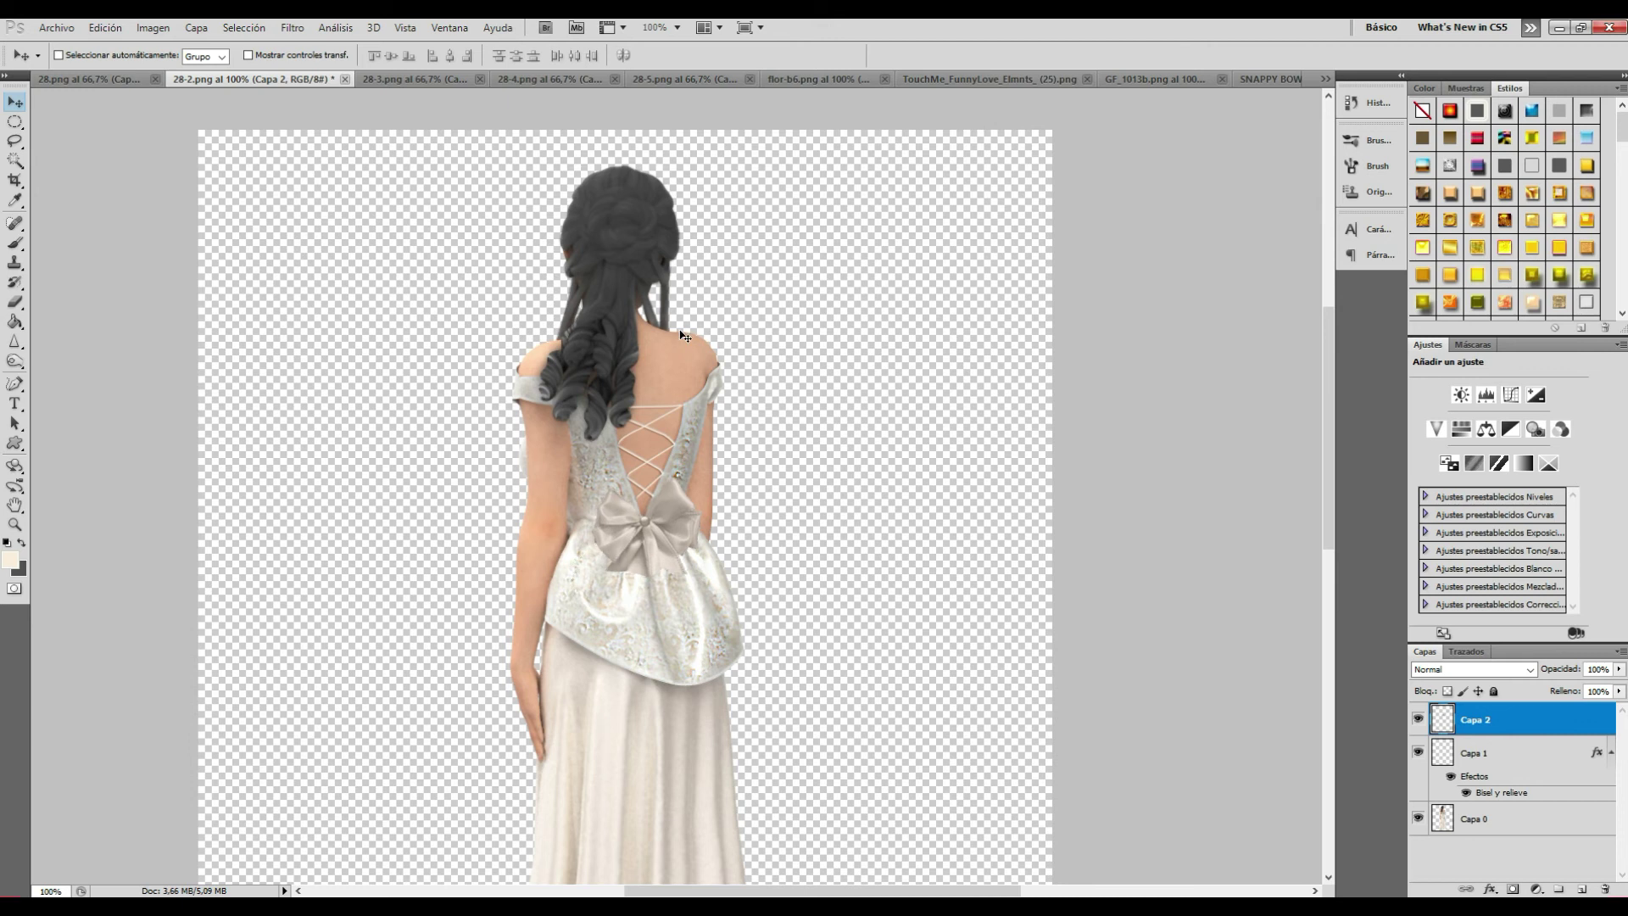
Step: Raise the bow's brightness to +18 and zoom out to the whole figure
{"action": "left_click", "coordinate": [149, 31]}
{"action": "left_click", "coordinate": [424, 74]}
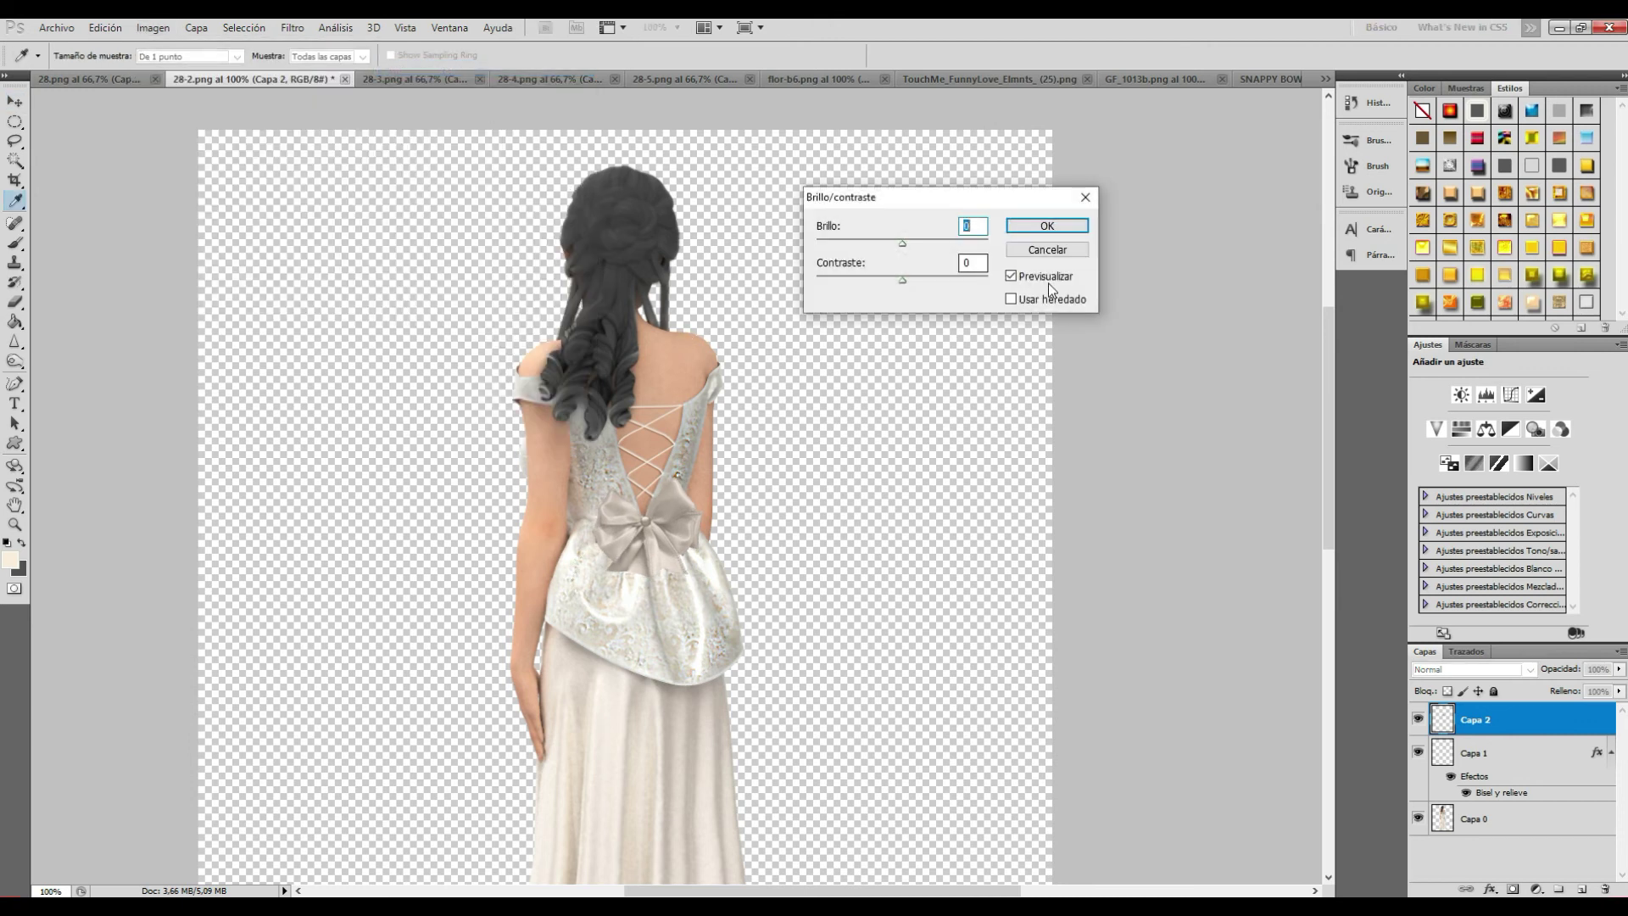
{"action": "left_click", "coordinate": [912, 242]}
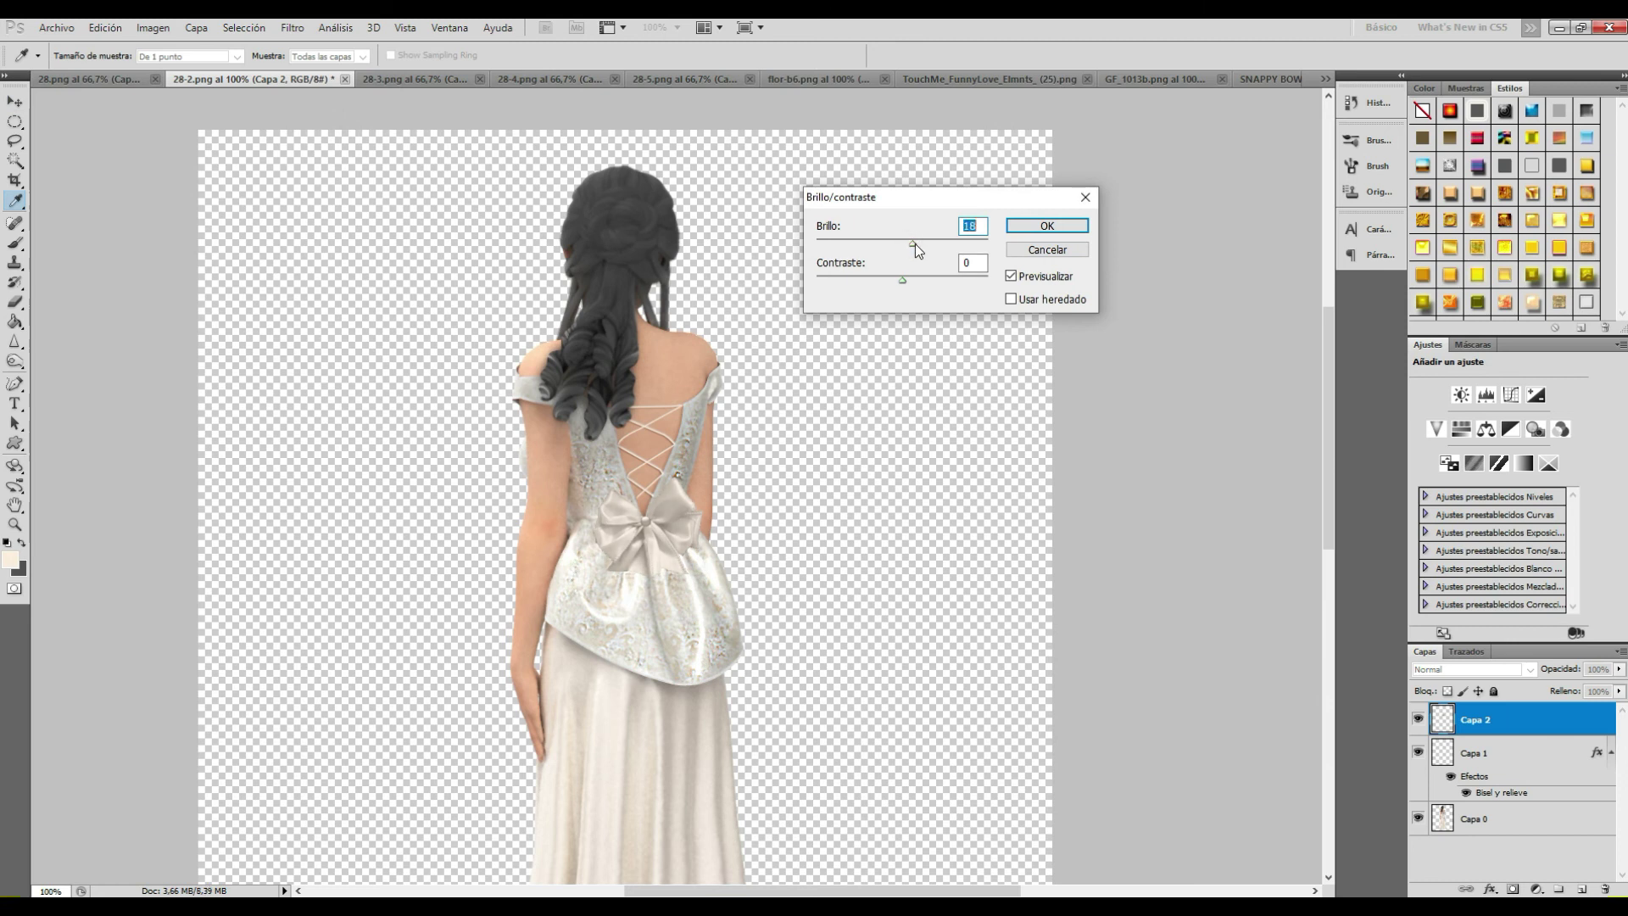
{"action": "left_click", "coordinate": [1027, 233]}
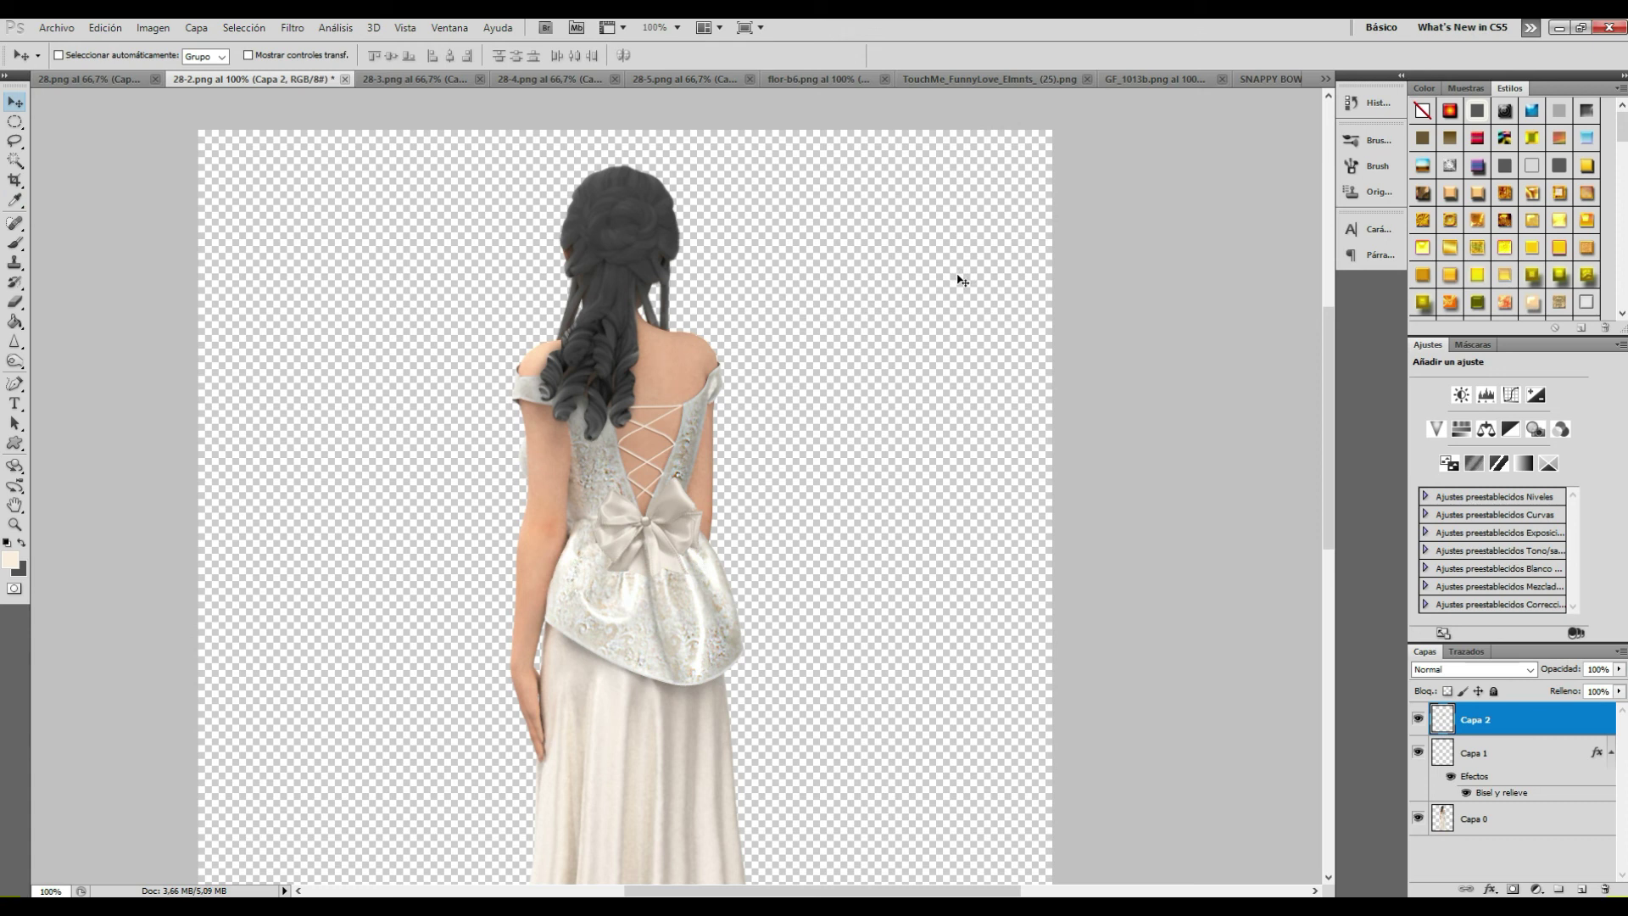
{"action": "left_click", "coordinate": [15, 526]}
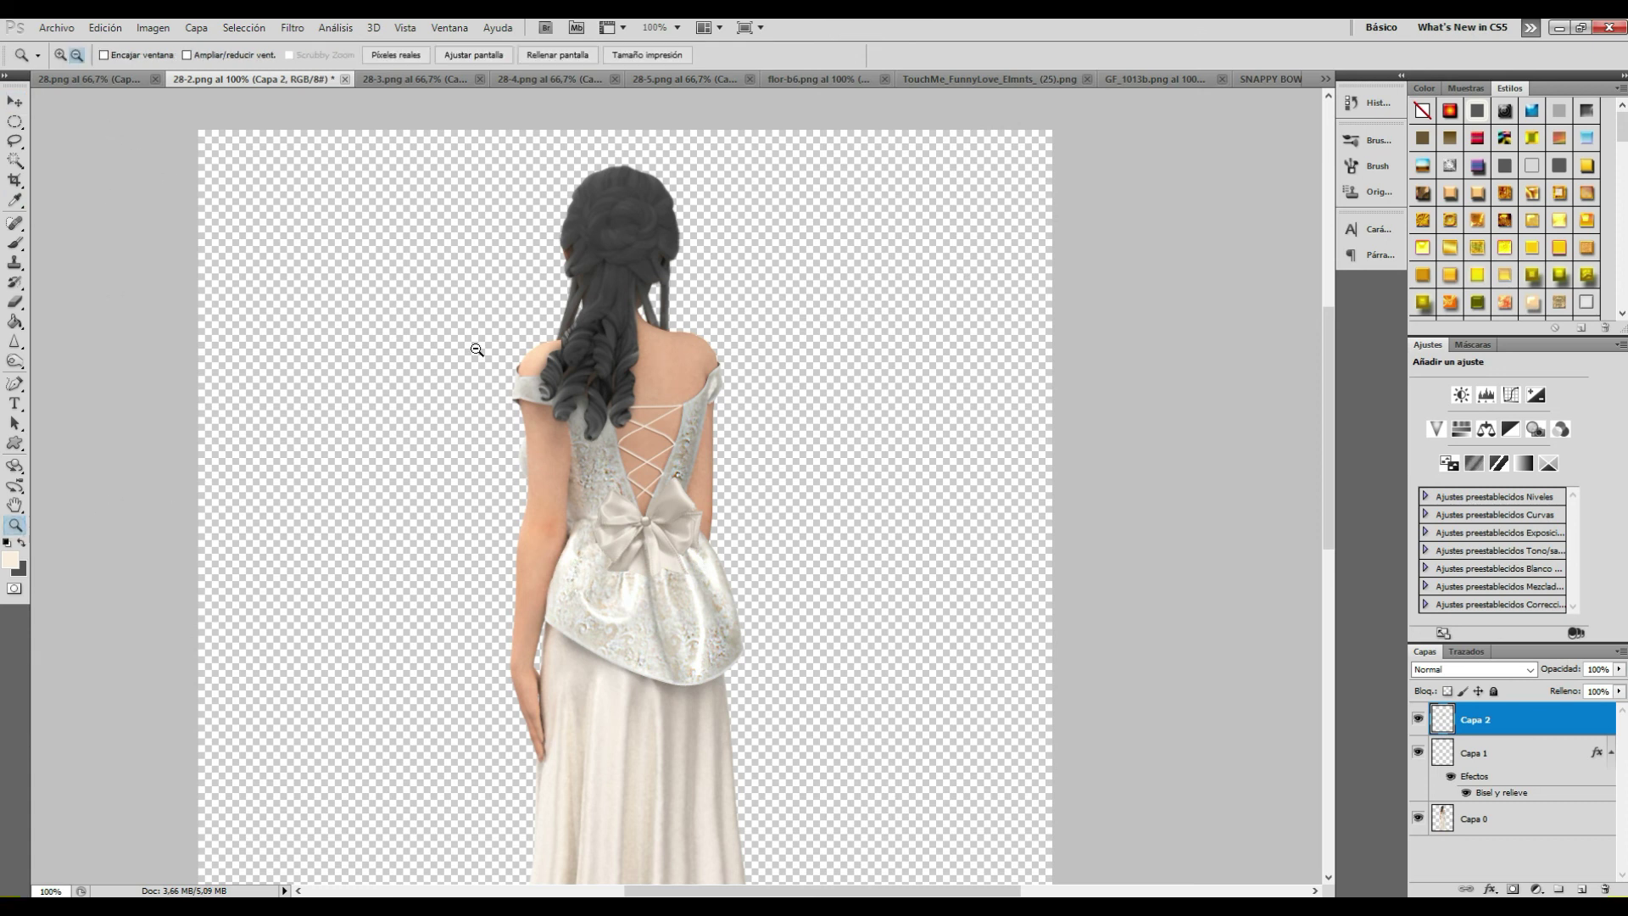
{"action": "left_click", "coordinate": [598, 399], "text": "alt"}
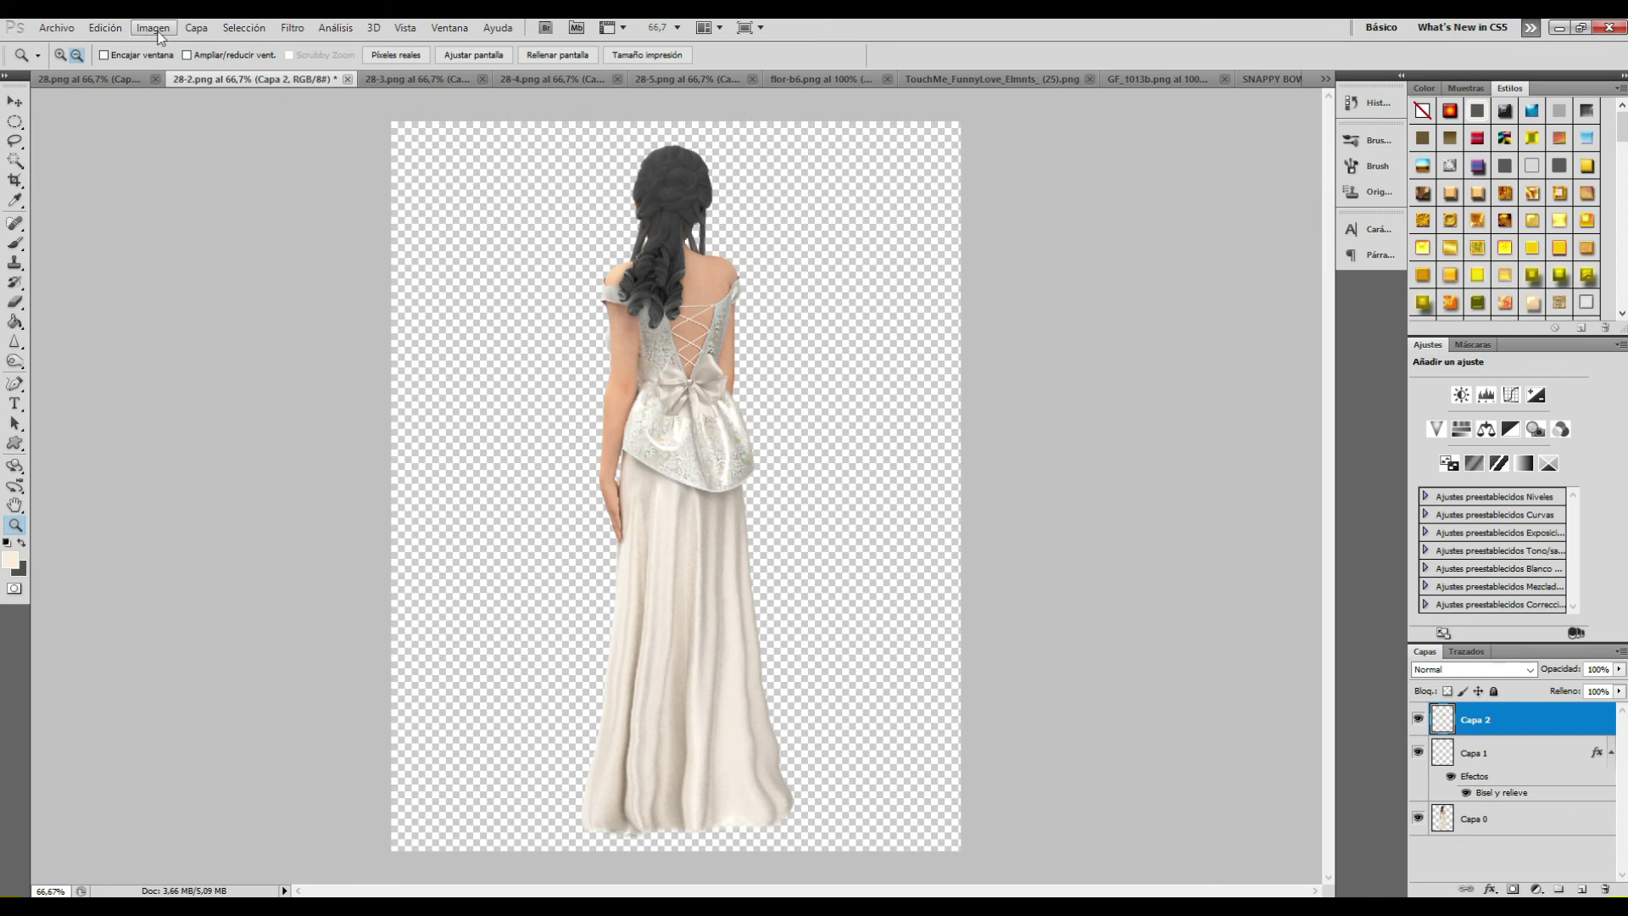
Step: Give the bow layer Capa 2 a drop shadow with a 90° angle and 46% opacity
{"action": "left_click", "coordinate": [196, 27]}
{"action": "mouse_move", "coordinate": [227, 119]}
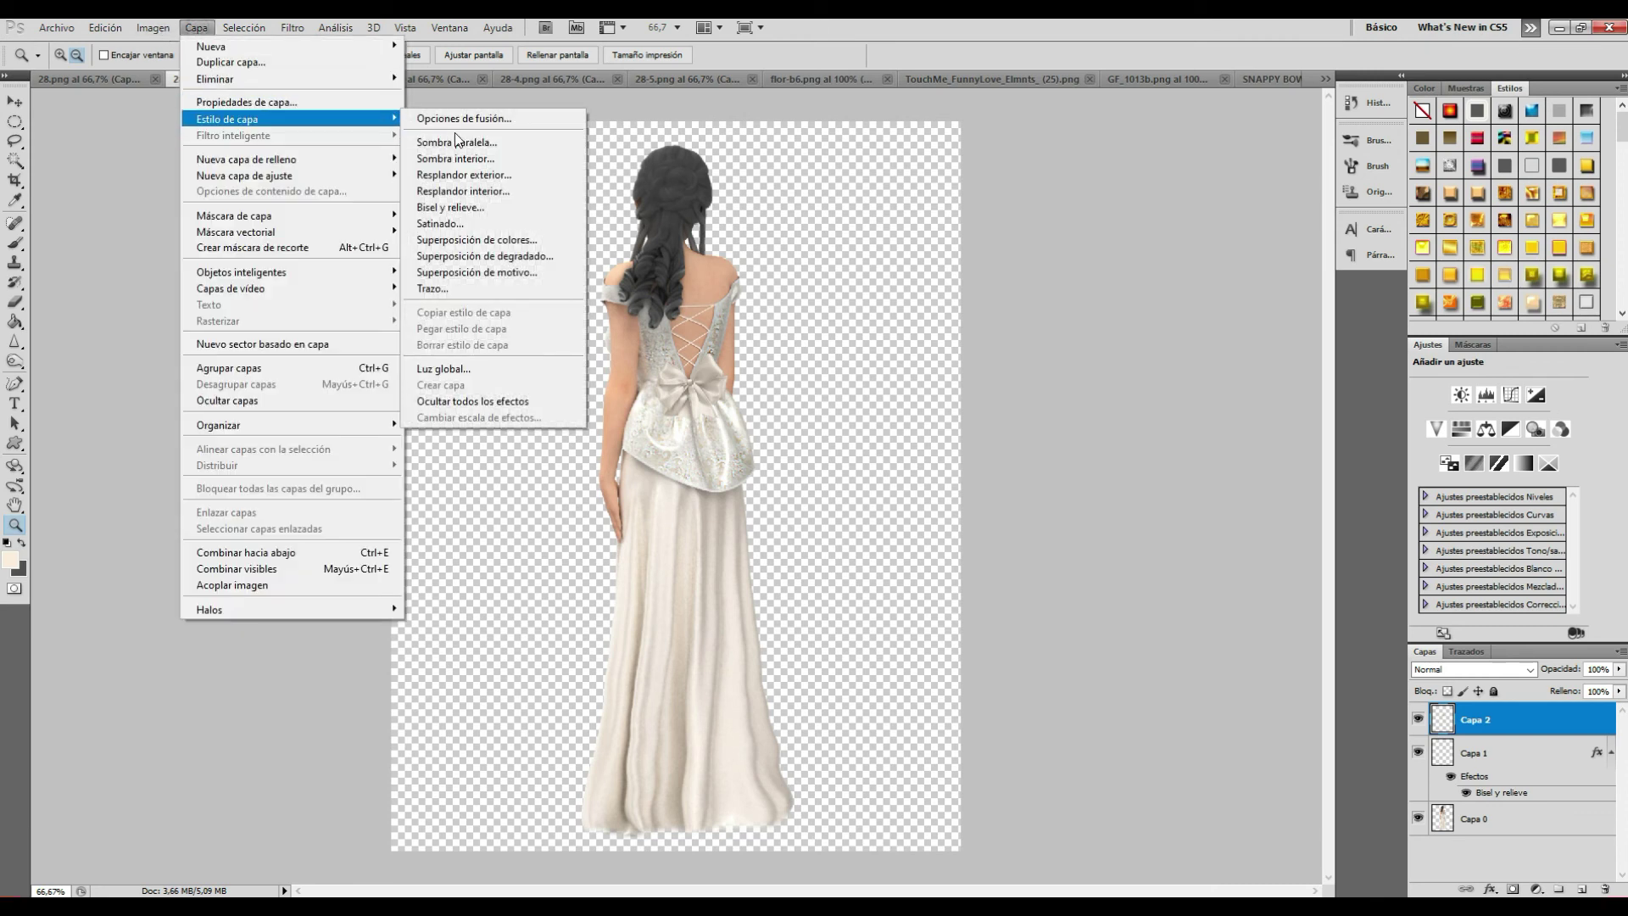
{"action": "left_click", "coordinate": [459, 142]}
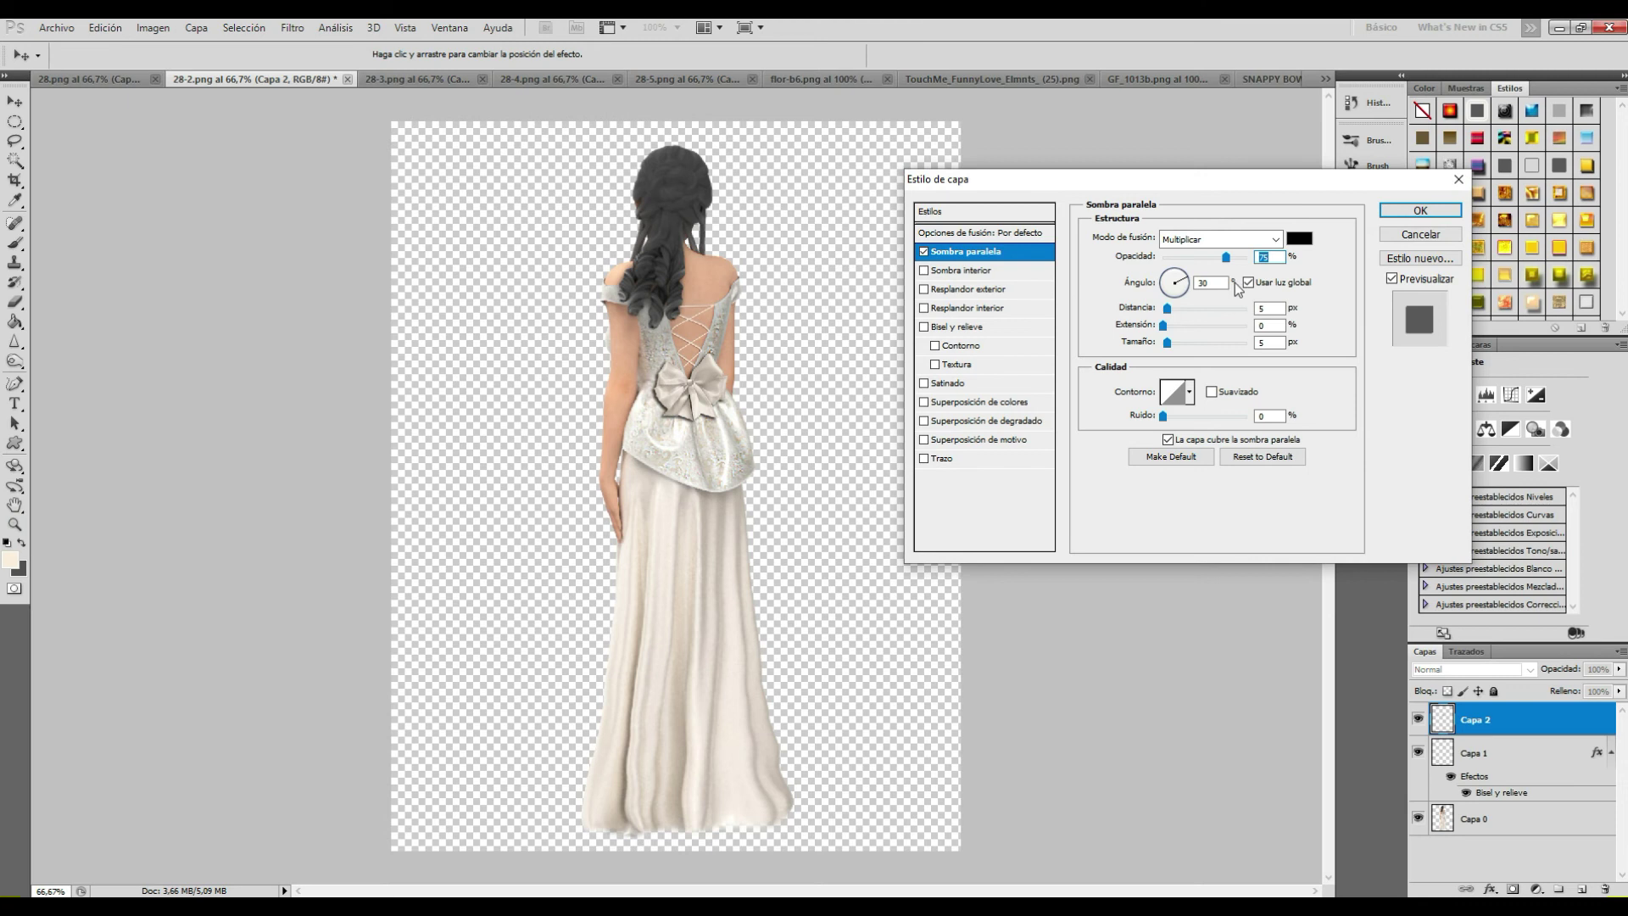
{"action": "left_click_drag", "start_coordinate": [1177, 297], "coordinate": [1182, 285]}
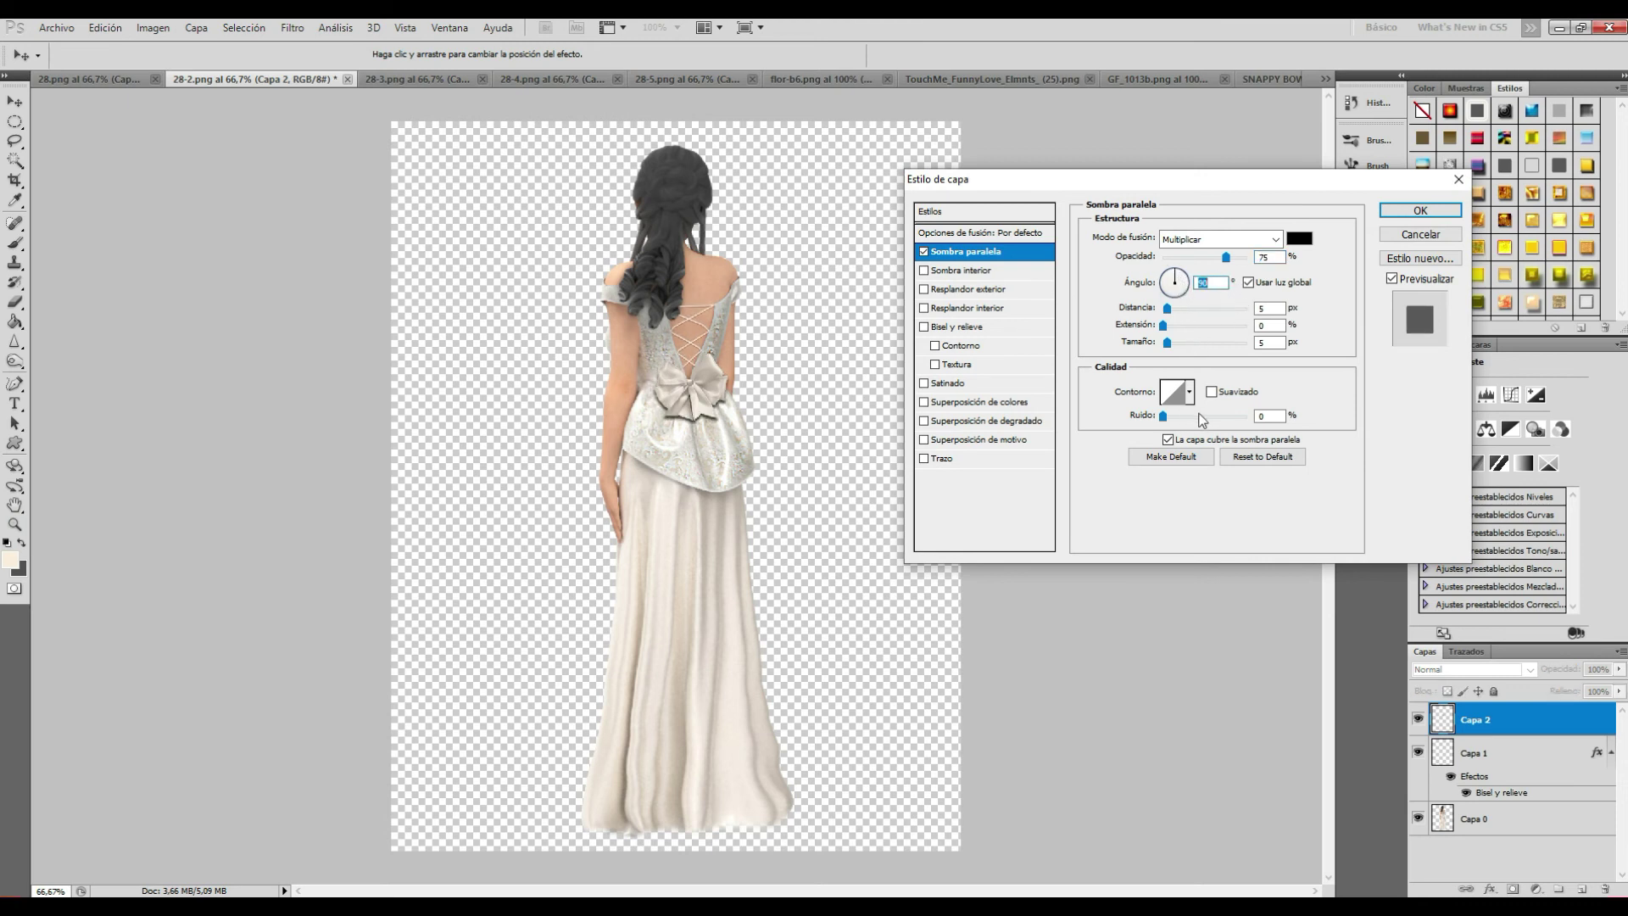
{"action": "left_click_drag", "start_coordinate": [1225, 257], "coordinate": [1185, 264]}
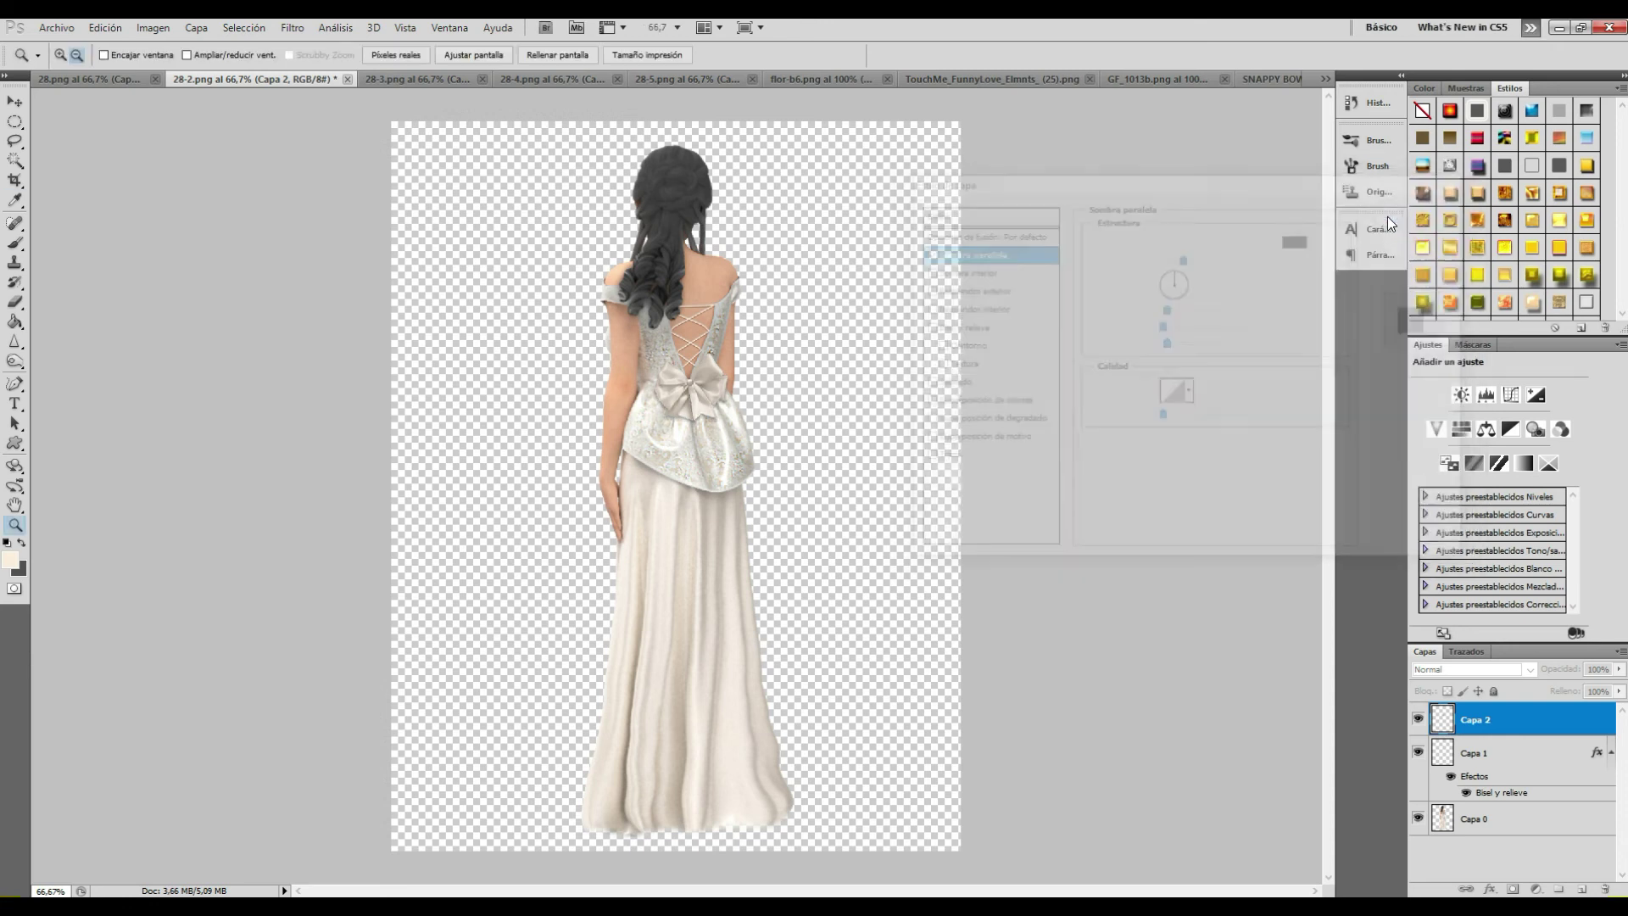
{"action": "left_click", "coordinate": [1390, 212]}
{"action": "key", "text": "z"}
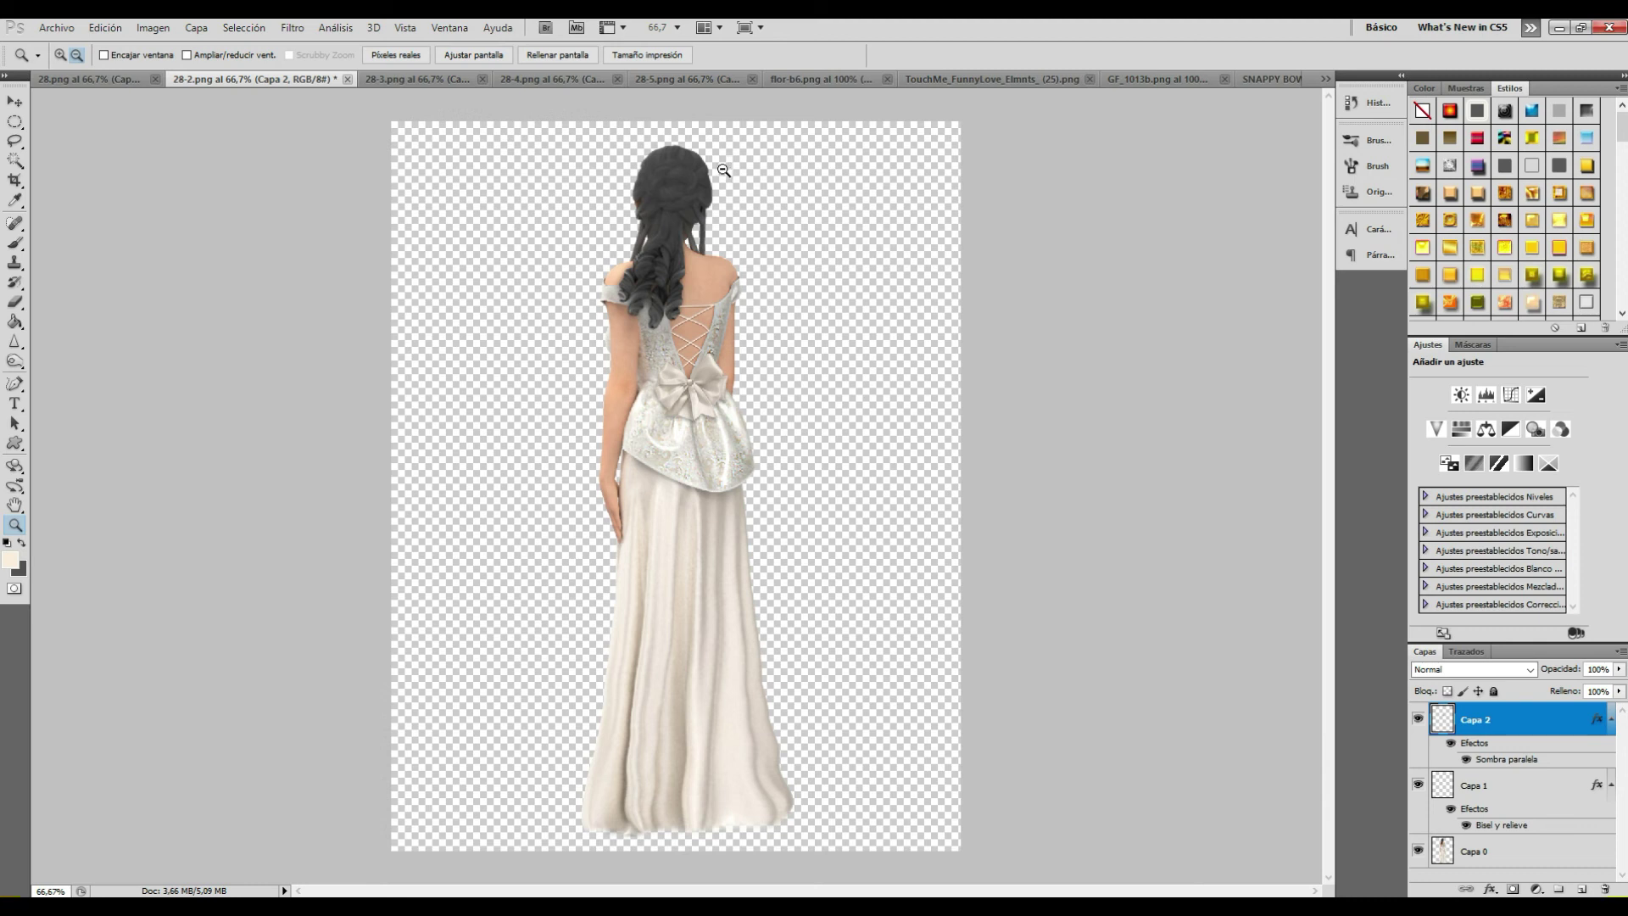
Step: Copy the leaf sprig from its document into the bride composition as a new layer
{"action": "left_click", "coordinate": [19, 98]}
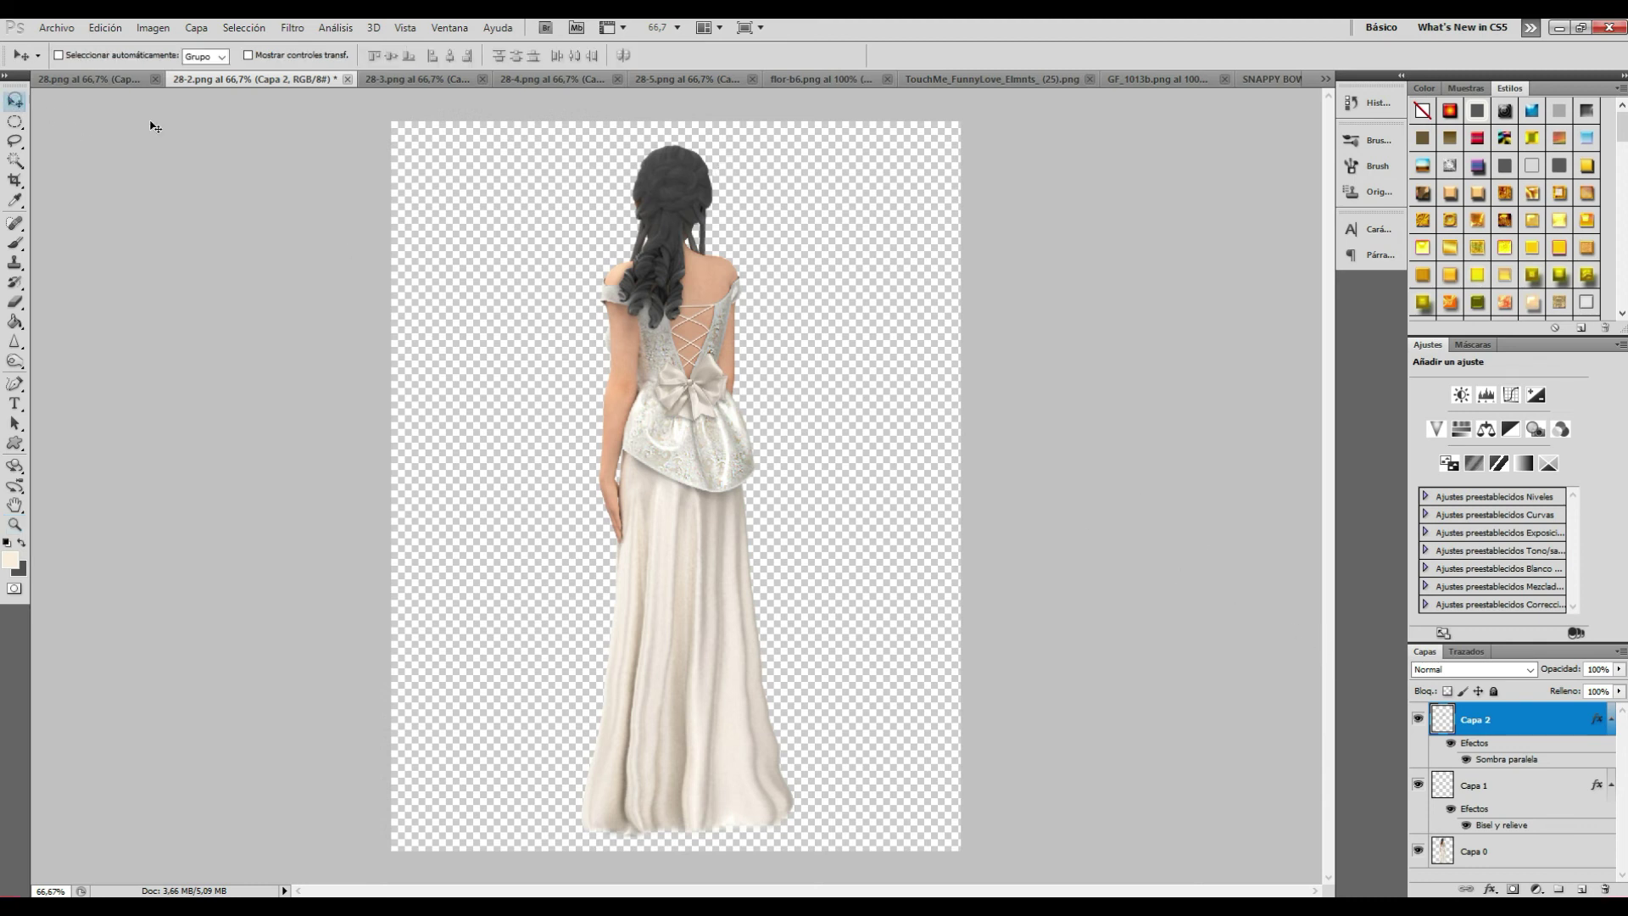
{"action": "left_click", "coordinate": [1148, 79]}
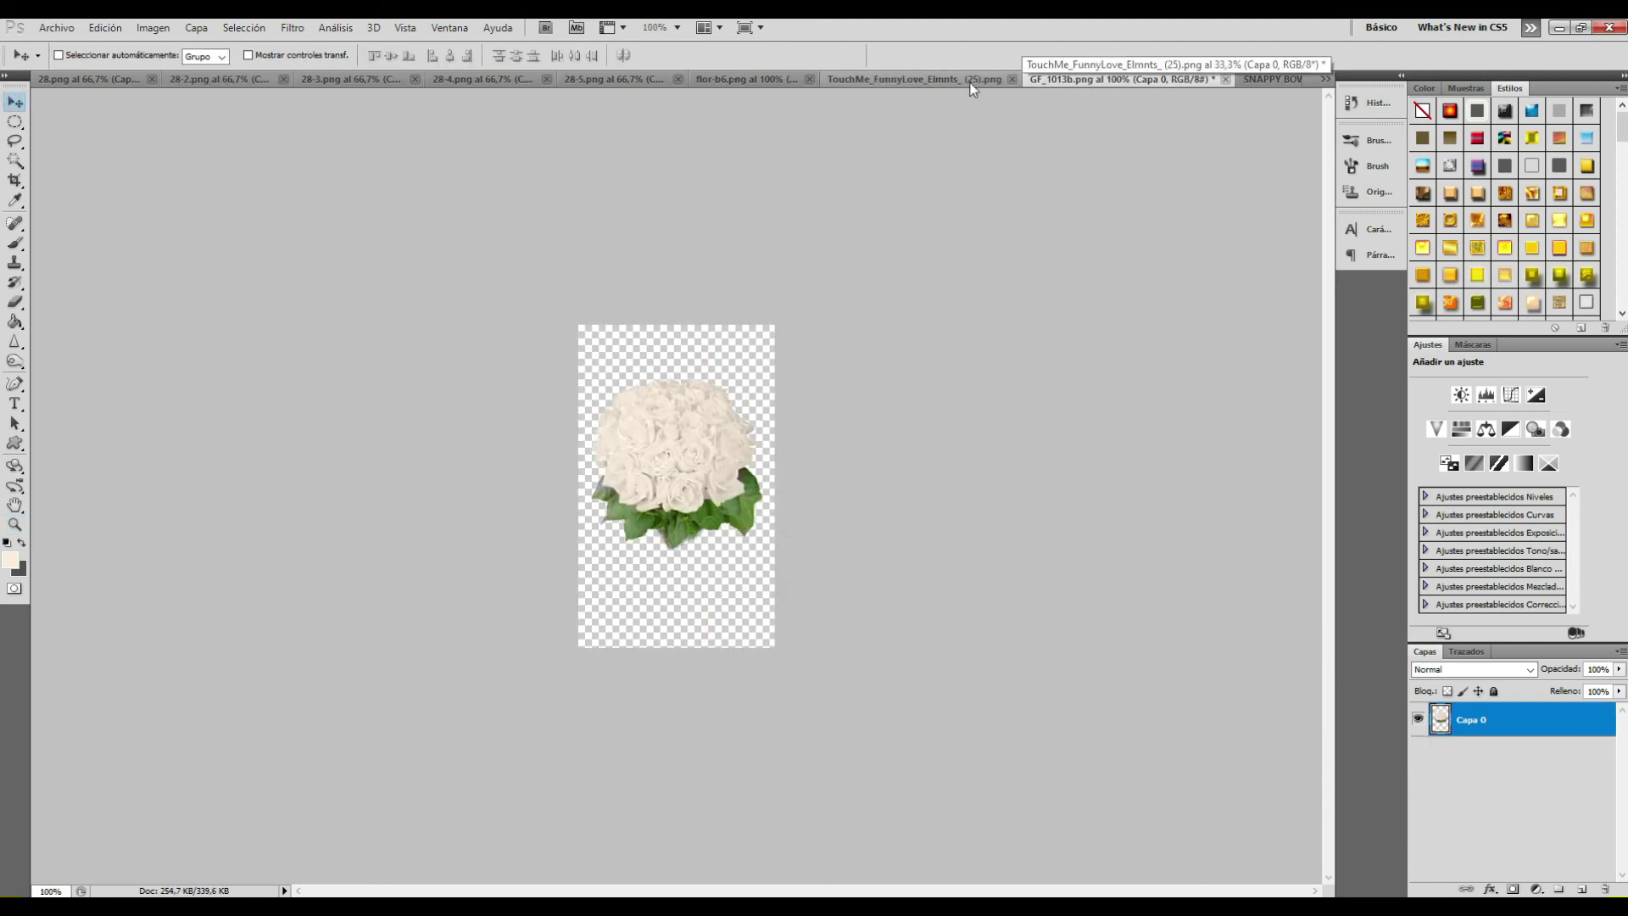
{"action": "left_click", "coordinate": [972, 80]}
{"action": "left_click_drag", "start_coordinate": [972, 81], "coordinate": [1067, 153]}
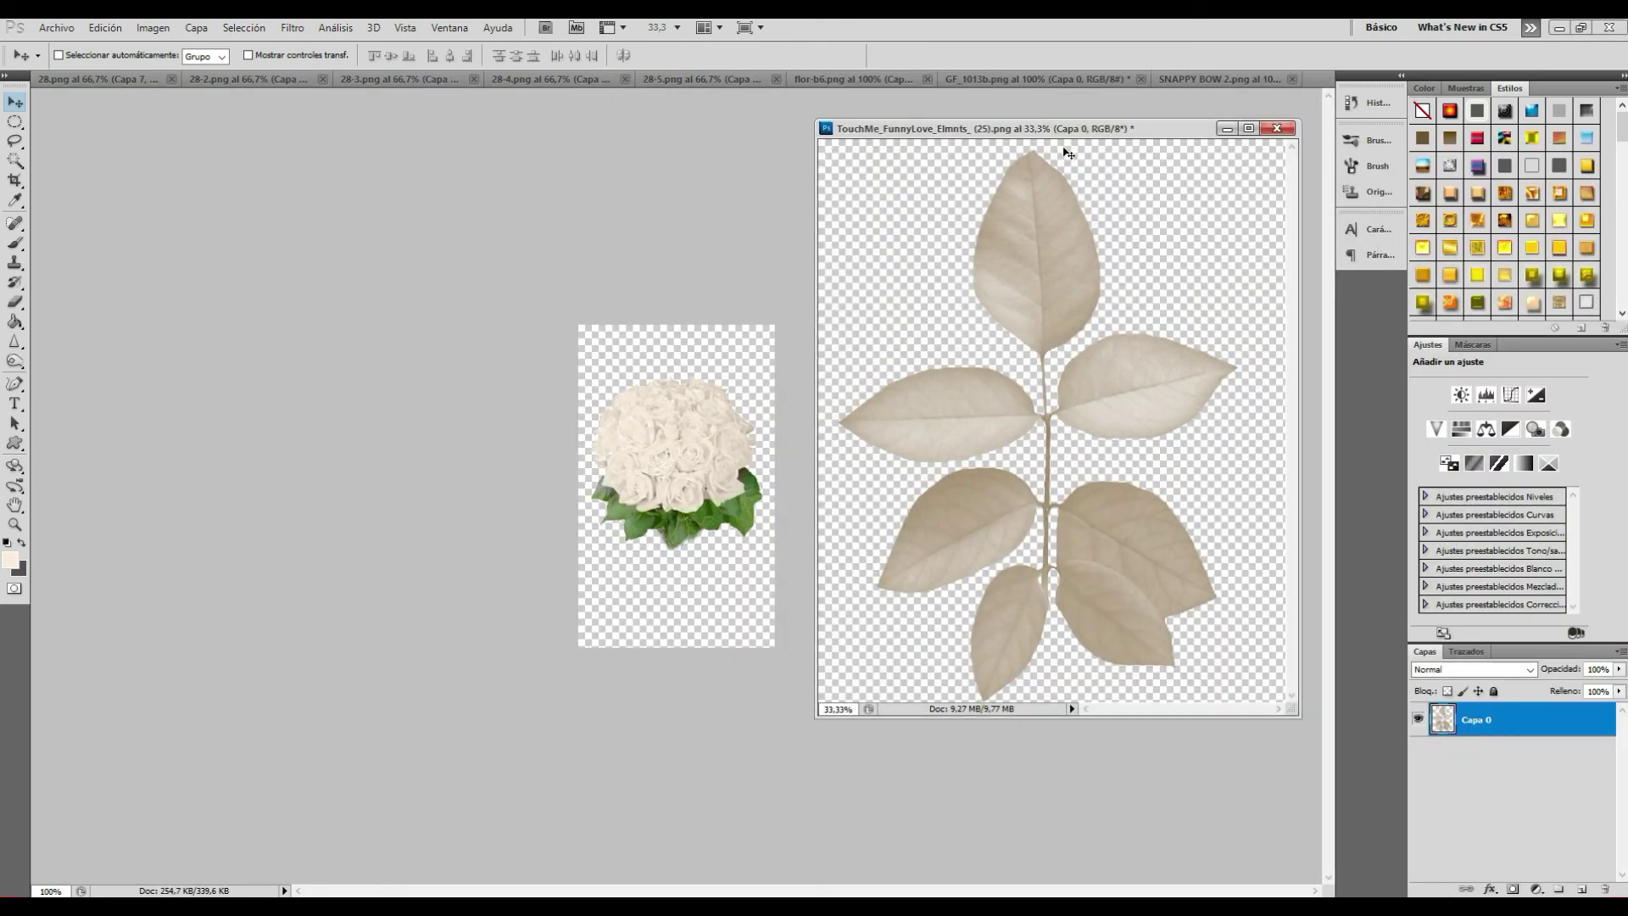
{"action": "left_click", "coordinate": [241, 79]}
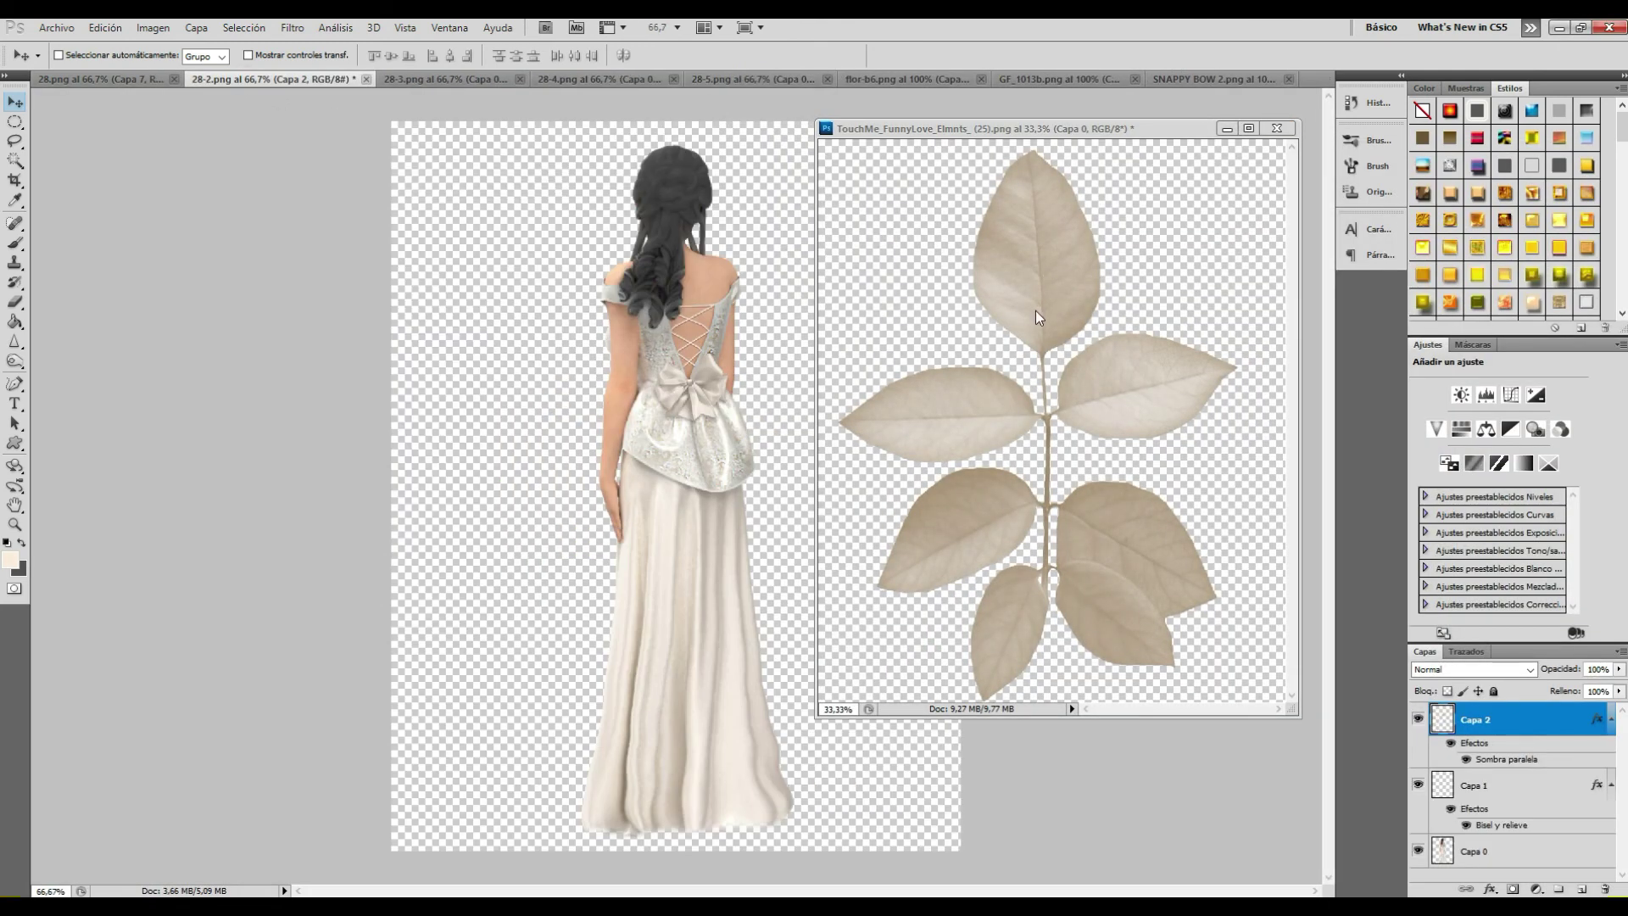
{"action": "left_click", "coordinate": [1170, 131]}
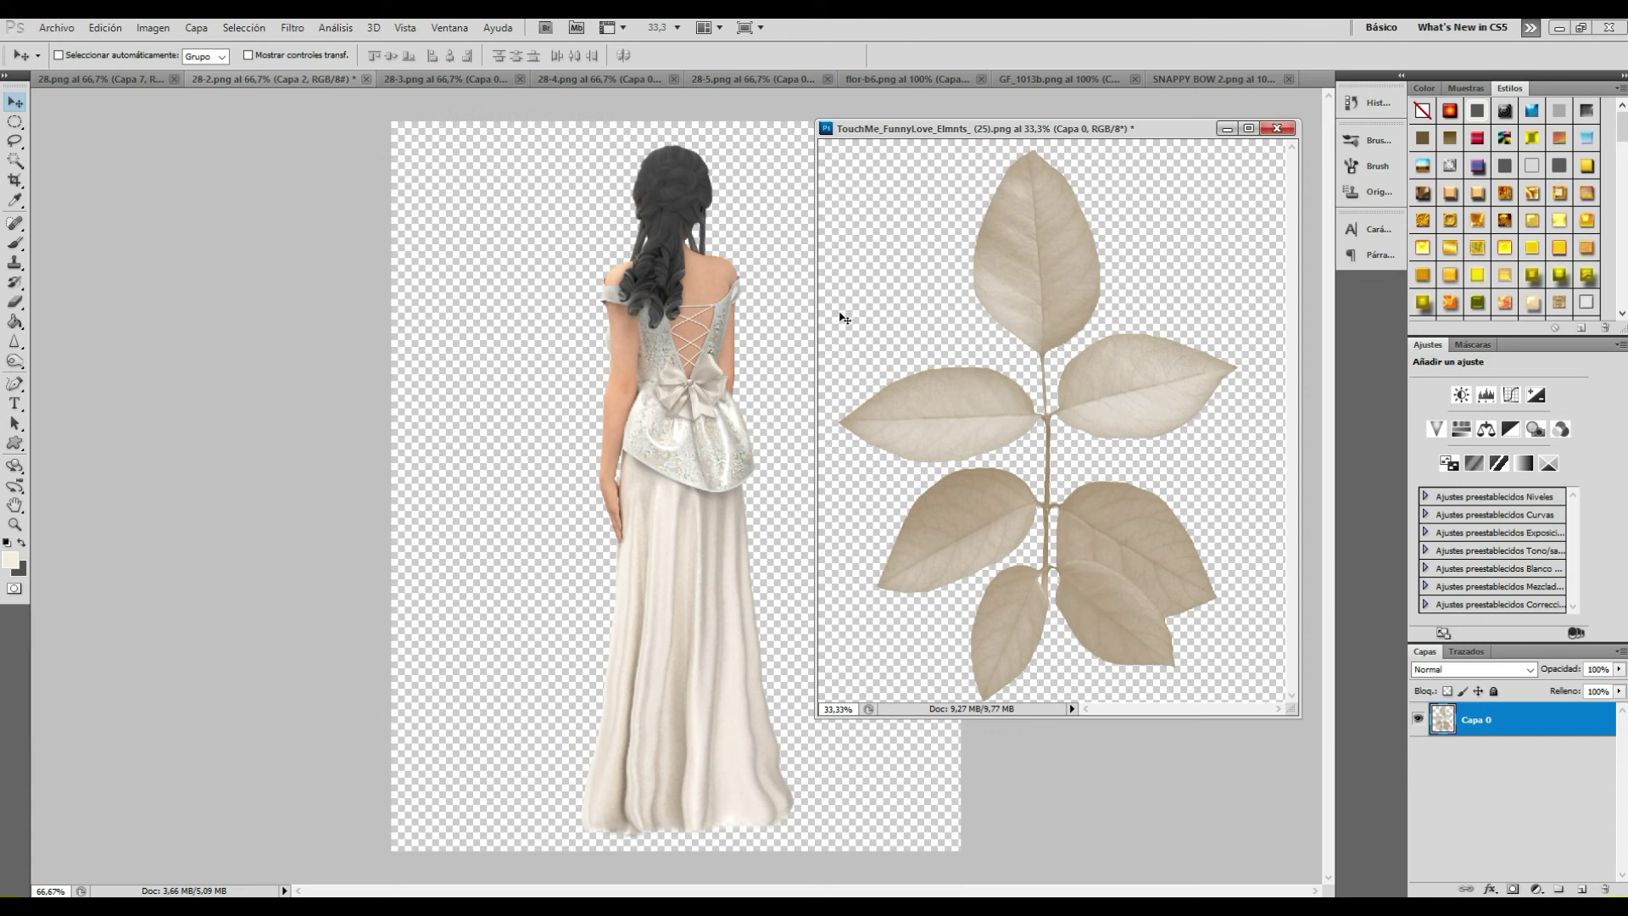
{"action": "left_click_drag", "start_coordinate": [600, 229], "coordinate": [772, 235]}
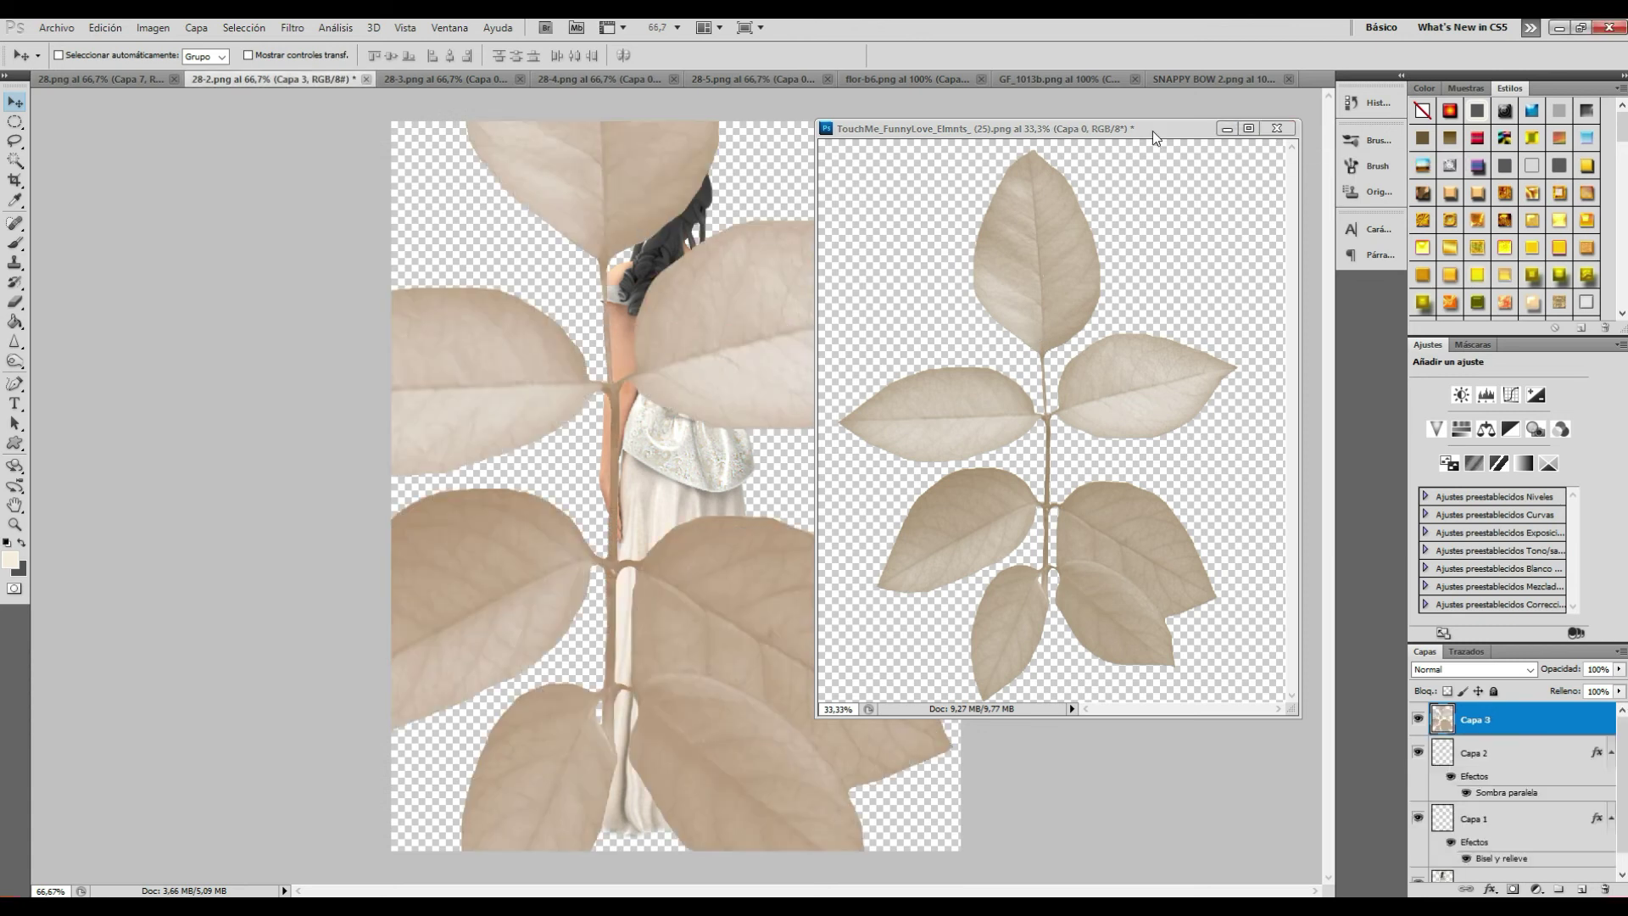
{"action": "left_click_drag", "start_coordinate": [1152, 130], "coordinate": [231, 76]}
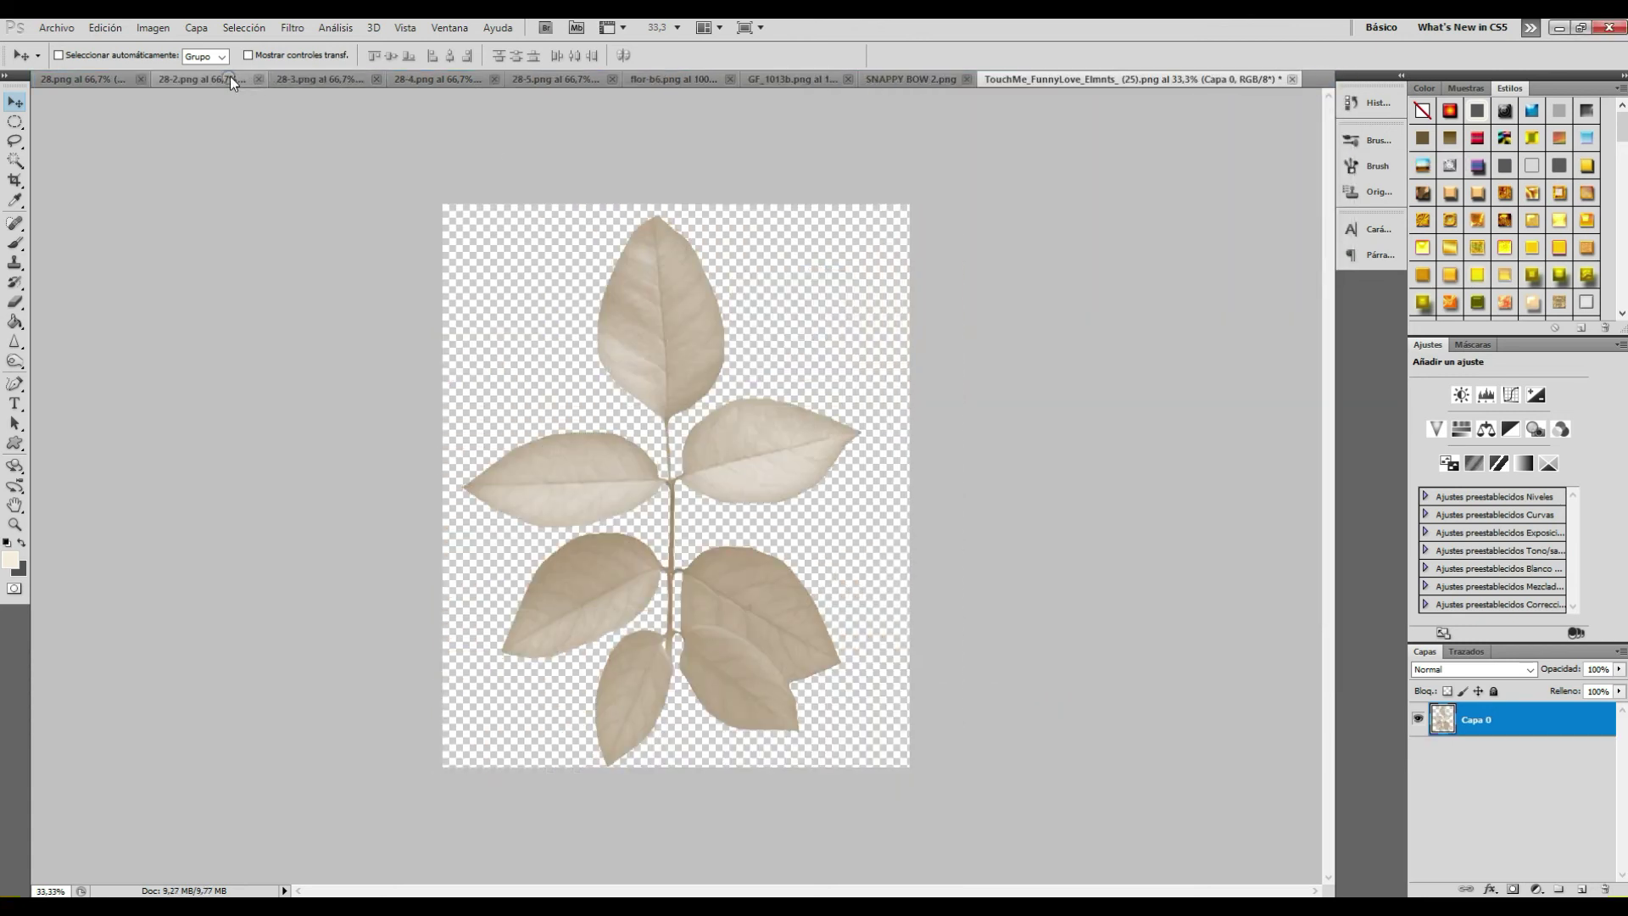
{"action": "left_click", "coordinate": [230, 77]}
Step: Scale the leaf sprig to about 15% with linked proportions and place it on the bride's hair
{"action": "left_click", "coordinate": [107, 27]}
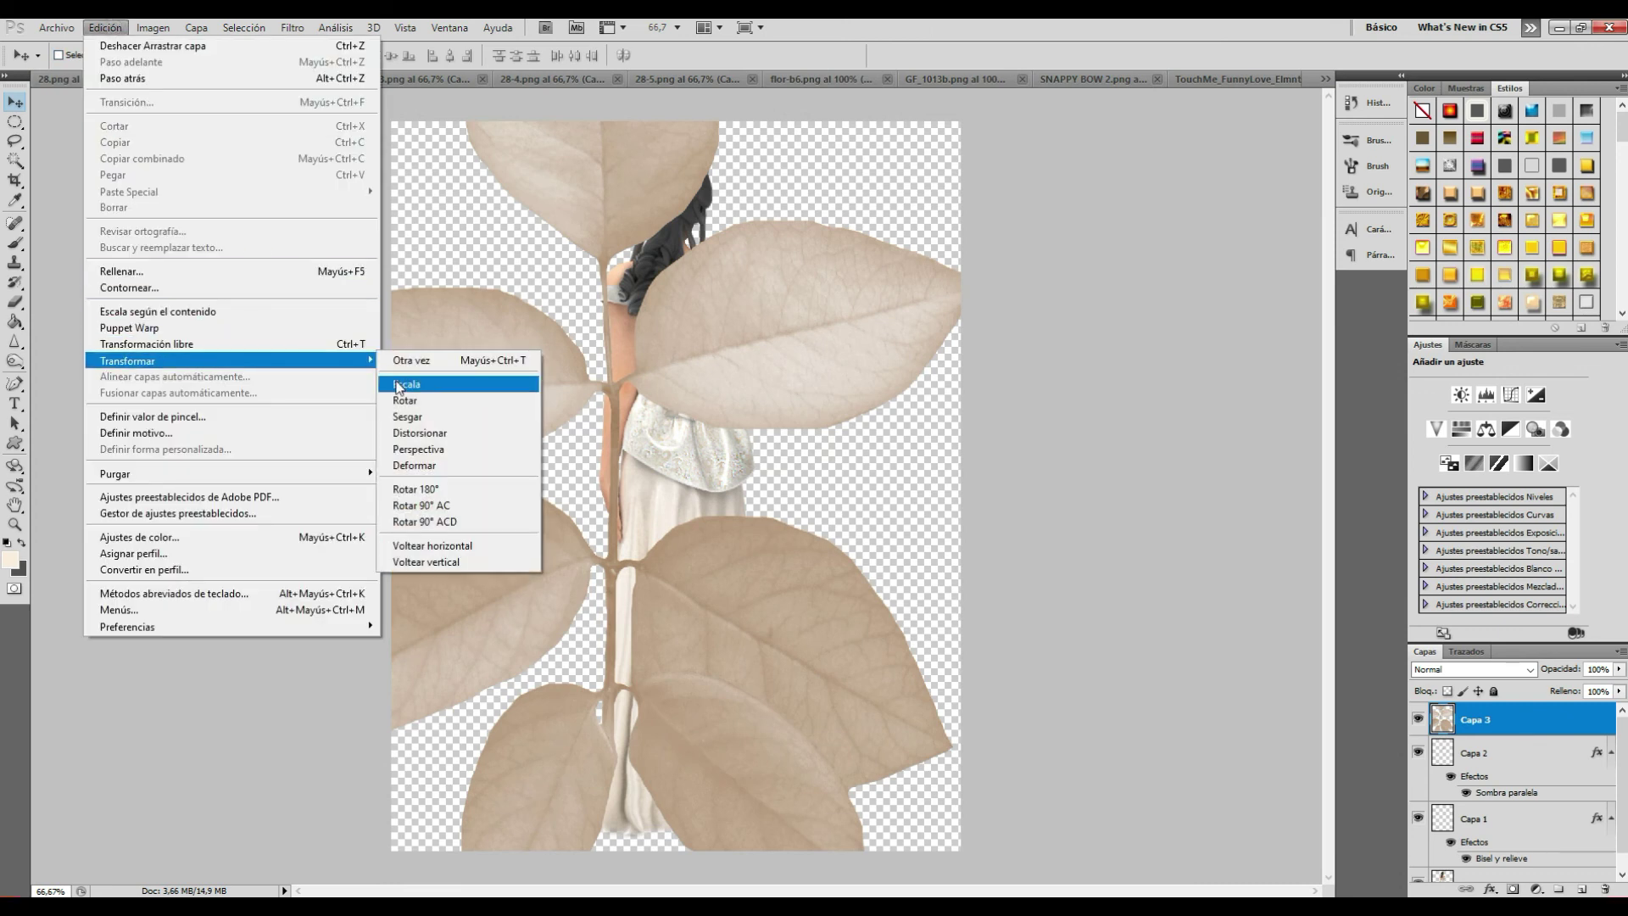
{"action": "left_click", "coordinate": [400, 385]}
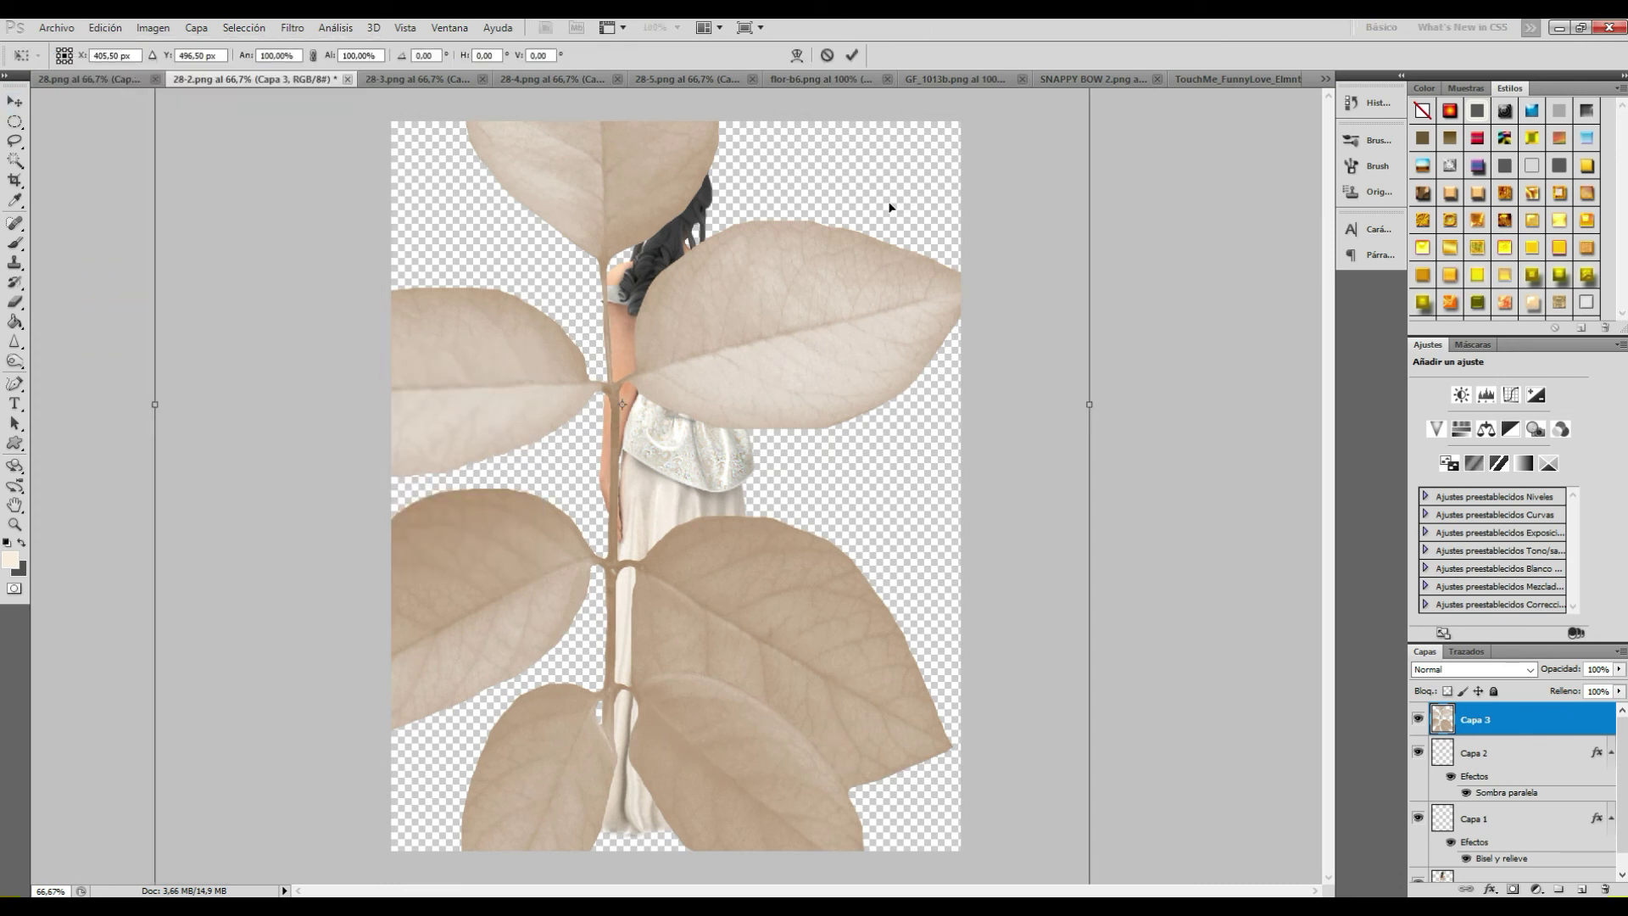
{"action": "left_click_drag", "start_coordinate": [857, 247], "coordinate": [860, 515]}
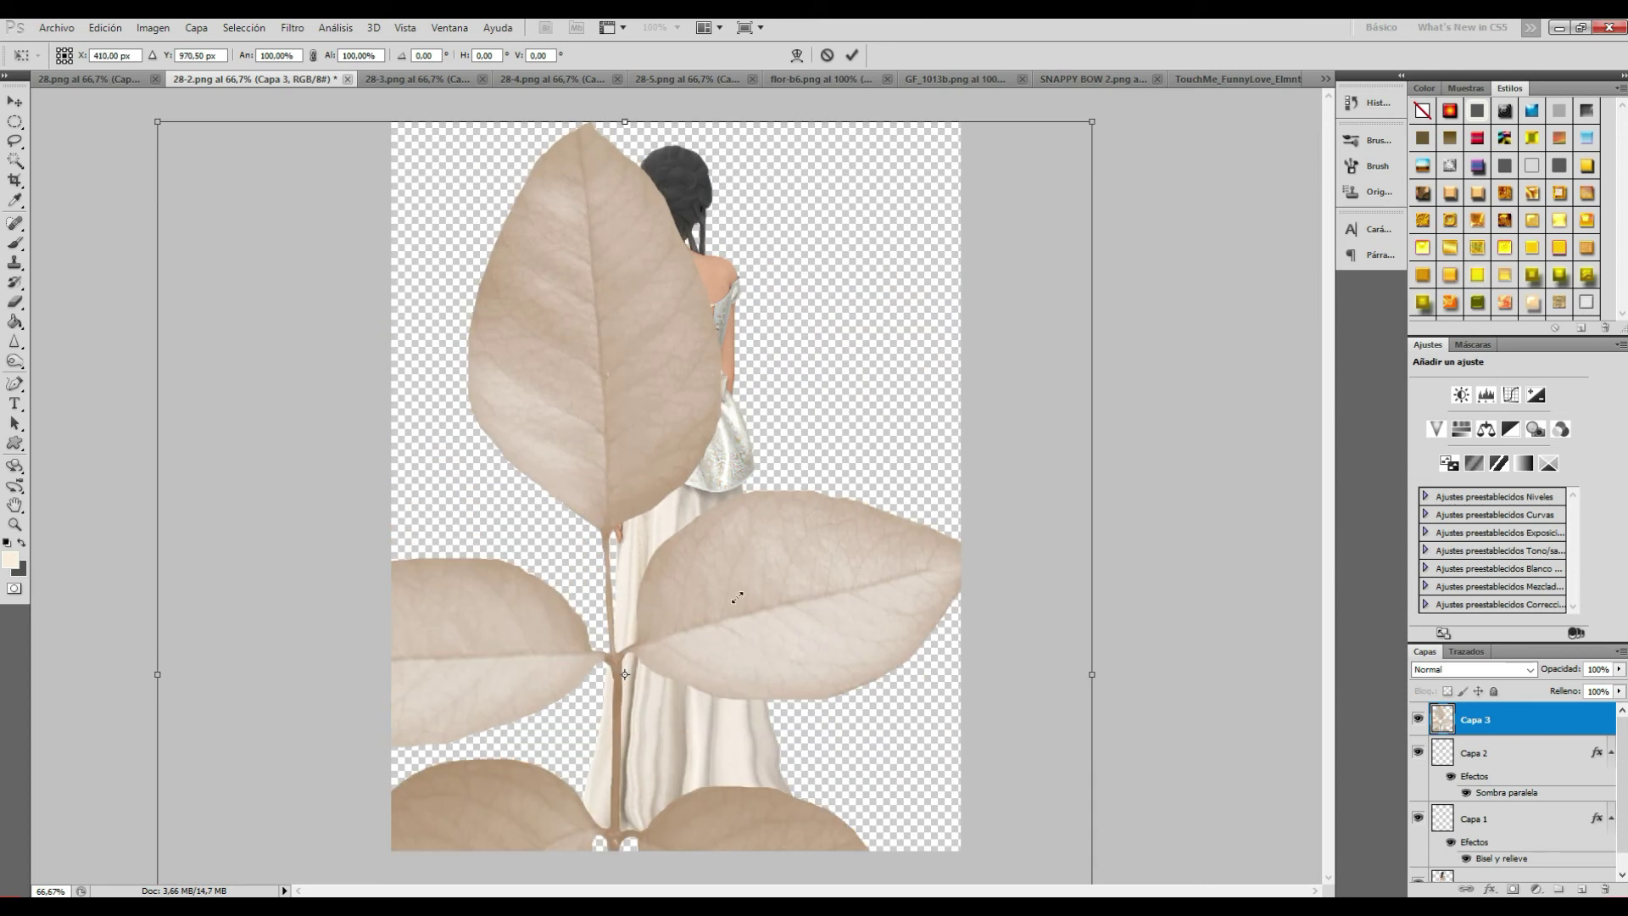
{"action": "left_click_drag", "start_coordinate": [737, 596], "coordinate": [735, 604]}
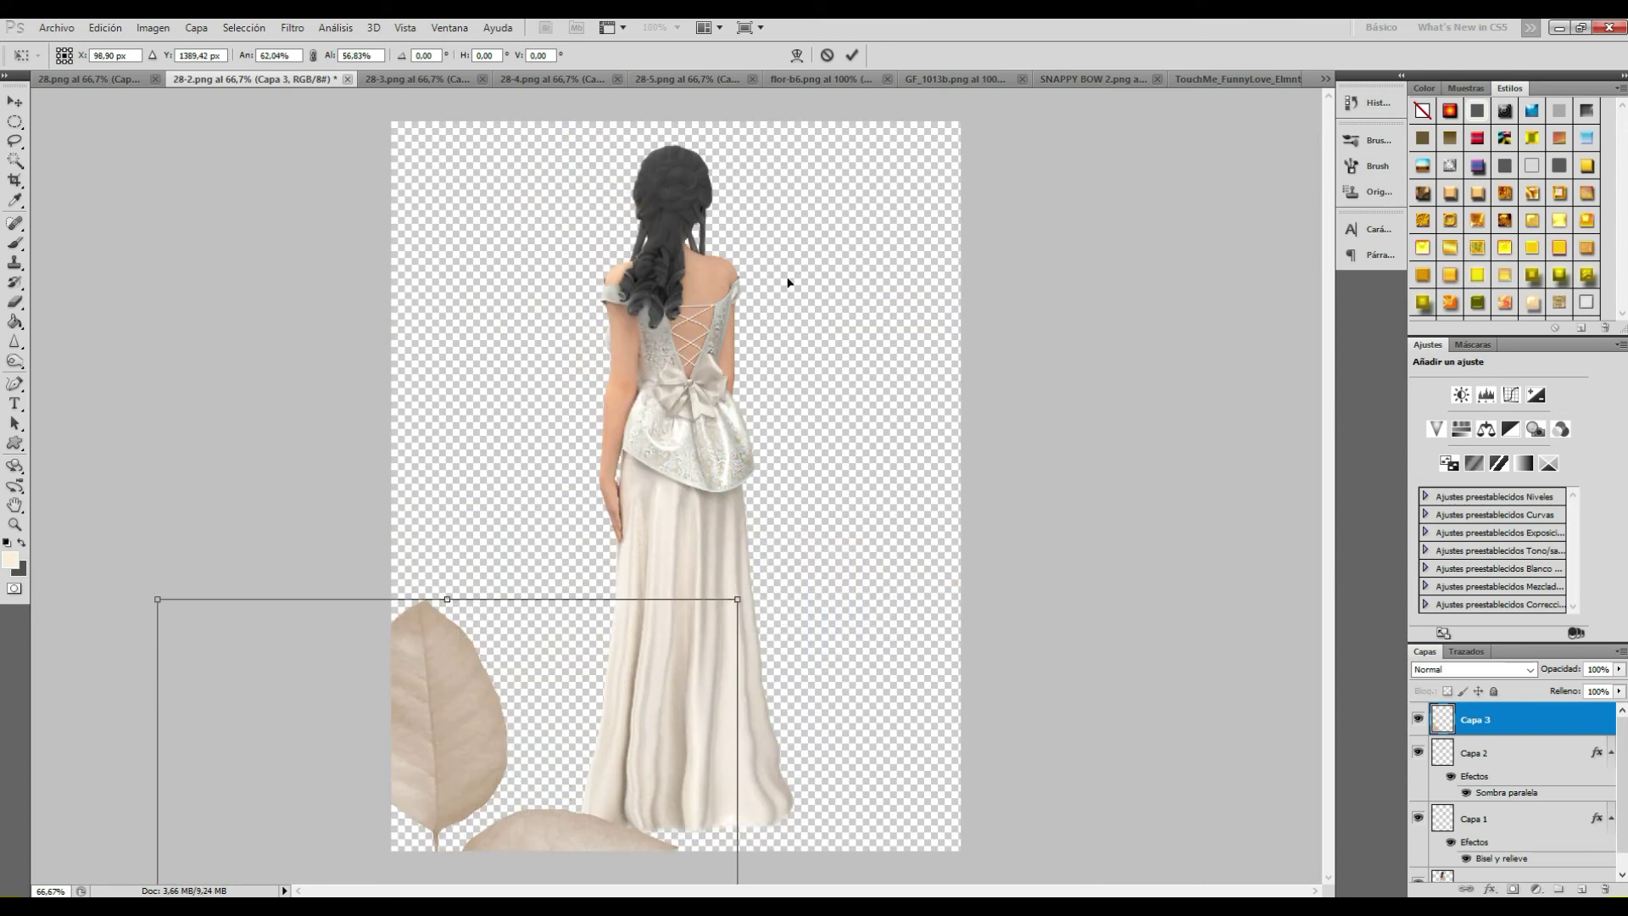
{"action": "left_click_drag", "start_coordinate": [788, 282], "coordinate": [789, 282]}
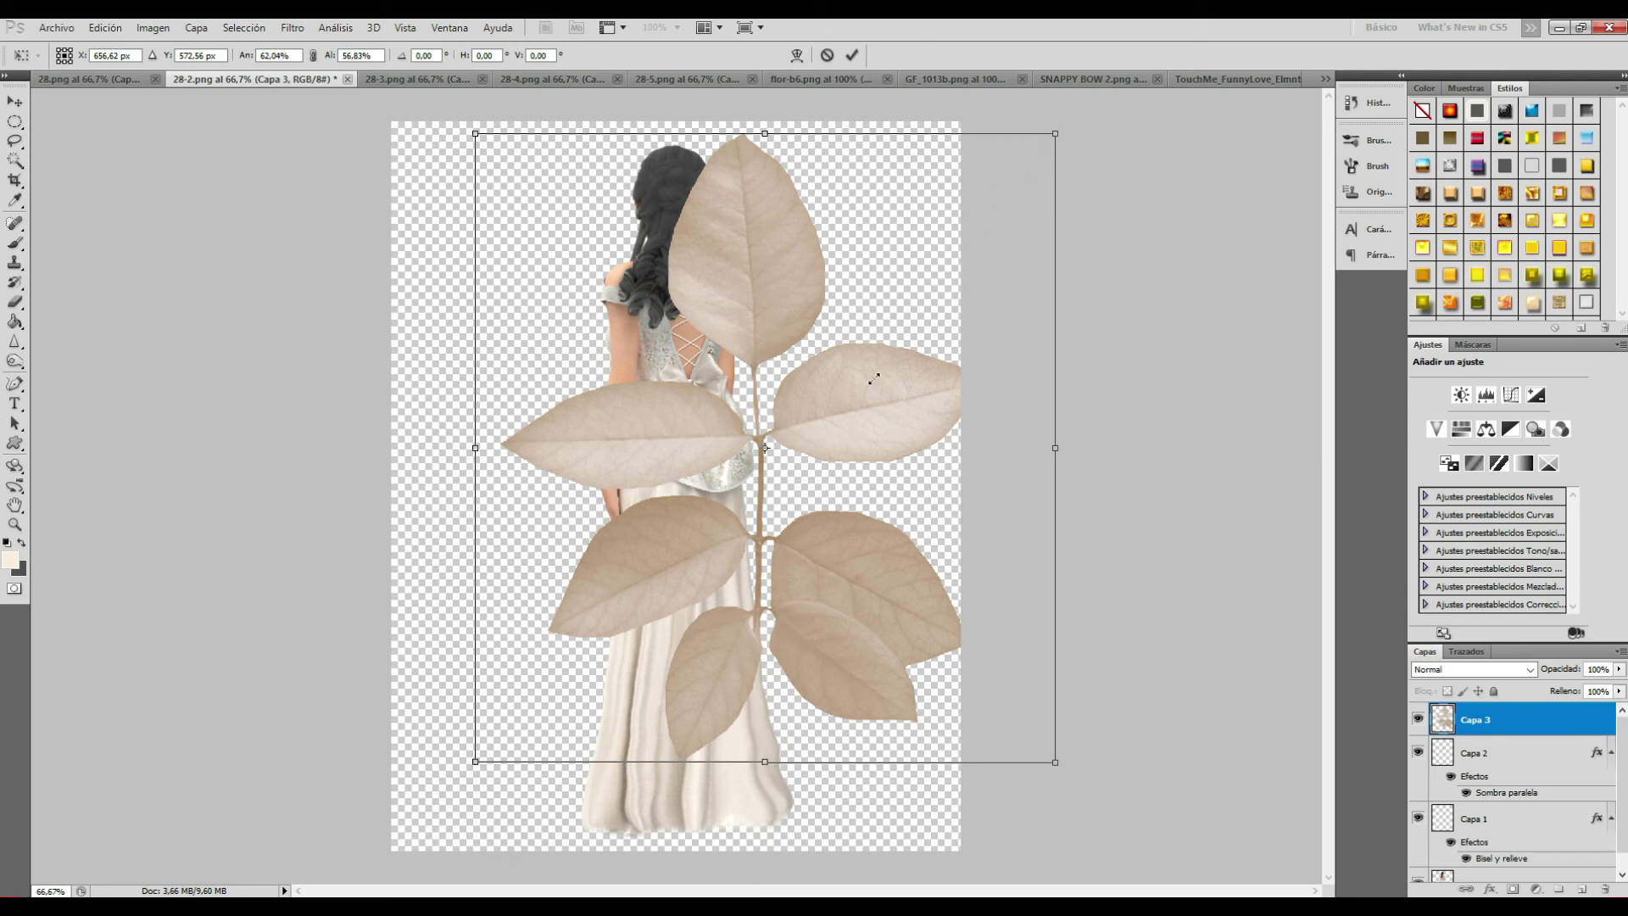
{"action": "mouse_move", "coordinate": [804, 474]}
{"action": "left_mouse_down"}
{"action": "mouse_move", "coordinate": [690, 593]}
{"action": "mouse_move", "coordinate": [551, 645]}
{"action": "mouse_move", "coordinate": [532, 710]}
{"action": "left_mouse_up"}
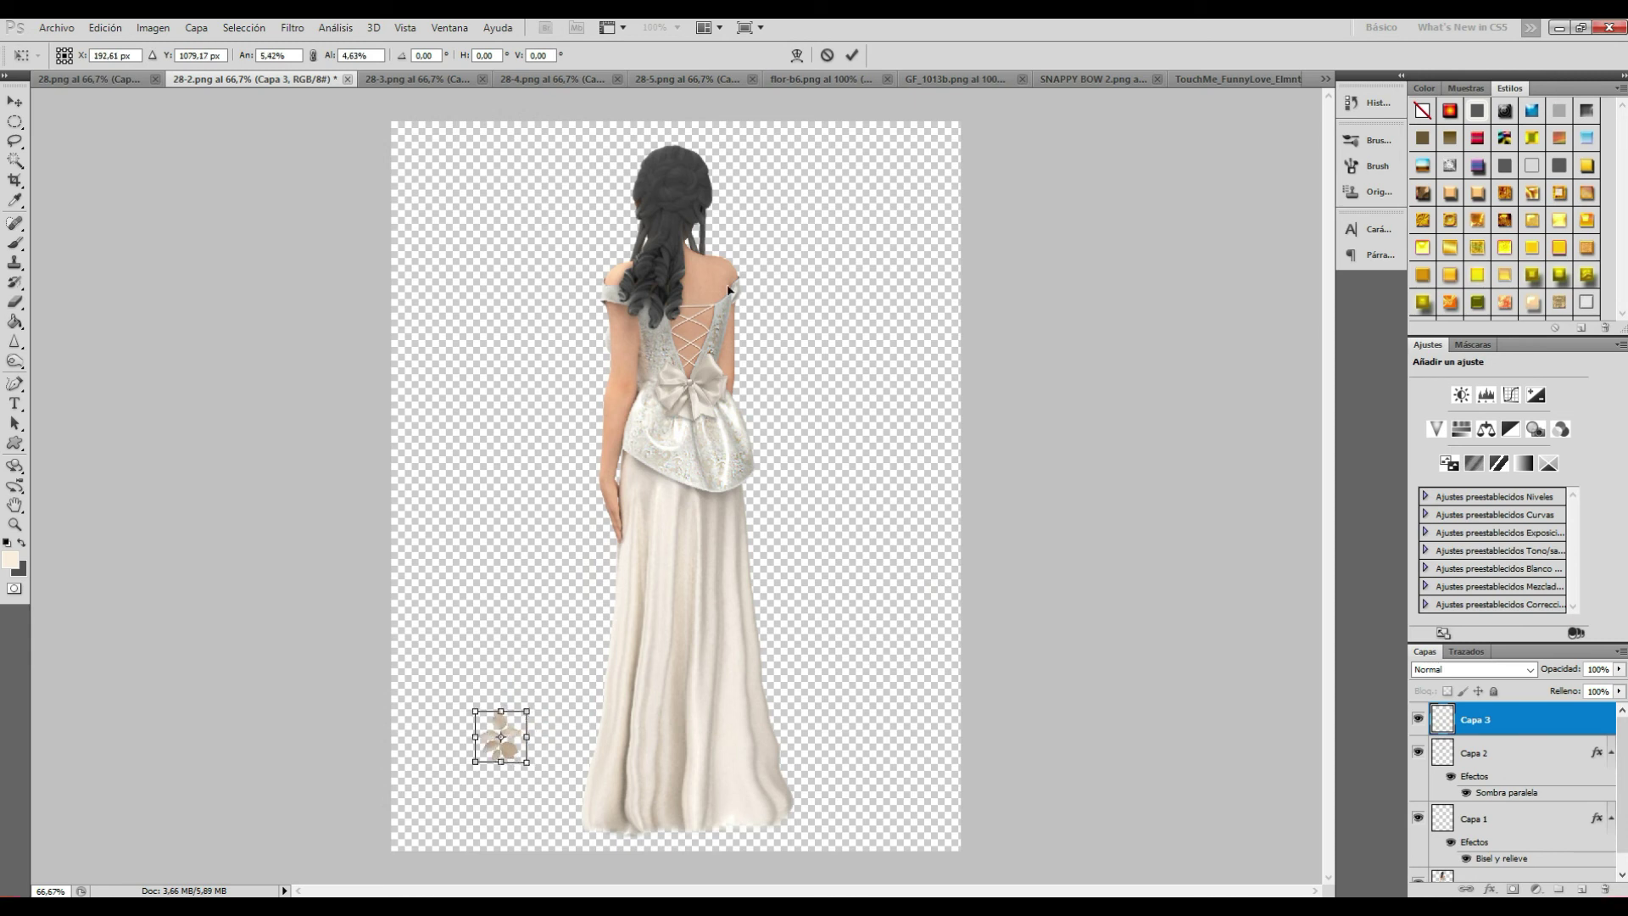
{"action": "left_click_drag", "start_coordinate": [668, 199], "coordinate": [666, 165]}
{"action": "left_click", "coordinate": [313, 55]}
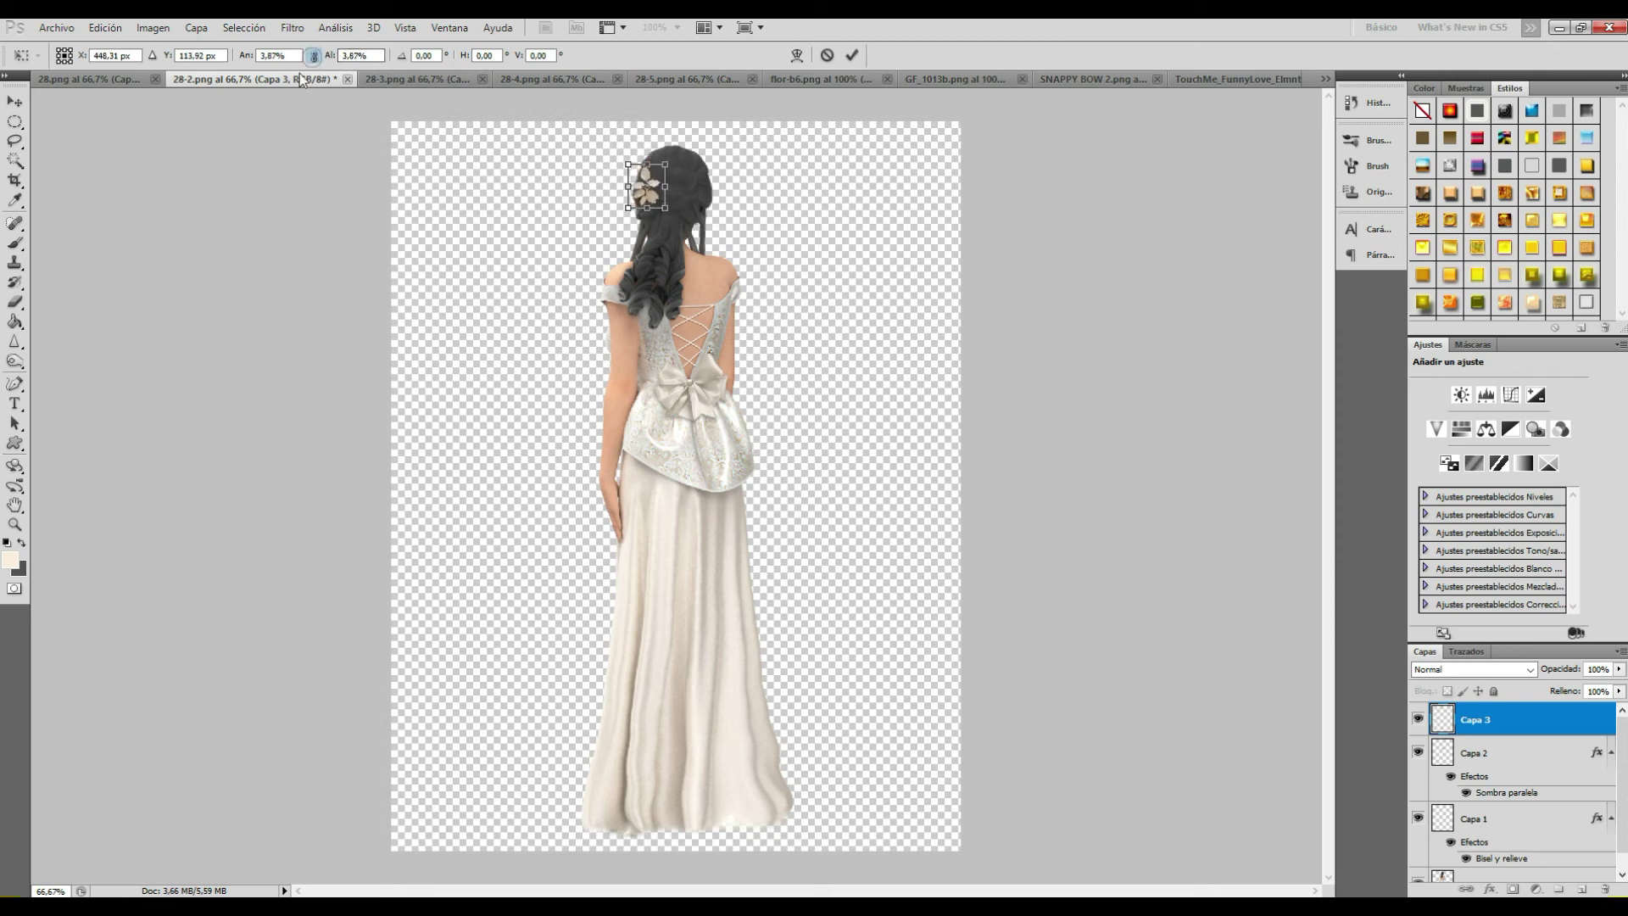
{"action": "left_click", "coordinate": [14, 101]}
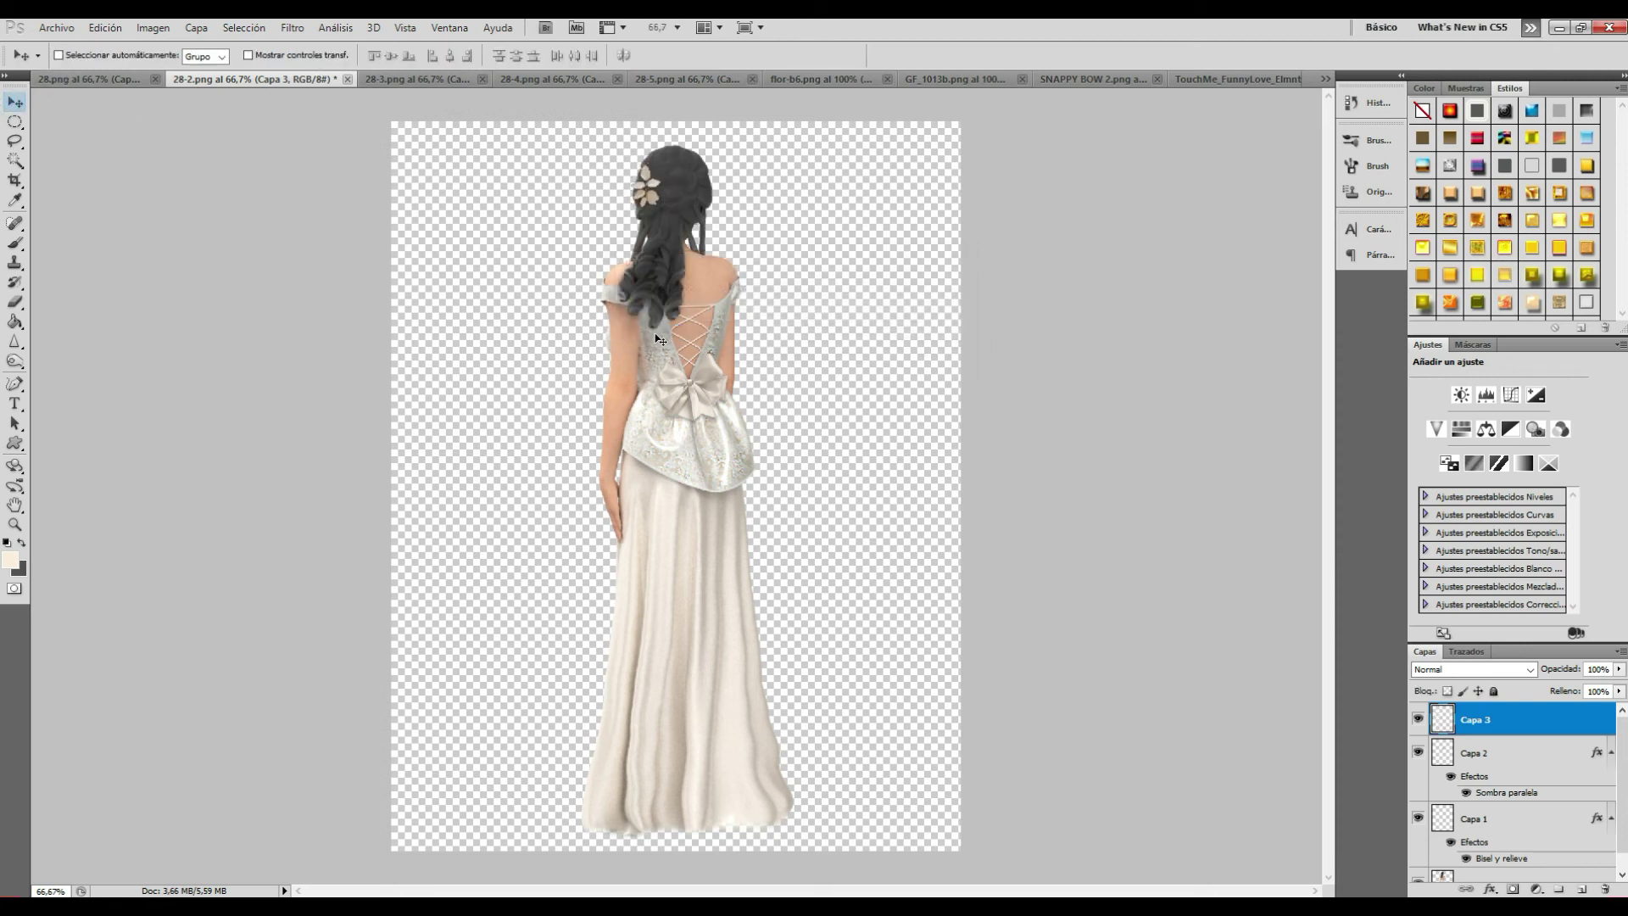
{"action": "left_click", "coordinate": [14, 525]}
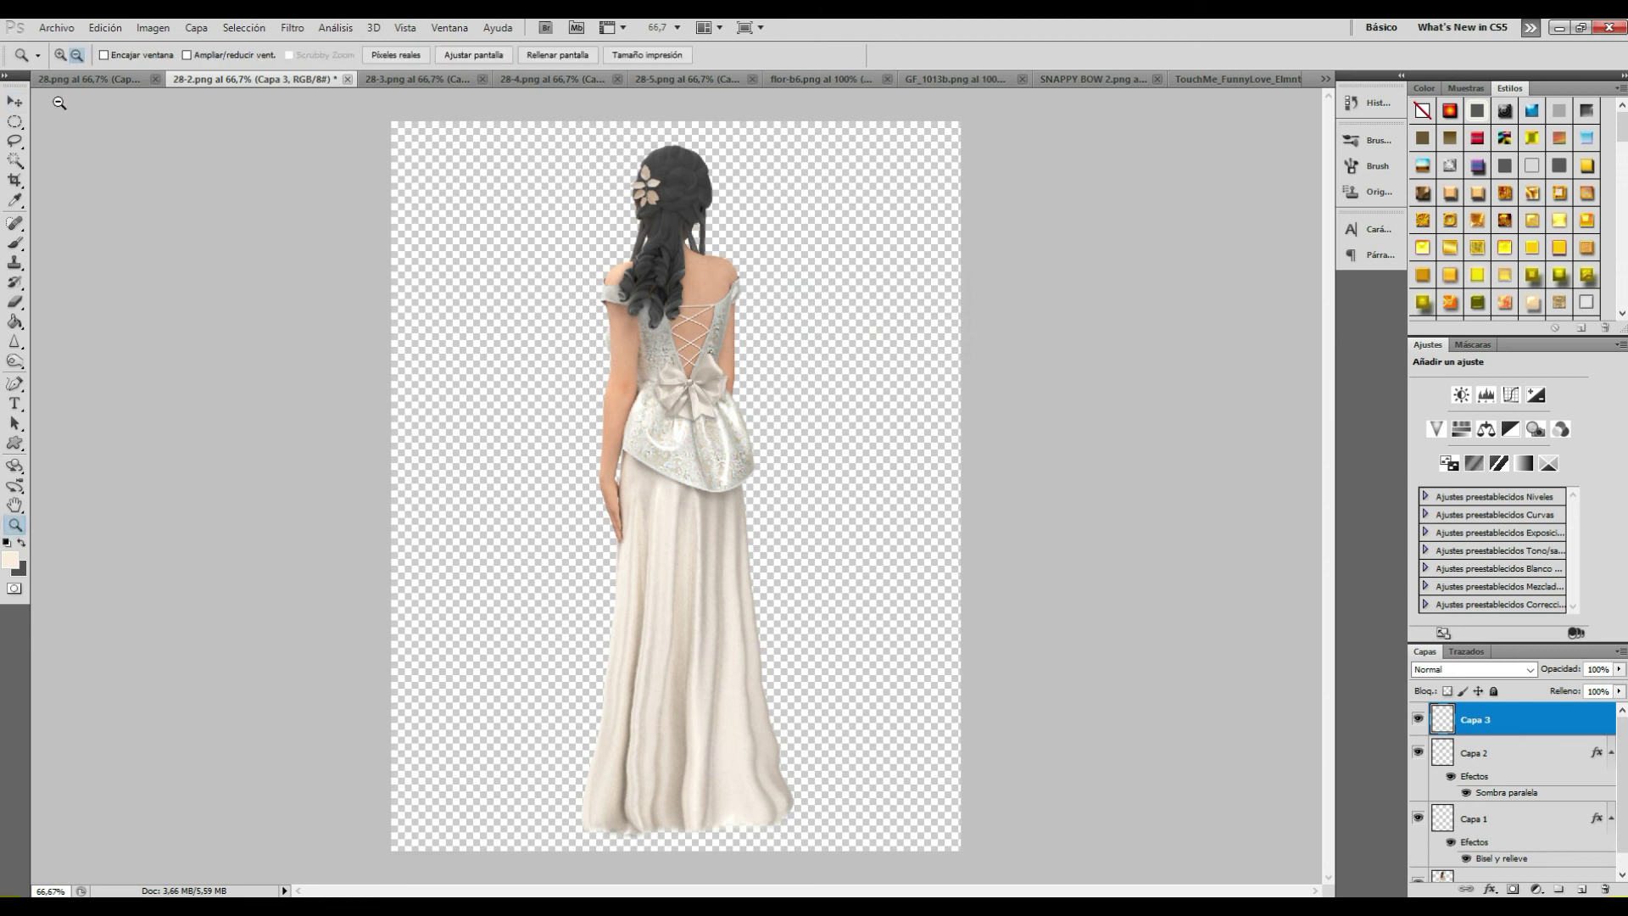
Step: Rotate the hair flower about 46° counter-clockwise and position it at the upper left of the head
{"action": "left_click", "coordinate": [669, 234]}
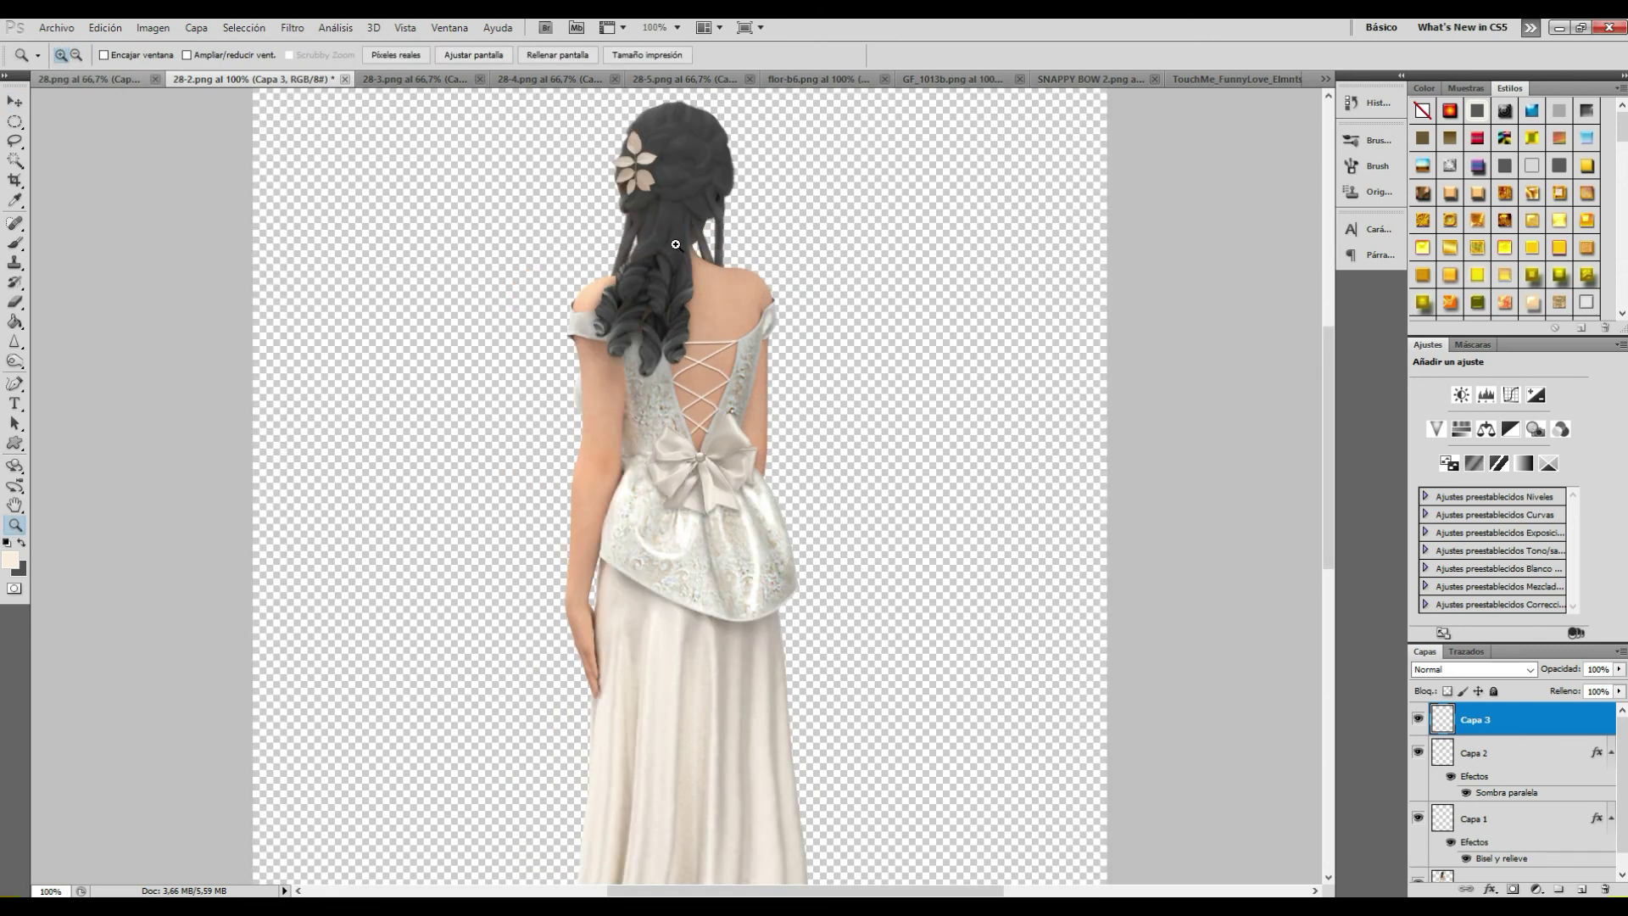
{"action": "left_click_drag", "start_coordinate": [1333, 364], "coordinate": [1333, 328]}
{"action": "left_click", "coordinate": [105, 27]}
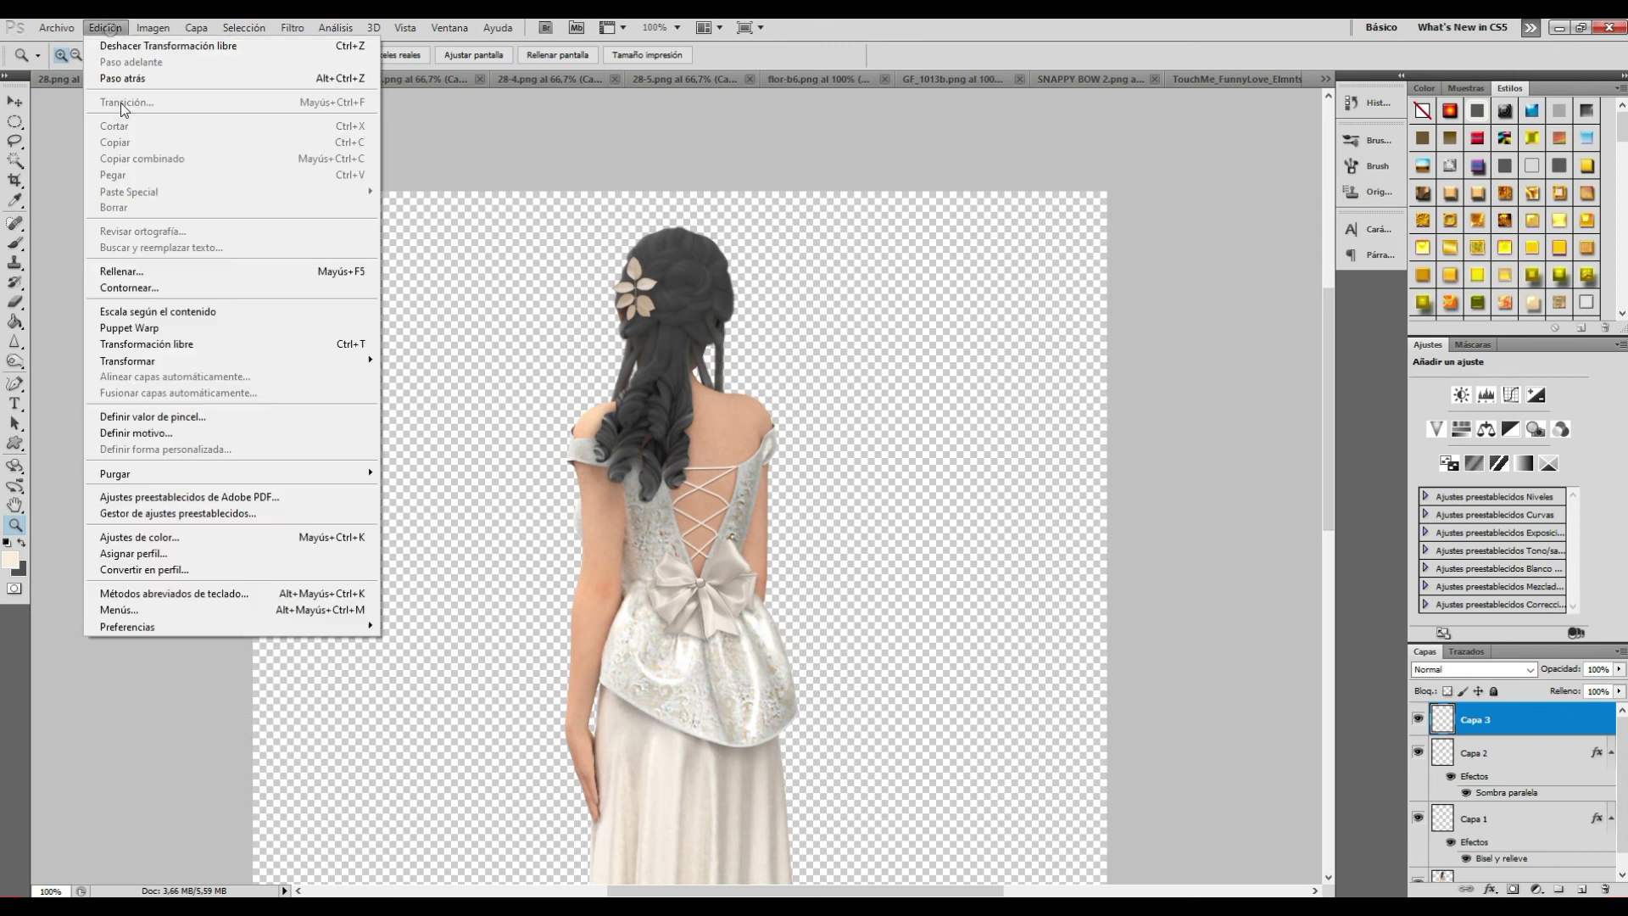
{"action": "left_click", "coordinate": [414, 400]}
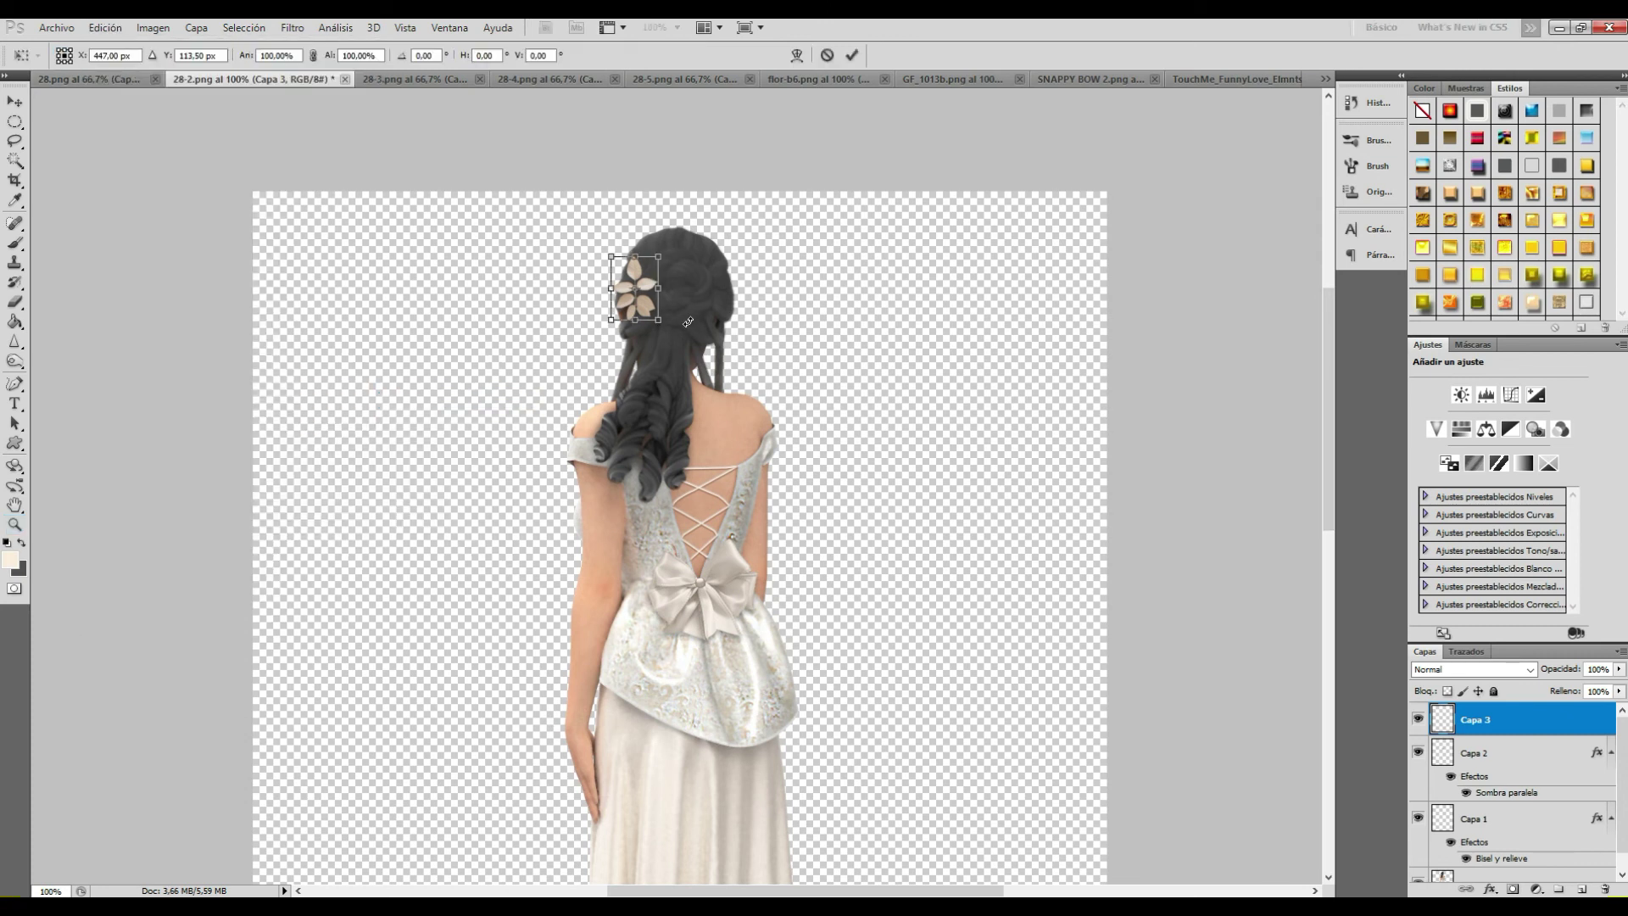
{"action": "left_click_drag", "start_coordinate": [702, 264], "coordinate": [664, 222]}
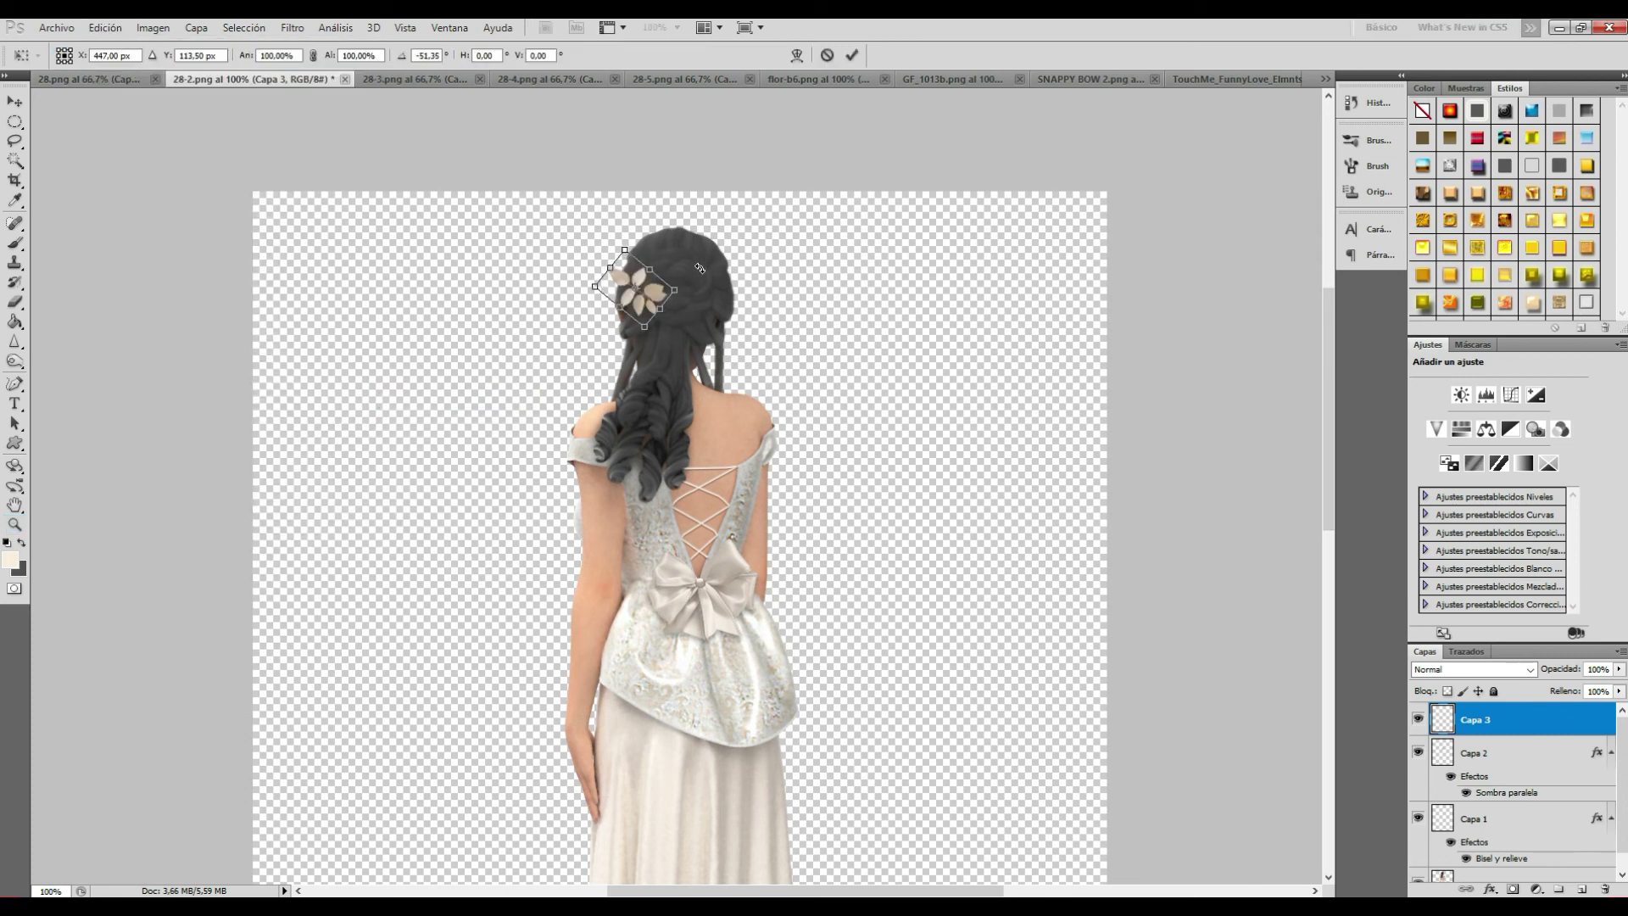
{"action": "left_click", "coordinate": [16, 106]}
{"action": "left_click", "coordinate": [723, 333]}
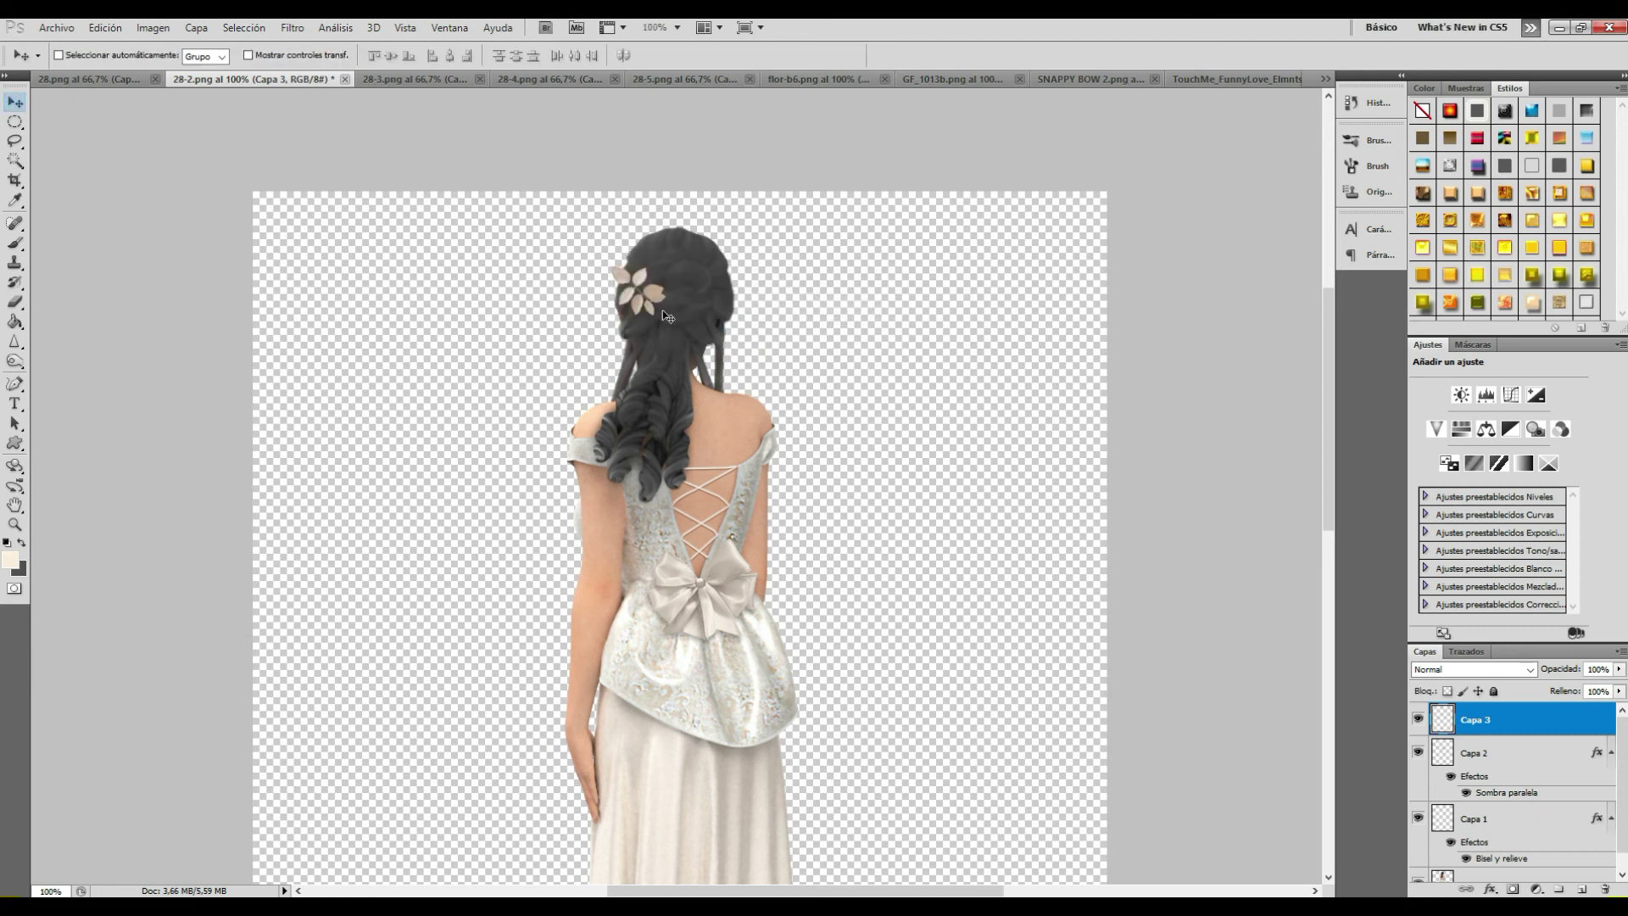
{"action": "left_click_drag", "start_coordinate": [651, 298], "coordinate": [647, 276]}
{"action": "left_click", "coordinate": [15, 523]}
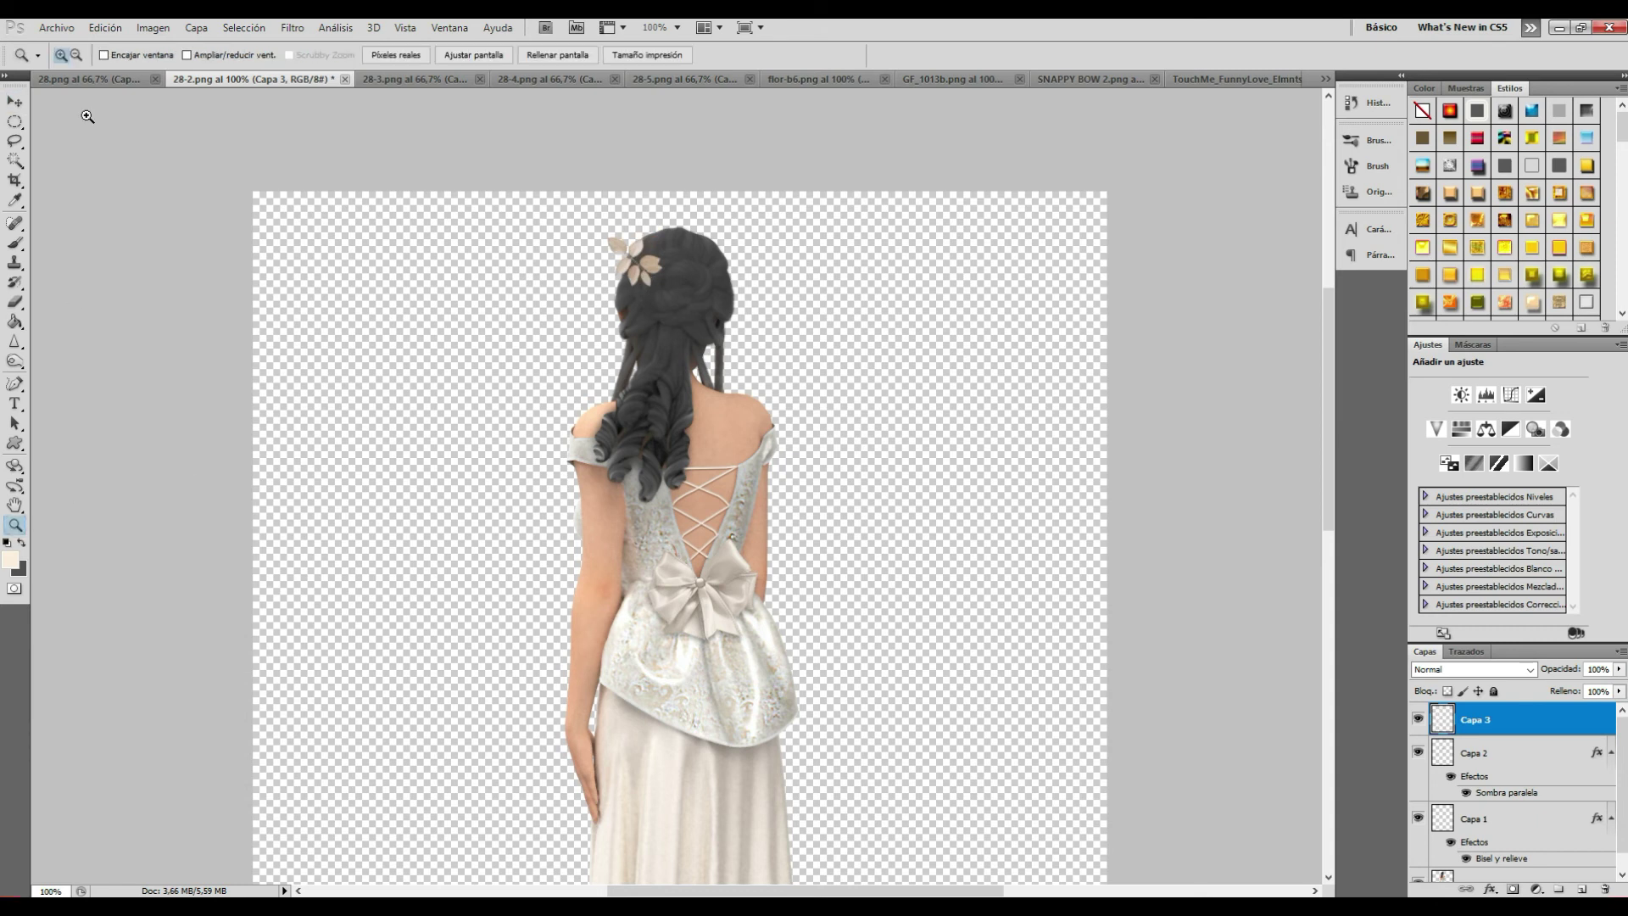
Step: Duplicate the leaf sprig to the lower left and rotate the copy about 49° counter-clockwise
{"action": "left_click", "coordinate": [682, 301]}
{"action": "key", "text": "v"}
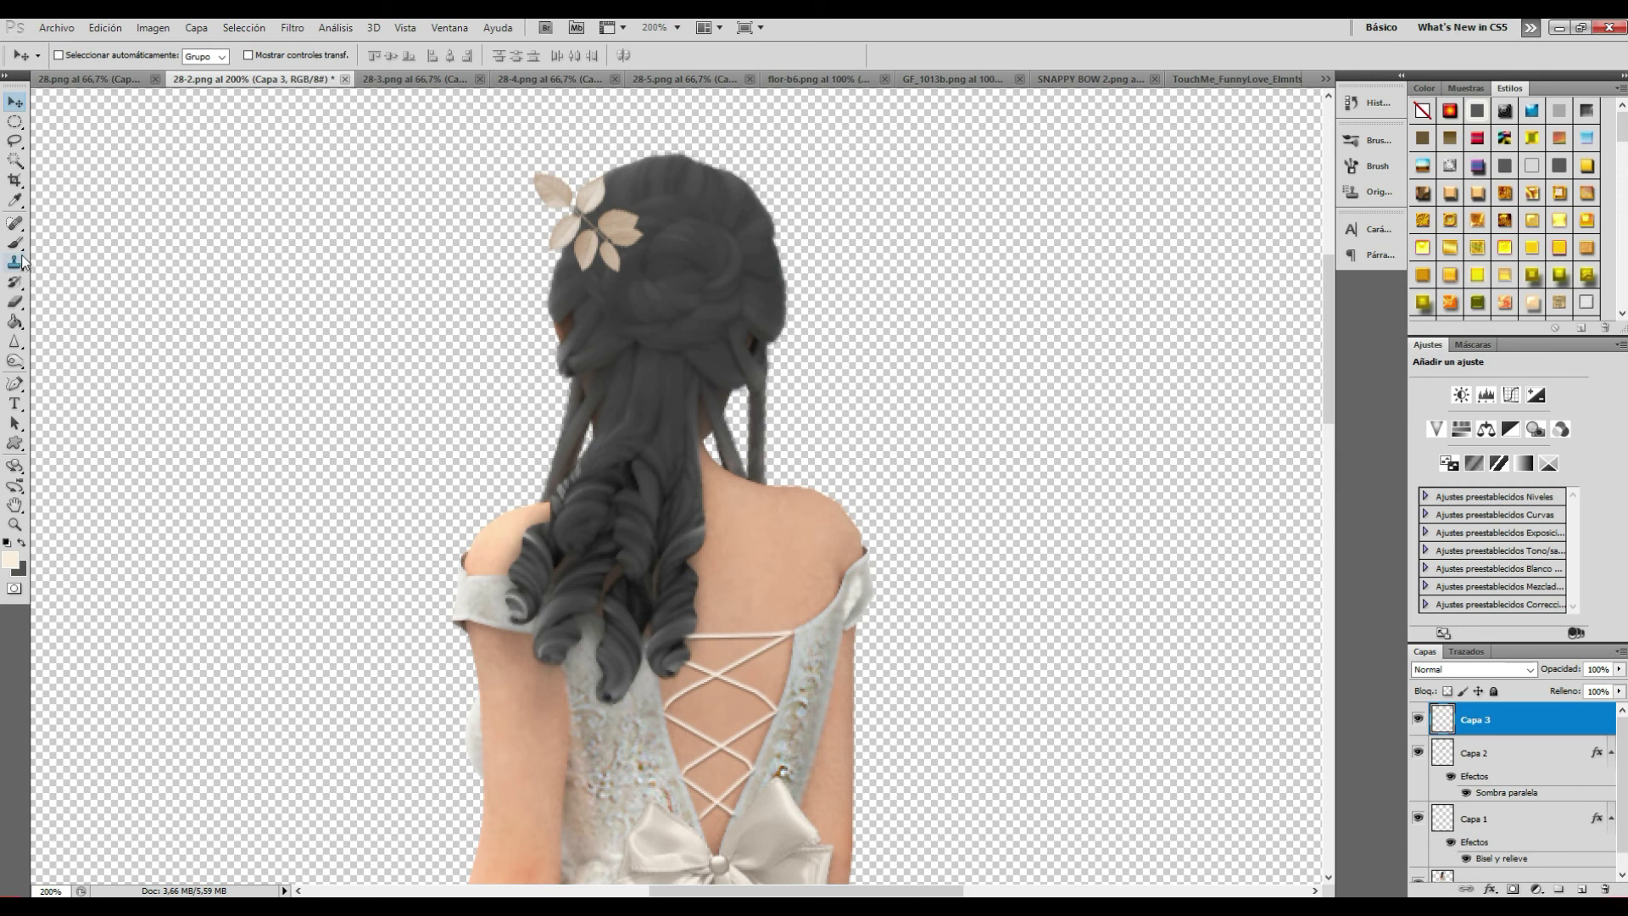
{"action": "key", "text": "alt"}
{"action": "left_click_drag", "start_coordinate": [591, 272], "coordinate": [579, 345], "text": "alt"}
{"action": "left_click", "coordinate": [110, 30]}
{"action": "mouse_move", "coordinate": [127, 362]}
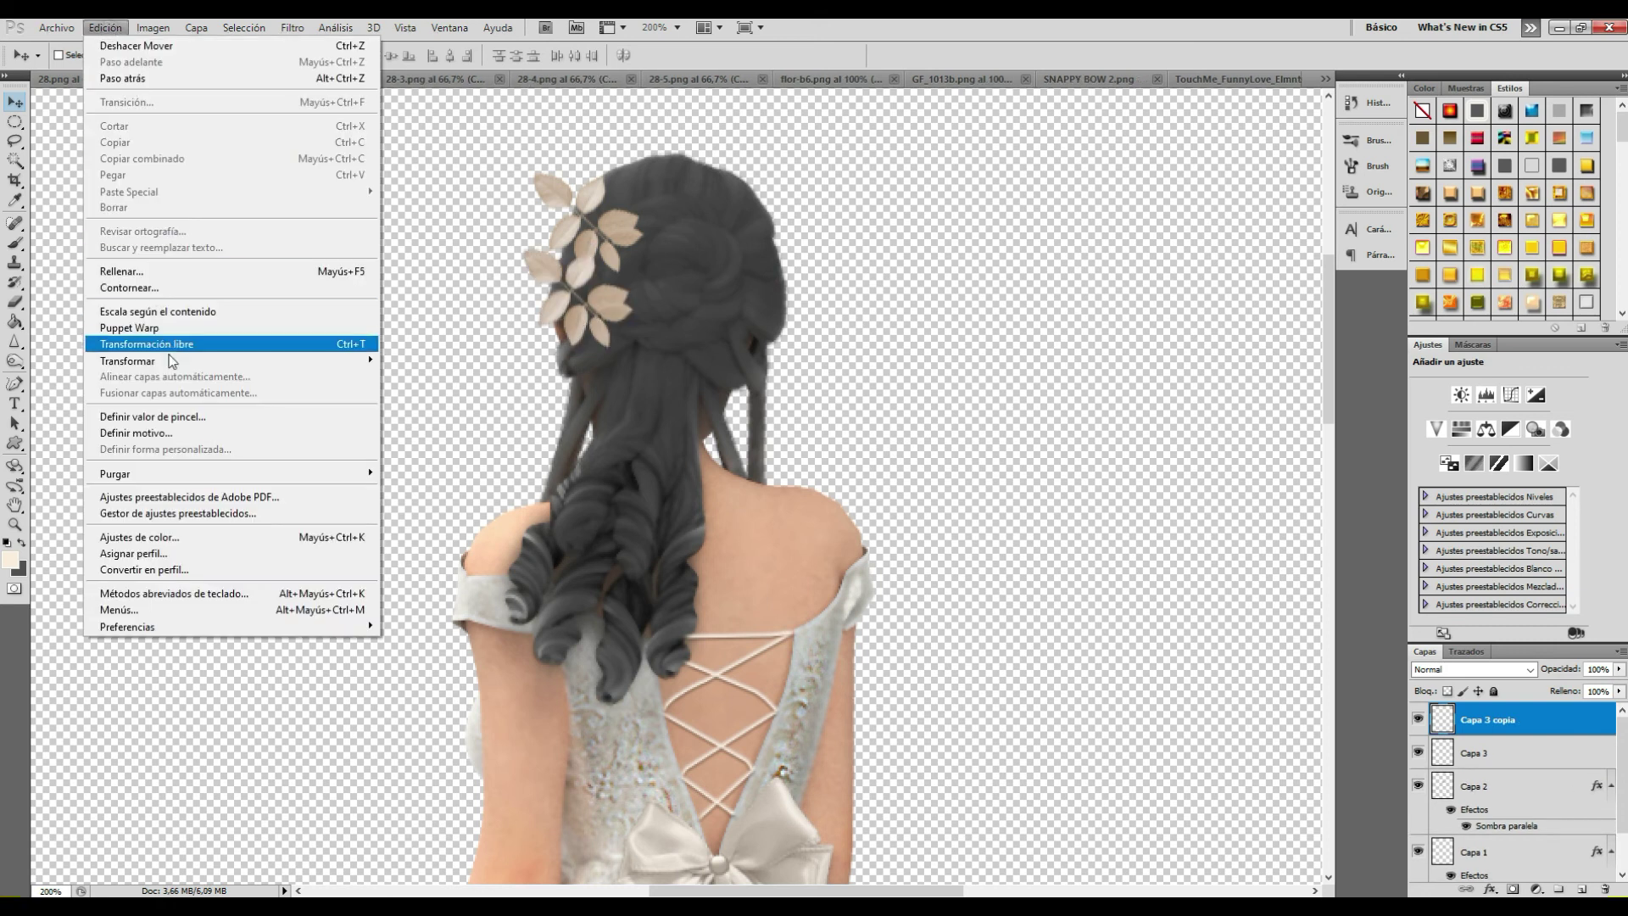
{"action": "left_click", "coordinate": [449, 395]}
{"action": "left_click_drag", "start_coordinate": [700, 253], "coordinate": [685, 273]}
{"action": "key", "text": "v"}
{"action": "left_click", "coordinate": [709, 333]}
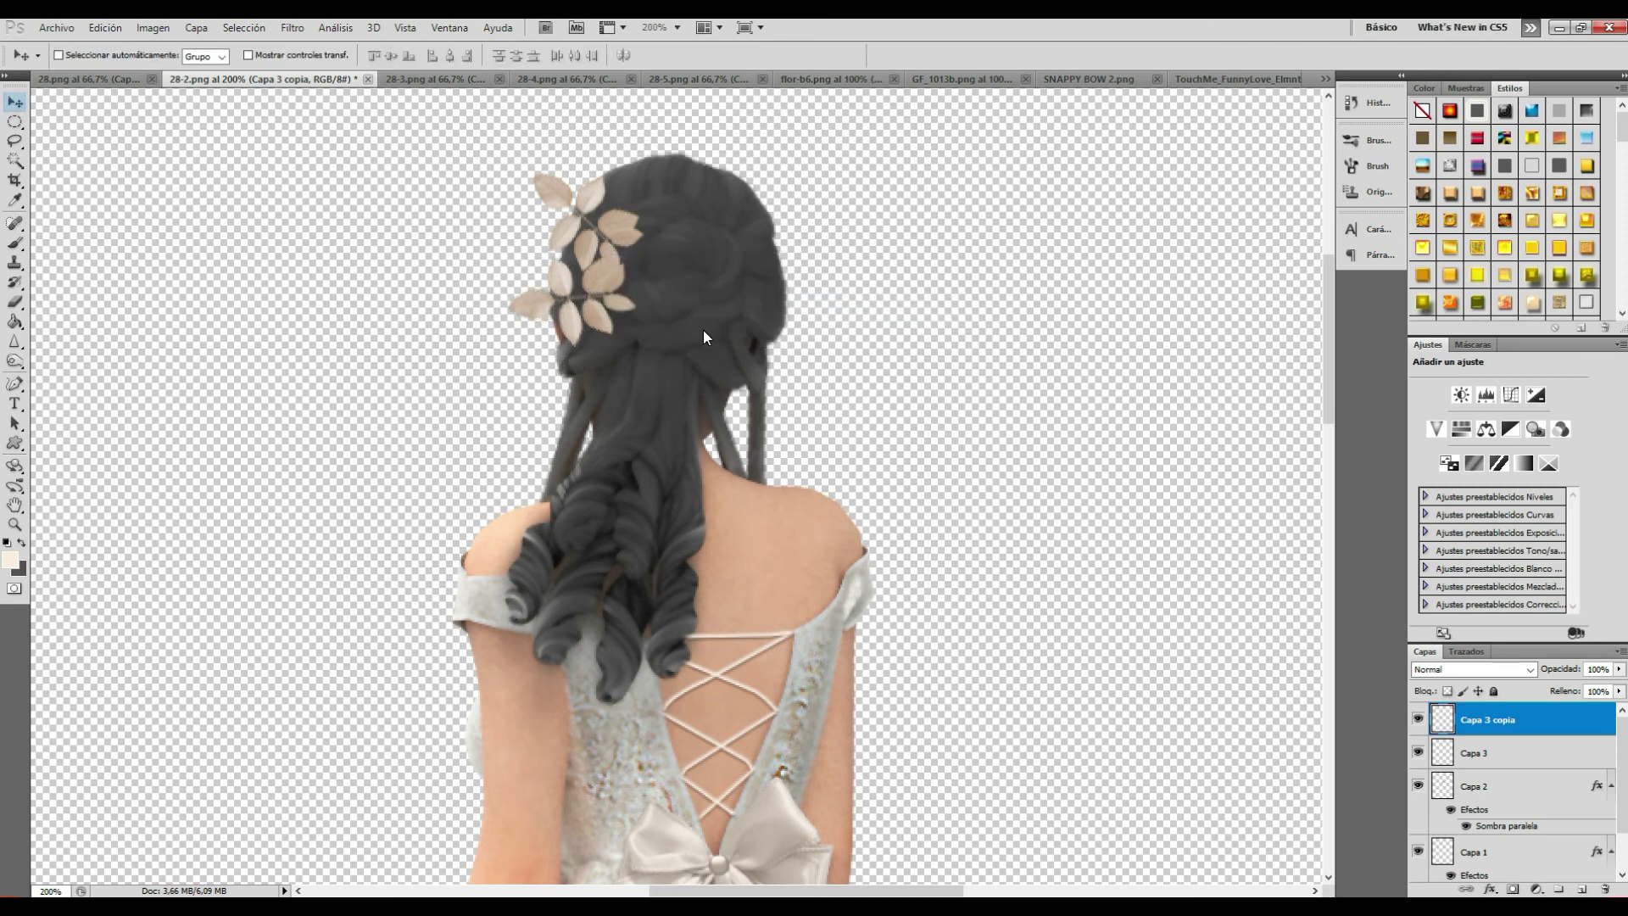
Step: Add a horizontally flipped leaf copy on the right side and nudge the copies into place
{"action": "key", "text": "Right"}
{"action": "key", "text": "Right"}
{"action": "key", "text": "Right"}
{"action": "key", "text": "Right"}
{"action": "key", "text": "Right"}
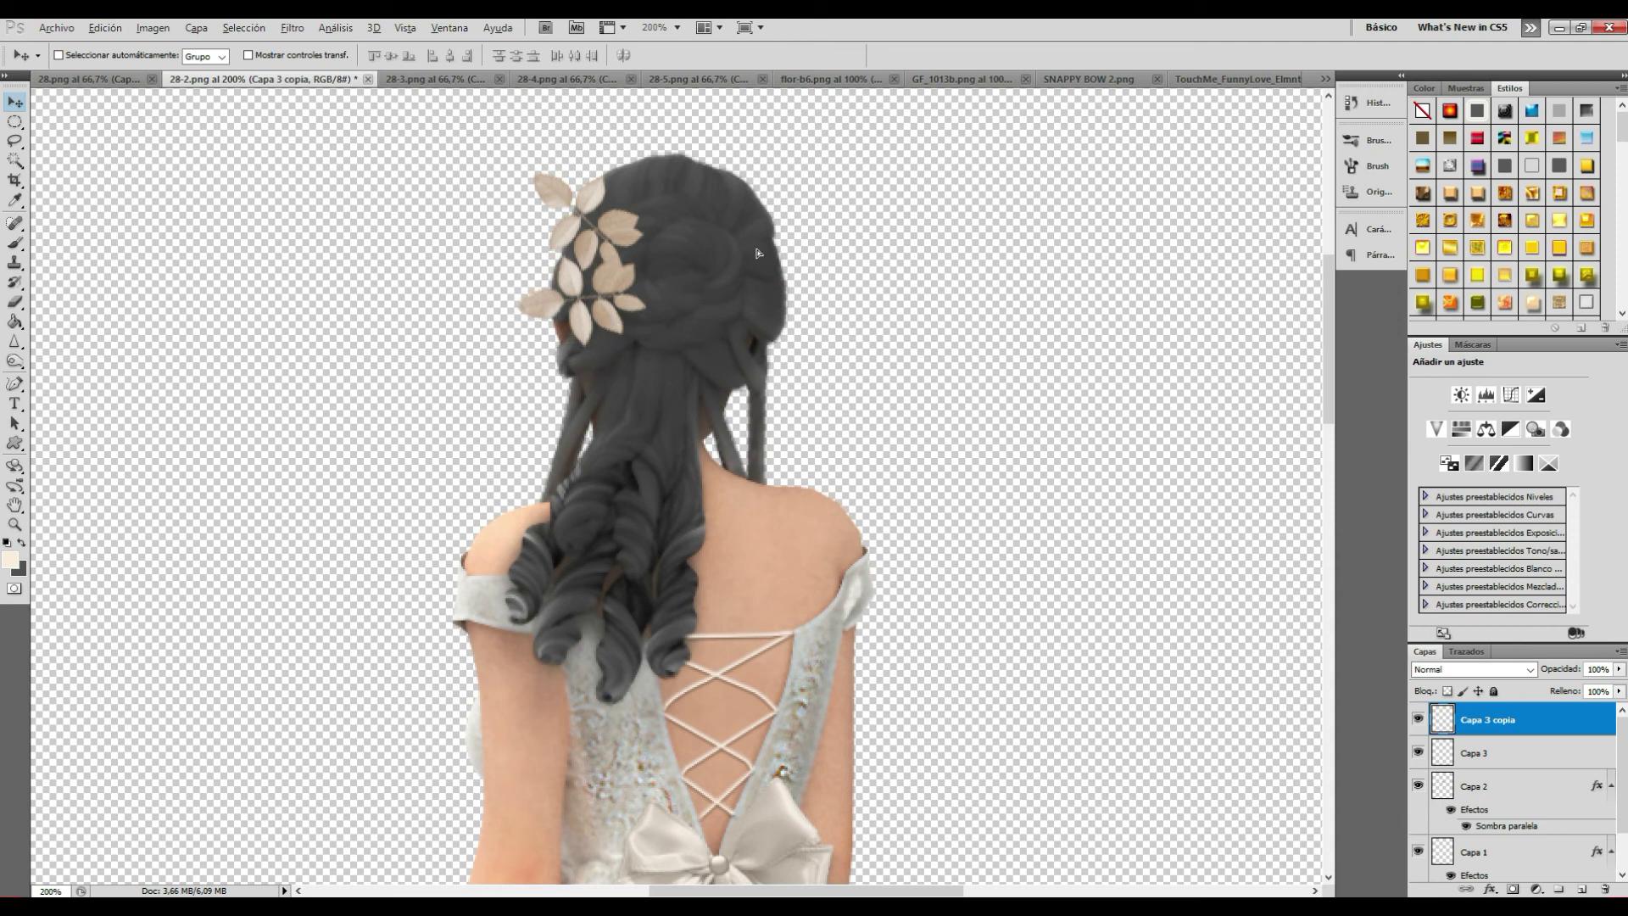
{"action": "left_click_drag", "start_coordinate": [757, 253], "coordinate": [757, 255], "text": "alt"}
{"action": "left_click", "coordinate": [105, 27]}
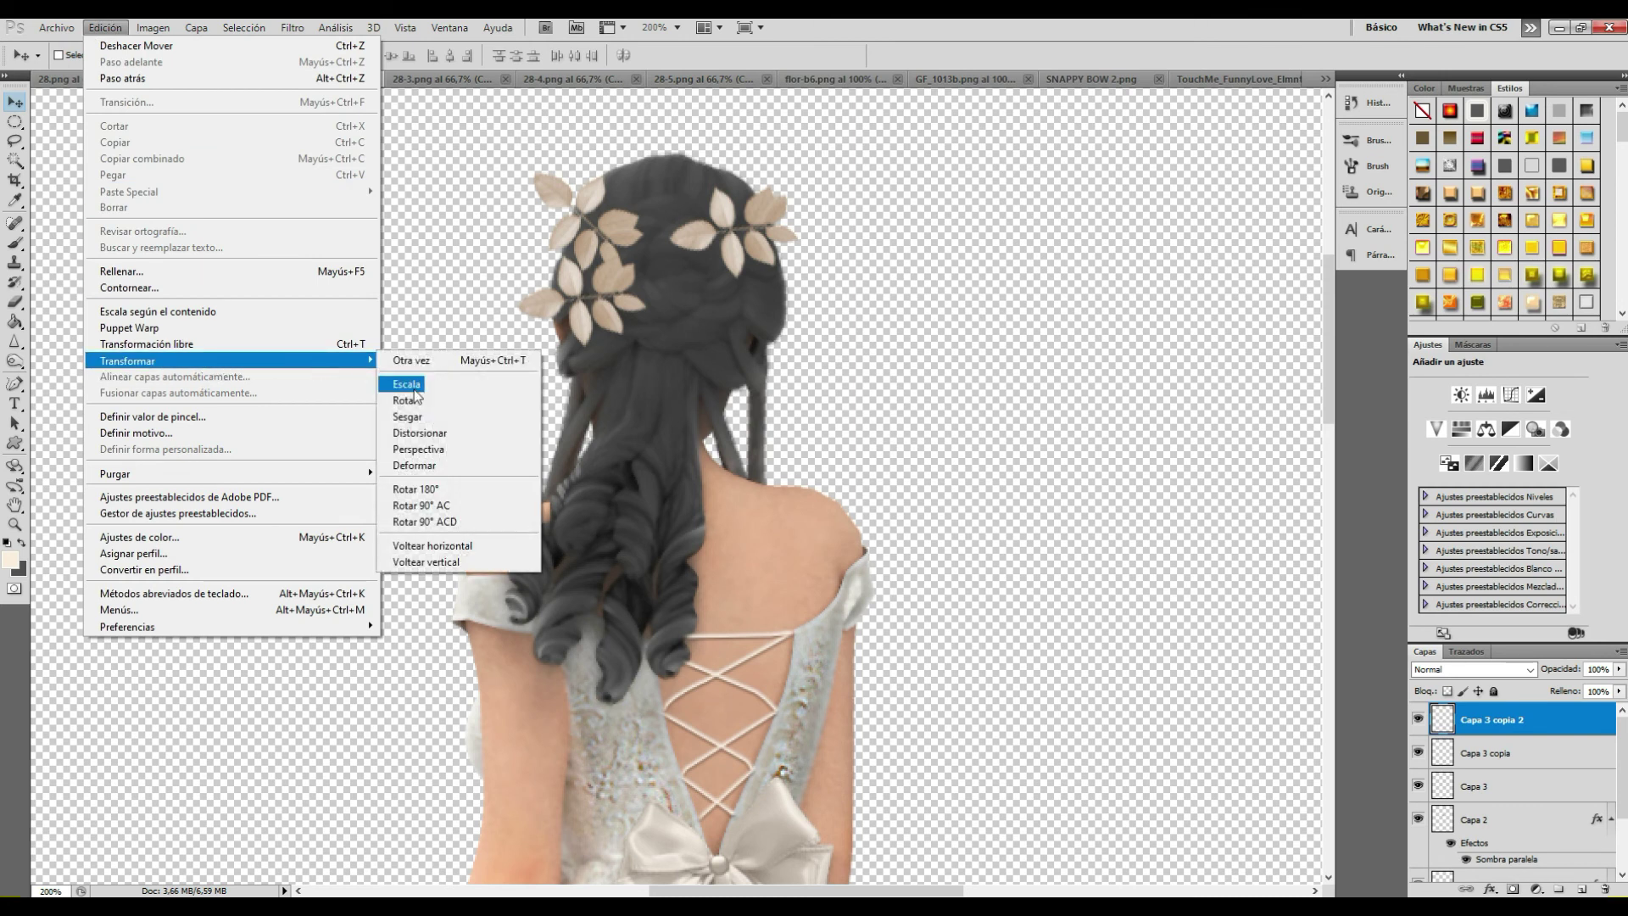
{"action": "left_click", "coordinate": [466, 545]}
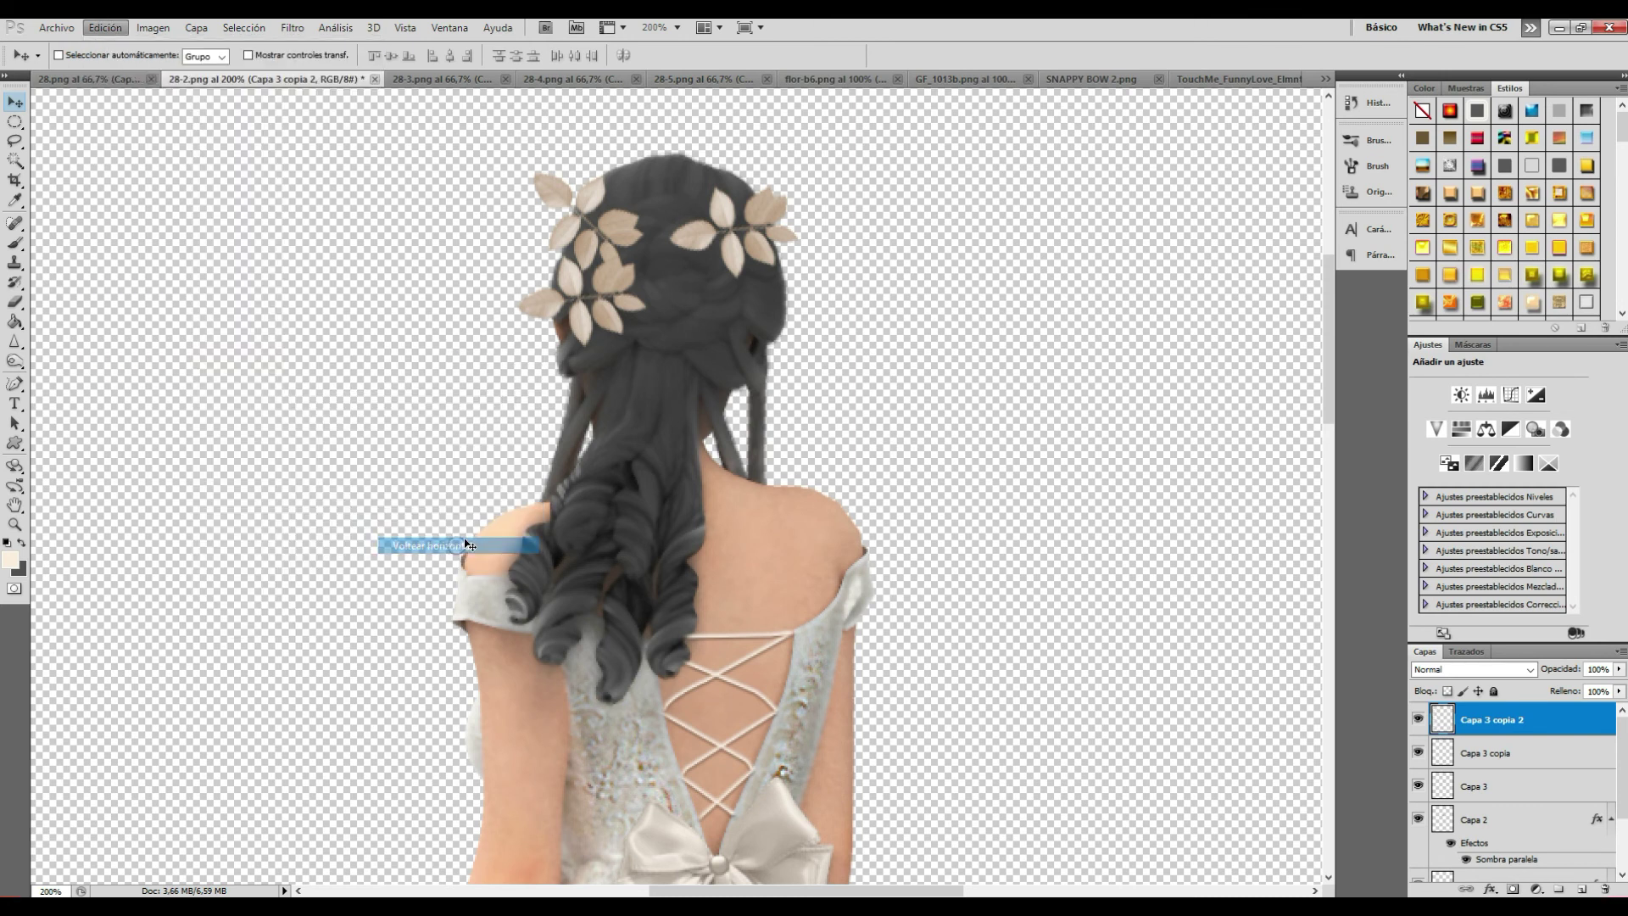
{"action": "key", "text": "Down"}
{"action": "key", "text": "Down"}
{"action": "key", "text": "Down"}
{"action": "key", "text": "Down"}
{"action": "key", "text": "Down"}
{"action": "key", "text": "Down"}
{"action": "key", "text": "Down"}
{"action": "key", "text": "Down"}
{"action": "key", "text": "Down"}
{"action": "key", "text": "Down"}
{"action": "key", "text": "Down"}
{"action": "key", "text": "Down"}
{"action": "key", "text": "Down"}
{"action": "key", "text": "Down"}
{"action": "key", "text": "Right"}
{"action": "key", "text": "Right"}
{"action": "key", "text": "Right"}
{"action": "key", "text": "Down"}
{"action": "key", "text": "Down"}
{"action": "key", "text": "Down"}
{"action": "key", "text": "Down"}
{"action": "key", "text": "Down"}
{"action": "key", "text": "Down"}
{"action": "key", "text": "Right"}
{"action": "key", "text": "Right"}
{"action": "key", "text": "Down"}
{"action": "key", "text": "Down"}
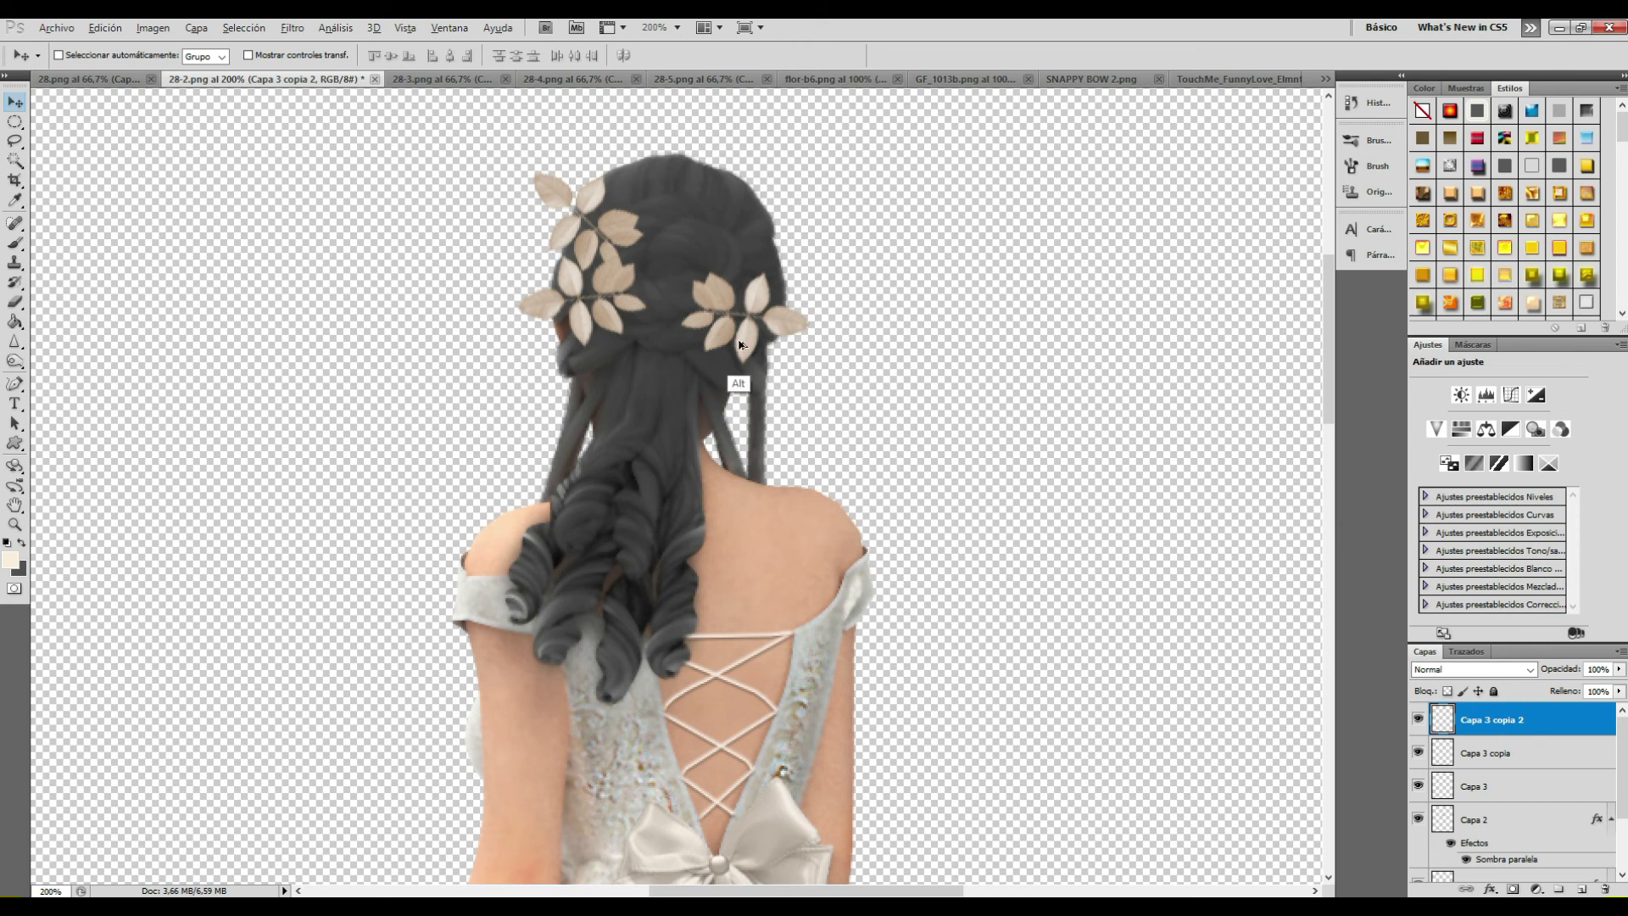
Step: Duplicate the right leaf sprig upward and rotate it about 27° counter-clockwise
{"action": "left_click_drag", "start_coordinate": [746, 348], "coordinate": [753, 258], "text": "alt"}
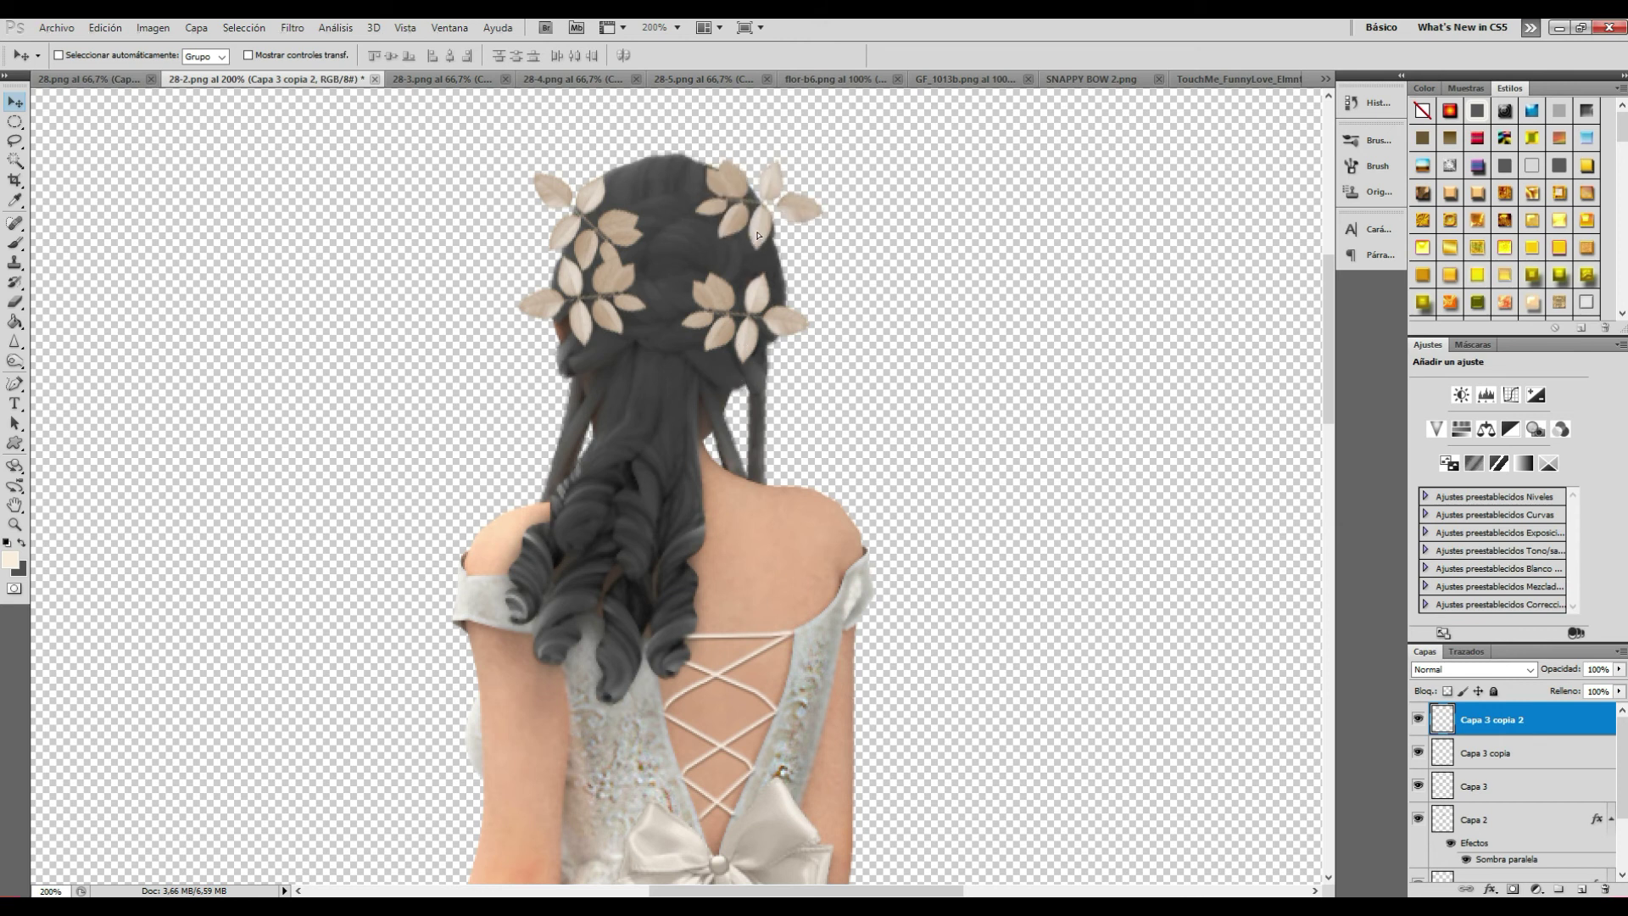
{"action": "left_click", "coordinate": [105, 27]}
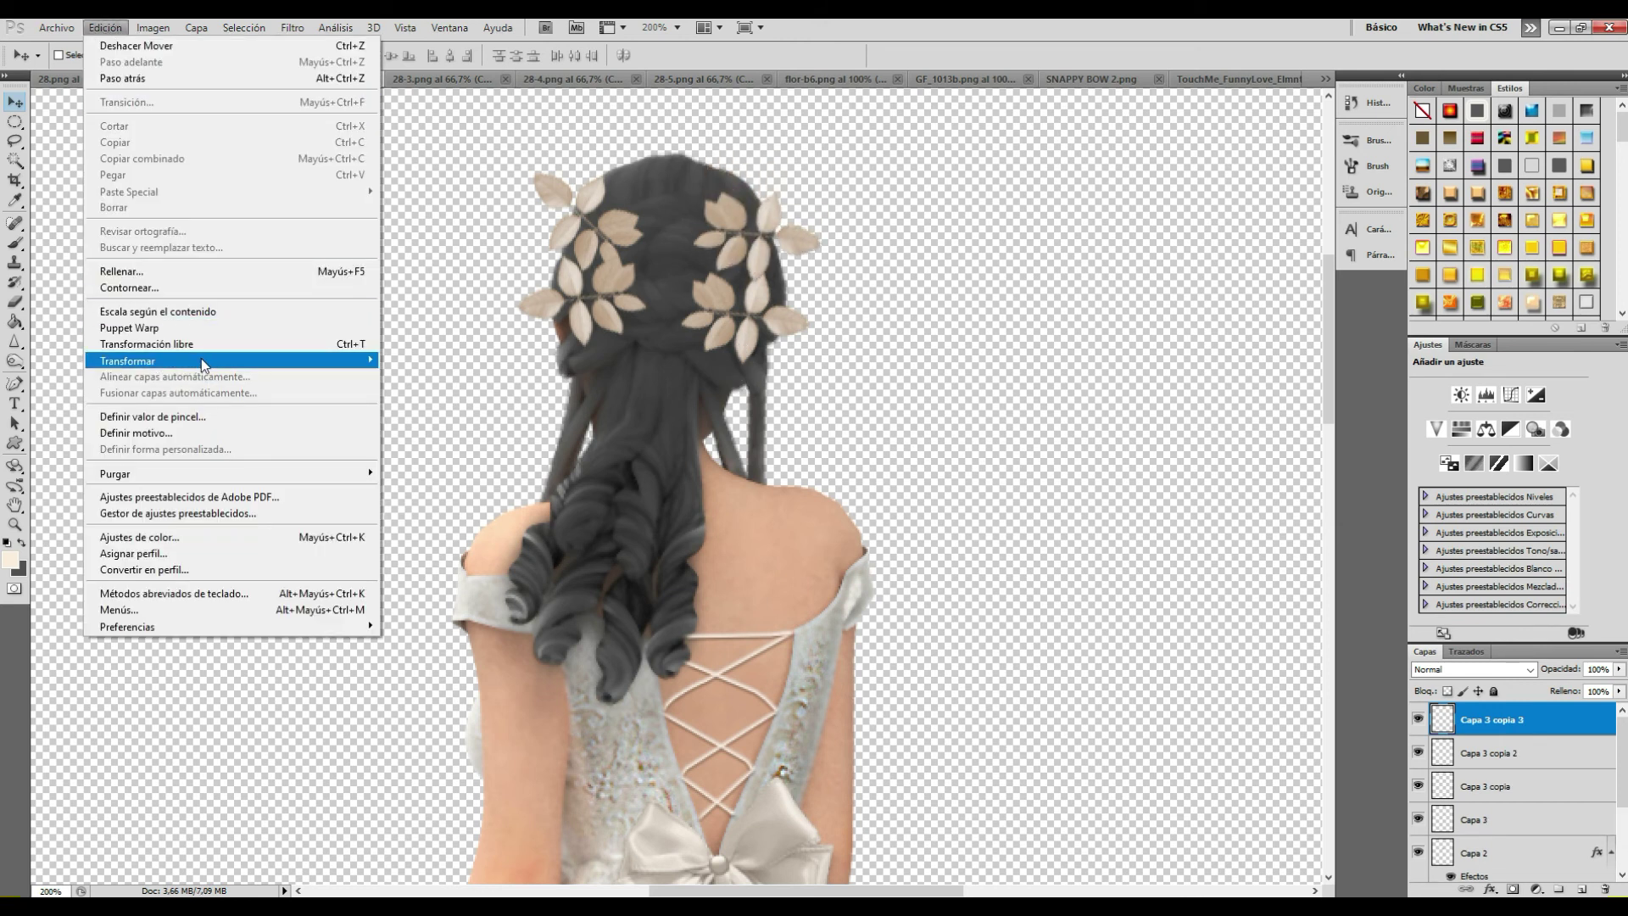
{"action": "mouse_move", "coordinate": [153, 361]}
{"action": "left_click", "coordinate": [407, 398]}
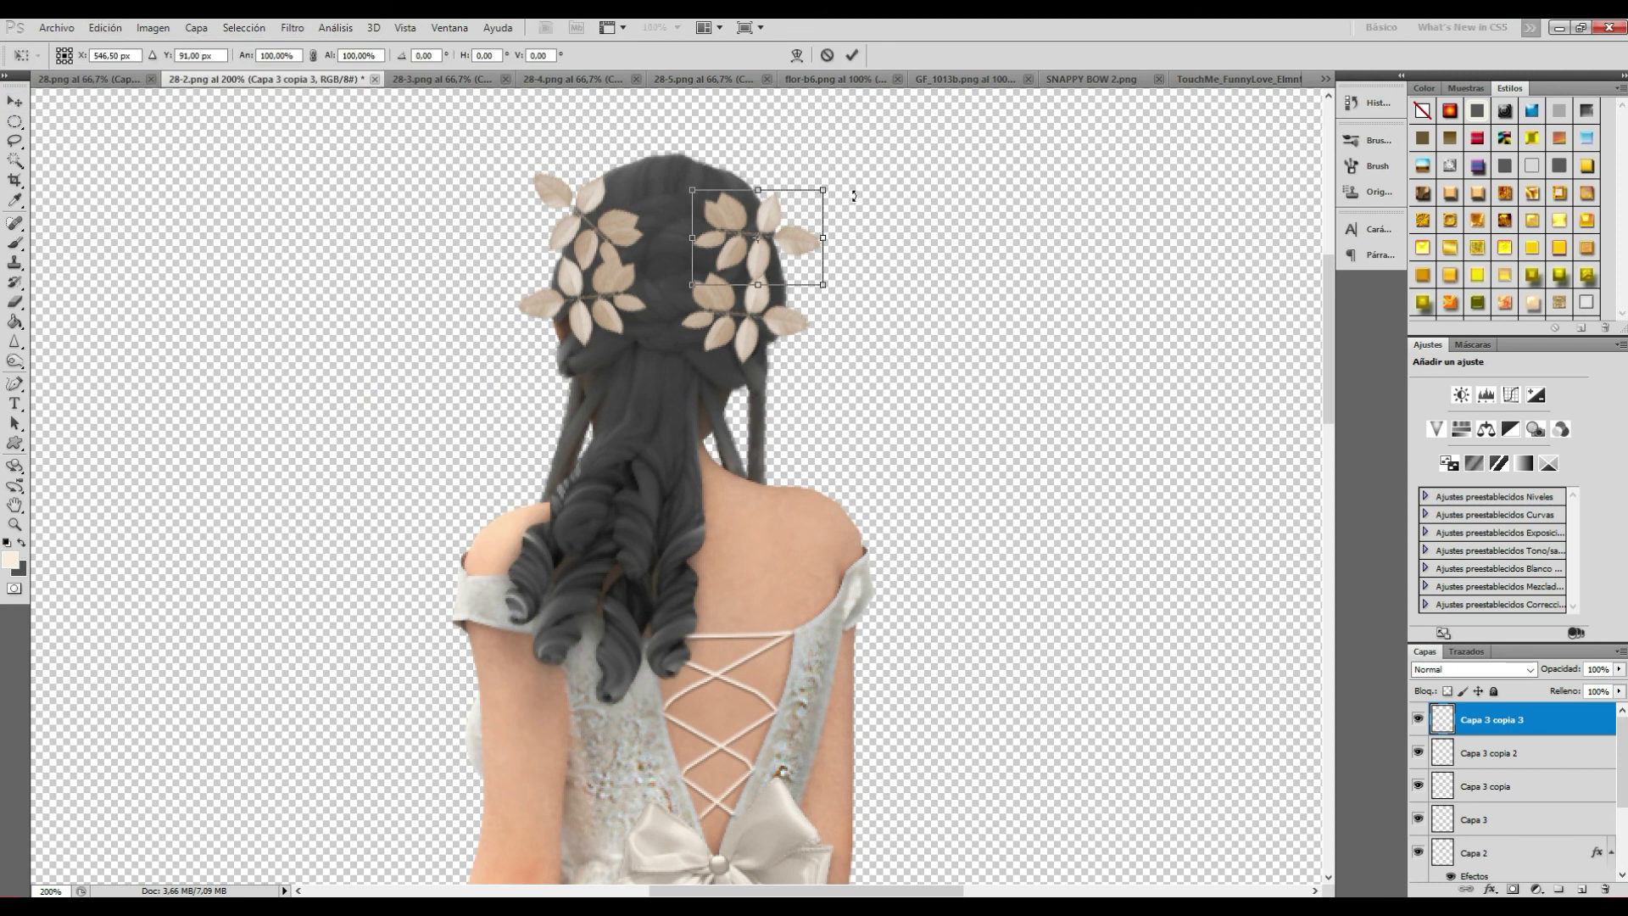
{"action": "left_click_drag", "start_coordinate": [854, 196], "coordinate": [827, 159]}
{"action": "left_click", "coordinate": [14, 102]}
{"action": "left_click", "coordinate": [680, 324]}
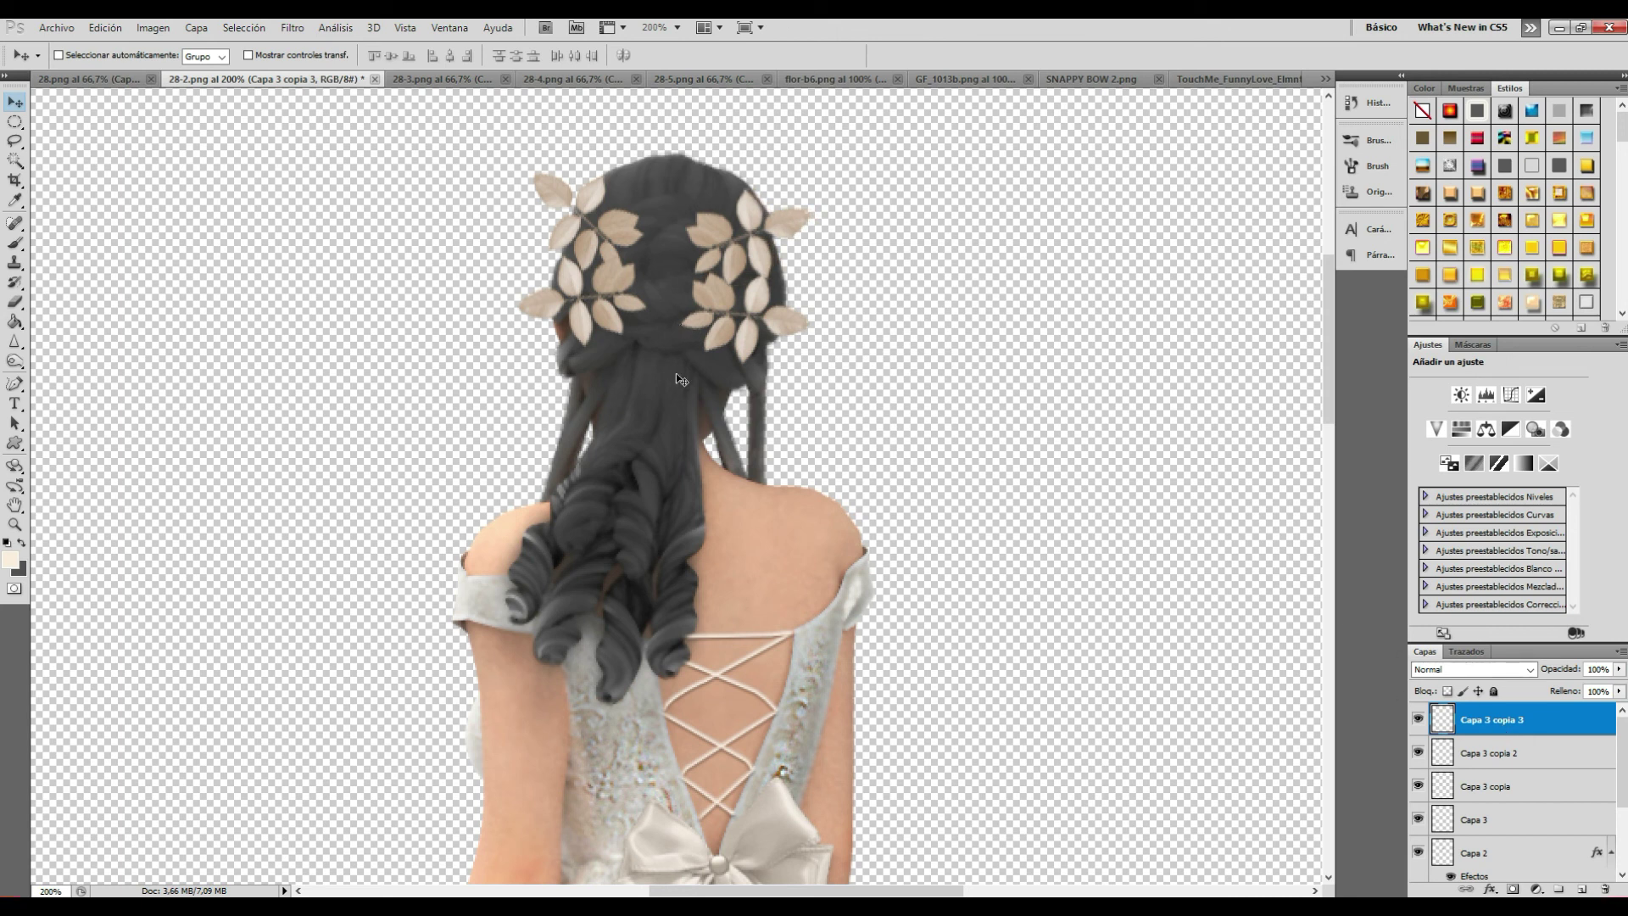
Step: Merge the three leaf copies down into Capa 3
{"action": "left_click", "coordinate": [195, 27]}
{"action": "left_click", "coordinate": [245, 552]}
{"action": "left_click", "coordinate": [196, 27]}
{"action": "left_click", "coordinate": [245, 546]}
{"action": "left_click", "coordinate": [206, 27]}
{"action": "left_click", "coordinate": [246, 551]}
Step: Erase the leaf parts overlapping the bun so the sprigs look tucked behind it
{"action": "left_click", "coordinate": [14, 302]}
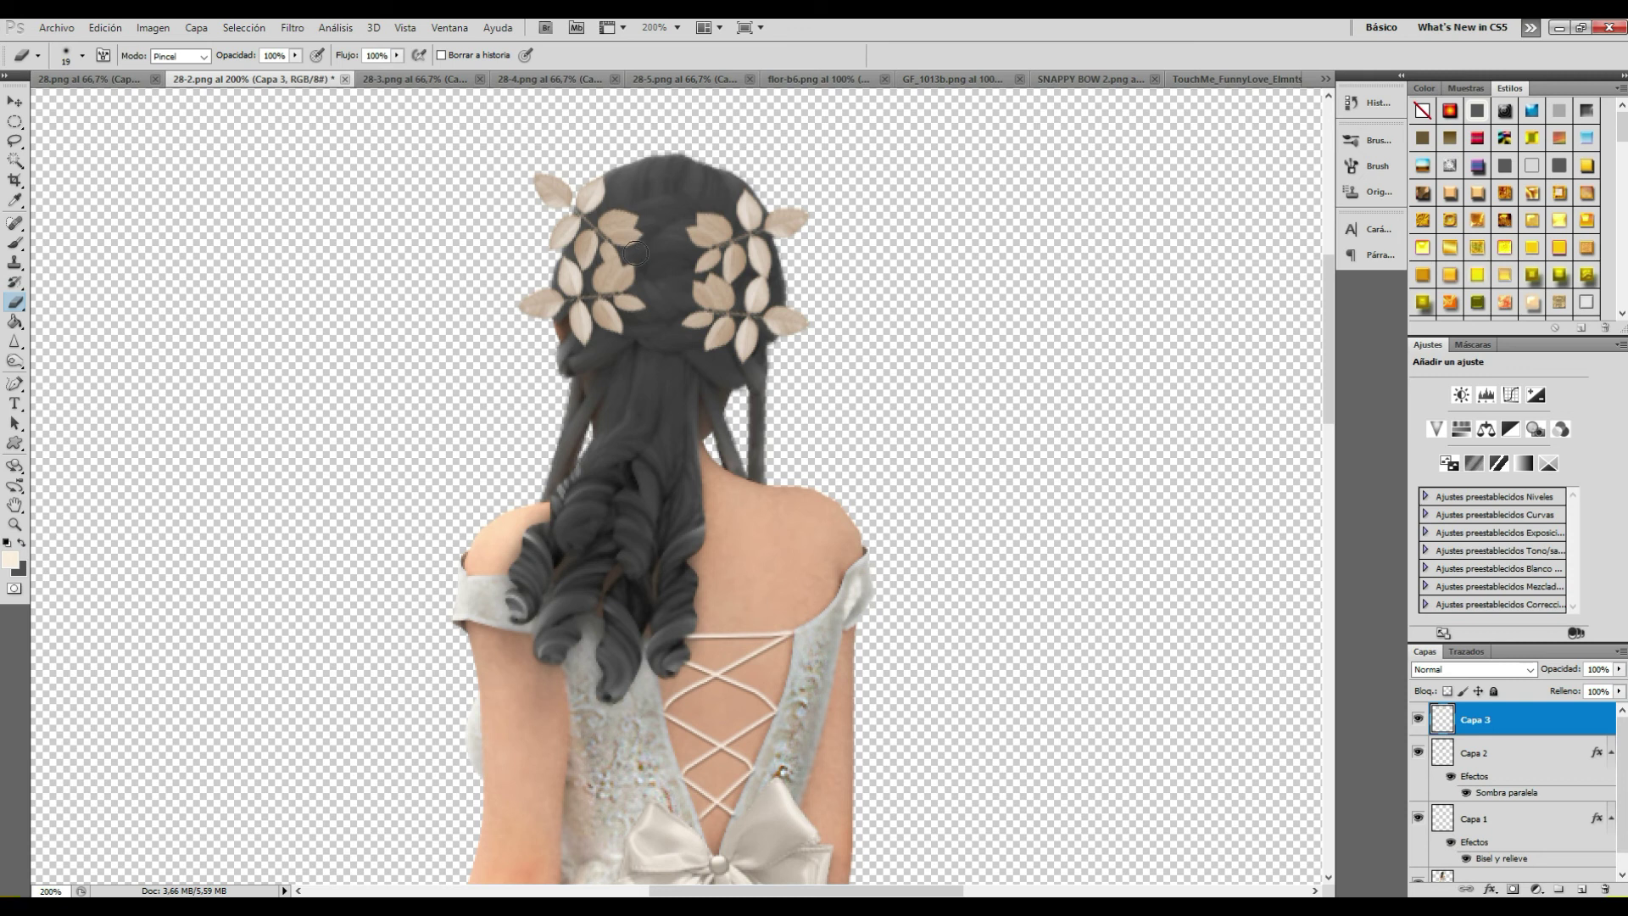
{"action": "left_click_drag", "start_coordinate": [647, 236], "coordinate": [623, 291]}
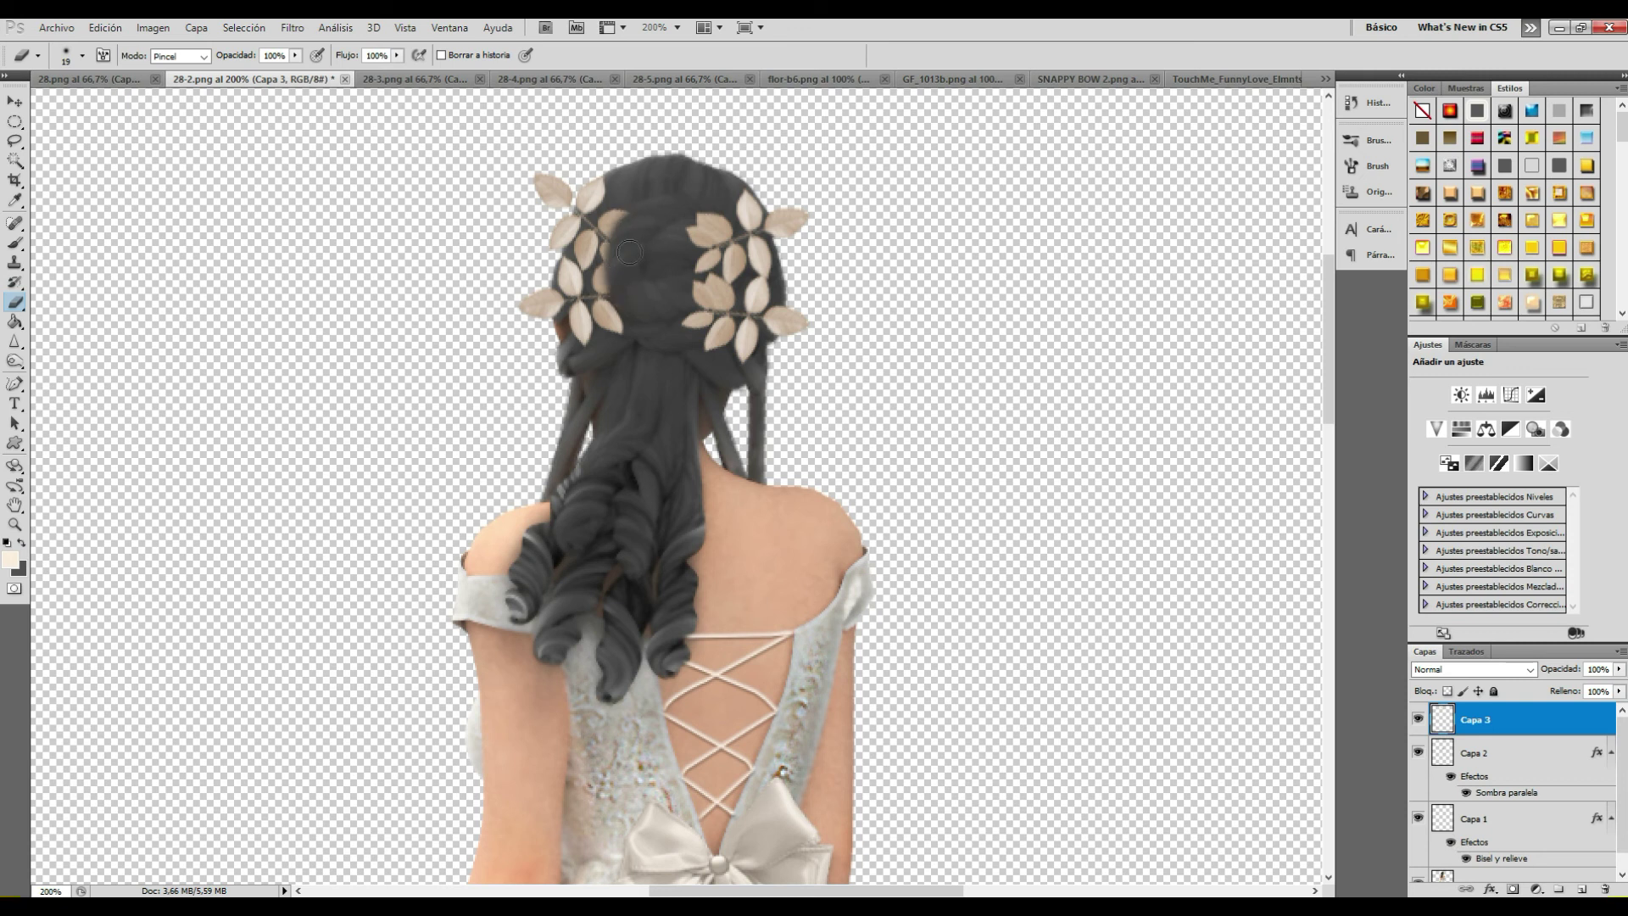
{"action": "mouse_move", "coordinate": [676, 225]}
{"action": "left_mouse_down"}
{"action": "mouse_move", "coordinate": [717, 299]}
{"action": "mouse_move", "coordinate": [695, 307]}
{"action": "left_mouse_up"}
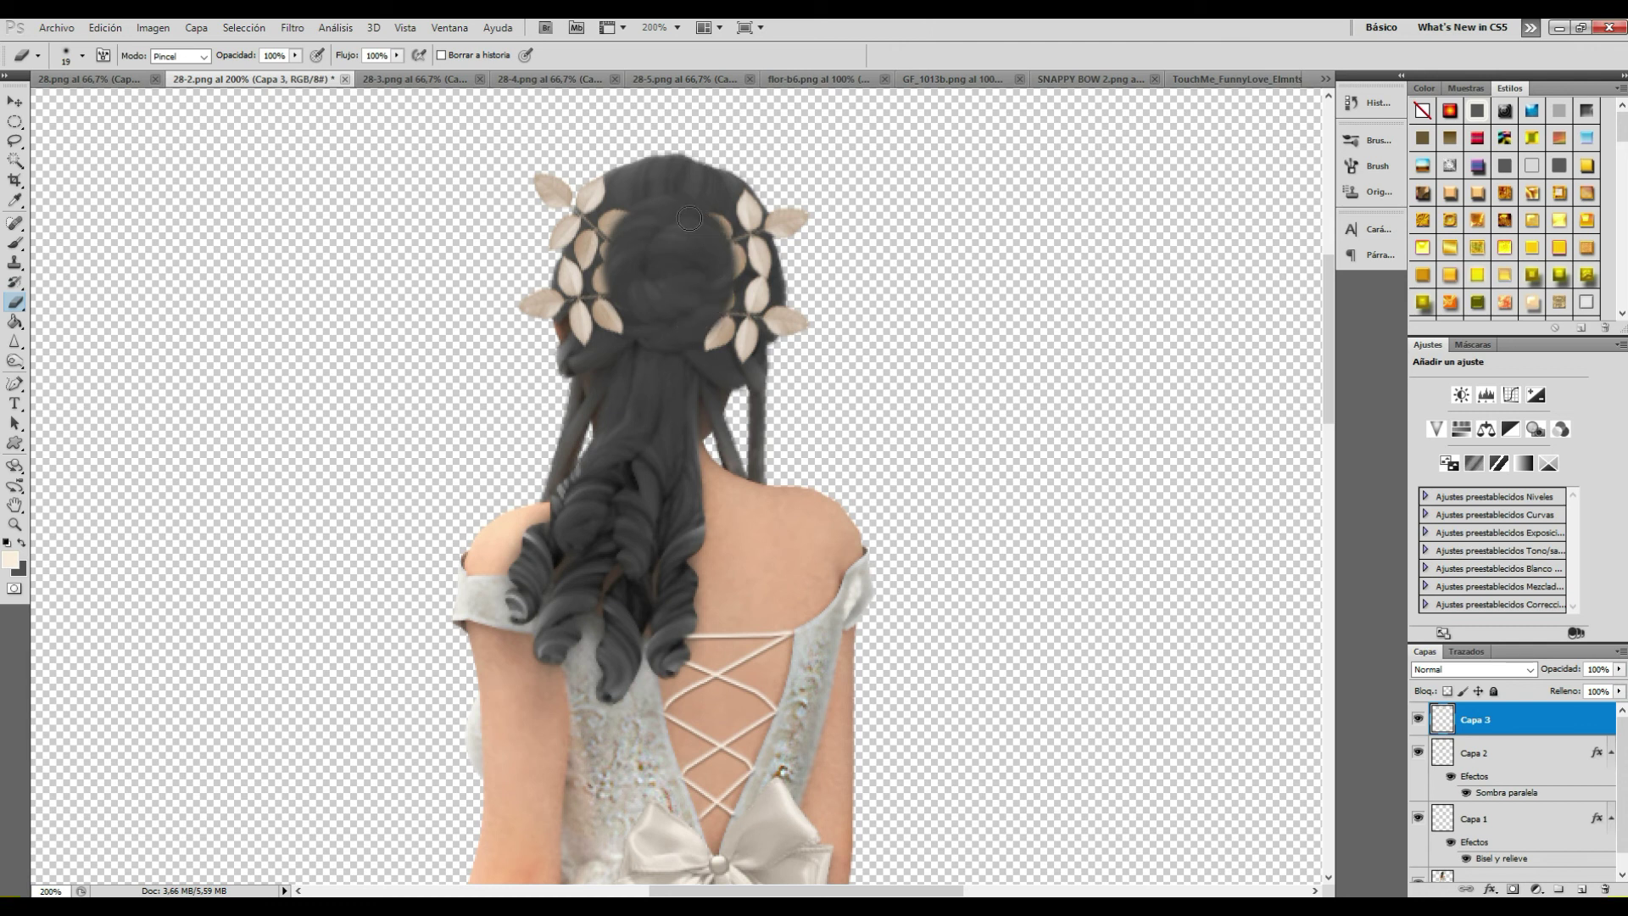
{"action": "left_click_drag", "start_coordinate": [713, 243], "coordinate": [711, 231]}
{"action": "left_click_drag", "start_coordinate": [723, 286], "coordinate": [714, 337]}
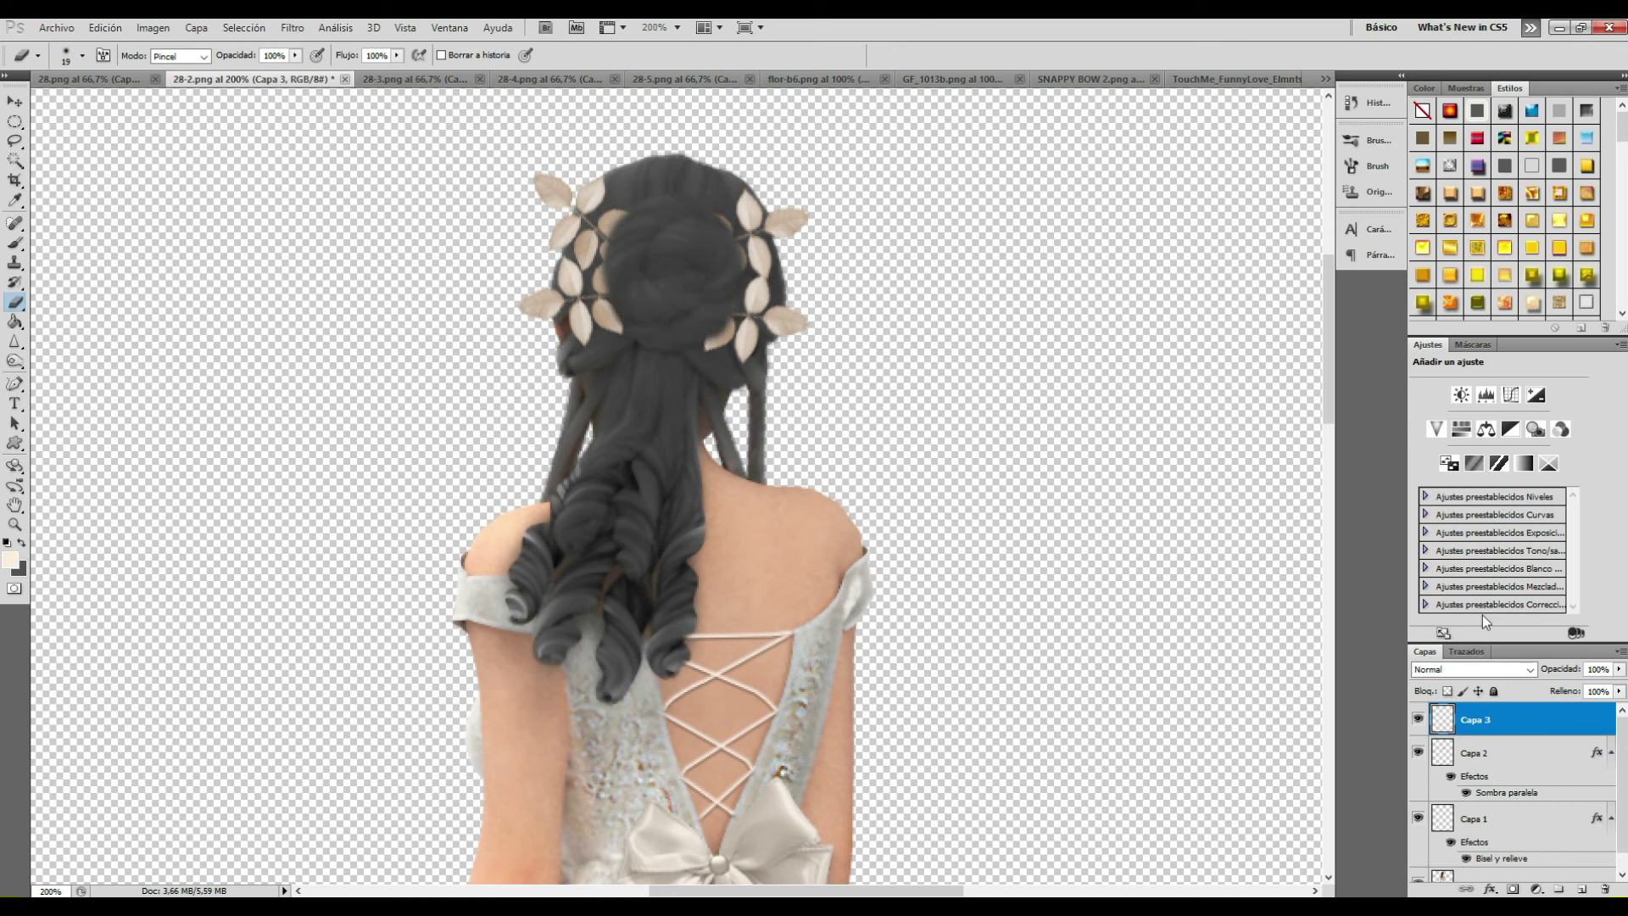
Step: Check the leaf layer at 39% opacity, then restore it to 100%
{"action": "left_click", "coordinate": [1618, 669]}
{"action": "left_click", "coordinate": [630, 231]}
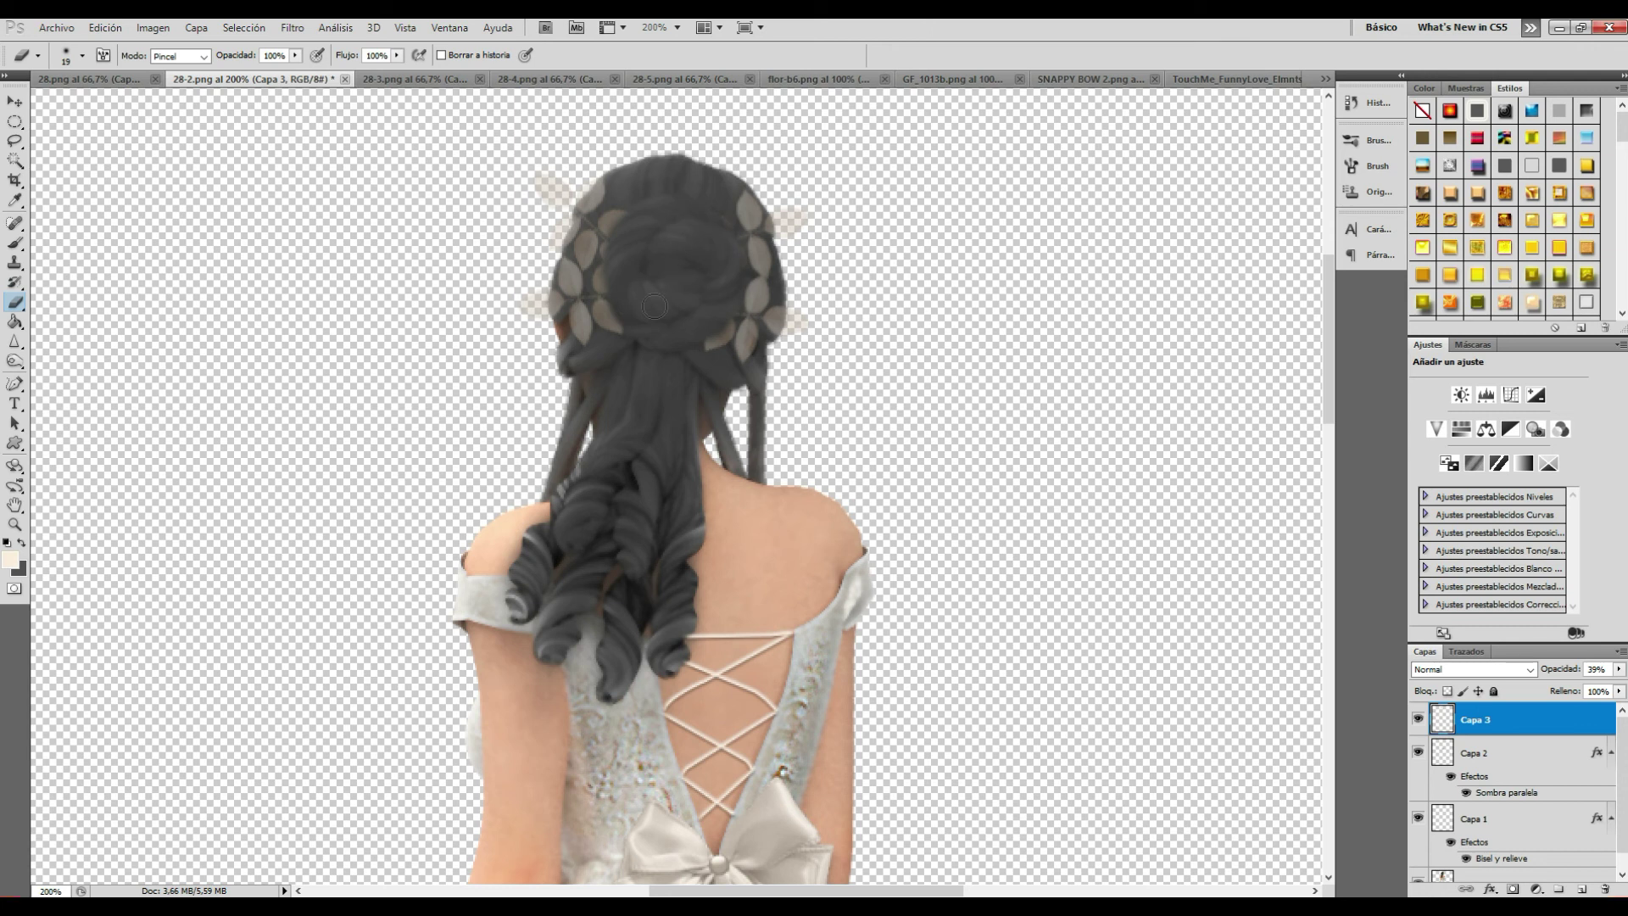
{"action": "left_click", "coordinate": [1619, 669]}
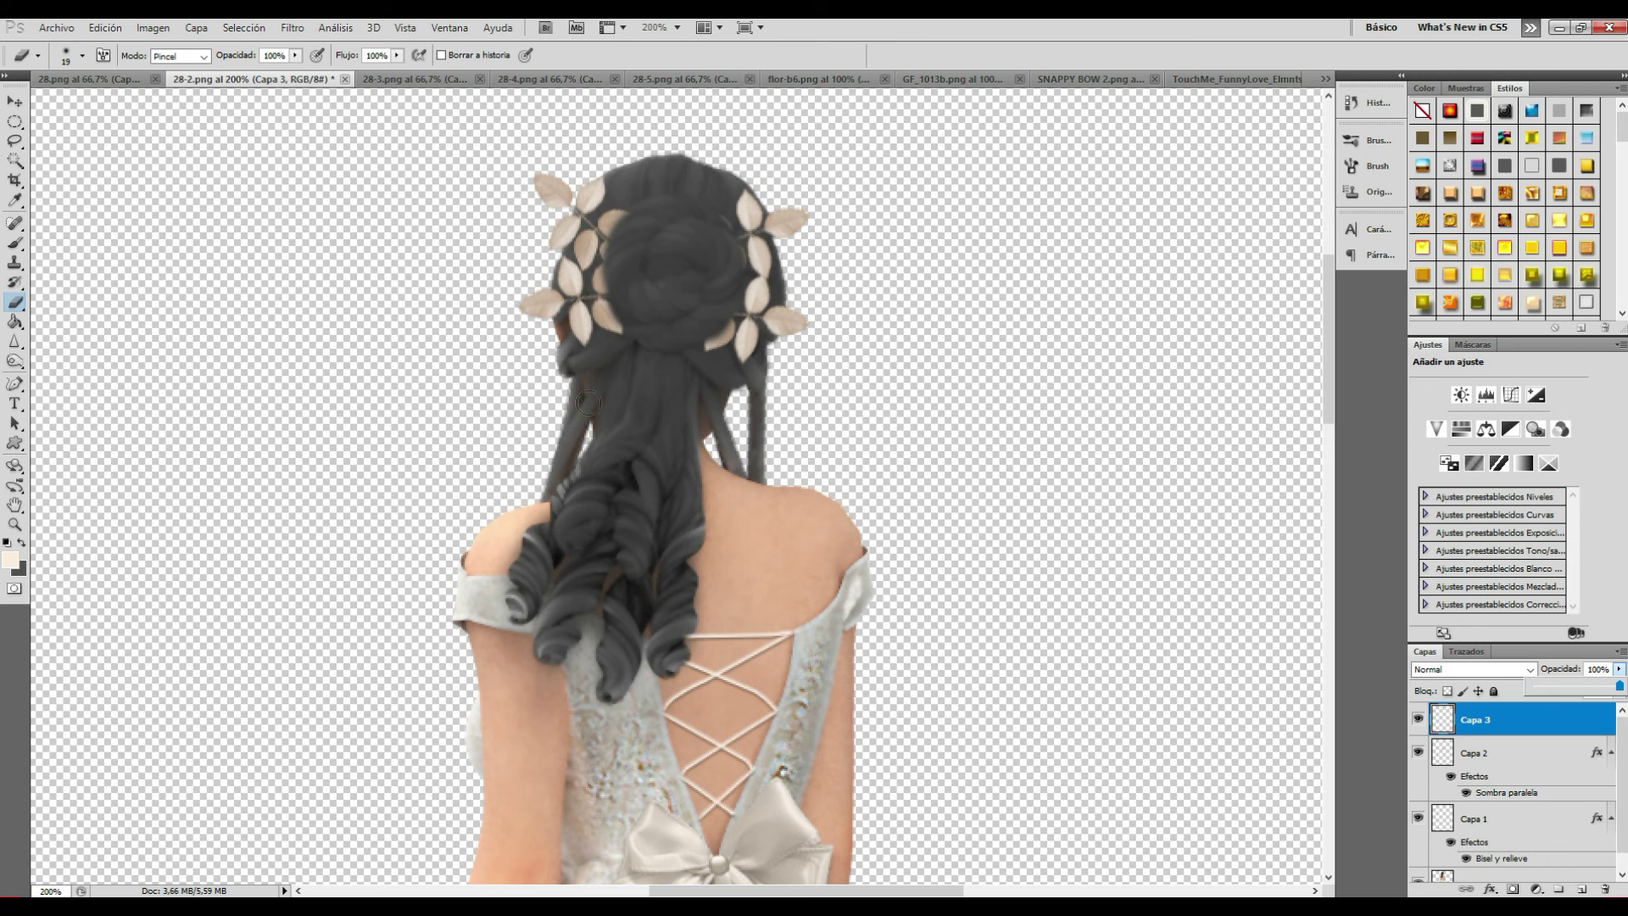
{"action": "left_click", "coordinate": [15, 102]}
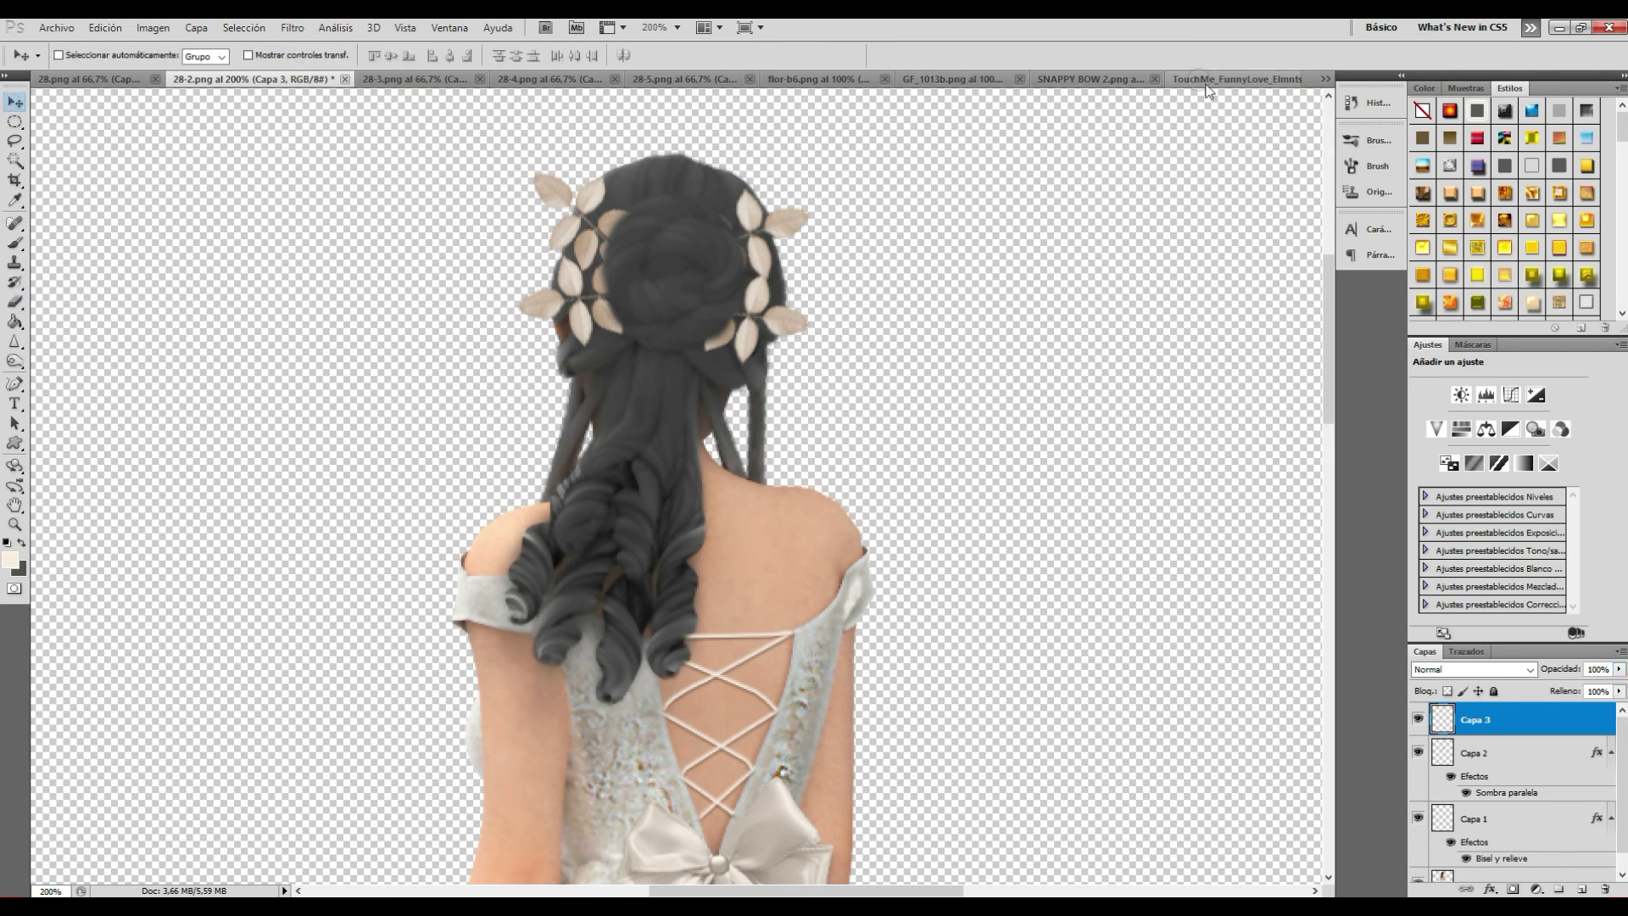
Step: Copy the flor-b6 flower into the bride composition as new layer Capa 4
{"action": "left_click", "coordinate": [1209, 82]}
{"action": "left_click", "coordinate": [936, 81]}
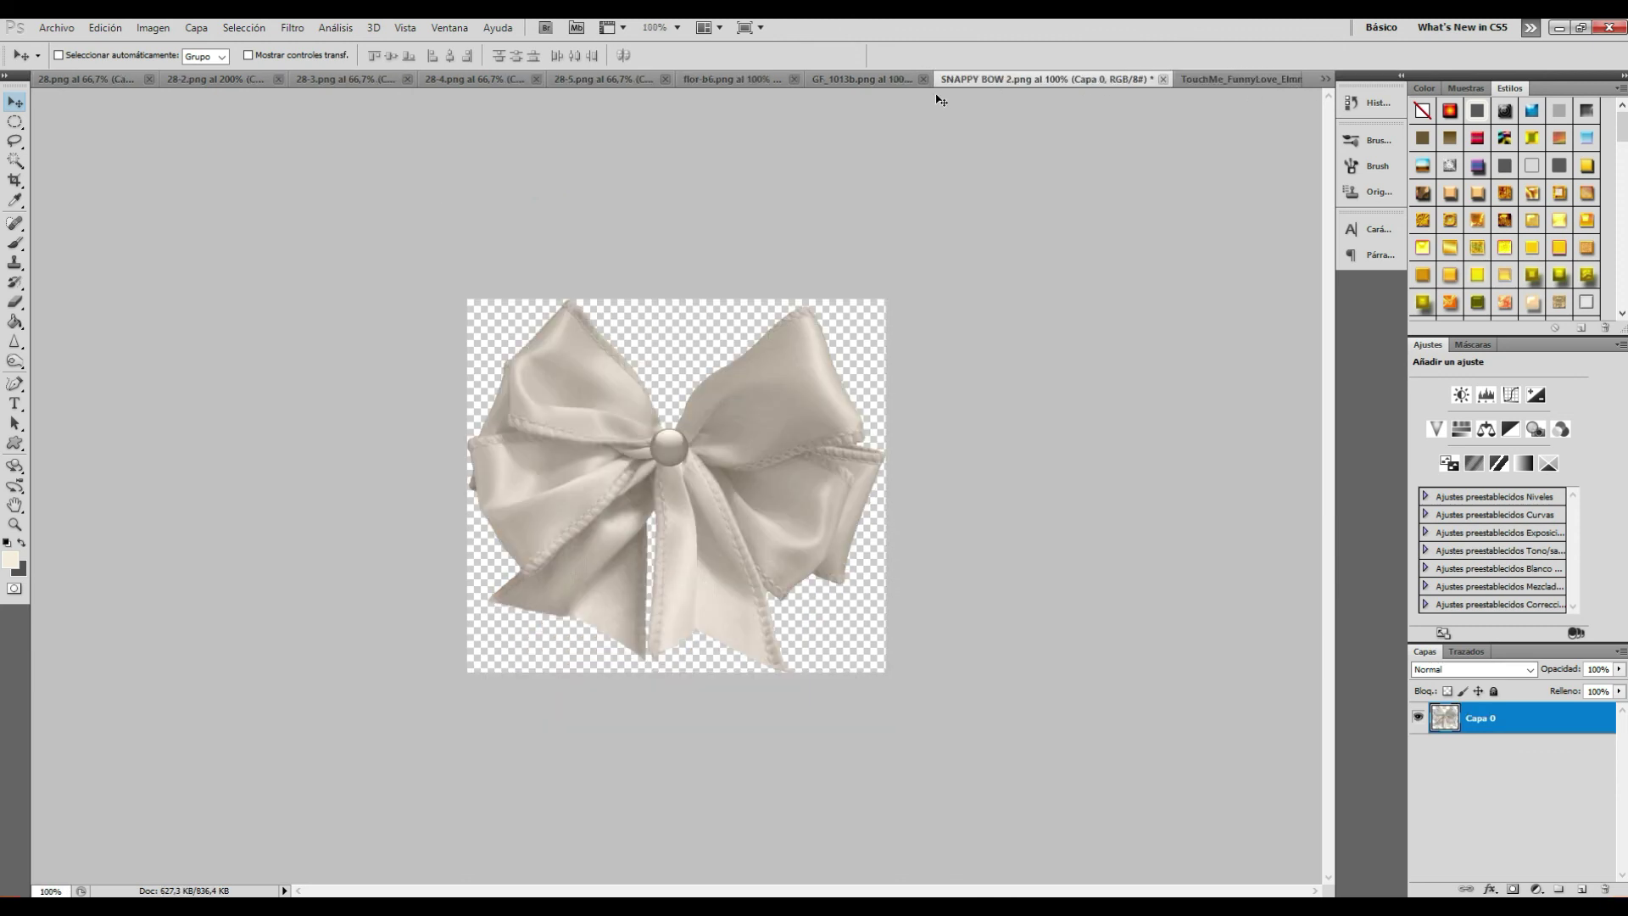
{"action": "left_click", "coordinate": [886, 79]}
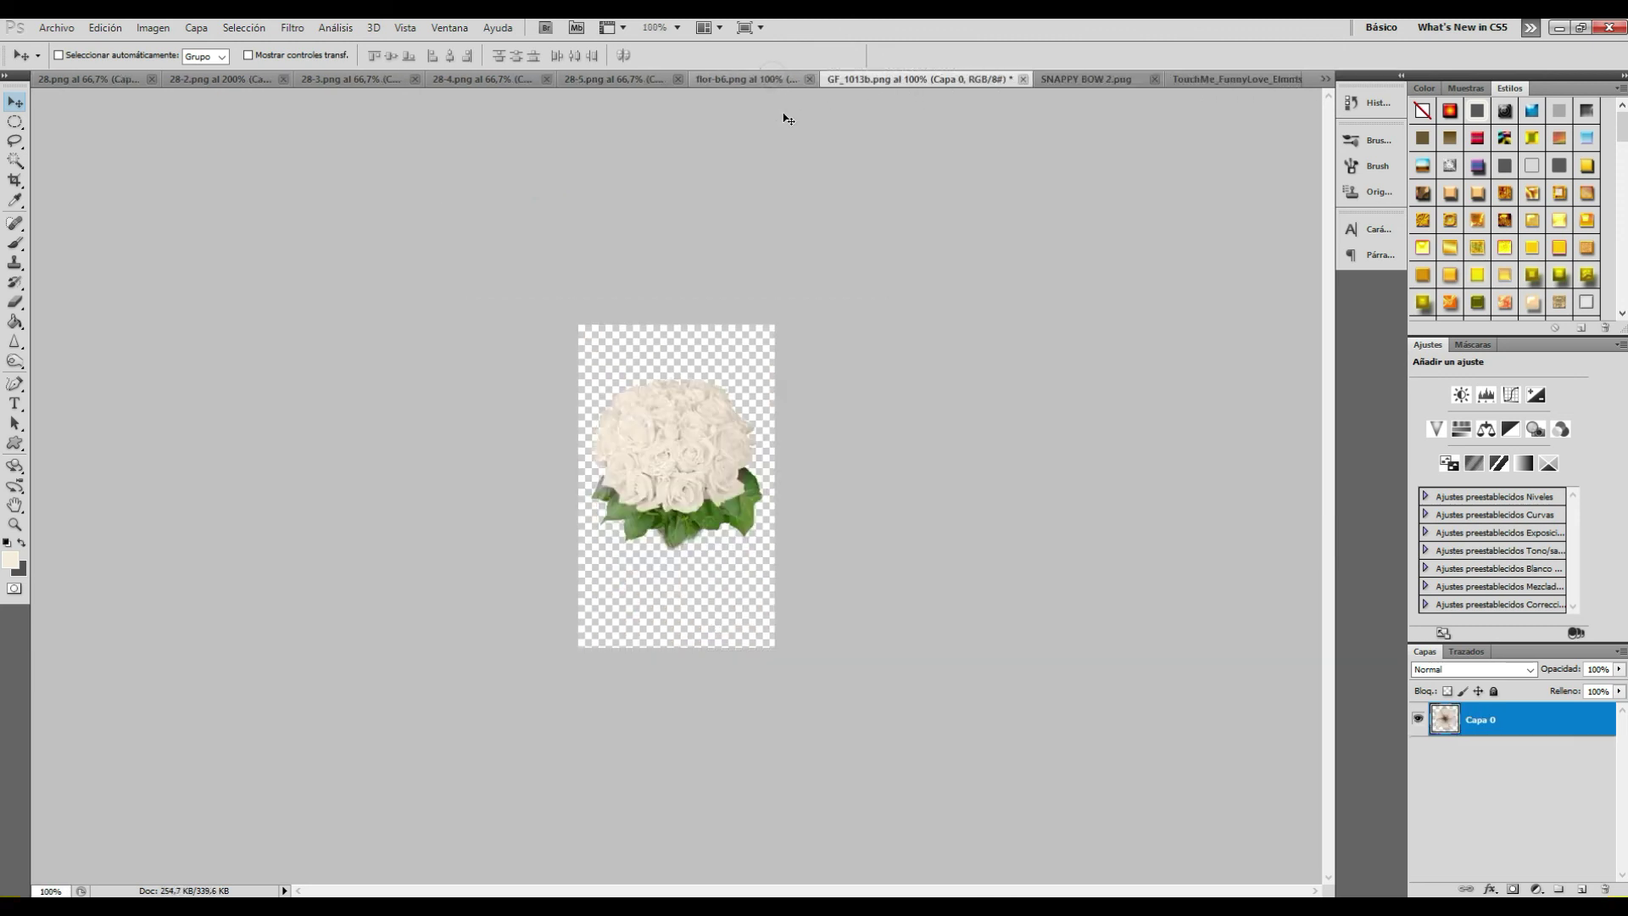
{"action": "left_click_drag", "start_coordinate": [791, 82], "coordinate": [1048, 167]}
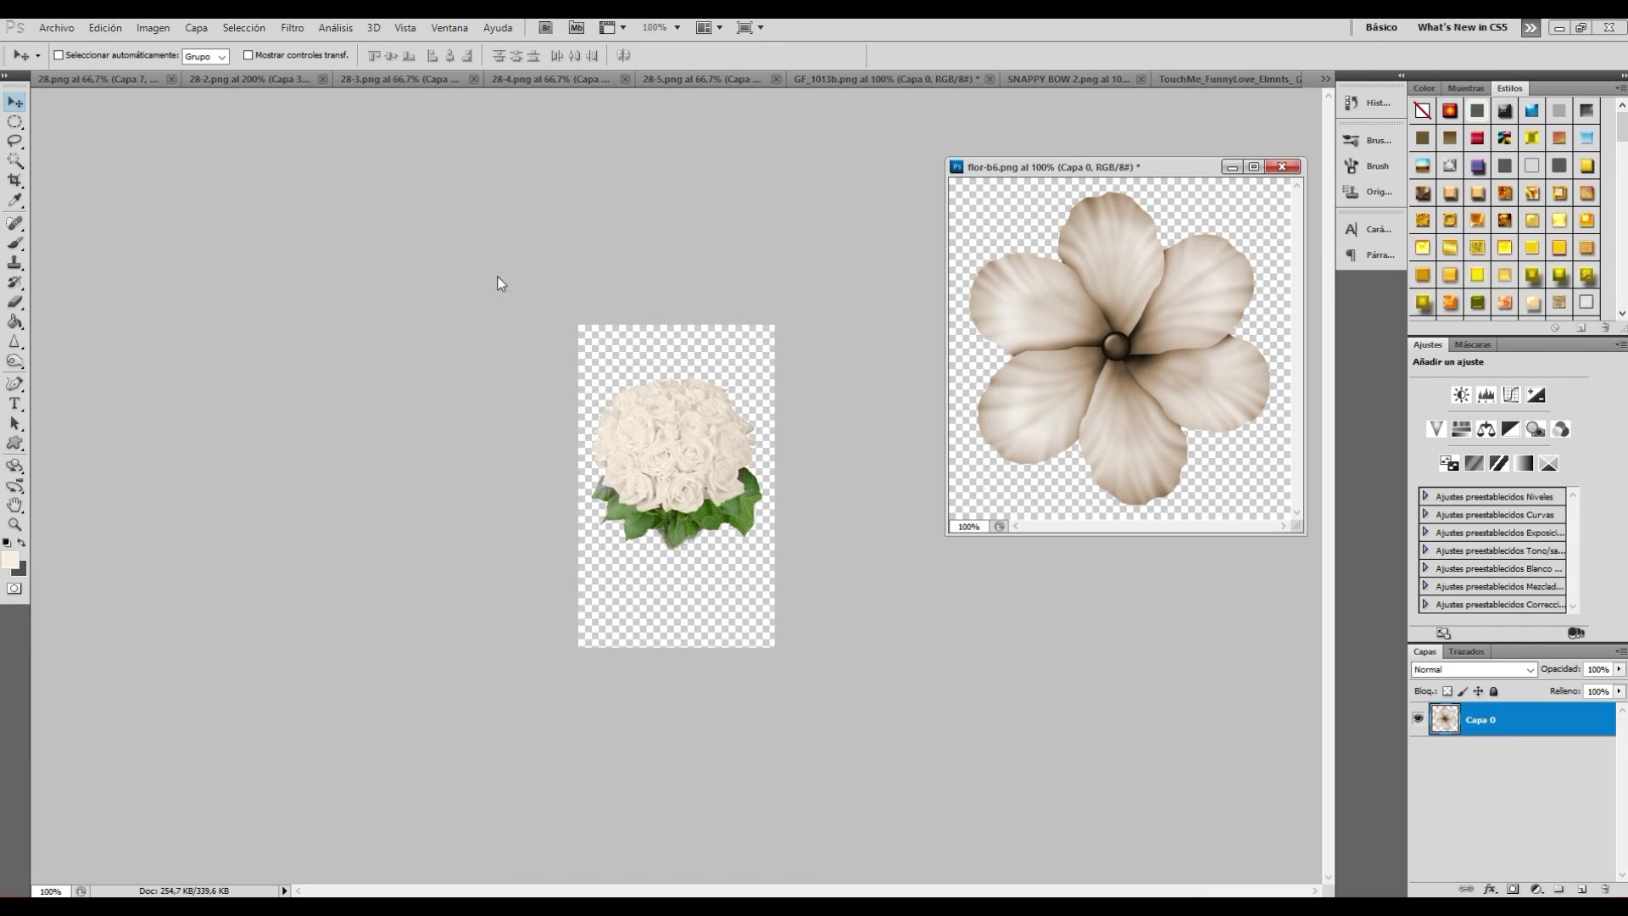
{"action": "left_click", "coordinate": [244, 79]}
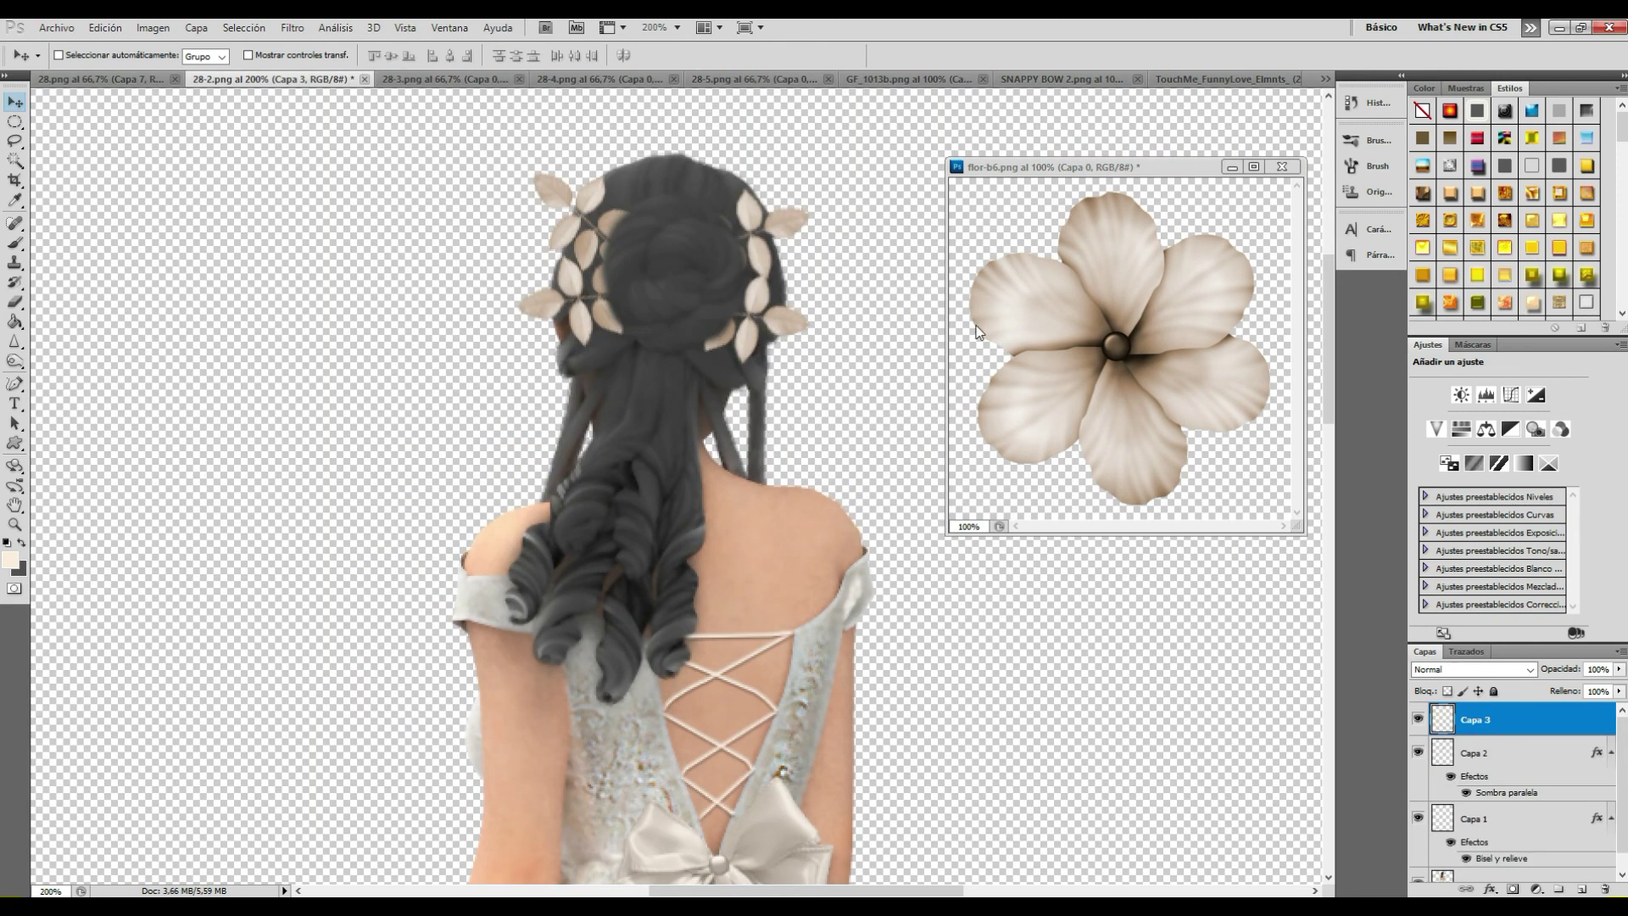
{"action": "left_click", "coordinate": [1100, 168]}
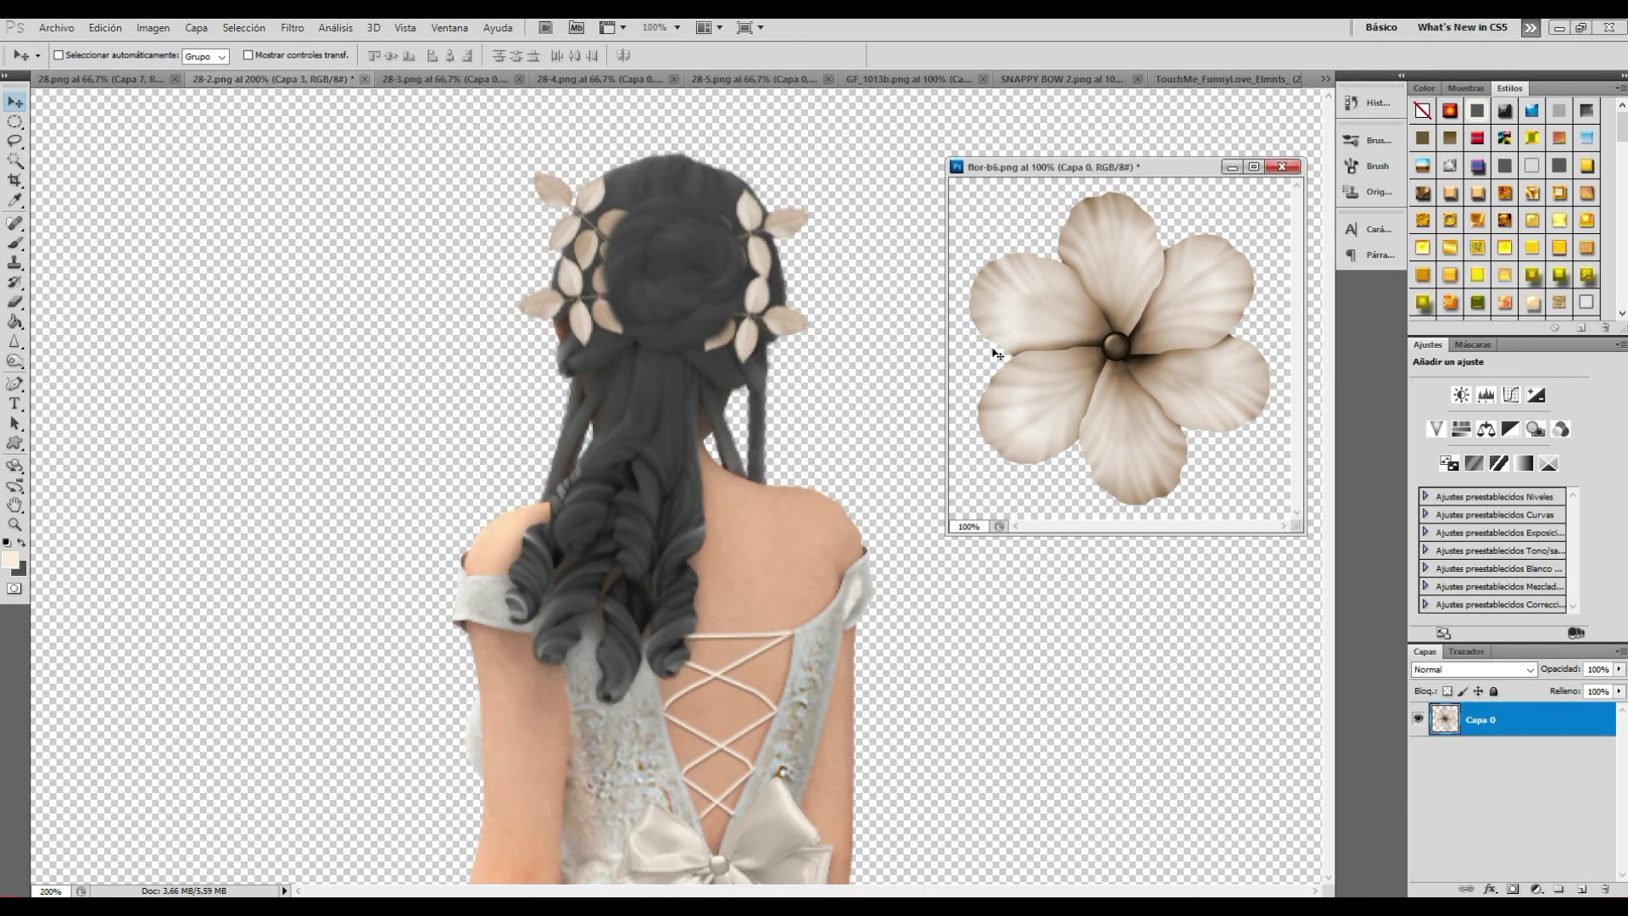
{"action": "left_click_drag", "start_coordinate": [1140, 237], "coordinate": [812, 284]}
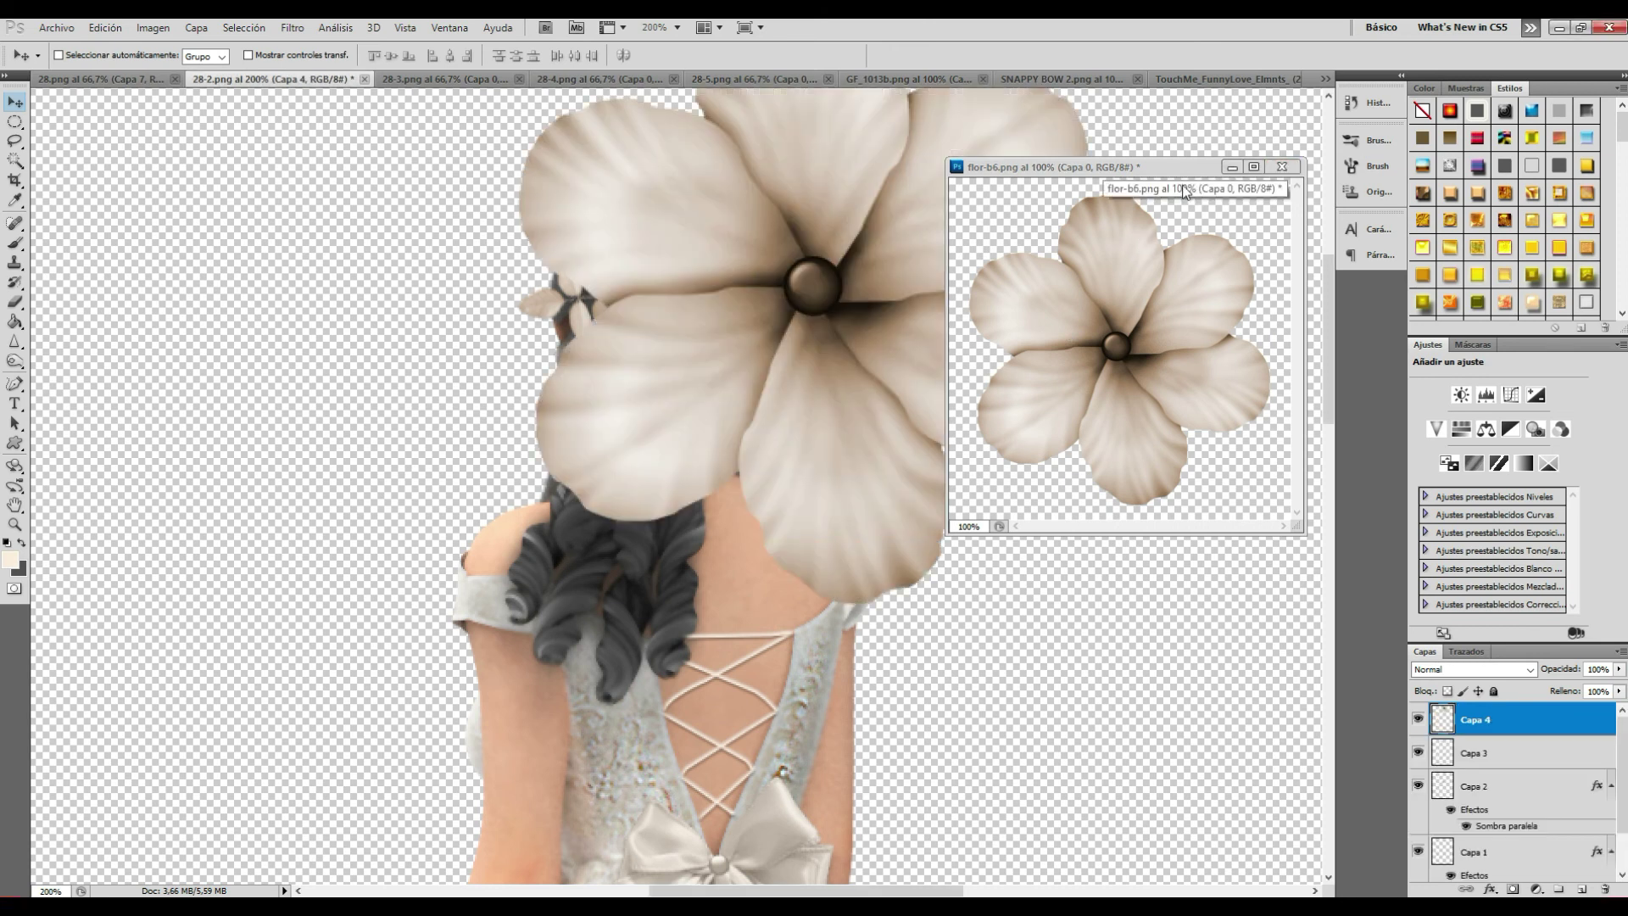
{"action": "left_click_drag", "start_coordinate": [1189, 167], "coordinate": [1239, 82]}
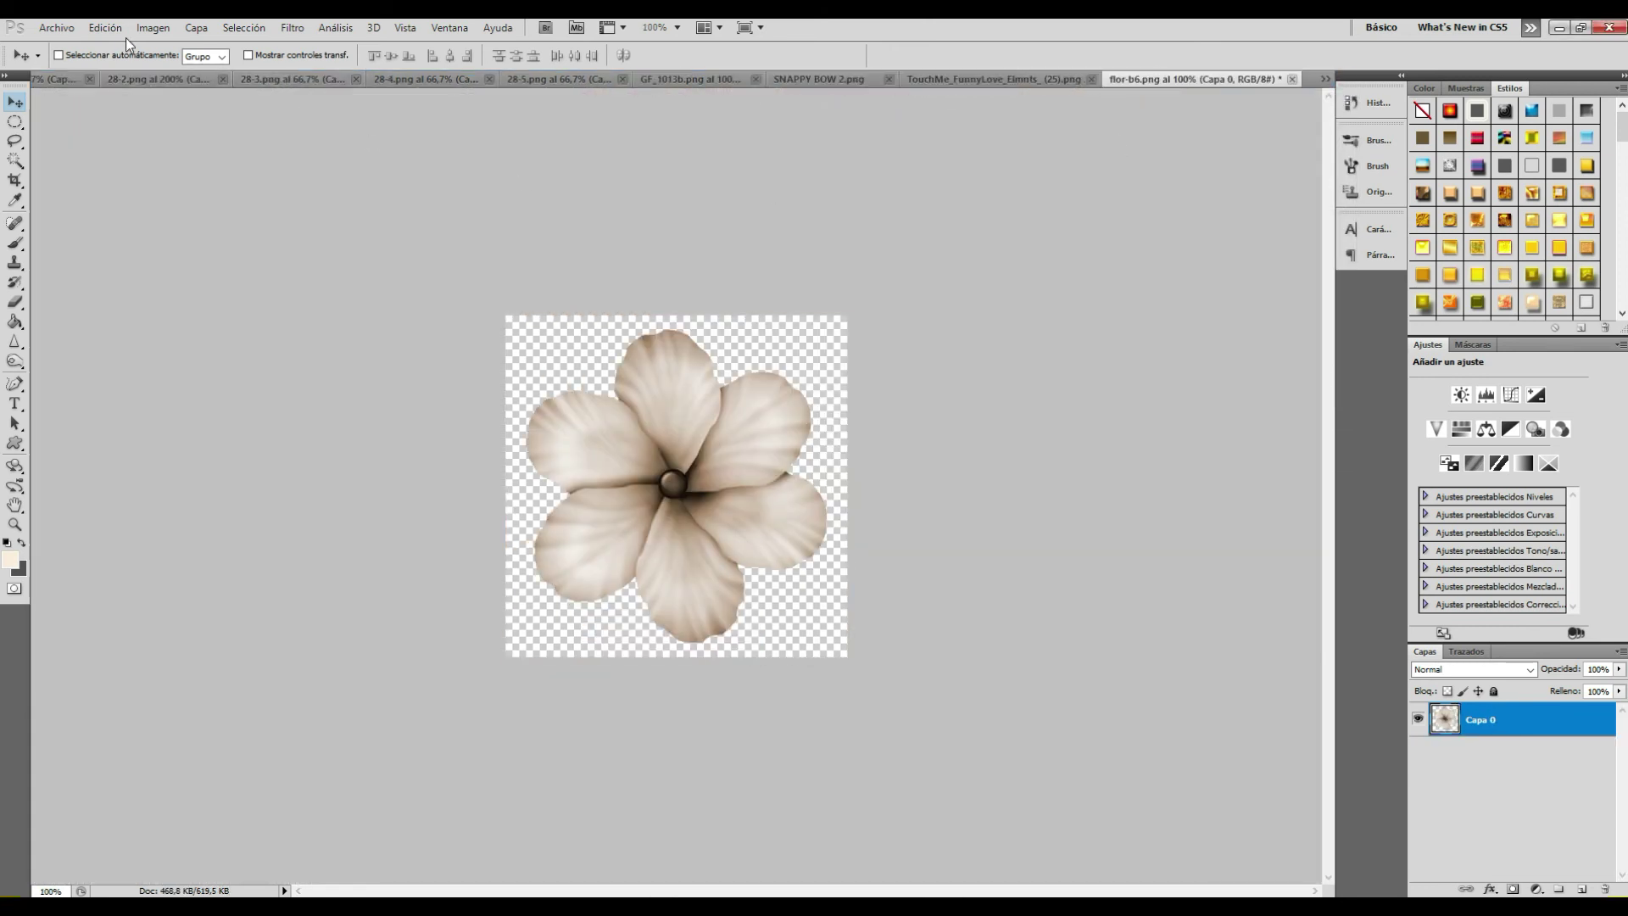
{"action": "key", "text": "ctrl+Tab"}
Step: Scale the flower down to about 7% with linked proportions and apply it
{"action": "left_click", "coordinate": [106, 28]}
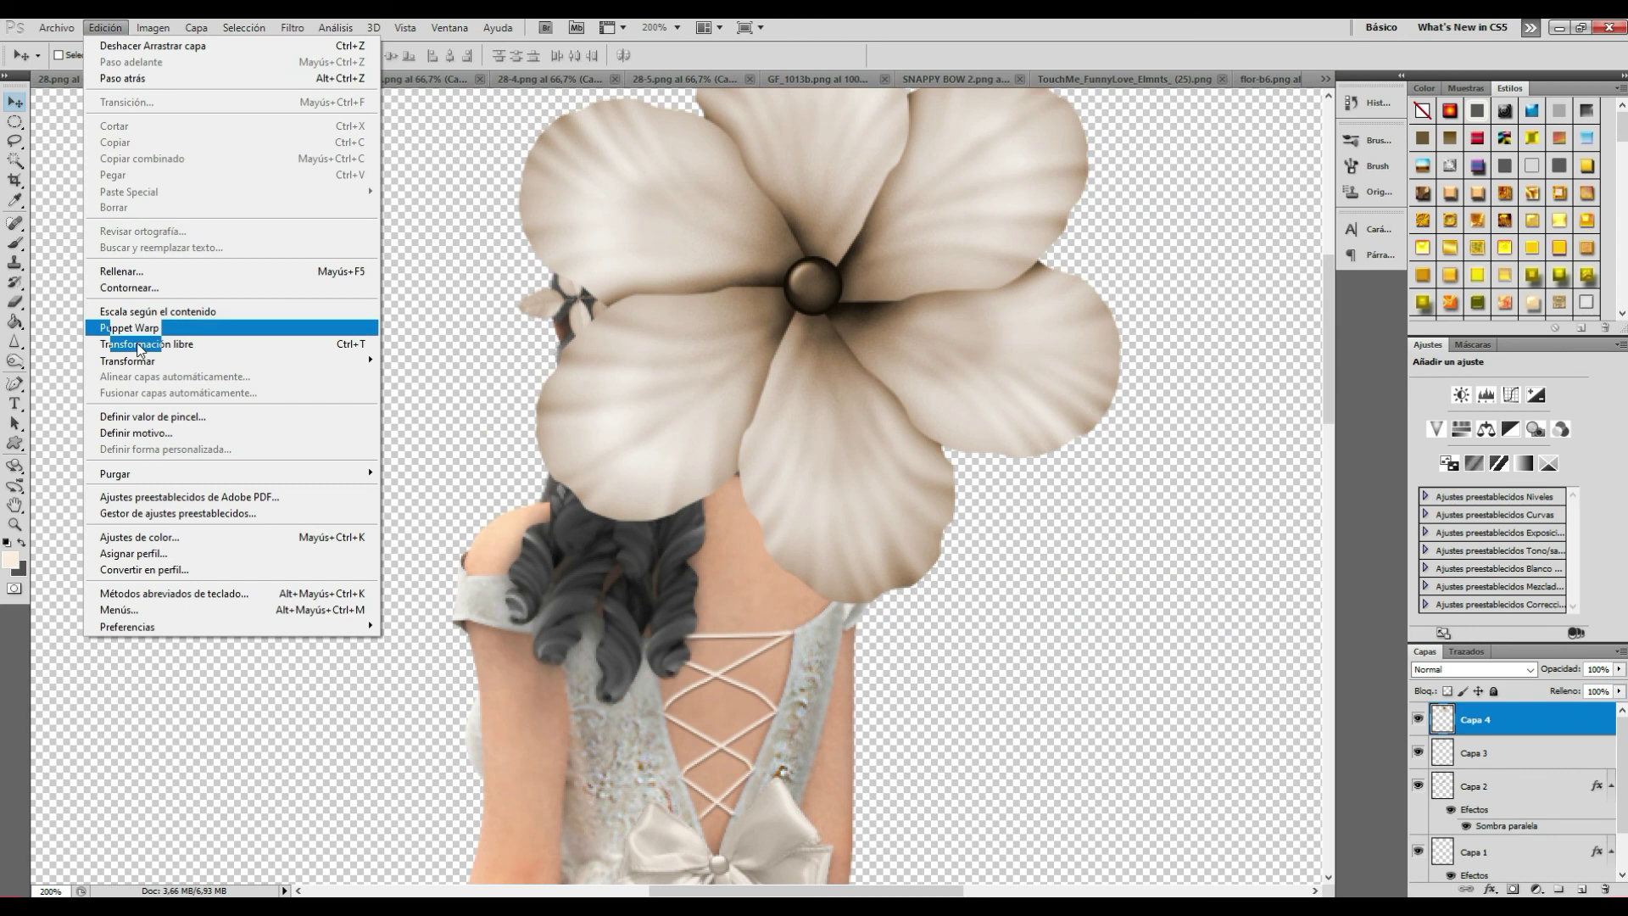
{"action": "left_click", "coordinate": [406, 386]}
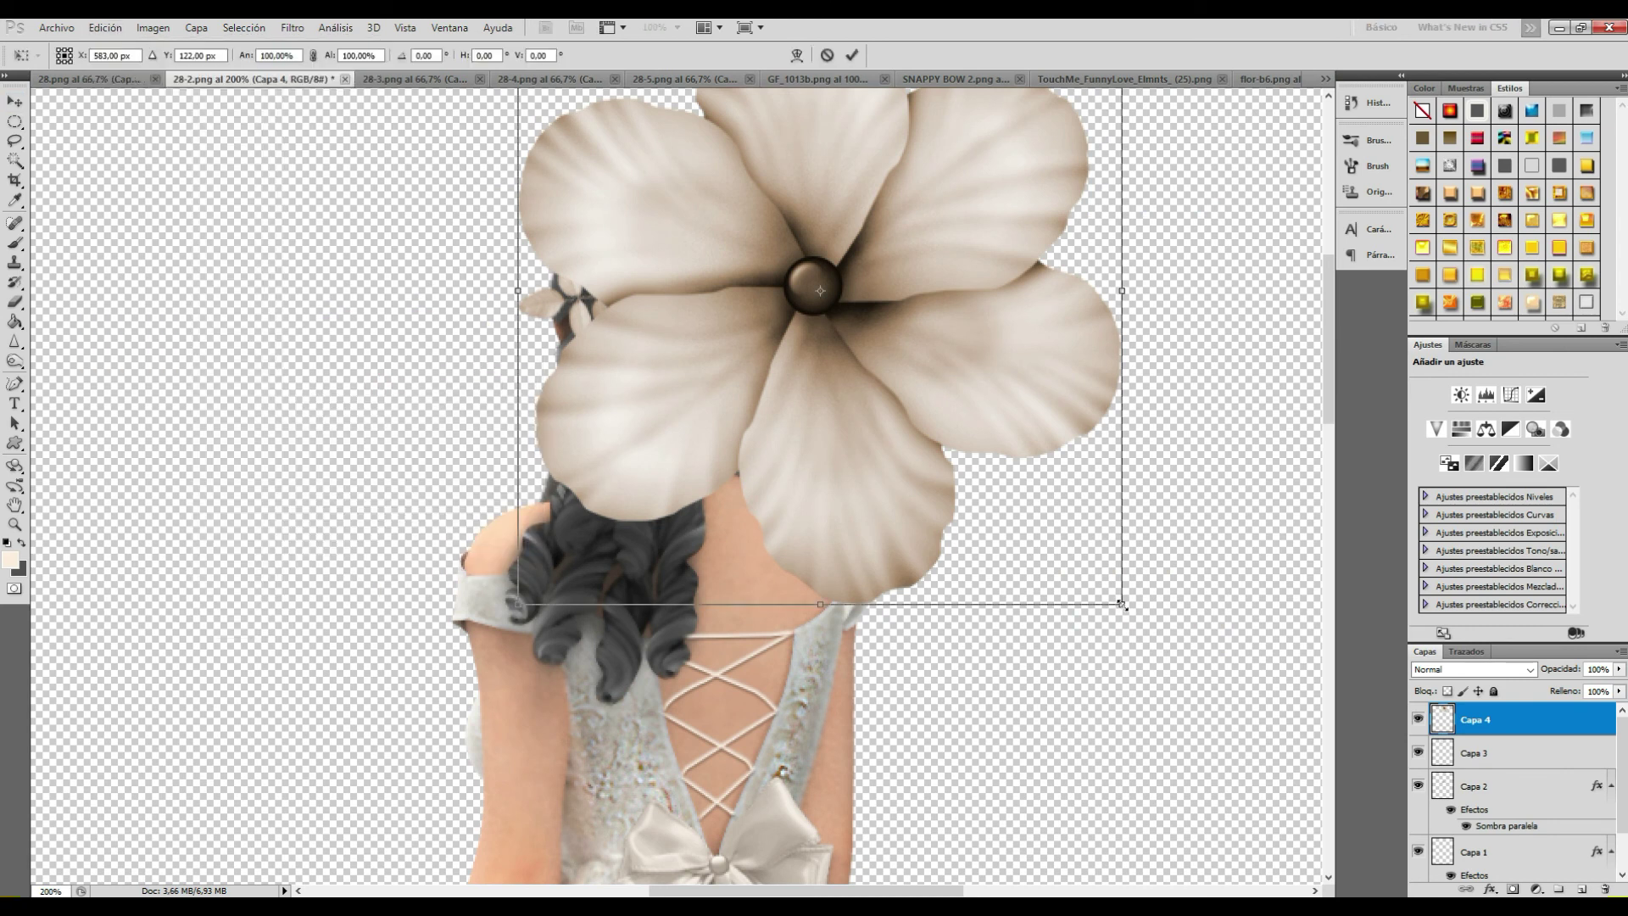
{"action": "mouse_move", "coordinate": [800, 245]}
{"action": "left_mouse_down"}
{"action": "mouse_move", "coordinate": [684, 192]}
{"action": "mouse_move", "coordinate": [834, 496]}
{"action": "left_mouse_up"}
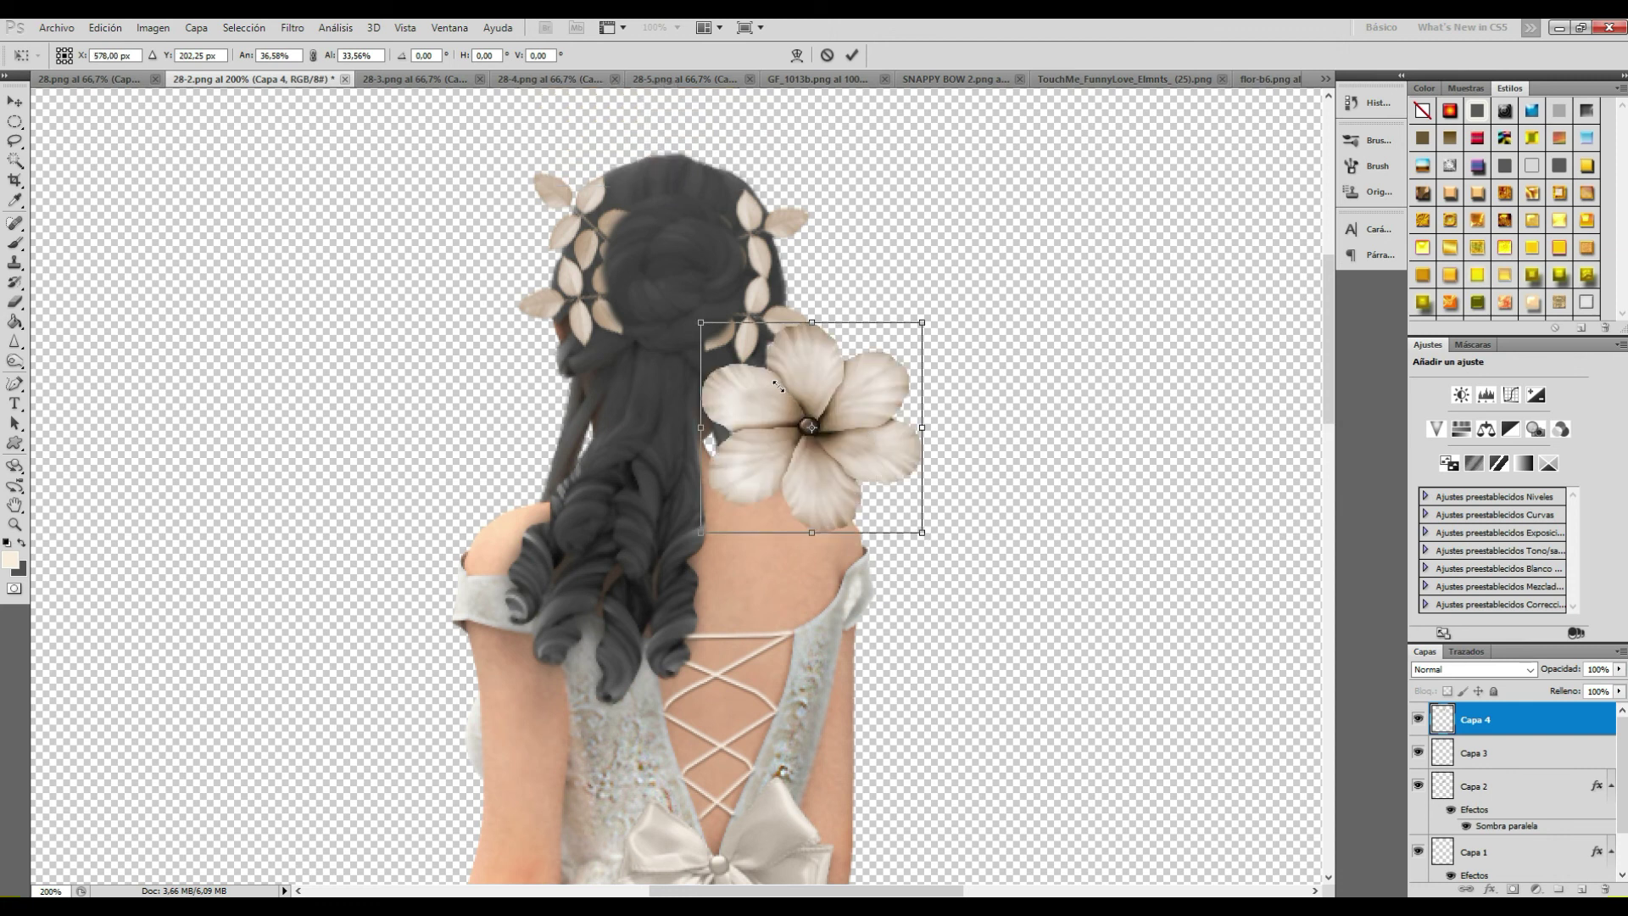
{"action": "left_click_drag", "start_coordinate": [778, 386], "coordinate": [746, 366]}
{"action": "left_click", "coordinate": [313, 55]}
{"action": "left_click", "coordinate": [14, 101]}
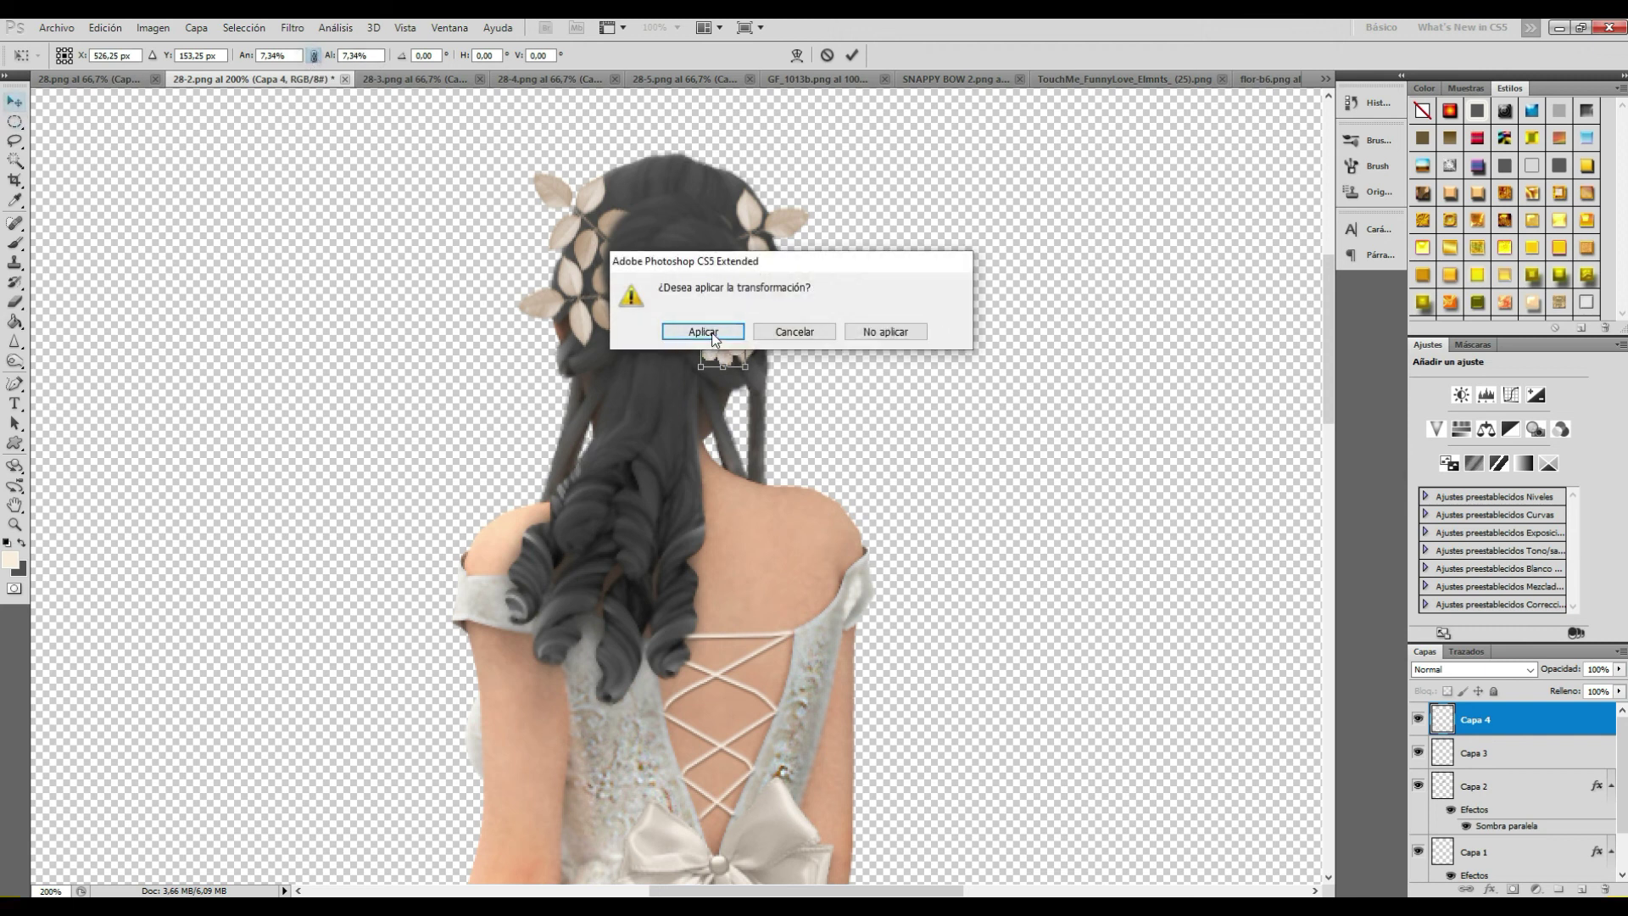
{"action": "left_click", "coordinate": [715, 334]}
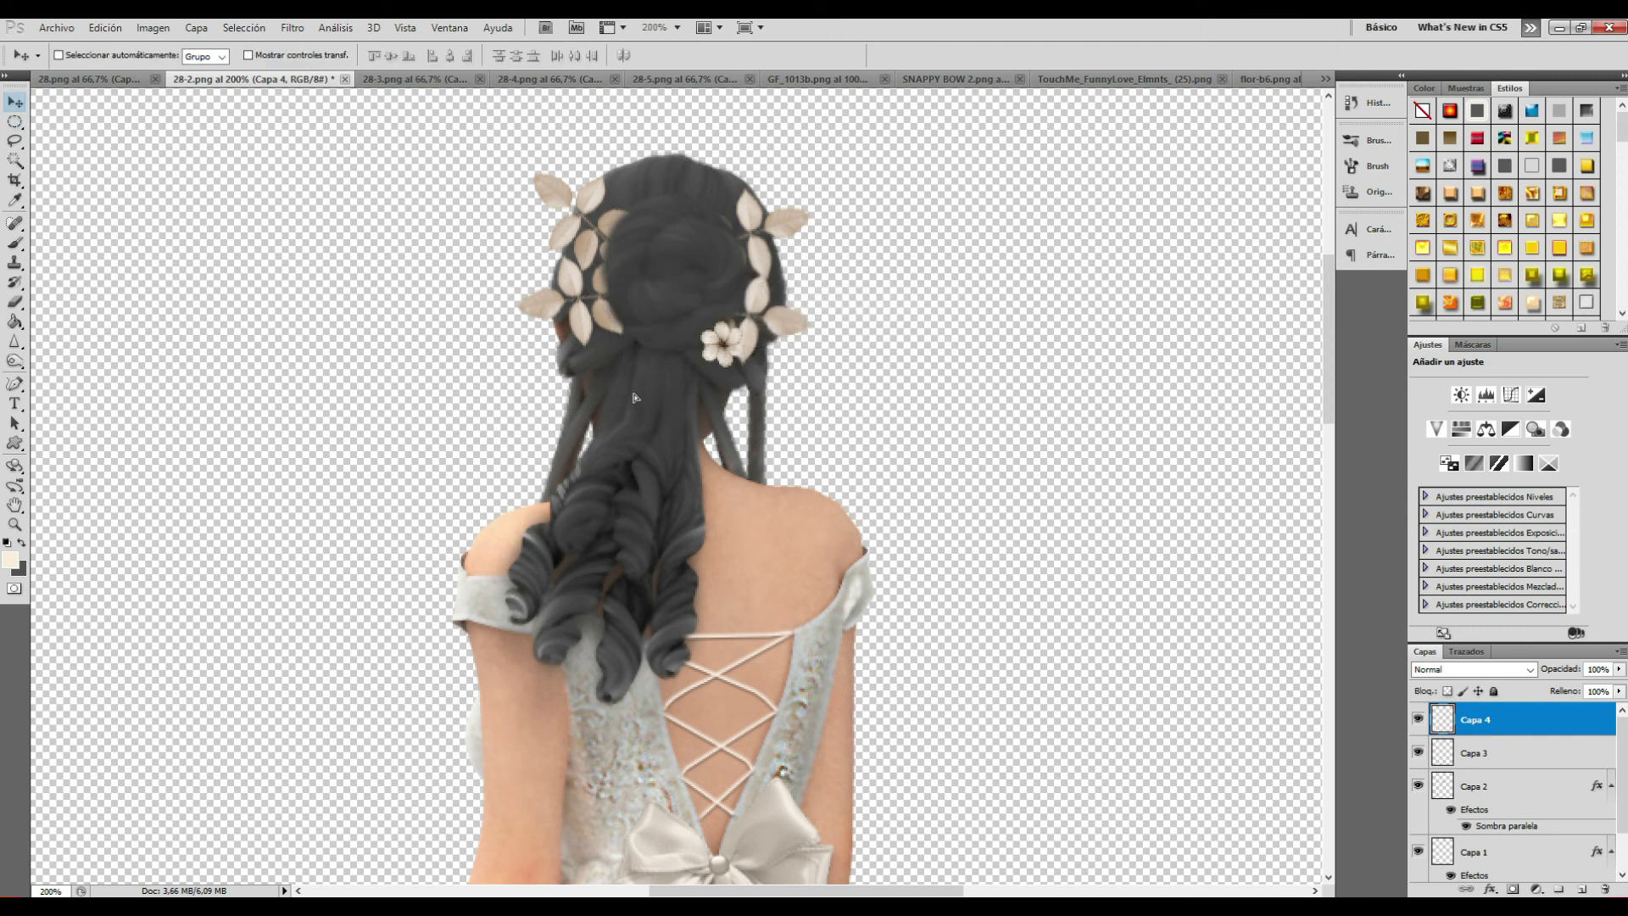
Step: Move the flower atop the bun, duplicate it along the bun, and nudge the middle copy up-left
{"action": "left_click_drag", "start_coordinate": [635, 398], "coordinate": [627, 193]}
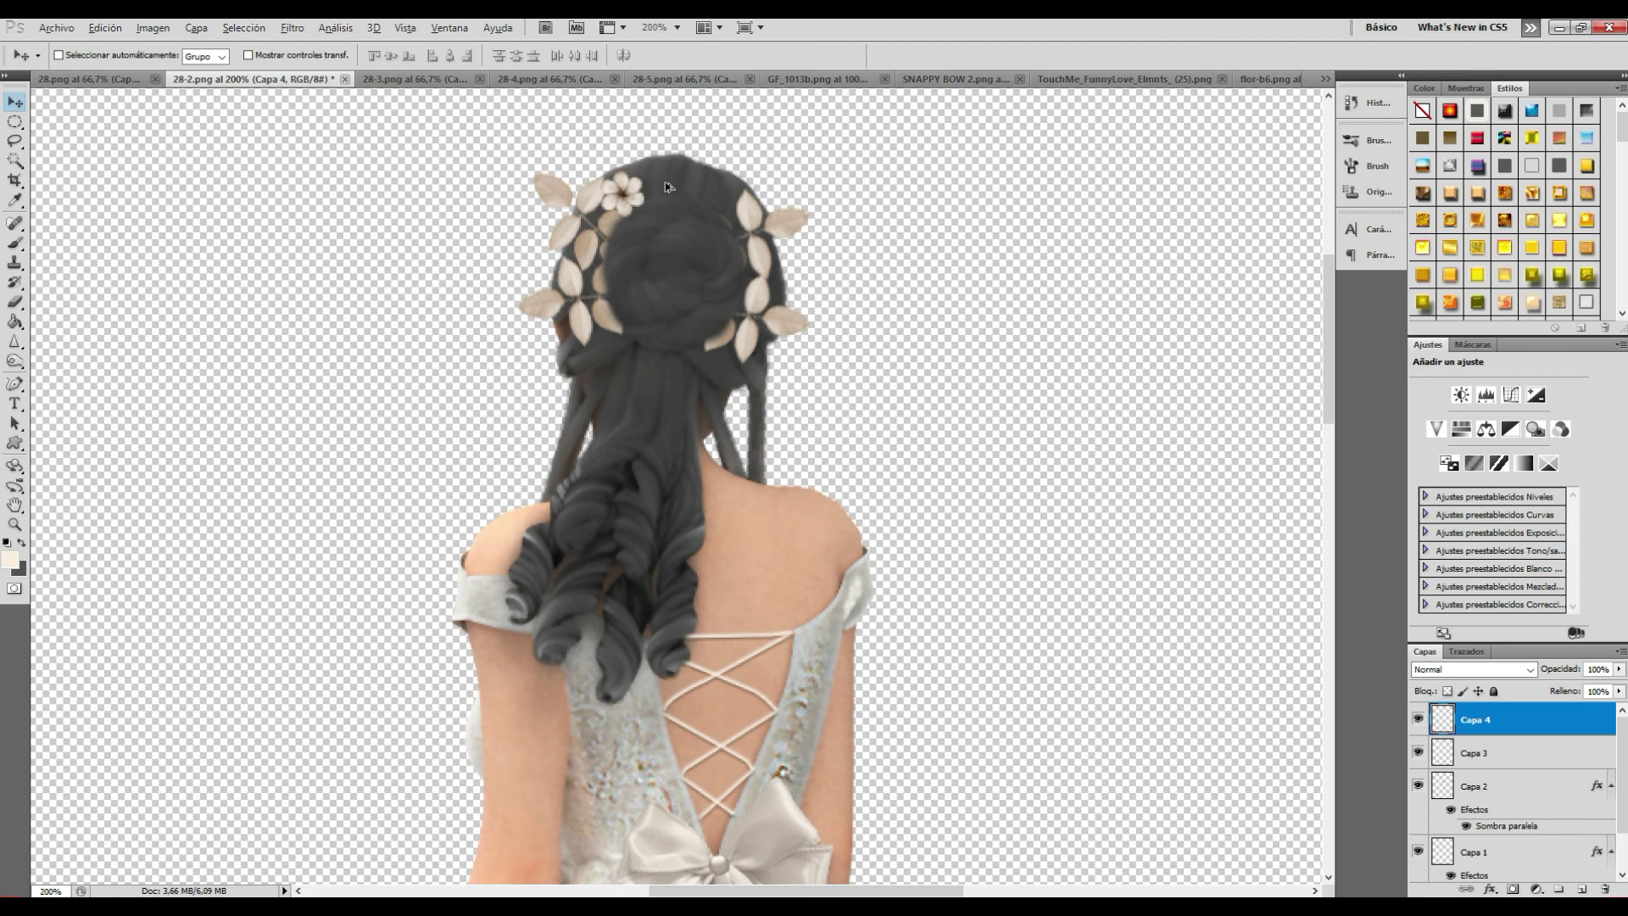
{"action": "mouse_move", "coordinate": [633, 195]}
{"action": "left_mouse_down", "text": "alt"}
{"action": "mouse_move", "coordinate": [674, 184]}
{"action": "mouse_move", "coordinate": [716, 202]}
{"action": "left_mouse_up", "text": "alt"}
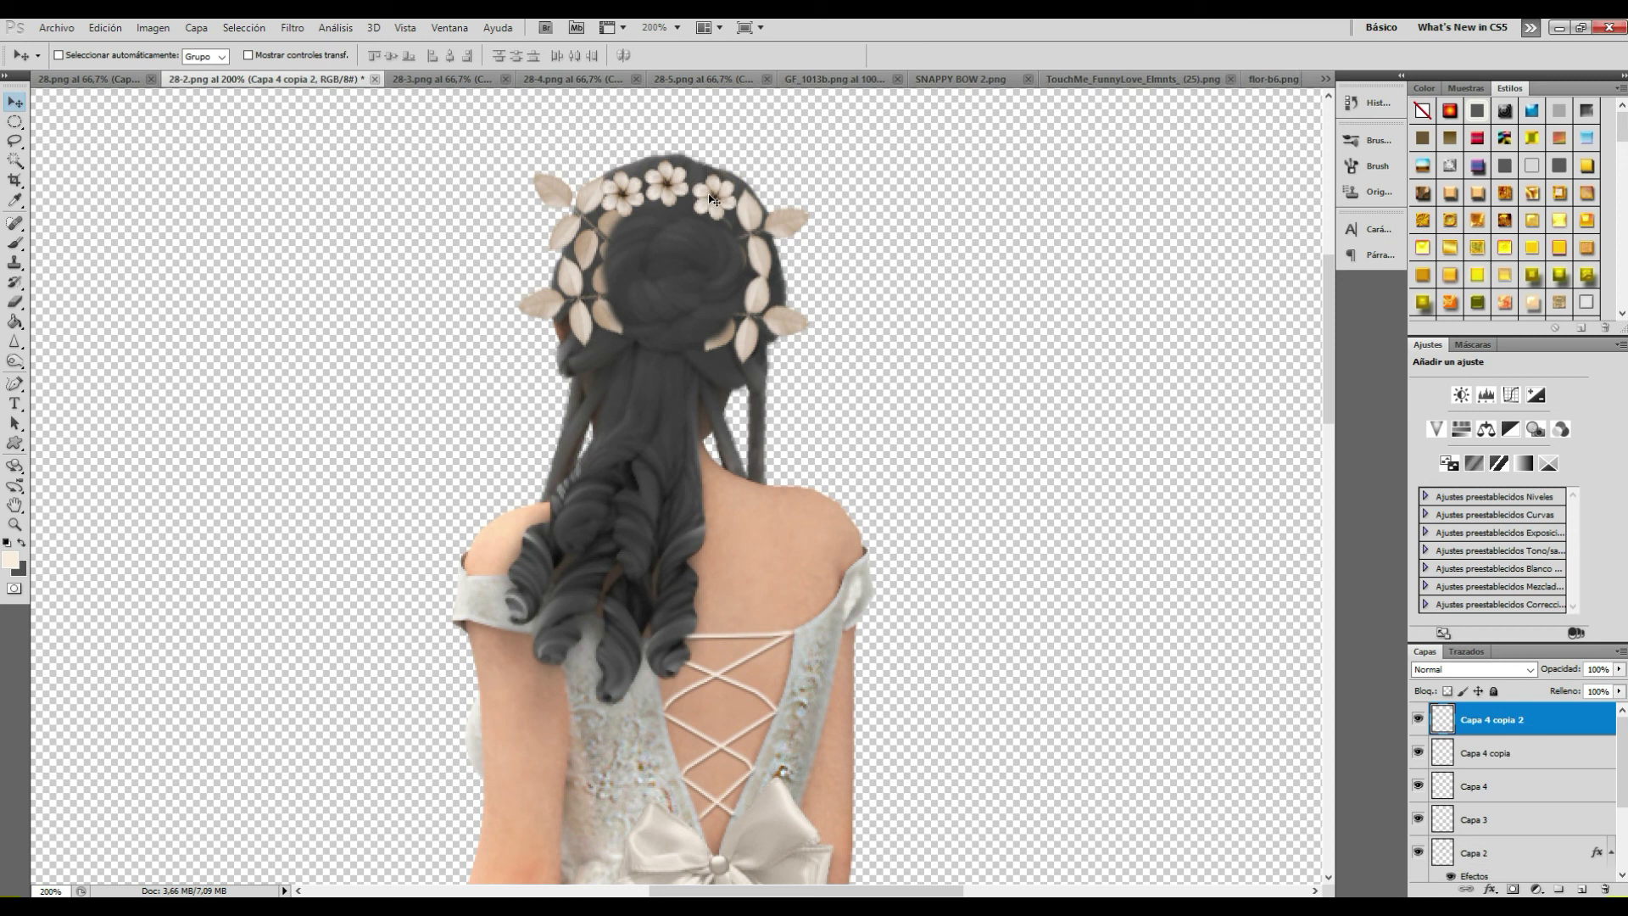
{"action": "left_click", "coordinate": [1475, 756]}
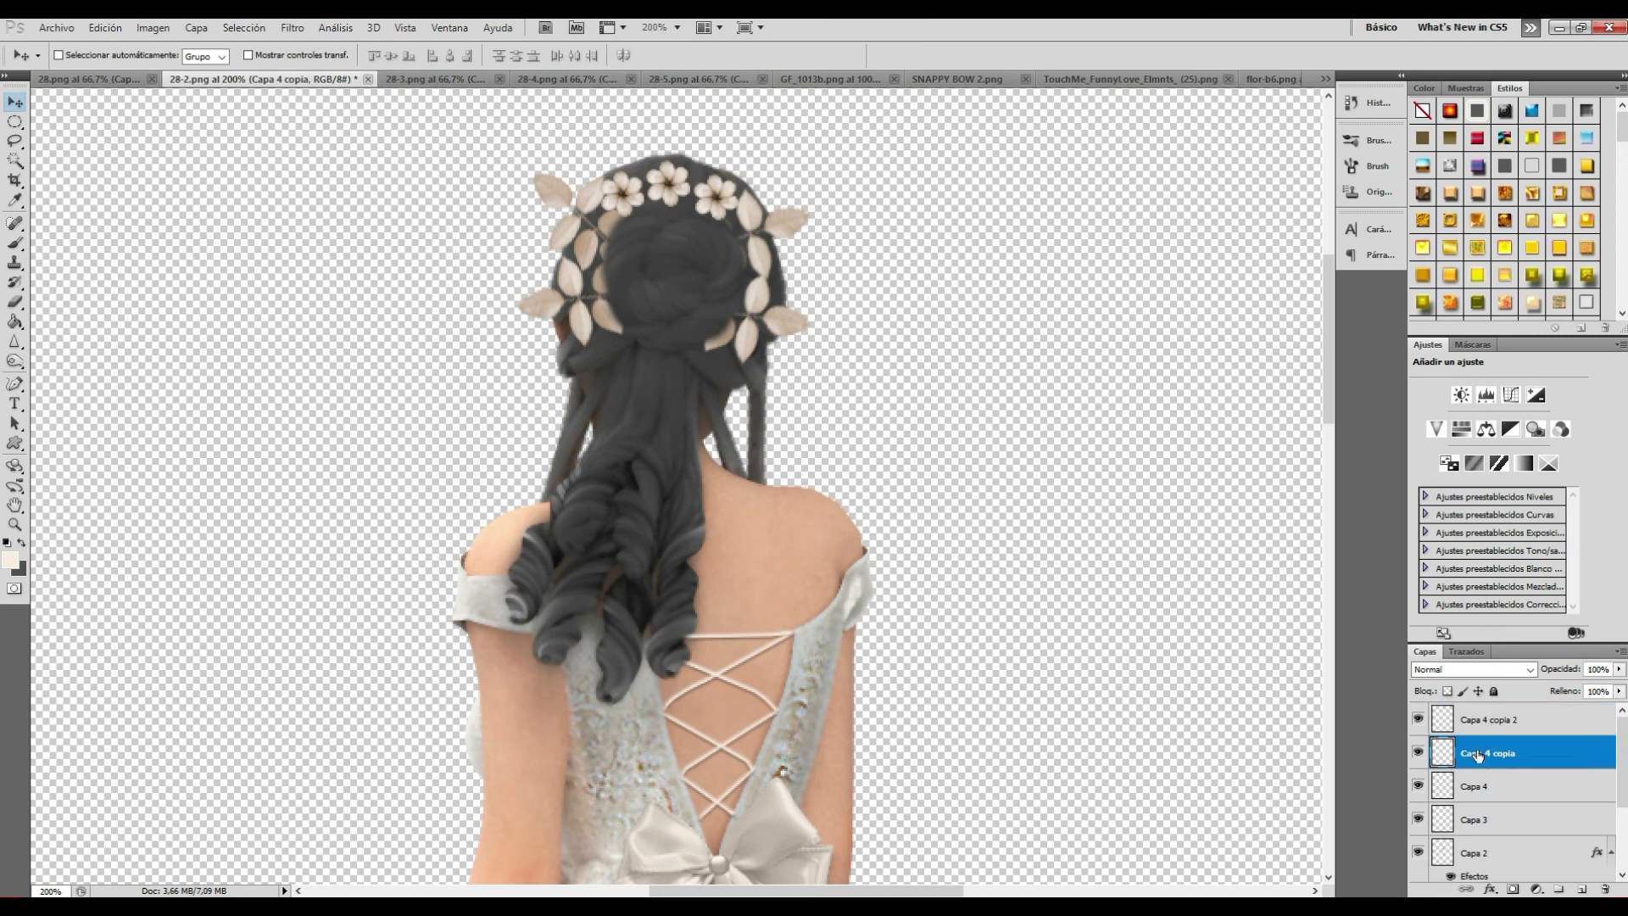
{"action": "key", "text": "Up"}
{"action": "key", "text": "Up"}
{"action": "key", "text": "Up"}
{"action": "key", "text": "Left"}
{"action": "left_click", "coordinate": [14, 524]}
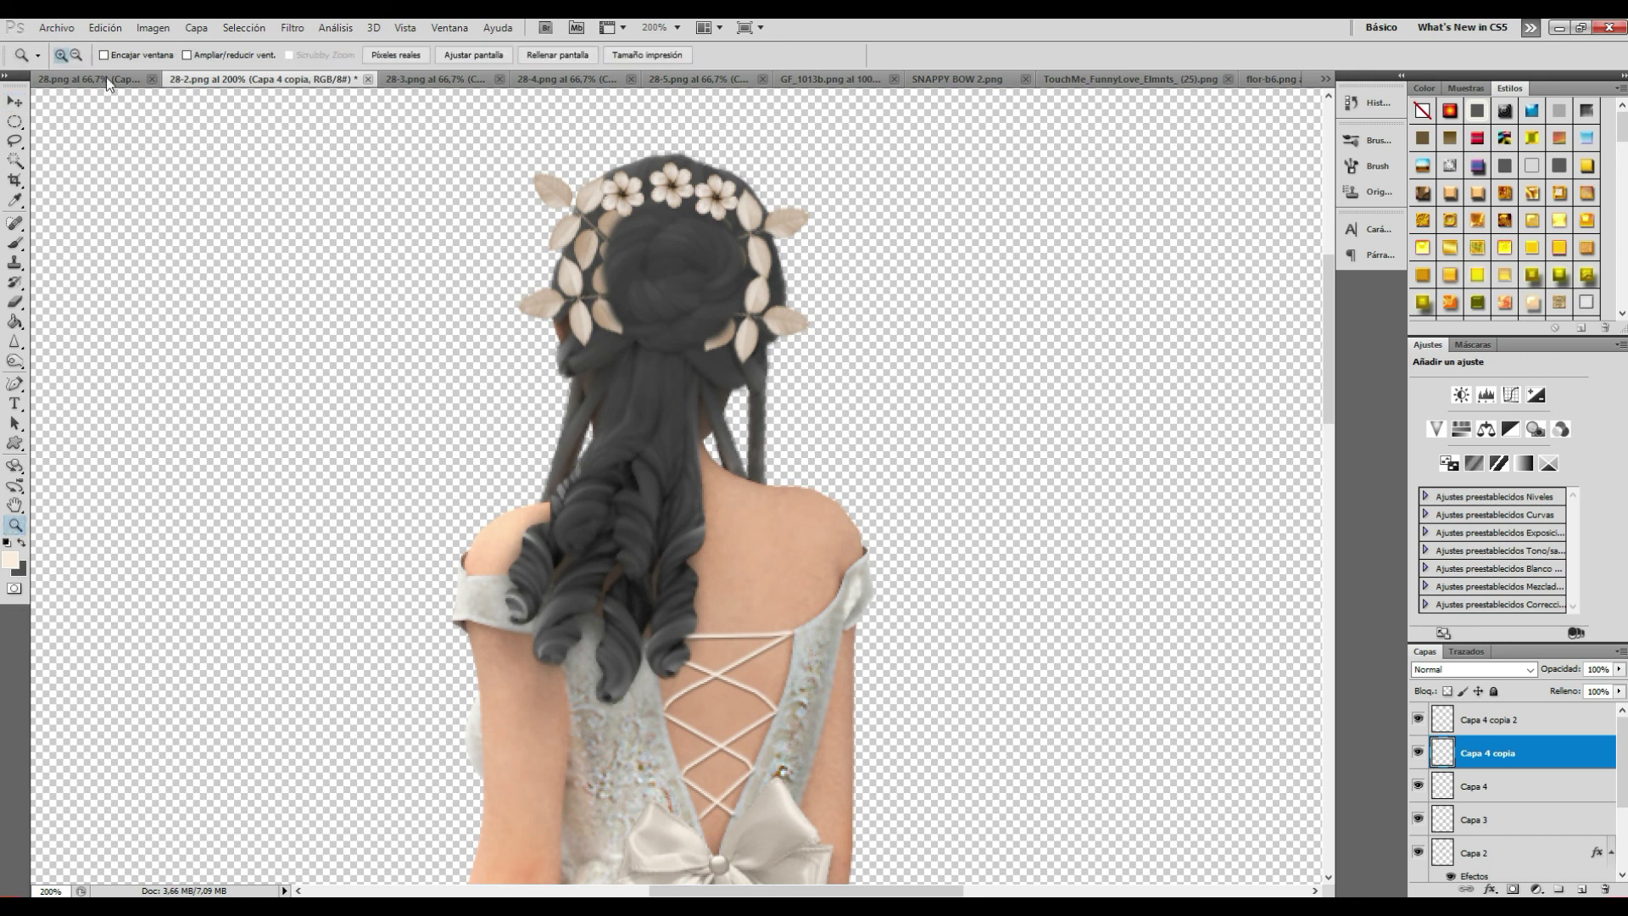
{"action": "left_click", "coordinate": [638, 398], "text": "alt"}
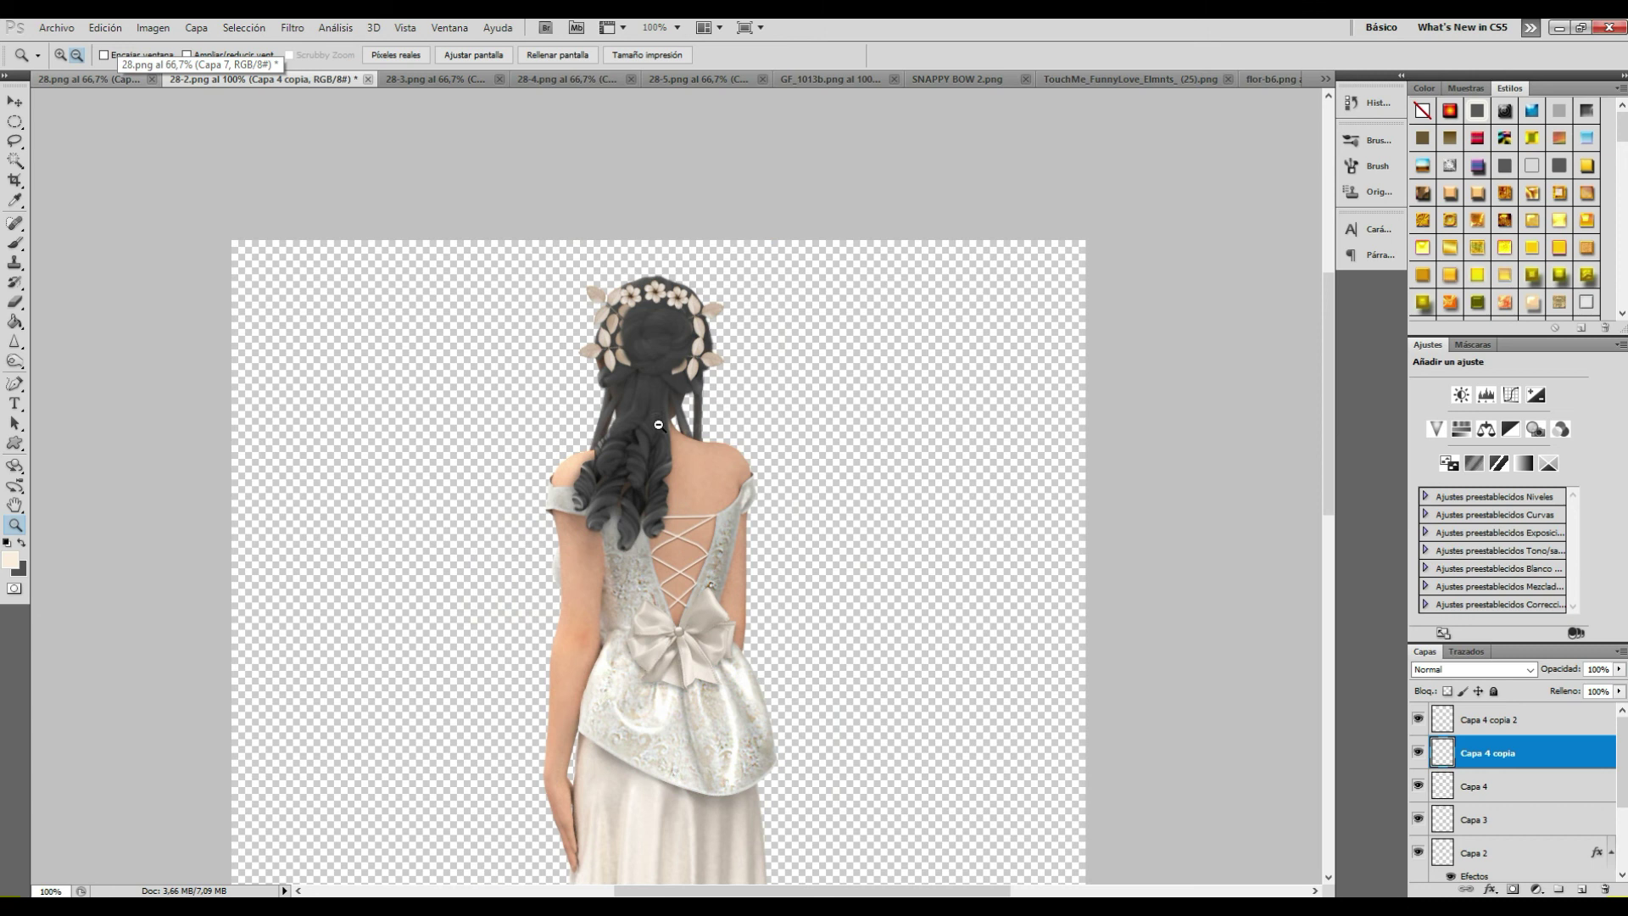
{"action": "left_click", "coordinate": [659, 424], "text": "alt"}
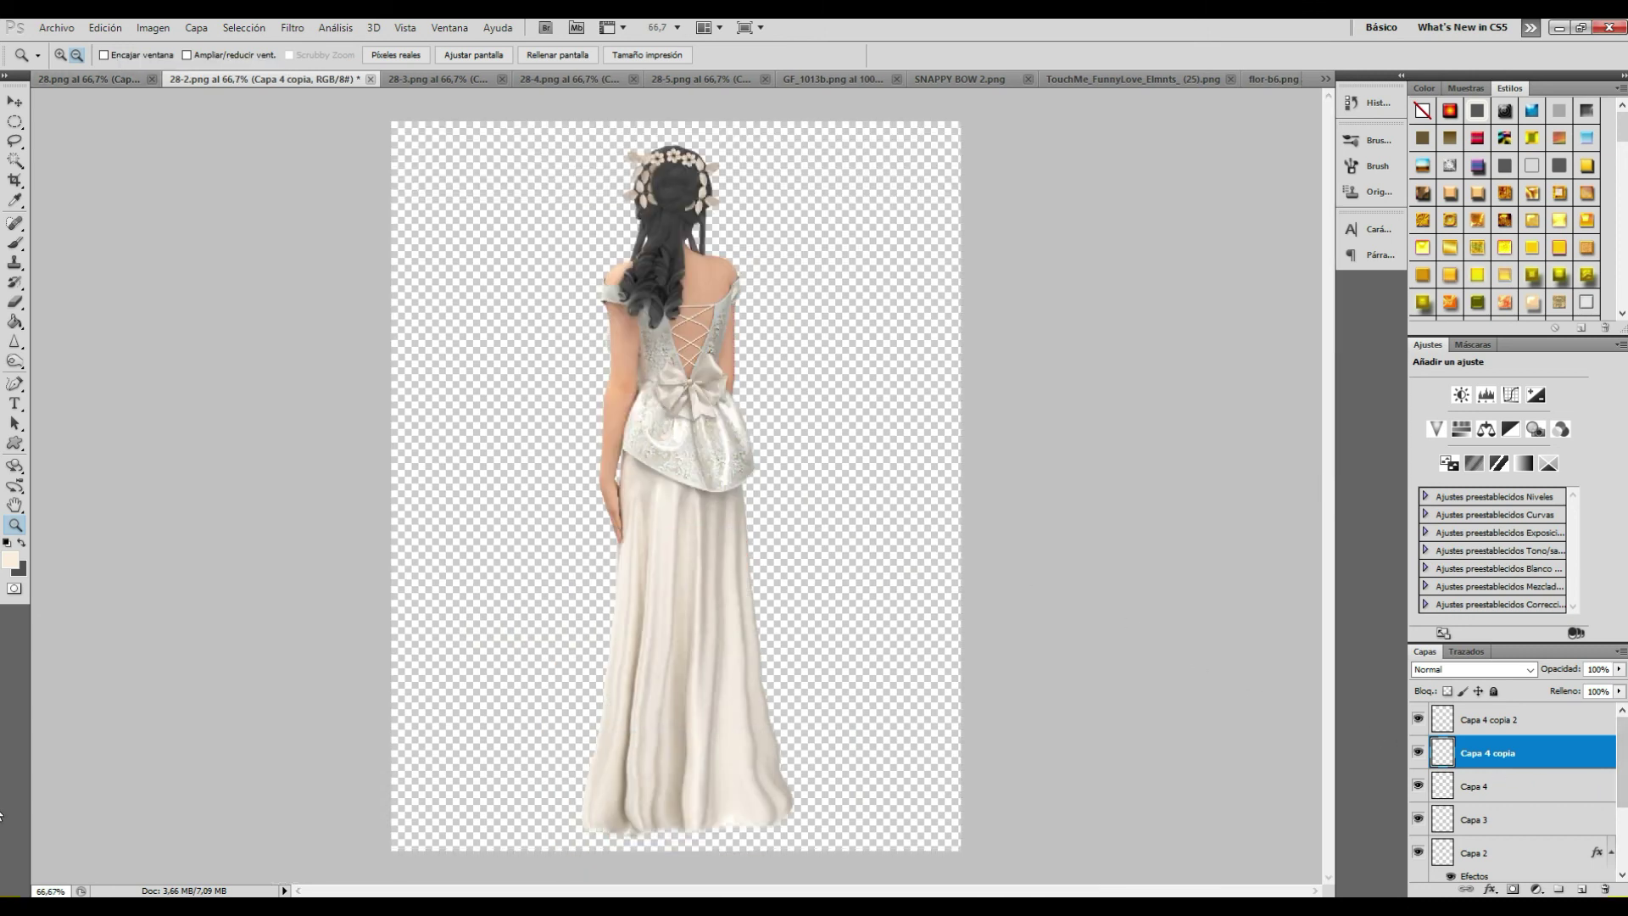
{"action": "scroll", "coordinate": [1518, 848], "scroll_direction": "down", "scroll_amount": 1}
{"action": "scroll", "coordinate": [1517, 848], "scroll_direction": "down", "scroll_amount": 1}
Step: Create empty layer Capa 5 and move it to the top of the layer stack
{"action": "scroll", "coordinate": [1517, 848], "scroll_direction": "down", "scroll_amount": 1}
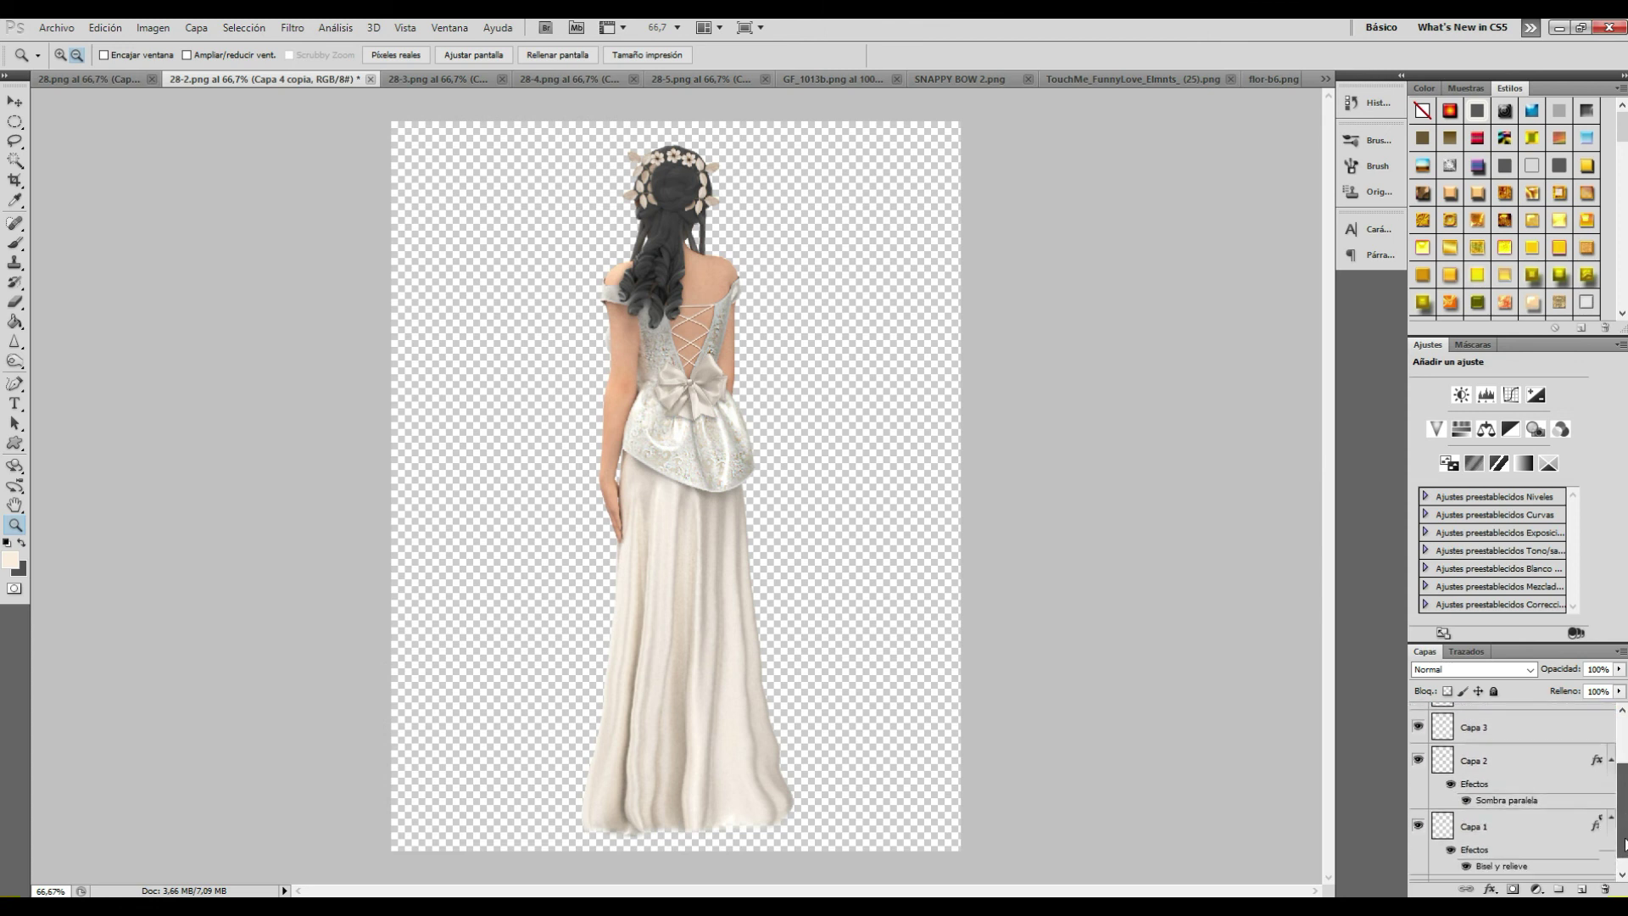
{"action": "scroll", "coordinate": [1515, 868], "scroll_direction": "down", "scroll_amount": 1}
{"action": "left_click", "coordinate": [1582, 889]}
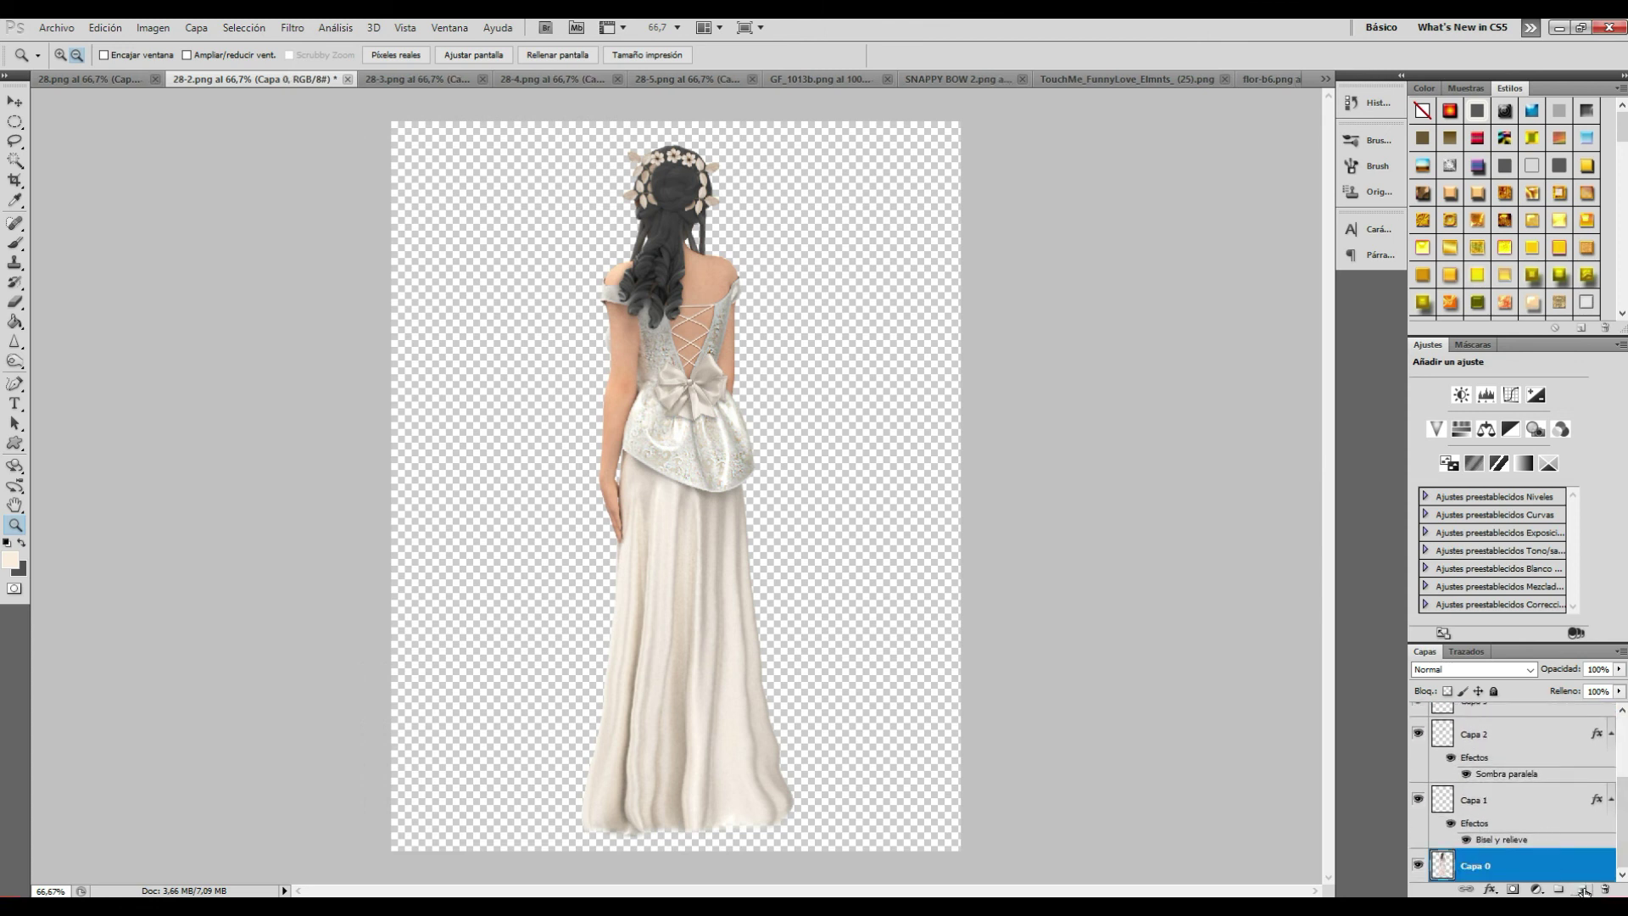
{"action": "scroll", "coordinate": [1591, 852], "scroll_direction": "down", "scroll_amount": 1}
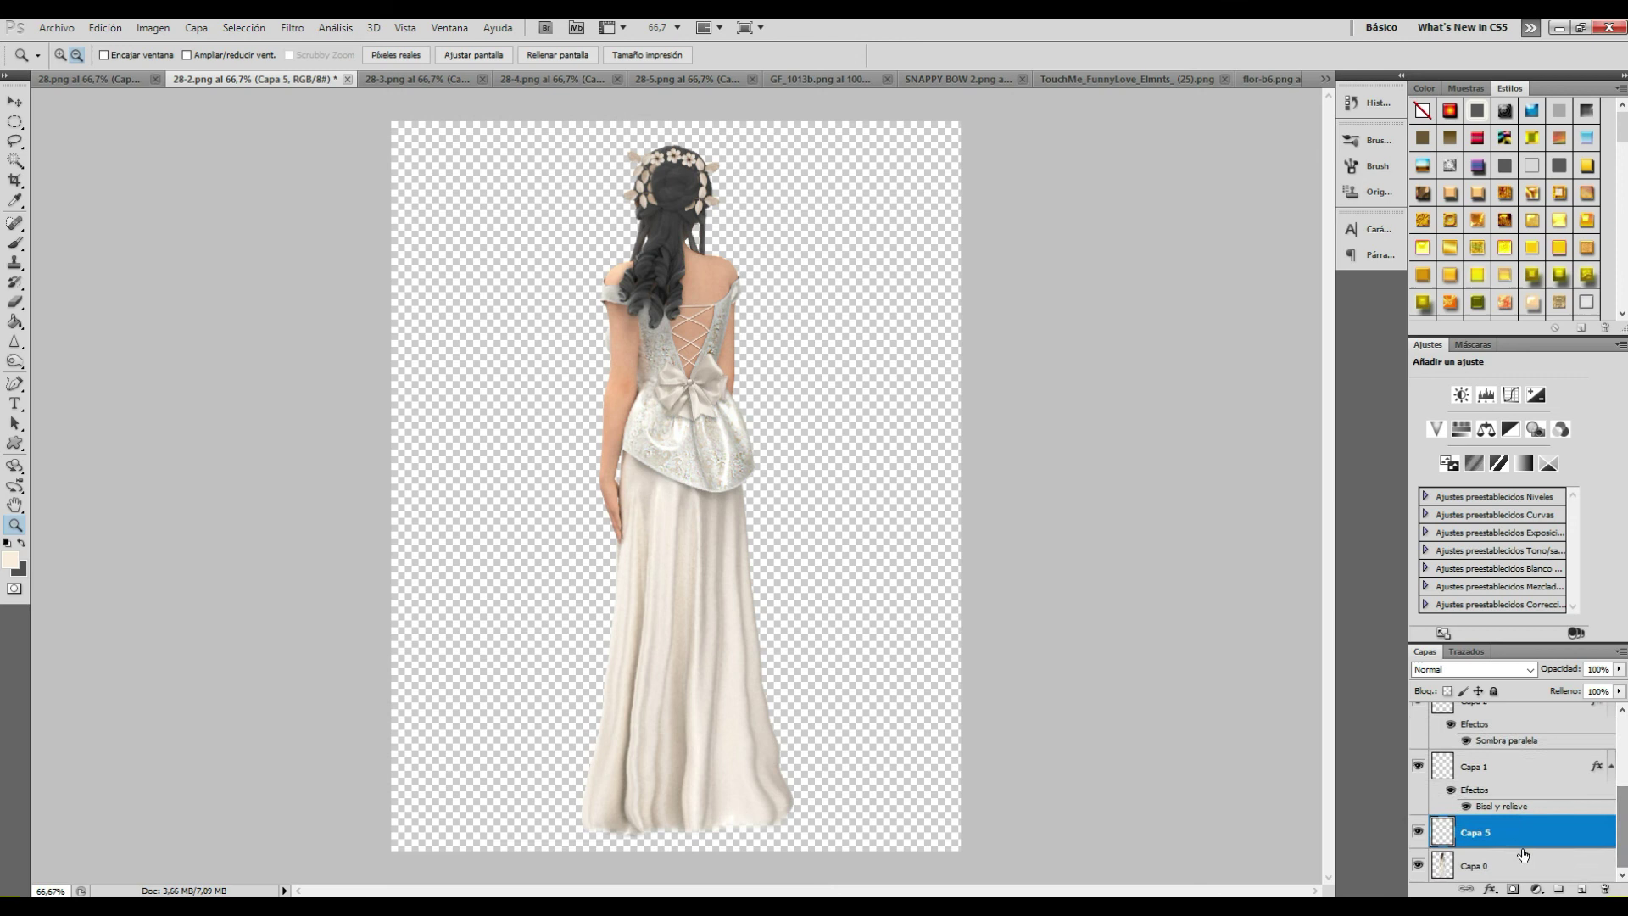
{"action": "scroll", "coordinate": [1522, 842], "scroll_direction": "up", "scroll_amount": 2}
{"action": "scroll", "coordinate": [1548, 854], "scroll_direction": "down", "scroll_amount": 1}
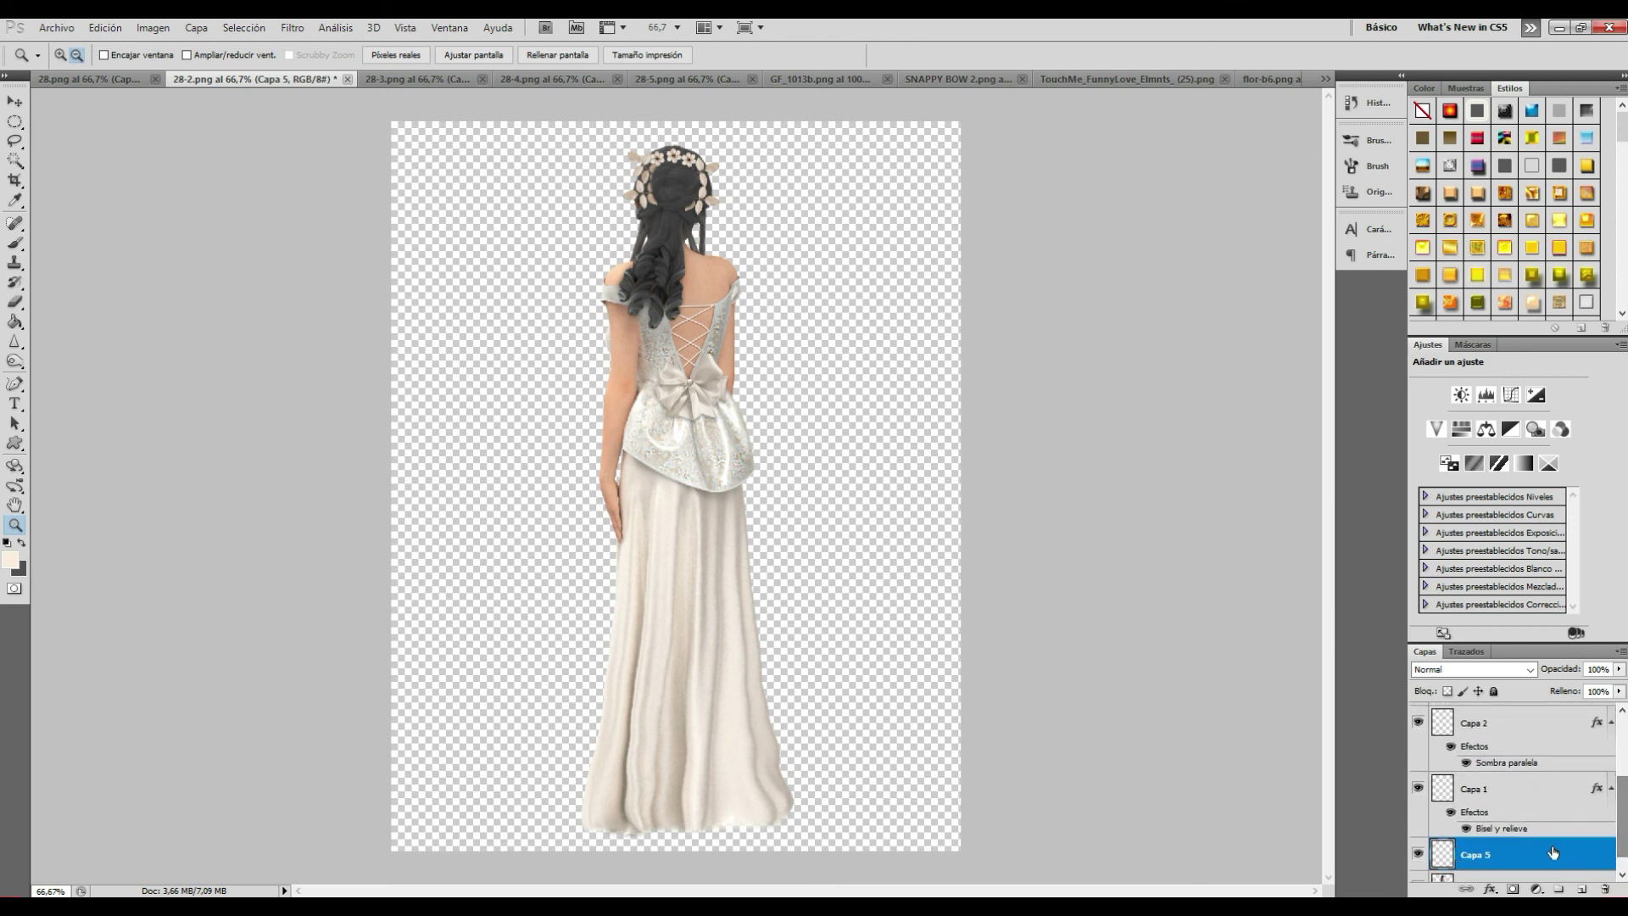
{"action": "left_click_drag", "start_coordinate": [1544, 853], "coordinate": [1526, 712]}
{"action": "scroll", "coordinate": [1625, 746], "scroll_direction": "up", "scroll_amount": 2}
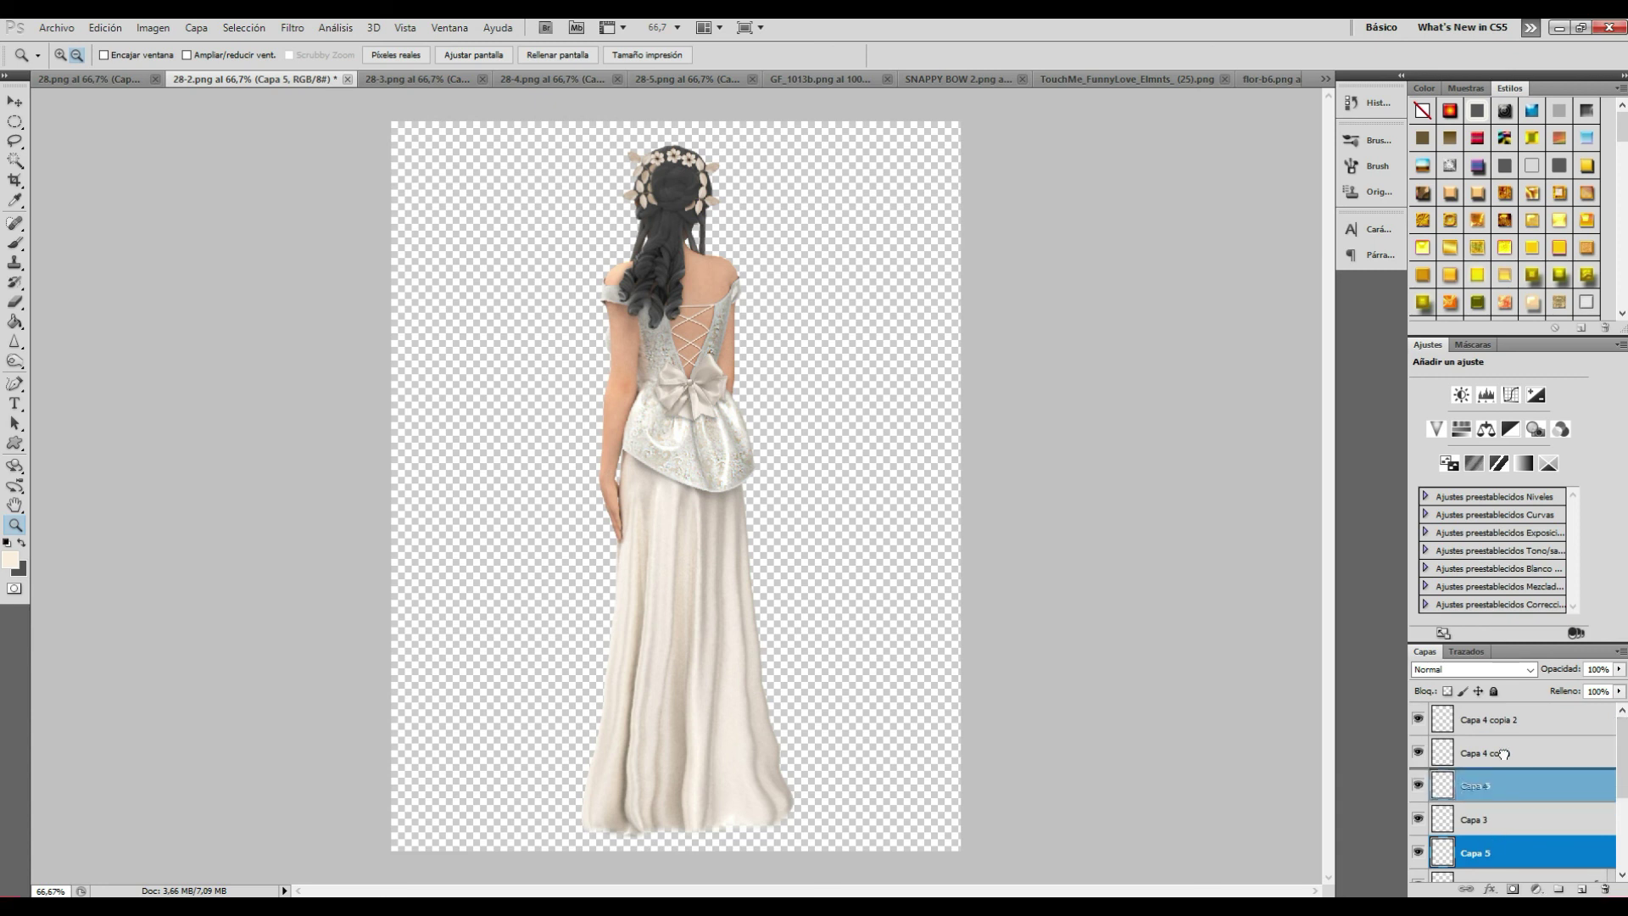
{"action": "left_click_drag", "start_coordinate": [1496, 850], "coordinate": [1446, 736]}
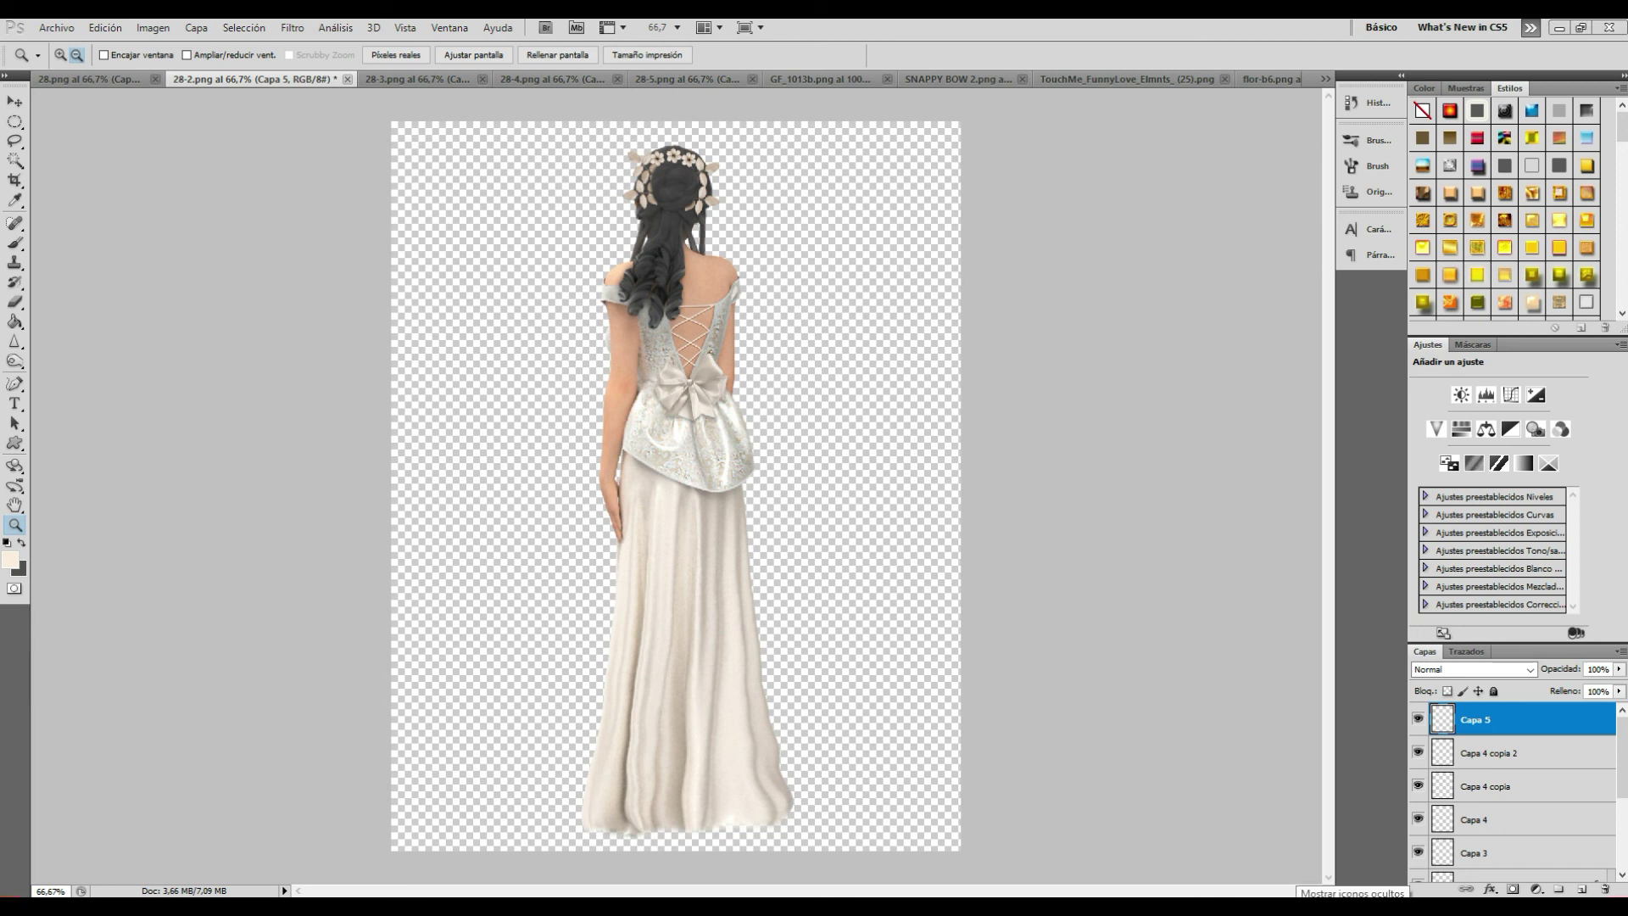
Step: Bring the stone archway image 37.png forward as the active document
{"action": "left_click", "coordinate": [1425, 905]}
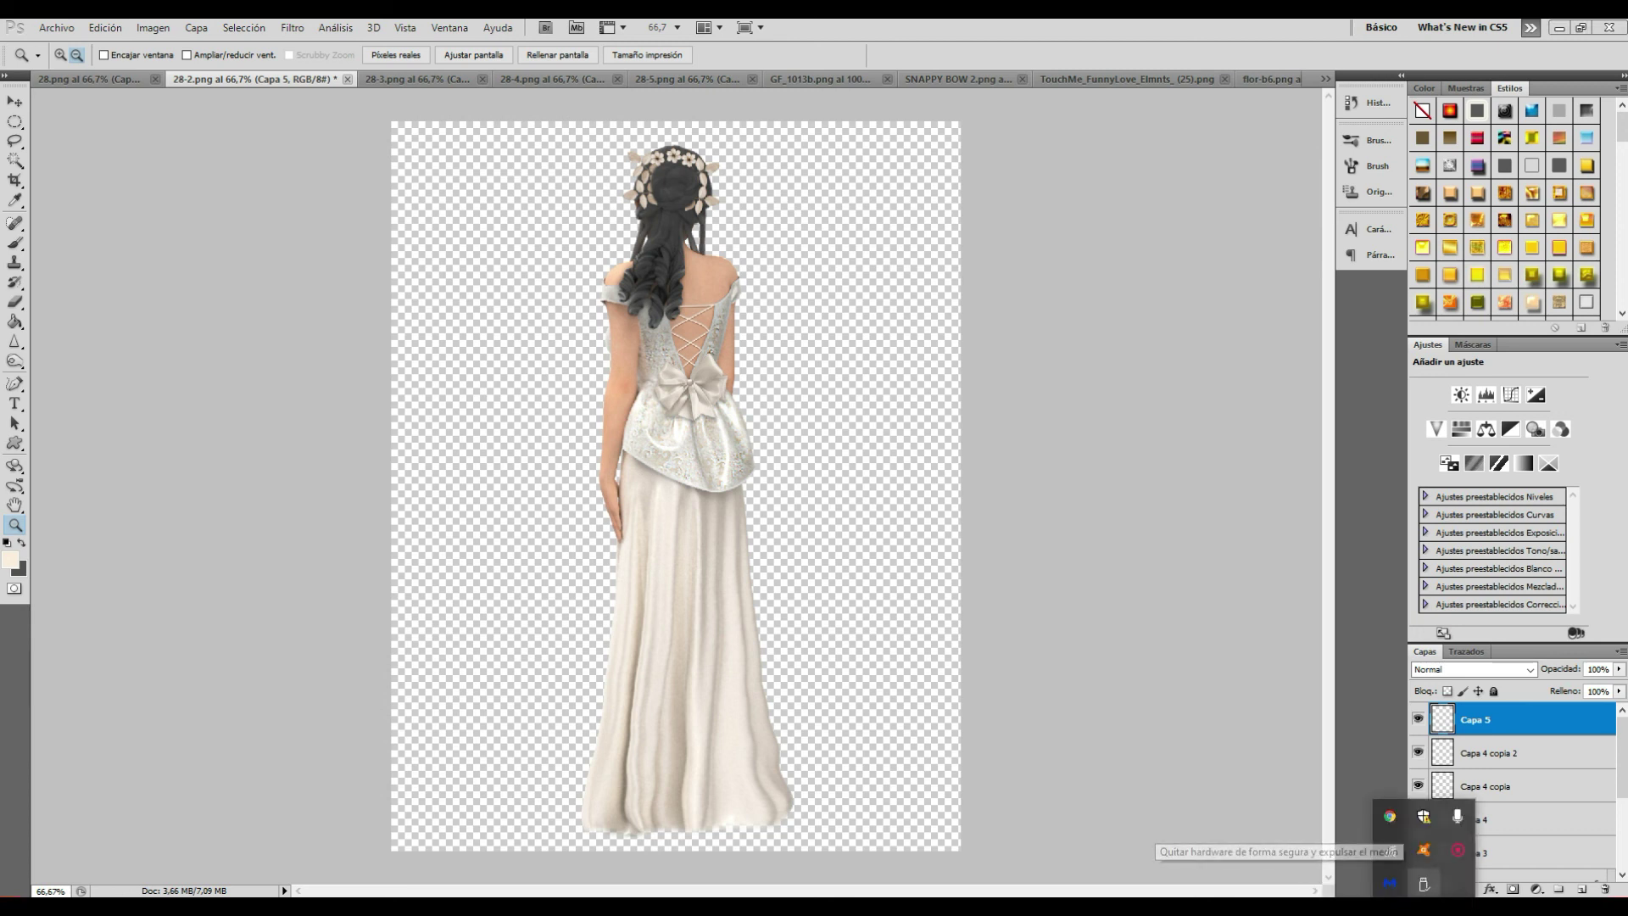
{"action": "left_click", "coordinate": [1455, 851]}
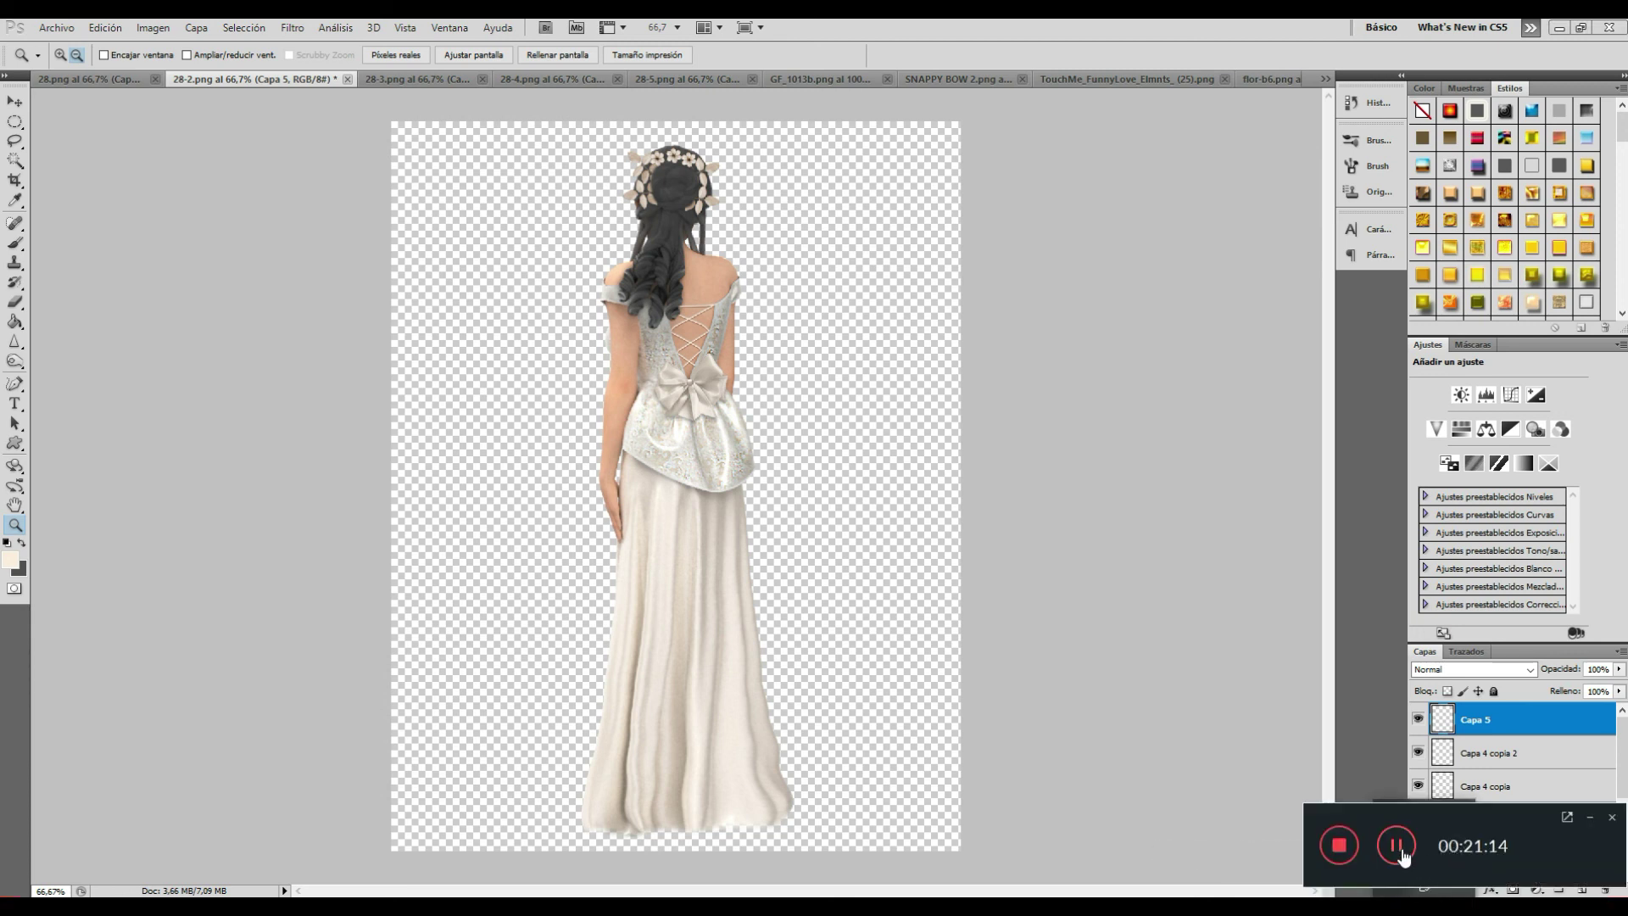
{"action": "left_click", "coordinate": [1589, 816]}
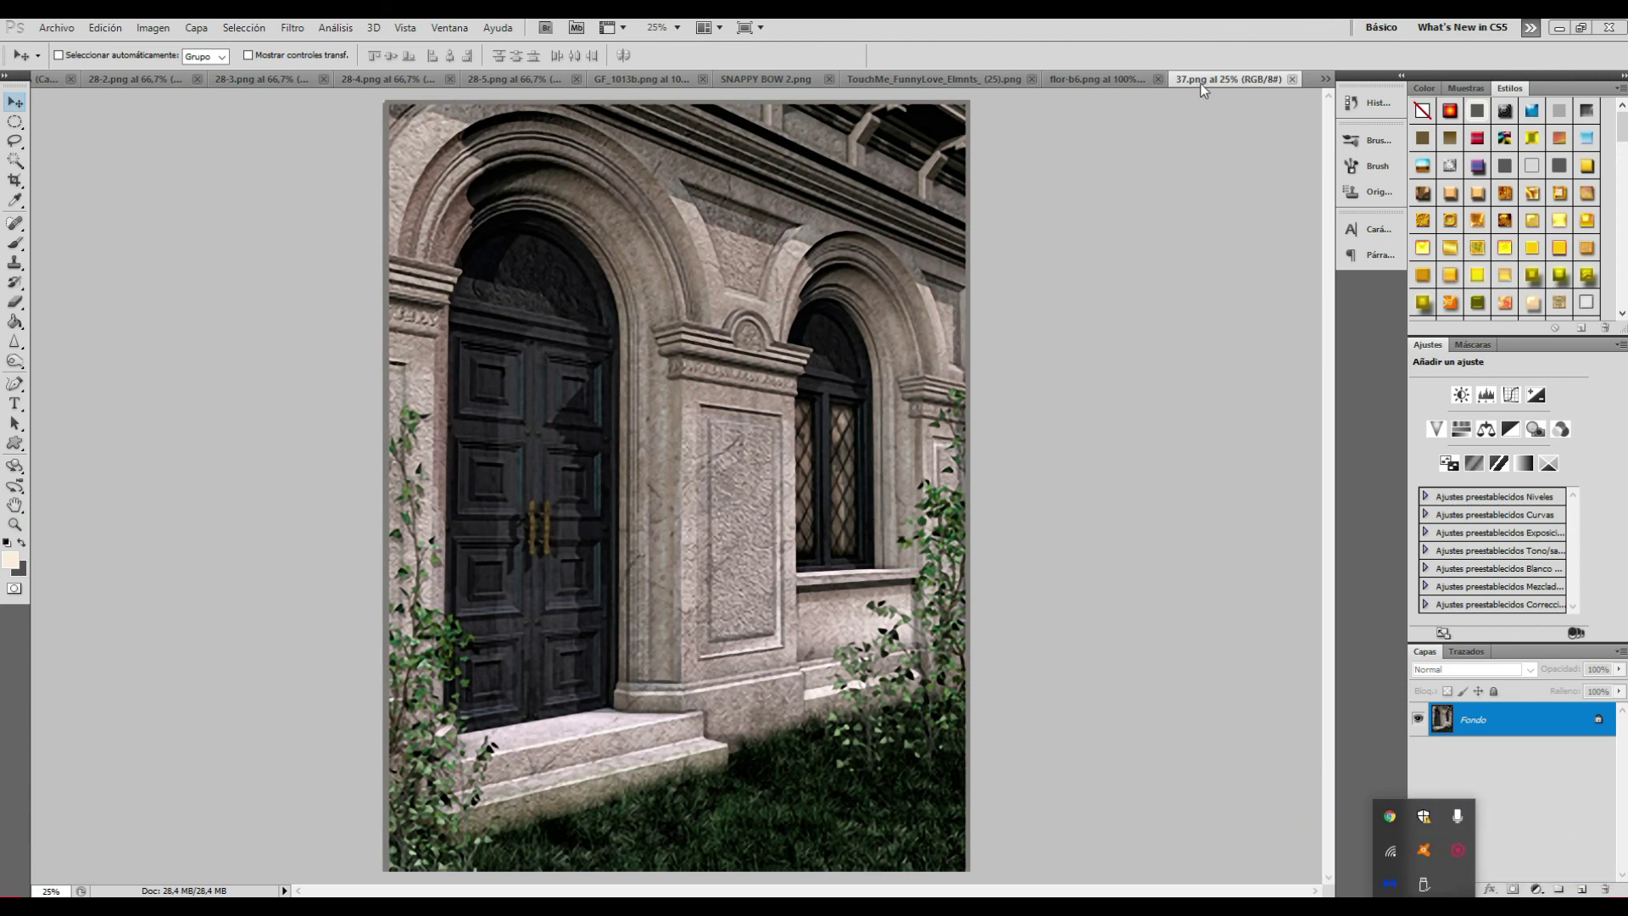
Step: Copy the stone archway photo from 37.png into the bride composition as Capa 6
{"action": "left_click_drag", "start_coordinate": [1201, 91], "coordinate": [1187, 246]}
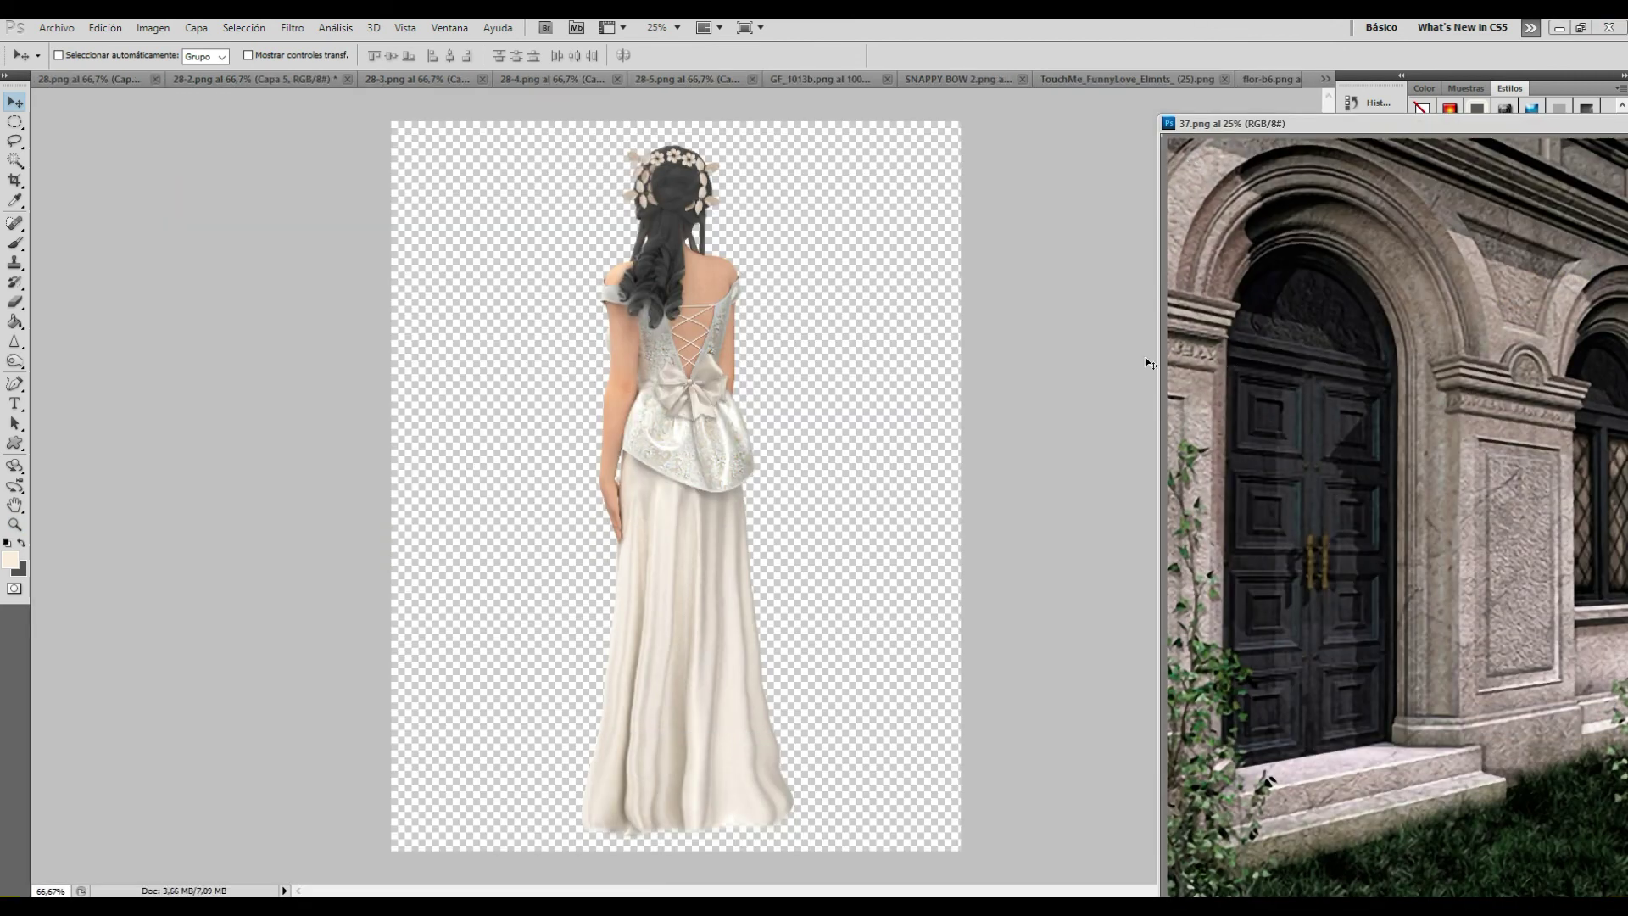
{"action": "left_click_drag", "start_coordinate": [907, 285], "coordinate": [907, 285]}
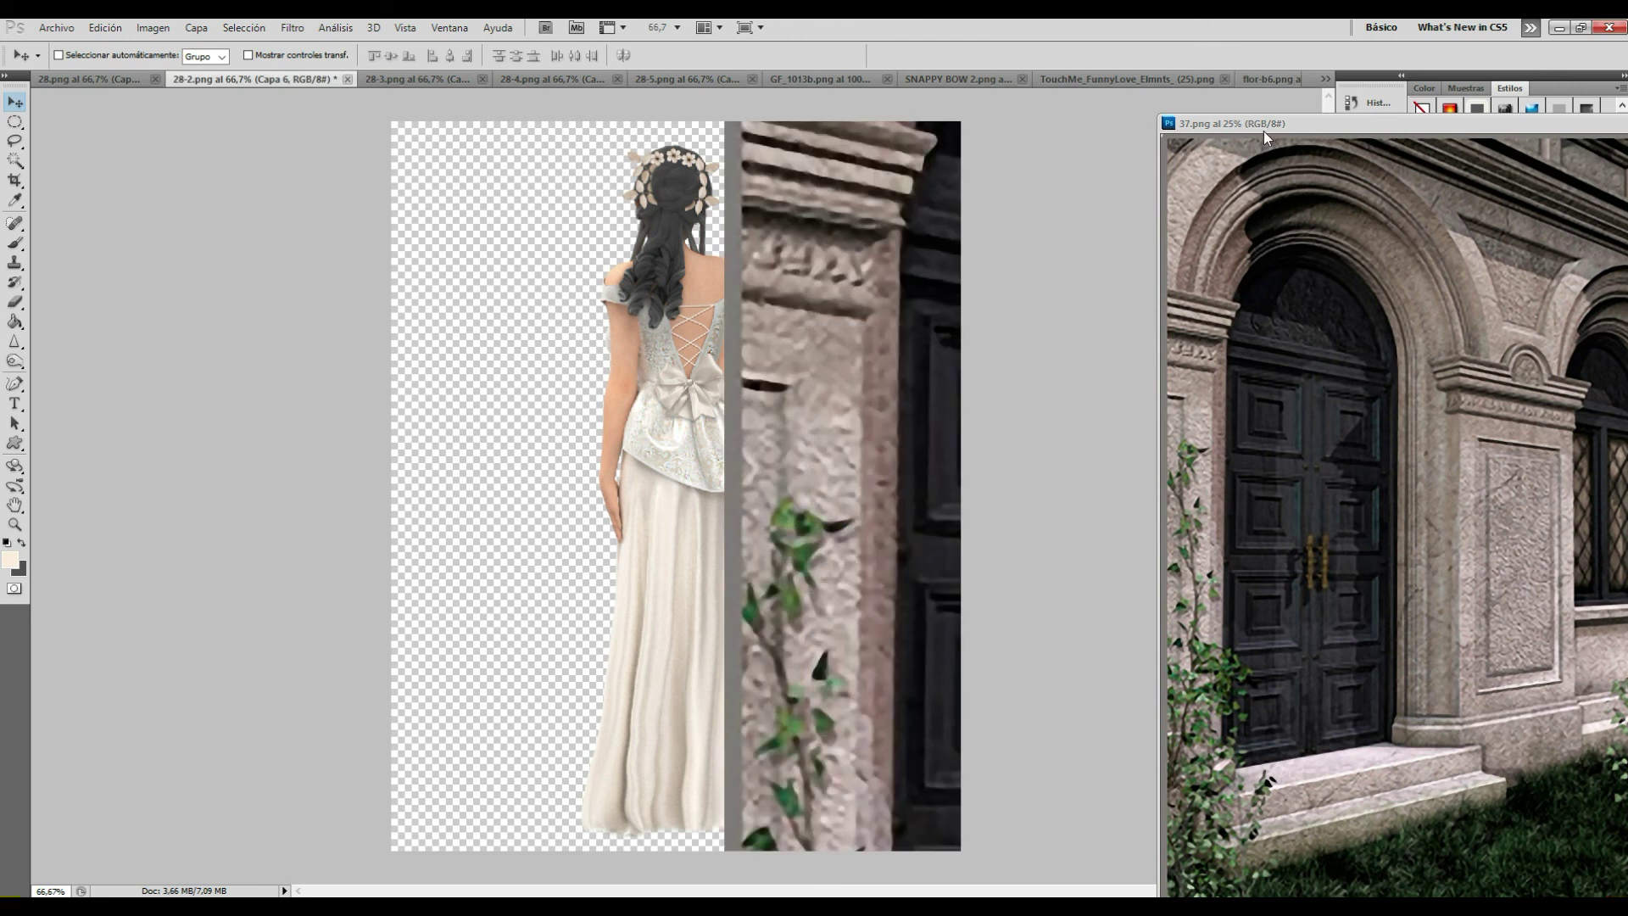
{"action": "left_click_drag", "start_coordinate": [1263, 126], "coordinate": [1221, 83]}
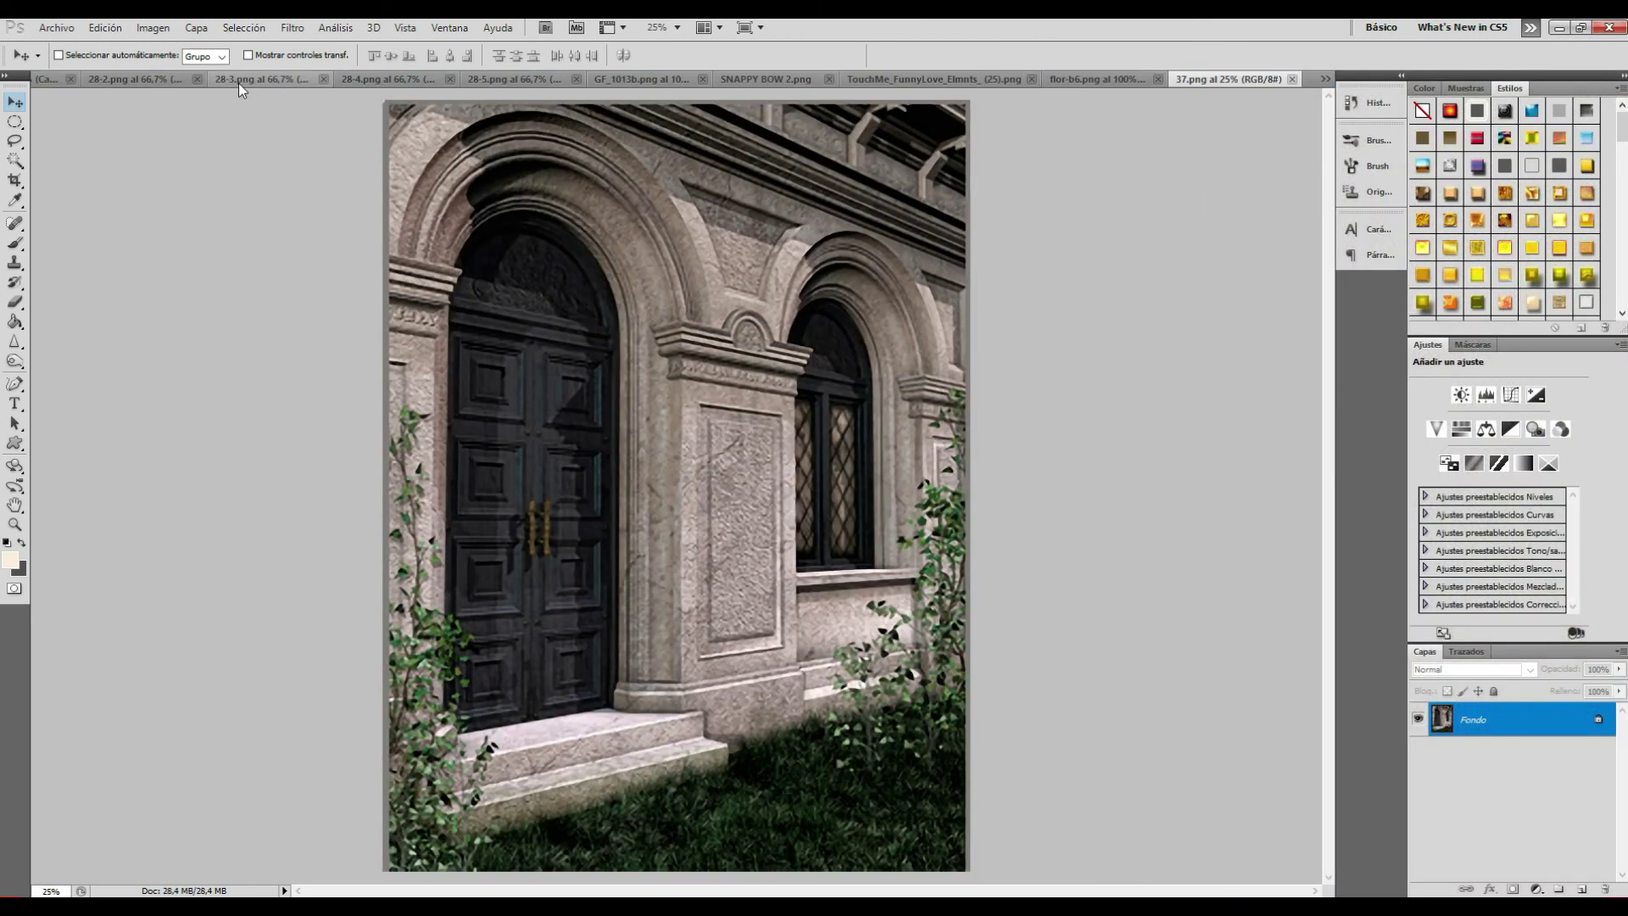
{"action": "left_click", "coordinate": [237, 79]}
Step: Move the archway layer Capa 6 below Capa 0 to the bottom of the stack
{"action": "left_click_drag", "start_coordinate": [1488, 734], "coordinate": [1565, 773]}
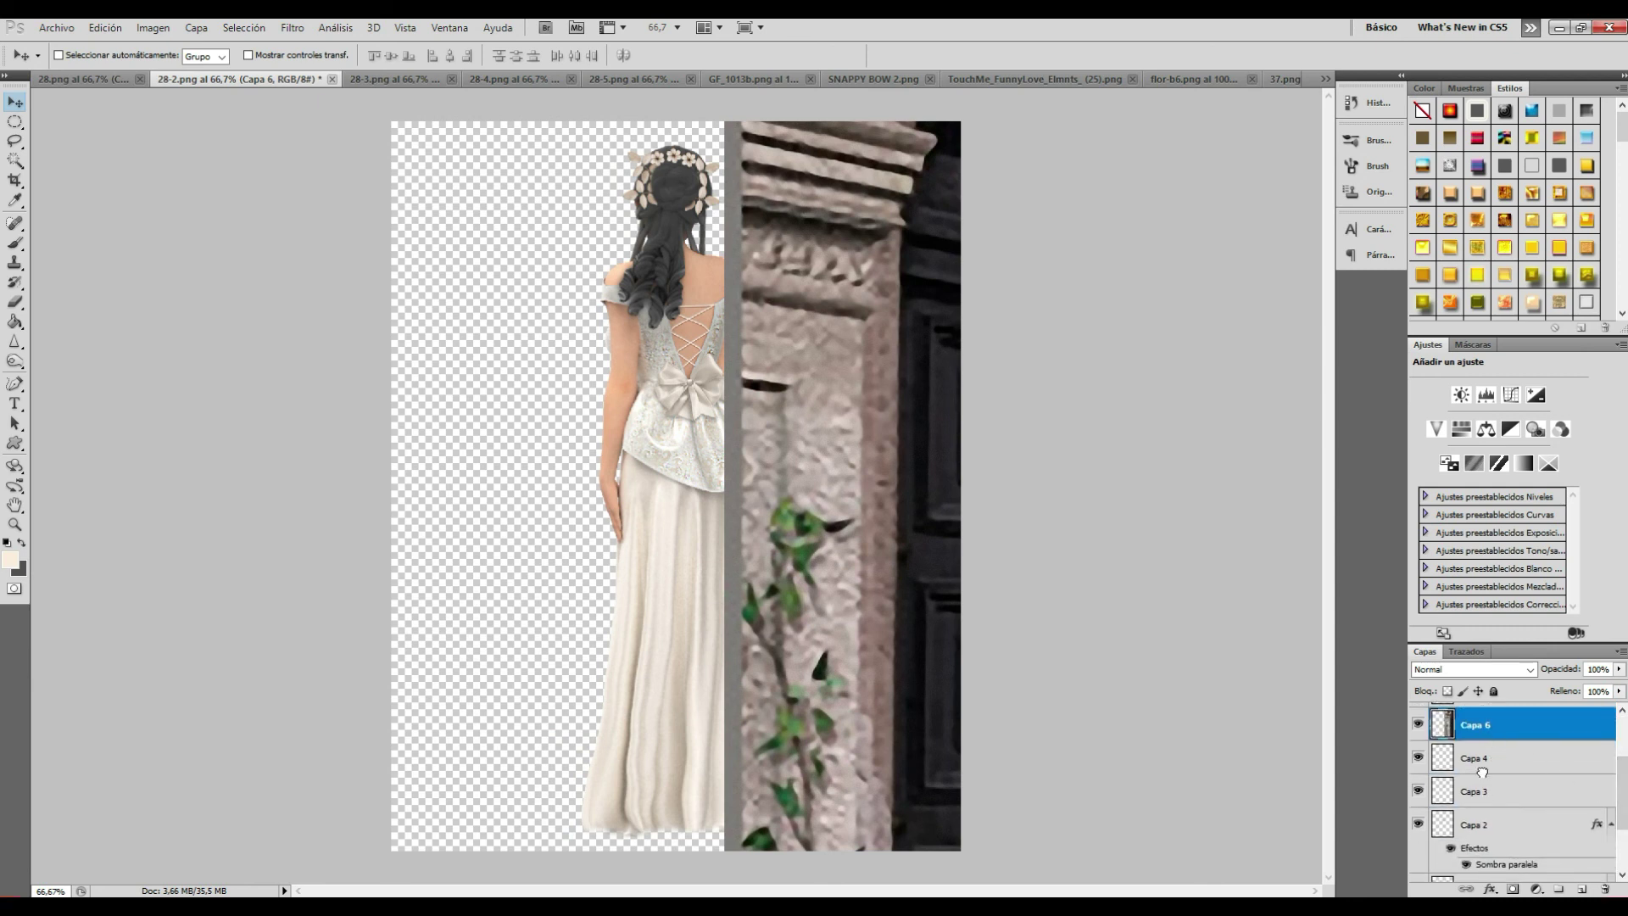
{"action": "left_click_drag", "start_coordinate": [1483, 725], "coordinate": [1483, 873]}
{"action": "left_click_drag", "start_coordinate": [1483, 782], "coordinate": [1483, 880]}
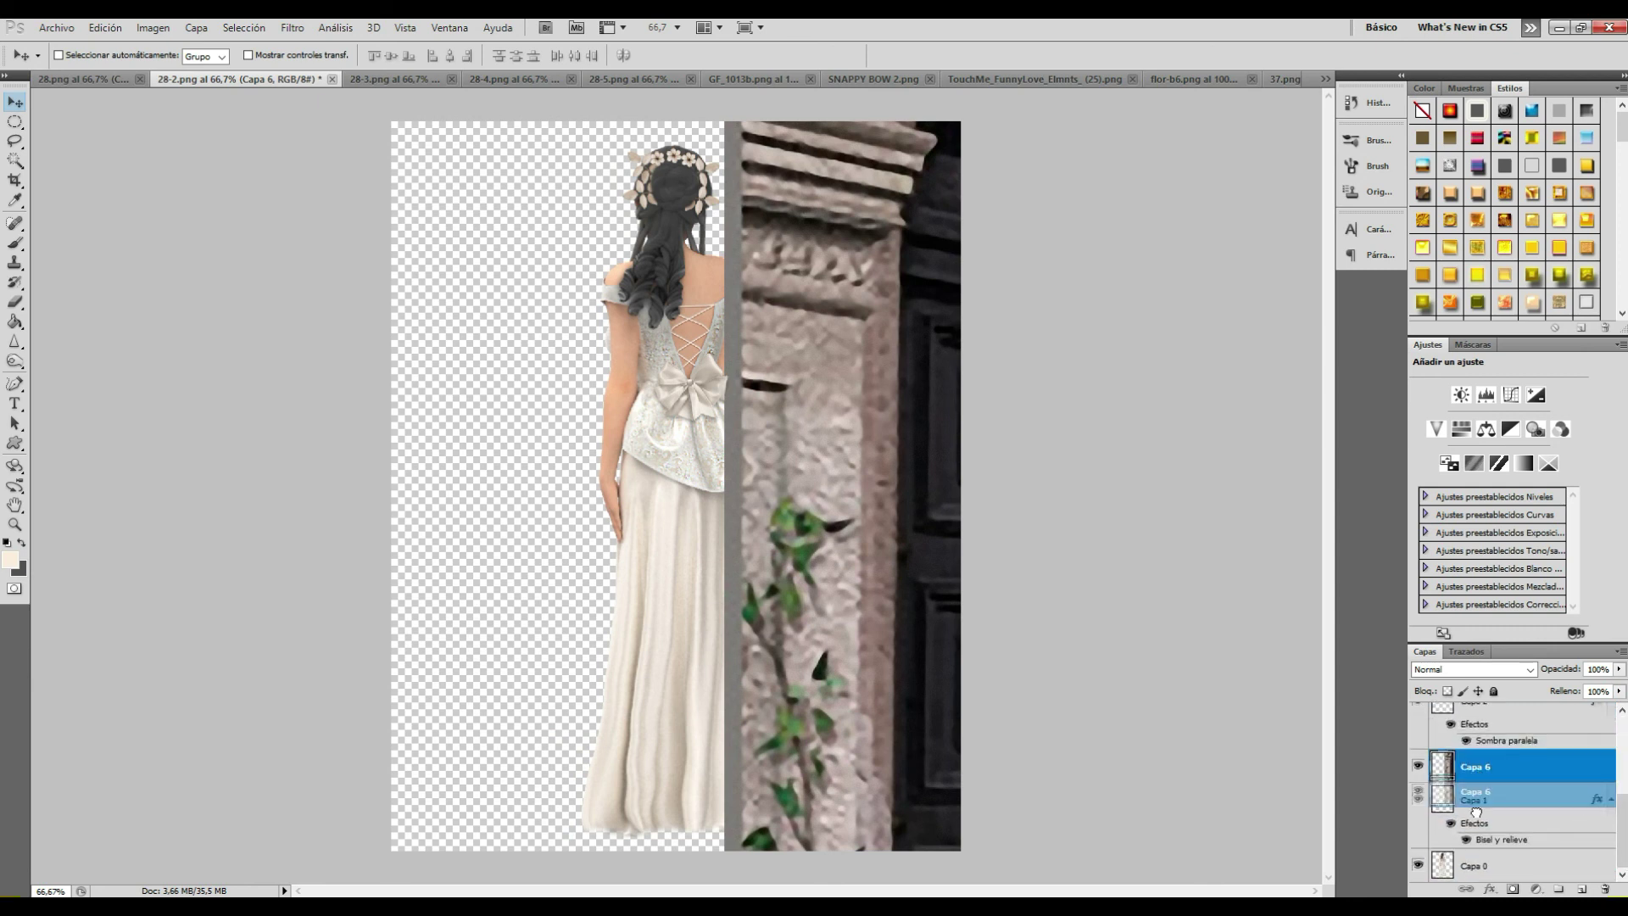
{"action": "left_click", "coordinate": [120, 34]}
{"action": "left_click", "coordinate": [457, 383]}
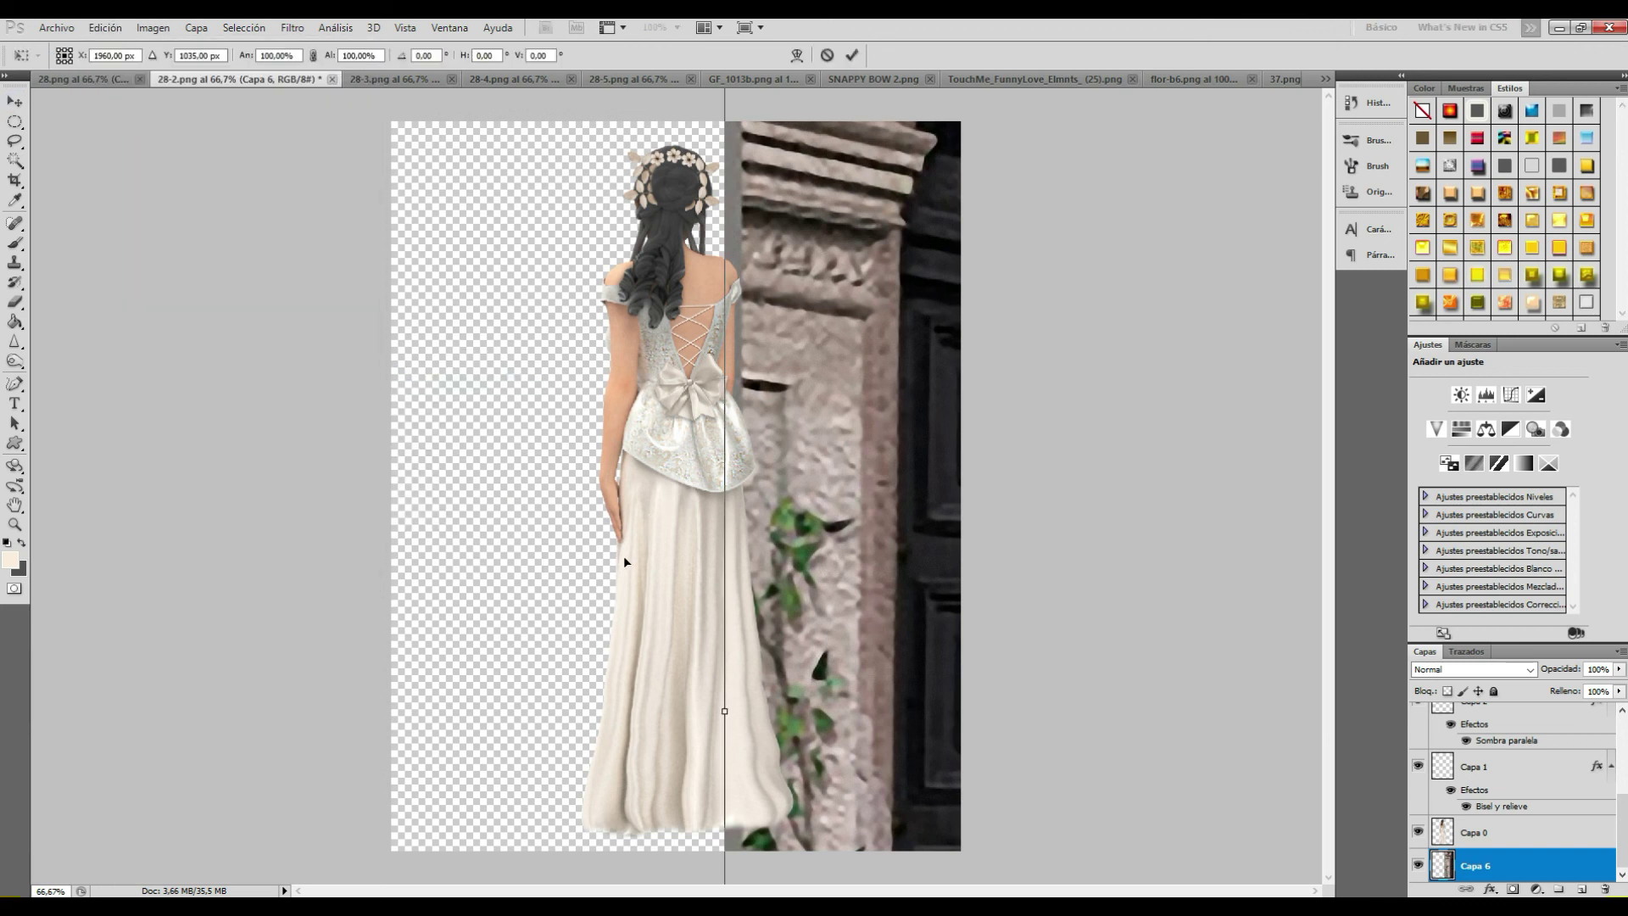
Step: Shrink the archway photo to about 37% with proportions locked
{"action": "left_click_drag", "start_coordinate": [623, 560], "coordinate": [449, 149]}
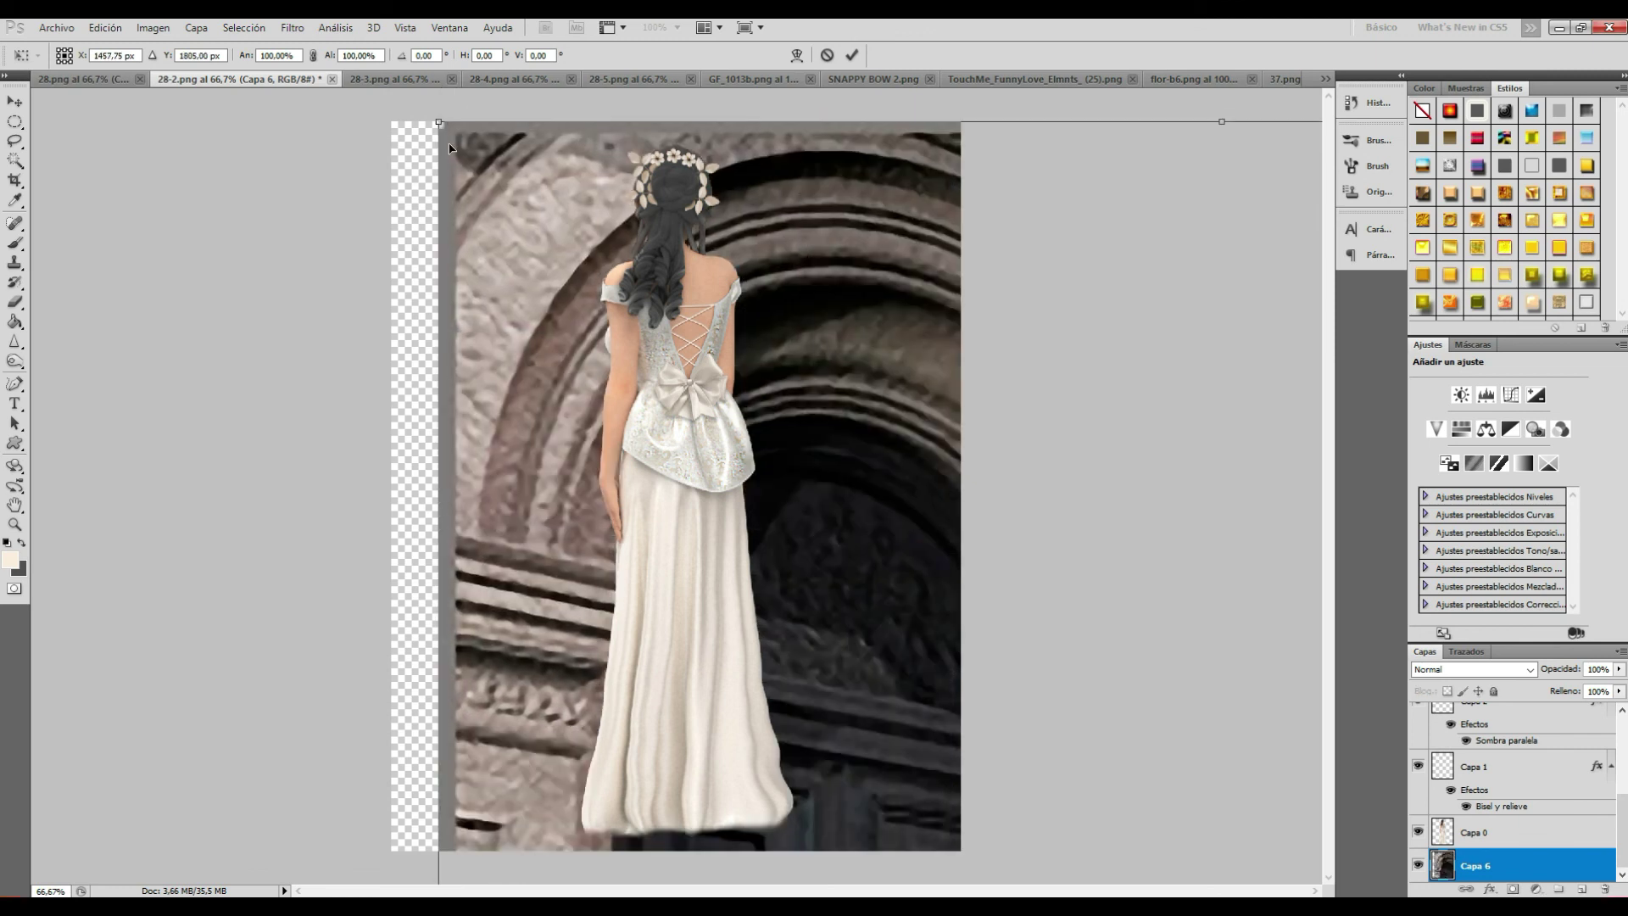
{"action": "mouse_move", "coordinate": [438, 121]}
{"action": "left_mouse_down"}
{"action": "mouse_move", "coordinate": [897, 619]}
{"action": "mouse_move", "coordinate": [440, 208]}
{"action": "left_mouse_up"}
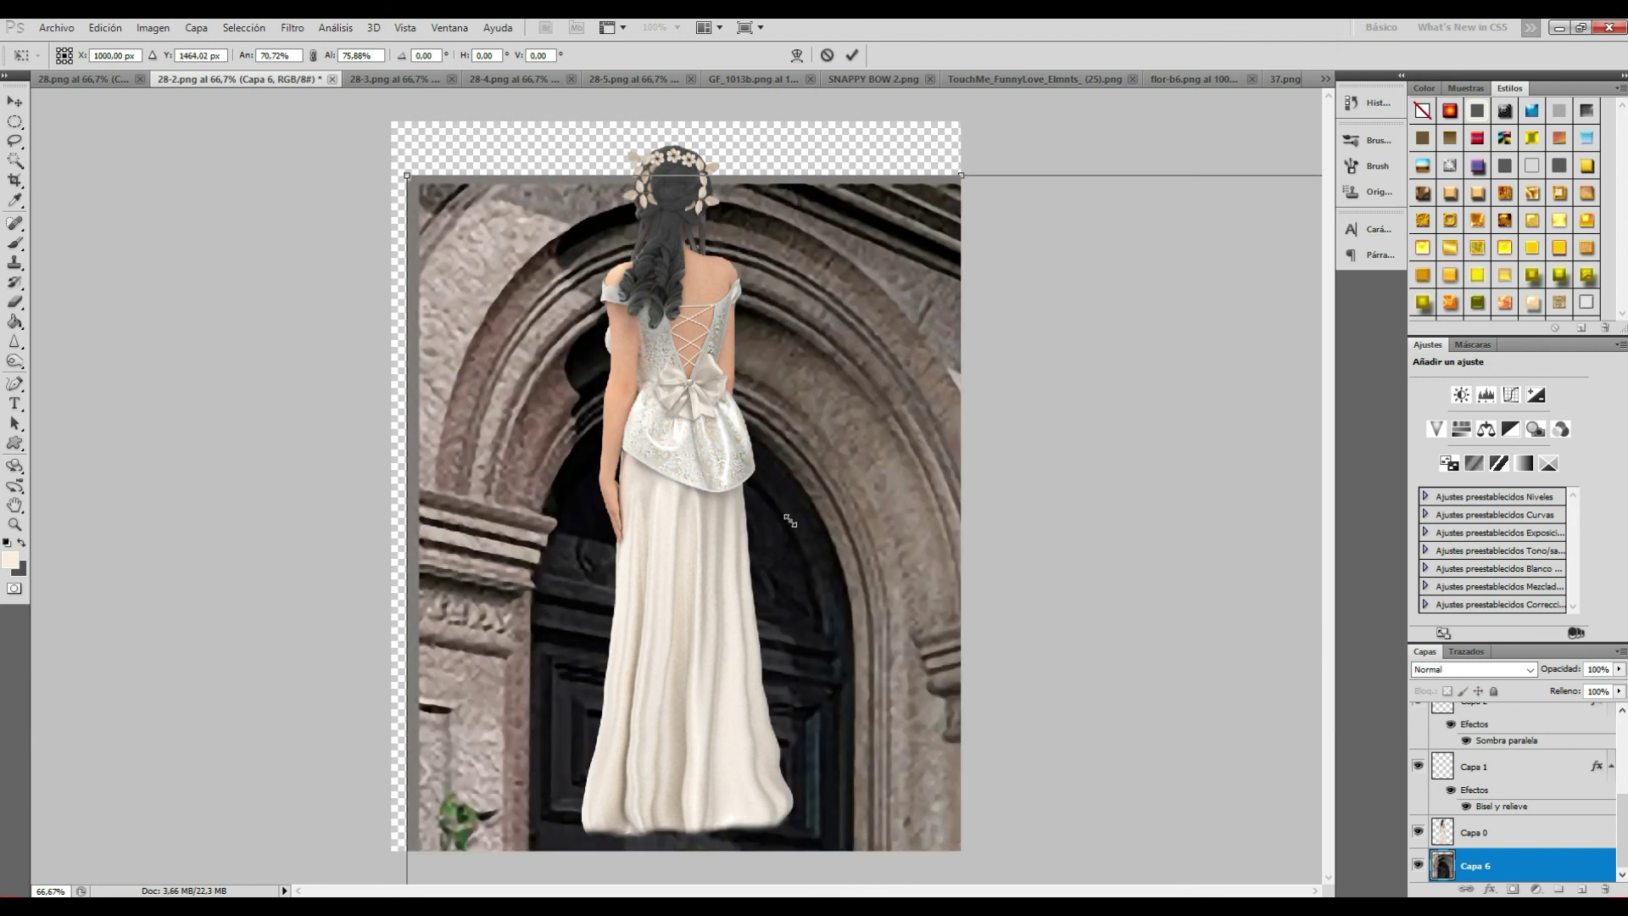
{"action": "left_click_drag", "start_coordinate": [804, 542], "coordinate": [398, 110]}
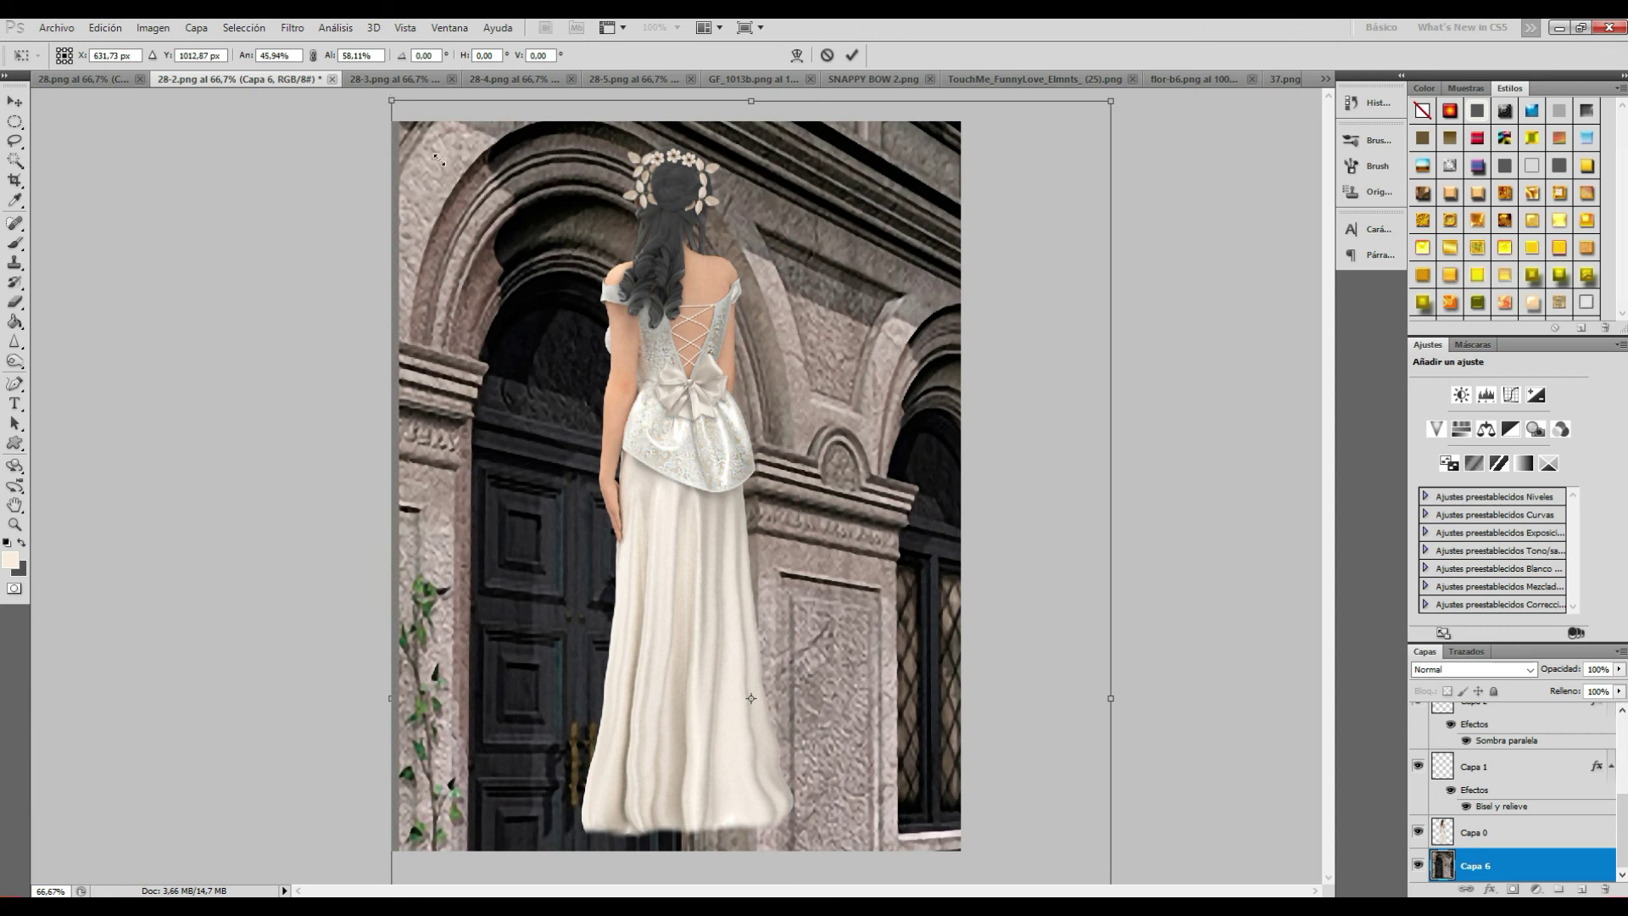
{"action": "left_click_drag", "start_coordinate": [778, 449], "coordinate": [555, 405]}
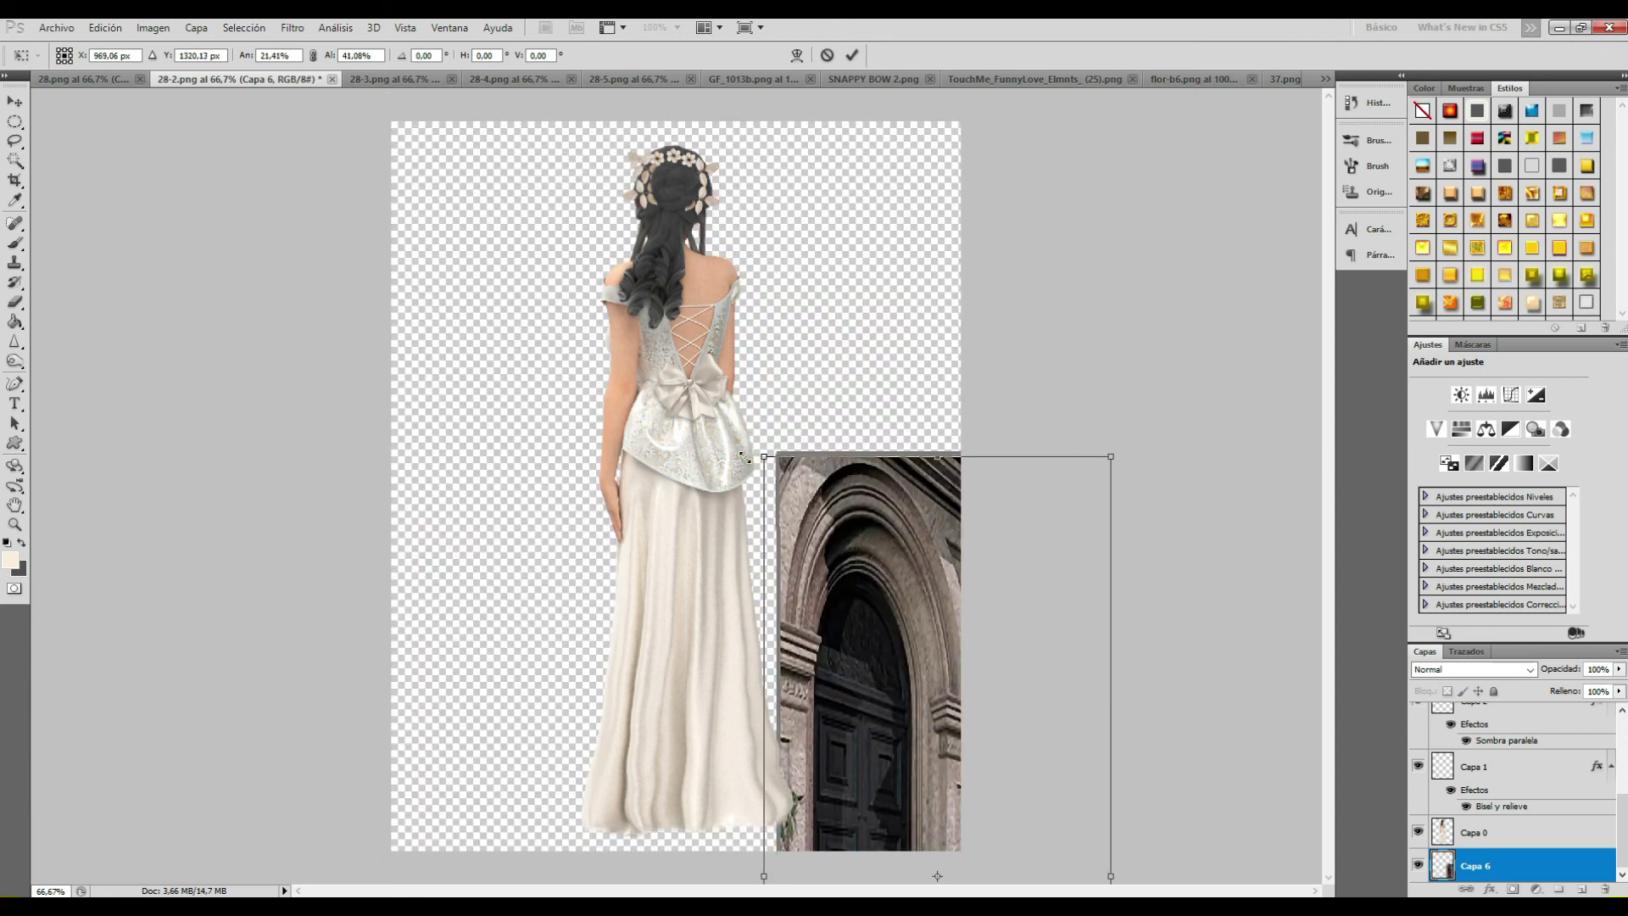
{"action": "left_click", "coordinate": [313, 55]}
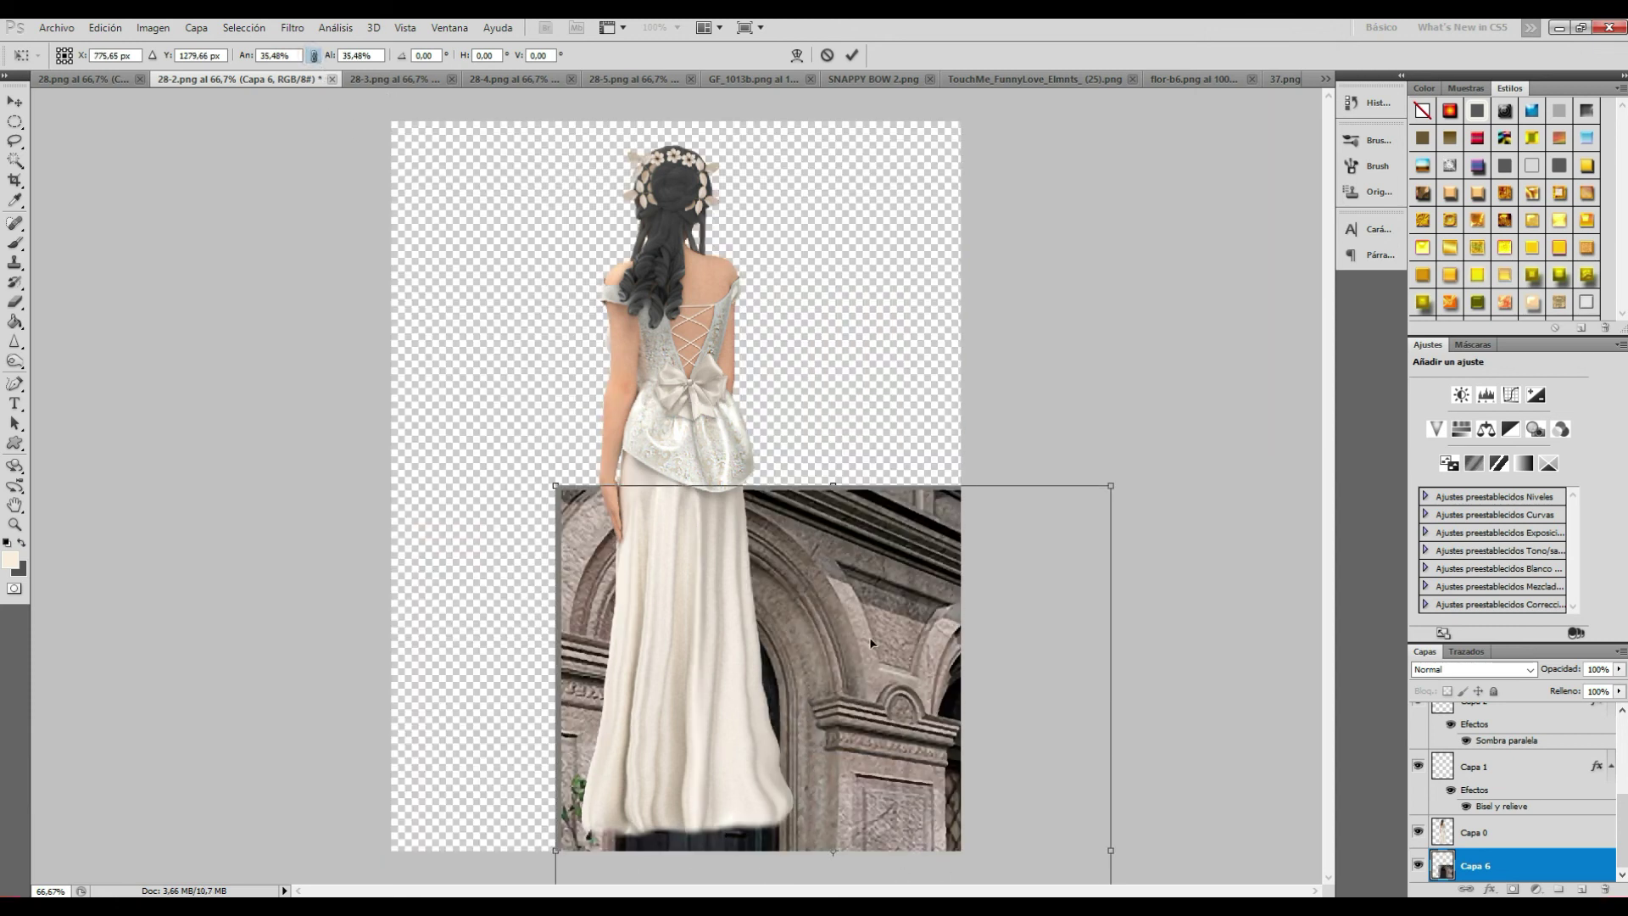
Step: Stretch the archway photo's edges to fill the whole canvas and apply the transform
{"action": "left_click_drag", "start_coordinate": [860, 642], "coordinate": [701, 273]}
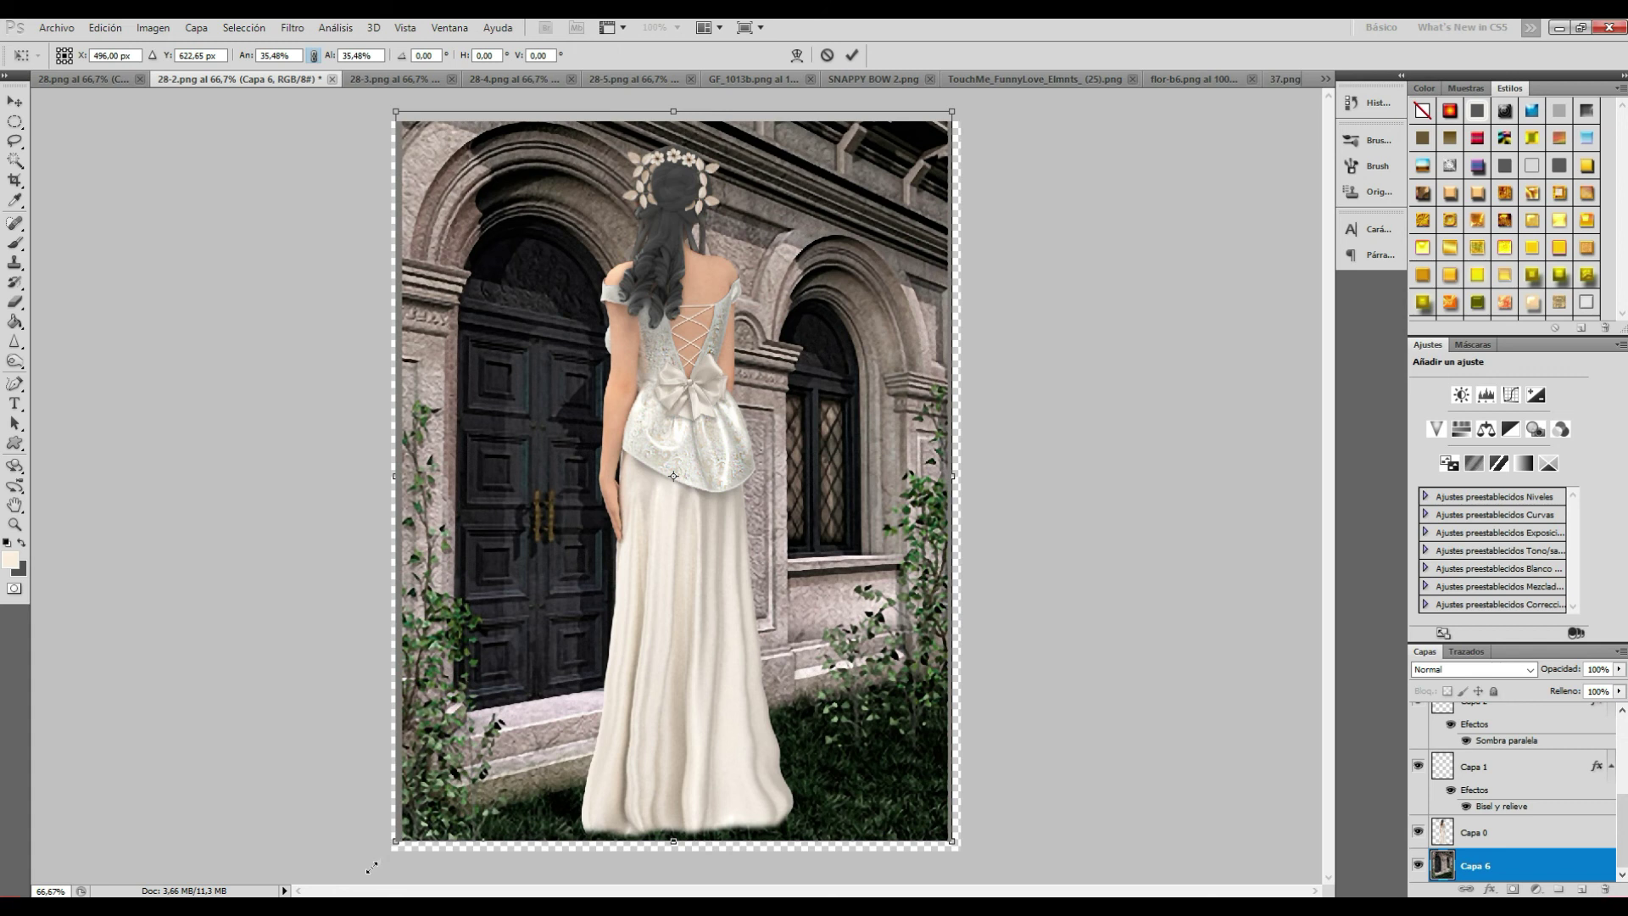
{"action": "left_click_drag", "start_coordinate": [371, 868], "coordinate": [366, 871]}
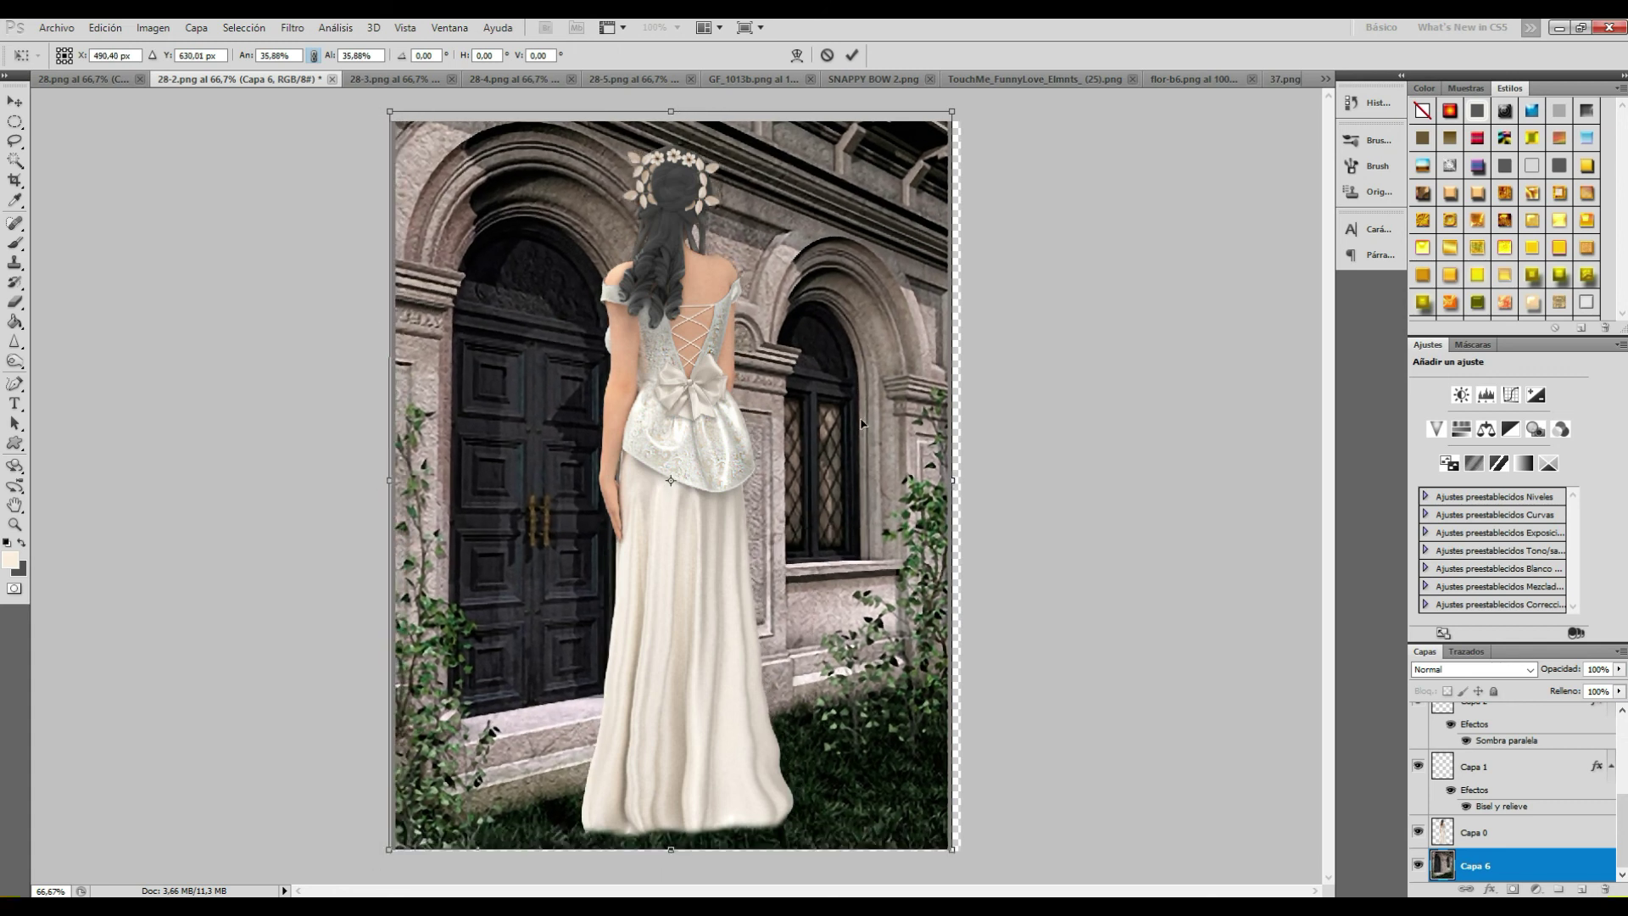
{"action": "left_click_drag", "start_coordinate": [978, 484], "coordinate": [968, 481]}
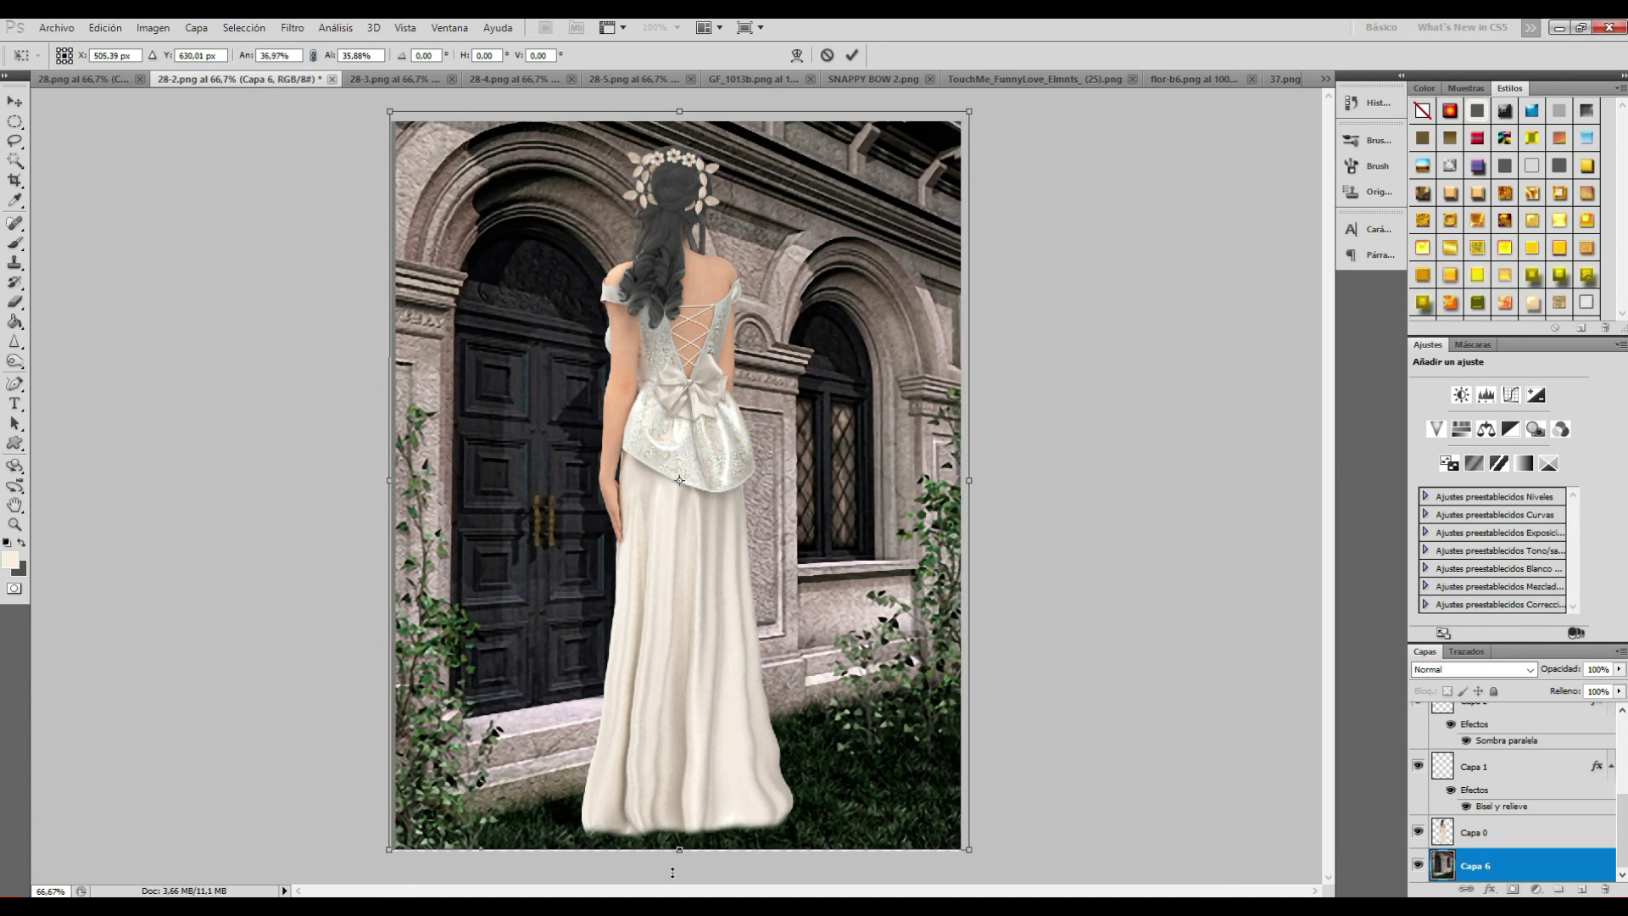
{"action": "left_click_drag", "start_coordinate": [671, 871], "coordinate": [669, 867]}
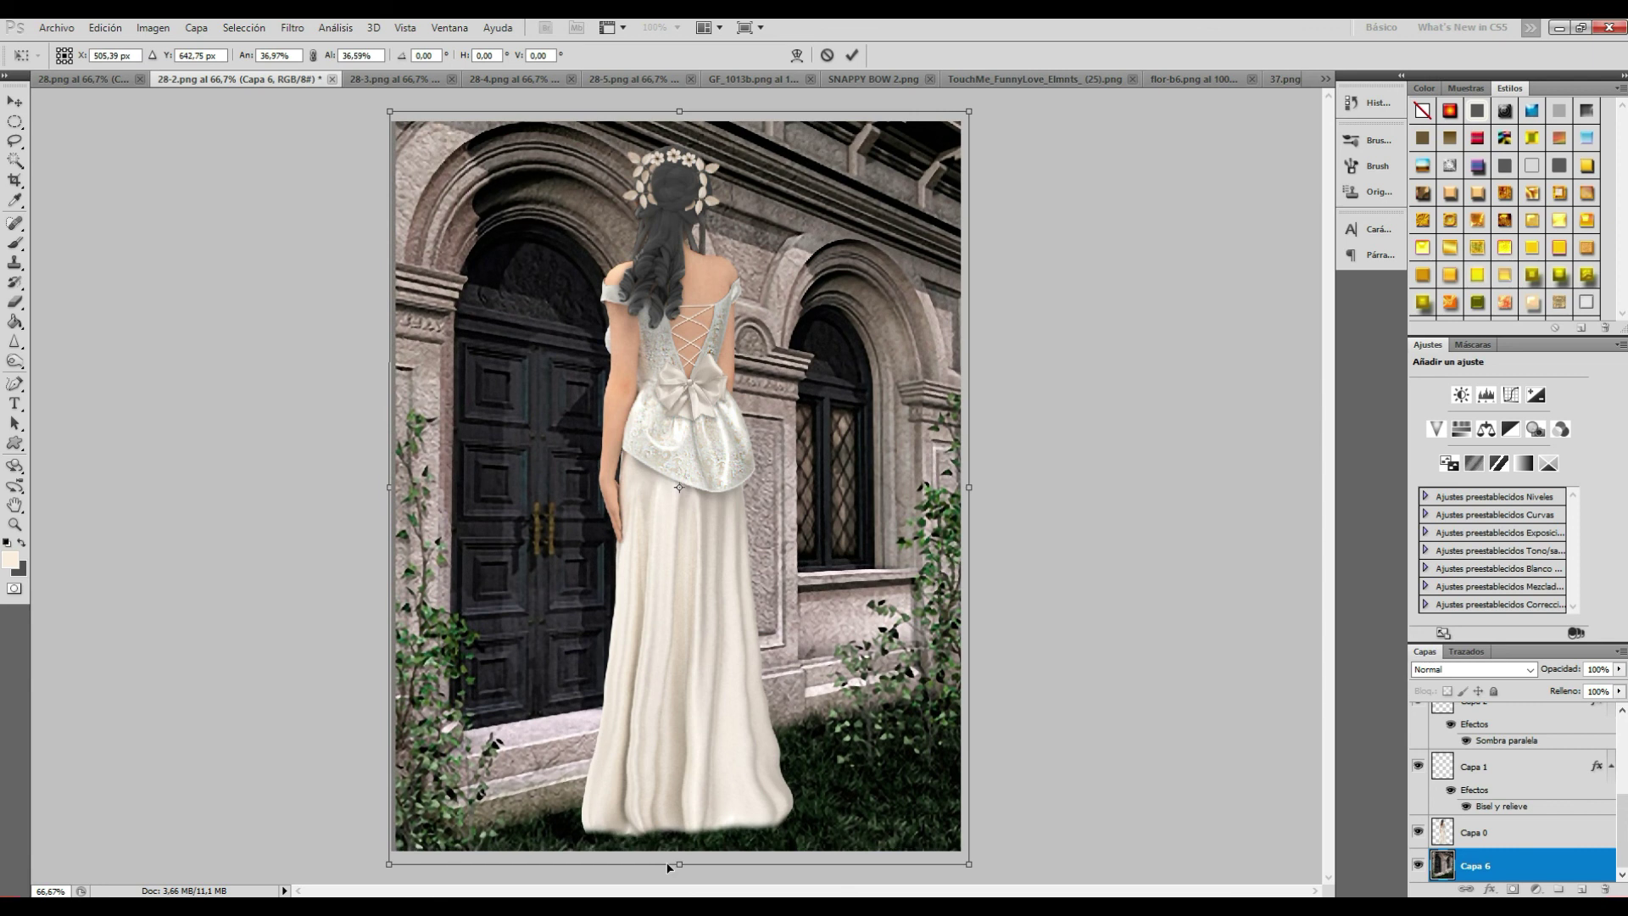
{"action": "left_click_drag", "start_coordinate": [366, 490], "coordinate": [380, 489]}
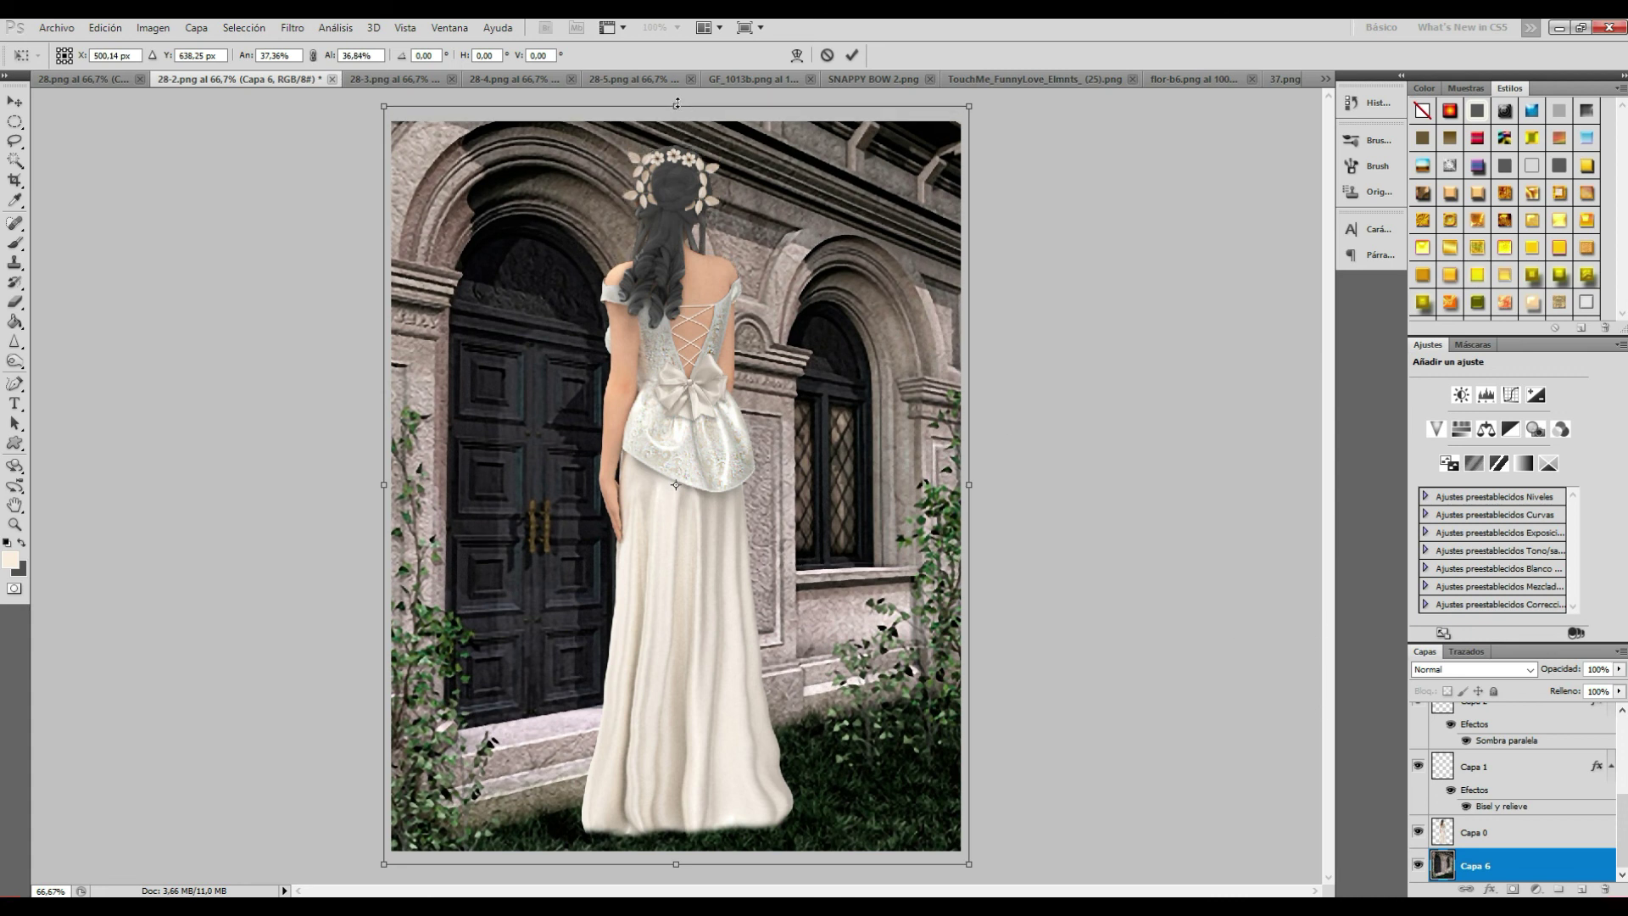
{"action": "left_click_drag", "start_coordinate": [676, 106], "coordinate": [679, 111]}
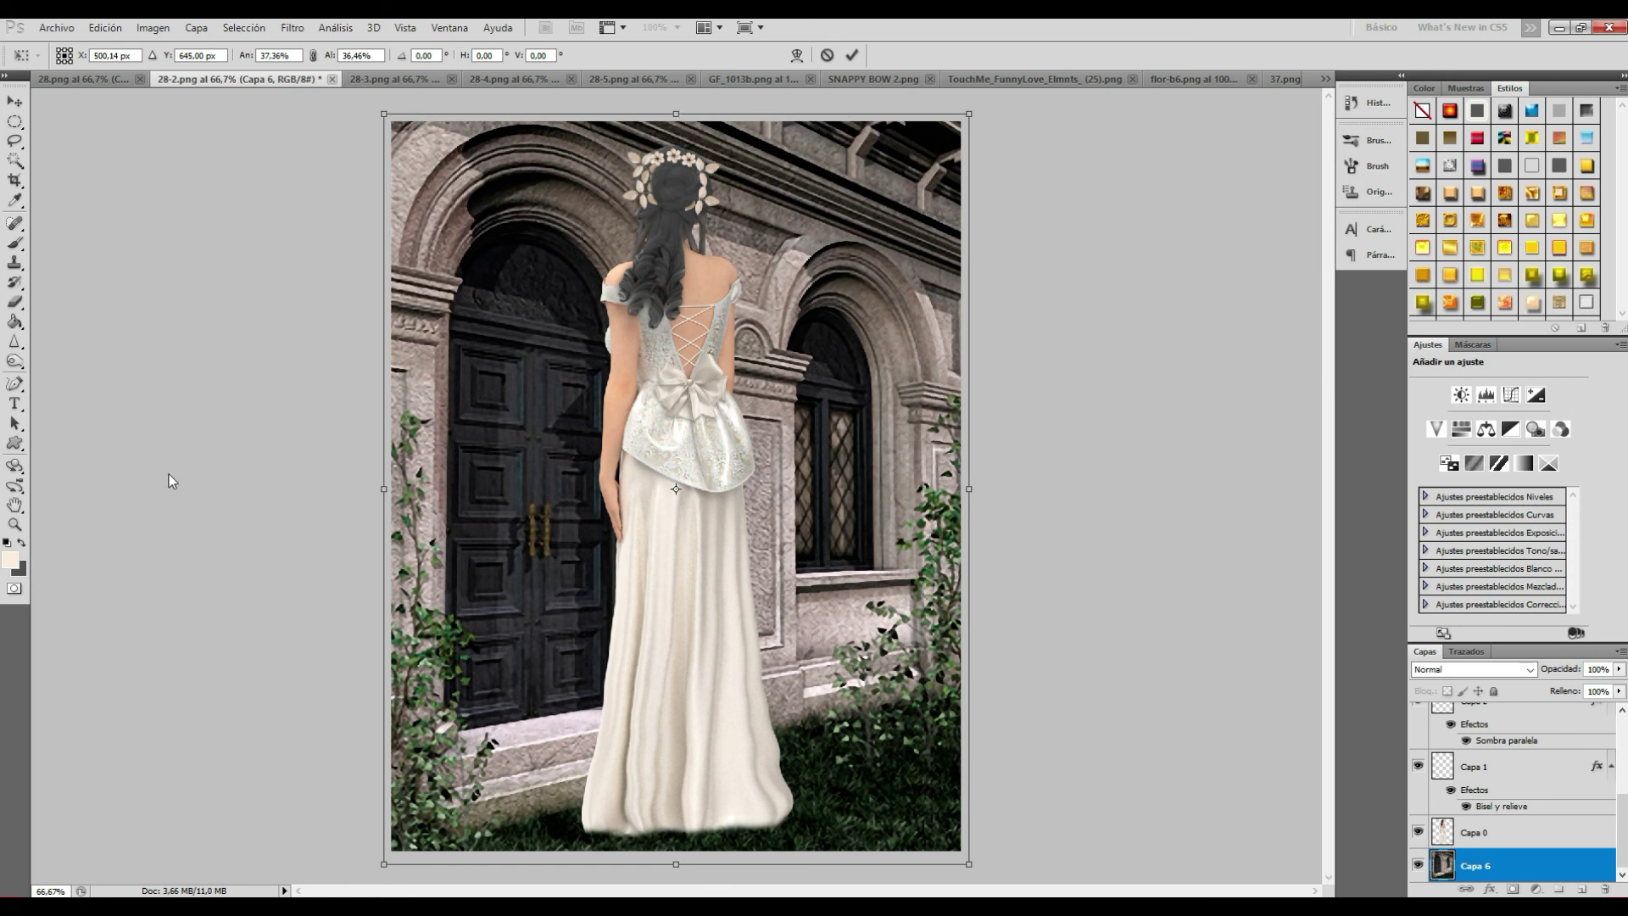
{"action": "left_click", "coordinate": [17, 525]}
{"action": "left_click", "coordinate": [734, 334]}
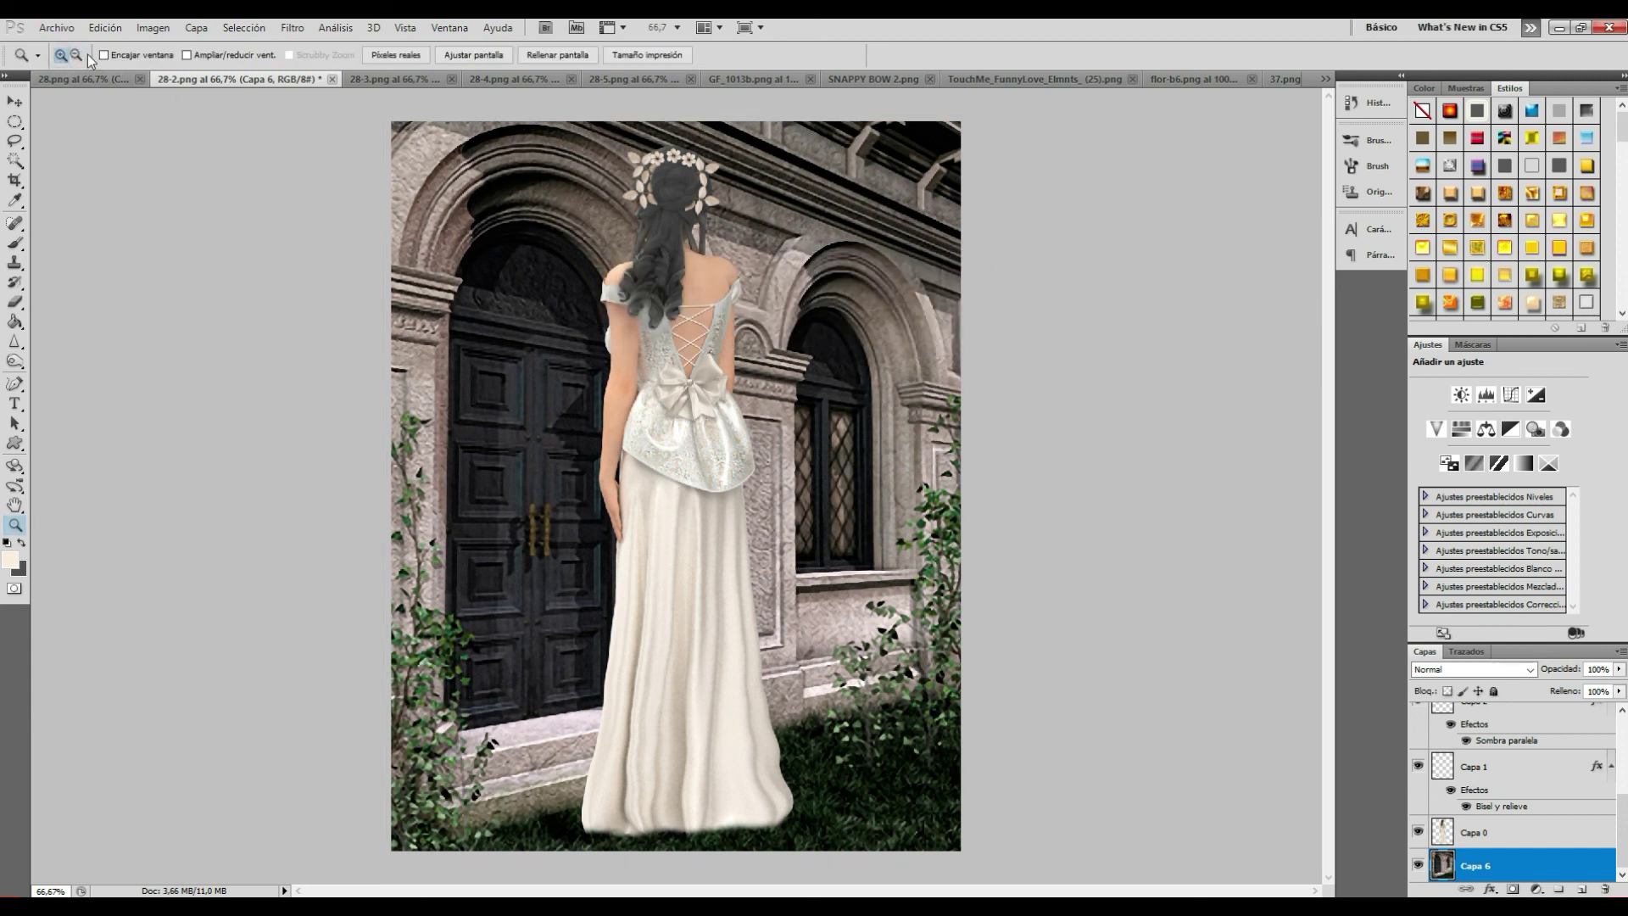
{"action": "left_click", "coordinate": [747, 345]}
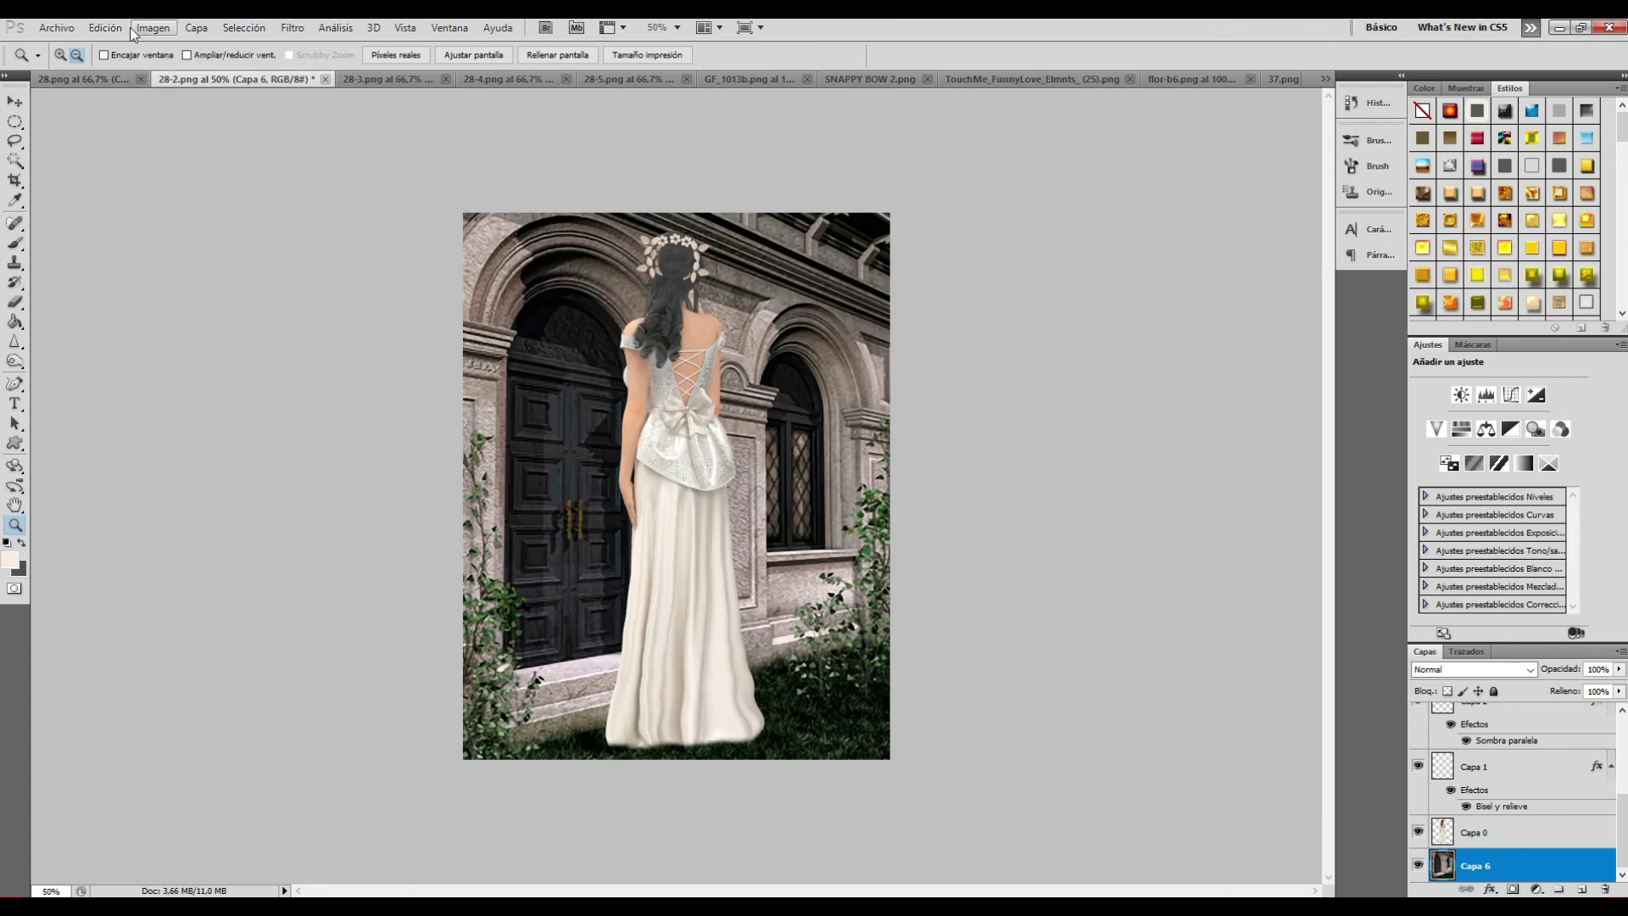
Step: Scale the stone arch photo on Capa 6 proportionally to about 118%, shift it down, and apply
{"action": "left_click", "coordinate": [105, 27]}
{"action": "left_click", "coordinate": [404, 384]}
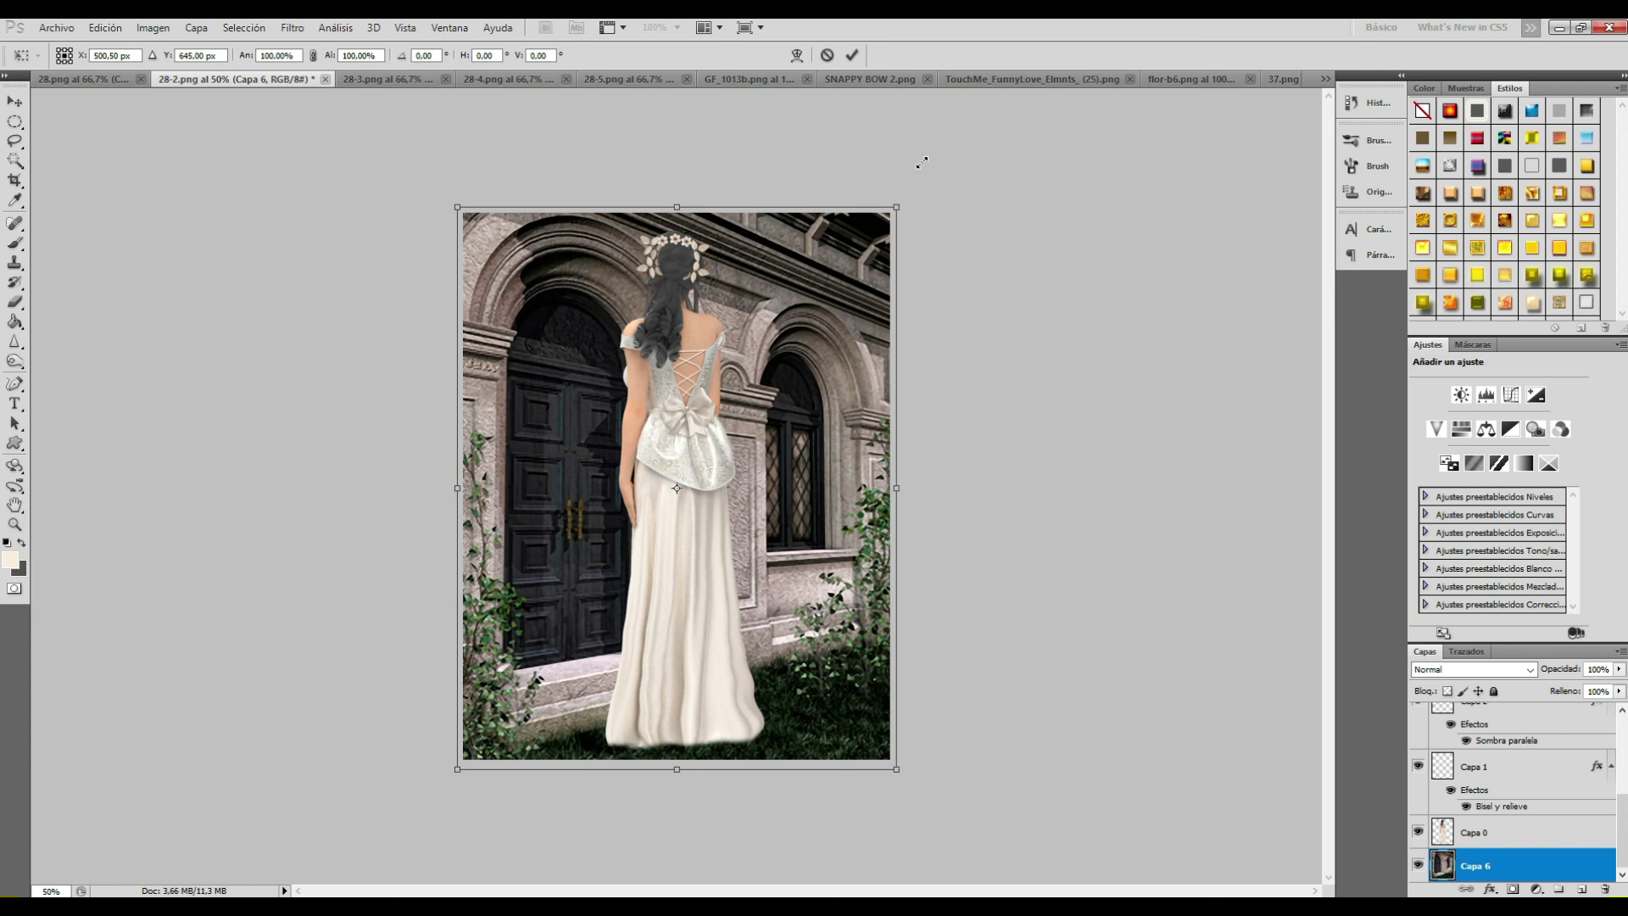
{"action": "left_click_drag", "start_coordinate": [929, 152], "coordinate": [906, 123]}
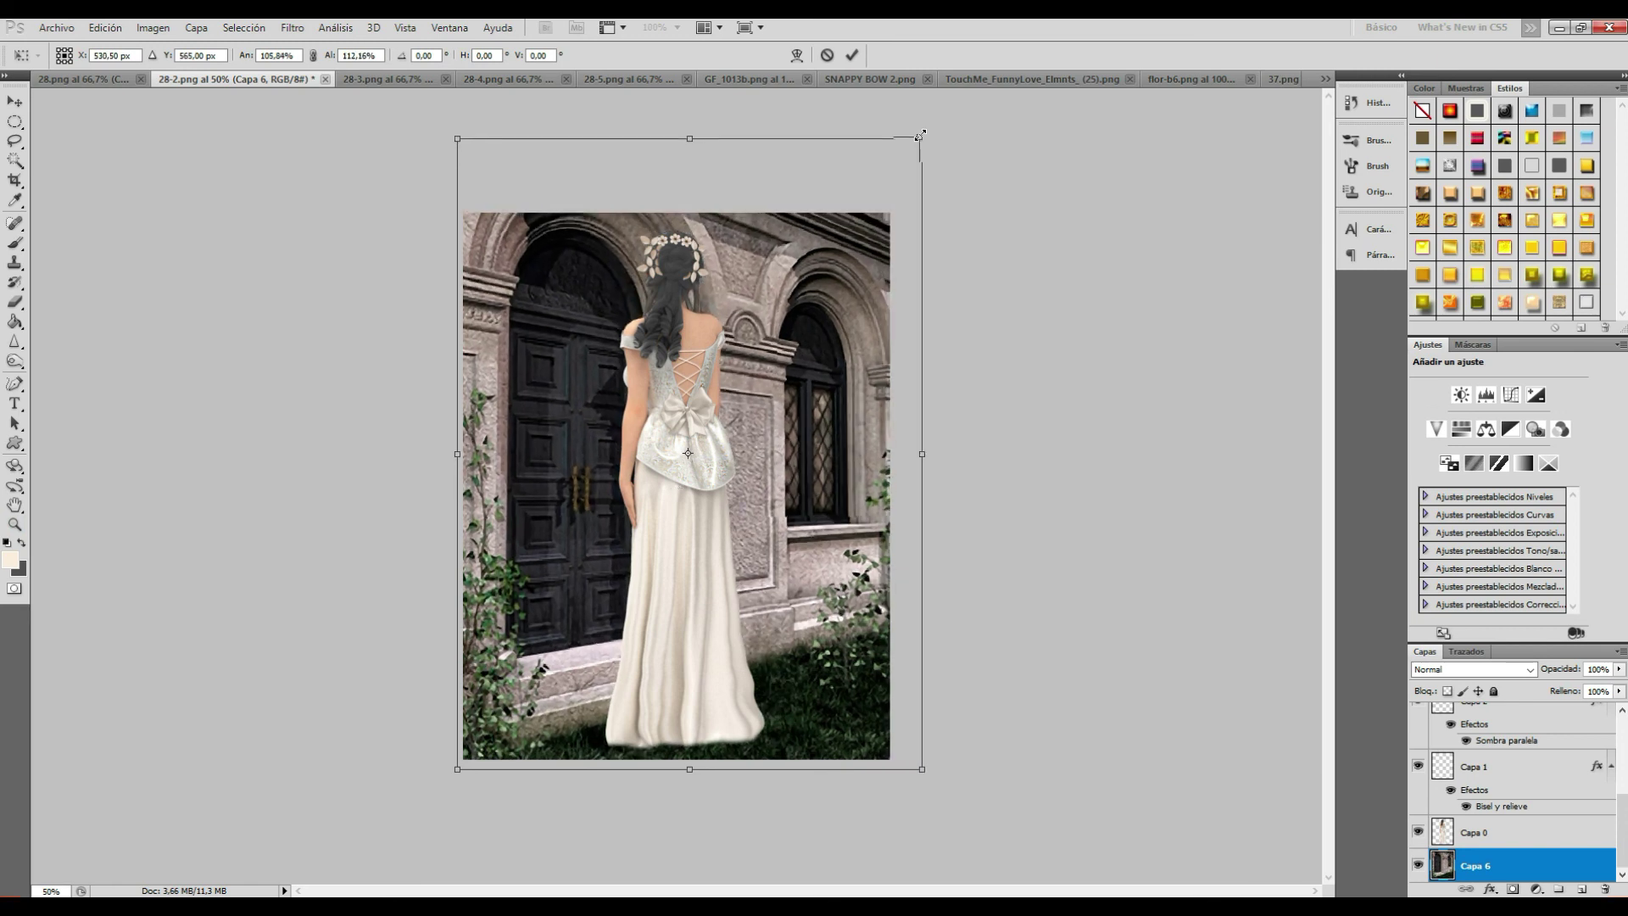
{"action": "left_click_drag", "start_coordinate": [907, 123], "coordinate": [980, 56]}
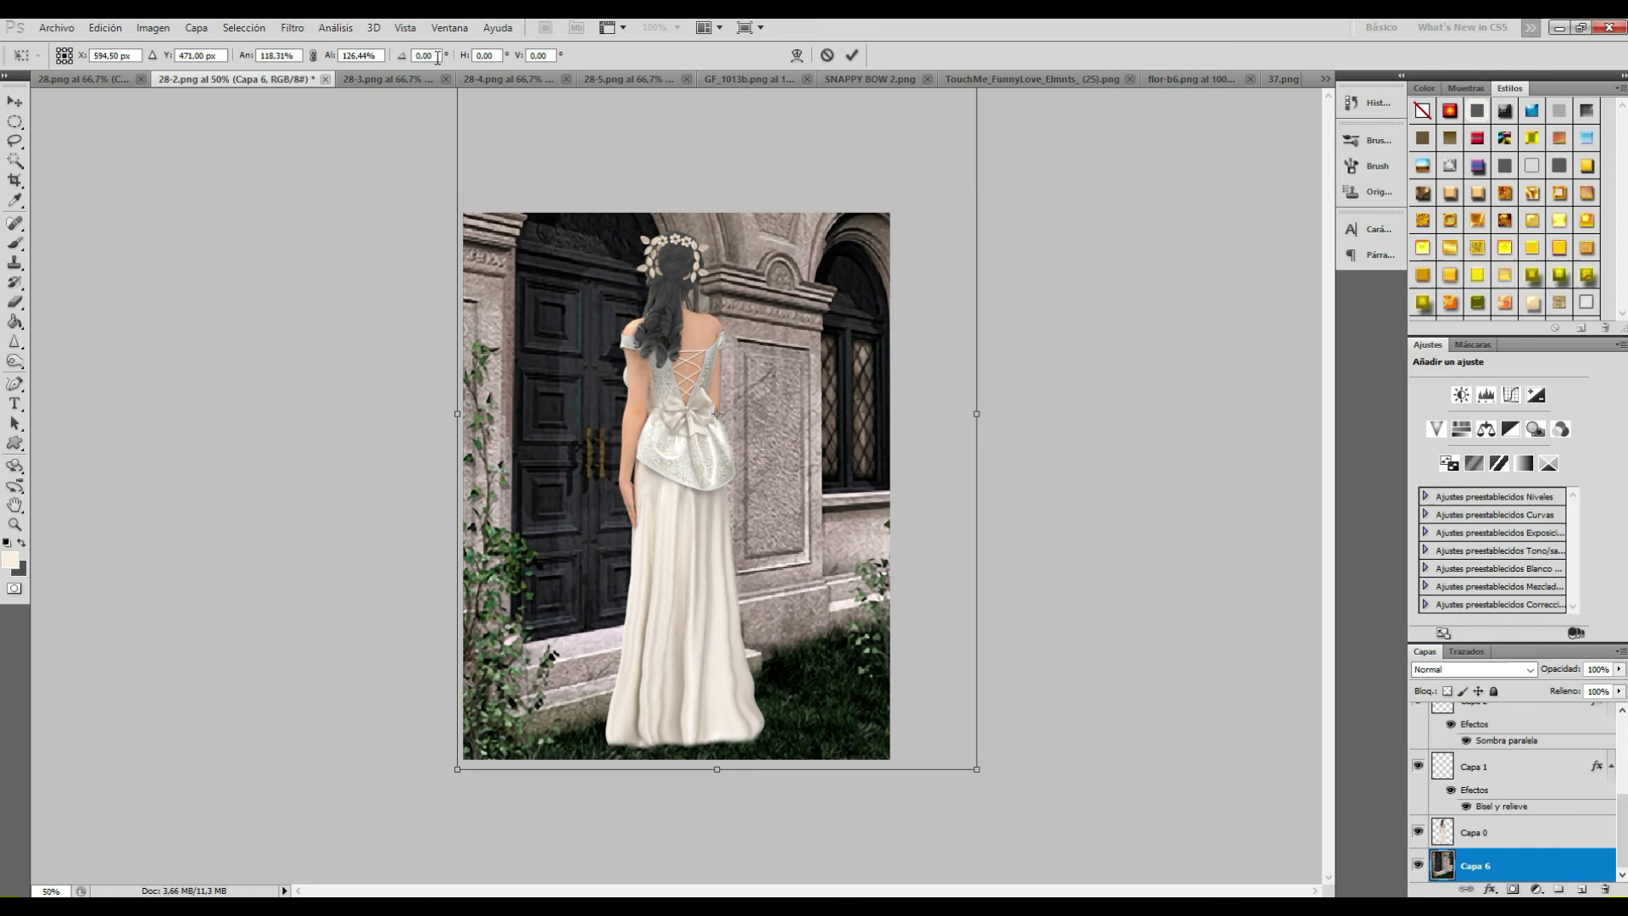
{"action": "left_click", "coordinate": [314, 56]}
{"action": "left_click_drag", "start_coordinate": [807, 597], "coordinate": [812, 564]}
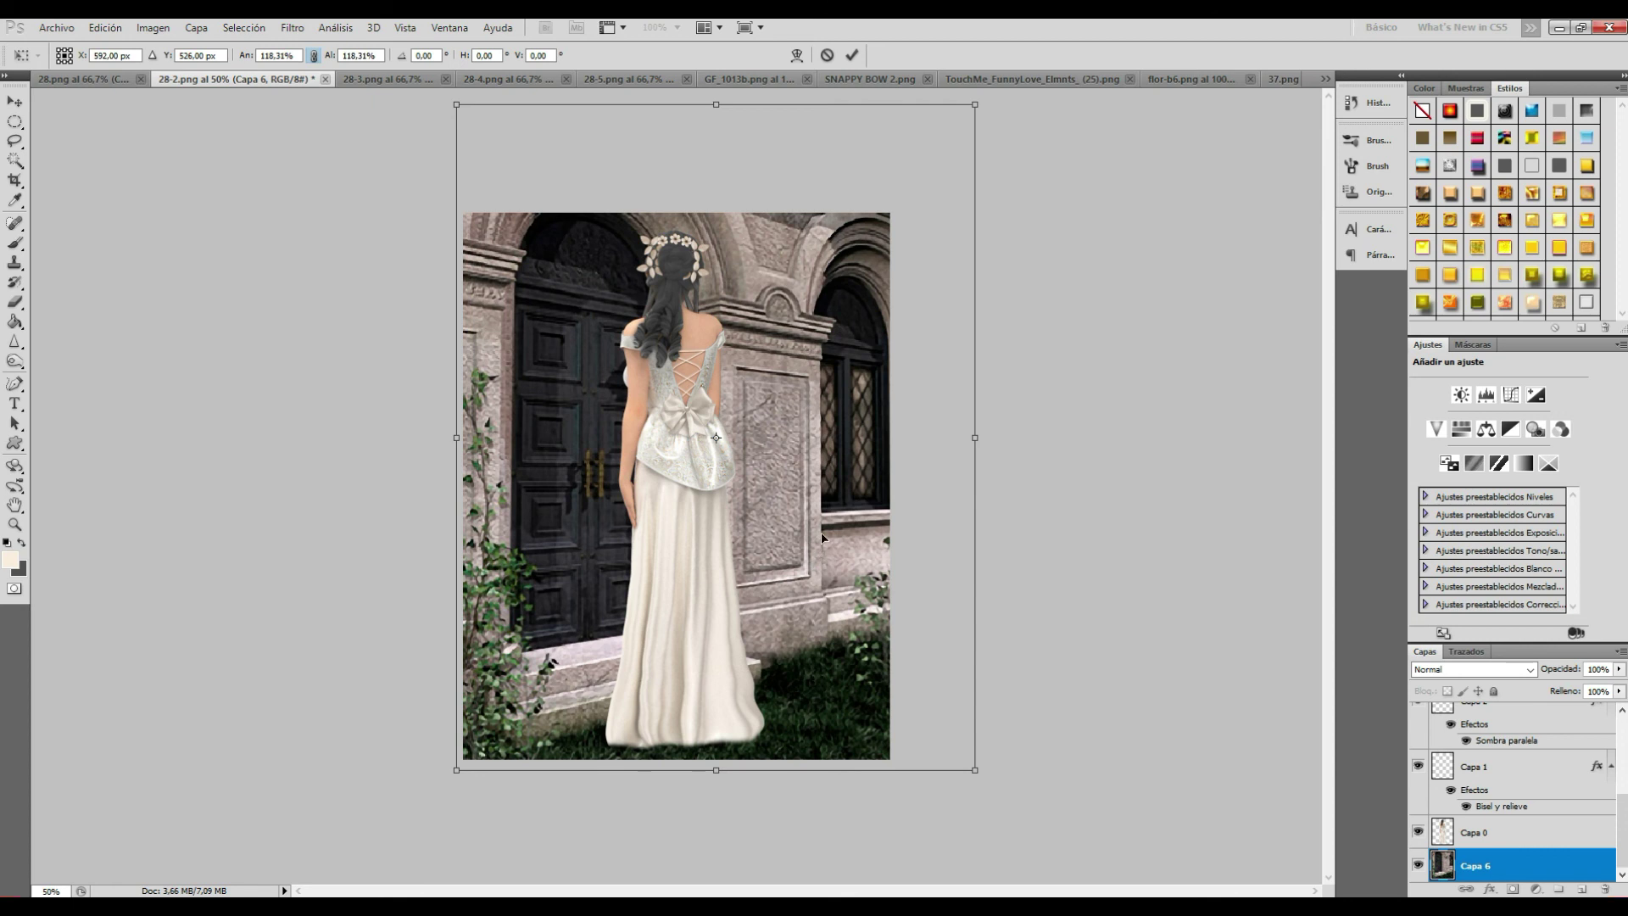
{"action": "key", "text": "v"}
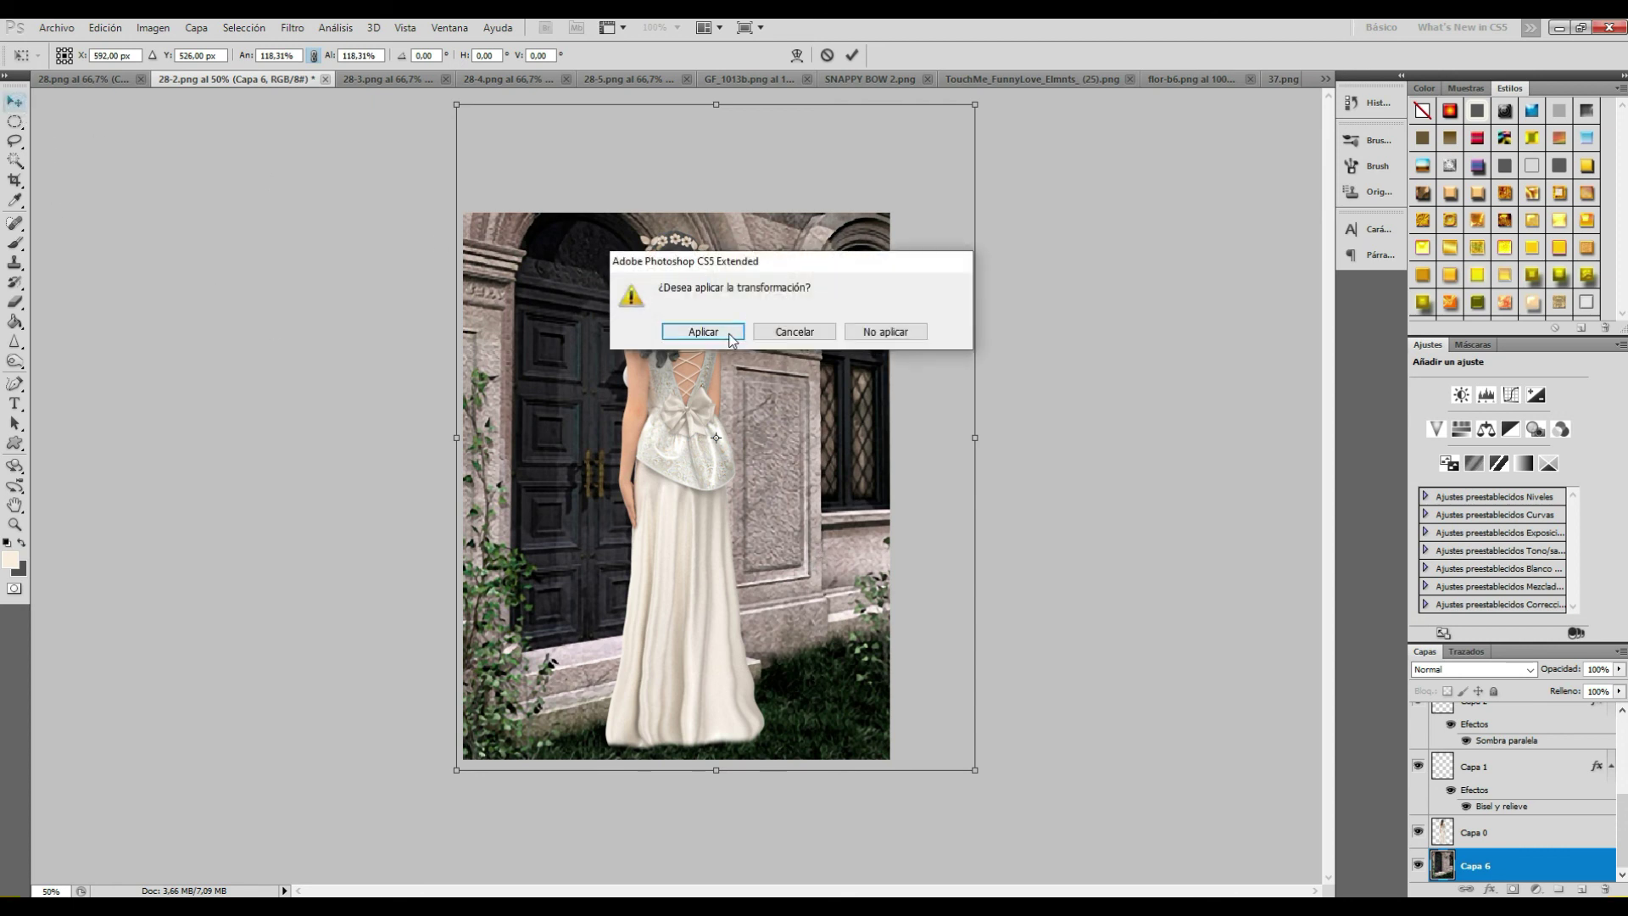
{"action": "left_click", "coordinate": [729, 339]}
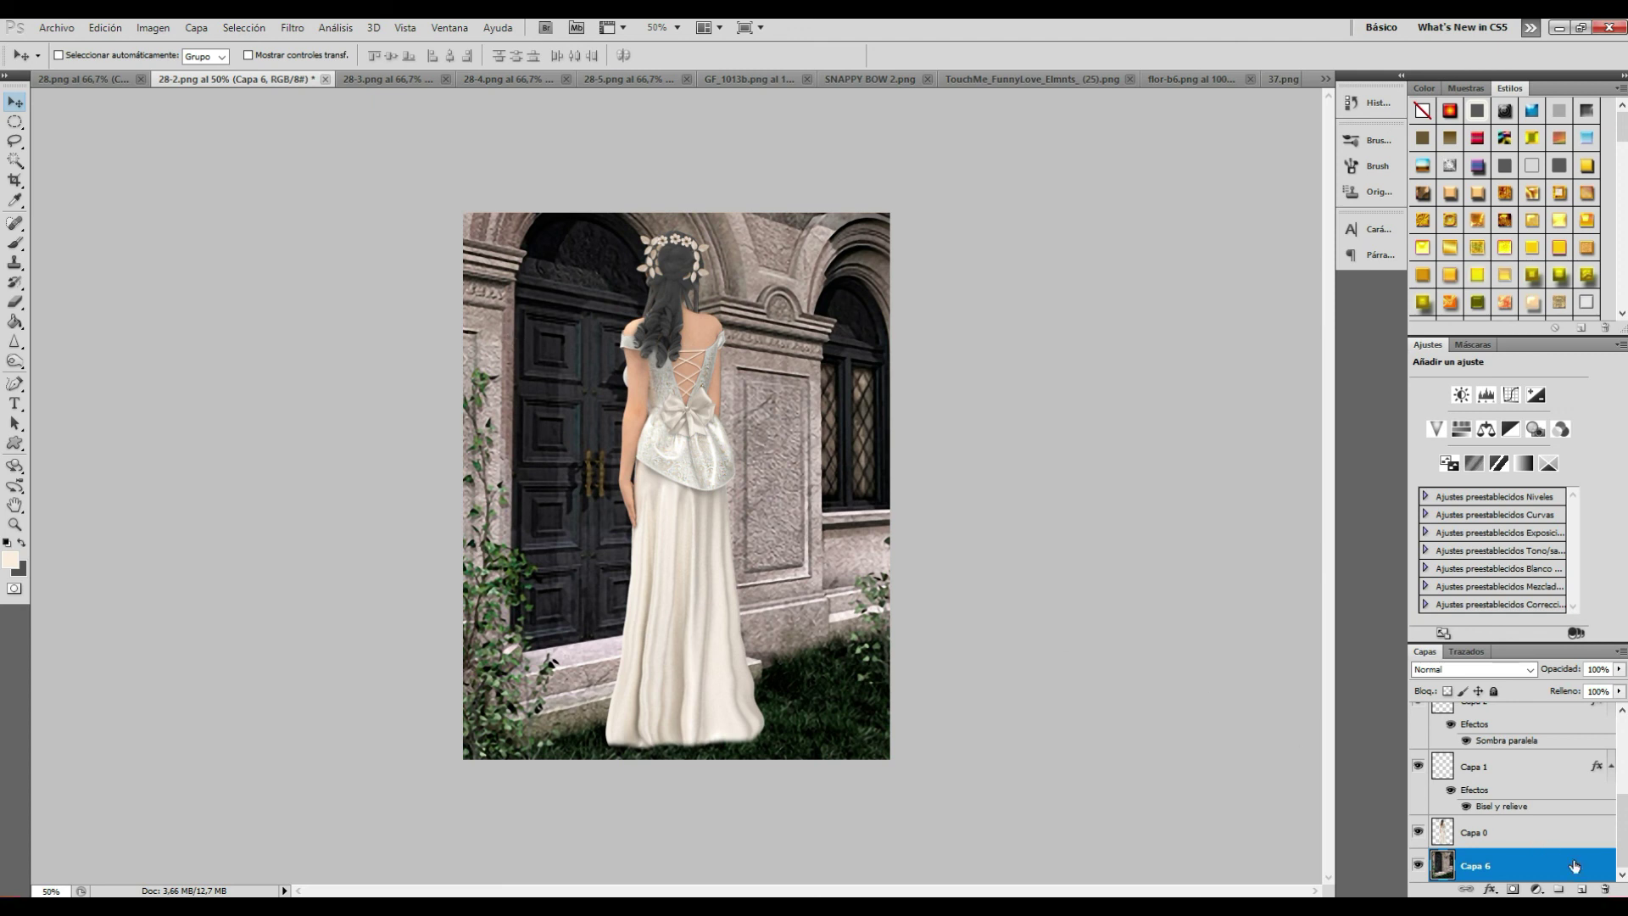
Step: Fill Capa 7 with cream beneath the arch and lower Capa 6's opacity to 72%
{"action": "scroll", "coordinate": [1623, 835], "scroll_direction": "down", "scroll_amount": 1}
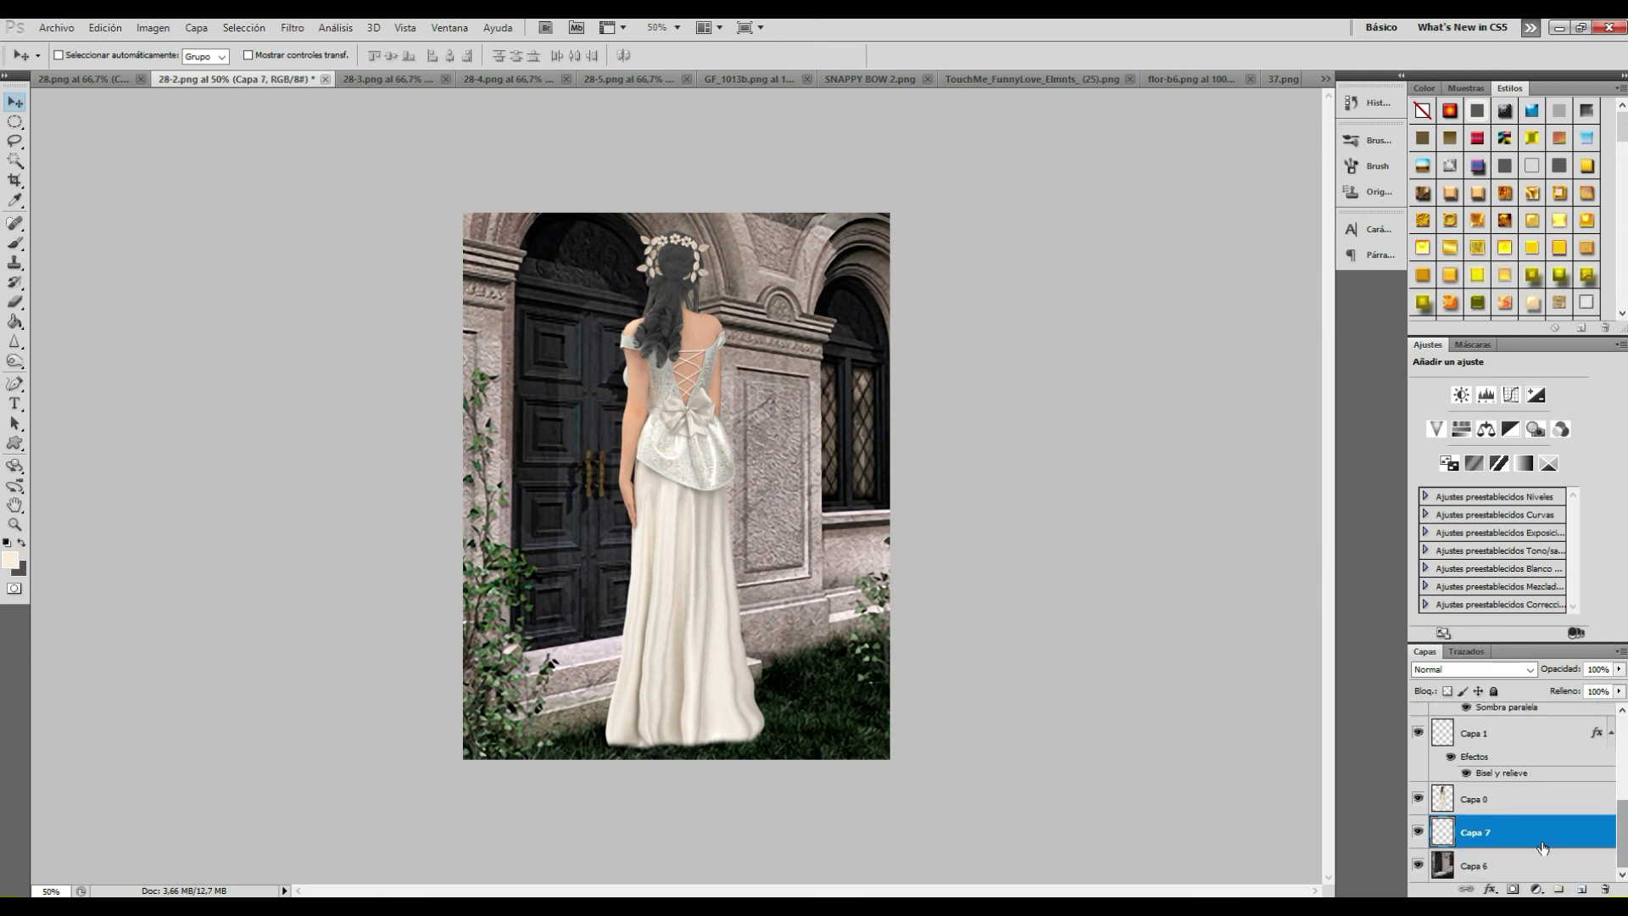
{"action": "left_click", "coordinate": [15, 323]}
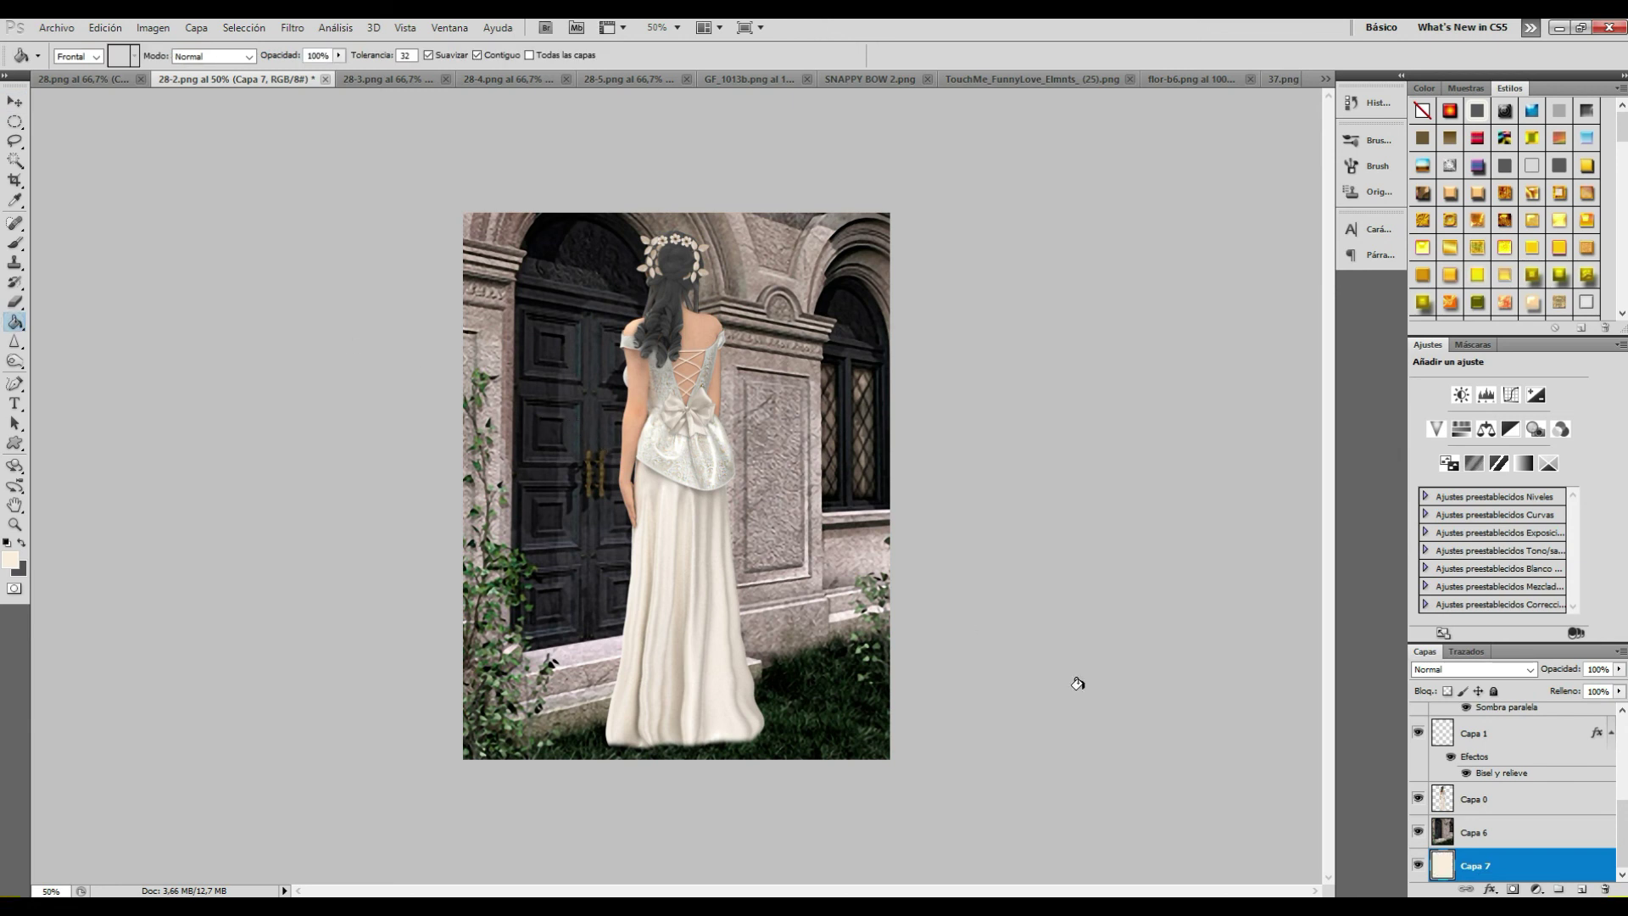
{"action": "left_click", "coordinate": [1458, 835]}
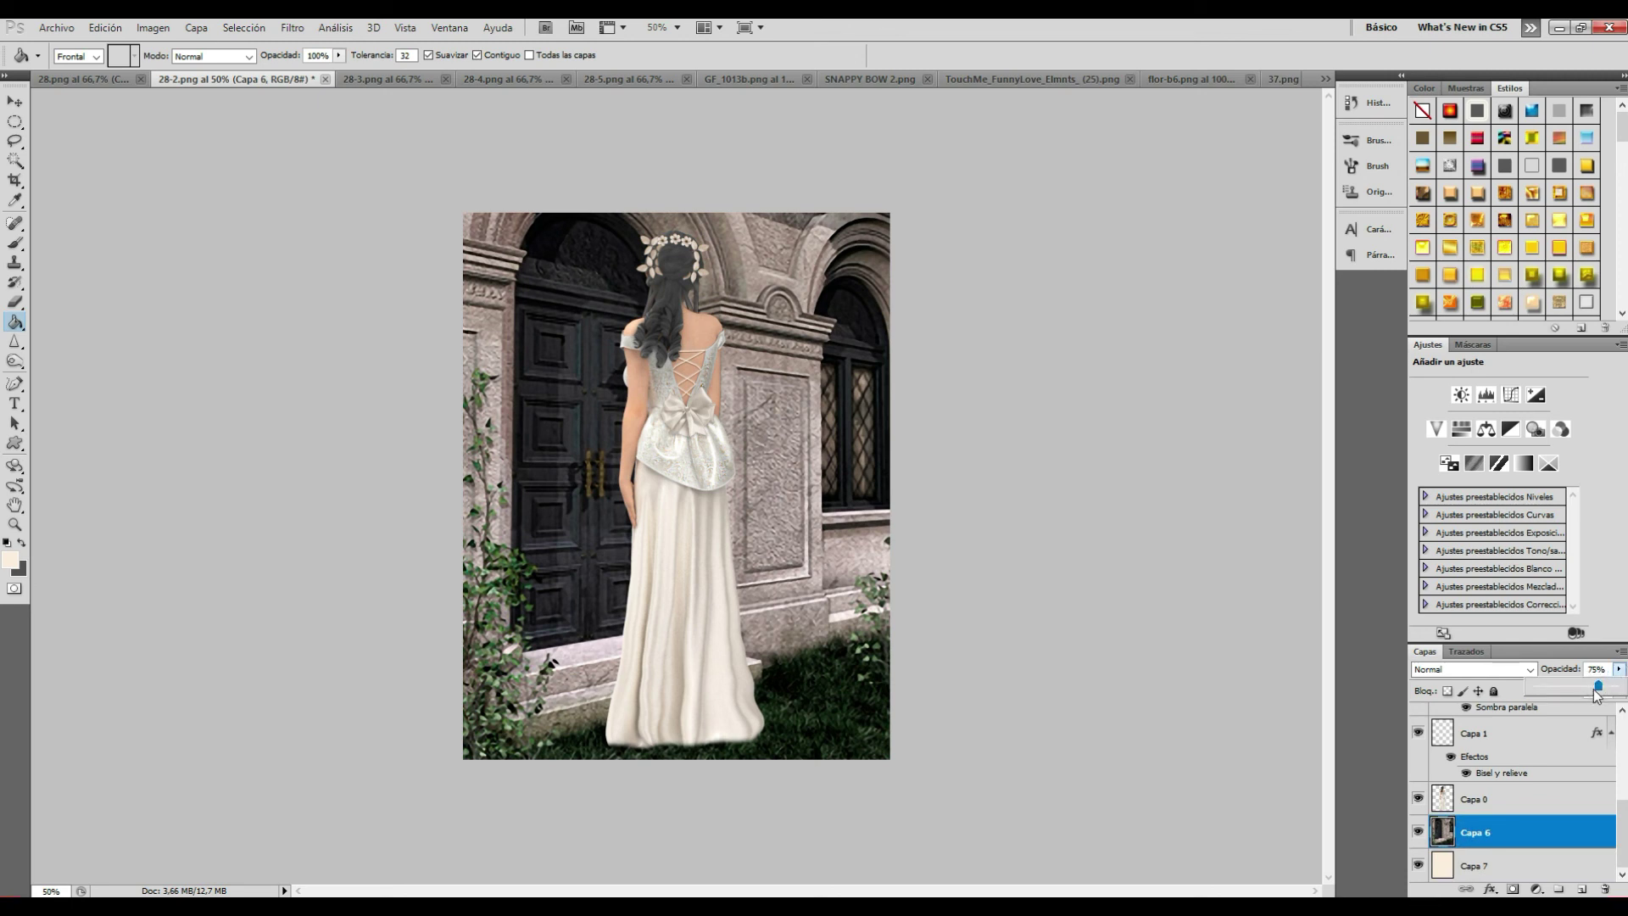
{"action": "left_click_drag", "start_coordinate": [1594, 691], "coordinate": [1600, 688]}
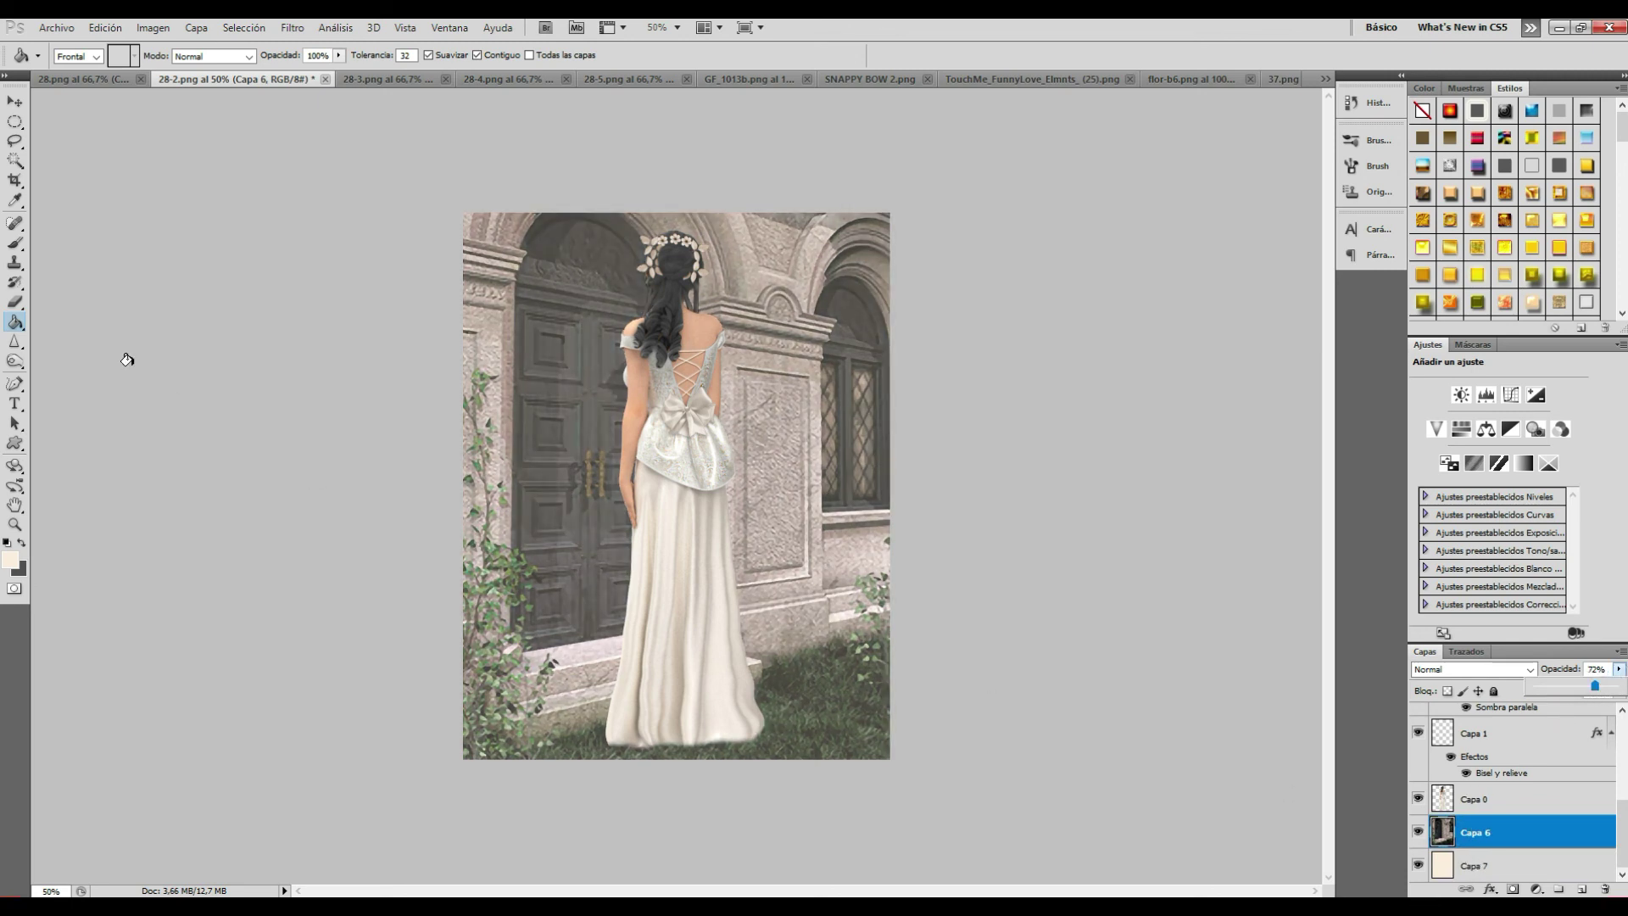
{"action": "left_click", "coordinate": [17, 303]}
Step: Softly erase the arch photo's left, right and top edges with a ~360 px, 0% hardness eraser
{"action": "left_click", "coordinate": [84, 57]}
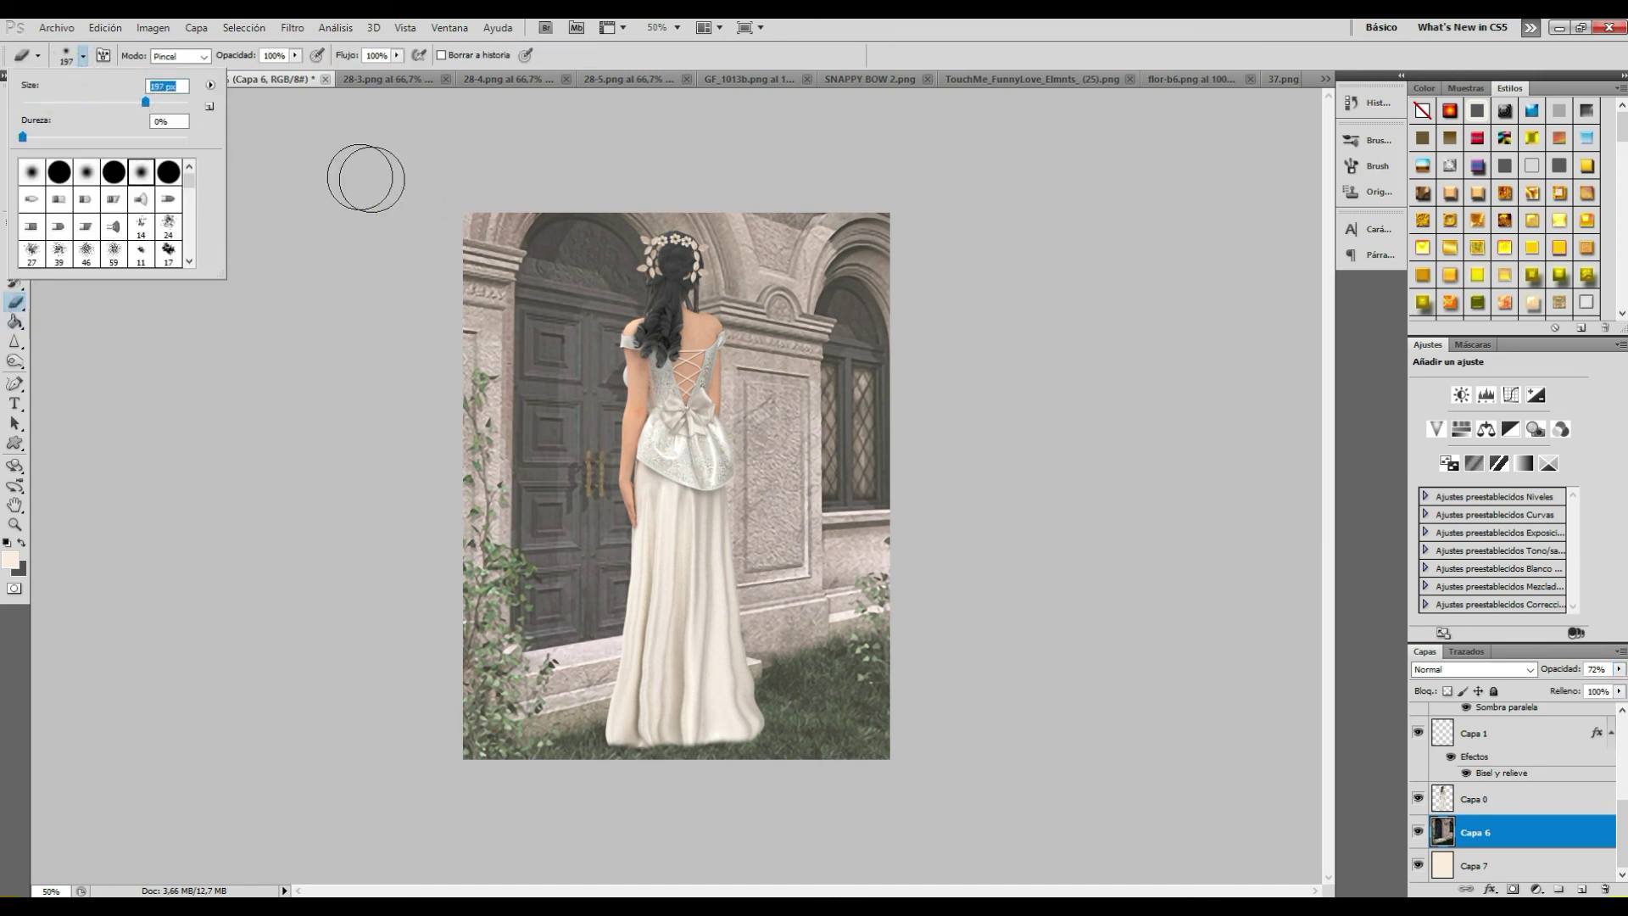
{"action": "left_click_drag", "start_coordinate": [161, 105], "coordinate": [159, 103]}
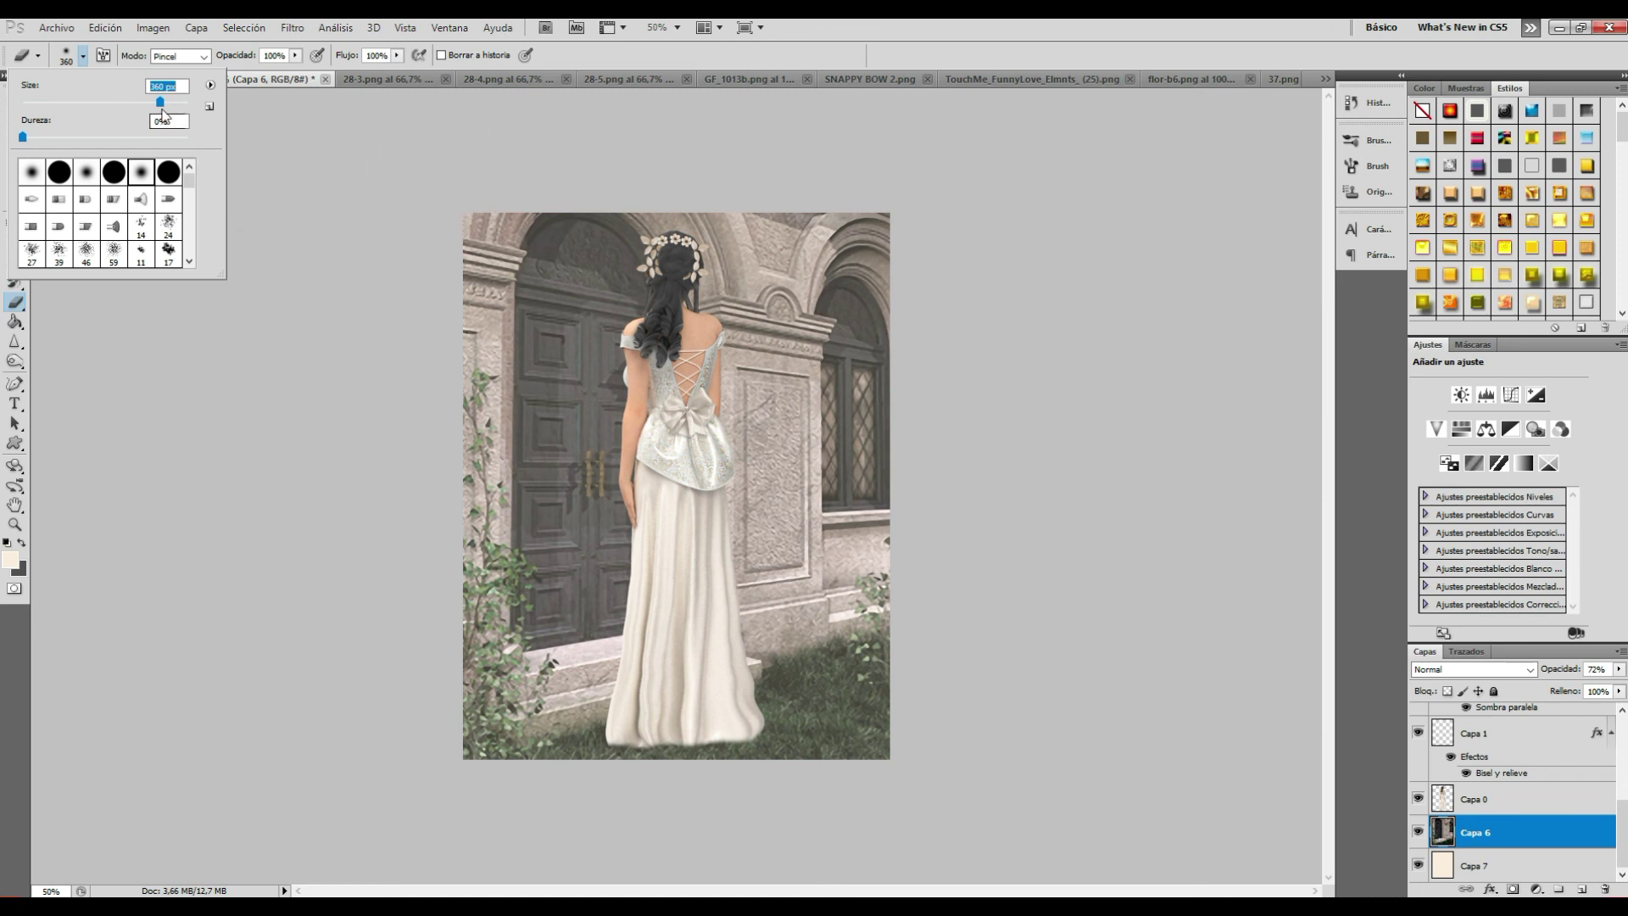
{"action": "left_click", "coordinate": [447, 179]}
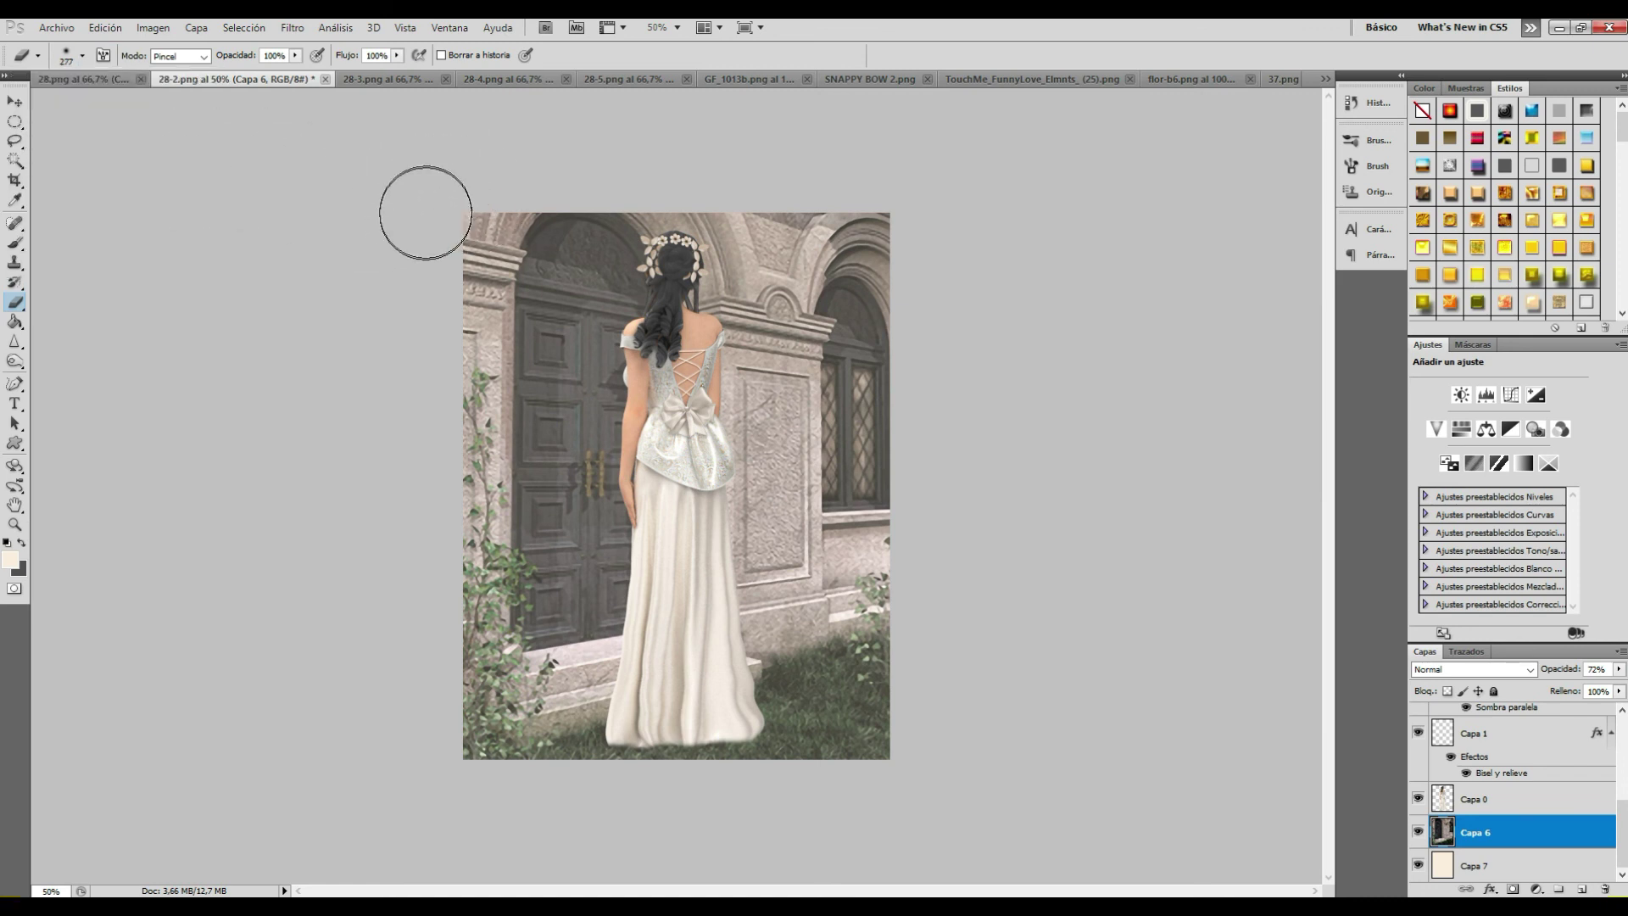
{"action": "mouse_move", "coordinate": [424, 218]}
{"action": "left_mouse_down"}
{"action": "mouse_move", "coordinate": [399, 407]}
{"action": "mouse_move", "coordinate": [407, 512]}
{"action": "mouse_move", "coordinate": [412, 309]}
{"action": "mouse_move", "coordinate": [404, 745]}
{"action": "mouse_move", "coordinate": [435, 792]}
{"action": "mouse_move", "coordinate": [494, 811]}
{"action": "mouse_move", "coordinate": [745, 814]}
{"action": "mouse_move", "coordinate": [898, 811]}
{"action": "mouse_move", "coordinate": [910, 795]}
{"action": "mouse_move", "coordinate": [763, 806]}
{"action": "mouse_move", "coordinate": [814, 811]}
{"action": "mouse_move", "coordinate": [505, 808]}
{"action": "left_mouse_up"}
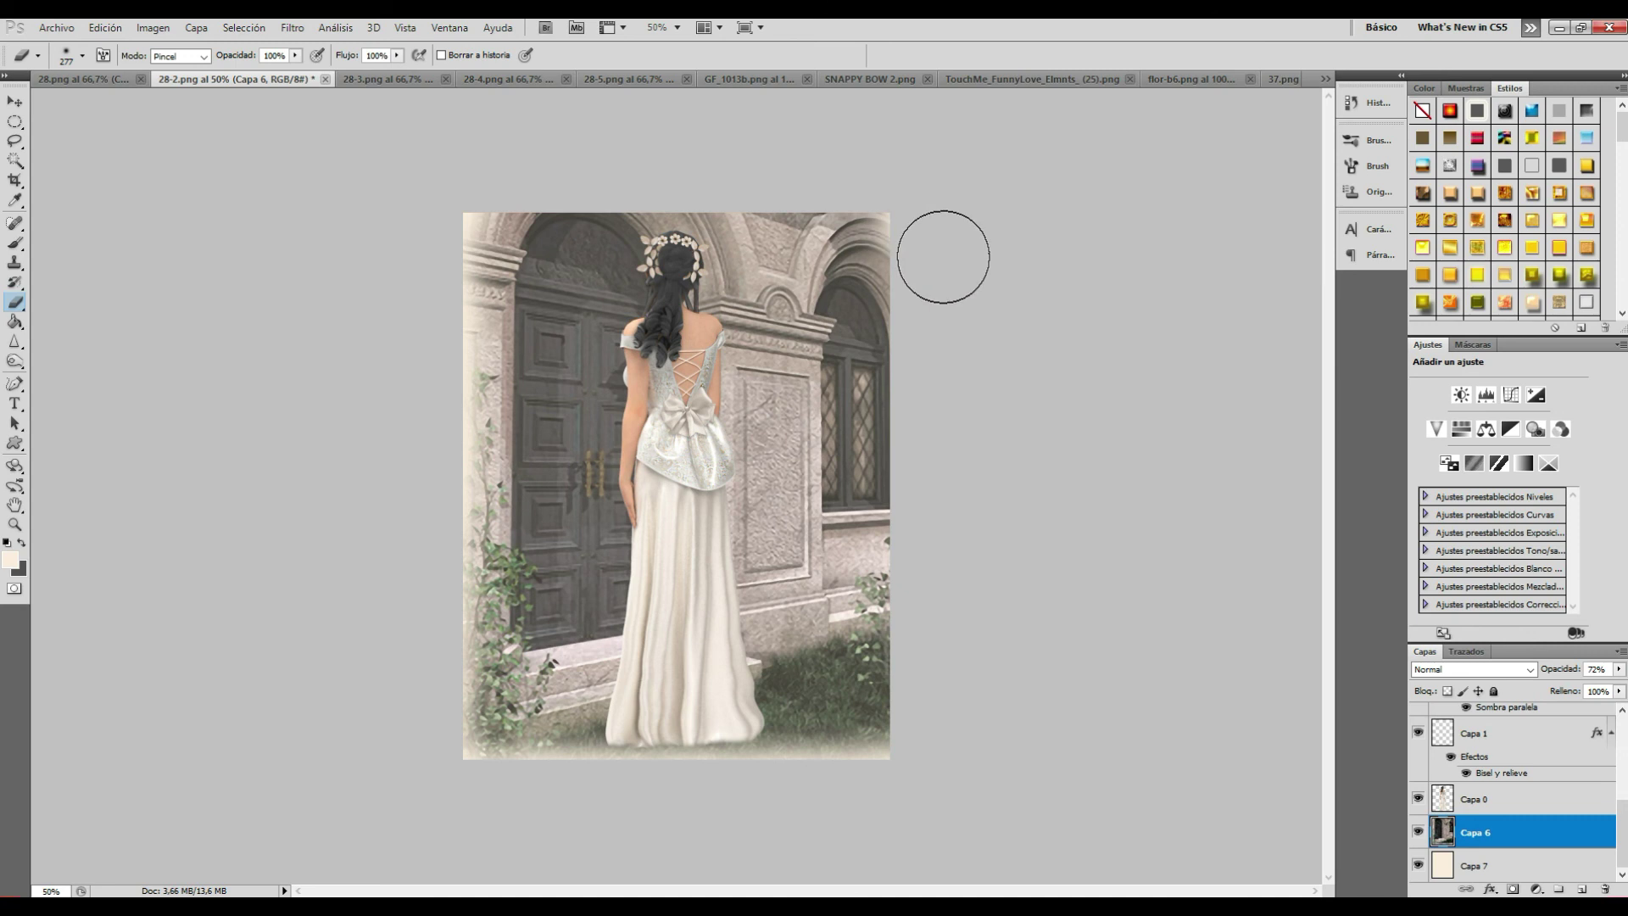
{"action": "mouse_move", "coordinate": [938, 288]}
{"action": "left_mouse_down"}
{"action": "mouse_move", "coordinate": [938, 697]}
{"action": "mouse_move", "coordinate": [904, 620]}
{"action": "left_mouse_up"}
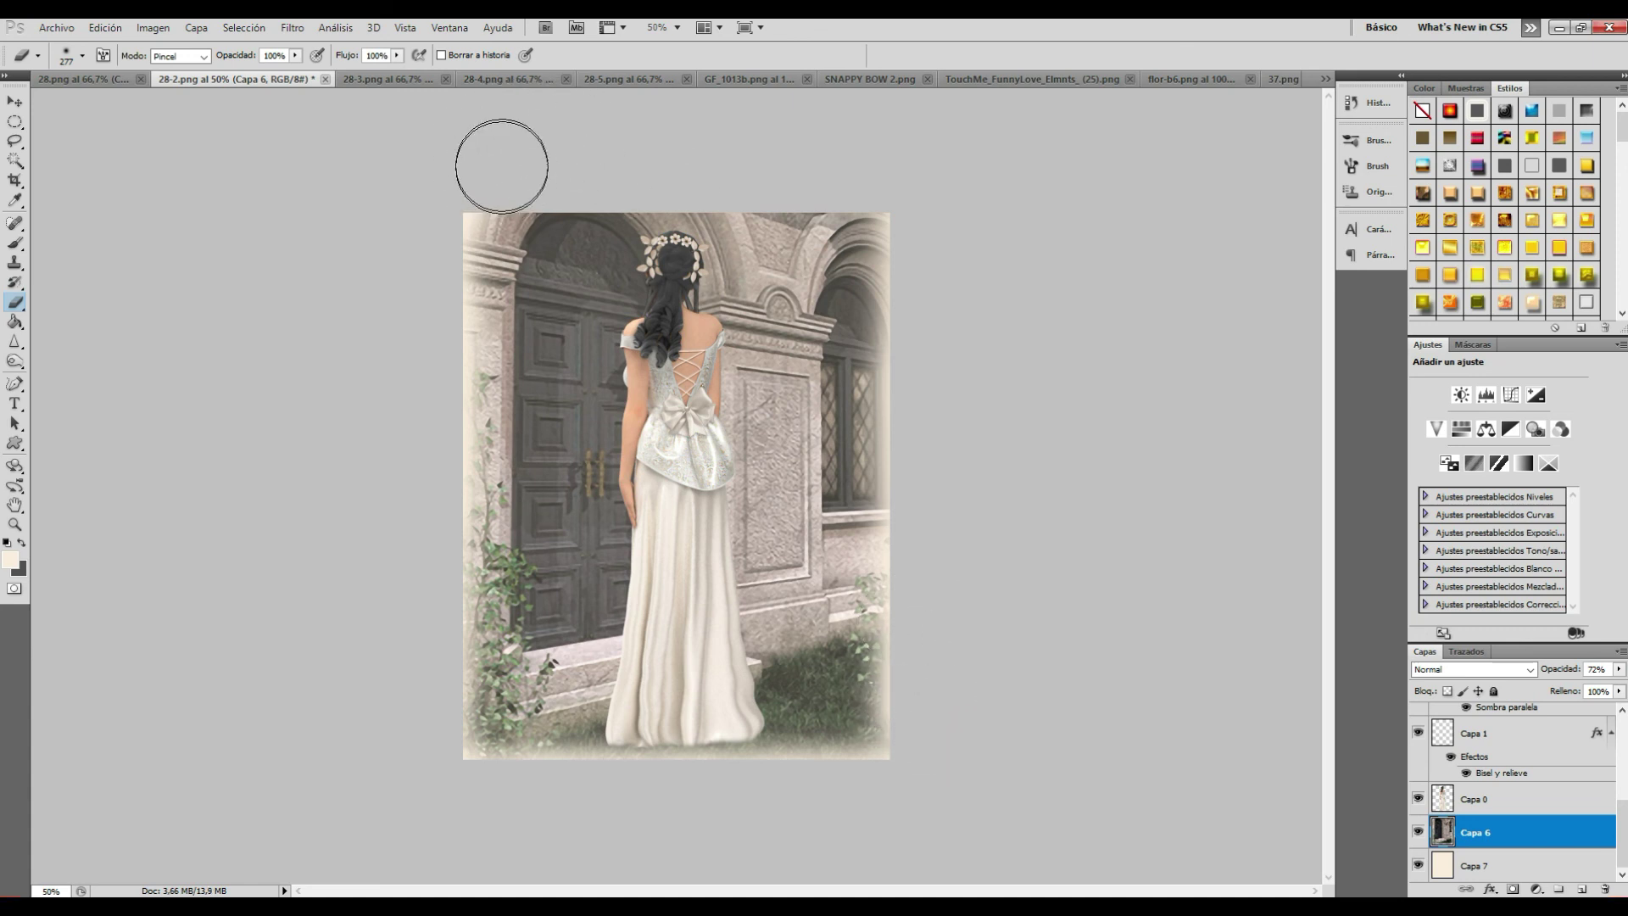
{"action": "mouse_move", "coordinate": [536, 161]}
{"action": "left_mouse_down"}
{"action": "mouse_move", "coordinate": [556, 156]}
{"action": "mouse_move", "coordinate": [507, 159]}
{"action": "mouse_move", "coordinate": [868, 145]}
{"action": "mouse_move", "coordinate": [484, 169]}
{"action": "left_mouse_up"}
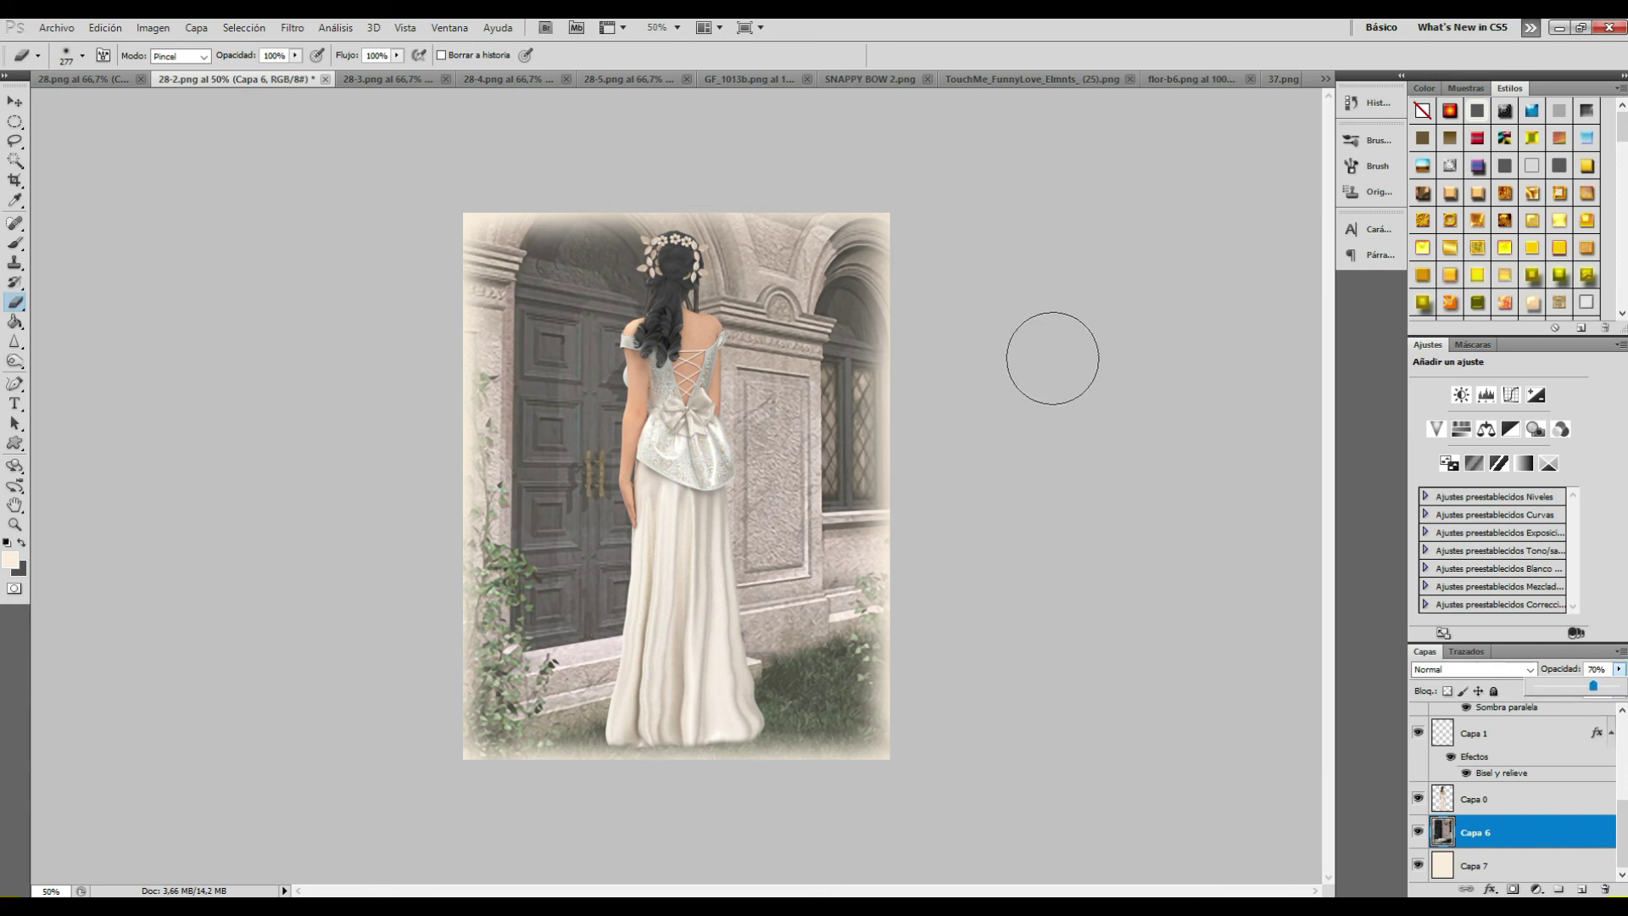
Step: Switch to the Brush tool and browse the brush presets list
{"action": "left_click", "coordinate": [16, 244]}
{"action": "left_click", "coordinate": [83, 56]}
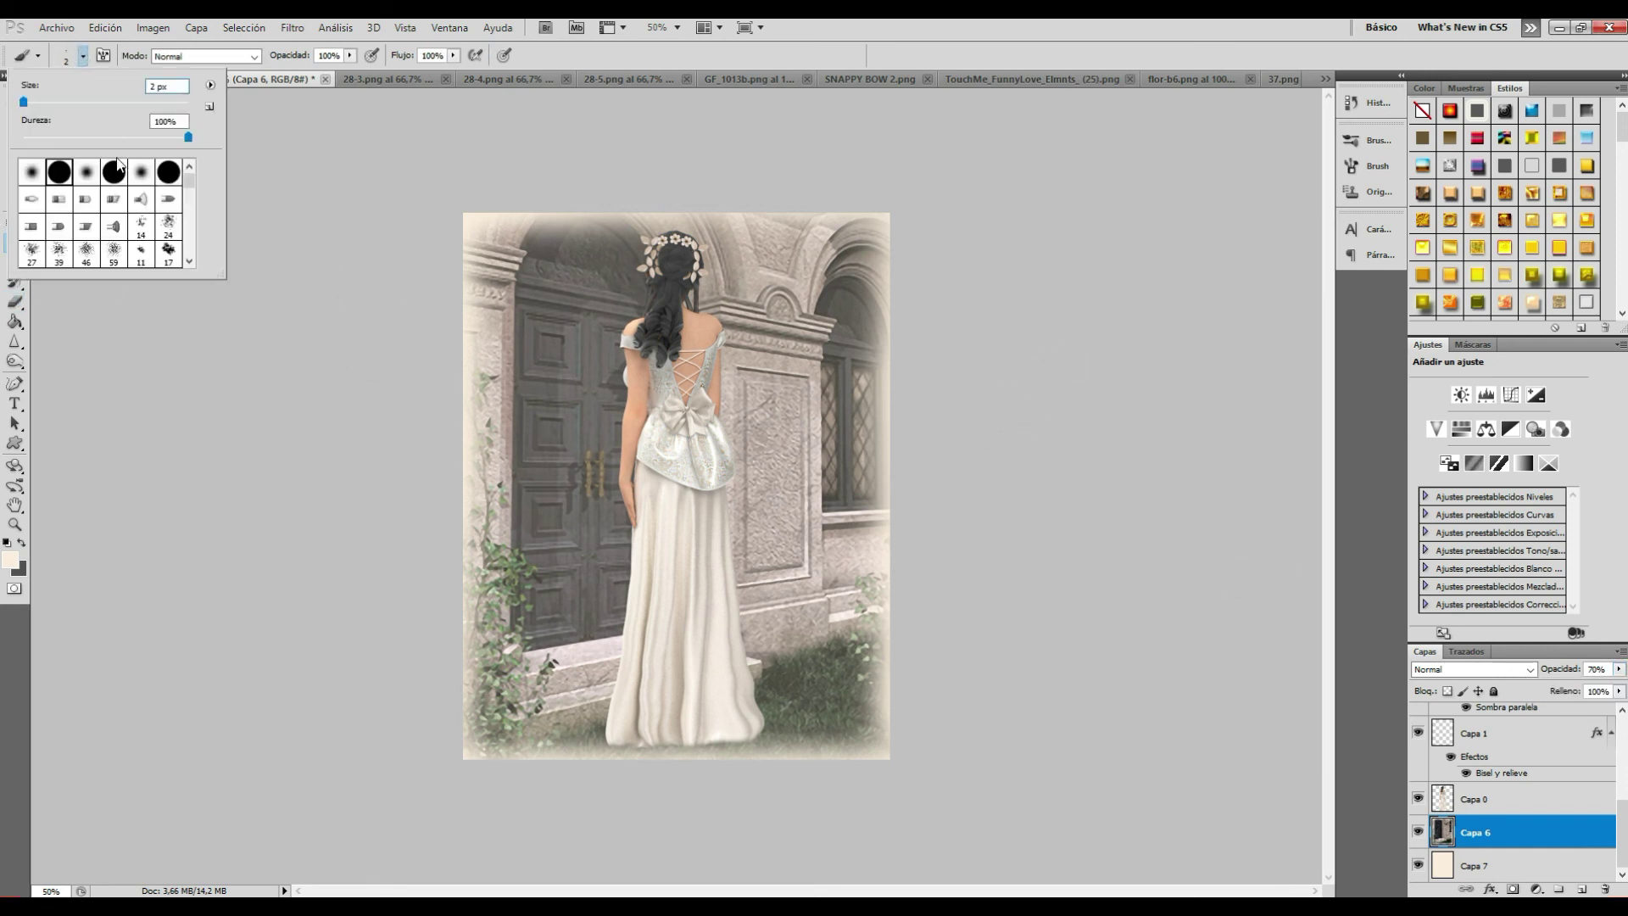
{"action": "left_click_drag", "start_coordinate": [190, 180], "coordinate": [193, 241]}
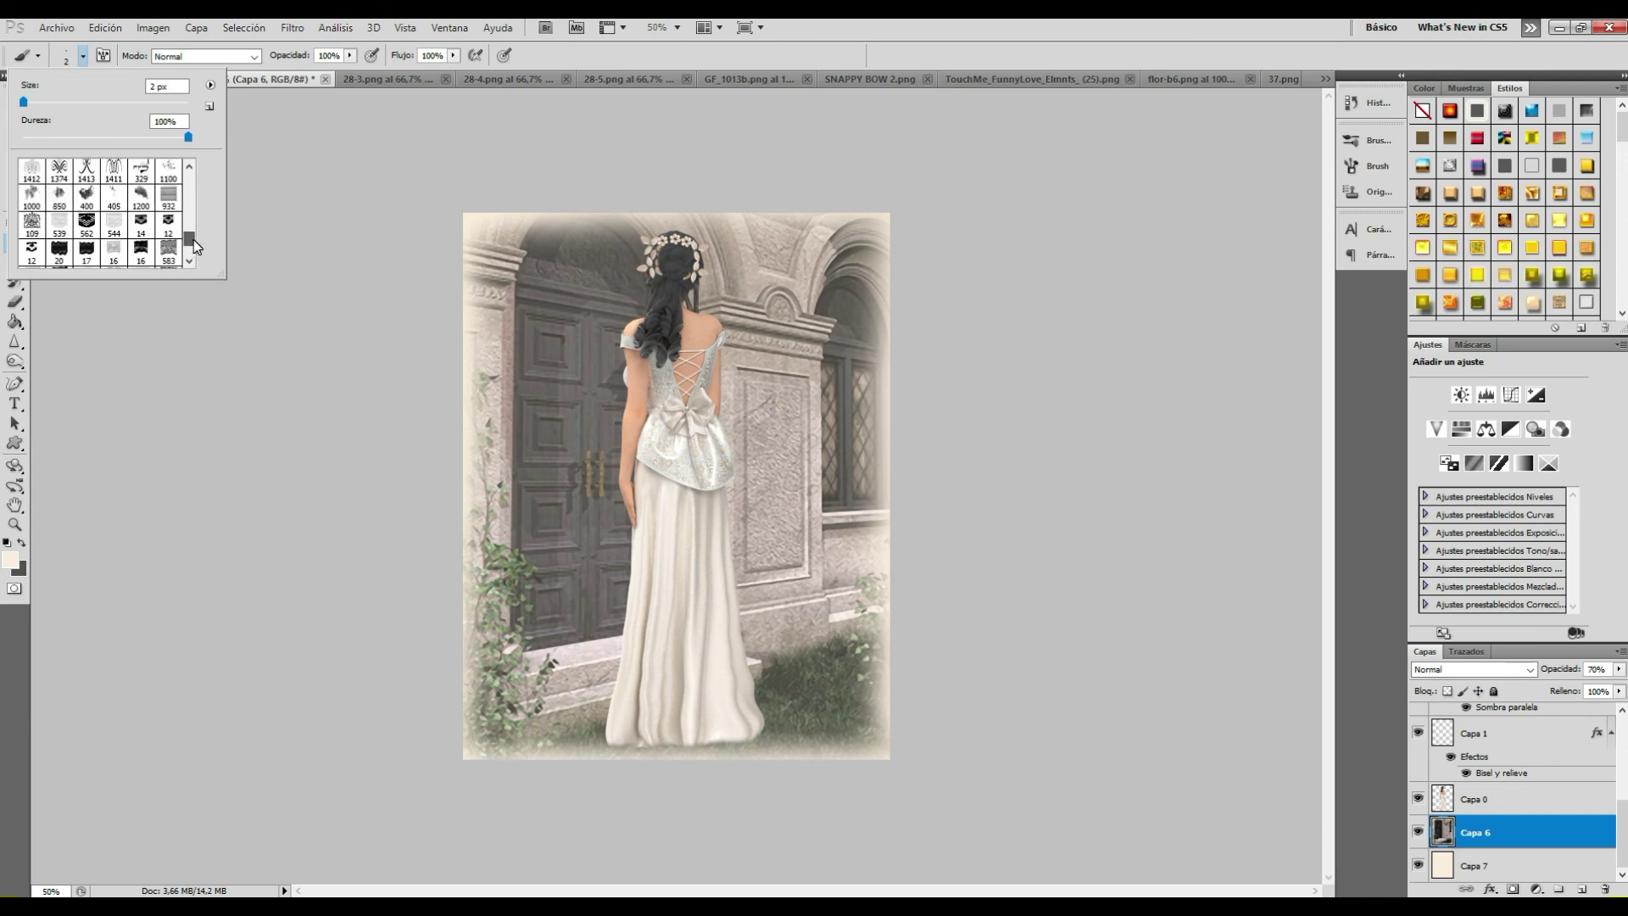